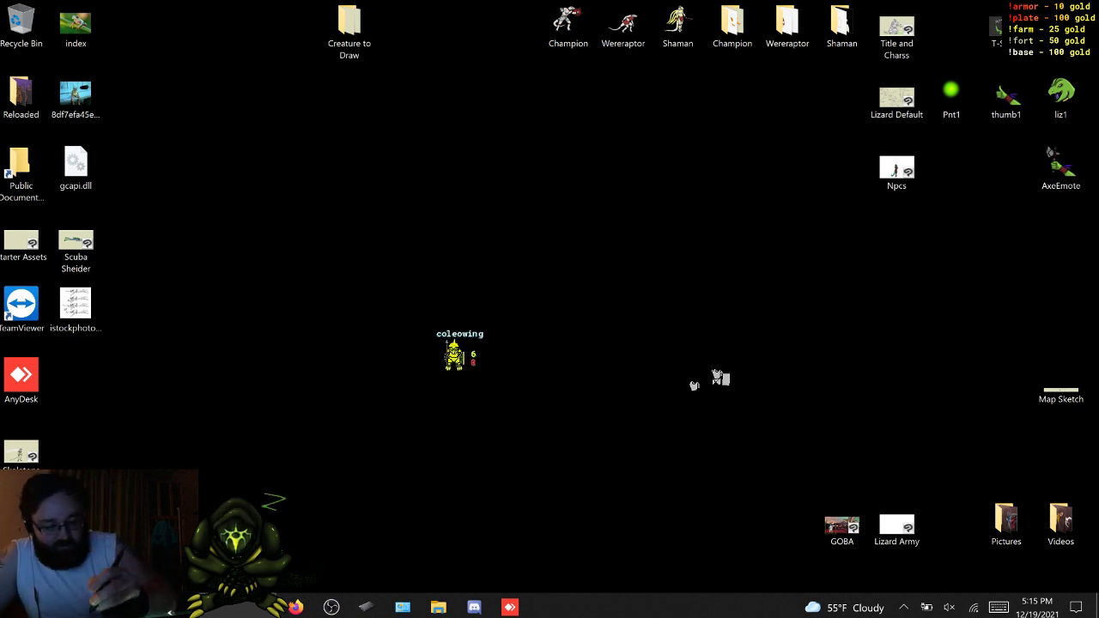
Open the Scuba Sheider drawing and move the tiny diver on Layer 5 Copy down beneath the large diver
{"action": "left_click", "coordinate": [75, 244]}
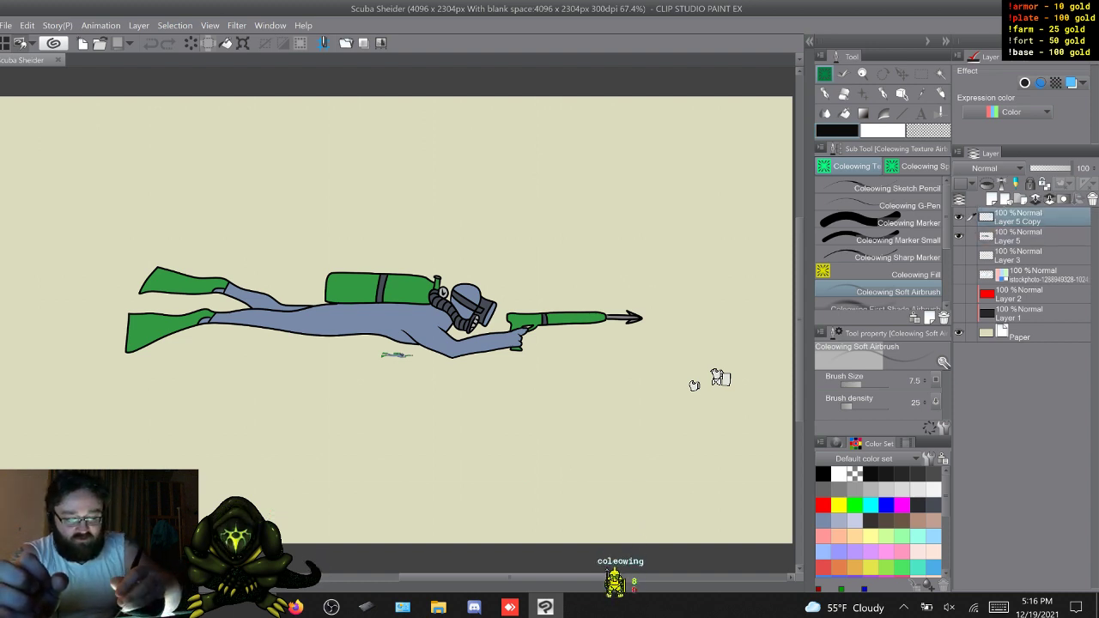
{"action": "key", "text": "k"}
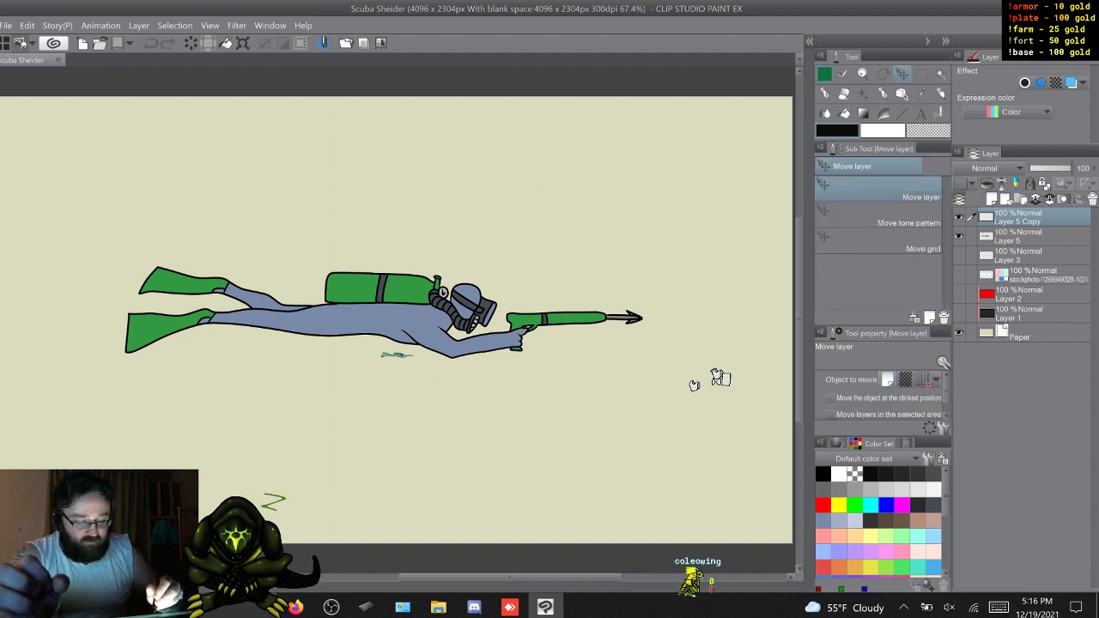
{"action": "mouse_move", "coordinate": [397, 354]}
{"action": "left_mouse_down"}
{"action": "mouse_move", "coordinate": [372, 444]}
{"action": "mouse_move", "coordinate": [398, 397]}
{"action": "mouse_move", "coordinate": [402, 410]}
{"action": "left_mouse_up"}
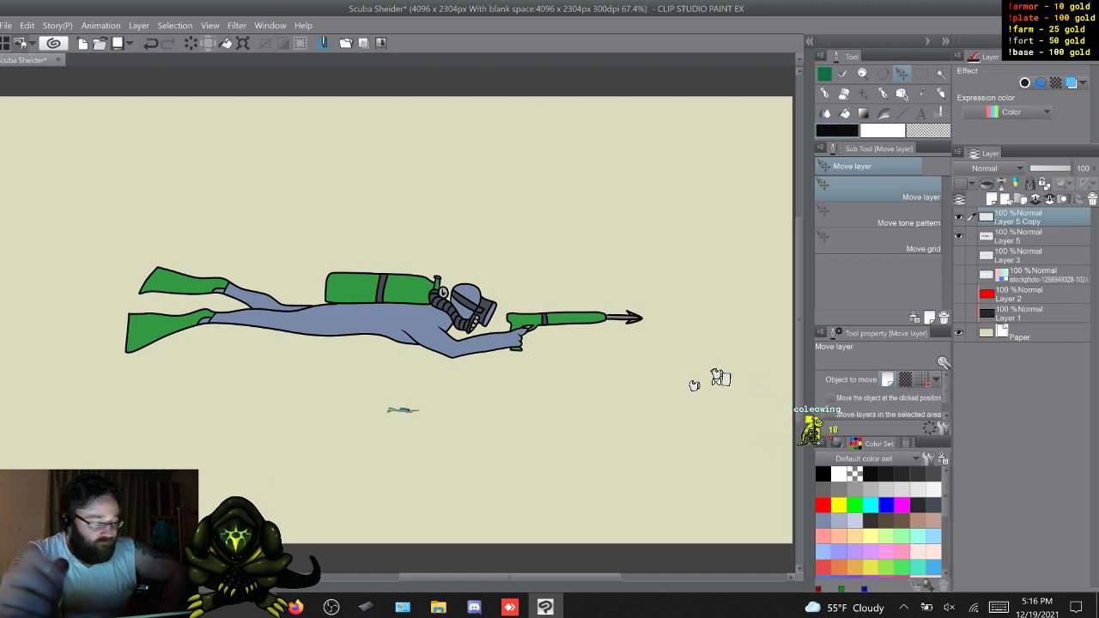
{"action": "left_click_drag", "start_coordinate": [403, 411], "coordinate": [412, 392]}
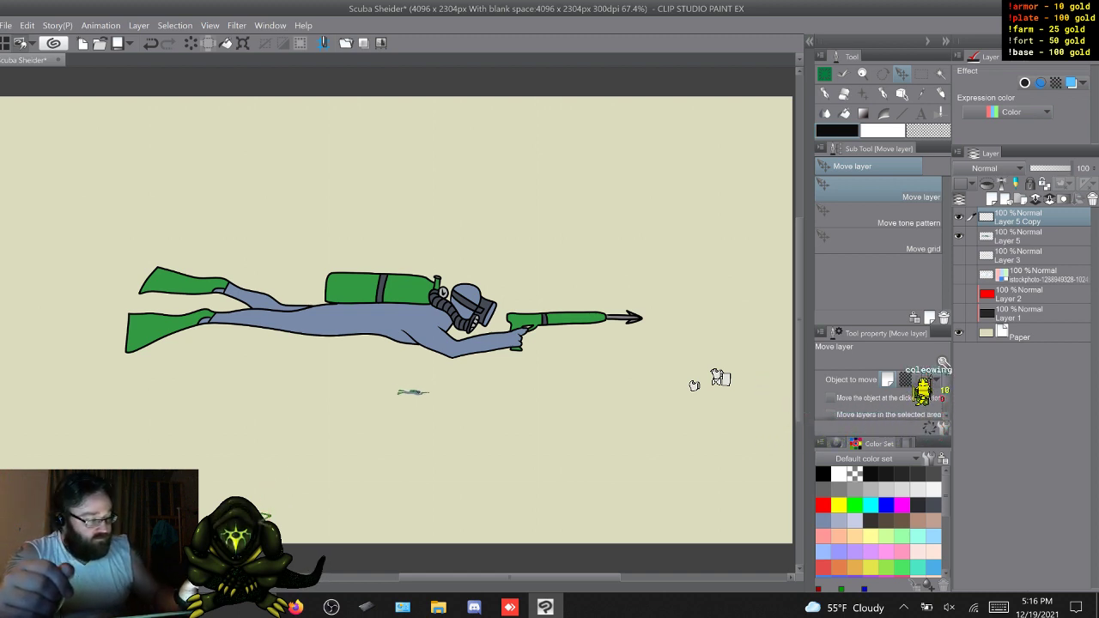
Scale the large diver on Layer 5 down to a bit under half its size and place it just above the tiny diver
{"action": "left_click", "coordinate": [1018, 236]}
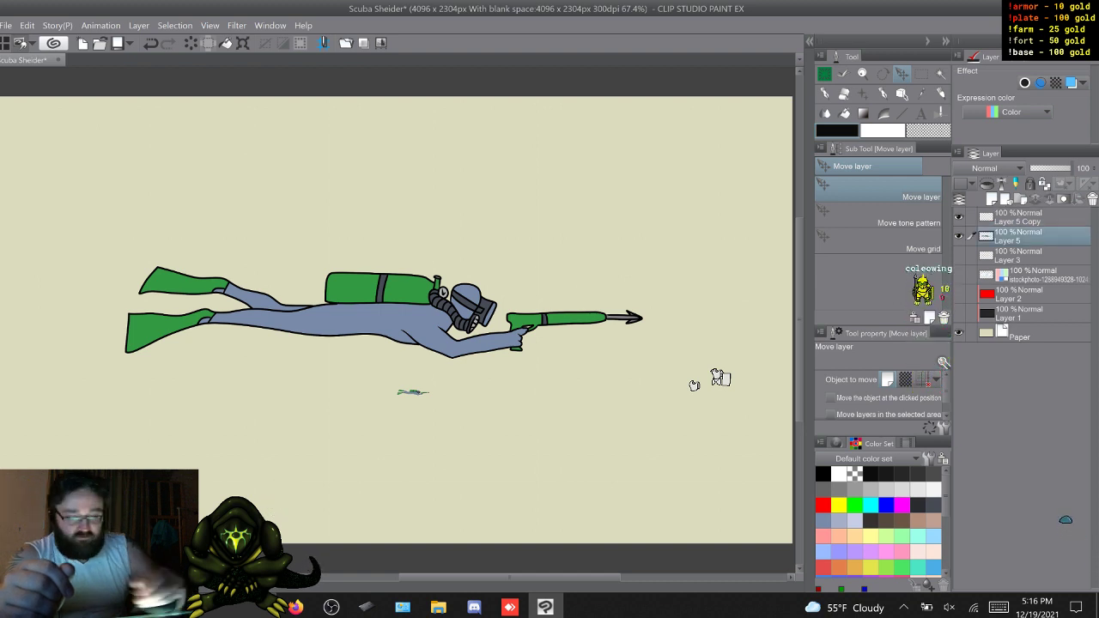
{"action": "left_click", "coordinate": [28, 26]}
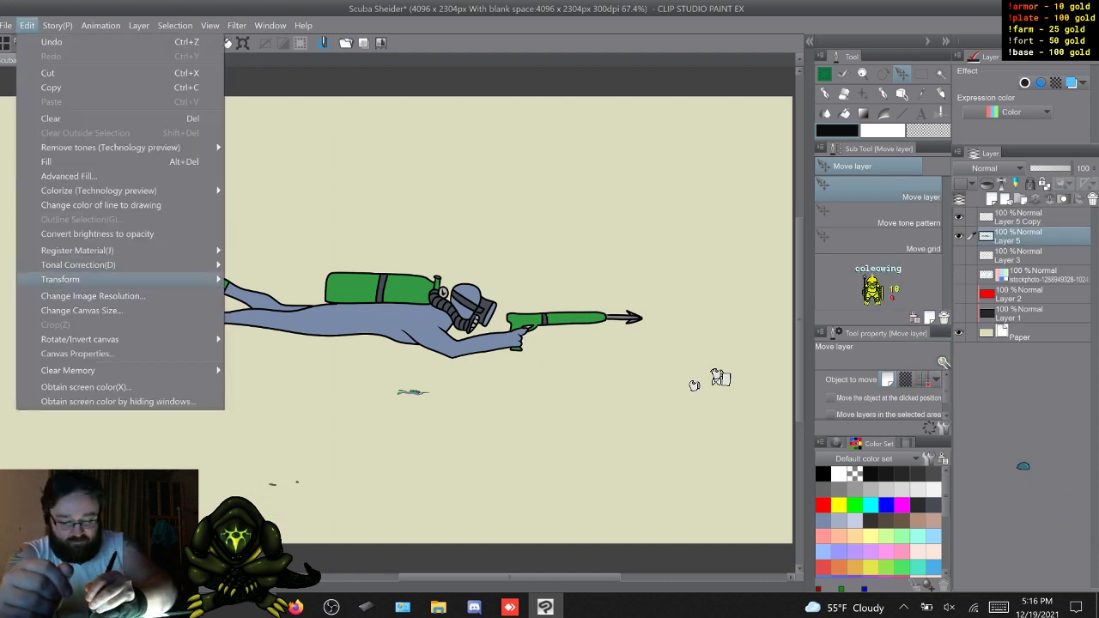
{"action": "mouse_move", "coordinate": [60, 279]}
{"action": "left_click", "coordinate": [302, 279]}
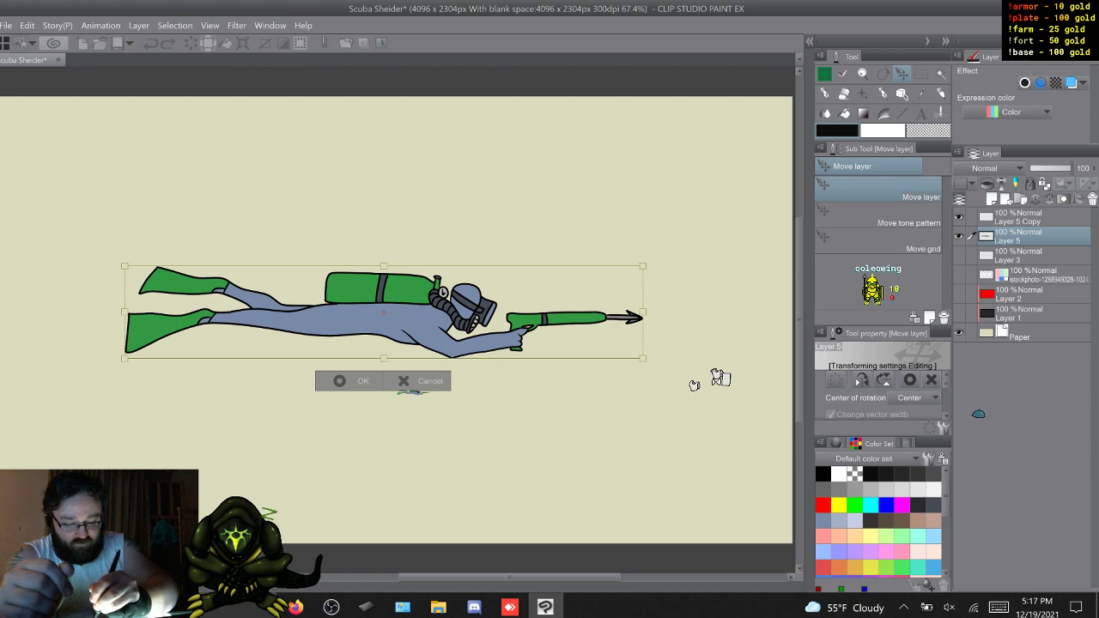
{"action": "left_click_drag", "start_coordinate": [182, 276], "coordinate": [407, 317]}
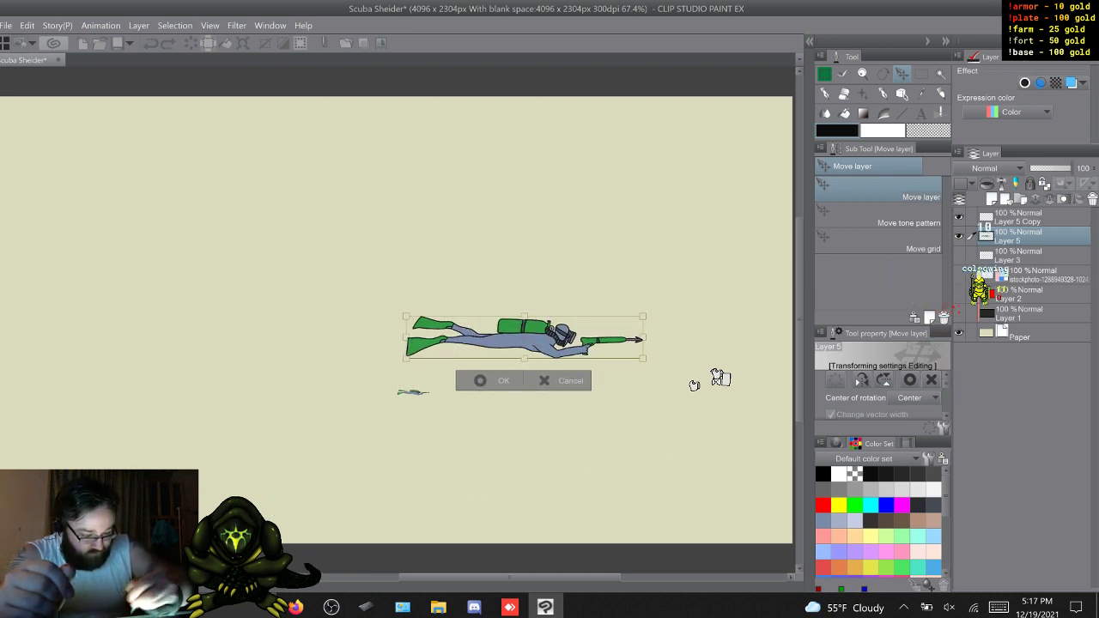
{"action": "left_click_drag", "start_coordinate": [524, 338], "coordinate": [421, 352]}
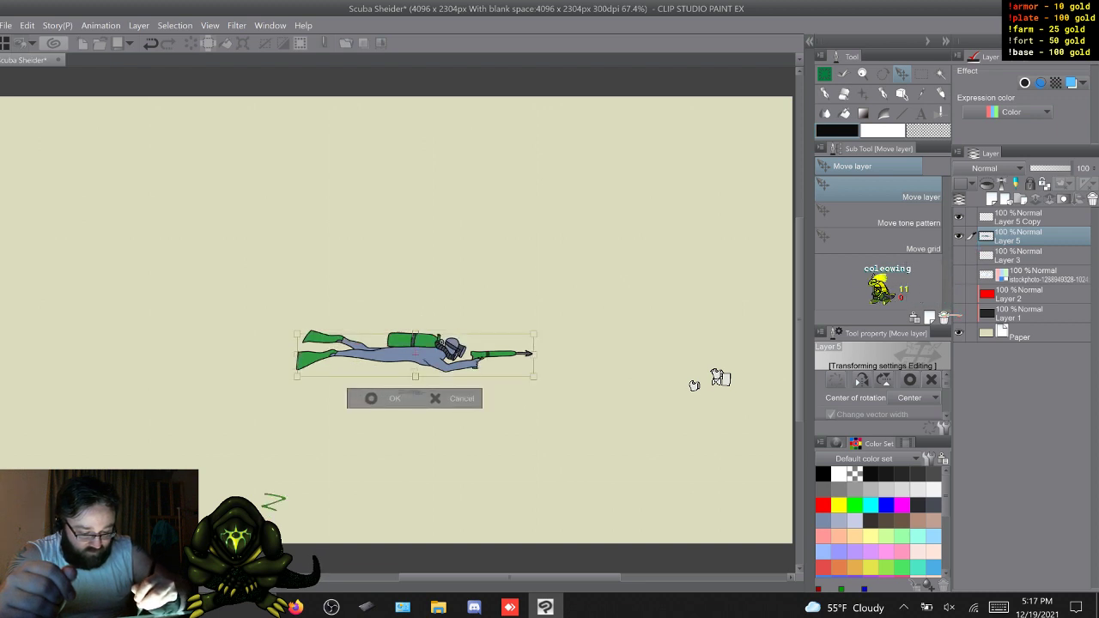
{"action": "key", "text": "Return"}
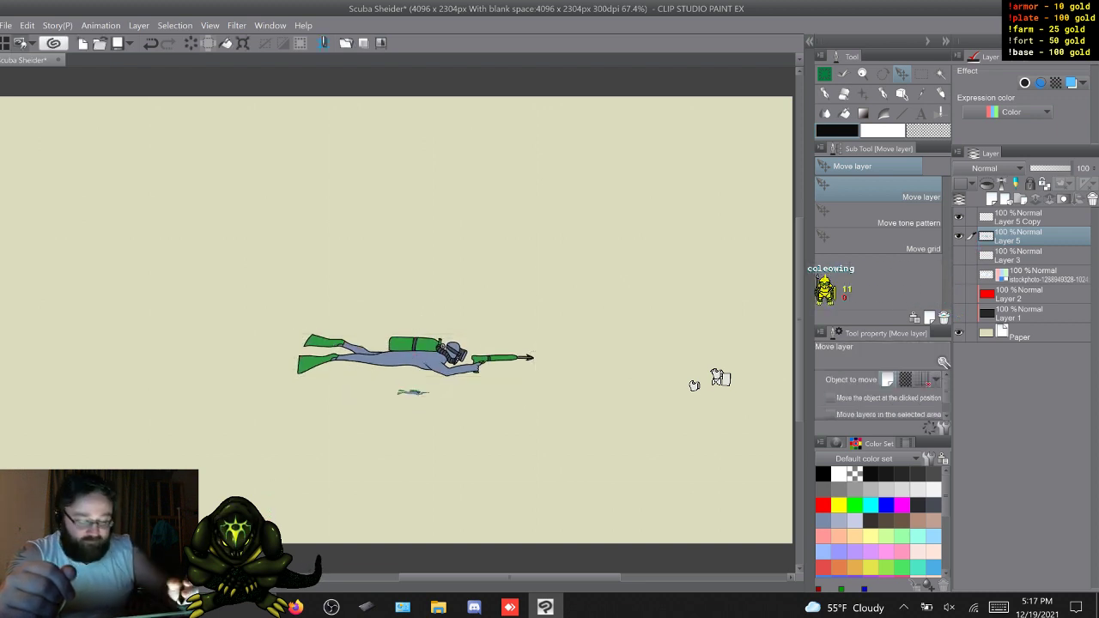
{"action": "key", "text": "m"}
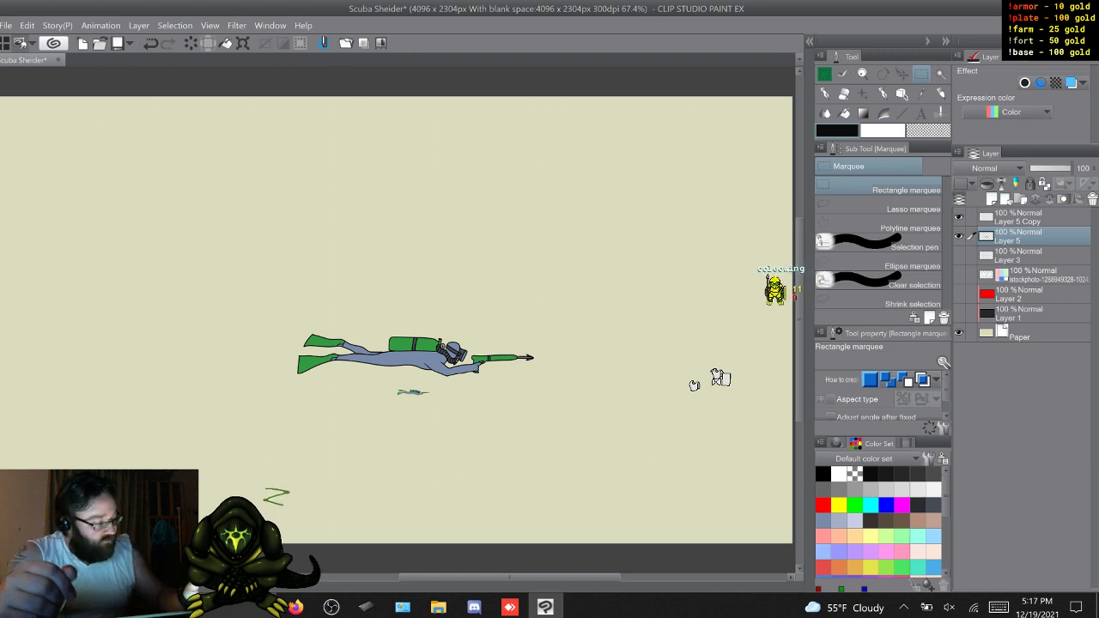
{"action": "key", "text": "alt+]"}
{"action": "key", "text": "alt+s"}
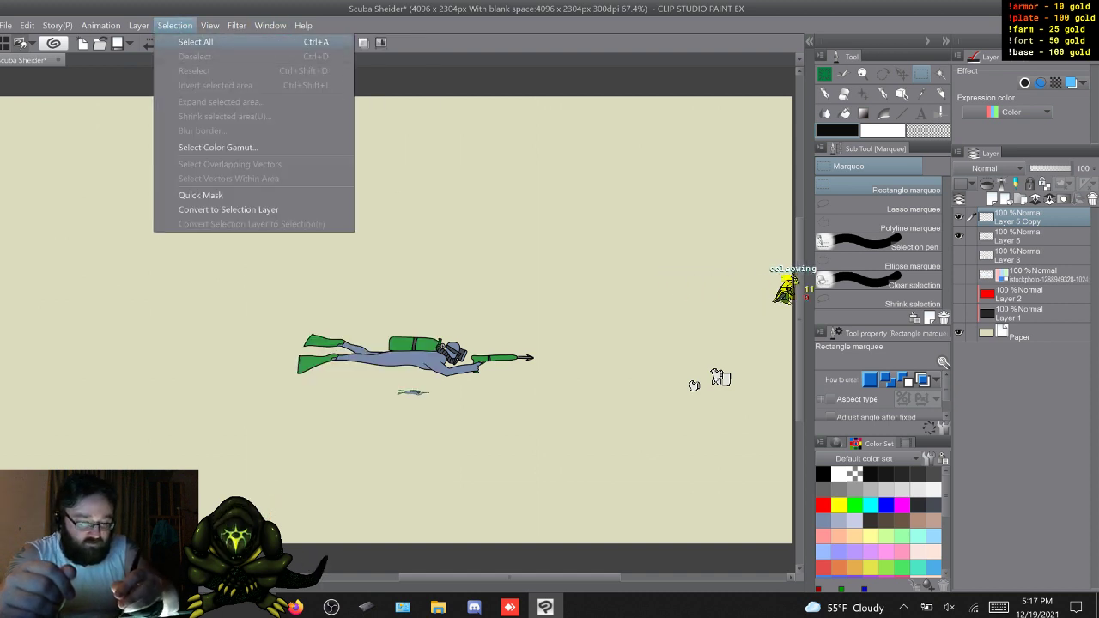
{"action": "key", "text": "Return"}
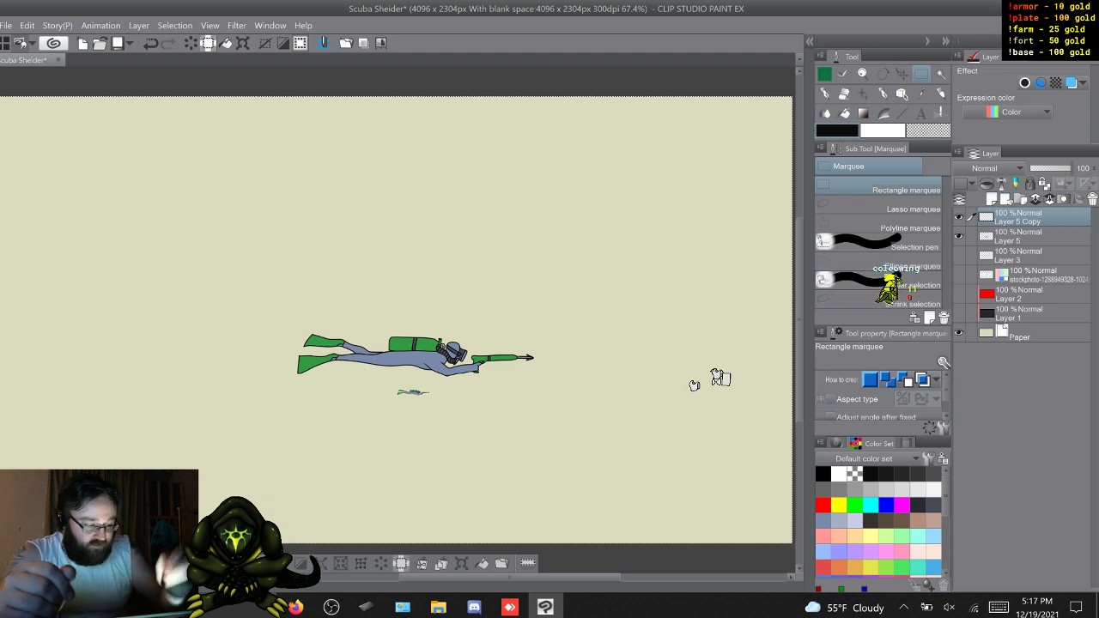
{"action": "key", "text": "ctrl+d"}
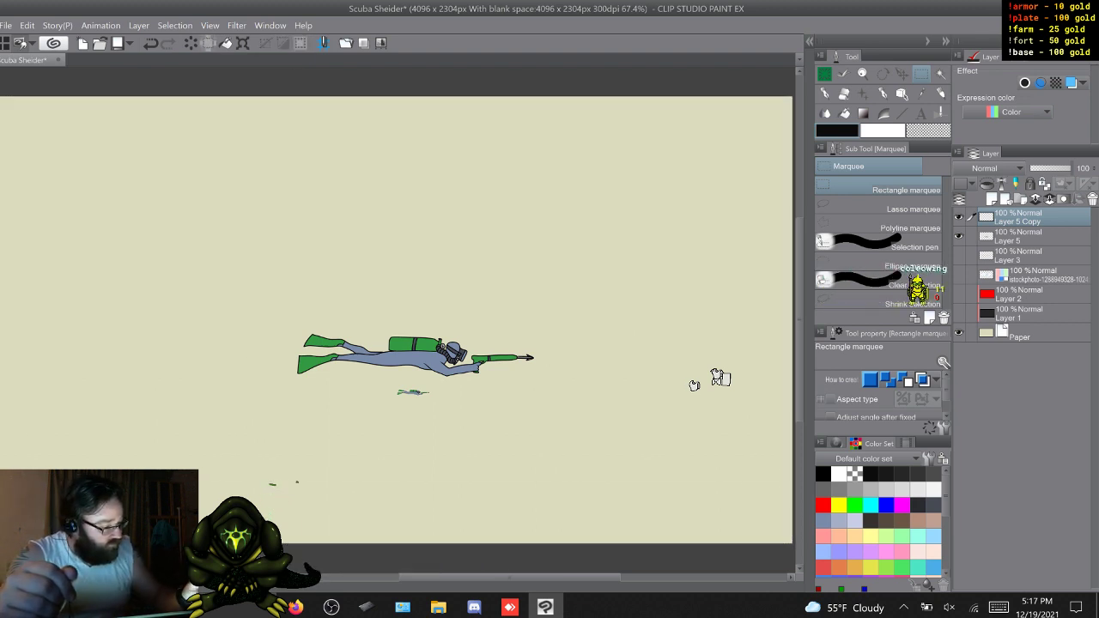
{"action": "right_click", "coordinate": [1013, 220]}
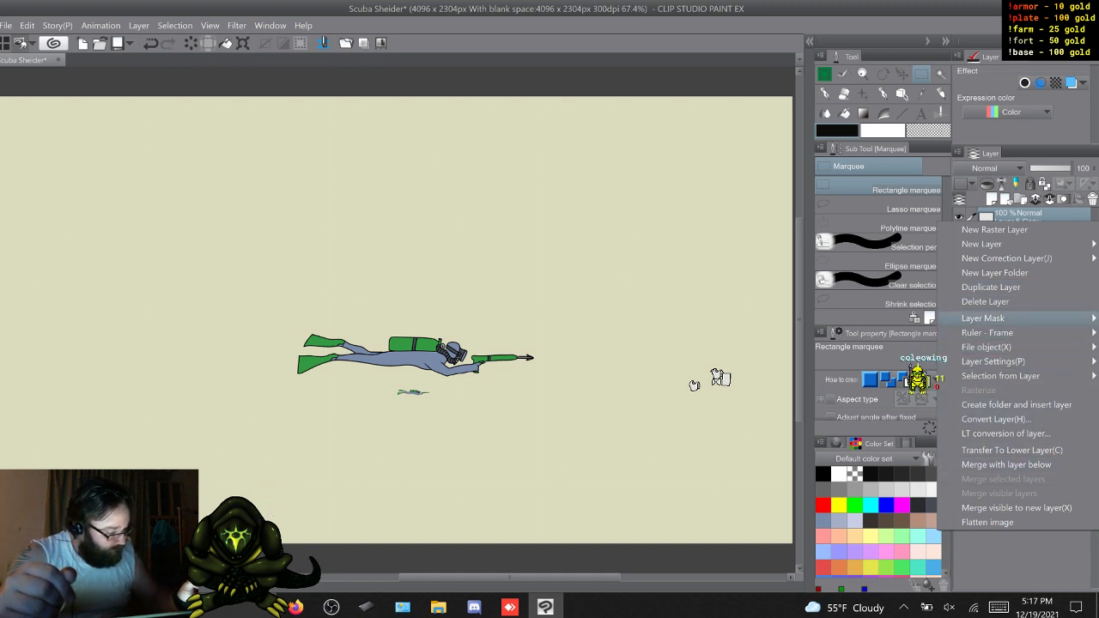
{"action": "mouse_move", "coordinate": [1000, 376]}
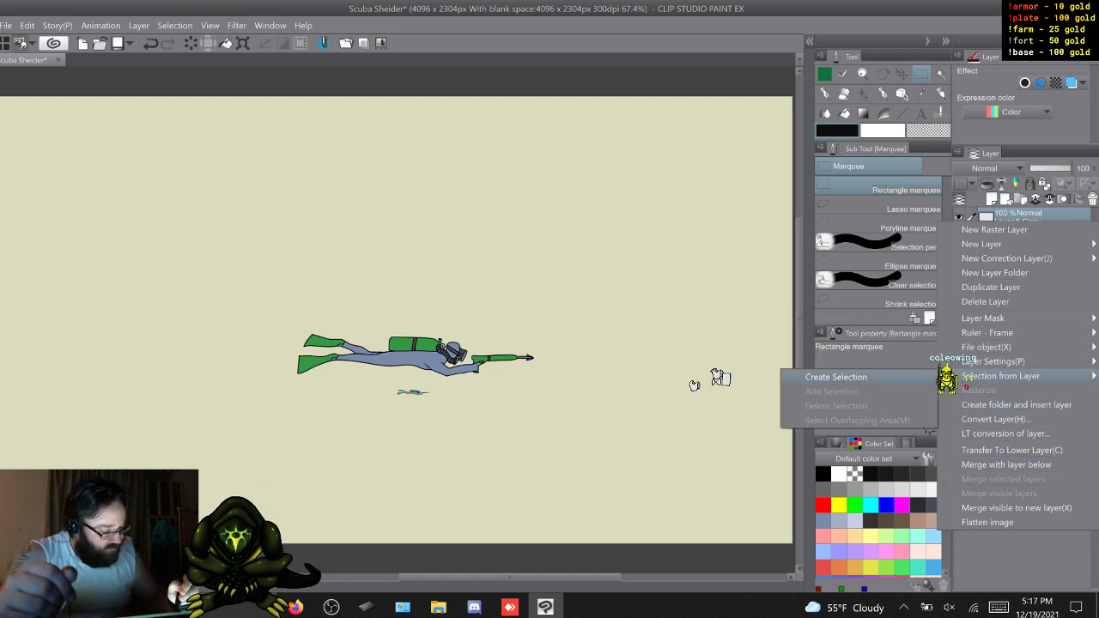
{"action": "left_click", "coordinate": [835, 377]}
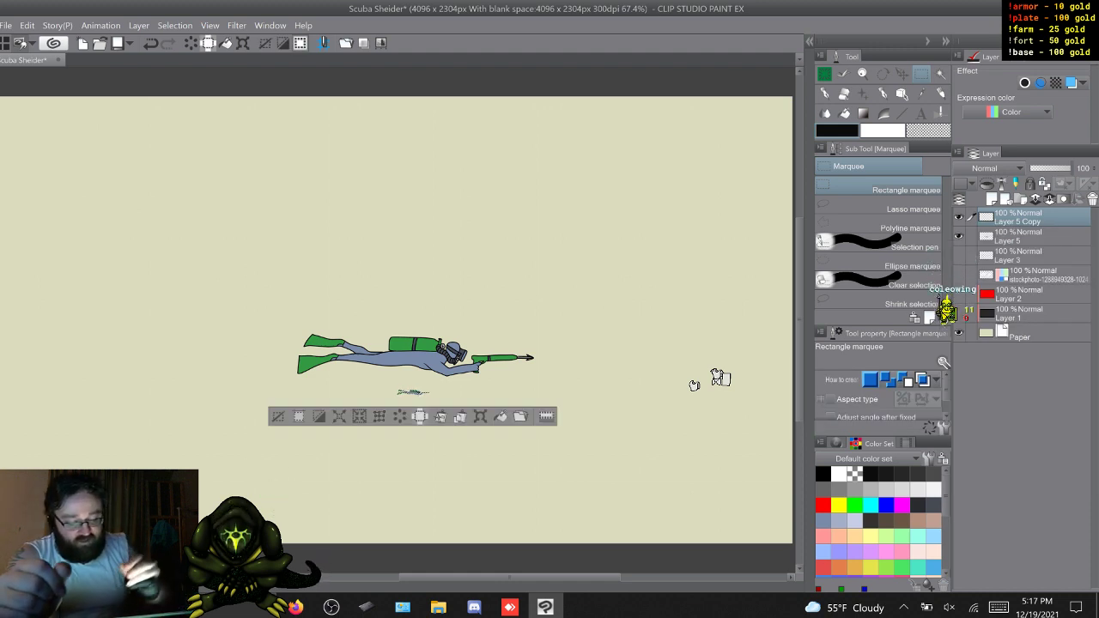
{"action": "left_click", "coordinate": [27, 26]}
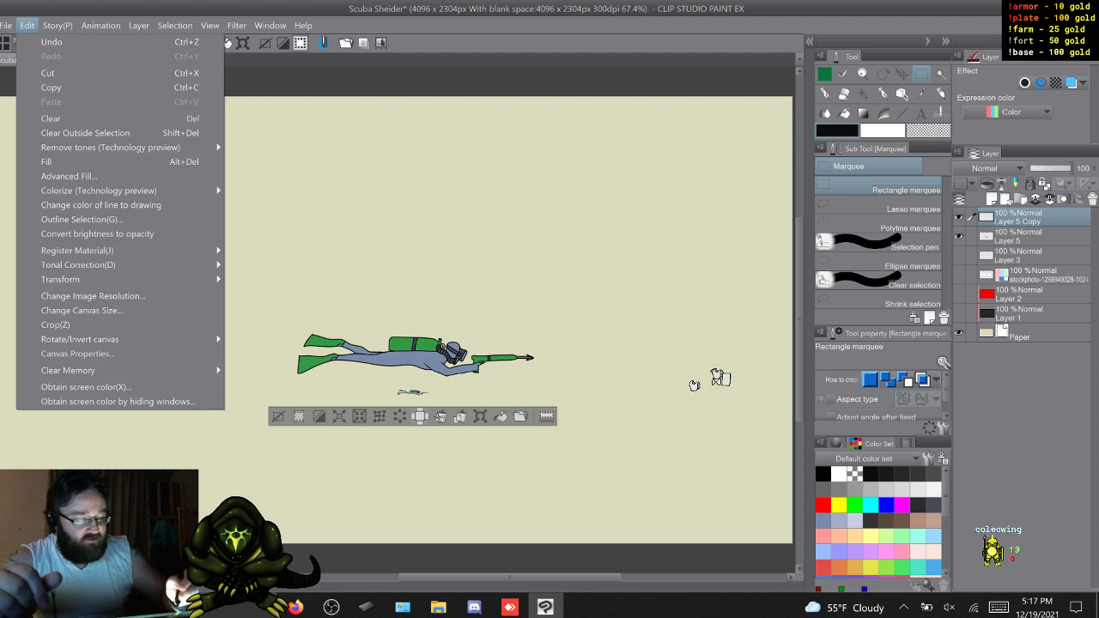
{"action": "key", "text": "Escape"}
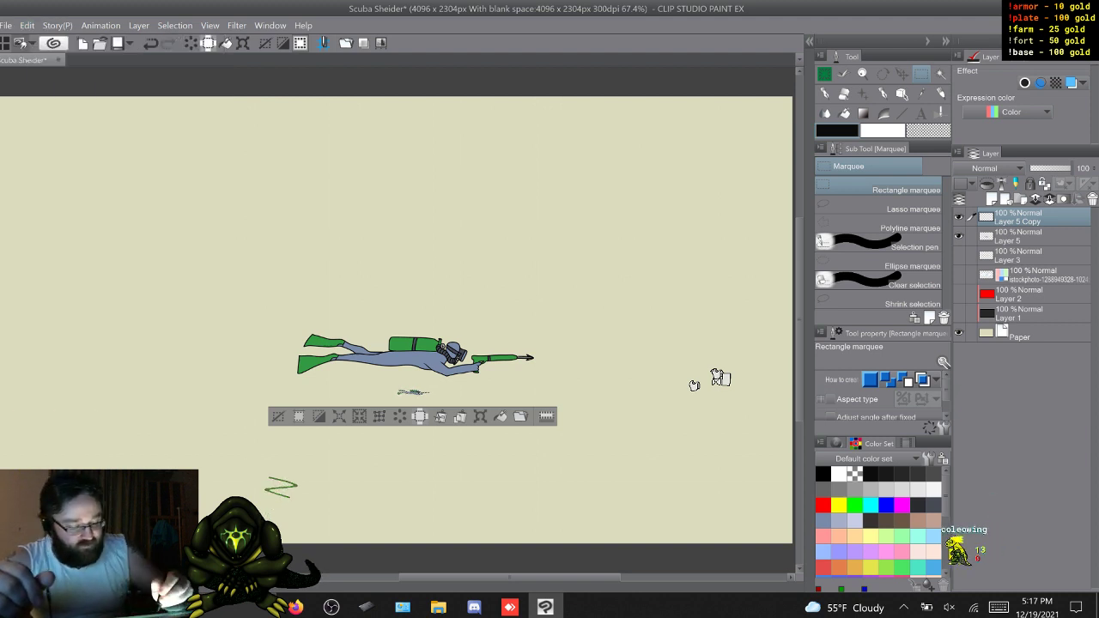
{"action": "key", "text": "ctrl+d"}
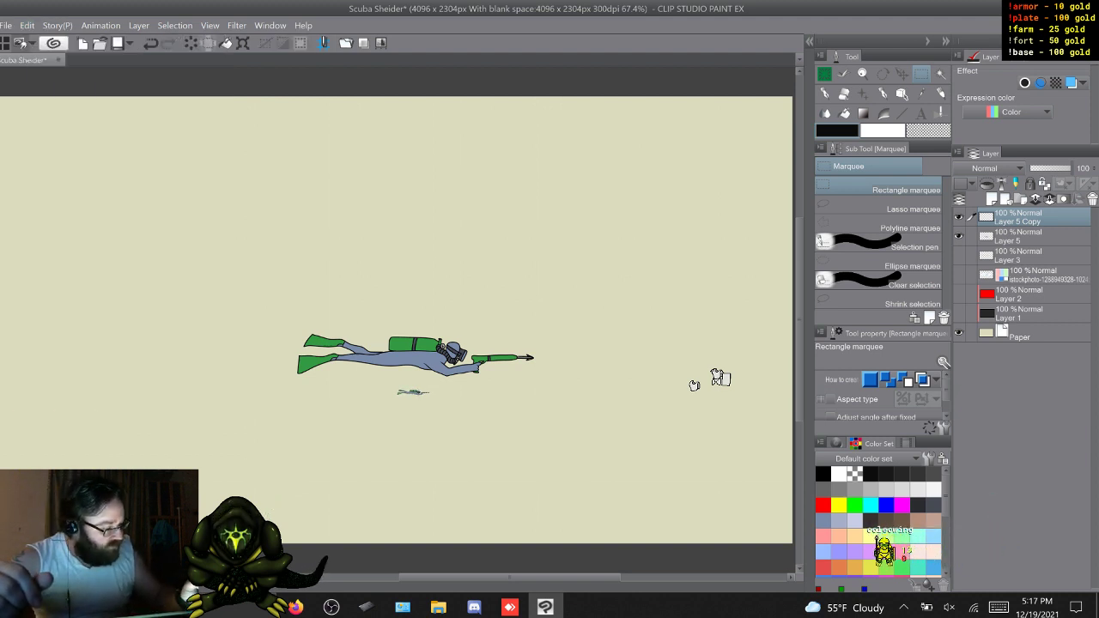
Try to crop the canvas to a selection created from the Layer 5 diver, and discard the selection
{"action": "left_click", "coordinate": [1025, 234]}
{"action": "right_click", "coordinate": [1026, 232]}
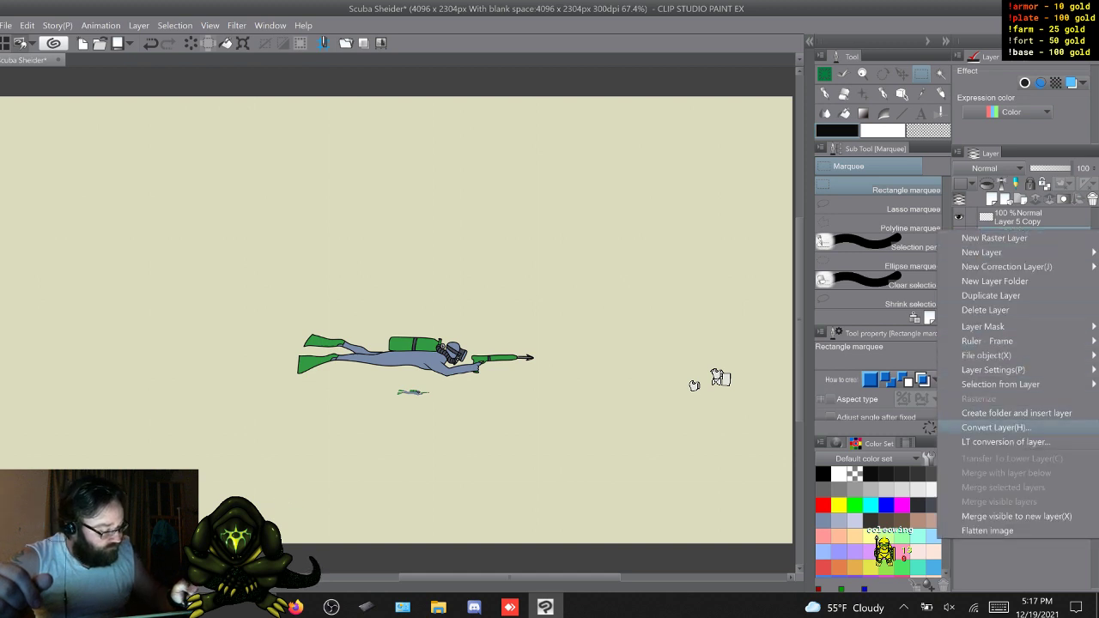
{"action": "mouse_move", "coordinate": [1000, 385]}
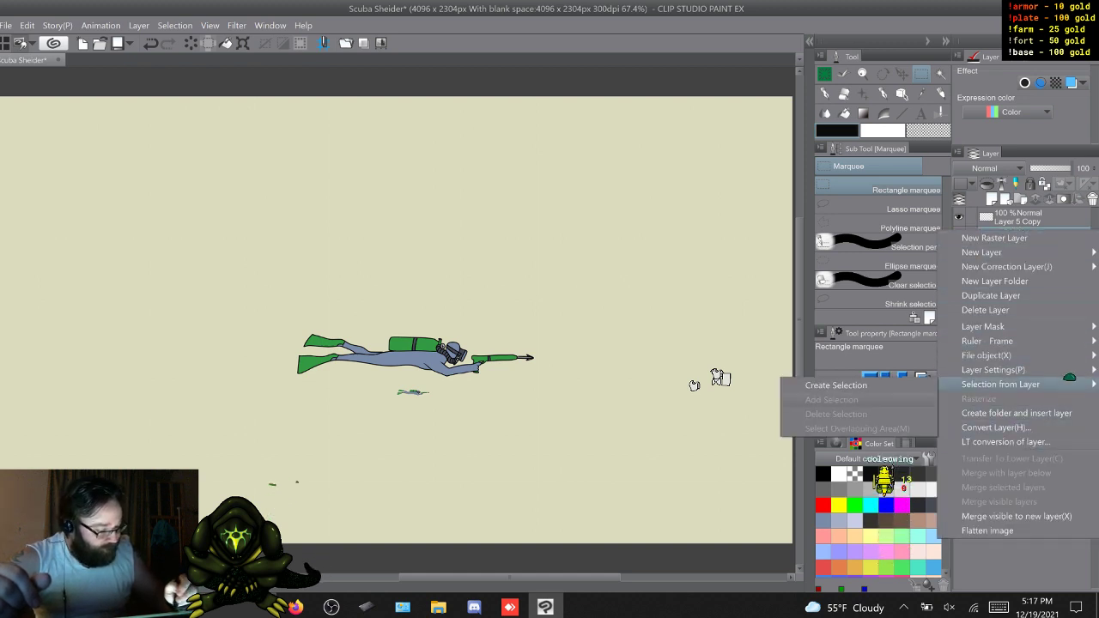
{"action": "left_click", "coordinate": [837, 384]}
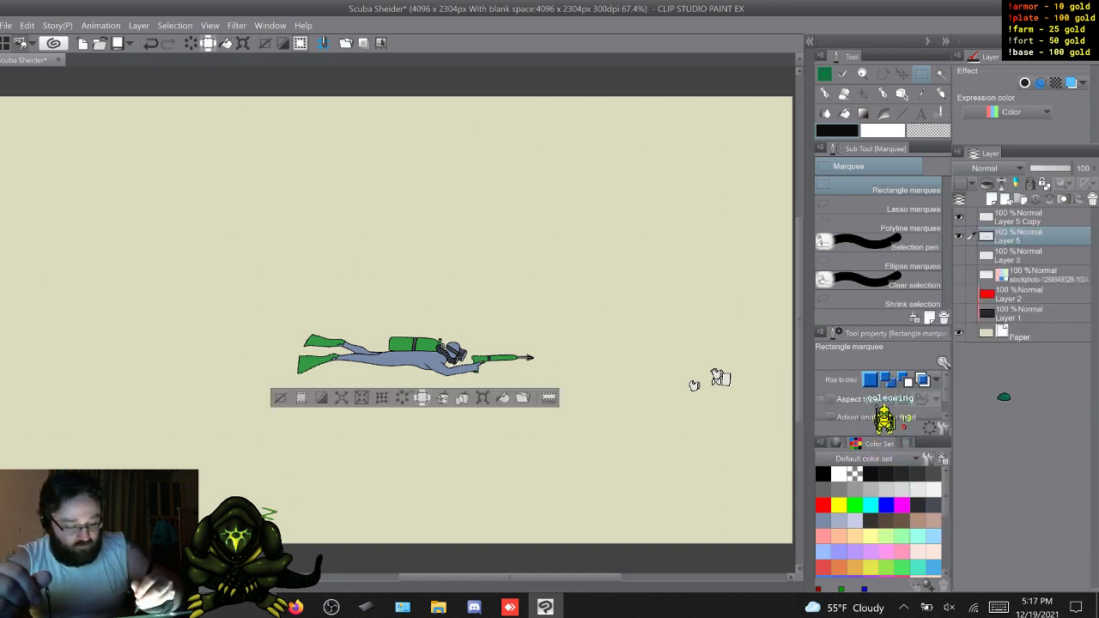
{"action": "left_click_drag", "start_coordinate": [412, 357], "coordinate": [412, 392]}
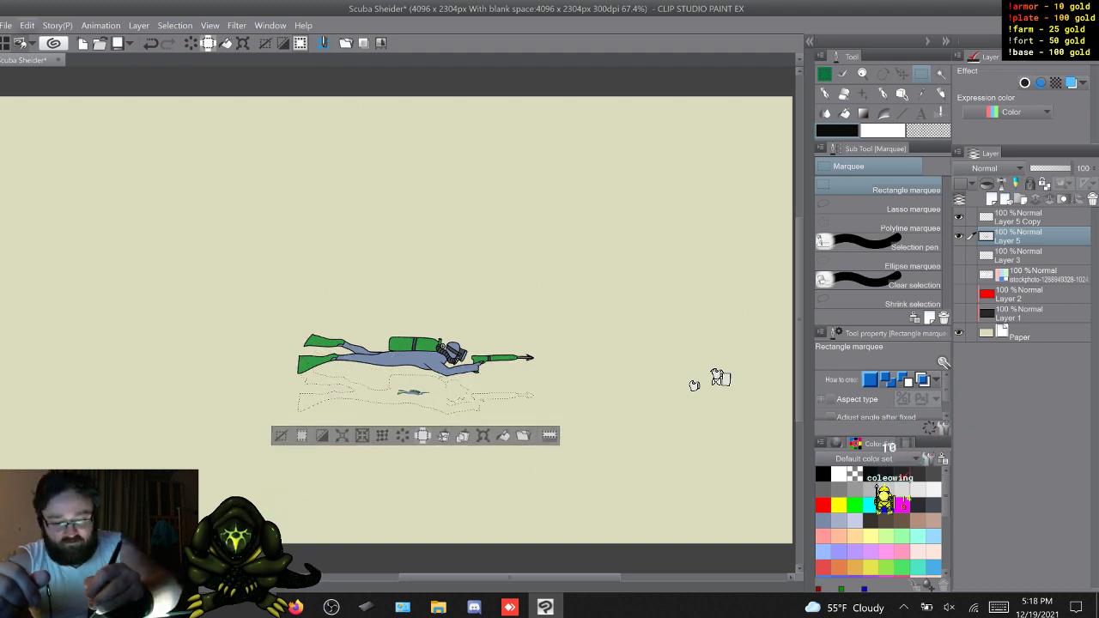
{"action": "left_click", "coordinate": [28, 26]}
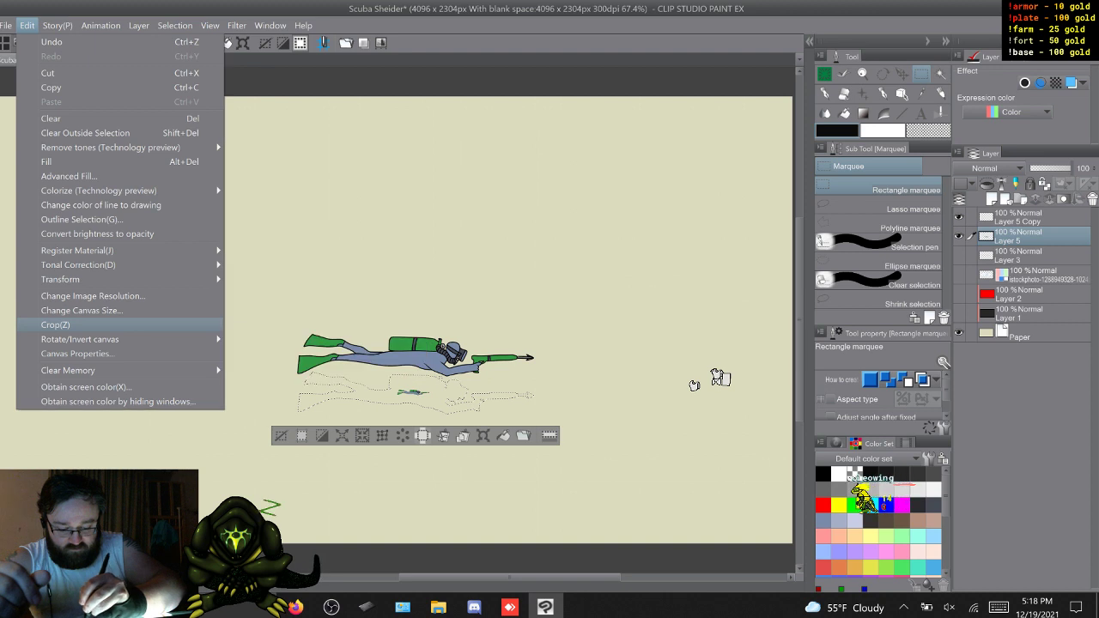
{"action": "left_click", "coordinate": [55, 324]}
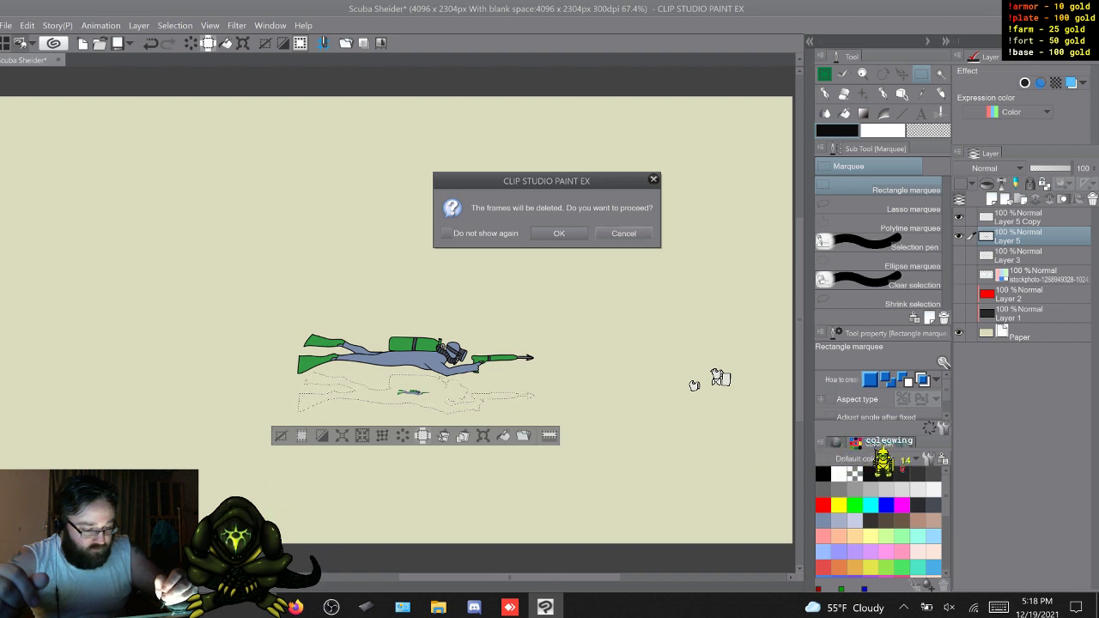
{"action": "left_click", "coordinate": [623, 233]}
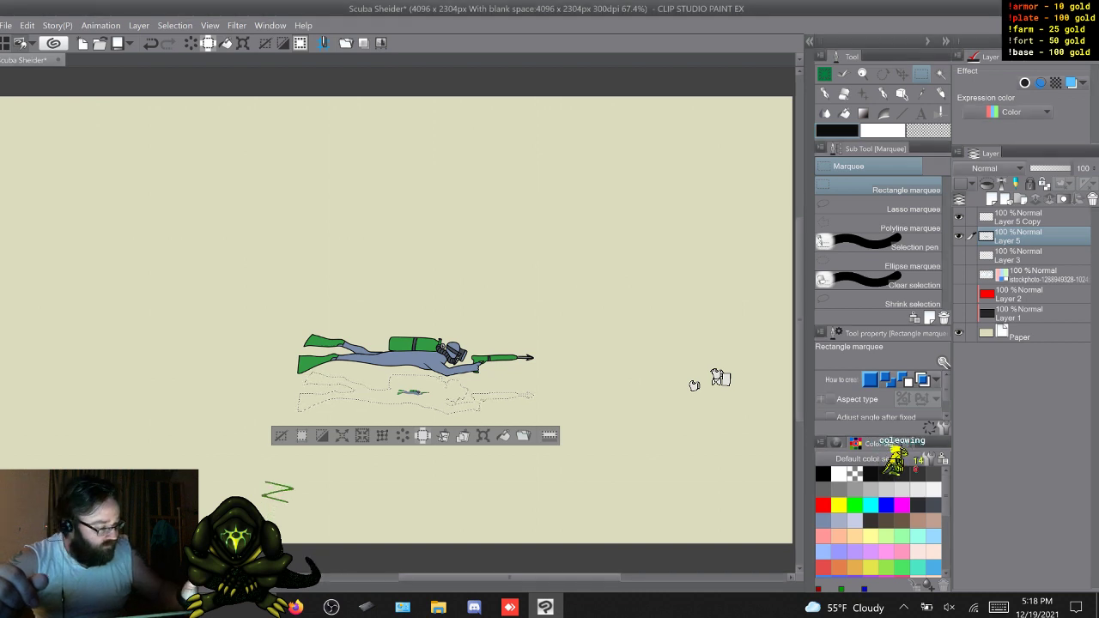
{"action": "left_click", "coordinate": [1018, 217]}
{"action": "left_click", "coordinate": [1017, 236]}
{"action": "left_click_drag", "start_coordinate": [638, 375], "coordinate": [640, 384]}
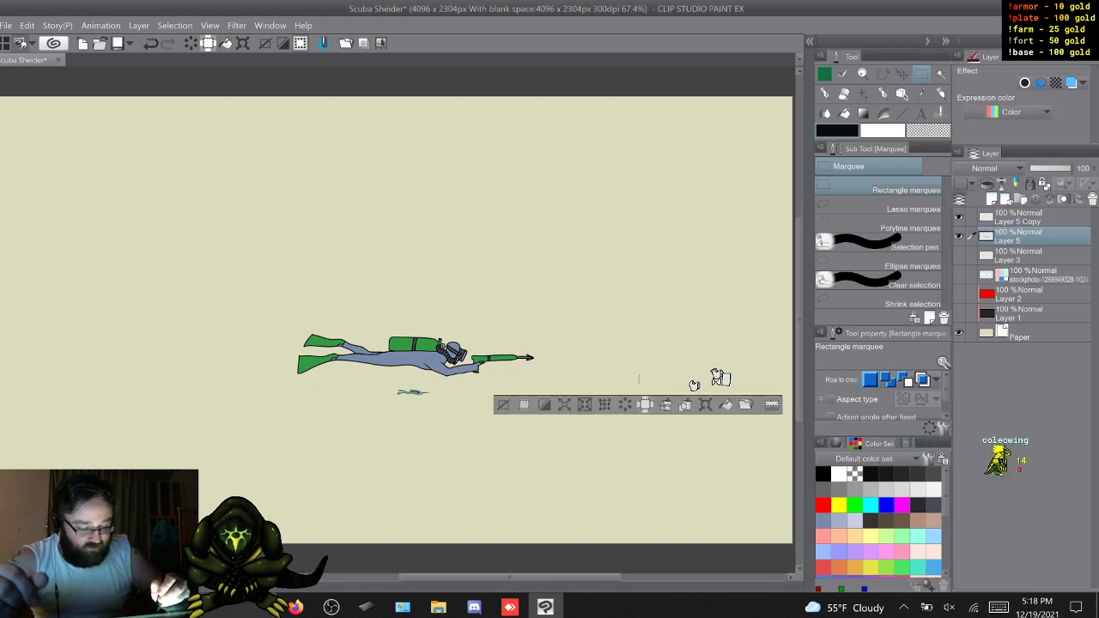
{"action": "key", "text": "ctrl+d"}
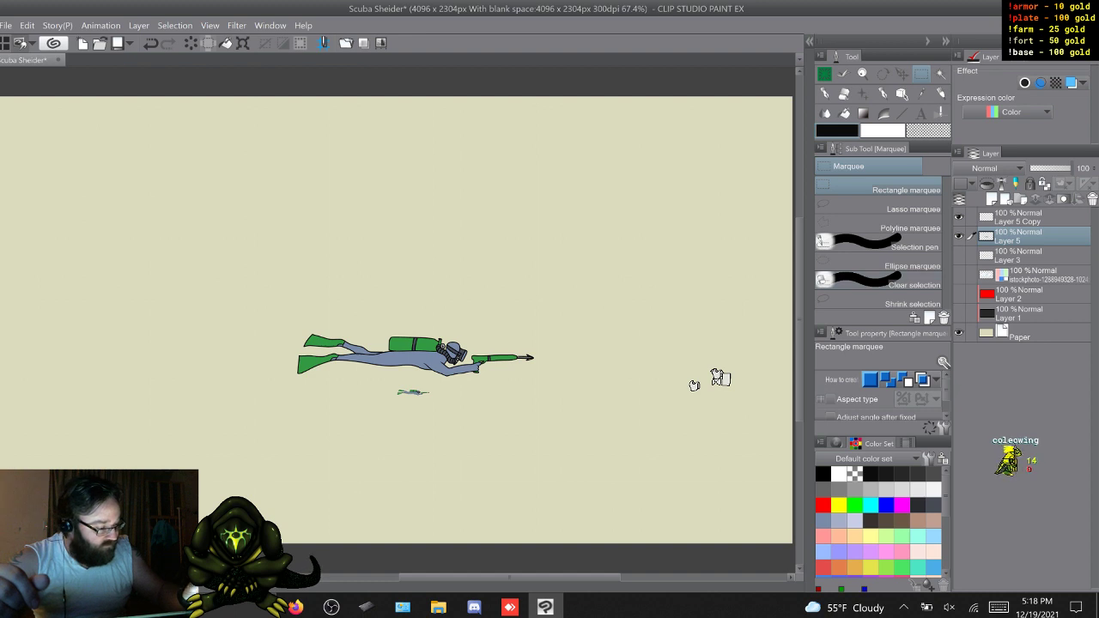
Move the Layer 5 diver down so that its body overlaps the tiny diver
{"action": "key", "text": "k"}
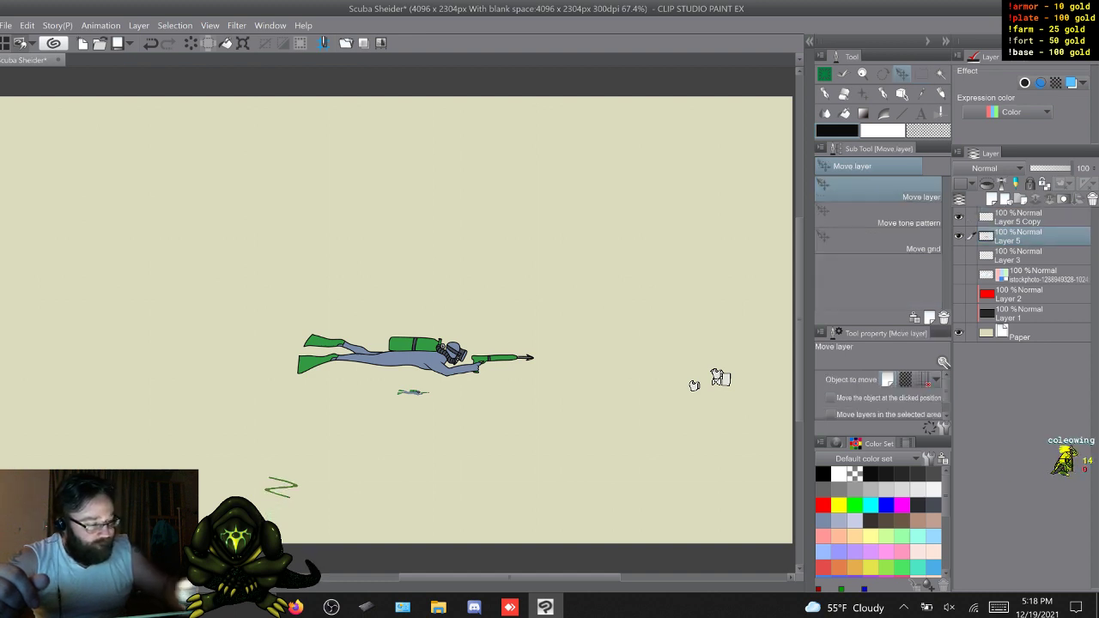
{"action": "left_click_drag", "start_coordinate": [716, 376], "coordinate": [718, 410]}
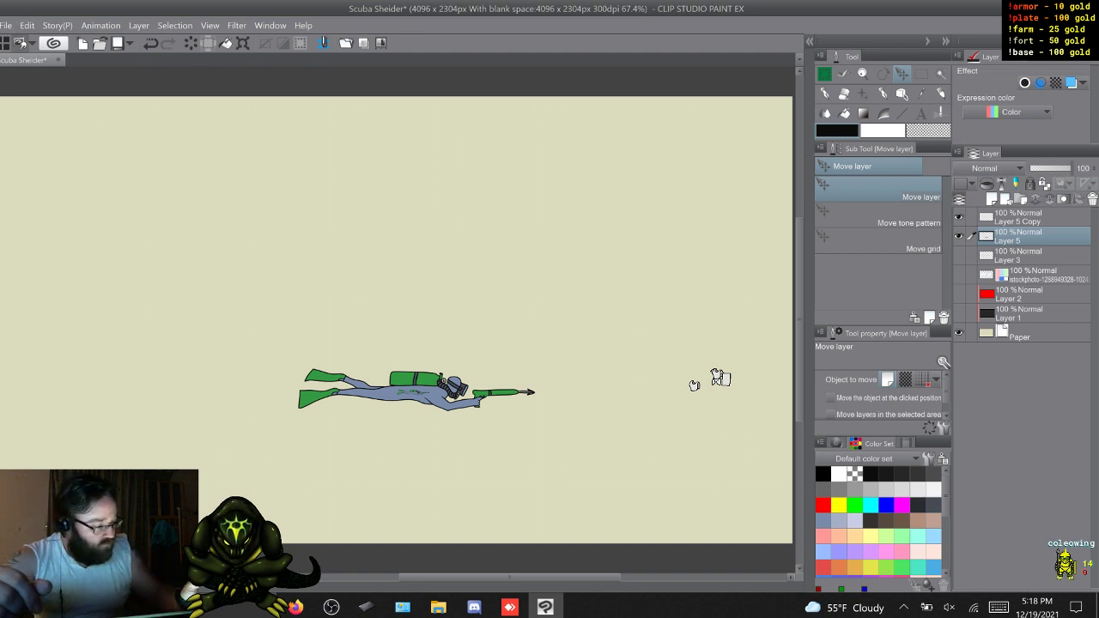
{"action": "right_click", "coordinate": [1018, 235]}
{"action": "left_click", "coordinate": [1018, 236]}
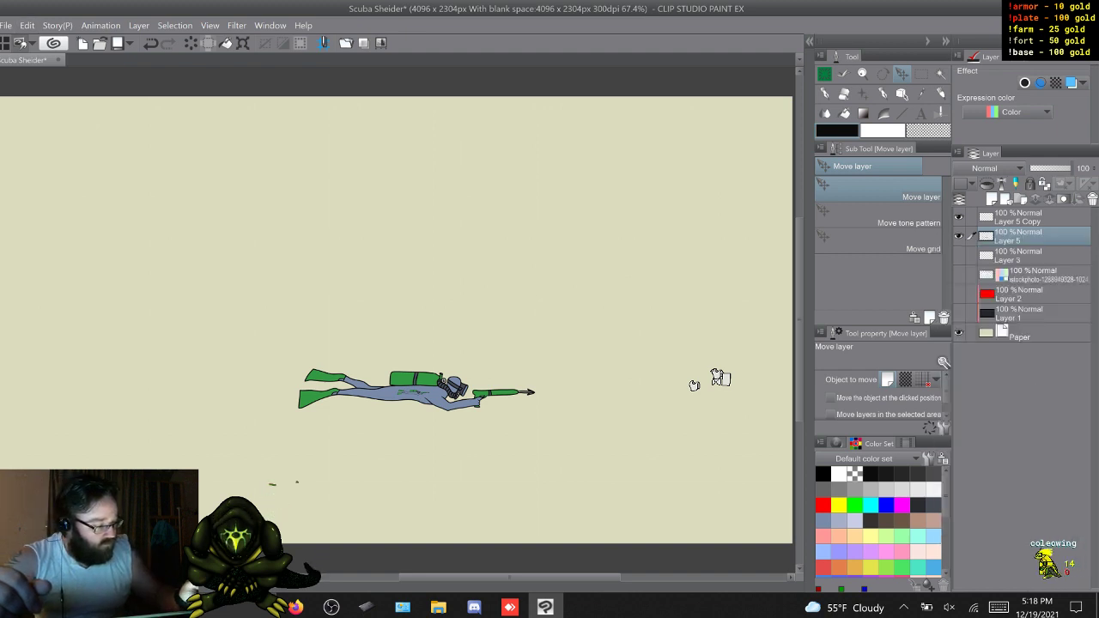
Check the hidden sketch on Layer 3, and delete Layer 3 together with the istockphoto reference layer
{"action": "left_click", "coordinate": [958, 274]}
{"action": "left_click", "coordinate": [959, 255]}
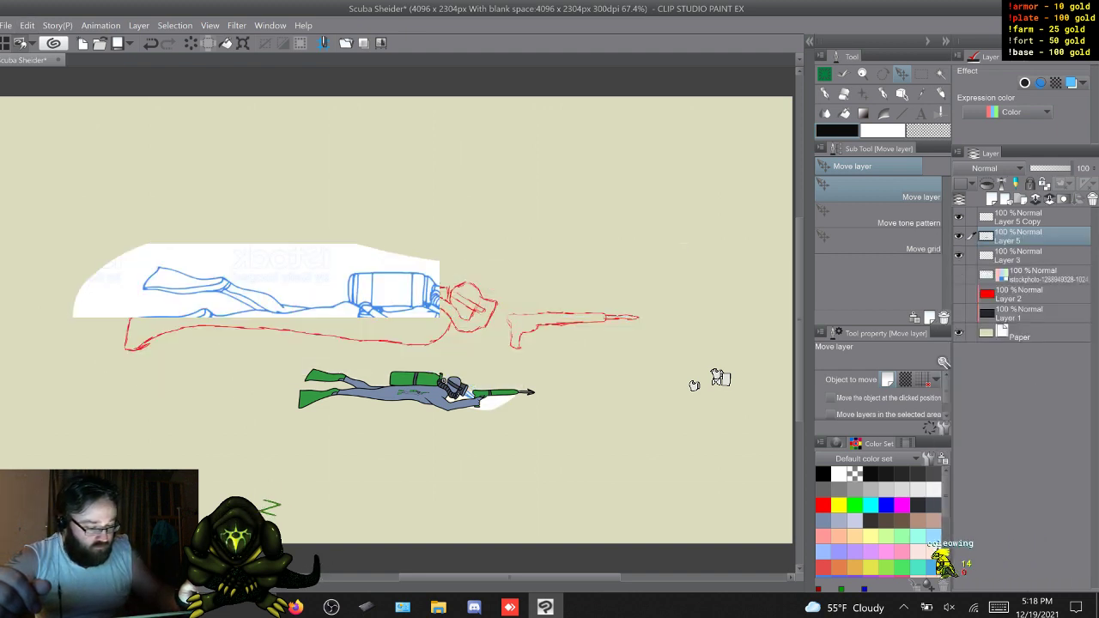
{"action": "left_click", "coordinate": [959, 255]}
{"action": "left_click", "coordinate": [1019, 256]}
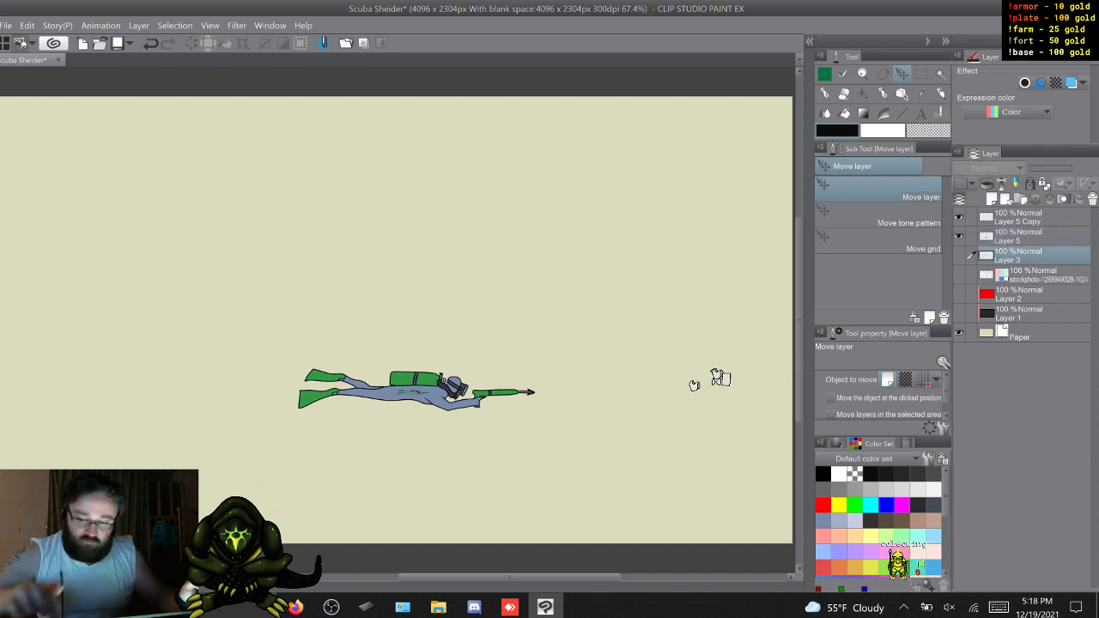
{"action": "left_click", "coordinate": [1043, 275], "text": "shift"}
{"action": "right_click", "coordinate": [1030, 258]}
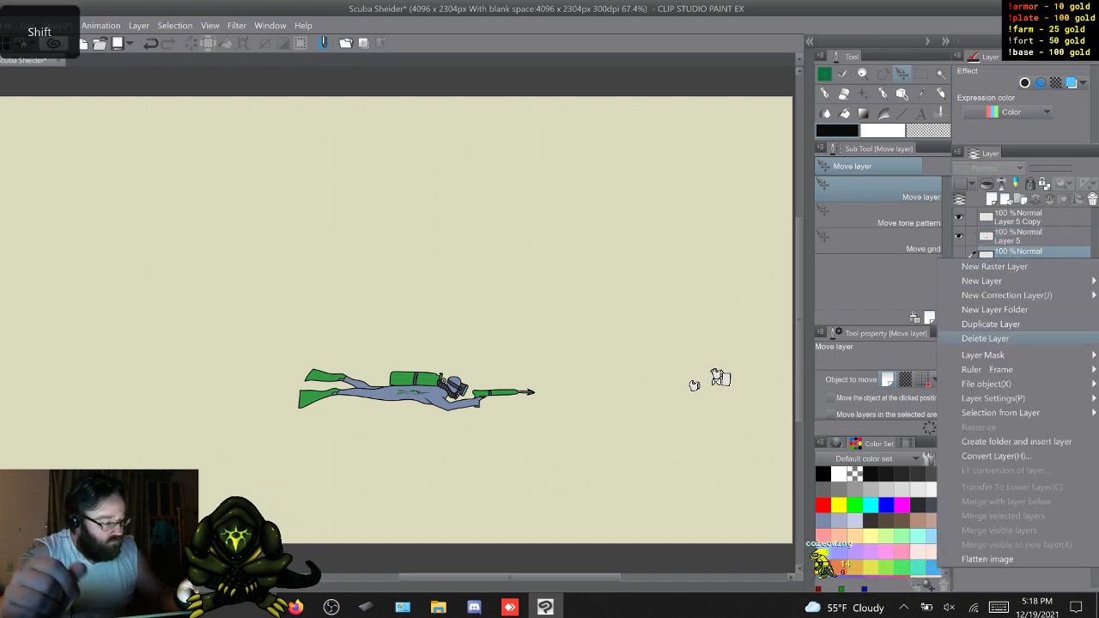
{"action": "left_click", "coordinate": [1004, 338]}
Crop the canvas to a selection created from the diver on Layer 5, and clear the selection
{"action": "left_click", "coordinate": [1021, 236]}
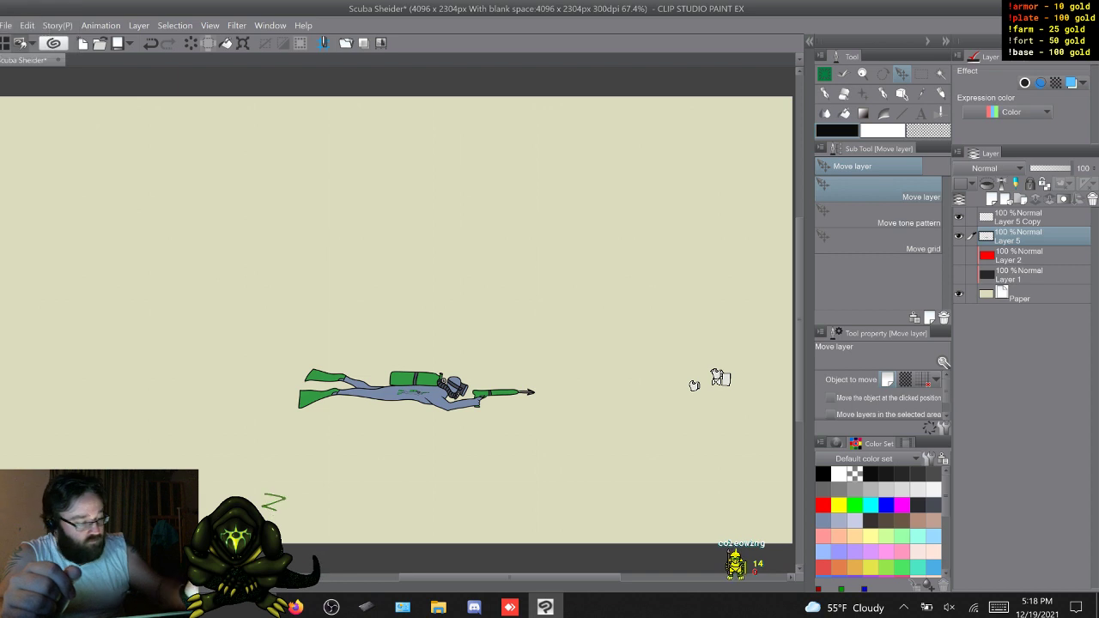
{"action": "right_click", "coordinate": [1021, 235]}
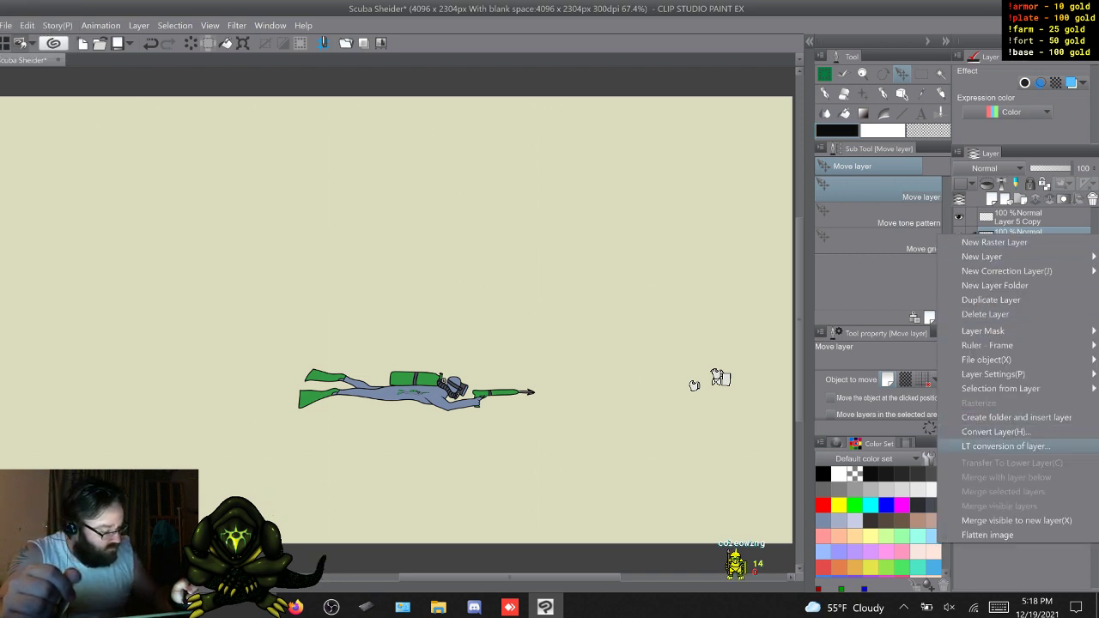
{"action": "mouse_move", "coordinate": [1000, 388]}
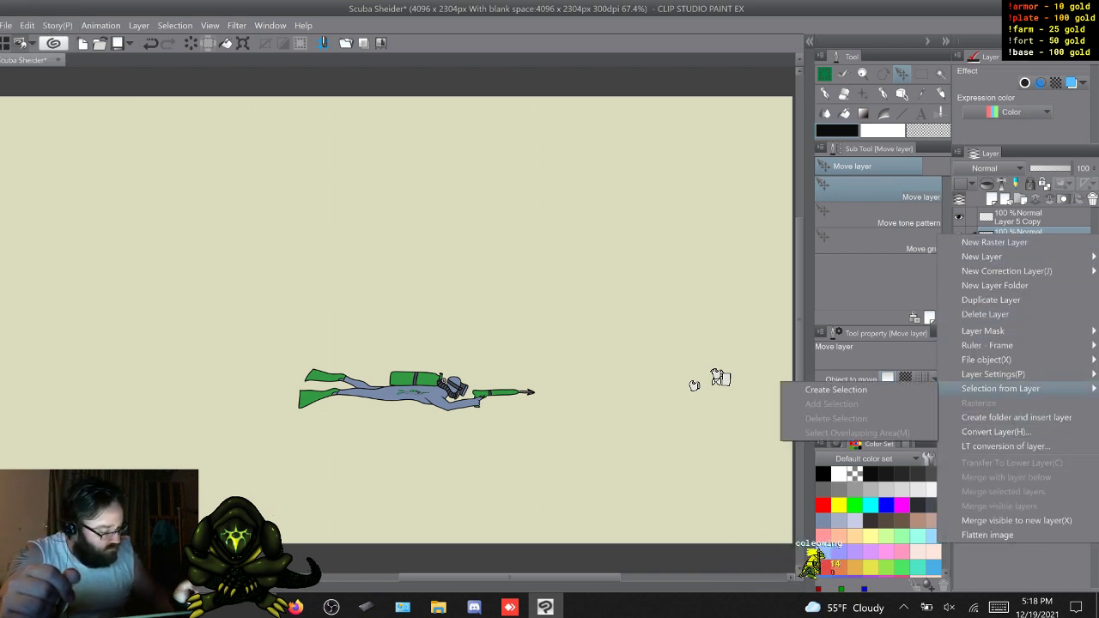
{"action": "left_click", "coordinate": [835, 389]}
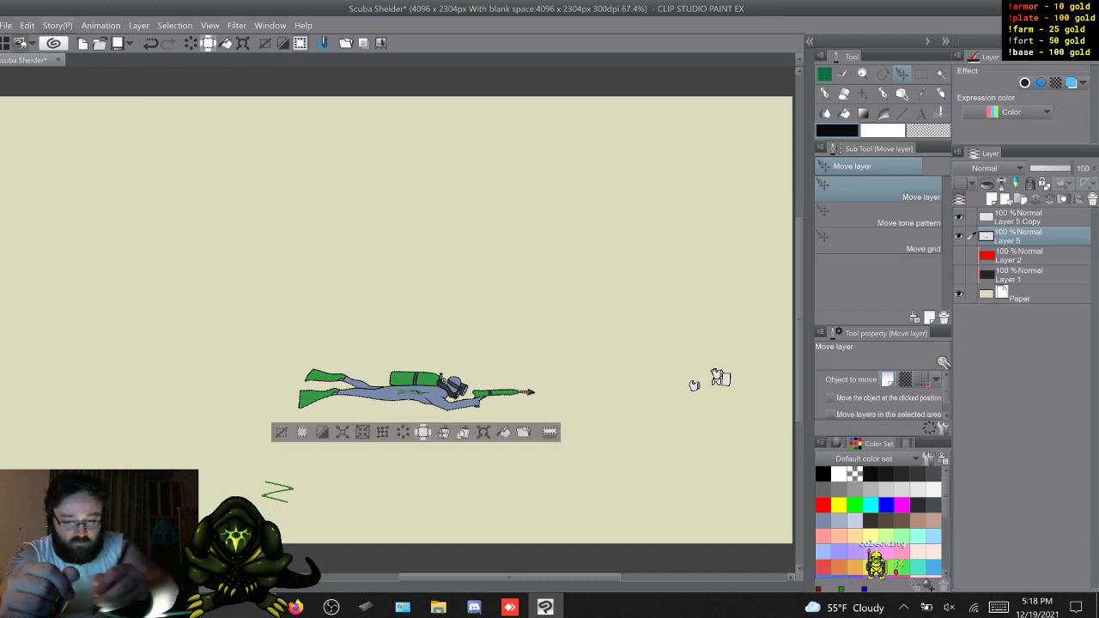
{"action": "left_click", "coordinate": [28, 26]}
{"action": "left_click", "coordinate": [60, 325]}
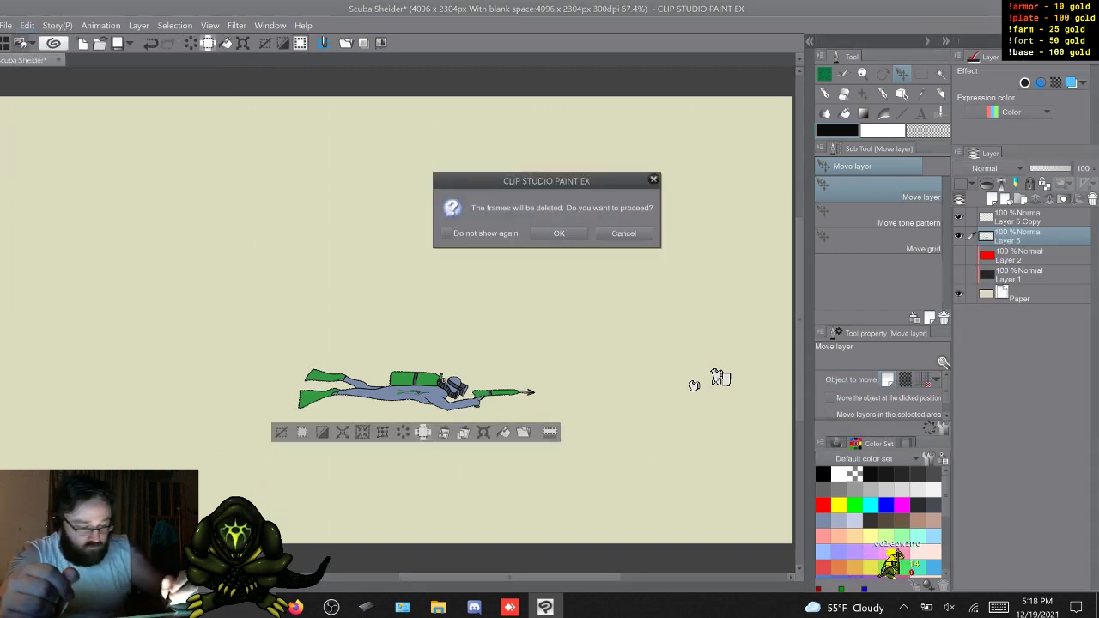
{"action": "key", "text": "Return"}
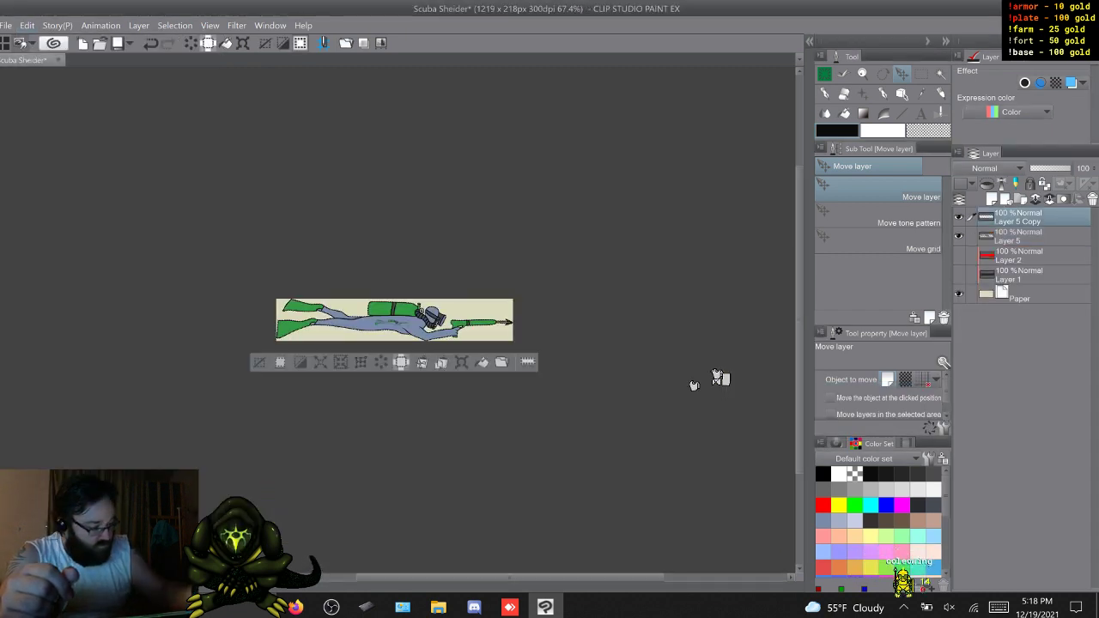
{"action": "key", "text": "ctrl+d"}
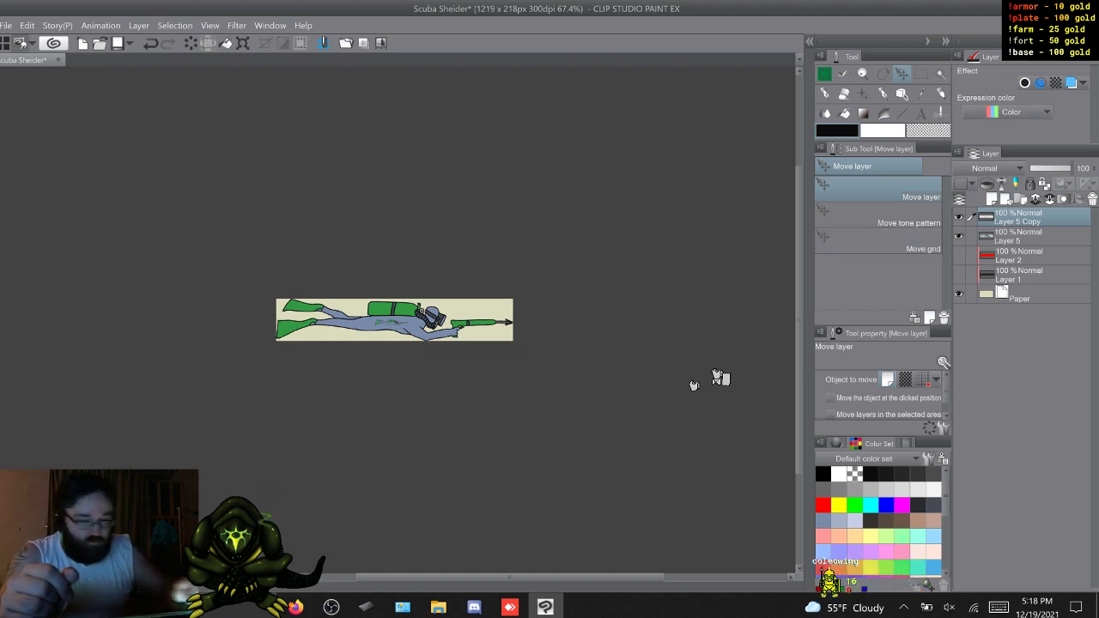
Start changing the canvas size and set its width to 1250 px
{"action": "left_click", "coordinate": [28, 26]}
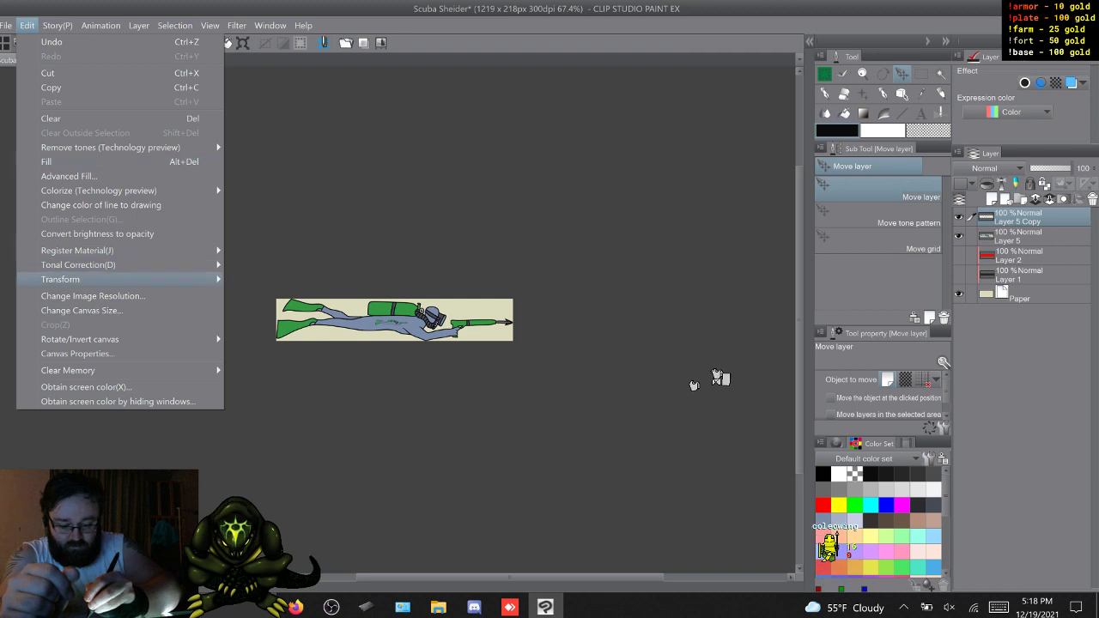
{"action": "mouse_move", "coordinate": [62, 280]}
{"action": "left_click", "coordinate": [81, 309]}
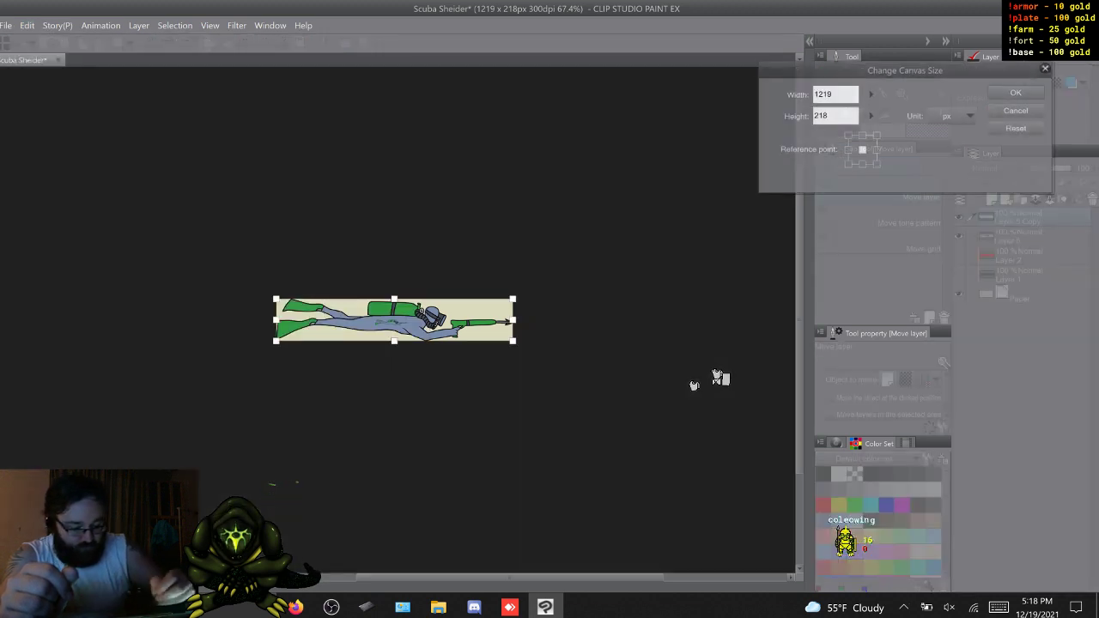
{"action": "left_click_drag", "start_coordinate": [394, 299], "coordinate": [394, 180]}
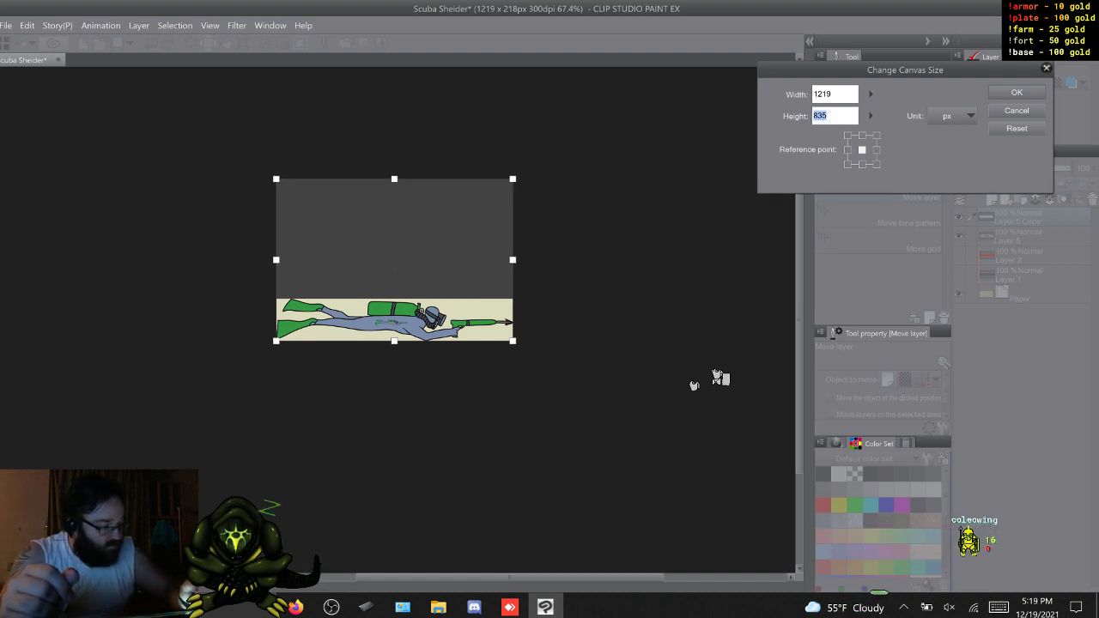
{"action": "left_click", "coordinate": [832, 95]}
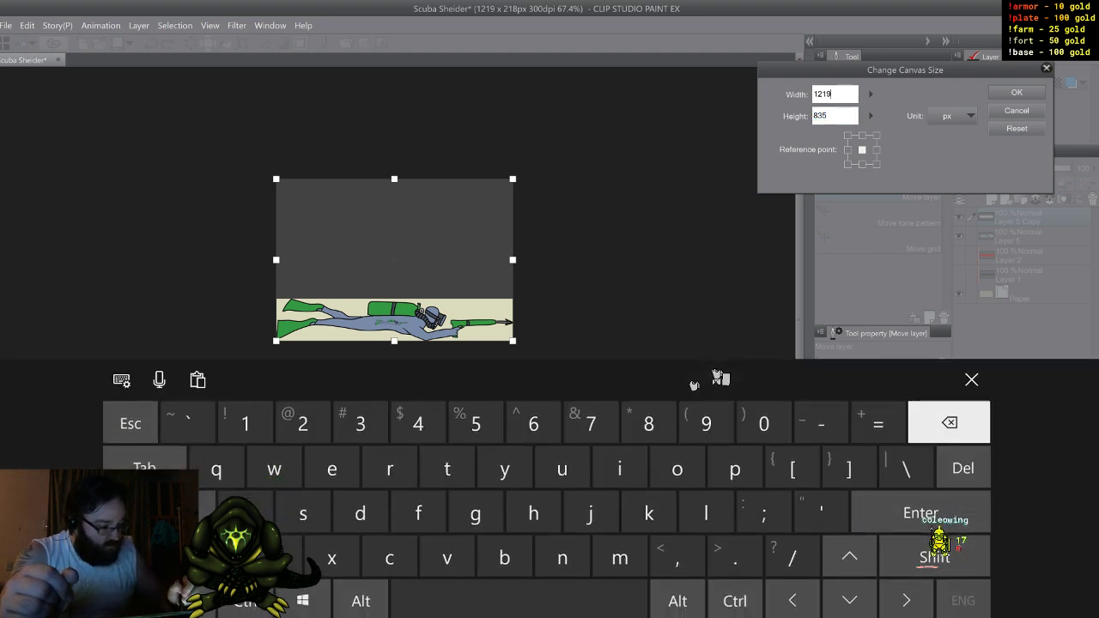
{"action": "key", "text": "BackSpace"}
{"action": "key", "text": "BackSpace"}
{"action": "type", "text": "5"}
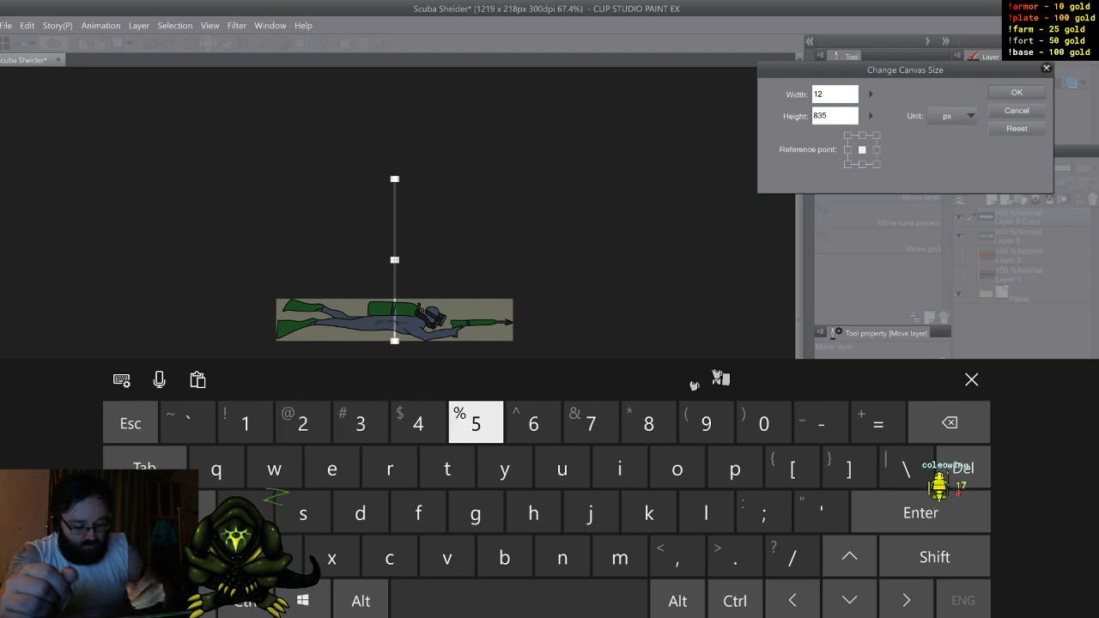
{"action": "type", "text": "0"}
Set the canvas height to 1250 px and apply the new canvas size
{"action": "left_click", "coordinate": [832, 116]}
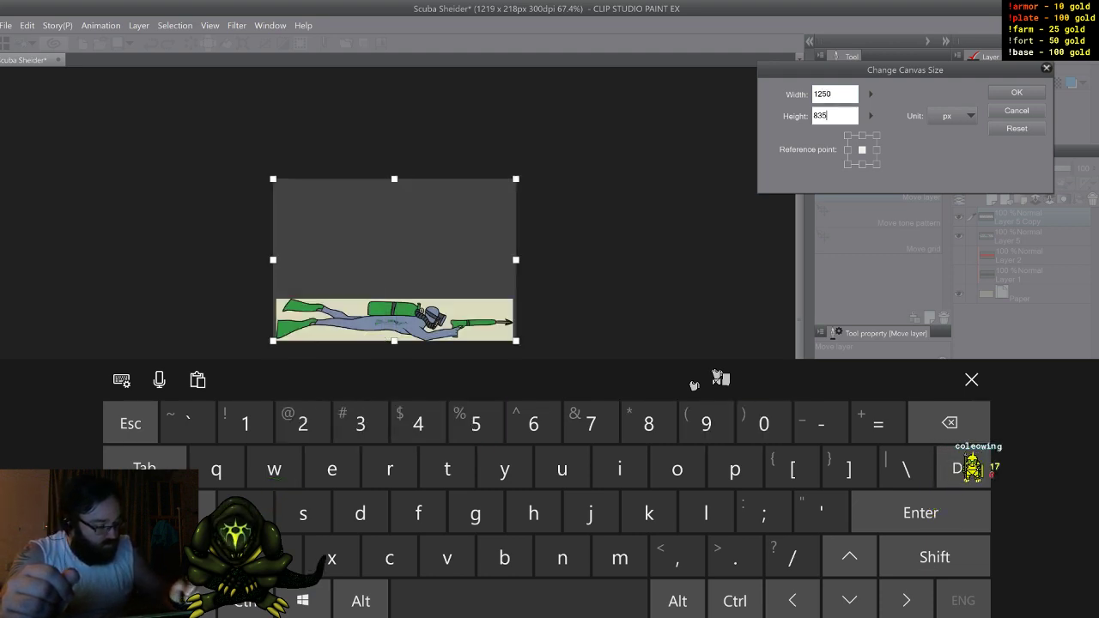
{"action": "key", "text": "BackSpace"}
{"action": "key", "text": "BackSpace"}
{"action": "key", "text": "BackSpace"}
{"action": "type", "text": "1"}
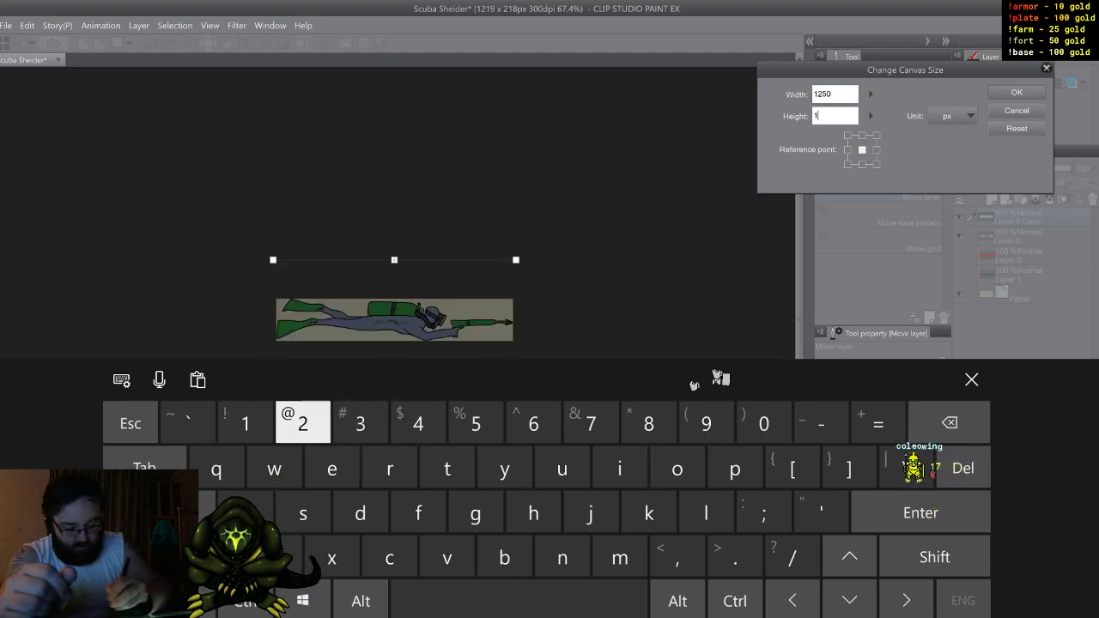
{"action": "type", "text": "250"}
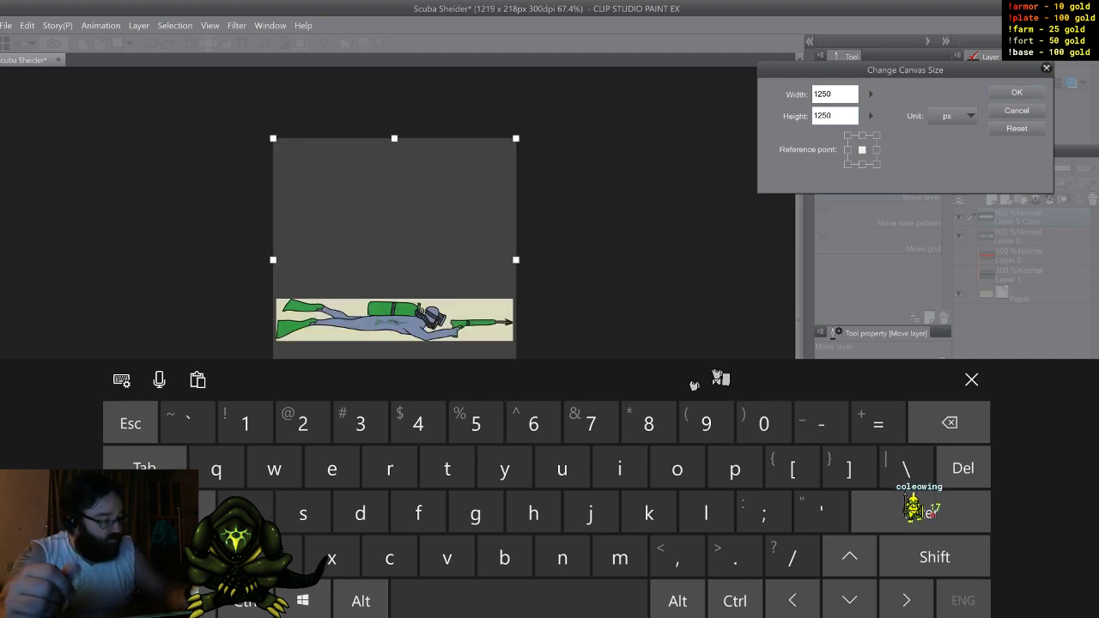
{"action": "left_click", "coordinate": [1016, 92]}
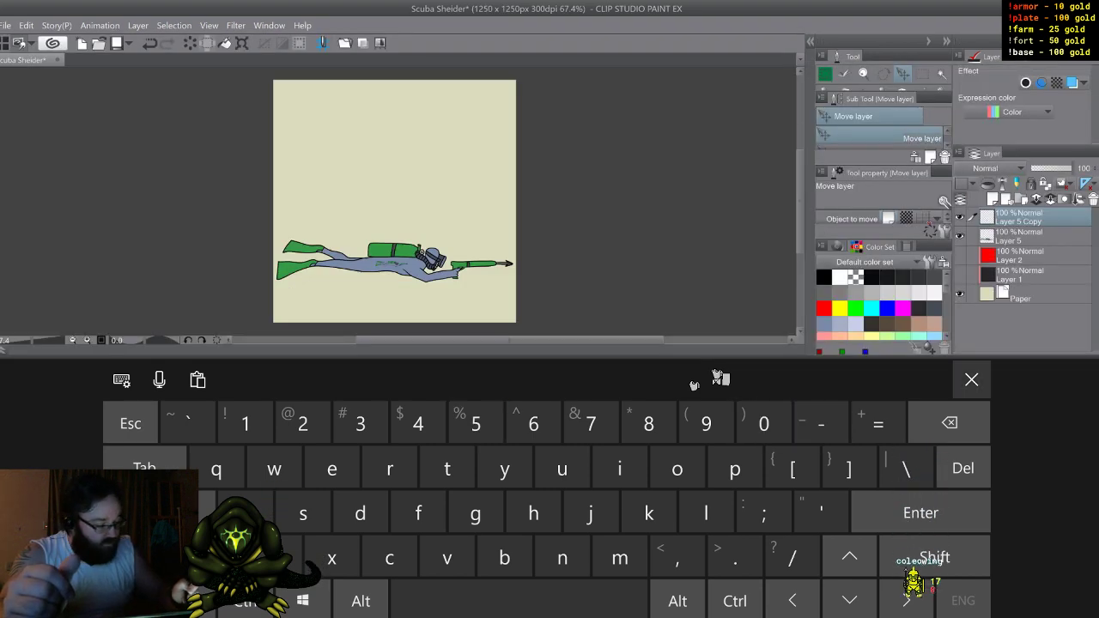
{"action": "left_click", "coordinate": [971, 380]}
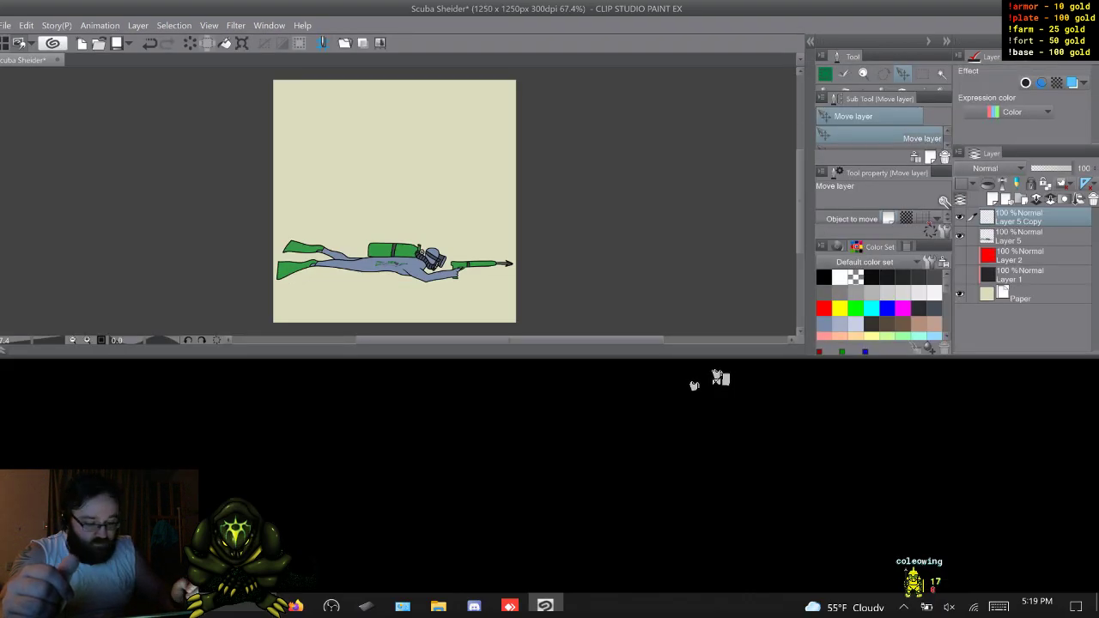
Move the divers on Layer 5 and Layer 5 Copy up to the canvas's vertical centre, and hide Layer 5 Copy
{"action": "left_click", "coordinate": [1033, 236]}
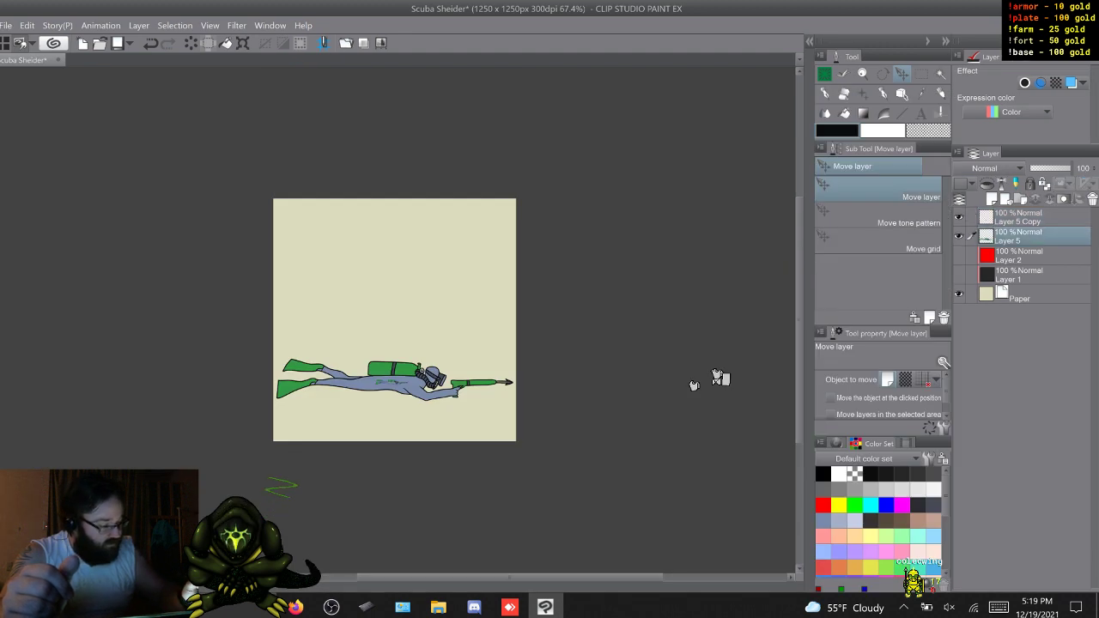
{"action": "left_click_drag", "start_coordinate": [395, 382], "coordinate": [396, 324]}
{"action": "left_click", "coordinate": [1034, 217]}
{"action": "left_click_drag", "start_coordinate": [391, 382], "coordinate": [388, 325]}
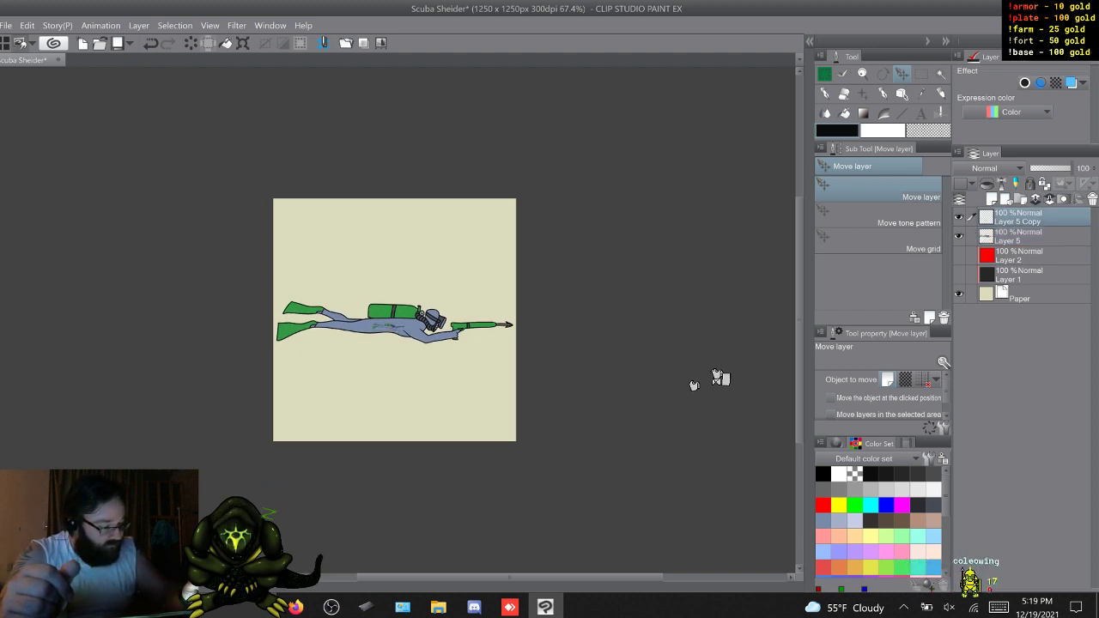
{"action": "left_click", "coordinate": [959, 217]}
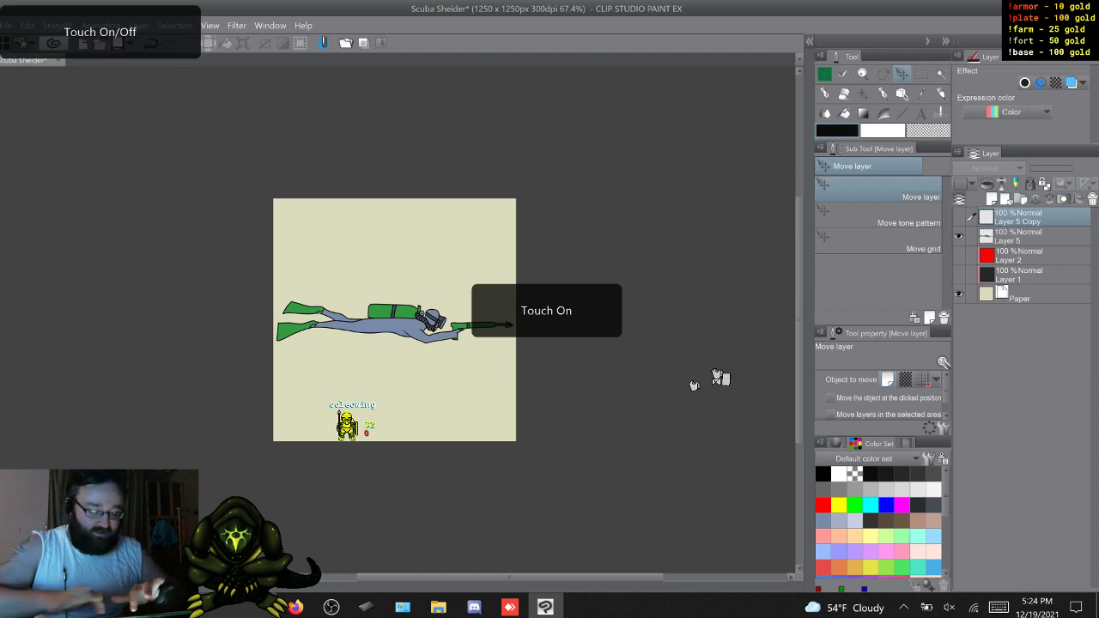
Add a new raster layer above Layer 5 Copy
{"action": "scroll", "coordinate": [394, 319], "scroll_direction": "up", "scroll_amount": 5}
{"action": "scroll", "coordinate": [719, 378], "scroll_direction": "up", "scroll_amount": 1}
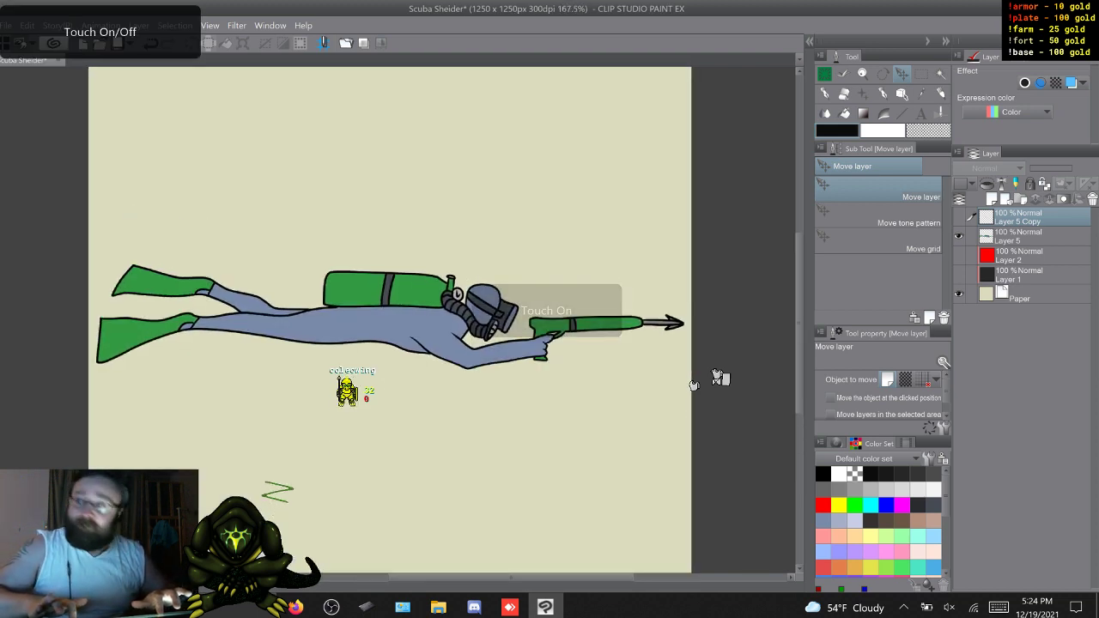
{"action": "scroll", "coordinate": [395, 320], "scroll_direction": "down", "scroll_amount": 1}
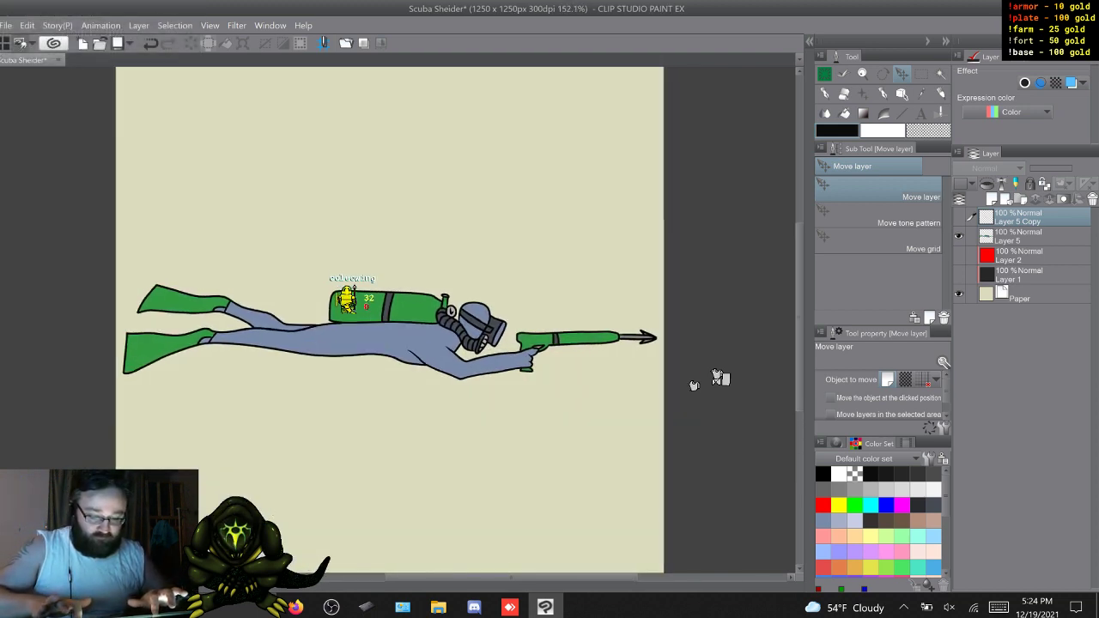
{"action": "scroll", "coordinate": [395, 319], "scroll_direction": "down", "scroll_amount": 1}
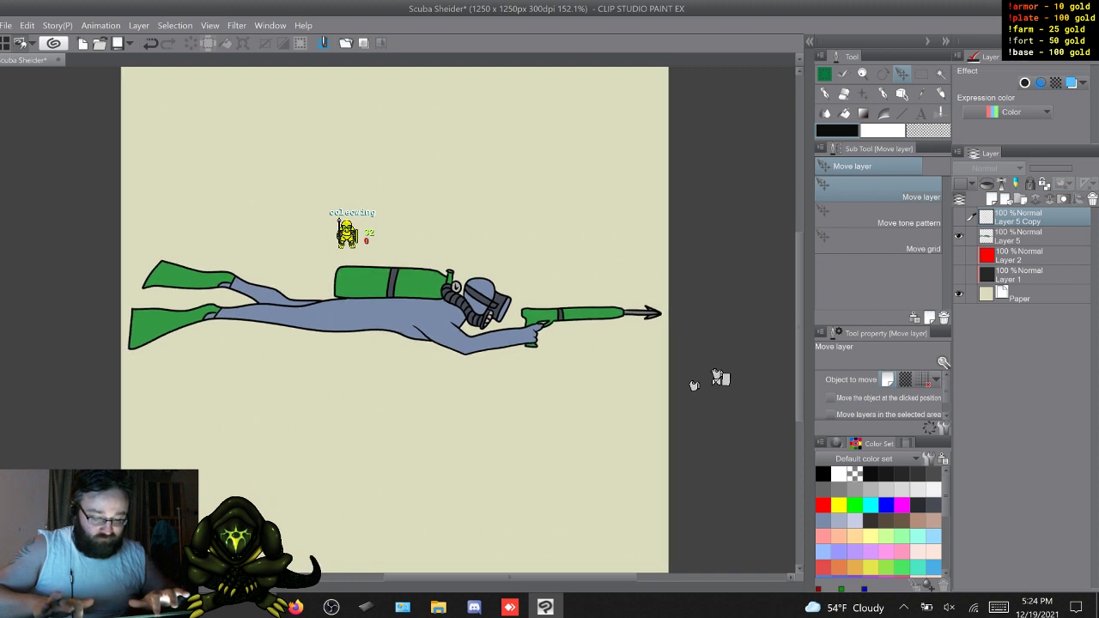
{"action": "scroll", "coordinate": [395, 319], "scroll_direction": "down", "scroll_amount": 1}
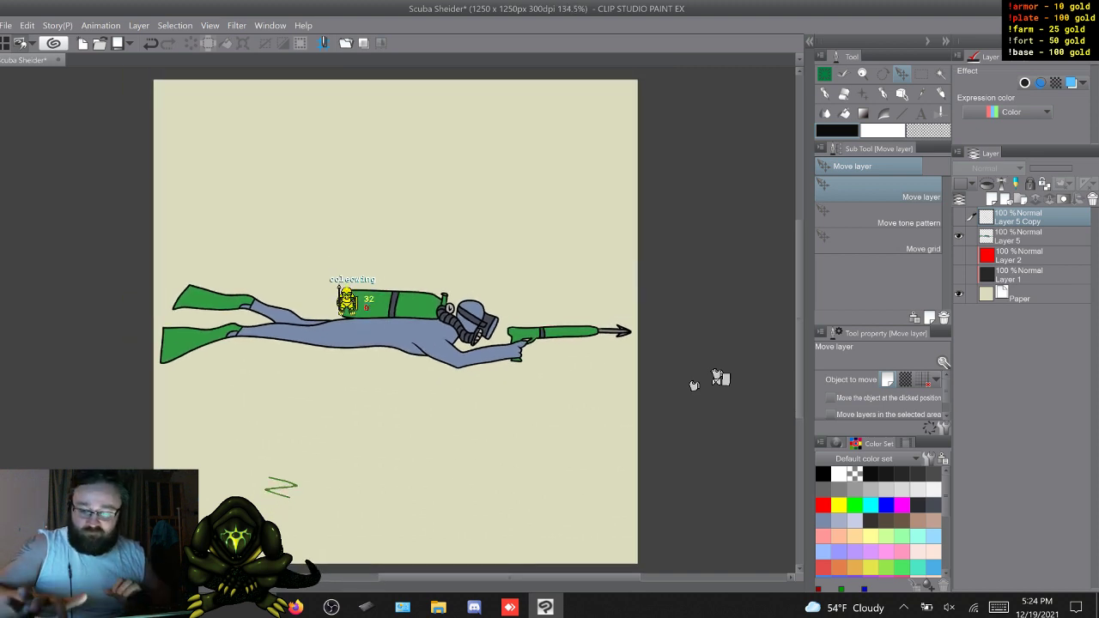
{"action": "key", "text": "XF86TouchpadToggle"}
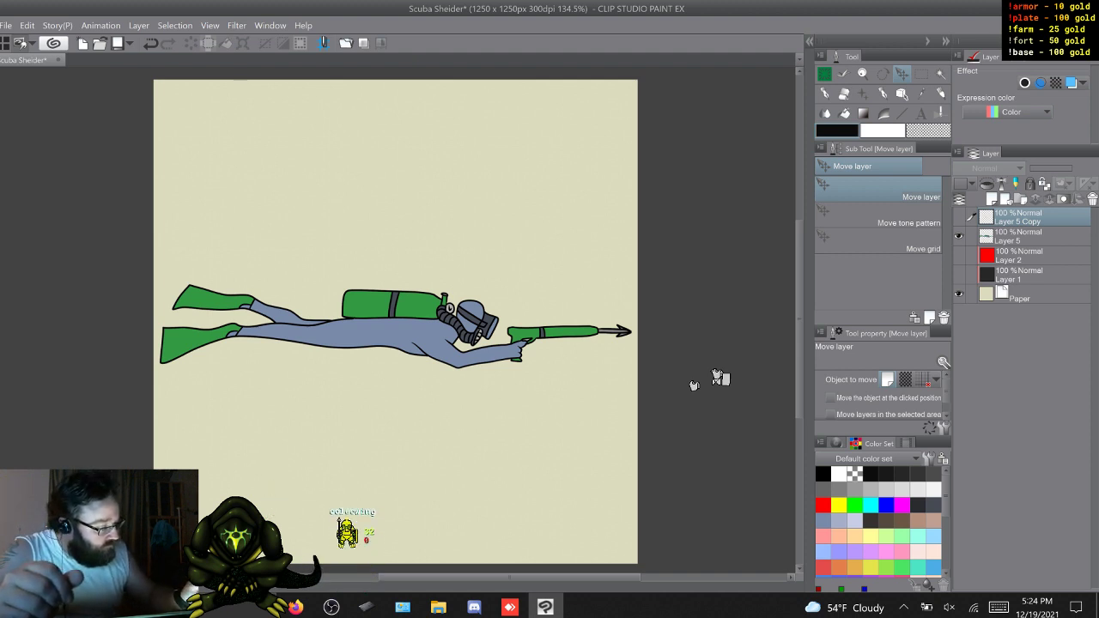
{"action": "key", "text": "ctrl+shift+n"}
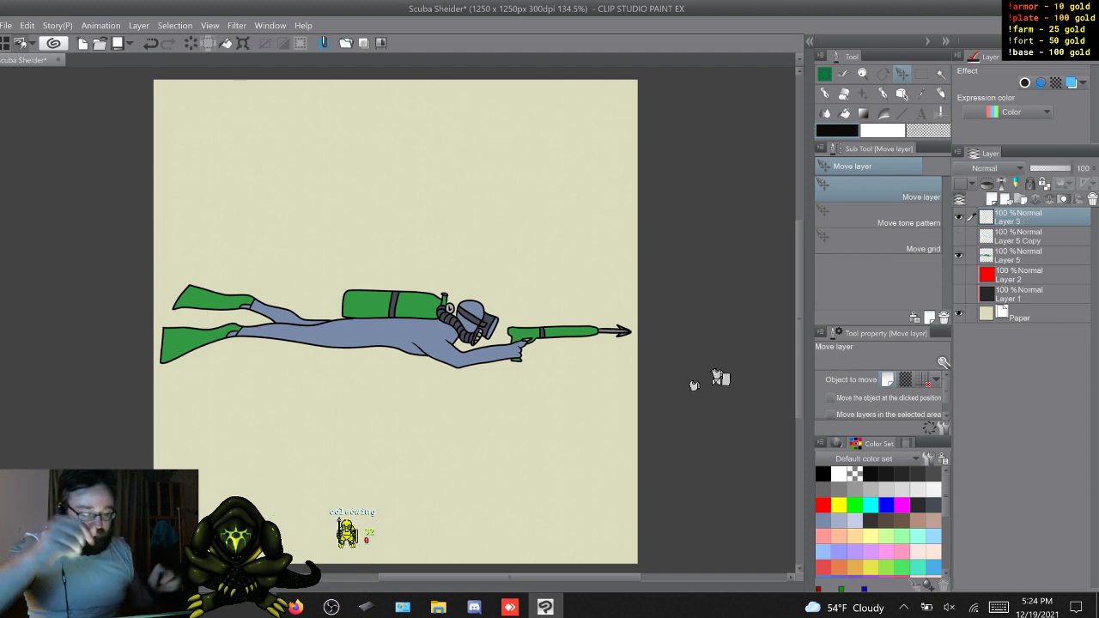
Scribble red test strokes above the diver's head and speargun with the Coleowing G-Pen and the Coleowing Sketch Pencil
{"action": "key", "text": "p"}
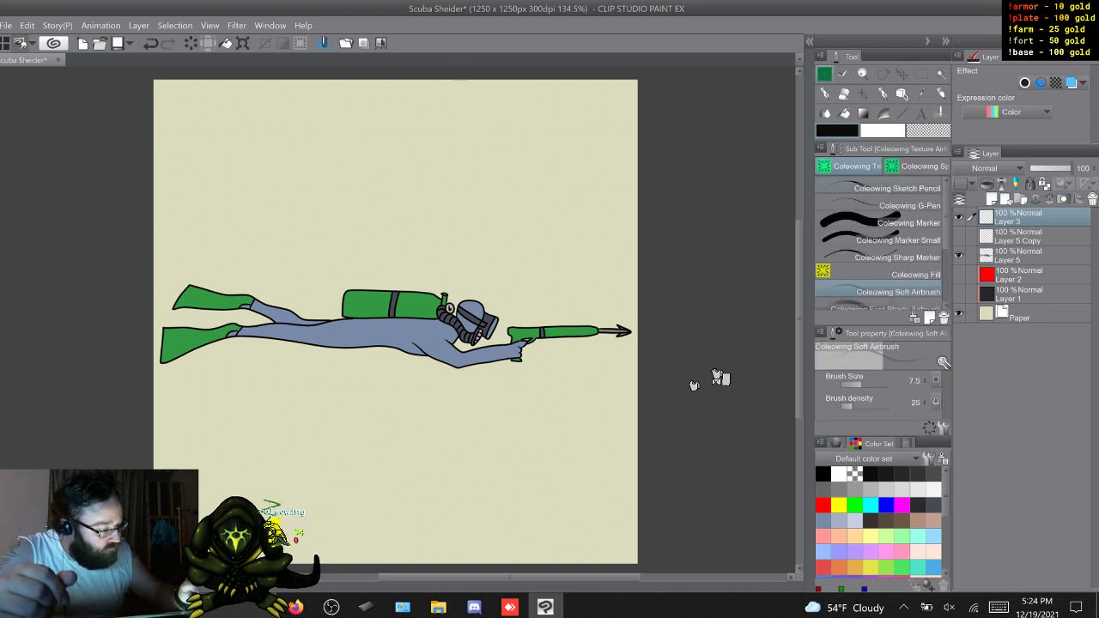
{"action": "left_click", "coordinate": [823, 506]}
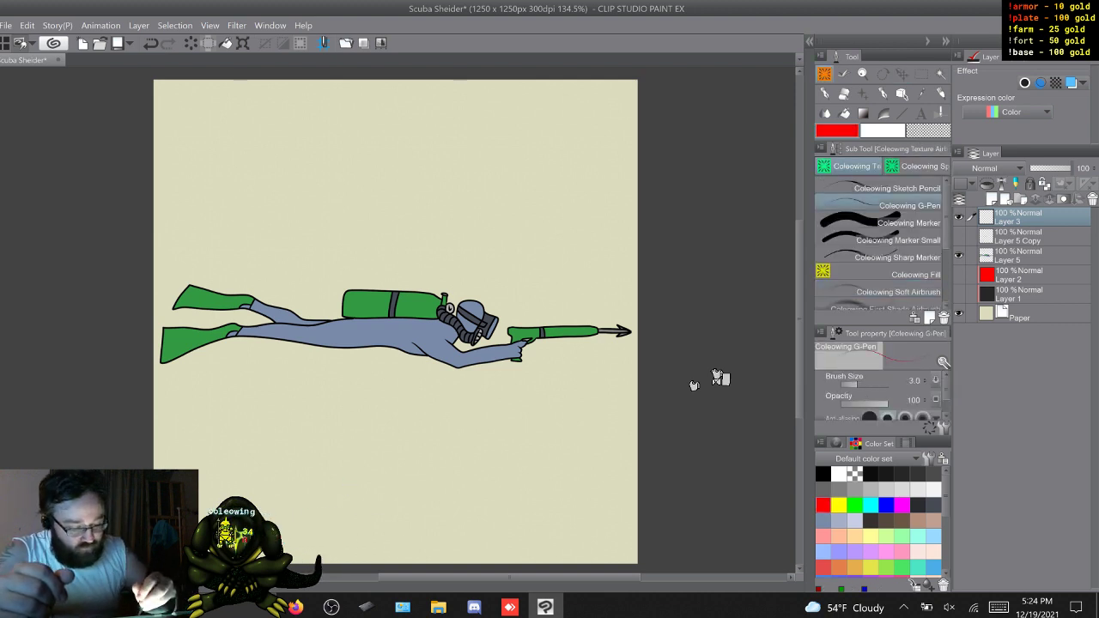
{"action": "left_click_drag", "start_coordinate": [456, 265], "coordinate": [480, 272]}
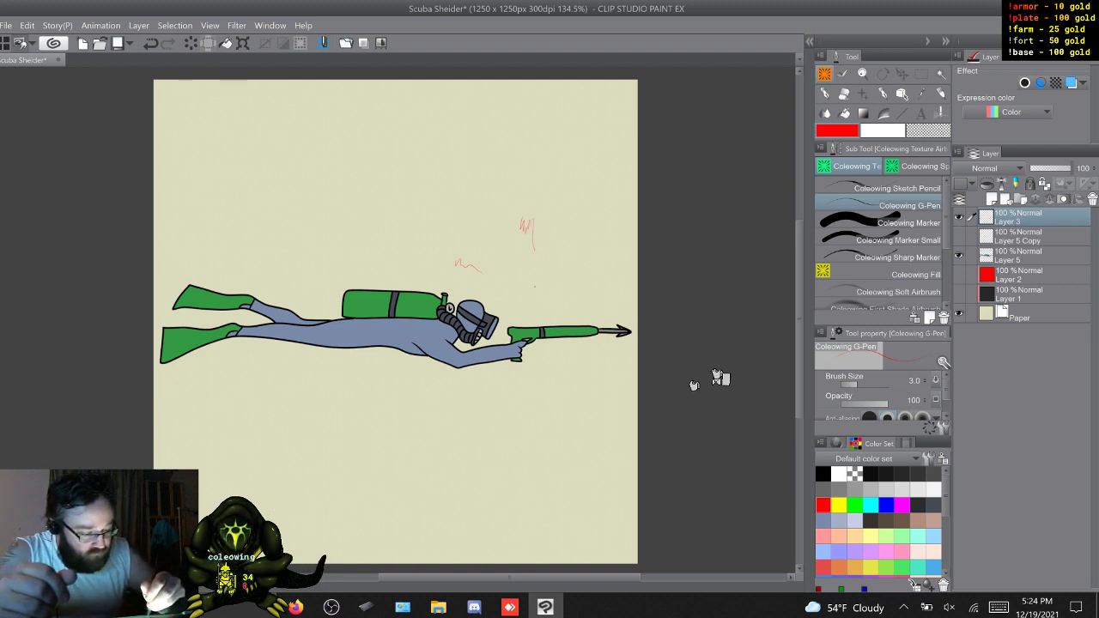
{"action": "left_click_drag", "start_coordinate": [533, 225], "coordinate": [537, 288]}
{"action": "mouse_move", "coordinate": [572, 259]}
{"action": "left_mouse_down"}
{"action": "mouse_move", "coordinate": [576, 216]}
{"action": "mouse_move", "coordinate": [558, 196]}
{"action": "mouse_move", "coordinate": [591, 269]}
{"action": "left_mouse_up"}
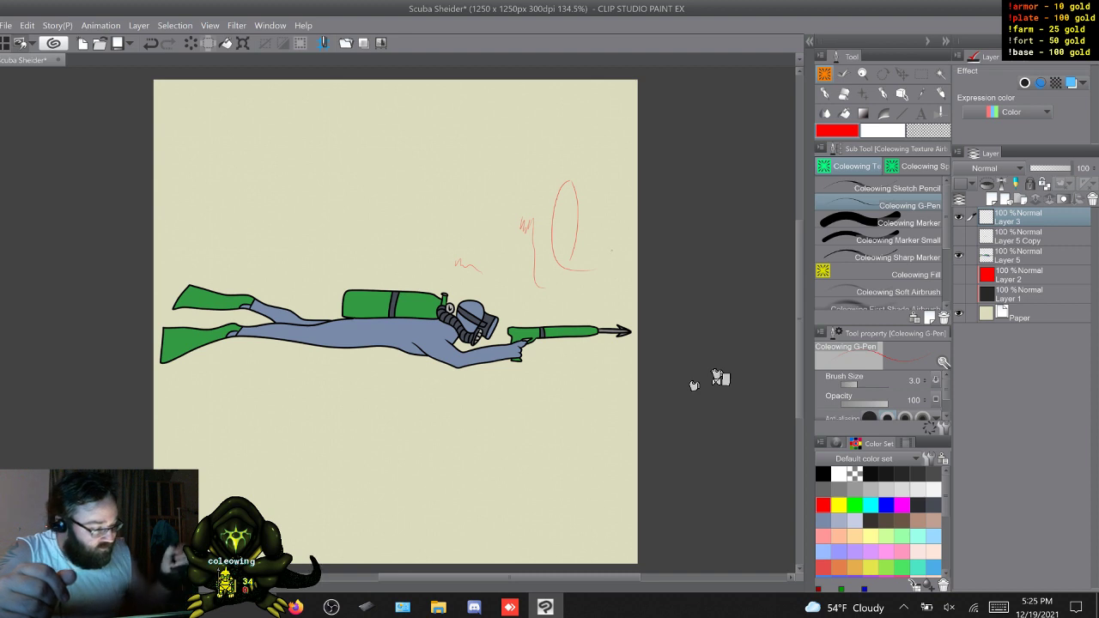
{"action": "left_click", "coordinate": [893, 188]}
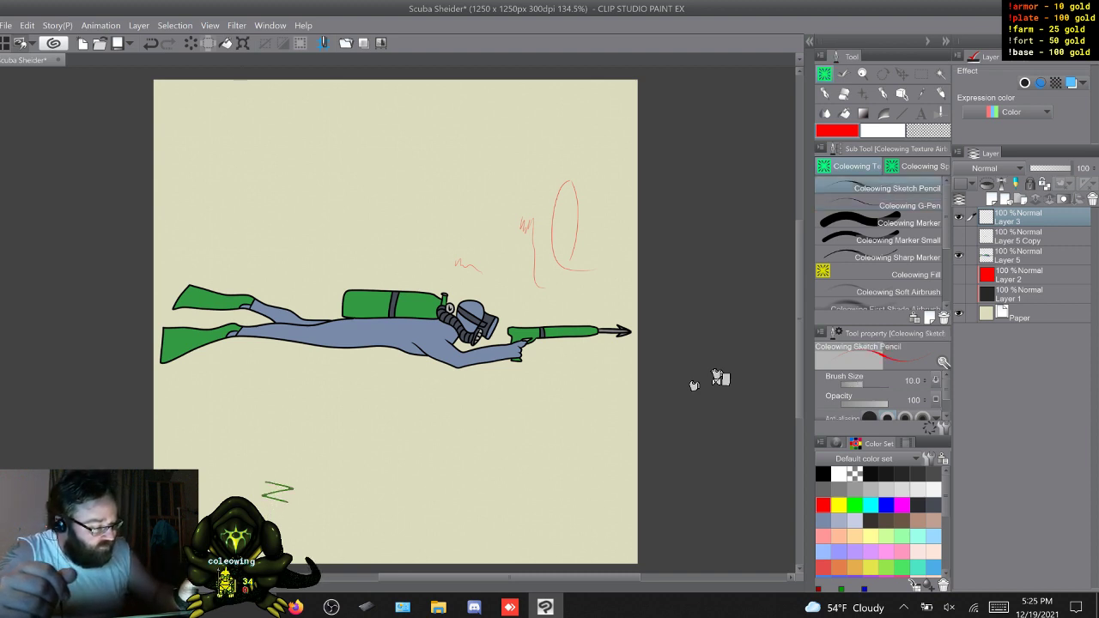
{"action": "left_click_drag", "start_coordinate": [534, 206], "coordinate": [502, 249]}
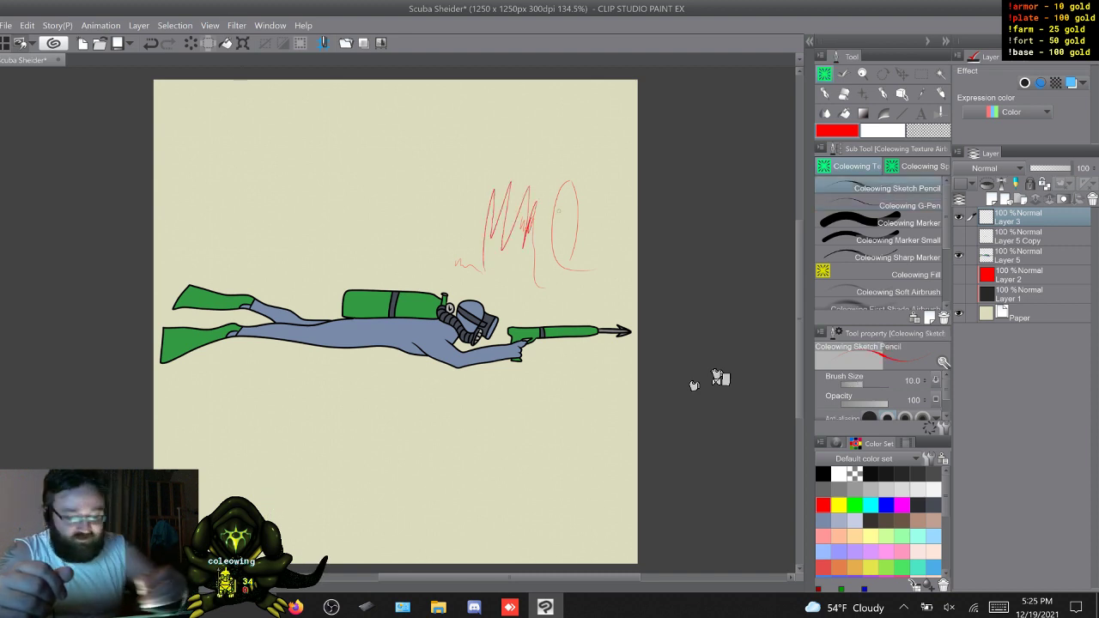
Clear the red test scribbles from Layer 3
{"action": "left_click", "coordinate": [191, 43]}
{"action": "mouse_move", "coordinate": [478, 237]}
{"action": "left_mouse_down"}
{"action": "mouse_move", "coordinate": [484, 263]}
{"action": "mouse_move", "coordinate": [511, 248]}
{"action": "left_mouse_up"}
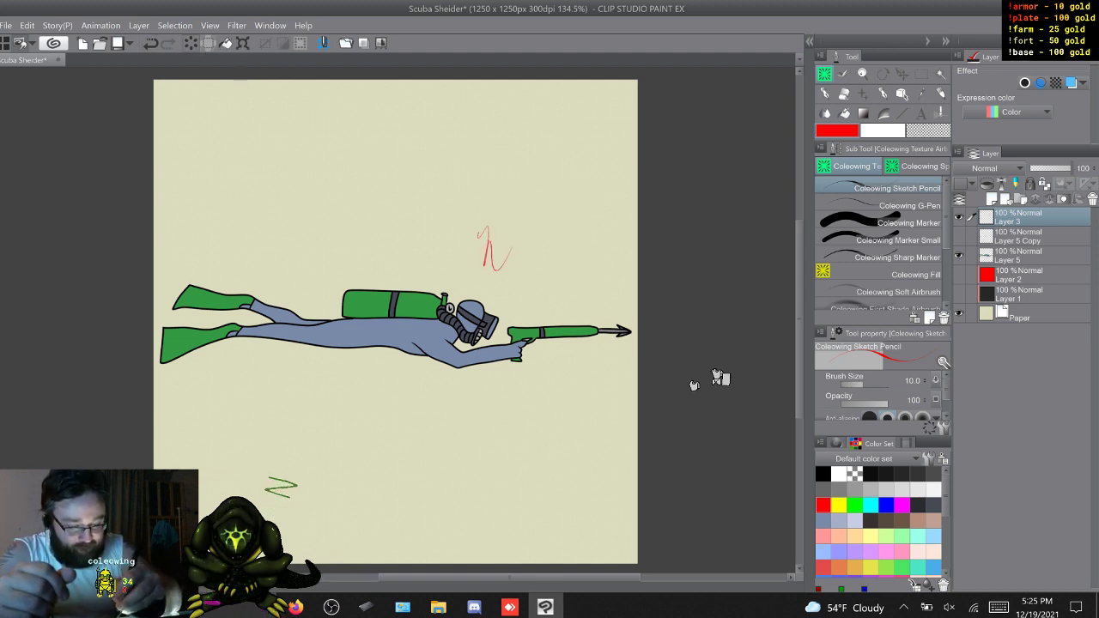
{"action": "key", "text": "Delete"}
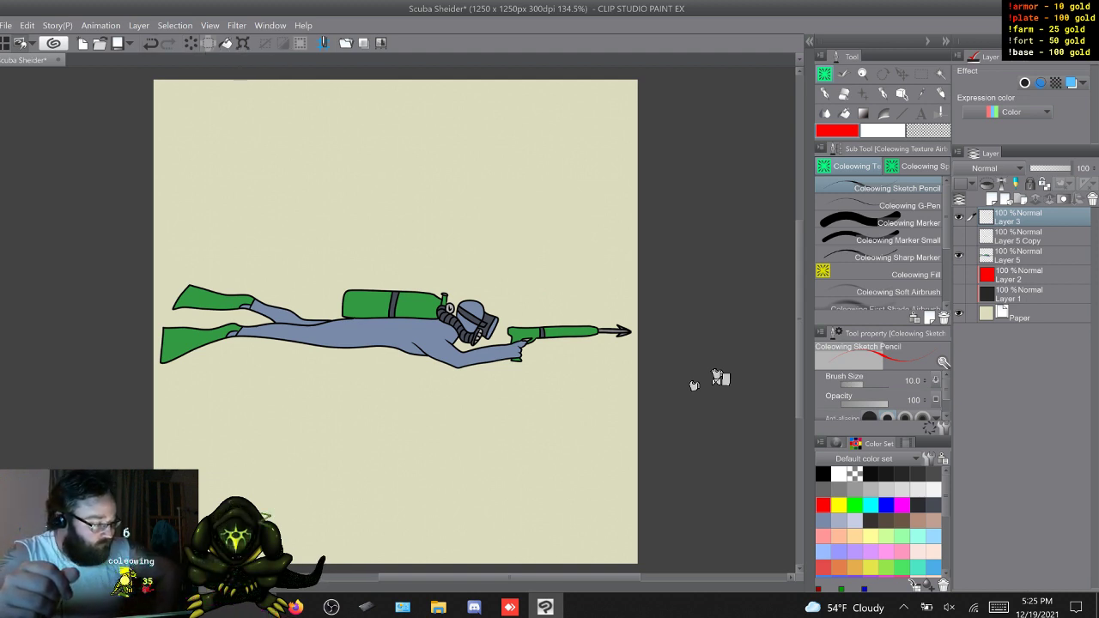
Trace the diver's arm, head, mask, breathing hose and air tank in red on Layer 3 with the Coleowing Sketch Pencil
{"action": "left_click", "coordinate": [893, 205]}
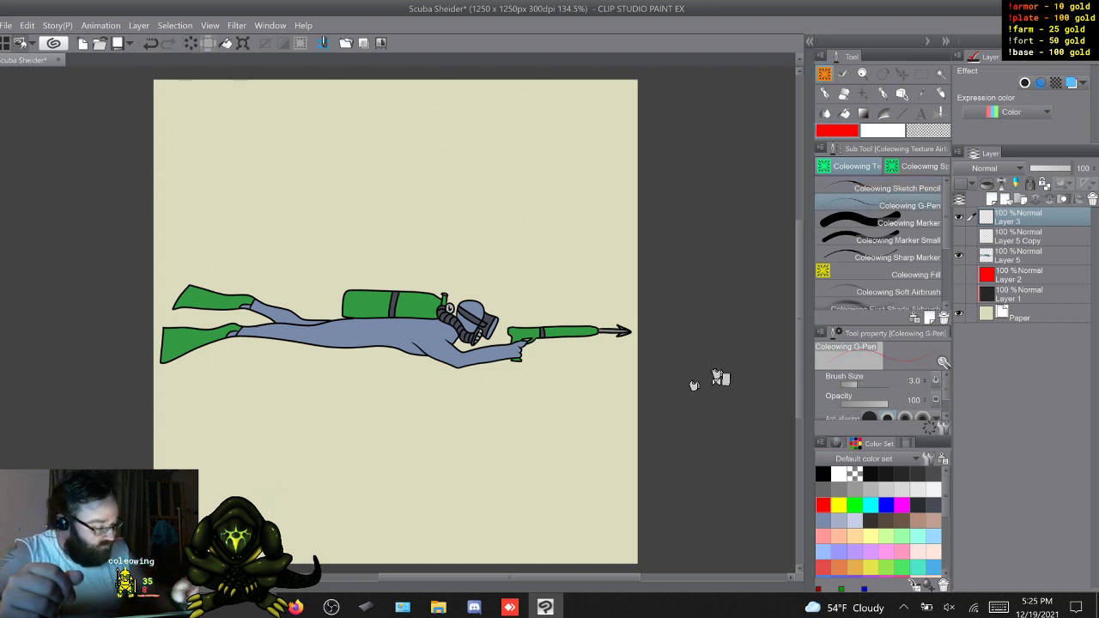
{"action": "key", "text": "comma"}
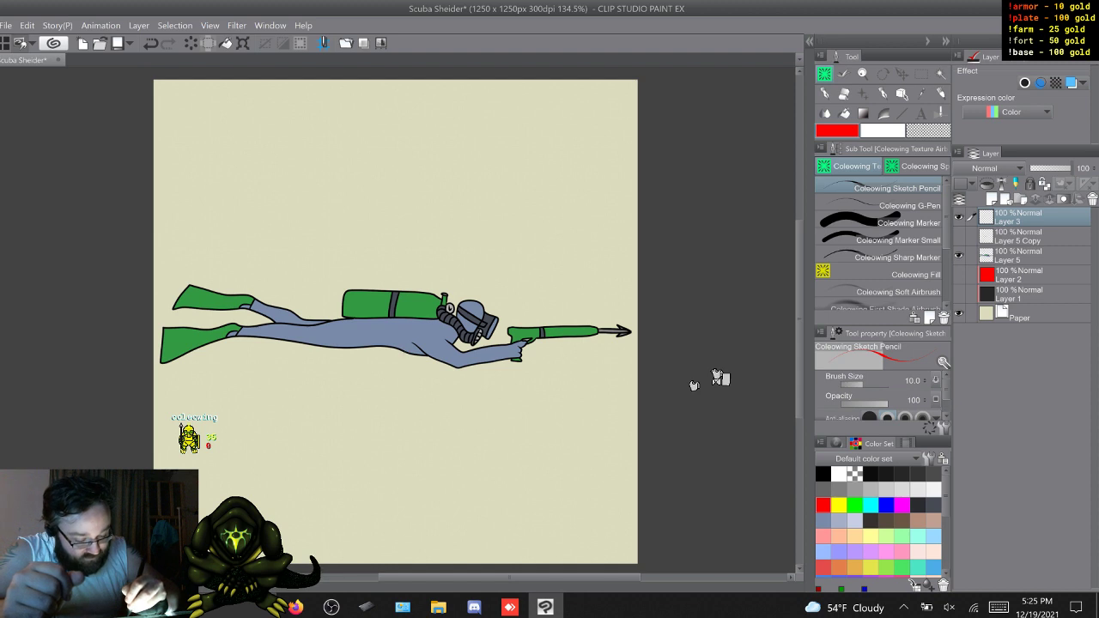
{"action": "left_click_drag", "start_coordinate": [403, 350], "coordinate": [426, 355]}
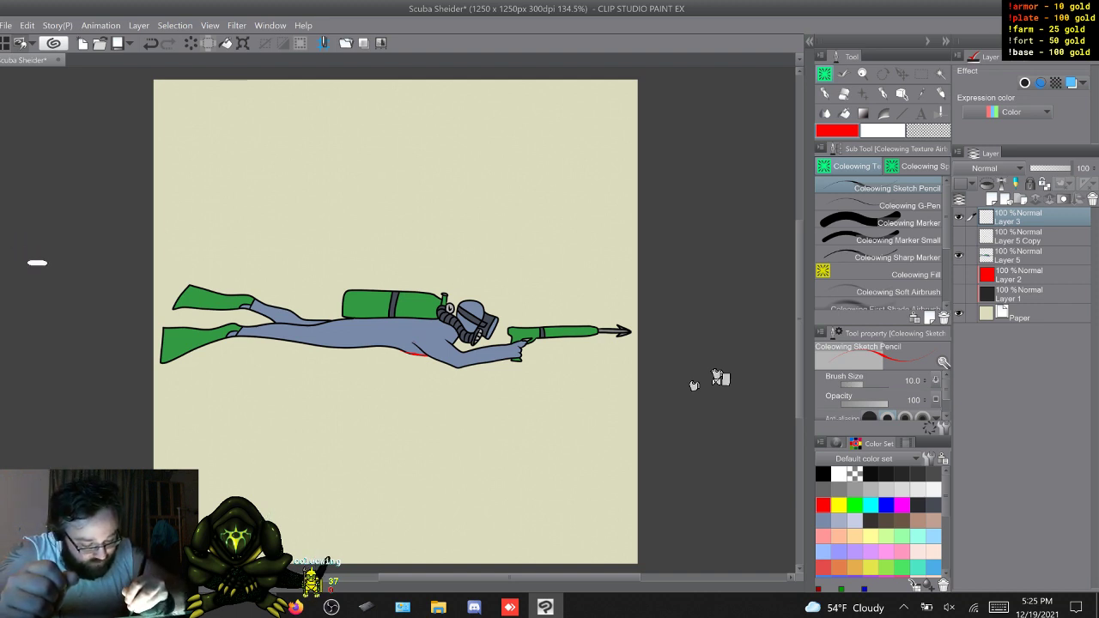
{"action": "mouse_move", "coordinate": [412, 344]}
{"action": "left_mouse_down"}
{"action": "mouse_move", "coordinate": [449, 364]}
{"action": "mouse_move", "coordinate": [493, 363]}
{"action": "left_mouse_up"}
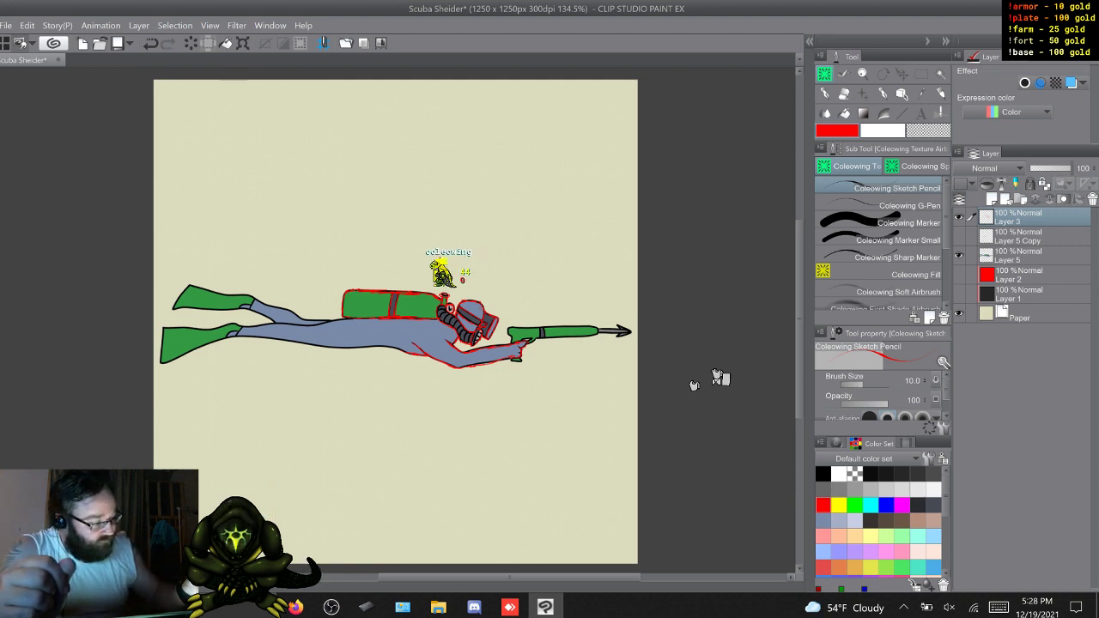
Trace the speargun in red on a new layer above Layer 3, and hide Layer 3
{"action": "key", "text": "ctrl+shift+n"}
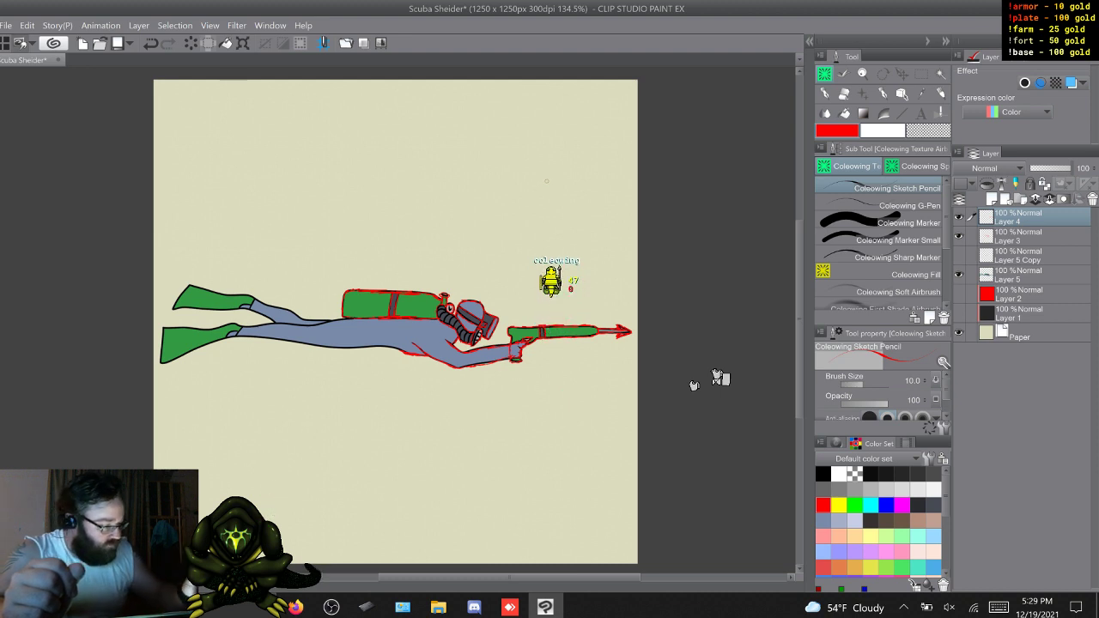
{"action": "left_click", "coordinate": [958, 236]}
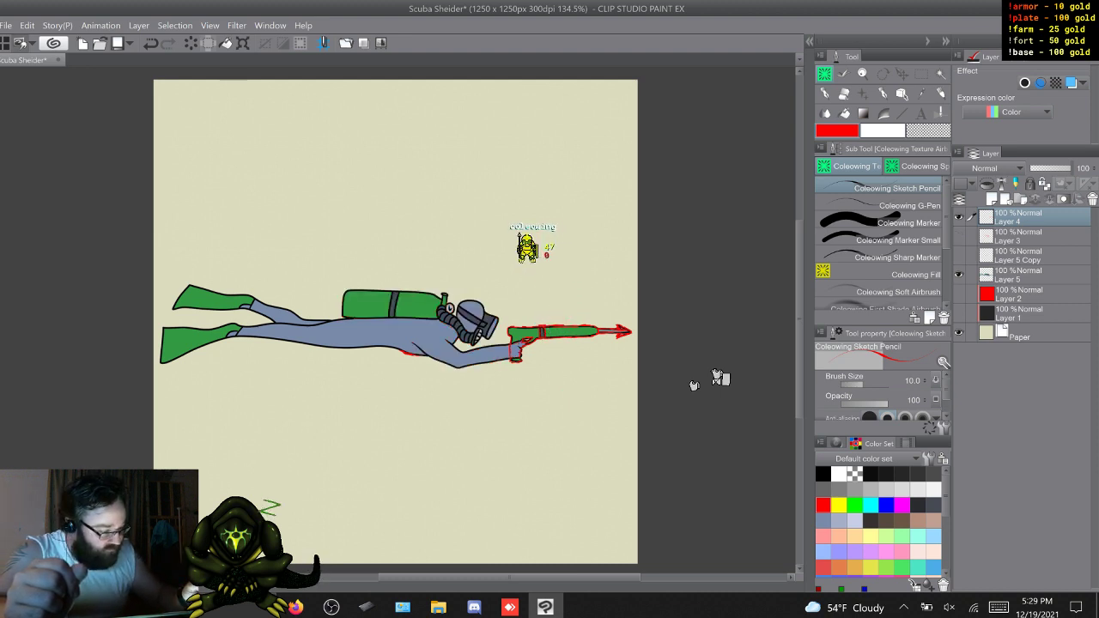
View the Layer 3 and Layer 4 tracings separately, returning to Layer 4 with Layer 3 hidden
{"action": "left_click", "coordinate": [959, 217]}
{"action": "left_click", "coordinate": [959, 236]}
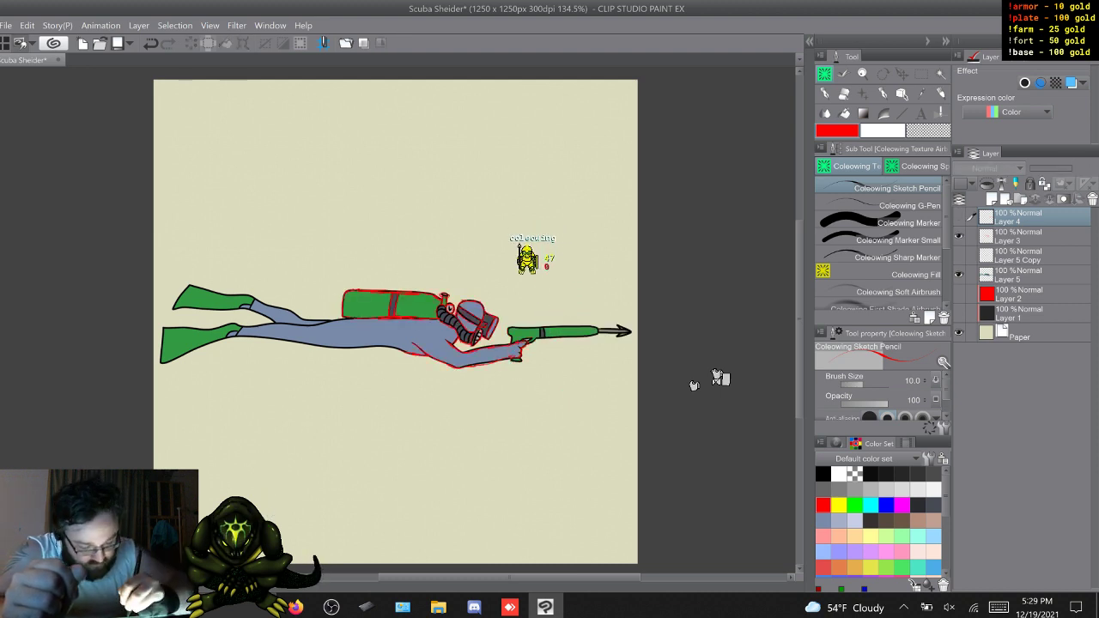
{"action": "left_click", "coordinate": [1030, 237]}
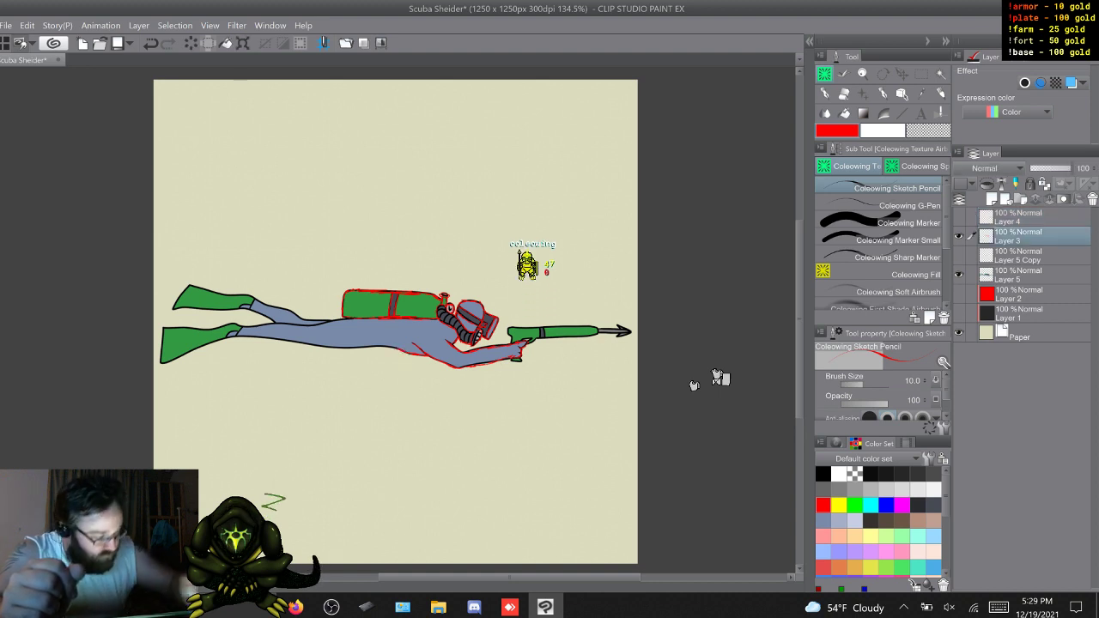
{"action": "left_click", "coordinate": [959, 236]}
{"action": "left_click", "coordinate": [959, 217]}
{"action": "left_click", "coordinate": [1030, 217]}
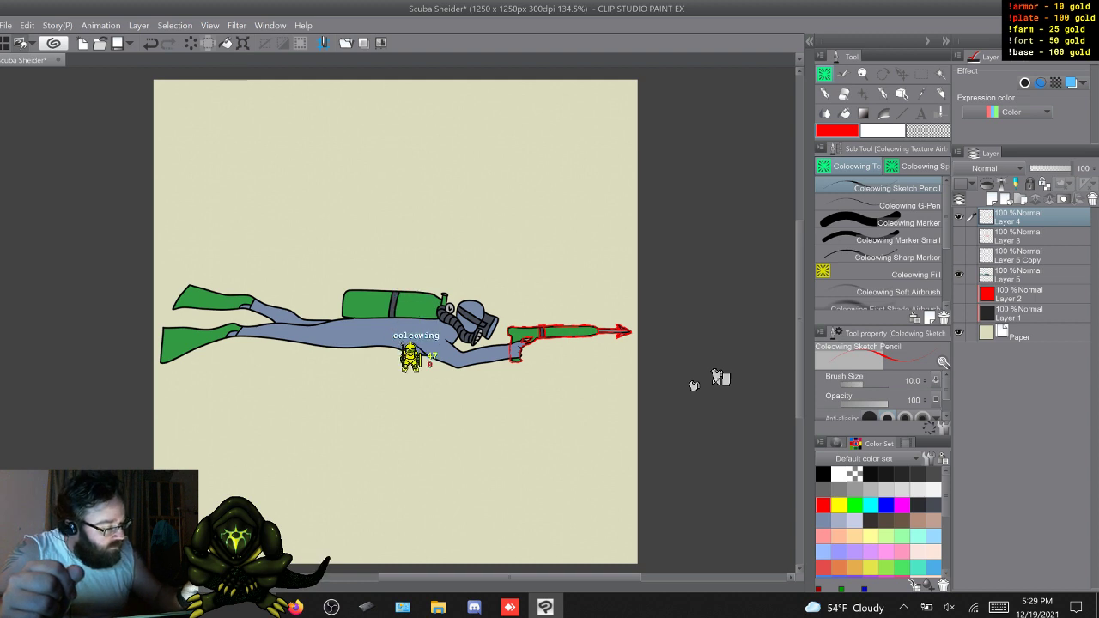
On a new layer above the hidden Layer 4, trace the lower leg and flipper in red and mark the knee with a dot
{"action": "key", "text": "ctrl+shift+n"}
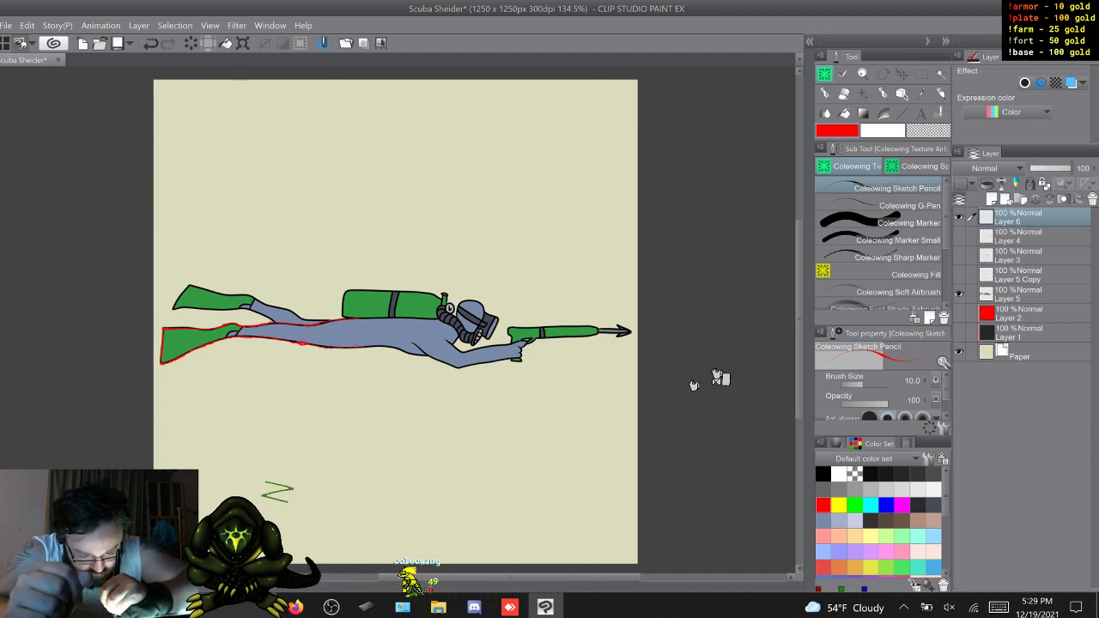
{"action": "left_click_drag", "start_coordinate": [298, 344], "coordinate": [307, 346]}
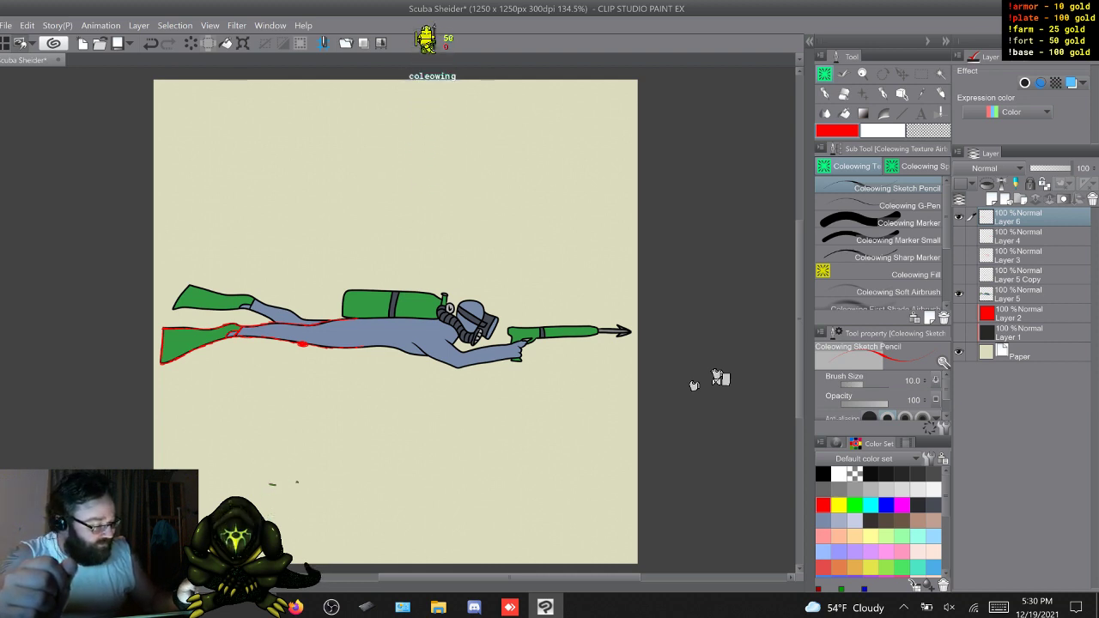
Hide the diver artwork on Layer 5 and the Layer 6 and Layer 4 tracings, leaving only the Layer 3 tracing shown
{"action": "left_click", "coordinate": [959, 293]}
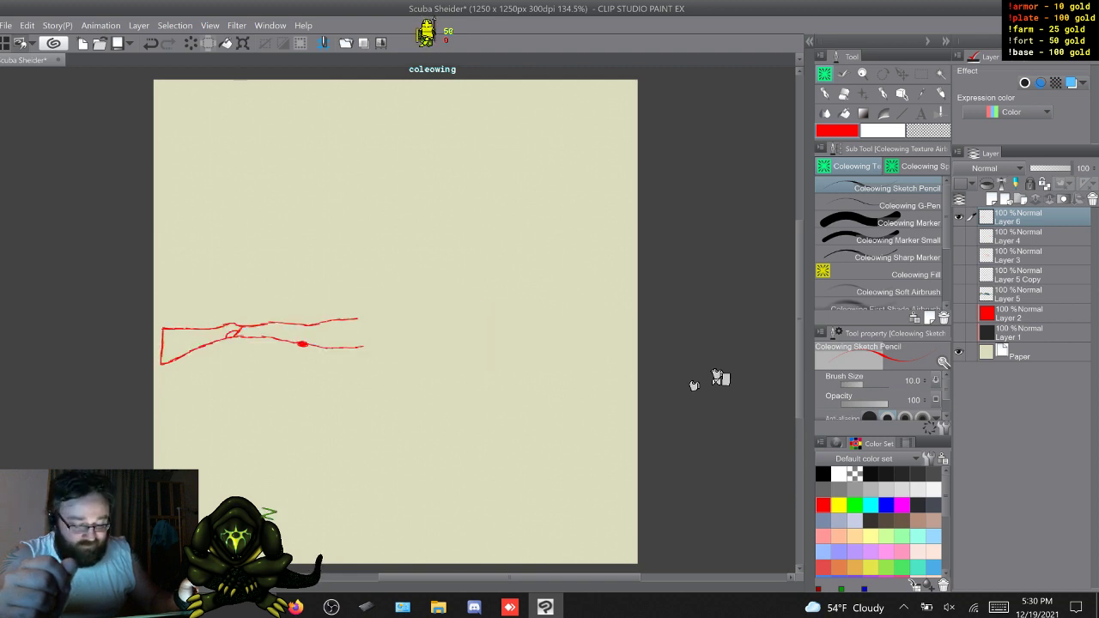
{"action": "left_click", "coordinate": [958, 217]}
{"action": "left_click", "coordinate": [958, 236]}
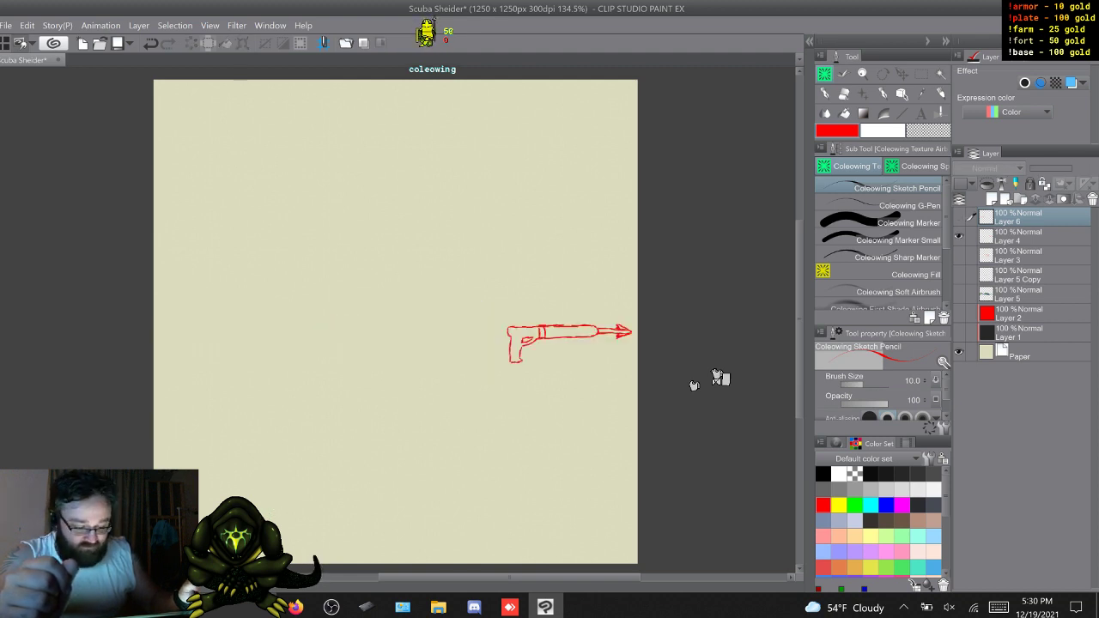
{"action": "left_click", "coordinate": [958, 255]}
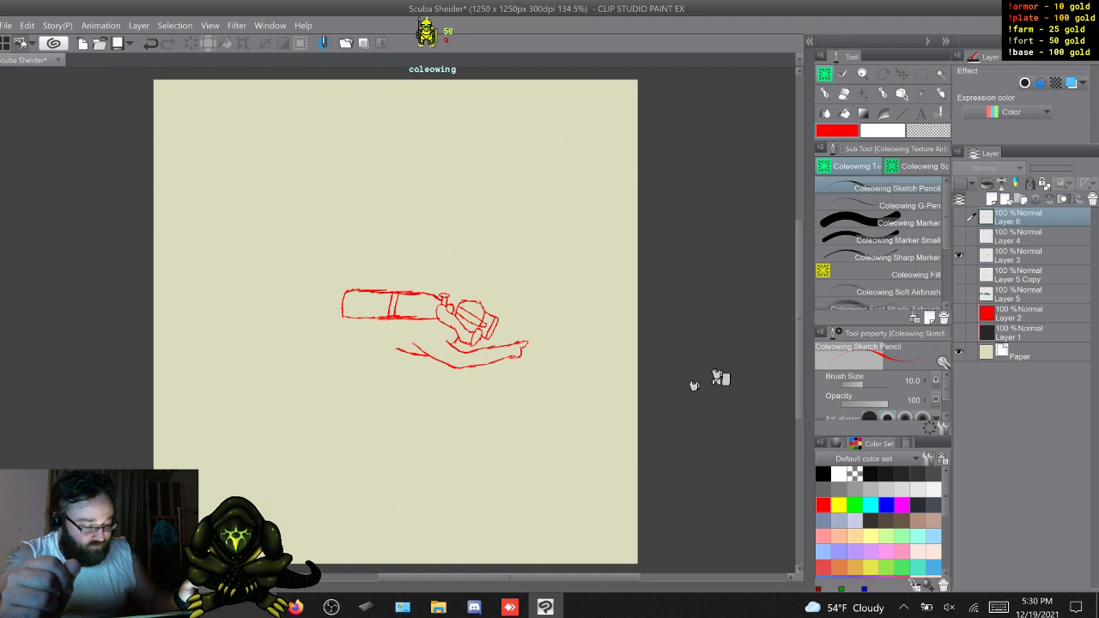
Create a layer folder above Layer 5 Copy, move Layer 5 Copy and Layer 5 into it, and collapse it
{"action": "left_click", "coordinate": [1022, 274]}
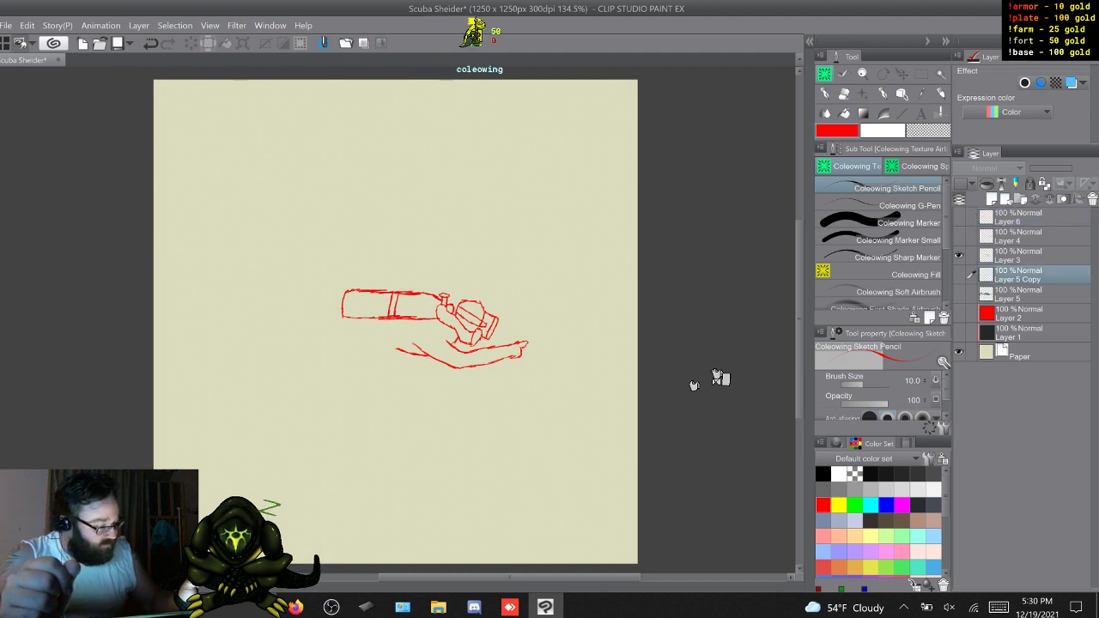
{"action": "key", "text": "ctrl+g"}
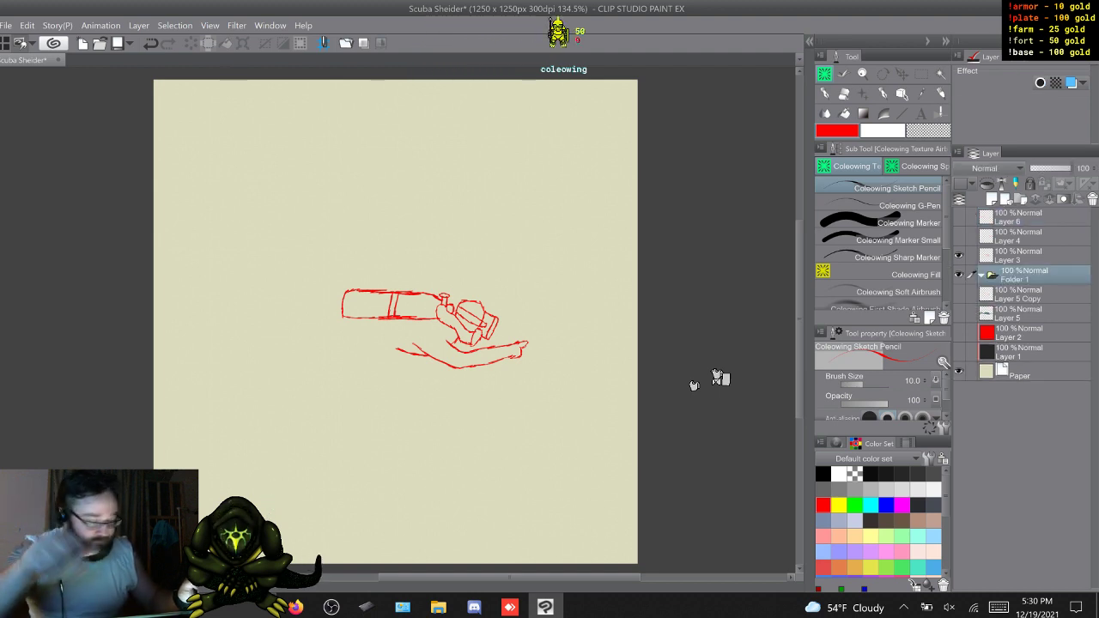
{"action": "left_click", "coordinate": [1021, 294]}
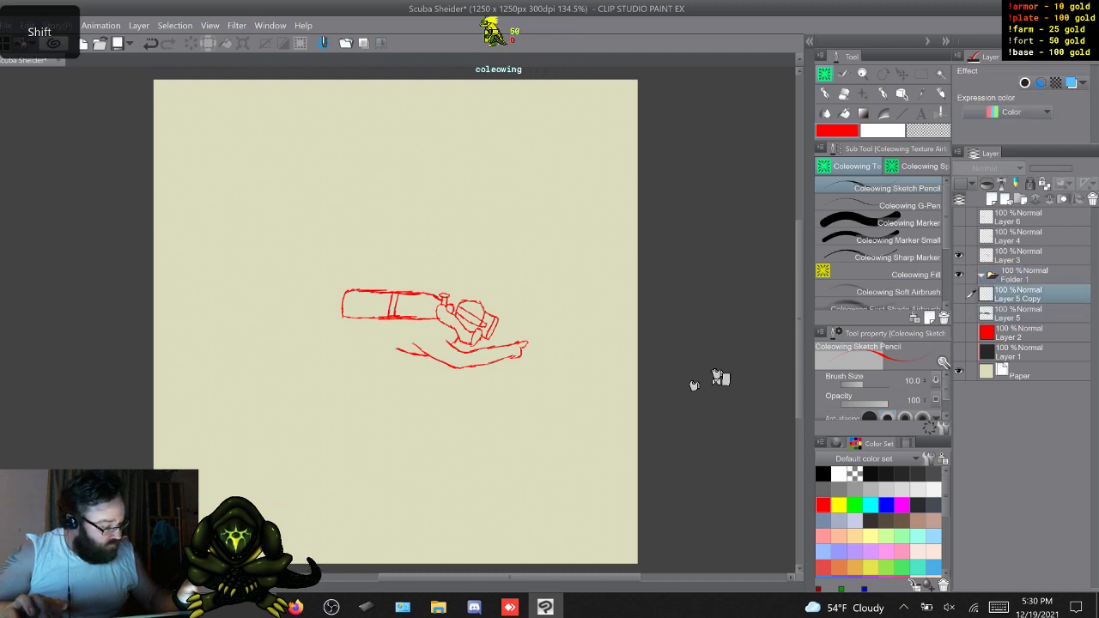
{"action": "left_click", "coordinate": [1026, 313], "text": "shift"}
{"action": "left_click_drag", "start_coordinate": [1026, 310], "coordinate": [1026, 276]}
{"action": "left_click", "coordinate": [981, 275]}
{"action": "left_click", "coordinate": [1021, 294]}
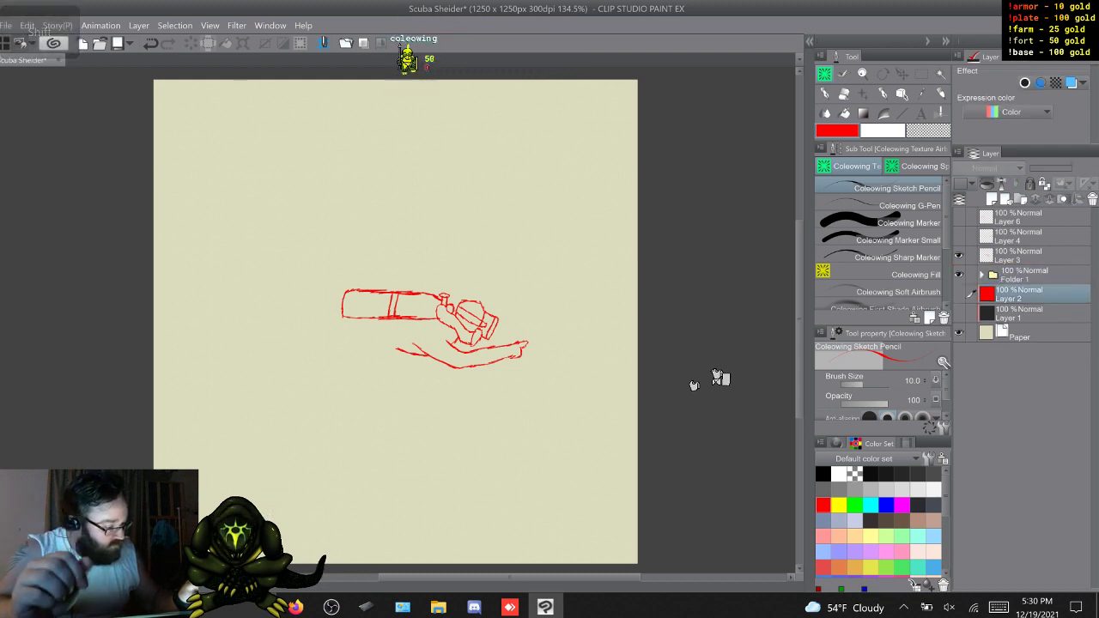
Apply the blue layer color effect to Layer 3 and add a new raster layer above it
{"action": "left_click", "coordinate": [1021, 256]}
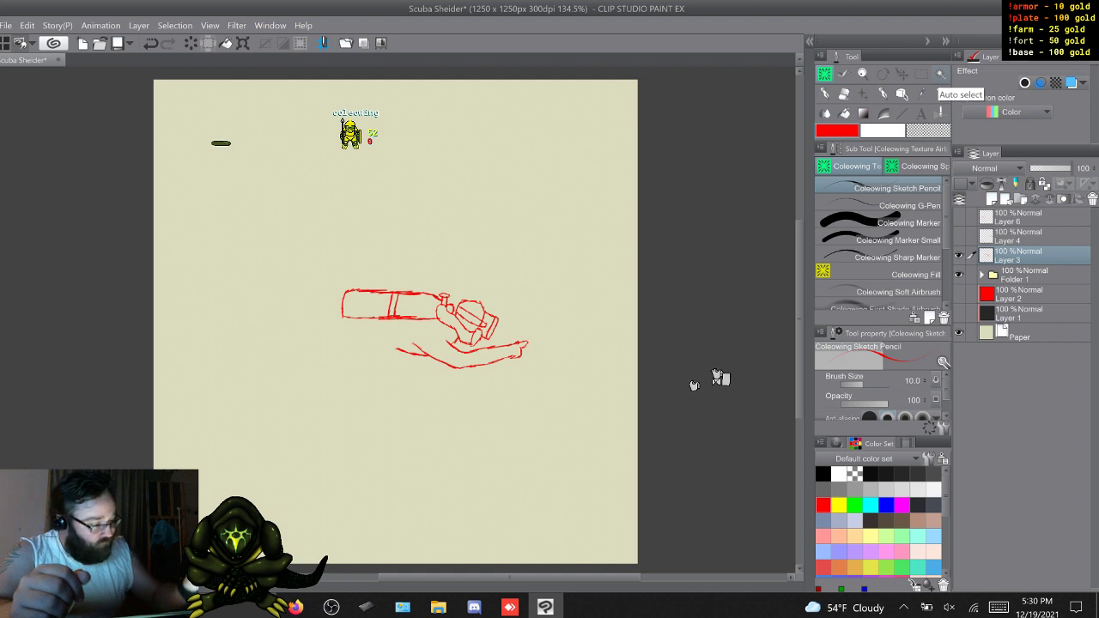
{"action": "left_click", "coordinate": [1072, 83]}
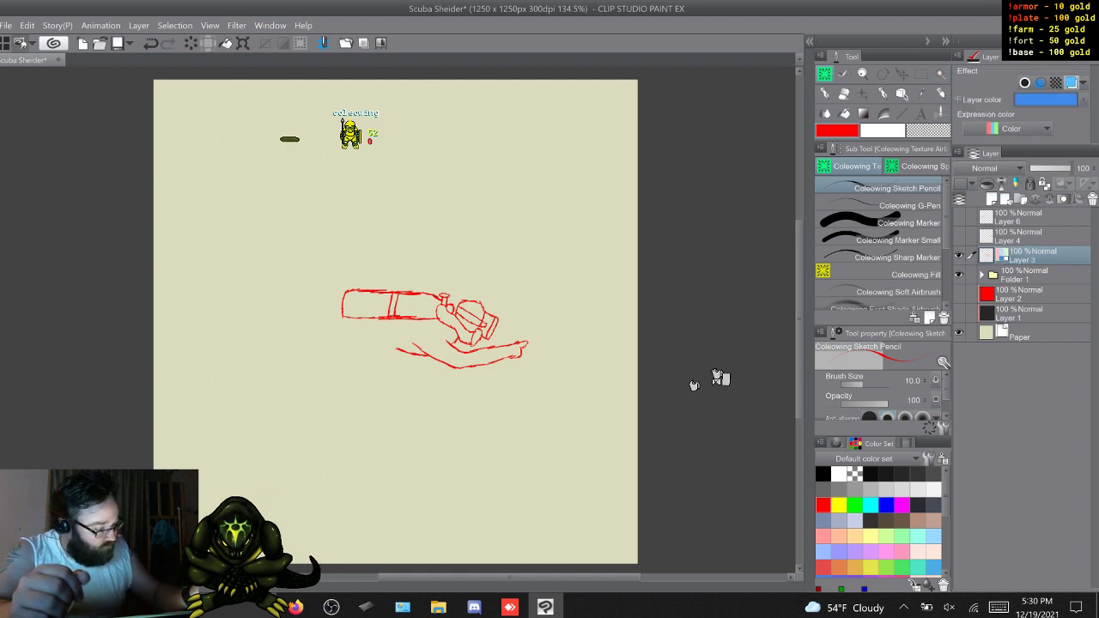
{"action": "left_click", "coordinate": [992, 199]}
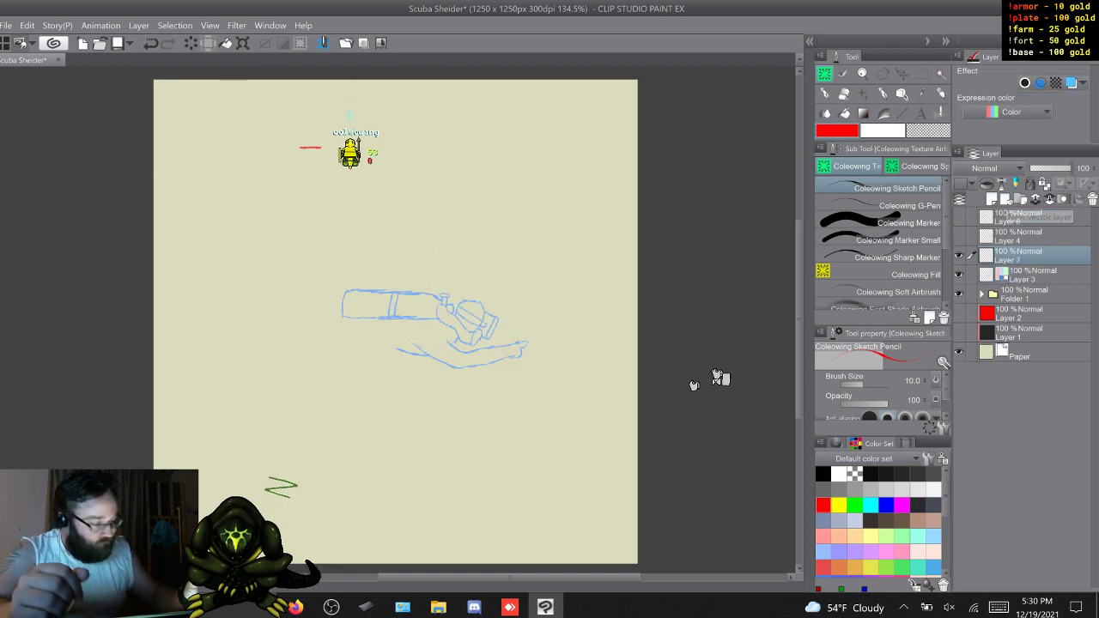
Select the whole Layer 3 tracing with a rectangle marquee and rotate it about a quarter turn counterclockwise so the tank stands upright
{"action": "scroll", "coordinate": [395, 318], "scroll_direction": "up", "scroll_amount": 4}
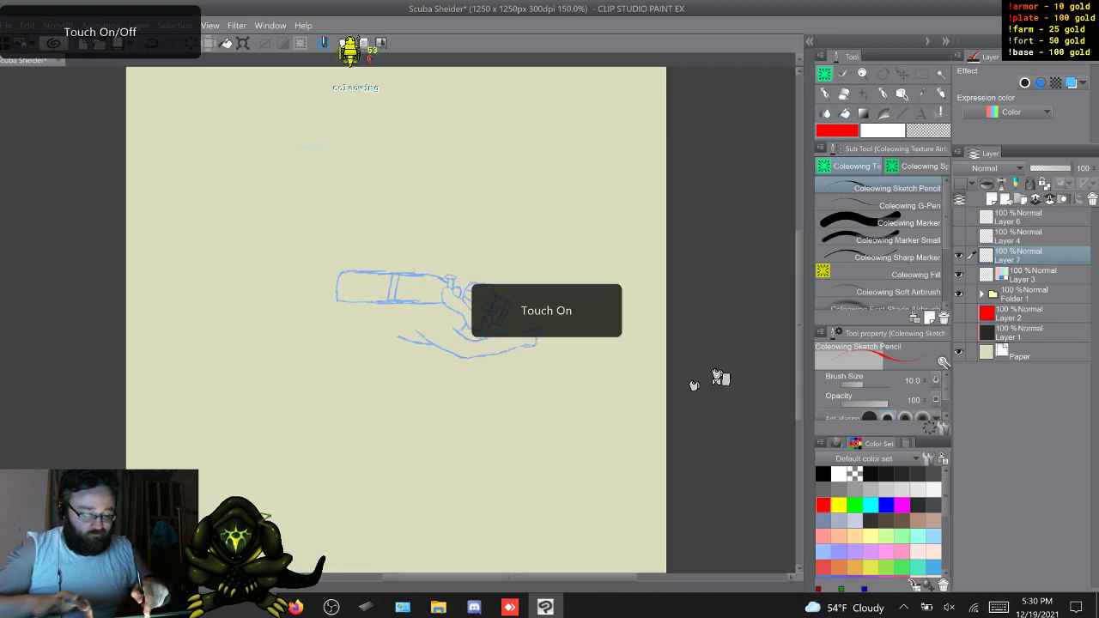
{"action": "scroll", "coordinate": [395, 318], "scroll_direction": "up", "scroll_amount": 2}
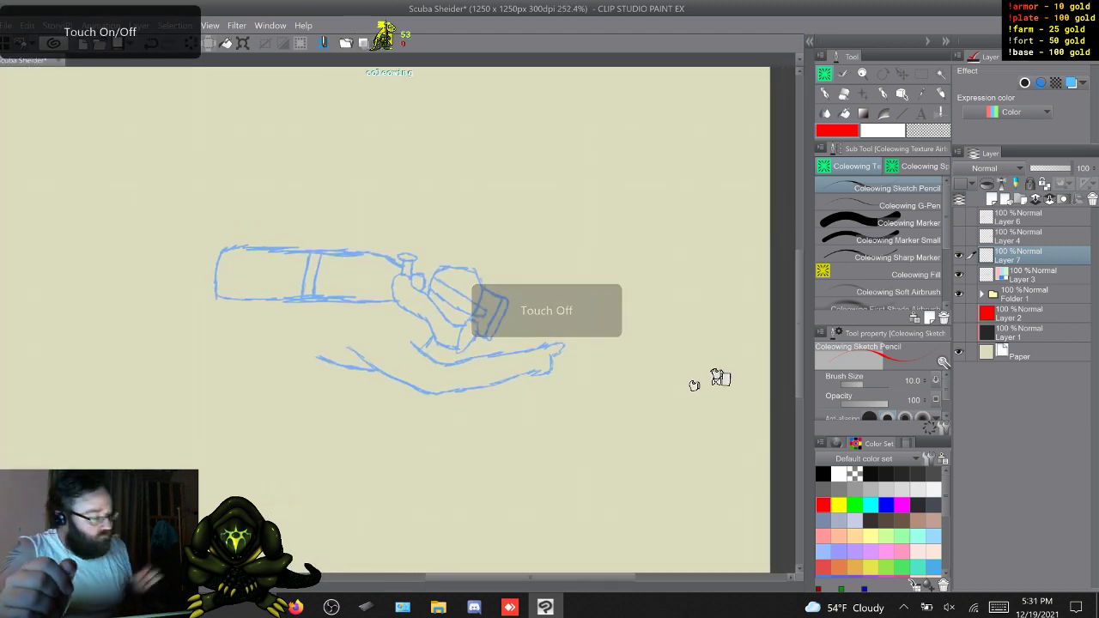
{"action": "left_click", "coordinate": [1033, 274]}
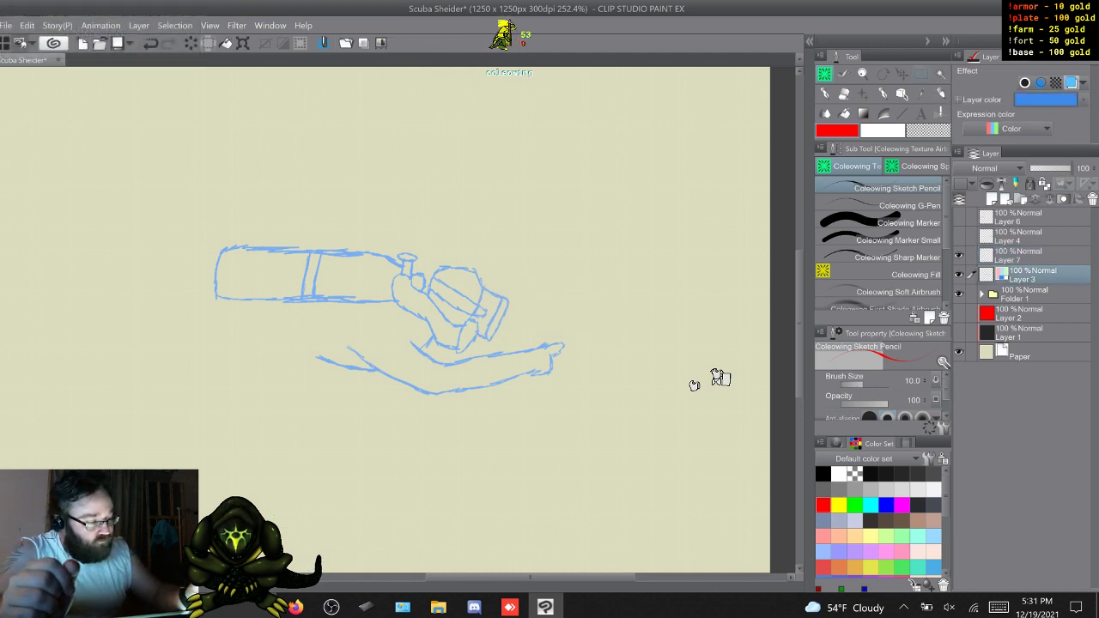
{"action": "left_click", "coordinate": [921, 74]}
{"action": "mouse_move", "coordinate": [179, 247]}
{"action": "left_mouse_down"}
{"action": "mouse_move", "coordinate": [626, 427]}
{"action": "mouse_move", "coordinate": [640, 225]}
{"action": "mouse_move", "coordinate": [585, 126]}
{"action": "mouse_move", "coordinate": [506, 75]}
{"action": "left_mouse_up"}
{"action": "key", "text": "ctrl+t"}
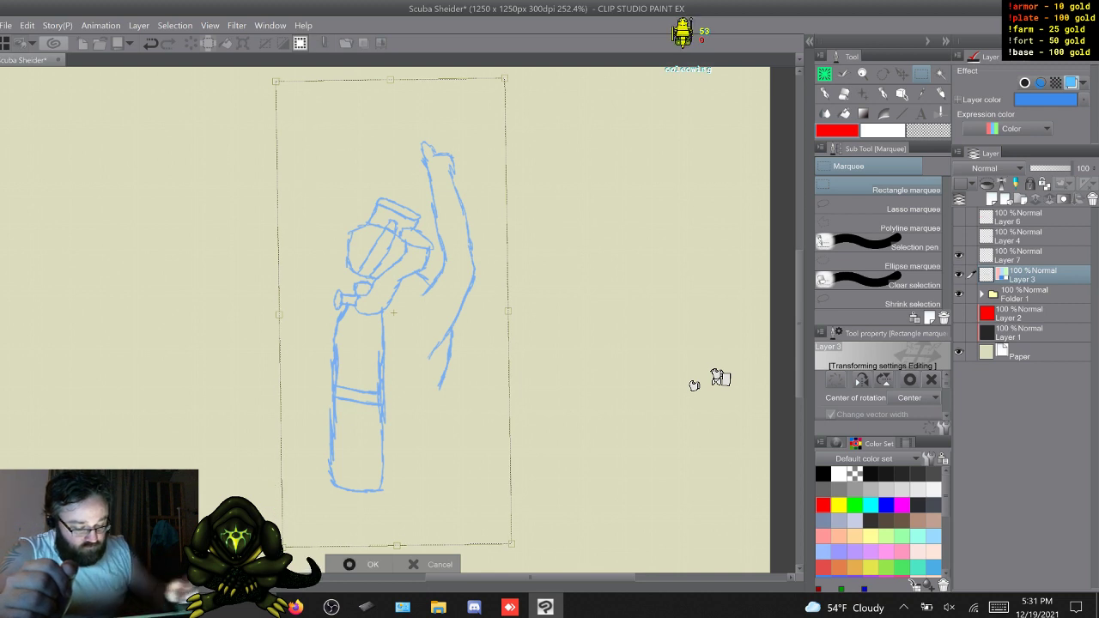
{"action": "key", "text": "Return"}
Deselect and draw the tank valve's knob, stem and rounded fittings in red on Layer 7 with the Coleowing Sketch Pencil
{"action": "key", "text": "alt+bracketright"}
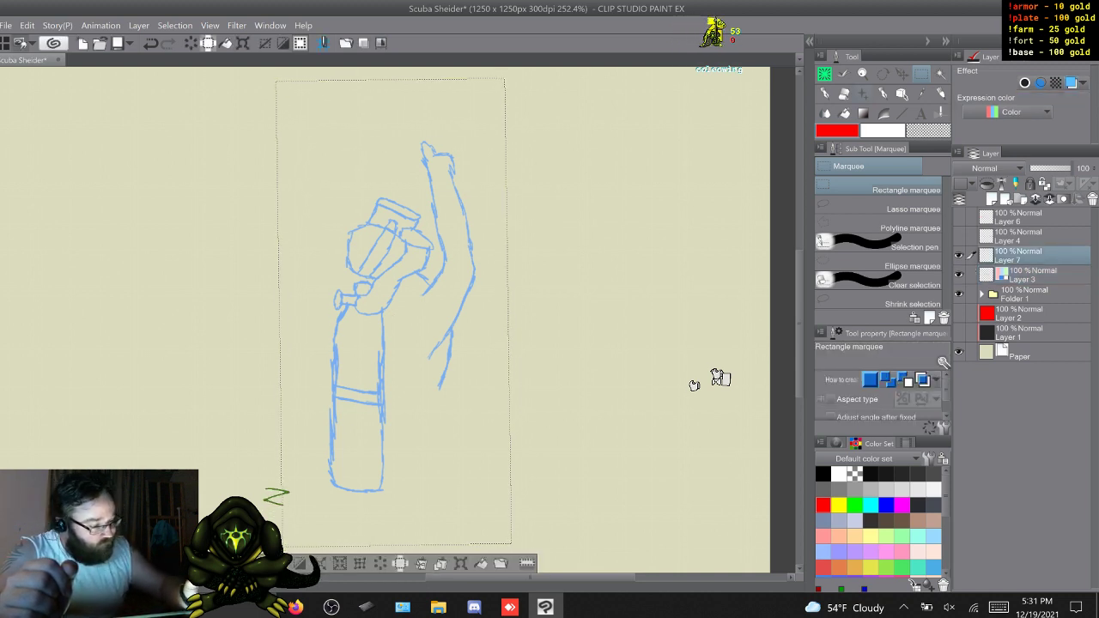
{"action": "key", "text": "p"}
{"action": "key", "text": "ctrl+d"}
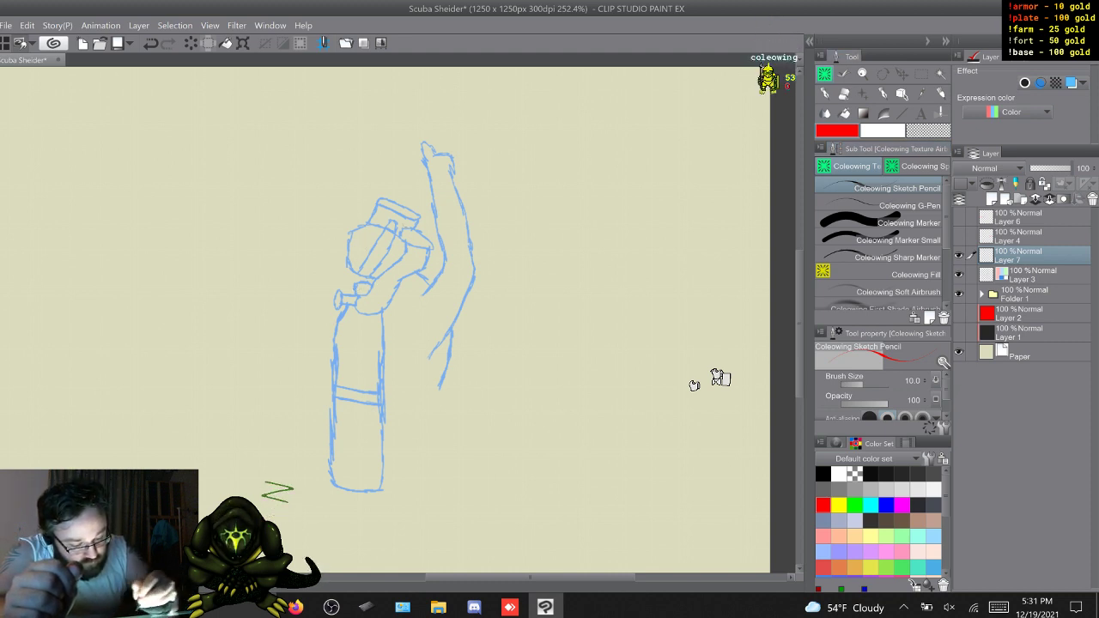
{"action": "left_click_drag", "start_coordinate": [364, 283], "coordinate": [371, 285]}
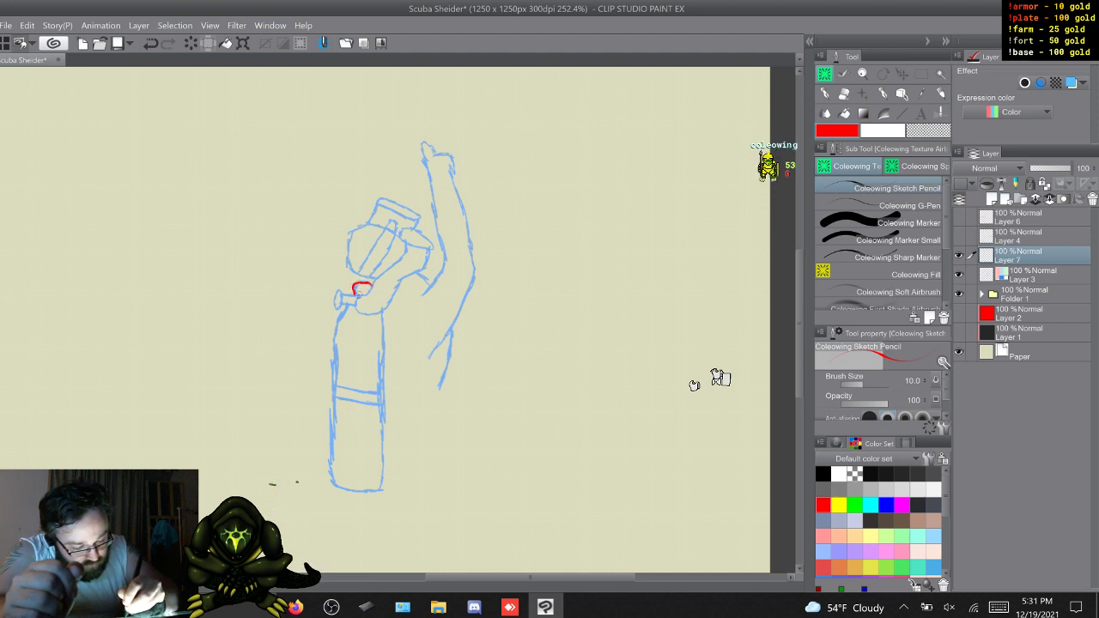
{"action": "left_click_drag", "start_coordinate": [359, 294], "coordinate": [350, 295]}
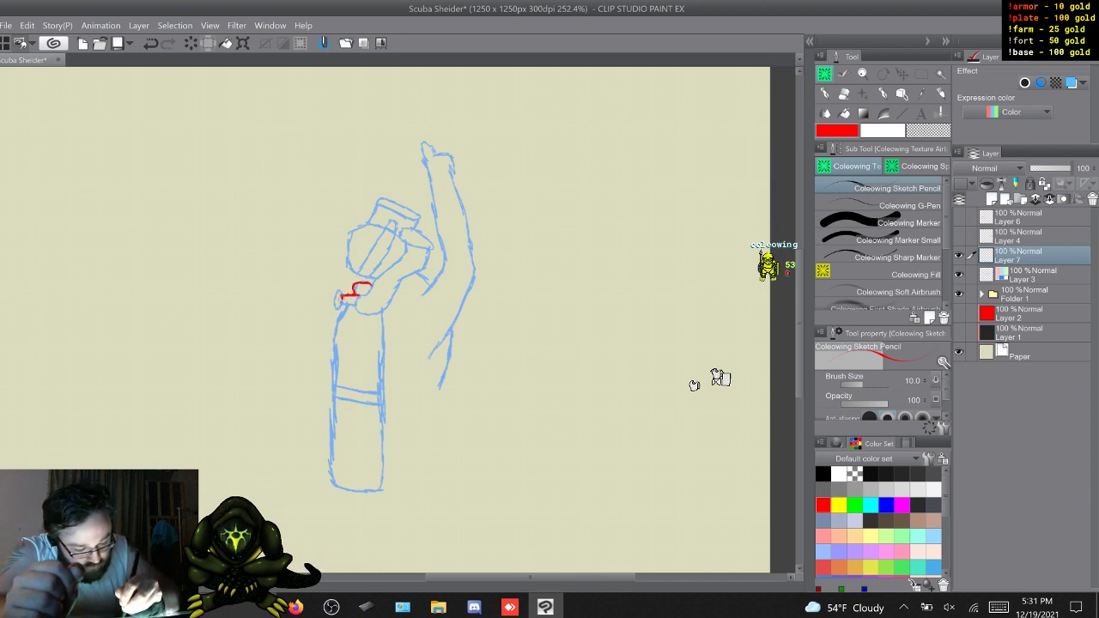
{"action": "left_click_drag", "start_coordinate": [342, 296], "coordinate": [337, 308]}
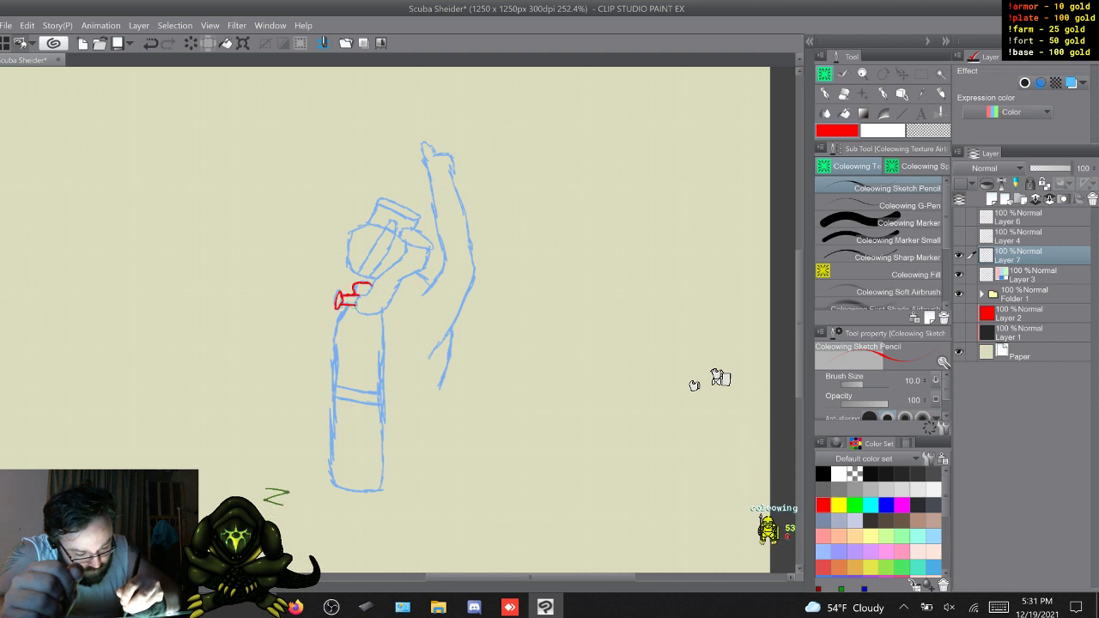
{"action": "mouse_move", "coordinate": [358, 298]}
{"action": "left_mouse_down"}
{"action": "mouse_move", "coordinate": [376, 301]}
{"action": "mouse_move", "coordinate": [367, 310]}
{"action": "left_mouse_up"}
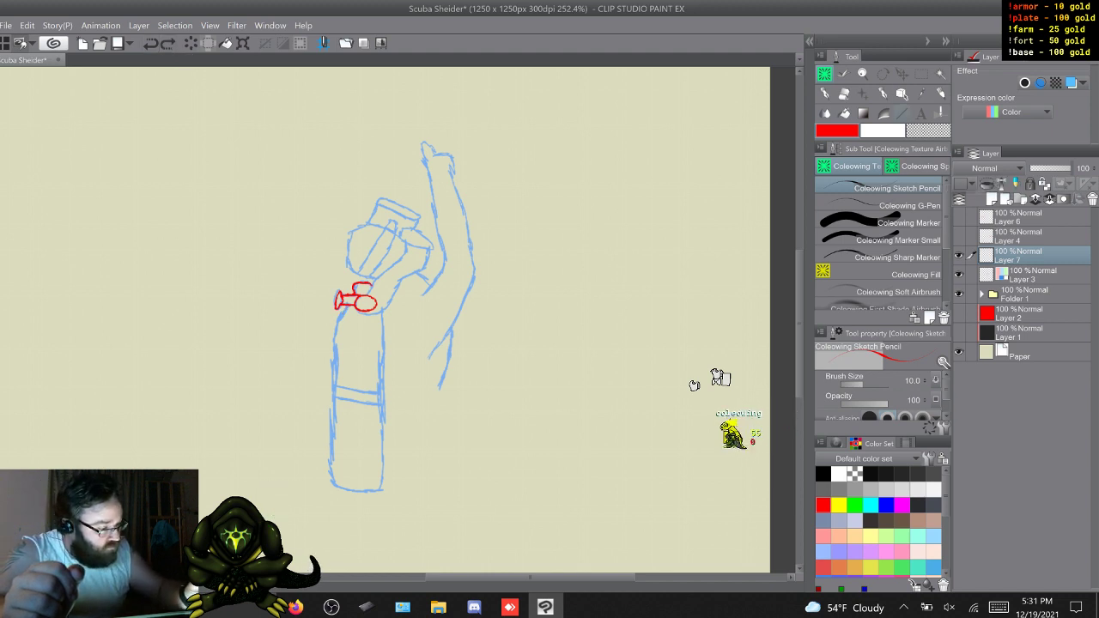
{"action": "left_click", "coordinate": [901, 113]}
{"action": "left_click", "coordinate": [884, 222]}
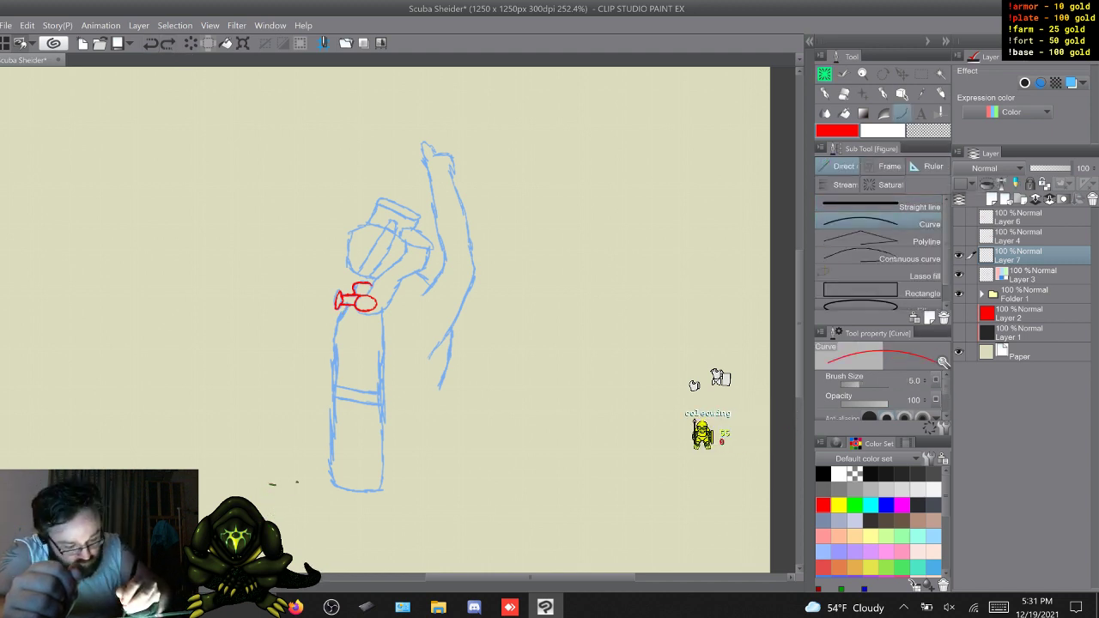
{"action": "left_click_drag", "start_coordinate": [346, 306], "coordinate": [333, 379]}
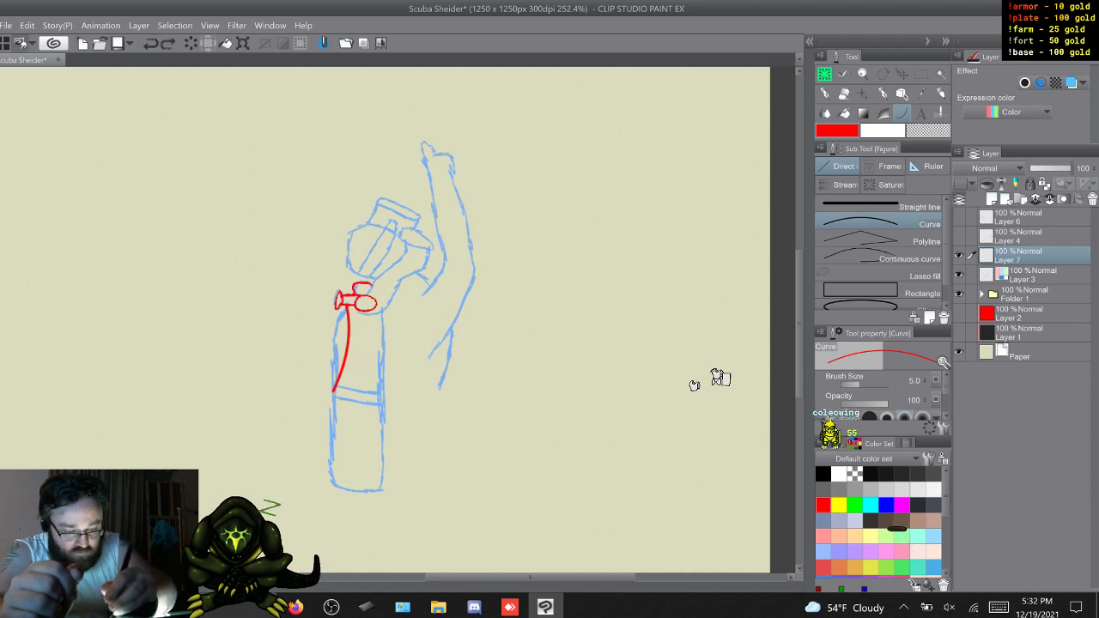
Trace the tank in red, drawing its long sides with the Curve tool and its shoulders, rounded base and double band with the Sketch Pencil
{"action": "key", "text": "p"}
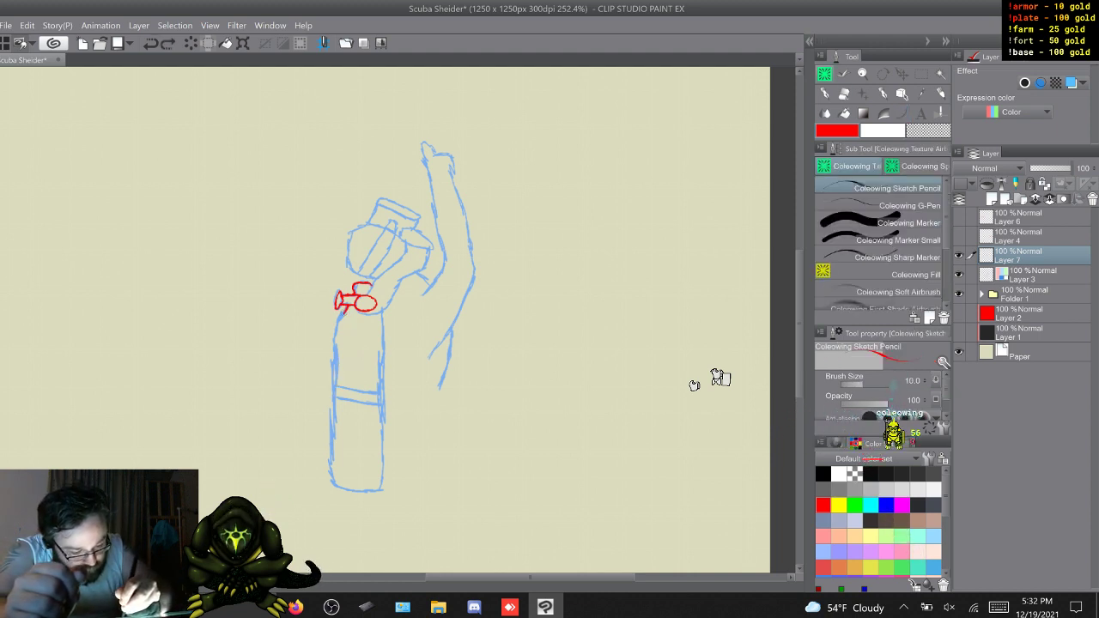
{"action": "left_click_drag", "start_coordinate": [344, 310], "coordinate": [334, 335]}
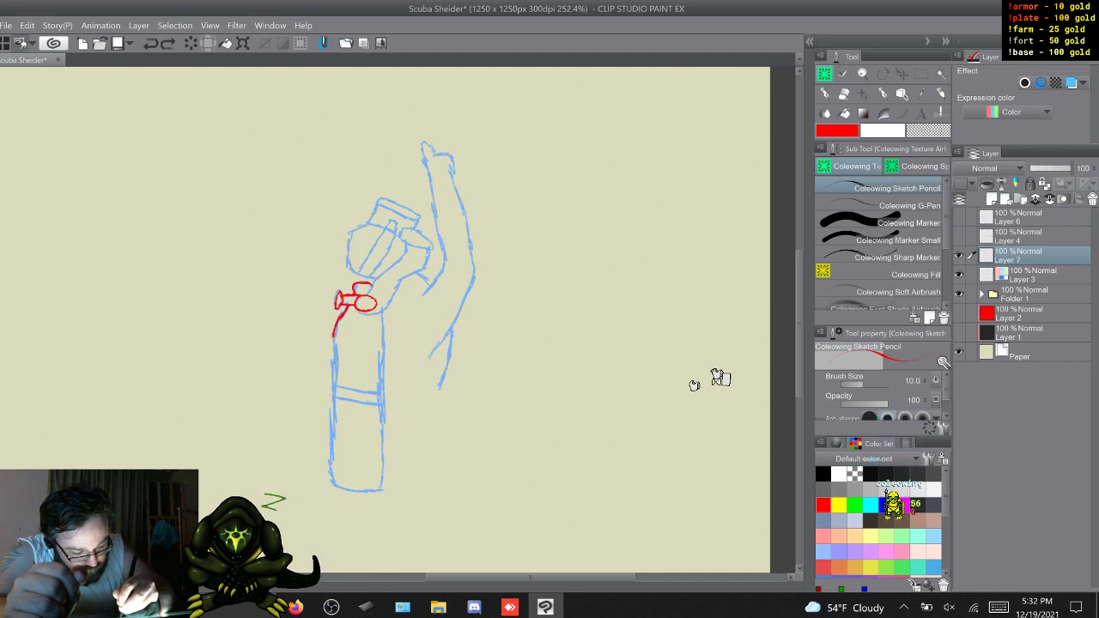
{"action": "key", "text": "u"}
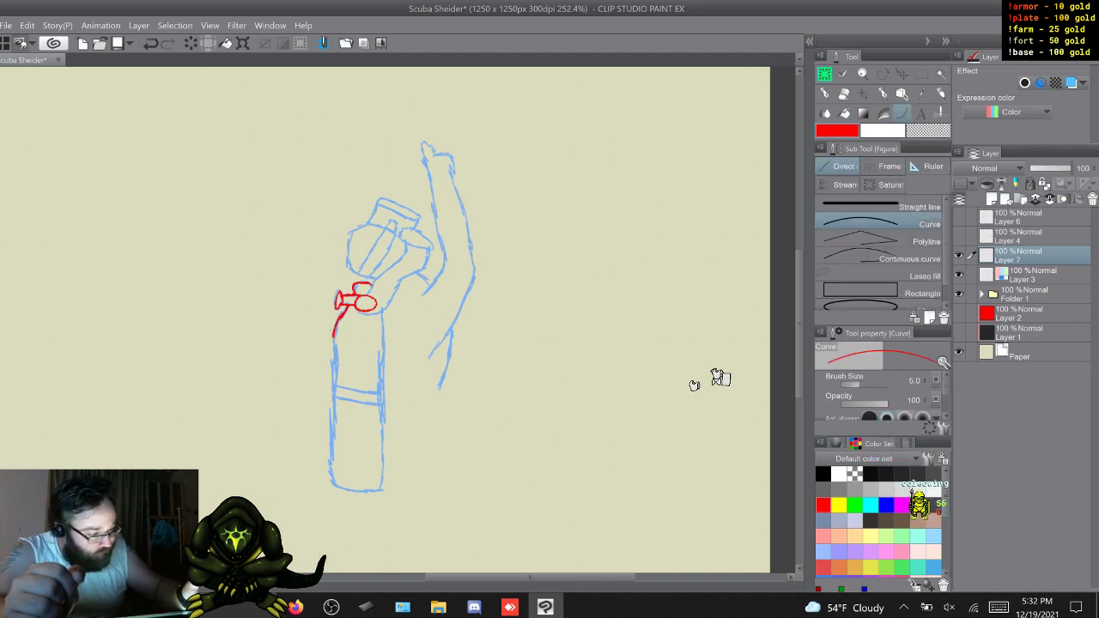
{"action": "mouse_move", "coordinate": [333, 335]}
{"action": "left_mouse_down"}
{"action": "mouse_move", "coordinate": [331, 482]}
{"action": "mouse_move", "coordinate": [358, 491]}
{"action": "left_mouse_up"}
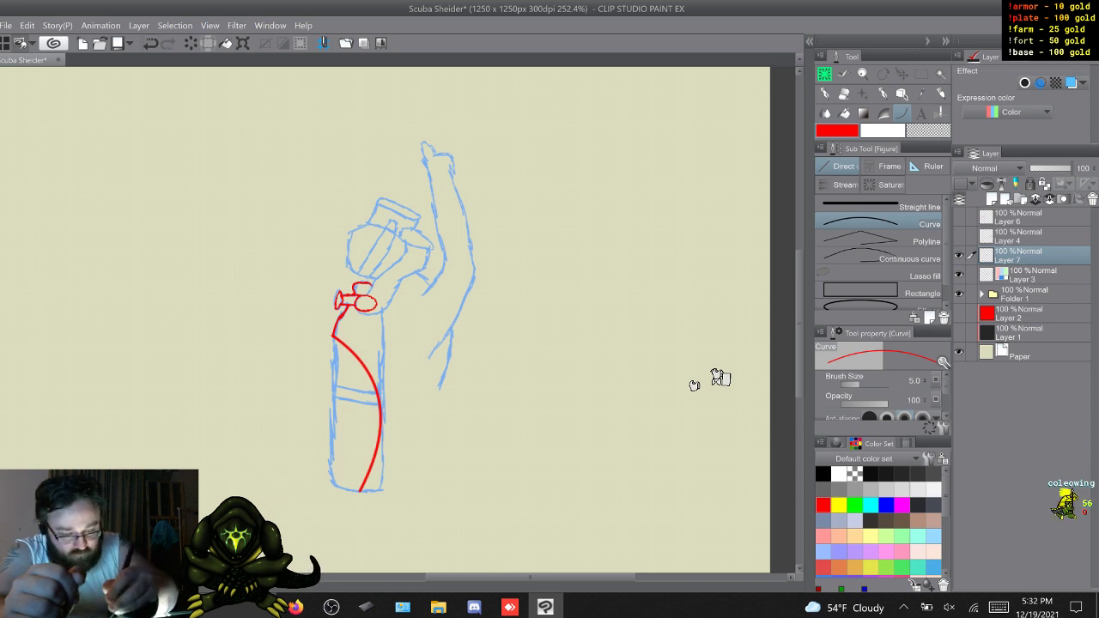
{"action": "key", "text": "ctrl+z"}
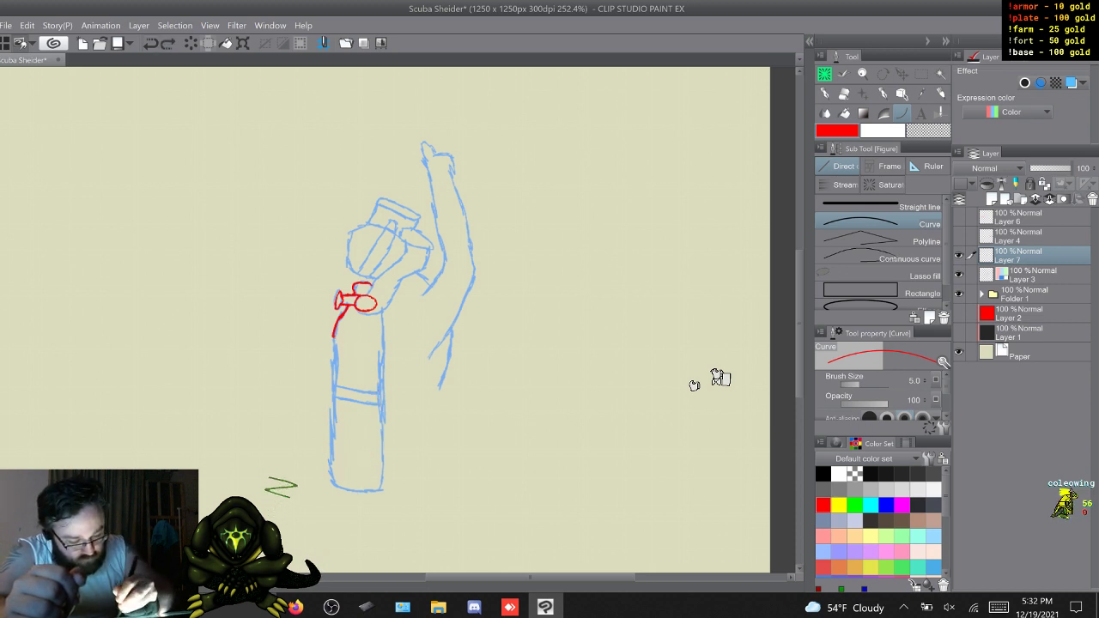
{"action": "left_click_drag", "start_coordinate": [333, 337], "coordinate": [334, 483]}
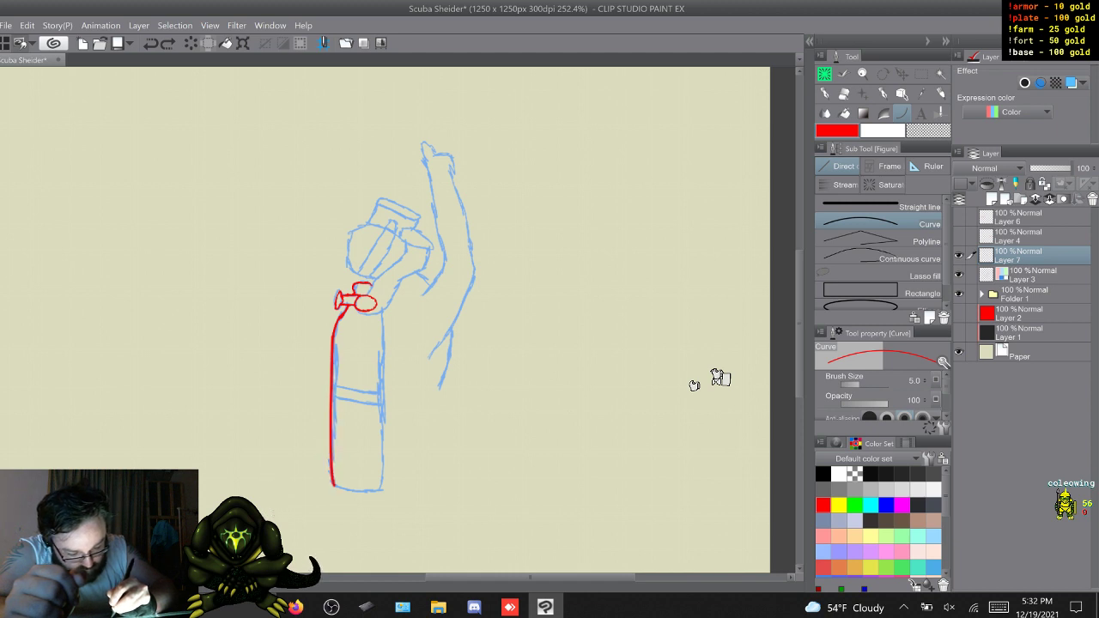
{"action": "left_click", "coordinate": [330, 412]}
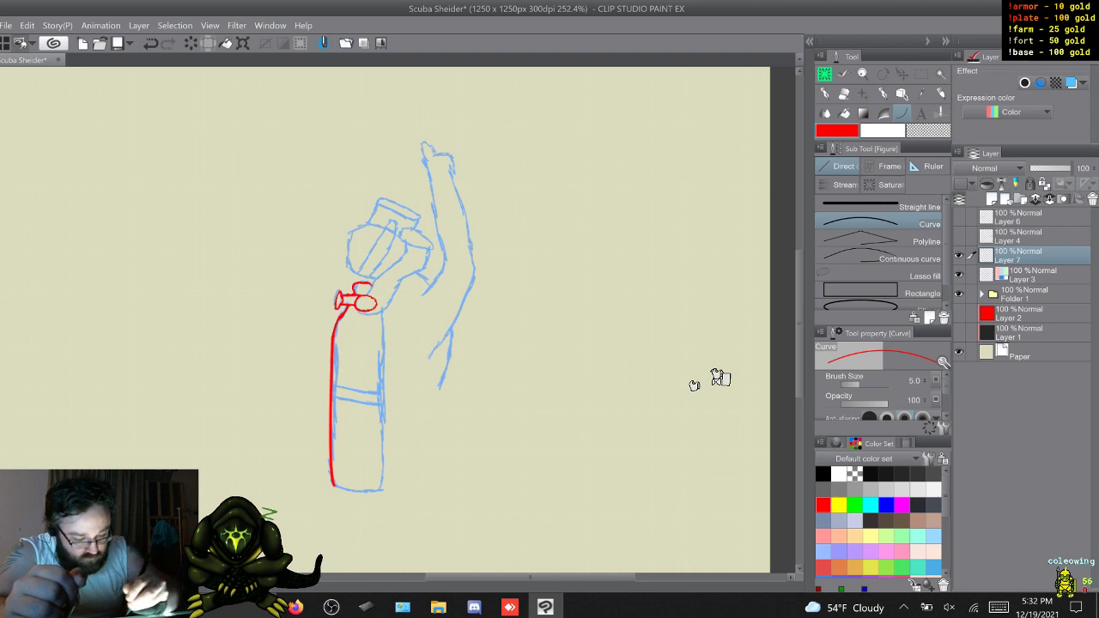
{"action": "left_click_drag", "start_coordinate": [381, 311], "coordinate": [381, 487]}
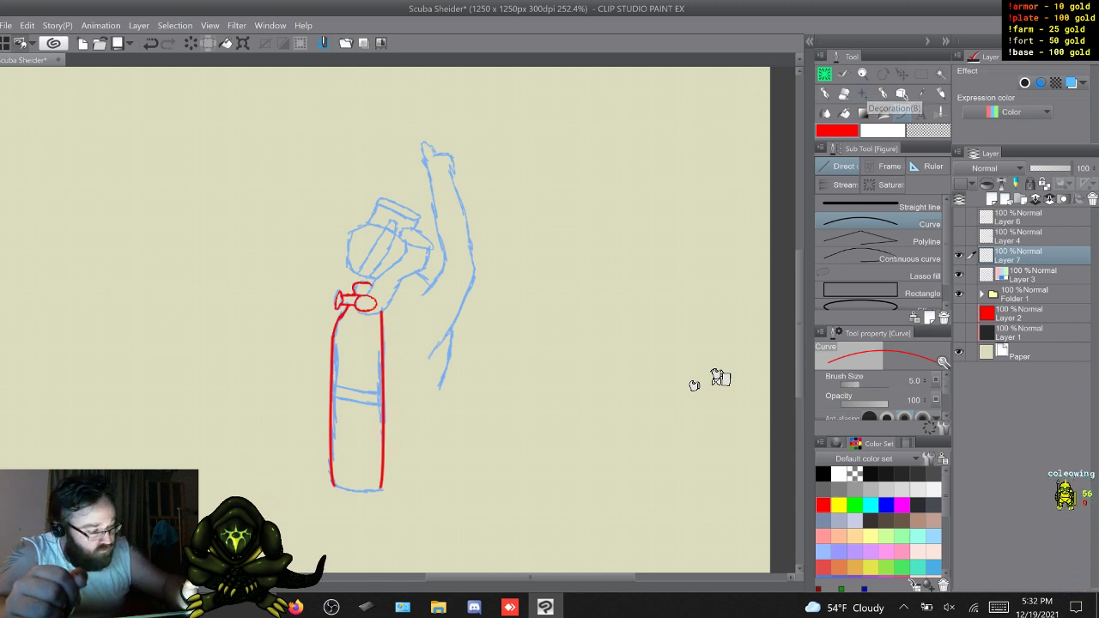
{"action": "left_click", "coordinate": [824, 74]}
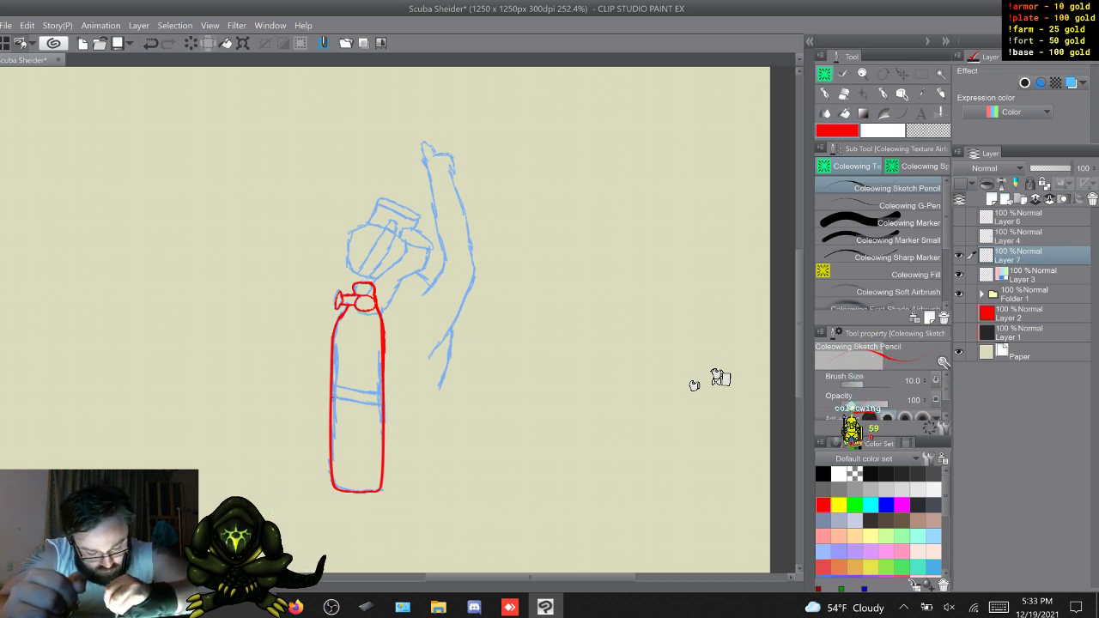
{"action": "mouse_move", "coordinate": [340, 399]}
{"action": "left_mouse_down"}
{"action": "mouse_move", "coordinate": [383, 404]}
{"action": "mouse_move", "coordinate": [355, 392]}
{"action": "mouse_move", "coordinate": [383, 395]}
{"action": "left_mouse_up"}
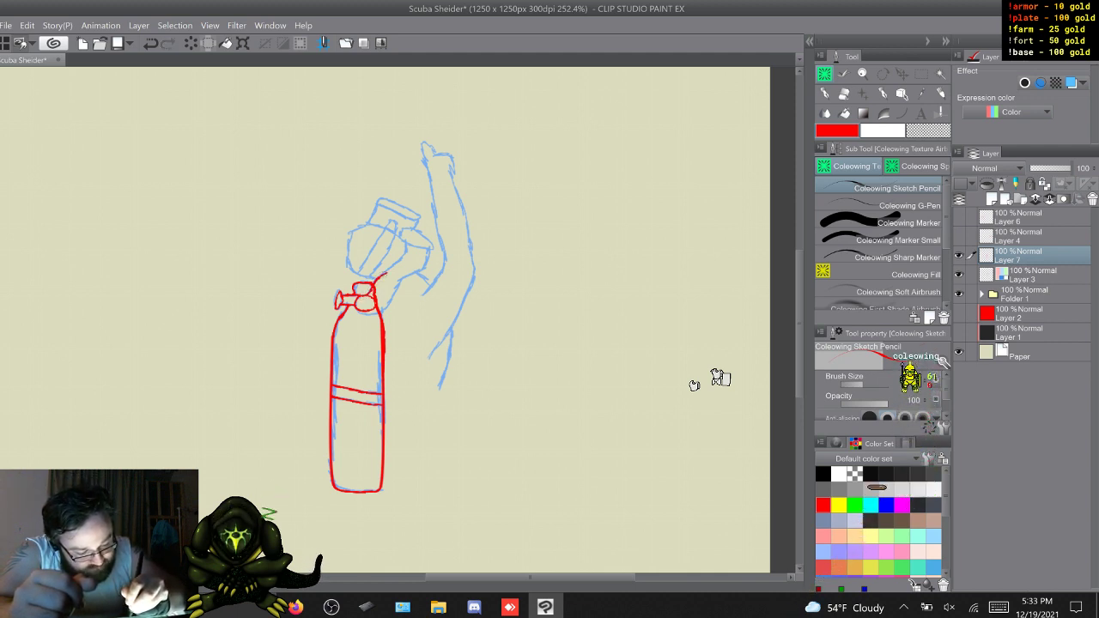
Draw the ribbed breathing hose with its flared end, and trace the diver's round head with its strap and protruding mask in red
{"action": "left_click_drag", "start_coordinate": [400, 259], "coordinate": [405, 242]}
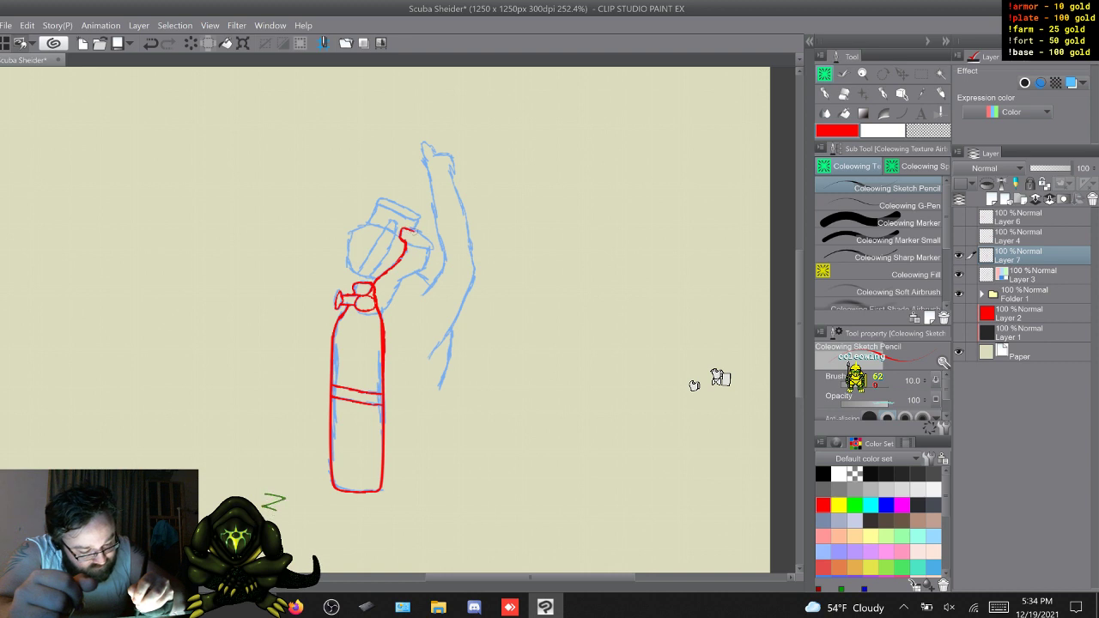
{"action": "left_click_drag", "start_coordinate": [411, 230], "coordinate": [425, 250]}
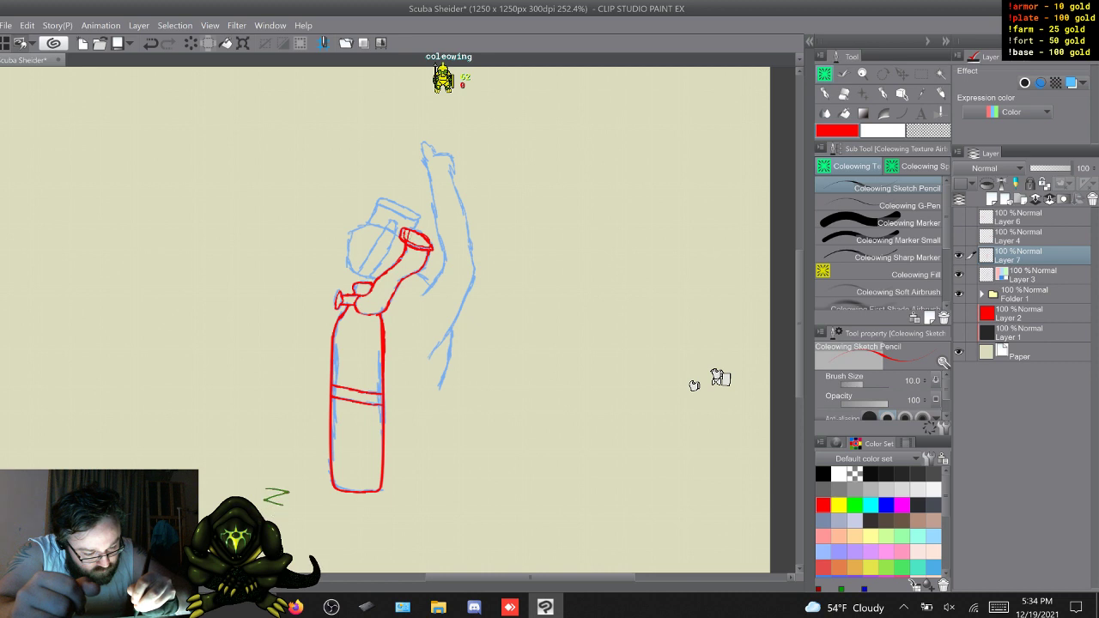
{"action": "left_click_drag", "start_coordinate": [413, 233], "coordinate": [418, 246]}
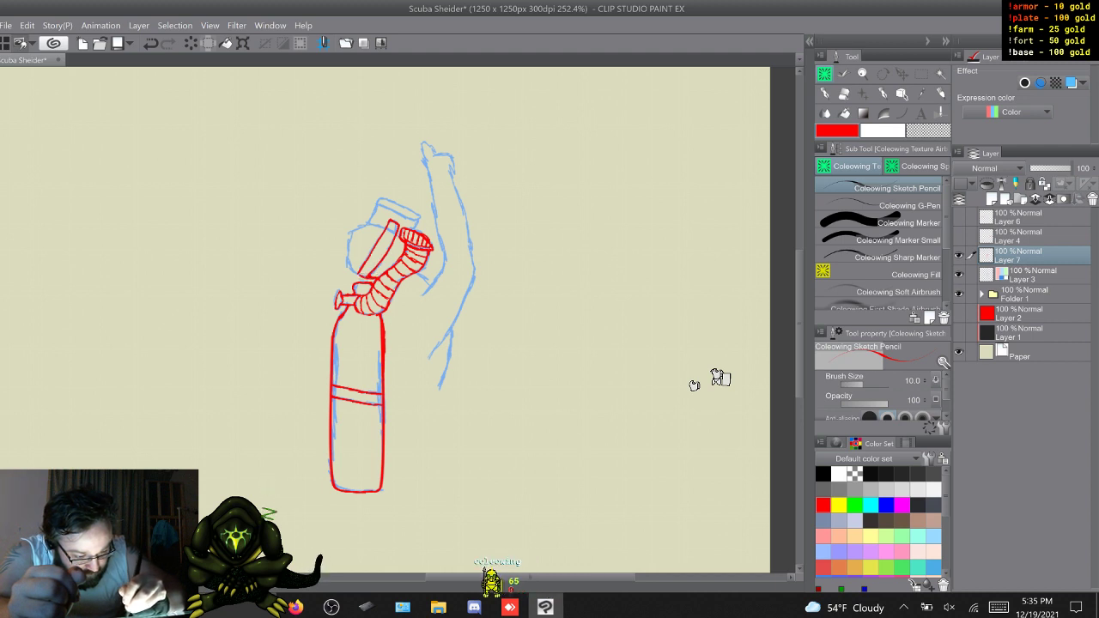
{"action": "left_click_drag", "start_coordinate": [347, 248], "coordinate": [374, 221]}
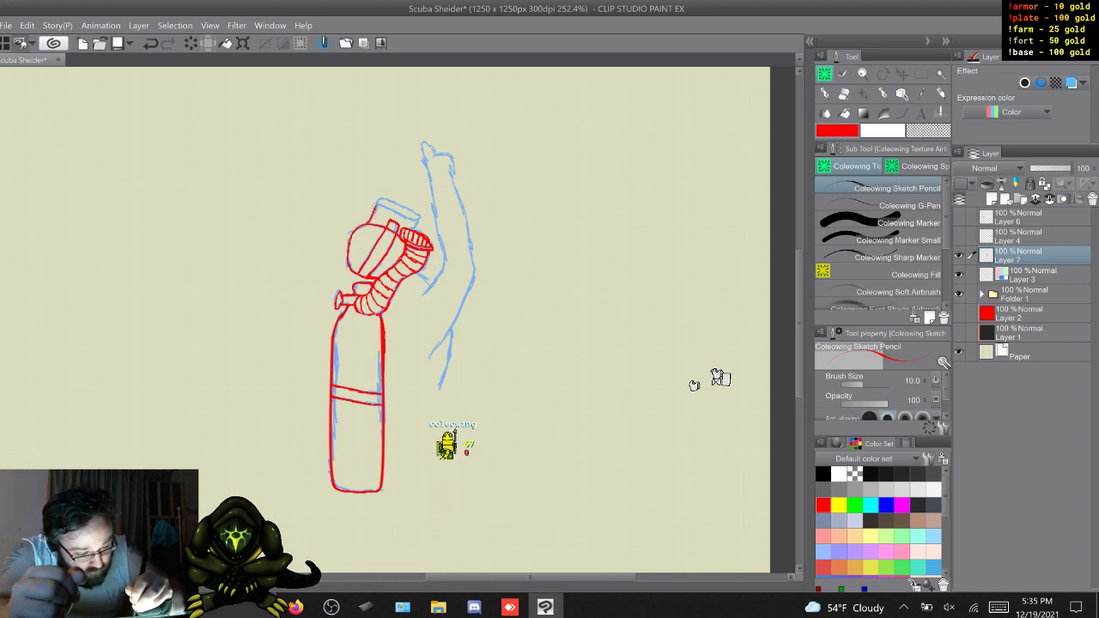
{"action": "mouse_move", "coordinate": [375, 208]}
{"action": "left_mouse_down"}
{"action": "mouse_move", "coordinate": [381, 196]}
{"action": "mouse_move", "coordinate": [419, 215]}
{"action": "left_mouse_up"}
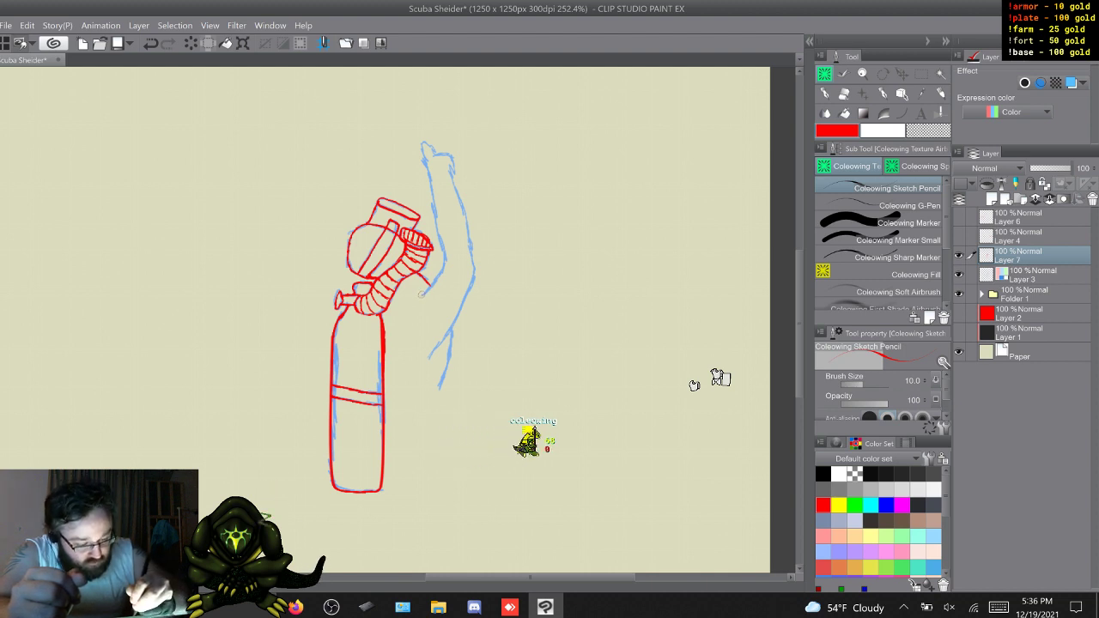
Trace the diver's raised arm in red, including the pointing finger, curled fingers, elbow and the lines running down to the torso
{"action": "mouse_move", "coordinate": [431, 282]}
{"action": "left_mouse_down"}
{"action": "mouse_move", "coordinate": [422, 294]}
{"action": "mouse_move", "coordinate": [445, 266]}
{"action": "mouse_move", "coordinate": [428, 167]}
{"action": "left_mouse_up"}
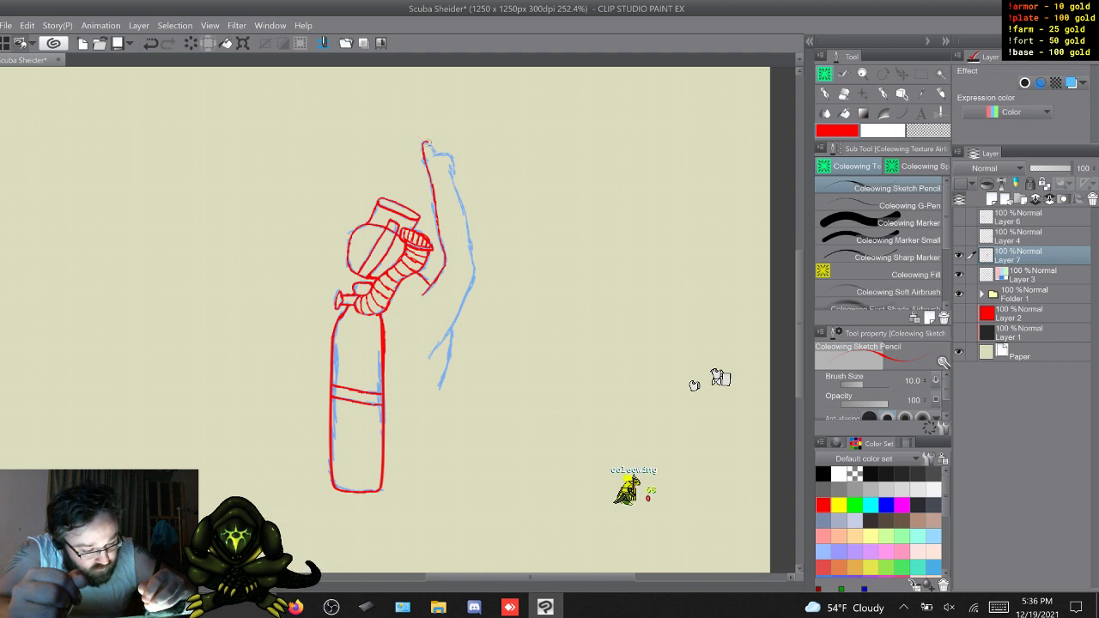
{"action": "mouse_move", "coordinate": [432, 156]}
{"action": "left_mouse_down"}
{"action": "mouse_move", "coordinate": [427, 144]}
{"action": "mouse_move", "coordinate": [434, 155]}
{"action": "left_mouse_up"}
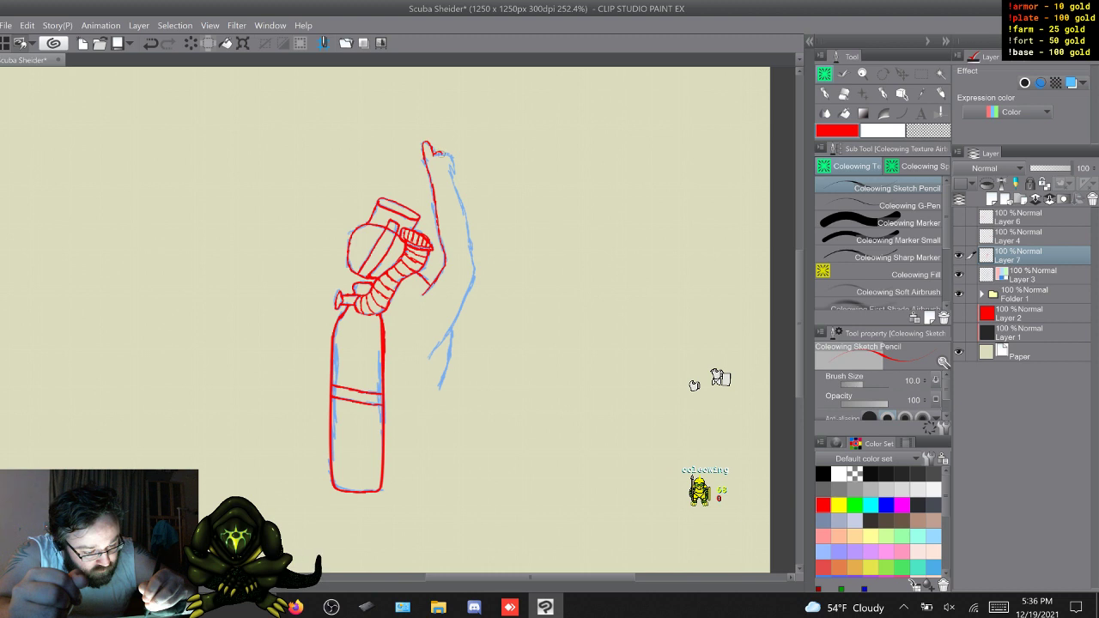
{"action": "left_click_drag", "start_coordinate": [447, 152], "coordinate": [454, 164]}
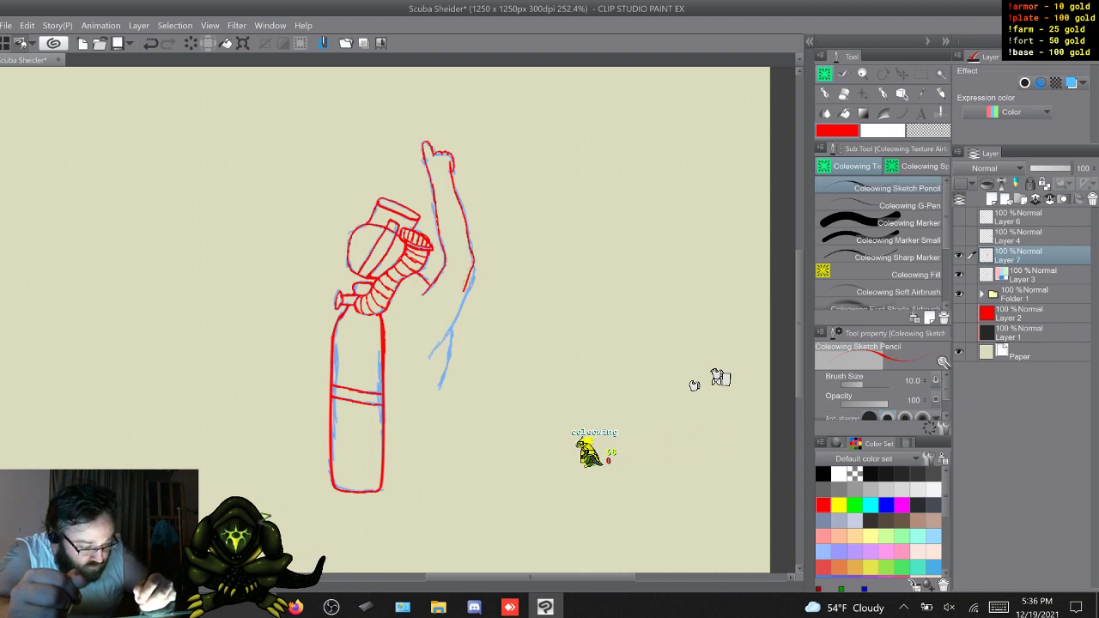
{"action": "left_click_drag", "start_coordinate": [472, 271], "coordinate": [451, 321]}
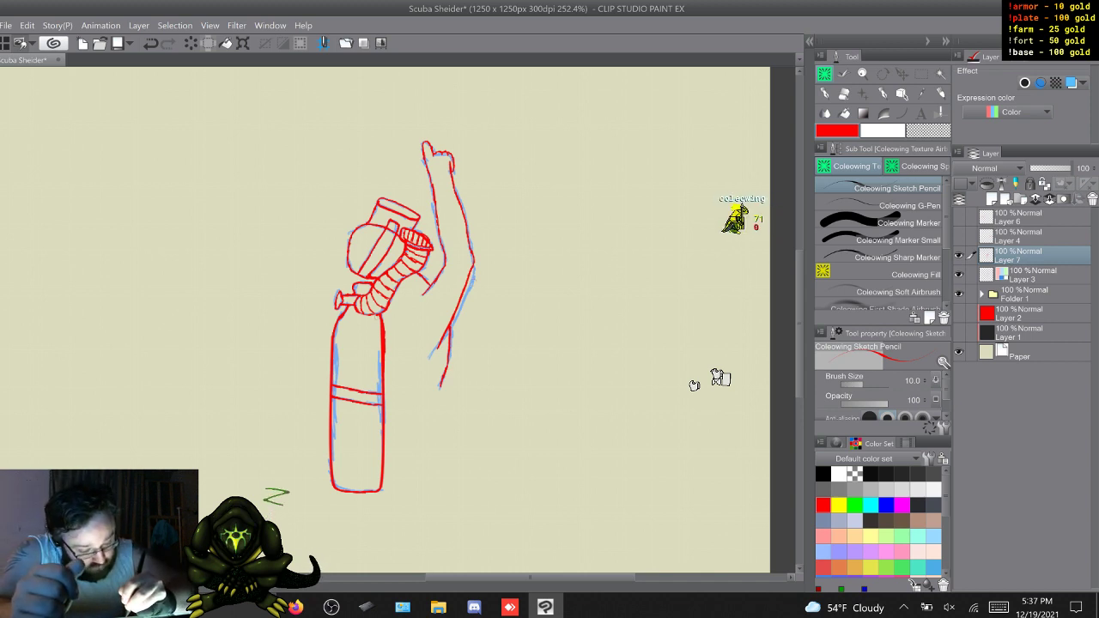
Draw the double-line strap looping under the arm, the vertical strap down the torso, and a double band around the wrist
{"action": "mouse_move", "coordinate": [383, 316]}
{"action": "left_mouse_down"}
{"action": "mouse_move", "coordinate": [403, 358]}
{"action": "mouse_move", "coordinate": [443, 361]}
{"action": "left_mouse_up"}
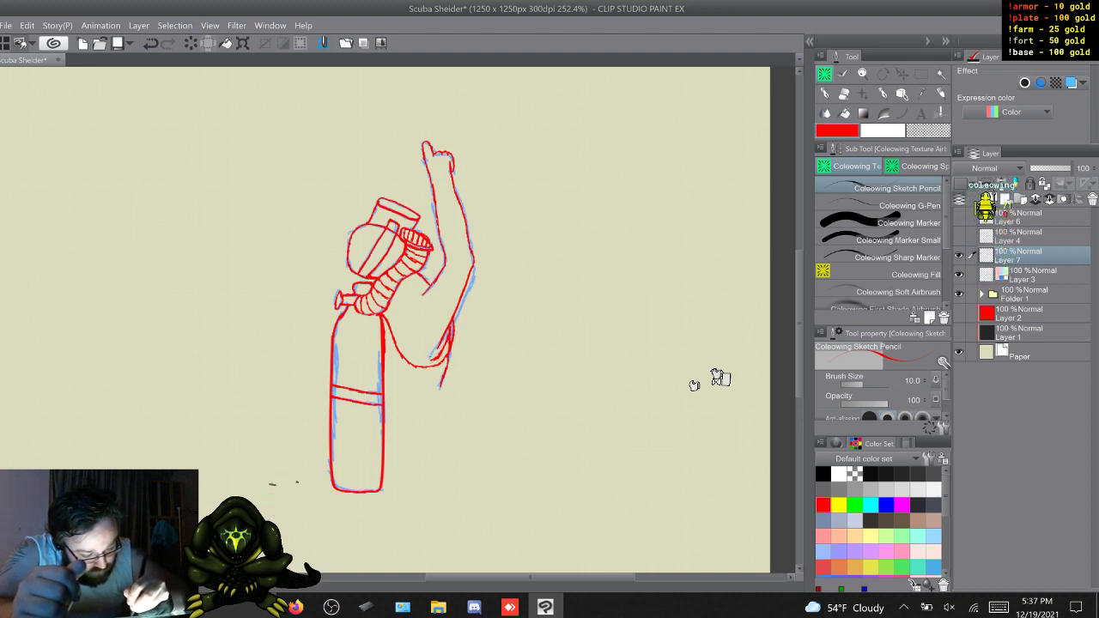
{"action": "left_click_drag", "start_coordinate": [419, 361], "coordinate": [406, 353]}
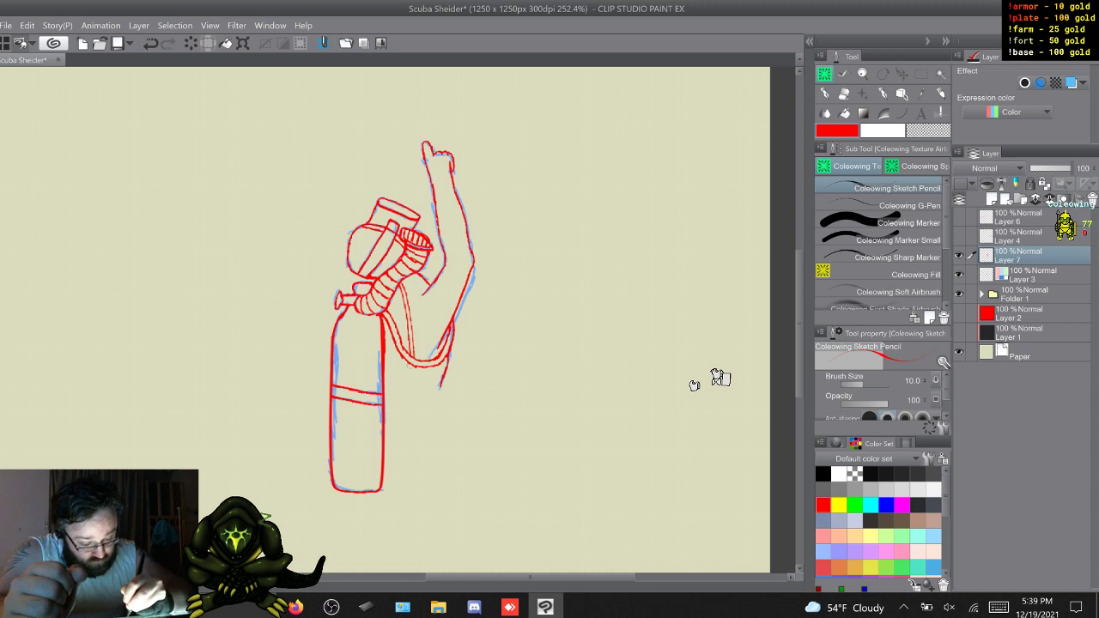
{"action": "left_click_drag", "start_coordinate": [409, 366], "coordinate": [411, 389]}
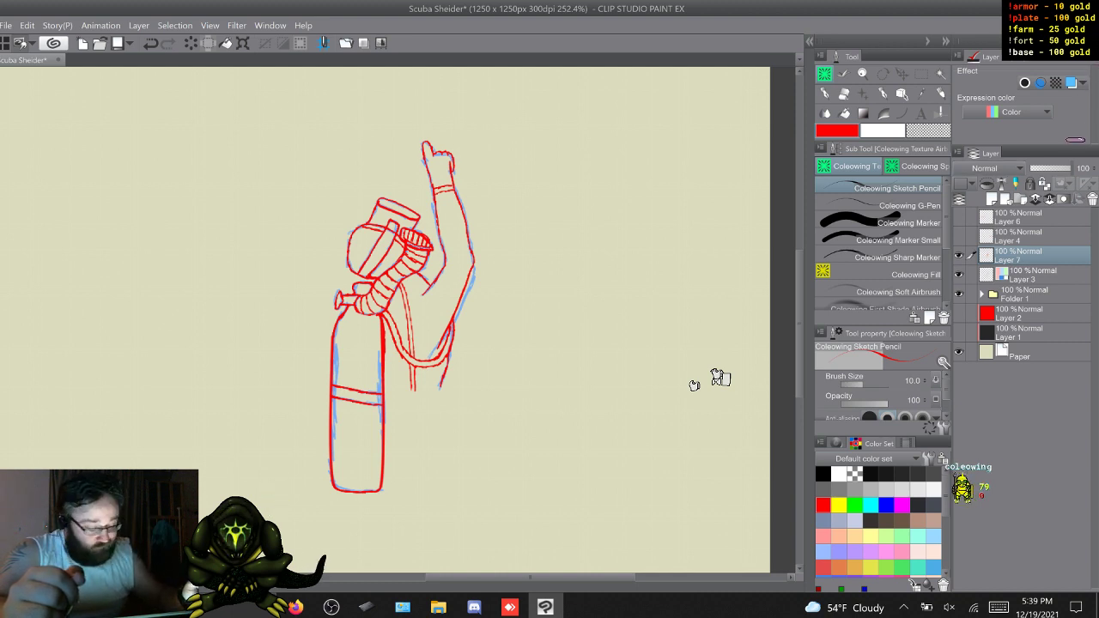
Duplicate Layer 7 and hide the original, leaving the copy active
{"action": "right_click", "coordinate": [1030, 255]}
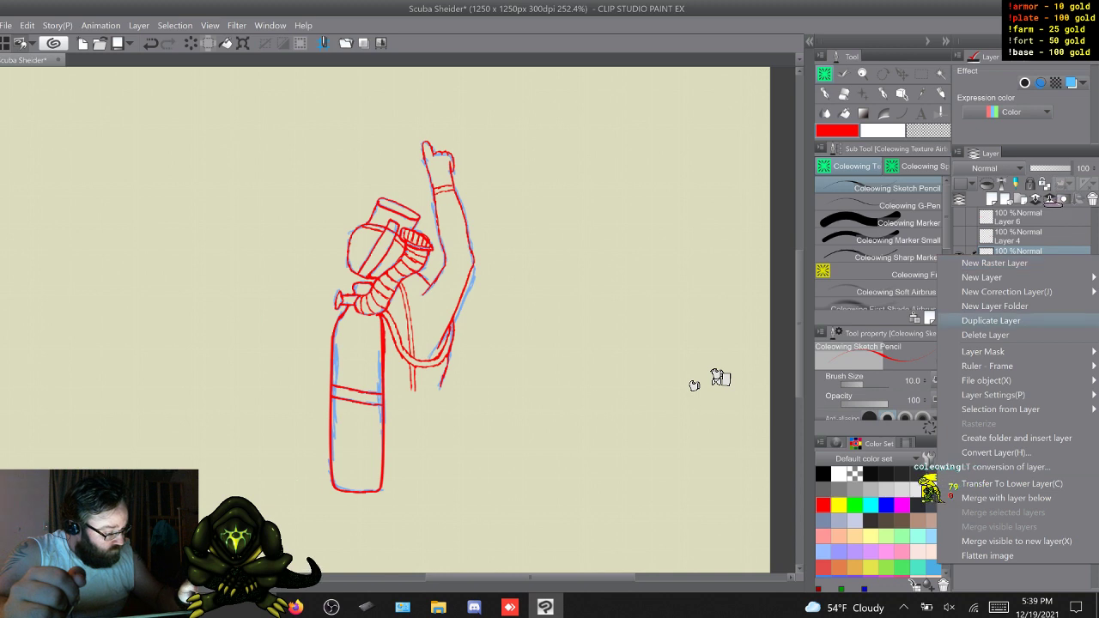
{"action": "left_click", "coordinate": [991, 320]}
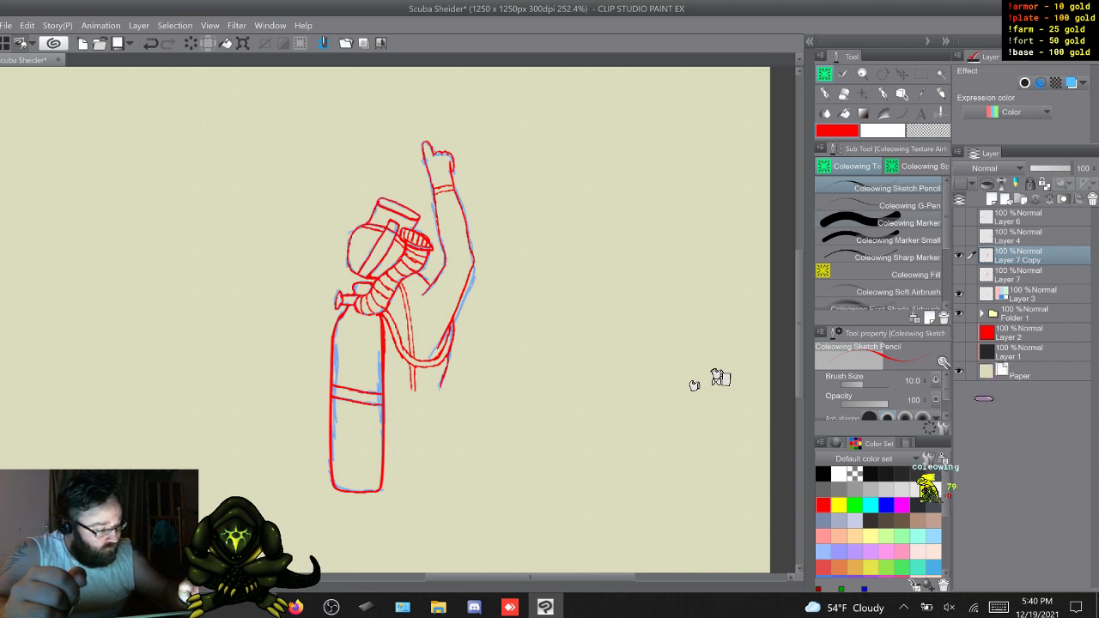
Erase the tank, valve, ribbed hose, straps and wrist band from Layer 7 Copy using the Coleowing Marker with transparent color
{"action": "left_click", "coordinate": [893, 222]}
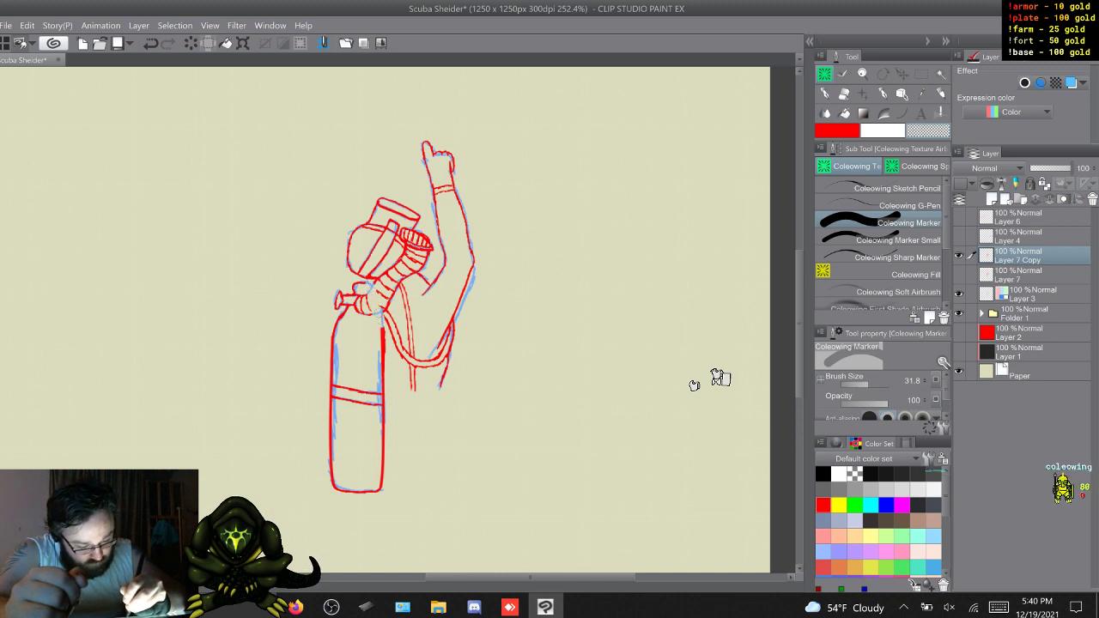
{"action": "left_click_drag", "start_coordinate": [383, 361], "coordinate": [380, 485]}
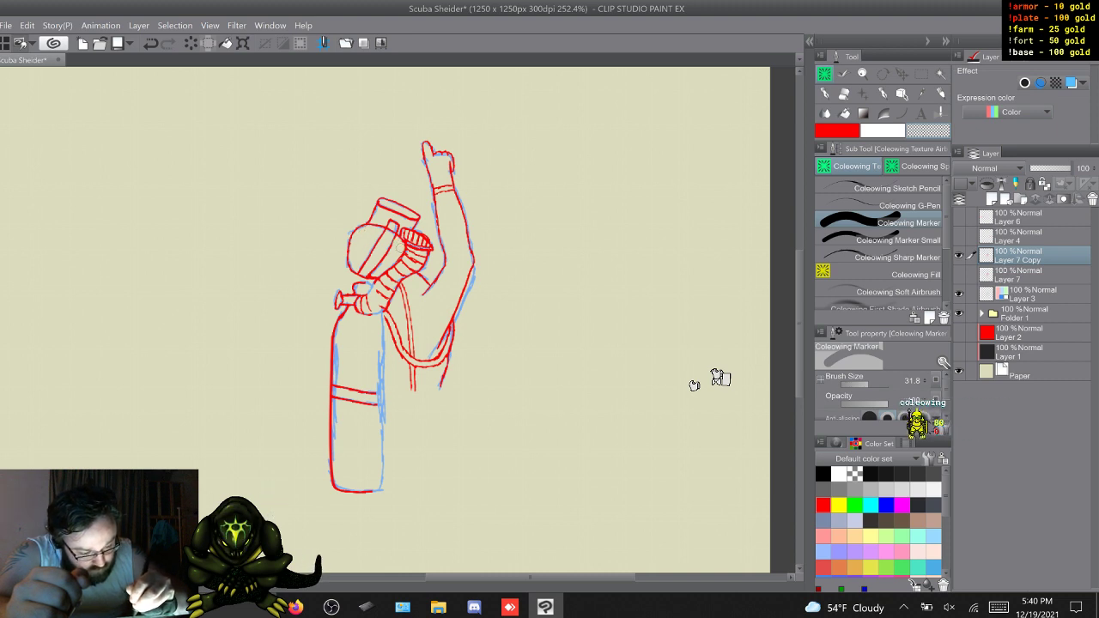
{"action": "left_click_drag", "start_coordinate": [406, 231], "coordinate": [427, 239]}
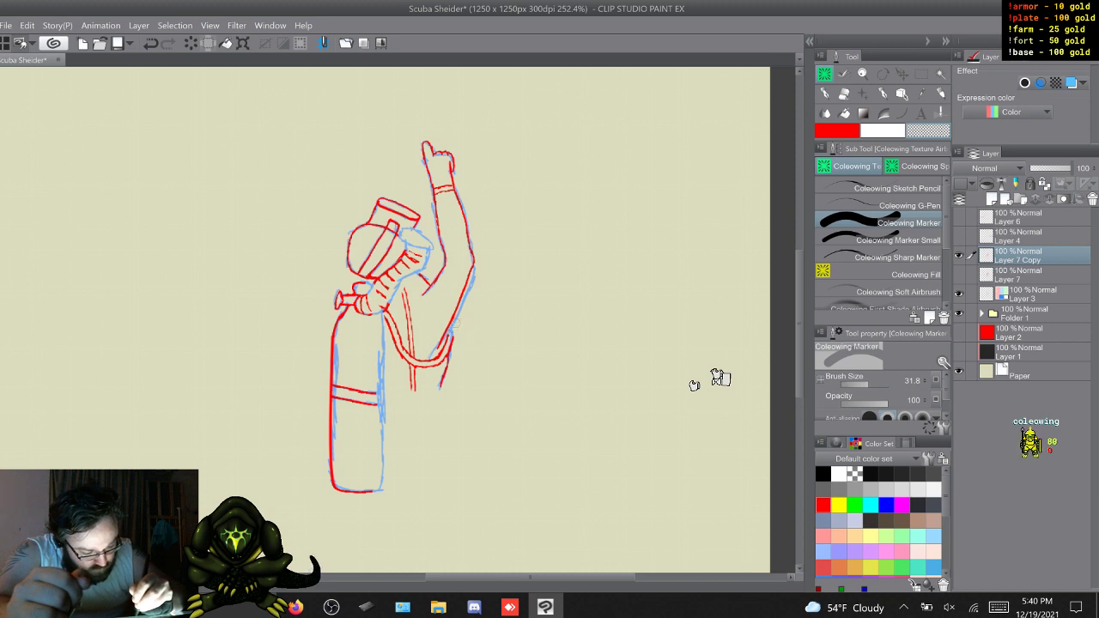
{"action": "mouse_move", "coordinate": [441, 359]}
{"action": "left_mouse_down"}
{"action": "mouse_move", "coordinate": [426, 366]}
{"action": "mouse_move", "coordinate": [422, 356]}
{"action": "mouse_move", "coordinate": [412, 396]}
{"action": "left_mouse_up"}
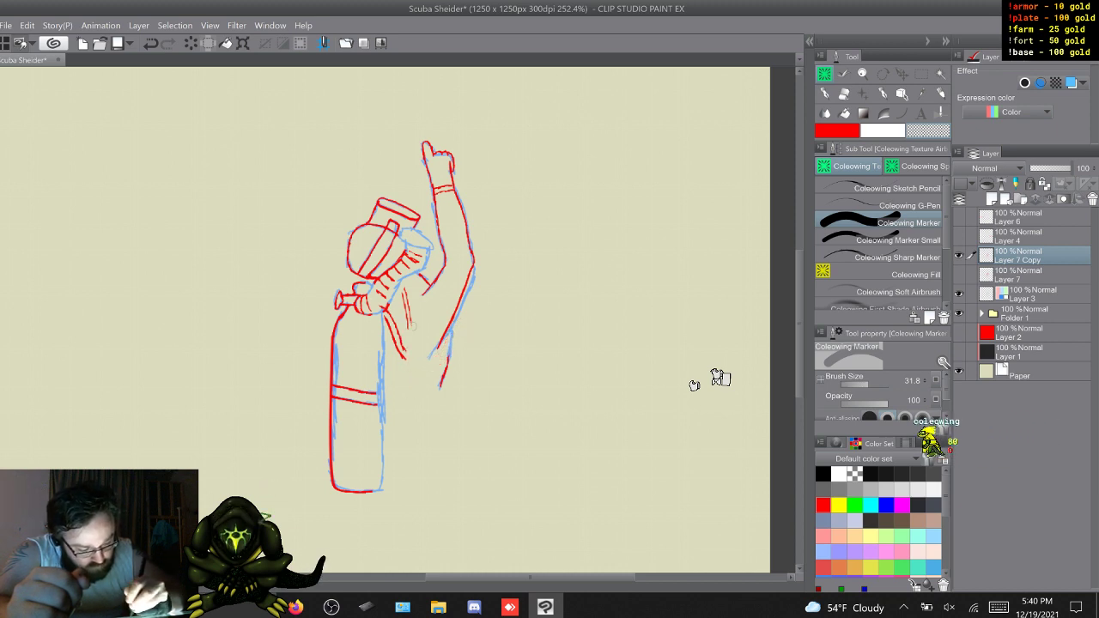
{"action": "left_click_drag", "start_coordinate": [411, 307], "coordinate": [409, 326]}
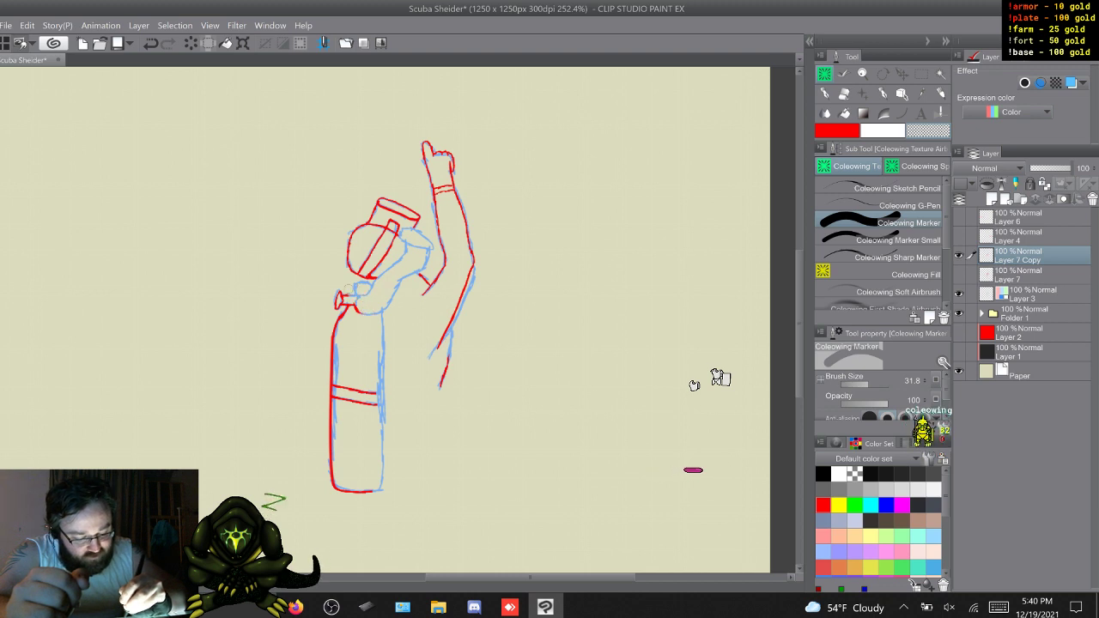
{"action": "key", "text": "ctrl+z"}
{"action": "key", "text": "ctrl+z"}
{"action": "key", "text": "ctrl+z"}
{"action": "key", "text": "ctrl+z"}
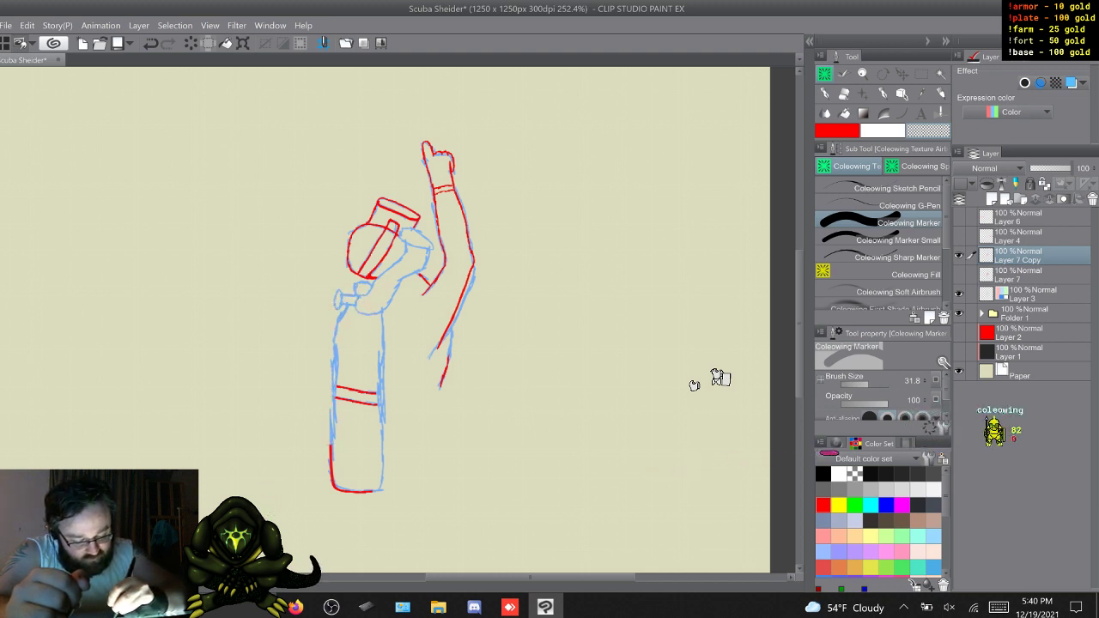
{"action": "key", "text": "ctrl+z"}
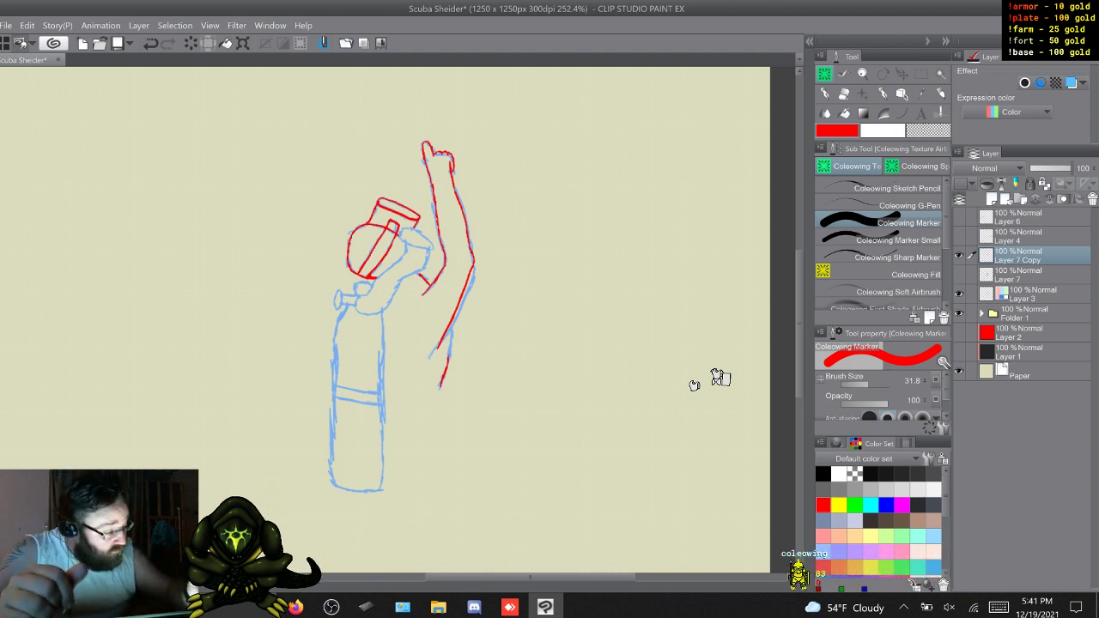
Sketch the mouthpiece, the face and neck lines, the back line and the spiky hair in red on Layer 7 Copy with the Coleowing Sketch Pencil
{"action": "left_click", "coordinate": [896, 188]}
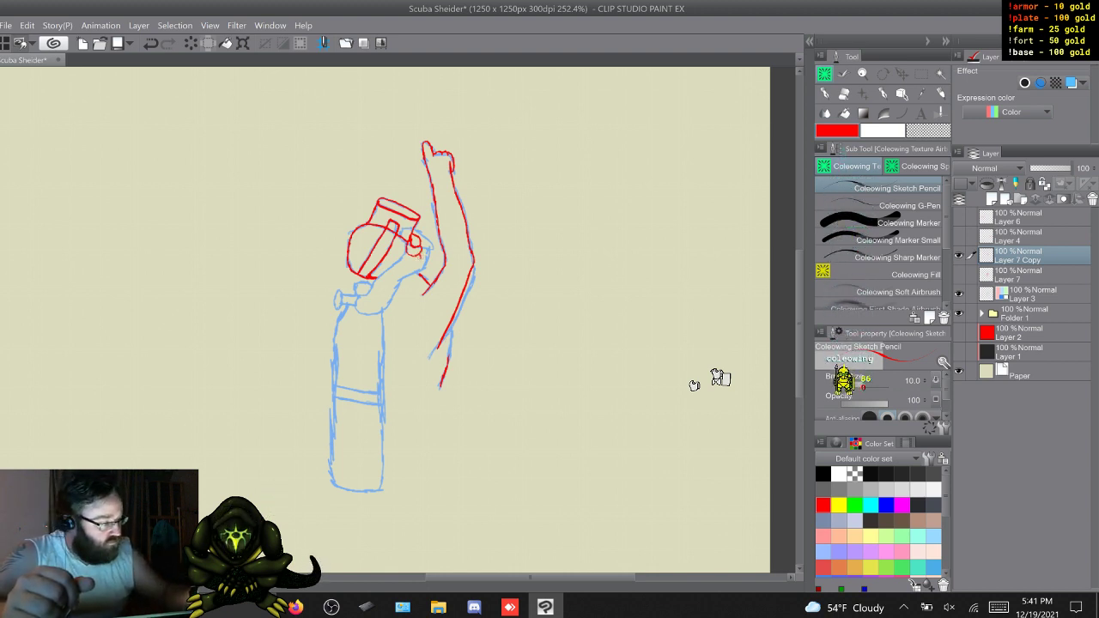
{"action": "left_click", "coordinate": [1040, 57]}
{"action": "left_click_drag", "start_coordinate": [1006, 138], "coordinate": [1018, 138]}
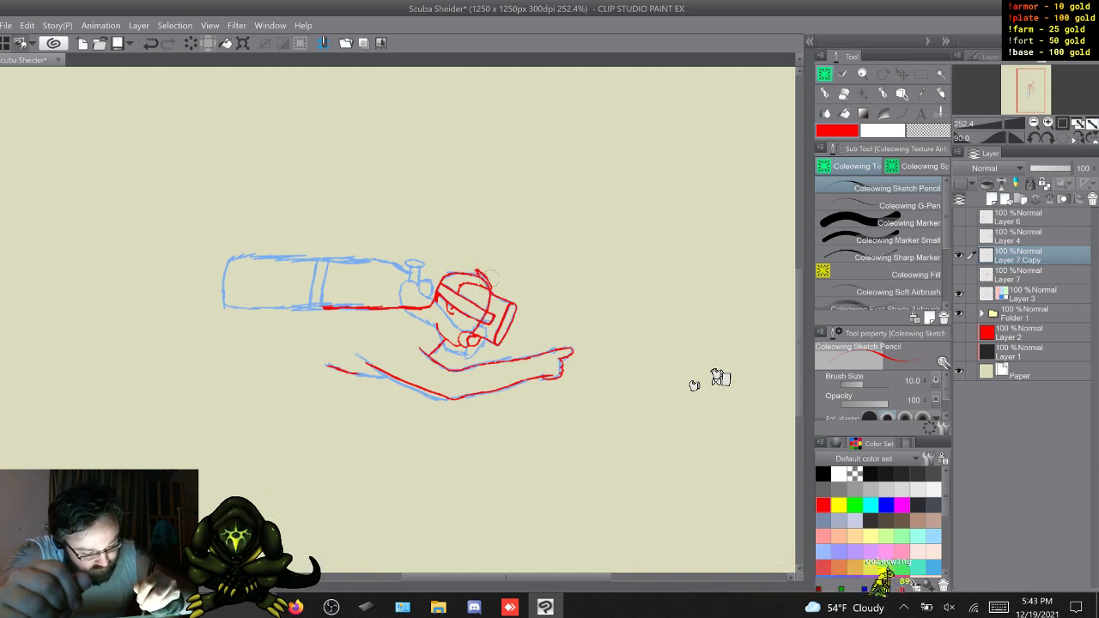
{"action": "left_click", "coordinate": [884, 240]}
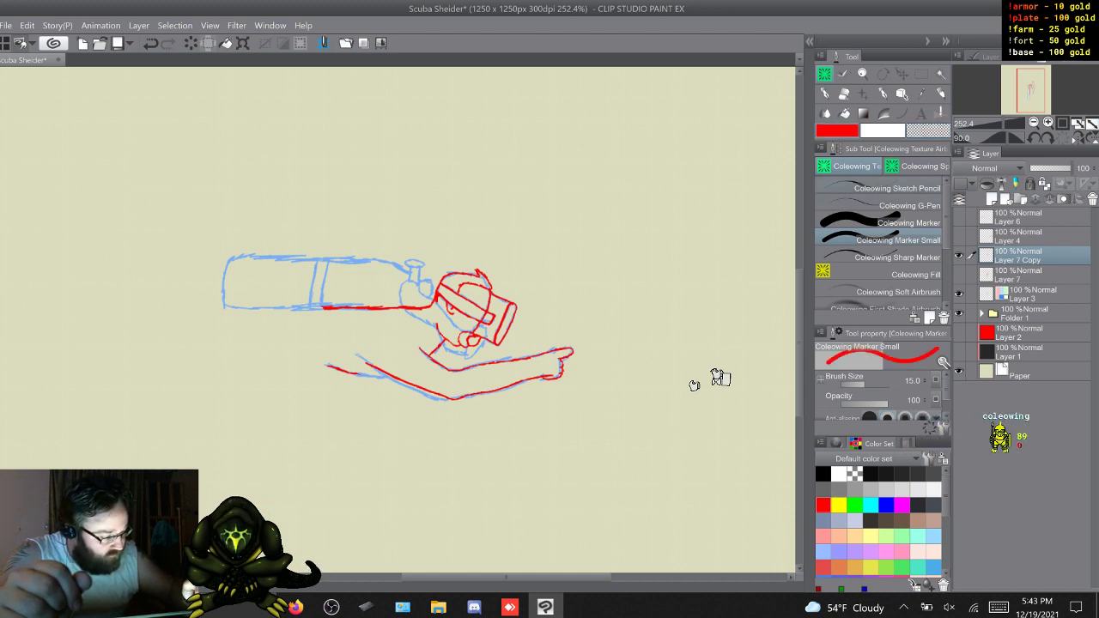
{"action": "left_click", "coordinate": [884, 188]}
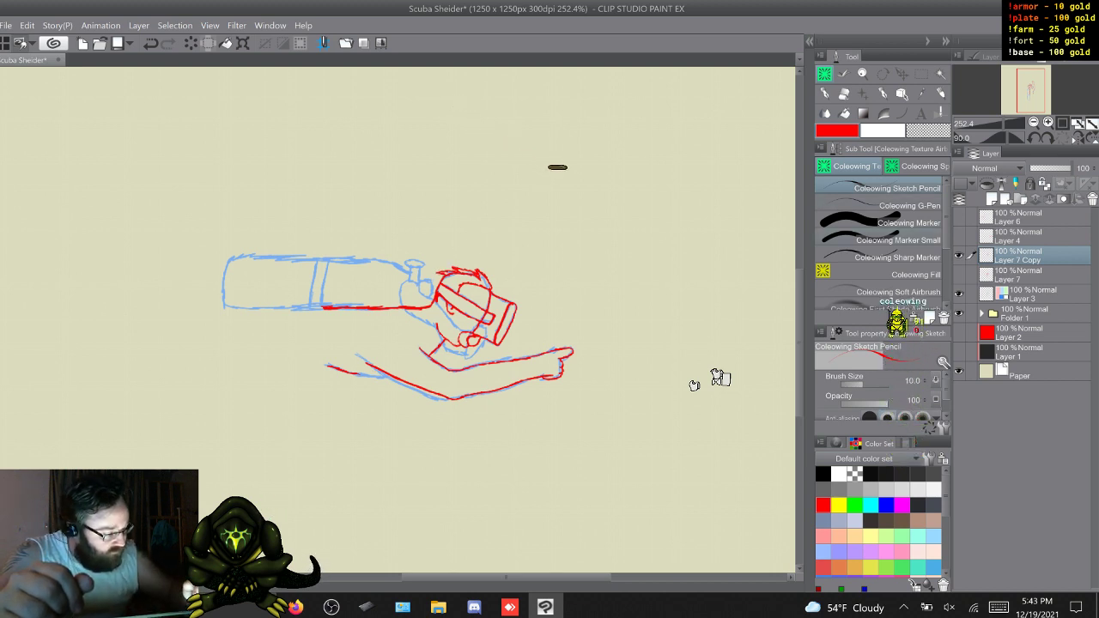
Refine the ear below the mask strap, erasing with the Coleowing Marker Small in transparent color and redrawing in red with the Coleowing Sketch Pencil
{"action": "left_click", "coordinate": [893, 240]}
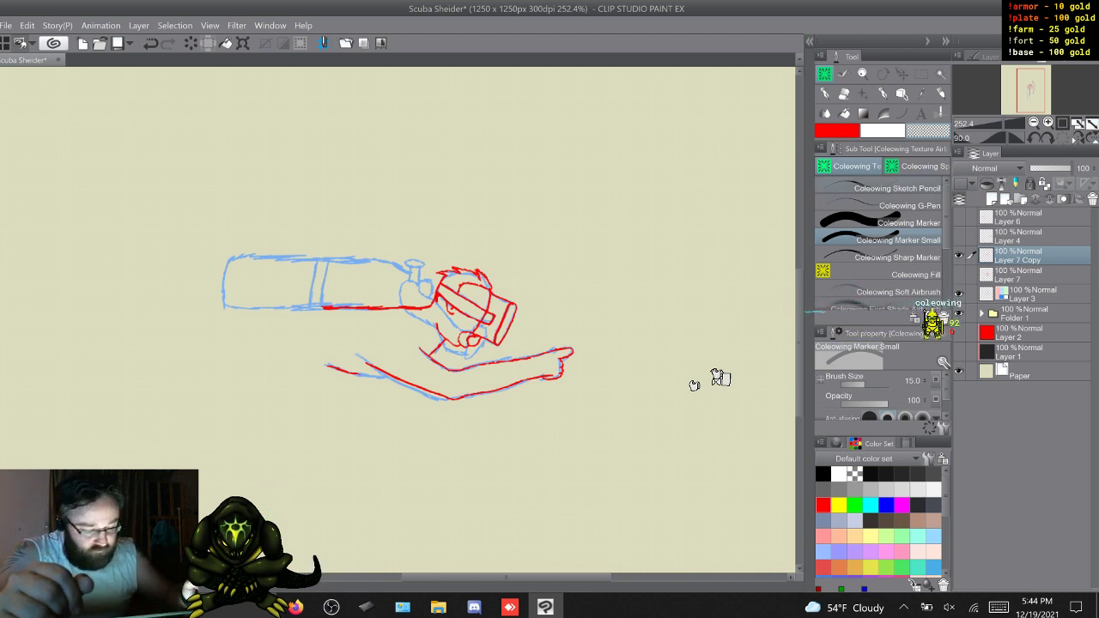
{"action": "left_click", "coordinate": [884, 188]}
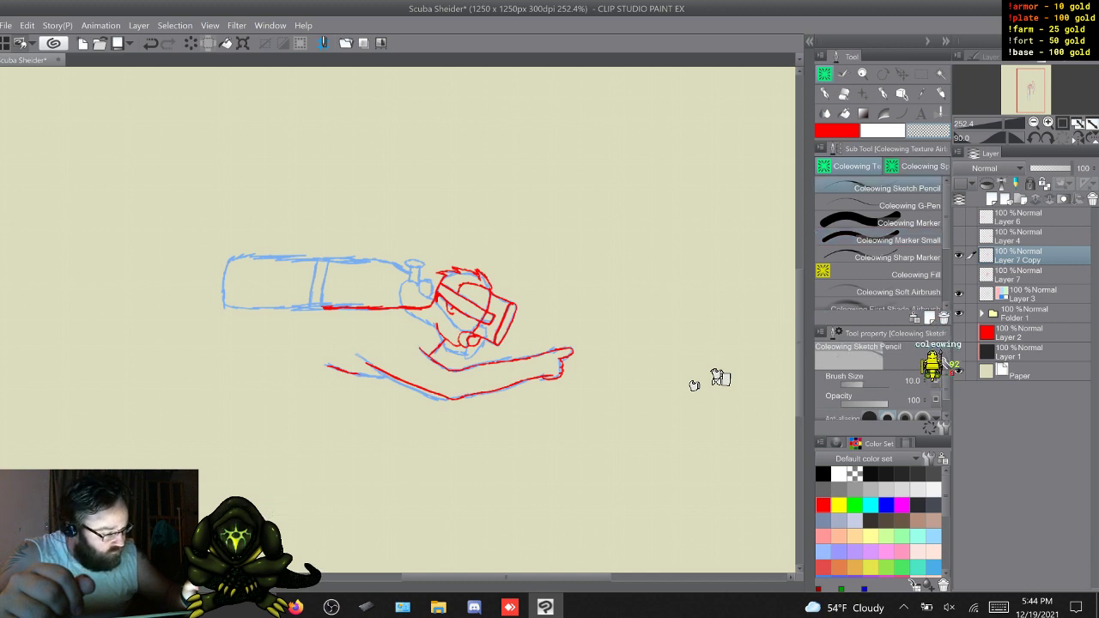
{"action": "left_click", "coordinate": [838, 131]}
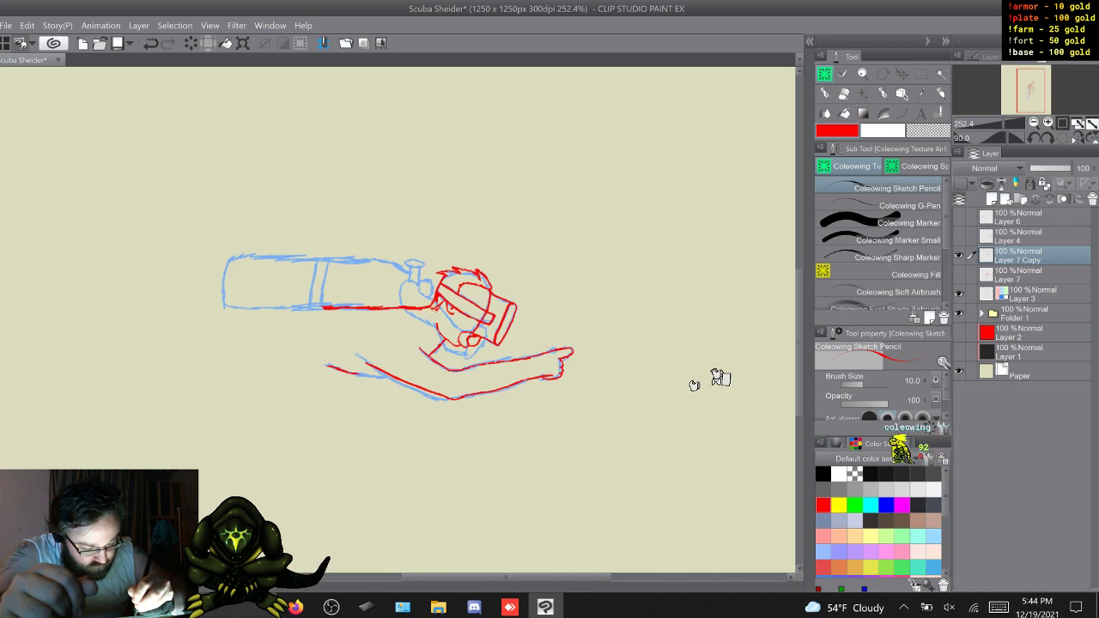
{"action": "left_click", "coordinate": [884, 240]}
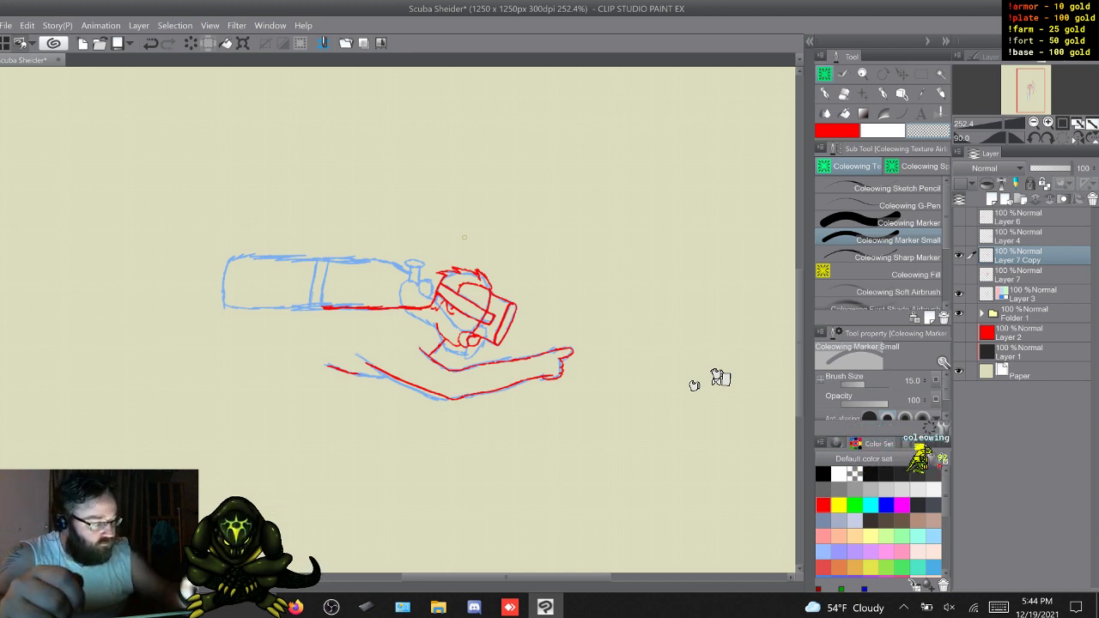
{"action": "left_click", "coordinate": [882, 187]}
{"action": "left_click", "coordinate": [837, 130]}
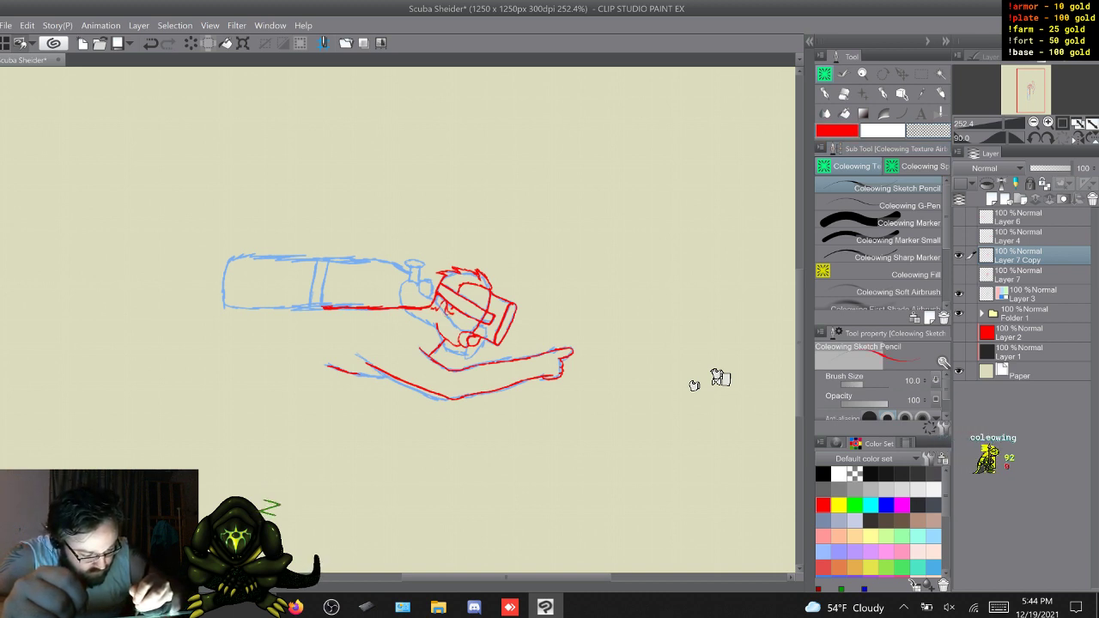
{"action": "left_click", "coordinate": [882, 239]}
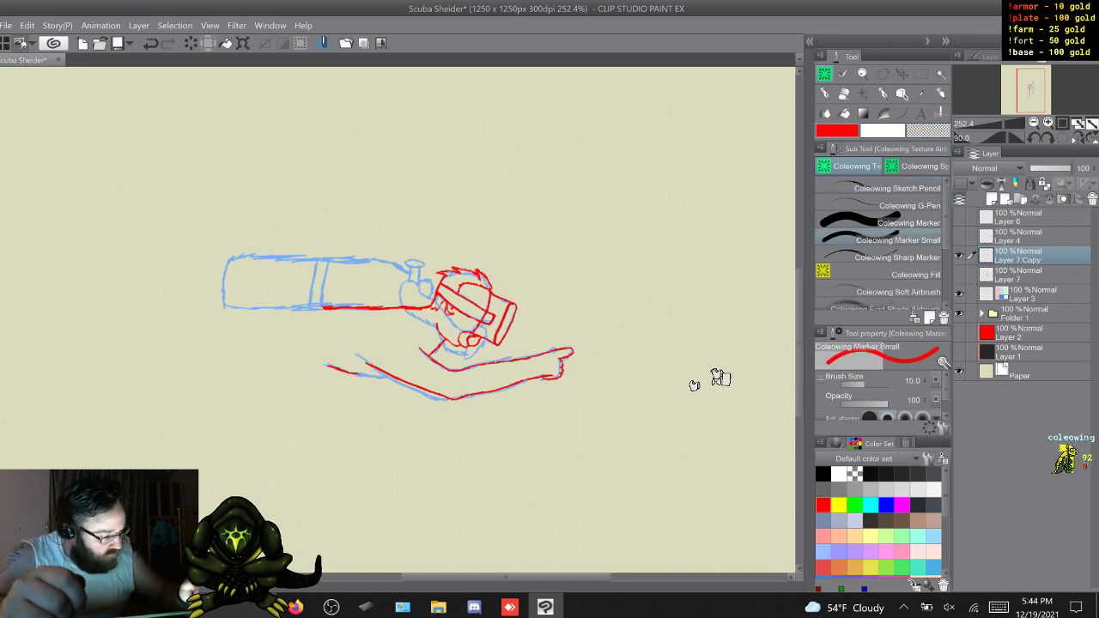
{"action": "left_click", "coordinate": [928, 130]}
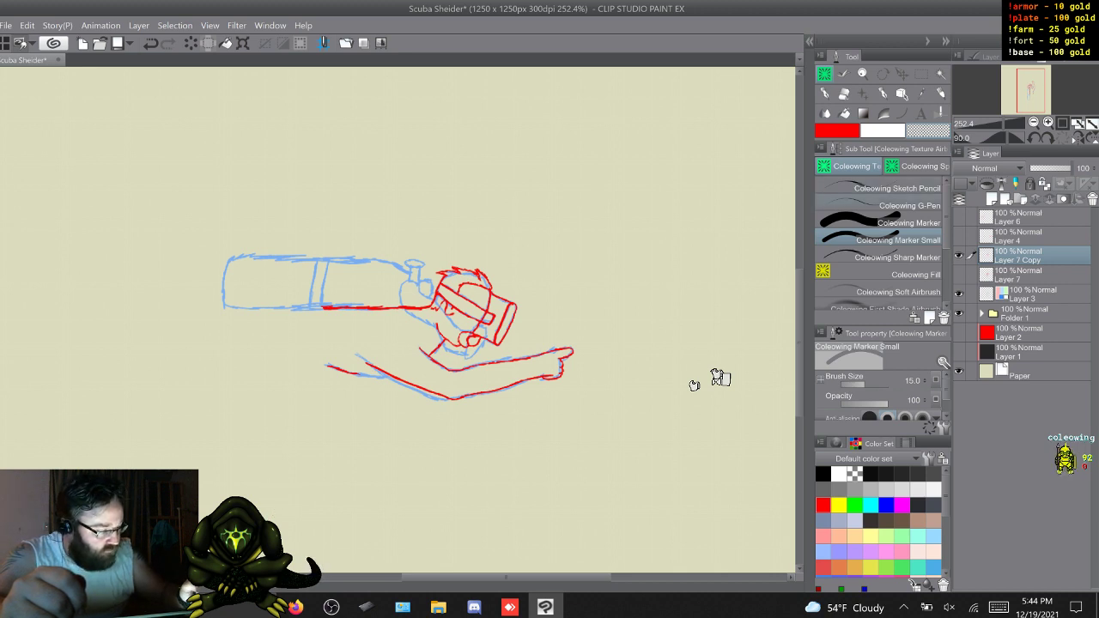
{"action": "left_click", "coordinate": [884, 187]}
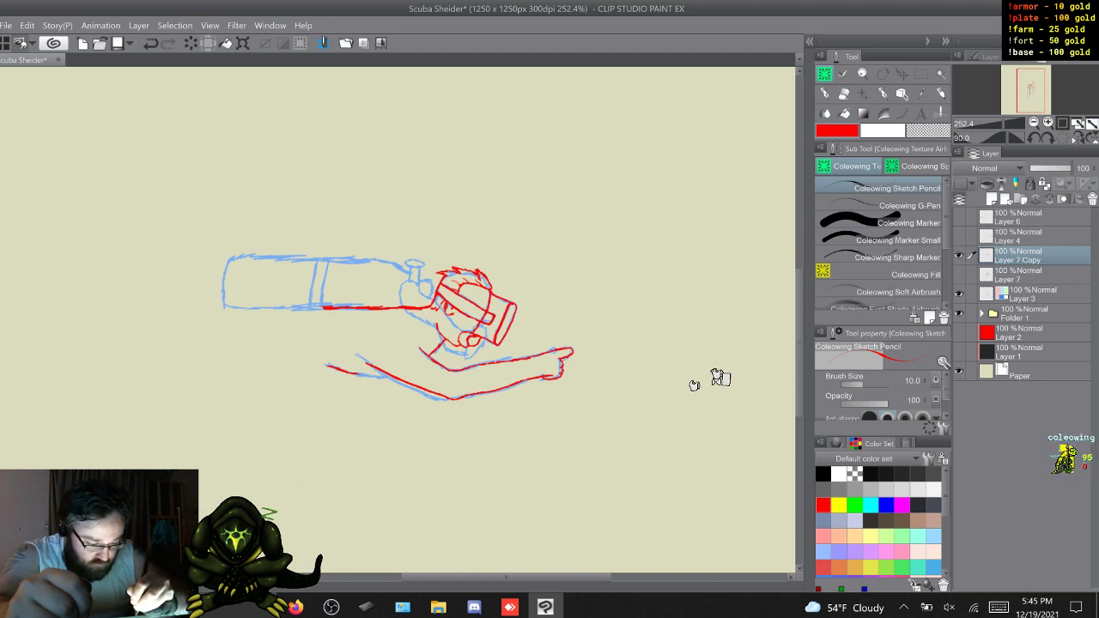
{"action": "left_click", "coordinate": [893, 241]}
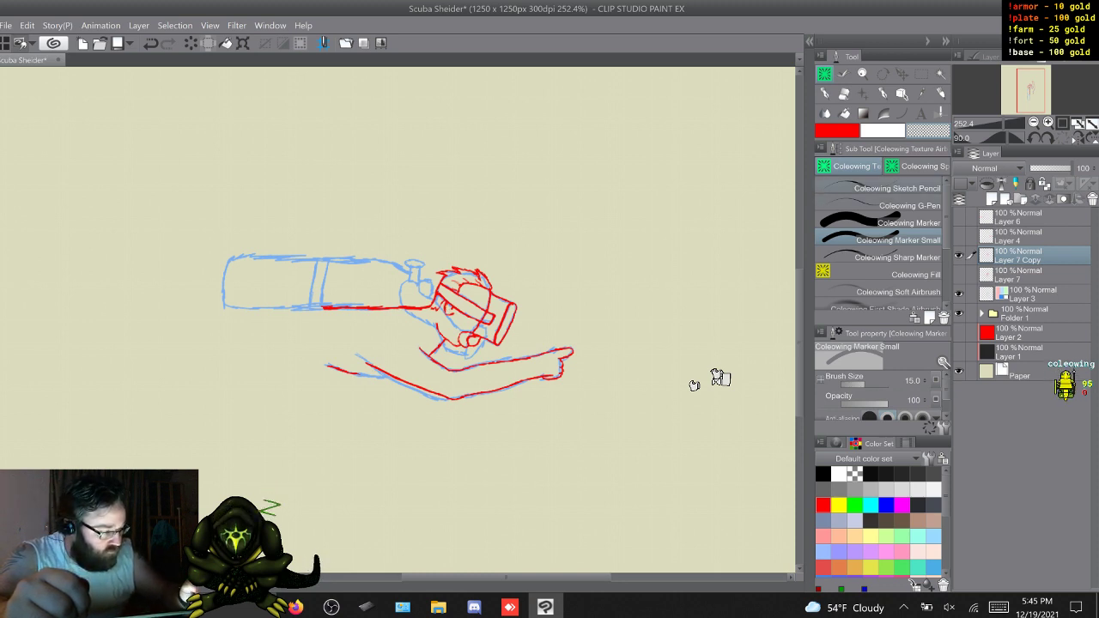
Draw a red snorkel with two bands rising from the diver's mask using the Coleowing Sketch Pencil
{"action": "left_click", "coordinate": [893, 188]}
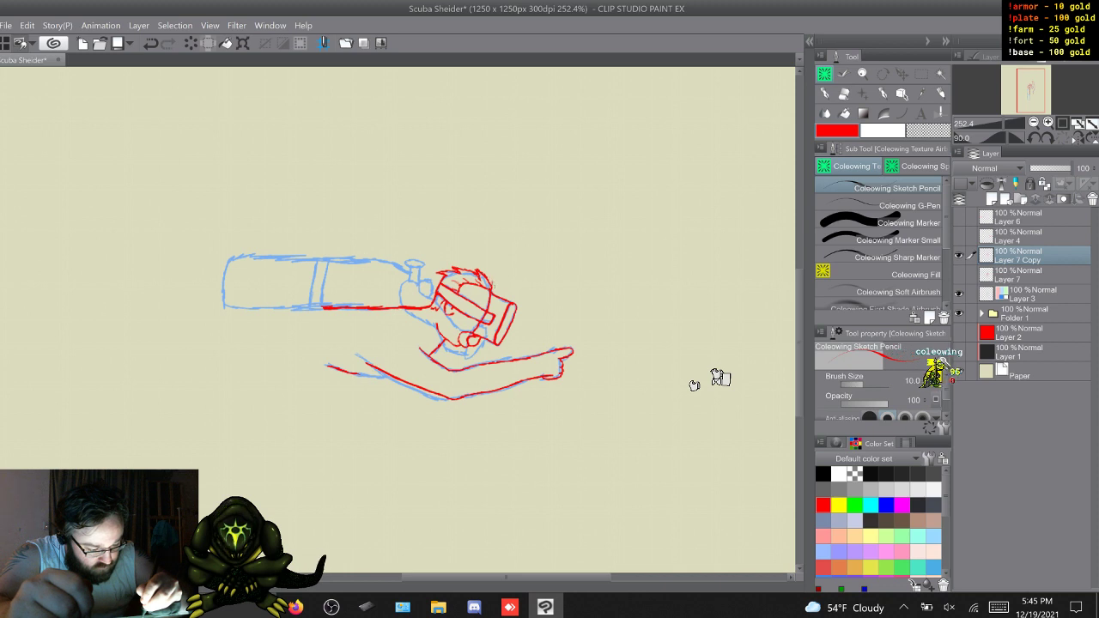
{"action": "mouse_move", "coordinate": [493, 255]}
{"action": "left_mouse_down"}
{"action": "mouse_move", "coordinate": [491, 234]}
{"action": "mouse_move", "coordinate": [472, 242]}
{"action": "left_mouse_up"}
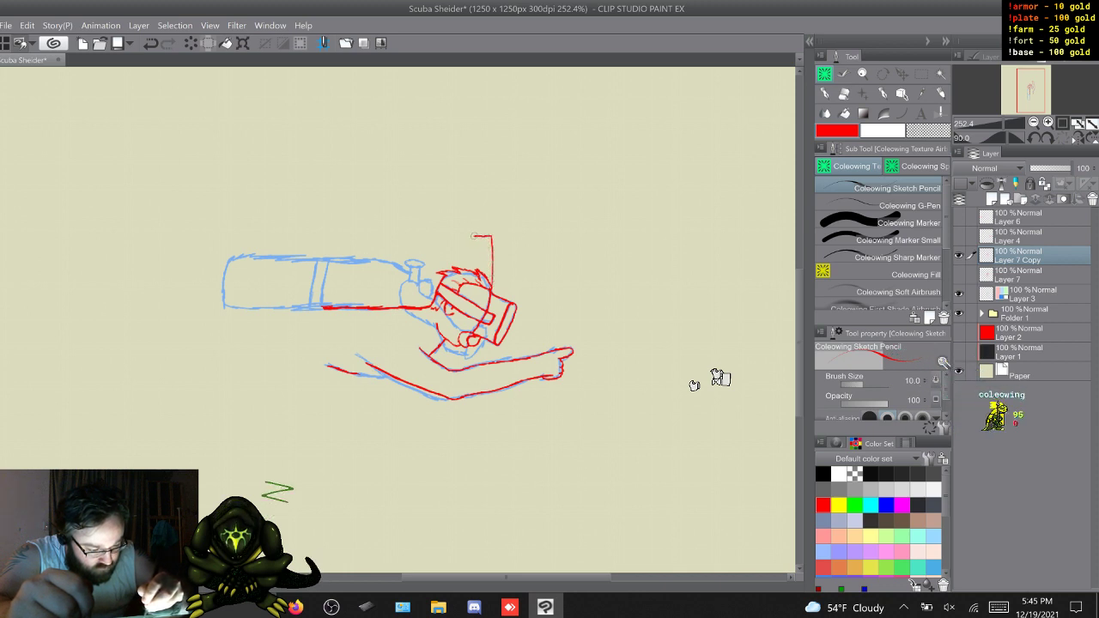
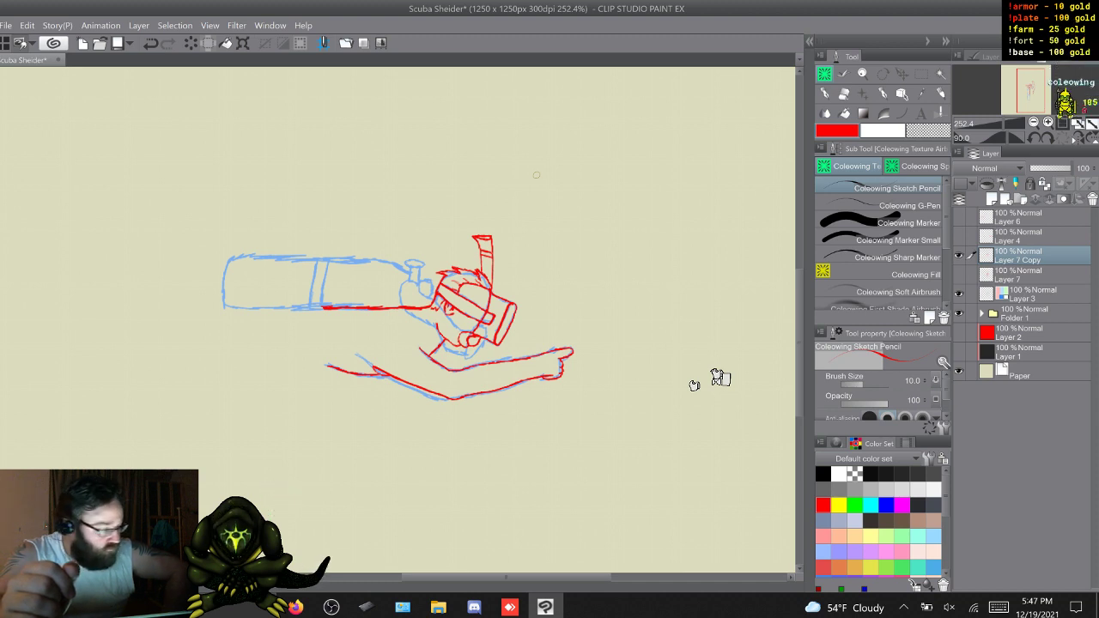
Hide the blue sketch on Layer 3 and Layer 7 Copy, and make Layer 7 with the full gear visible and active
{"action": "left_click", "coordinate": [959, 294]}
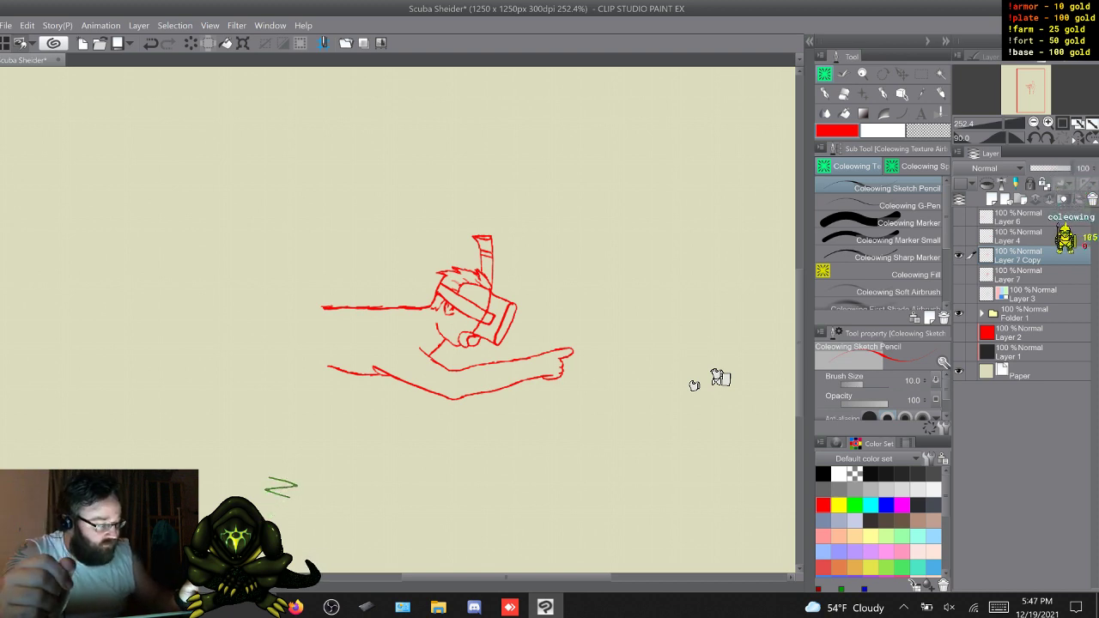
{"action": "left_click", "coordinate": [959, 255]}
{"action": "left_click", "coordinate": [958, 274]}
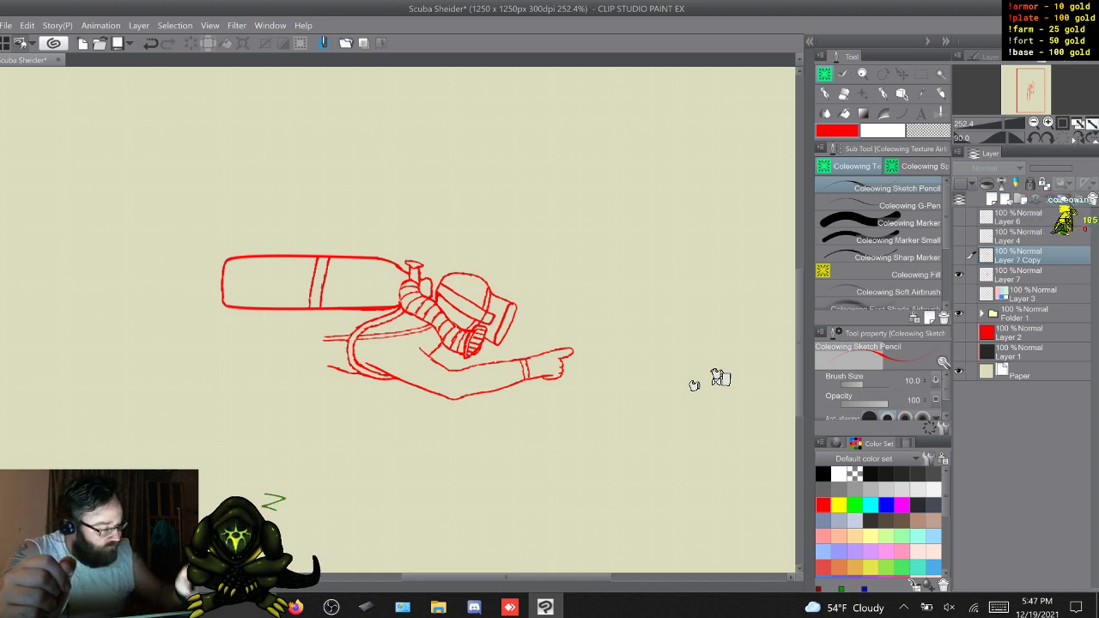
{"action": "key", "text": "alt+bracketleft"}
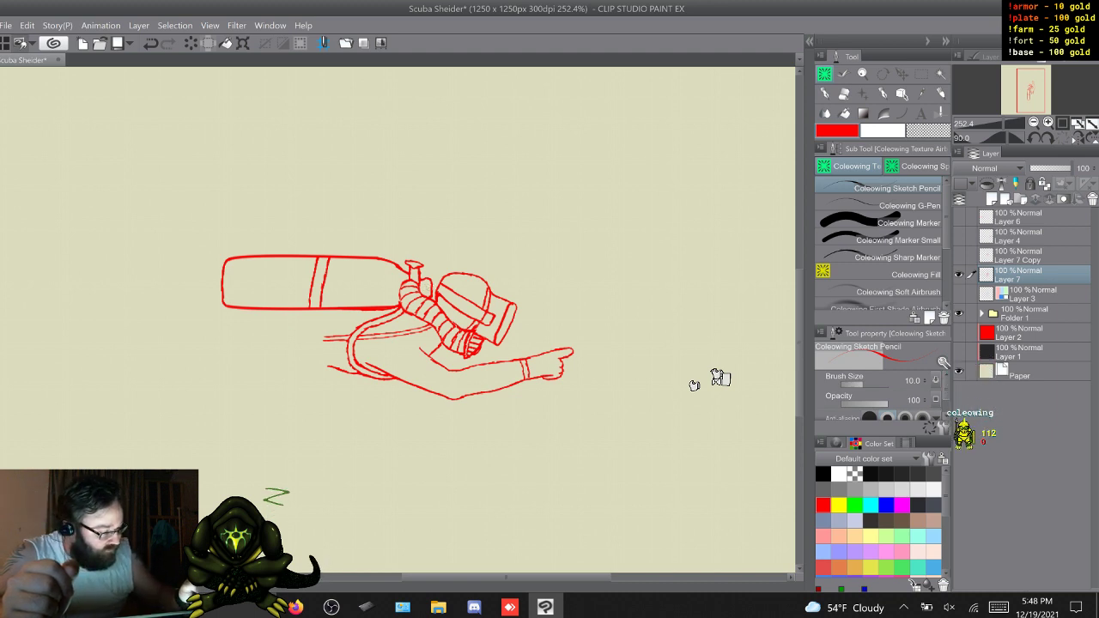
Check the coloured diver on Layer 5 in Folder 1, and draw the dial inside the round gauge beside the tank valve on Layer 7
{"action": "left_click", "coordinate": [959, 275]}
{"action": "left_click", "coordinate": [981, 313]}
{"action": "left_click", "coordinate": [970, 352]}
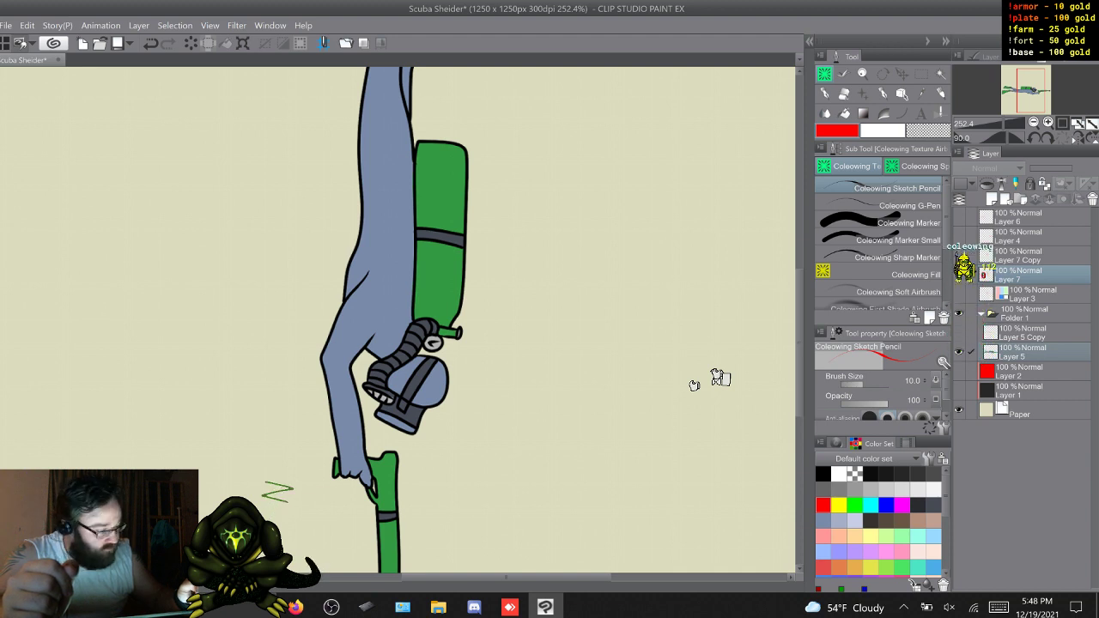
{"action": "left_click", "coordinate": [981, 314]}
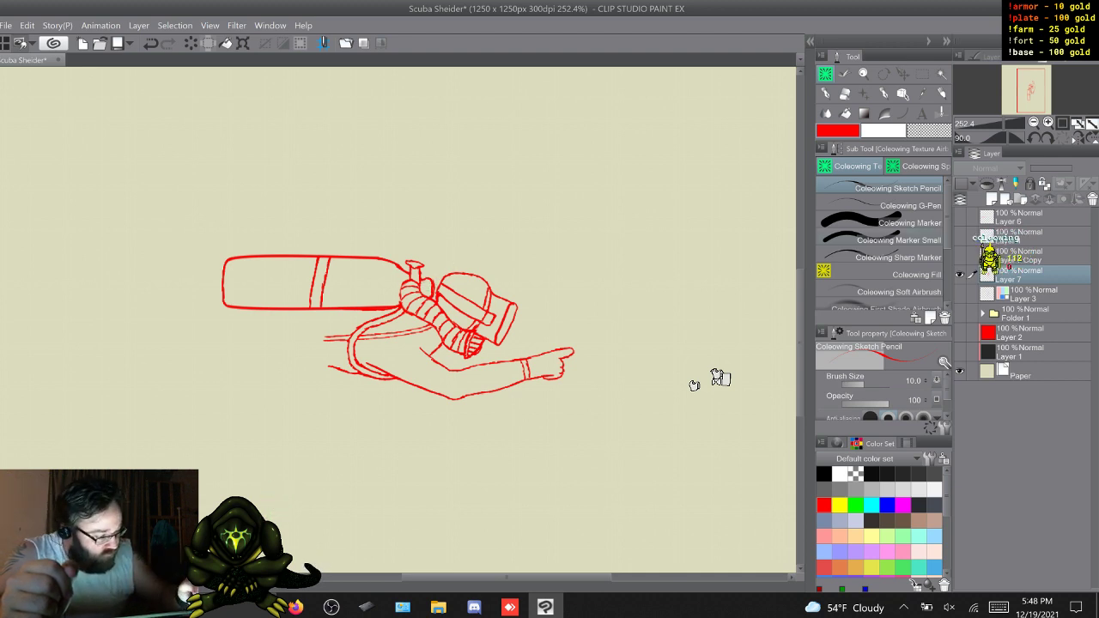
{"action": "left_click", "coordinate": [897, 240]}
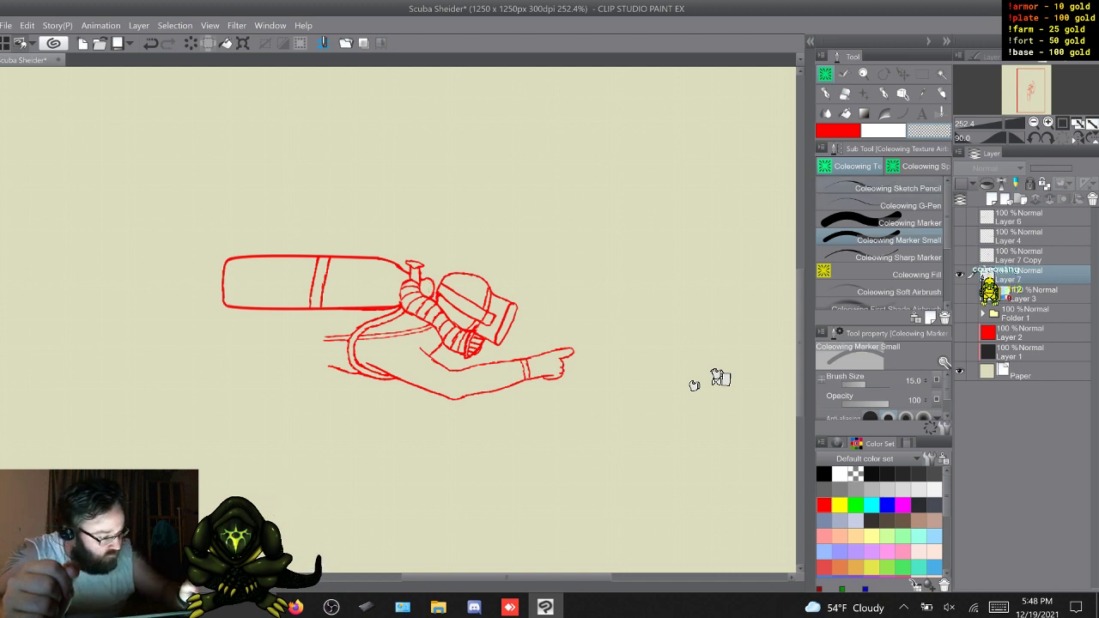
{"action": "left_click", "coordinate": [898, 188]}
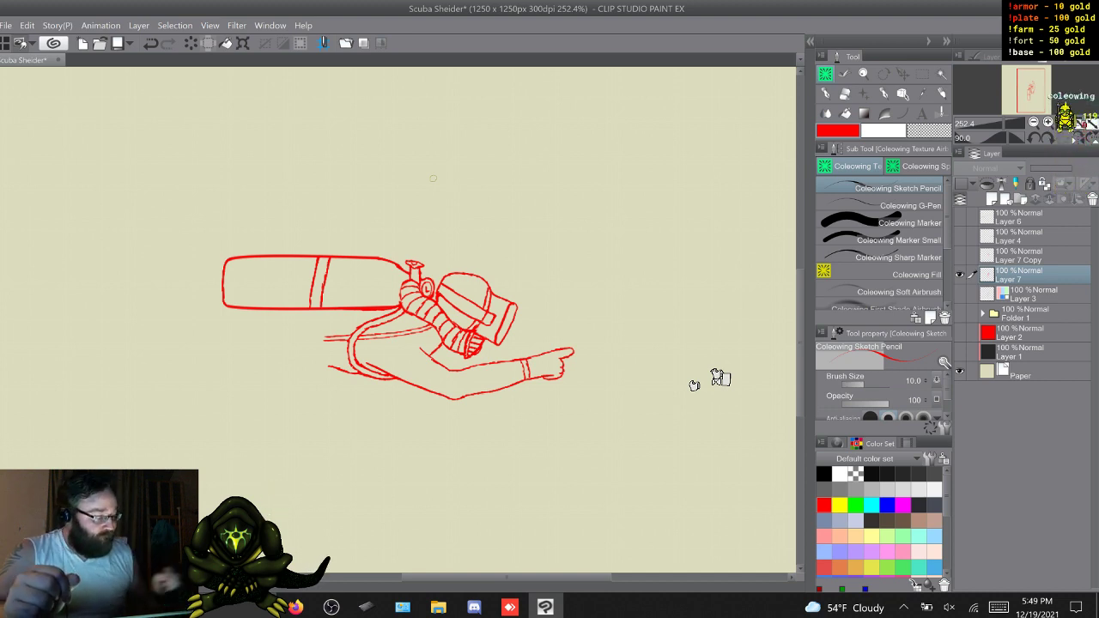
Hide Layer 7 and Layer 7 Copy, and show and select Layer 4 with the speargun drawing
{"action": "left_click", "coordinate": [960, 274]}
{"action": "left_click", "coordinate": [960, 256]}
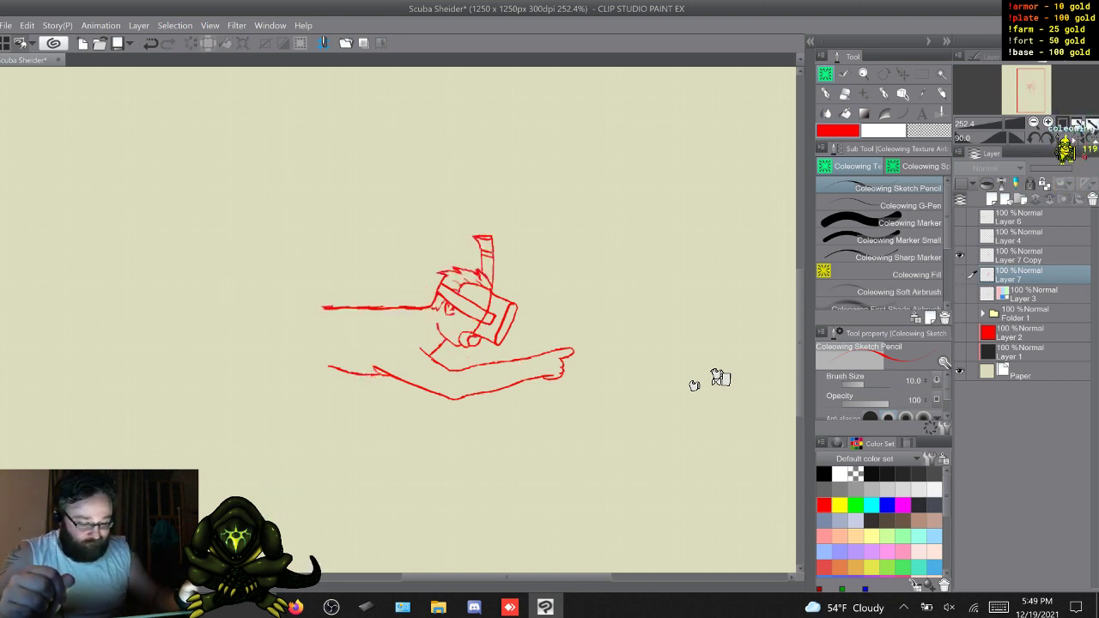
{"action": "left_click", "coordinate": [960, 256]}
{"action": "left_click", "coordinate": [959, 236]}
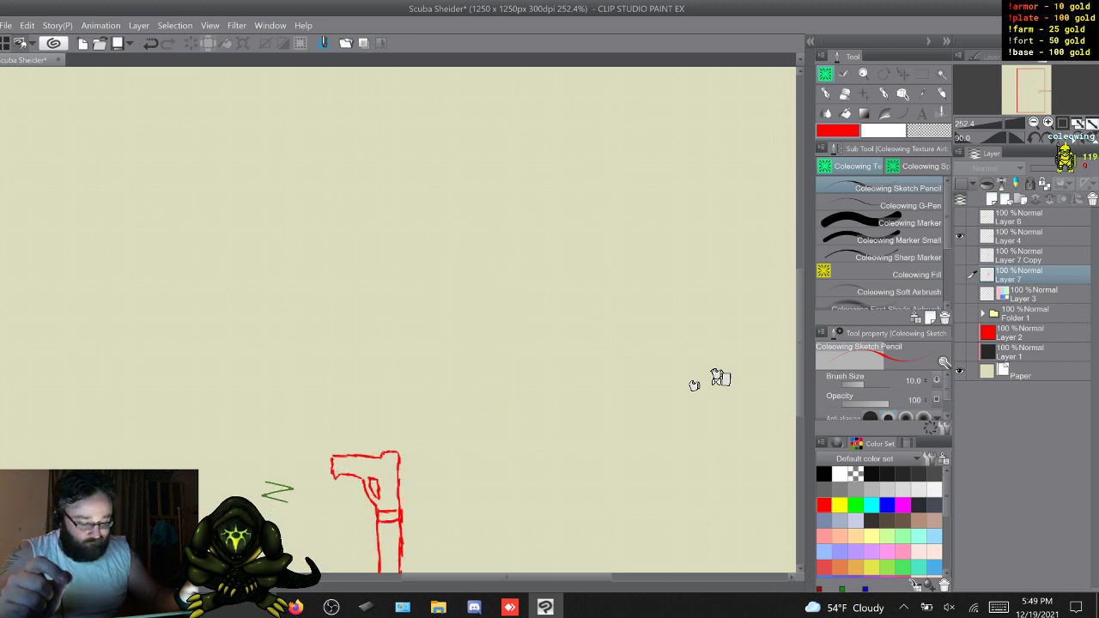
{"action": "left_click", "coordinate": [1035, 236]}
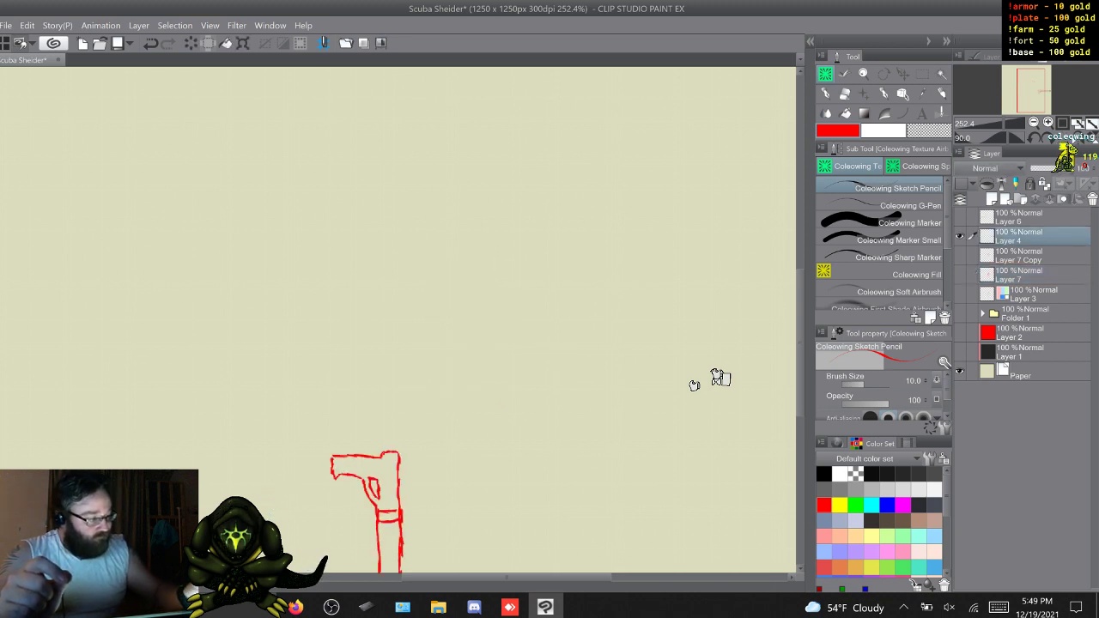
Rotate the canvas view back to 0 degrees with the speargun lying horizontal
{"action": "key", "text": "minus"}
{"action": "key", "text": "minus"}
{"action": "key", "text": "minus"}
{"action": "key", "text": "minus"}
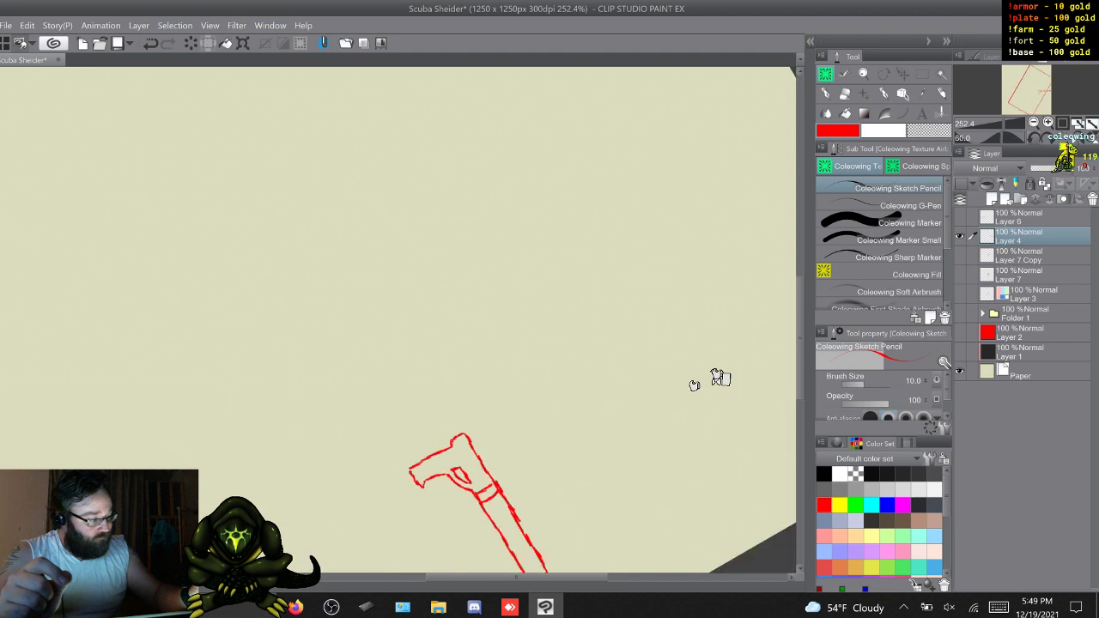
{"action": "key", "text": "asciicircum"}
{"action": "key", "text": "asciicircum"}
{"action": "key", "text": "asciicircum"}
{"action": "key", "text": "asciicircum"}
{"action": "key", "text": "asciicircum"}
{"action": "key", "text": "asciicircum"}
{"action": "key", "text": "asciicircum"}
{"action": "key", "text": "asciicircum"}
{"action": "key", "text": "asciicircum"}
{"action": "key", "text": "asciicircum"}
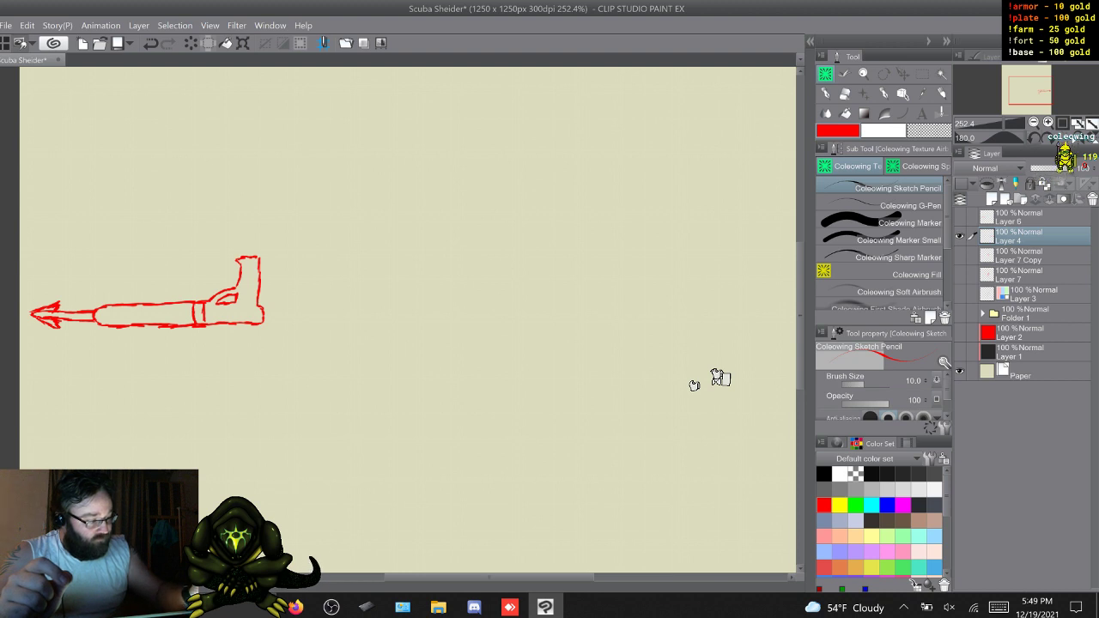
{"action": "key", "text": "minus"}
{"action": "key", "text": "minus"}
{"action": "key", "text": "minus"}
{"action": "key", "text": "minus"}
{"action": "key", "text": "minus"}
{"action": "key", "text": "minus"}
{"action": "key", "text": "minus"}
{"action": "key", "text": "minus"}
{"action": "key", "text": "minus"}
{"action": "key", "text": "minus"}
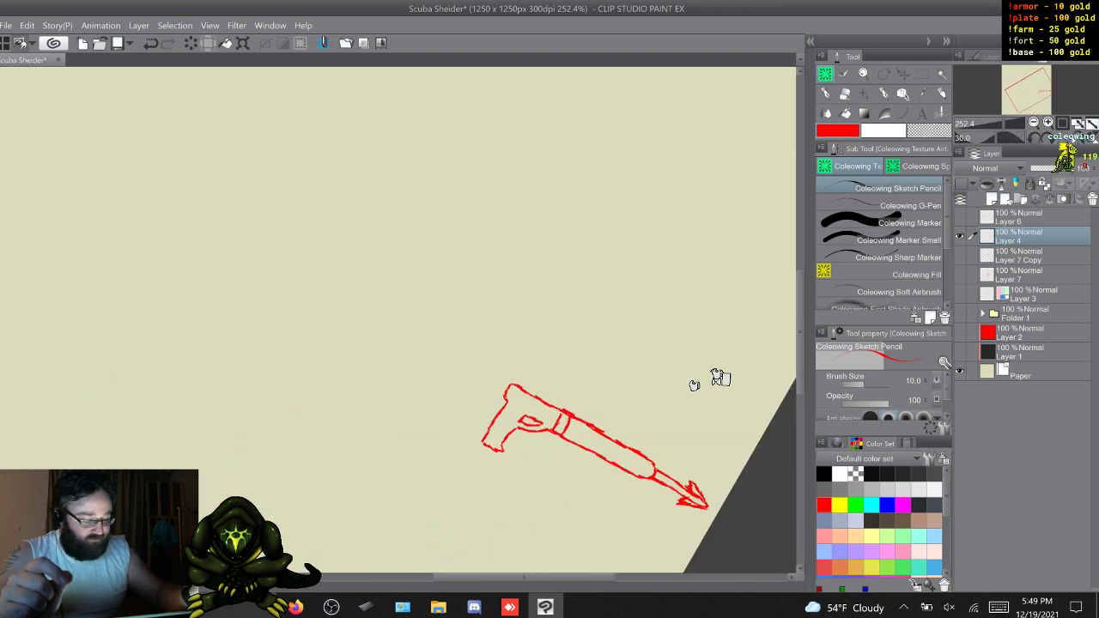
{"action": "key", "text": "minus"}
{"action": "key", "text": "minus"}
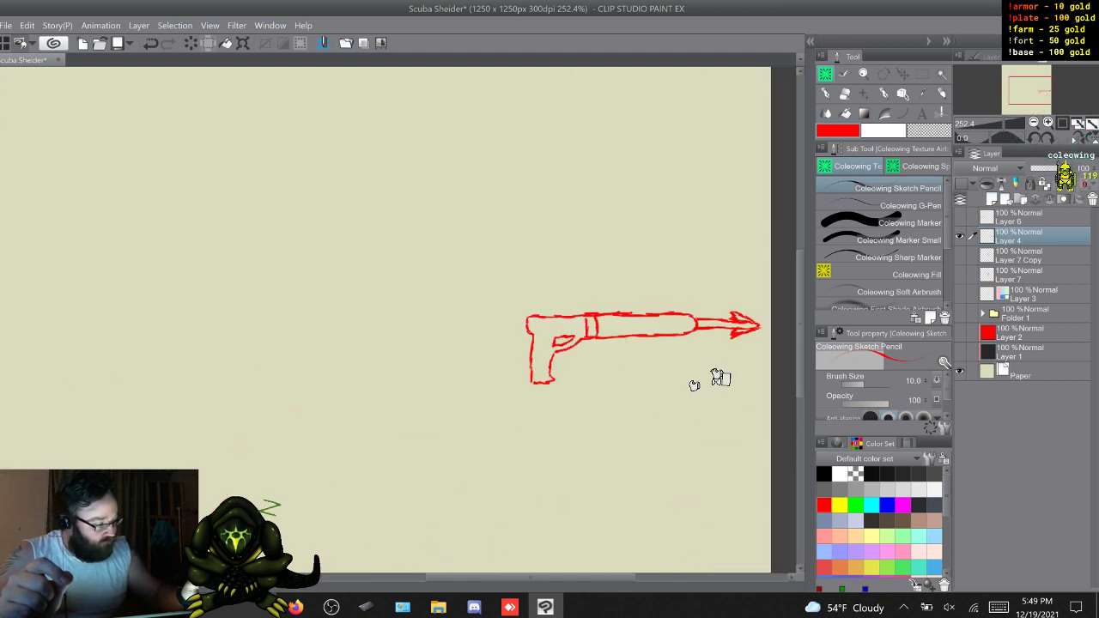
Show Layer 7 and Layer 7 Copy, rotate both together to horizontal, and place the diver's hand on the speargun grip
{"action": "left_click_drag", "start_coordinate": [959, 256], "coordinate": [960, 274]}
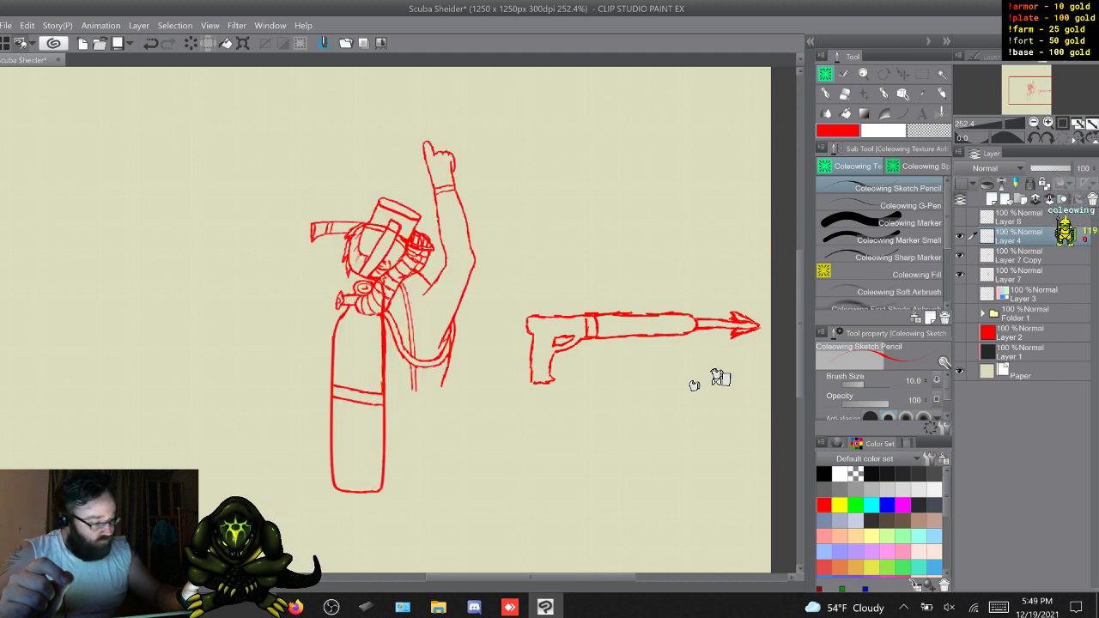
{"action": "left_click", "coordinate": [1021, 255]}
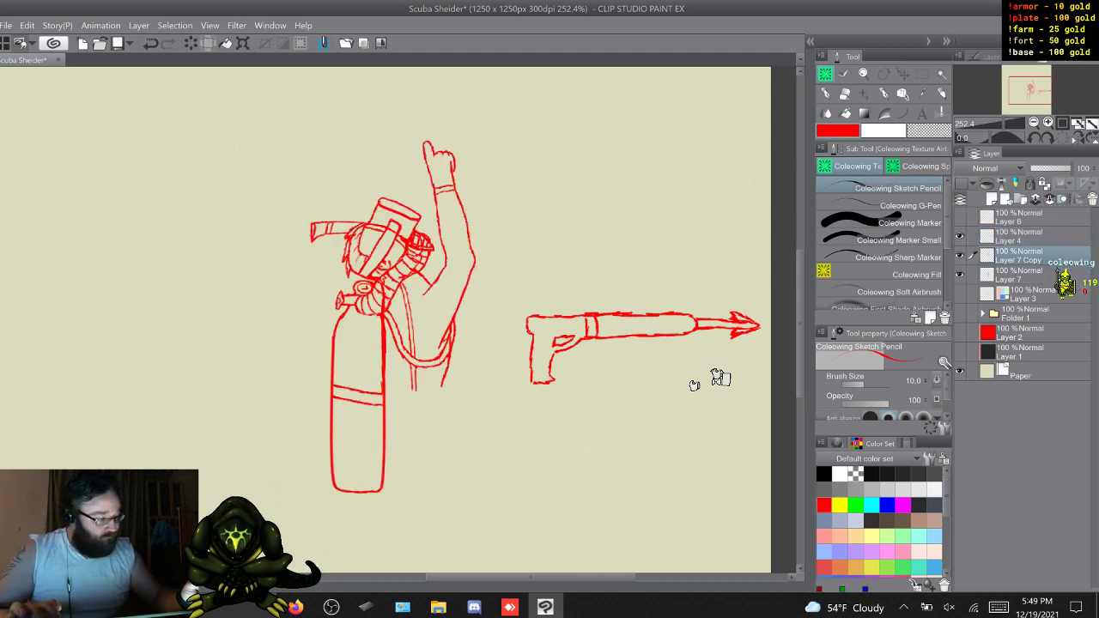
{"action": "left_click", "coordinate": [1021, 274], "text": "shift"}
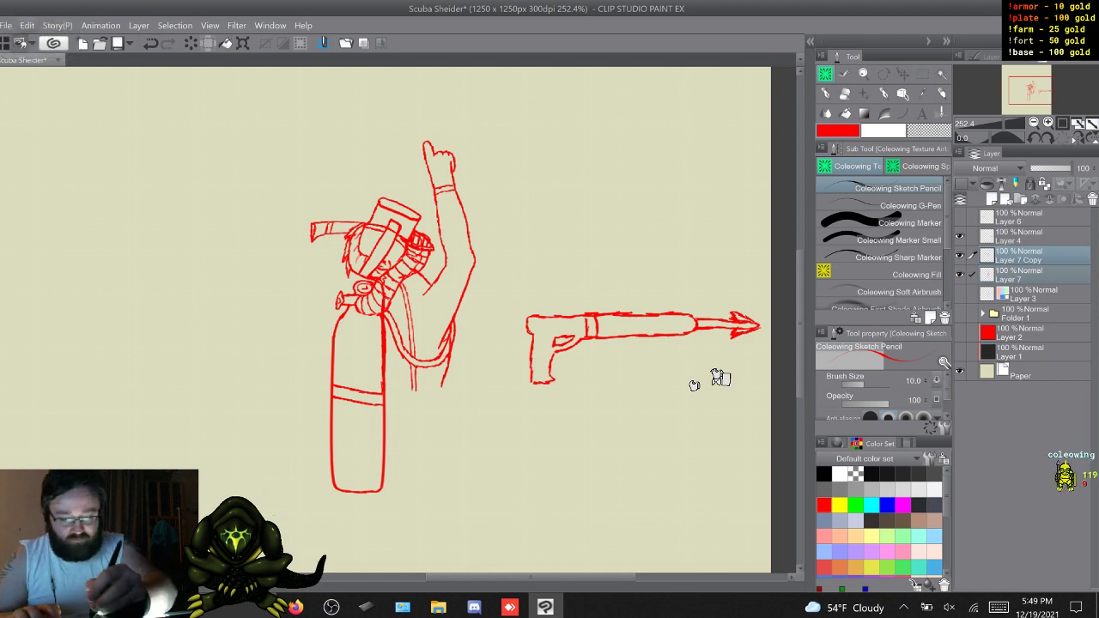
{"action": "left_click", "coordinate": [27, 25]}
{"action": "mouse_move", "coordinate": [61, 280]}
{"action": "left_click", "coordinate": [304, 281]}
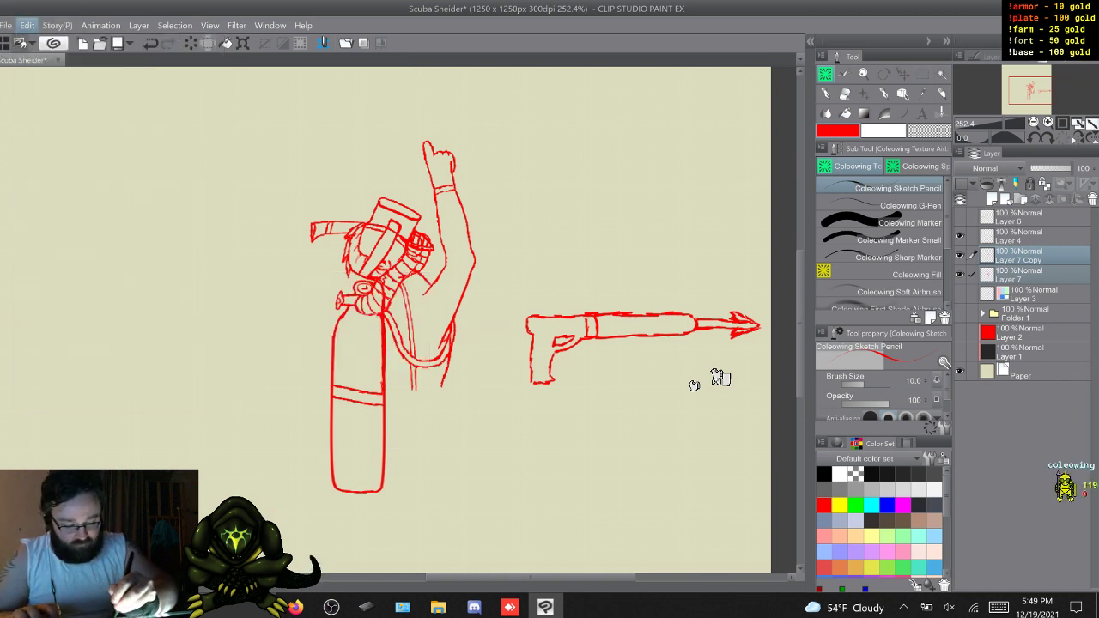
{"action": "left_click_drag", "start_coordinate": [498, 142], "coordinate": [568, 419]}
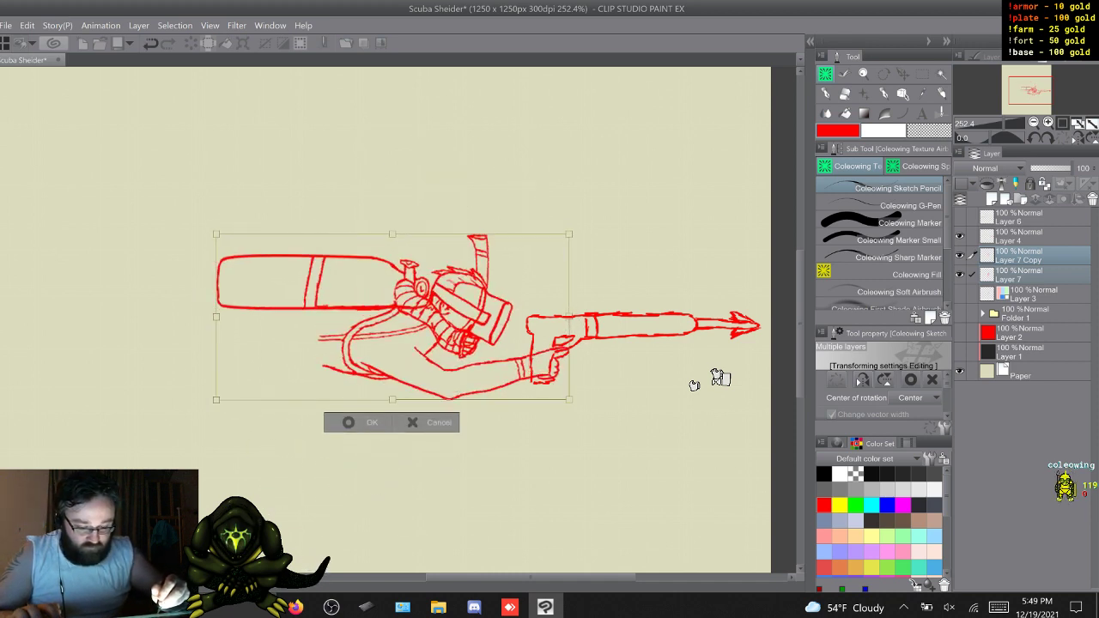
{"action": "key", "text": "Return"}
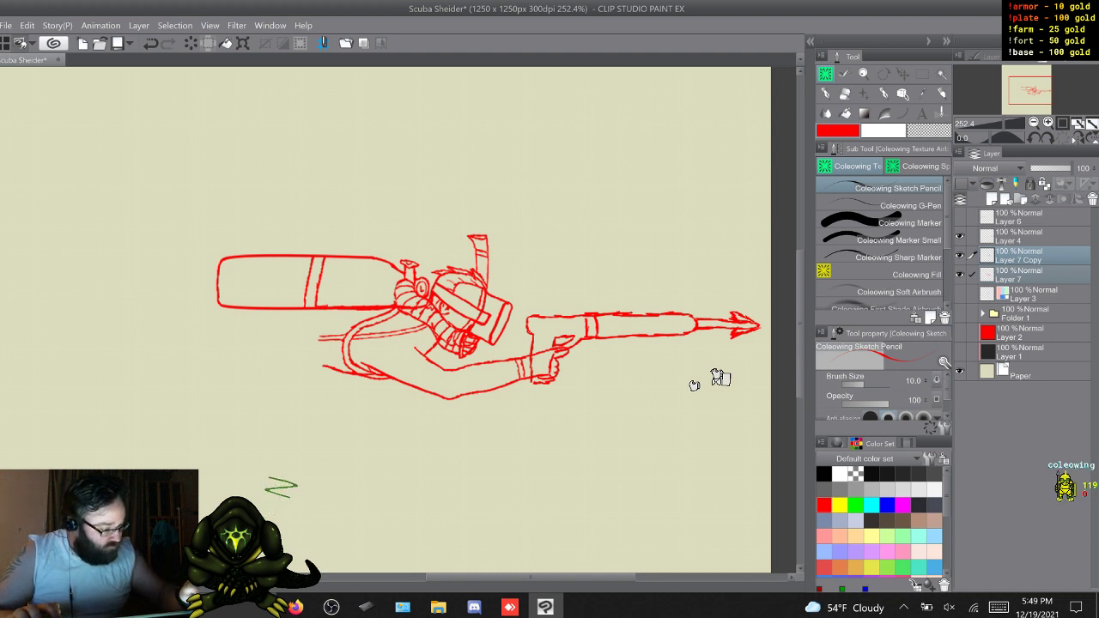
Hide Layer 7 and Layer 7 Copy, and add a new raster layer directly above Layer 4
{"action": "left_click_drag", "start_coordinate": [960, 255], "coordinate": [959, 274]}
{"action": "left_click", "coordinate": [1019, 236]}
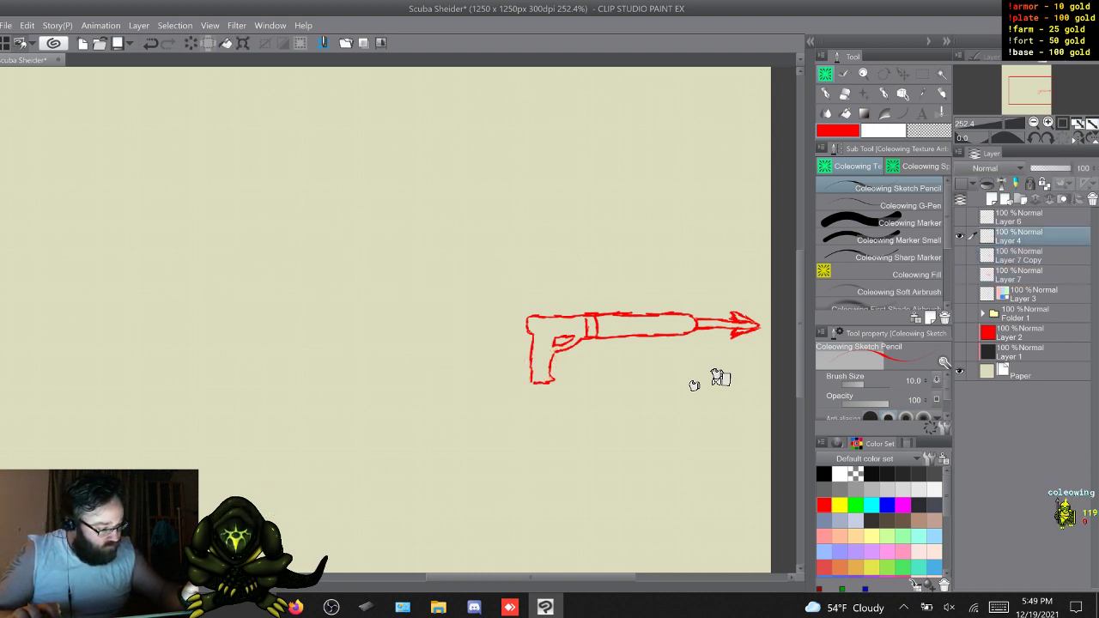
{"action": "left_click", "coordinate": [960, 217]}
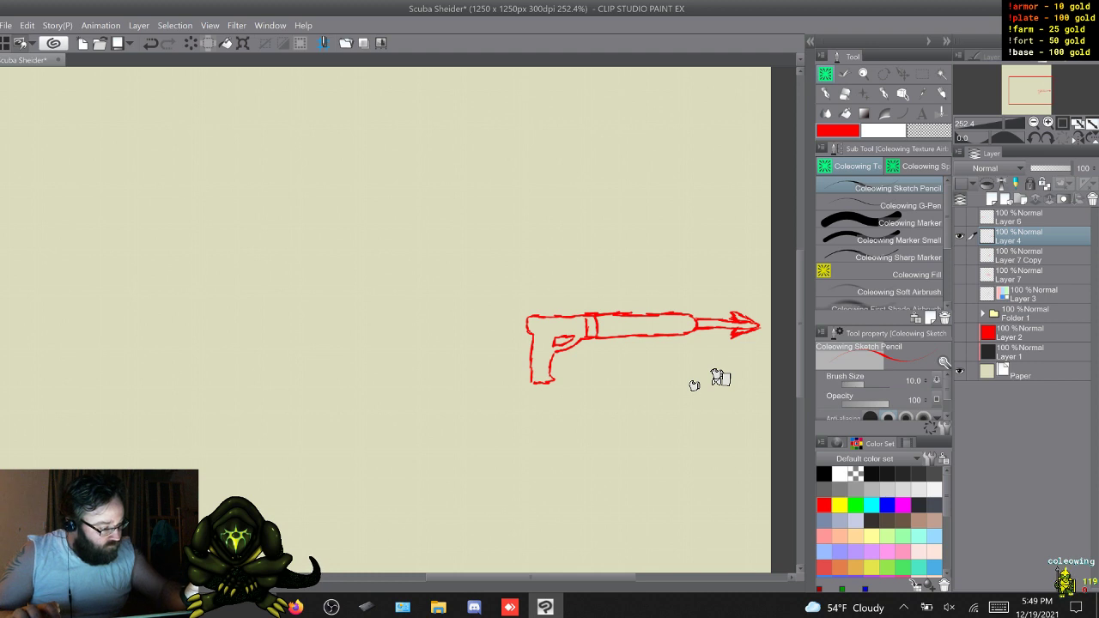
{"action": "key", "text": "ctrl+shift+n"}
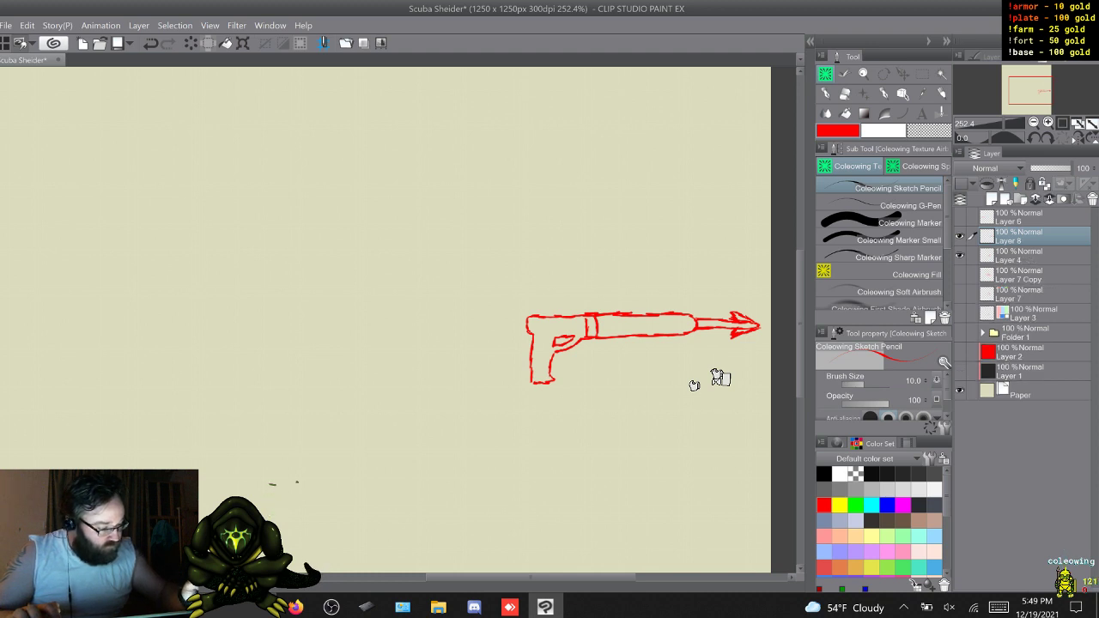
Show both diver layers and move the speargun on Layer 4 slightly down and forward to fit the diver's hand
{"action": "left_click_drag", "start_coordinate": [719, 377], "coordinate": [689, 377]}
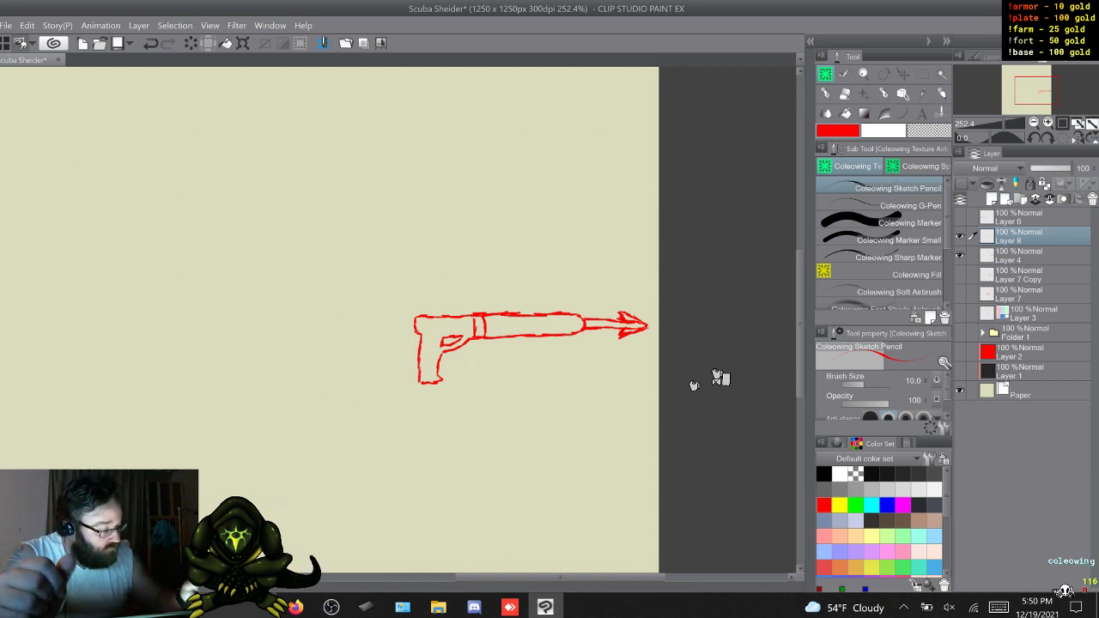
{"action": "left_click", "coordinate": [960, 293]}
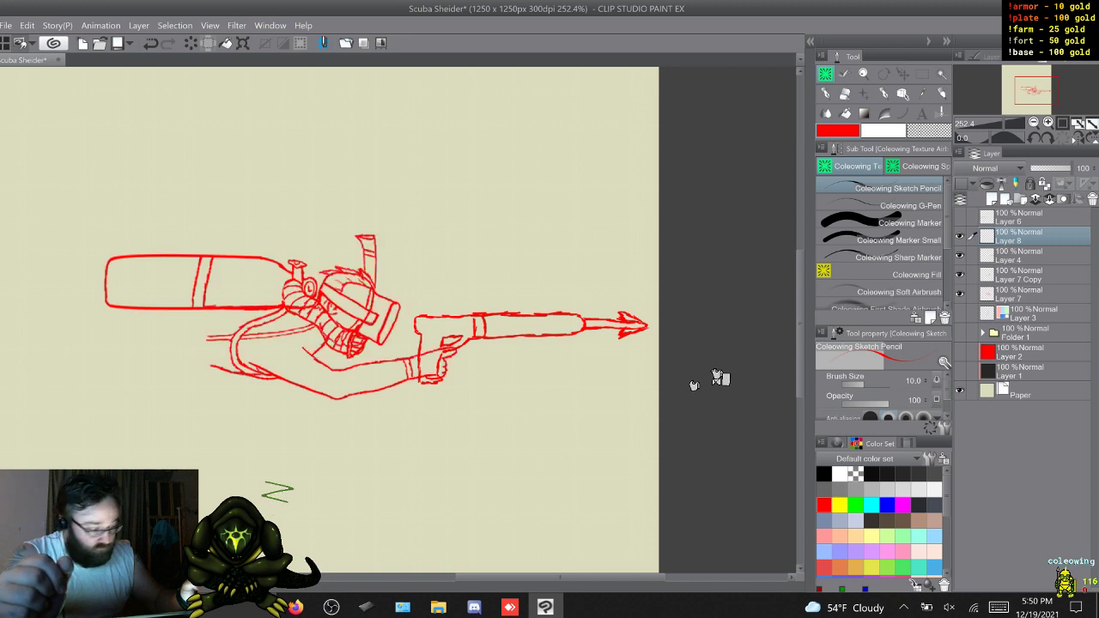
{"action": "key", "text": "alt+["}
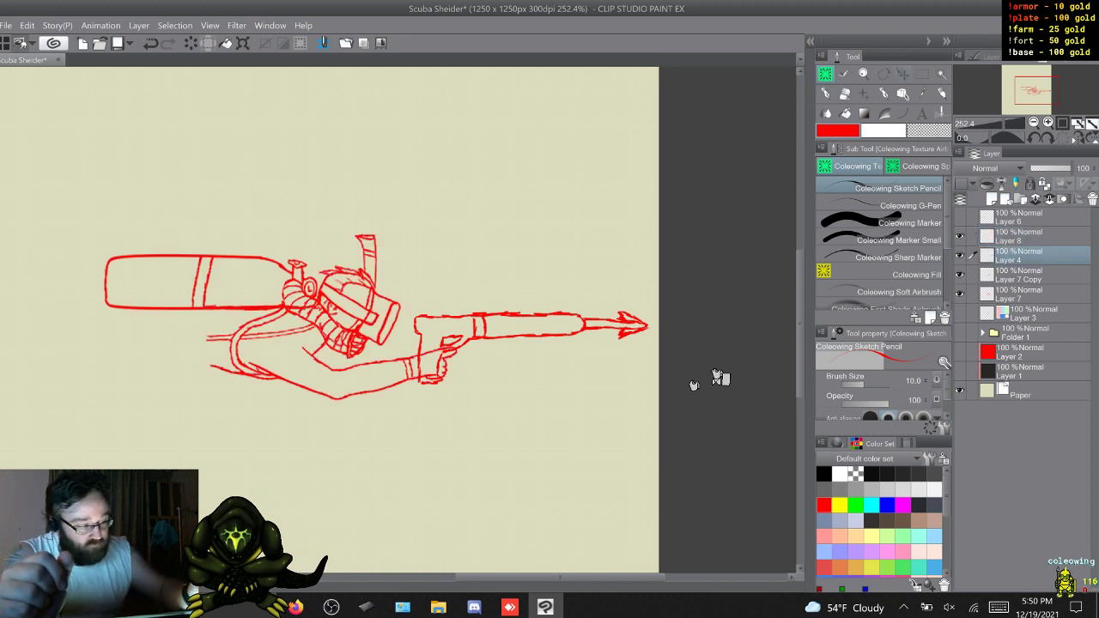
{"action": "key", "text": "k"}
{"action": "mouse_move", "coordinate": [533, 328]}
{"action": "left_mouse_down"}
{"action": "mouse_move", "coordinate": [547, 326]}
{"action": "mouse_move", "coordinate": [538, 338]}
{"action": "left_mouse_up"}
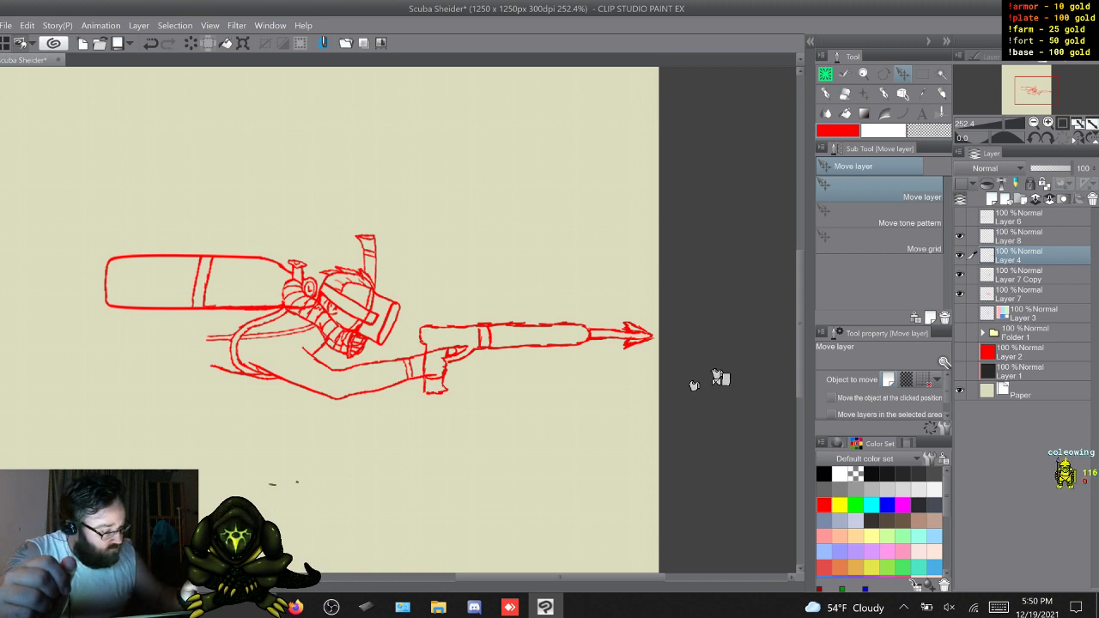
Hide both diver layers and draw the speargun's top edge on Layer 8 as a straight line with brush size 5
{"action": "left_click_drag", "start_coordinate": [960, 275], "coordinate": [960, 293]}
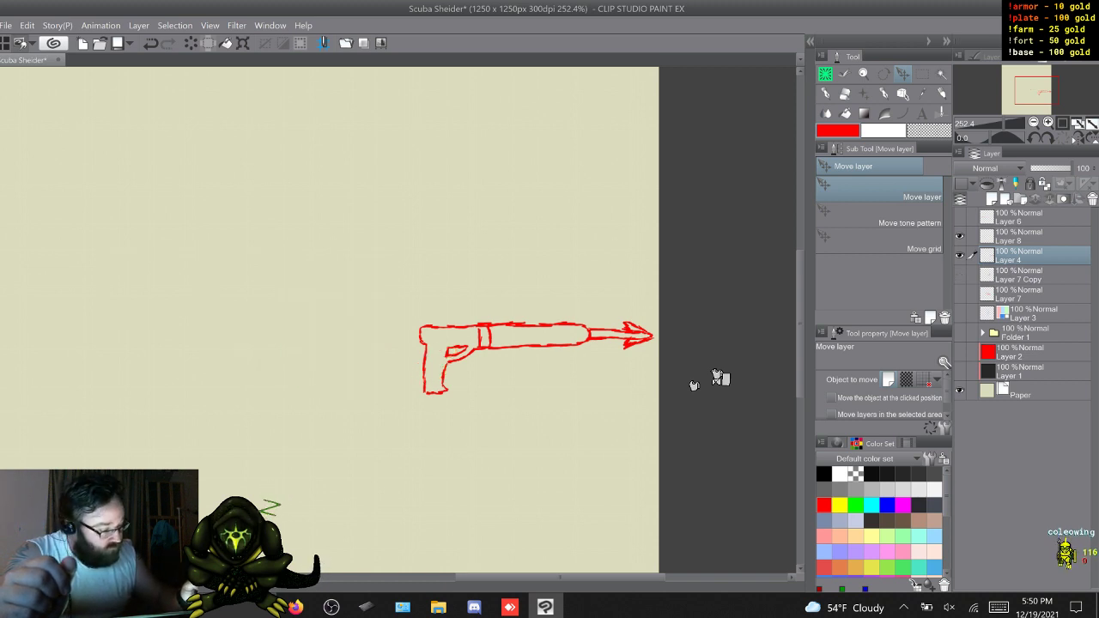
{"action": "left_click", "coordinate": [1029, 236]}
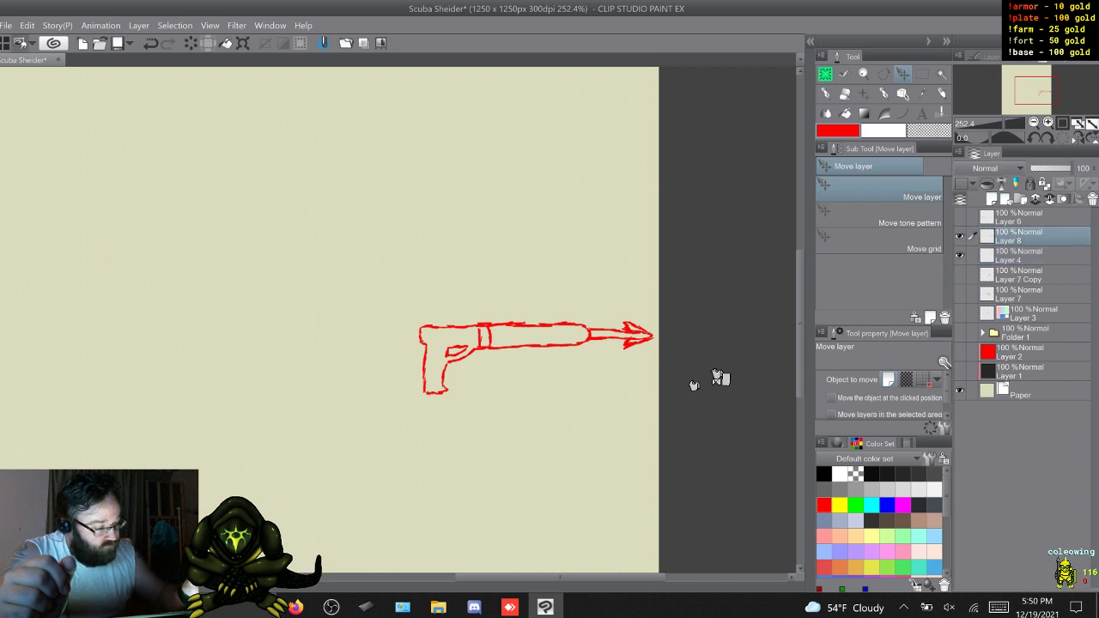
{"action": "key", "text": "p"}
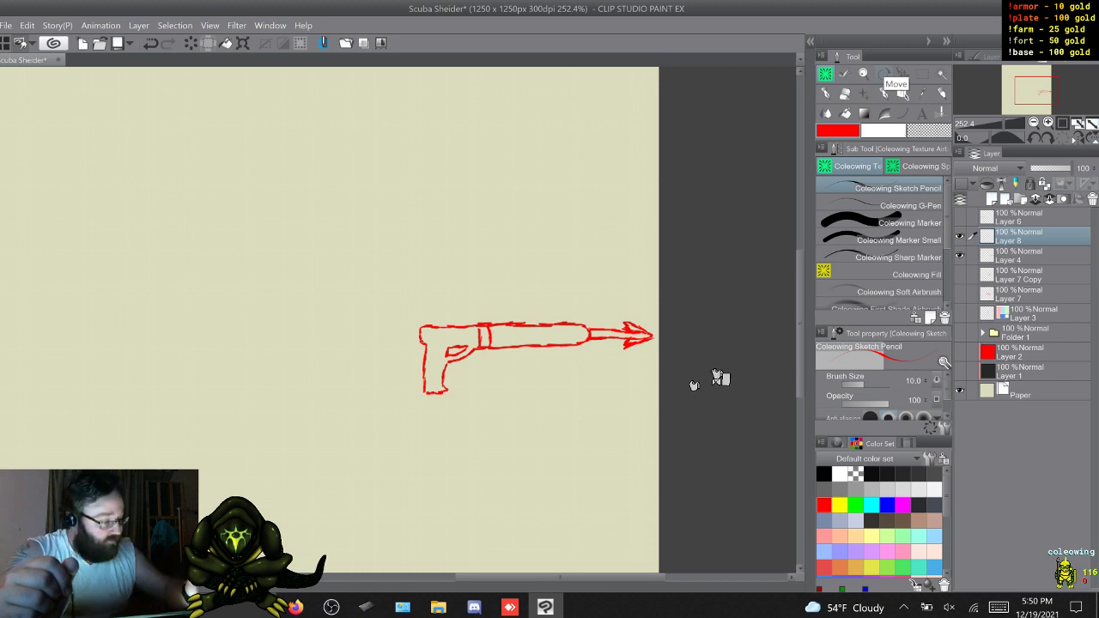
{"action": "key", "text": "u"}
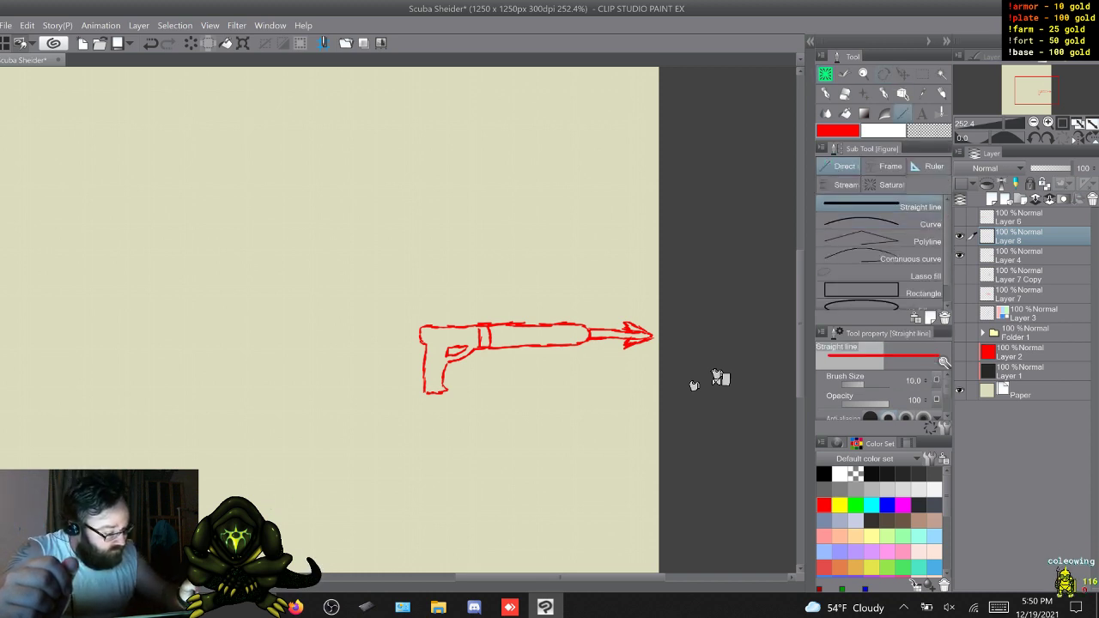
{"action": "key", "text": "comma"}
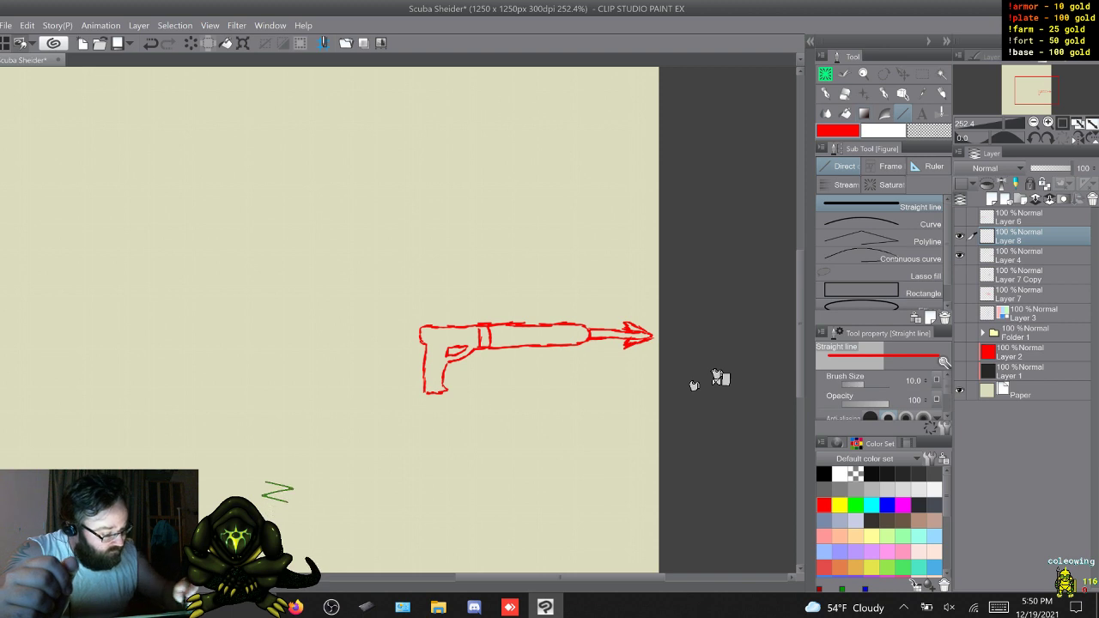
{"action": "key", "text": "bracketleft"}
{"action": "key", "text": "bracketleft"}
{"action": "key", "text": "bracketleft"}
{"action": "key", "text": "bracketleft"}
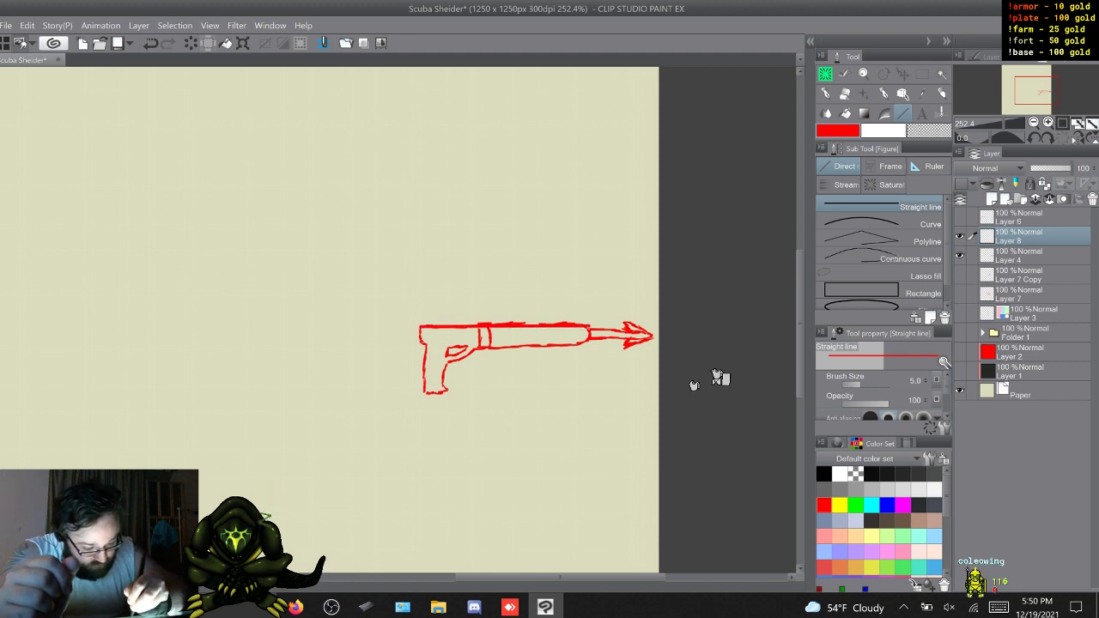
Display the speargun sketch on Layer 4 in the blue layer color and make Layer 8 active again
{"action": "key", "text": "alt+bracketleft"}
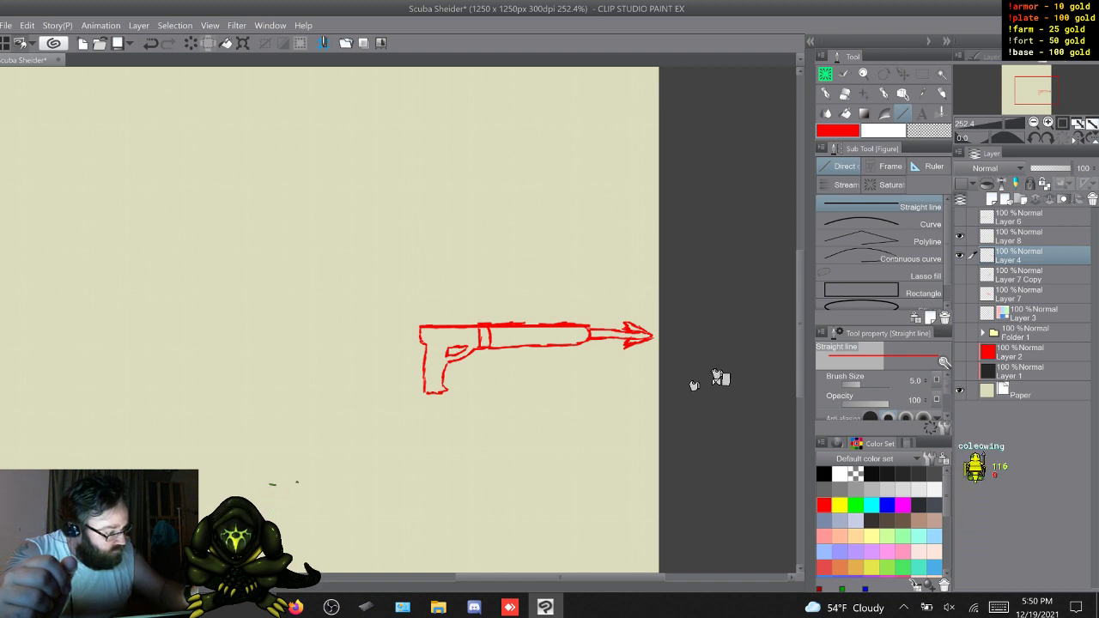
{"action": "left_click", "coordinate": [984, 57]}
{"action": "left_click", "coordinate": [1070, 83]}
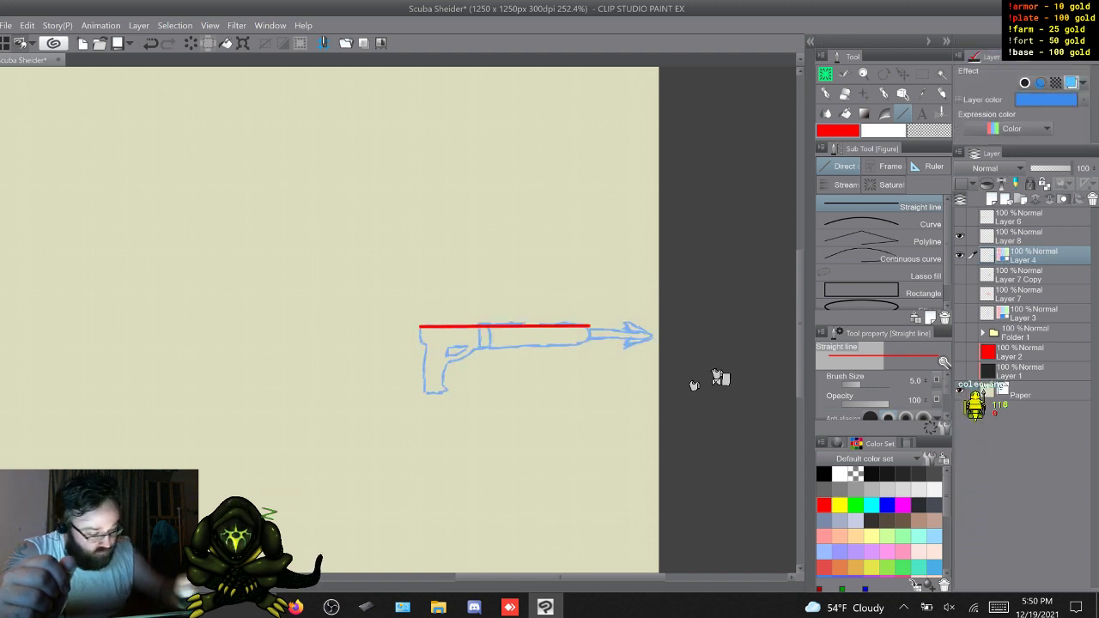
{"action": "key", "text": "alt+bracketright"}
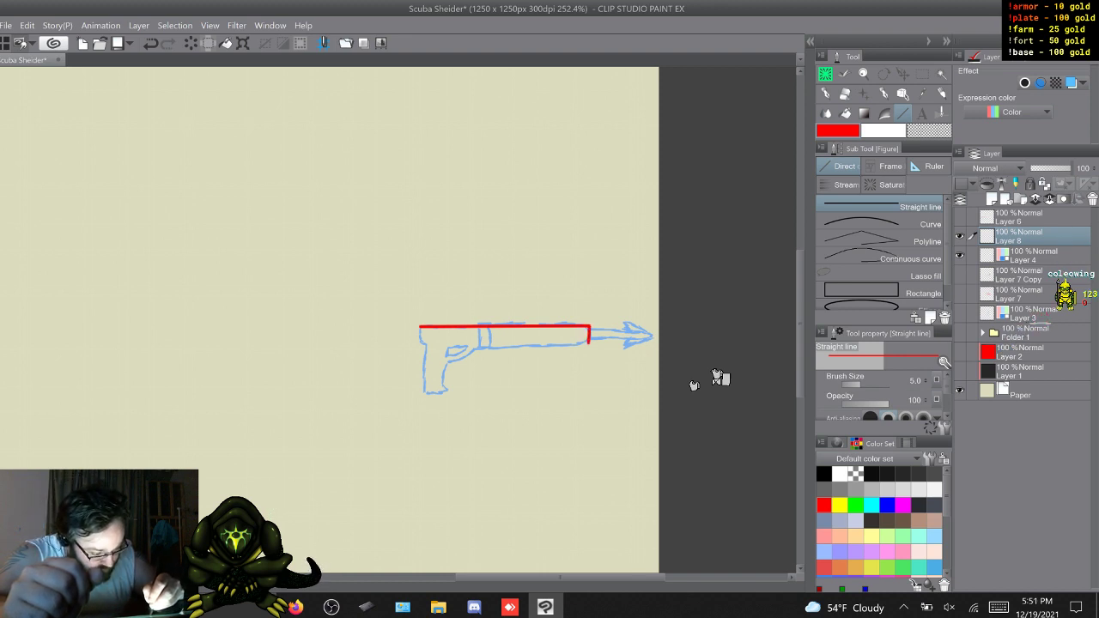
Close the barrel's front end and draw its lower edge back toward the trigger with straight red lines on Layer 8
{"action": "mouse_move", "coordinate": [588, 343]}
{"action": "left_mouse_down"}
{"action": "mouse_move", "coordinate": [462, 343]}
{"action": "mouse_move", "coordinate": [475, 348]}
{"action": "left_mouse_up"}
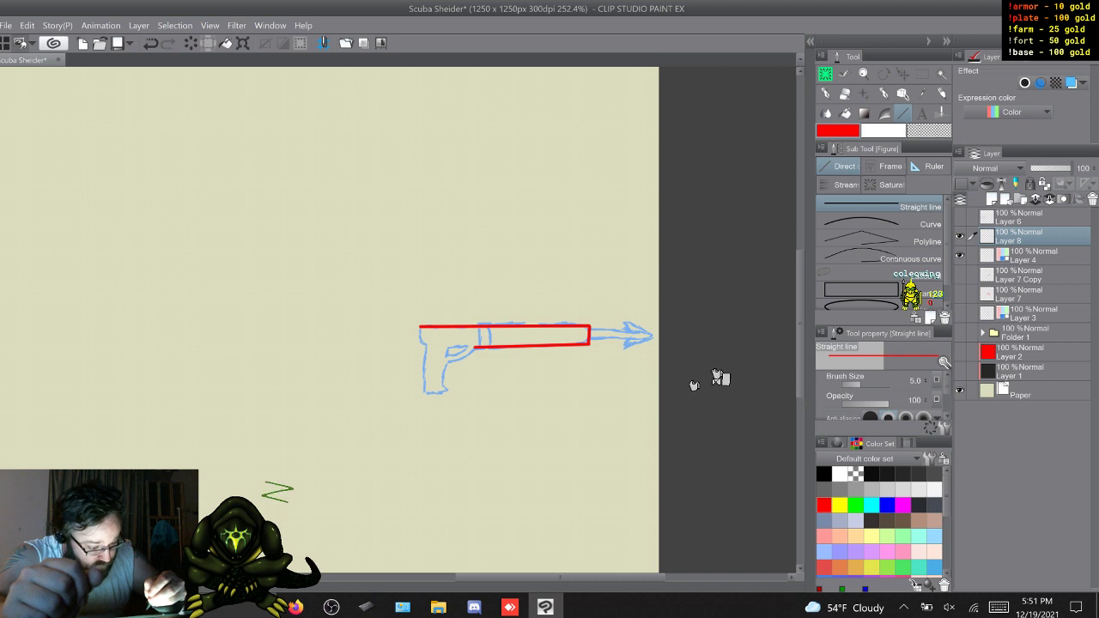
{"action": "key", "text": "ctrl+z"}
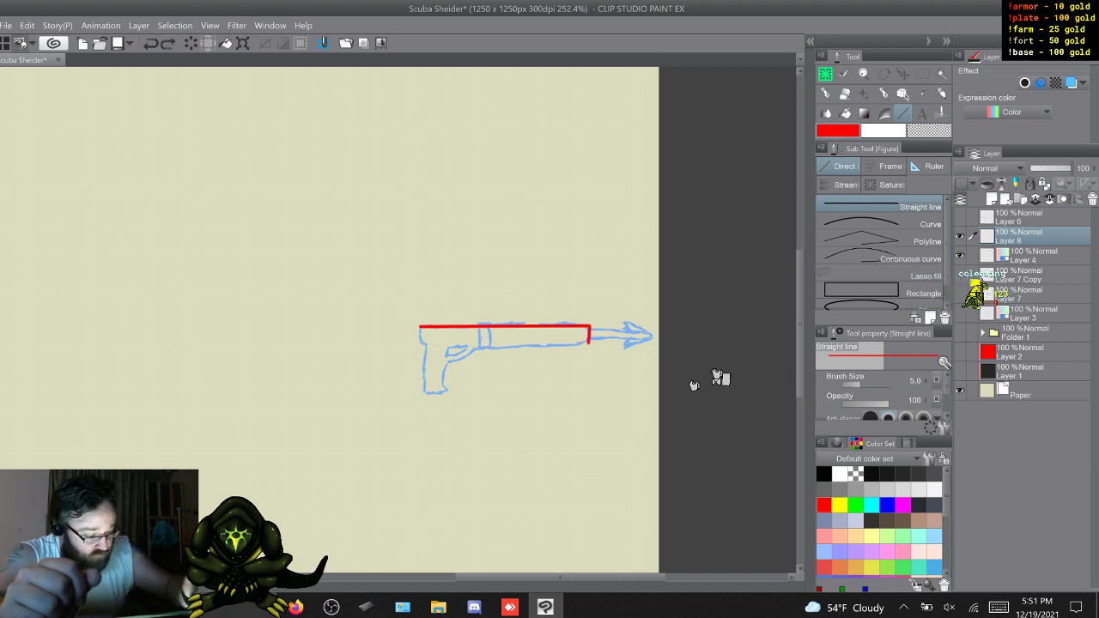
{"action": "left_click_drag", "start_coordinate": [588, 344], "coordinate": [474, 348]}
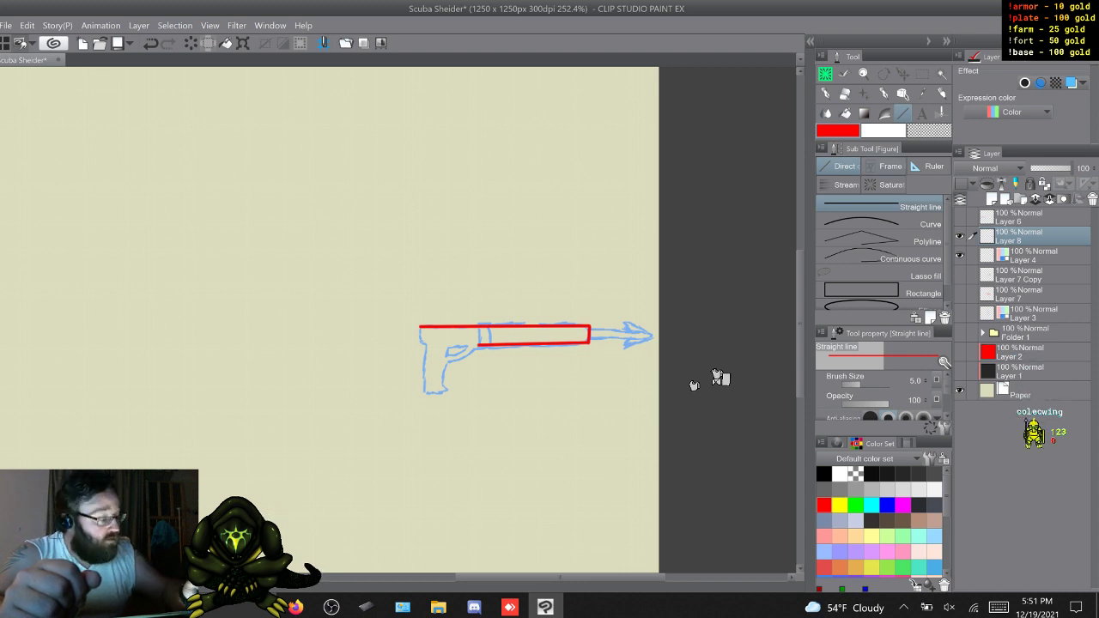
Replace the rear of the top line with a small banded cylinder above the grip, and sketch a short stock behind it
{"action": "key", "text": "p"}
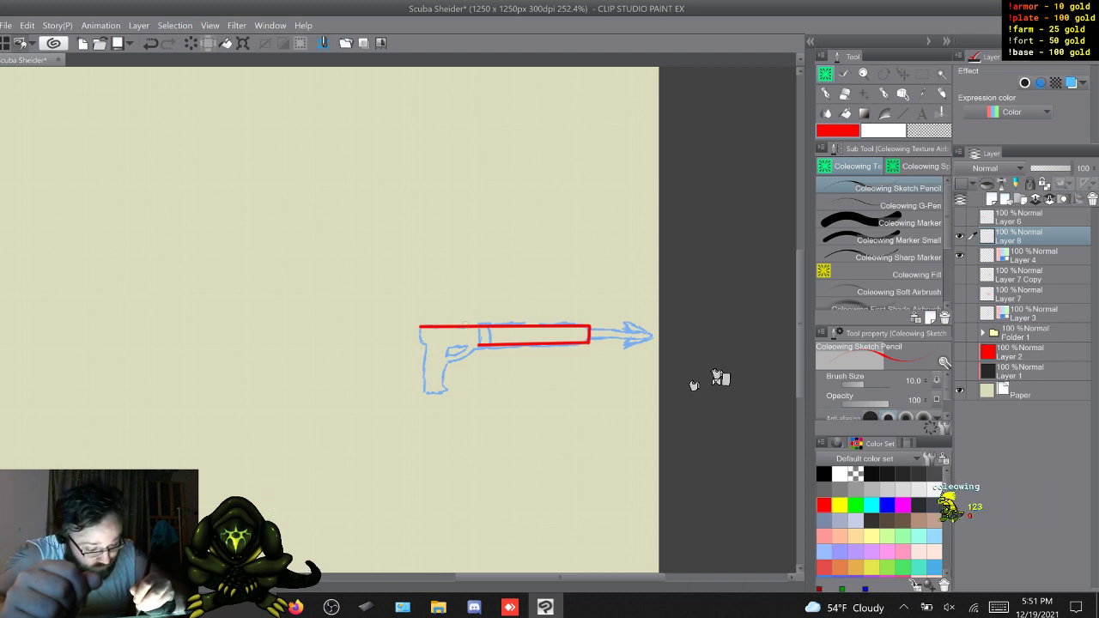
{"action": "left_click_drag", "start_coordinate": [466, 322], "coordinate": [418, 324]}
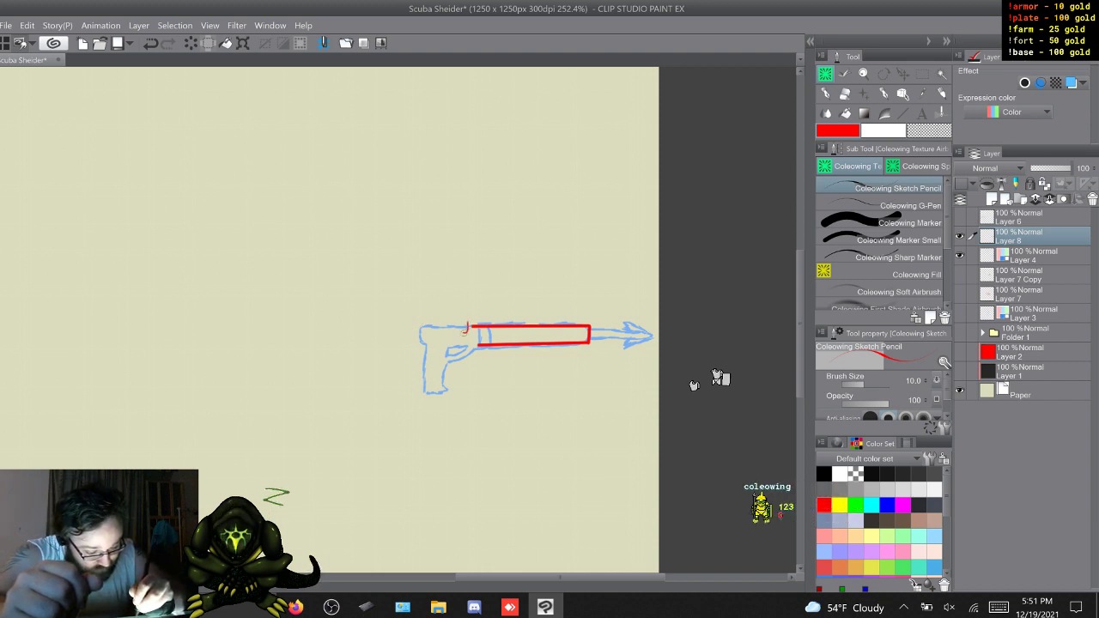
{"action": "left_click_drag", "start_coordinate": [466, 331], "coordinate": [427, 331]}
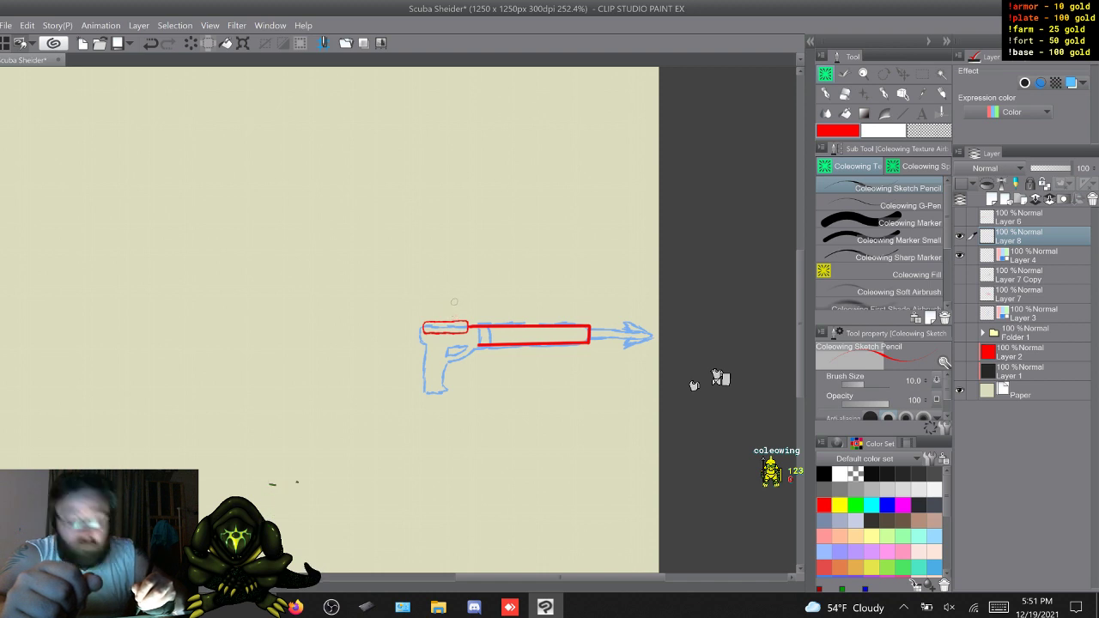
{"action": "left_click_drag", "start_coordinate": [452, 322], "coordinate": [453, 333]}
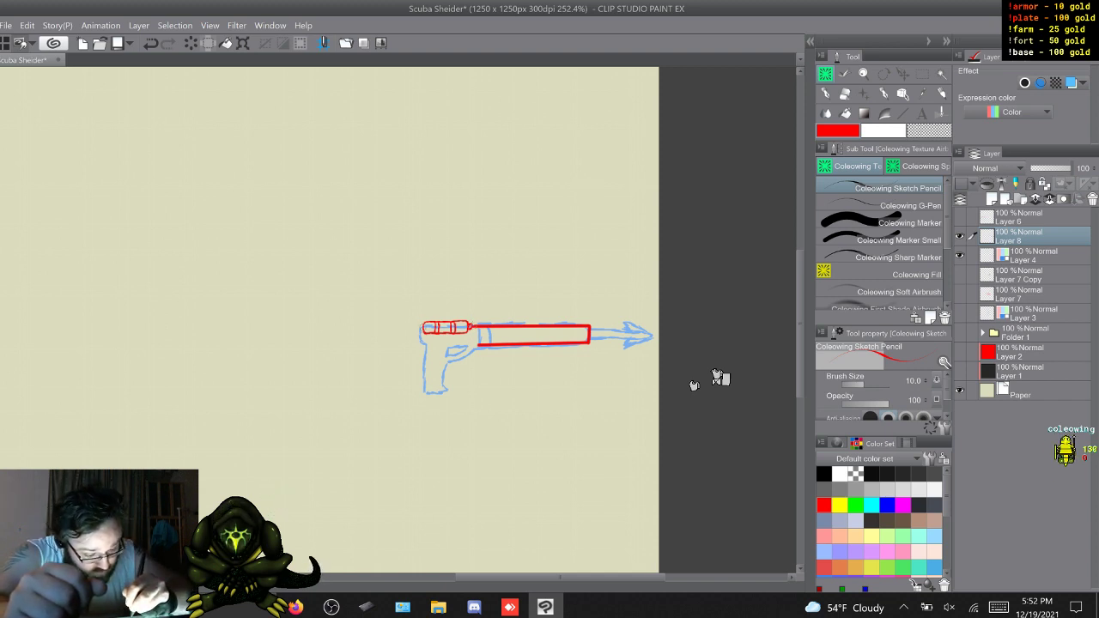
{"action": "left_click_drag", "start_coordinate": [410, 327], "coordinate": [421, 327]}
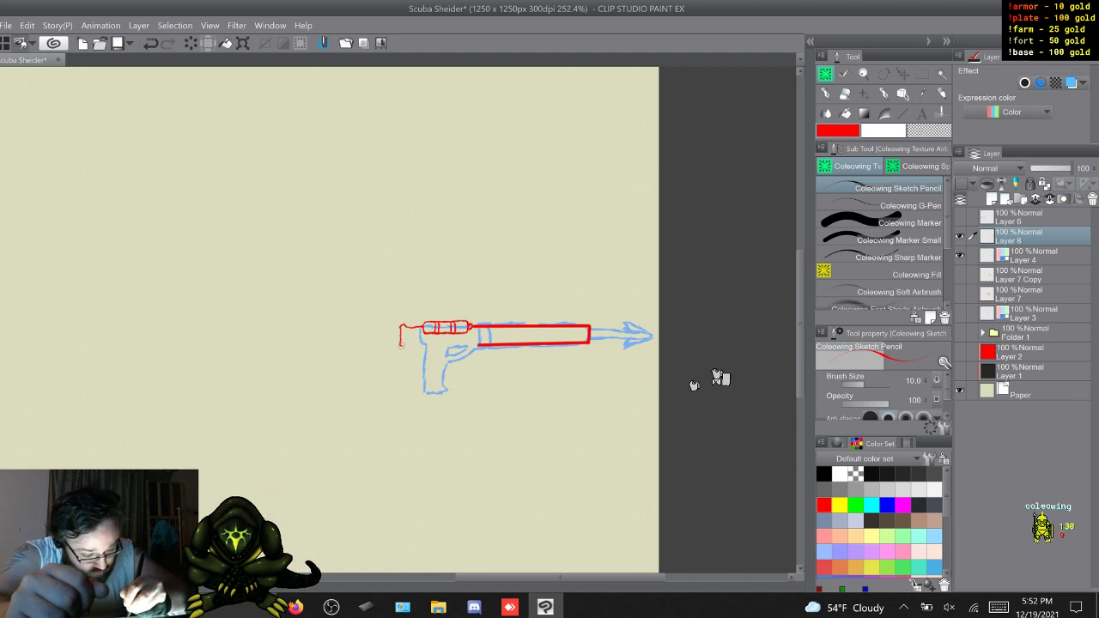
{"action": "left_click_drag", "start_coordinate": [400, 345], "coordinate": [408, 345]}
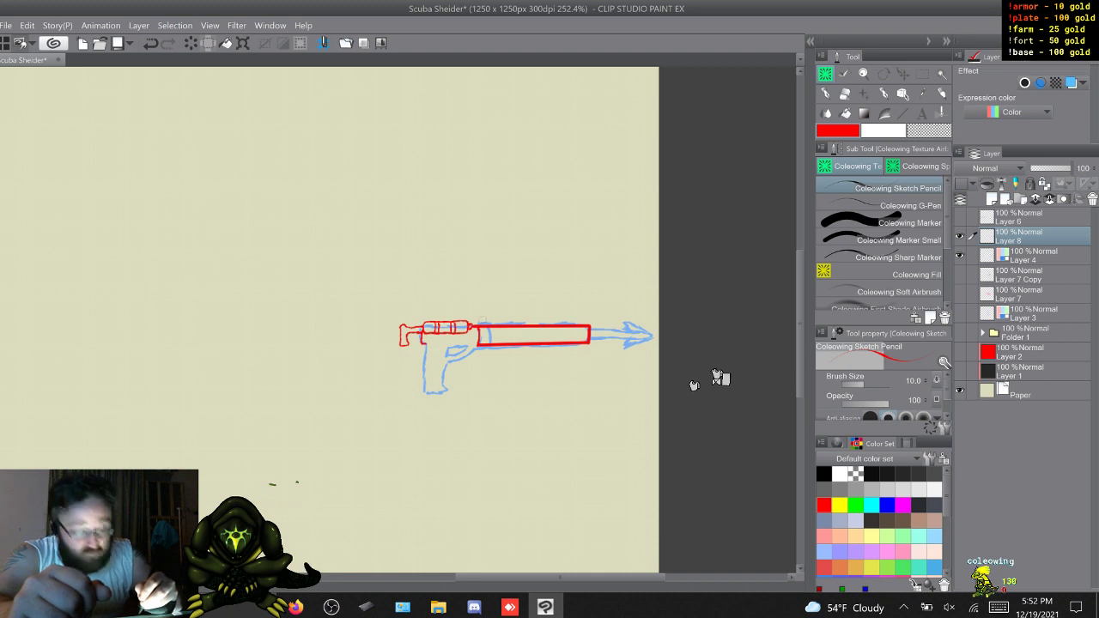
Draw the speargun's trigger guard with its opening and trace the pistol grip in red on Layer 8
{"action": "left_click_drag", "start_coordinate": [478, 342], "coordinate": [469, 355]}
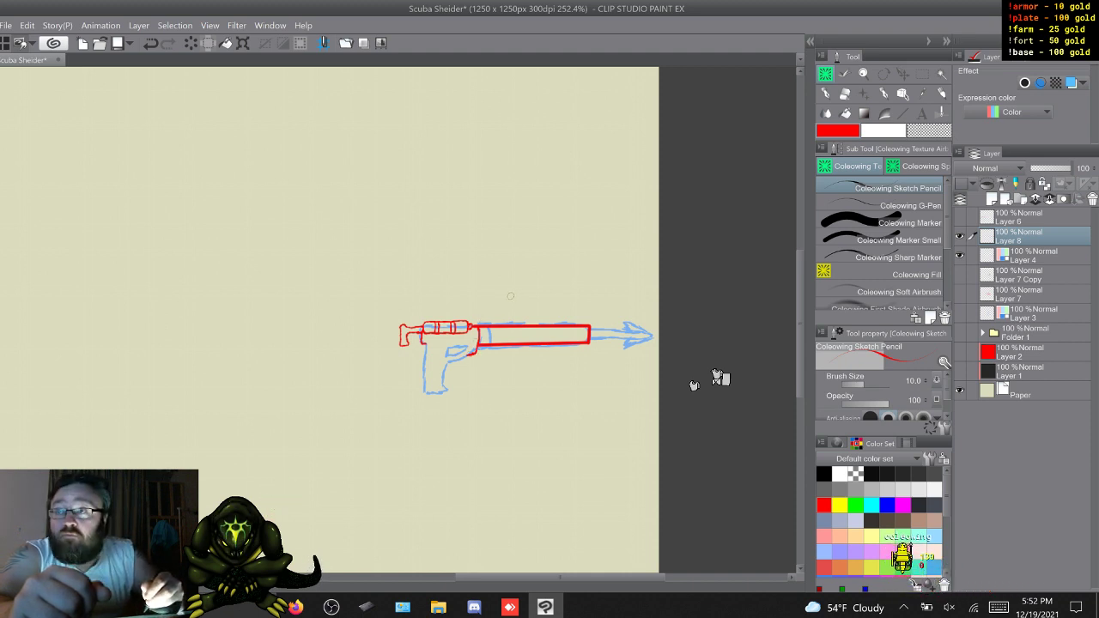
{"action": "left_click_drag", "start_coordinate": [470, 355], "coordinate": [458, 361]}
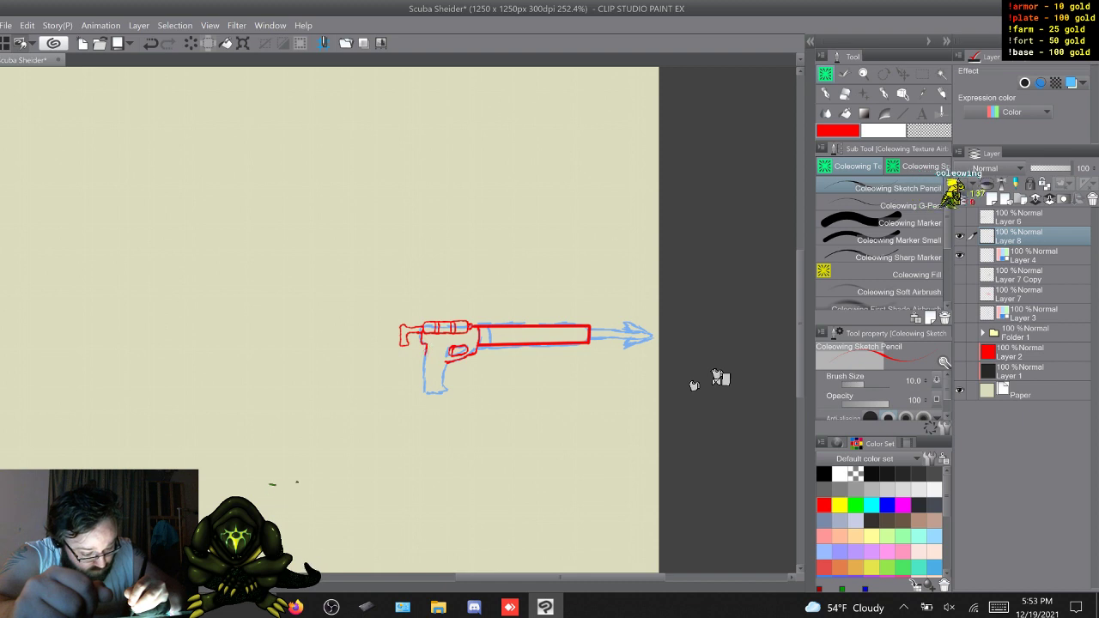
{"action": "left_click_drag", "start_coordinate": [427, 351], "coordinate": [420, 373]}
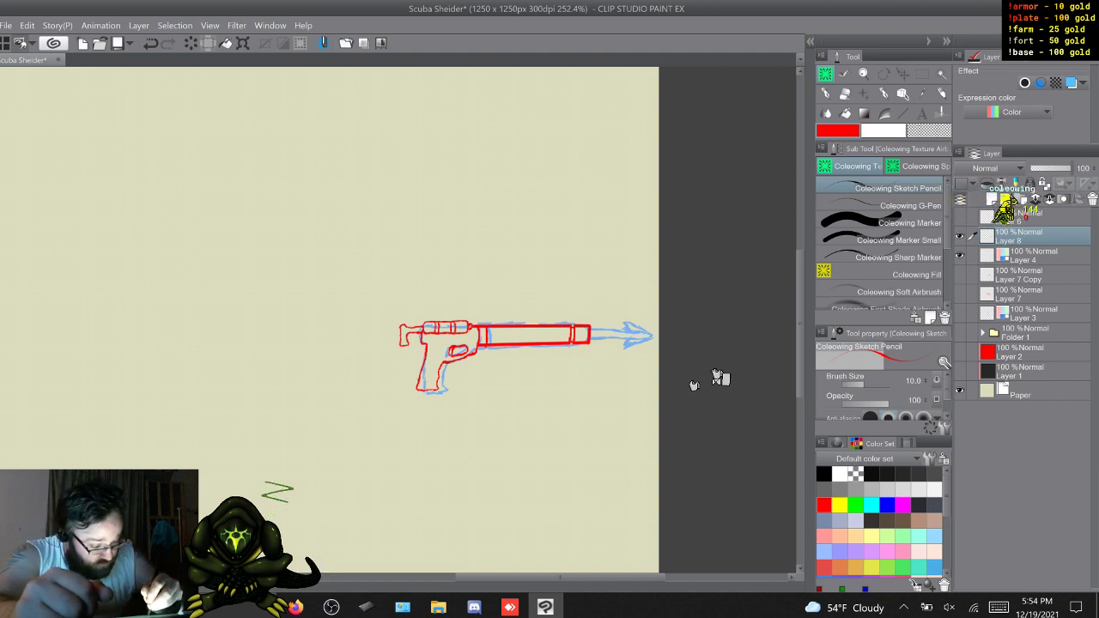
Draw the curved band beneath the barrel and the spear at the front on Layer 8, and hide the Layer 4 sketch
{"action": "left_click_drag", "start_coordinate": [570, 341], "coordinate": [569, 349]}
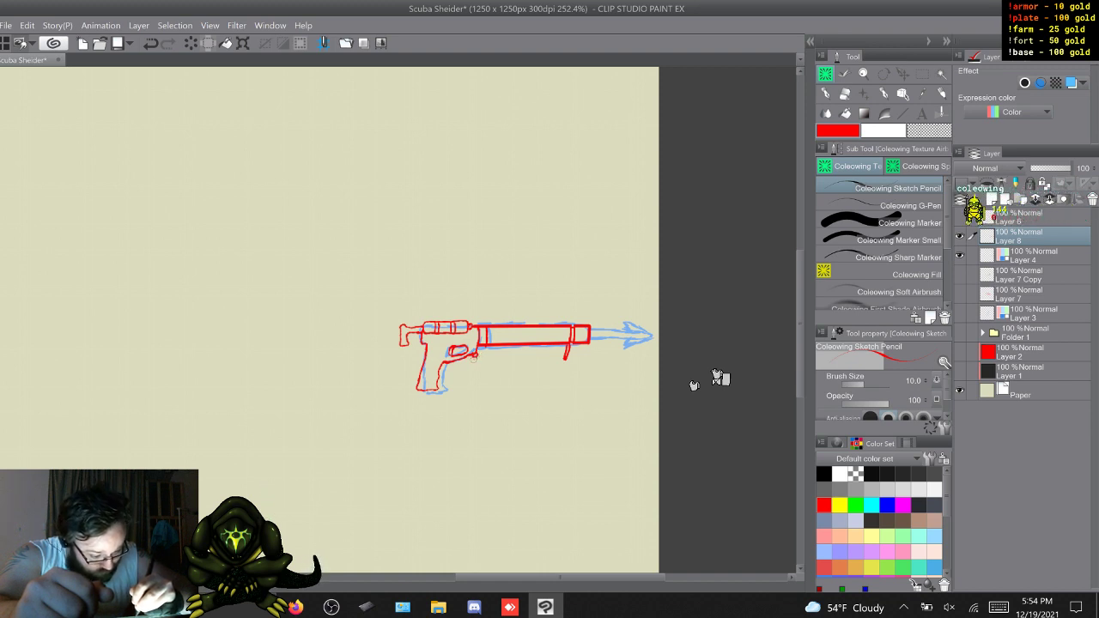
{"action": "left_click_drag", "start_coordinate": [472, 357], "coordinate": [558, 362]}
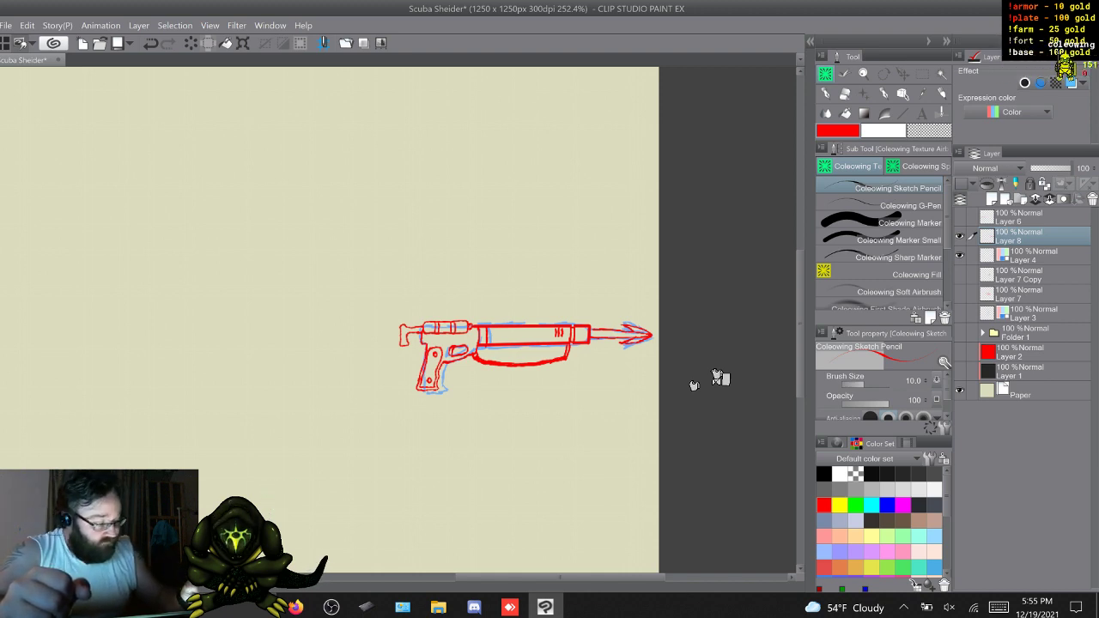
{"action": "left_click", "coordinate": [958, 255]}
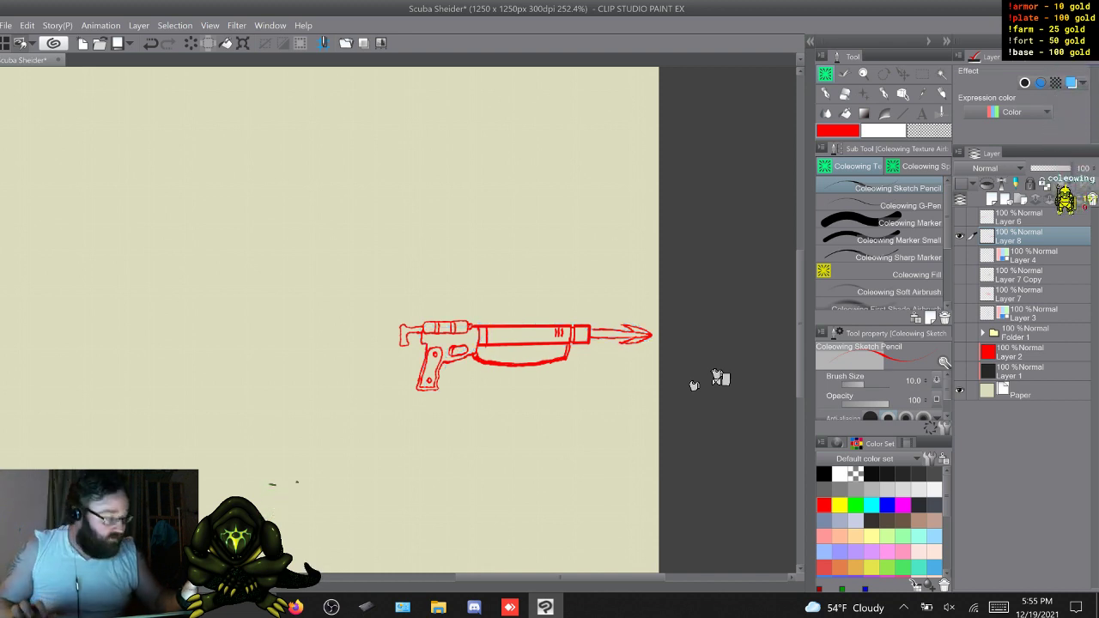
Duplicate Layer 8, erase the short stock from the copy, and show the original in the blue layer color as a guide
{"action": "key", "text": "F9"}
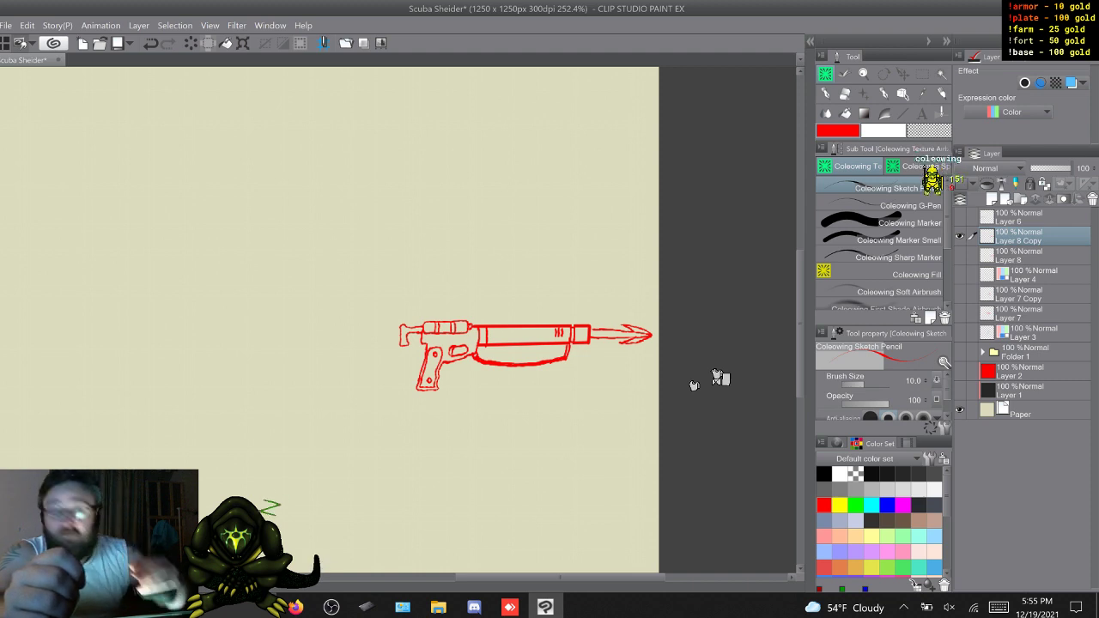
{"action": "left_click_drag", "start_coordinate": [421, 326], "coordinate": [408, 326]}
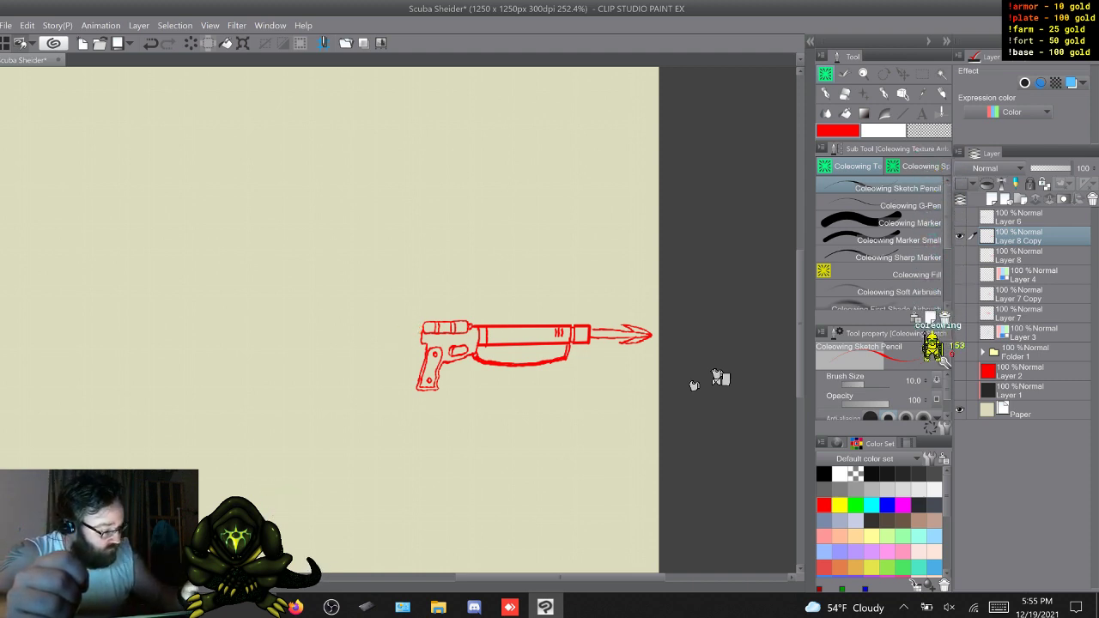
{"action": "left_click", "coordinate": [1026, 255]}
{"action": "left_click", "coordinate": [1071, 83]}
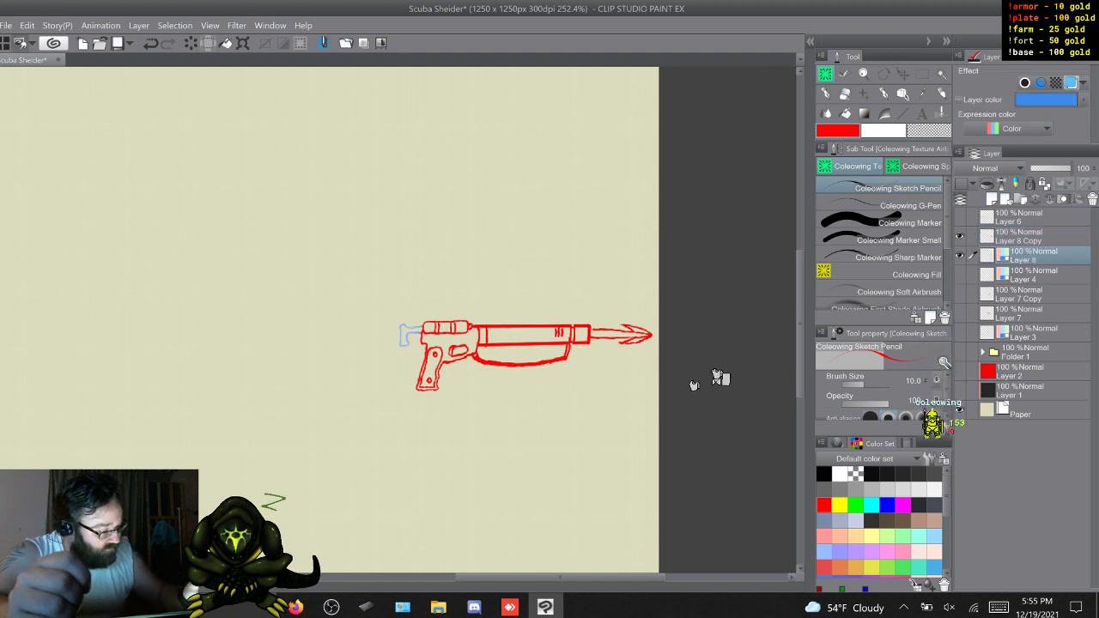
{"action": "left_click", "coordinate": [1025, 237]}
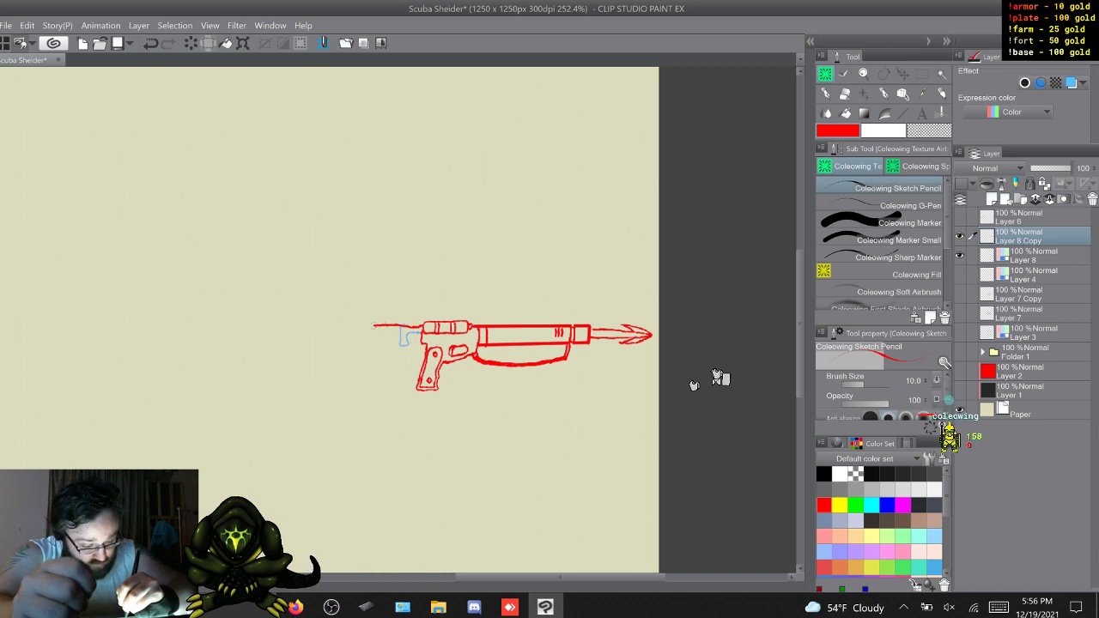
On Layer 8 Copy, draw a longer angled shoulder stock and replace the banded cylinder with a straight top edge carrying a small sight
{"action": "left_click_drag", "start_coordinate": [370, 327], "coordinate": [364, 369]}
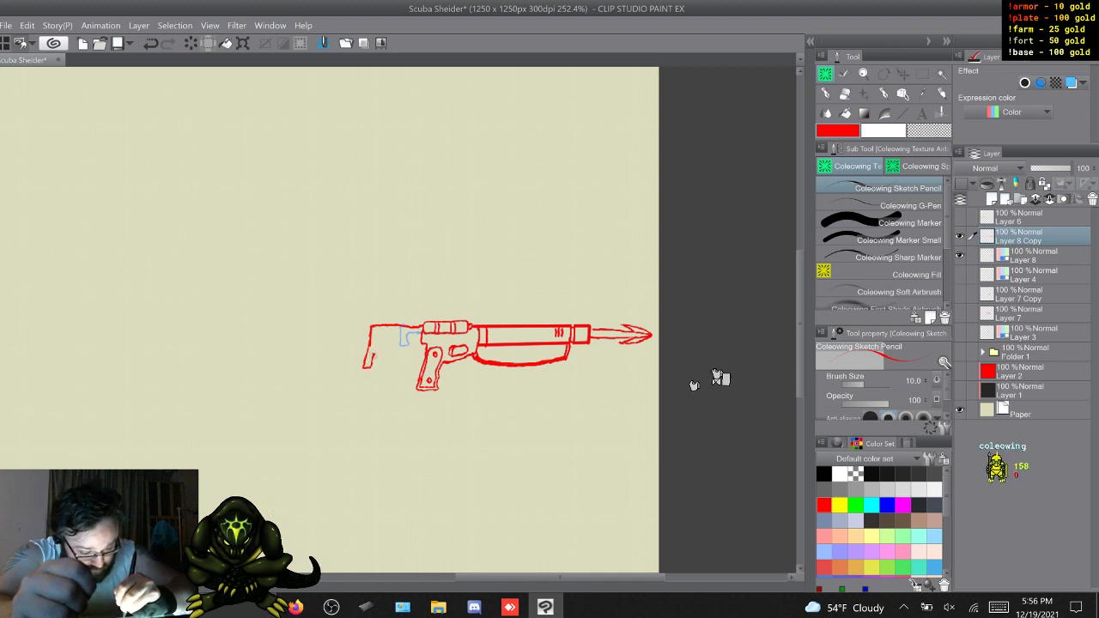
{"action": "left_click_drag", "start_coordinate": [375, 353], "coordinate": [390, 336]}
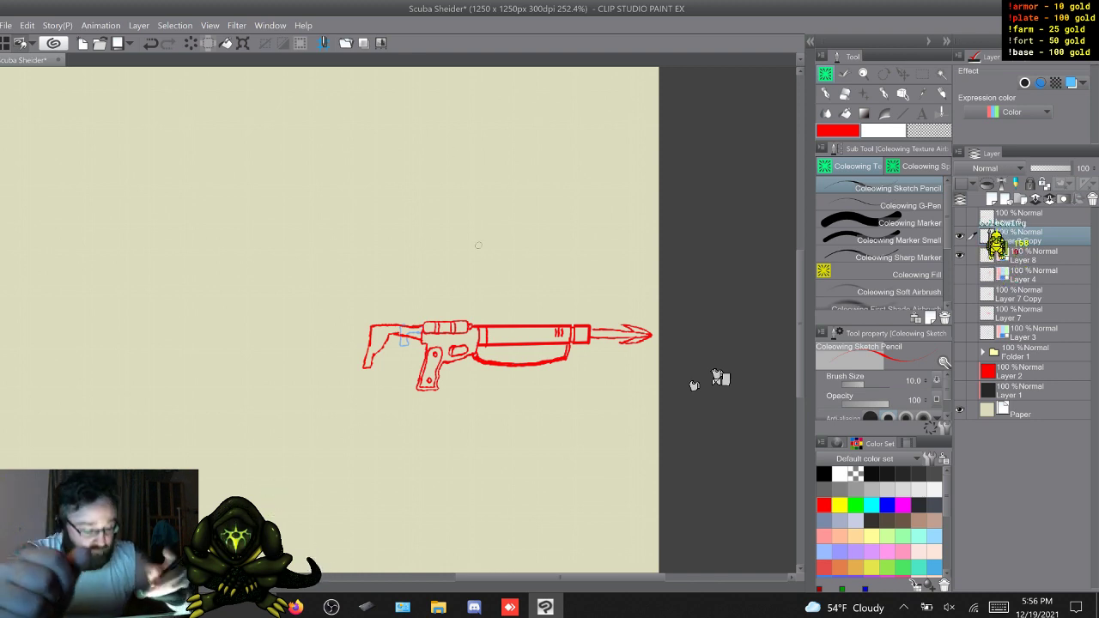
{"action": "left_click_drag", "start_coordinate": [469, 321], "coordinate": [435, 324]}
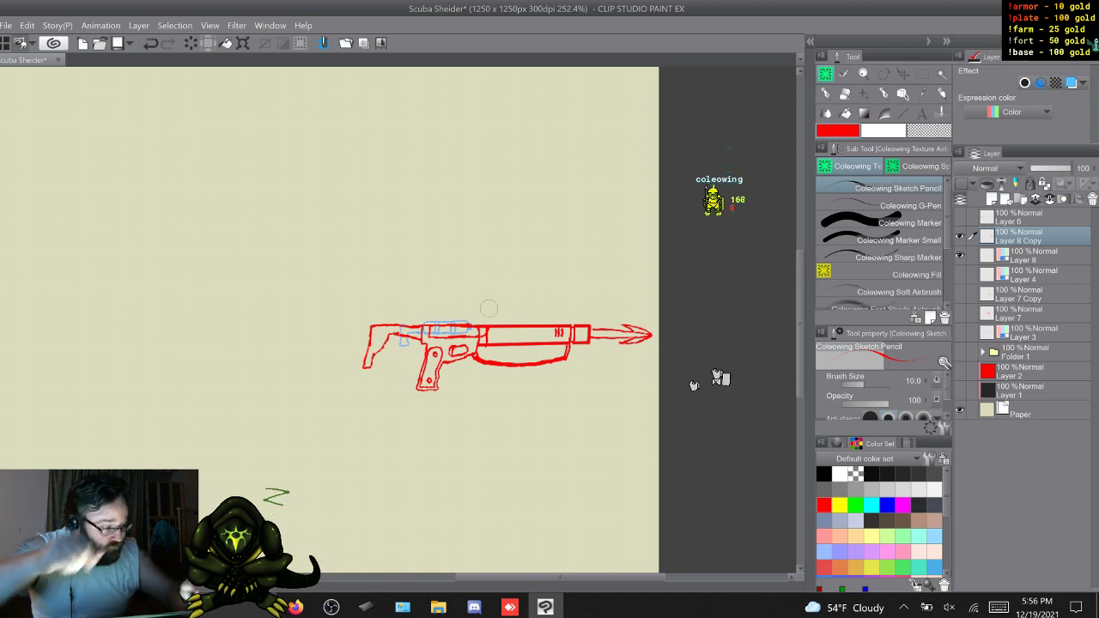
{"action": "left_click", "coordinate": [897, 240]}
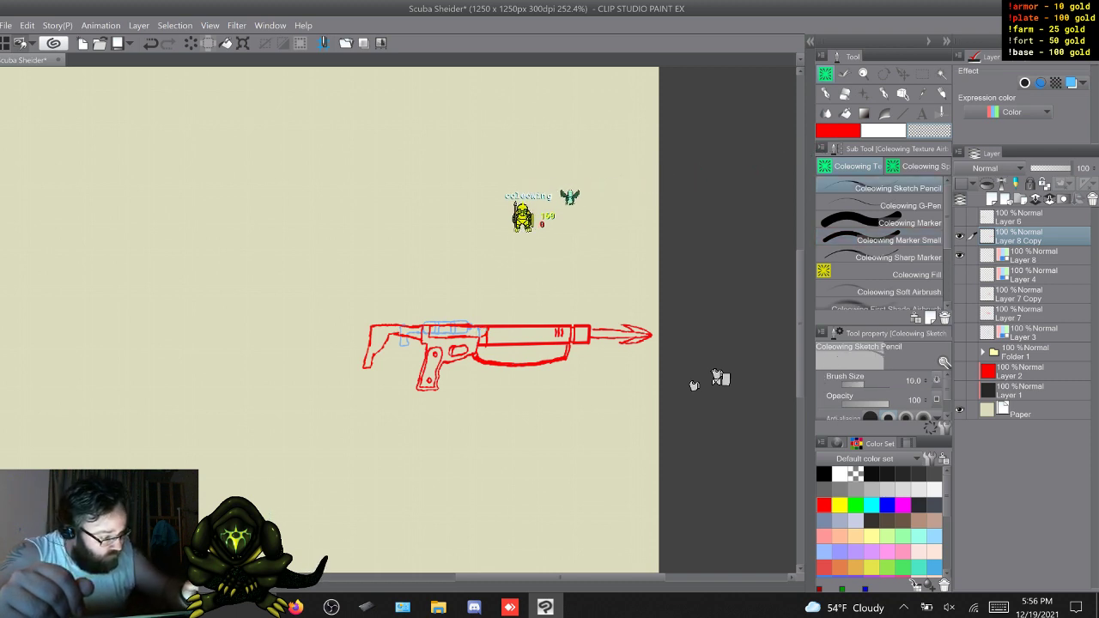
{"action": "left_click", "coordinate": [897, 188]}
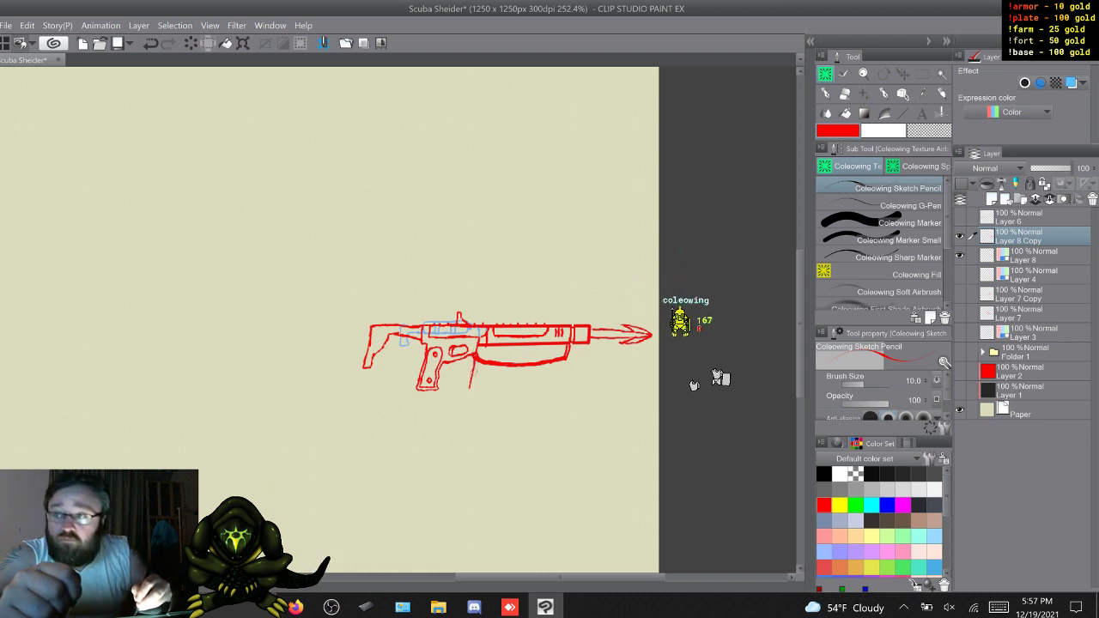
Draw a long slanted magazine in front of the grip and rework the spearhead, removing the curved band beneath the barrel
{"action": "mouse_move", "coordinate": [469, 393]}
{"action": "left_mouse_down"}
{"action": "mouse_move", "coordinate": [459, 427]}
{"action": "mouse_move", "coordinate": [469, 365]}
{"action": "left_mouse_up"}
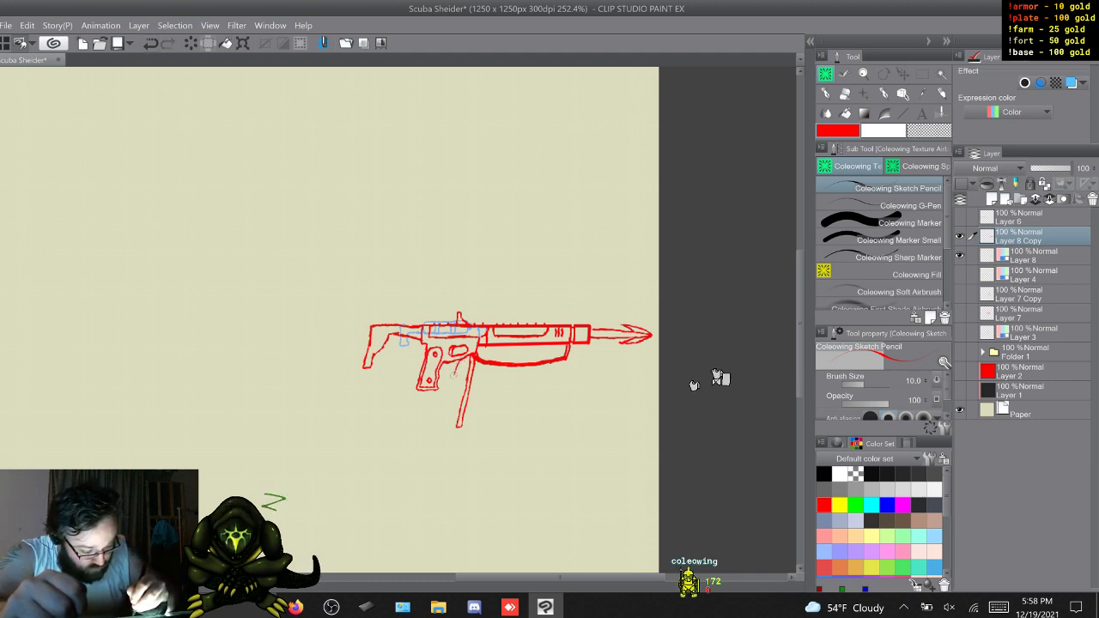
{"action": "left_click_drag", "start_coordinate": [439, 427], "coordinate": [459, 428]}
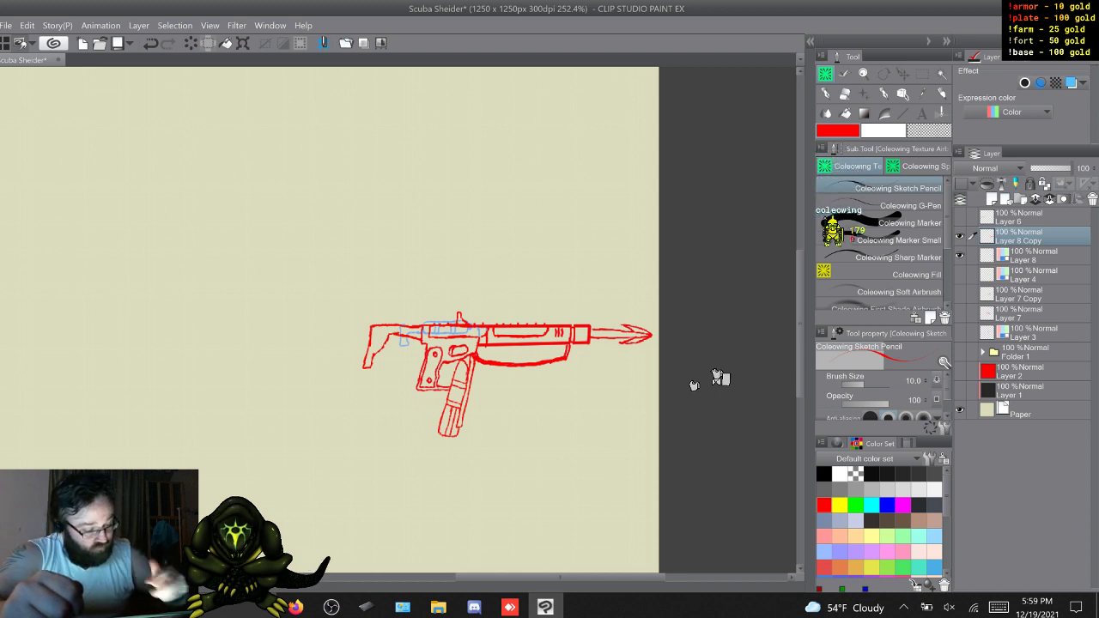
{"action": "left_click_drag", "start_coordinate": [645, 353], "coordinate": [613, 323]}
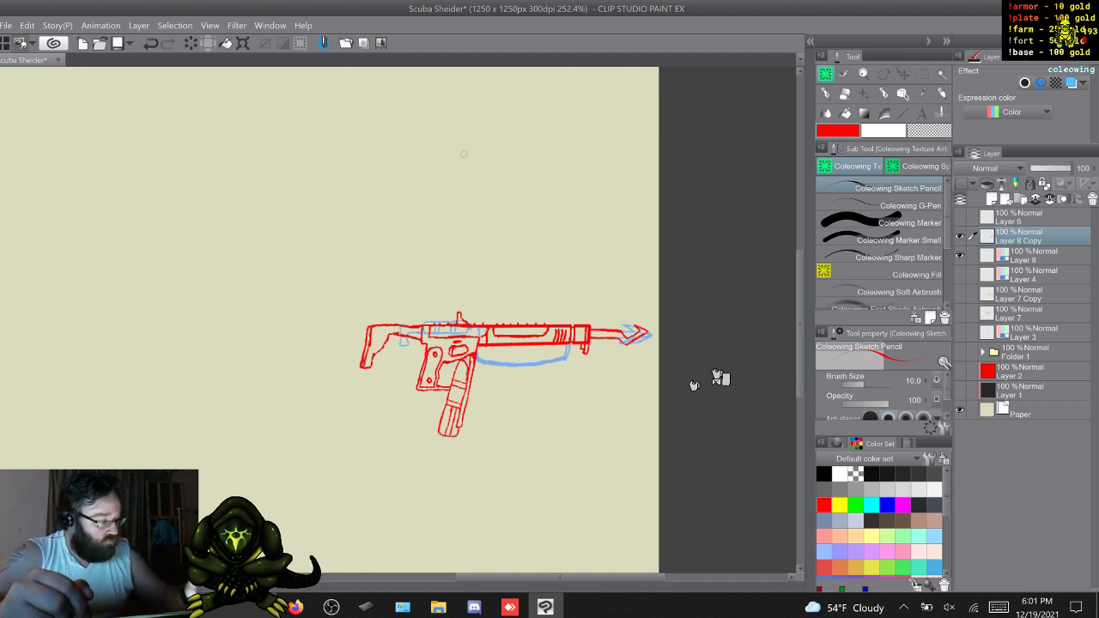
Turn off the blue layer color on Layer 8 and compare the two speargun versions by switching layer visibility
{"action": "left_click", "coordinate": [1030, 255]}
{"action": "left_click", "coordinate": [1071, 84]}
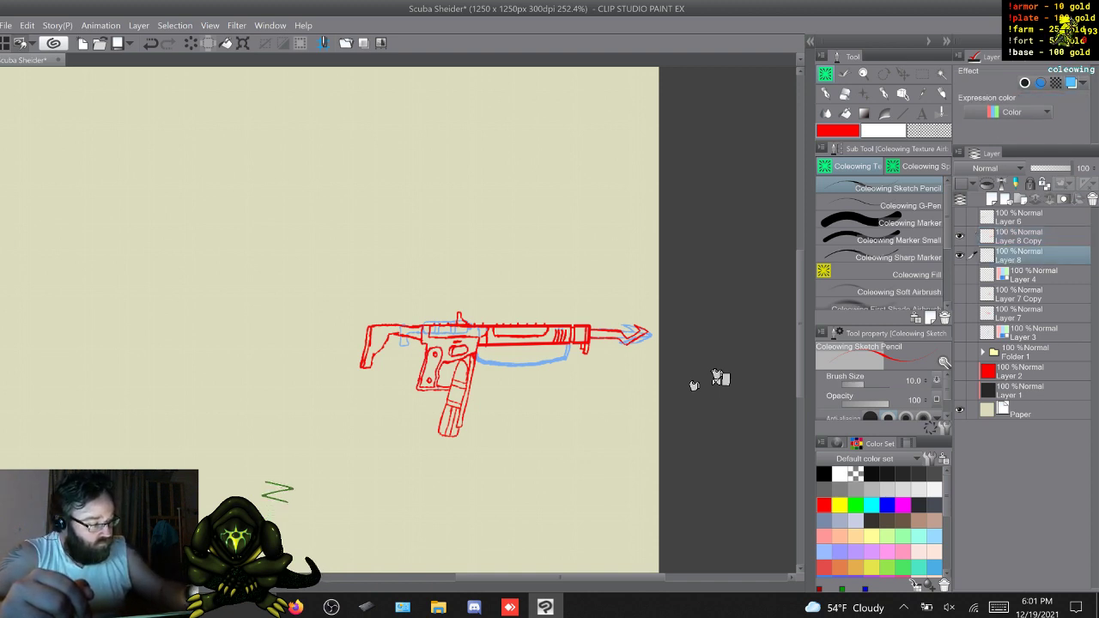
{"action": "left_click", "coordinate": [959, 236]}
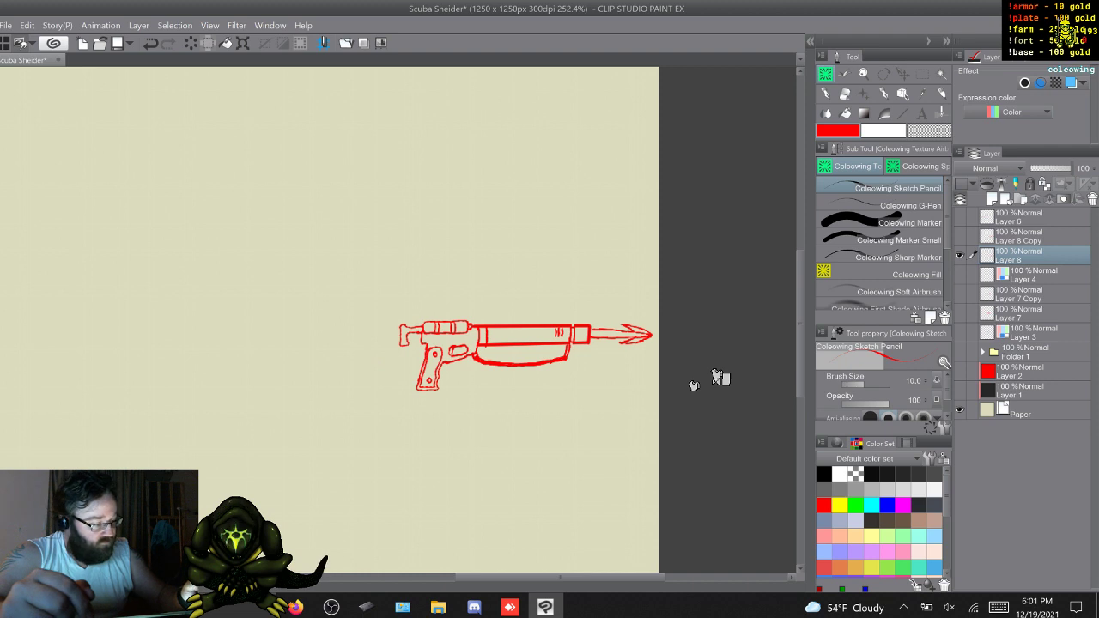
{"action": "left_click", "coordinate": [960, 255]}
{"action": "left_click", "coordinate": [960, 236]}
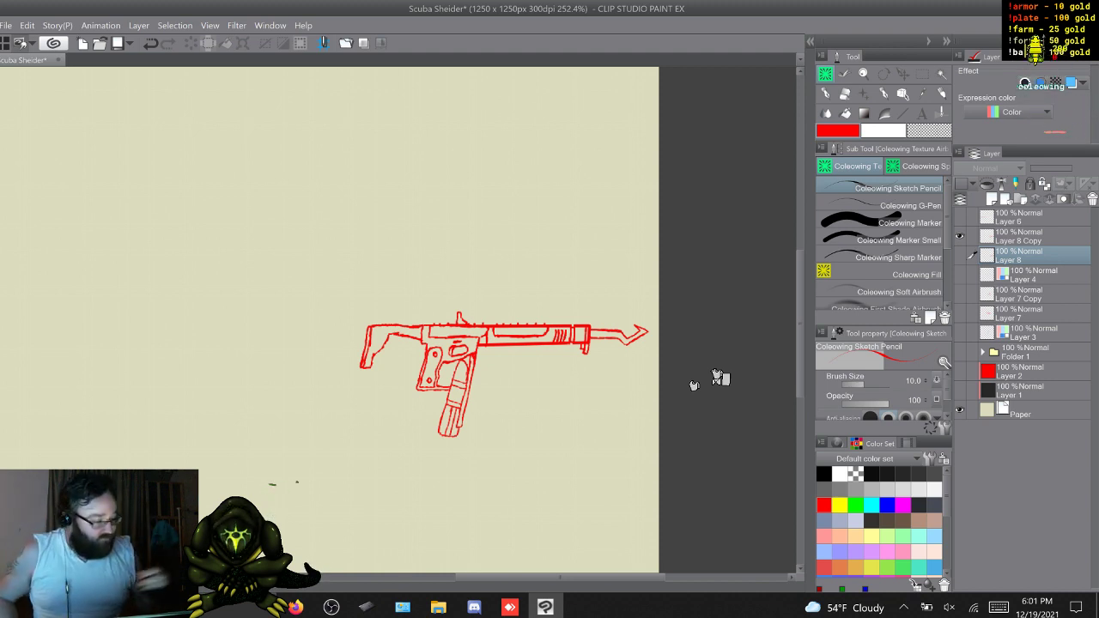
Make the legs on Layer 6 visible and active in place of the gun, and display the full-gear diver on Layer 7 with them
{"action": "key", "text": "h"}
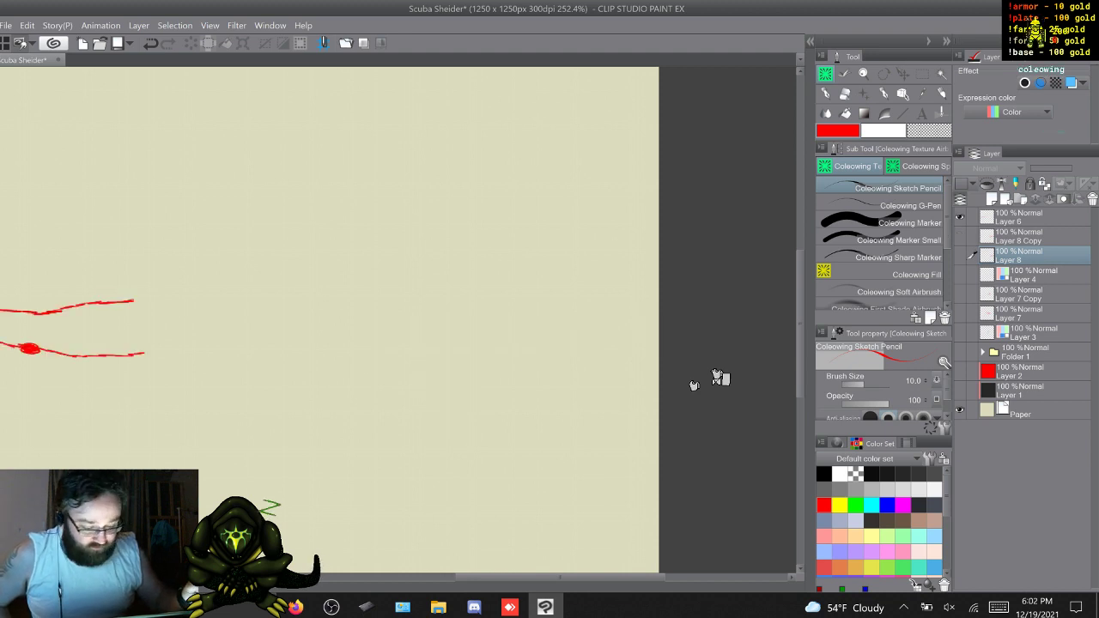
{"action": "left_click", "coordinate": [1034, 217]}
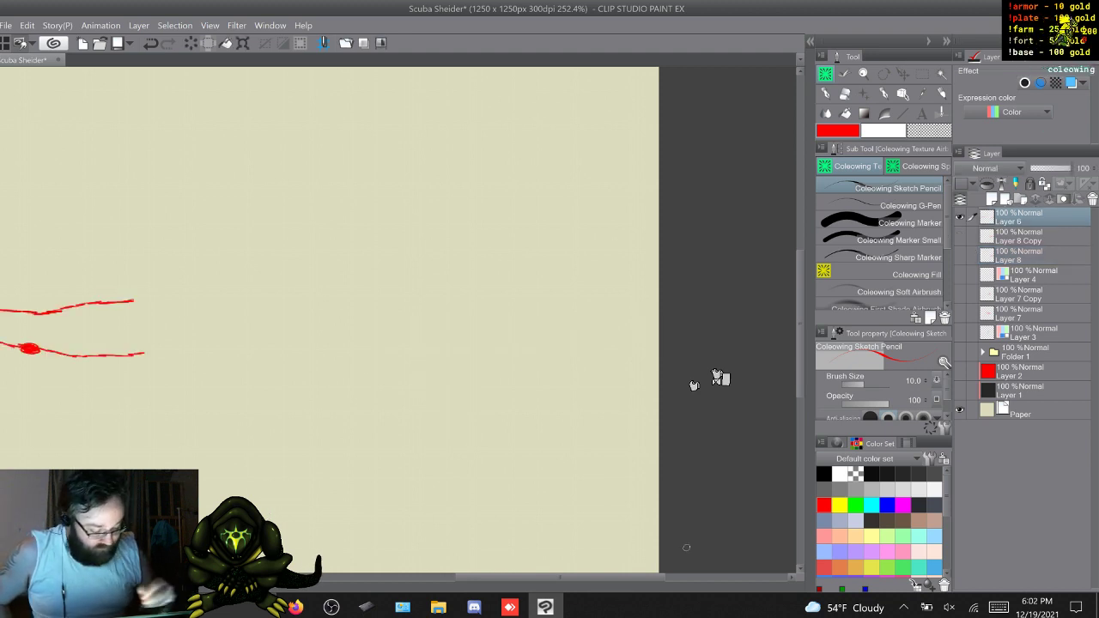
{"action": "left_click_drag", "start_coordinate": [560, 577], "coordinate": [481, 577]}
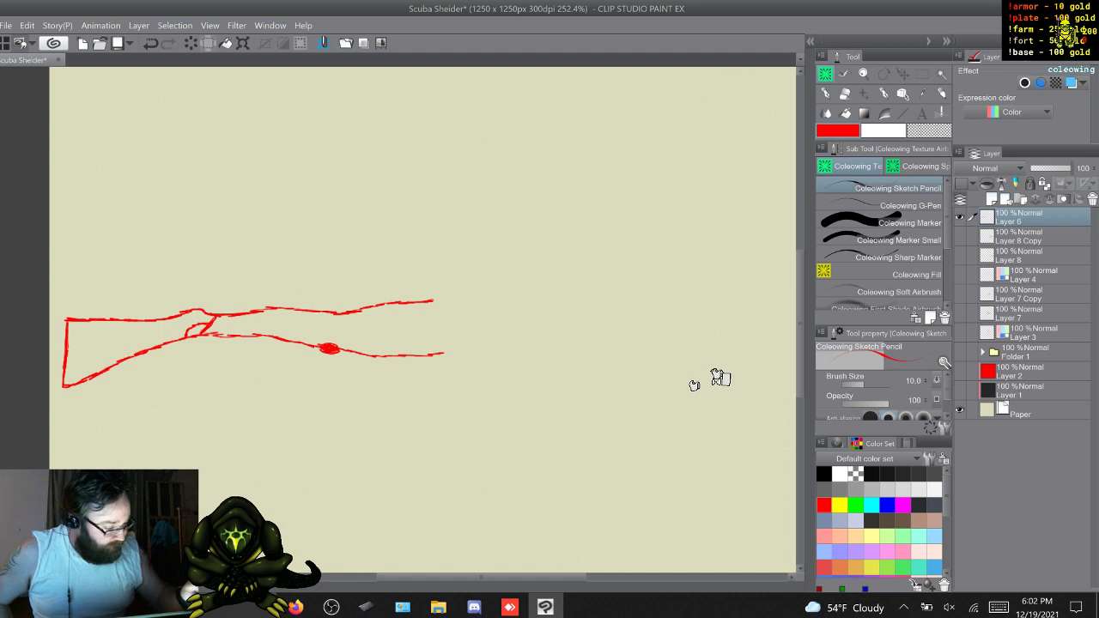
{"action": "left_click", "coordinate": [960, 294]}
{"action": "left_click", "coordinate": [960, 312]}
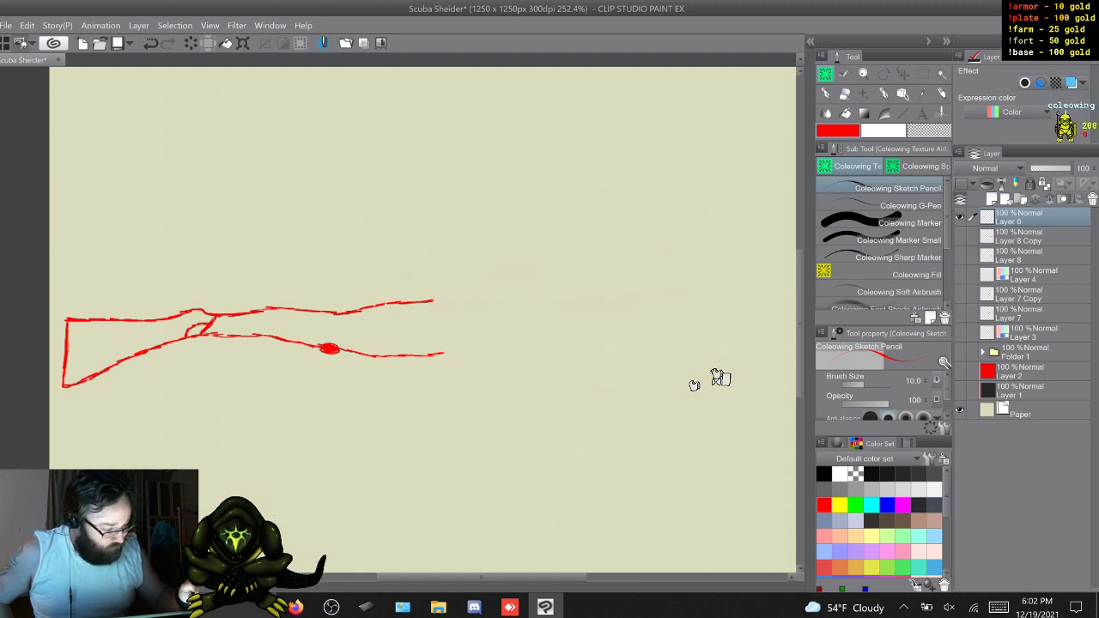
{"action": "left_click", "coordinate": [960, 293]}
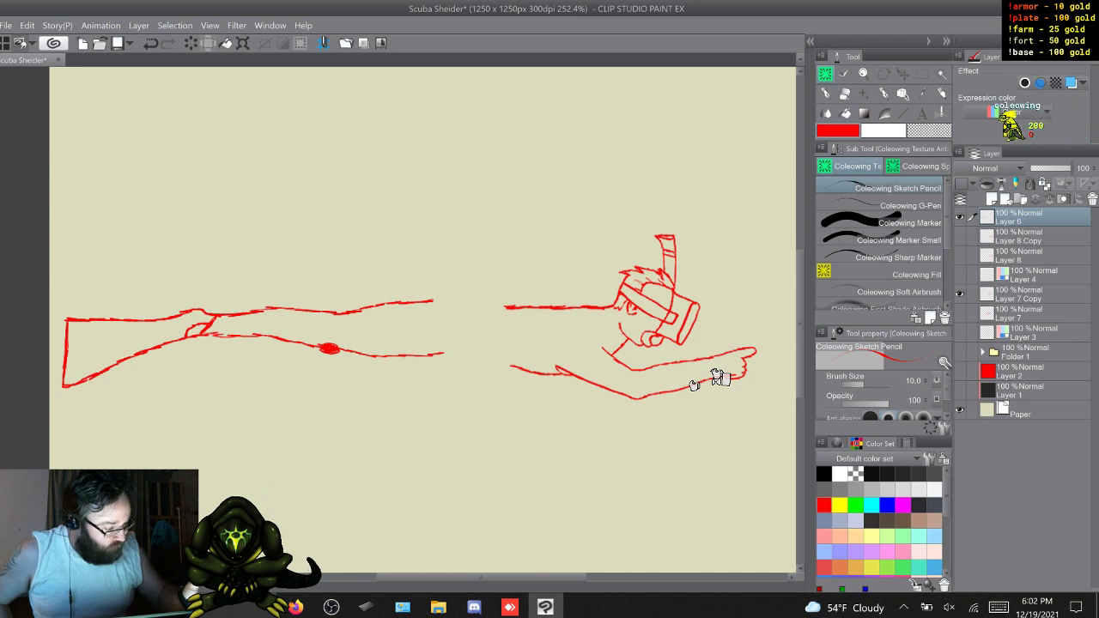
{"action": "left_click", "coordinate": [960, 294]}
{"action": "left_click", "coordinate": [959, 314]}
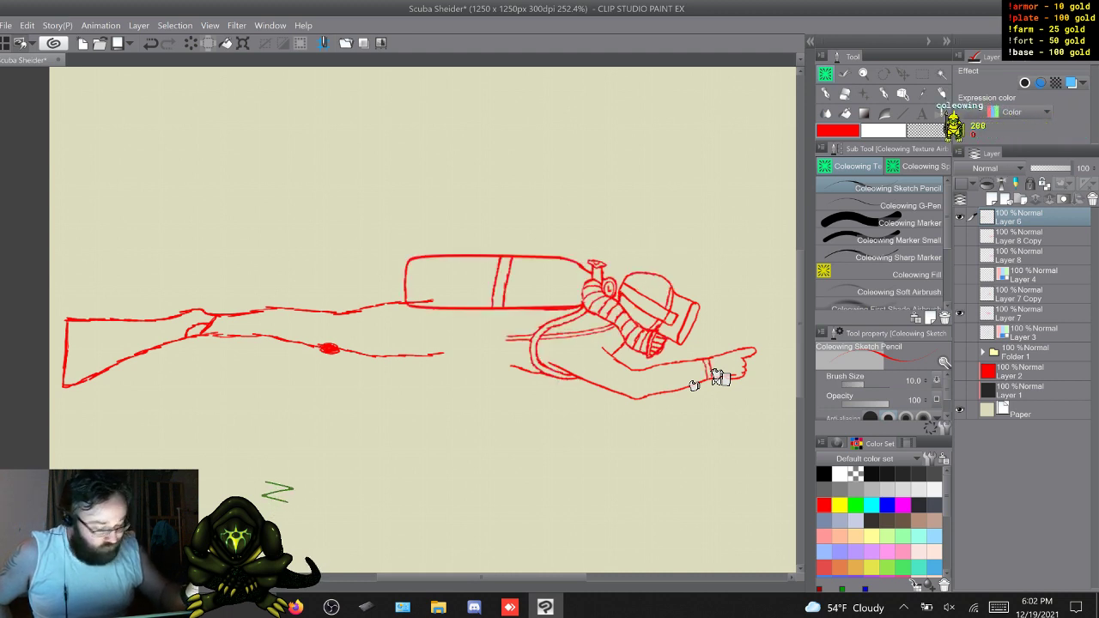
Move the legs on Layer 6 slightly down to line up with the full-gear diver's body, and hide Layer 7
{"action": "key", "text": "k"}
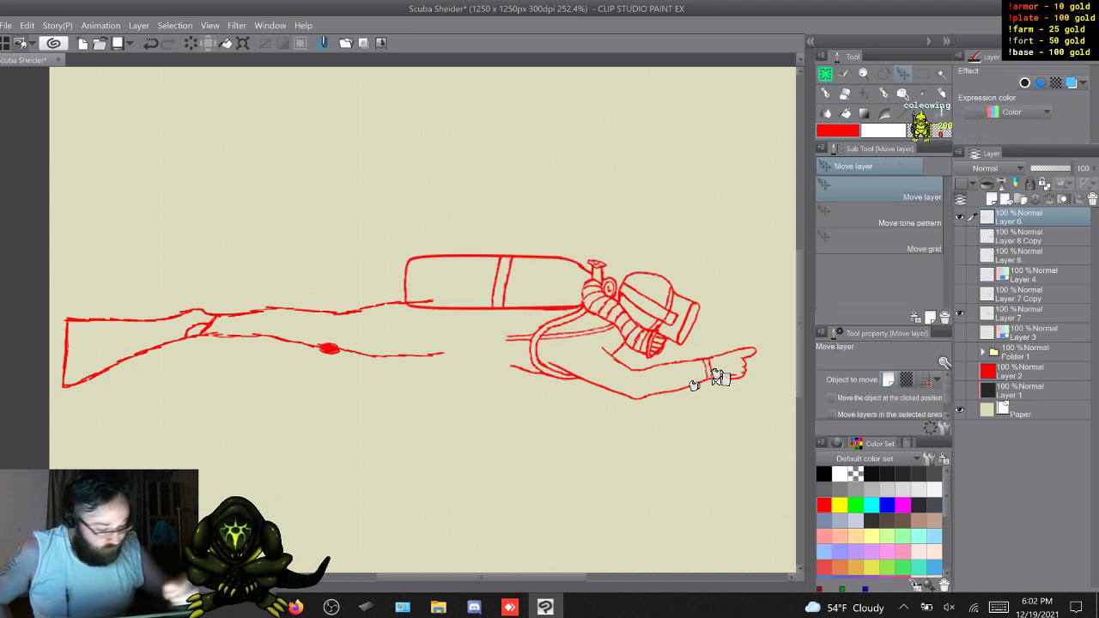
{"action": "left_click_drag", "start_coordinate": [257, 335], "coordinate": [257, 348]}
{"action": "left_click_drag", "start_coordinate": [717, 378], "coordinate": [716, 374]}
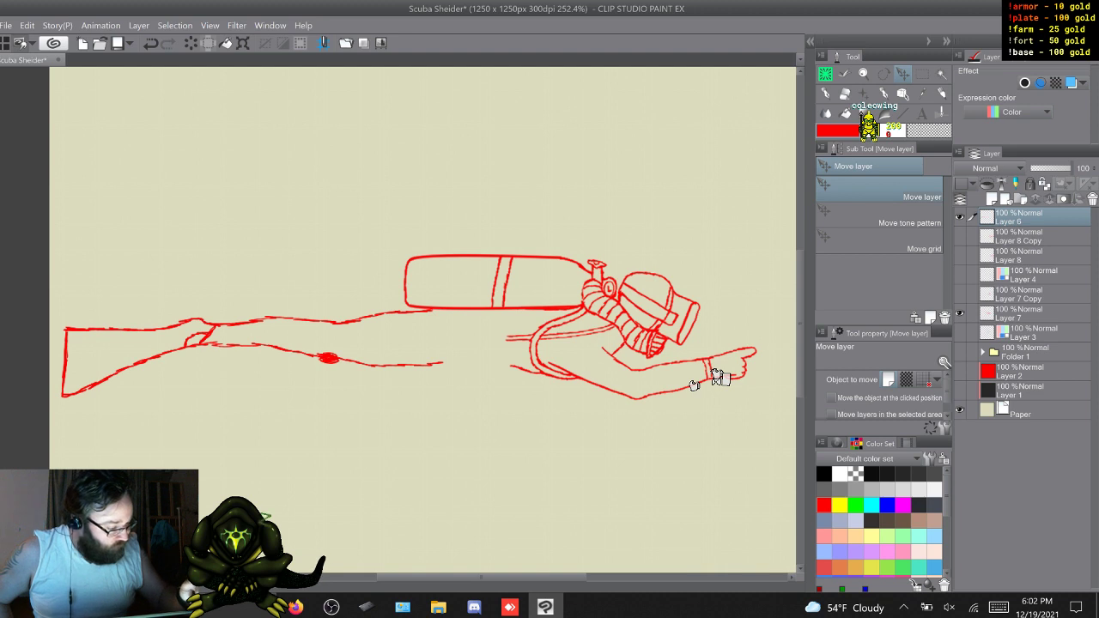
{"action": "left_click", "coordinate": [959, 314]}
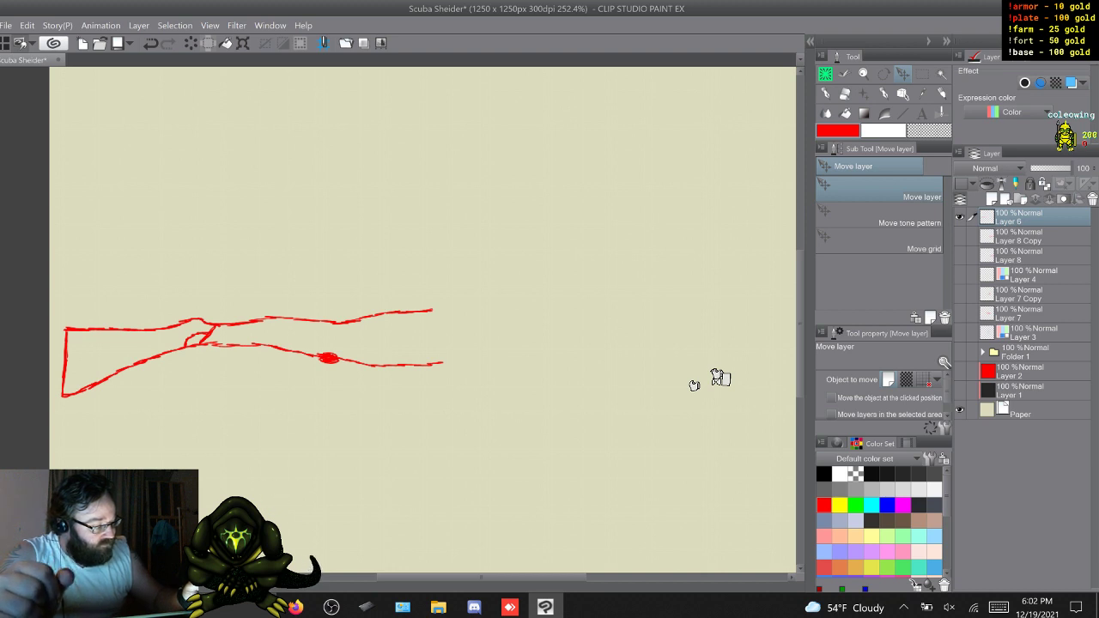
Show both speargun versions on Layer 8 and Layer 8 Copy, along with Layer 4 and Layer 7 Copy
{"action": "left_click", "coordinate": [960, 236]}
{"action": "left_click", "coordinate": [960, 255]}
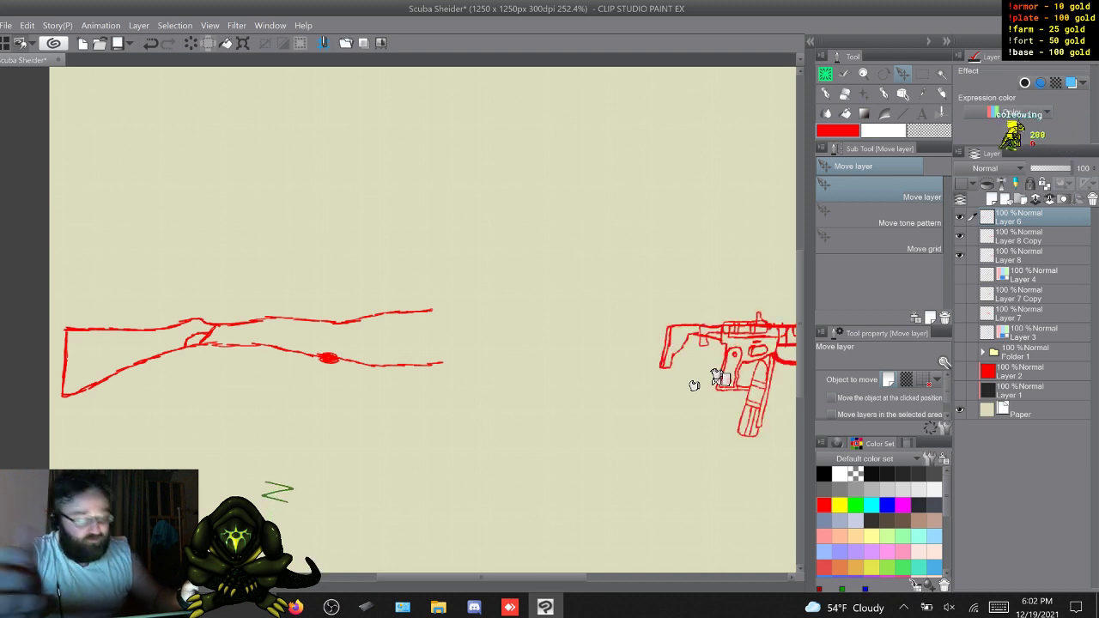
{"action": "left_click", "coordinate": [960, 274]}
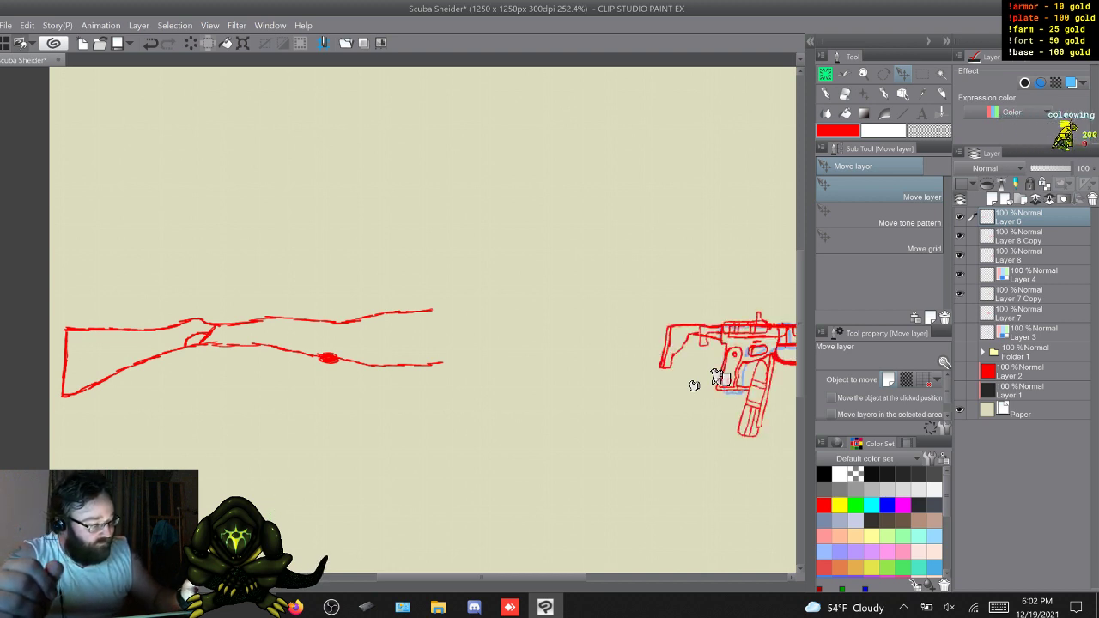
Delete the rough speargun sketch on Layer 4 and show the full-gear diver on Layer 7
{"action": "left_click", "coordinate": [1030, 275]}
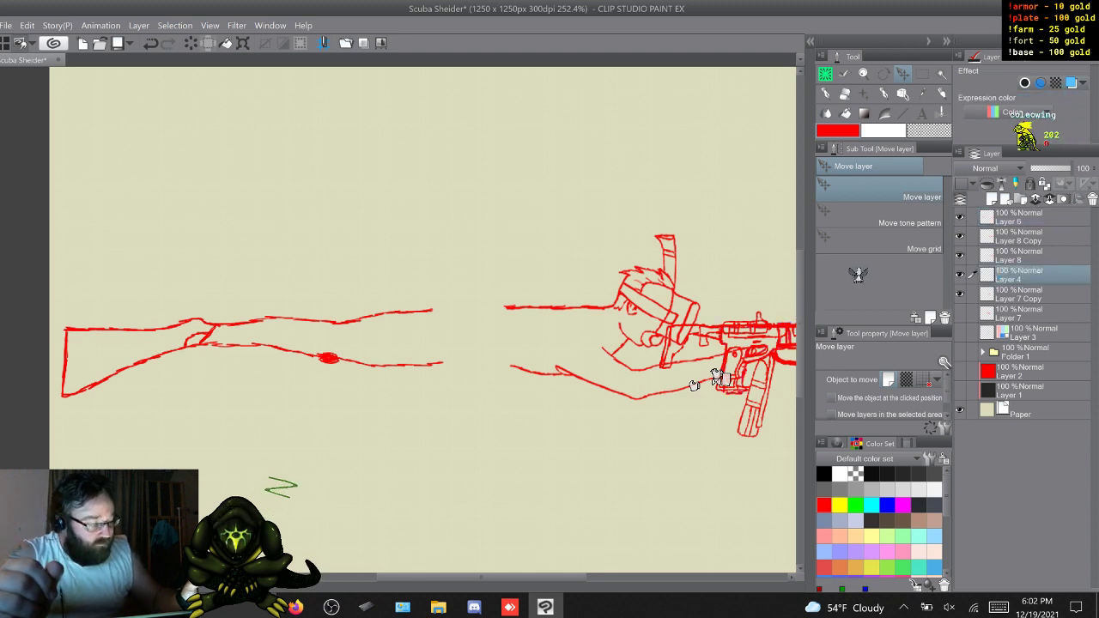
{"action": "right_click", "coordinate": [1030, 275]}
{"action": "left_click", "coordinate": [985, 353]}
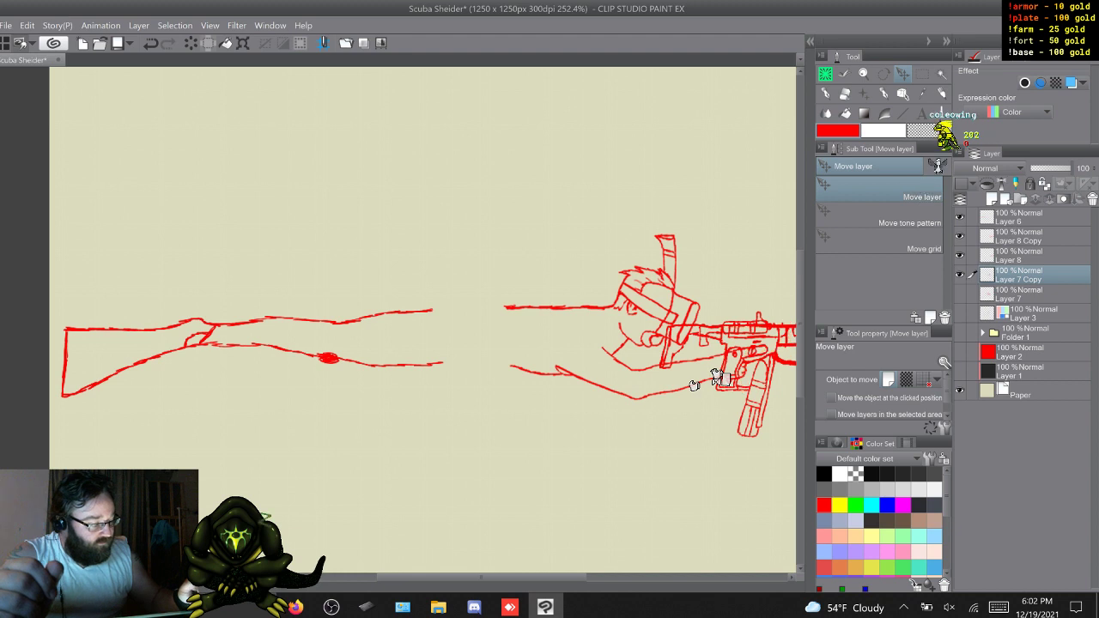
{"action": "left_click", "coordinate": [959, 294]}
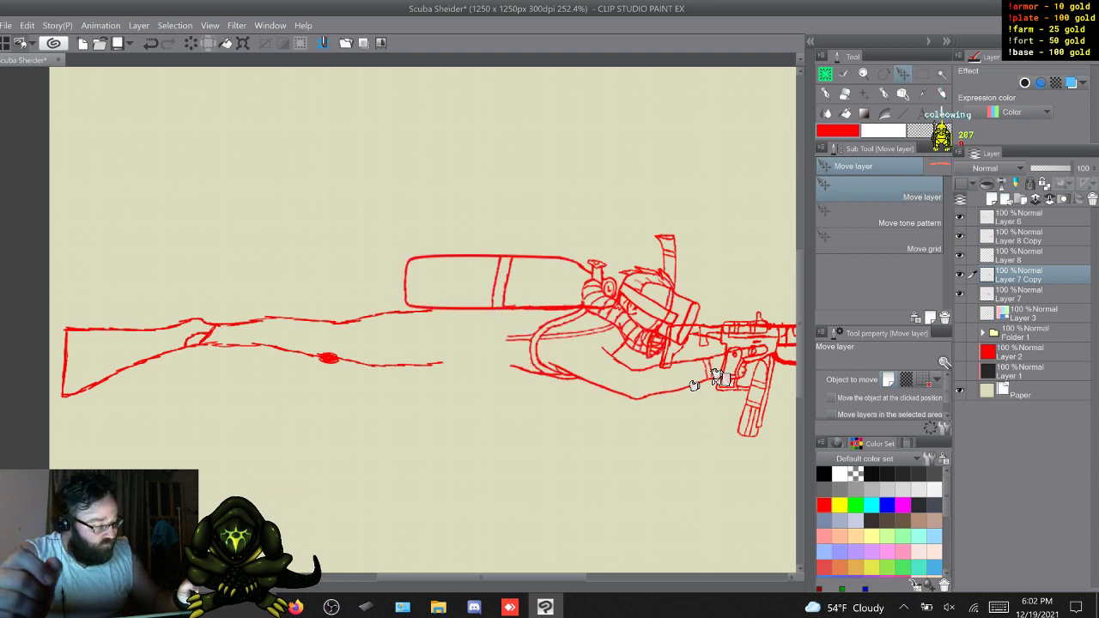
Delete Layer 3 from the layer stack
{"action": "left_click", "coordinate": [960, 314]}
{"action": "left_click", "coordinate": [1030, 313]}
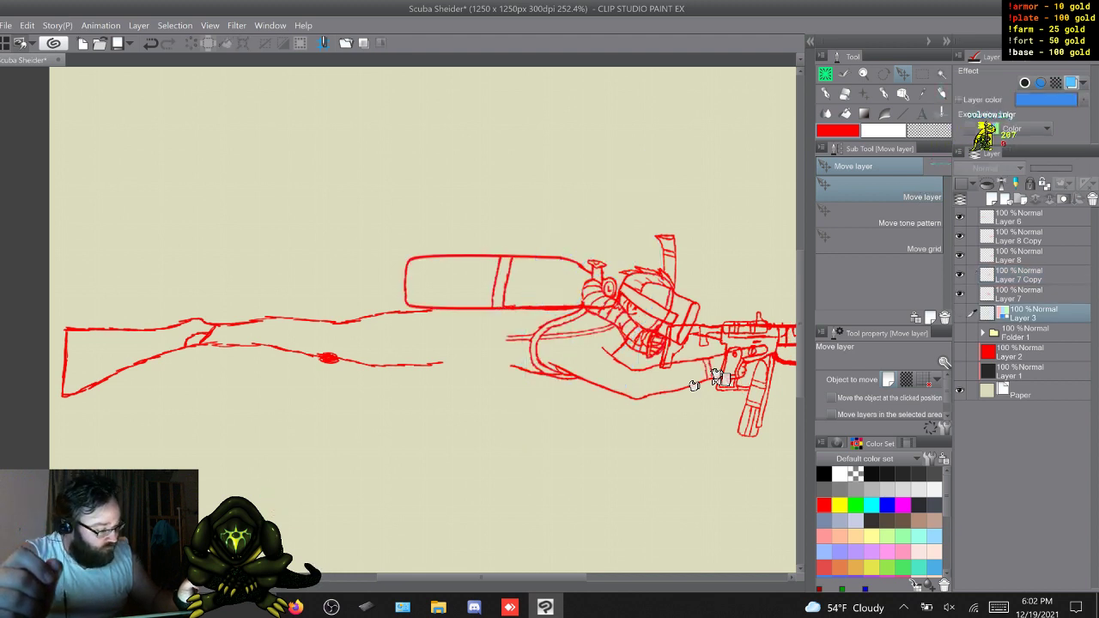
{"action": "right_click", "coordinate": [1030, 314]}
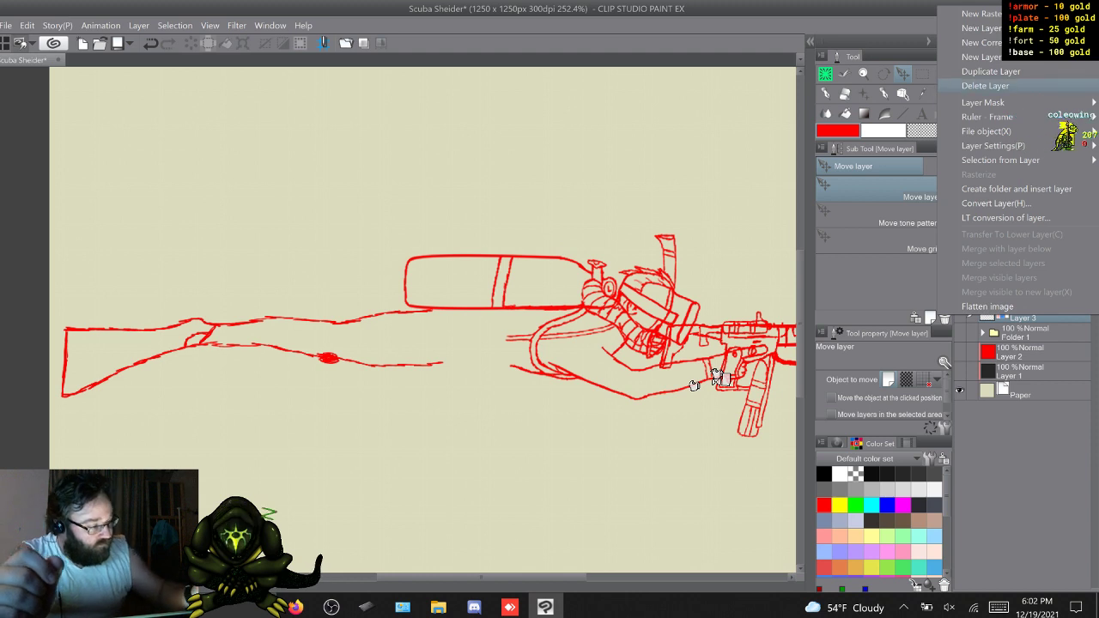
{"action": "left_click", "coordinate": [984, 84]}
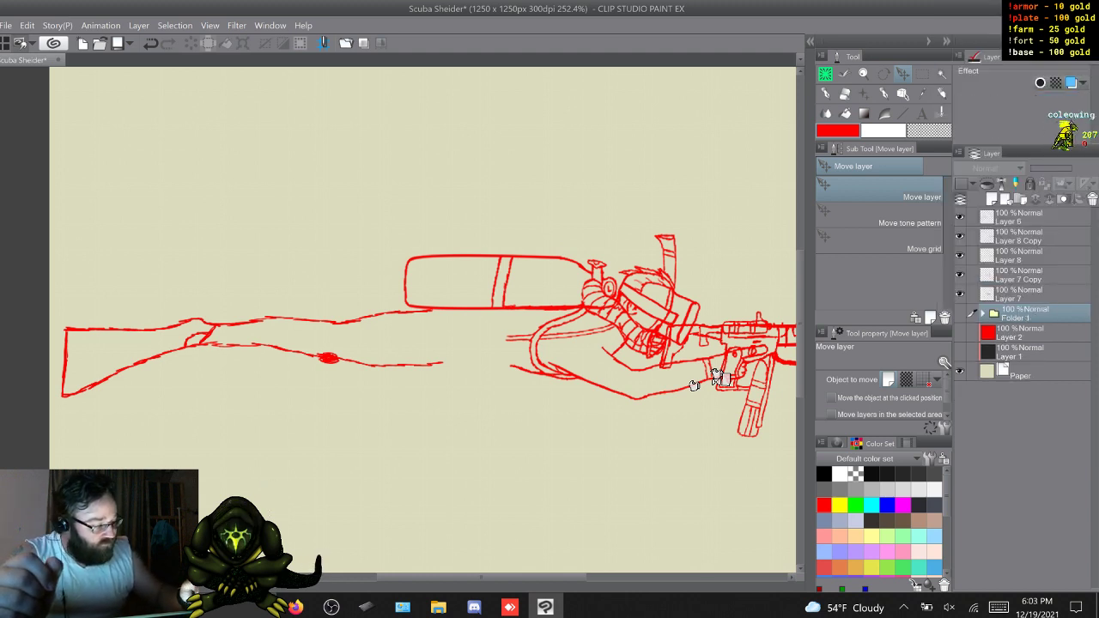
Show only the legs on Layer 6, the speargun on Layer 8 and the snorkel diver on Layer 7 Copy
{"action": "mouse_move", "coordinate": [959, 275]}
{"action": "left_mouse_down"}
{"action": "mouse_move", "coordinate": [960, 217]}
{"action": "mouse_move", "coordinate": [959, 256]}
{"action": "left_mouse_up"}
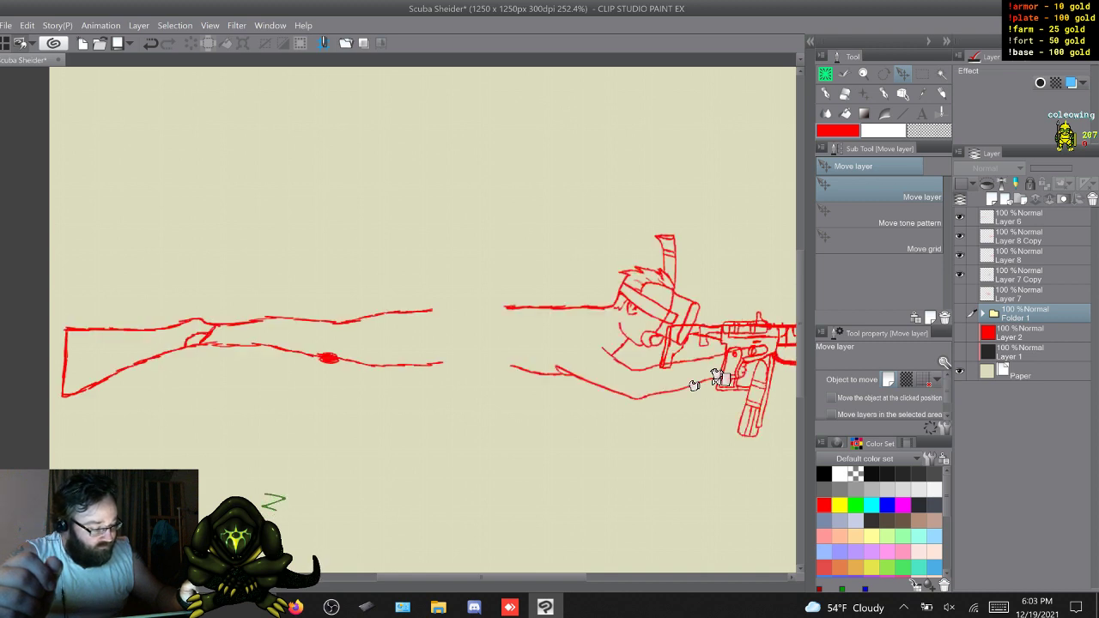
{"action": "left_click", "coordinate": [959, 294]}
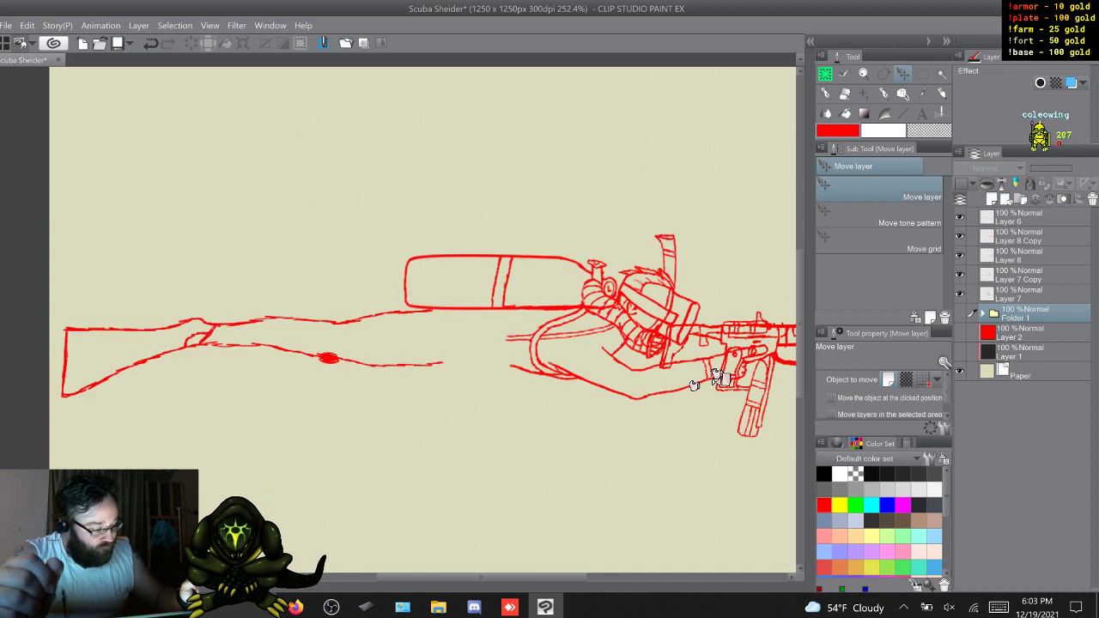
{"action": "left_click_drag", "start_coordinate": [960, 293], "coordinate": [960, 217]}
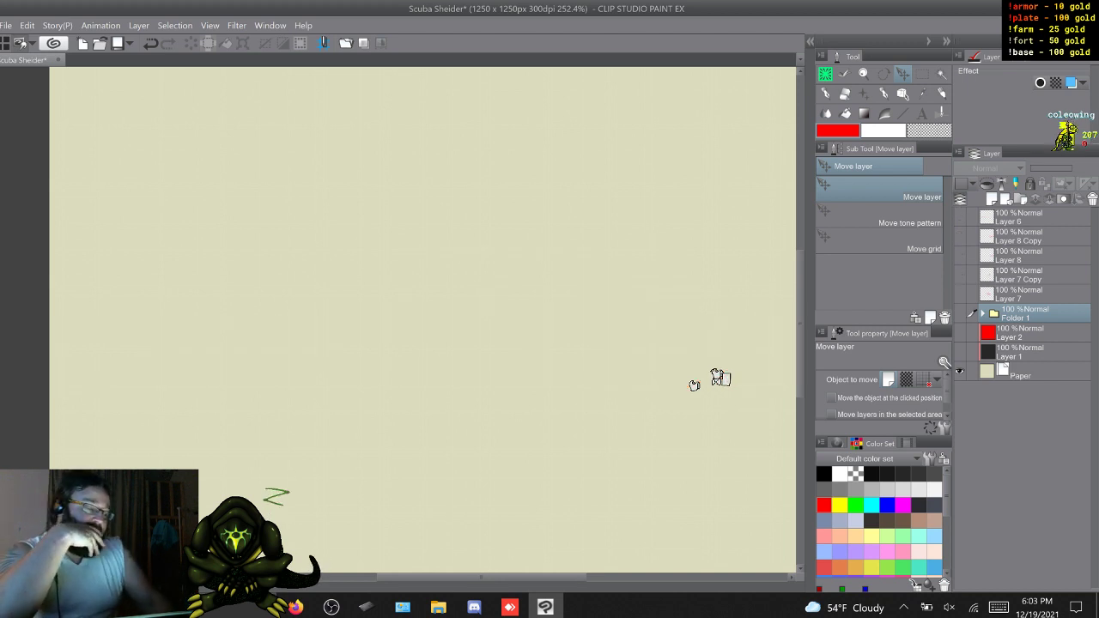
{"action": "left_click", "coordinate": [1030, 217]}
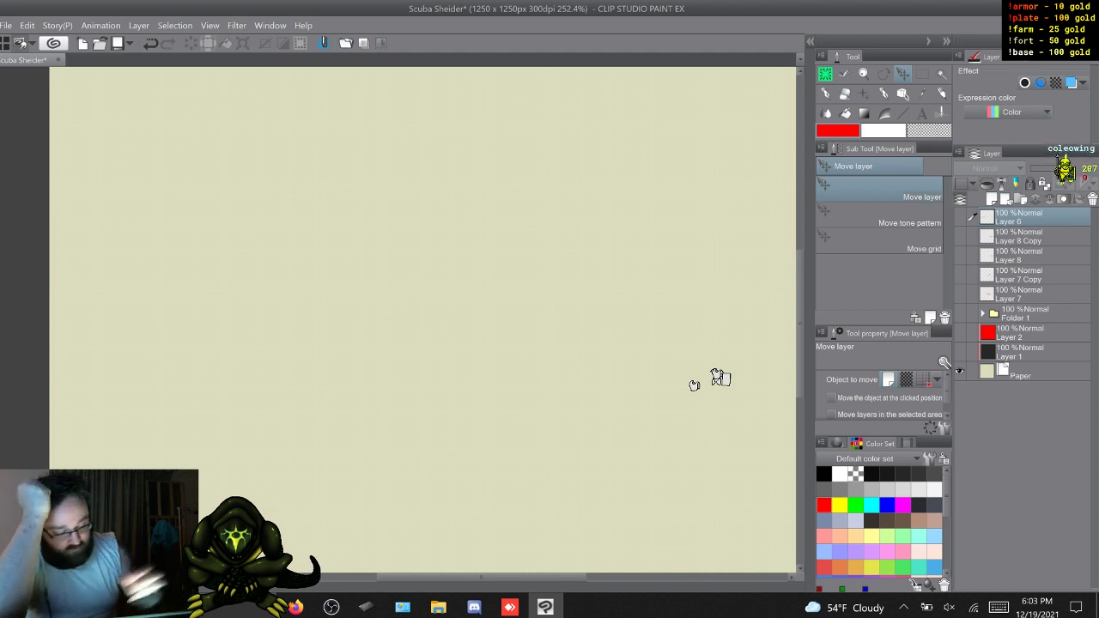
{"action": "left_click", "coordinate": [960, 218]}
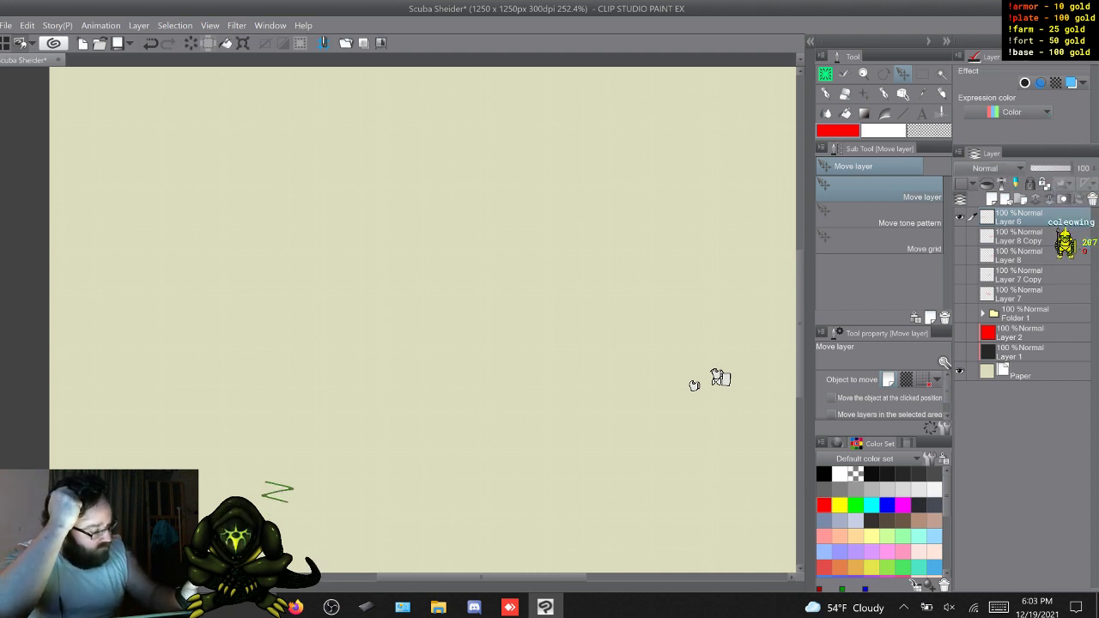
{"action": "left_click", "coordinate": [960, 255]}
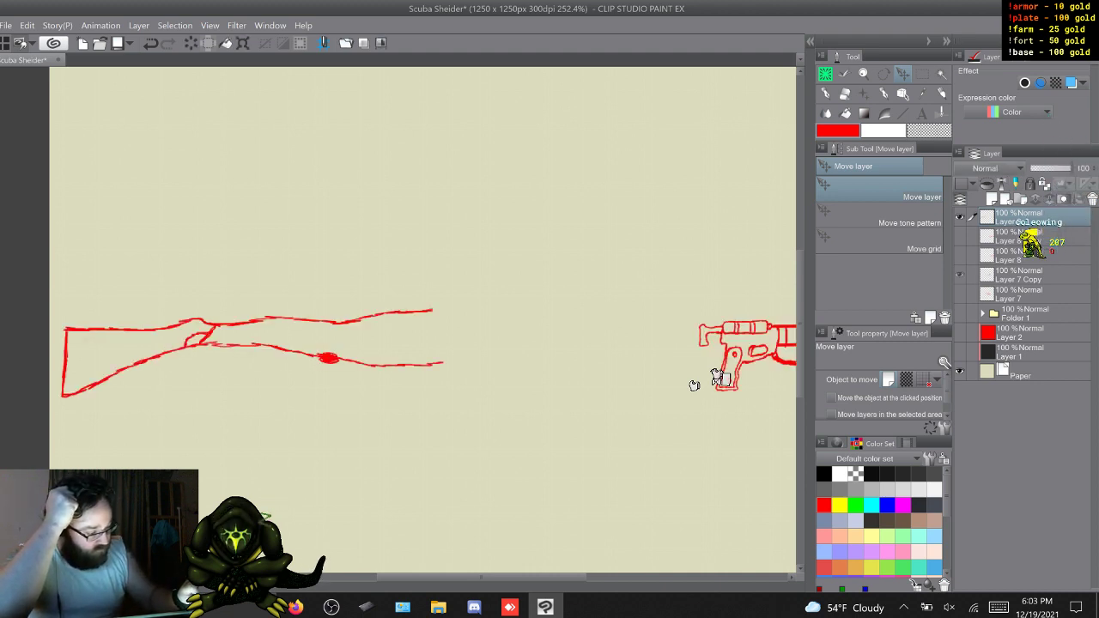
{"action": "left_click", "coordinate": [960, 274]}
{"action": "left_click", "coordinate": [960, 236]}
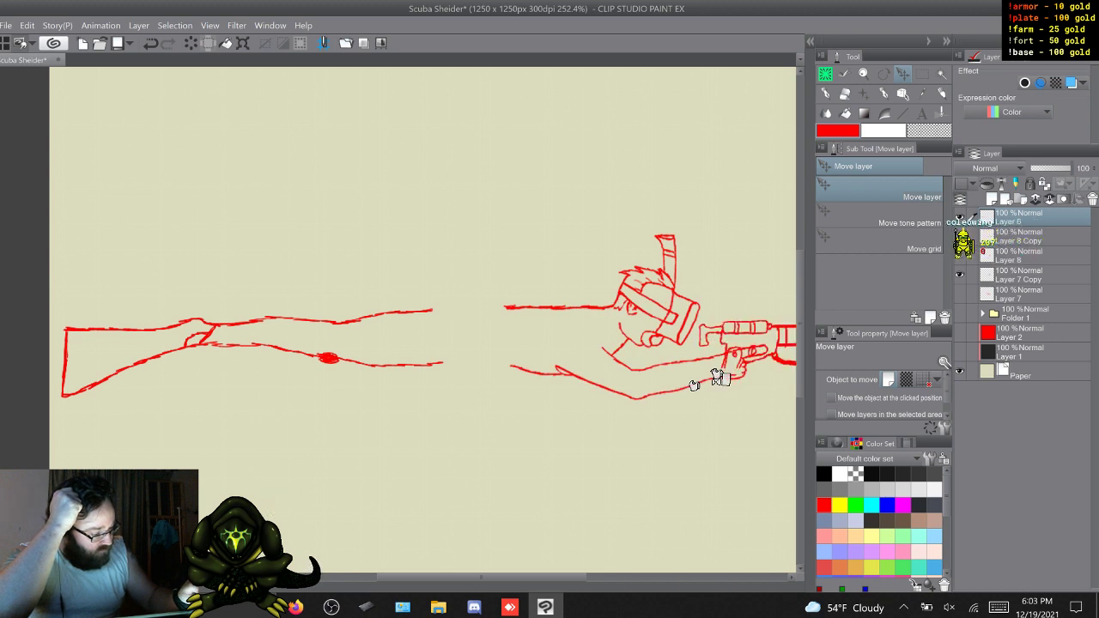
Show the full-gear diver on Layer 7 with the Layer 8 Copy speargun and the legs, hiding Layer 8 and Layer 7 Copy
{"action": "left_click", "coordinate": [959, 236]}
{"action": "left_click", "coordinate": [959, 255]}
{"action": "key", "text": "ctrl+z"}
{"action": "key", "text": "ctrl+z"}
{"action": "key", "text": "ctrl+z"}
{"action": "key", "text": "ctrl+z"}
{"action": "key", "text": "ctrl+z"}
{"action": "key", "text": "ctrl+z"}
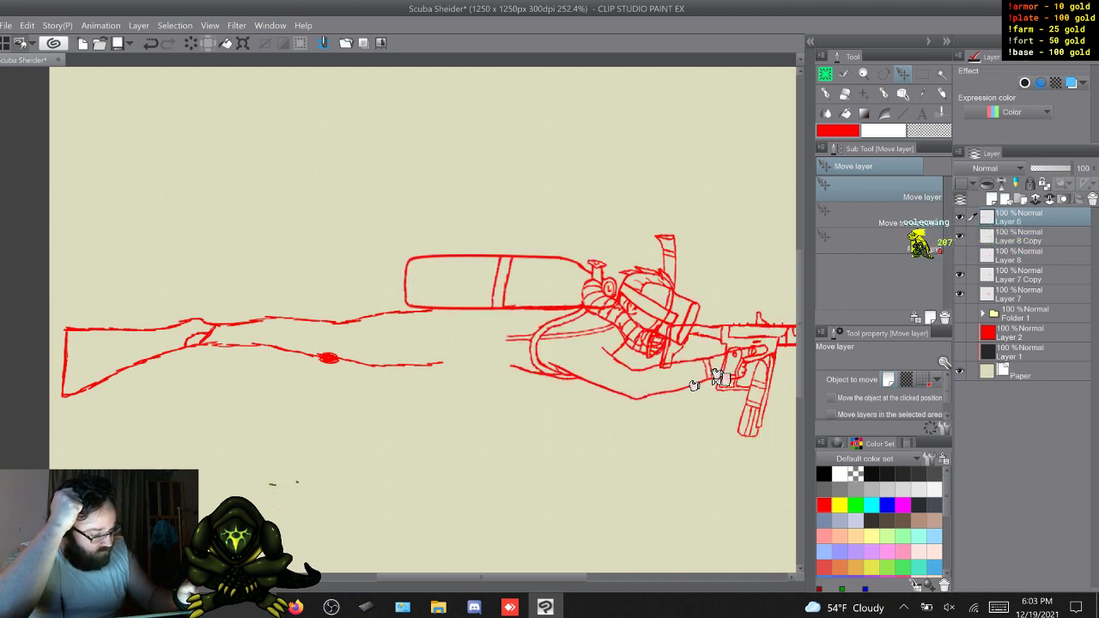
{"action": "key", "text": "ctrl+z"}
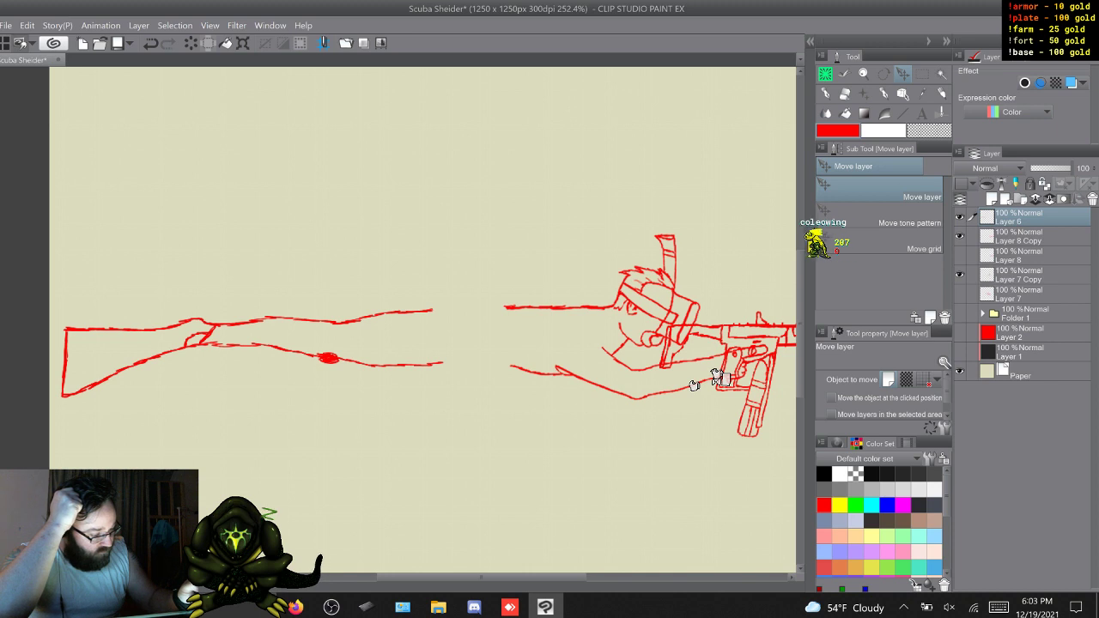
{"action": "key", "text": "ctrl+z"}
{"action": "key", "text": "ctrl+z"}
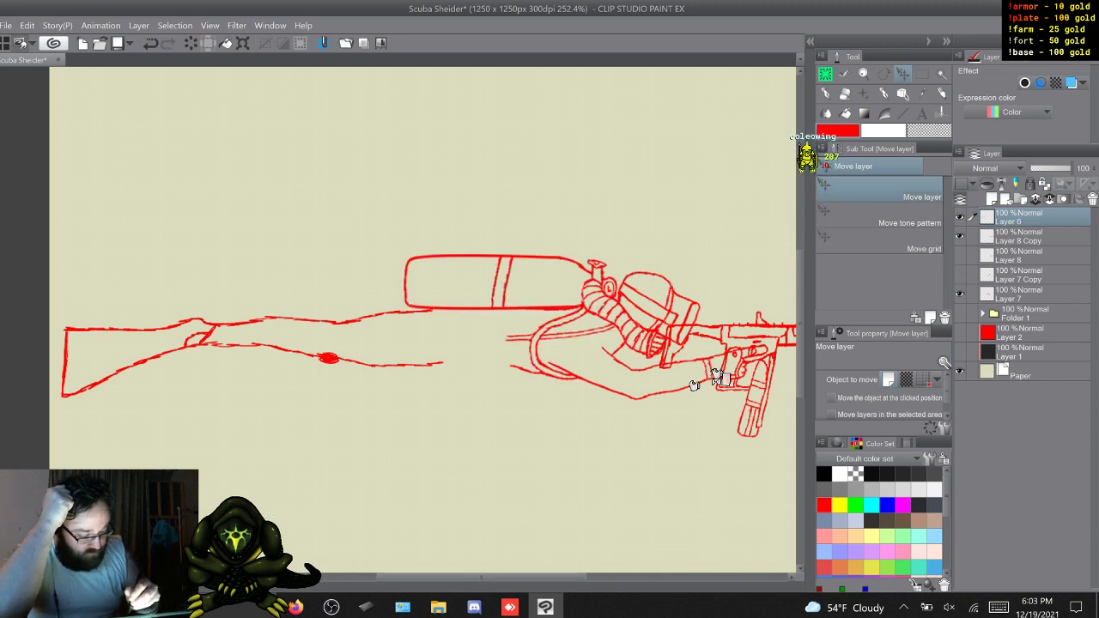
Move Layer 7 directly below Layer 8 Copy, and group the leg, speargun and diver layers into a new collapsed folder
{"action": "scroll", "coordinate": [694, 385], "scroll_direction": "right", "scroll_amount": 5}
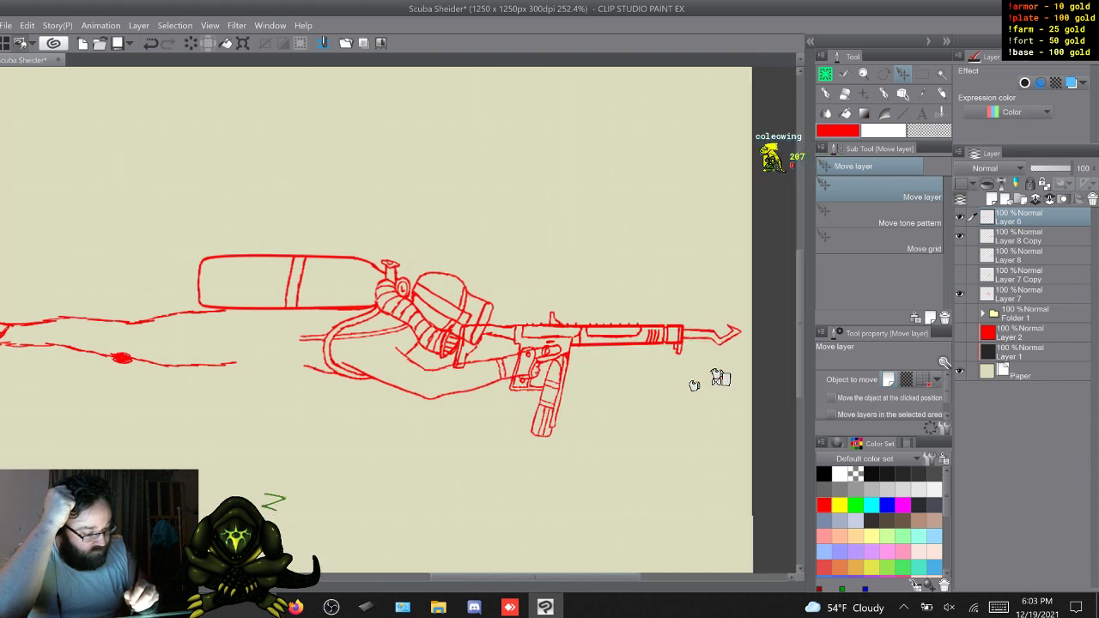
{"action": "scroll", "coordinate": [694, 385], "scroll_direction": "left", "scroll_amount": 4}
{"action": "scroll", "coordinate": [695, 385], "scroll_direction": "right", "scroll_amount": 4}
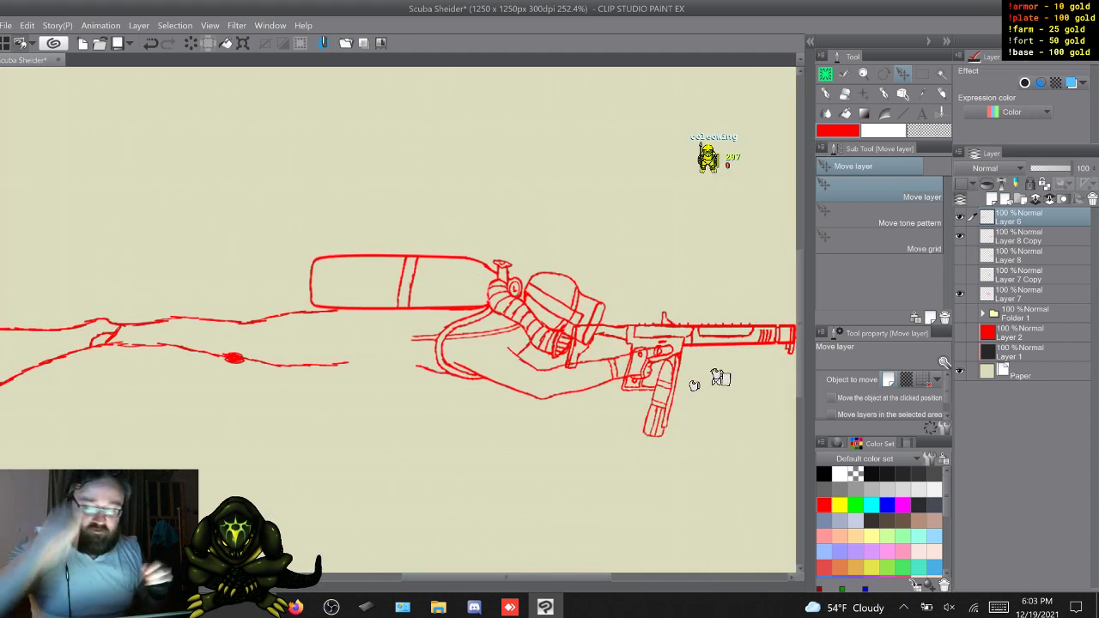
{"action": "scroll", "coordinate": [717, 378], "scroll_direction": "down", "scroll_amount": 5}
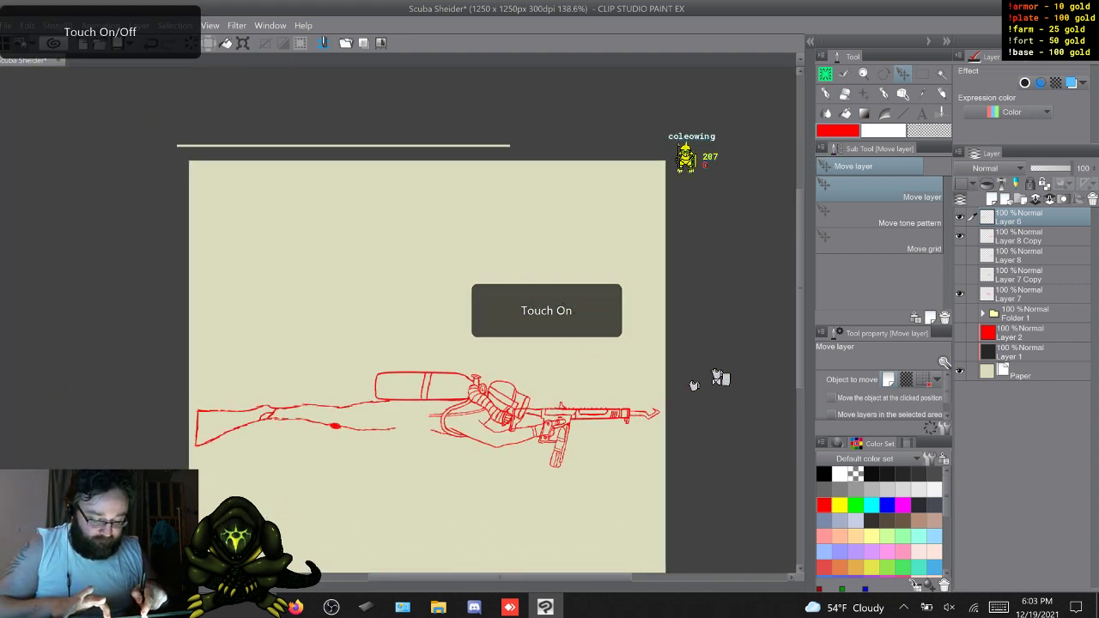
{"action": "scroll", "coordinate": [717, 378], "scroll_direction": "up", "scroll_amount": 2}
{"action": "scroll", "coordinate": [695, 385], "scroll_direction": "down", "scroll_amount": 2}
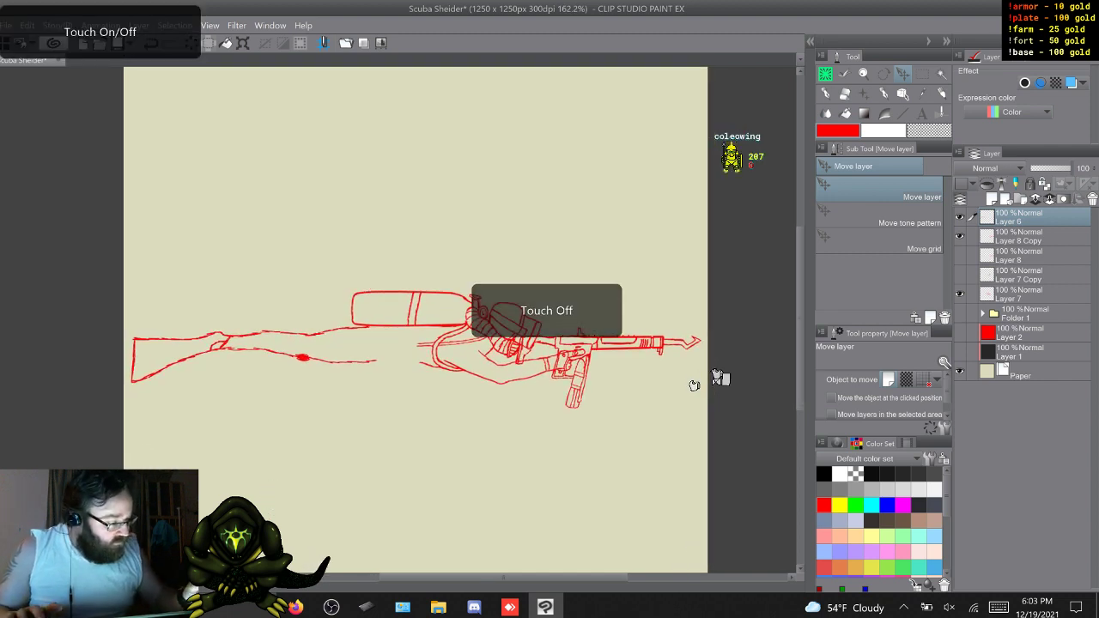
{"action": "key", "text": "alt+["}
{"action": "left_click_drag", "start_coordinate": [1030, 293], "coordinate": [1030, 246]}
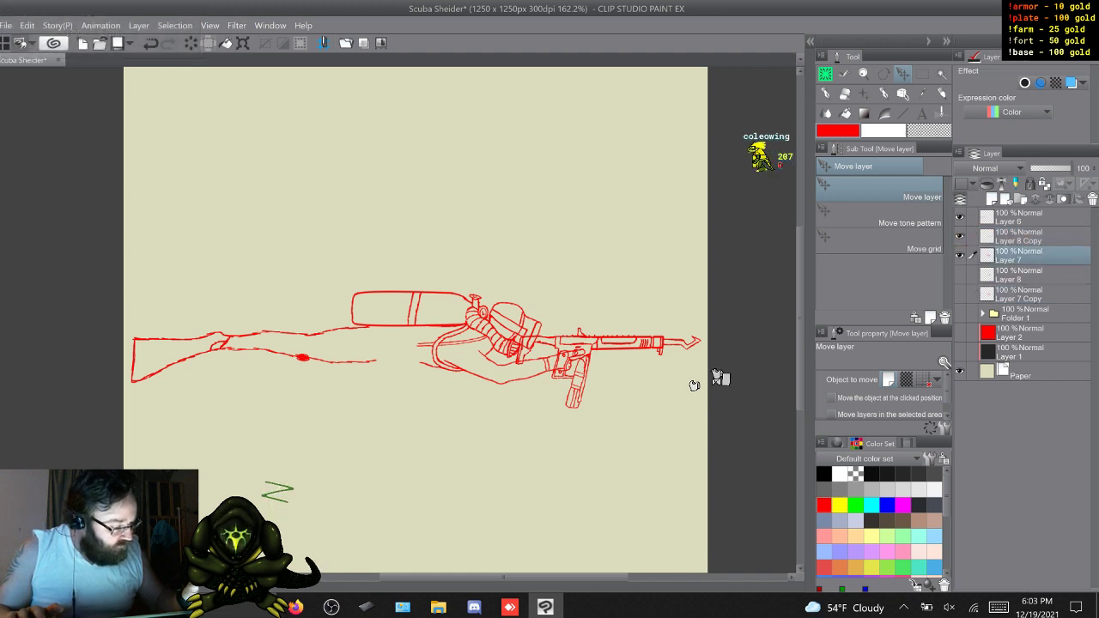
{"action": "left_click", "coordinate": [1030, 217]}
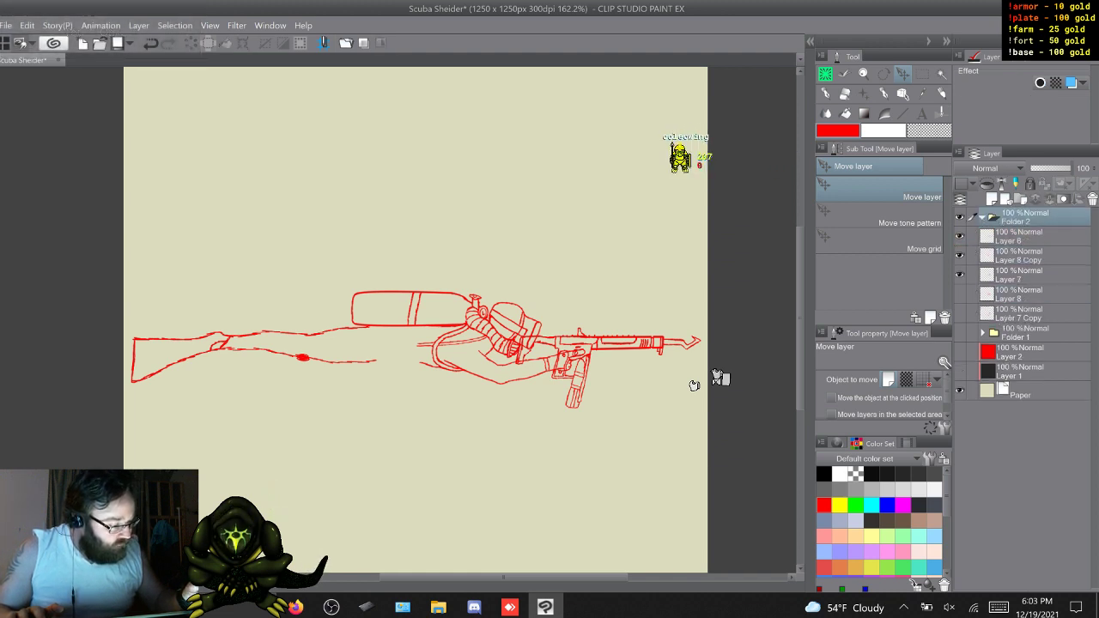
{"action": "key", "text": "ctrl+g"}
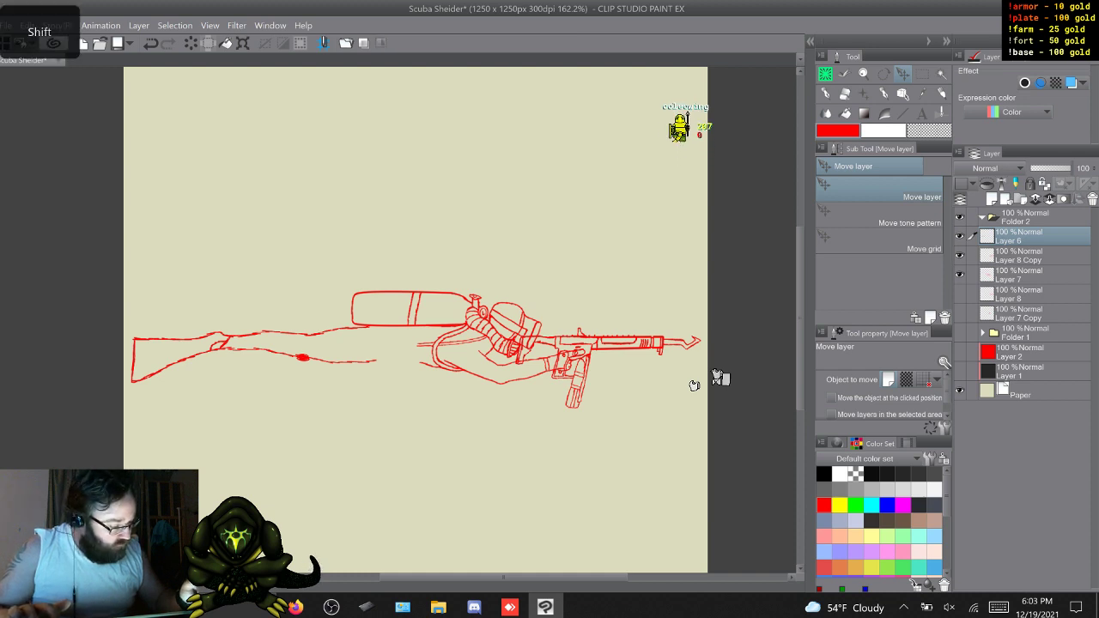
{"action": "left_click", "coordinate": [1030, 313], "text": "shift"}
{"action": "left_click", "coordinate": [982, 217]}
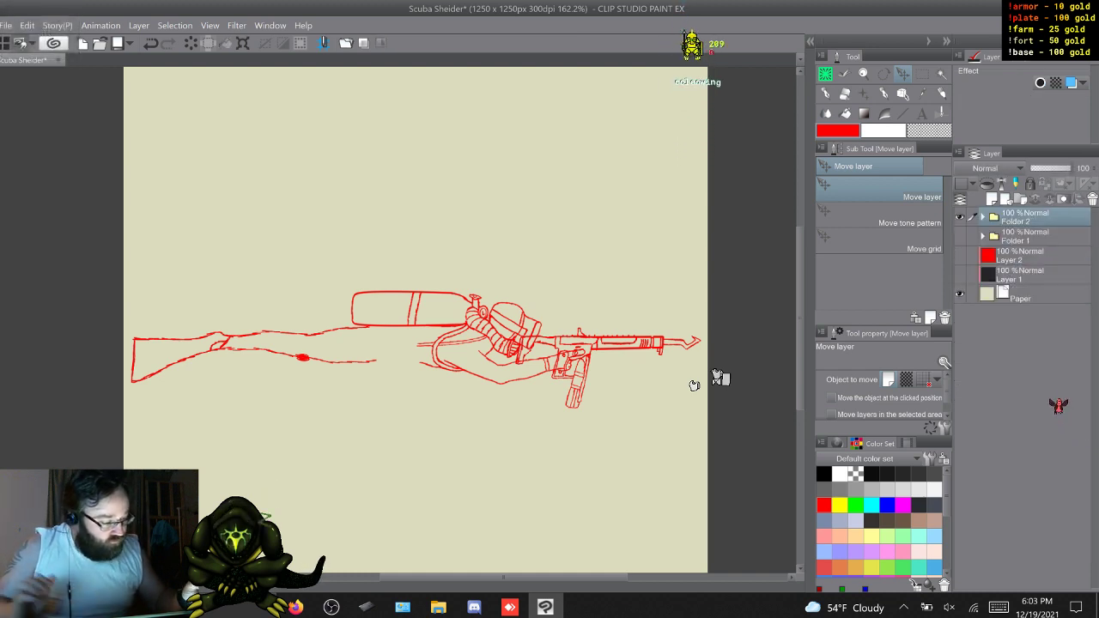
Create an animation folder above the sketch folder and add four empty cels to it
{"action": "left_click", "coordinate": [6, 585]}
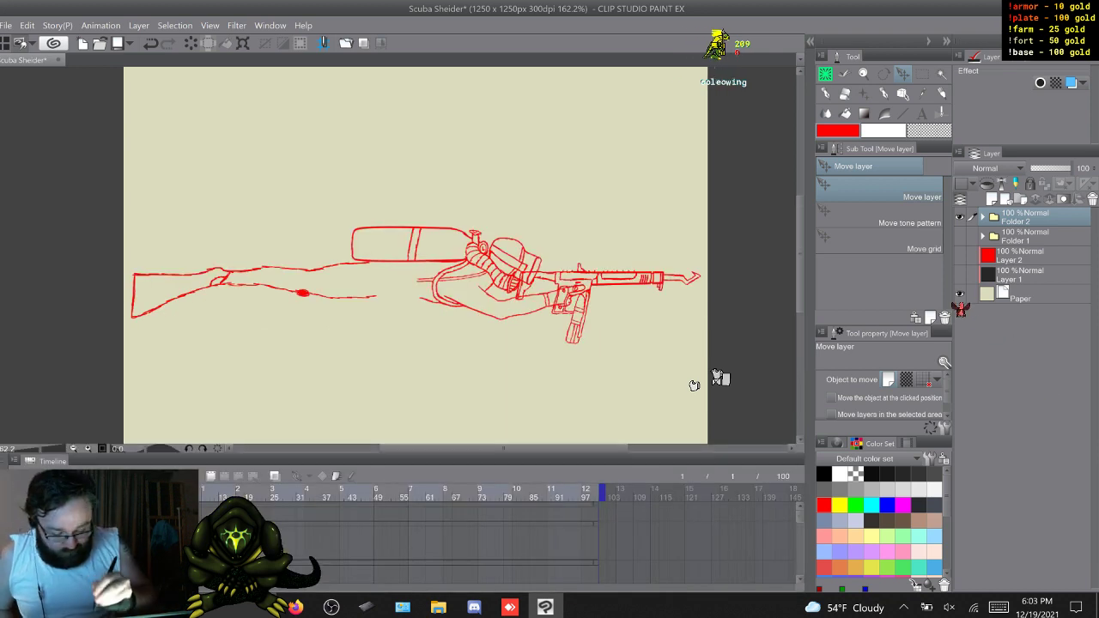
{"action": "left_click", "coordinate": [210, 475]}
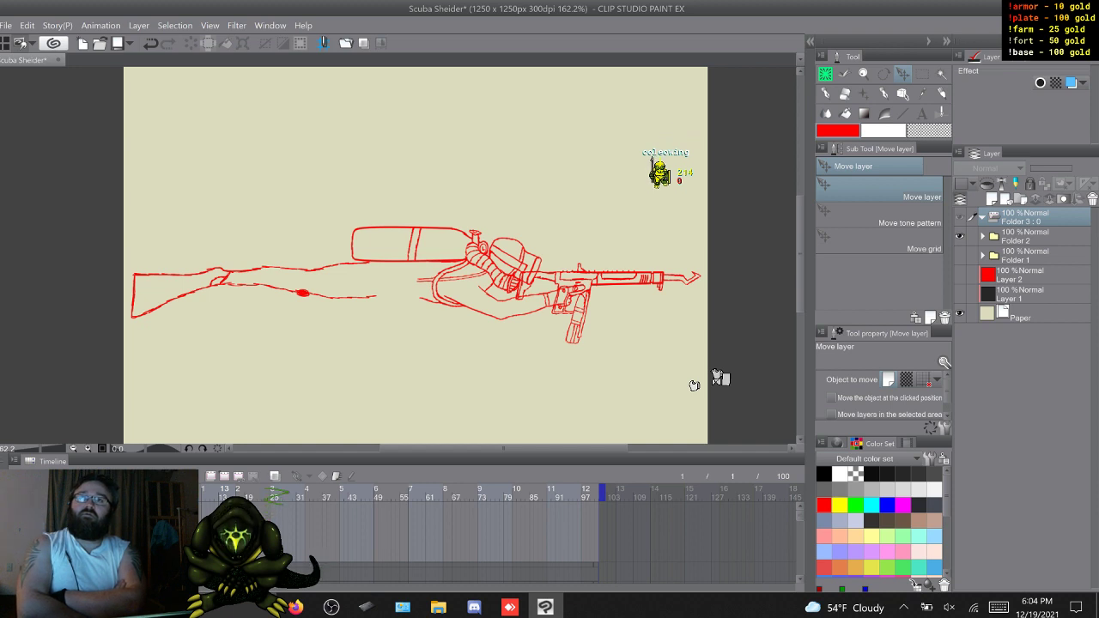
{"action": "left_click", "coordinate": [224, 476]}
{"action": "left_click", "coordinate": [224, 475]}
{"action": "left_click", "coordinate": [224, 476]}
{"action": "left_click", "coordinate": [224, 476]}
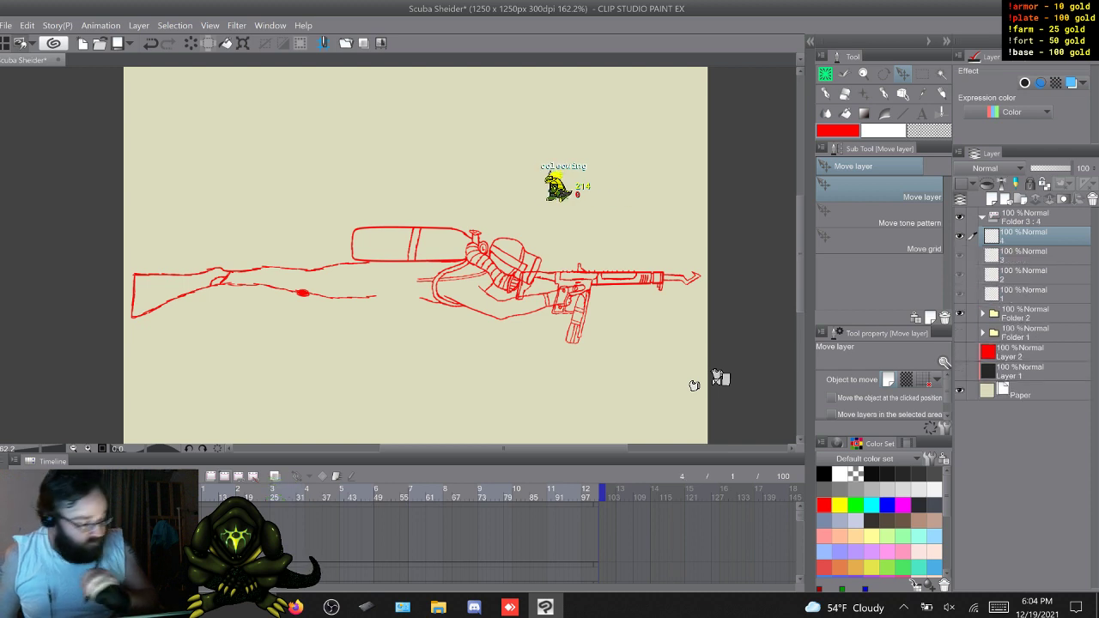
{"action": "left_click", "coordinate": [3, 451]}
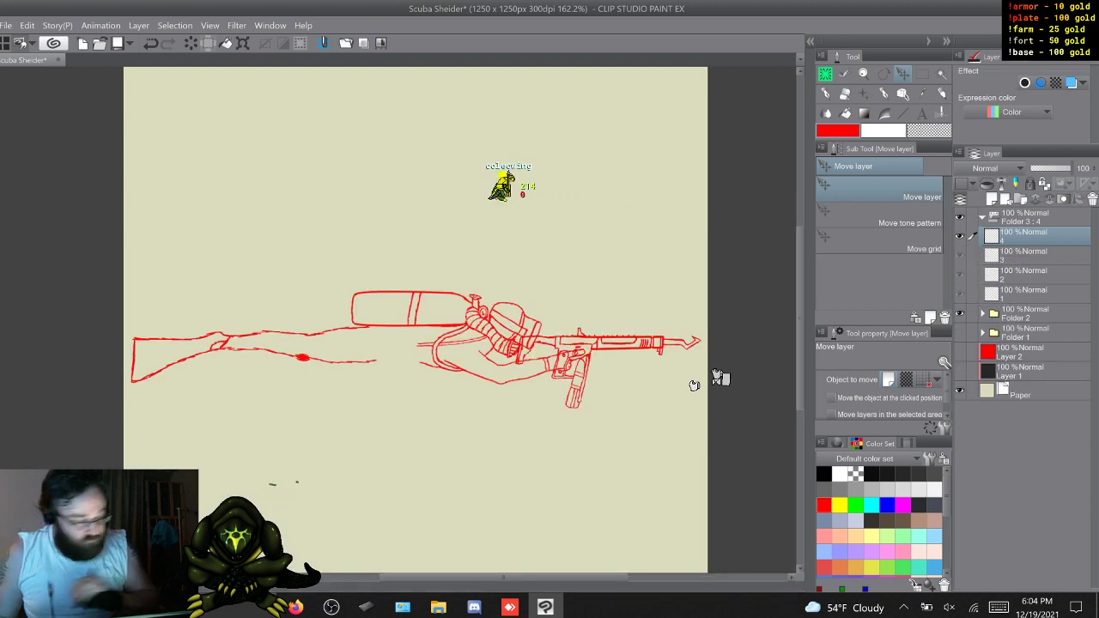
Duplicate the Folder 3 animation folder five times, hide the copies and expand the original to show its cels
{"action": "left_click", "coordinate": [982, 217]}
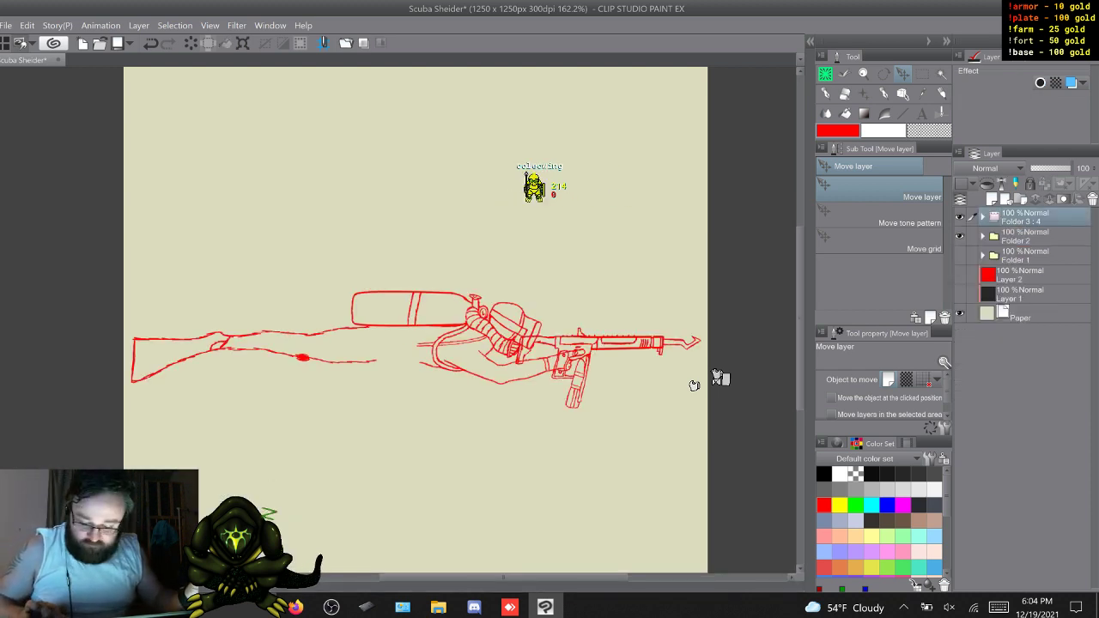
{"action": "key", "text": "F9"}
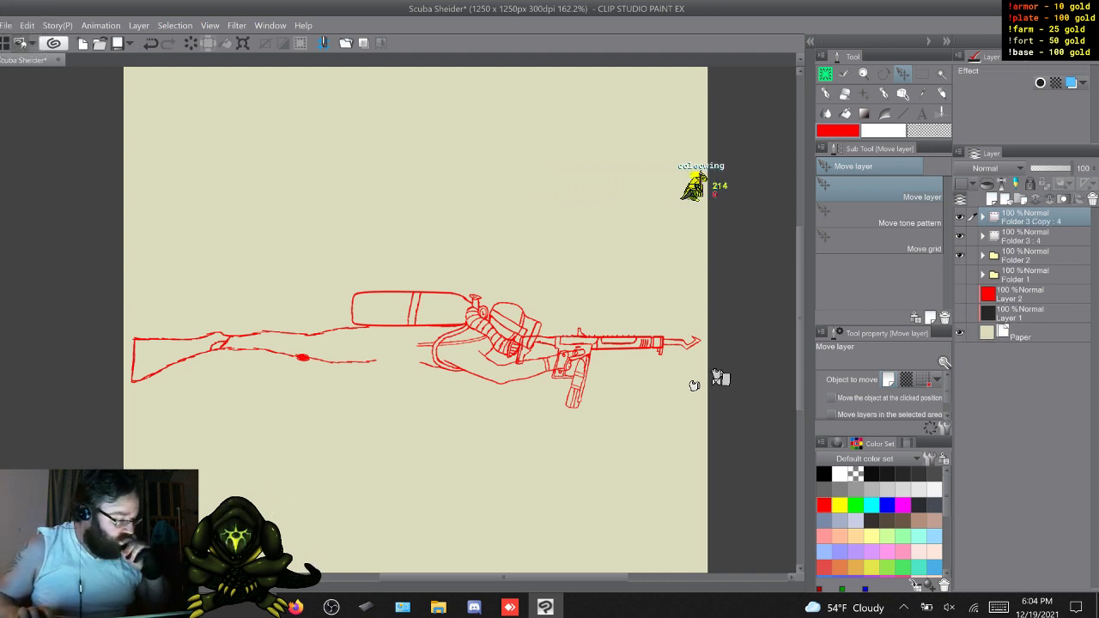
{"action": "key", "text": "F9"}
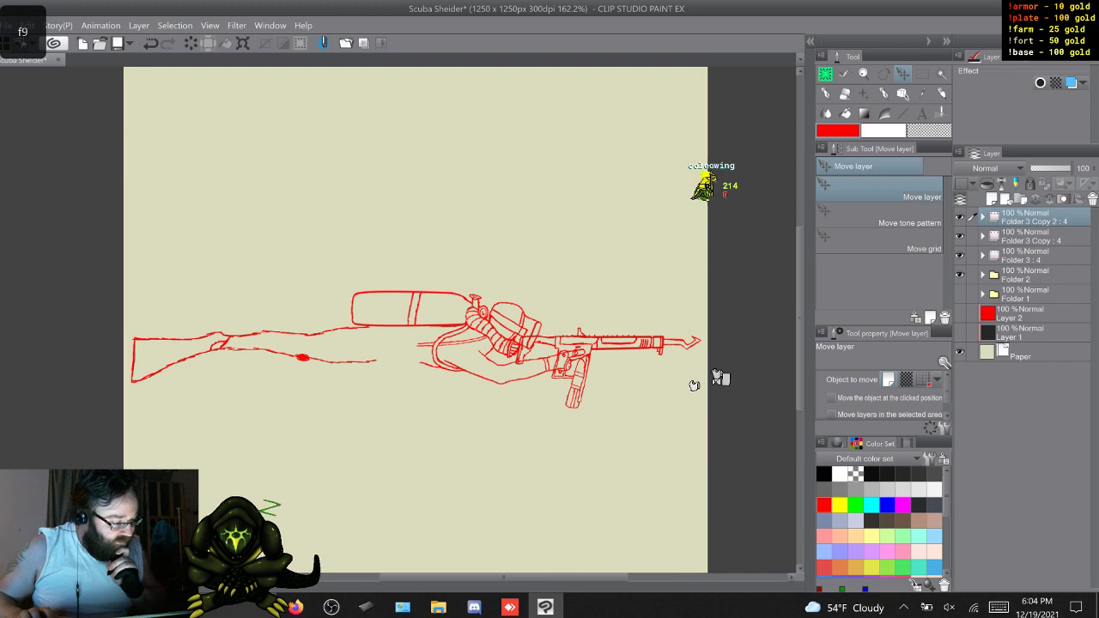
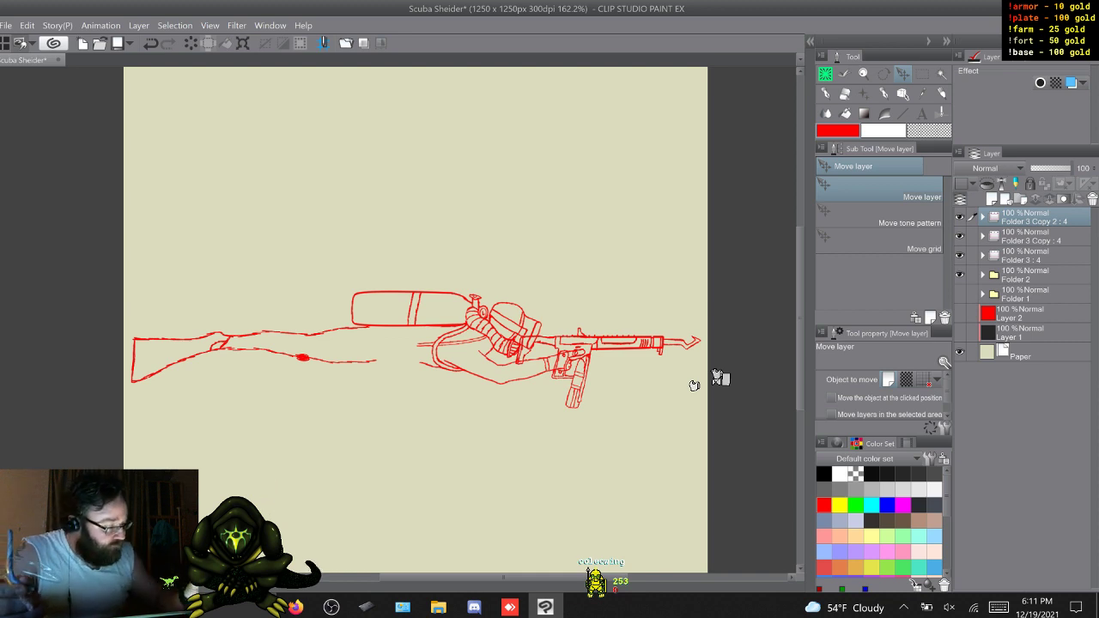
{"action": "key", "text": "alt+bracketleft"}
{"action": "key", "text": "alt+bracketleft"}
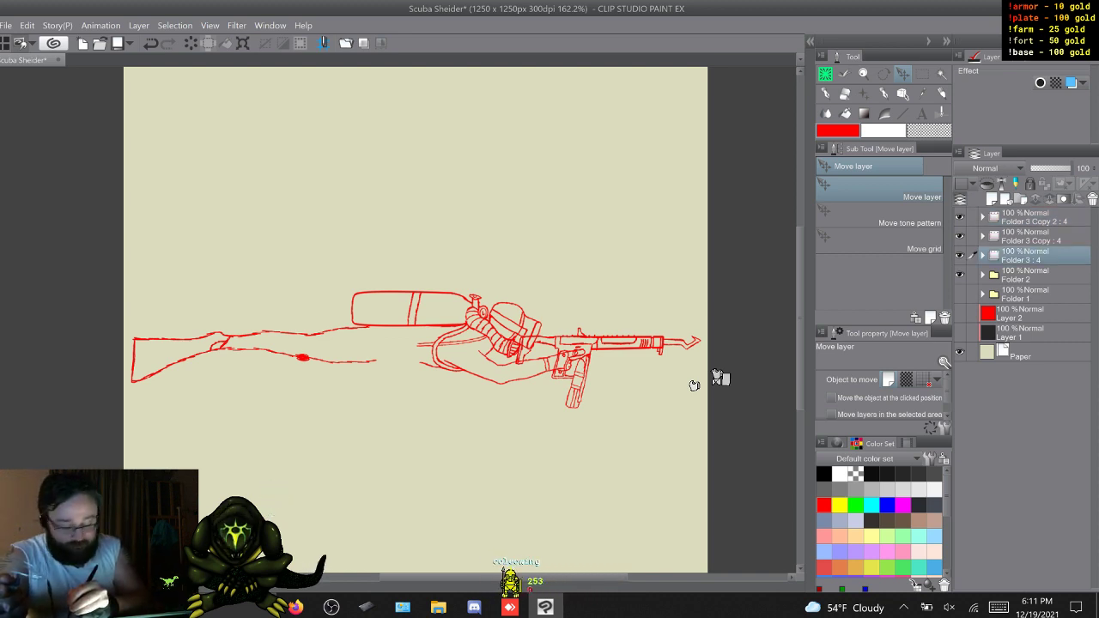
{"action": "key", "text": "F9"}
{"action": "key", "text": "F9"}
{"action": "key", "text": "F9"}
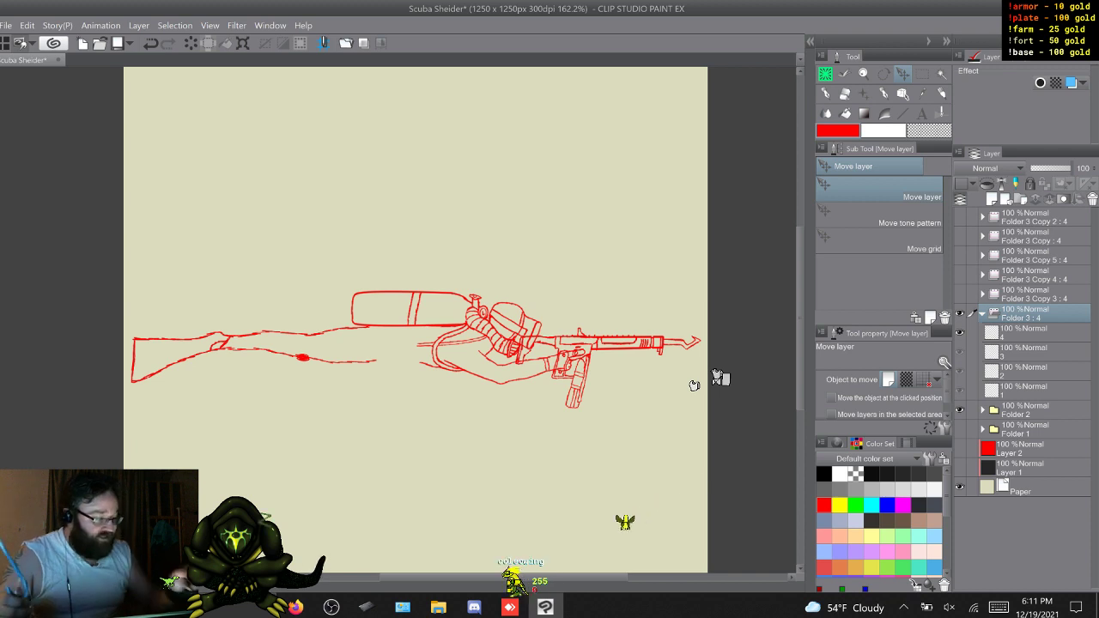
Paint a thick wavy red Coleowing Marker stroke along the legs on cel 1 of Folder 3, and tint Folder 2's sketch blue
{"action": "left_click", "coordinate": [1023, 390]}
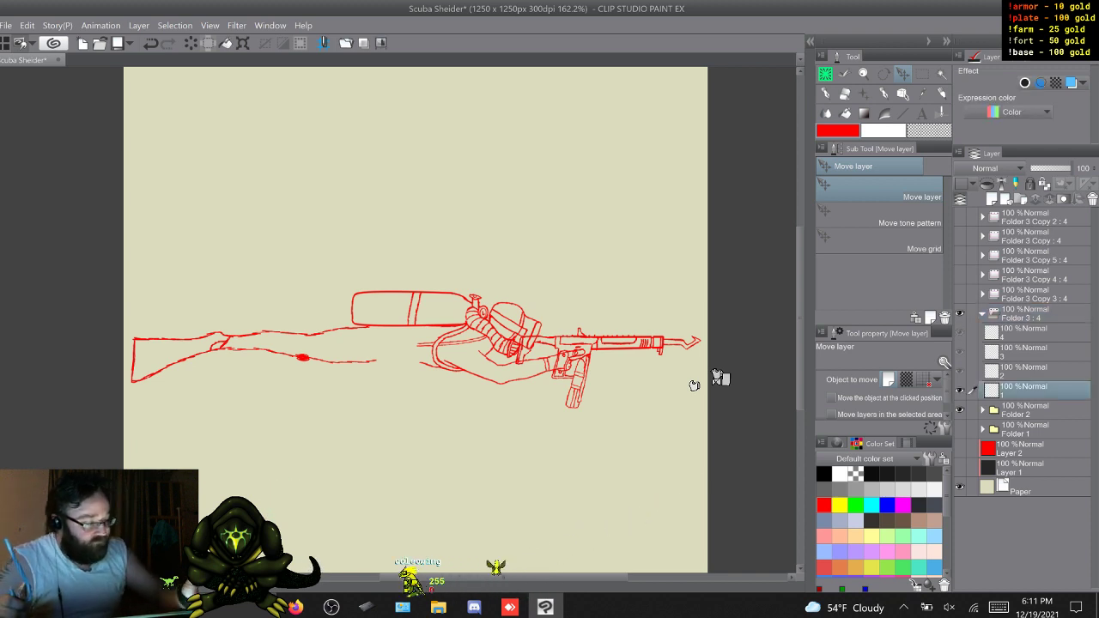
{"action": "left_click", "coordinate": [825, 74]}
{"action": "left_click", "coordinate": [908, 223]}
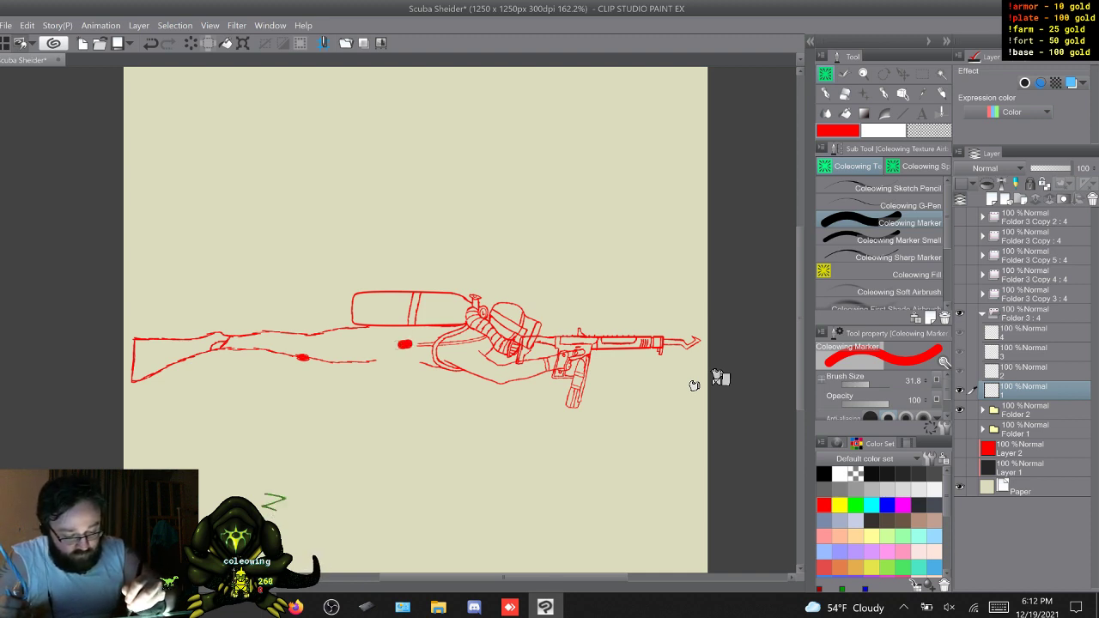
{"action": "mouse_move", "coordinate": [405, 344]}
{"action": "left_mouse_down"}
{"action": "mouse_move", "coordinate": [308, 355]}
{"action": "mouse_move", "coordinate": [209, 347]}
{"action": "mouse_move", "coordinate": [136, 365]}
{"action": "left_mouse_up"}
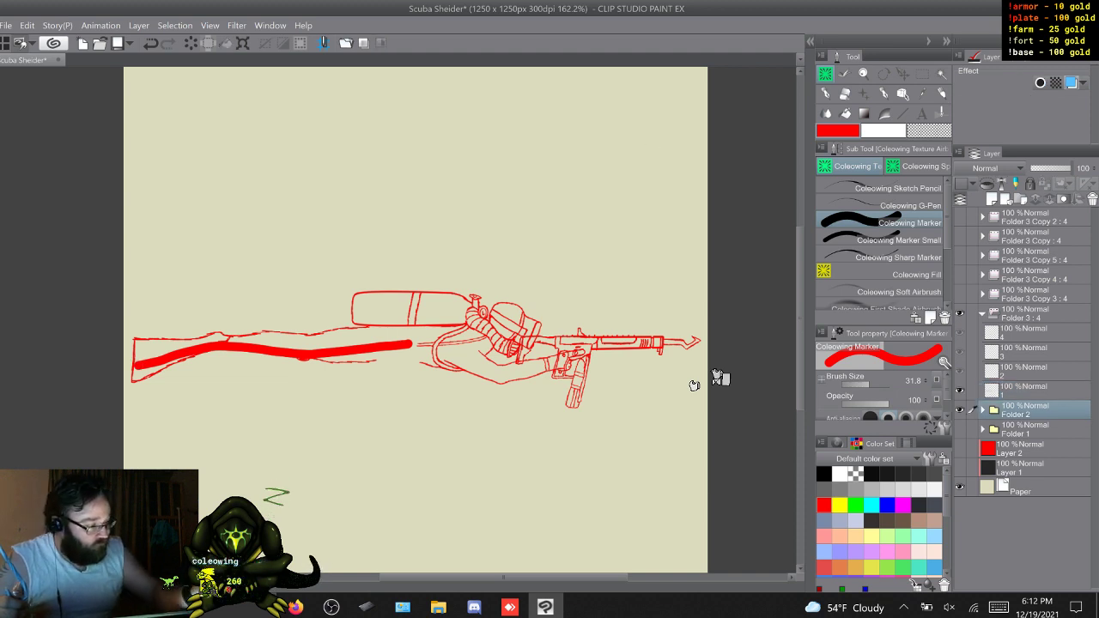
{"action": "left_click", "coordinate": [1071, 83]}
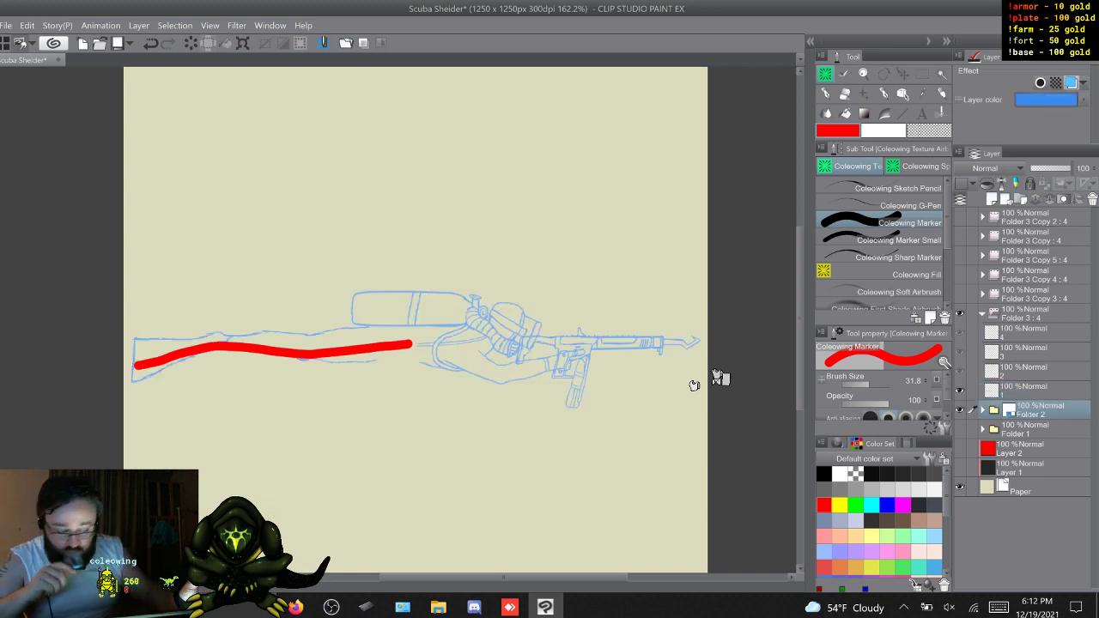
Switch to empty cel 2 of Folder 3 and turn on onion skin to see the neighbouring cels
{"action": "key", "text": "ctrl+z"}
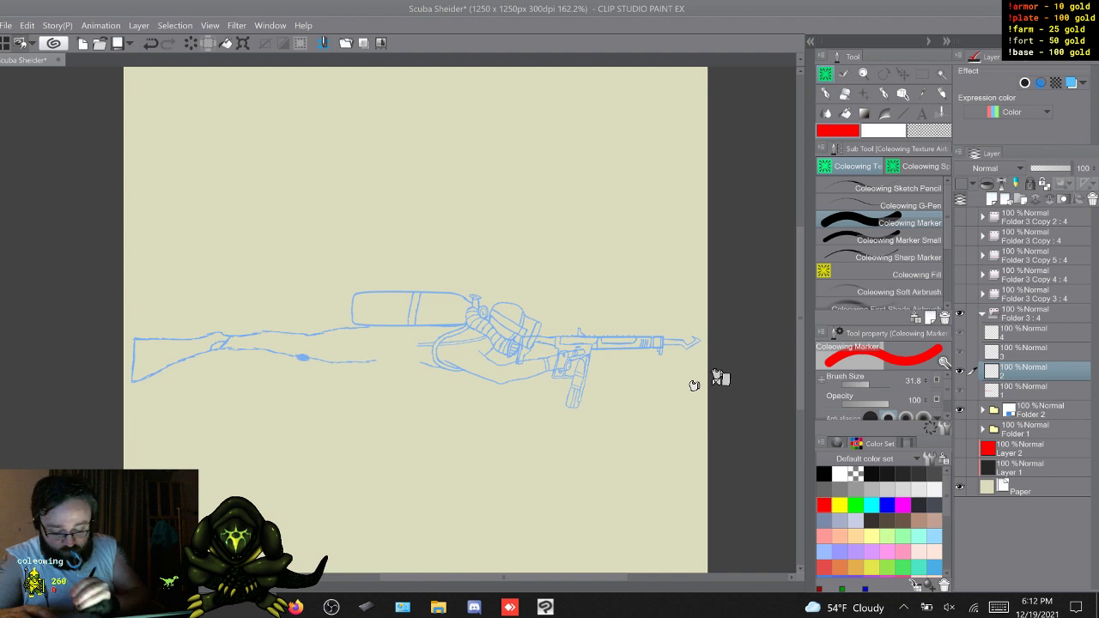
{"action": "left_click", "coordinate": [7, 587]}
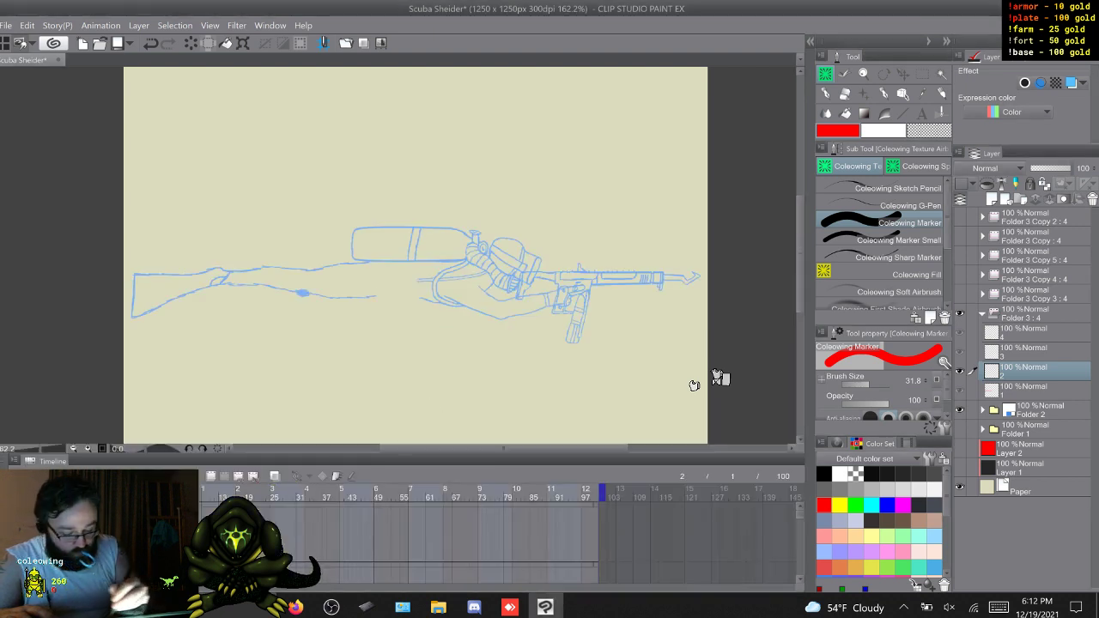
{"action": "left_click_drag", "start_coordinate": [411, 279], "coordinate": [136, 300]}
{"action": "left_click", "coordinate": [7, 456]}
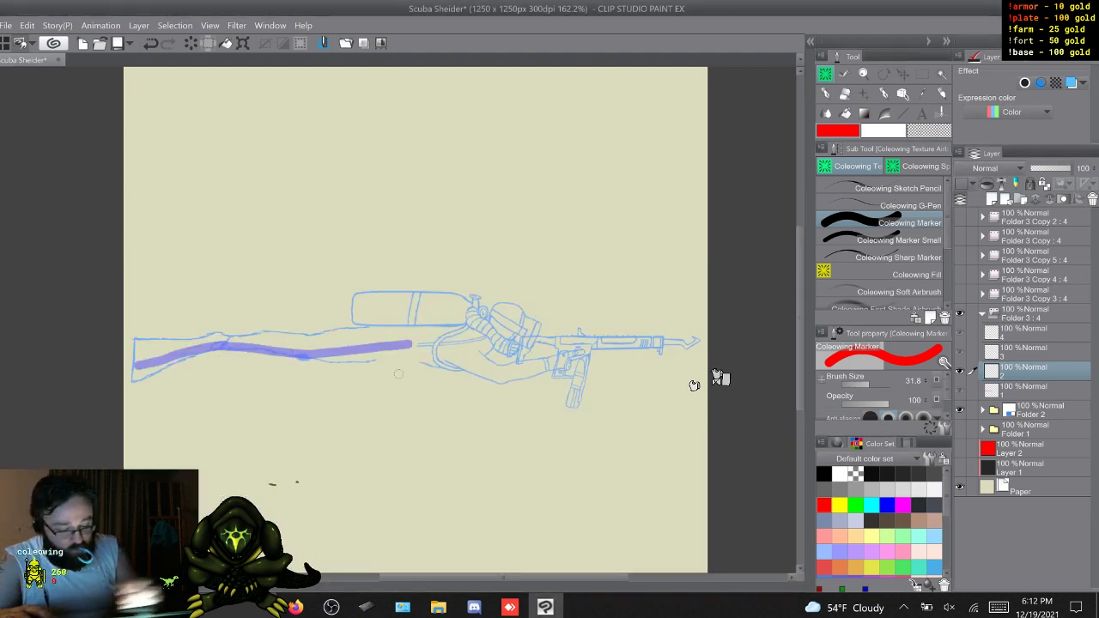
Paint a red leg stroke on each of cels 2, 3 and 4, bending the knee up, lifting the fin, then lowering it
{"action": "left_click_drag", "start_coordinate": [410, 345], "coordinate": [383, 352]}
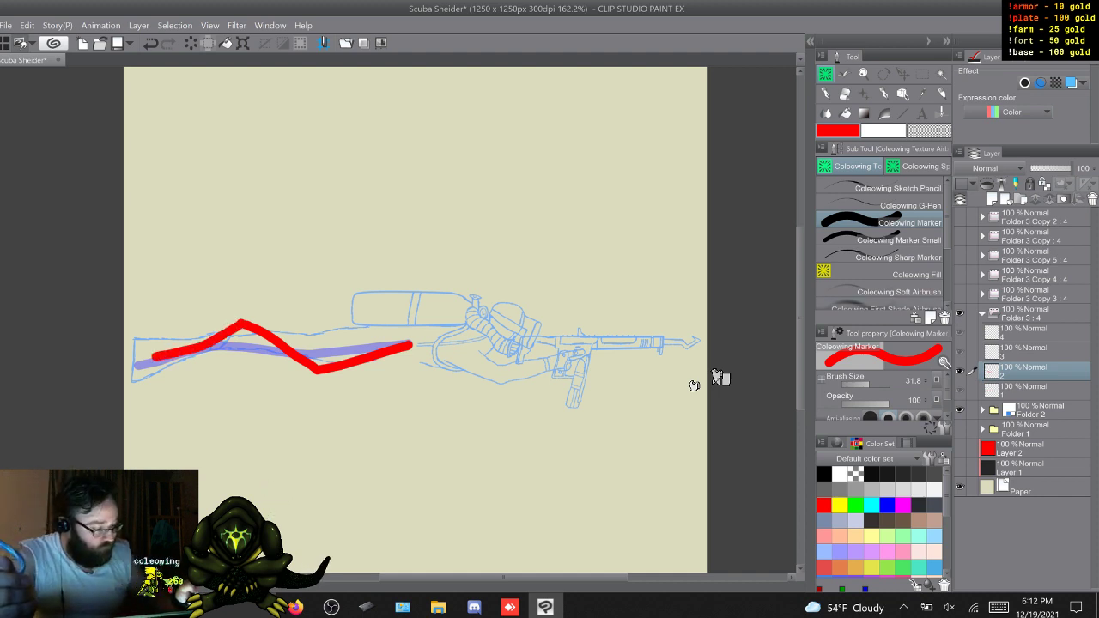
{"action": "key", "text": "period"}
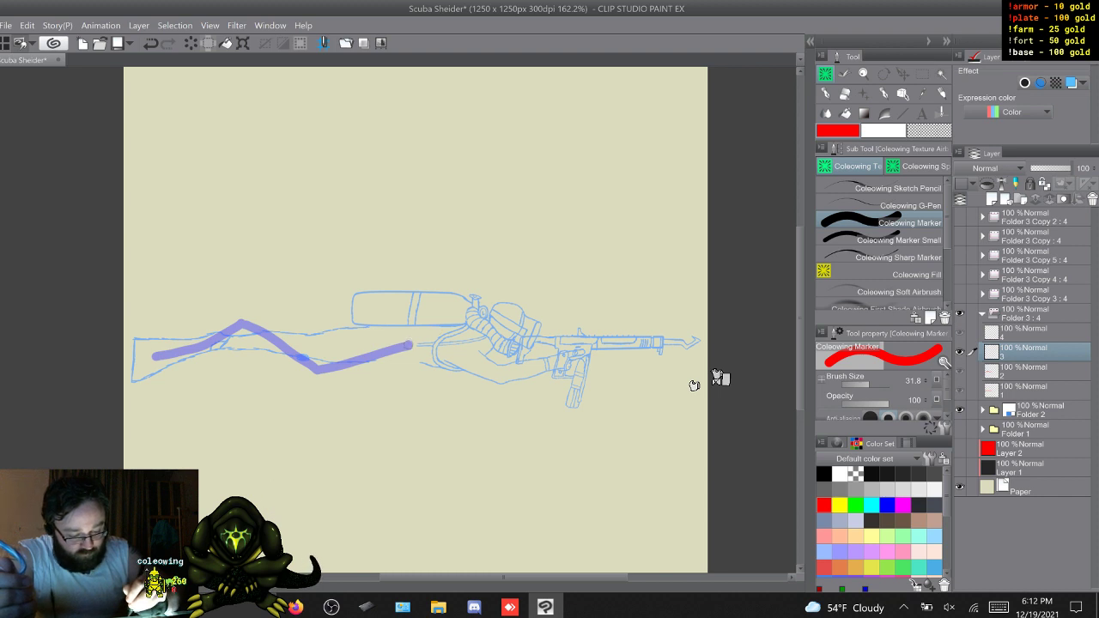
{"action": "left_click_drag", "start_coordinate": [410, 345], "coordinate": [340, 357]}
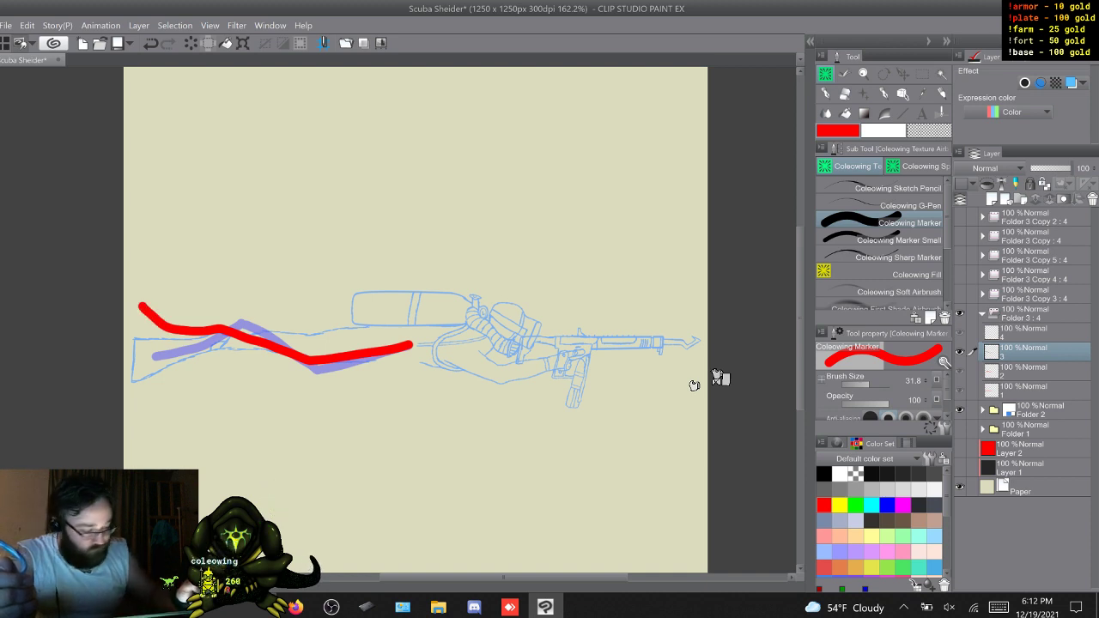
{"action": "key", "text": "period"}
{"action": "key", "text": "period"}
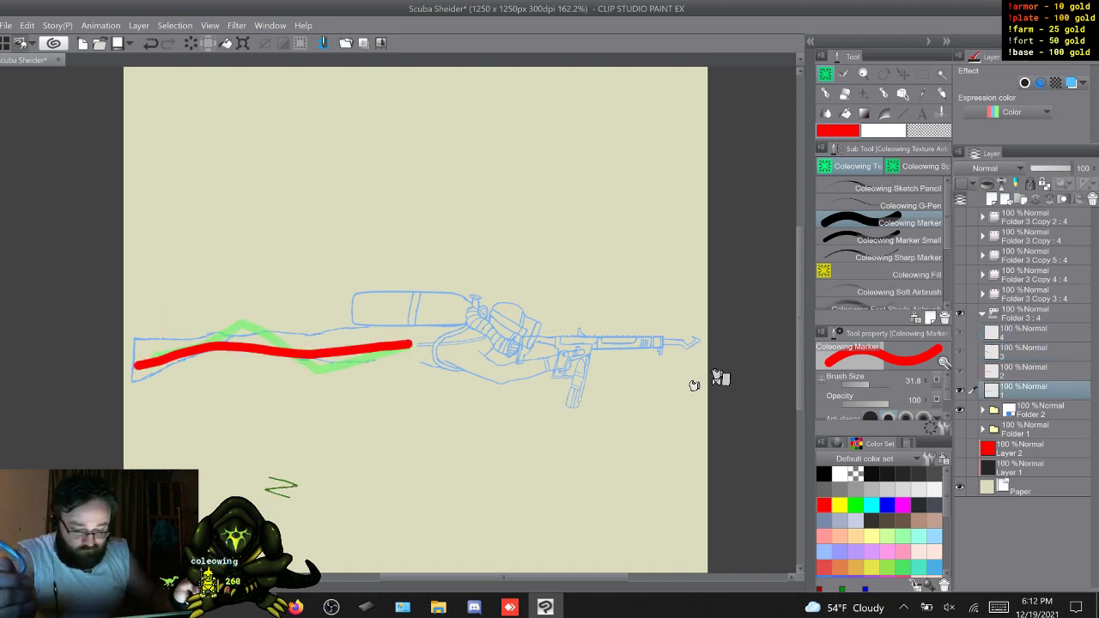
{"action": "key", "text": "comma"}
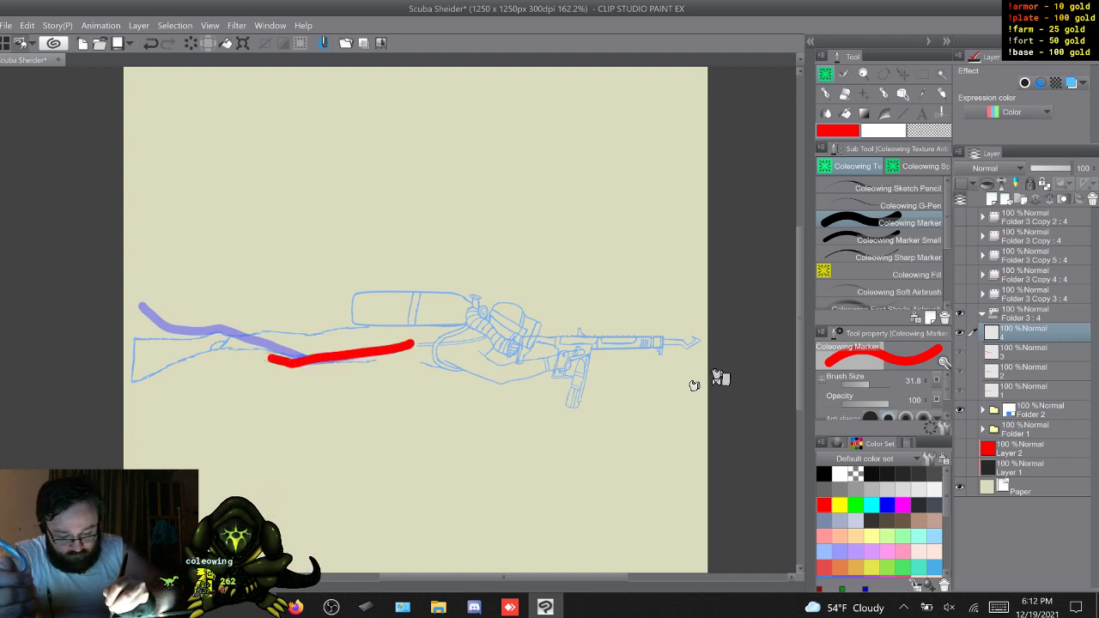
{"action": "mouse_move", "coordinate": [270, 358]}
{"action": "left_mouse_down"}
{"action": "mouse_move", "coordinate": [222, 343]}
{"action": "mouse_move", "coordinate": [152, 344]}
{"action": "left_mouse_up"}
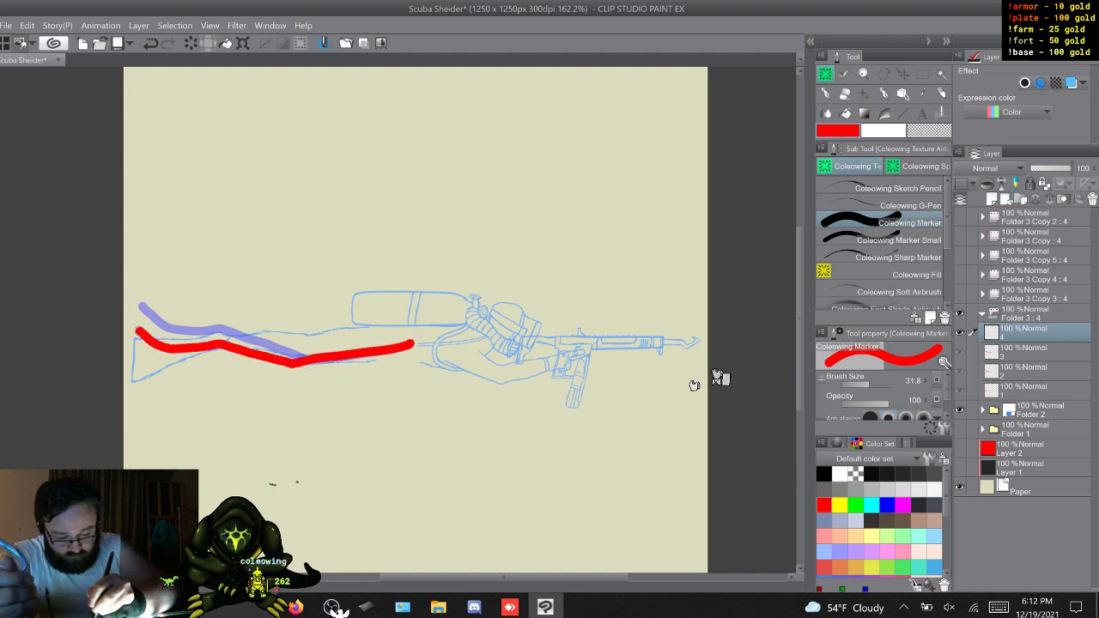
Flip repeatedly through cels 1 to 4 of Folder 3 to check the motion of the leg kick
{"action": "key", "text": "period"}
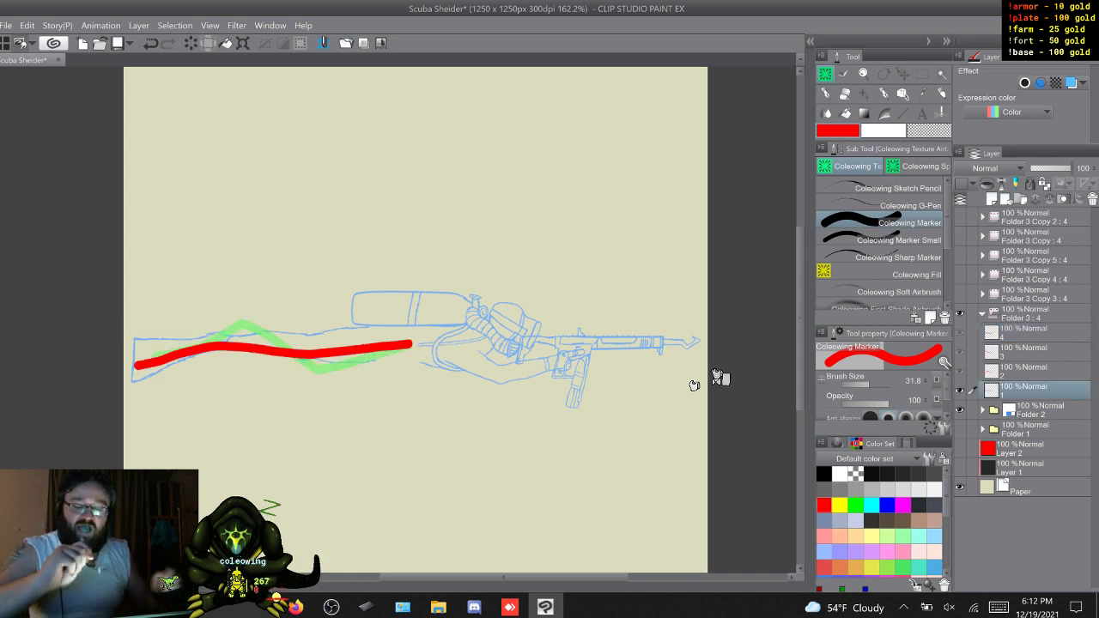
{"action": "key", "text": "w"}
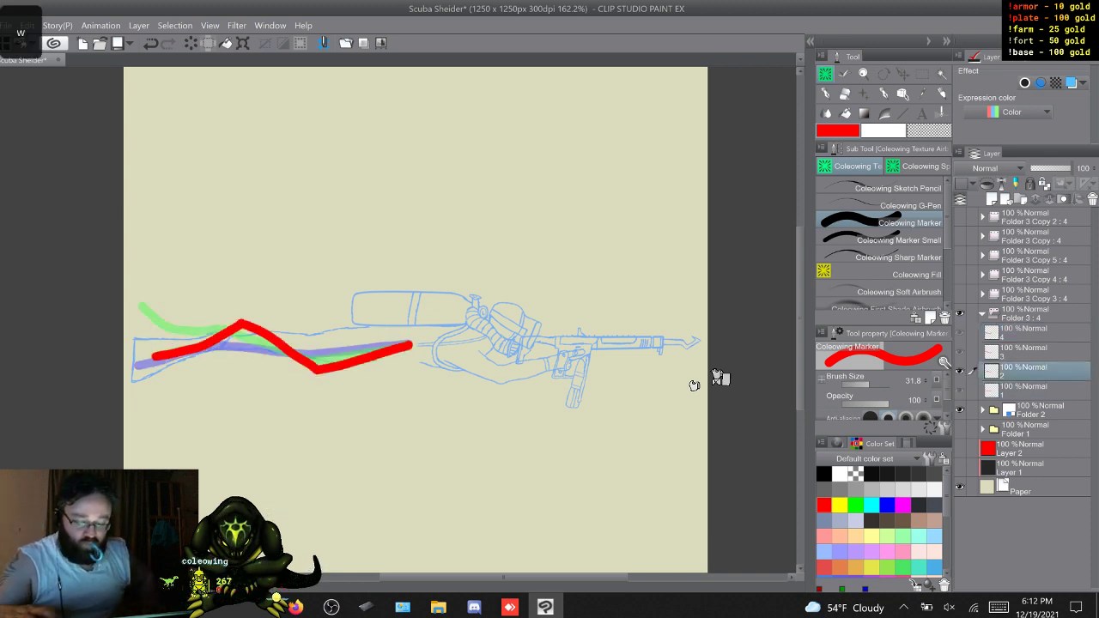
{"action": "key", "text": "w"}
{"action": "key", "text": "w"}
{"action": "key", "text": "w"}
{"action": "key", "text": "w"}
{"action": "key", "text": "w"}
{"action": "key", "text": "w"}
{"action": "key", "text": "w"}
{"action": "key", "text": "w"}
{"action": "key", "text": "w"}
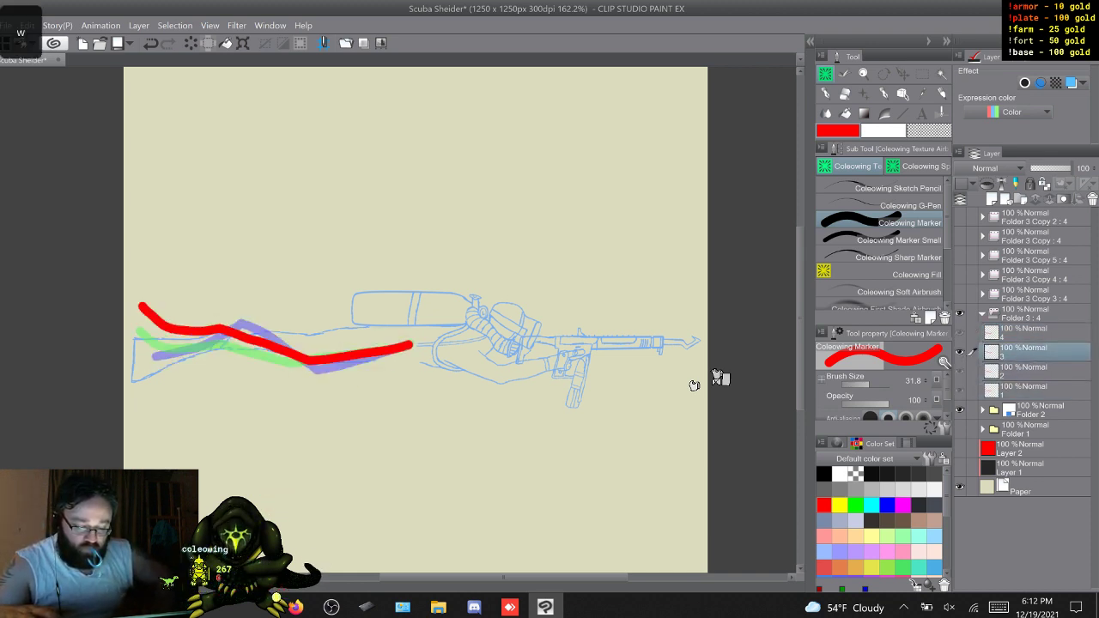
{"action": "key", "text": "w"}
{"action": "key", "text": "w"}
{"action": "key", "text": "w"}
{"action": "key", "text": "w"}
{"action": "key", "text": "w"}
{"action": "key", "text": "w"}
{"action": "key", "text": "w"}
{"action": "key", "text": "w"}
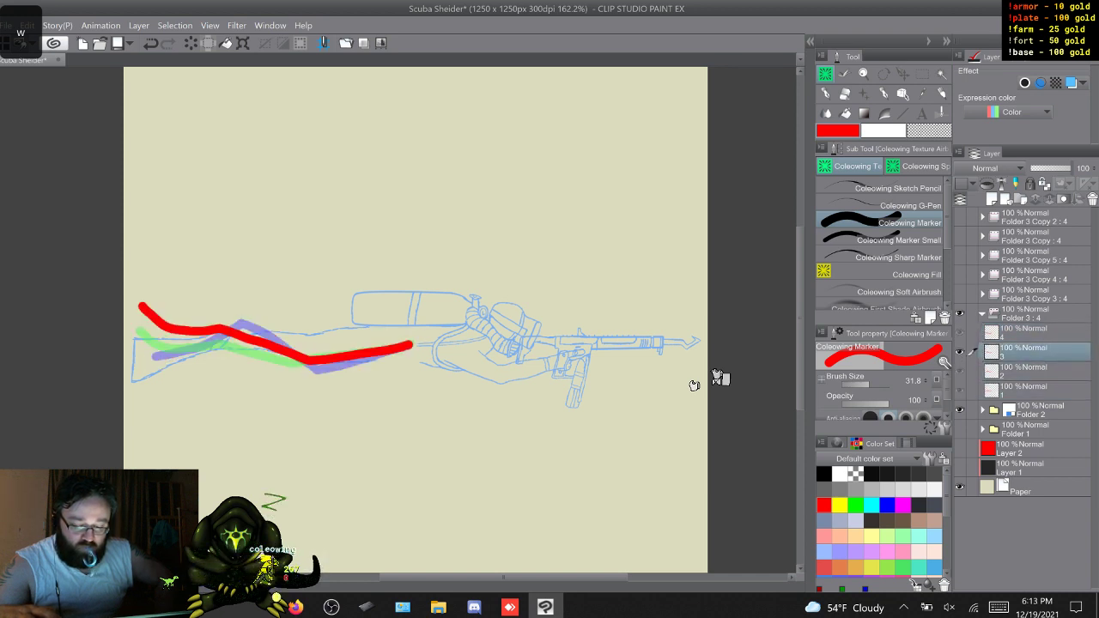
{"action": "key", "text": "w"}
{"action": "key", "text": "w"}
{"action": "key", "text": "w"}
{"action": "key", "text": "w"}
{"action": "key", "text": "w"}
{"action": "key", "text": "w"}
{"action": "key", "text": "w"}
{"action": "key", "text": "w"}
{"action": "key", "text": "w"}
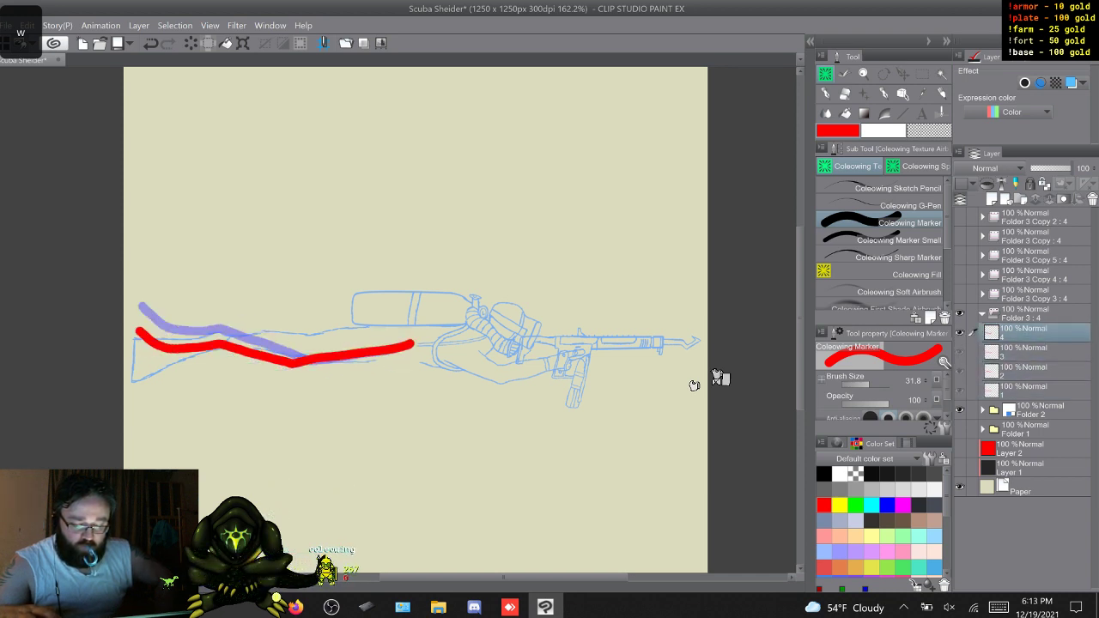
{"action": "key", "text": "w"}
{"action": "key", "text": "w"}
{"action": "key", "text": "w"}
{"action": "key", "text": "w"}
{"action": "key", "text": "w"}
{"action": "key", "text": "w"}
{"action": "key", "text": "w"}
{"action": "key", "text": "w"}
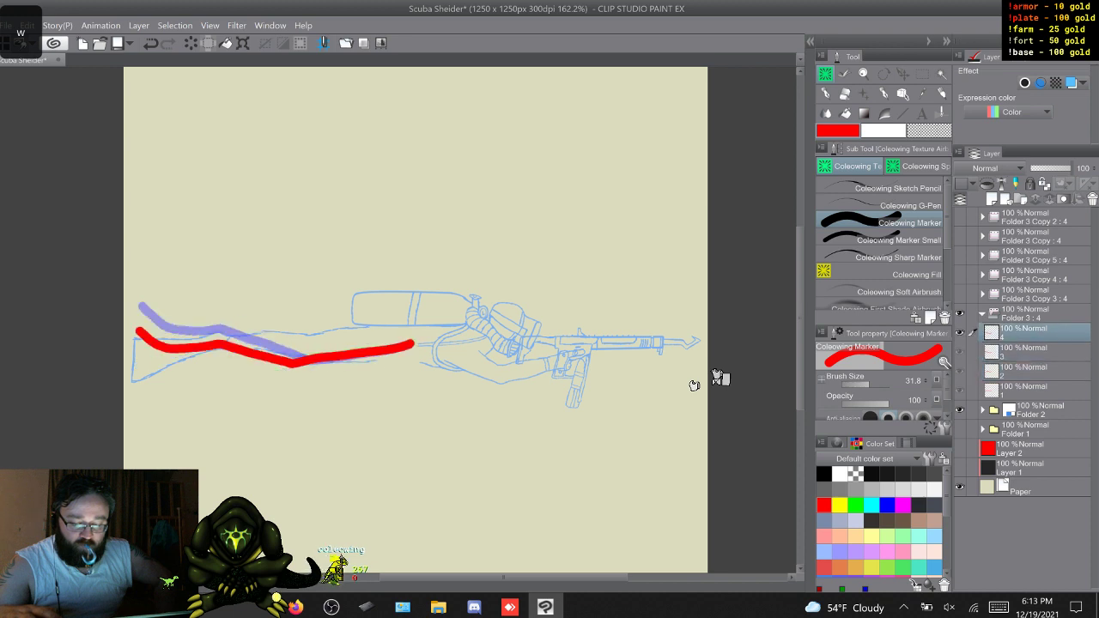
{"action": "key", "text": "w"}
{"action": "key", "text": "w"}
{"action": "key", "text": "w"}
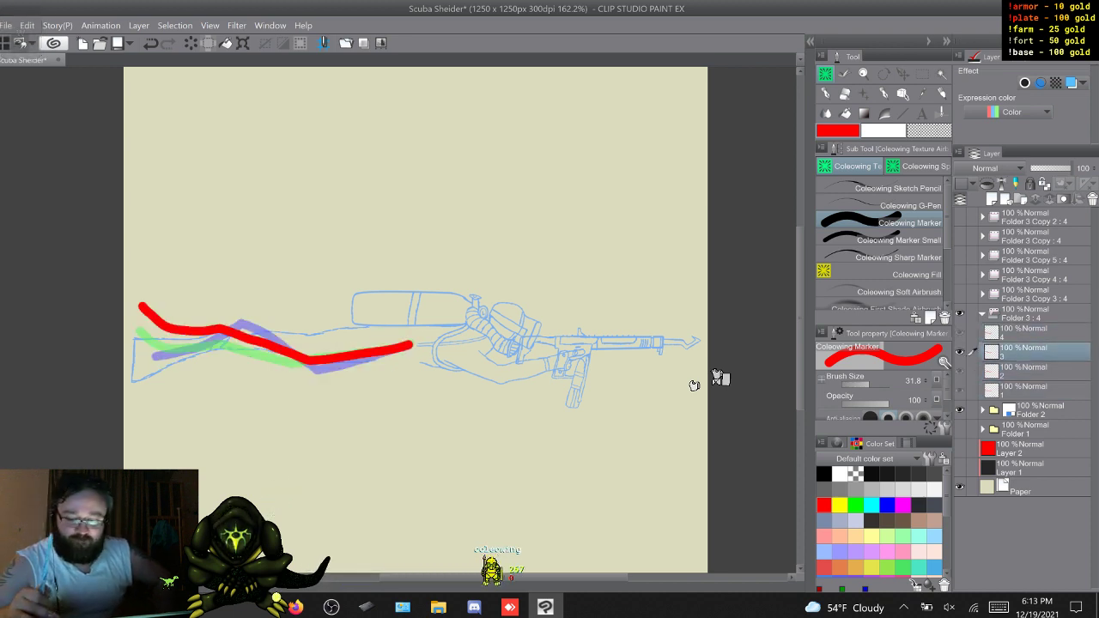
{"action": "key", "text": "w"}
{"action": "key", "text": "w"}
{"action": "key", "text": "w"}
{"action": "key", "text": "w"}
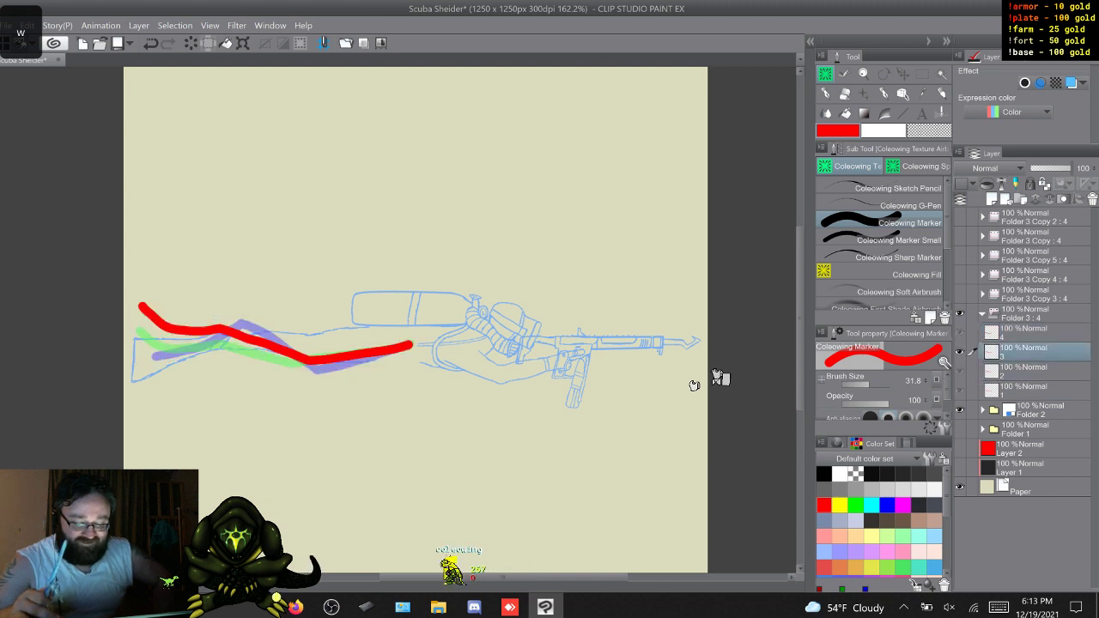
{"action": "key", "text": "w"}
{"action": "key", "text": "w"}
{"action": "key", "text": "w"}
{"action": "key", "text": "w"}
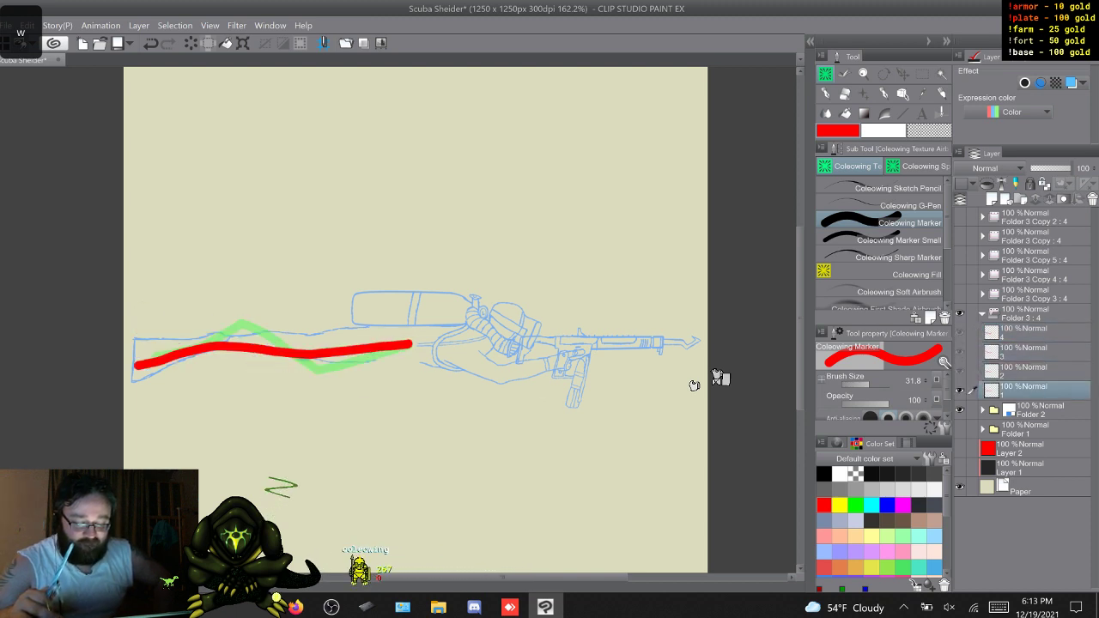
{"action": "key", "text": "w"}
{"action": "key", "text": "w"}
{"action": "key", "text": "w"}
{"action": "key", "text": "w"}
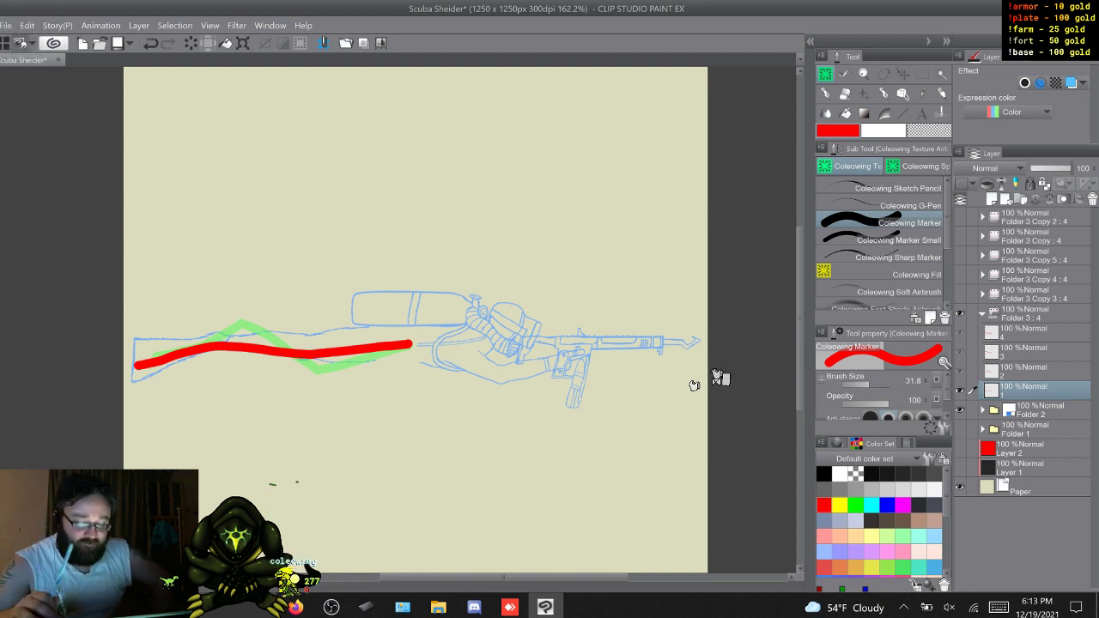
{"action": "key", "text": "w"}
{"action": "key", "text": "w"}
{"action": "key", "text": "w"}
{"action": "key", "text": "w"}
{"action": "key", "text": "w"}
{"action": "key", "text": "w"}
{"action": "key", "text": "w"}
{"action": "key", "text": "w"}
{"action": "key", "text": "w"}
{"action": "key", "text": "w"}
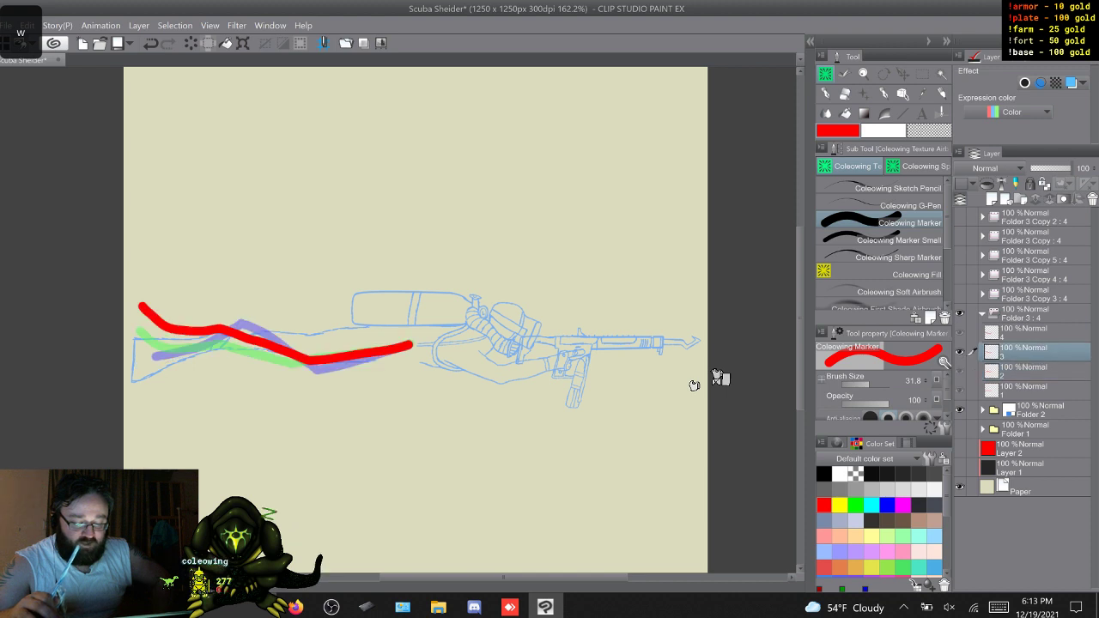
{"action": "key", "text": "w"}
{"action": "key", "text": "w"}
{"action": "key", "text": "w"}
{"action": "key", "text": "w"}
{"action": "key", "text": "w"}
{"action": "key", "text": "w"}
{"action": "key", "text": "w"}
{"action": "key", "text": "w"}
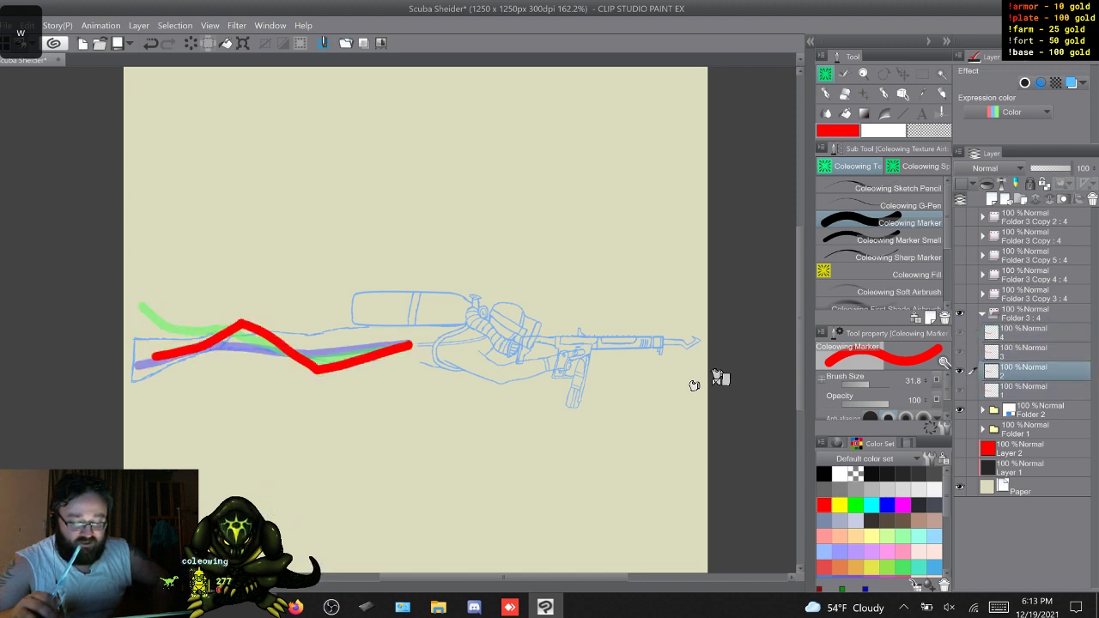
{"action": "key", "text": "w"}
{"action": "key", "text": "w"}
{"action": "key", "text": "w"}
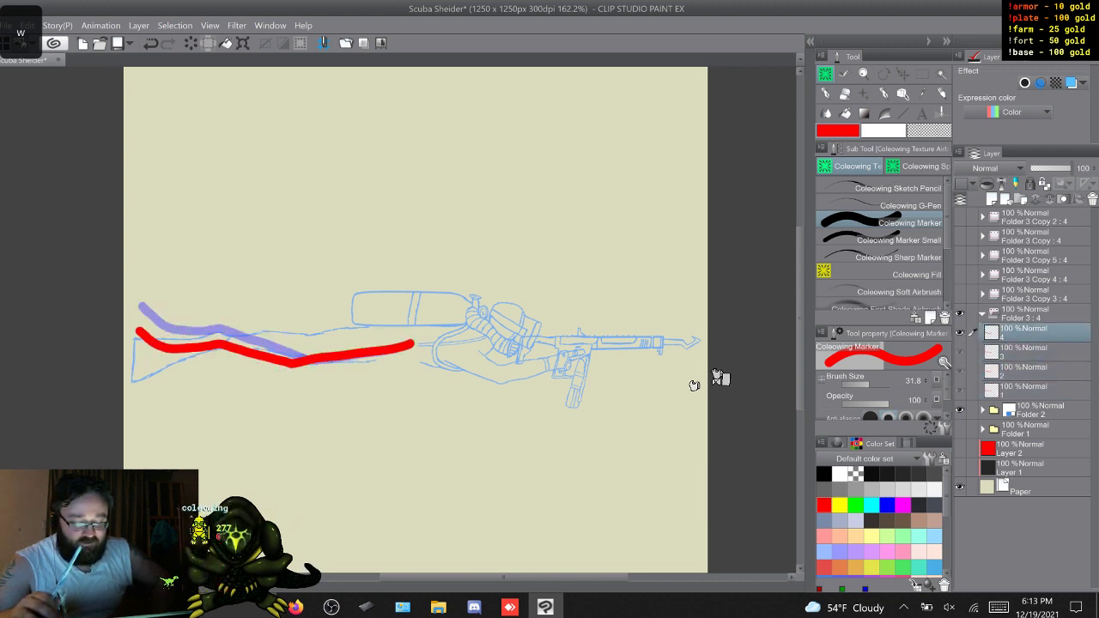
{"action": "key", "text": "w"}
{"action": "key", "text": "w"}
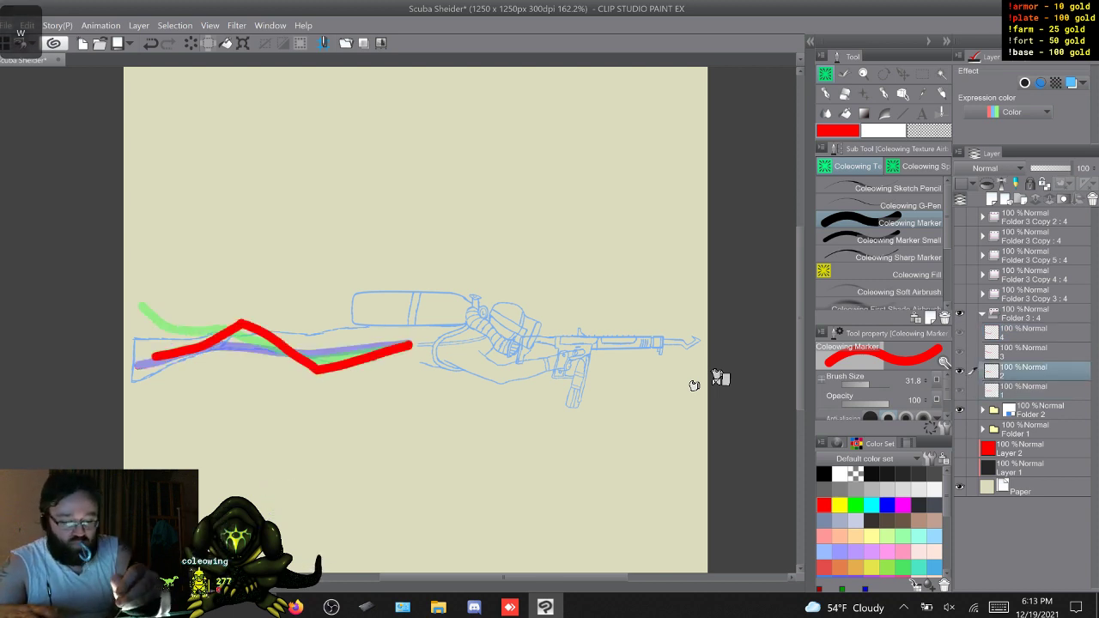
Clear the red leg strokes from the cels of Folder 3
{"action": "key", "text": "Delete"}
{"action": "key", "text": "w"}
{"action": "key", "text": "Delete"}
{"action": "key", "text": "w"}
{"action": "key", "text": "Delete"}
{"action": "key", "text": "w"}
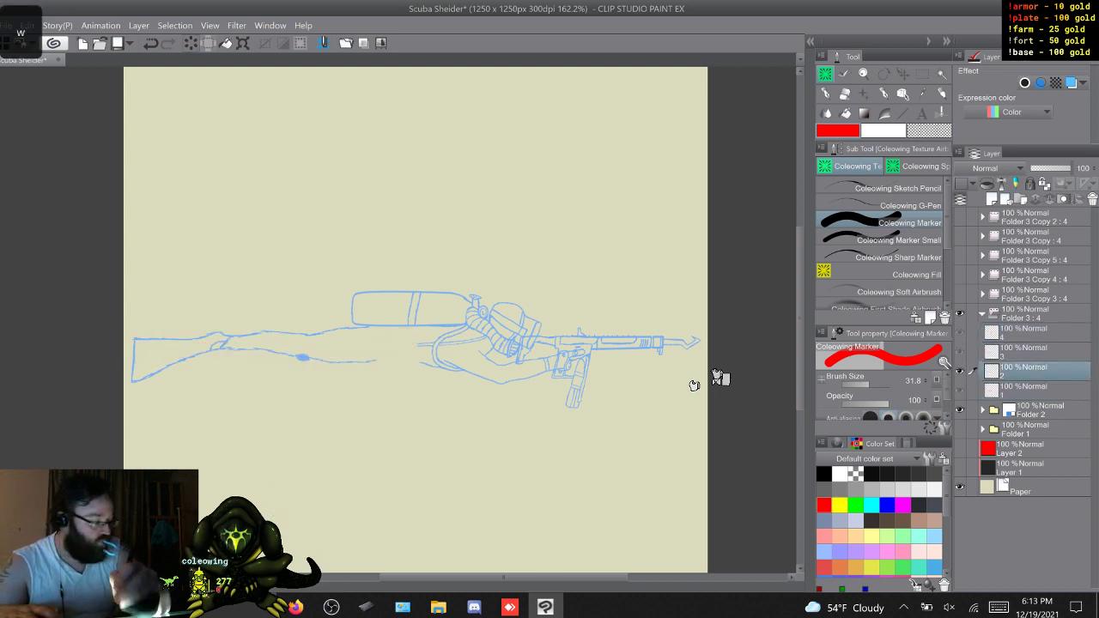
Undo the clearing of cel 1 to bring back its wavy red leg stroke
{"action": "key", "text": "s"}
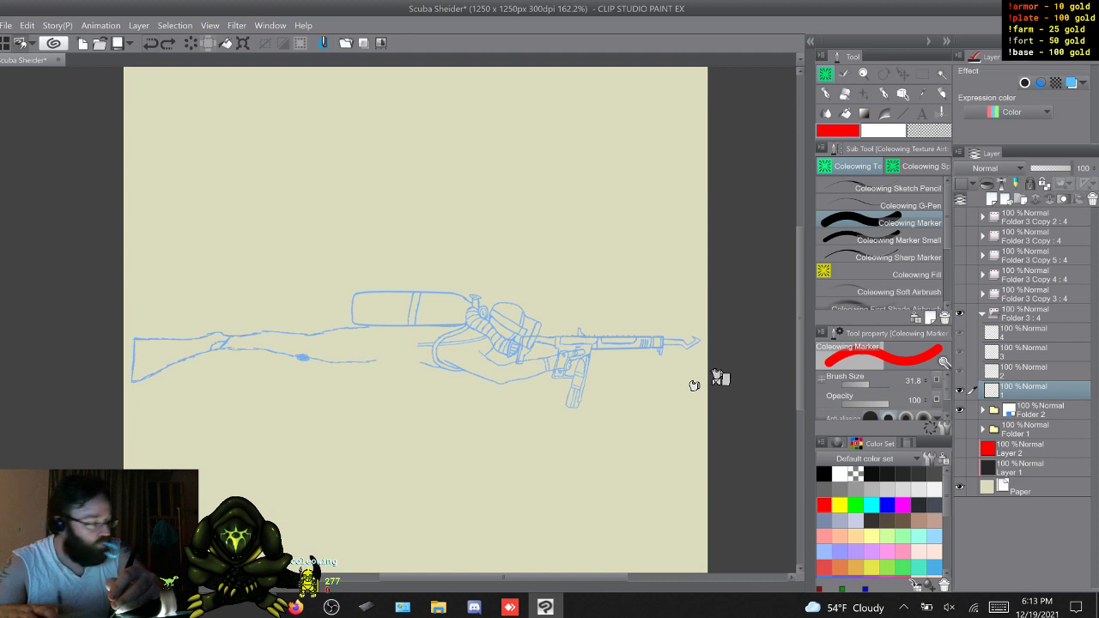
{"action": "key", "text": "w"}
{"action": "key", "text": "w"}
{"action": "key", "text": "w"}
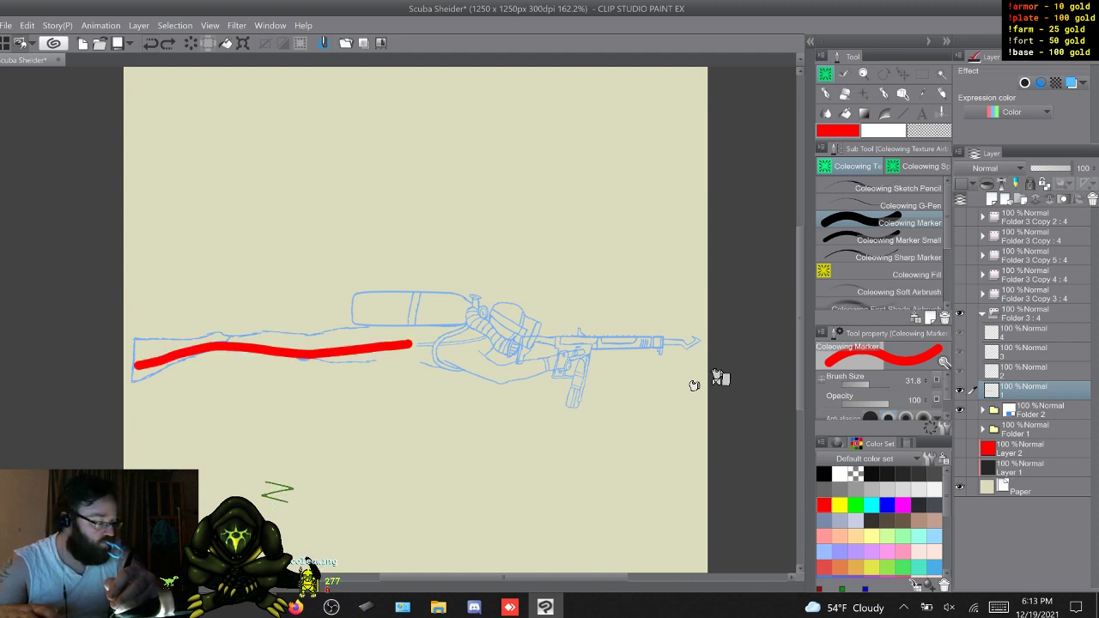
{"action": "key", "text": "s"}
{"action": "key", "text": "s"}
{"action": "key", "text": "s"}
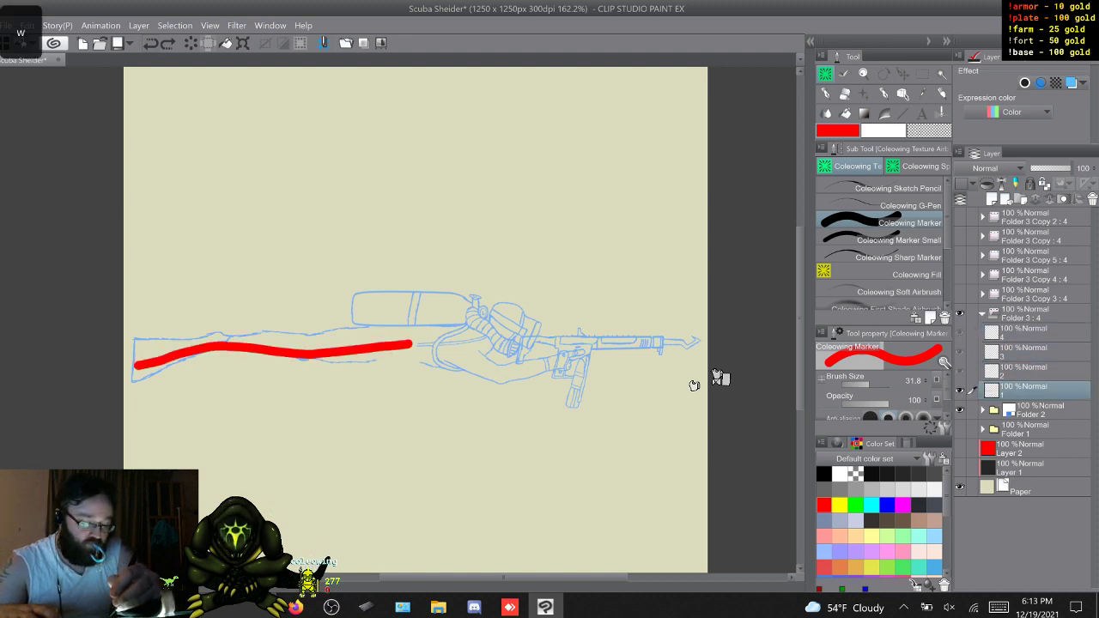
{"action": "key", "text": "w"}
{"action": "key", "text": "s"}
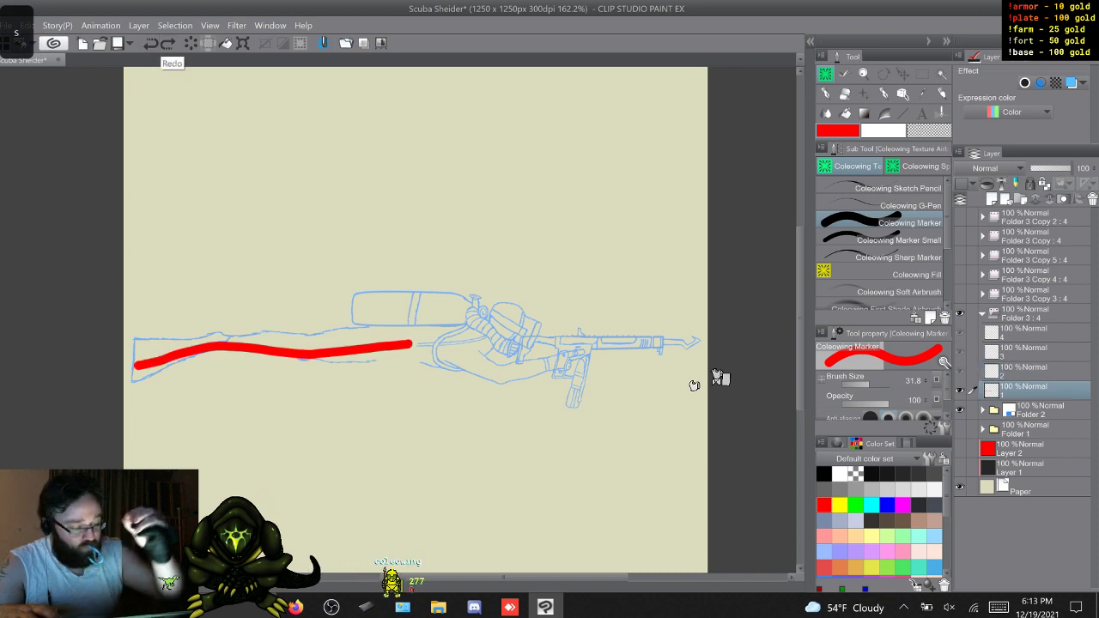
Paint a red leg stroke on cel 2, running level from the hip, peaking above the sketched leg and descending to the foot
{"action": "key", "text": "w"}
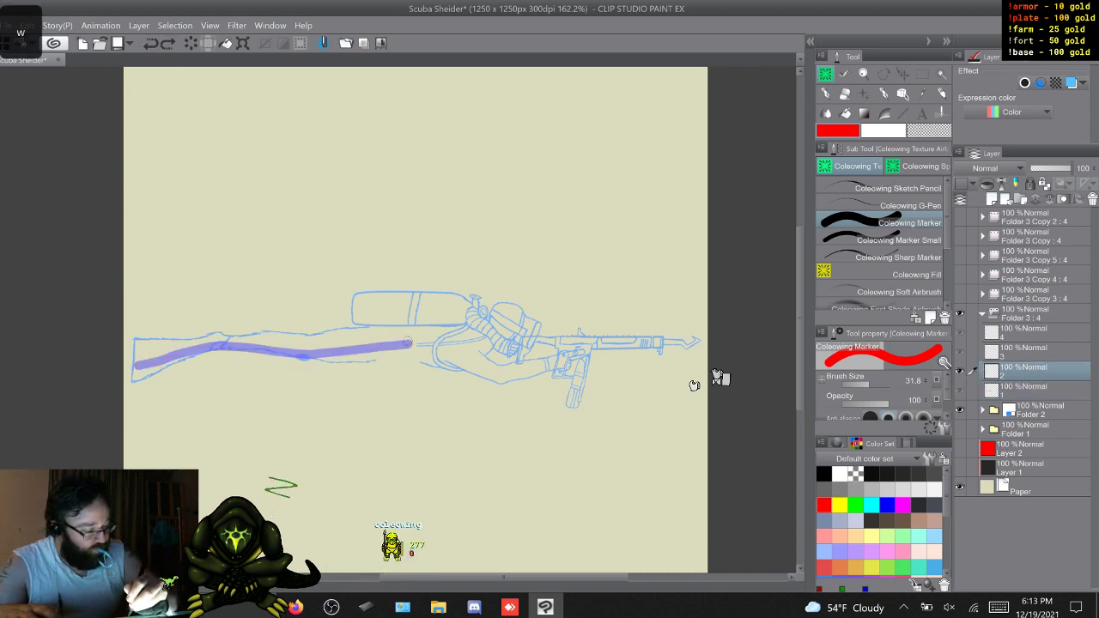
{"action": "mouse_move", "coordinate": [391, 343]}
{"action": "left_mouse_down"}
{"action": "mouse_move", "coordinate": [305, 346]}
{"action": "mouse_move", "coordinate": [231, 307]}
{"action": "mouse_move", "coordinate": [159, 330]}
{"action": "left_mouse_up"}
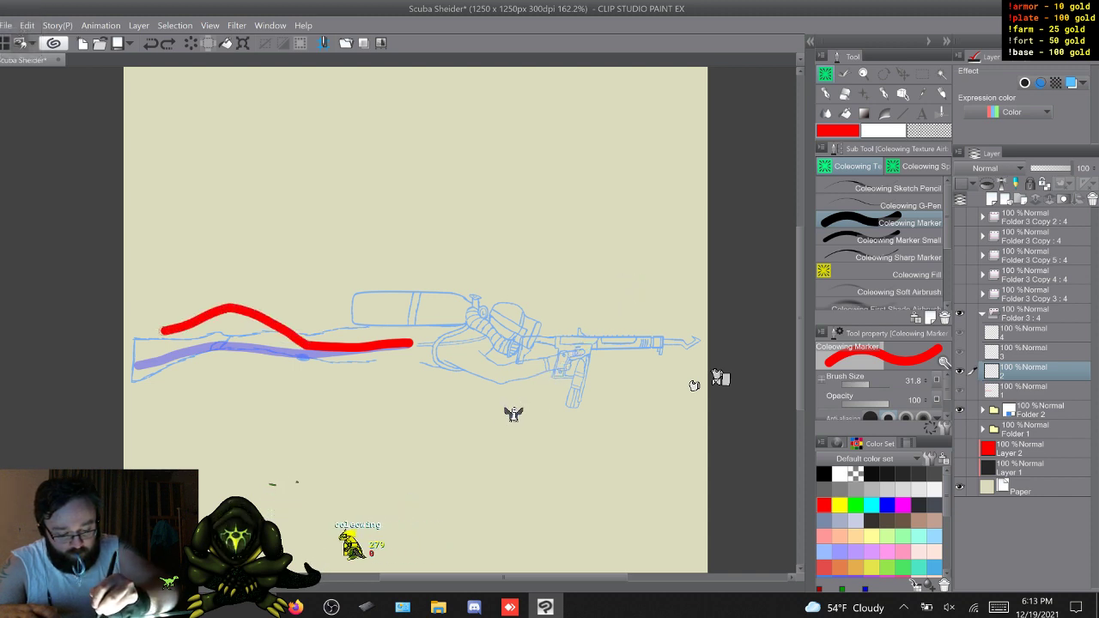
{"action": "key", "text": "ctrl+z"}
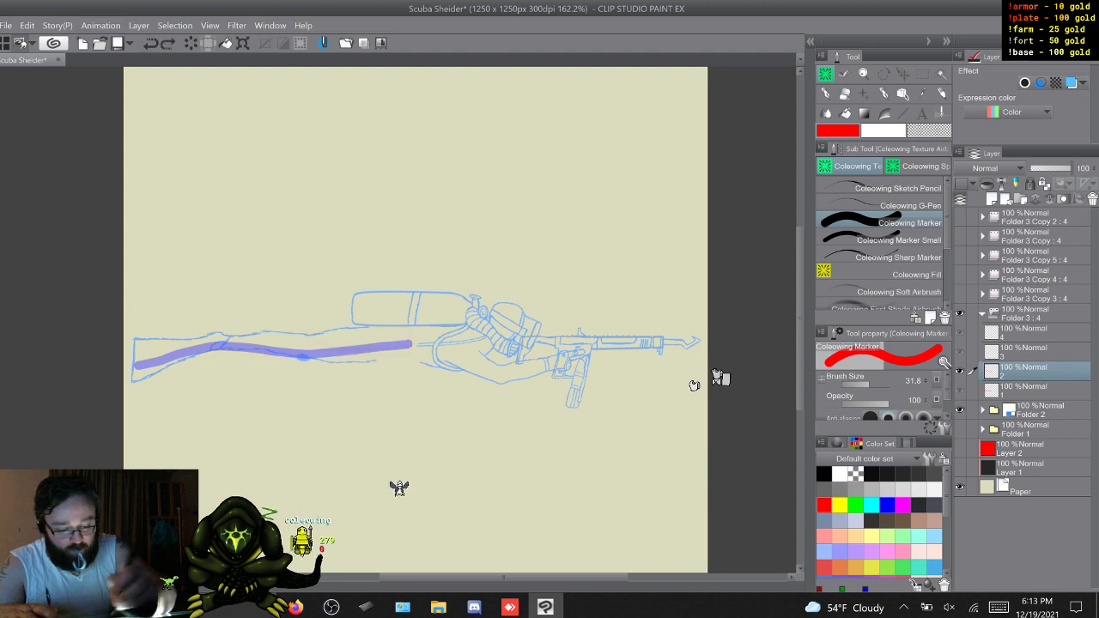
{"action": "mouse_move", "coordinate": [412, 344]}
{"action": "left_mouse_down"}
{"action": "mouse_move", "coordinate": [306, 344]}
{"action": "mouse_move", "coordinate": [227, 303]}
{"action": "mouse_move", "coordinate": [165, 334]}
{"action": "left_mouse_up"}
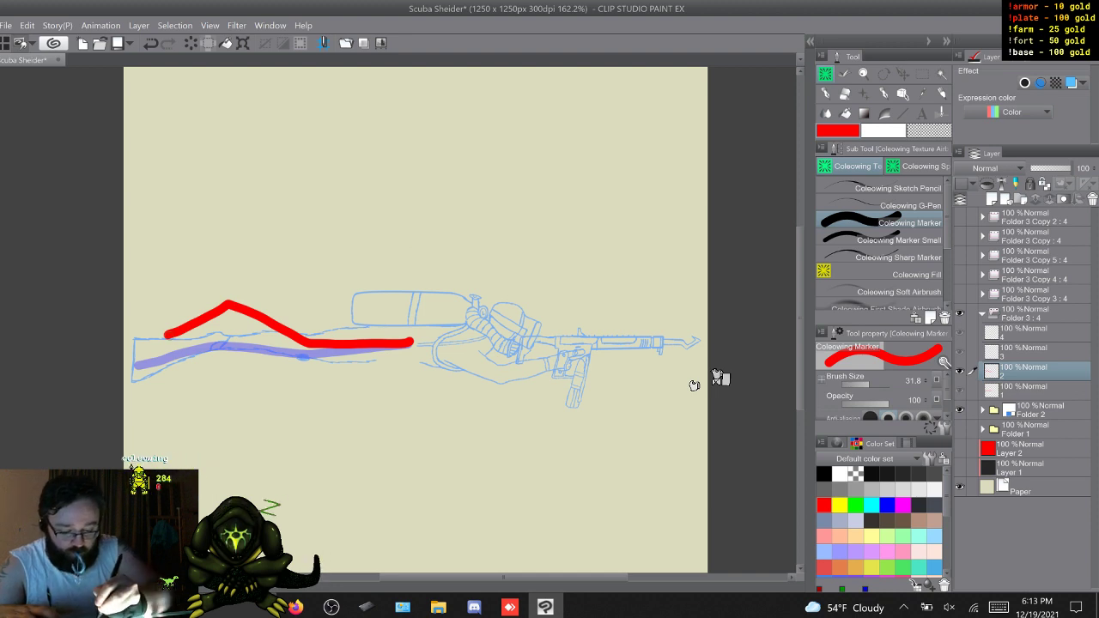
Paint red leg strokes on cels 3 and 4, with the fin raised high on cel 3 and lower on cel 4
{"action": "key", "text": "w"}
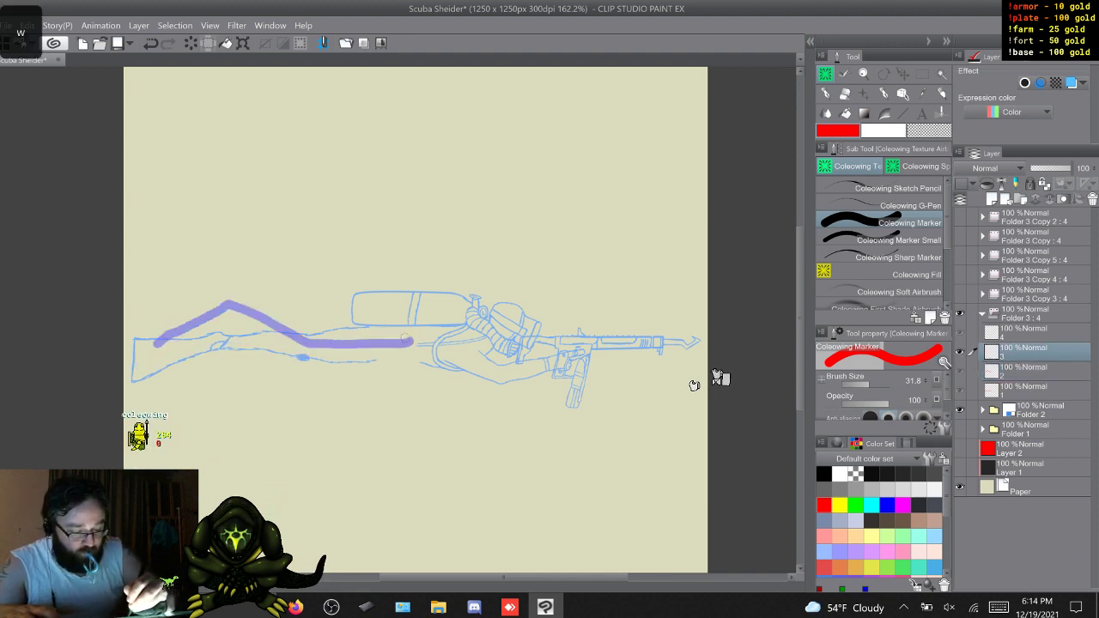
{"action": "mouse_move", "coordinate": [410, 342]}
{"action": "left_mouse_down"}
{"action": "mouse_move", "coordinate": [294, 343]}
{"action": "mouse_move", "coordinate": [222, 309]}
{"action": "mouse_move", "coordinate": [140, 294]}
{"action": "left_mouse_up"}
{"action": "key", "text": "w"}
{"action": "mouse_move", "coordinate": [412, 341]}
{"action": "left_mouse_down"}
{"action": "mouse_move", "coordinate": [287, 356]}
{"action": "mouse_move", "coordinate": [177, 333]}
{"action": "left_mouse_up"}
Flip through the cels of Folder 3 to review the repainted leg kick cycle
{"action": "key", "text": "w"}
{"action": "key", "text": "w"}
{"action": "key", "text": "w"}
{"action": "key", "text": "w"}
{"action": "key", "text": "w"}
{"action": "key", "text": "w"}
{"action": "key", "text": "w"}
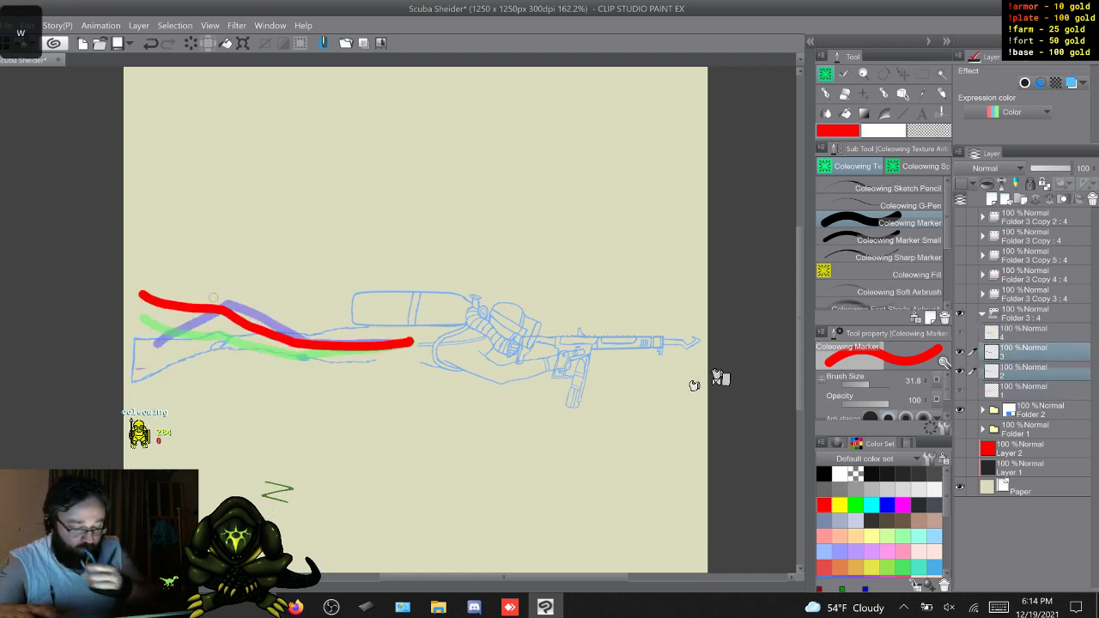
{"action": "key", "text": "w"}
{"action": "key", "text": "w"}
{"action": "key", "text": "w"}
{"action": "key", "text": "w"}
{"action": "key", "text": "w"}
{"action": "key", "text": "w"}
{"action": "key", "text": "w"}
{"action": "key", "text": "w"}
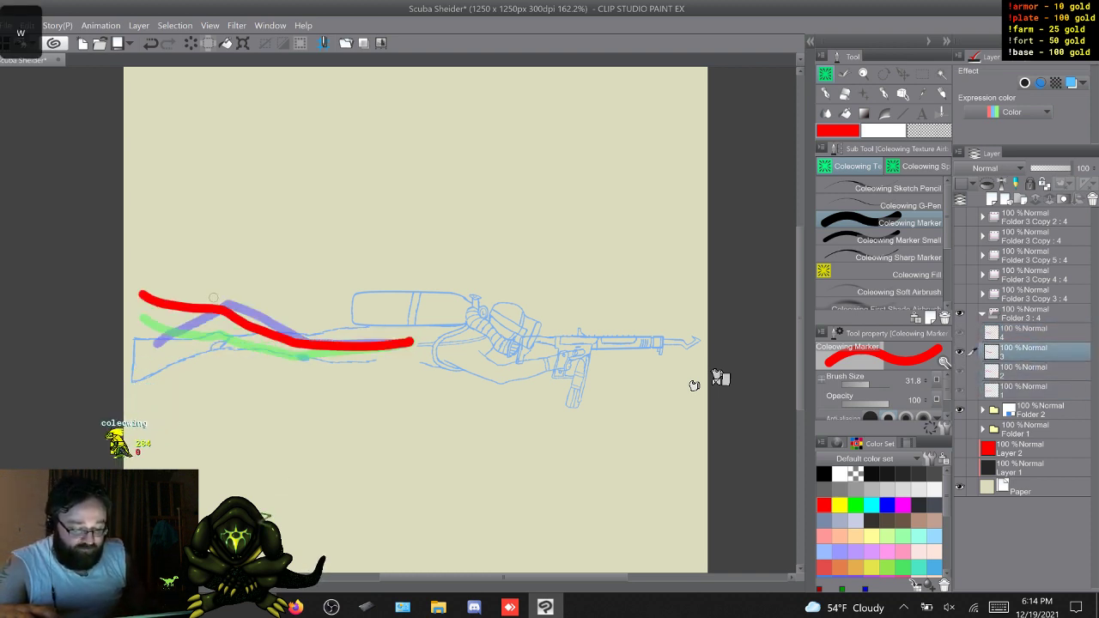
Cycle repeatedly through Folder 3's four cels to examine how the red leg stroke moves from pose to pose
{"action": "key", "text": "w"}
{"action": "key", "text": "w"}
{"action": "key", "text": "w"}
{"action": "key", "text": "w"}
{"action": "key", "text": "w"}
{"action": "key", "text": "w"}
{"action": "key", "text": "w"}
{"action": "key", "text": "w"}
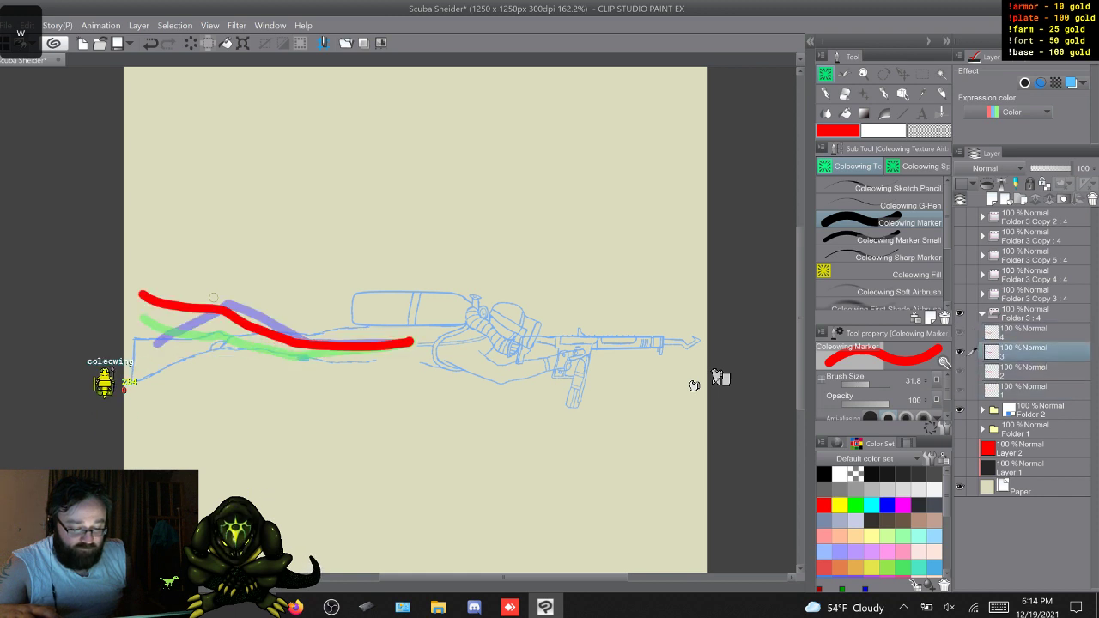
{"action": "key", "text": "w"}
{"action": "key", "text": "w"}
{"action": "key", "text": "w"}
{"action": "key", "text": "w"}
{"action": "key", "text": "w"}
{"action": "key", "text": "w"}
{"action": "key", "text": "w"}
{"action": "key", "text": "w"}
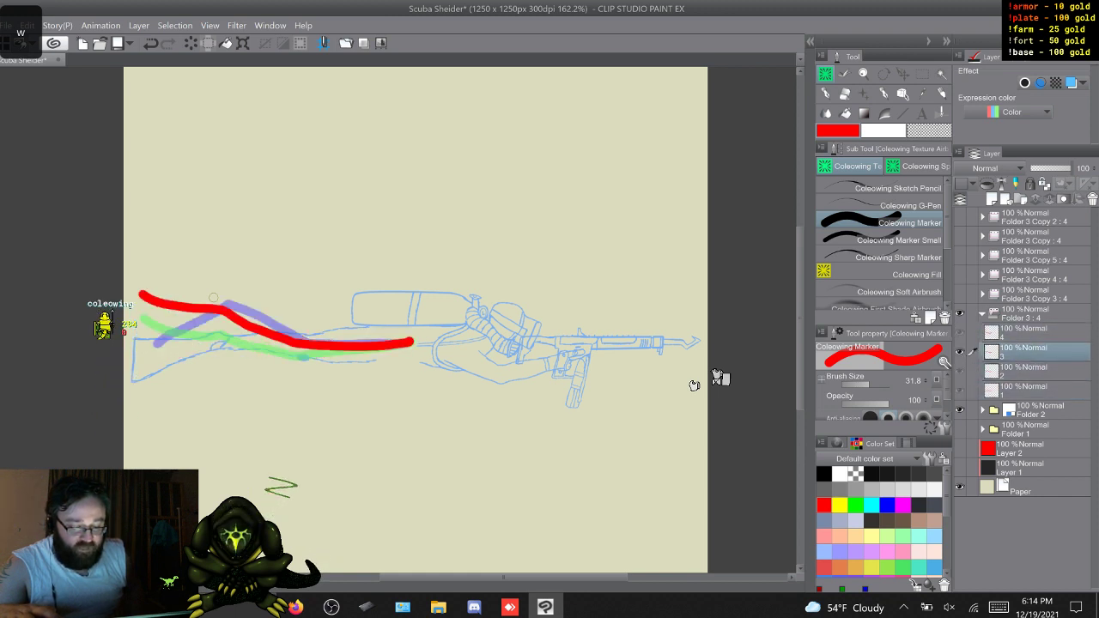
{"action": "key", "text": "w"}
{"action": "key", "text": "w"}
{"action": "key", "text": "w"}
{"action": "key", "text": "w"}
{"action": "key", "text": "w"}
{"action": "key", "text": "w"}
{"action": "key", "text": "w"}
{"action": "key", "text": "w"}
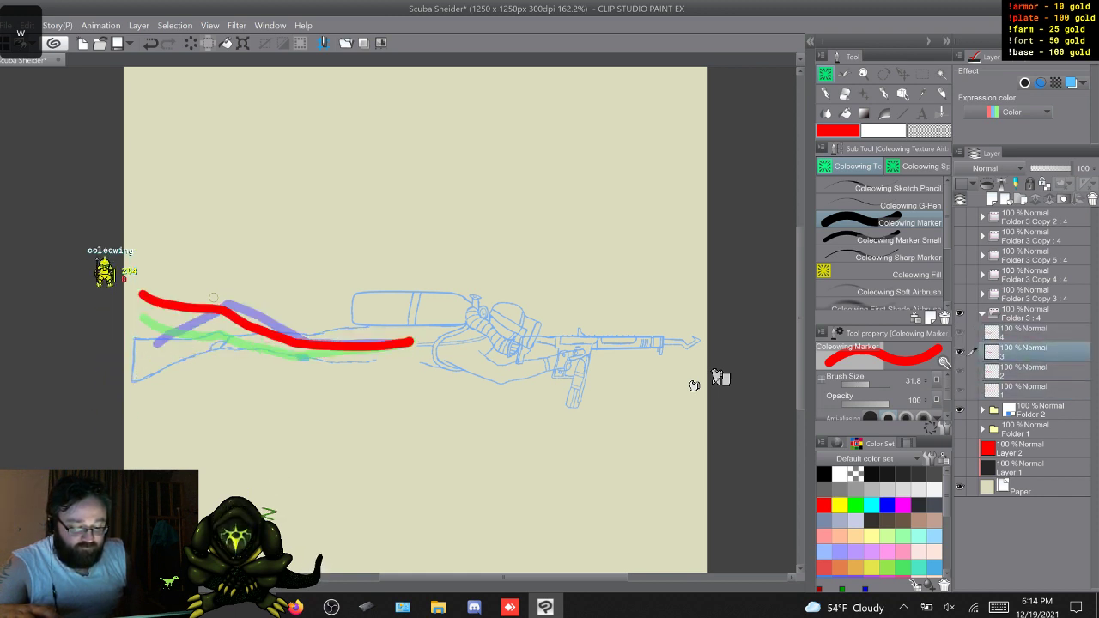
{"action": "key", "text": "w"}
{"action": "key", "text": "w"}
{"action": "key", "text": "w"}
{"action": "key", "text": "w"}
{"action": "key", "text": "w"}
{"action": "key", "text": "w"}
{"action": "key", "text": "w"}
{"action": "key", "text": "w"}
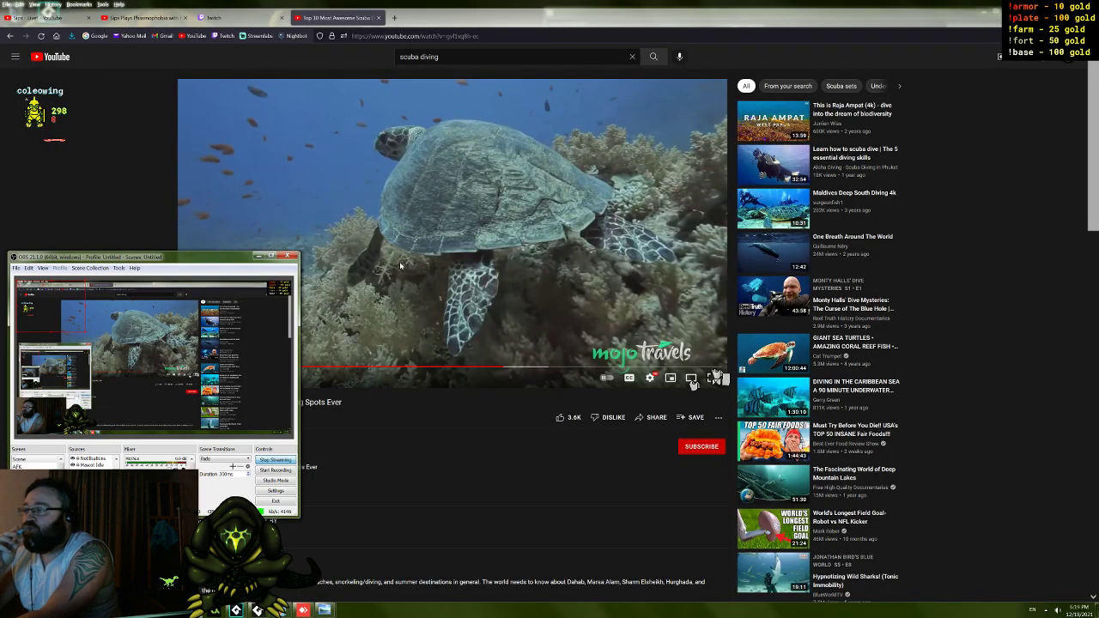
Play the scuba diving reference video on YouTube to study the diver's leg pose, pause it, and switch the OBS scene to the drawing
{"action": "left_click", "coordinate": [446, 290]}
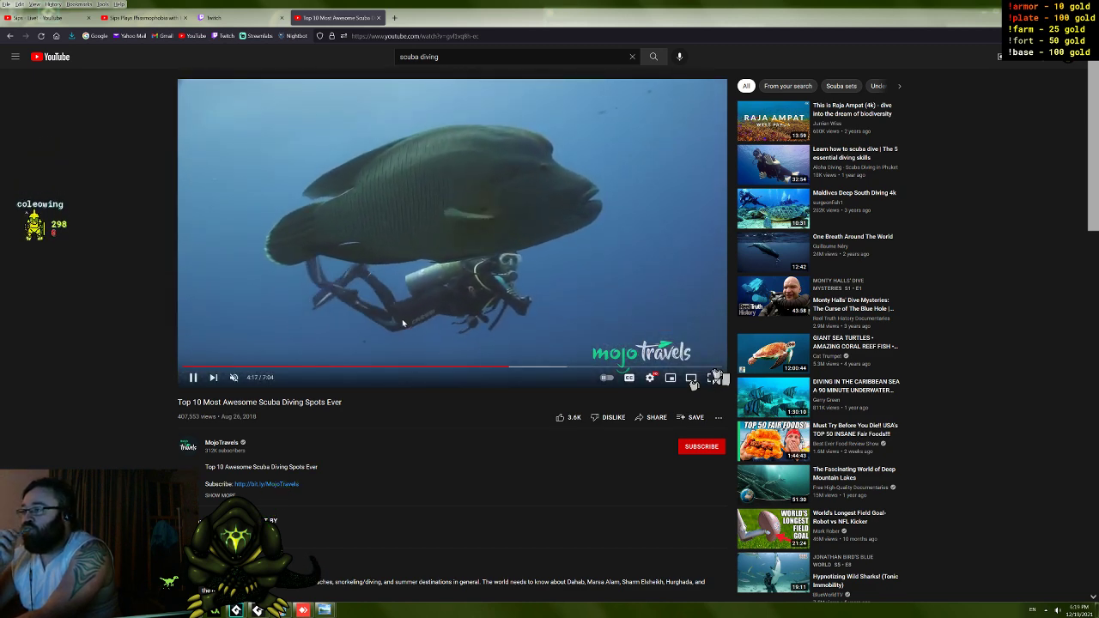
{"action": "left_click", "coordinate": [445, 321]}
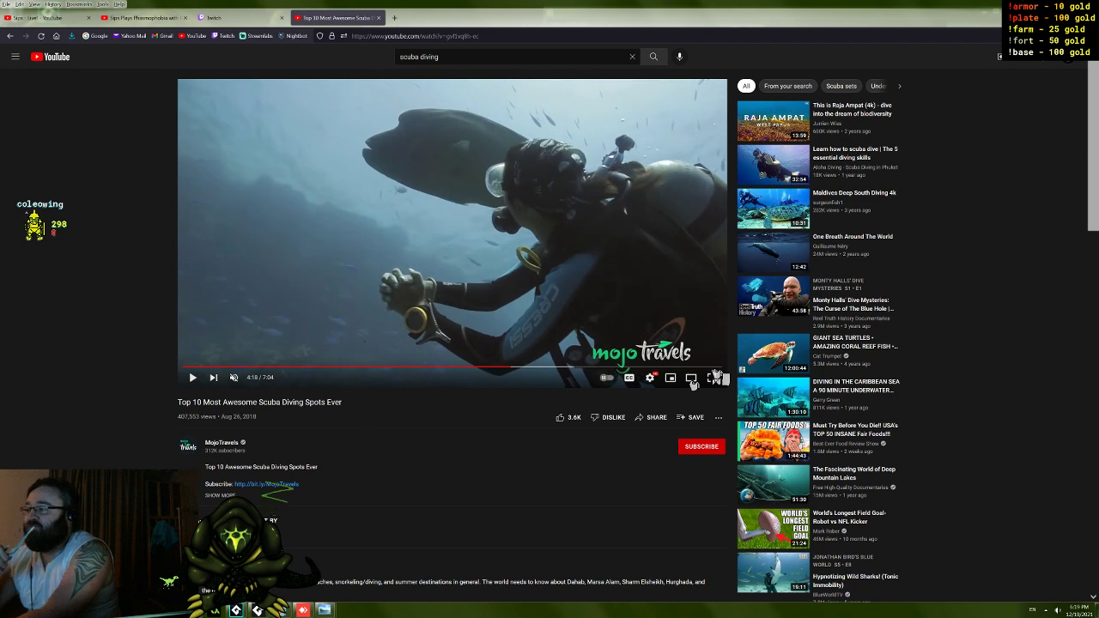
{"action": "key", "text": "alt+Tab"}
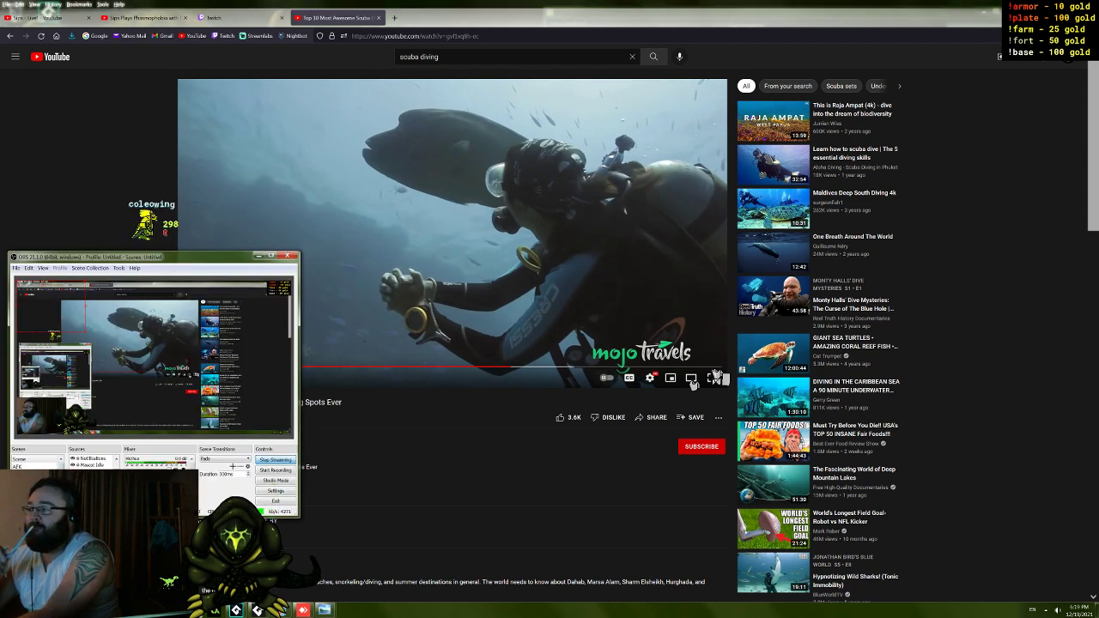
{"action": "left_click", "coordinate": [30, 479]}
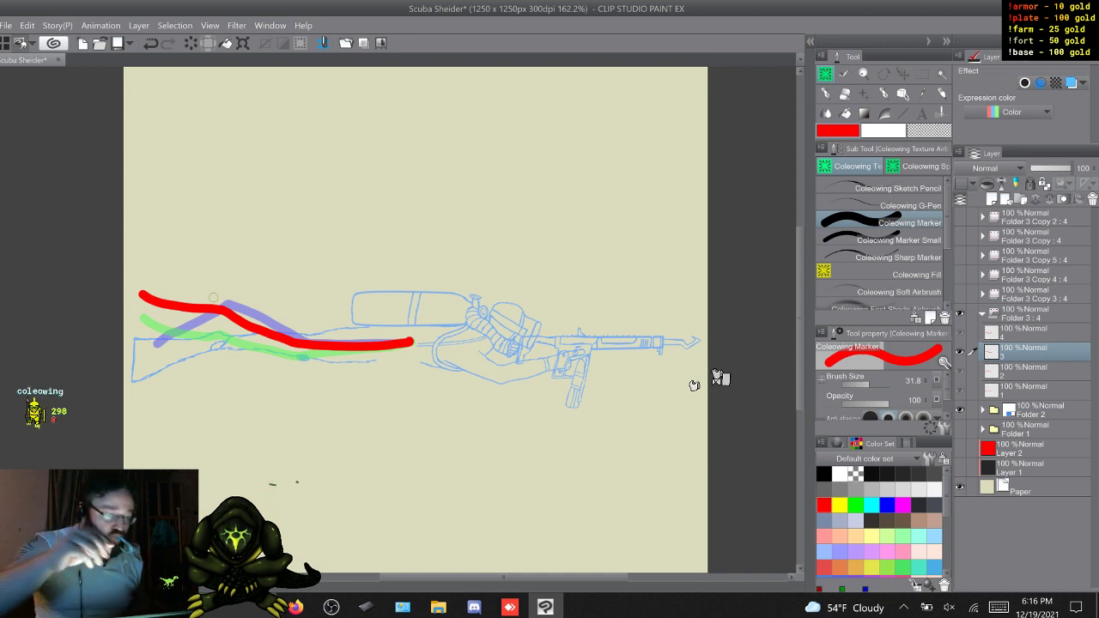
Clear the red leg strokes from cels 2, 3 and 4 of Folder 3, keeping cel 1's wavy stroke
{"action": "key", "text": "Left"}
{"action": "key", "text": "Left"}
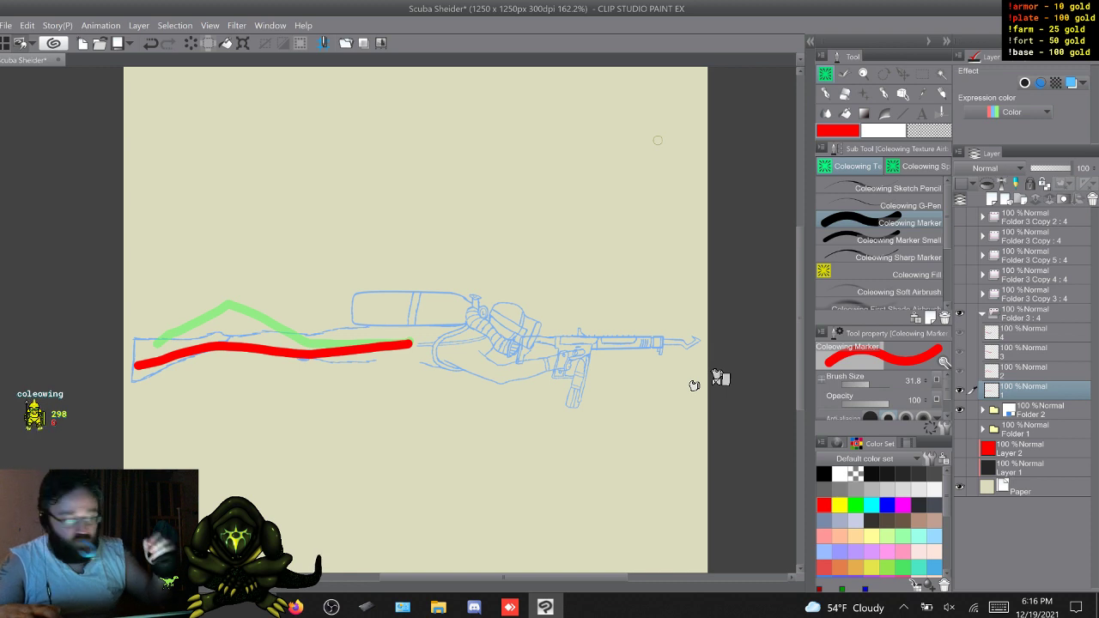
{"action": "key", "text": "w"}
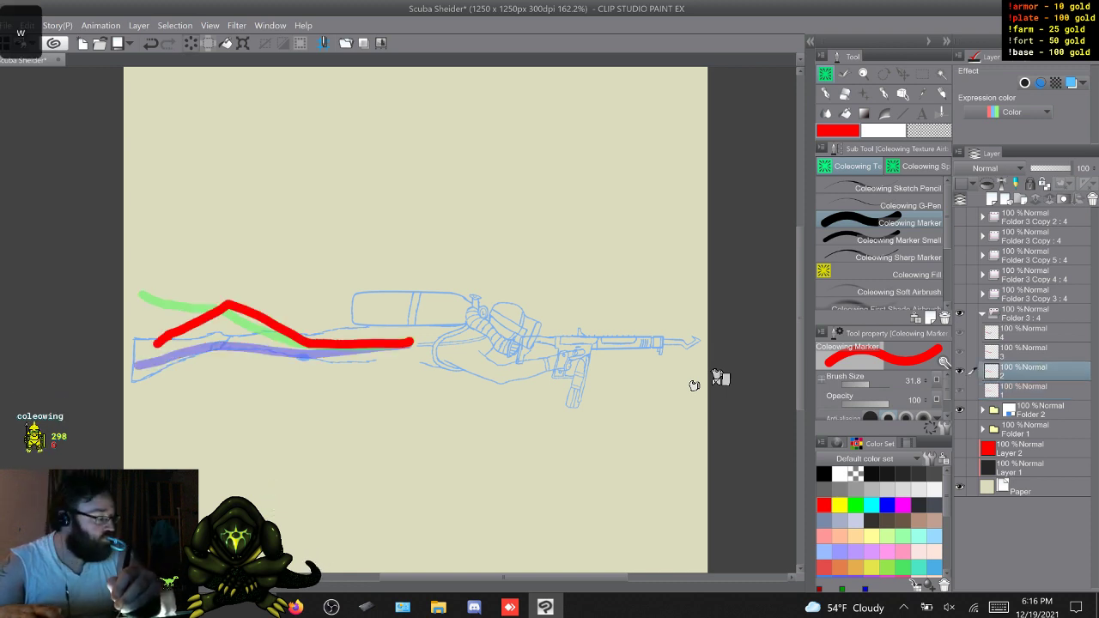
{"action": "key", "text": "w"}
{"action": "key", "text": "w"}
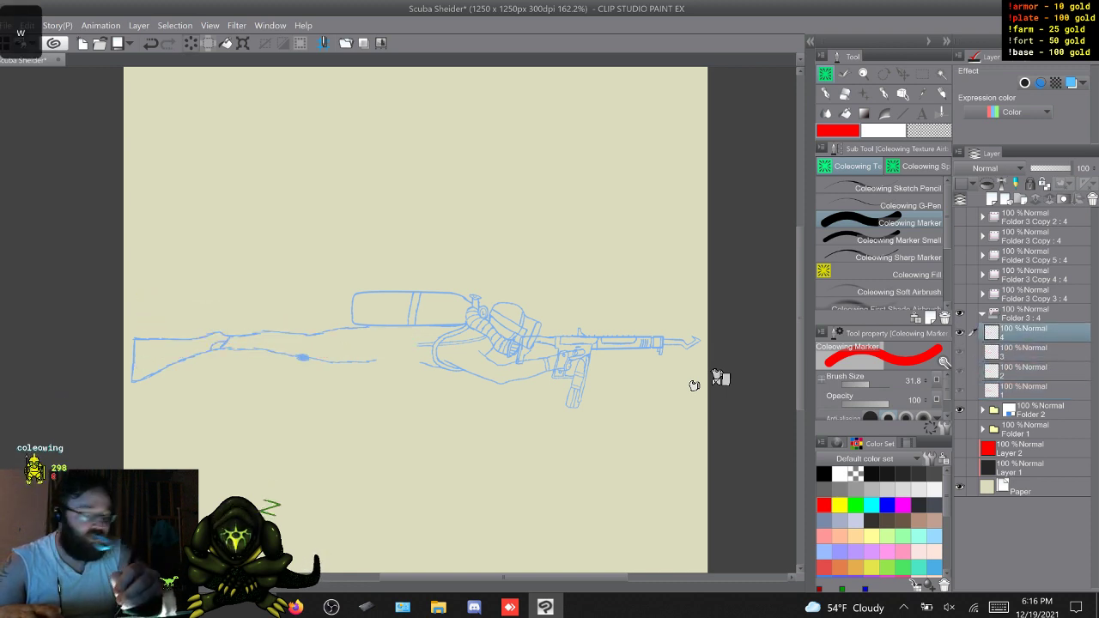
{"action": "key", "text": "w"}
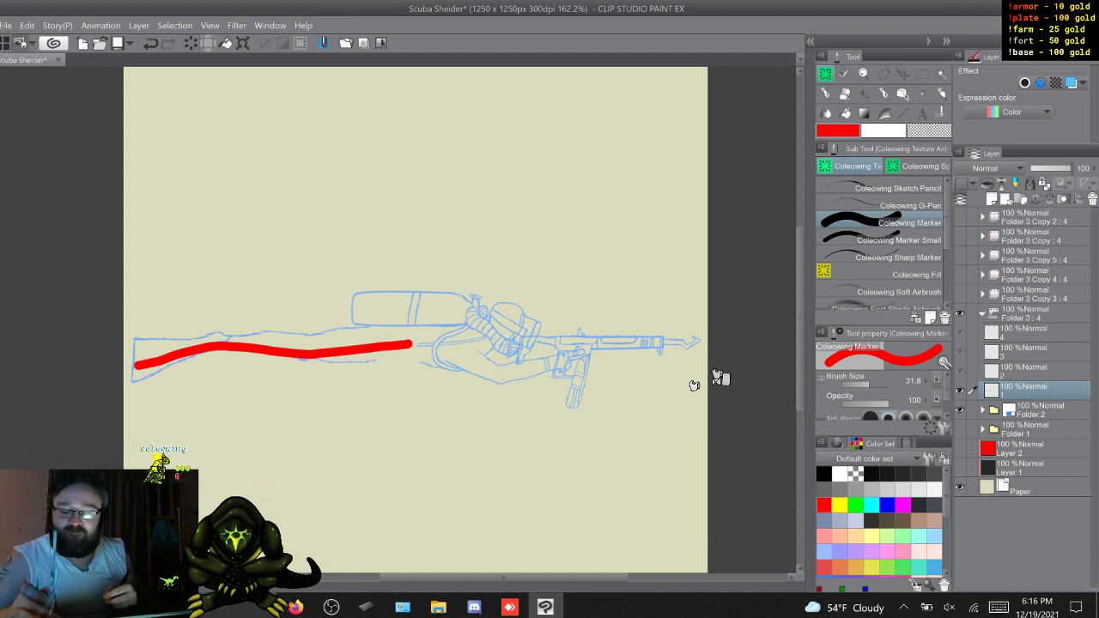
Paint a red leg stroke on cel 2 that dips from hip to knee, peaks above the sketched ankle and descends along the fin
{"action": "key", "text": "w"}
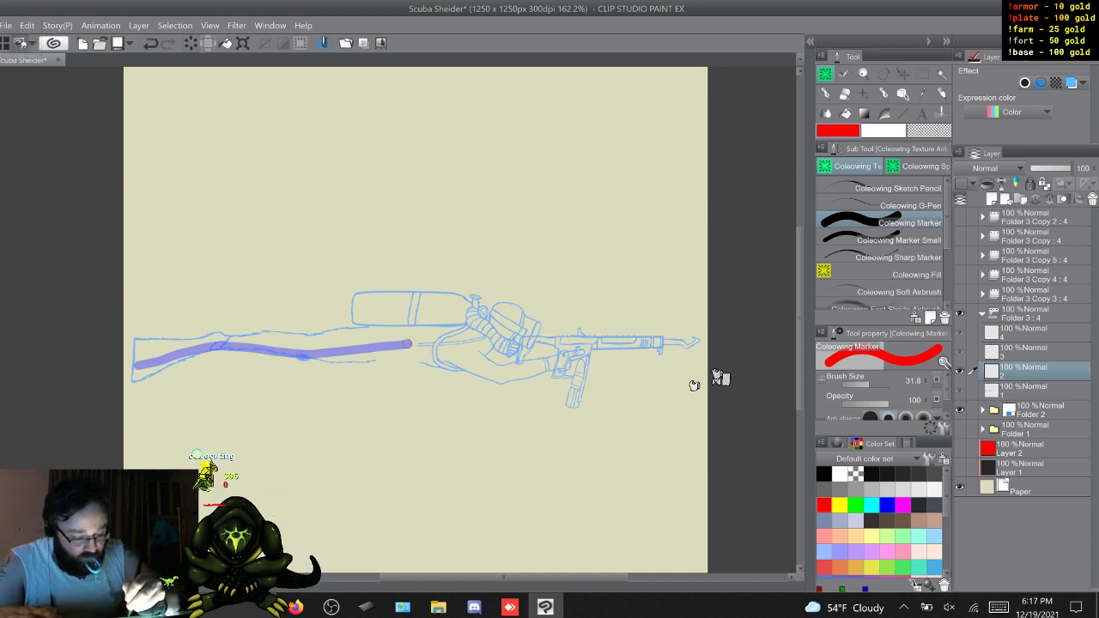
{"action": "left_click_drag", "start_coordinate": [409, 344], "coordinate": [315, 359]}
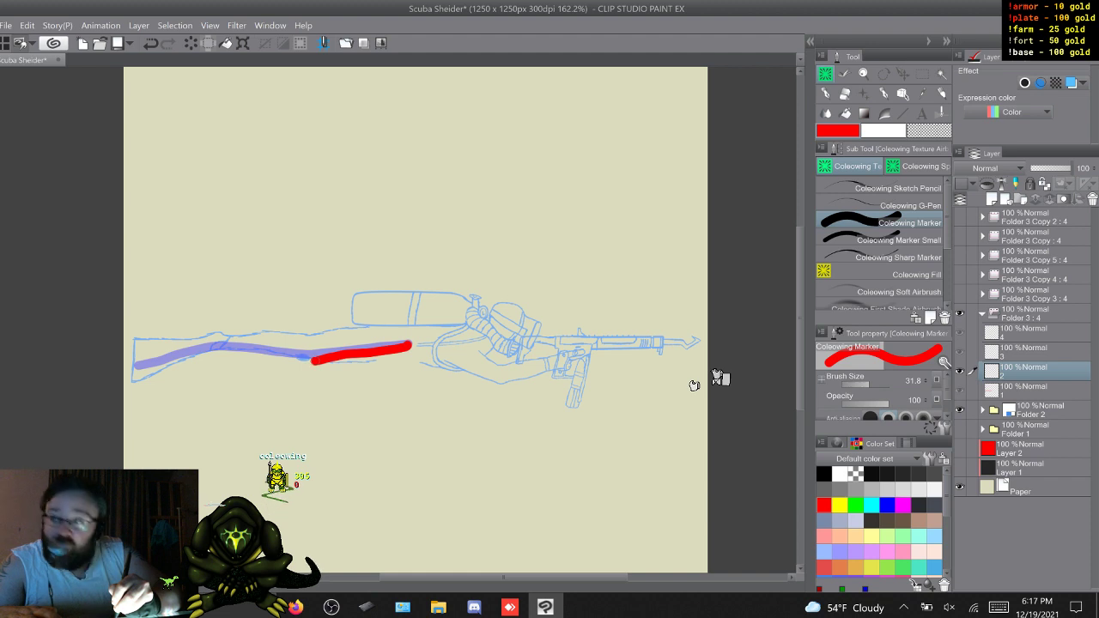
{"action": "mouse_move", "coordinate": [259, 330]}
{"action": "left_mouse_down"}
{"action": "mouse_move", "coordinate": [240, 320]}
{"action": "mouse_move", "coordinate": [174, 350]}
{"action": "left_mouse_up"}
Paint a sharply bent leg on cel 3, with a low knee and a steep raised shin, and redraw the trailing fin higher
{"action": "key", "text": "w"}
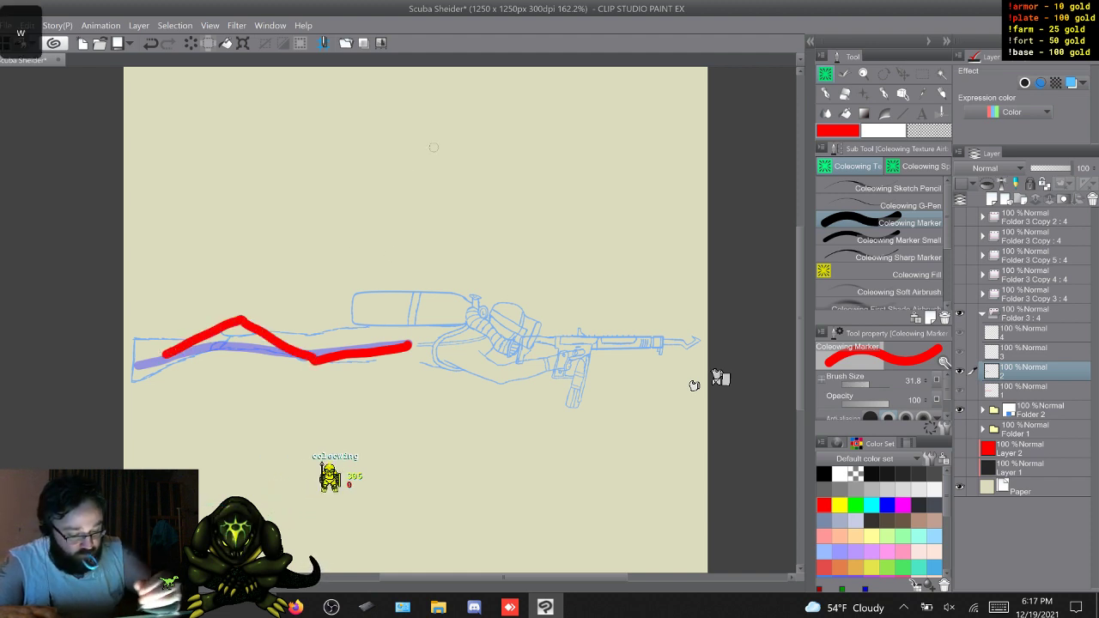
{"action": "mouse_move", "coordinate": [409, 345]}
{"action": "left_mouse_down"}
{"action": "mouse_move", "coordinate": [330, 368]}
{"action": "mouse_move", "coordinate": [304, 316]}
{"action": "left_mouse_up"}
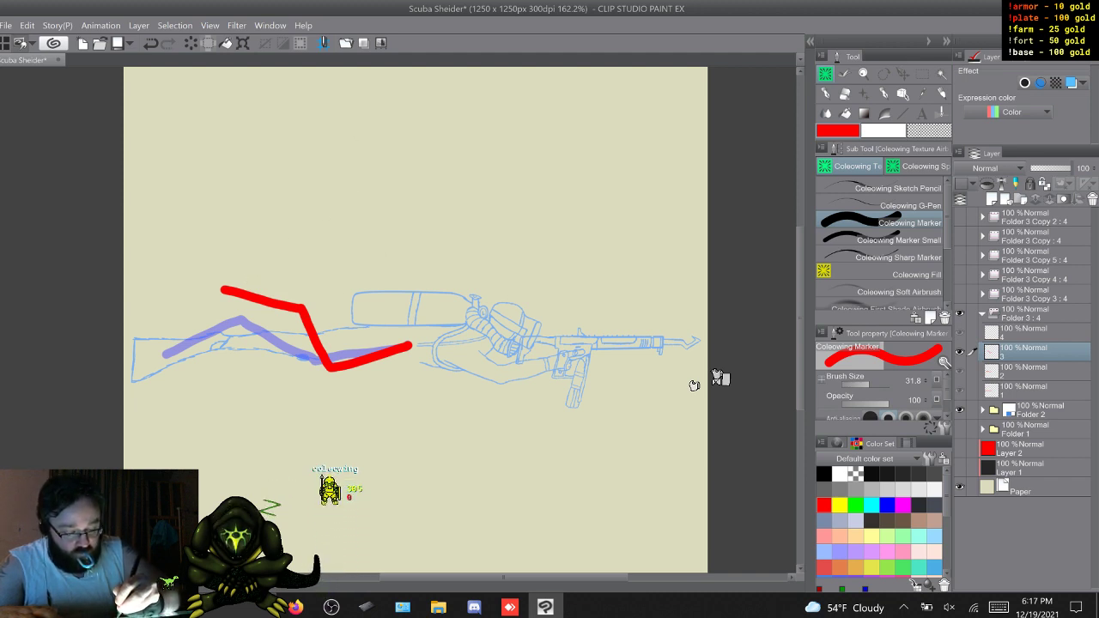
{"action": "left_click_drag", "start_coordinate": [292, 287], "coordinate": [216, 270]}
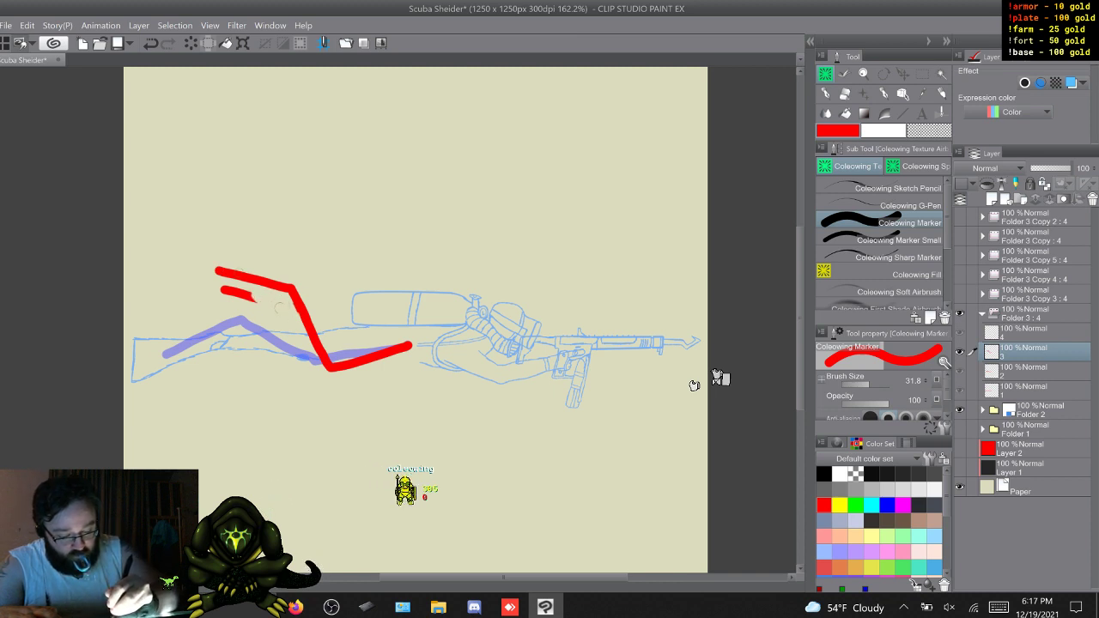
Paint a red leg stroke on cel 4 that dips at the knee and sweeps back, with the fin curving upward at the end
{"action": "key", "text": "w"}
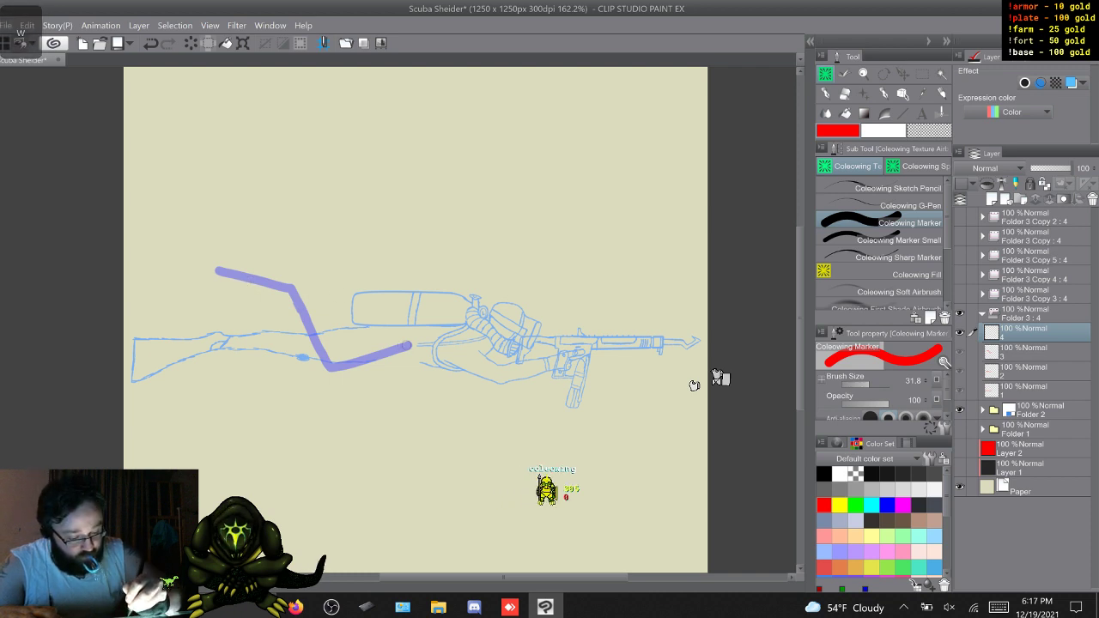
{"action": "mouse_move", "coordinate": [410, 345]}
{"action": "left_mouse_down"}
{"action": "mouse_move", "coordinate": [316, 363]}
{"action": "mouse_move", "coordinate": [273, 306]}
{"action": "left_mouse_up"}
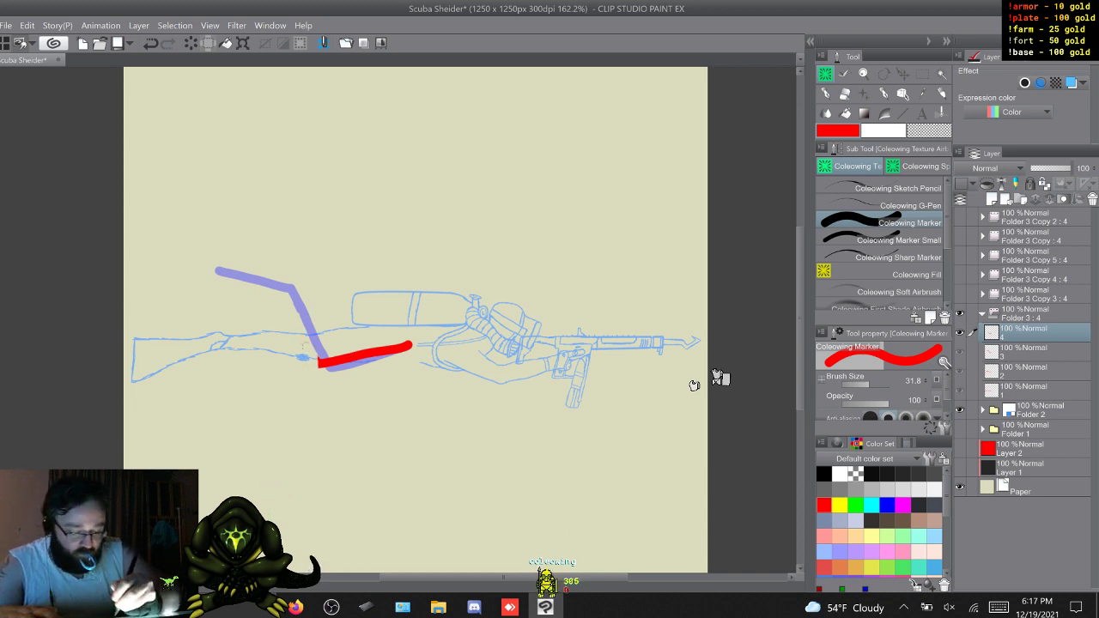
{"action": "left_click_drag", "start_coordinate": [320, 363], "coordinate": [230, 320]}
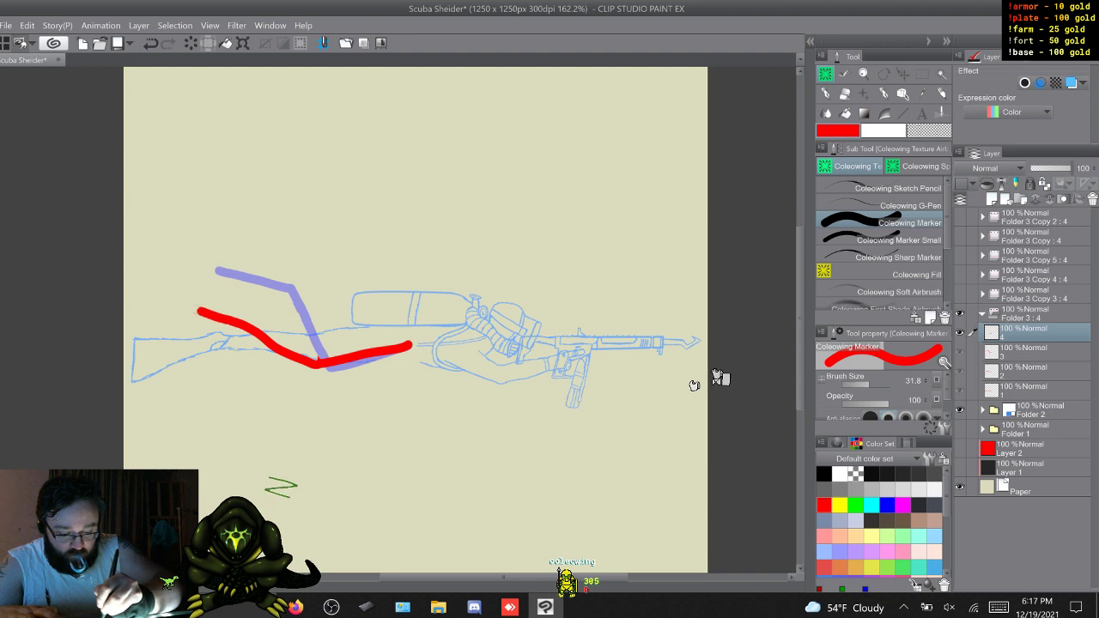
Flip through cels 1 to 4 repeatedly to review the motion of the new bent-knee leg kick
{"action": "key", "text": "w"}
{"action": "key", "text": "w"}
{"action": "key", "text": "w"}
{"action": "key", "text": "w"}
{"action": "key", "text": "w"}
{"action": "key", "text": "w"}
{"action": "key", "text": "w"}
{"action": "key", "text": "w"}
{"action": "key", "text": "w"}
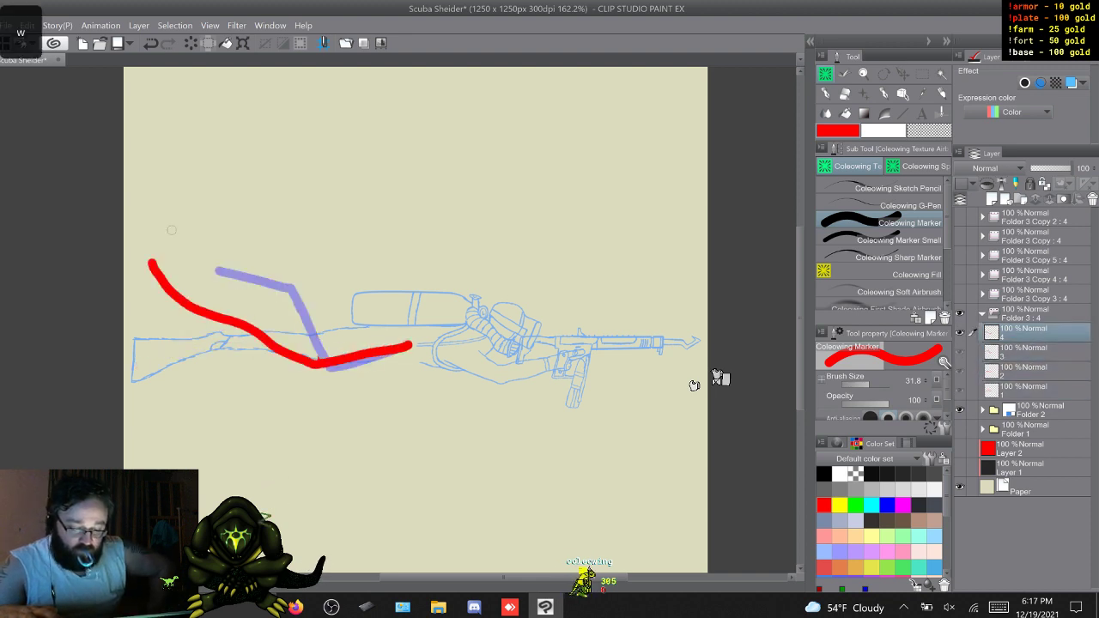
{"action": "key", "text": "w"}
{"action": "key", "text": "w"}
{"action": "key", "text": "w"}
{"action": "key", "text": "w"}
{"action": "key", "text": "w"}
{"action": "key", "text": "w"}
{"action": "key", "text": "w"}
{"action": "key", "text": "w"}
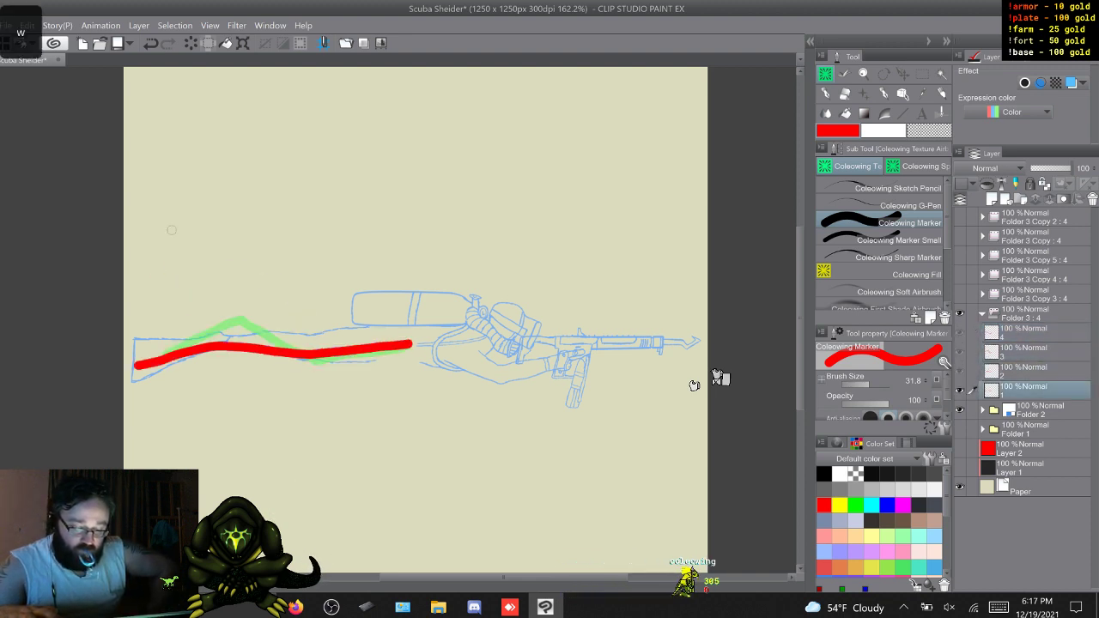
{"action": "key", "text": "w"}
{"action": "key", "text": "w"}
{"action": "key", "text": "w"}
{"action": "key", "text": "w"}
{"action": "key", "text": "w"}
{"action": "key", "text": "w"}
{"action": "key", "text": "w"}
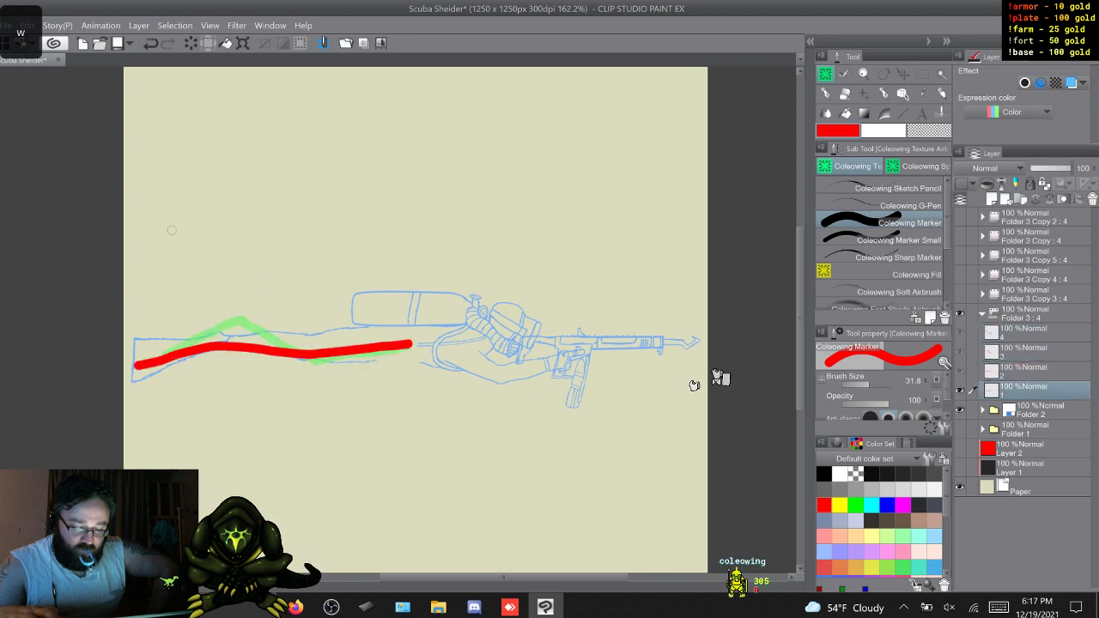
{"action": "key", "text": "w"}
{"action": "key", "text": "w"}
{"action": "key", "text": "w"}
{"action": "key", "text": "w"}
{"action": "key", "text": "w"}
{"action": "key", "text": "w"}
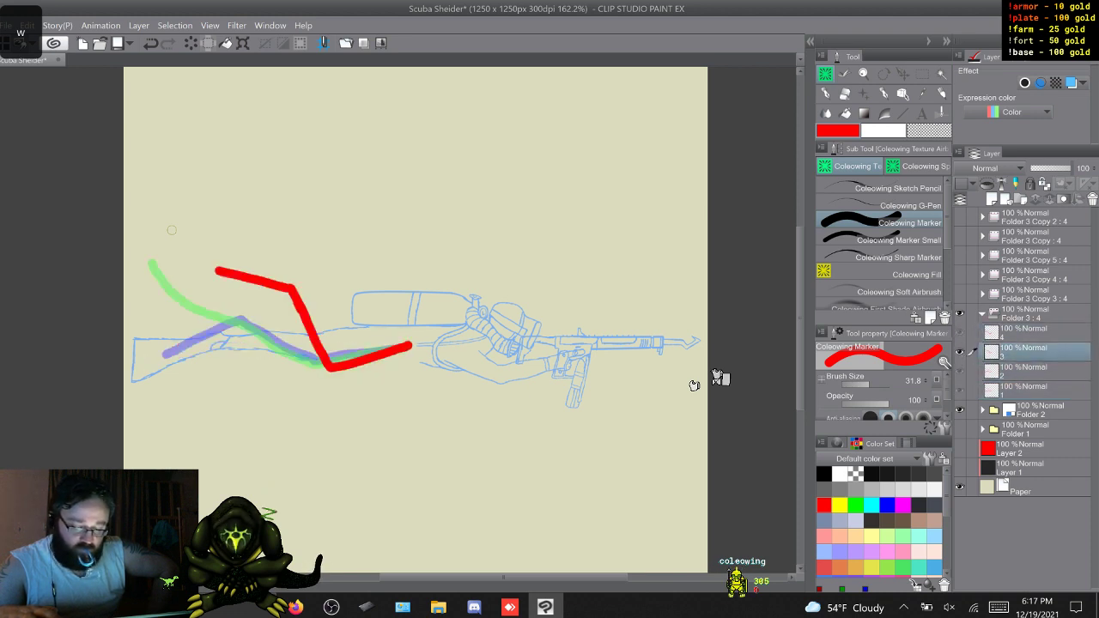
{"action": "key", "text": "w"}
{"action": "key", "text": "w"}
{"action": "key", "text": "w"}
{"action": "key", "text": "w"}
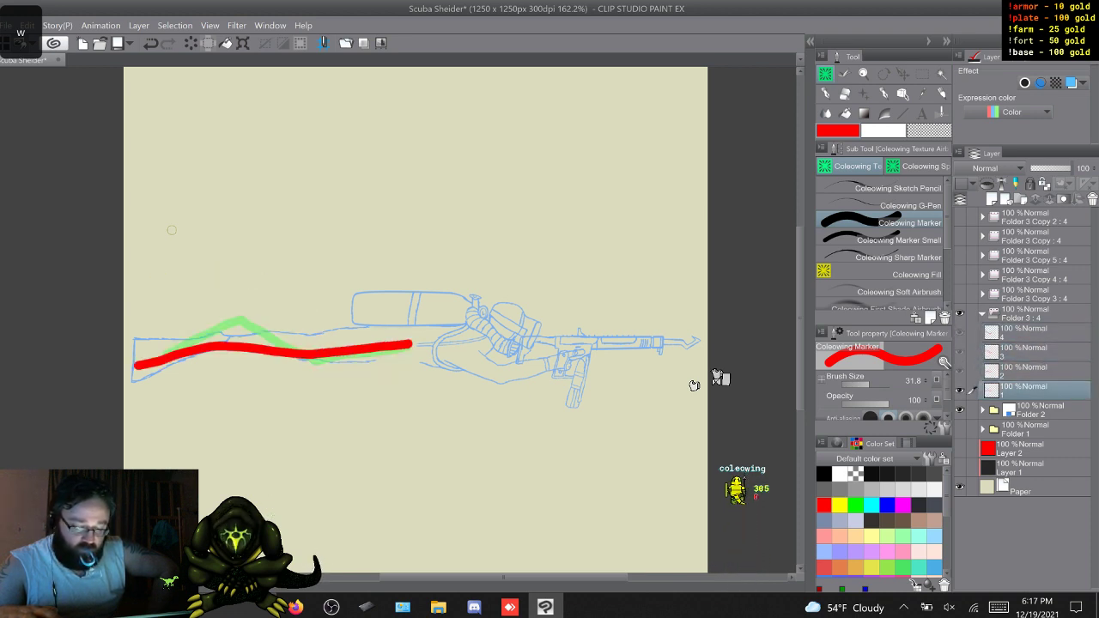
{"action": "key", "text": "w"}
{"action": "key", "text": "w"}
{"action": "key", "text": "w"}
{"action": "key", "text": "w"}
{"action": "key", "text": "w"}
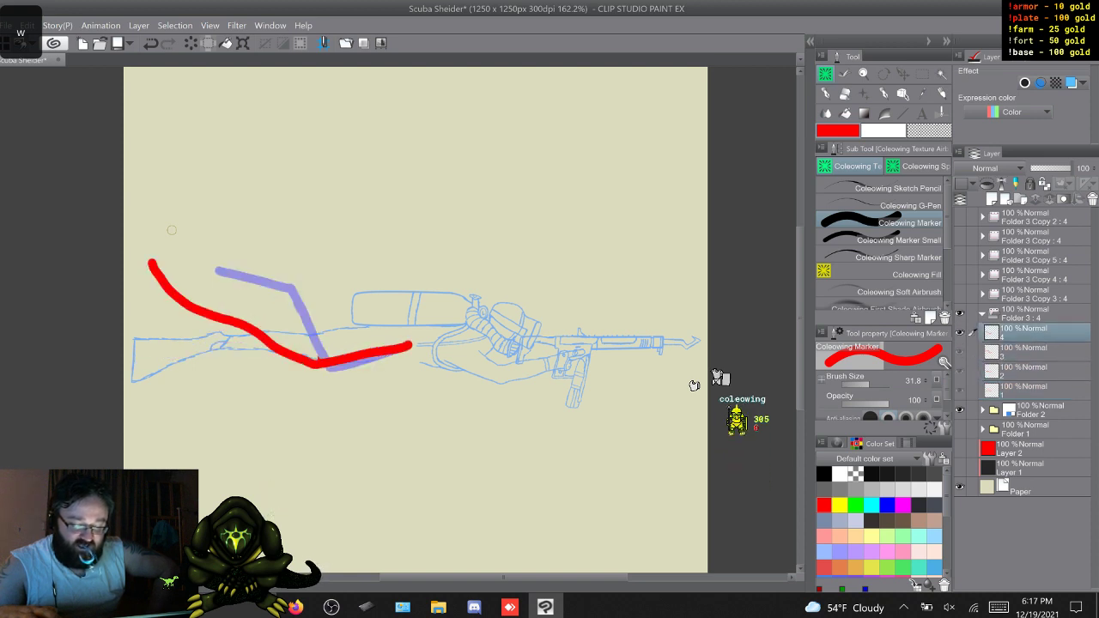
{"action": "key", "text": "w"}
{"action": "key", "text": "w"}
{"action": "key", "text": "w"}
{"action": "key", "text": "w"}
{"action": "key", "text": "w"}
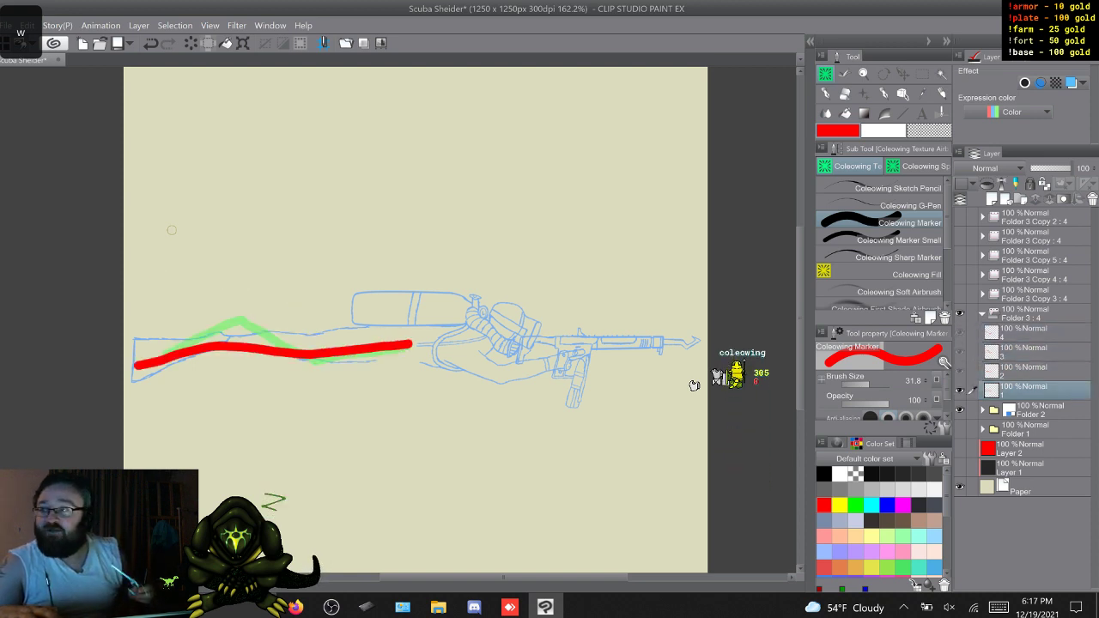
{"action": "key", "text": "w"}
{"action": "key", "text": "w"}
{"action": "key", "text": "w"}
{"action": "key", "text": "w"}
{"action": "key", "text": "w"}
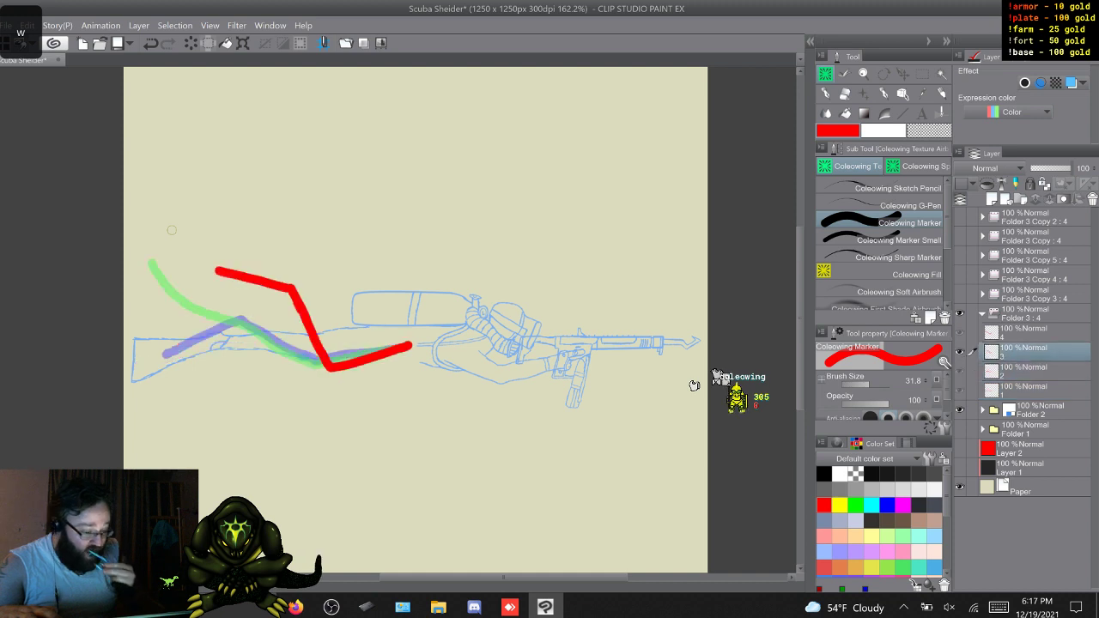
{"action": "key", "text": "w"}
{"action": "key", "text": "w"}
{"action": "key", "text": "w"}
{"action": "key", "text": "w"}
{"action": "key", "text": "w"}
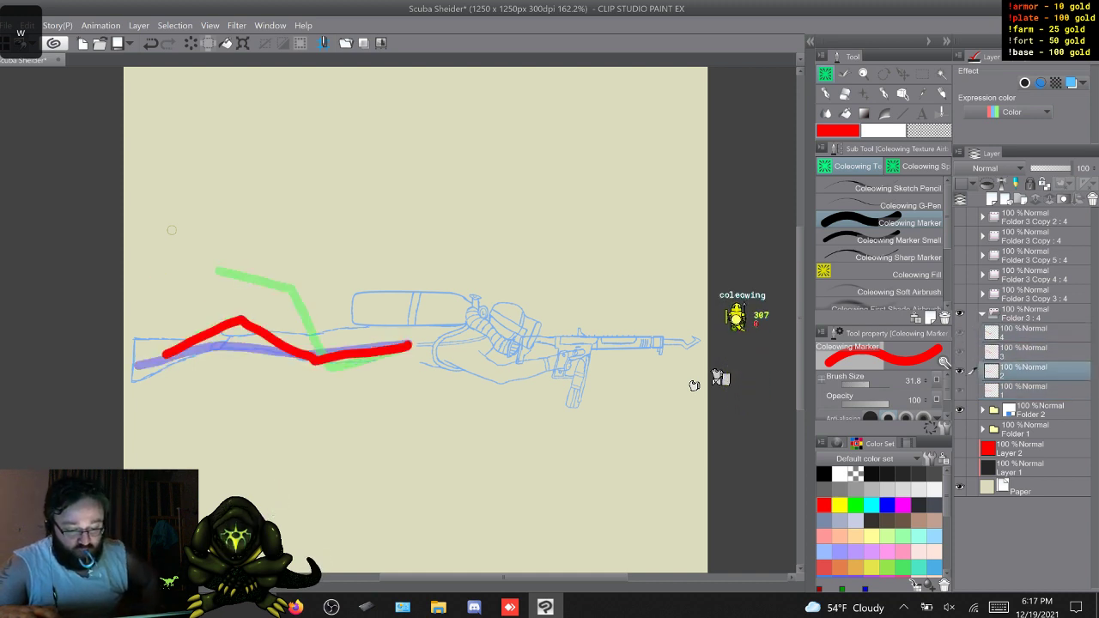
{"action": "key", "text": "w"}
{"action": "key", "text": "w"}
{"action": "key", "text": "w"}
{"action": "key", "text": "w"}
{"action": "key", "text": "w"}
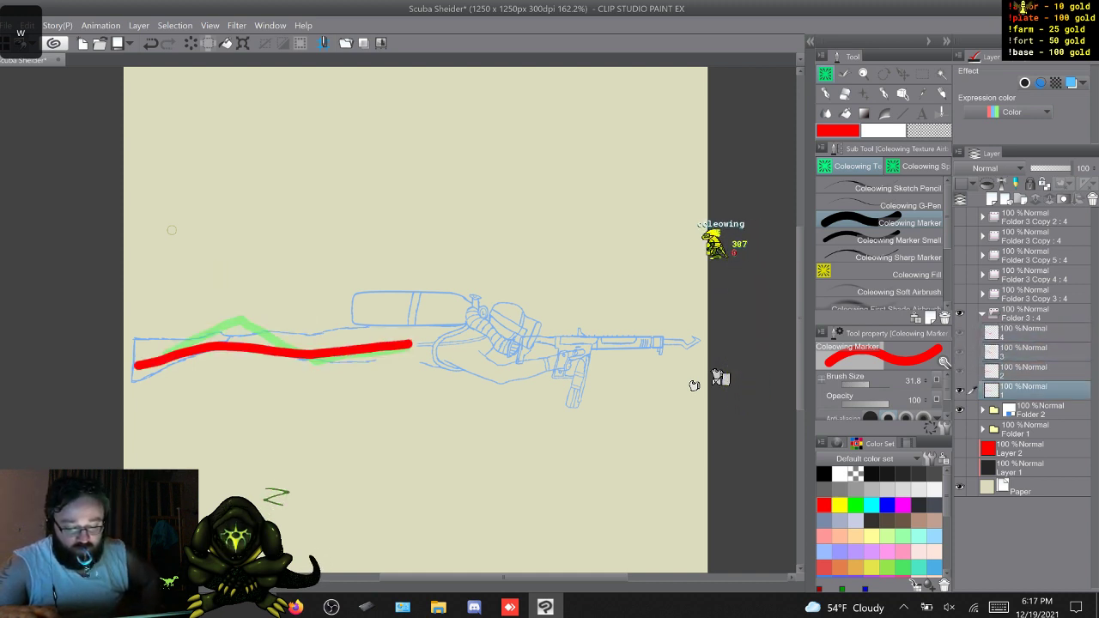
Shorten the raised fin on cel 4 by erasing its tip, and flip through the cels to check the kick
{"action": "key", "text": "w"}
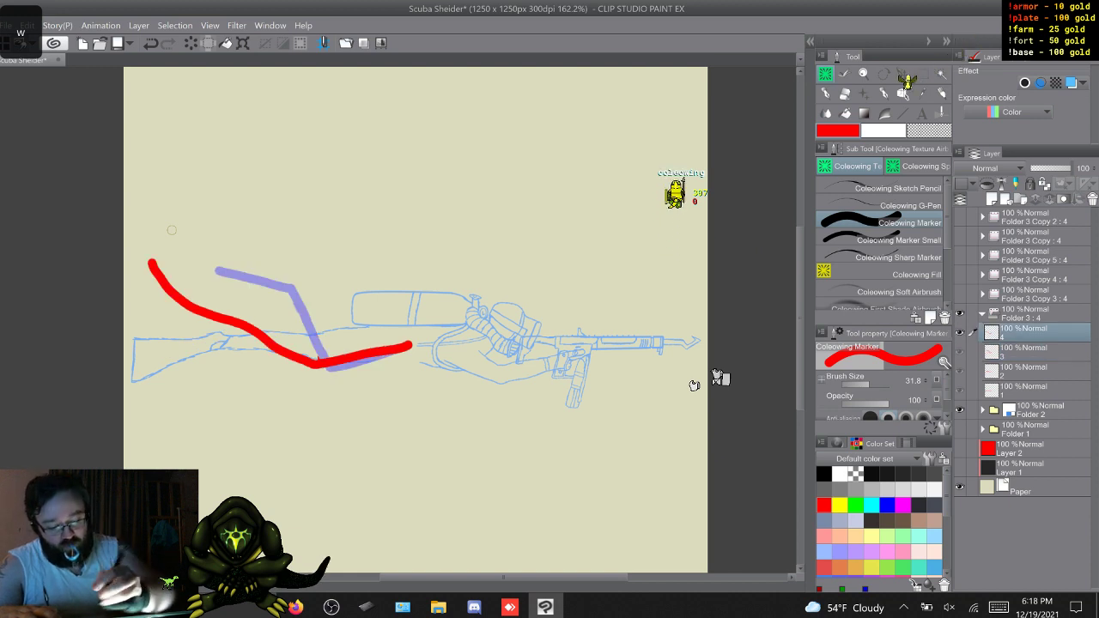
{"action": "mouse_move", "coordinate": [148, 296]}
{"action": "left_mouse_down"}
{"action": "mouse_move", "coordinate": [156, 263]}
{"action": "mouse_move", "coordinate": [160, 287]}
{"action": "left_mouse_up"}
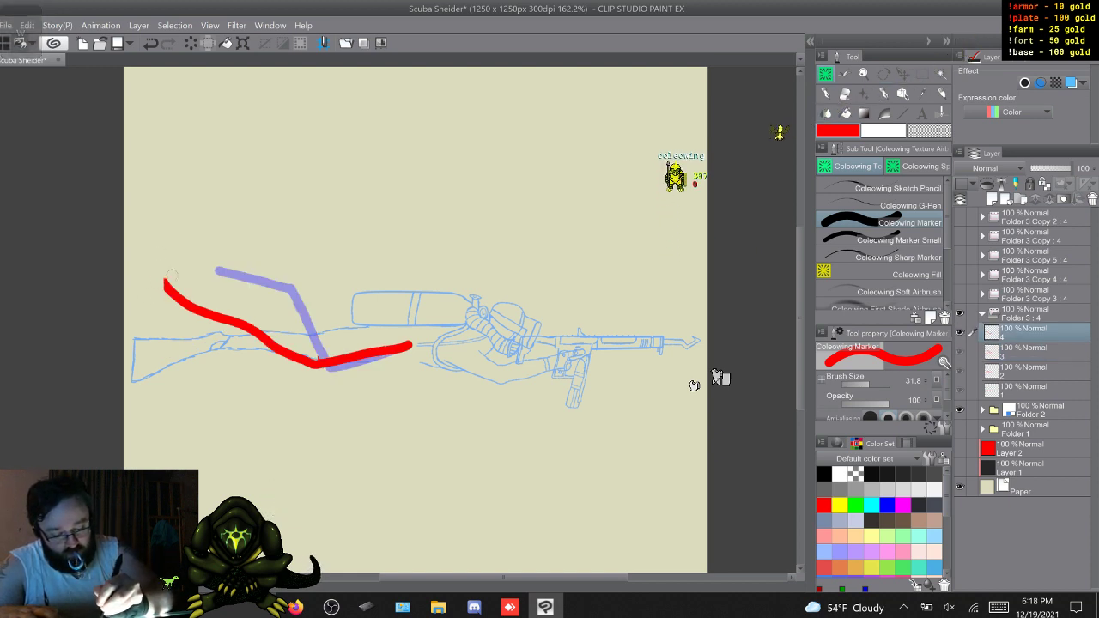
{"action": "key", "text": "w"}
{"action": "key", "text": "w"}
{"action": "key", "text": "w"}
{"action": "key", "text": "w"}
{"action": "key", "text": "w"}
{"action": "key", "text": "w"}
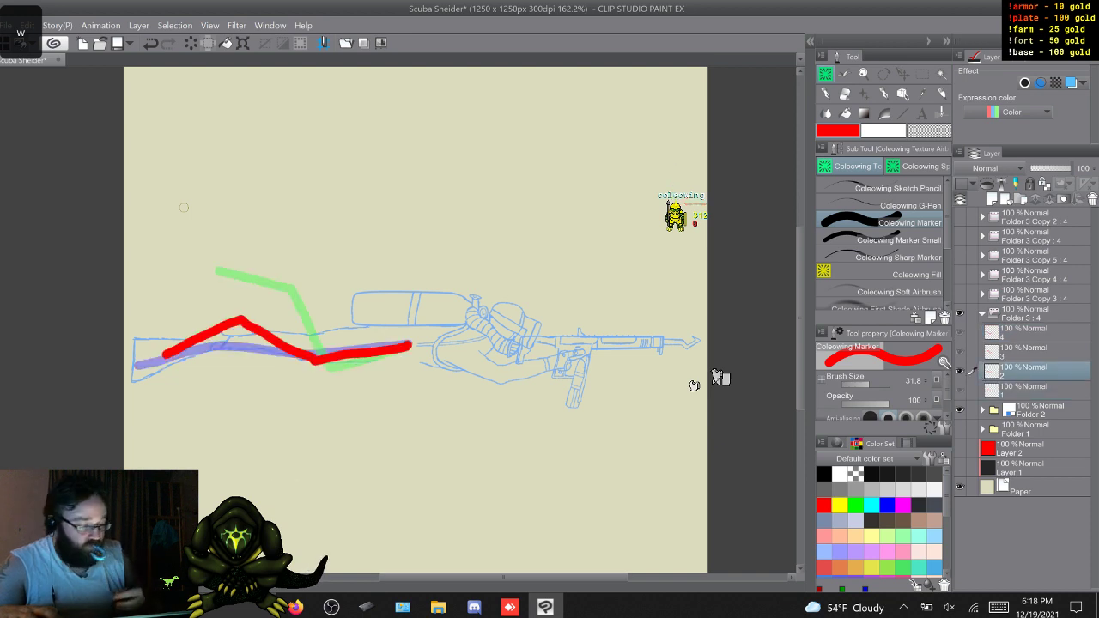
Flip repeatedly through frame layers 1 to 4 to examine the motion of the diver's red leg line
{"action": "key", "text": "w"}
{"action": "key", "text": "w"}
{"action": "key", "text": "w"}
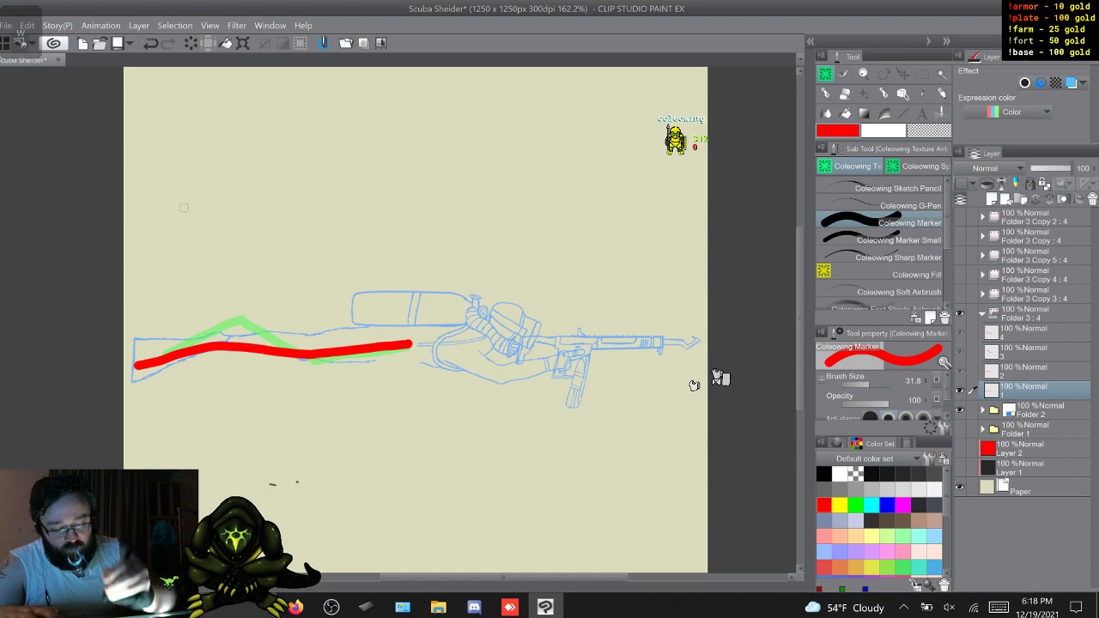
{"action": "key", "text": "s"}
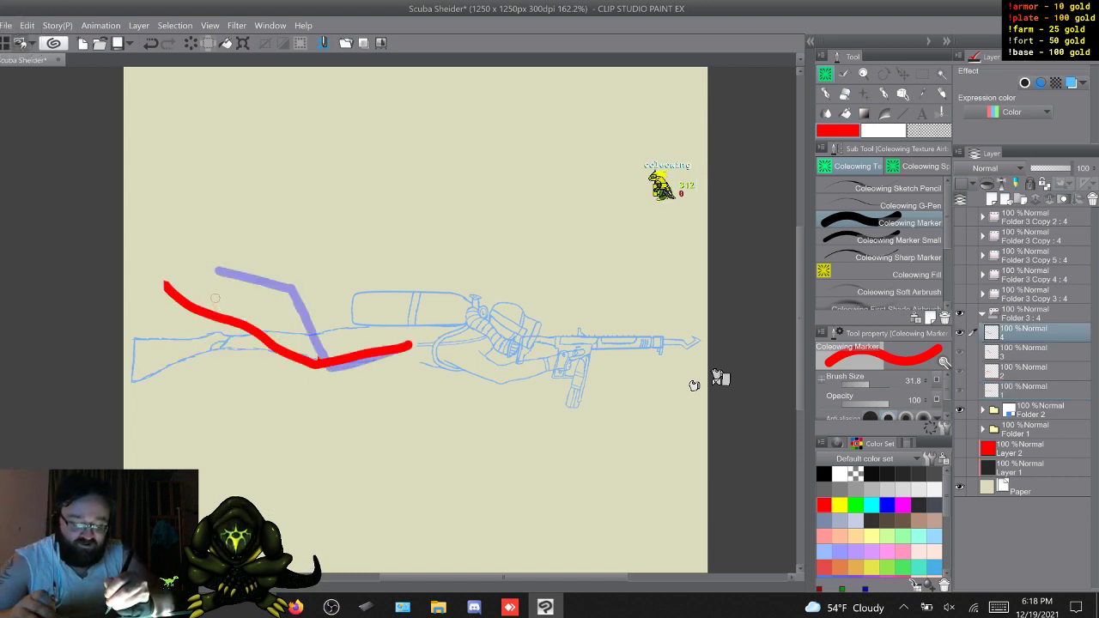
{"action": "key", "text": "w"}
{"action": "key", "text": "w"}
{"action": "key", "text": "w"}
{"action": "key", "text": "w"}
{"action": "key", "text": "w"}
{"action": "key", "text": "w"}
{"action": "key", "text": "w"}
{"action": "key", "text": "w"}
{"action": "key", "text": "w"}
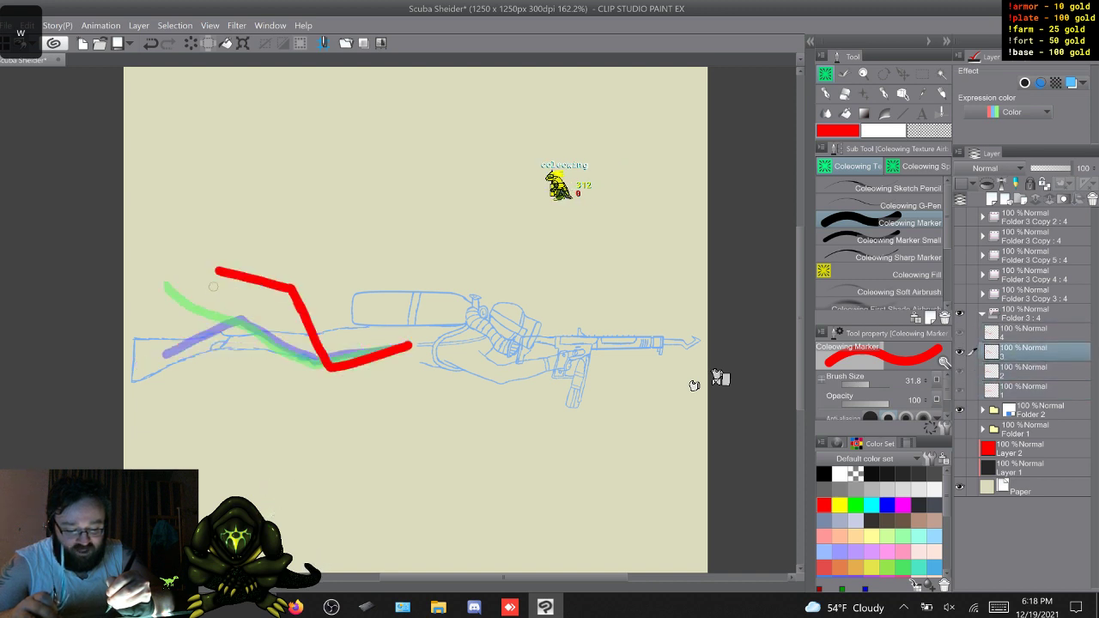
{"action": "key", "text": "w"}
{"action": "key", "text": "w"}
{"action": "key", "text": "w"}
{"action": "key", "text": "w"}
{"action": "key", "text": "w"}
{"action": "key", "text": "w"}
{"action": "key", "text": "w"}
{"action": "key", "text": "w"}
{"action": "key", "text": "w"}
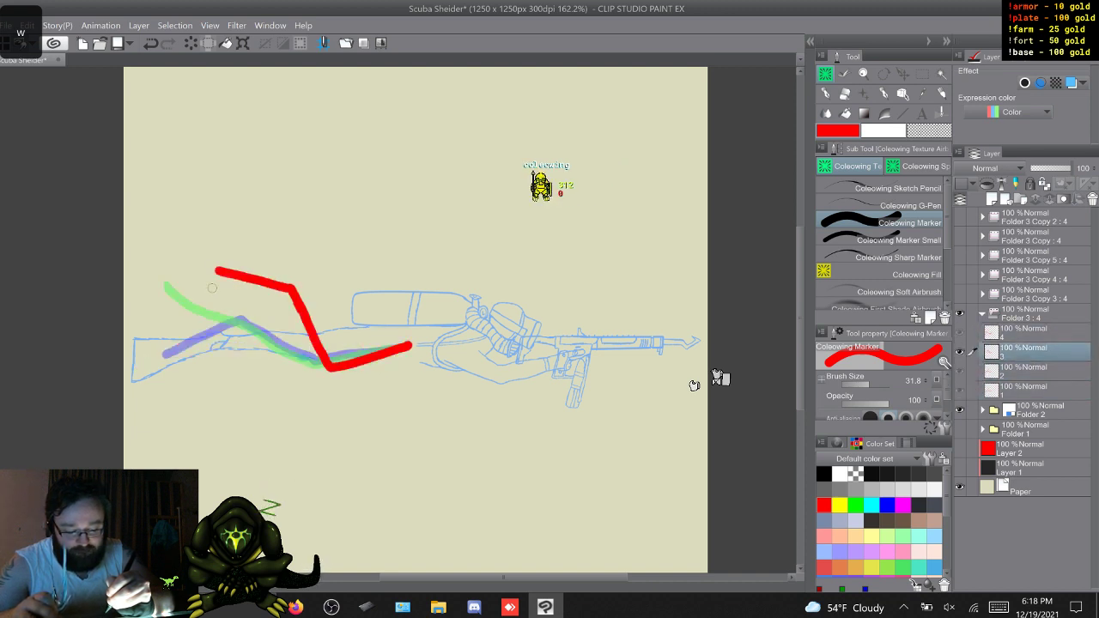
{"action": "key", "text": "w"}
{"action": "key", "text": "w"}
{"action": "key", "text": "w"}
{"action": "key", "text": "w"}
{"action": "key", "text": "w"}
{"action": "key", "text": "w"}
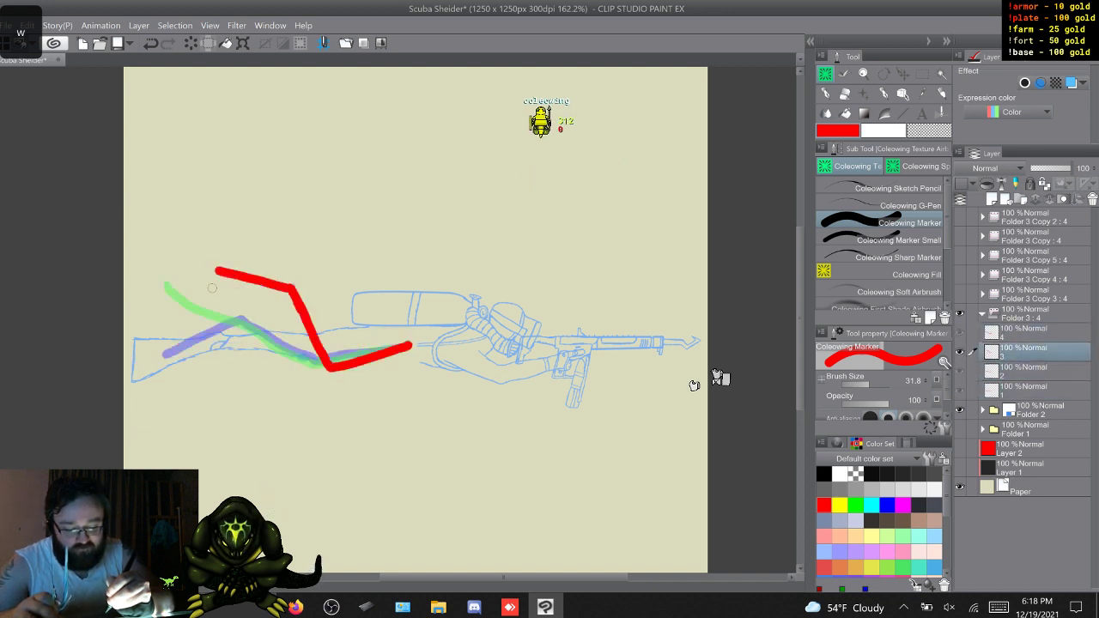
{"action": "key", "text": "w"}
{"action": "key", "text": "w"}
{"action": "key", "text": "w"}
{"action": "key", "text": "w"}
{"action": "key", "text": "w"}
{"action": "key", "text": "w"}
{"action": "key", "text": "w"}
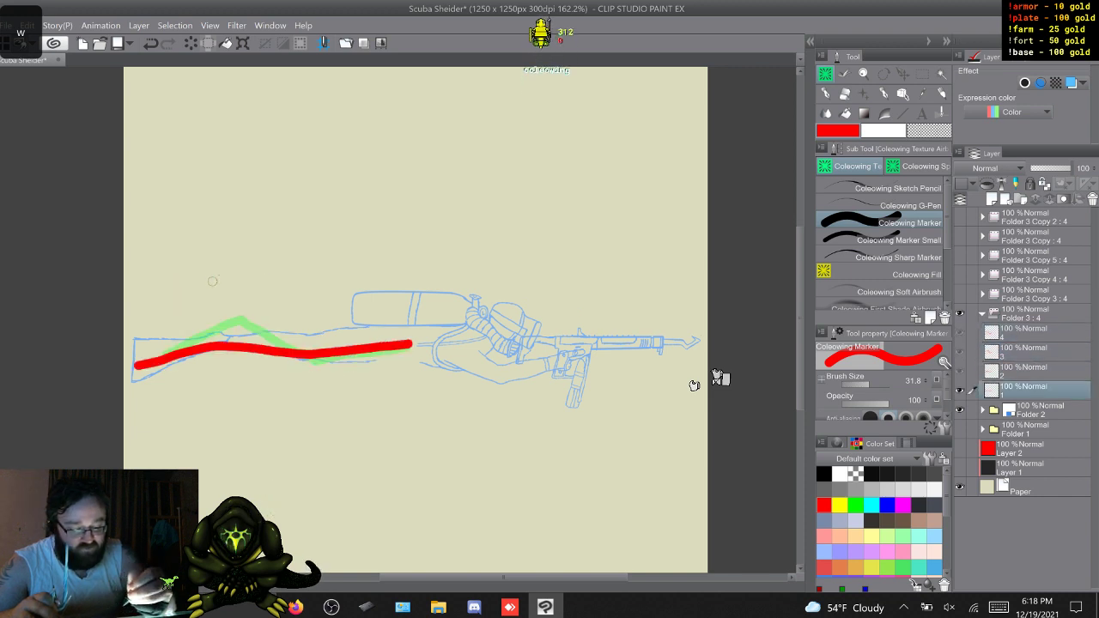
{"action": "key", "text": "w"}
{"action": "key", "text": "w"}
{"action": "key", "text": "w"}
{"action": "key", "text": "w"}
{"action": "key", "text": "w"}
{"action": "key", "text": "w"}
{"action": "key", "text": "w"}
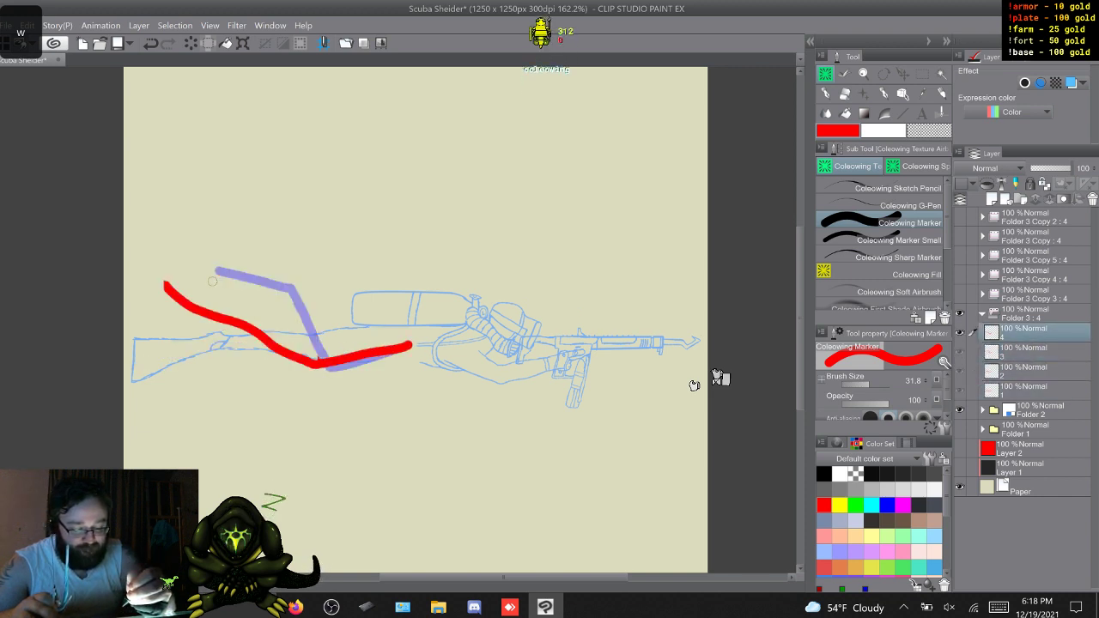
{"action": "key", "text": "w"}
{"action": "key", "text": "w"}
{"action": "key", "text": "w"}
{"action": "key", "text": "w"}
{"action": "key", "text": "w"}
{"action": "key", "text": "w"}
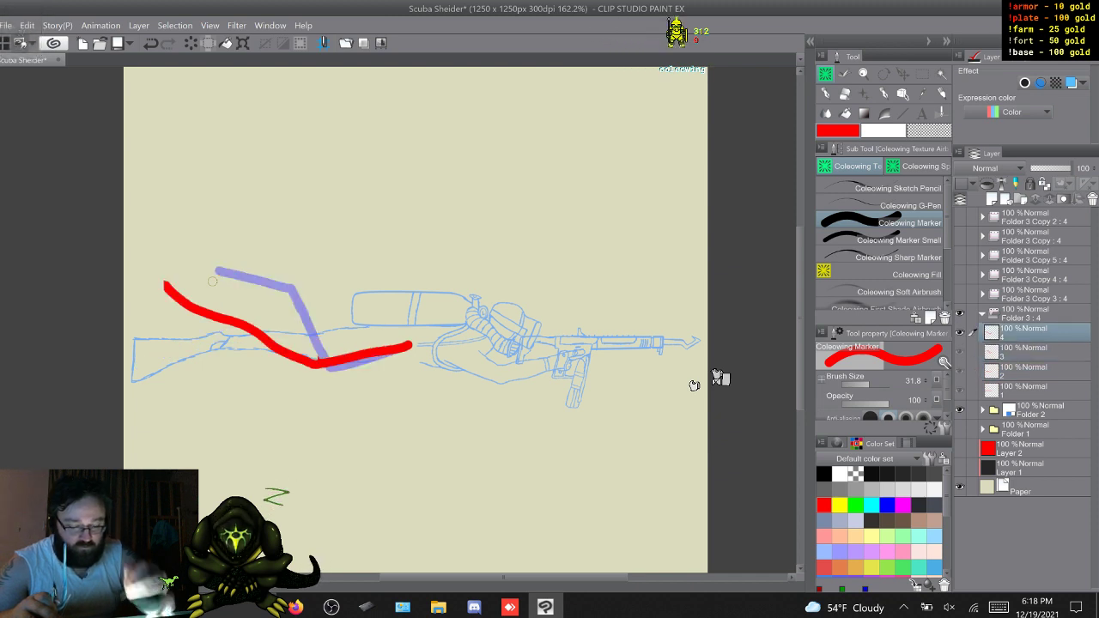
Erase the leg line beyond the hip segment on layer 4 and redraw it in red with a bent knee below layer 3's line
{"action": "mouse_move", "coordinate": [317, 355]}
{"action": "left_mouse_down"}
{"action": "mouse_move", "coordinate": [312, 364]}
{"action": "mouse_move", "coordinate": [300, 355]}
{"action": "left_mouse_up"}
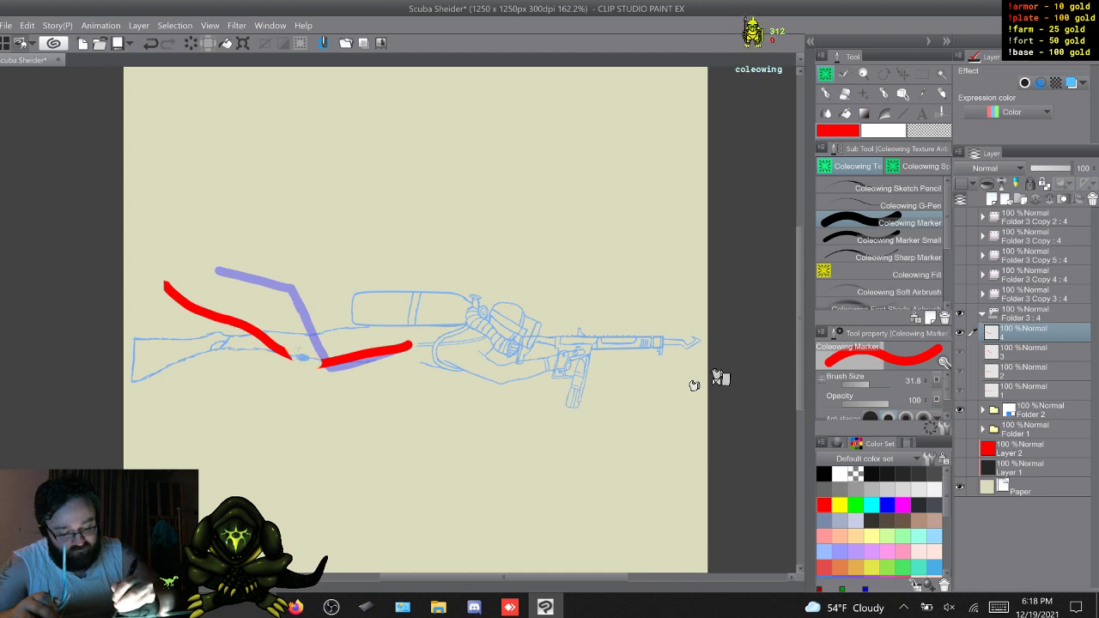
{"action": "left_click_drag", "start_coordinate": [248, 328], "coordinate": [164, 284]}
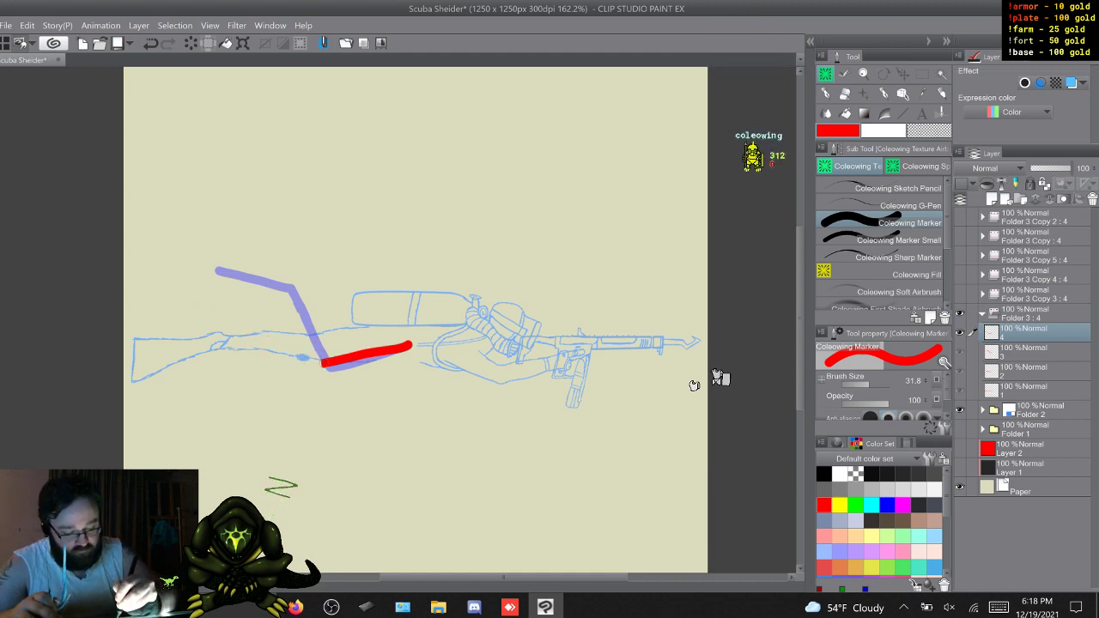
{"action": "left_click_drag", "start_coordinate": [316, 362], "coordinate": [260, 302]}
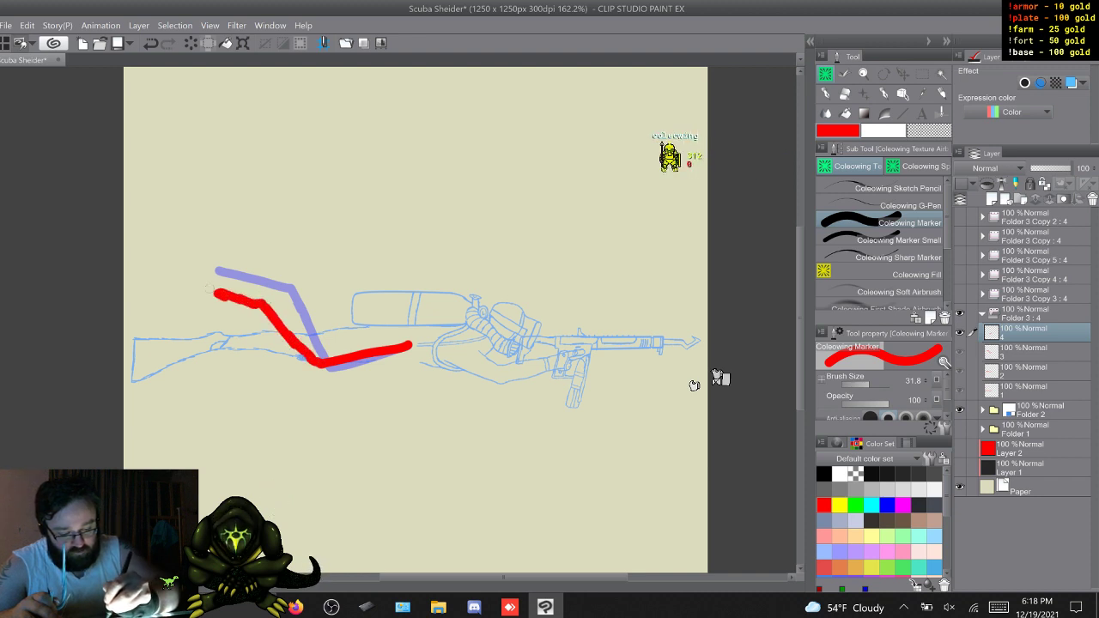
Cycle through the frame layers to compare the redrawn layer 4 leg with the other leg poses
{"action": "key", "text": "w"}
{"action": "key", "text": "w"}
{"action": "key", "text": "w"}
{"action": "key", "text": "w"}
{"action": "key", "text": "w"}
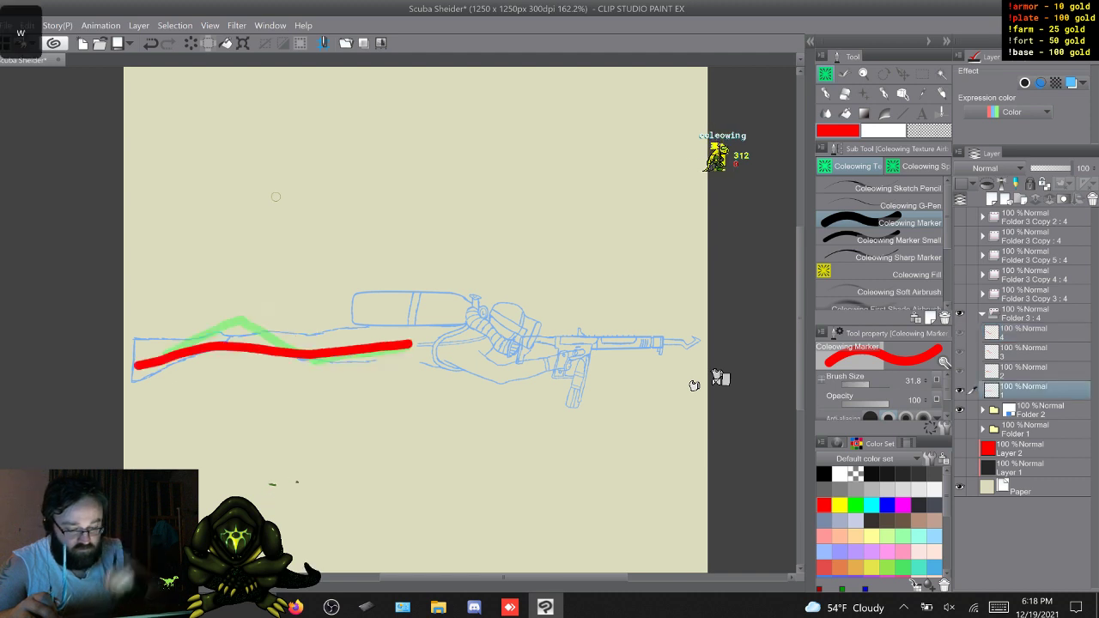
{"action": "key", "text": "w"}
{"action": "key", "text": "w"}
{"action": "key", "text": "w"}
{"action": "key", "text": "w"}
{"action": "key", "text": "w"}
{"action": "key", "text": "w"}
{"action": "key", "text": "w"}
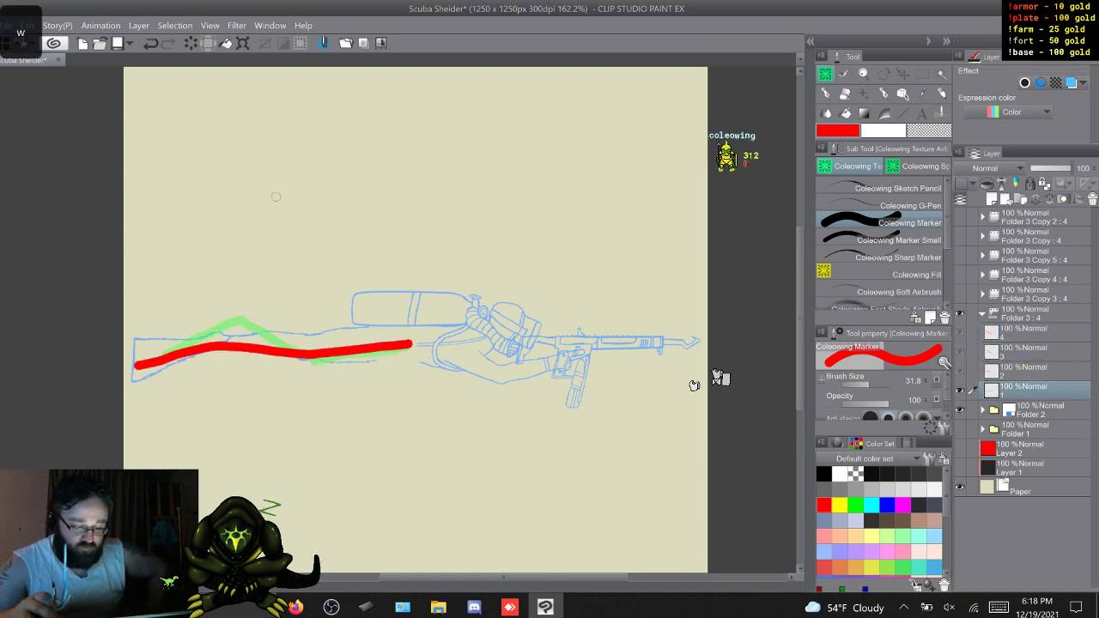
{"action": "key", "text": "w"}
{"action": "key", "text": "w"}
{"action": "key", "text": "w"}
{"action": "key", "text": "w"}
{"action": "key", "text": "w"}
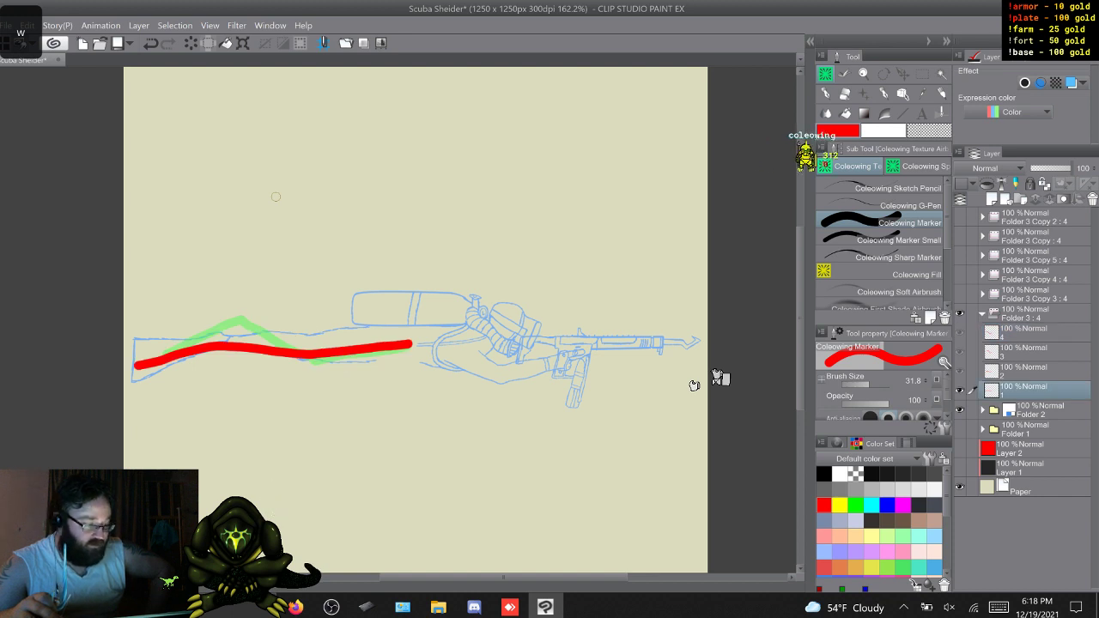
{"action": "key", "text": "w"}
{"action": "key", "text": "w"}
{"action": "key", "text": "w"}
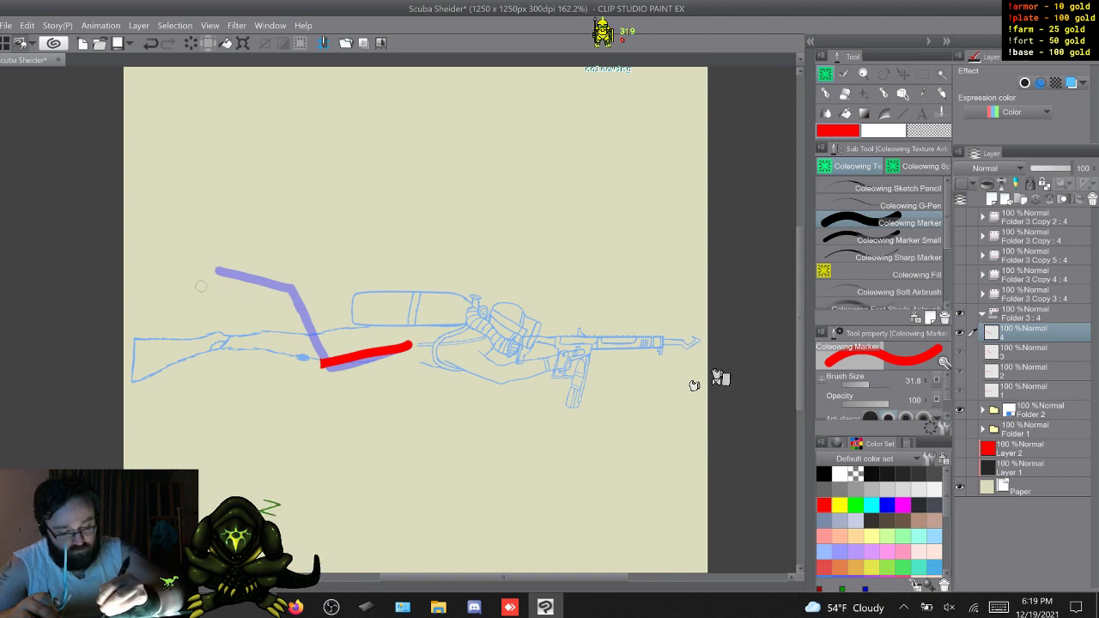
Redraw the leg on layer 4 with a sharply bent knee and the foot raised above layer 3's line, comparing it with the neighbouring frame
{"action": "mouse_move", "coordinate": [319, 362]}
{"action": "left_mouse_down"}
{"action": "mouse_move", "coordinate": [279, 293]}
{"action": "mouse_move", "coordinate": [214, 236]}
{"action": "left_mouse_up"}
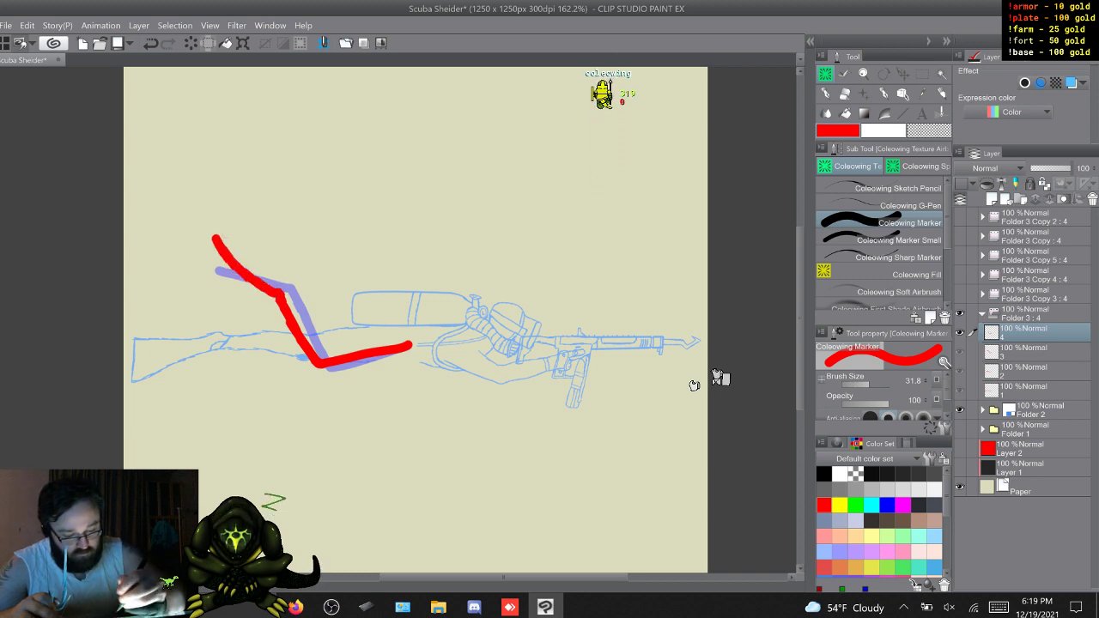
{"action": "key", "text": "w"}
{"action": "key", "text": "w"}
{"action": "key", "text": "w"}
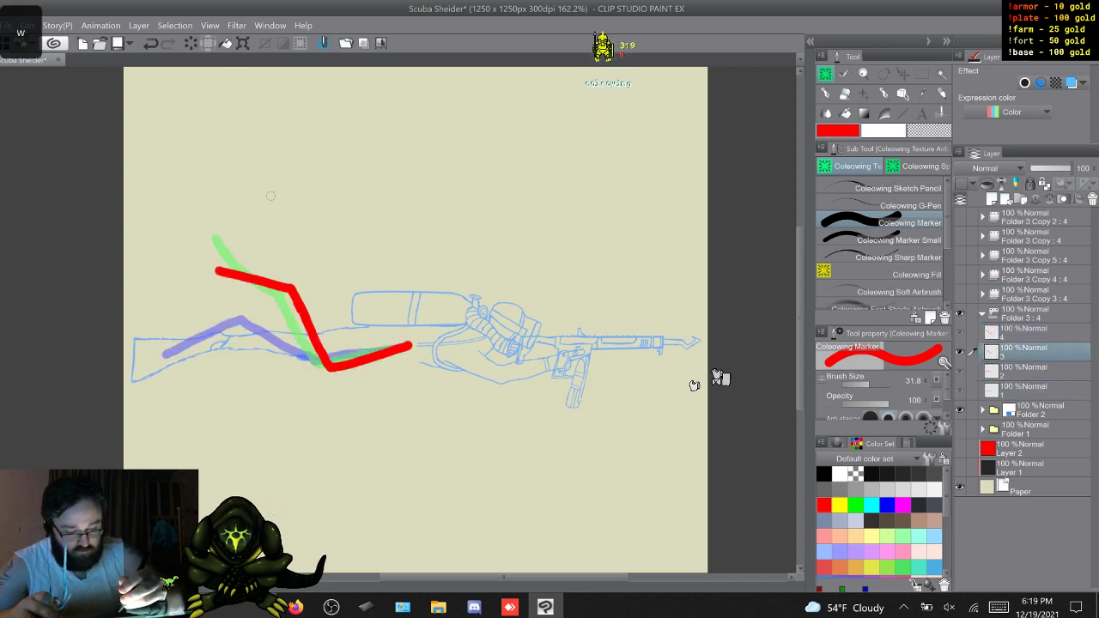
{"action": "key", "text": "w"}
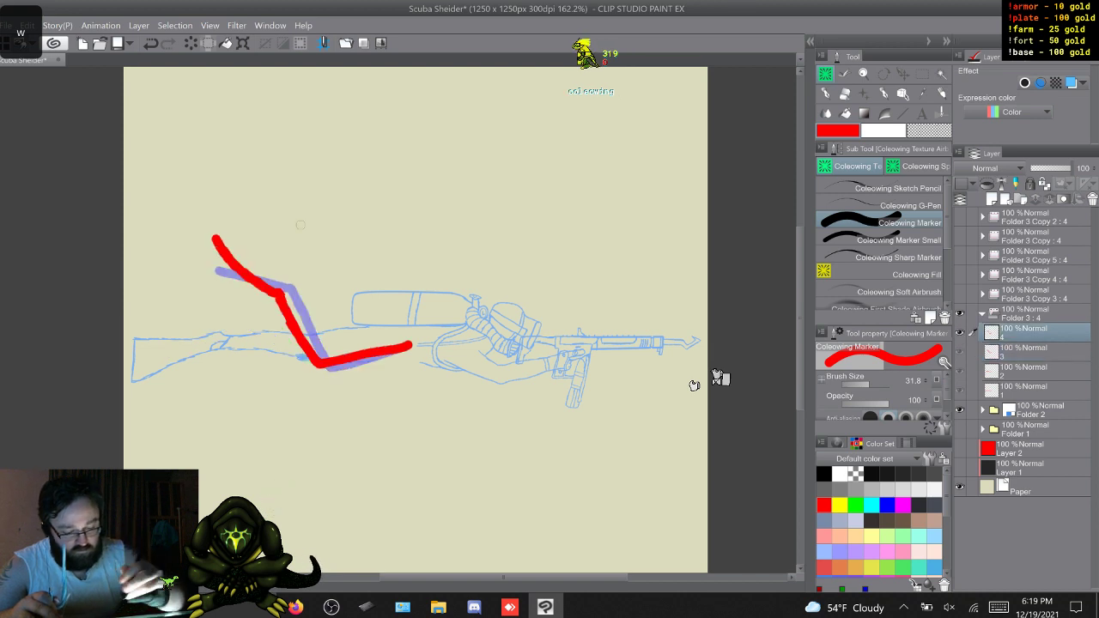
Erase the bent part of layer 3's leg line and redraw it in red with a lower knee and a nearly level lower leg
{"action": "key", "text": "s"}
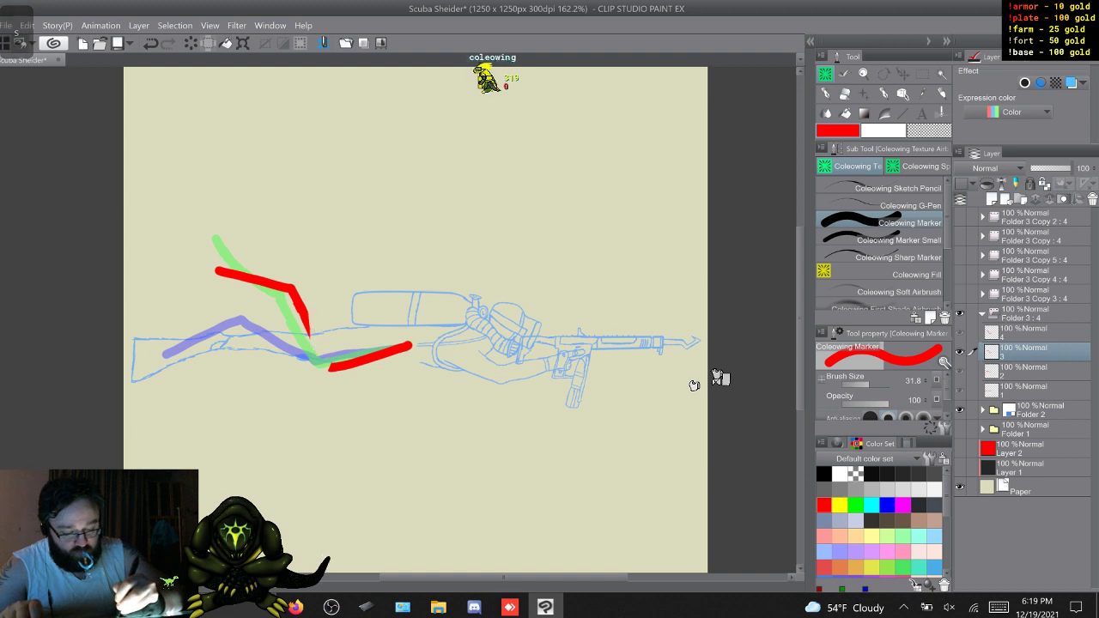
{"action": "key", "text": "ctrl+z"}
{"action": "key", "text": "ctrl+z"}
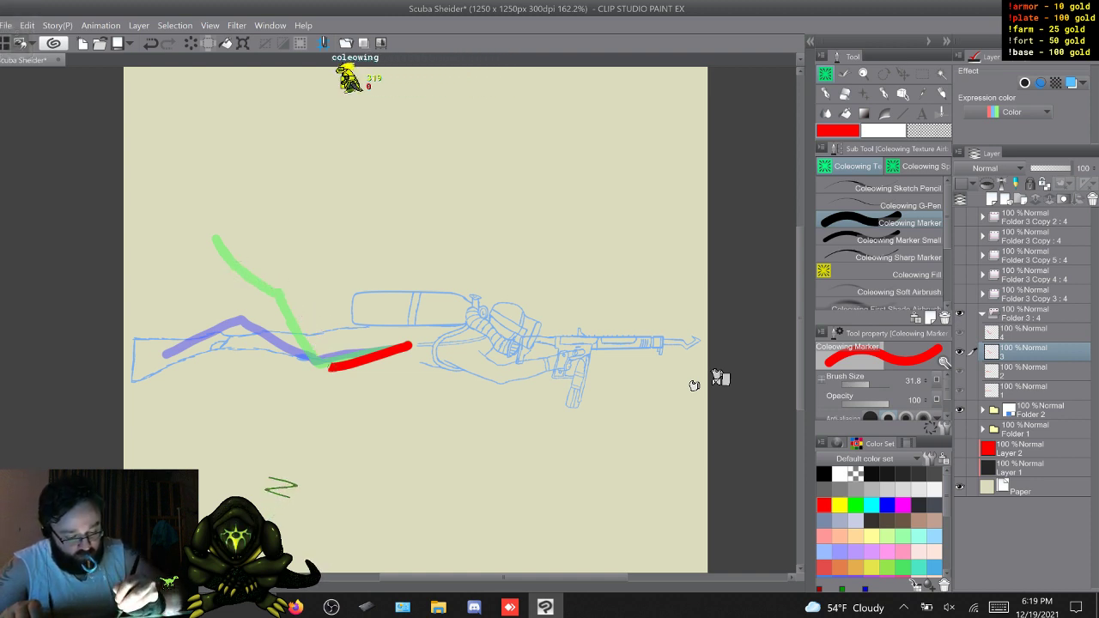
{"action": "left_click_drag", "start_coordinate": [319, 358], "coordinate": [329, 369]}
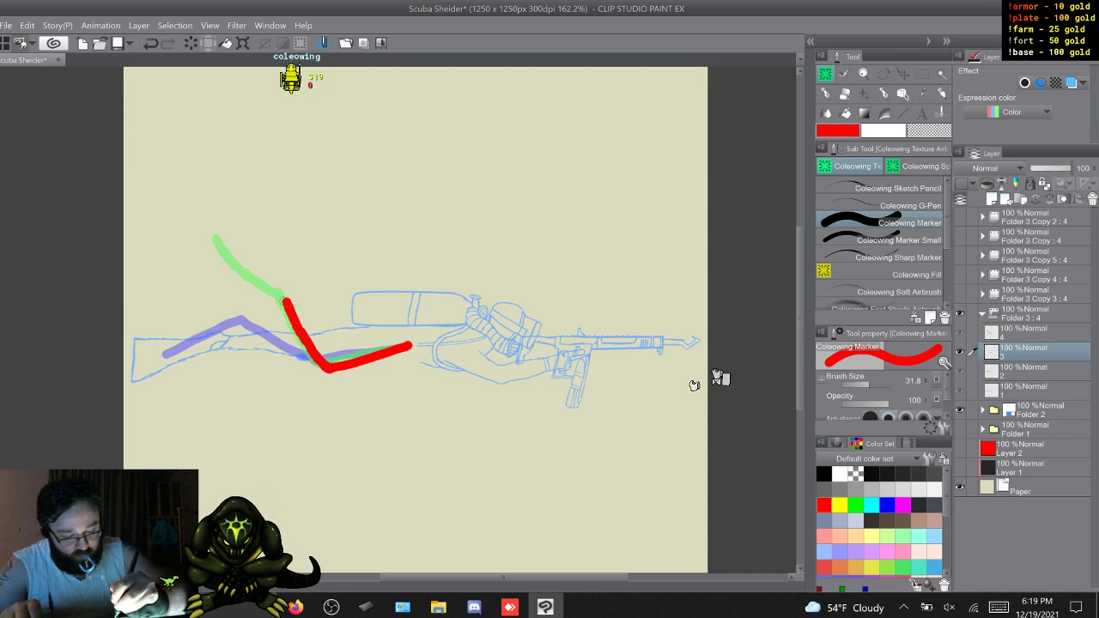
{"action": "left_click_drag", "start_coordinate": [286, 302], "coordinate": [270, 298]}
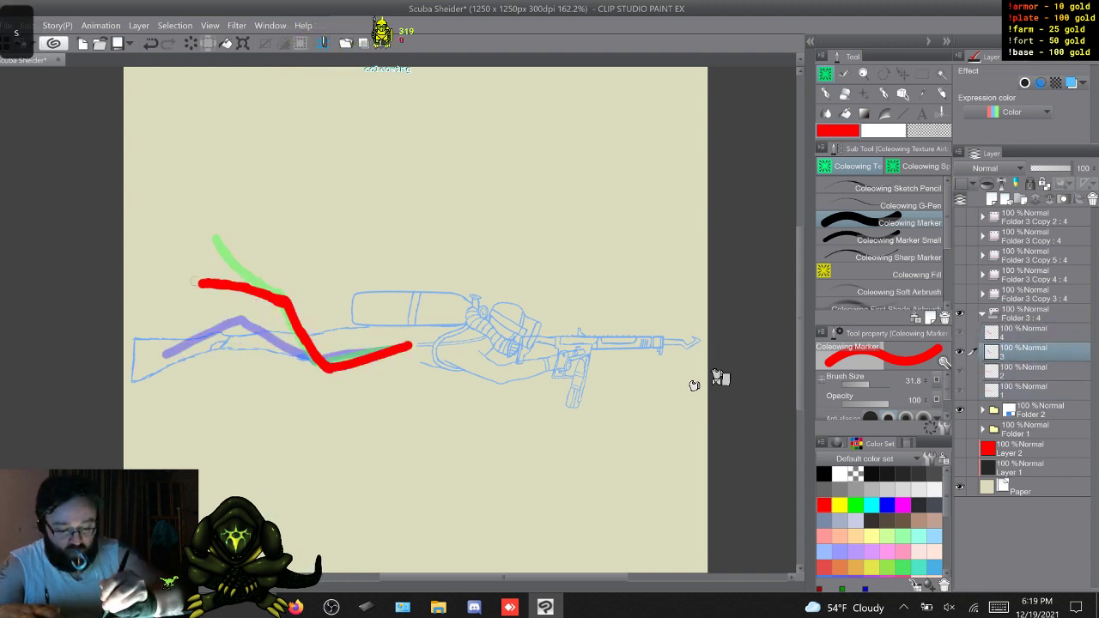
{"action": "left_click_drag", "start_coordinate": [199, 286], "coordinate": [182, 283]}
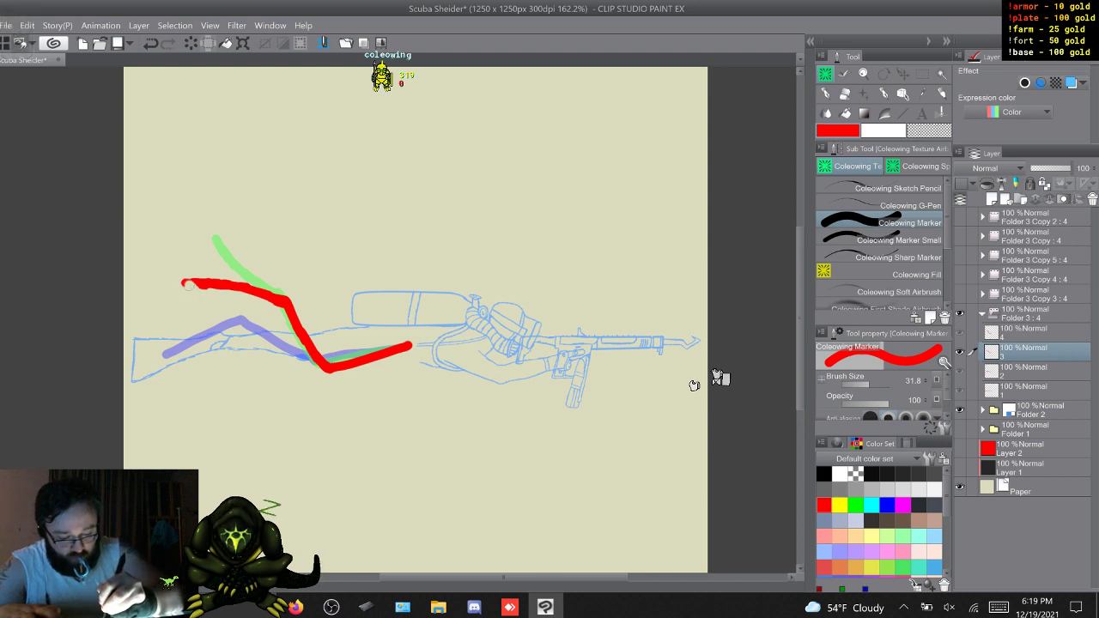
Flip through all four frame layers to examine the leg cycle with the revised poses on layers 3 and 4
{"action": "key", "text": "w"}
{"action": "key", "text": "w"}
{"action": "key", "text": "w"}
{"action": "key", "text": "w"}
{"action": "key", "text": "w"}
{"action": "key", "text": "w"}
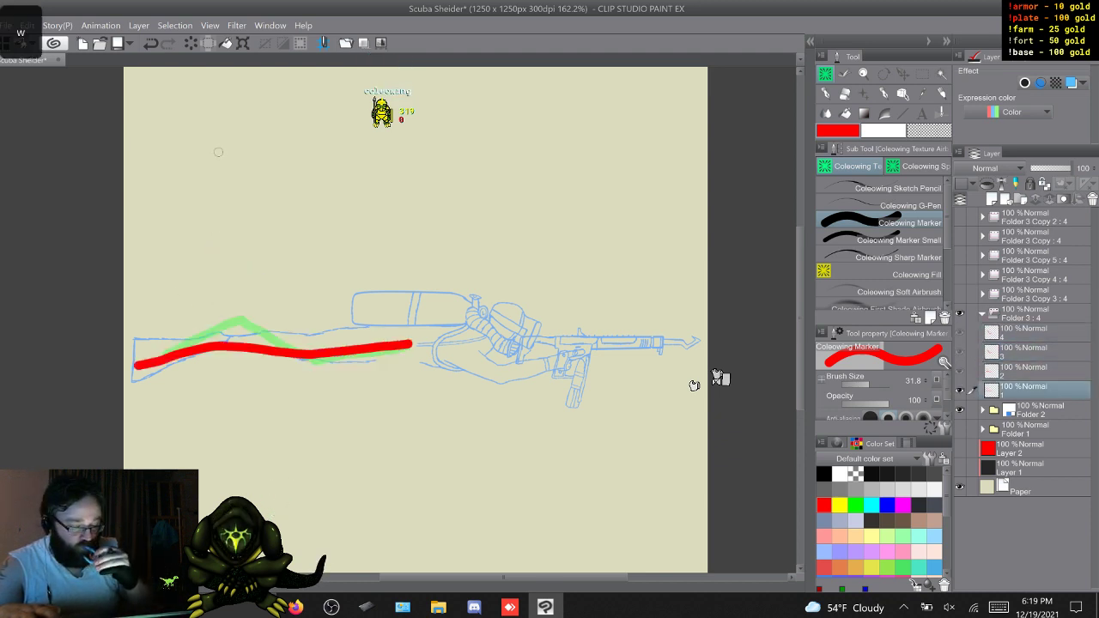
{"action": "key", "text": "w"}
{"action": "key", "text": "w"}
{"action": "key", "text": "w"}
{"action": "key", "text": "w"}
{"action": "key", "text": "w"}
{"action": "key", "text": "w"}
{"action": "key", "text": "w"}
{"action": "key", "text": "w"}
{"action": "key", "text": "w"}
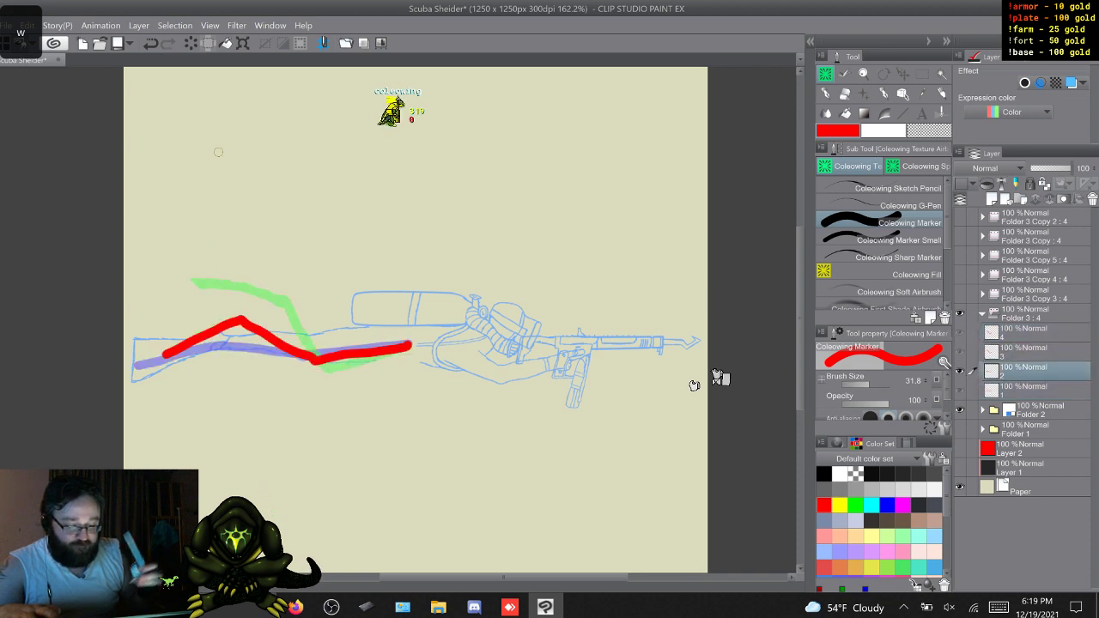
{"action": "key", "text": "w"}
{"action": "key", "text": "w"}
{"action": "key", "text": "w"}
{"action": "key", "text": "w"}
{"action": "key", "text": "w"}
{"action": "key", "text": "w"}
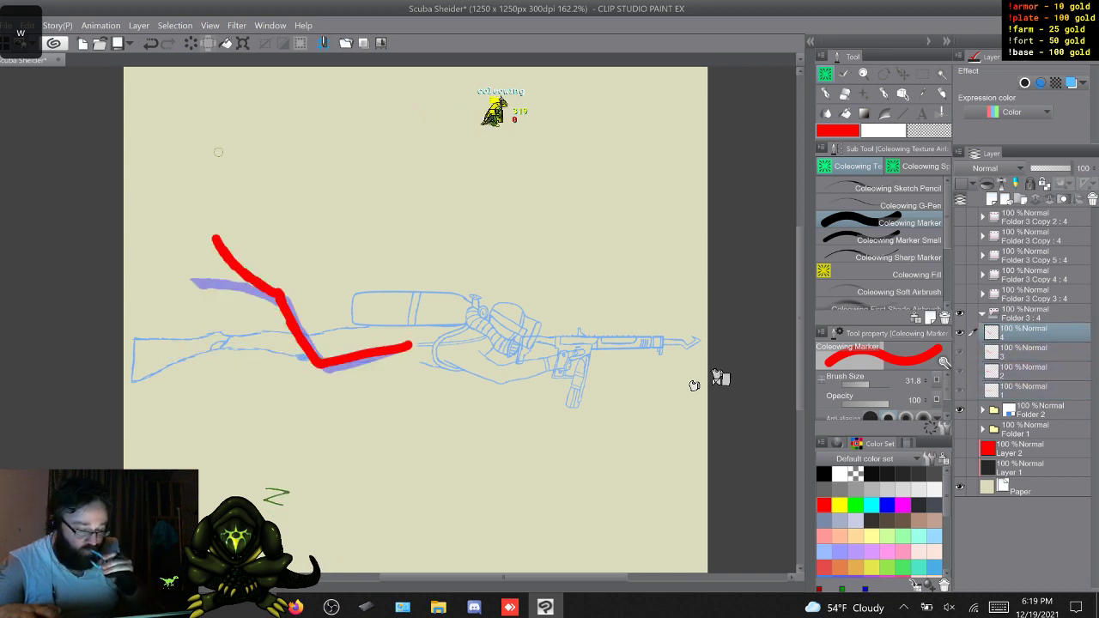
{"action": "key", "text": "w"}
{"action": "key", "text": "w"}
{"action": "key", "text": "w"}
{"action": "key", "text": "w"}
{"action": "key", "text": "w"}
{"action": "key", "text": "w"}
{"action": "key", "text": "w"}
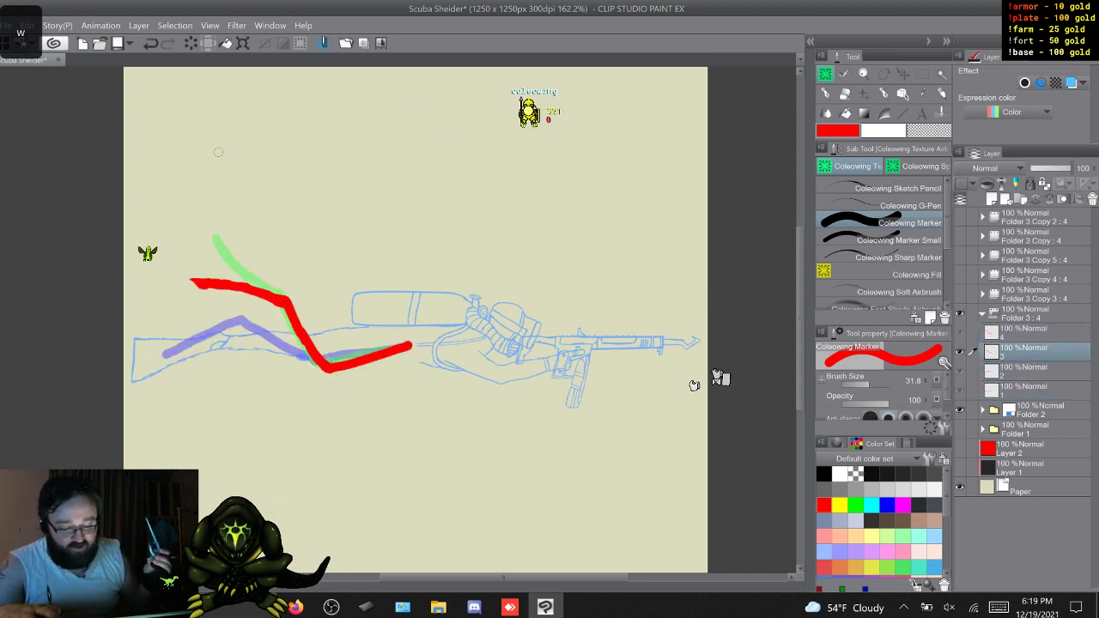
{"action": "key", "text": "w"}
{"action": "key", "text": "w"}
{"action": "key", "text": "w"}
{"action": "key", "text": "w"}
{"action": "key", "text": "w"}
{"action": "key", "text": "w"}
{"action": "key", "text": "w"}
{"action": "key", "text": "w"}
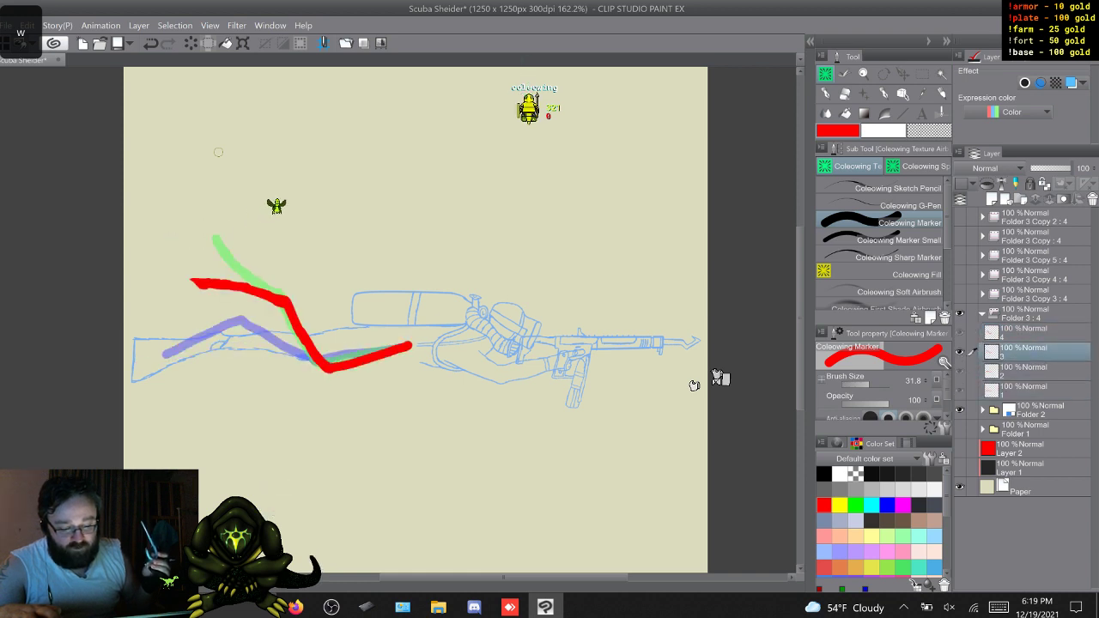
{"action": "key", "text": "w"}
{"action": "key", "text": "w"}
{"action": "key", "text": "w"}
{"action": "key", "text": "w"}
{"action": "key", "text": "w"}
{"action": "key", "text": "w"}
{"action": "key", "text": "w"}
{"action": "key", "text": "w"}
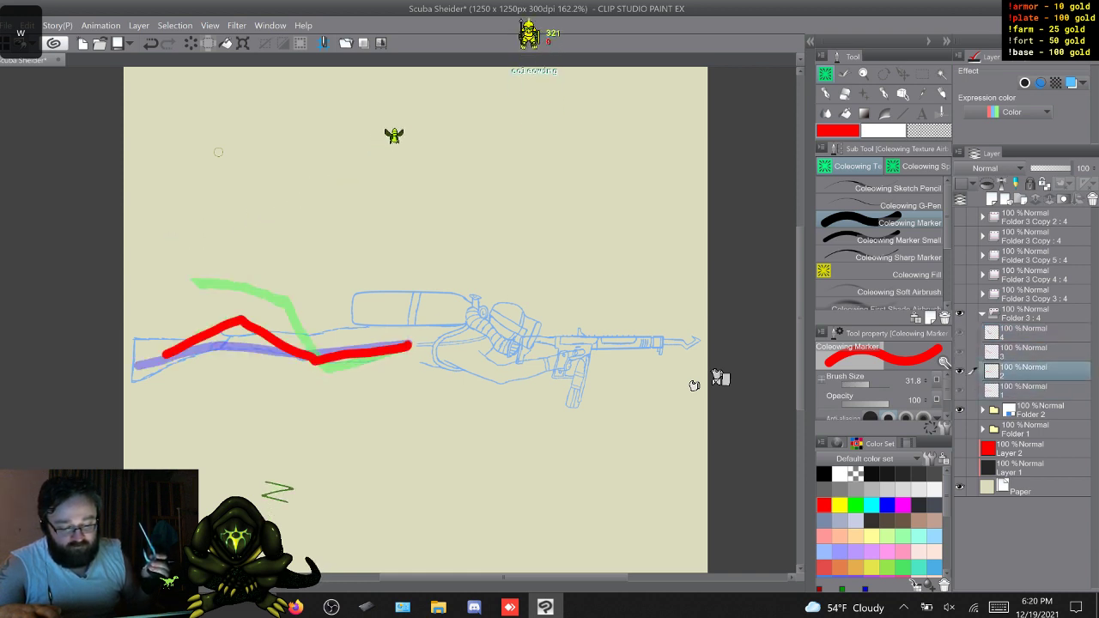
{"action": "key", "text": "w"}
{"action": "key", "text": "w"}
{"action": "key", "text": "w"}
{"action": "key", "text": "w"}
{"action": "key", "text": "w"}
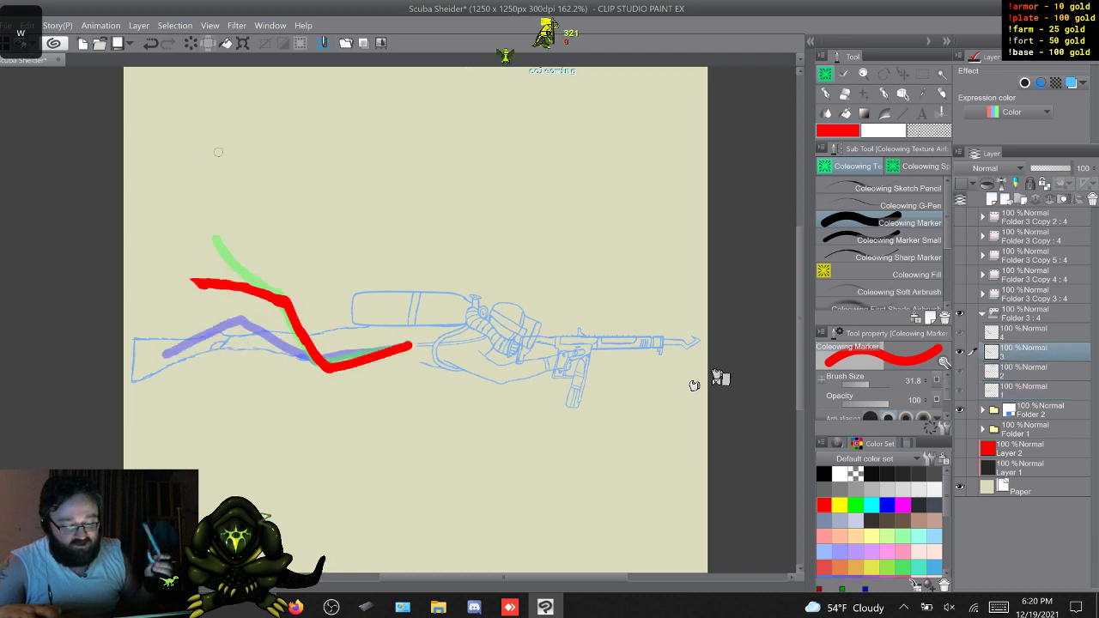
{"action": "key", "text": "w"}
{"action": "key", "text": "w"}
{"action": "key", "text": "w"}
{"action": "key", "text": "w"}
{"action": "key", "text": "w"}
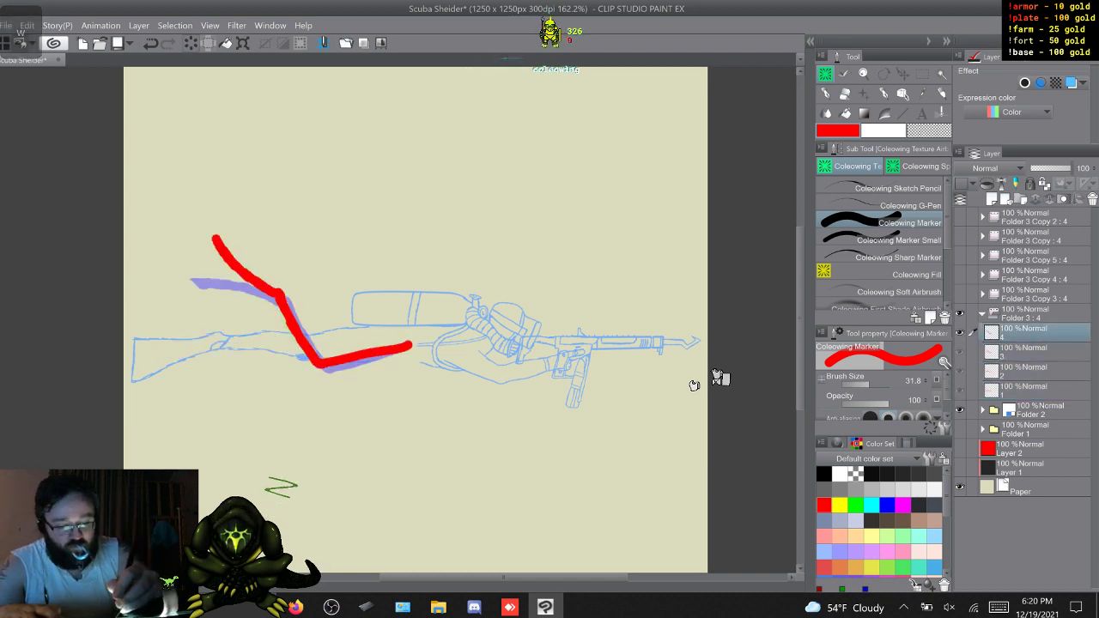
Clear the red leg lines from frame layers 1 to 4, keeping the blue diver sketch
{"action": "key", "text": "w"}
{"action": "key", "text": "w"}
{"action": "key", "text": "w"}
{"action": "key", "text": "w"}
{"action": "key", "text": "w"}
{"action": "key", "text": "w"}
{"action": "key", "text": "w"}
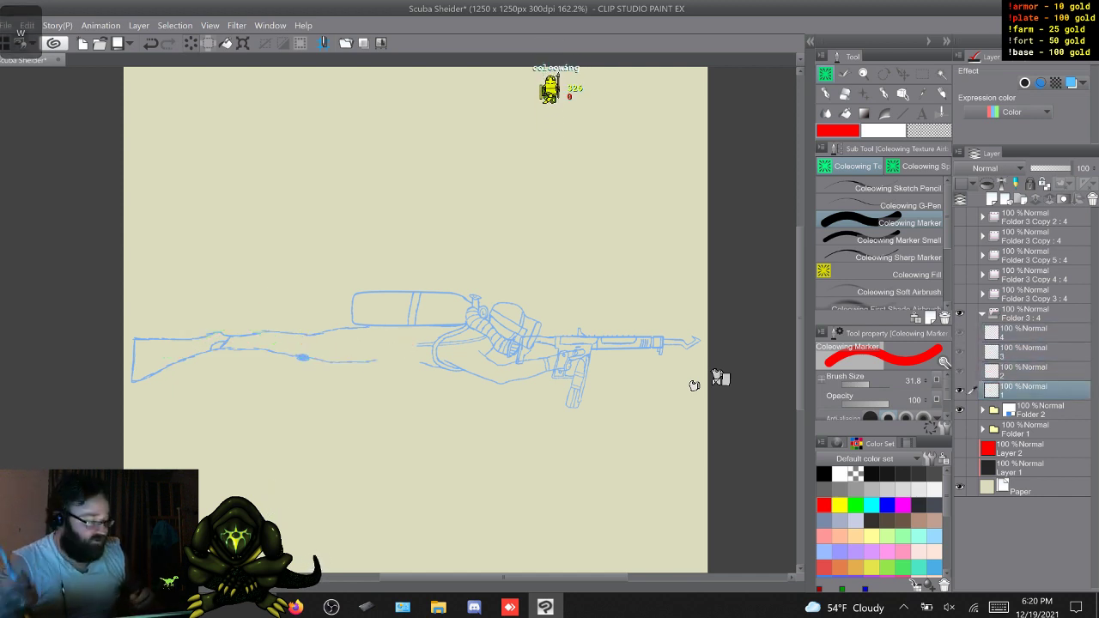
Draw a new red leg line on layer 1, running from below the air tank along the sketched leg to the fin tip
{"action": "key", "text": "w"}
{"action": "key", "text": "w"}
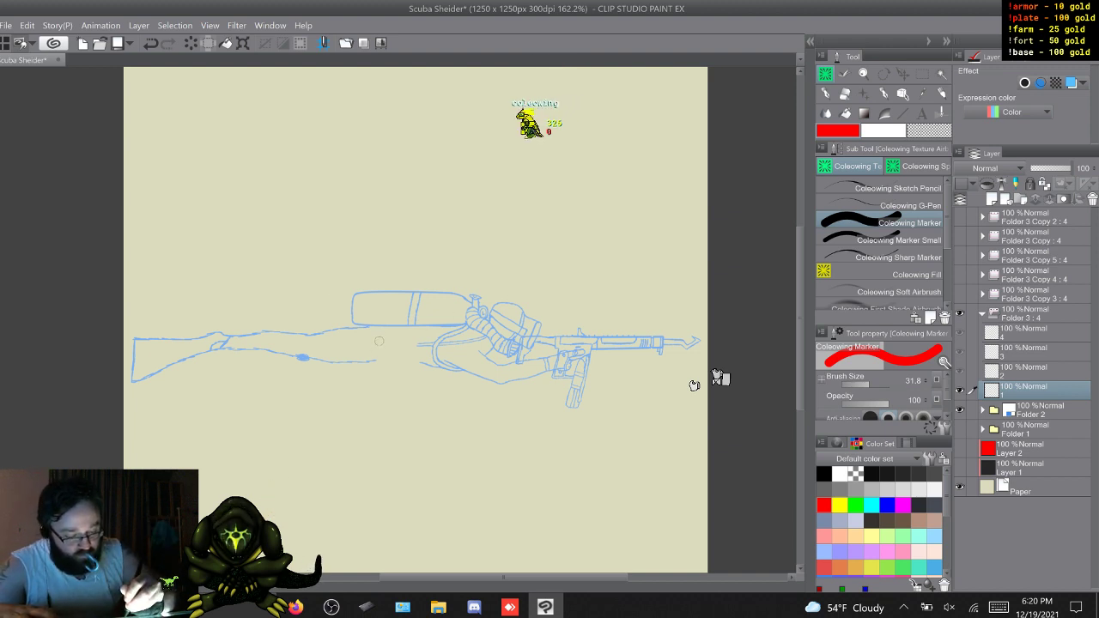
{"action": "left_click_drag", "start_coordinate": [378, 343], "coordinate": [272, 353]}
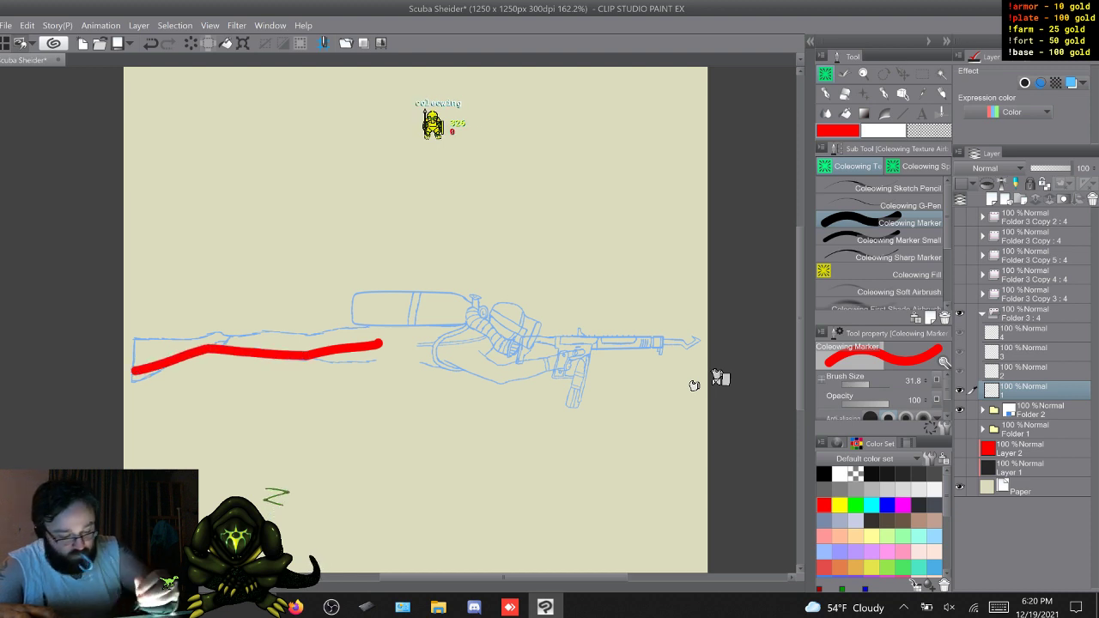
{"action": "key", "text": "e"}
{"action": "key", "text": "w"}
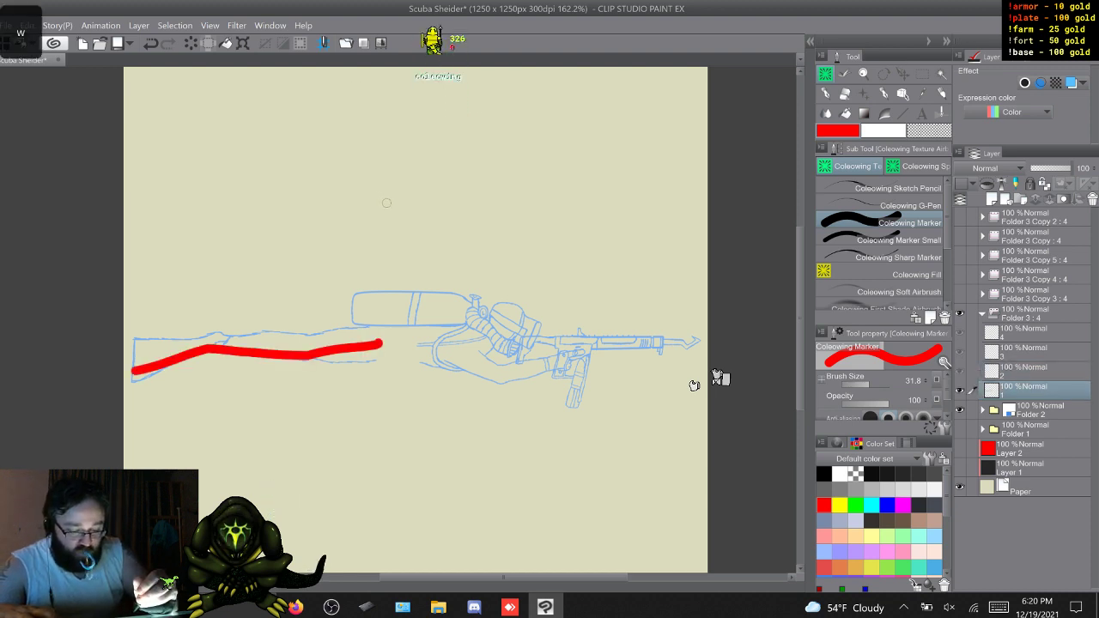
Try a red leg line on layer 2, running nearly level below the air tank and rising to the upper edge of the sketched fin
{"action": "key", "text": "e"}
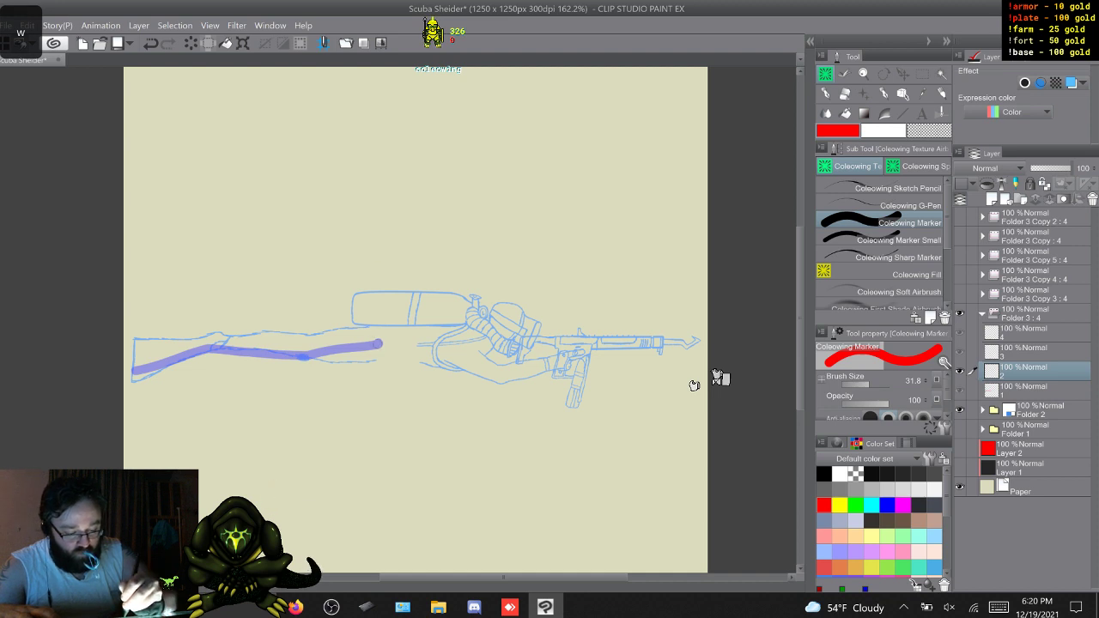
{"action": "left_click_drag", "start_coordinate": [381, 344], "coordinate": [298, 351]}
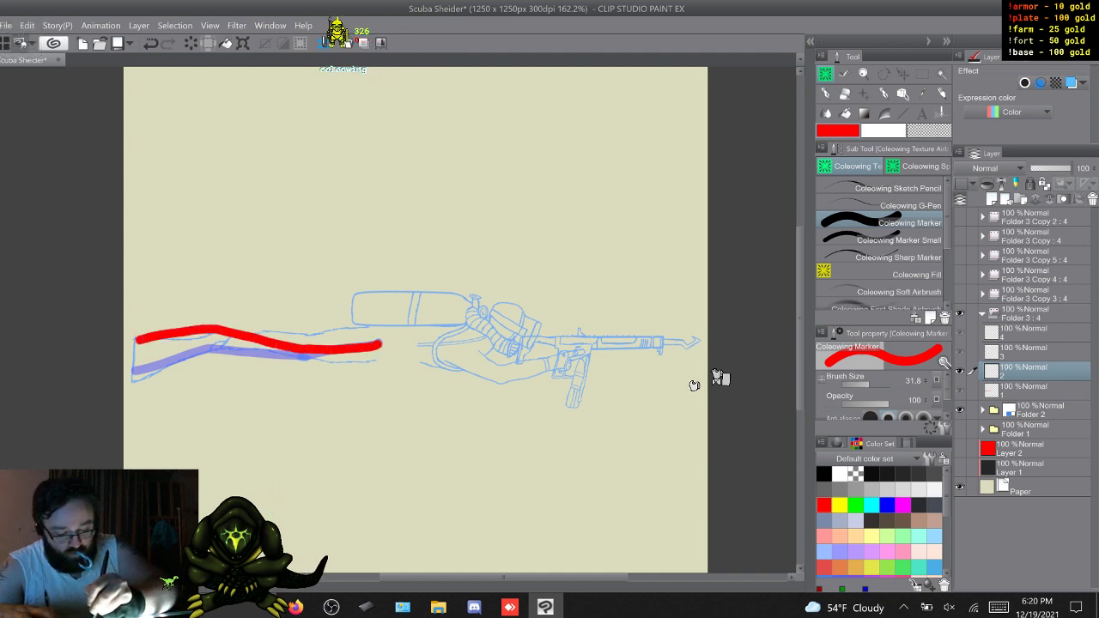
{"action": "key", "text": "w"}
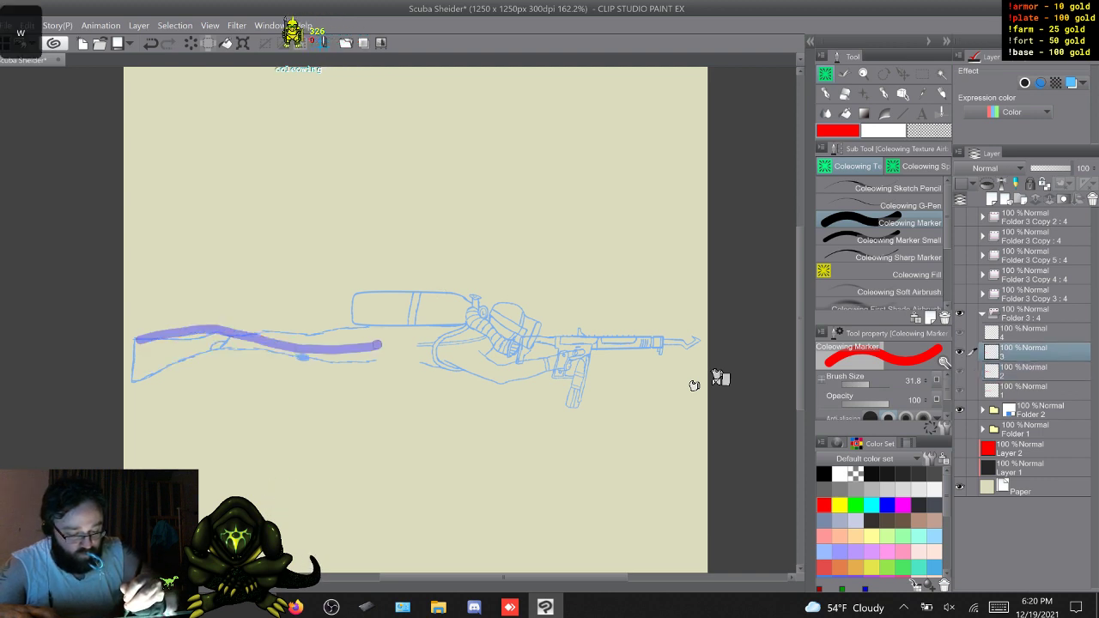
{"action": "key", "text": "q"}
{"action": "key", "text": "w"}
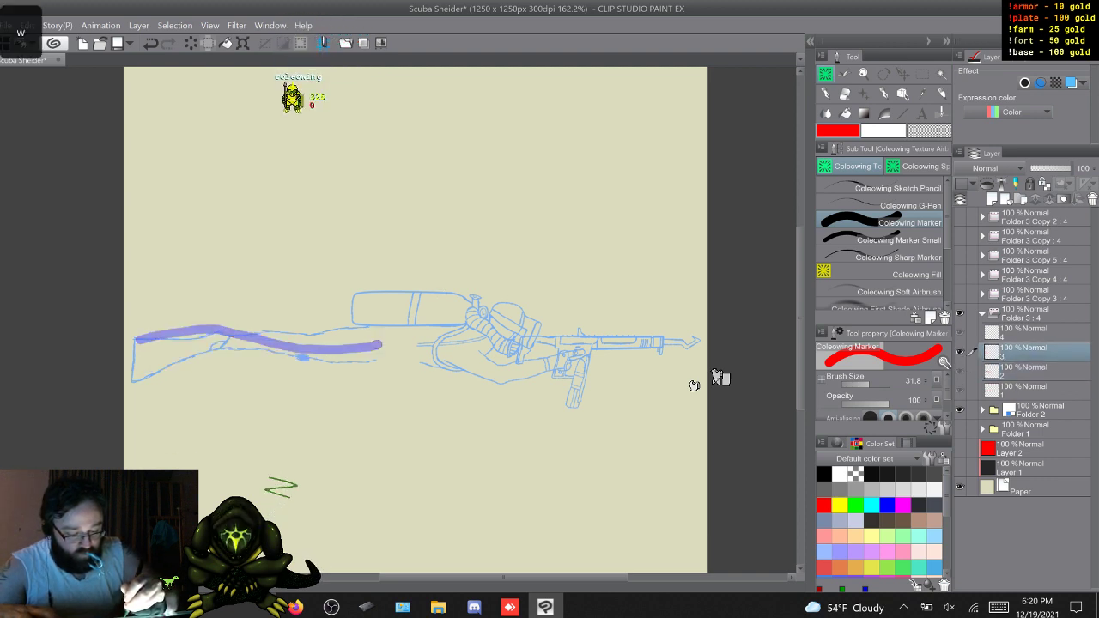
Undo layer 2's leg line and redraw it in red with a lower knee and a level fin along the sketch's upper edge
{"action": "key", "text": "s"}
{"action": "key", "text": "ctrl+z"}
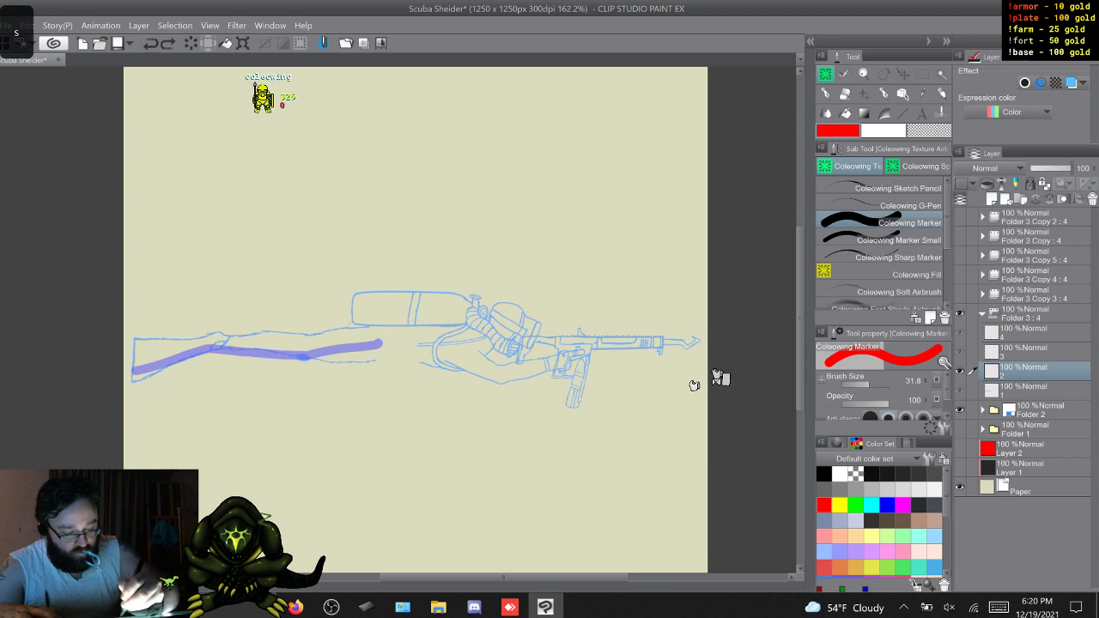
{"action": "left_click_drag", "start_coordinate": [380, 343], "coordinate": [308, 365]}
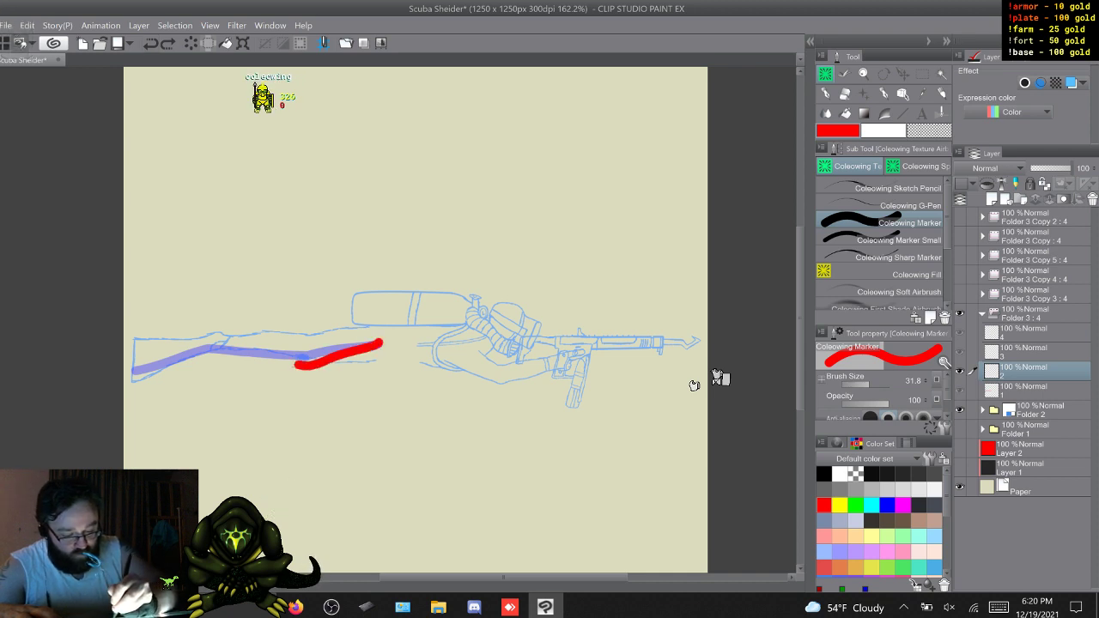
{"action": "left_click_drag", "start_coordinate": [230, 337], "coordinate": [137, 337]}
Draw red leg lines with a low knee on layers 3 and 4, raising the lower leg highest on layer 3 and slightly less on layer 4
{"action": "key", "text": "w"}
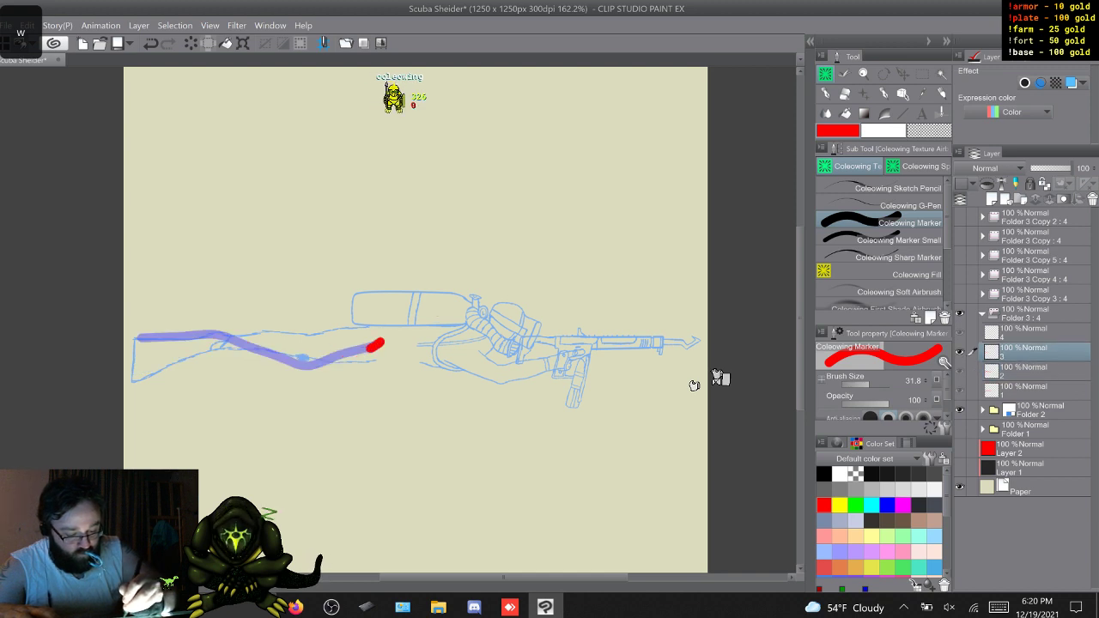
{"action": "mouse_move", "coordinate": [314, 370]}
{"action": "left_mouse_down"}
{"action": "mouse_move", "coordinate": [239, 317]}
{"action": "mouse_move", "coordinate": [161, 316]}
{"action": "left_mouse_up"}
{"action": "key", "text": "w"}
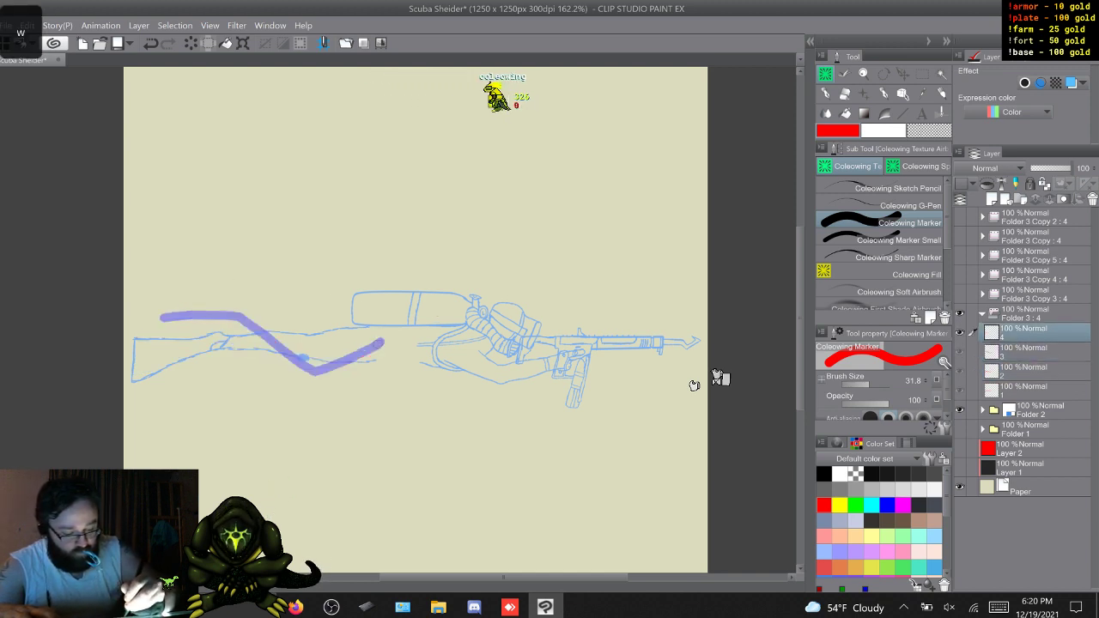
{"action": "mouse_move", "coordinate": [384, 344]}
{"action": "left_mouse_down"}
{"action": "mouse_move", "coordinate": [309, 364]}
{"action": "mouse_move", "coordinate": [227, 327]}
{"action": "mouse_move", "coordinate": [148, 318]}
{"action": "left_mouse_up"}
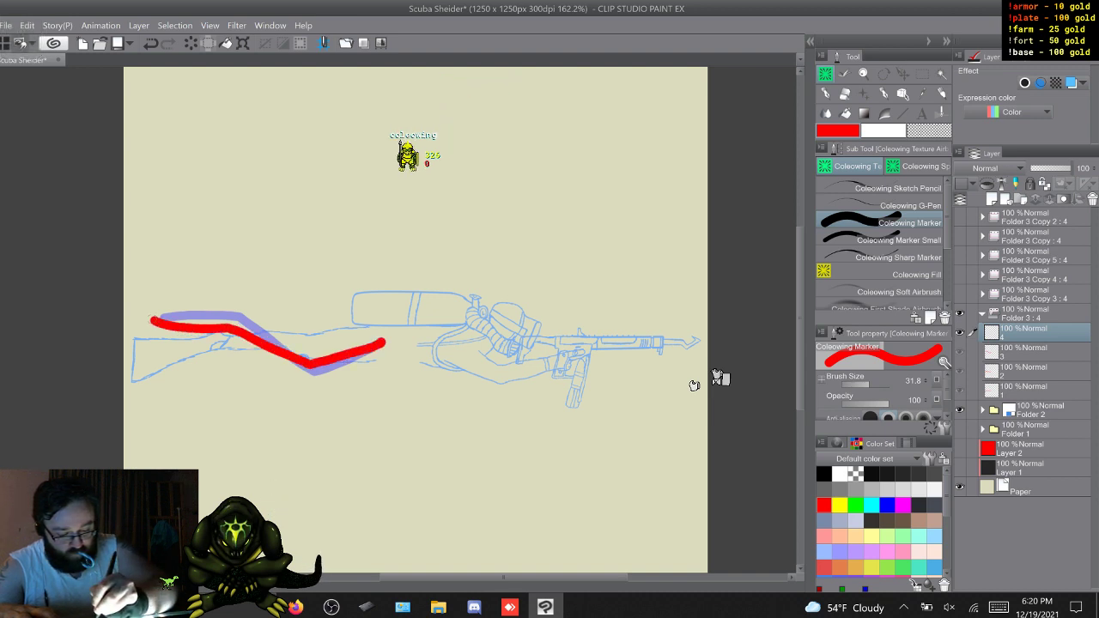
Flip repeatedly through the four frame layers to examine the kick cycle with the low-knee leg poses
{"action": "key", "text": "w"}
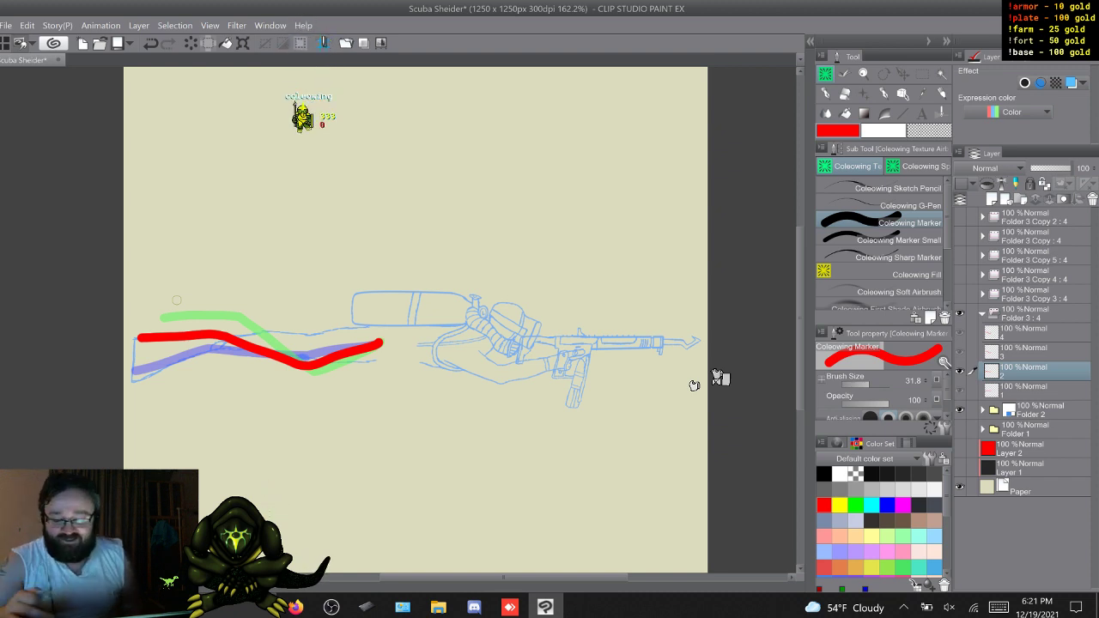
{"action": "key", "text": "shift"}
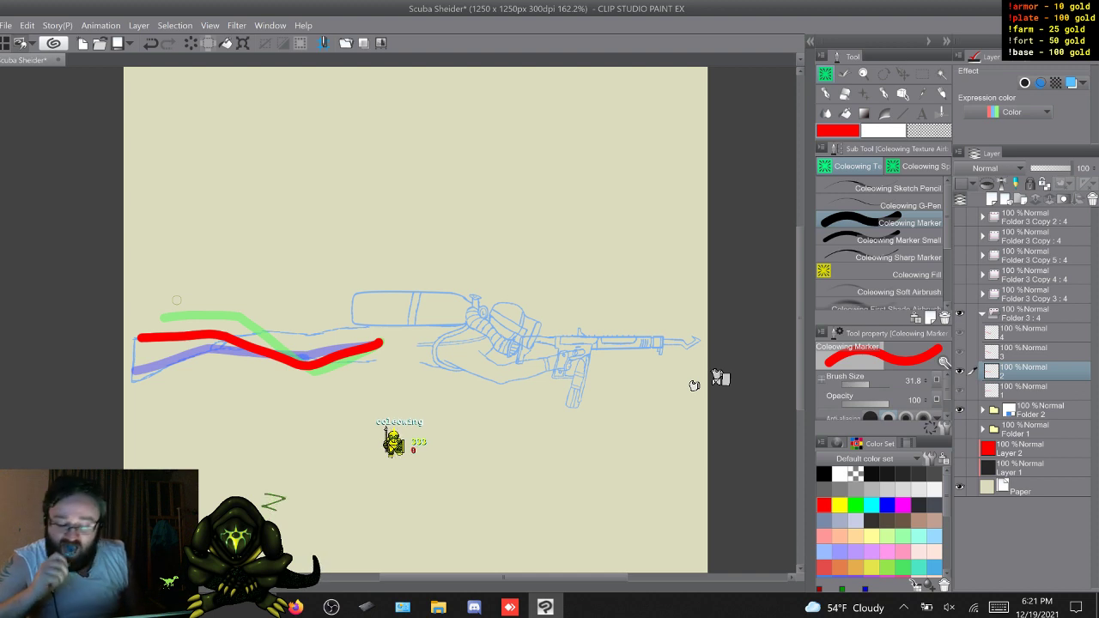
{"action": "key", "text": "w"}
{"action": "key", "text": "w"}
{"action": "key", "text": "w"}
{"action": "key", "text": "w"}
{"action": "key", "text": "w"}
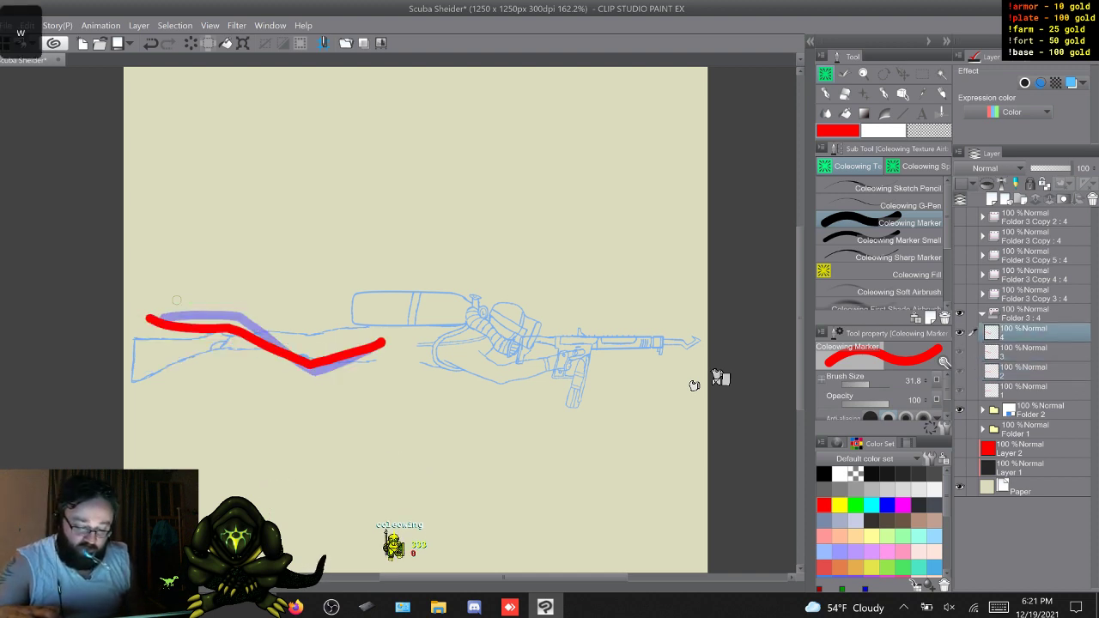
{"action": "key", "text": "w"}
{"action": "key", "text": "w"}
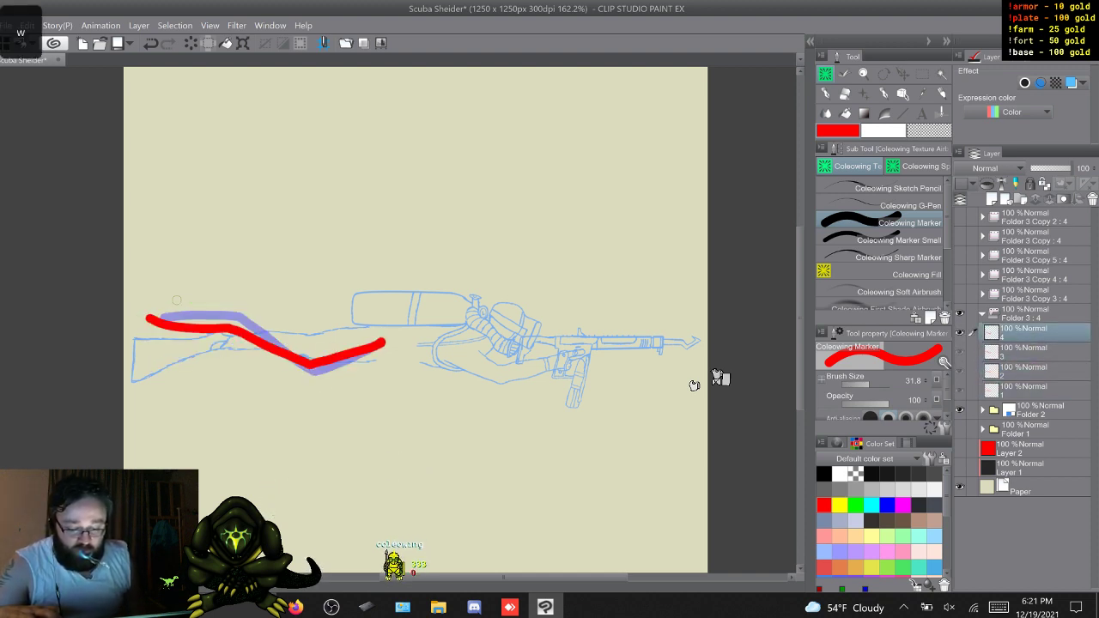
{"action": "key", "text": "w"}
{"action": "key", "text": "w"}
{"action": "key", "text": "w"}
{"action": "key", "text": "w"}
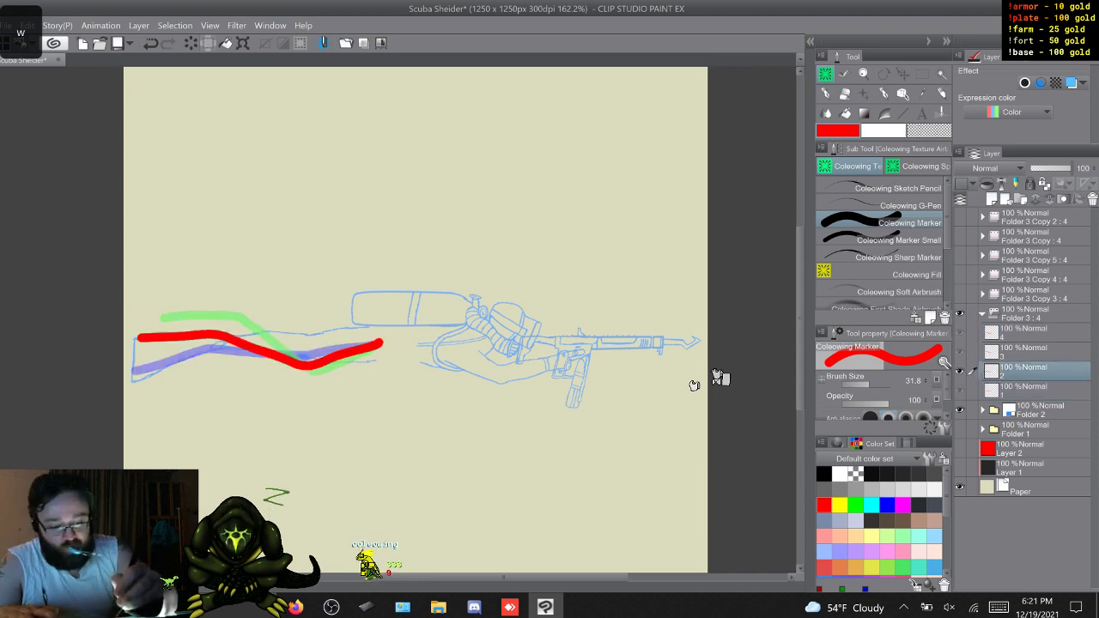
Clear the red leg lines from layers 2, 3 and 4, keeping only layer 1's line
{"action": "key", "text": "w"}
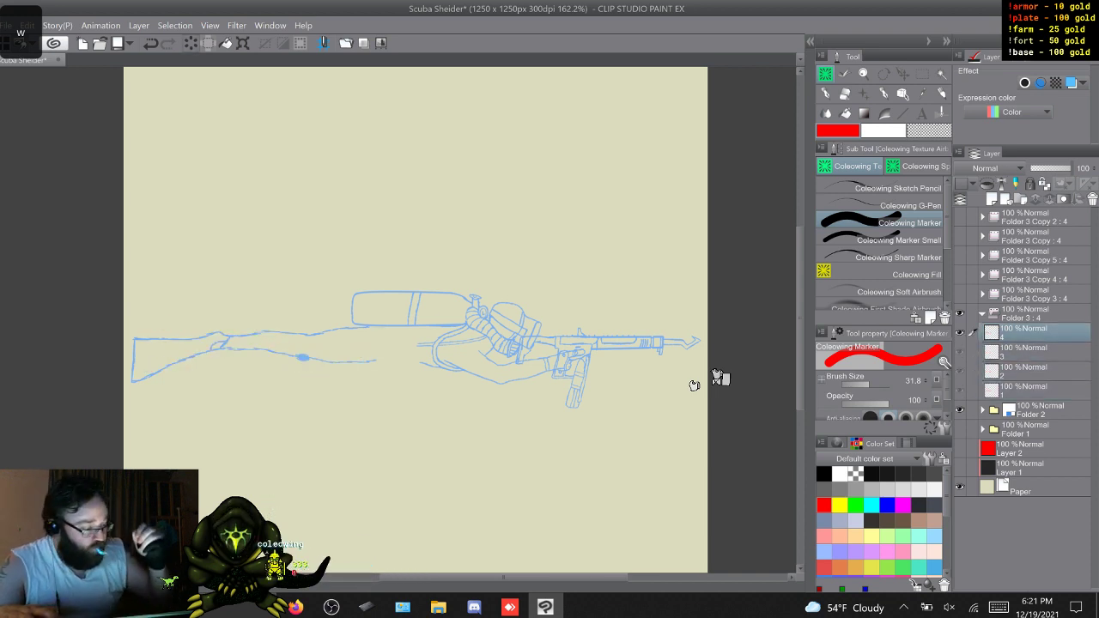
{"action": "key", "text": "s"}
{"action": "key", "text": "s"}
{"action": "key", "text": "s"}
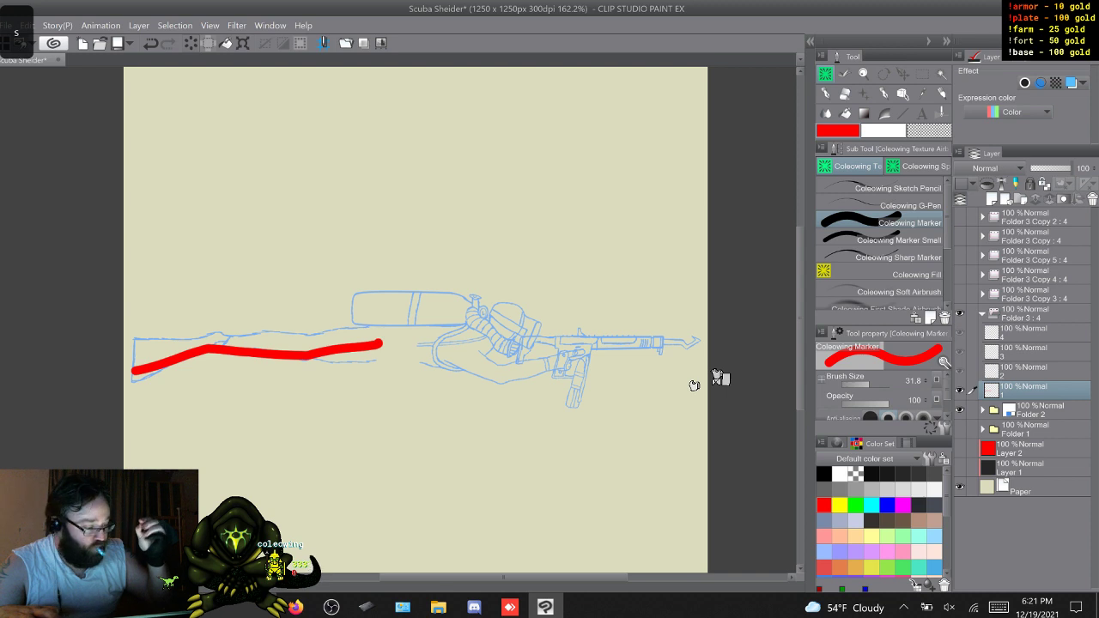
{"action": "key", "text": "w"}
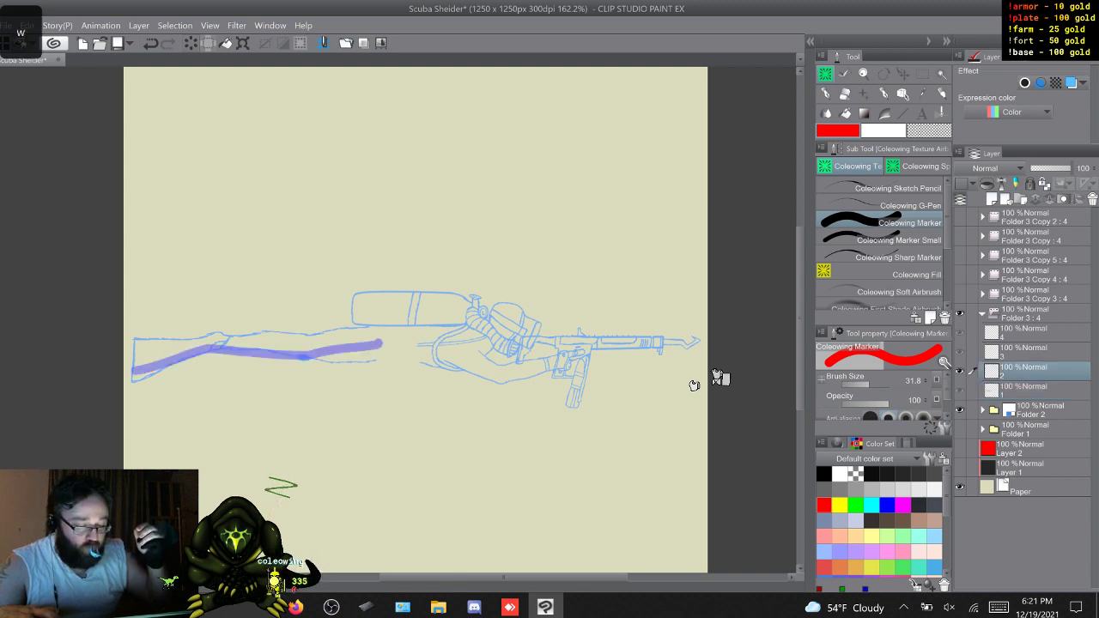
{"action": "key", "text": "s"}
{"action": "key", "text": "w"}
{"action": "key", "text": "w"}
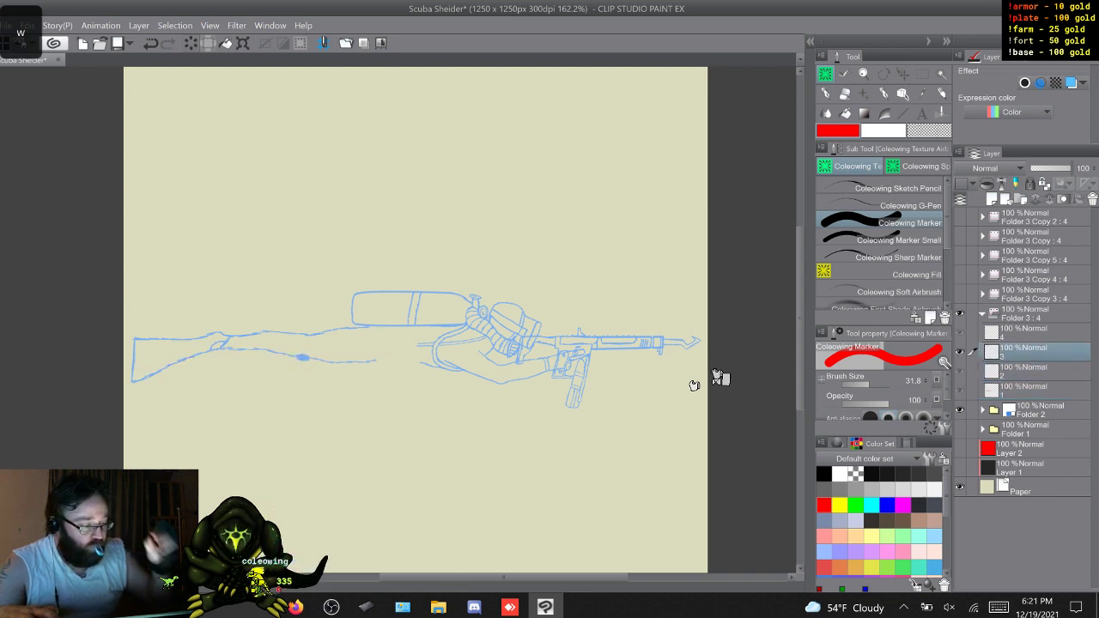
Draw a red leg line on layer 3, curving from below the air tank up to a fin tip raised above the sketched fin
{"action": "key", "text": "s"}
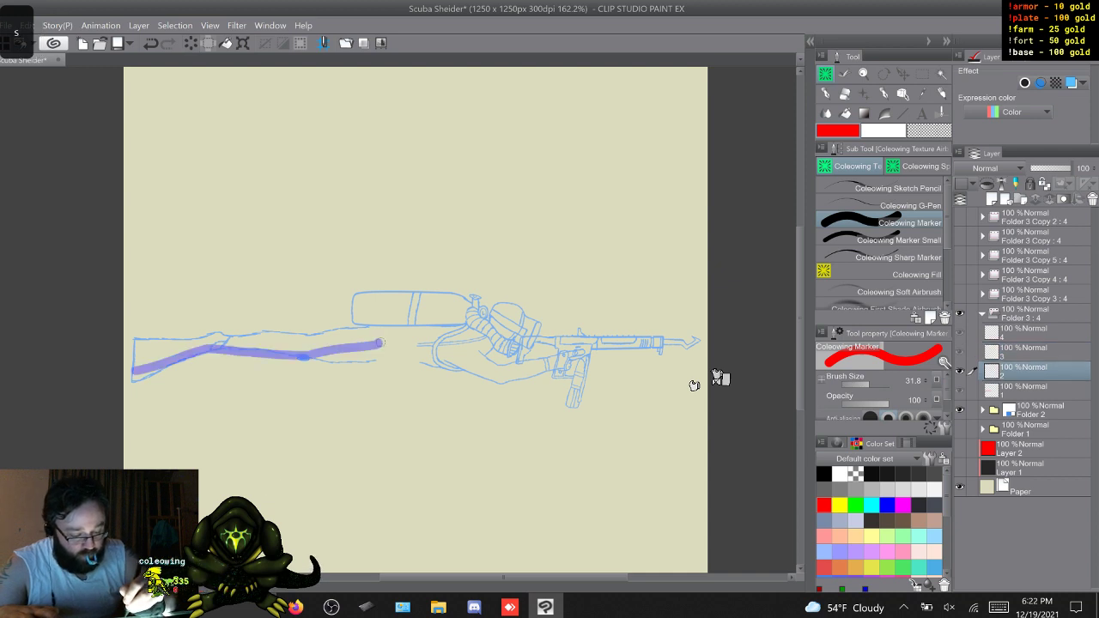
{"action": "key", "text": "w"}
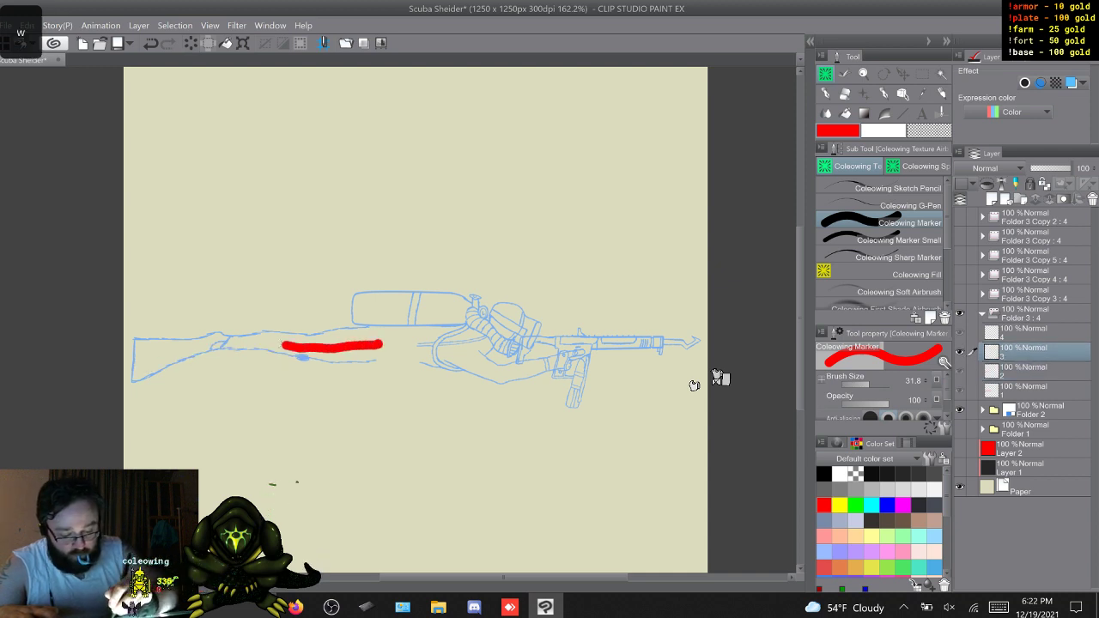
{"action": "left_click_drag", "start_coordinate": [282, 347], "coordinate": [143, 302]}
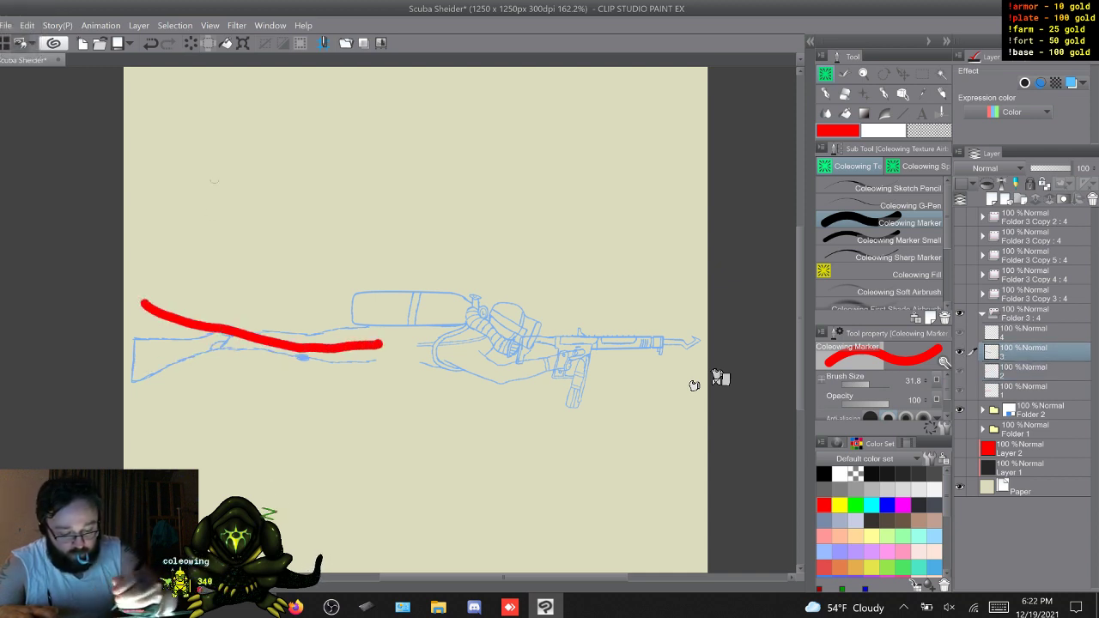
Draw a red in-between leg line on layer 2, replacing the first attempt, with the fin between the poses of layers 1 and 3
{"action": "key", "text": "s"}
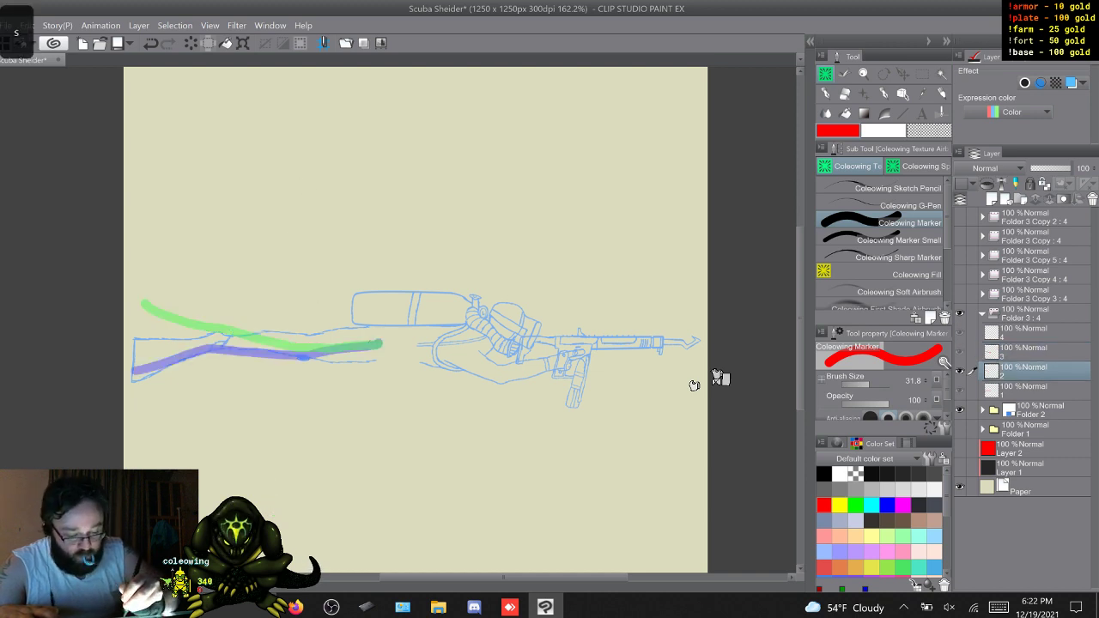
{"action": "left_click_drag", "start_coordinate": [376, 344], "coordinate": [176, 344]}
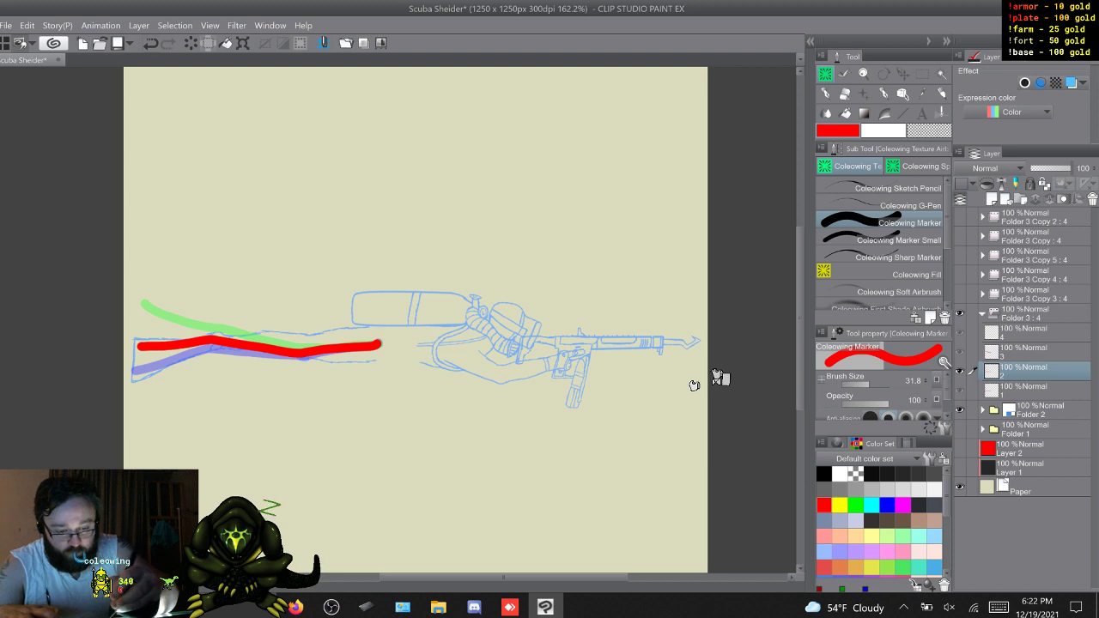
{"action": "key", "text": "ctrl+z"}
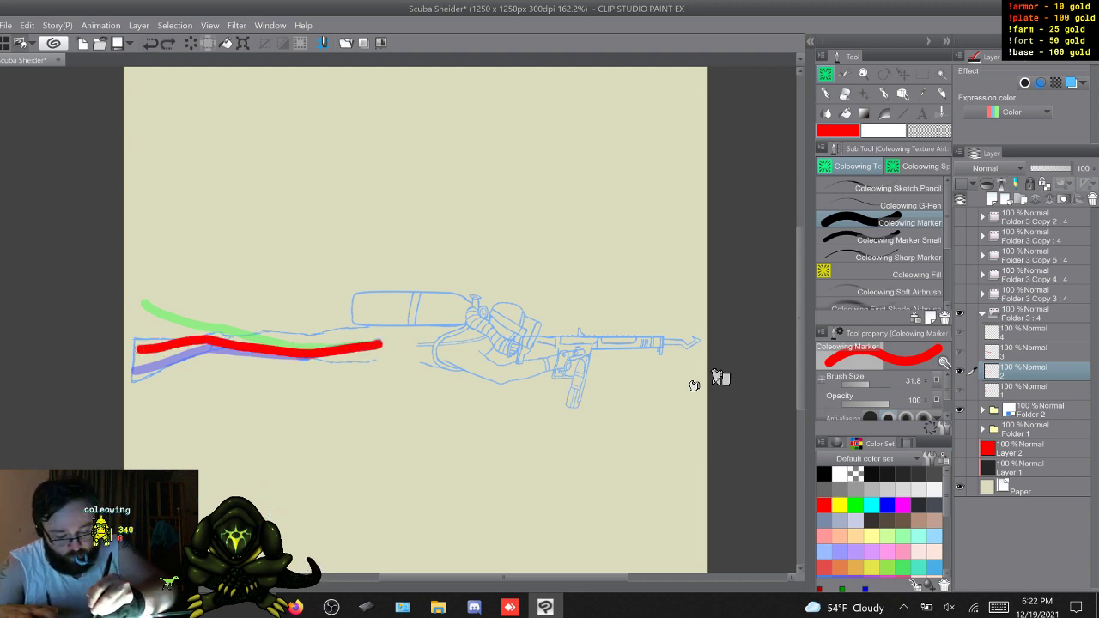
Draw a red leg line on layer 4, following layer 3's curve with the lower leg and fin slightly lower
{"action": "key", "text": "w"}
{"action": "key", "text": "w"}
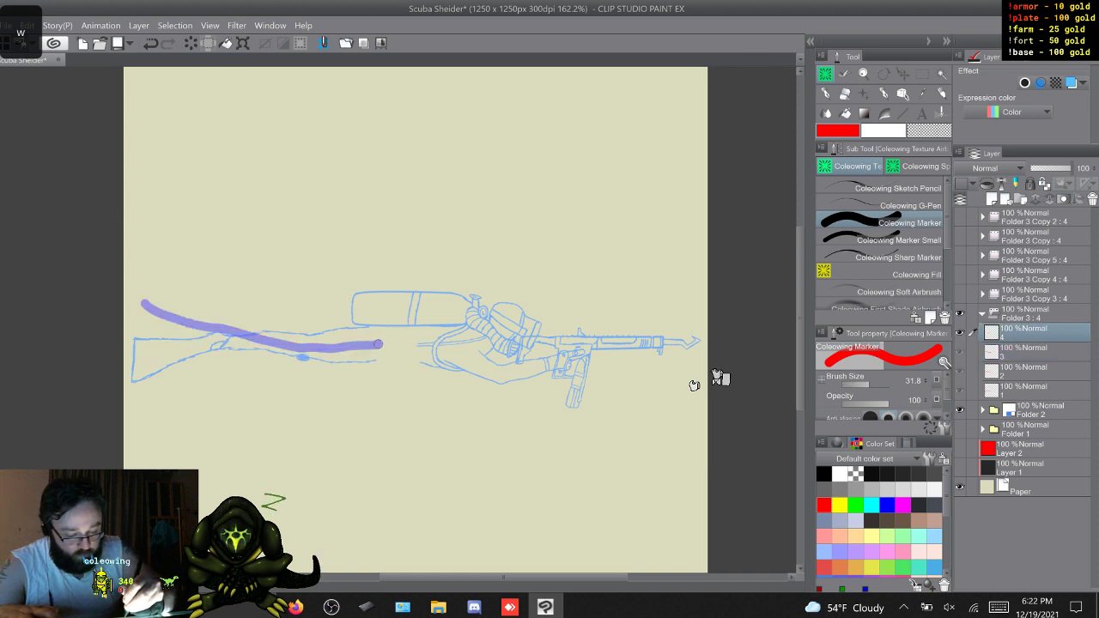
{"action": "left_click_drag", "start_coordinate": [296, 350], "coordinate": [218, 342]}
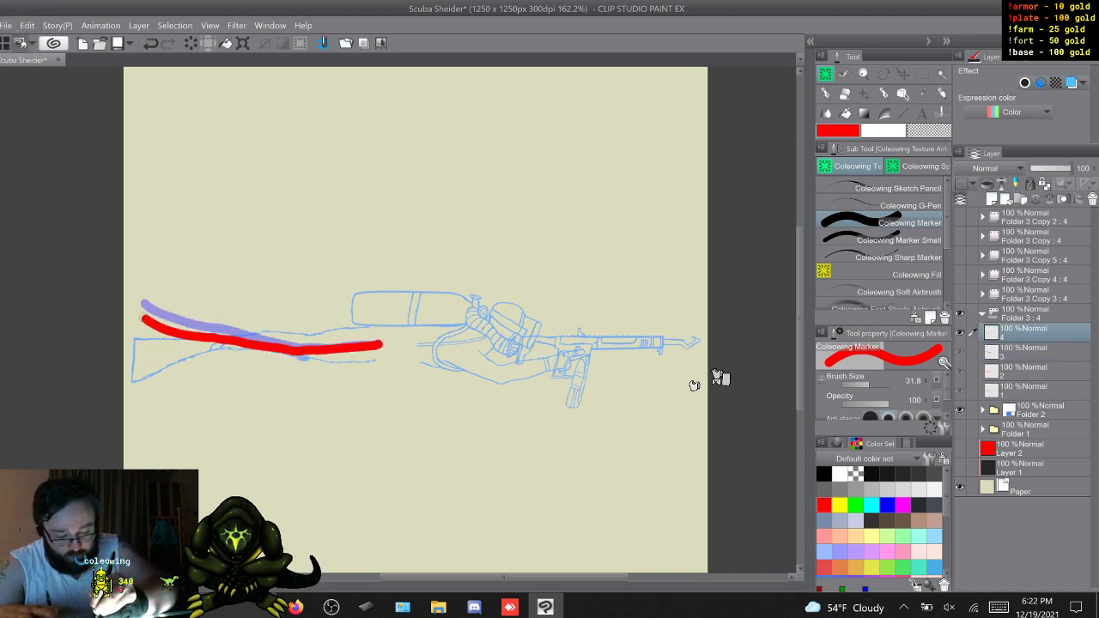
Flip repeatedly through frame layers 1 to 4 to examine the motion of the straighter leg poses
{"action": "key", "text": "w"}
{"action": "key", "text": "w"}
{"action": "key", "text": "w"}
{"action": "key", "text": "w"}
{"action": "key", "text": "w"}
{"action": "key", "text": "w"}
{"action": "key", "text": "w"}
{"action": "key", "text": "w"}
{"action": "key", "text": "w"}
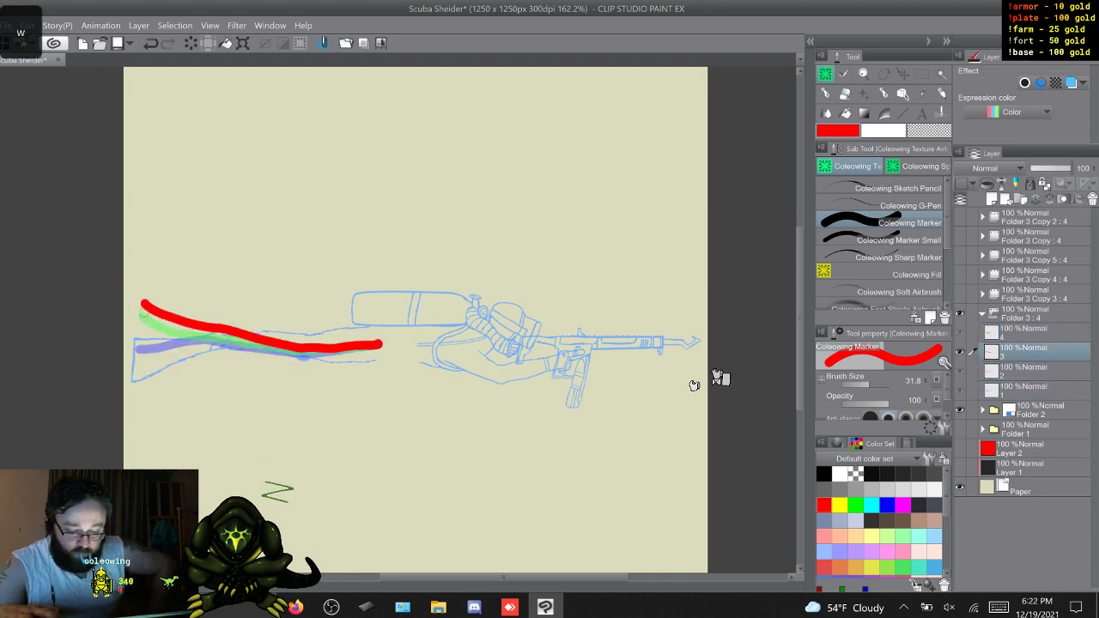
{"action": "key", "text": "w"}
{"action": "key", "text": "w"}
{"action": "key", "text": "w"}
{"action": "key", "text": "w"}
{"action": "key", "text": "w"}
{"action": "key", "text": "w"}
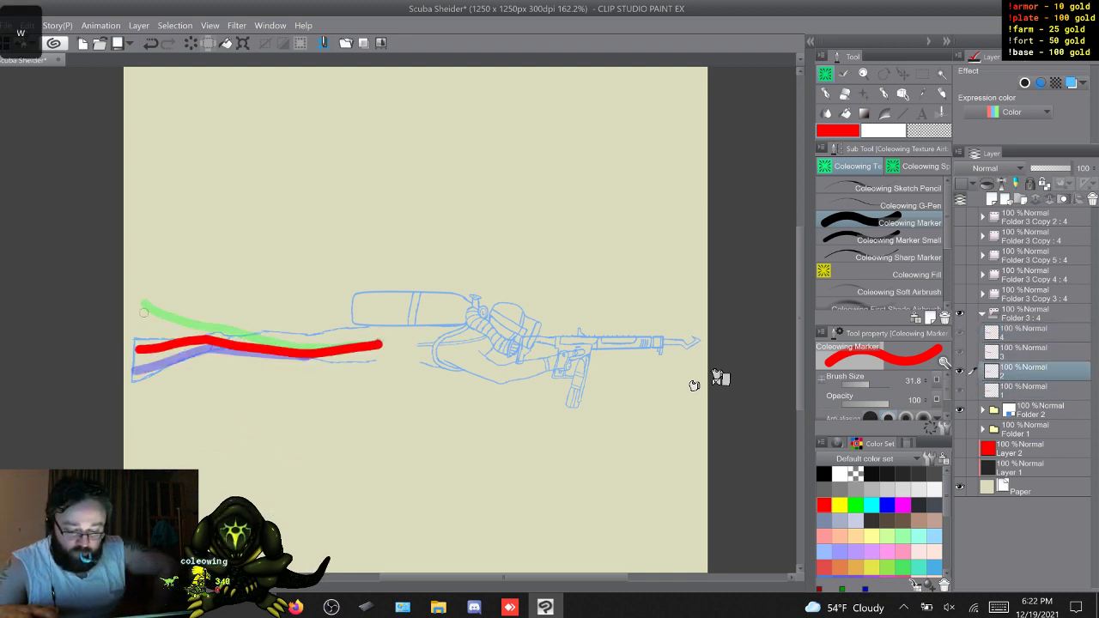
{"action": "key", "text": "w"}
{"action": "key", "text": "w"}
{"action": "key", "text": "w"}
{"action": "key", "text": "w"}
{"action": "key", "text": "w"}
{"action": "key", "text": "w"}
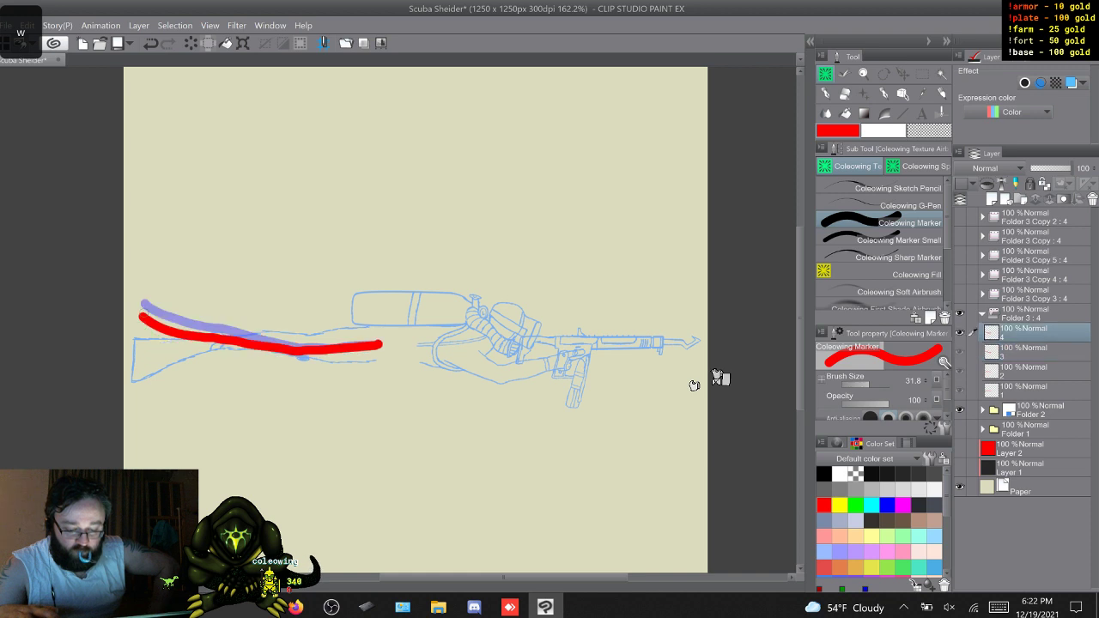
Redraw the lower leg and fin of layer 4's red line a little lower, comparing it with the neighbouring frames
{"action": "key", "text": "s"}
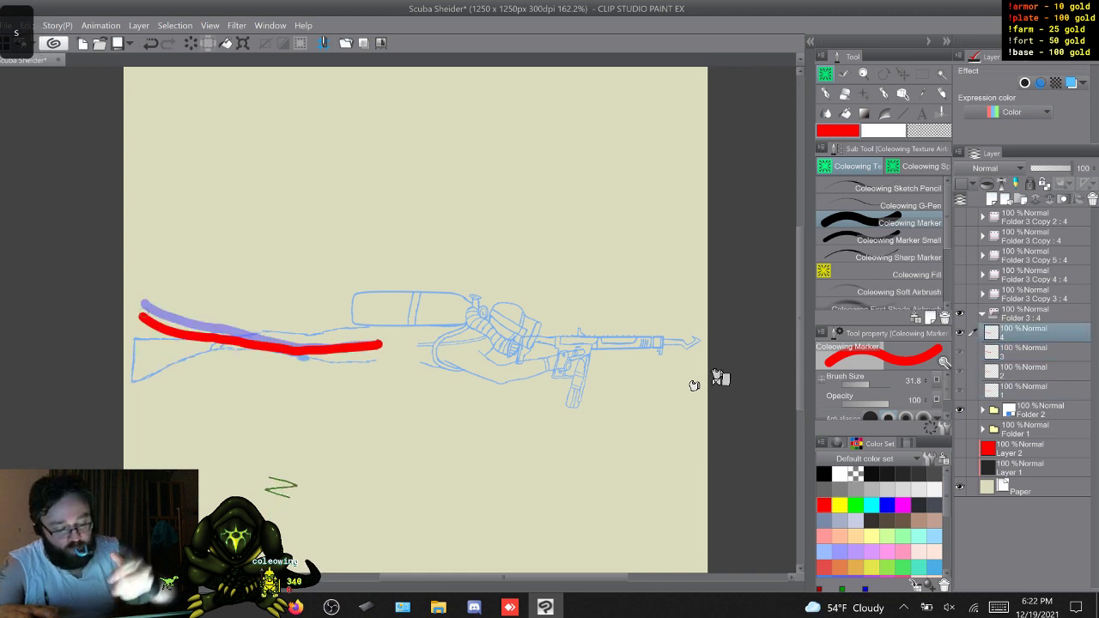
{"action": "left_click_drag", "start_coordinate": [283, 348], "coordinate": [163, 328]}
{"action": "key", "text": "w"}
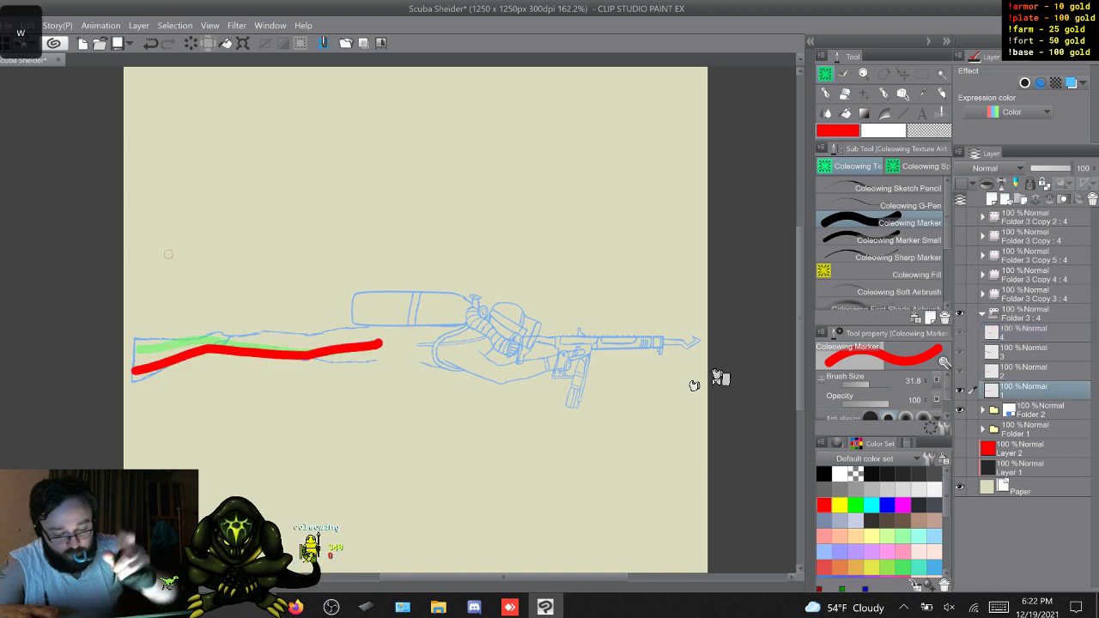
{"action": "key", "text": "s"}
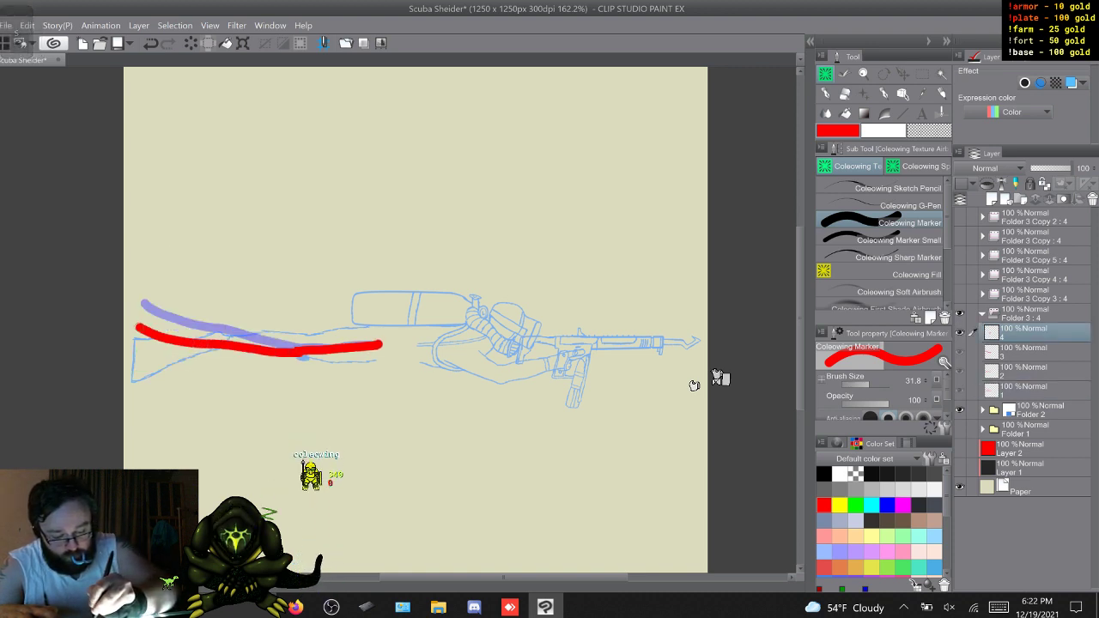
Flip repeatedly through all four frame layers to examine the kick cycle with layer 4's lowered fin
{"action": "key", "text": "w"}
{"action": "key", "text": "w"}
{"action": "key", "text": "w"}
{"action": "key", "text": "w"}
{"action": "key", "text": "w"}
{"action": "key", "text": "w"}
{"action": "key", "text": "w"}
{"action": "key", "text": "w"}
{"action": "key", "text": "w"}
{"action": "key", "text": "w"}
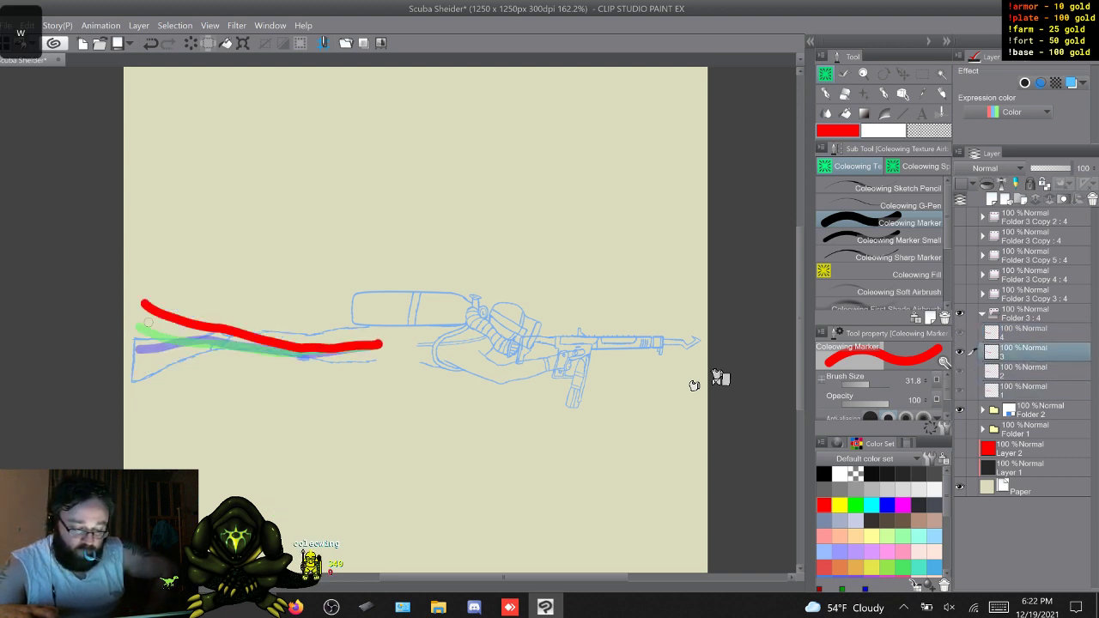
{"action": "key", "text": "w"}
{"action": "key", "text": "w"}
{"action": "key", "text": "w"}
{"action": "key", "text": "w"}
{"action": "key", "text": "w"}
{"action": "key", "text": "w"}
{"action": "key", "text": "w"}
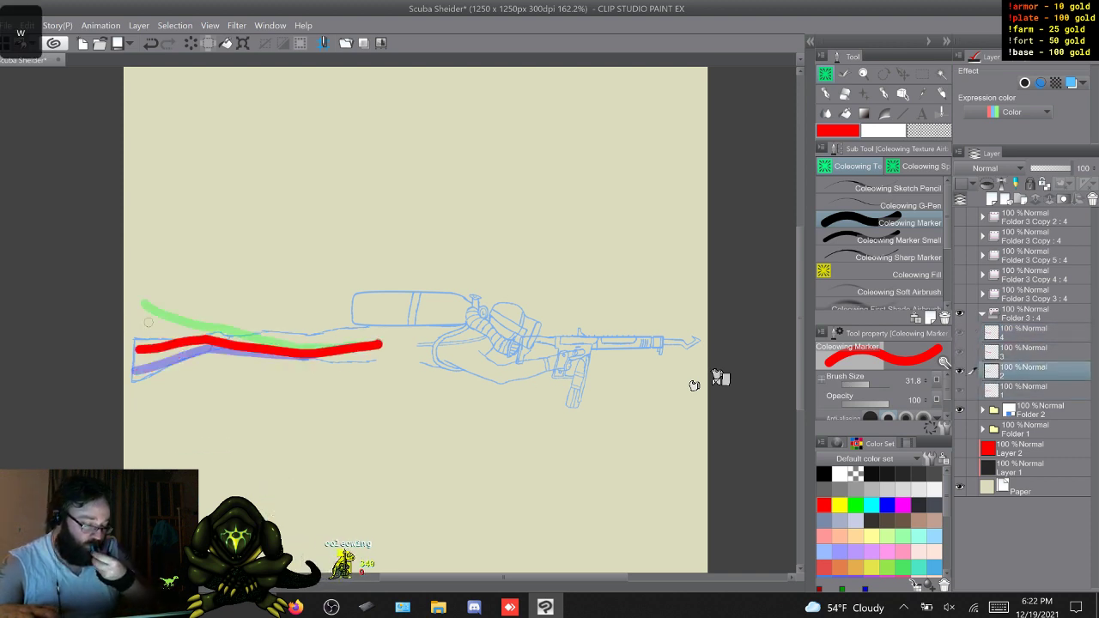
{"action": "key", "text": "w"}
{"action": "key", "text": "w"}
{"action": "key", "text": "w"}
{"action": "key", "text": "w"}
{"action": "key", "text": "w"}
{"action": "key", "text": "w"}
{"action": "key", "text": "w"}
{"action": "key", "text": "w"}
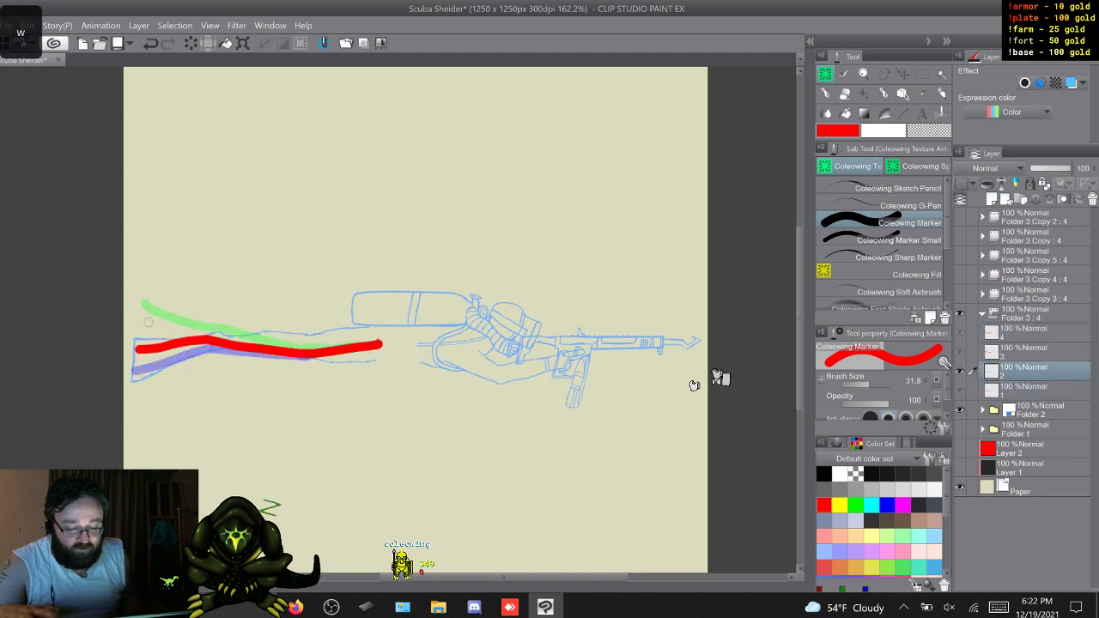
Cycle repeatedly through frame layers 1 to 4 to examine how the finished red guide lines play as a kick
{"action": "key", "text": "w"}
{"action": "key", "text": "w"}
{"action": "key", "text": "w"}
{"action": "key", "text": "w"}
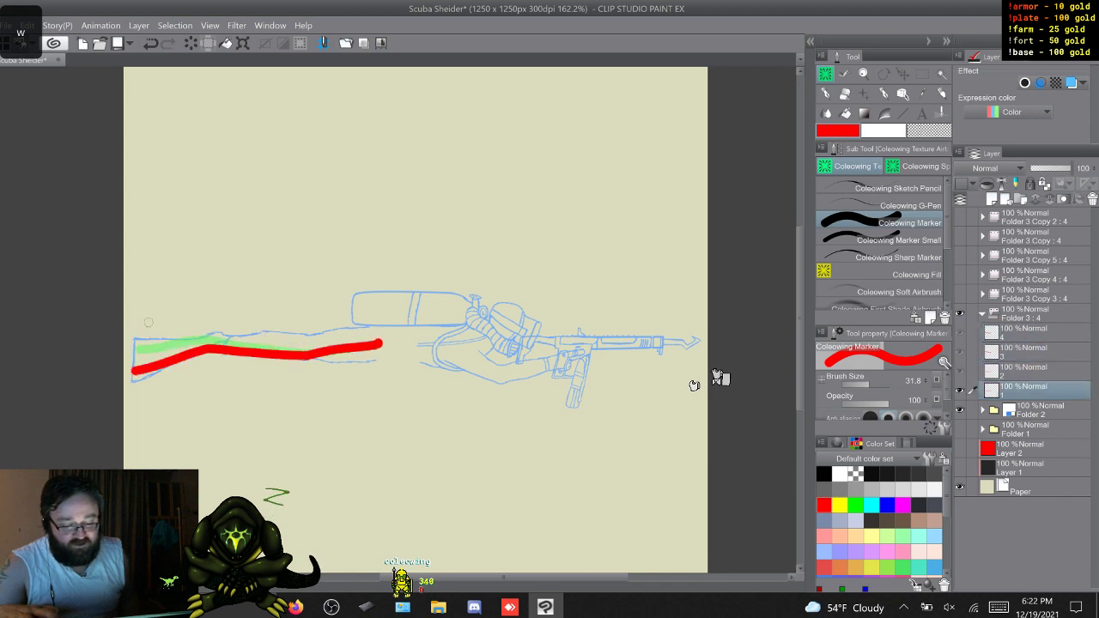
{"action": "key", "text": "w"}
{"action": "key", "text": "w"}
{"action": "key", "text": "w"}
{"action": "key", "text": "w"}
{"action": "key", "text": "w"}
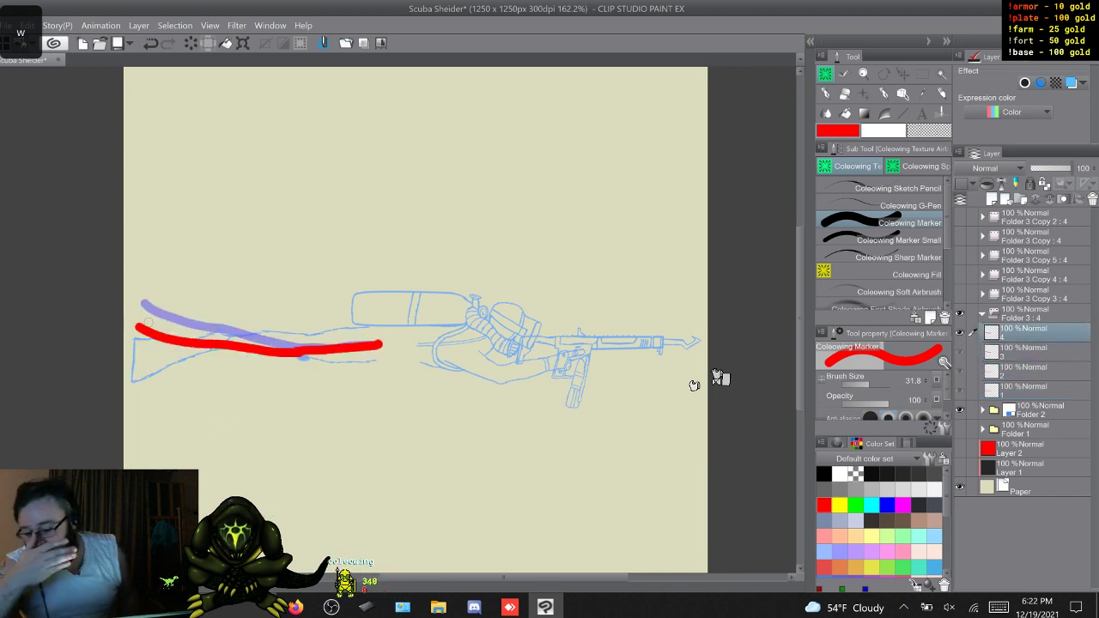
{"action": "key", "text": "w"}
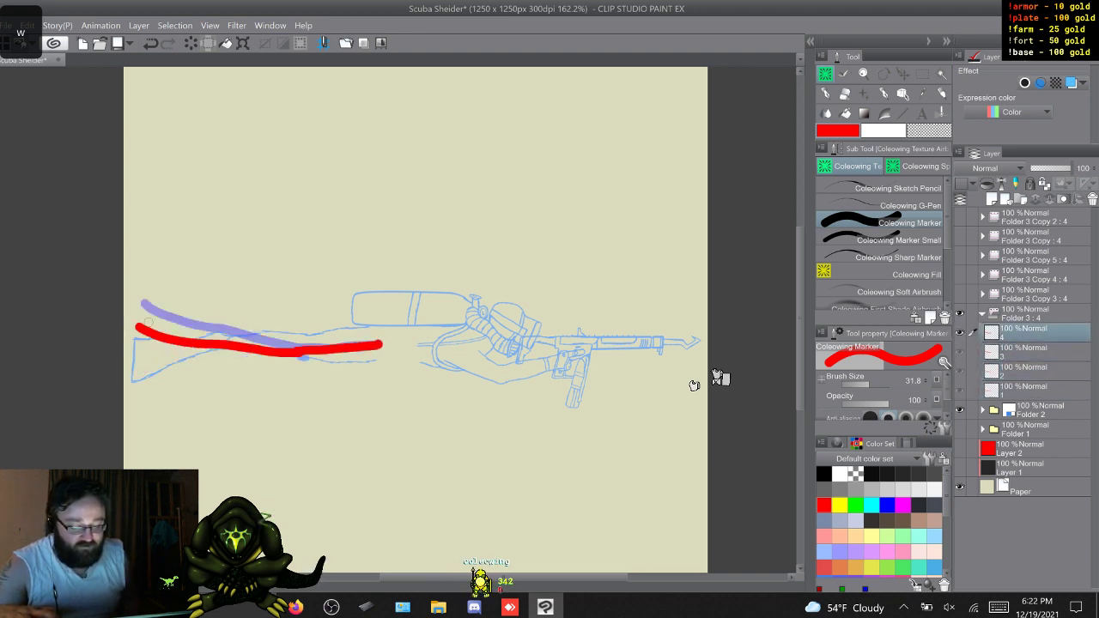
{"action": "key", "text": "w"}
{"action": "key", "text": "w"}
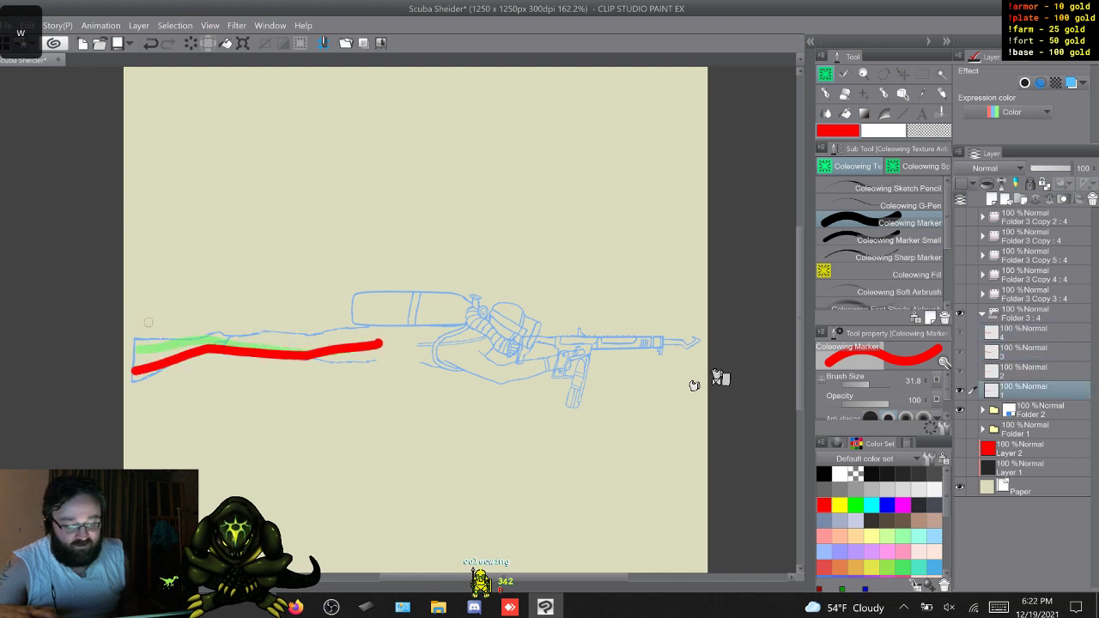
{"action": "key", "text": "w"}
{"action": "key", "text": "w"}
{"action": "key", "text": "w"}
{"action": "key", "text": "w"}
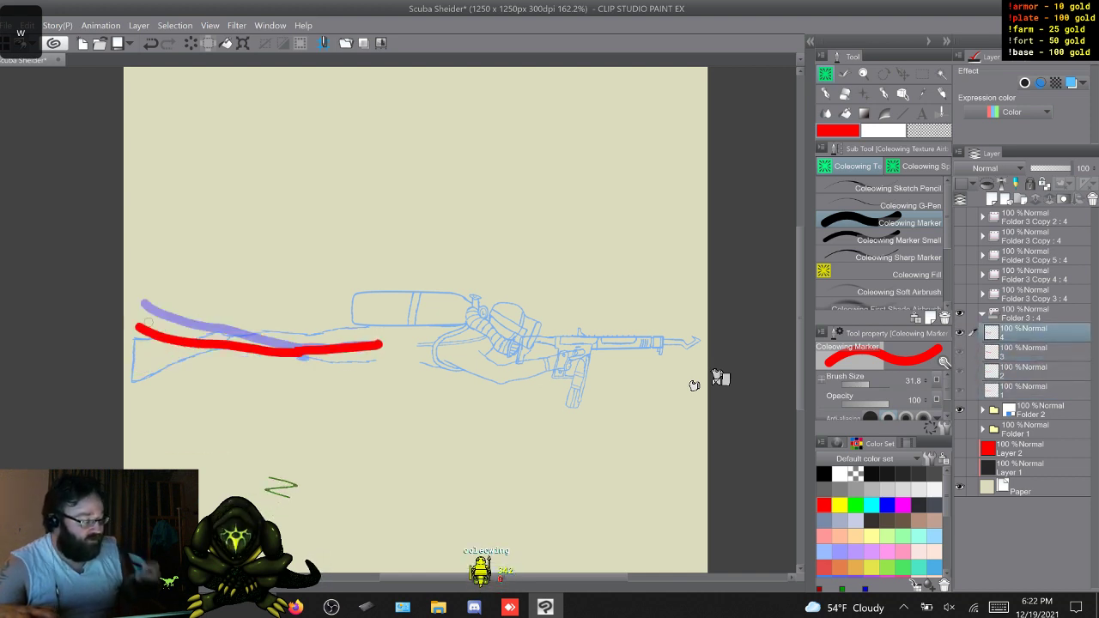
{"action": "key", "text": "w"}
{"action": "key", "text": "w"}
{"action": "key", "text": "w"}
{"action": "key", "text": "w"}
{"action": "key", "text": "w"}
{"action": "key", "text": "w"}
{"action": "key", "text": "w"}
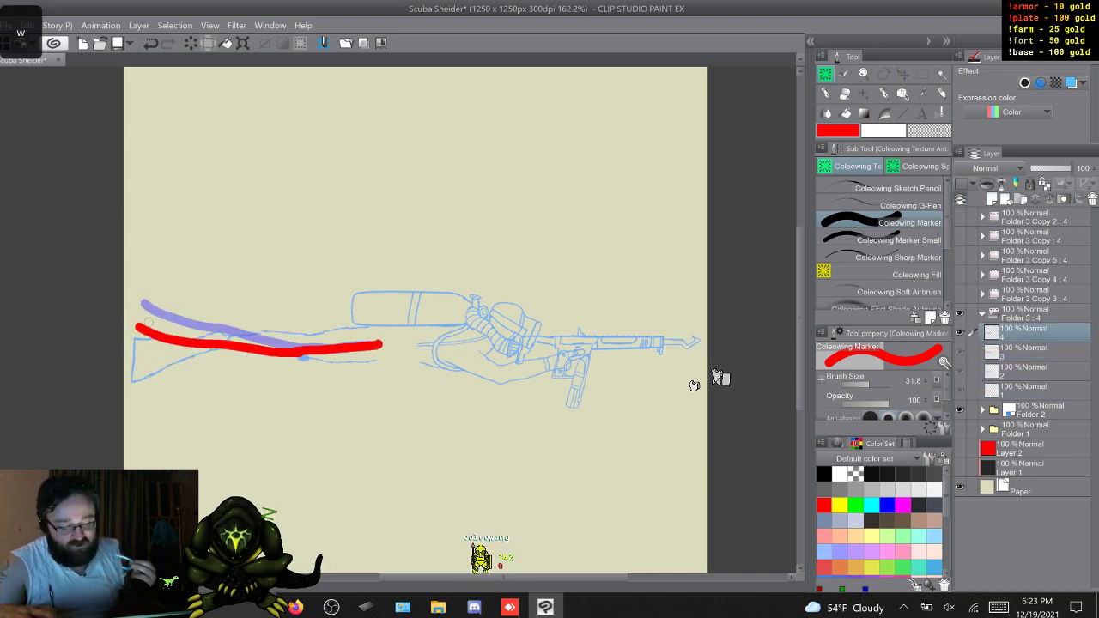
{"action": "key", "text": "w"}
{"action": "key", "text": "w"}
{"action": "key", "text": "w"}
{"action": "key", "text": "w"}
{"action": "key", "text": "w"}
{"action": "key", "text": "w"}
{"action": "key", "text": "w"}
{"action": "key", "text": "w"}
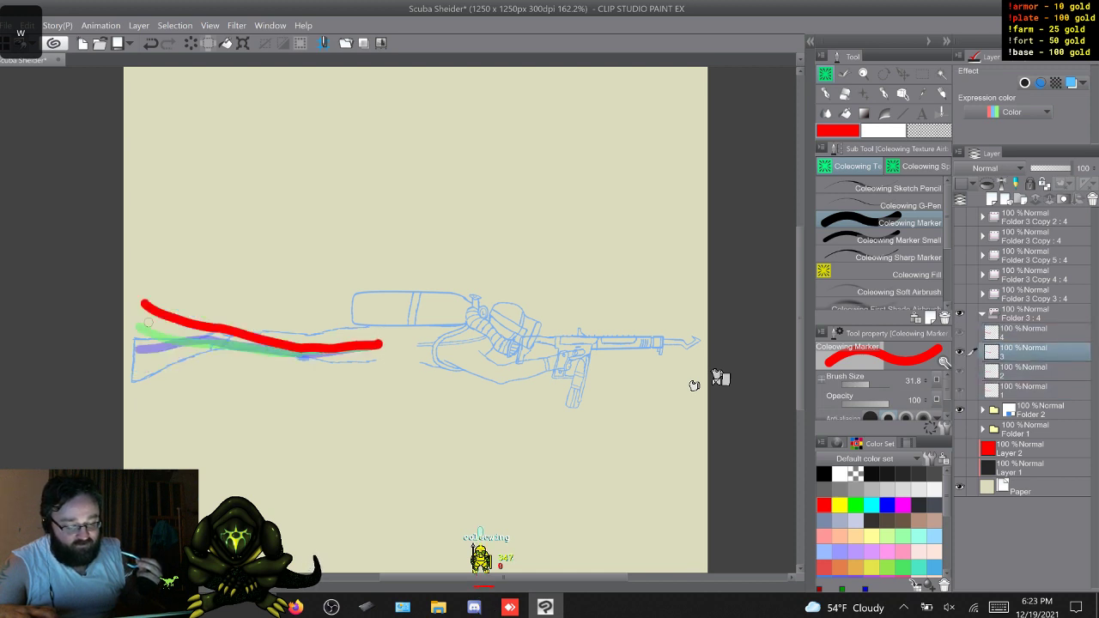
{"action": "key", "text": "w"}
{"action": "key", "text": "w"}
{"action": "key", "text": "w"}
{"action": "key", "text": "w"}
{"action": "key", "text": "w"}
{"action": "key", "text": "w"}
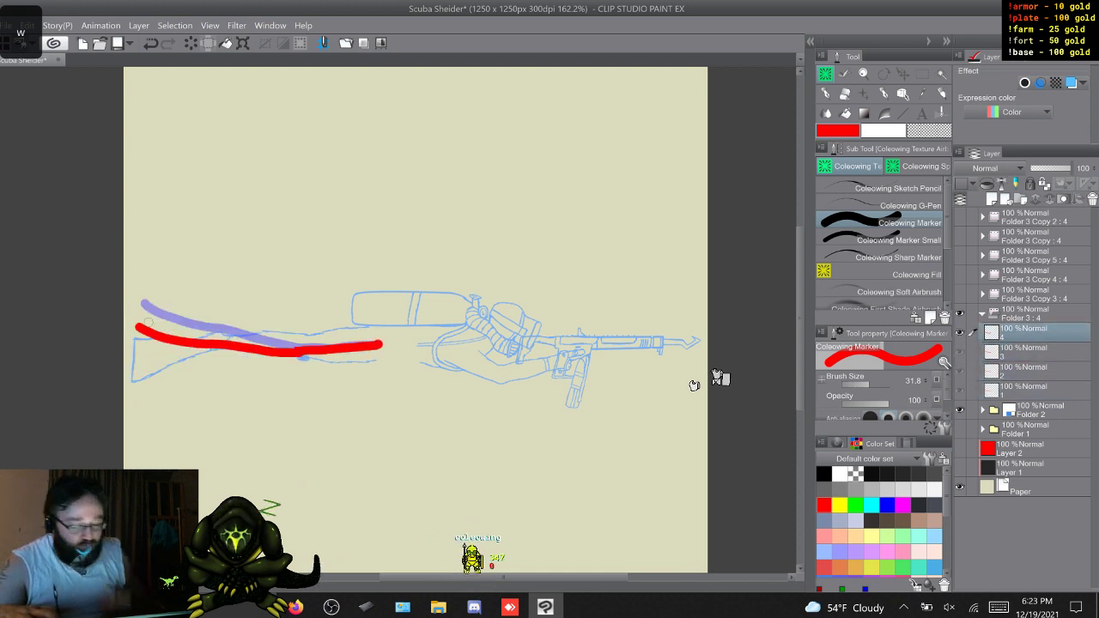
{"action": "key", "text": "w"}
{"action": "key", "text": "w"}
{"action": "key", "text": "w"}
{"action": "key", "text": "w"}
{"action": "key", "text": "w"}
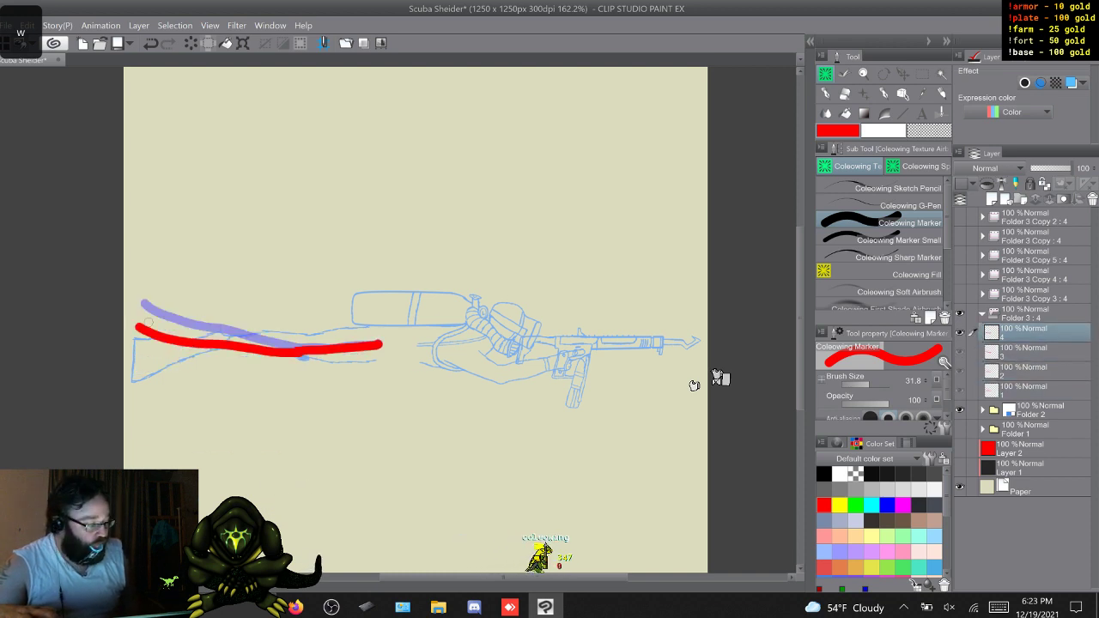
Collapse Folder 3 and give it the blue layer colour, with the Folder 3 Copy 3 animation folder shown above it
{"action": "left_click", "coordinate": [1024, 313]}
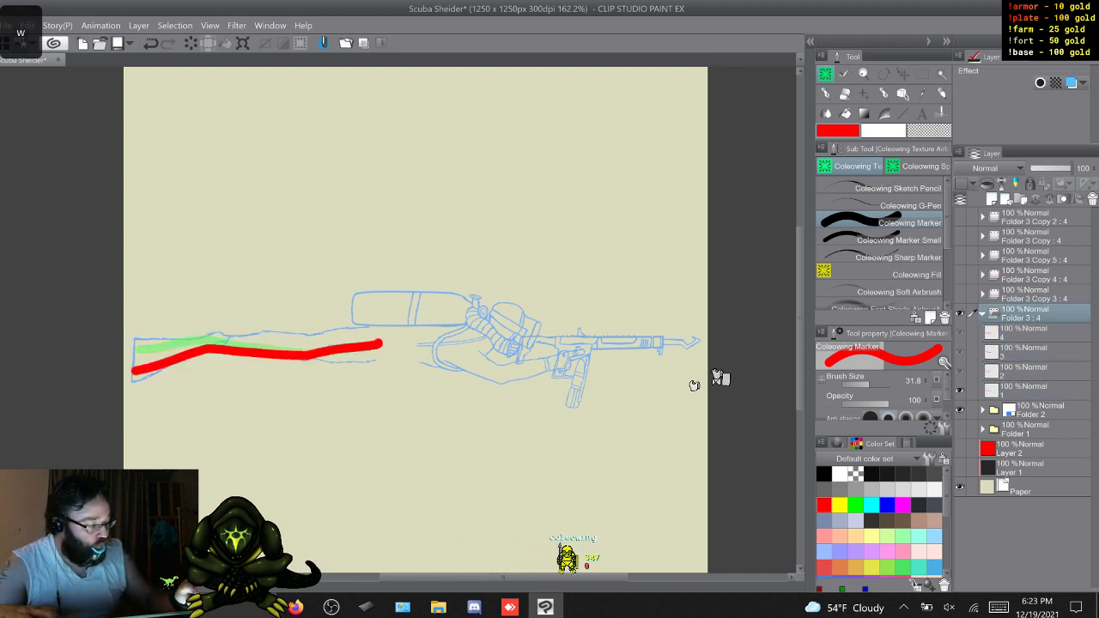
{"action": "left_click", "coordinate": [982, 313]}
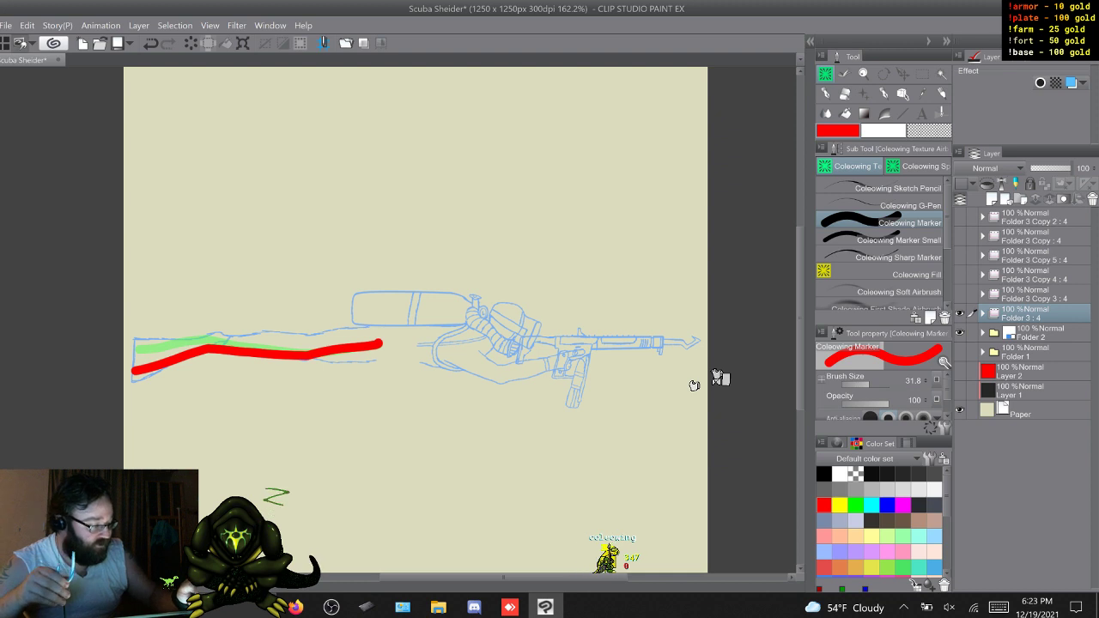
{"action": "left_click", "coordinate": [1033, 295]}
{"action": "left_click", "coordinate": [1024, 313]}
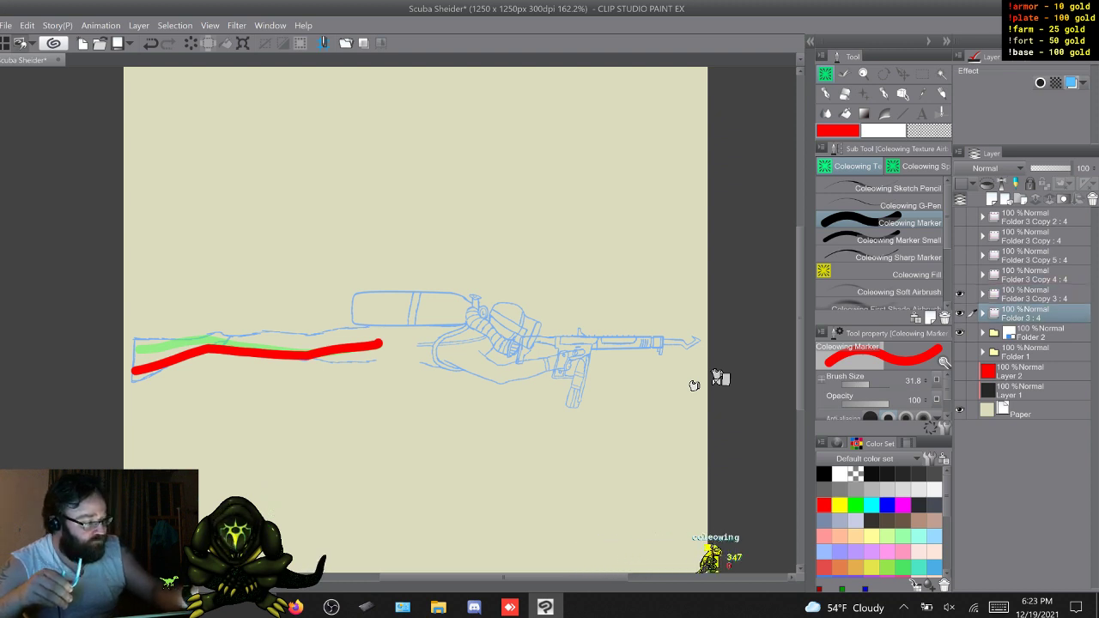
{"action": "left_click", "coordinate": [1070, 83]}
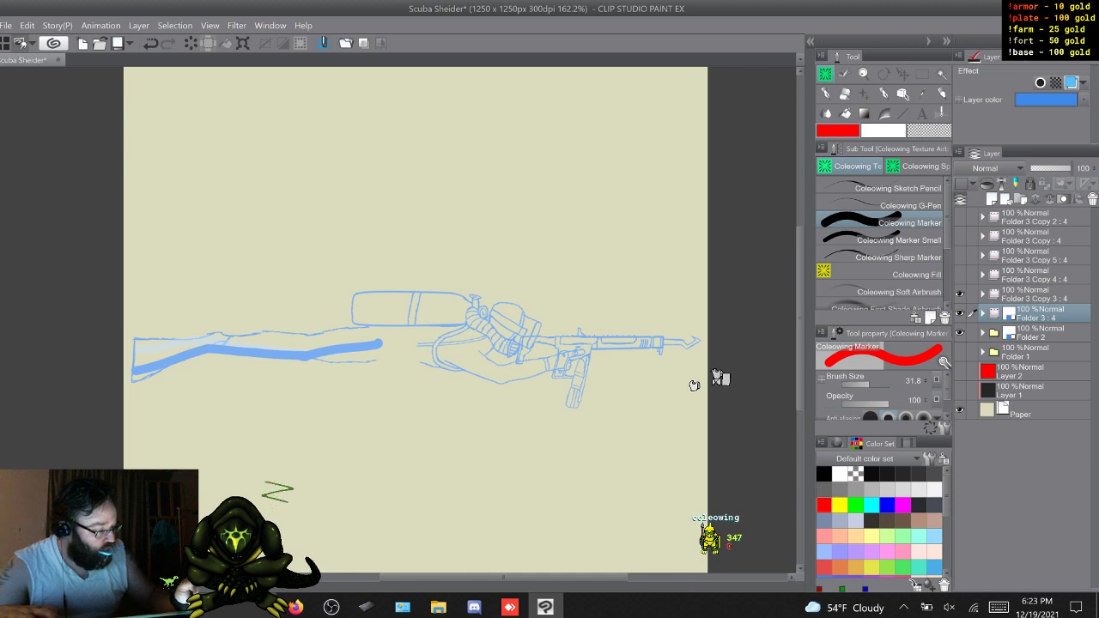
Trace the leg and fin outline in red with the Coleowing Sketch Pencil on layer 1 of Folder 3 Copy 3
{"action": "left_click", "coordinate": [983, 333]}
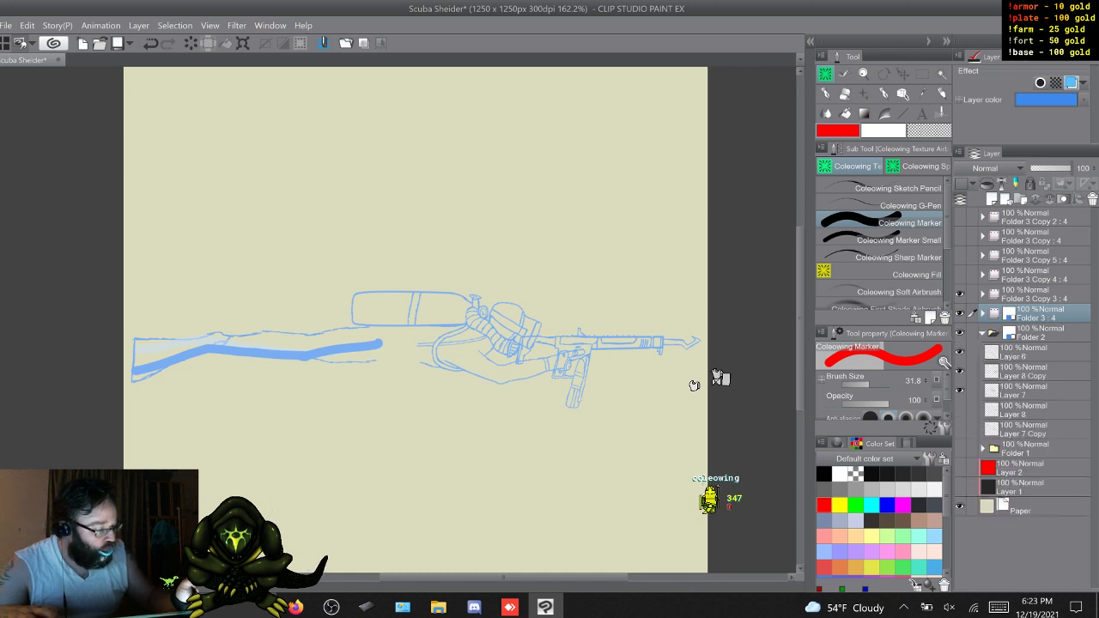
{"action": "left_click", "coordinate": [1034, 353]}
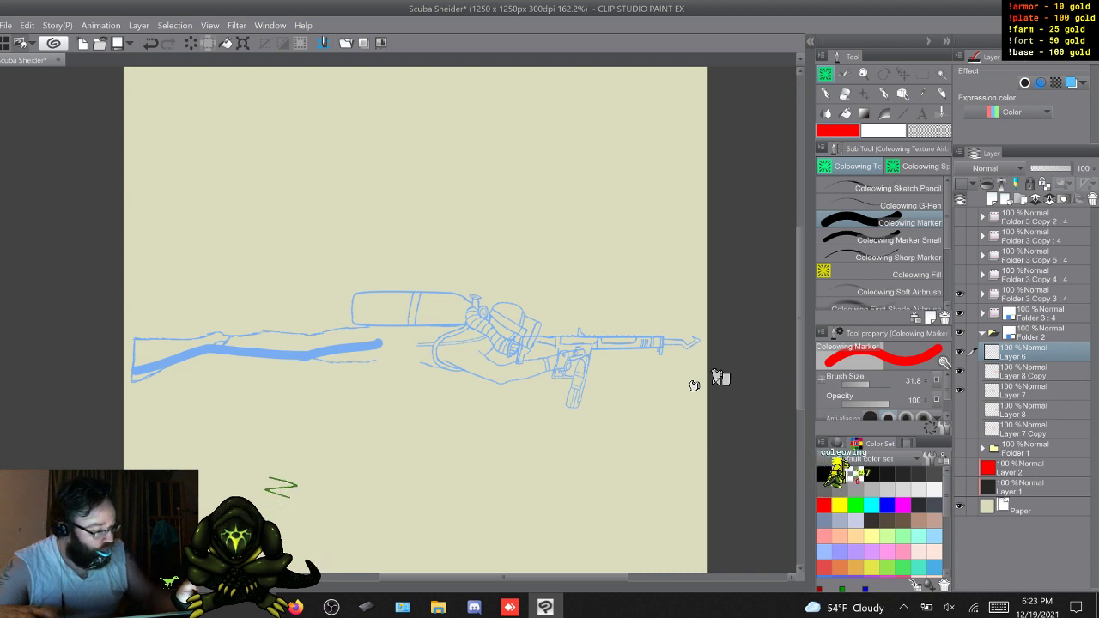
{"action": "left_click", "coordinate": [983, 295]}
{"action": "left_click", "coordinate": [1034, 371]}
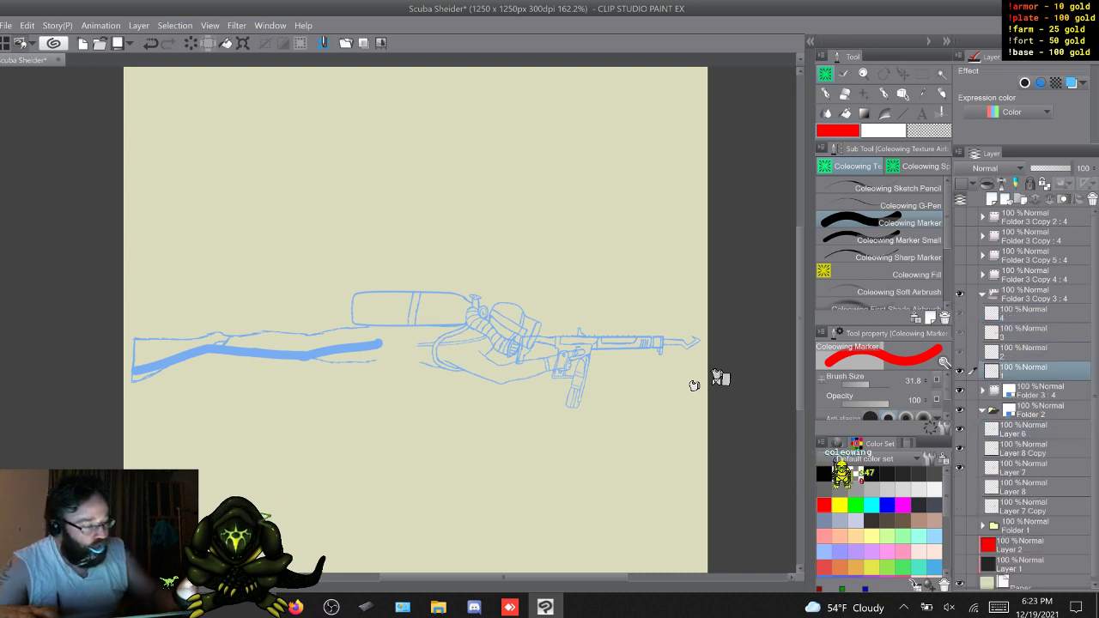
{"action": "left_click", "coordinate": [897, 187]}
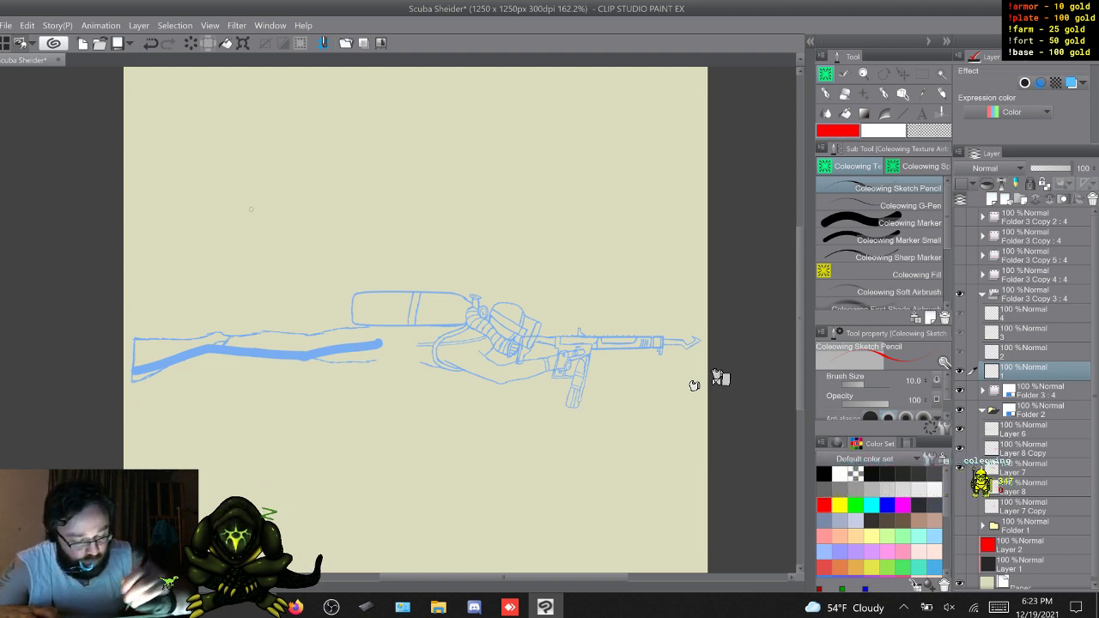
{"action": "left_click_drag", "start_coordinate": [370, 326], "coordinate": [228, 333]}
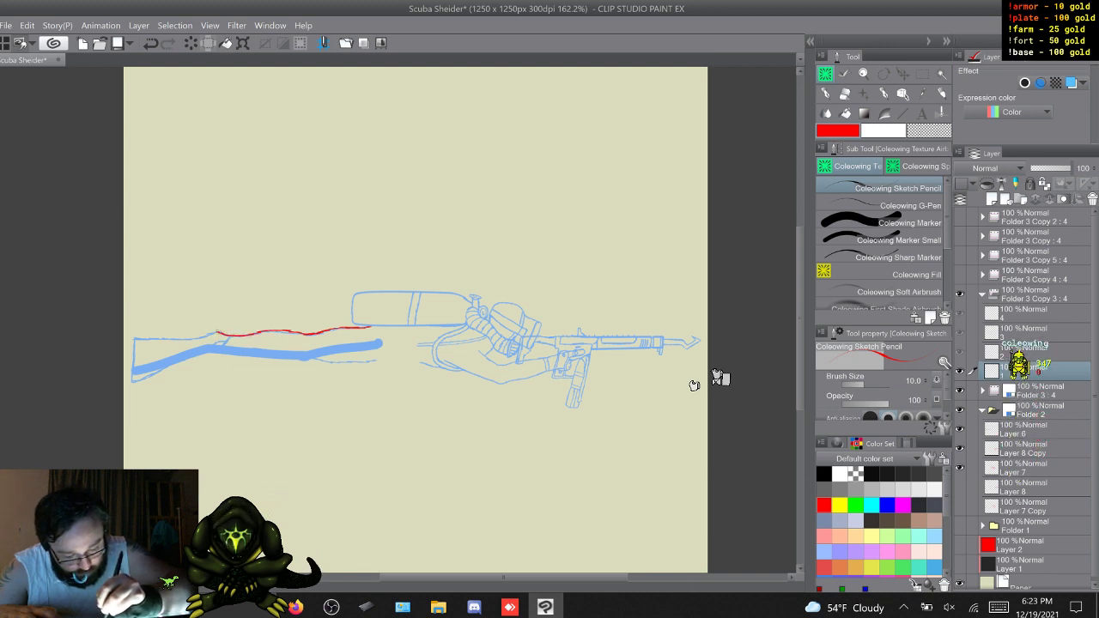
{"action": "mouse_move", "coordinate": [208, 333]}
{"action": "left_mouse_down"}
{"action": "mouse_move", "coordinate": [134, 338]}
{"action": "mouse_move", "coordinate": [133, 356]}
{"action": "left_mouse_up"}
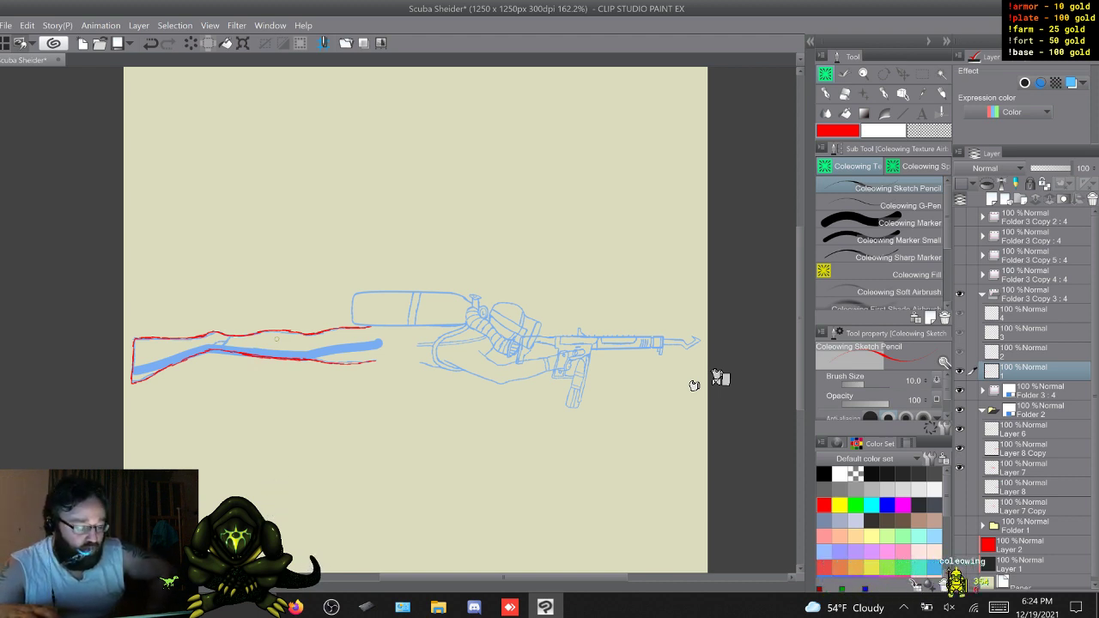
Go to layer 2 of Folder 3 Copy 3 and hide Layer 6, the old leg sketch in Folder 2
{"action": "key", "text": "ctrl+z"}
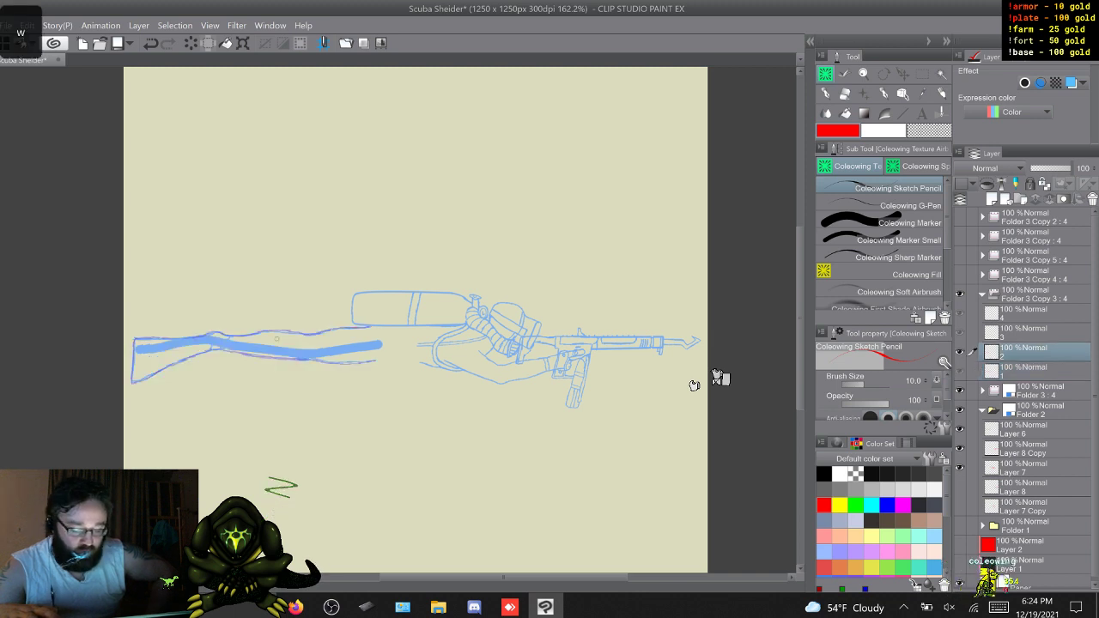
{"action": "key", "text": "ctrl+y"}
{"action": "key", "text": "alt+bracketright"}
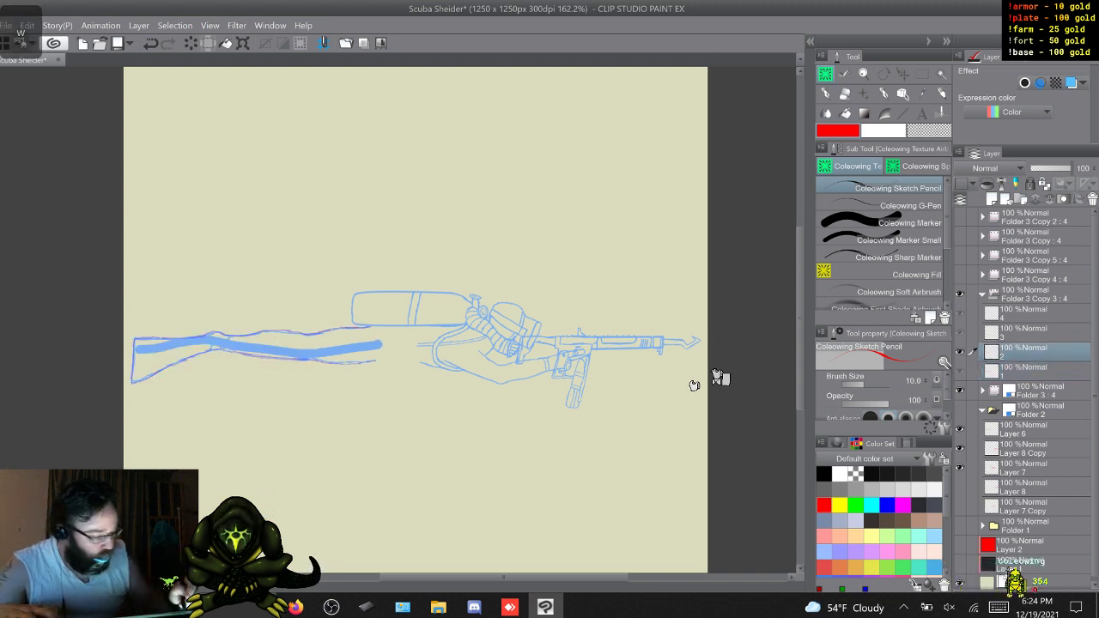
{"action": "key", "text": "ctrl+z"}
{"action": "key", "text": "ctrl+z"}
{"action": "key", "text": "ctrl+z"}
{"action": "key", "text": "ctrl+z"}
{"action": "key", "text": "ctrl+z"}
{"action": "key", "text": "ctrl+z"}
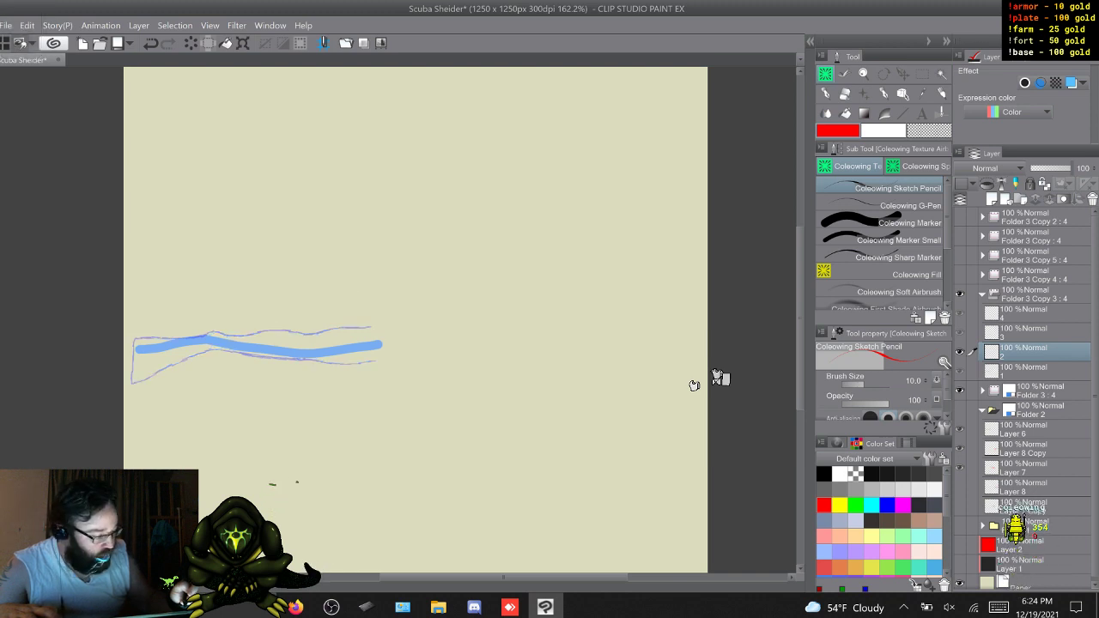
{"action": "key", "text": "ctrl+y"}
{"action": "key", "text": "ctrl+y"}
{"action": "key", "text": "ctrl+y"}
{"action": "key", "text": "ctrl+y"}
{"action": "key", "text": "ctrl+y"}
{"action": "key", "text": "ctrl+y"}
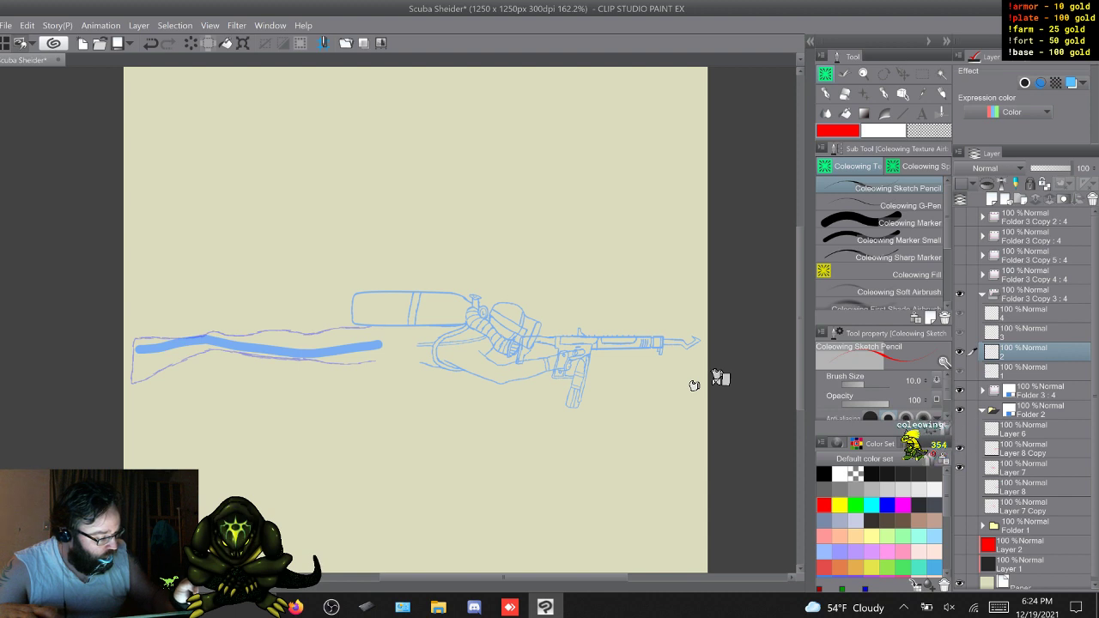
Sketch the red leg and fin outline on layer 2 around the blue guide line, with the fin slightly higher than on layer 1
{"action": "key", "text": "alt+["}
{"action": "key", "text": "alt+]"}
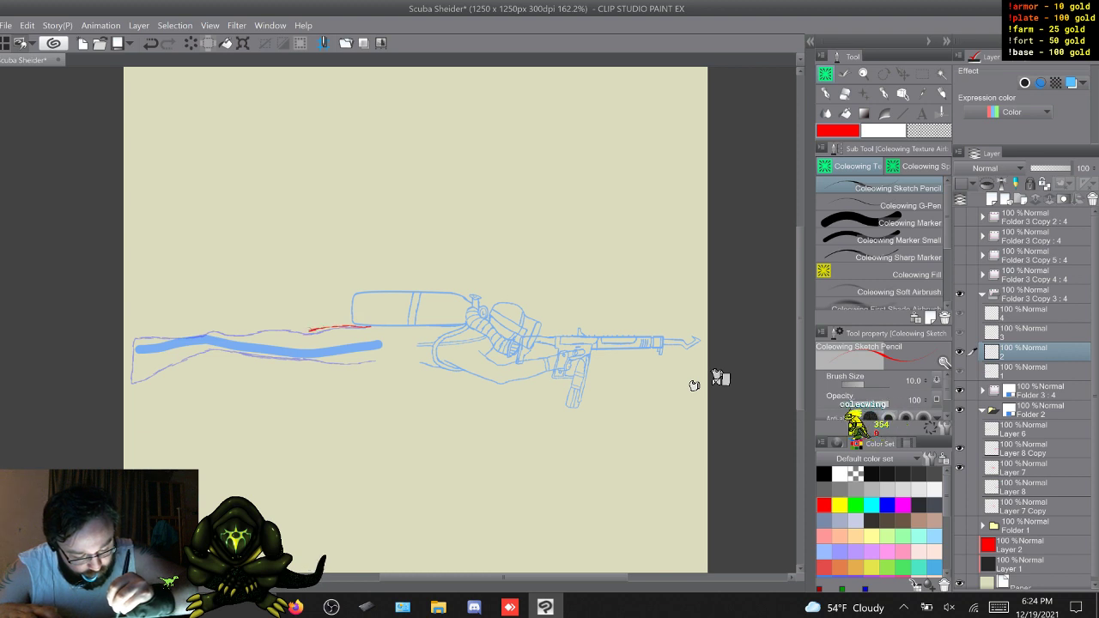
{"action": "left_click_drag", "start_coordinate": [282, 327], "coordinate": [198, 330]}
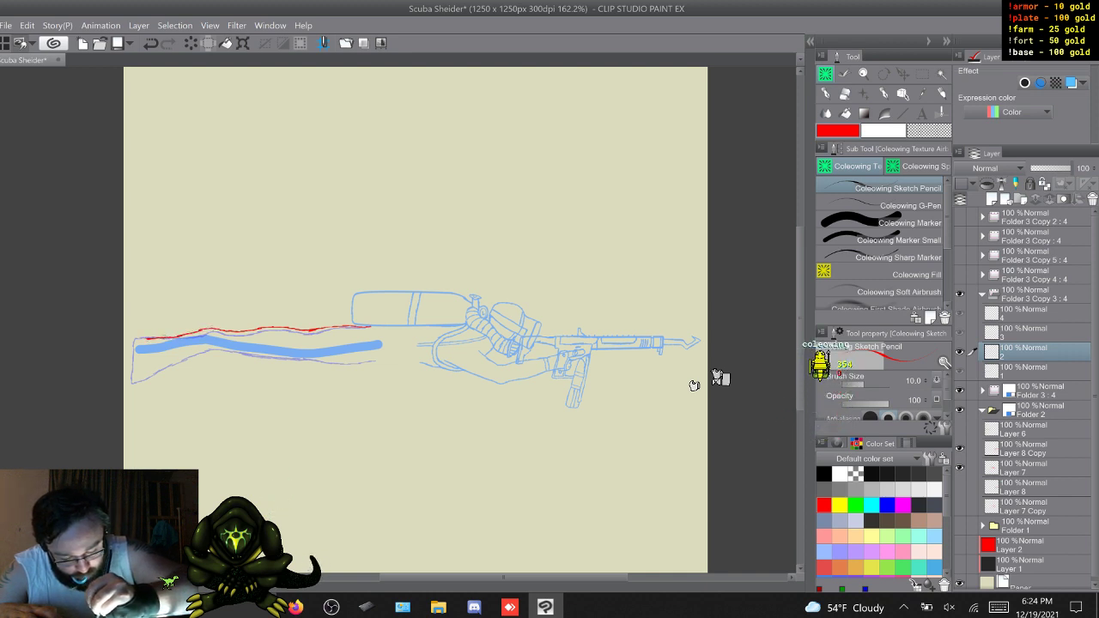
{"action": "left_click_drag", "start_coordinate": [172, 337], "coordinate": [141, 341]}
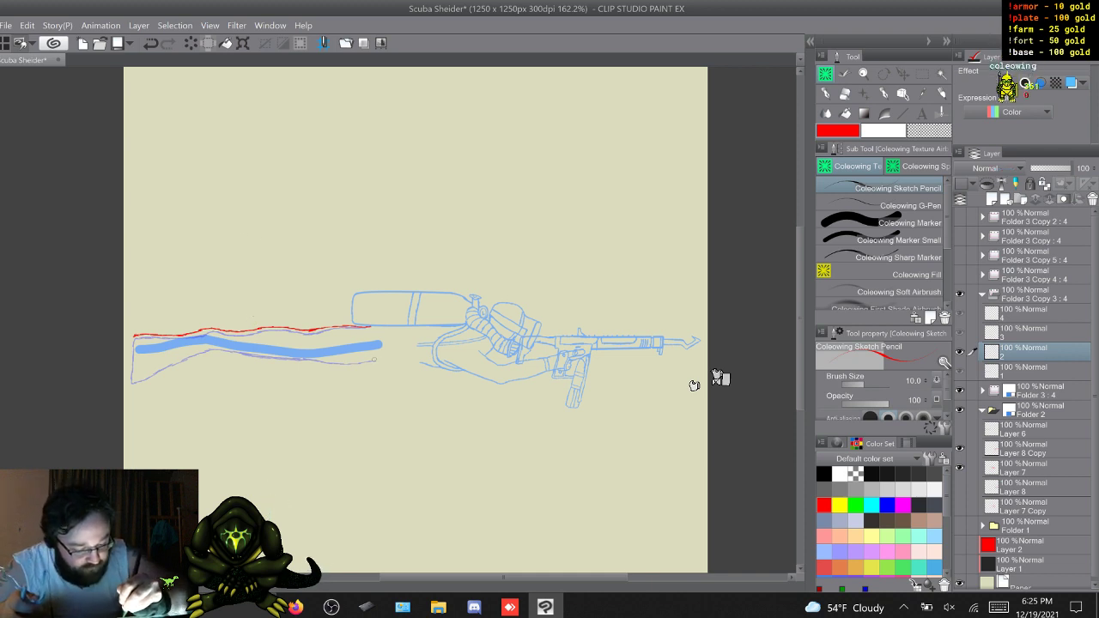
{"action": "left_click_drag", "start_coordinate": [360, 361], "coordinate": [375, 359]}
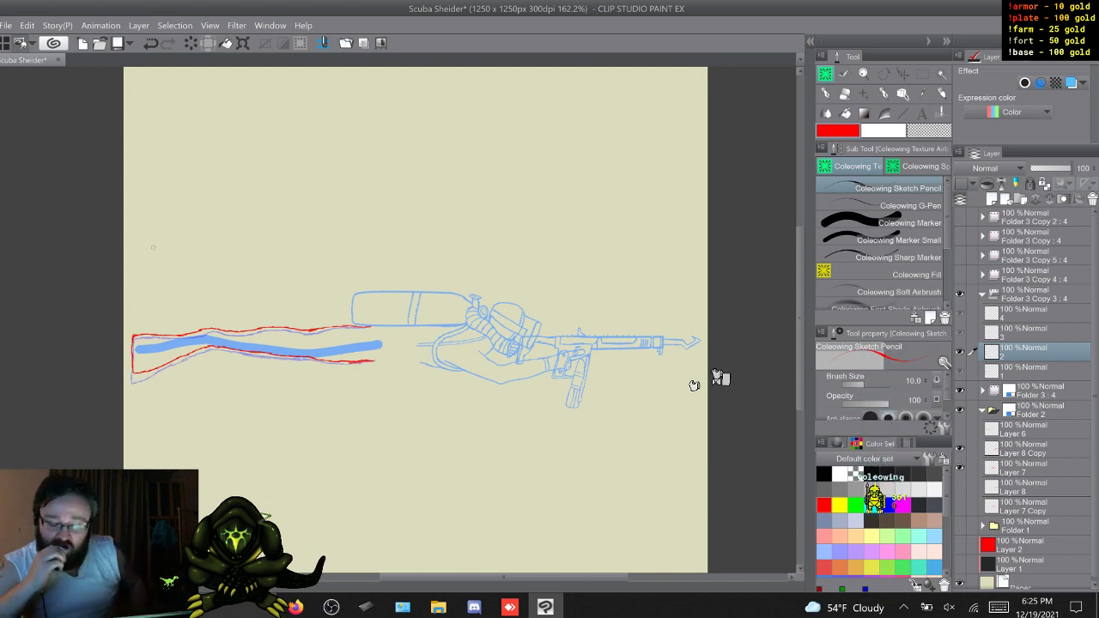
Flip back and forth between layers 1 and 2 to compare the two leg outlines
{"action": "key", "text": "q"}
{"action": "key", "text": "w"}
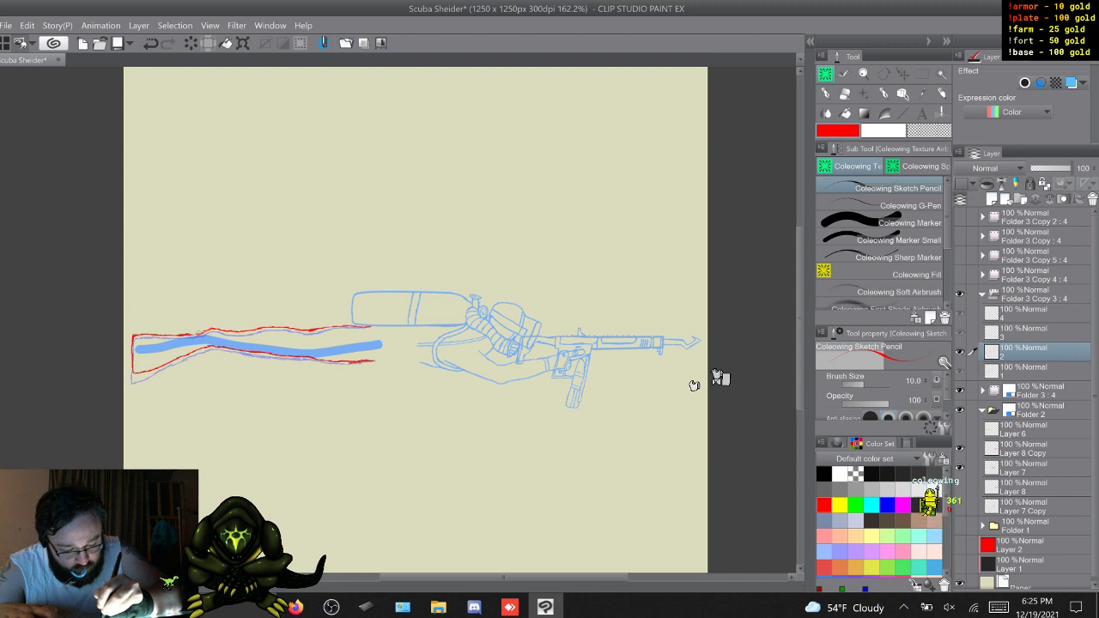
{"action": "key", "text": "w"}
{"action": "key", "text": "q"}
{"action": "key", "text": "q"}
{"action": "key", "text": "q"}
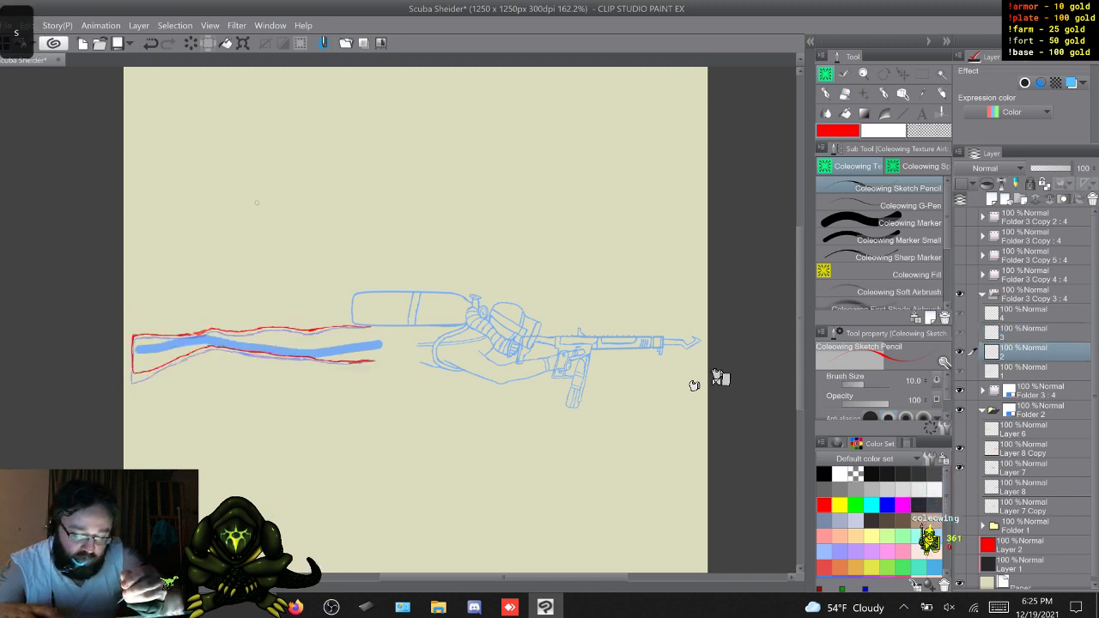
{"action": "key", "text": "w"}
{"action": "key", "text": "w"}
{"action": "key", "text": "w"}
{"action": "key", "text": "w"}
{"action": "key", "text": "w"}
{"action": "key", "text": "w"}
{"action": "key", "text": "w"}
{"action": "key", "text": "w"}
{"action": "key", "text": "w"}
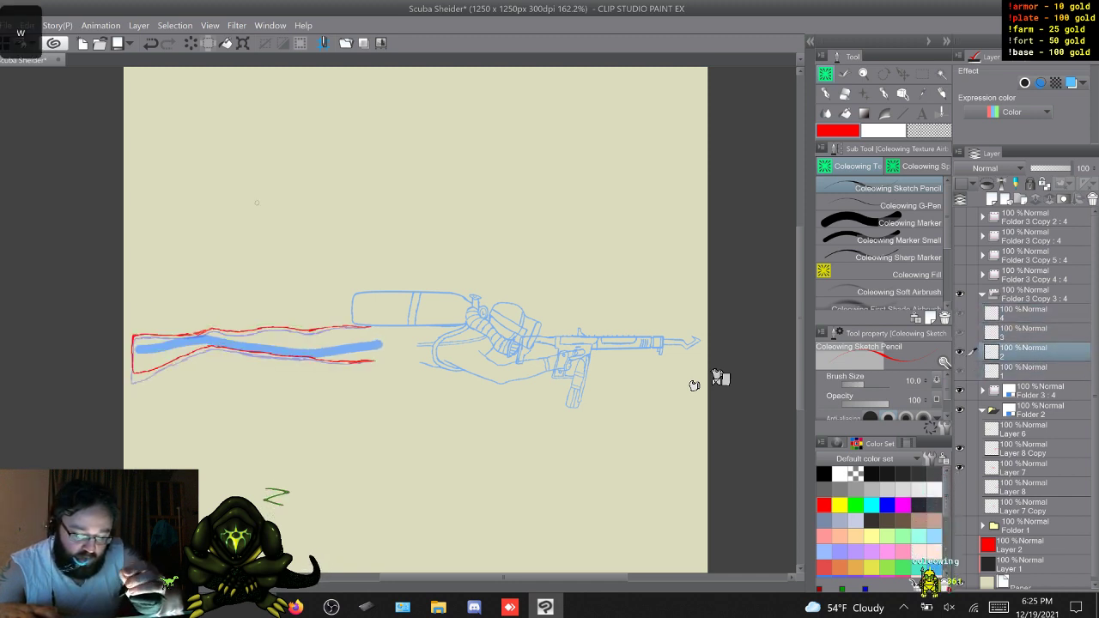
{"action": "key", "text": "w"}
{"action": "key", "text": "w"}
{"action": "key", "text": "w"}
{"action": "key", "text": "w"}
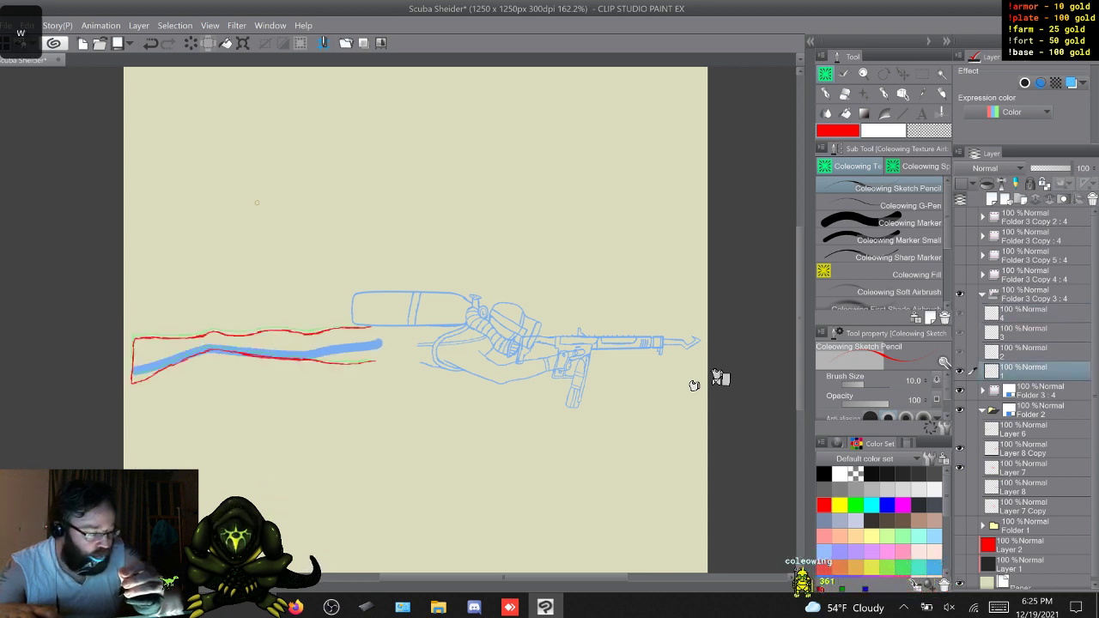
Sketch the red leg and fin outline on layer 3 around its blue guide line, with the fin raised above layer 2's
{"action": "key", "text": "w"}
{"action": "key", "text": "w"}
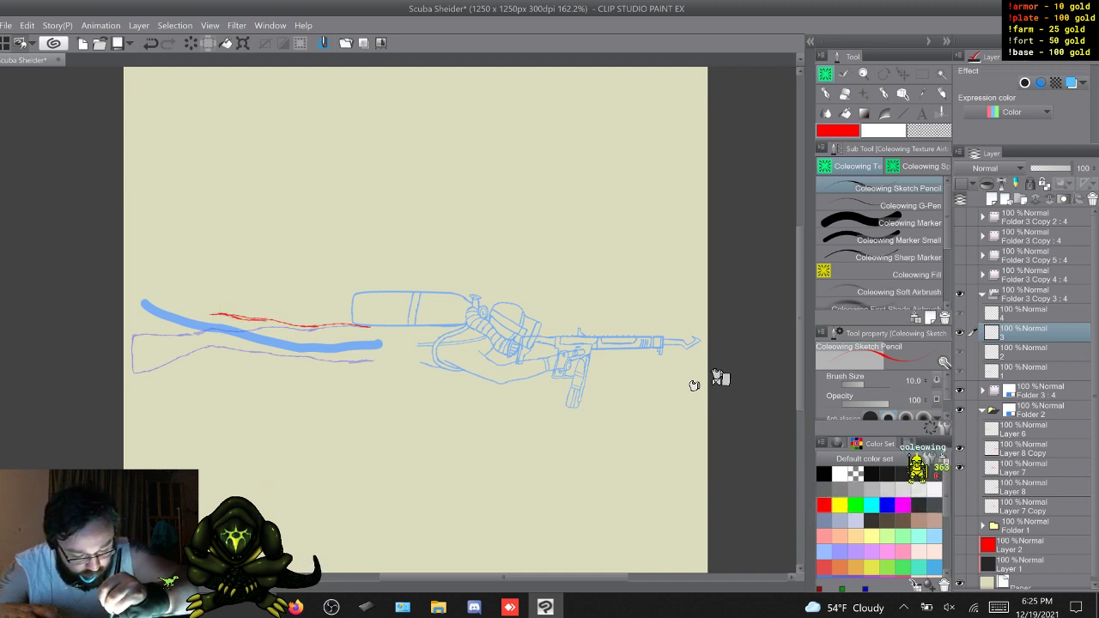
{"action": "mouse_move", "coordinate": [218, 315]}
{"action": "left_mouse_down"}
{"action": "mouse_move", "coordinate": [146, 294]}
{"action": "mouse_move", "coordinate": [127, 331]}
{"action": "left_mouse_up"}
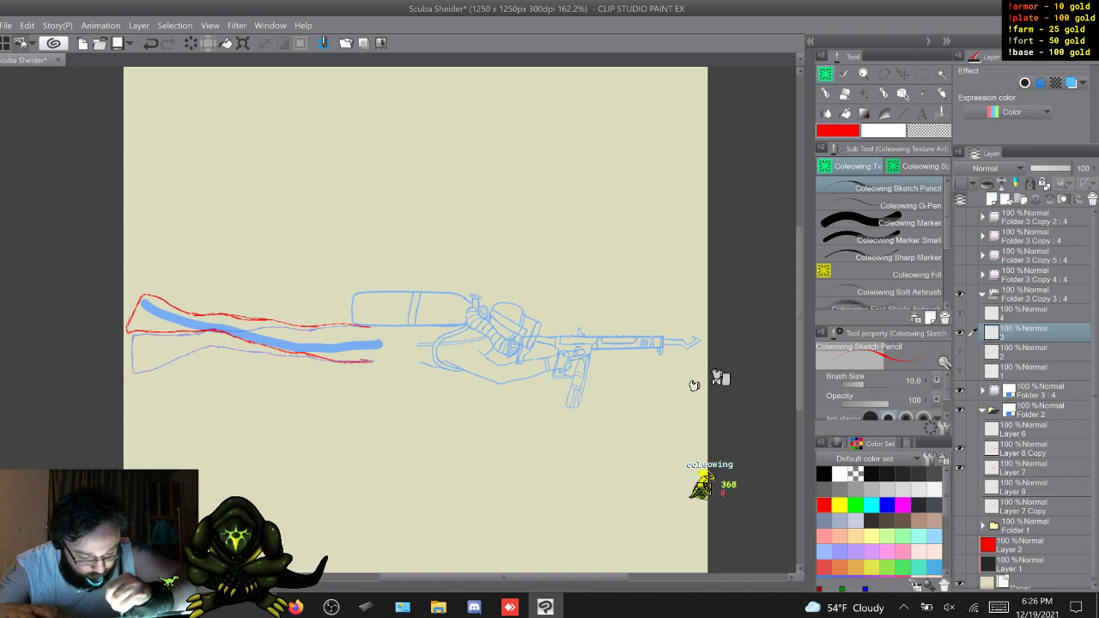
Flip between layer 3 and the earlier frames to examine the motion of the raised leg outline
{"action": "key", "text": "s"}
{"action": "key", "text": "s"}
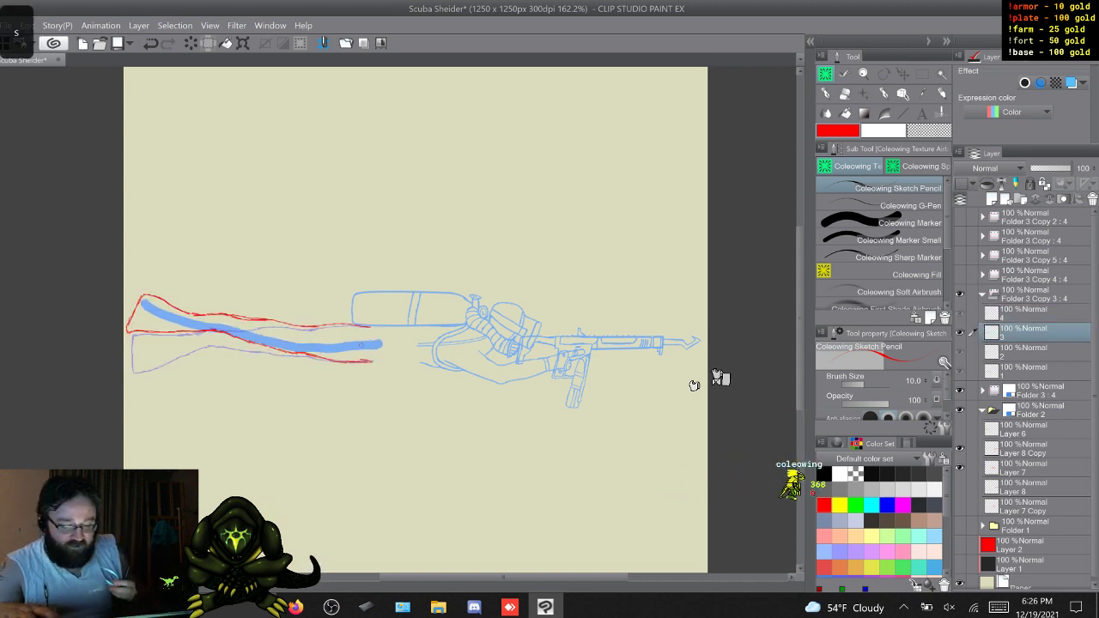
{"action": "key", "text": "s"}
{"action": "key", "text": "s"}
{"action": "key", "text": "s"}
{"action": "key", "text": "w"}
{"action": "key", "text": "w"}
{"action": "key", "text": "w"}
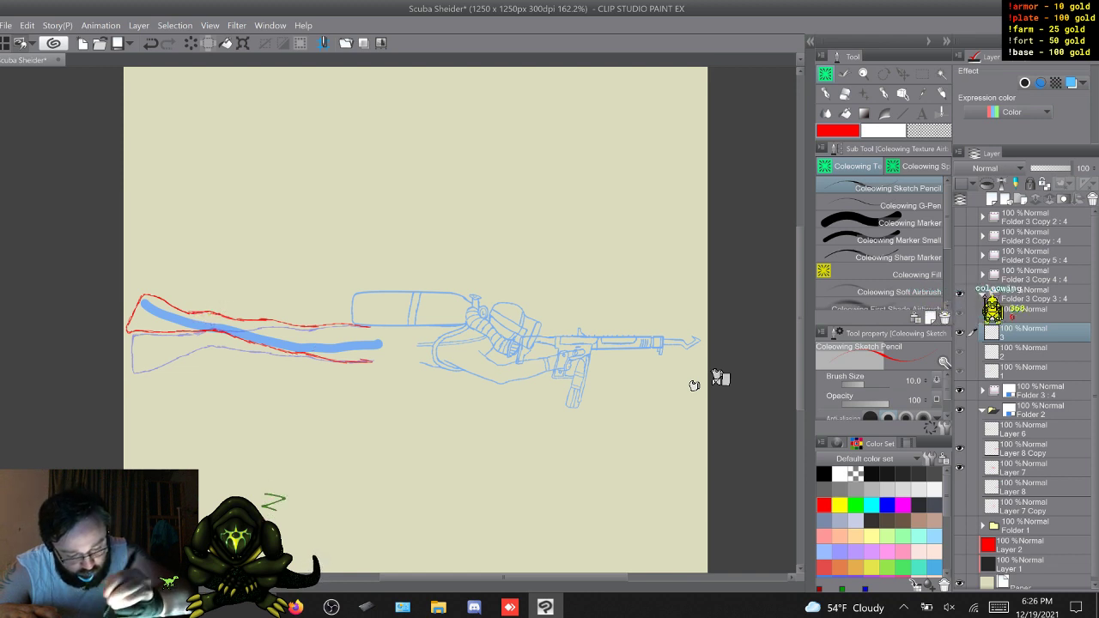
Flip back and forth between the four kick frames to compare the leg outlines with layer 4's blue guide line
{"action": "key", "text": "w"}
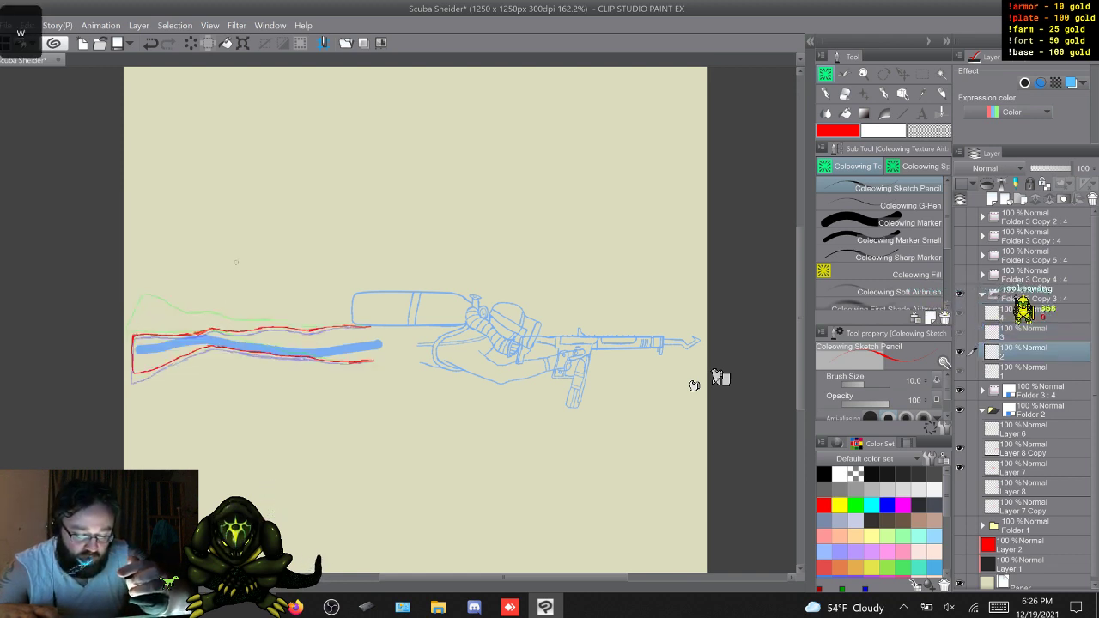
{"action": "key", "text": "w"}
{"action": "key", "text": "w"}
{"action": "key", "text": "q"}
{"action": "key", "text": "q"}
{"action": "key", "text": "w"}
{"action": "key", "text": "w"}
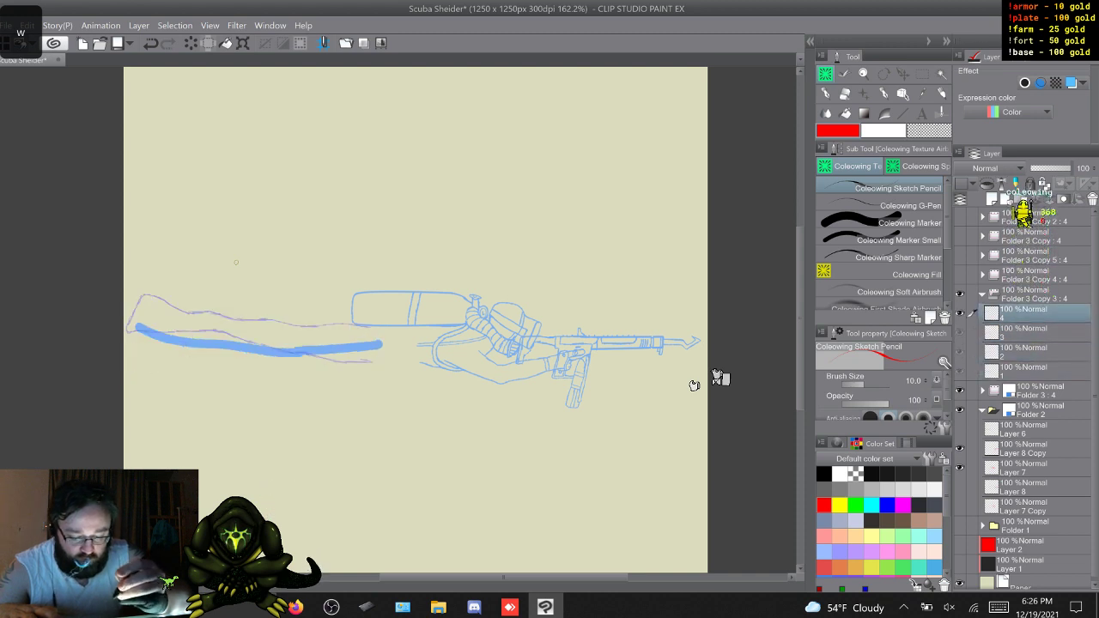
{"action": "key", "text": "q"}
{"action": "key", "text": "w"}
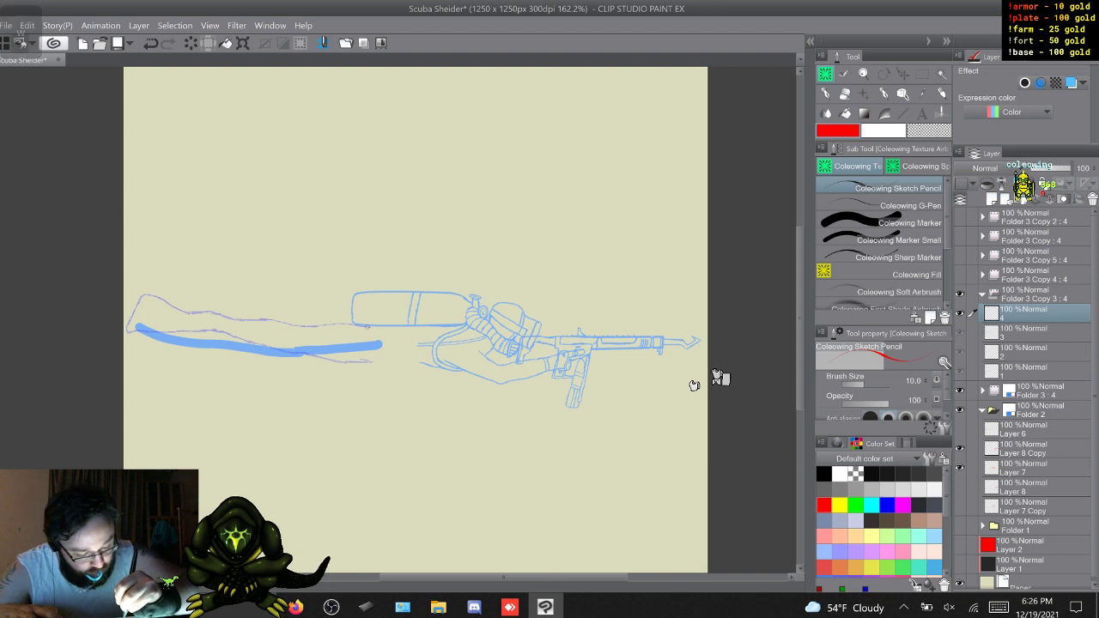
Sketch the red leg and fin outline on layer 4 around its blue guide line, using a visible duplicate of layer 1 as reference
{"action": "left_click_drag", "start_coordinate": [350, 327], "coordinate": [336, 328]}
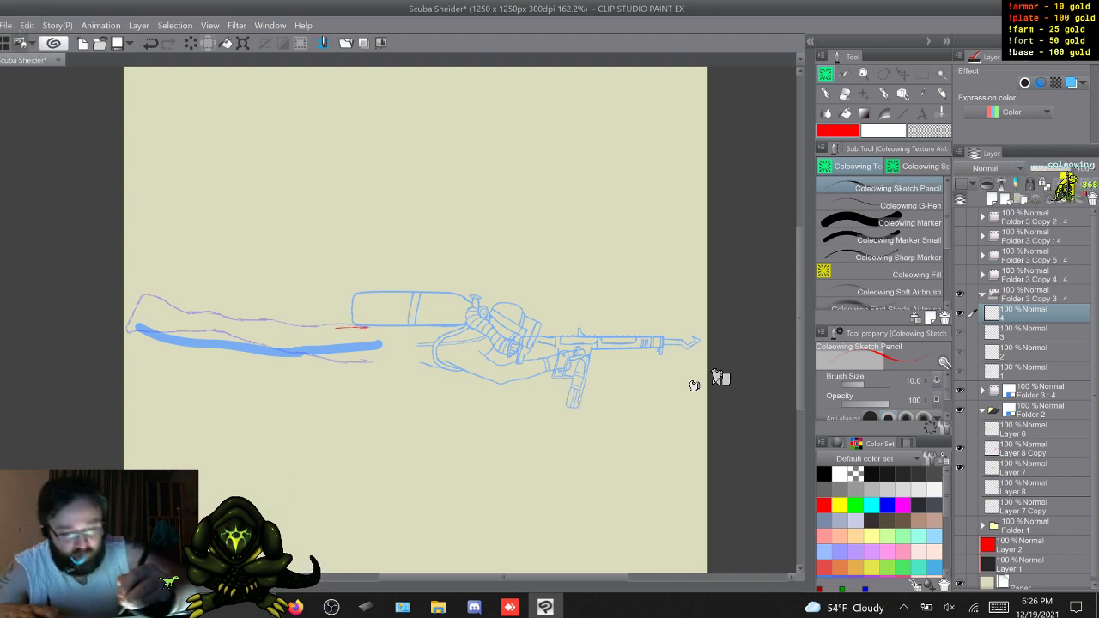
{"action": "key", "text": "ctrl+z"}
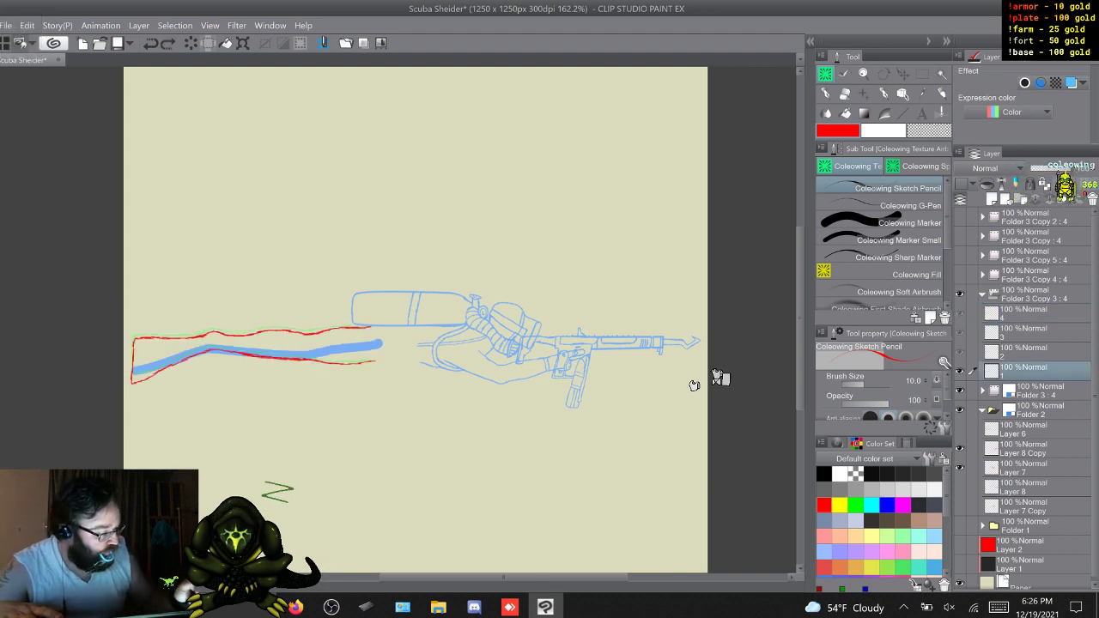
{"action": "key", "text": "F9"}
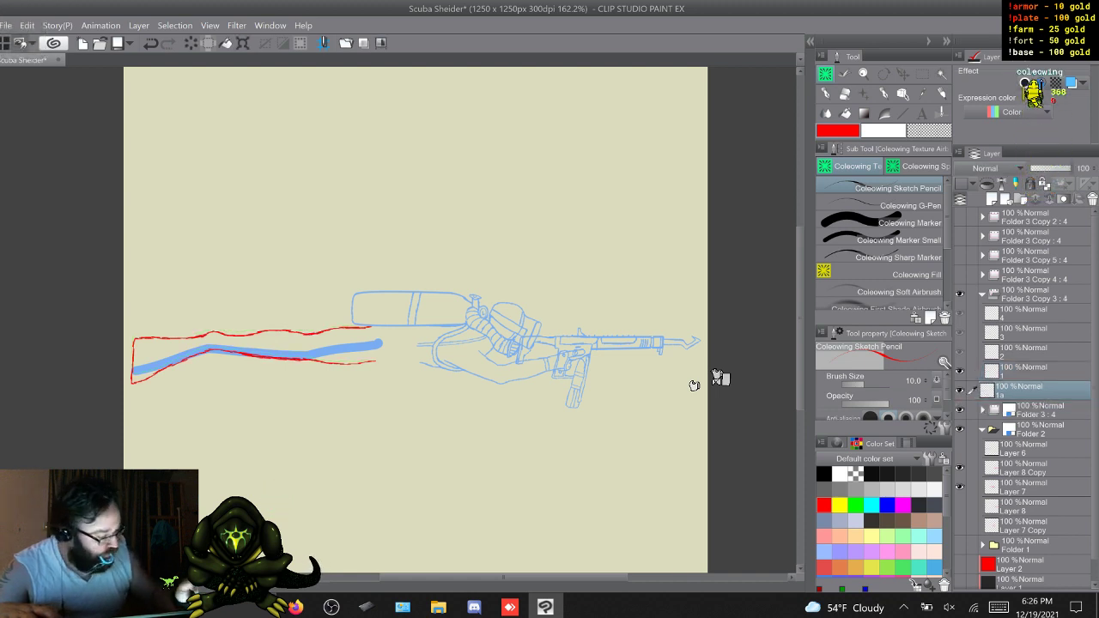
{"action": "key", "text": "z"}
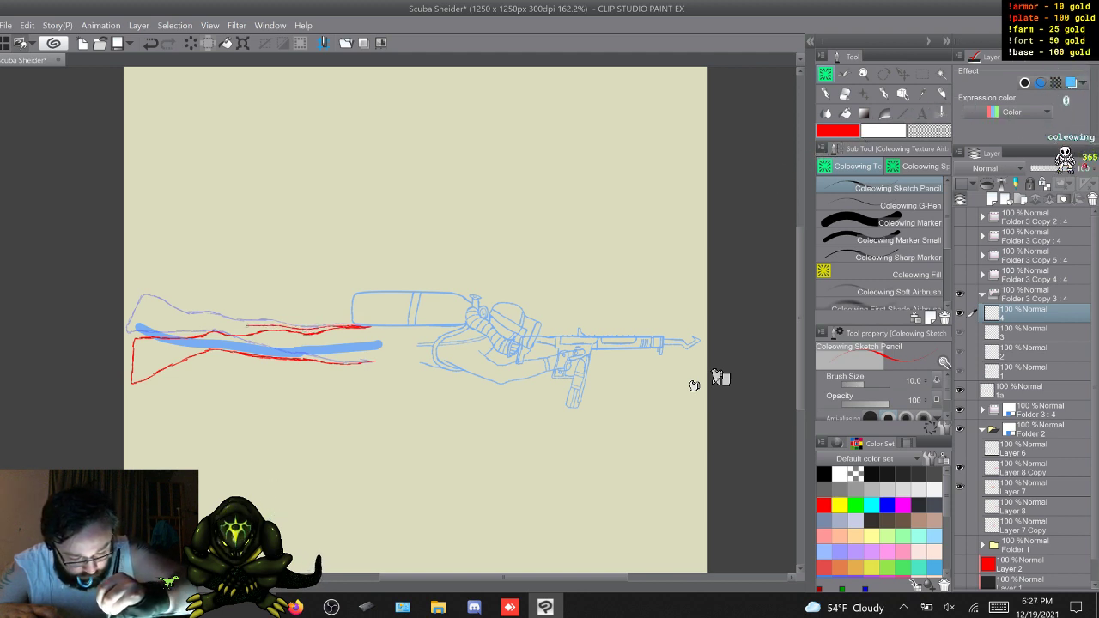
{"action": "left_click_drag", "start_coordinate": [282, 326], "coordinate": [234, 327]}
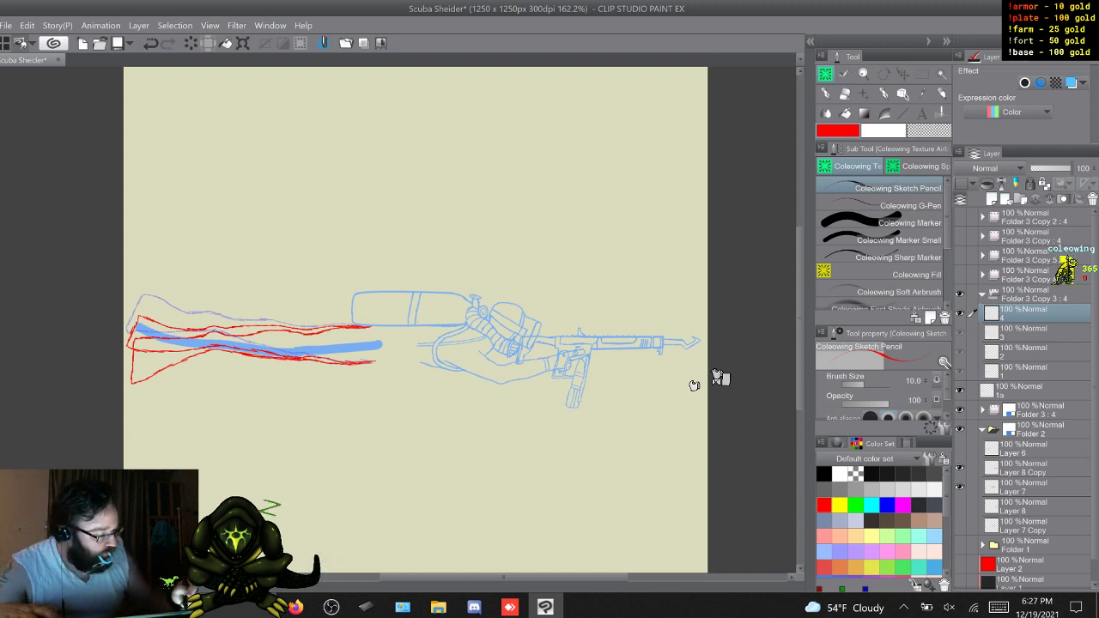
Cycle through all four frames repeatedly with the layer 1 duplicate hidden to examine the kick's motion
{"action": "key", "text": "w"}
{"action": "key", "text": "w"}
{"action": "key", "text": "w"}
{"action": "key", "text": "w"}
{"action": "key", "text": "w"}
{"action": "key", "text": "w"}
{"action": "key", "text": "w"}
{"action": "key", "text": "w"}
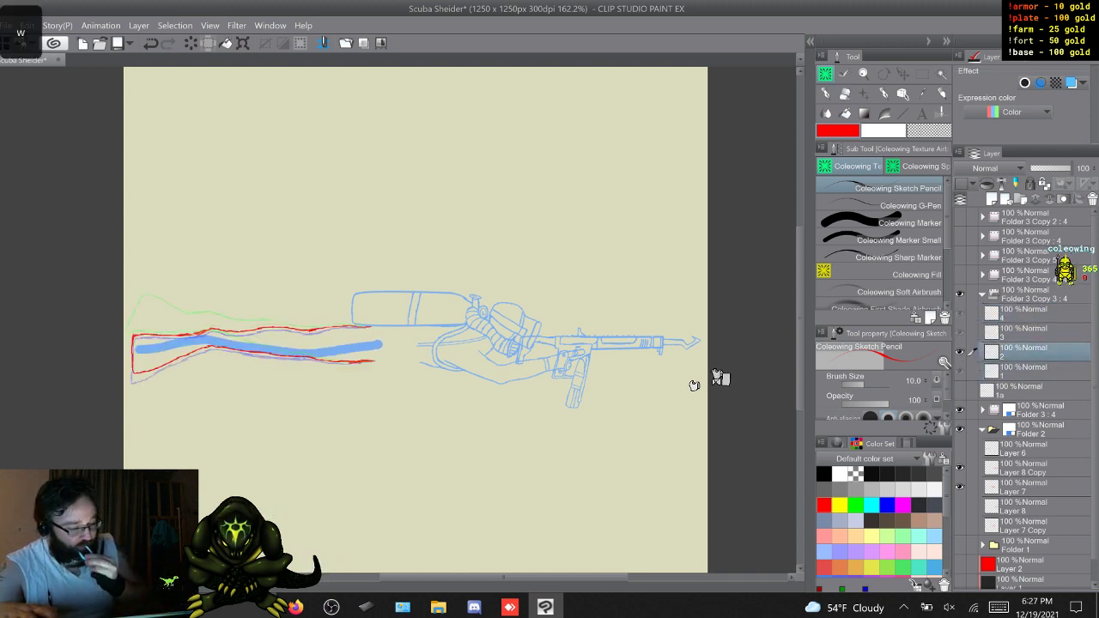
{"action": "key", "text": "w"}
{"action": "key", "text": "w"}
{"action": "key", "text": "w"}
{"action": "key", "text": "w"}
{"action": "key", "text": "w"}
{"action": "key", "text": "w"}
{"action": "key", "text": "w"}
{"action": "key", "text": "w"}
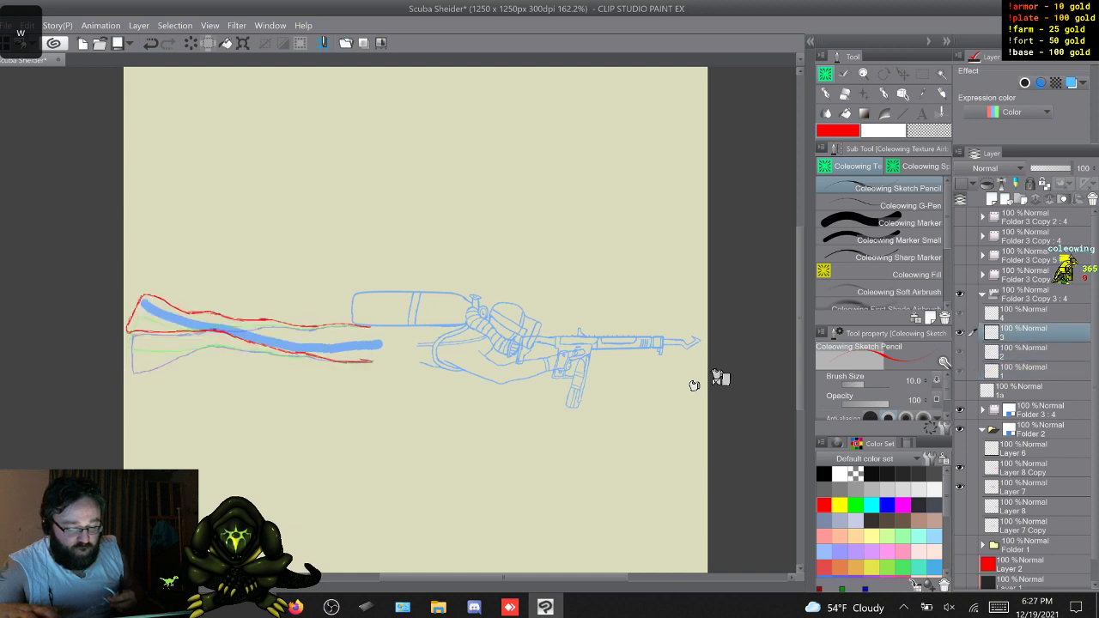
{"action": "key", "text": "w"}
{"action": "key", "text": "w"}
{"action": "key", "text": "w"}
{"action": "key", "text": "w"}
{"action": "key", "text": "w"}
{"action": "key", "text": "w"}
{"action": "key", "text": "w"}
{"action": "key", "text": "w"}
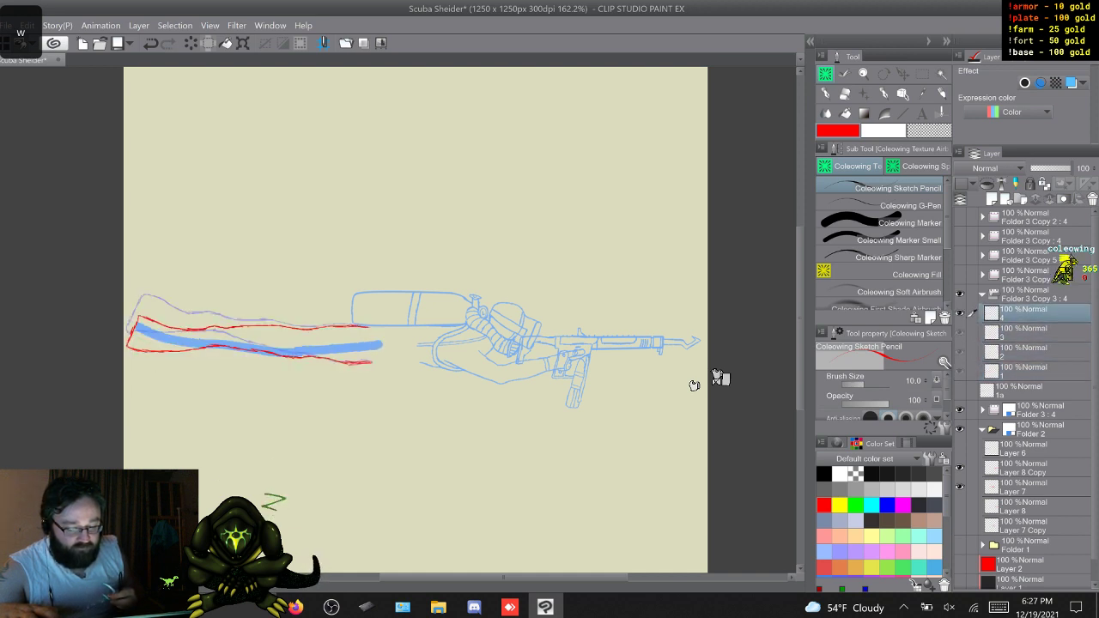
{"action": "key", "text": "w"}
{"action": "key", "text": "w"}
{"action": "key", "text": "w"}
{"action": "key", "text": "w"}
{"action": "key", "text": "w"}
{"action": "key", "text": "w"}
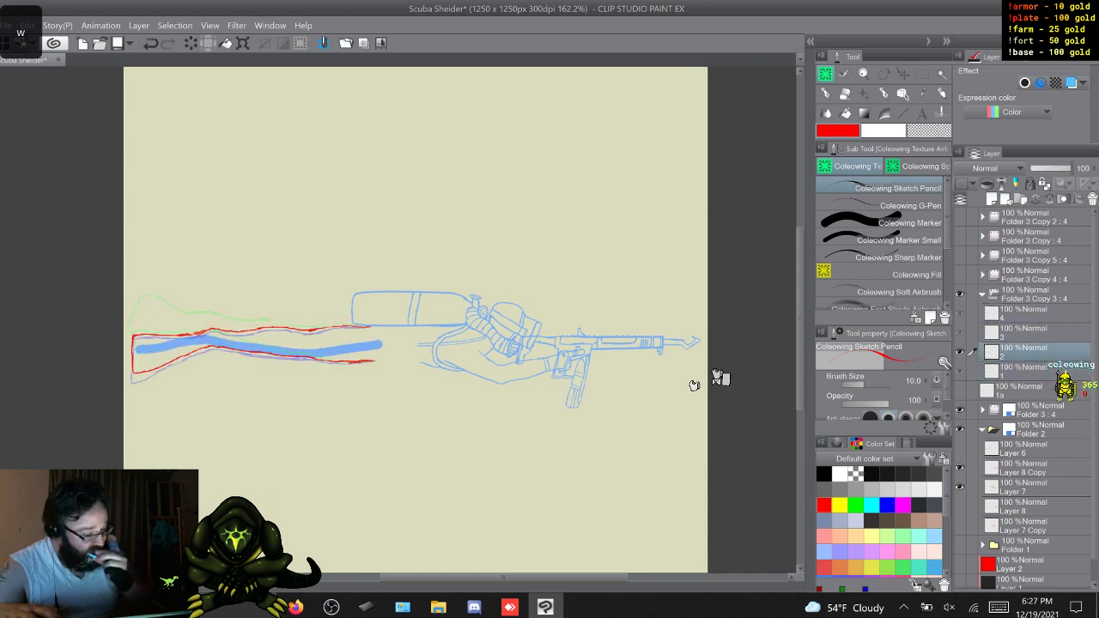
Hide the thick blue leg guide lines and cycle through the frames to examine the motion of the red outlines alone
{"action": "key", "text": "w"}
{"action": "key", "text": "w"}
{"action": "key", "text": "w"}
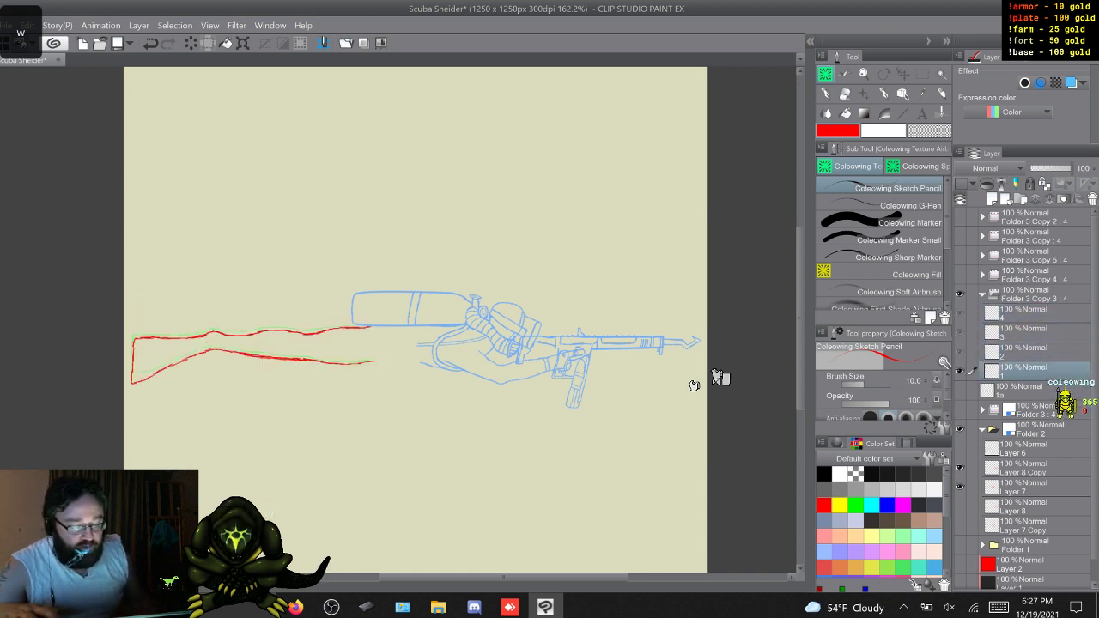
{"action": "key", "text": "w"}
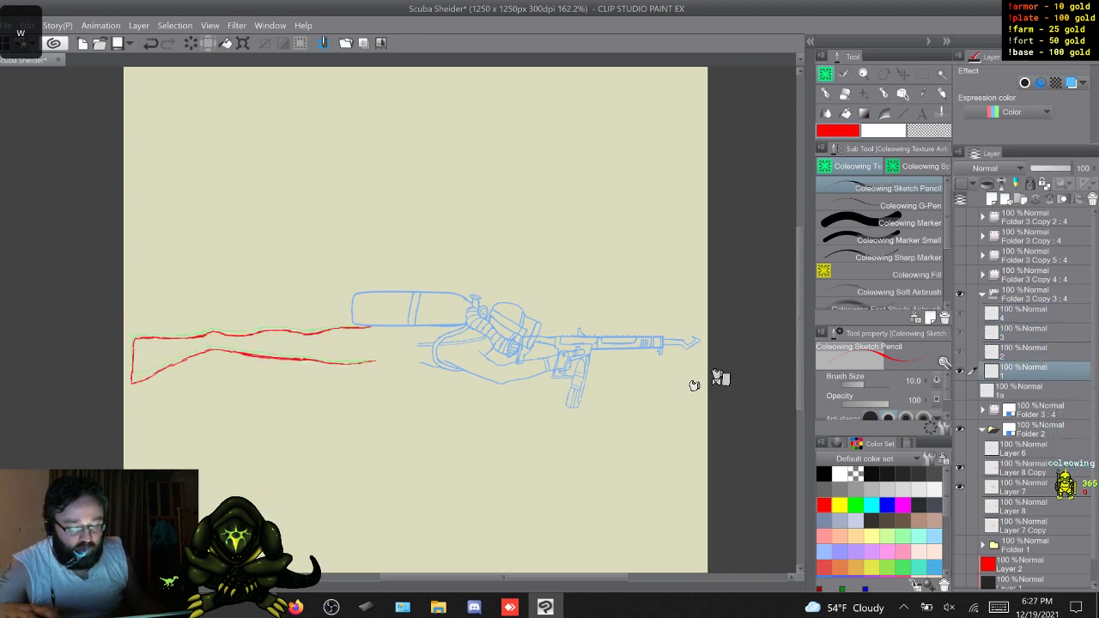
{"action": "key", "text": "w"}
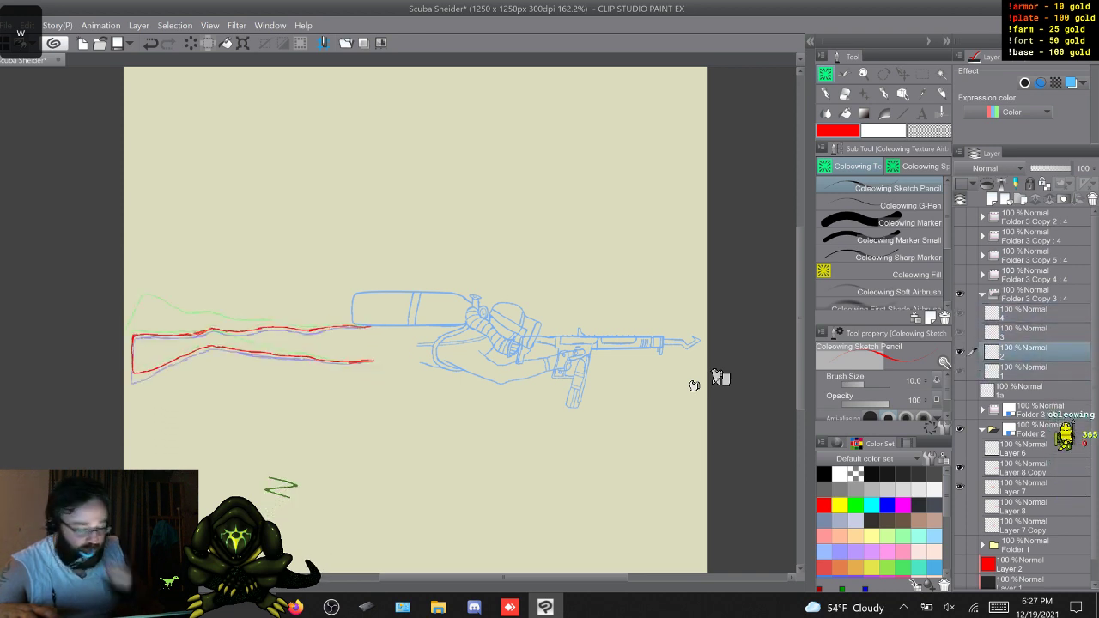
{"action": "key", "text": "w"}
{"action": "key", "text": "w"}
{"action": "key", "text": "w"}
{"action": "key", "text": "w"}
{"action": "key", "text": "w"}
{"action": "key", "text": "w"}
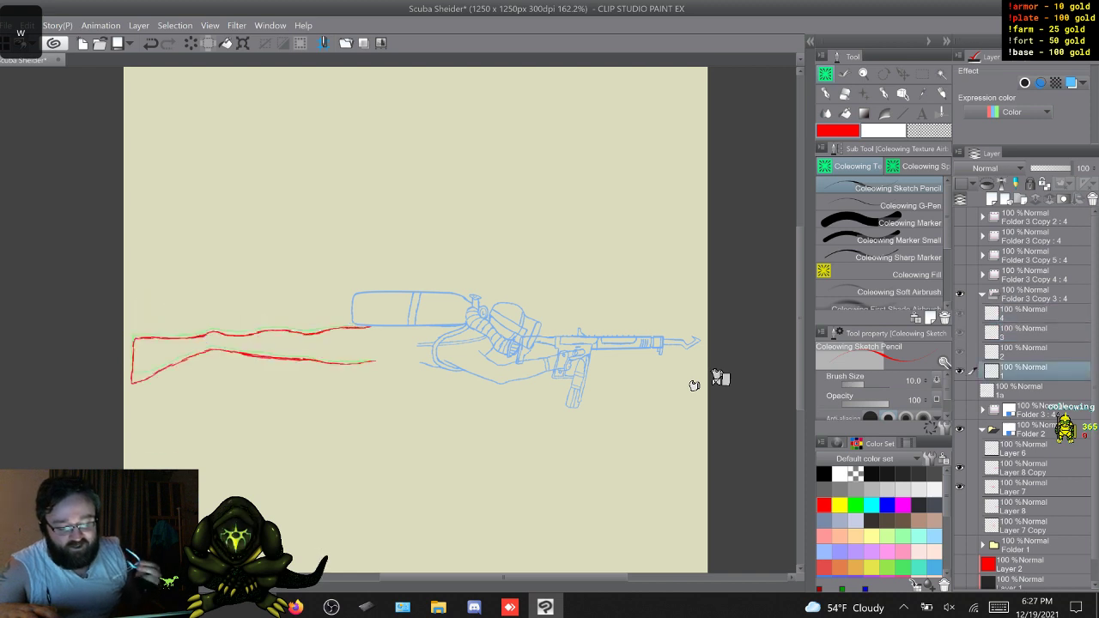
{"action": "key", "text": "w"}
{"action": "key", "text": "w"}
{"action": "key", "text": "w"}
{"action": "key", "text": "w"}
{"action": "key", "text": "w"}
{"action": "key", "text": "w"}
{"action": "key", "text": "w"}
{"action": "key", "text": "w"}
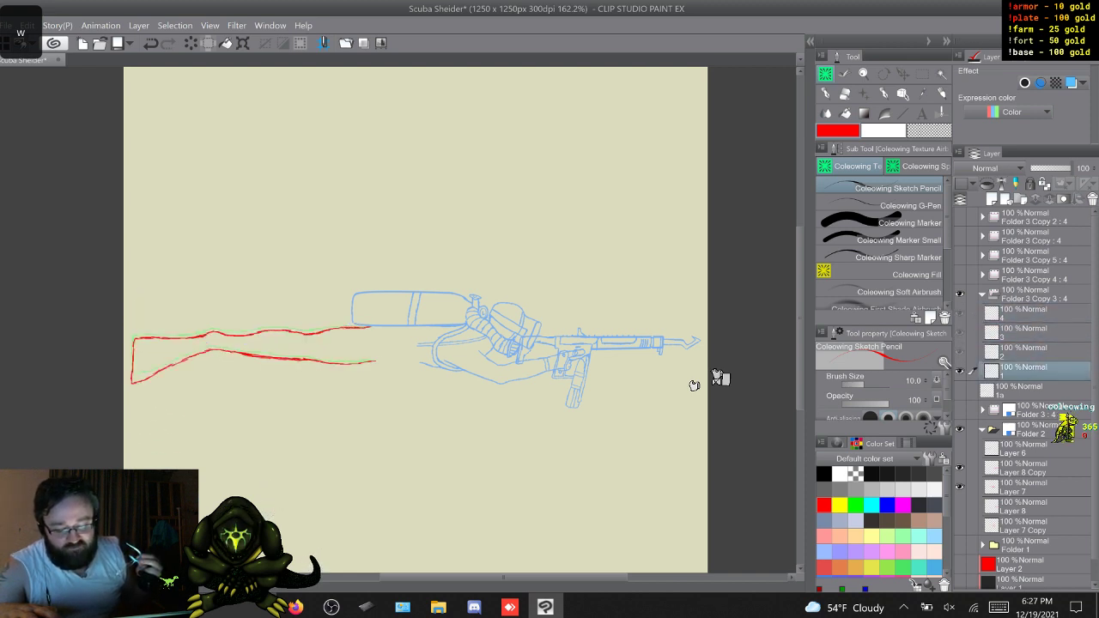
{"action": "key", "text": "w"}
{"action": "key", "text": "w"}
{"action": "key", "text": "w"}
{"action": "key", "text": "w"}
{"action": "key", "text": "w"}
{"action": "key", "text": "w"}
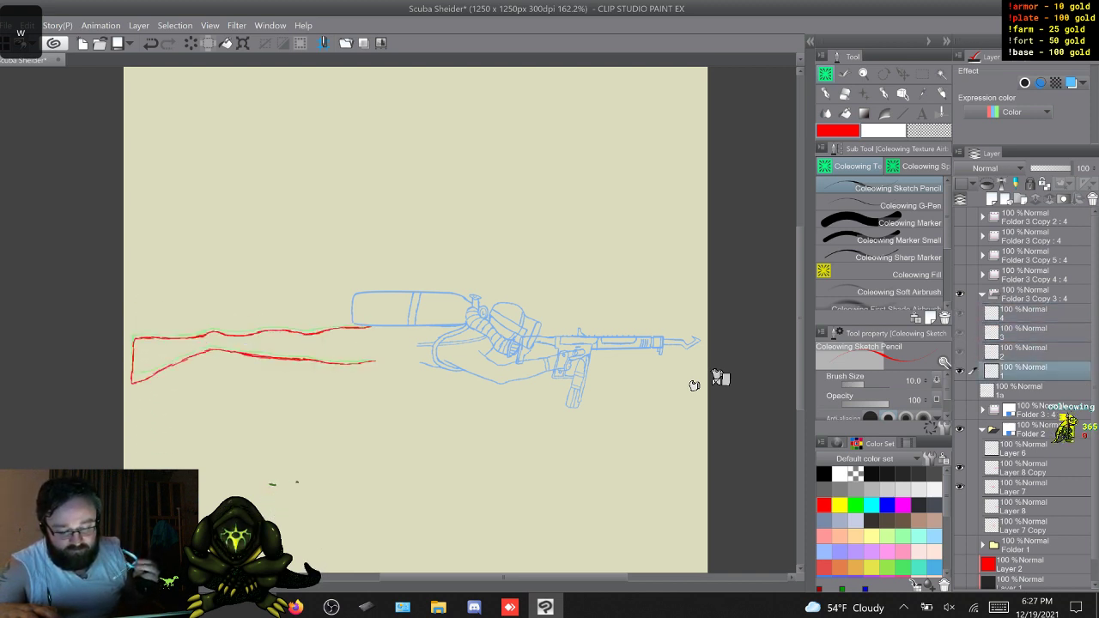
{"action": "key", "text": "w"}
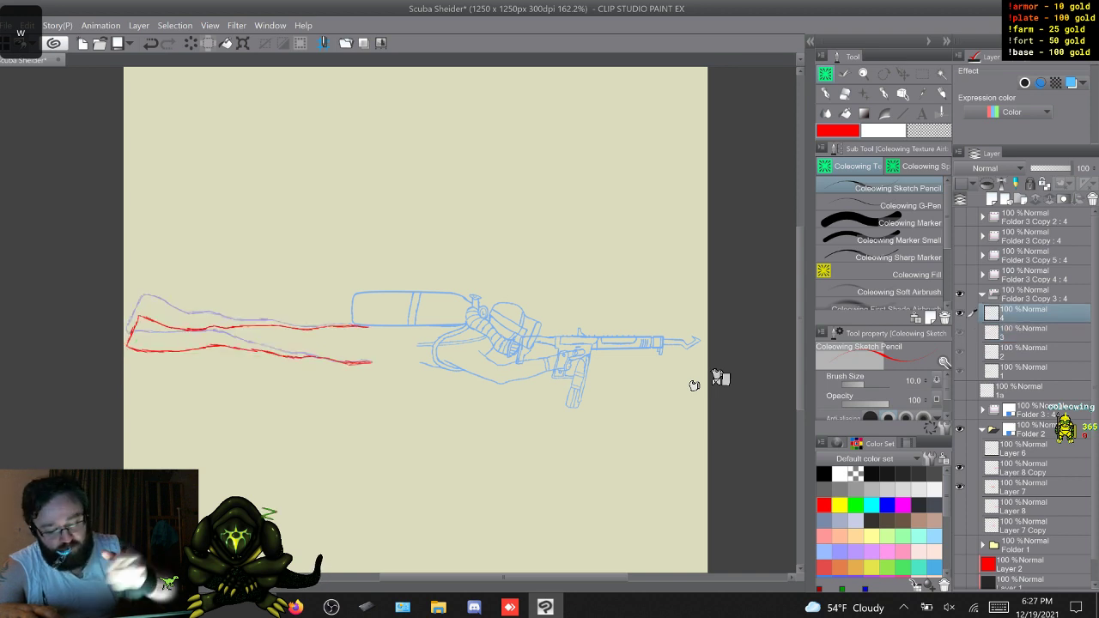
Erase the fin on layer 4 and redraw it in red bent upward, with its upper tip closer to layer 3's fin
{"action": "mouse_move", "coordinate": [149, 312]}
{"action": "left_mouse_down"}
{"action": "mouse_move", "coordinate": [130, 341]}
{"action": "mouse_move", "coordinate": [140, 361]}
{"action": "mouse_move", "coordinate": [187, 337]}
{"action": "left_mouse_up"}
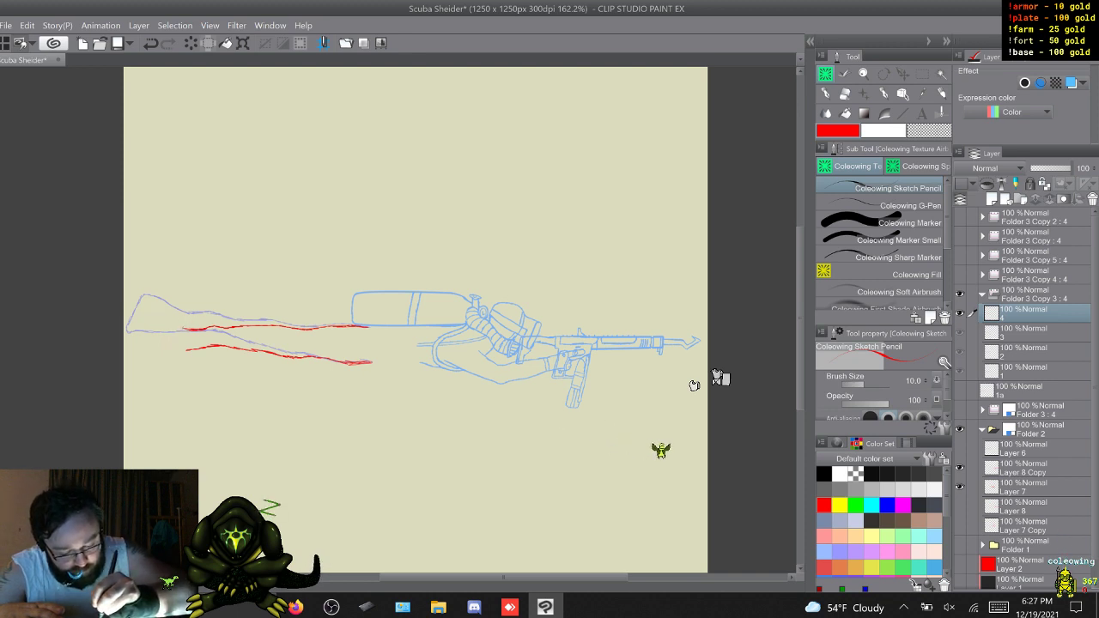
{"action": "left_click_drag", "start_coordinate": [150, 304], "coordinate": [202, 328]}
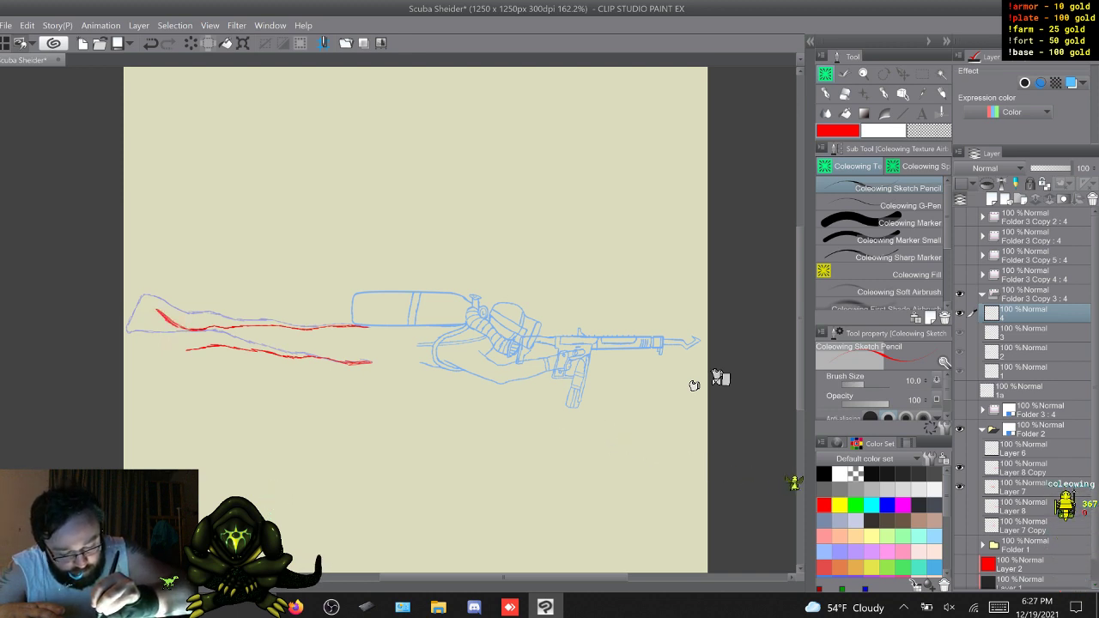
{"action": "mouse_move", "coordinate": [149, 304]}
{"action": "left_mouse_down"}
{"action": "mouse_move", "coordinate": [129, 338]}
{"action": "mouse_move", "coordinate": [193, 349]}
{"action": "left_mouse_up"}
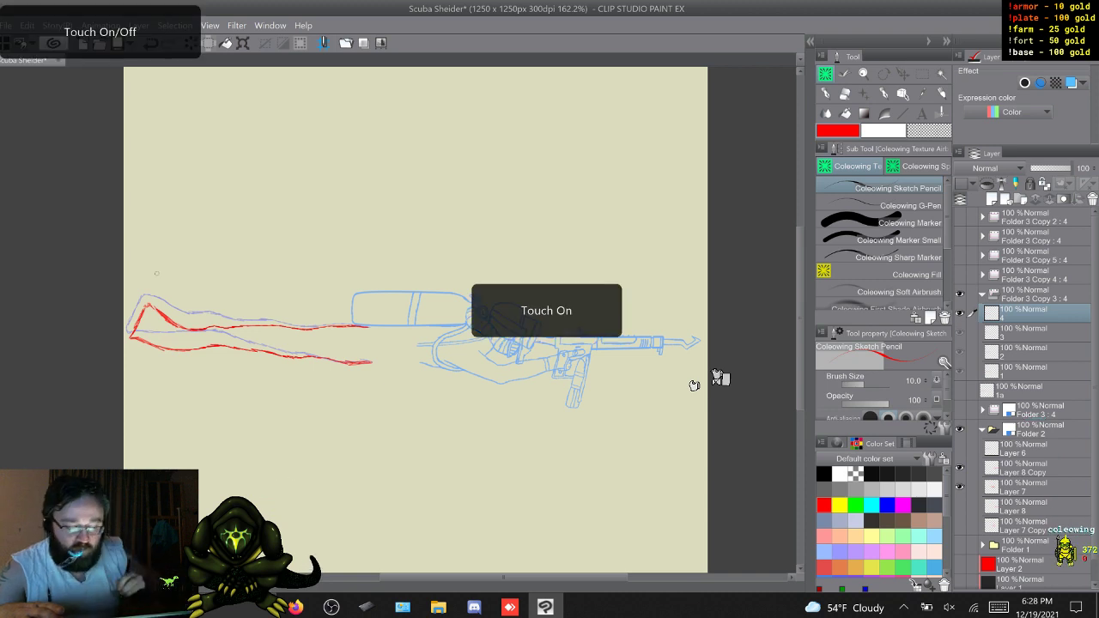
Cycle through the four frames to examine how layer 4's redrawn fin fits the kick
{"action": "key", "text": "w"}
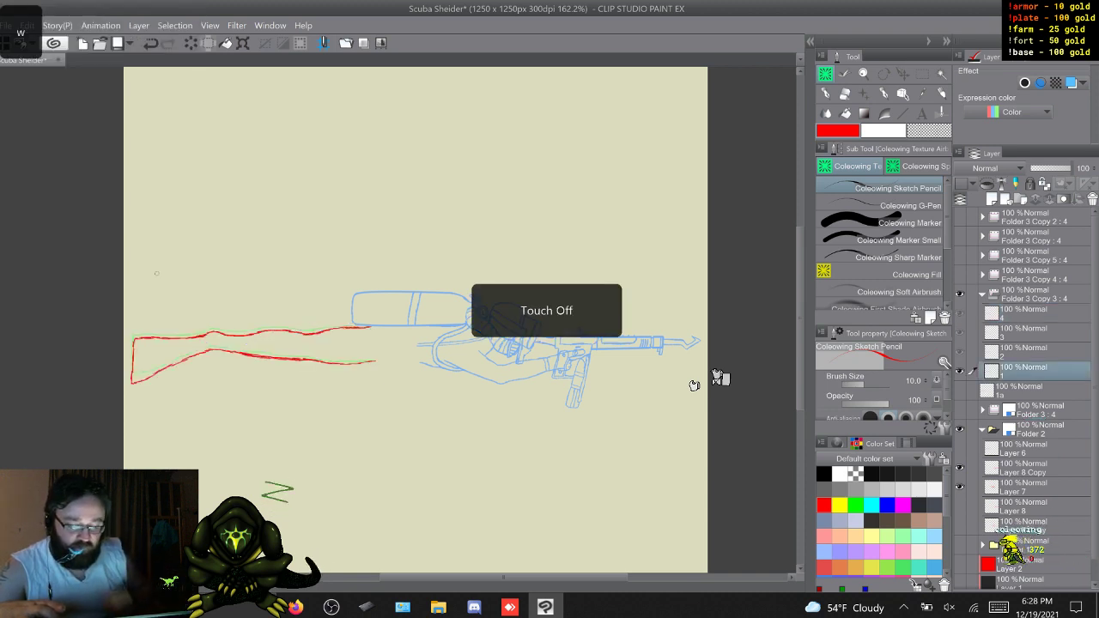
{"action": "key", "text": "w"}
{"action": "key", "text": "w"}
{"action": "key", "text": "w"}
{"action": "key", "text": "w"}
{"action": "key", "text": "w"}
{"action": "key", "text": "w"}
{"action": "key", "text": "w"}
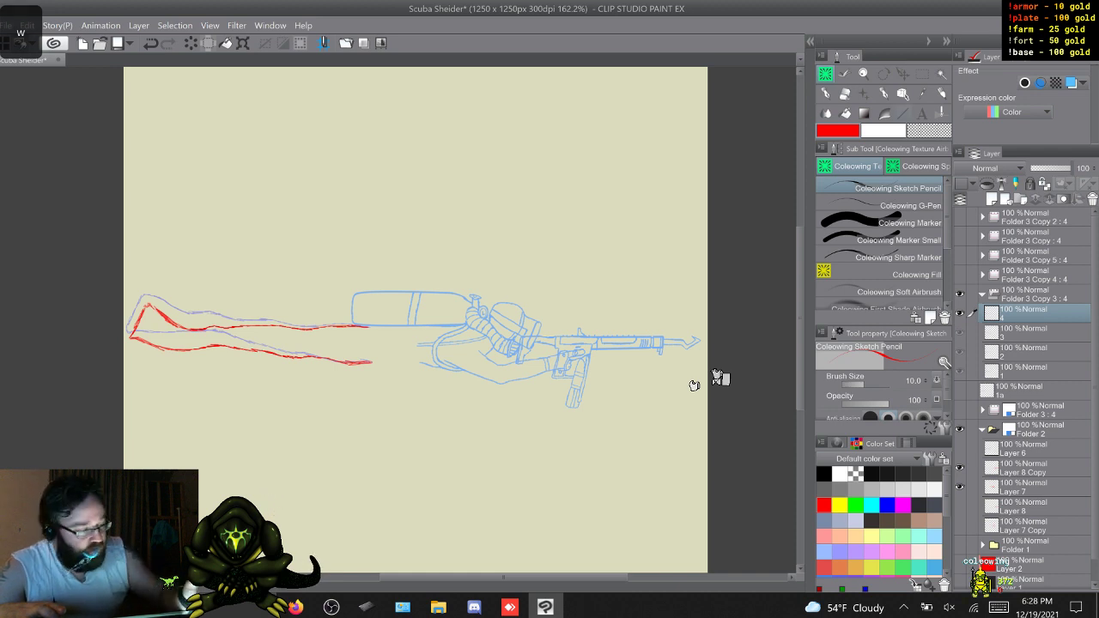
Lasso the fin's end on layer 4, shift it slightly up and outward, and redraw the gap in the lower outline
{"action": "key", "text": "m"}
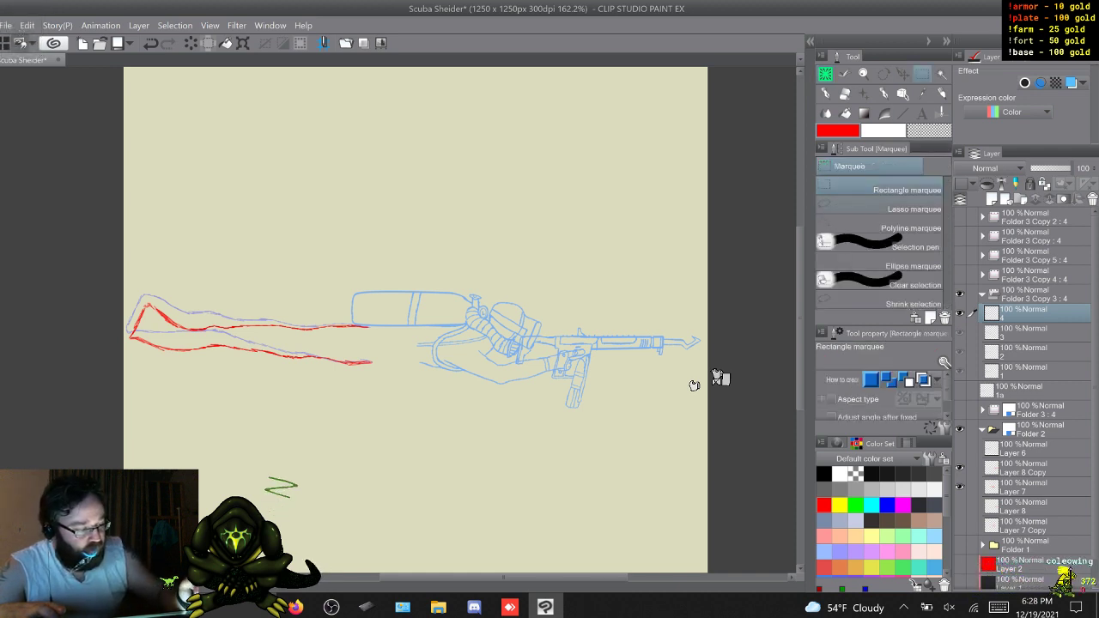
{"action": "key", "text": "m"}
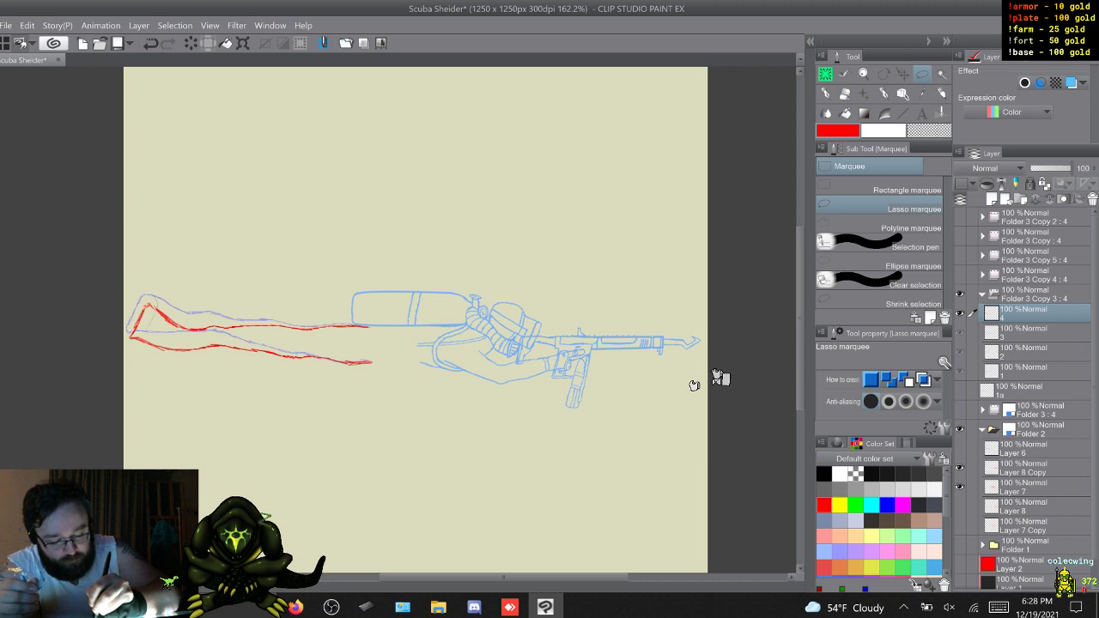
{"action": "key", "text": "ctrl+t"}
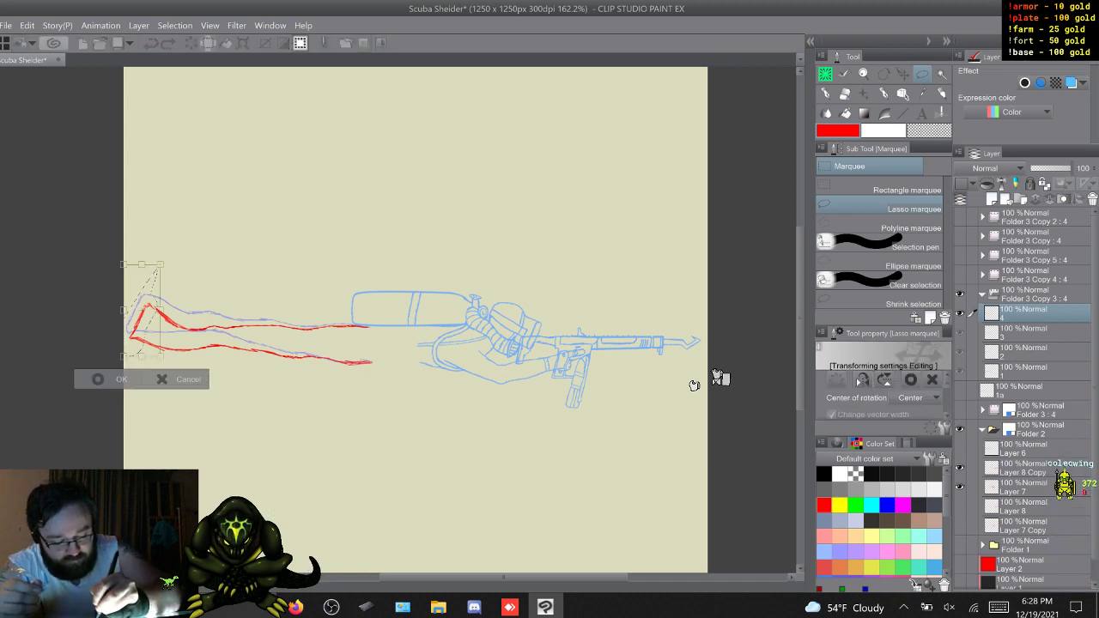
{"action": "left_click_drag", "start_coordinate": [142, 315], "coordinate": [137, 310]}
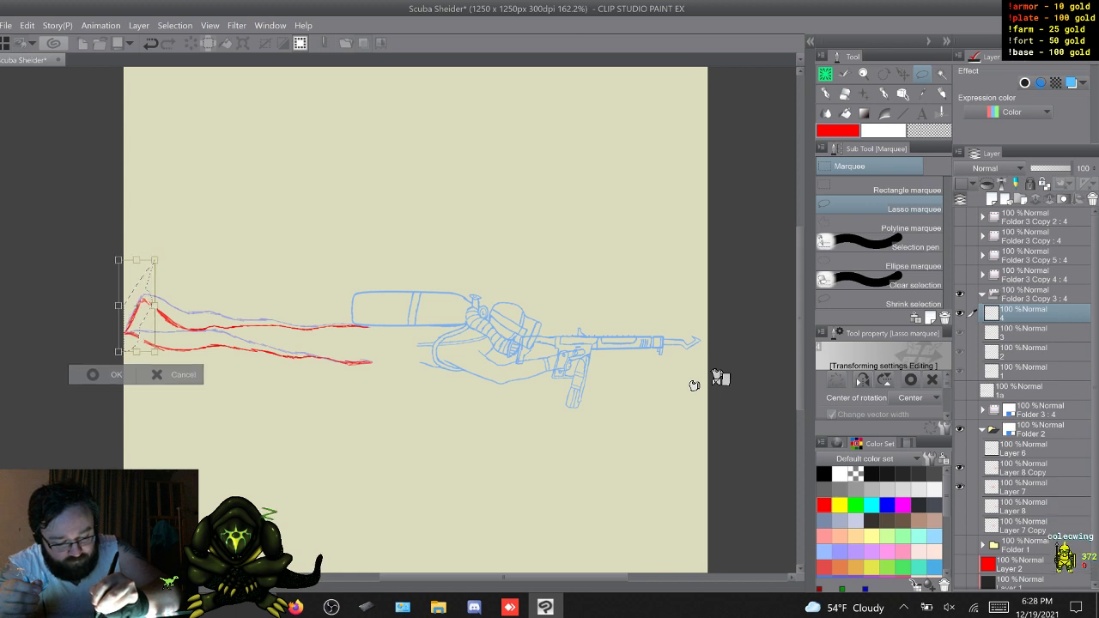
{"action": "key", "text": "Return"}
{"action": "key", "text": "ctrl+d"}
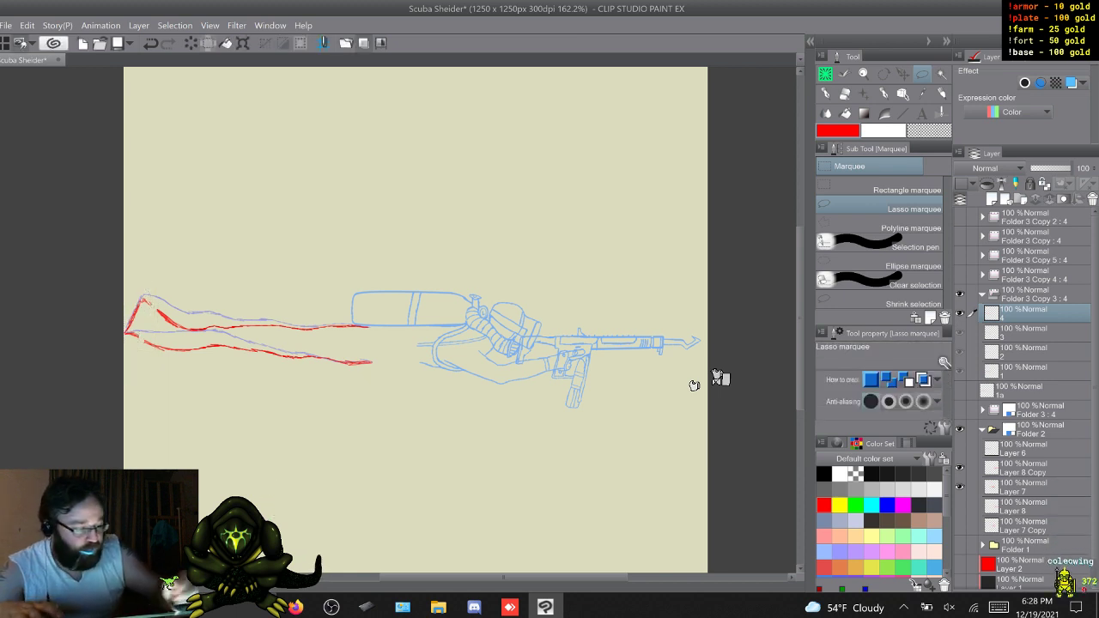
{"action": "key", "text": "p"}
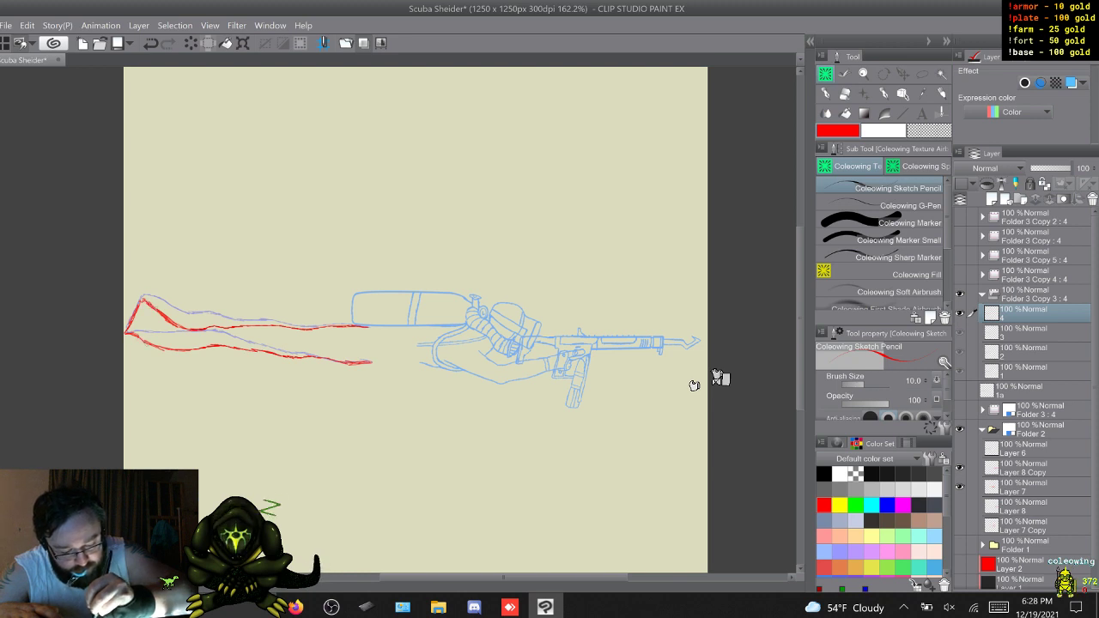
Cycle through the four frames to examine the motion with layer 4's shifted fin end
{"action": "key", "text": "w"}
{"action": "key", "text": "w"}
{"action": "key", "text": "w"}
{"action": "key", "text": "w"}
{"action": "key", "text": "w"}
{"action": "key", "text": "w"}
{"action": "key", "text": "w"}
{"action": "key", "text": "w"}
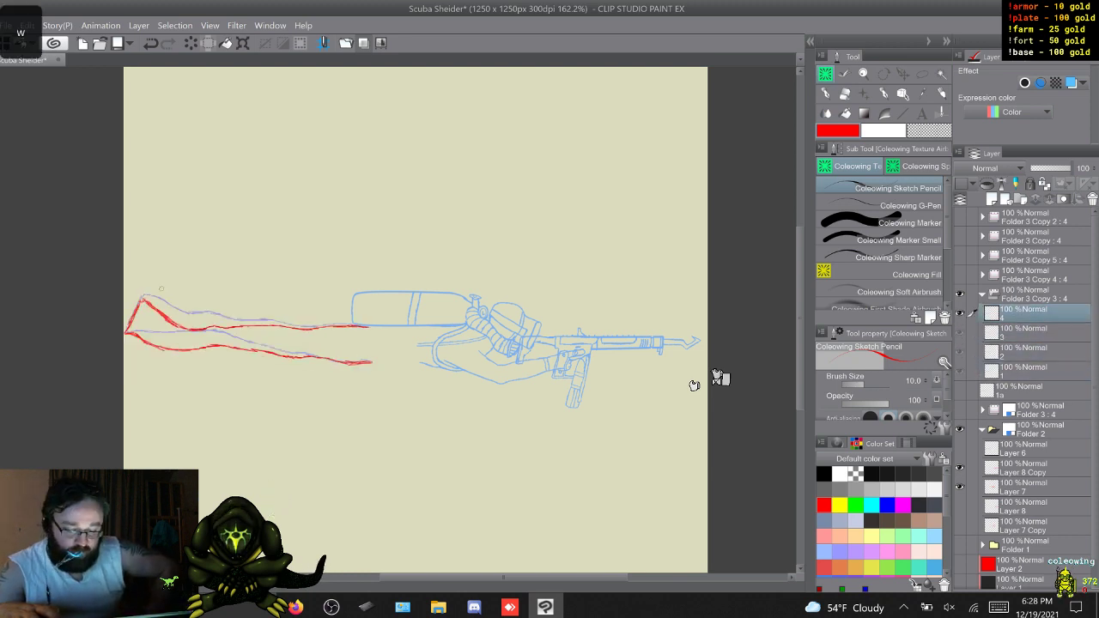
{"action": "key", "text": "w"}
{"action": "key", "text": "w"}
{"action": "key", "text": "w"}
{"action": "key", "text": "w"}
{"action": "key", "text": "w"}
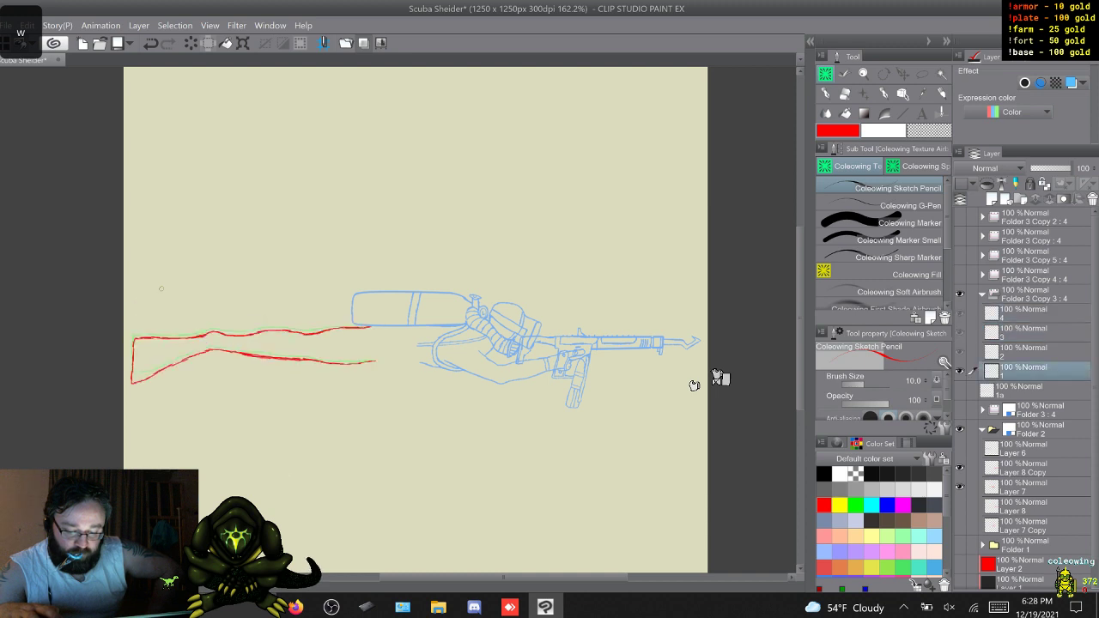
{"action": "key", "text": "w"}
{"action": "key", "text": "w"}
{"action": "key", "text": "w"}
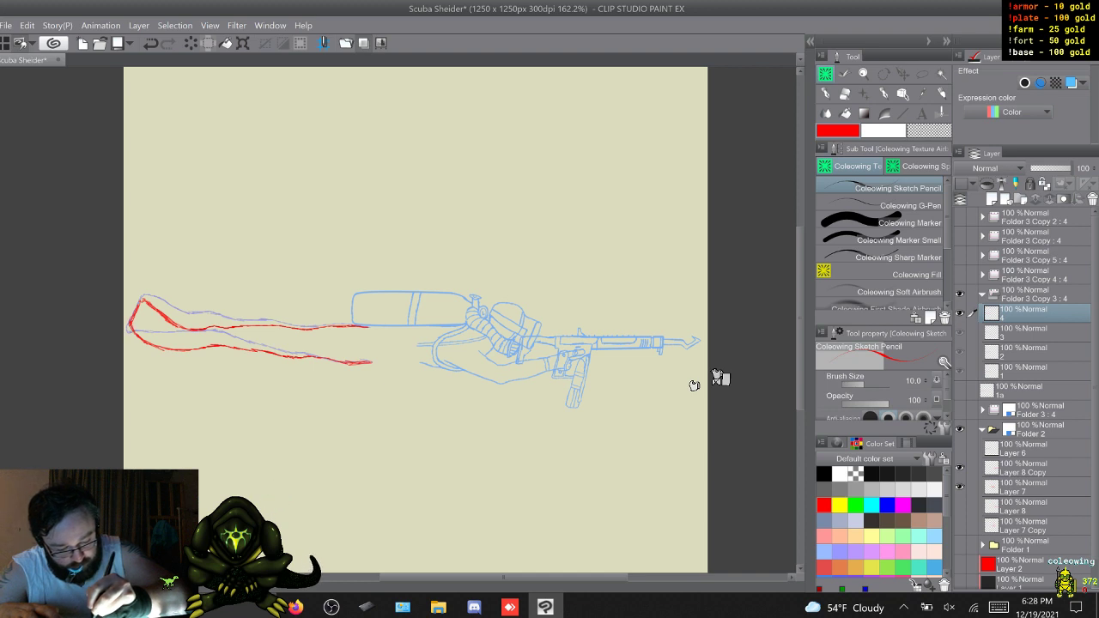
Cycle through the frames again to examine the kick with the curved end edge of layer 4's fin
{"action": "key", "text": "w"}
{"action": "key", "text": "w"}
{"action": "key", "text": "w"}
{"action": "key", "text": "w"}
{"action": "key", "text": "w"}
{"action": "key", "text": "w"}
{"action": "key", "text": "w"}
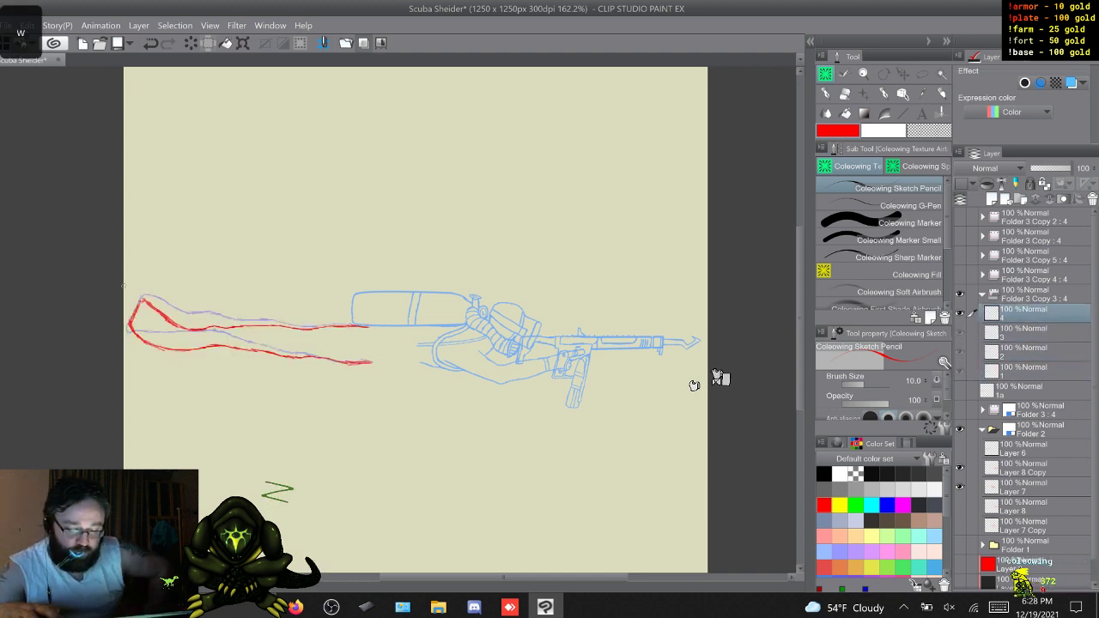
{"action": "key", "text": "w"}
{"action": "key", "text": "w"}
{"action": "key", "text": "w"}
{"action": "key", "text": "w"}
{"action": "key", "text": "w"}
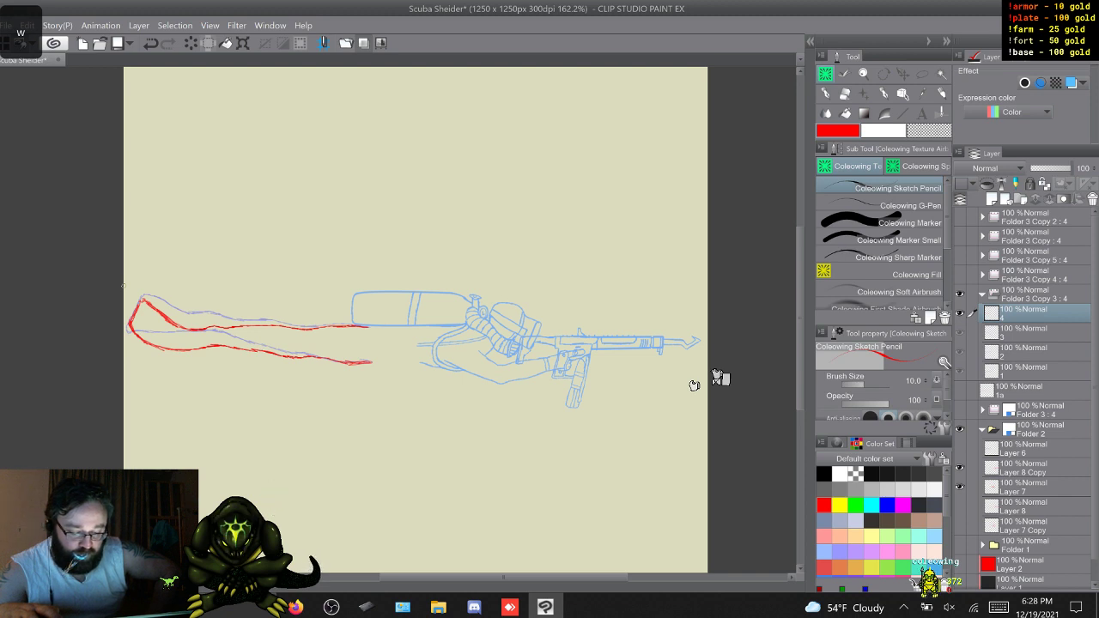
Replay the four-frame kick to examine how the leg on layer 4 lines up with the neighbouring frames
{"action": "key", "text": "w"}
{"action": "key", "text": "w"}
{"action": "key", "text": "w"}
{"action": "key", "text": "w"}
{"action": "key", "text": "w"}
{"action": "key", "text": "w"}
{"action": "key", "text": "w"}
{"action": "key", "text": "w"}
{"action": "key", "text": "w"}
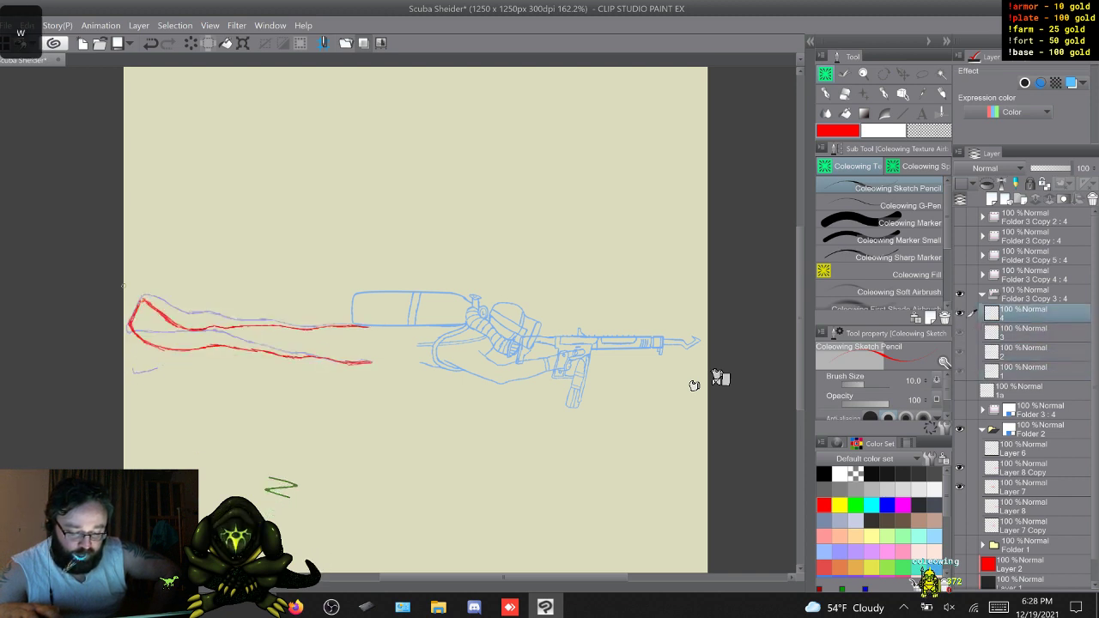
{"action": "key", "text": "s"}
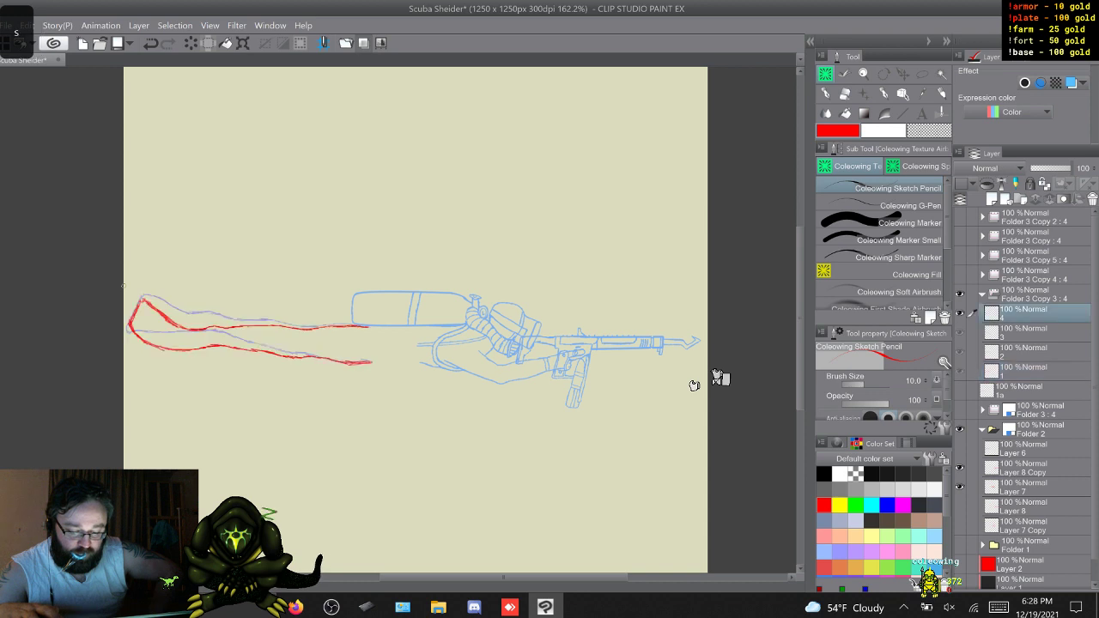
Lasso the whole leg on layer 4 and rotate it slightly about its hip end so the fin drops, then deselect
{"action": "key", "text": "m"}
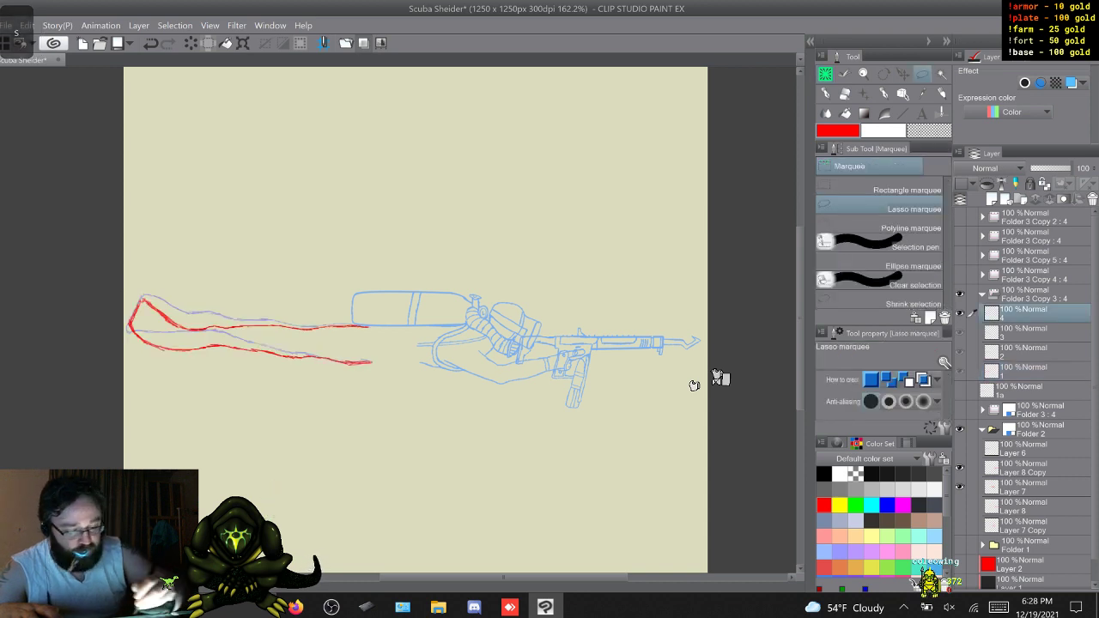
{"action": "mouse_move", "coordinate": [390, 311]}
{"action": "left_mouse_down"}
{"action": "mouse_move", "coordinate": [392, 367]}
{"action": "mouse_move", "coordinate": [91, 319]}
{"action": "mouse_move", "coordinate": [220, 242]}
{"action": "left_mouse_up"}
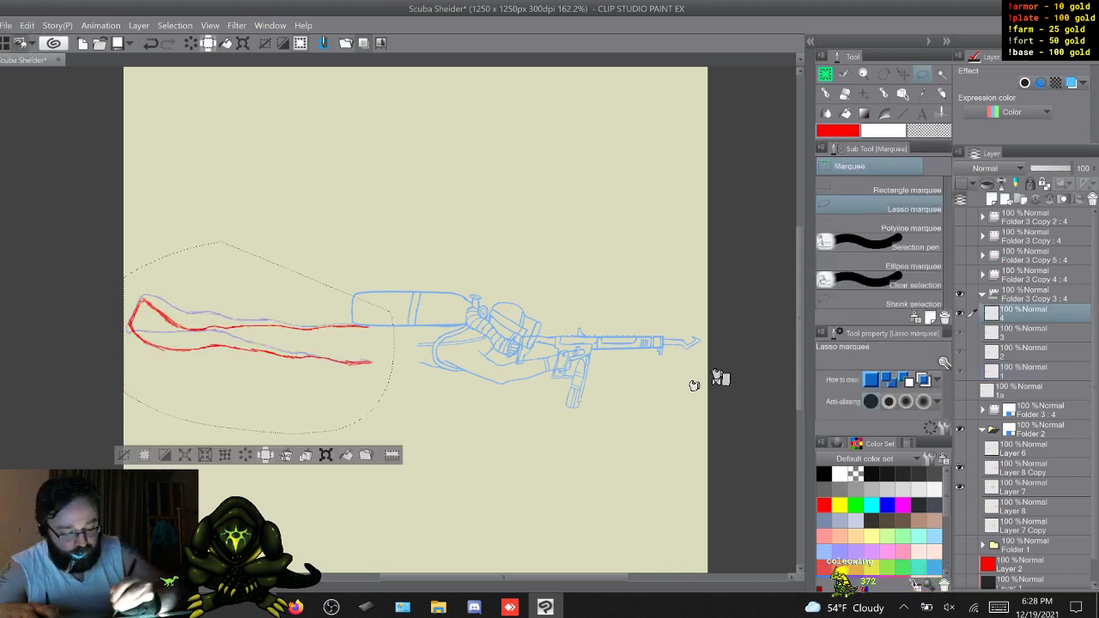
{"action": "key", "text": "ctrl+t"}
{"action": "left_click_drag", "start_coordinate": [364, 359], "coordinate": [369, 361]}
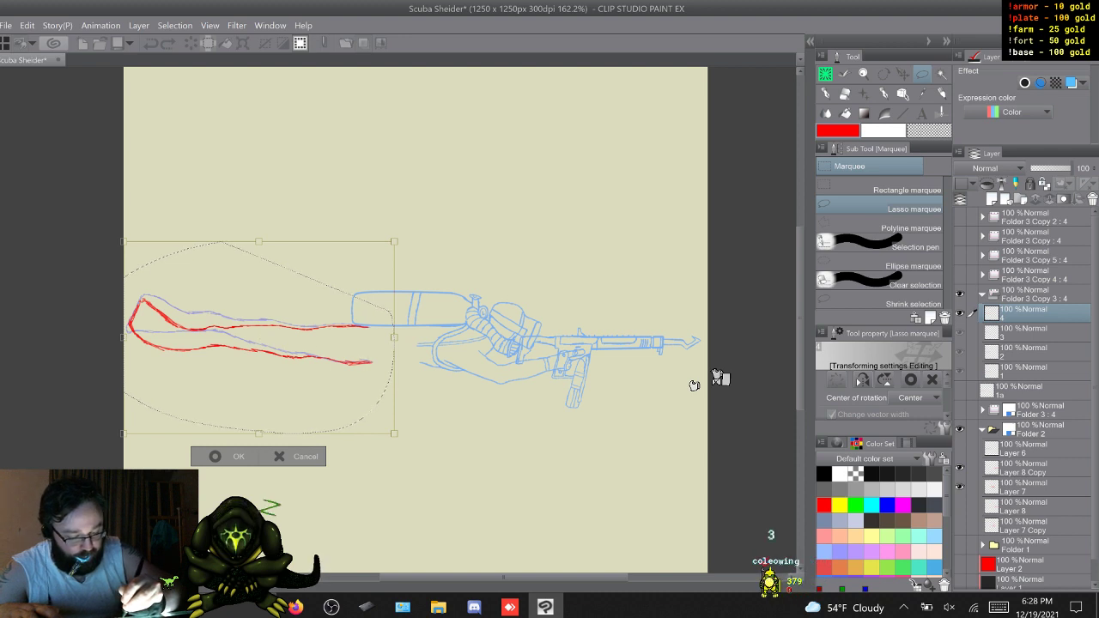
{"action": "left_click_drag", "start_coordinate": [104, 335], "coordinate": [105, 342]}
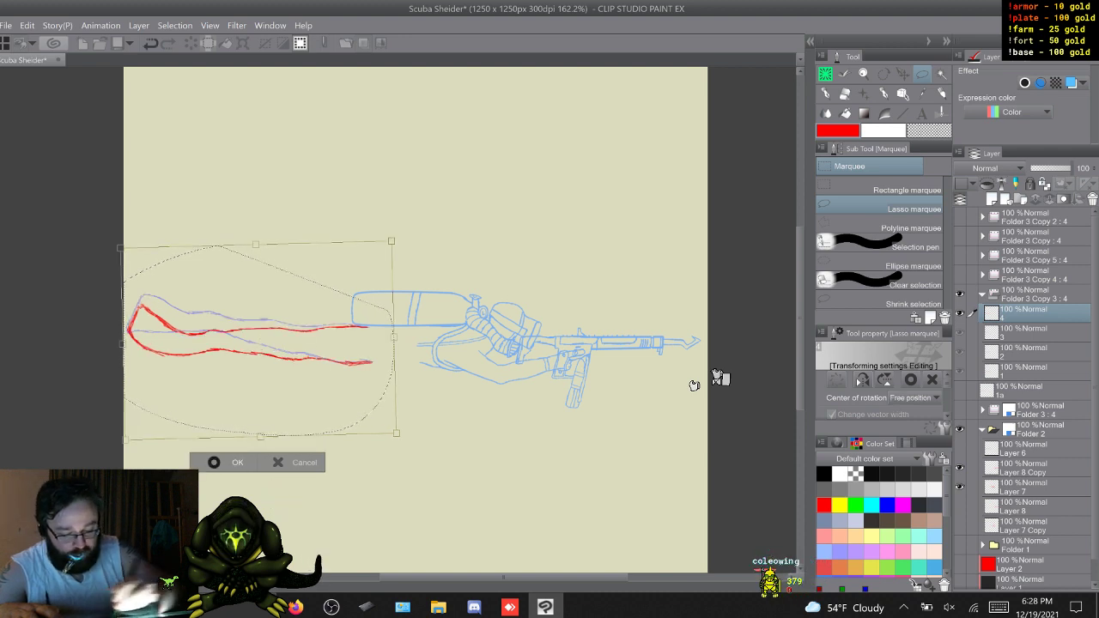
{"action": "key", "text": "Return"}
{"action": "key", "text": "ctrl+d"}
Cycle repeatedly through the four frames to examine the kick with layer 4's rotated leg
{"action": "key", "text": "w"}
{"action": "key", "text": "w"}
{"action": "key", "text": "w"}
{"action": "key", "text": "w"}
{"action": "key", "text": "w"}
{"action": "key", "text": "w"}
{"action": "key", "text": "w"}
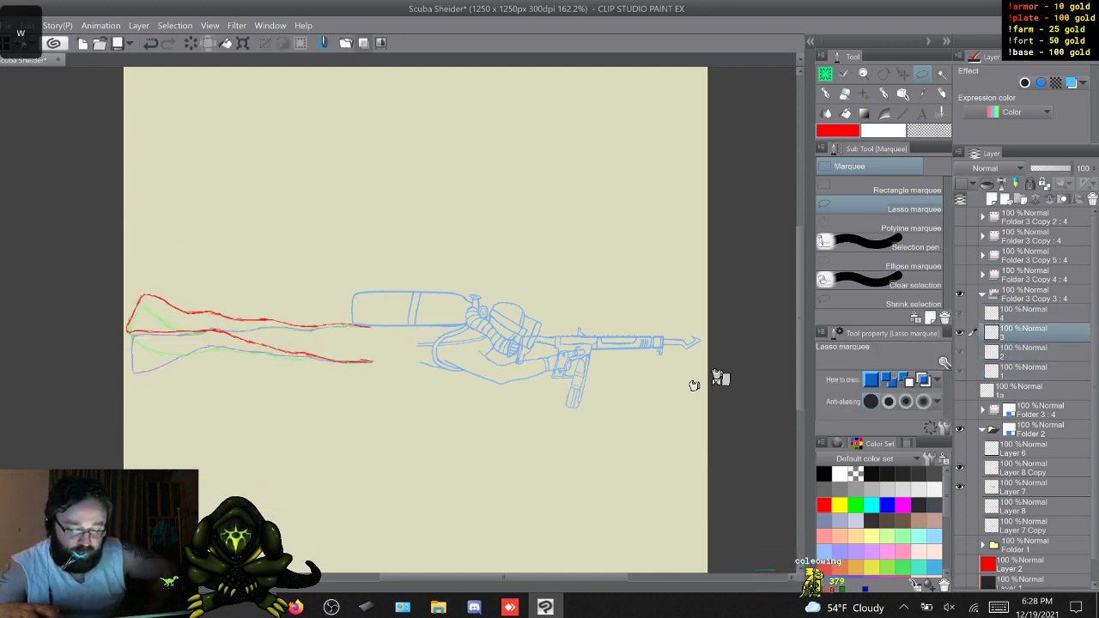
{"action": "key", "text": "w"}
{"action": "key", "text": "w"}
{"action": "key", "text": "w"}
{"action": "key", "text": "w"}
{"action": "key", "text": "w"}
{"action": "key", "text": "w"}
{"action": "key", "text": "w"}
{"action": "key", "text": "w"}
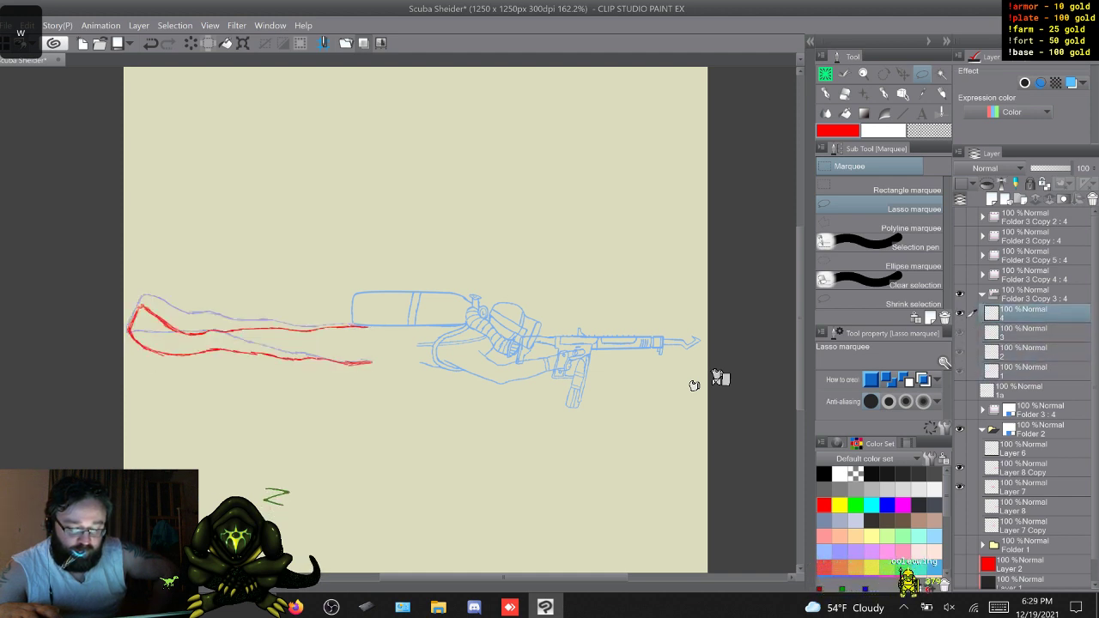
{"action": "key", "text": "w"}
{"action": "key", "text": "w"}
{"action": "key", "text": "w"}
{"action": "key", "text": "w"}
{"action": "key", "text": "w"}
{"action": "key", "text": "w"}
{"action": "key", "text": "w"}
{"action": "key", "text": "w"}
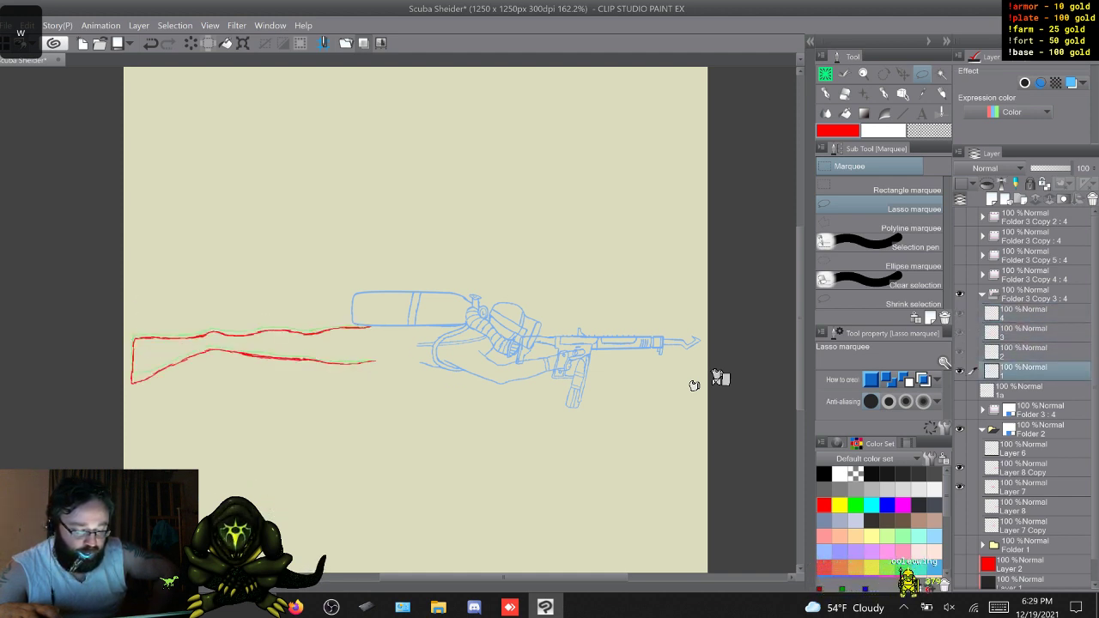
{"action": "key", "text": "w"}
{"action": "key", "text": "w"}
{"action": "key", "text": "w"}
{"action": "key", "text": "w"}
{"action": "key", "text": "w"}
{"action": "key", "text": "w"}
{"action": "key", "text": "w"}
{"action": "key", "text": "w"}
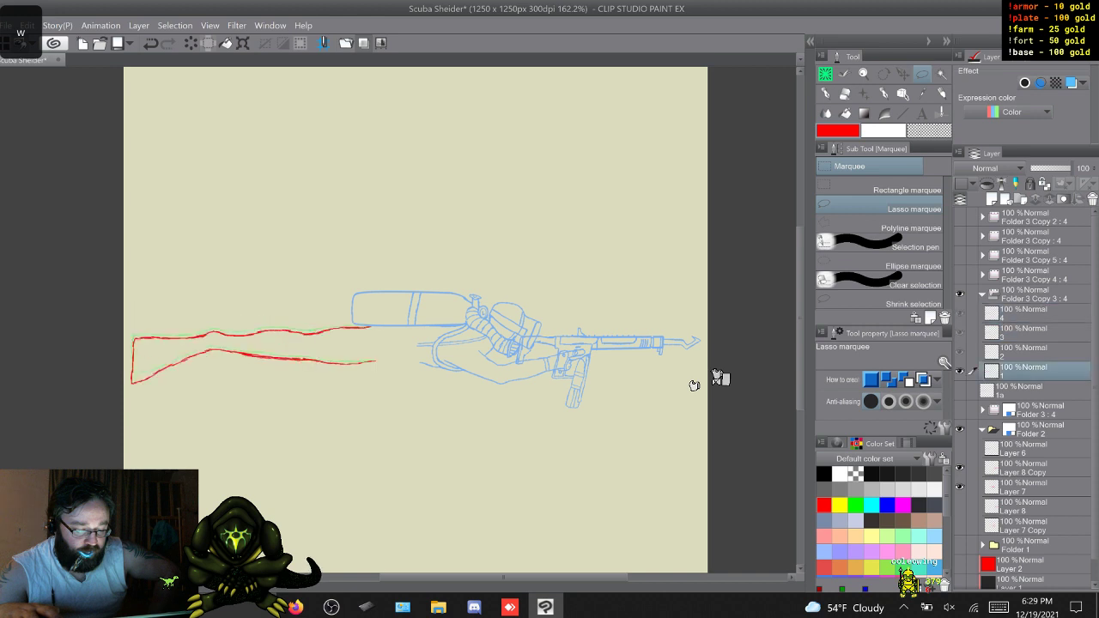
{"action": "key", "text": "w"}
{"action": "key", "text": "w"}
{"action": "key", "text": "w"}
{"action": "key", "text": "w"}
{"action": "key", "text": "w"}
{"action": "key", "text": "w"}
{"action": "key", "text": "w"}
{"action": "key", "text": "w"}
{"action": "key", "text": "w"}
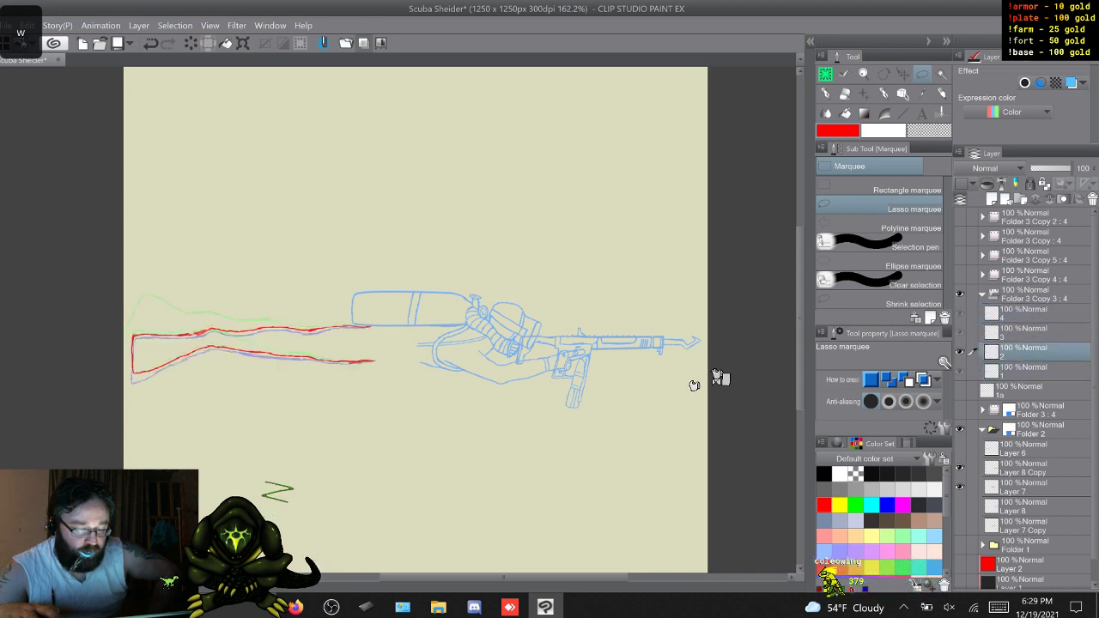
{"action": "key", "text": "w"}
{"action": "key", "text": "w"}
{"action": "key", "text": "w"}
{"action": "key", "text": "w"}
{"action": "key", "text": "w"}
{"action": "key", "text": "w"}
{"action": "key", "text": "w"}
{"action": "key", "text": "w"}
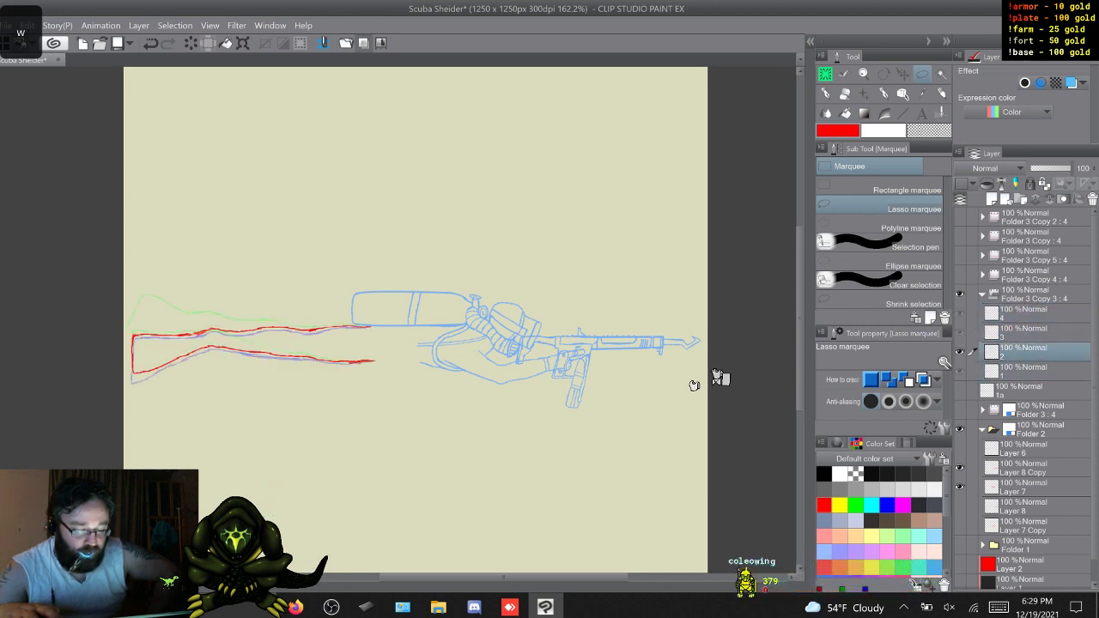
{"action": "key", "text": "w"}
{"action": "key", "text": "w"}
{"action": "key", "text": "w"}
{"action": "key", "text": "w"}
{"action": "key", "text": "w"}
{"action": "key", "text": "w"}
{"action": "key", "text": "w"}
{"action": "key", "text": "w"}
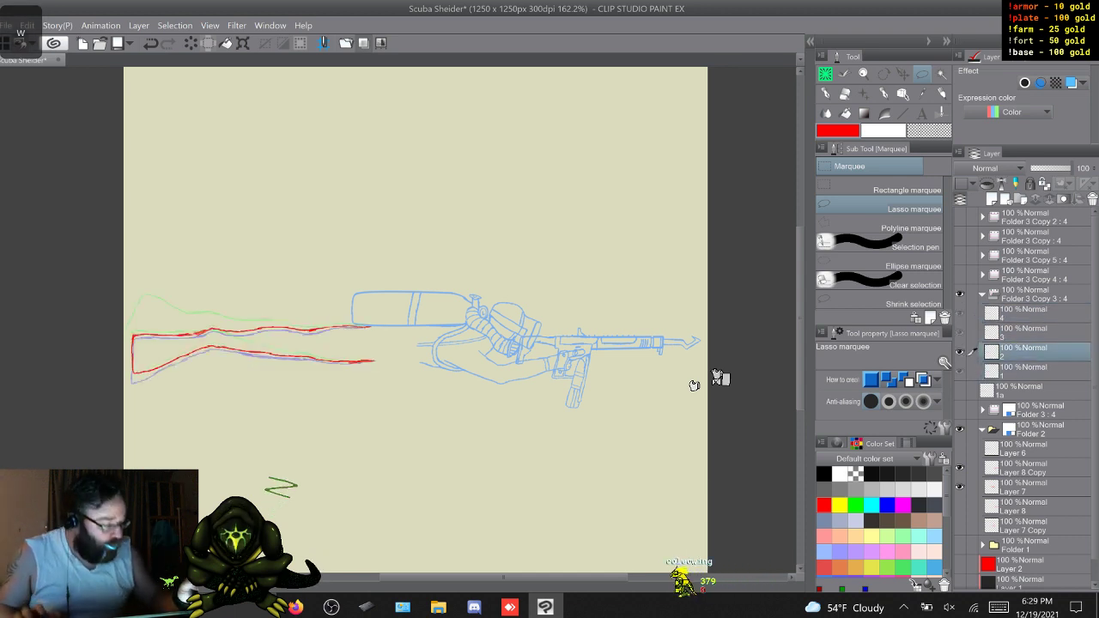
Duplicate Folder 3 Copy 3 and move layers 2 and 1 above layer 4 inside the duplicate
{"action": "key", "text": "F9"}
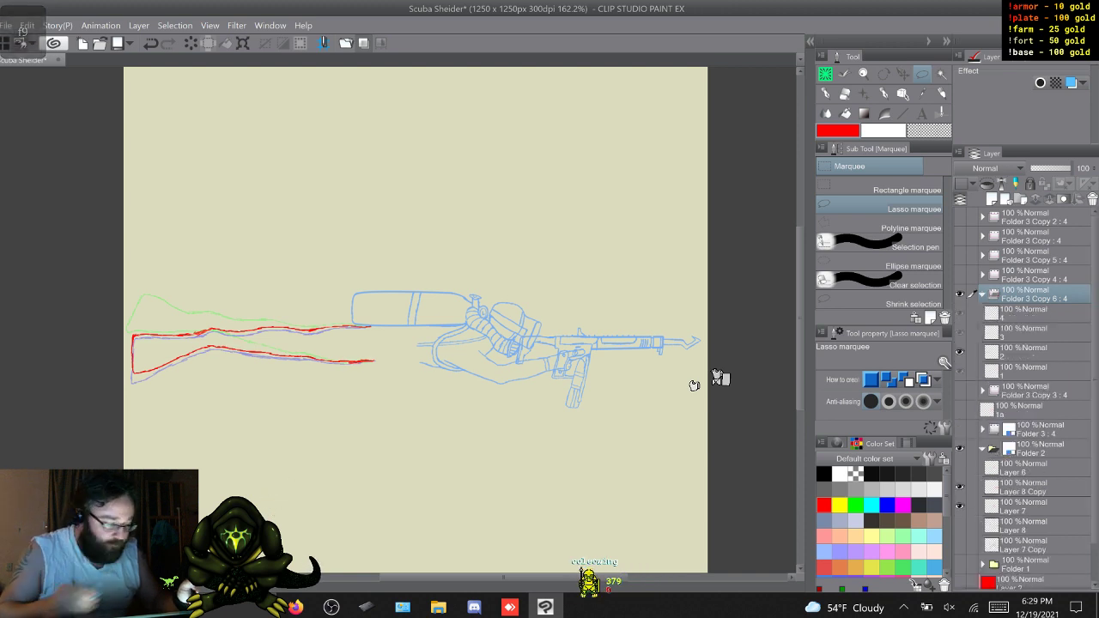
{"action": "left_click", "coordinate": [1034, 352]}
{"action": "left_click", "coordinate": [1033, 371], "text": "shift"}
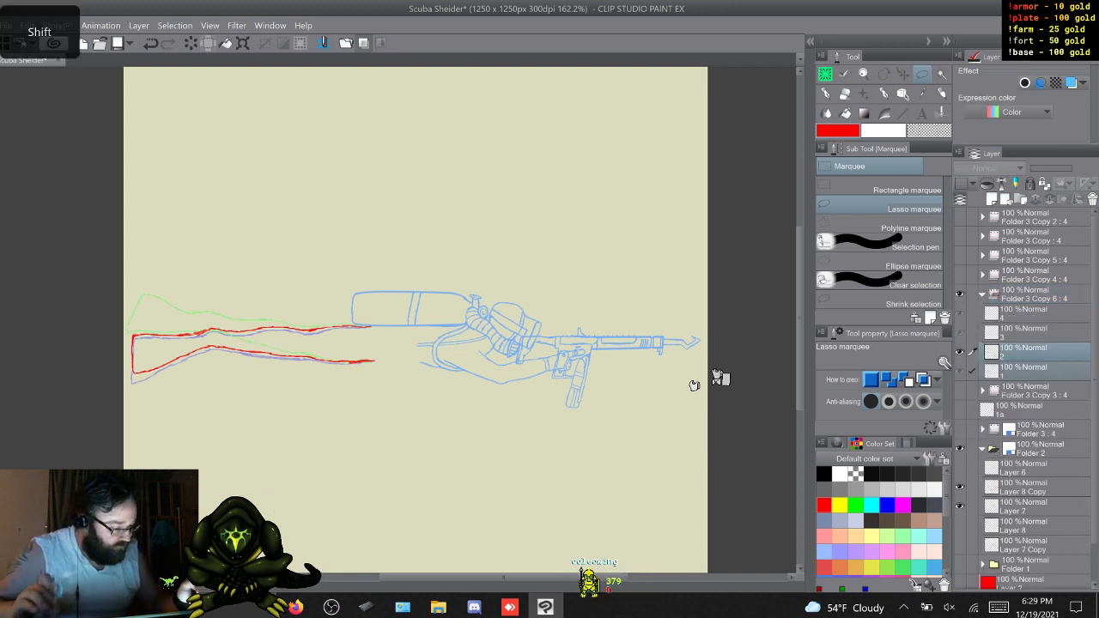
{"action": "left_click_drag", "start_coordinate": [1033, 352], "coordinate": [1033, 304]}
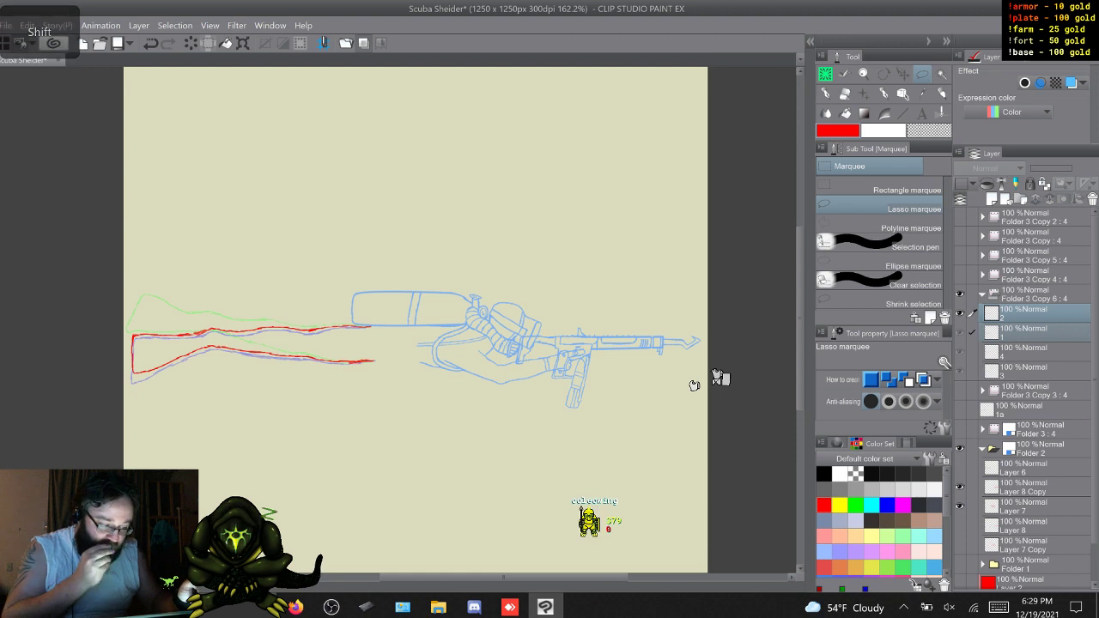
In Folder 3 Copy 6, rename the lowest layer as 1 and the second layer from the top as 3
{"action": "left_click", "coordinate": [1033, 371]}
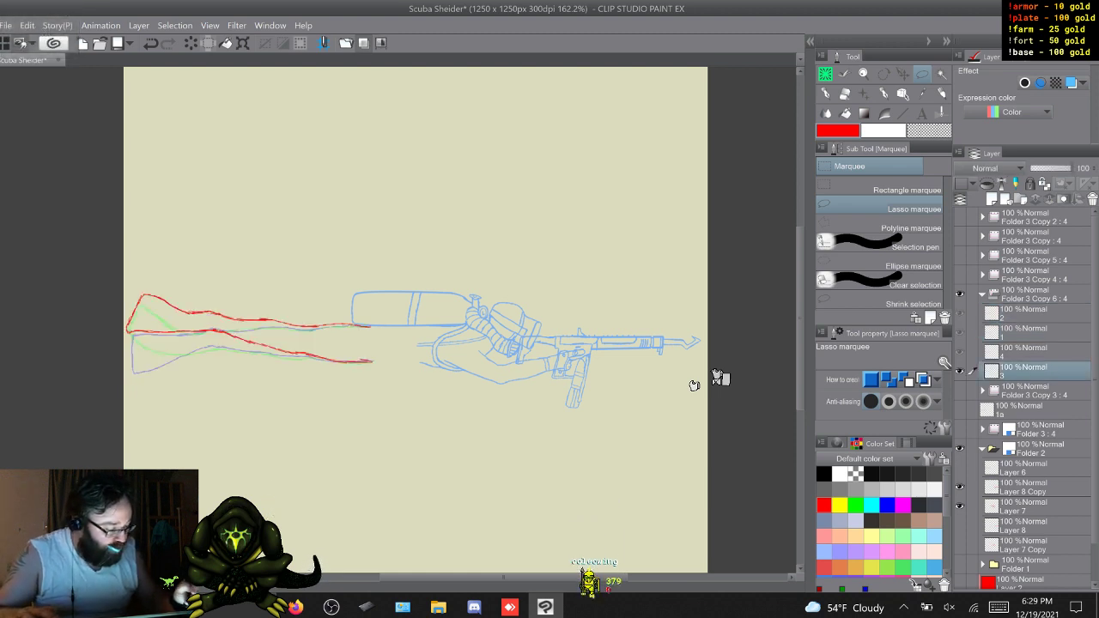
{"action": "double_click", "coordinate": [1002, 375]}
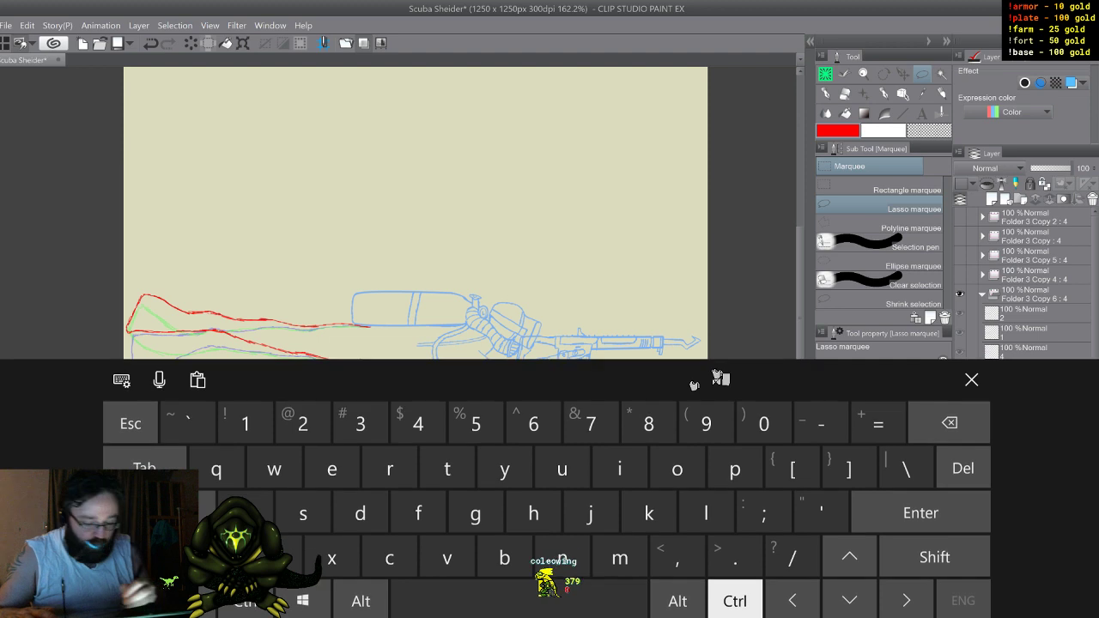
{"action": "left_click", "coordinate": [246, 423]}
{"action": "left_click", "coordinate": [418, 423]}
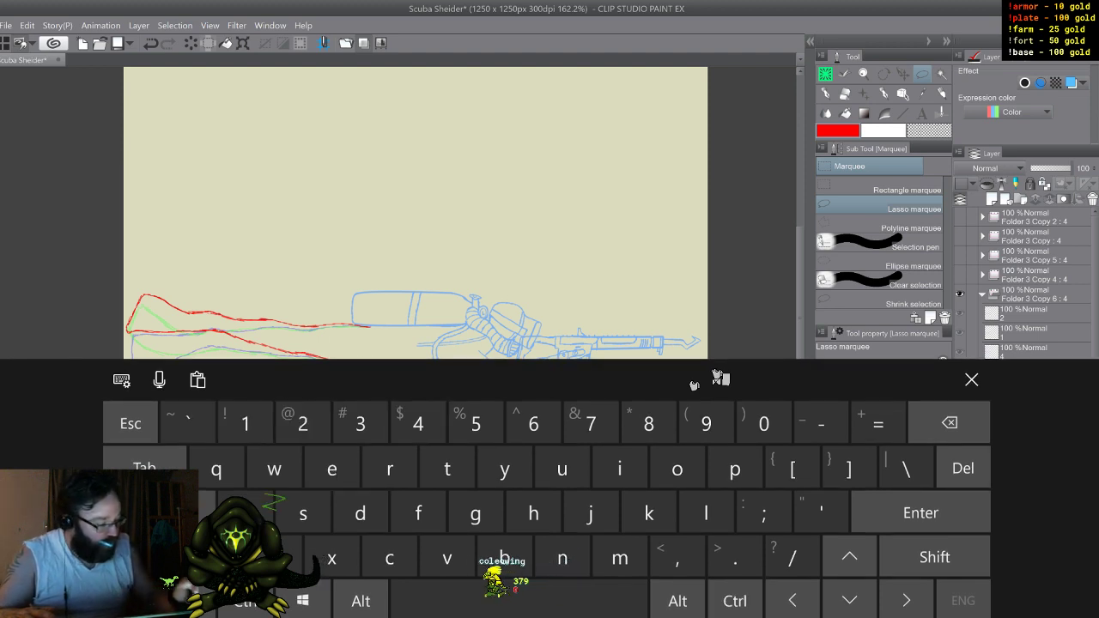
{"action": "double_click", "coordinate": [1002, 336]}
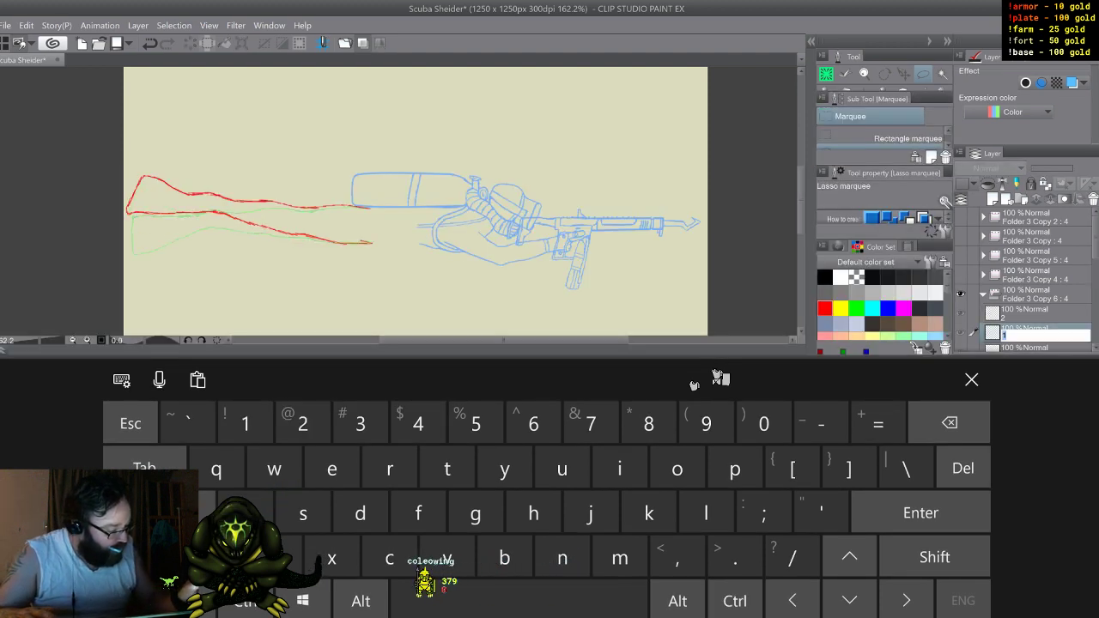
{"action": "left_click", "coordinate": [360, 423]}
{"action": "left_click", "coordinate": [920, 512]}
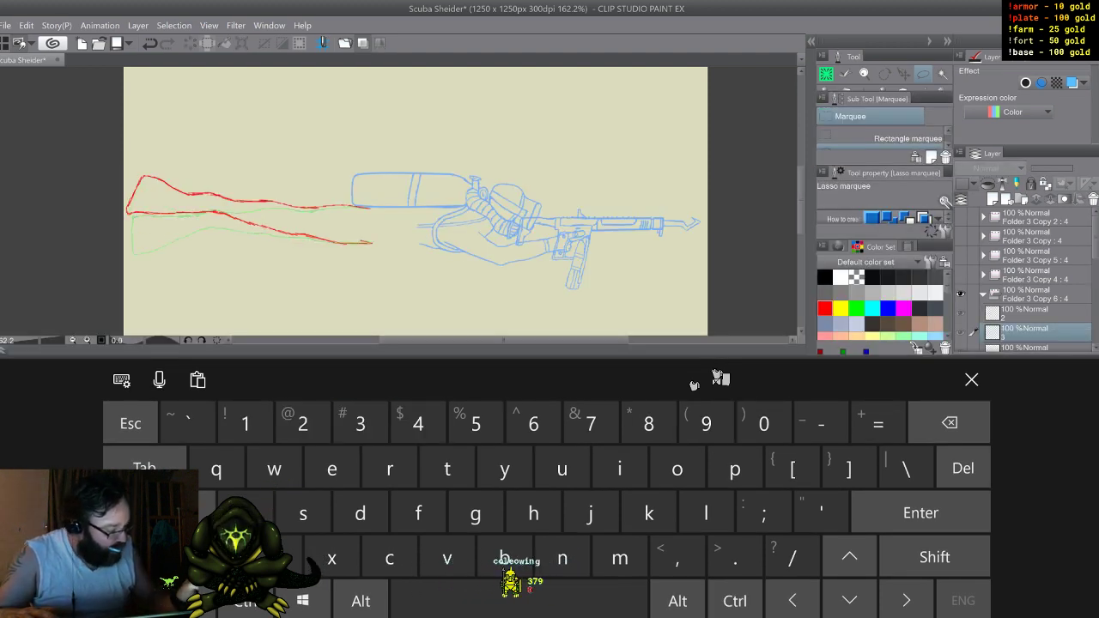
In Folder 3 Copy 6, rename the third layer from the top as 2 and the topmost layer as 4
{"action": "left_click_drag", "start_coordinate": [1094, 230], "coordinate": [1095, 240]}
{"action": "left_click", "coordinate": [1030, 321]}
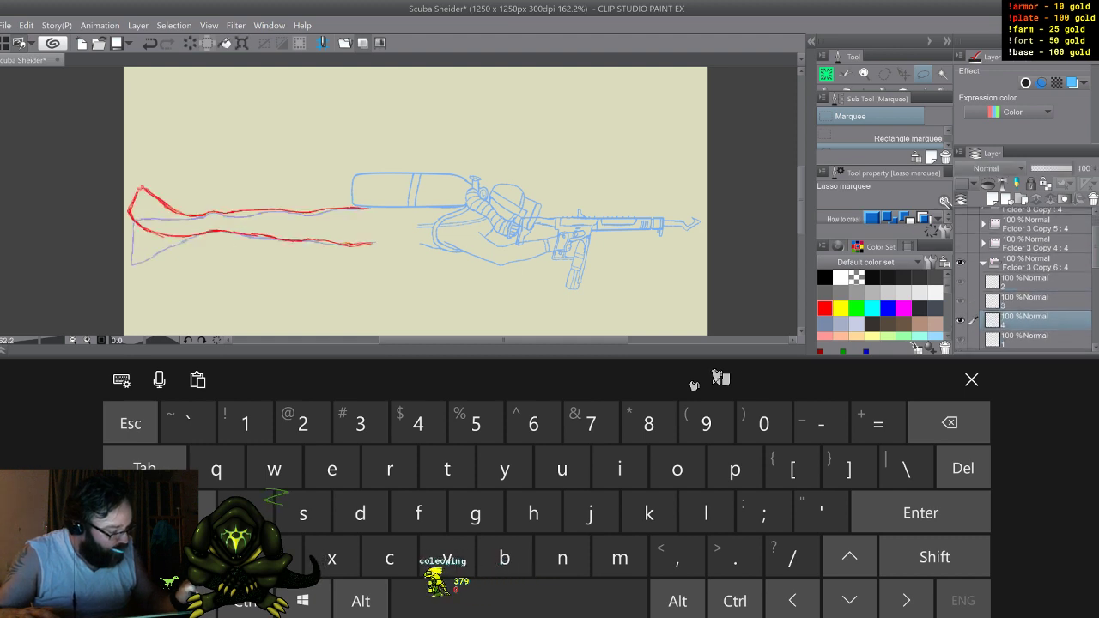
{"action": "double_click", "coordinate": [1026, 320]}
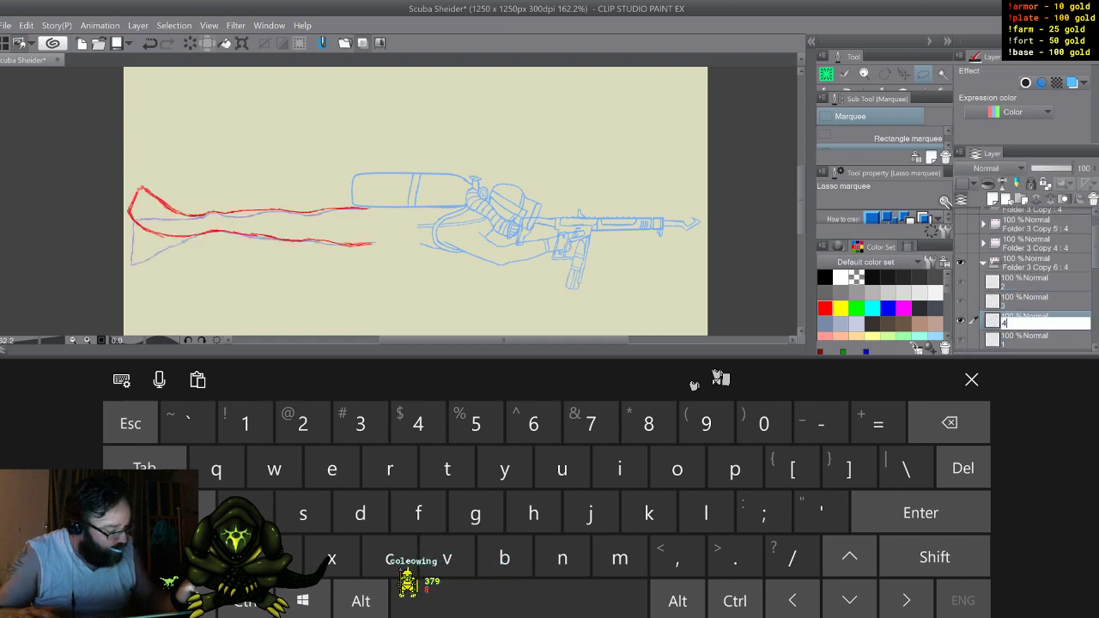
{"action": "left_click", "coordinate": [303, 423]}
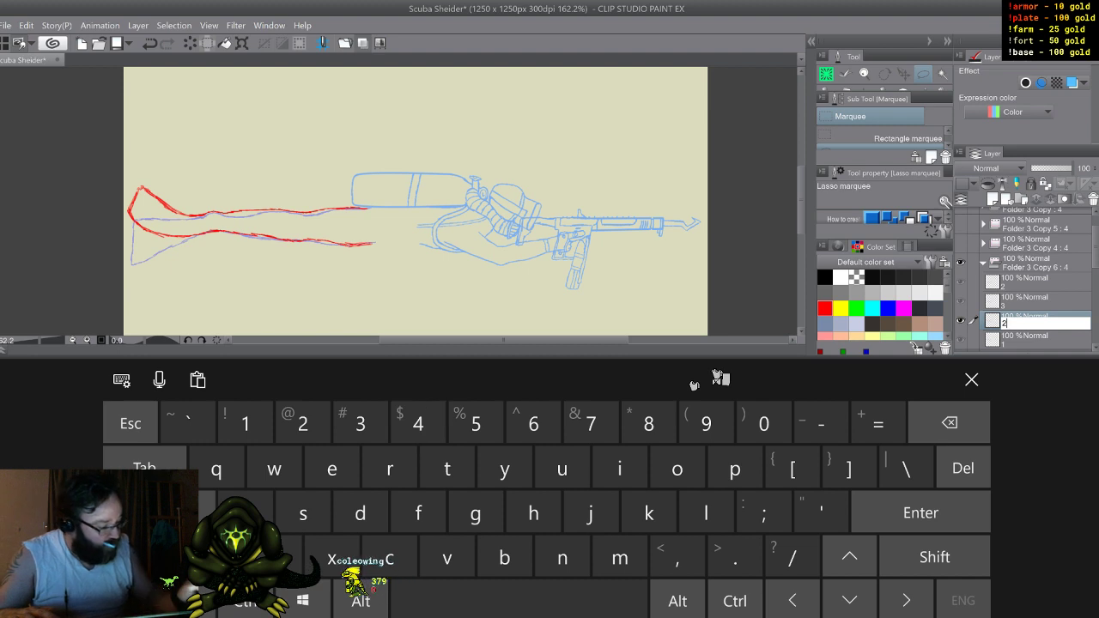
{"action": "left_click", "coordinate": [1030, 282]}
{"action": "double_click", "coordinate": [1026, 283]}
{"action": "left_click", "coordinate": [418, 423]}
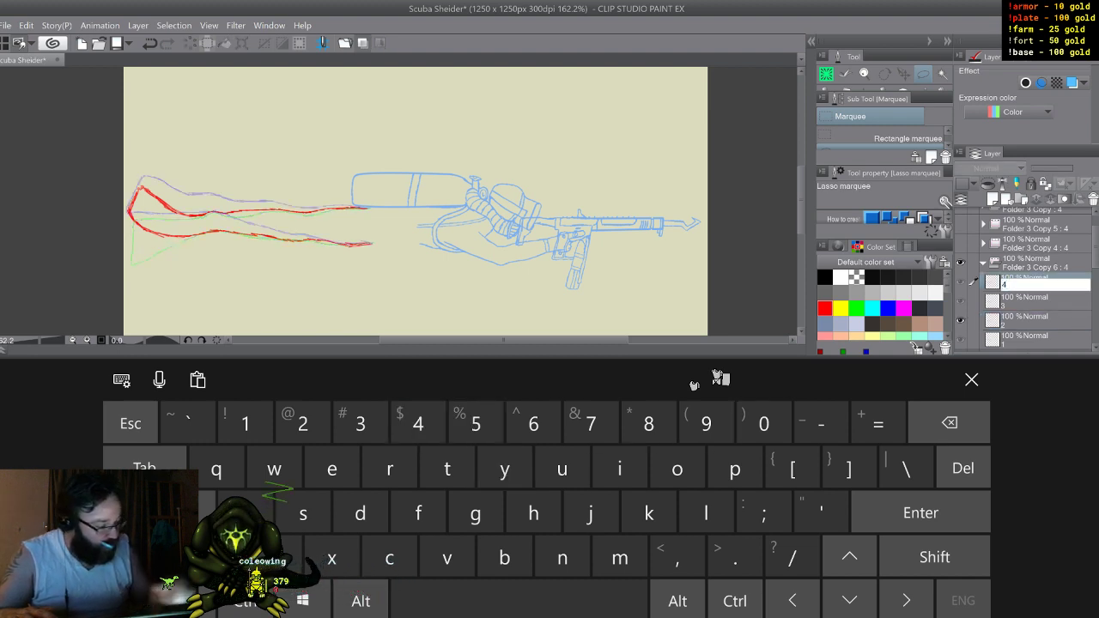
{"action": "left_click", "coordinate": [1030, 282]}
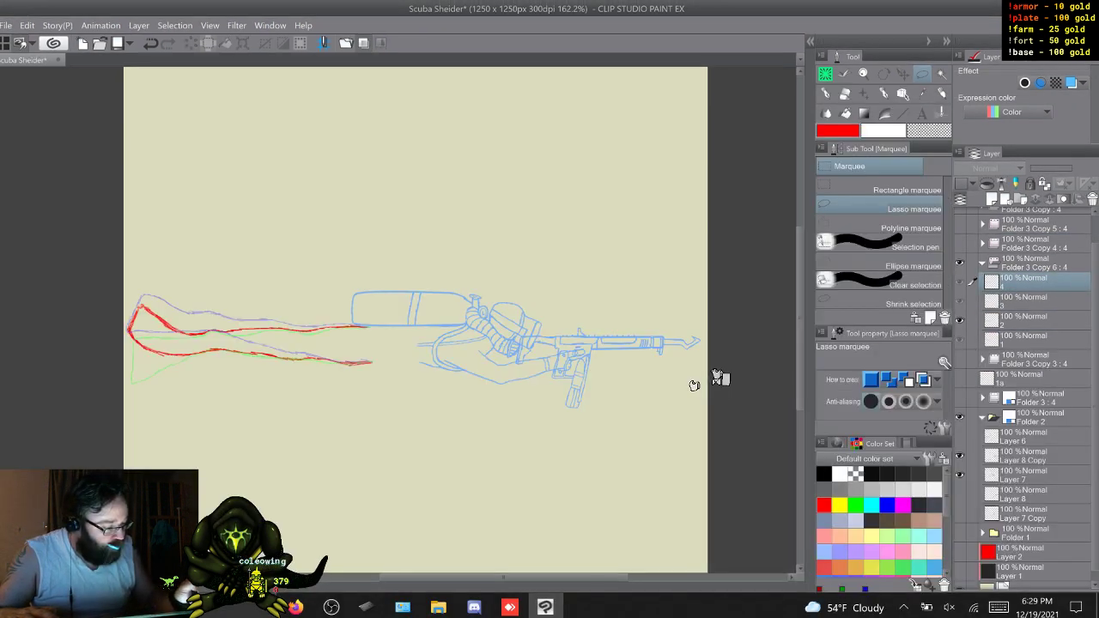
Show Folder 3 Copy 3 together with Folder 3 Copy 6, collapse the latter, and display layer 1 of both leg cycles
{"action": "left_click", "coordinate": [1030, 339]}
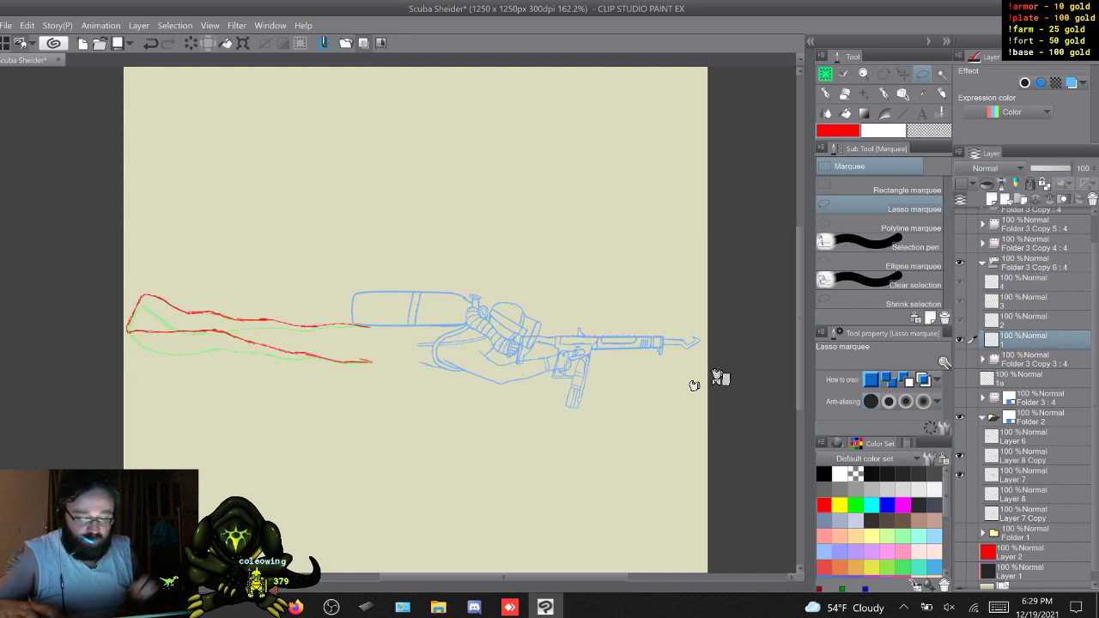
{"action": "key", "text": "w"}
{"action": "key", "text": "w"}
{"action": "key", "text": "w"}
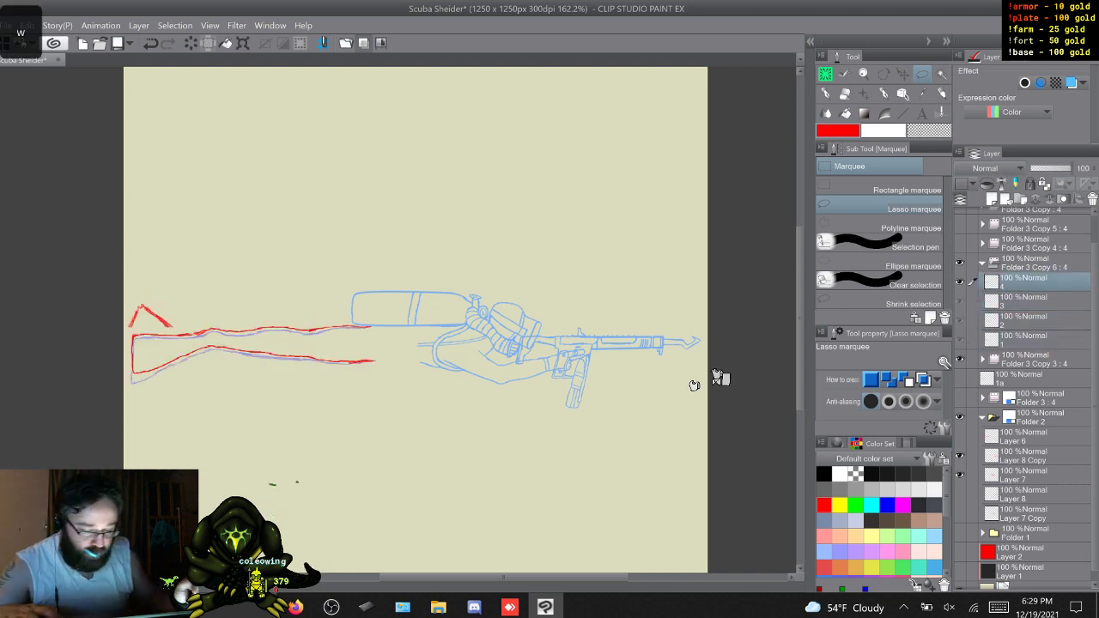
{"action": "left_click", "coordinate": [982, 263]}
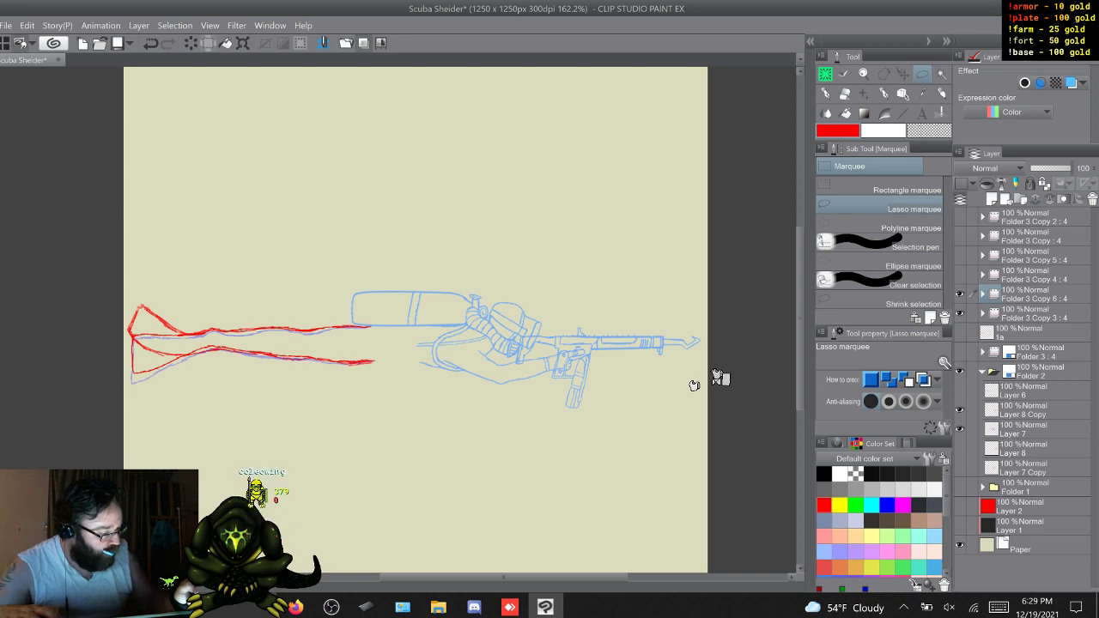
{"action": "left_click", "coordinate": [982, 314]}
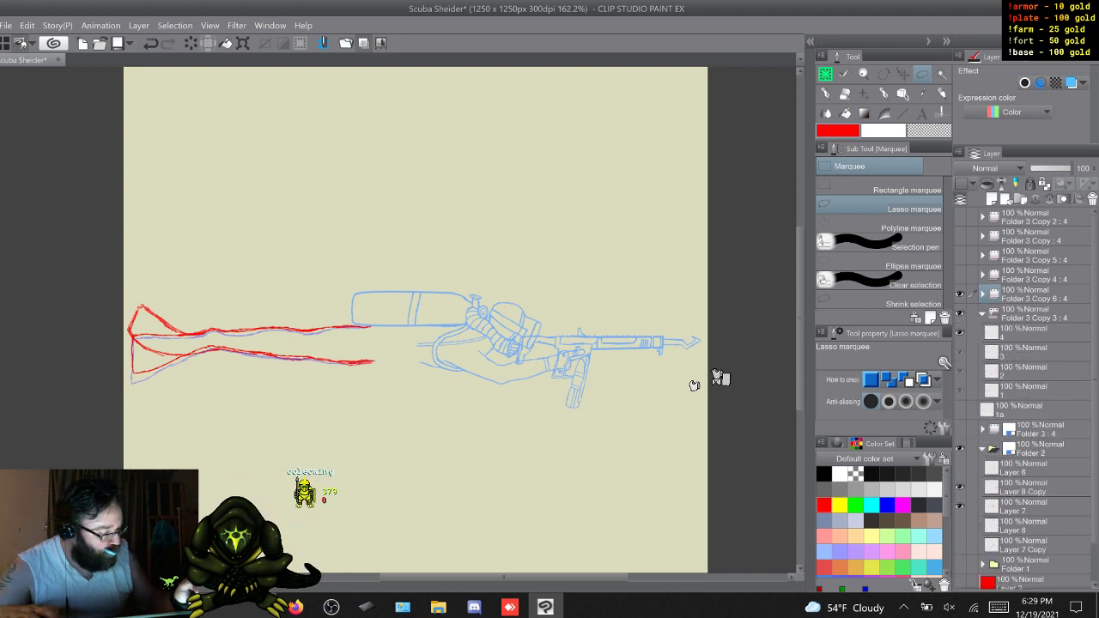
{"action": "left_click", "coordinate": [1028, 391]}
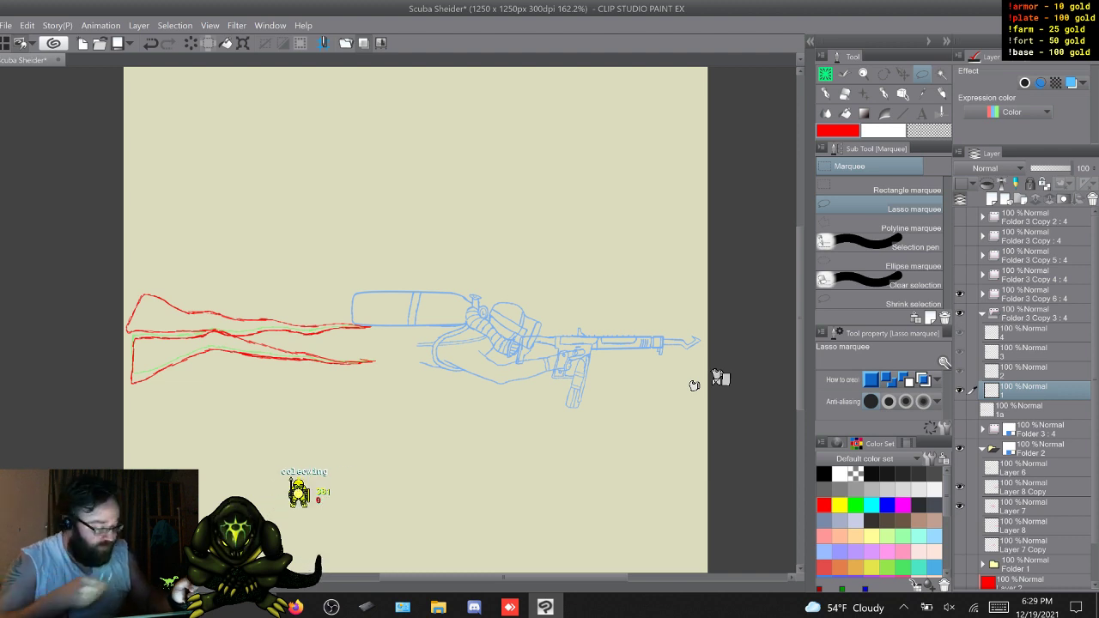
Collapse and hide Folder 2's blue diver sketch and show the coloured diver in Folder 1
{"action": "left_click", "coordinate": [982, 449]}
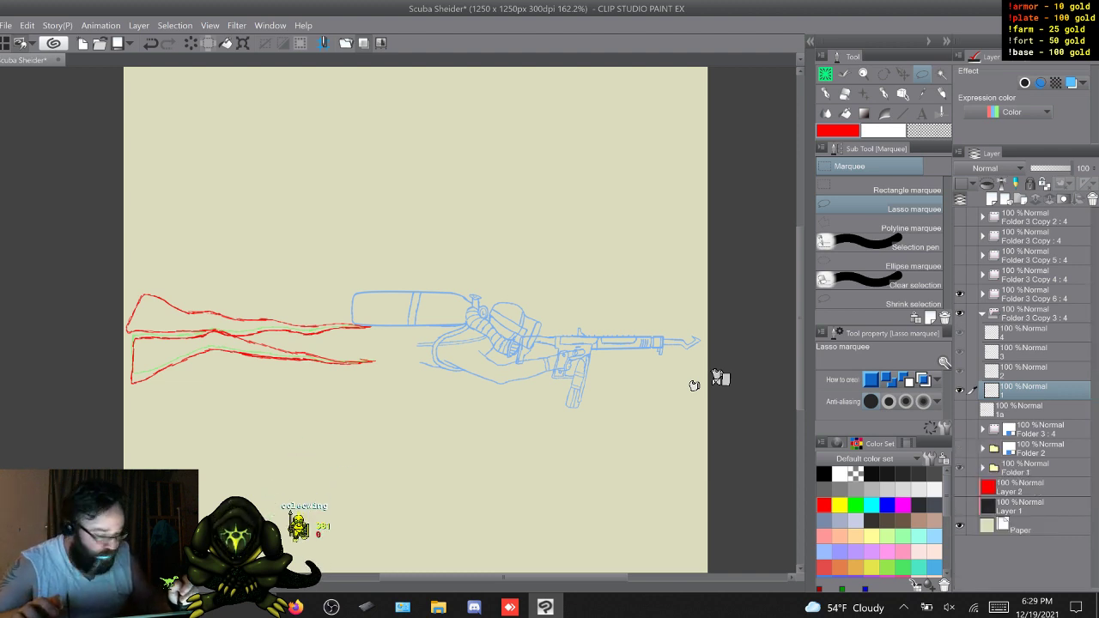
{"action": "left_click", "coordinate": [959, 449]}
{"action": "left_click", "coordinate": [959, 468]}
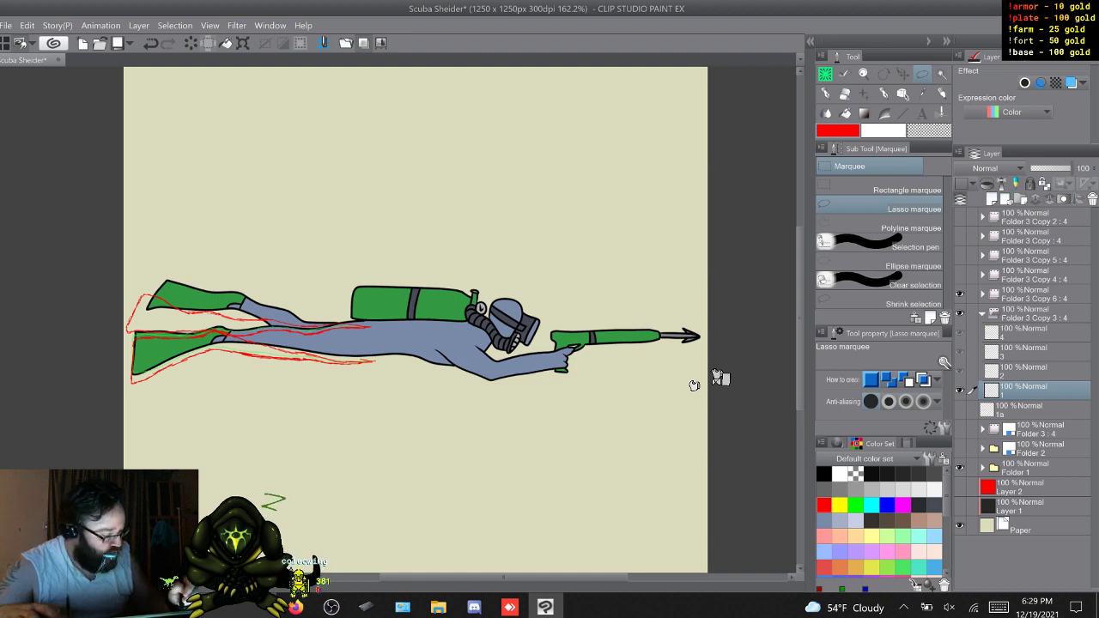
Move Layer 5 in Folder 1 slightly down so the coloured diver lines up with the red leg sketch, then collapse the folder
{"action": "left_click", "coordinate": [982, 468]}
{"action": "left_click", "coordinate": [1021, 506]}
{"action": "key", "text": "k"}
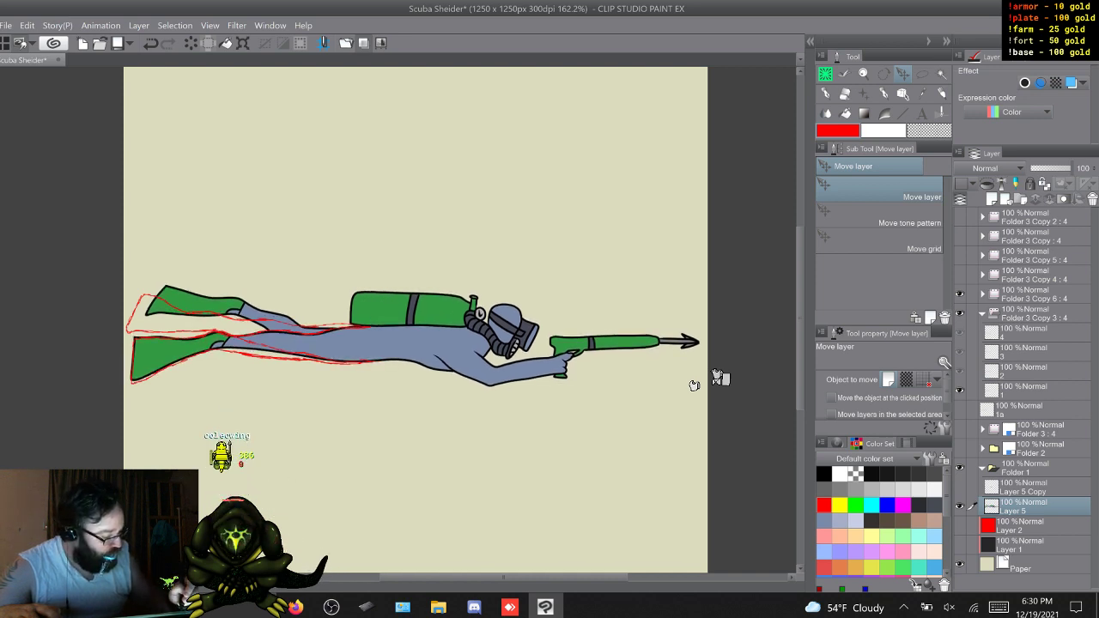
{"action": "left_click", "coordinate": [981, 469]}
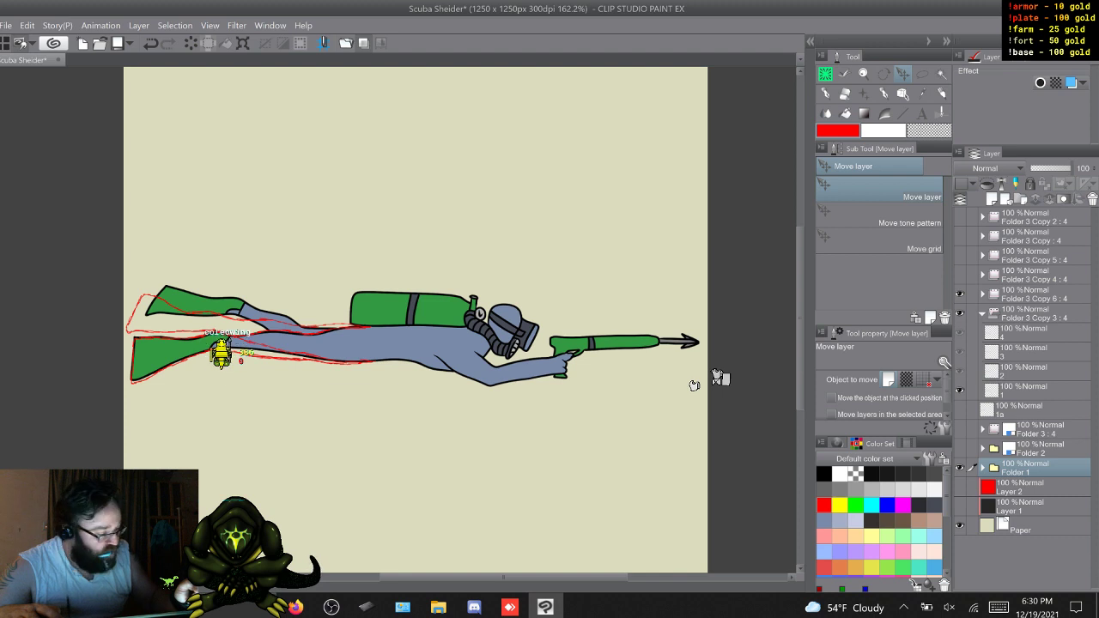
Rotate the legs in Folder 3 Copy 6 slightly upward around the hip end with Scale up/Scale down/Rotate
{"action": "left_click", "coordinate": [1033, 294]}
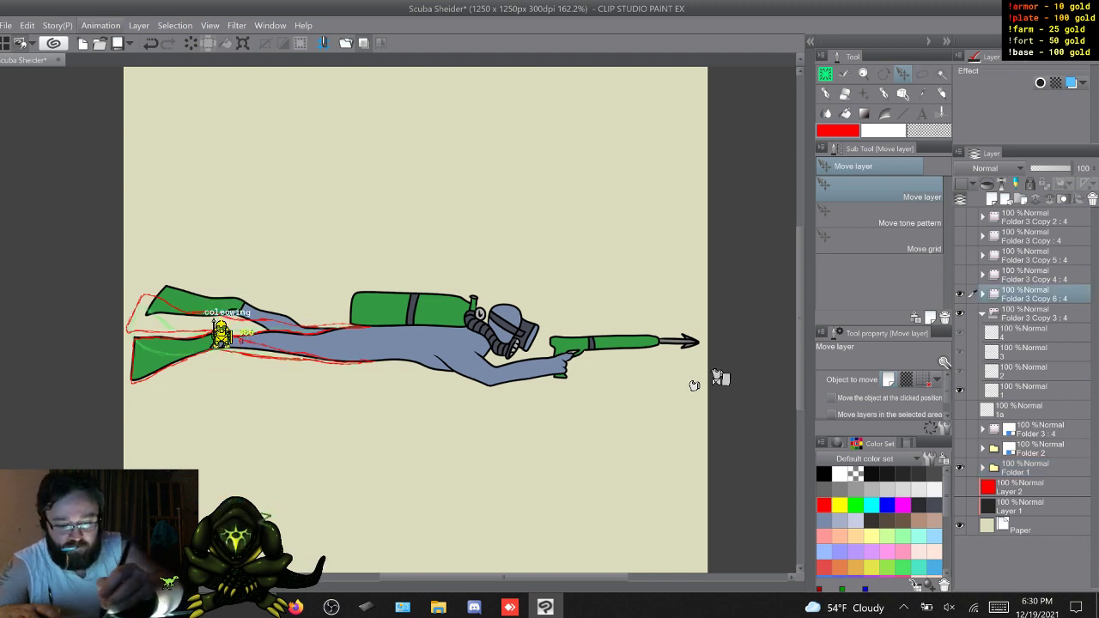
{"action": "left_click", "coordinate": [27, 25]}
{"action": "mouse_move", "coordinate": [120, 278]}
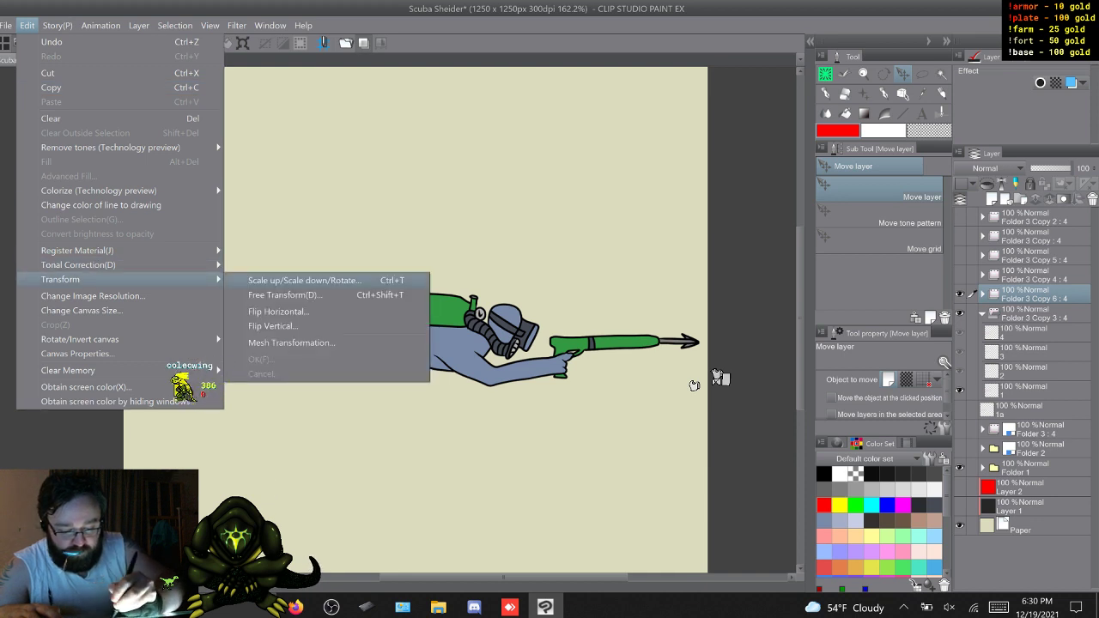
{"action": "left_click", "coordinate": [303, 279]}
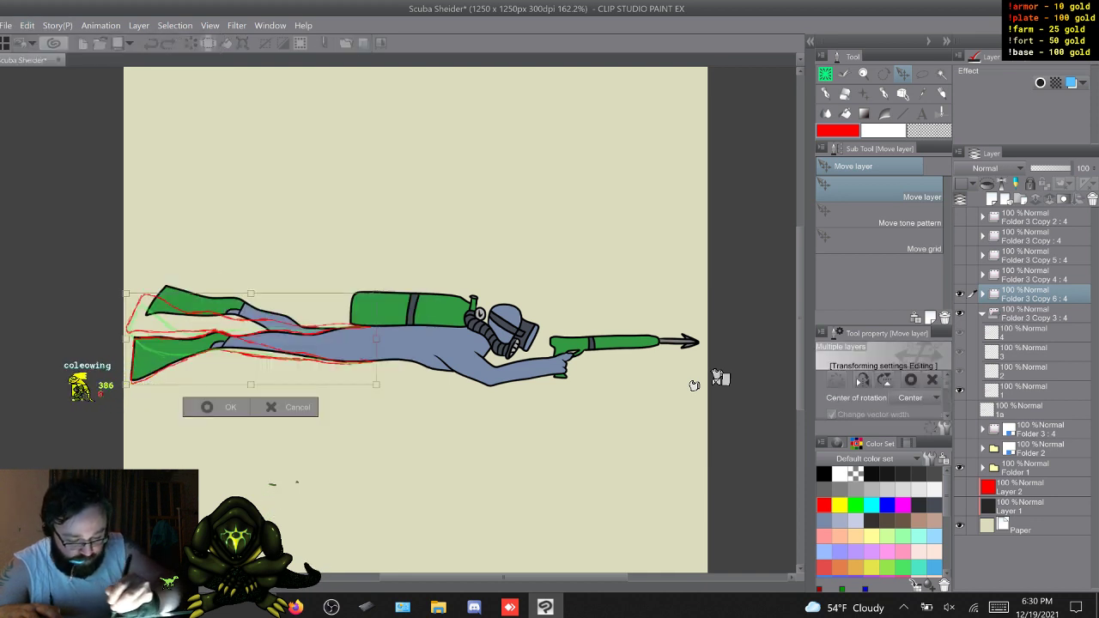
{"action": "left_click_drag", "start_coordinate": [126, 291], "coordinate": [131, 274]}
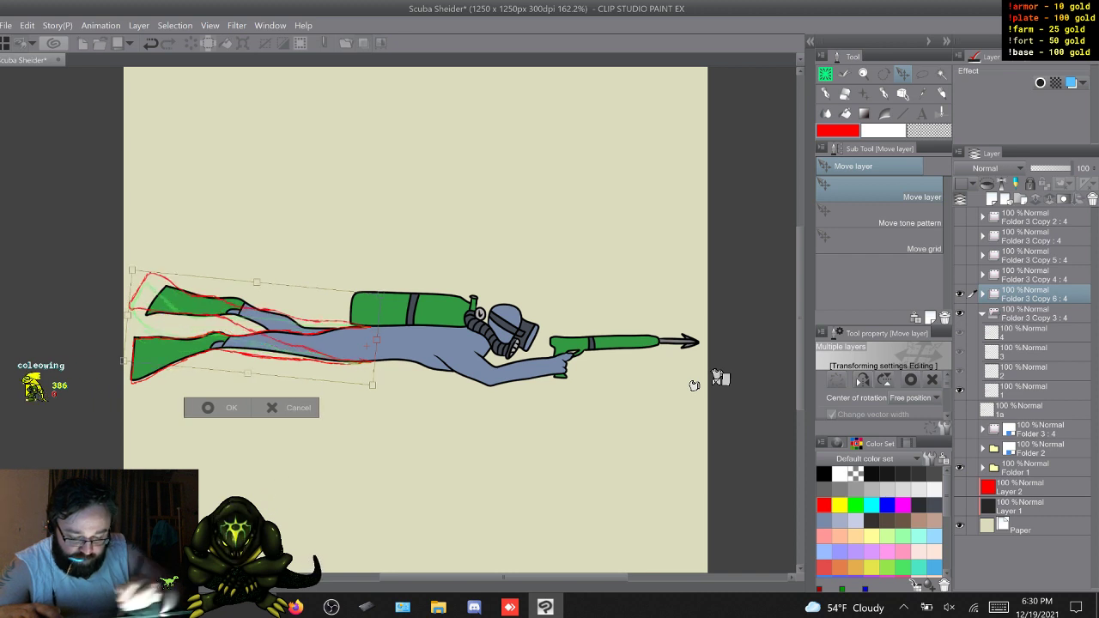
{"action": "key", "text": "Return"}
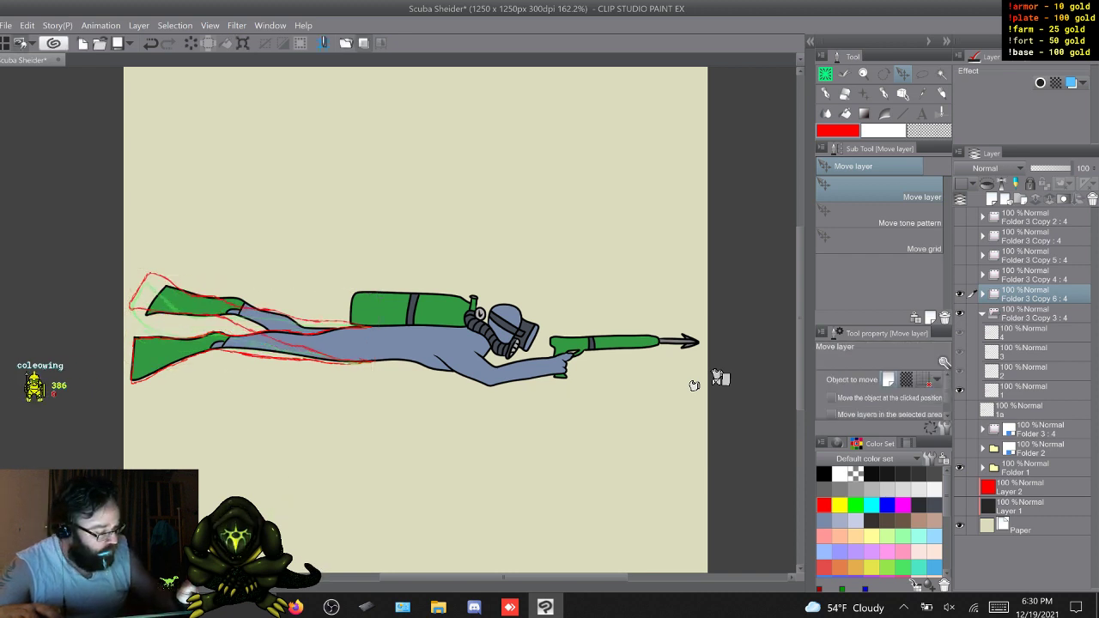
Step through the leg frames over the coloured diver, then collapse Folder 3 Copy 3 and hide Folder 1
{"action": "left_click", "coordinate": [1034, 313]}
{"action": "key", "text": "w"}
{"action": "key", "text": "w"}
{"action": "key", "text": "w"}
{"action": "key", "text": "w"}
{"action": "key", "text": "w"}
{"action": "key", "text": "w"}
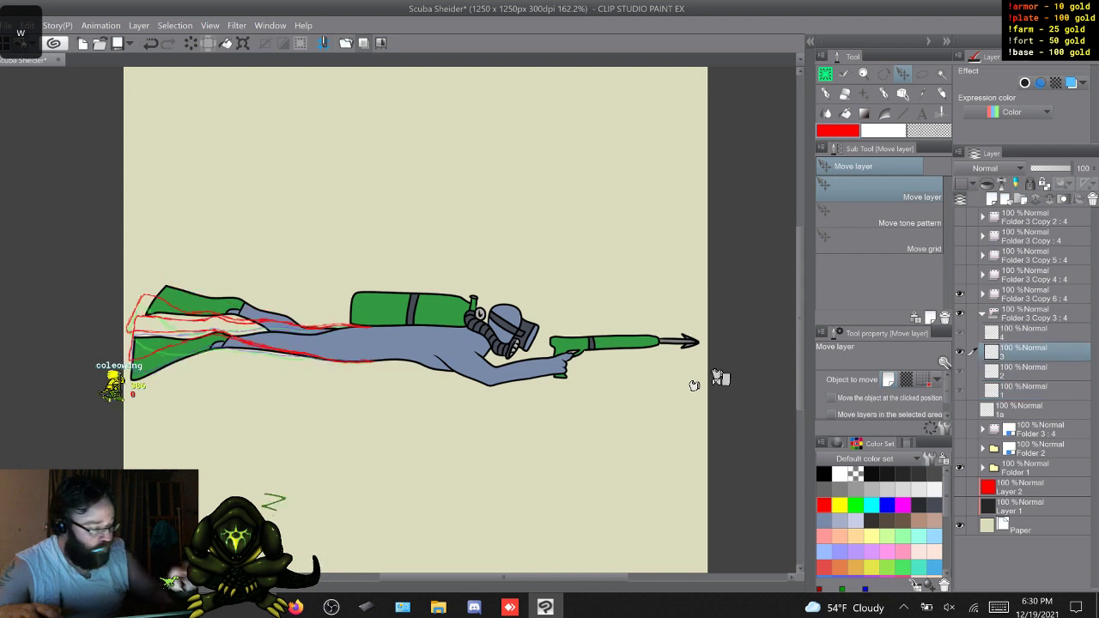
{"action": "key", "text": "w"}
{"action": "left_click", "coordinate": [982, 314]}
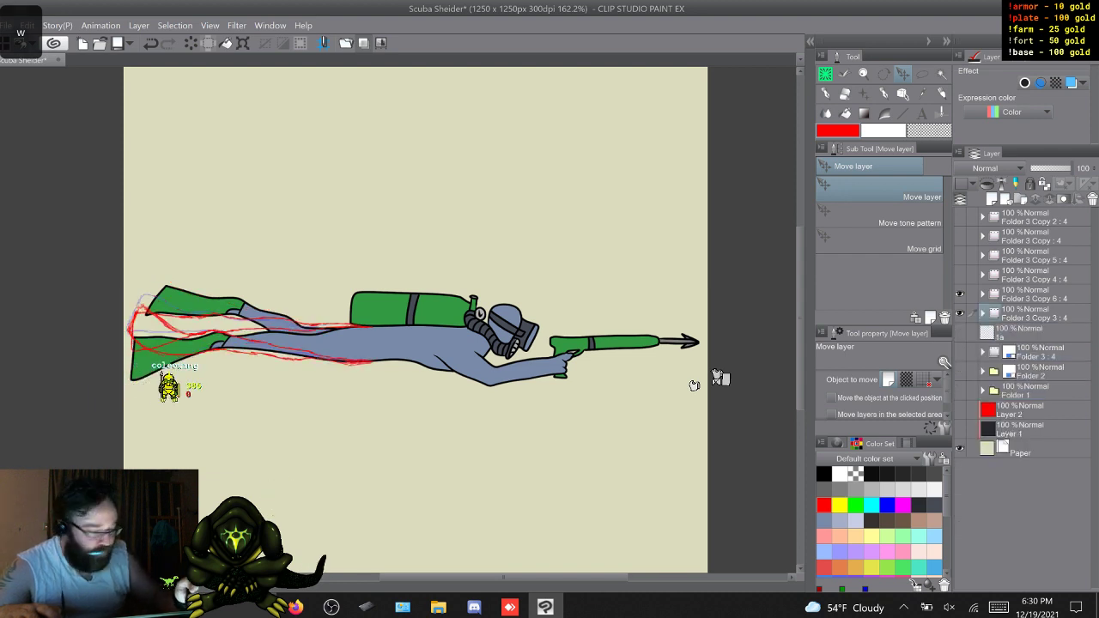
Cycle repeatedly through the four kick frames of both leg cycles on their own to examine the motion
{"action": "key", "text": "w"}
{"action": "key", "text": "w"}
{"action": "key", "text": "w"}
{"action": "key", "text": "w"}
{"action": "key", "text": "w"}
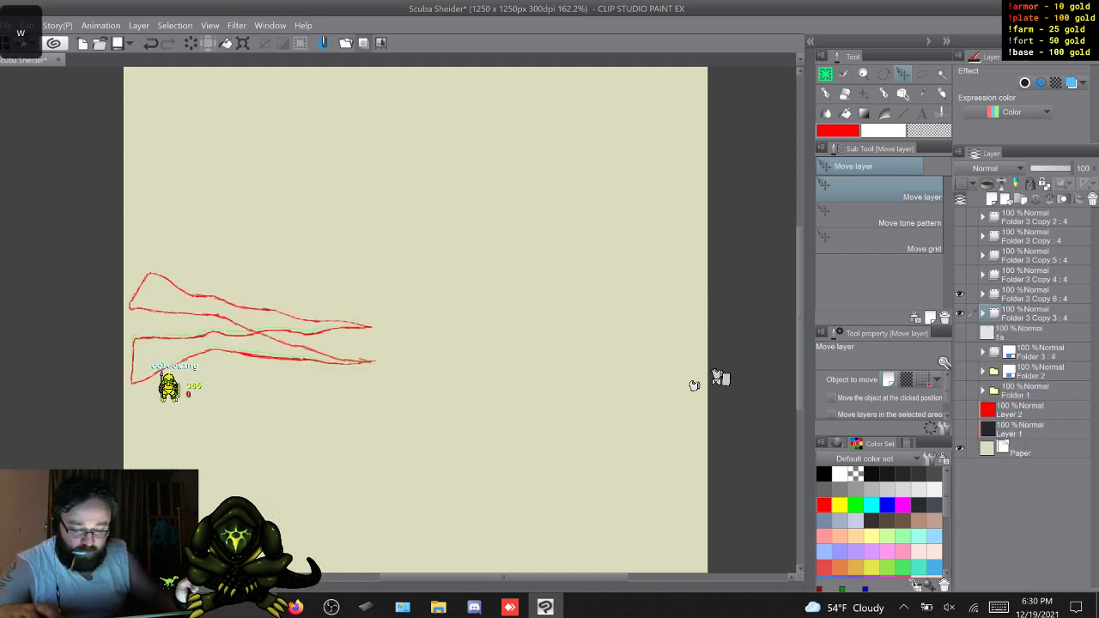
{"action": "key", "text": "w"}
{"action": "key", "text": "w"}
{"action": "key", "text": "w"}
{"action": "key", "text": "w"}
{"action": "key", "text": "w"}
{"action": "key", "text": "w"}
{"action": "key", "text": "w"}
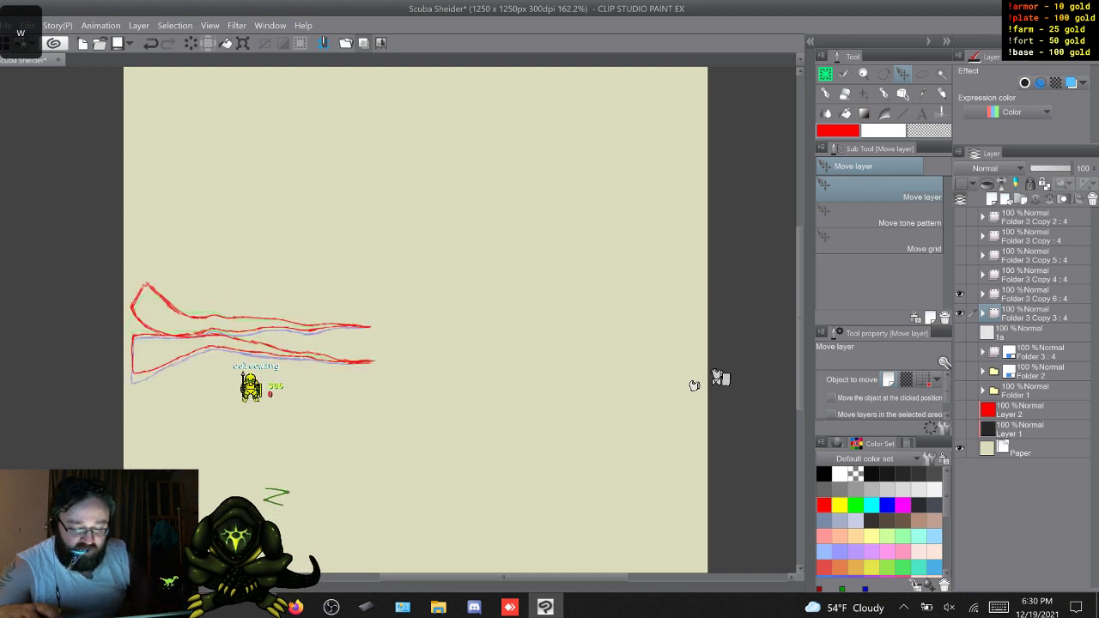
{"action": "key", "text": "w"}
{"action": "key", "text": "w"}
{"action": "key", "text": "w"}
{"action": "key", "text": "w"}
{"action": "key", "text": "w"}
{"action": "key", "text": "w"}
{"action": "key", "text": "w"}
{"action": "key", "text": "w"}
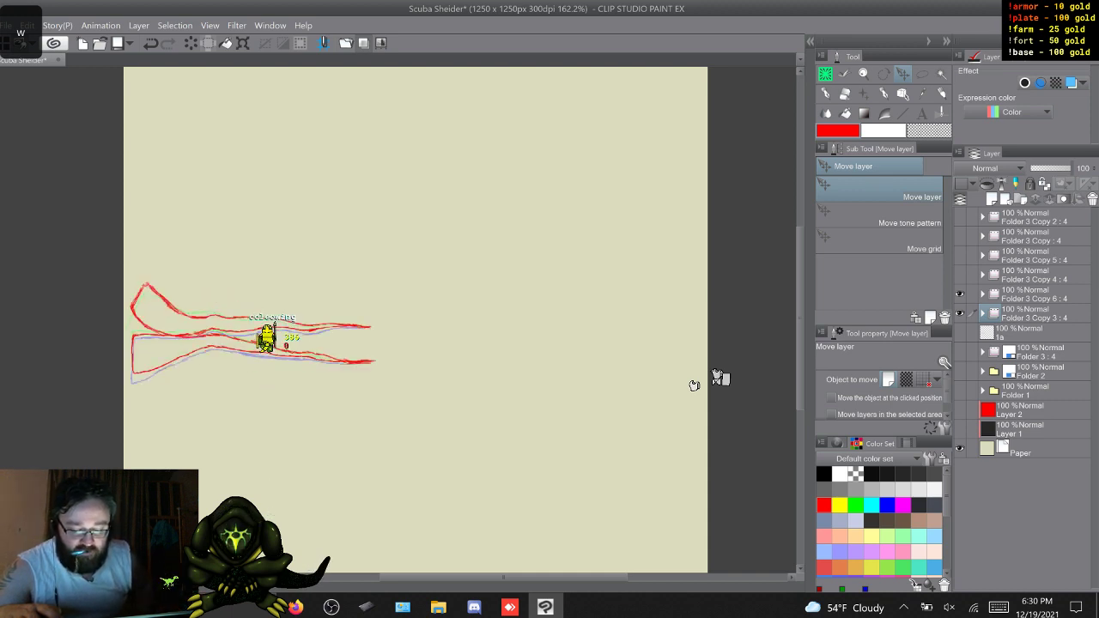
{"action": "key", "text": "w"}
{"action": "key", "text": "w"}
{"action": "key", "text": "w"}
{"action": "key", "text": "w"}
{"action": "key", "text": "w"}
{"action": "key", "text": "w"}
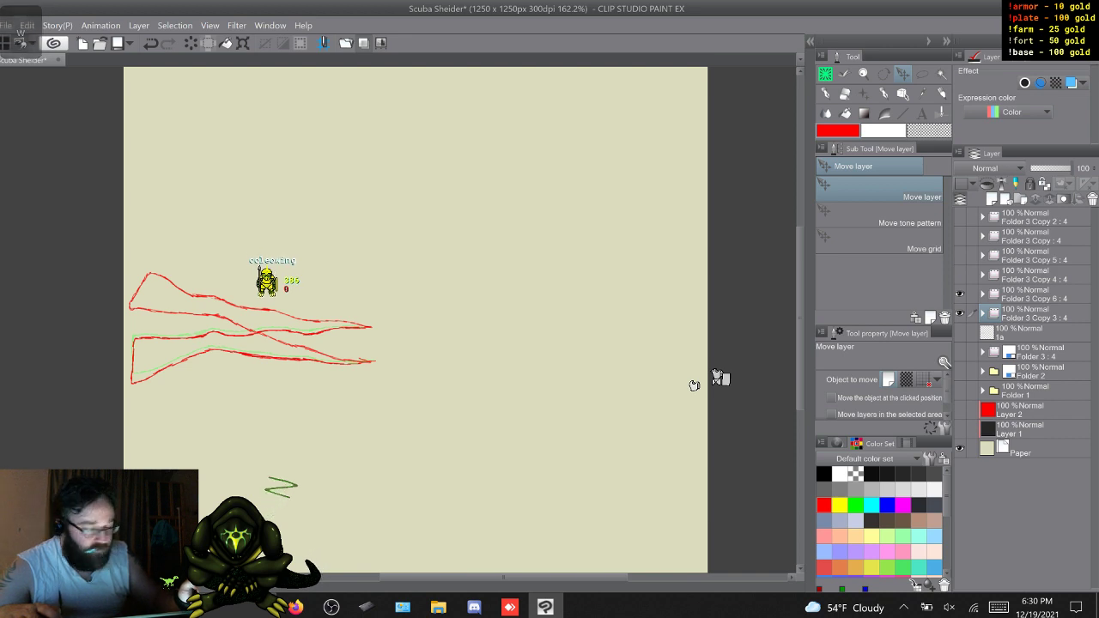
{"action": "key", "text": "w"}
{"action": "key", "text": "w"}
{"action": "key", "text": "w"}
{"action": "key", "text": "w"}
{"action": "key", "text": "w"}
{"action": "key", "text": "w"}
{"action": "key", "text": "w"}
{"action": "key", "text": "w"}
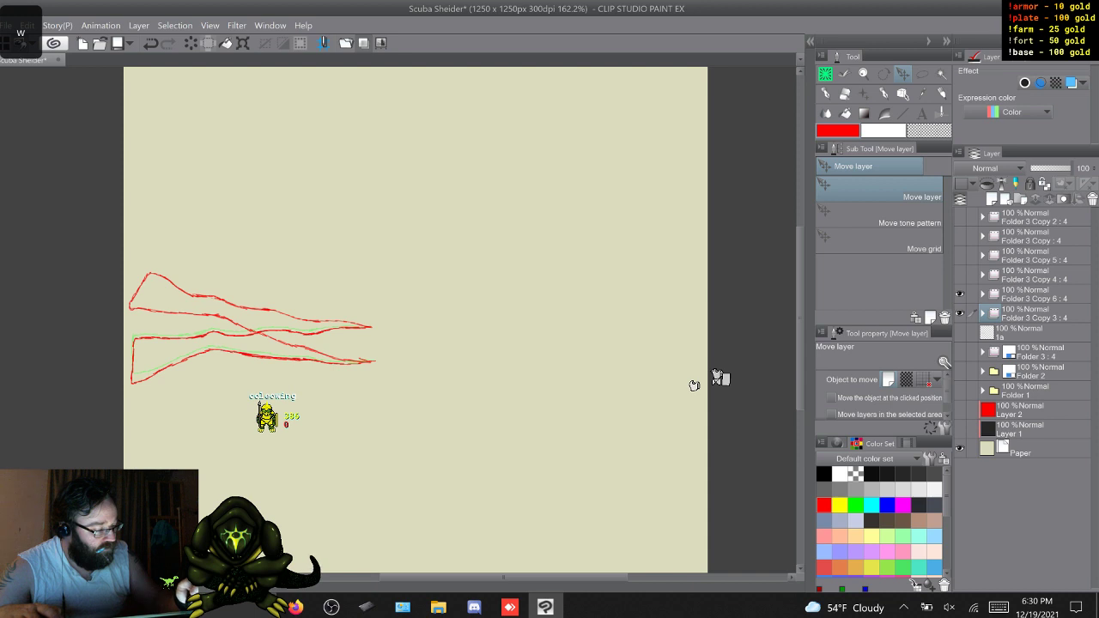
Show Folder 2's blue diver sketch and cycle through the kick frames to examine both legs against the body
{"action": "key", "text": "w"}
{"action": "key", "text": "w"}
{"action": "key", "text": "w"}
{"action": "key", "text": "w"}
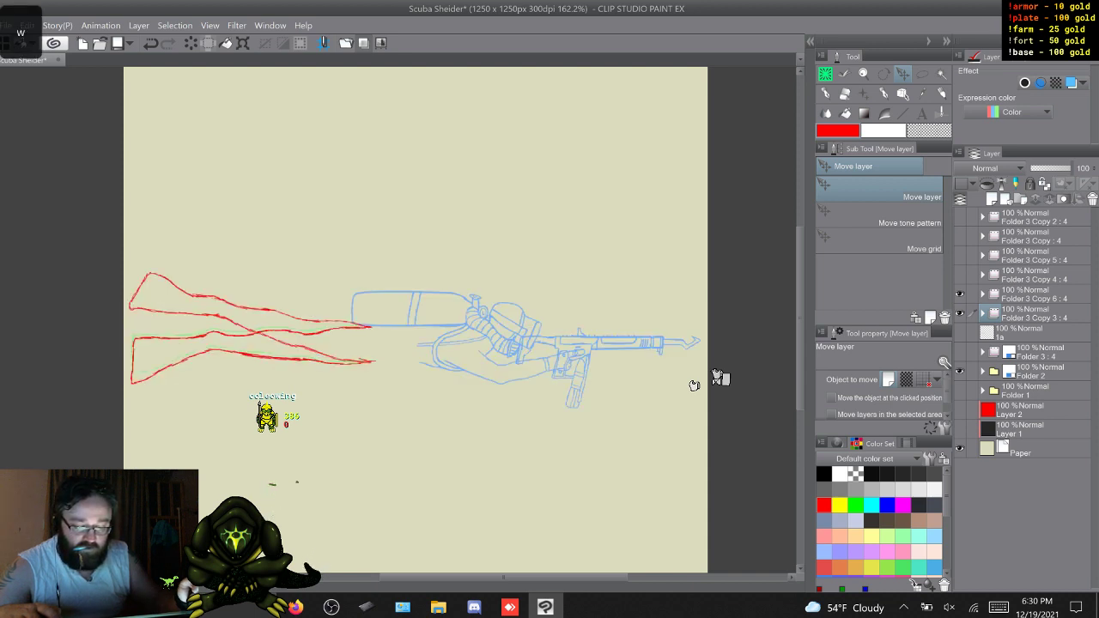
{"action": "key", "text": "w"}
{"action": "key", "text": "w"}
{"action": "key", "text": "w"}
{"action": "key", "text": "w"}
{"action": "key", "text": "w"}
{"action": "key", "text": "w"}
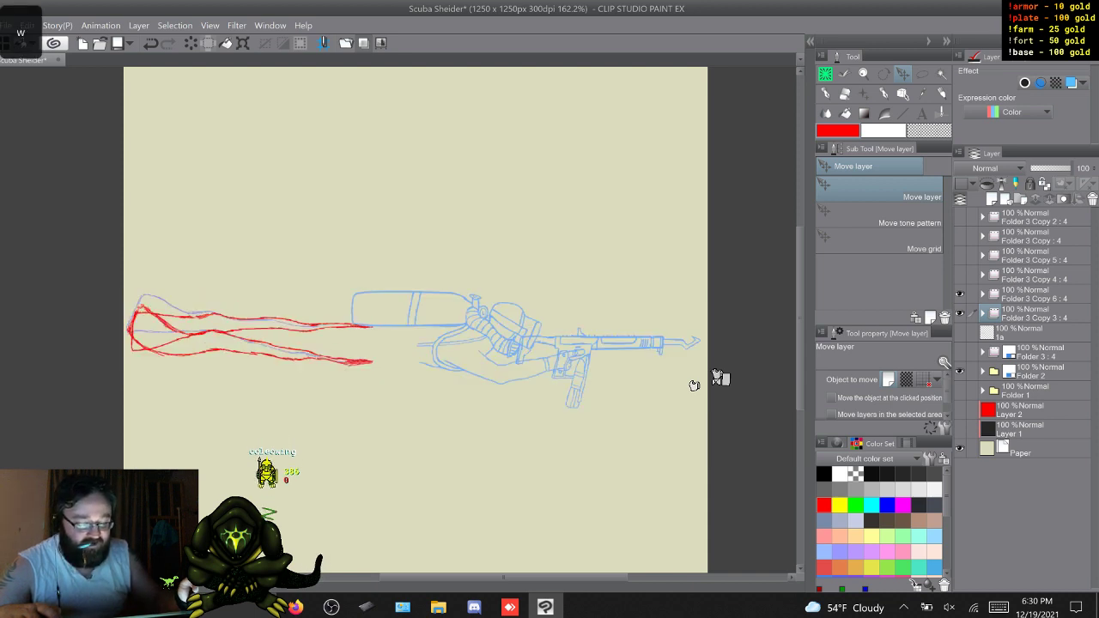
{"action": "key", "text": "w"}
{"action": "key", "text": "w"}
{"action": "key", "text": "w"}
{"action": "key", "text": "w"}
{"action": "key", "text": "w"}
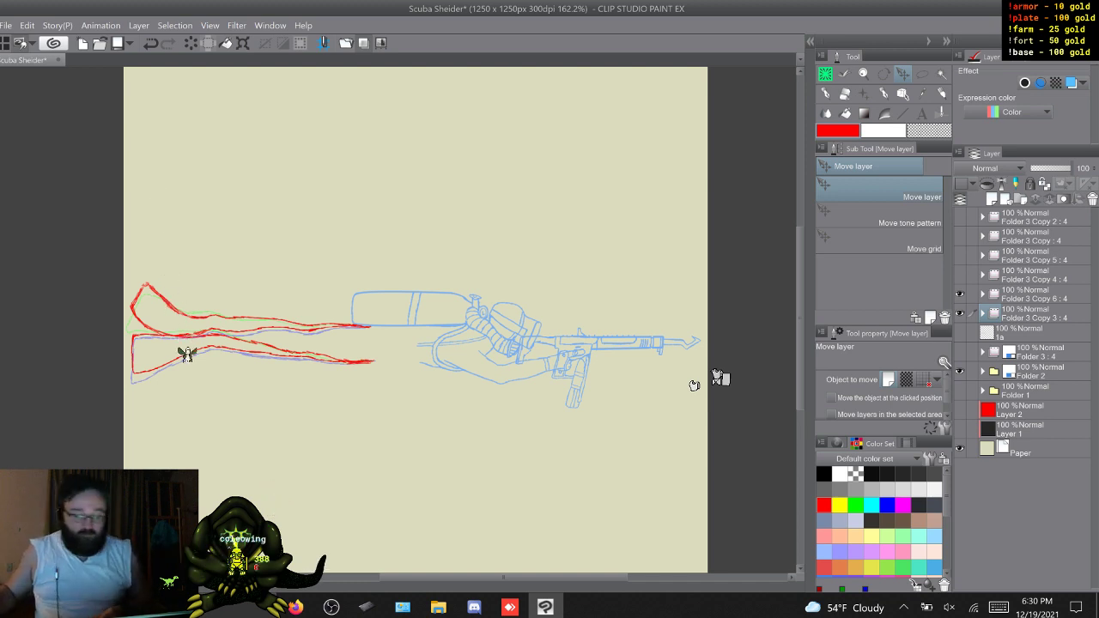
{"action": "key", "text": "w"}
{"action": "key", "text": "w"}
{"action": "key", "text": "w"}
{"action": "key", "text": "w"}
{"action": "key", "text": "w"}
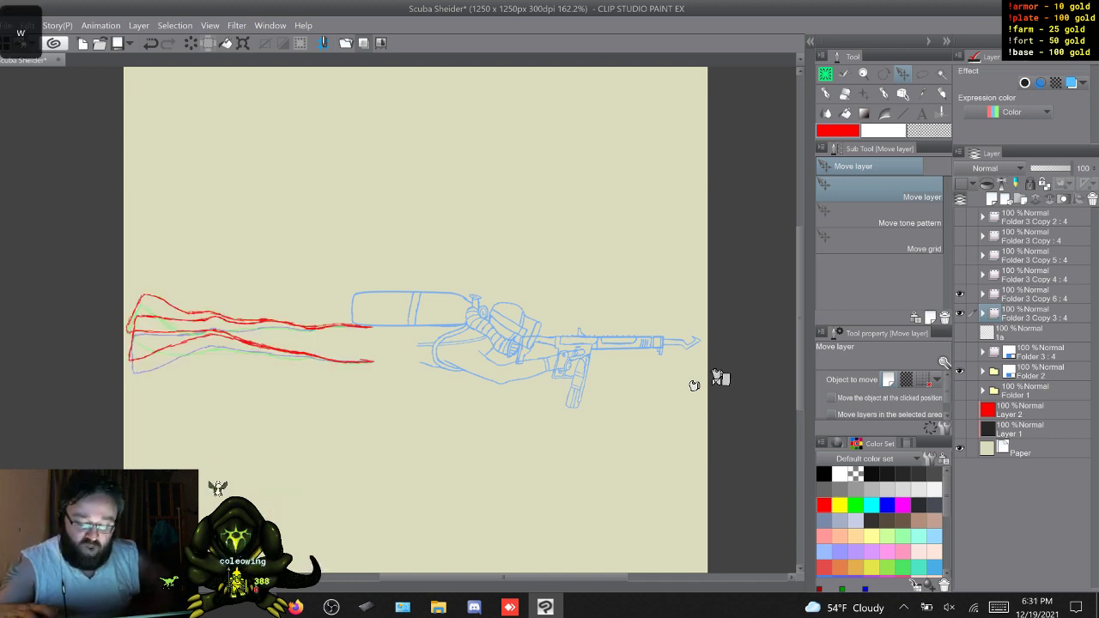
{"action": "key", "text": "w"}
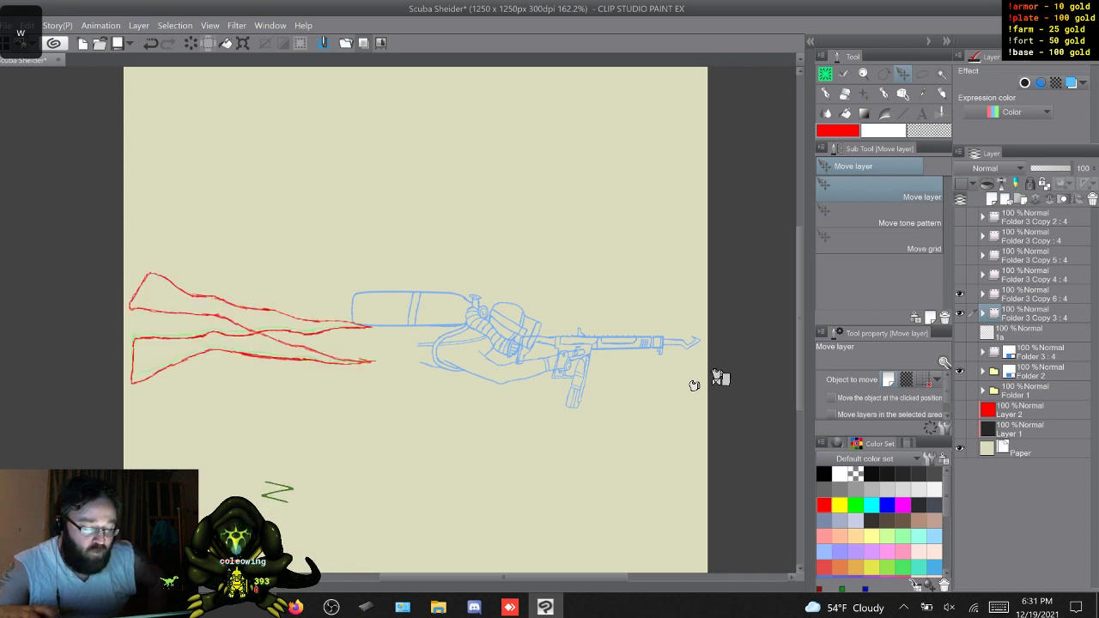
{"action": "key", "text": "w"}
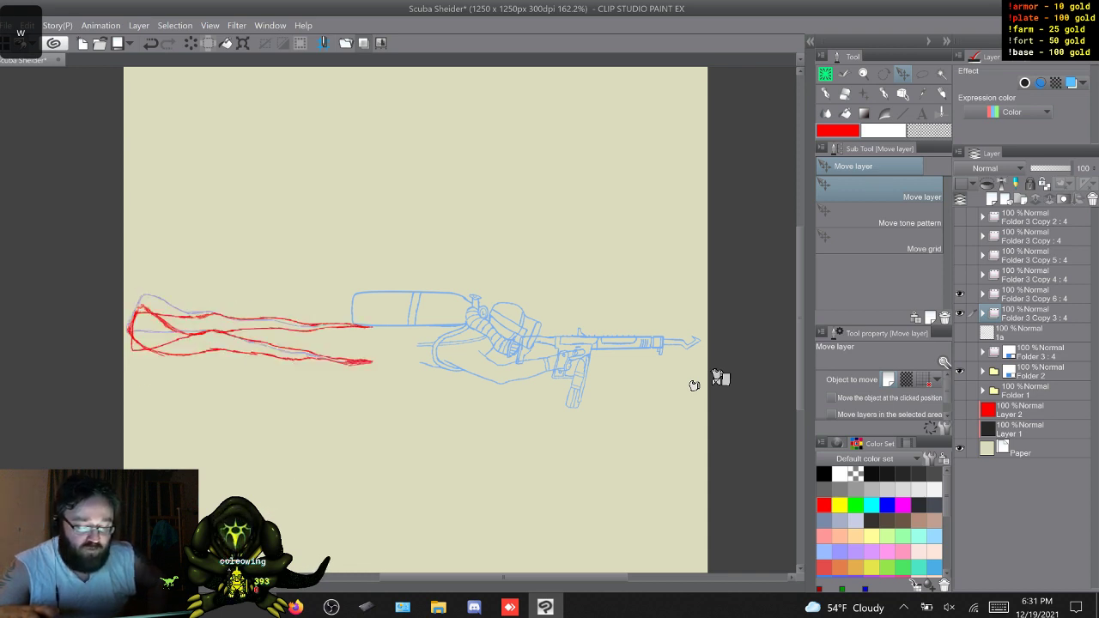
{"action": "key", "text": "w"}
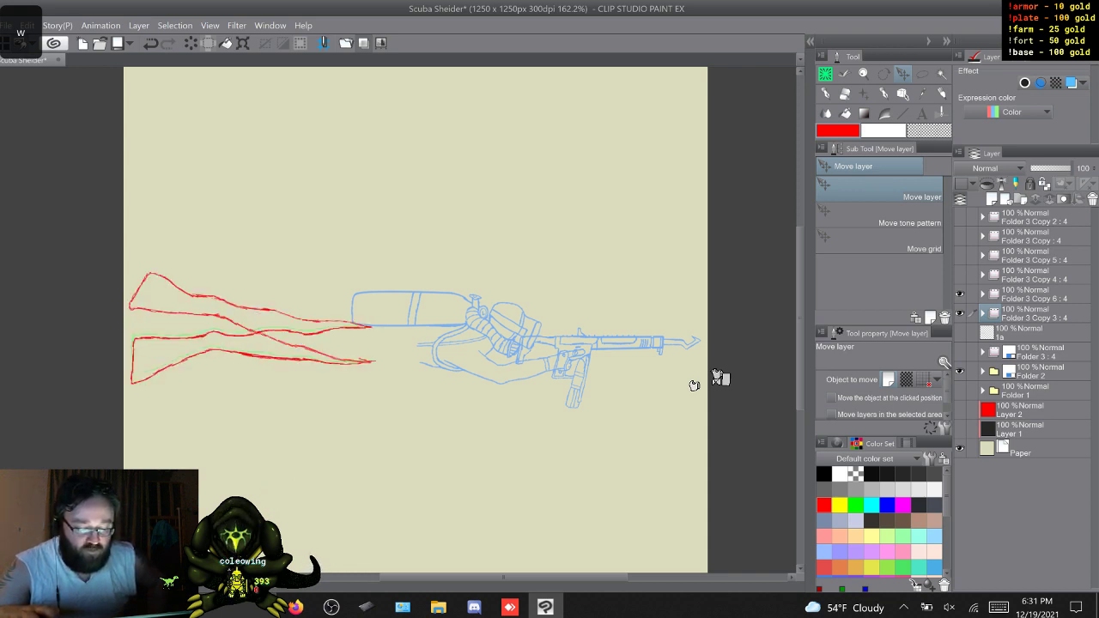
{"action": "key", "text": "w"}
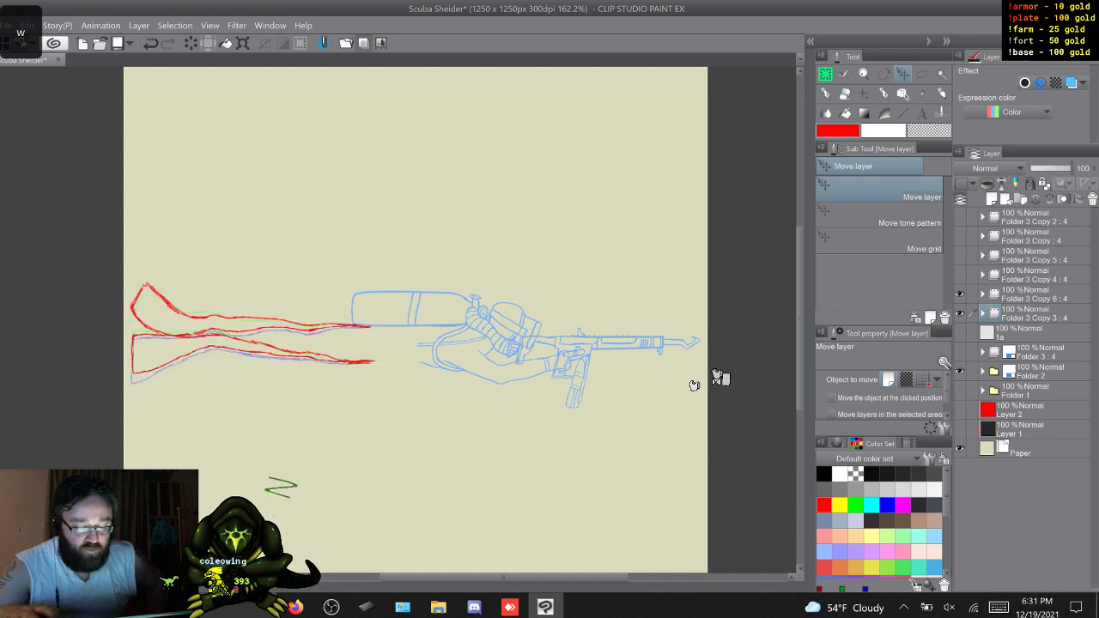
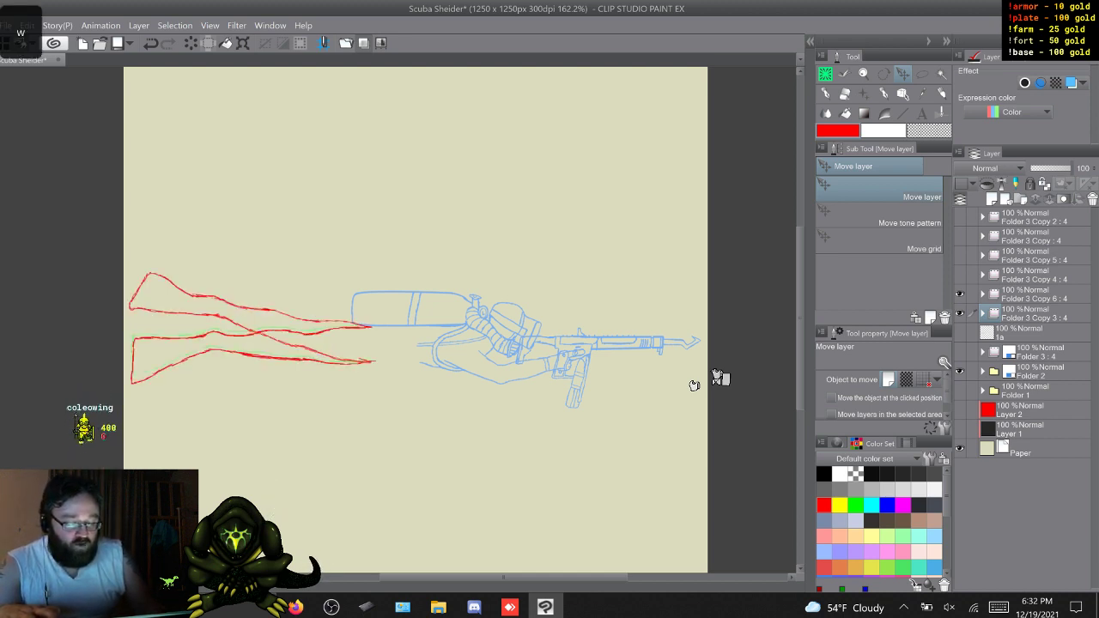
{"action": "key", "text": "w"}
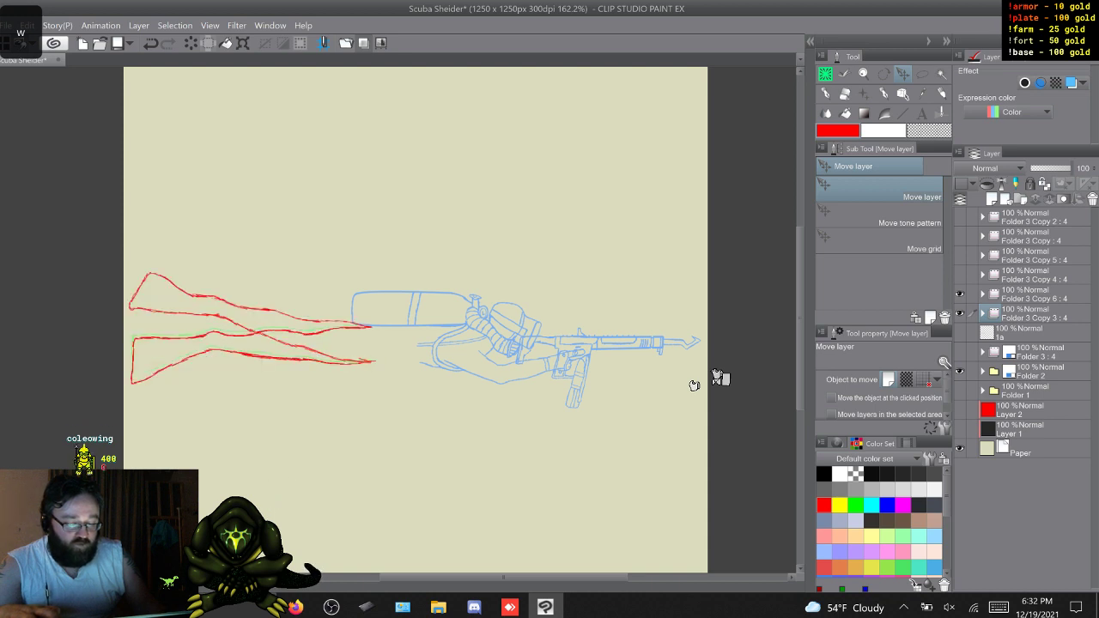
{"action": "key", "text": "w"}
{"action": "key", "text": "w"}
{"action": "key", "text": "w"}
{"action": "key", "text": "w"}
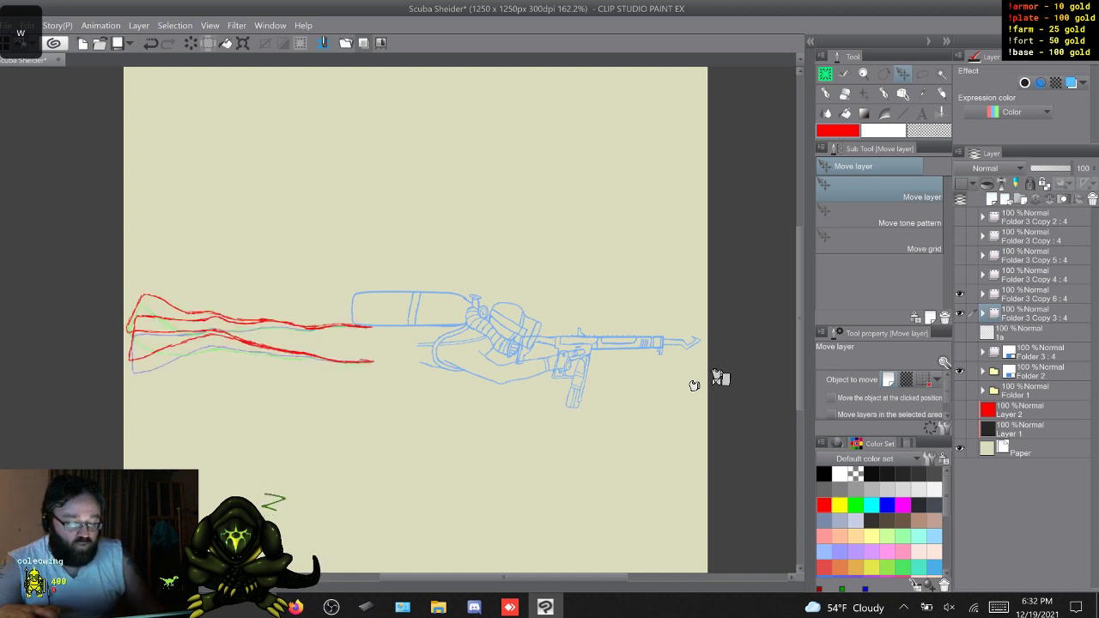
{"action": "key", "text": "w"}
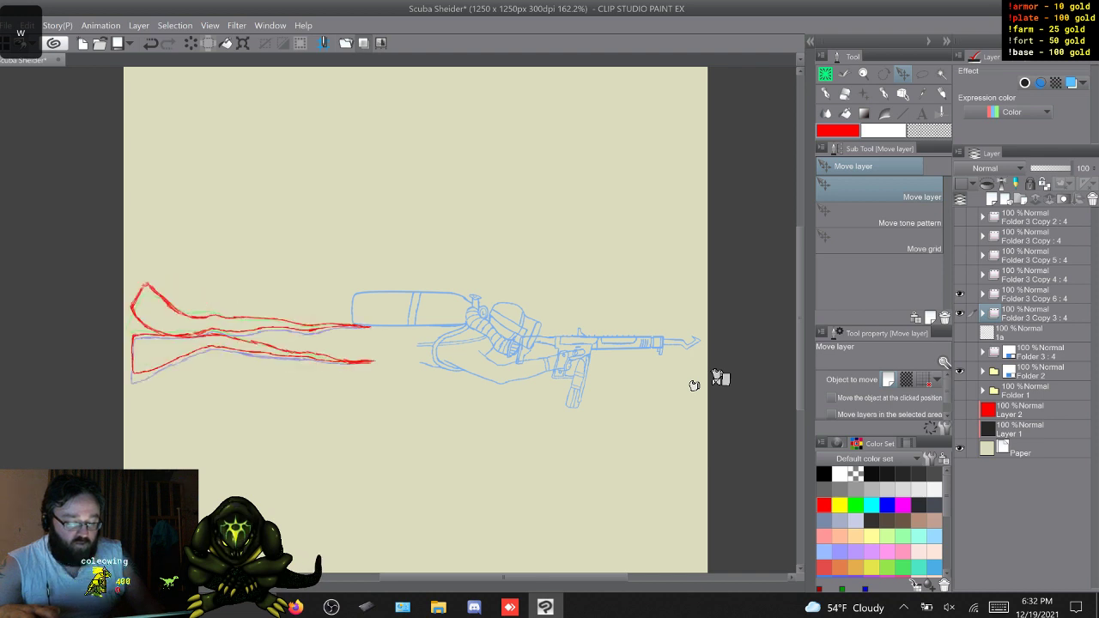
{"action": "key", "text": "w"}
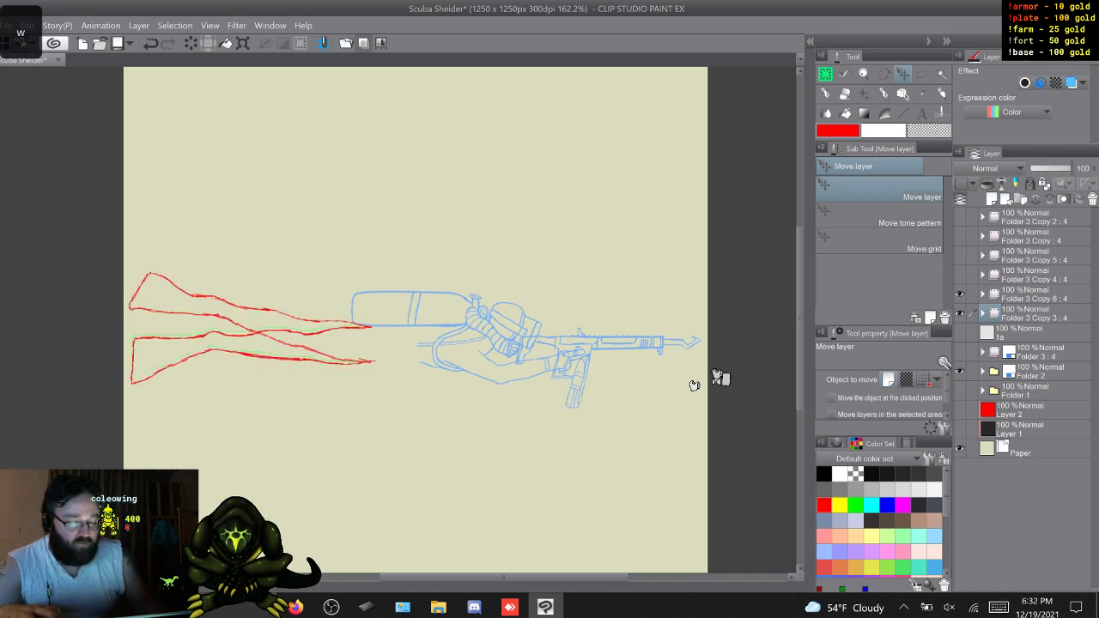
Expand Folder 3 Copy 3 and rotate the leg on layer 2 slightly so its fin sits higher
{"action": "key", "text": "w"}
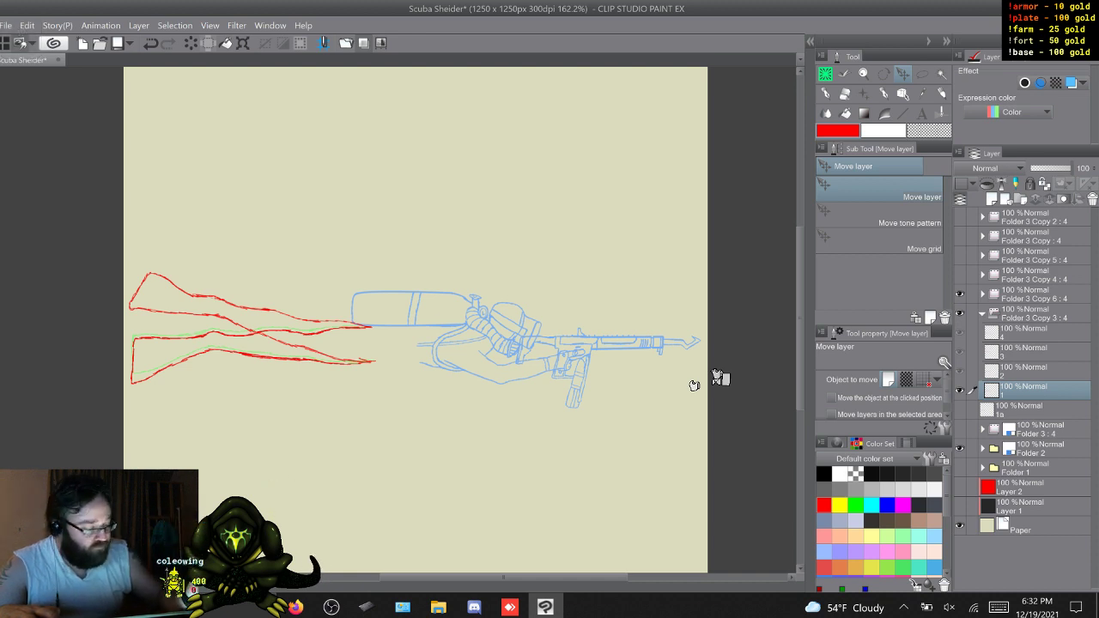
{"action": "key", "text": "w"}
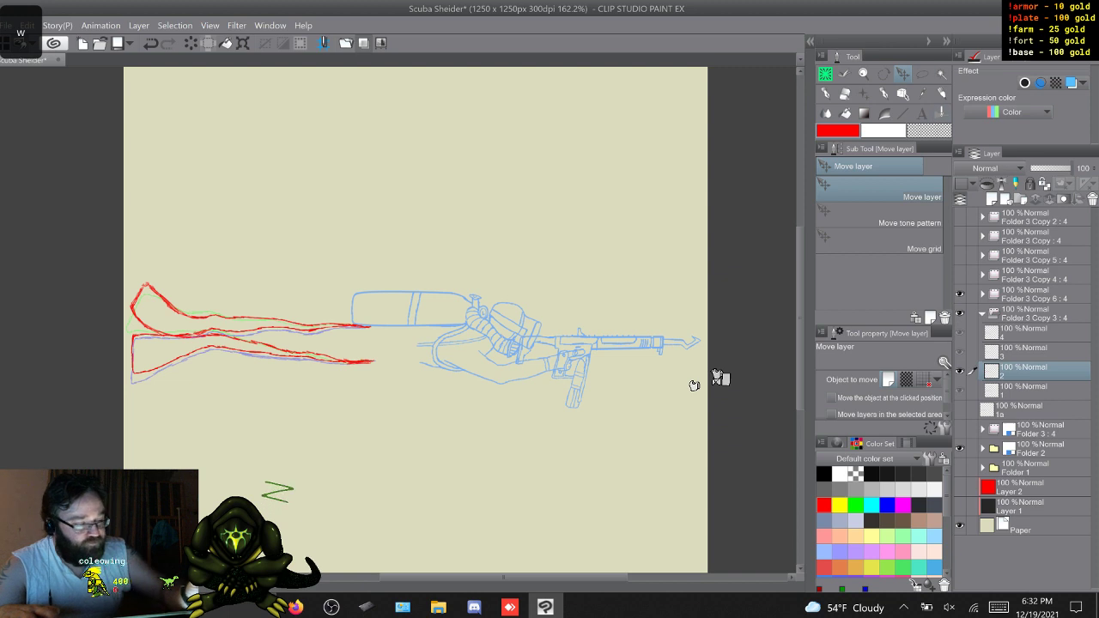
{"action": "left_click", "coordinate": [27, 26]}
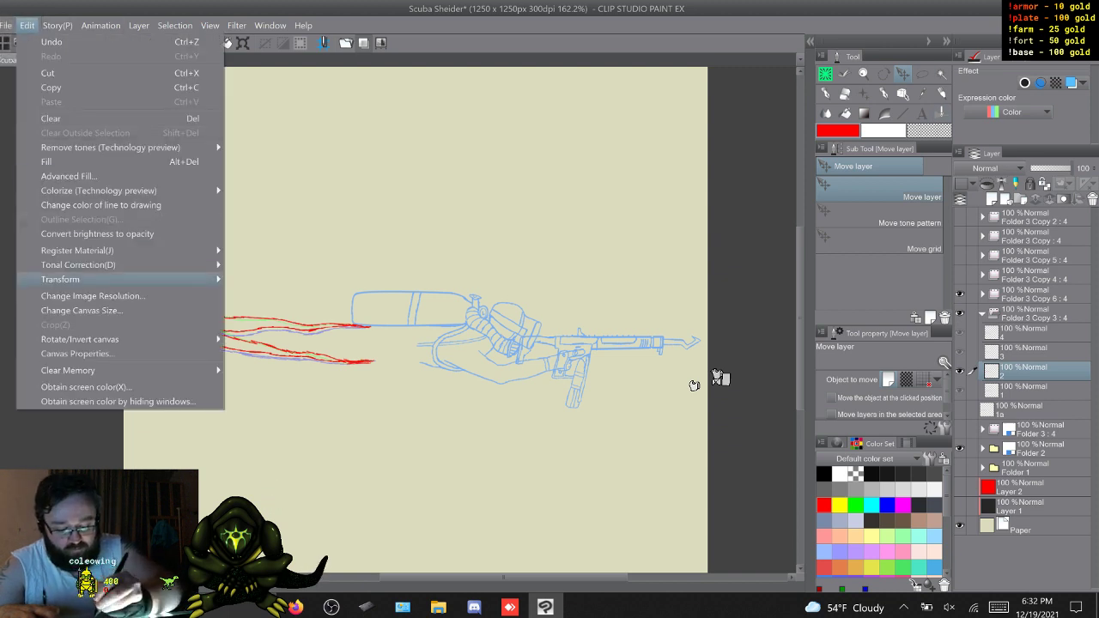
{"action": "mouse_move", "coordinate": [120, 279]}
{"action": "left_click", "coordinate": [301, 280]}
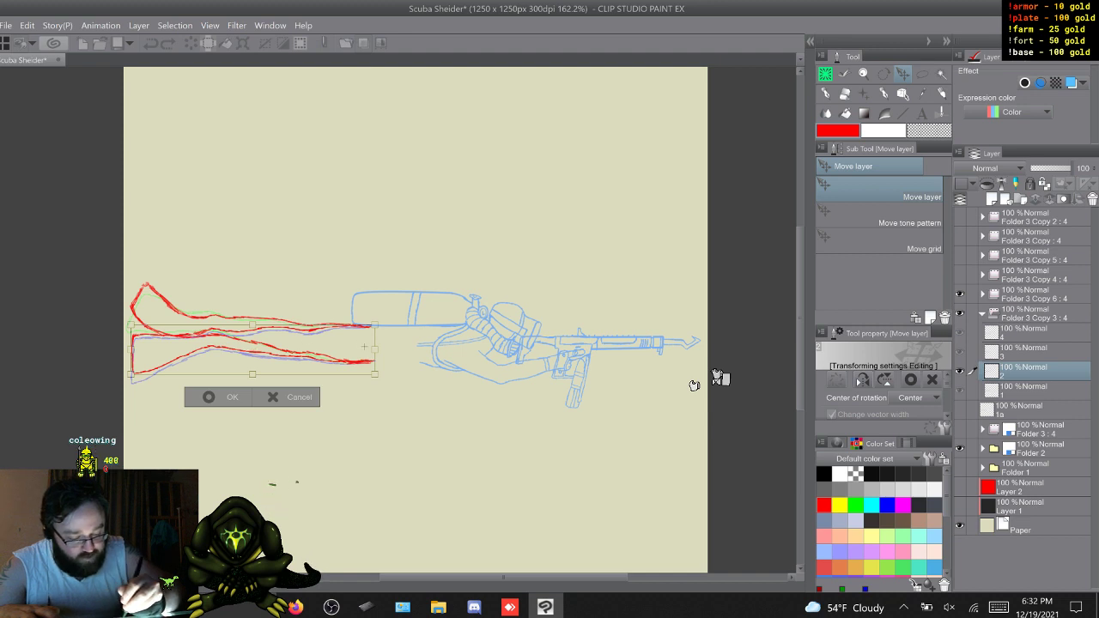
{"action": "left_click_drag", "start_coordinate": [116, 386], "coordinate": [114, 370]}
{"action": "key", "text": "Return"}
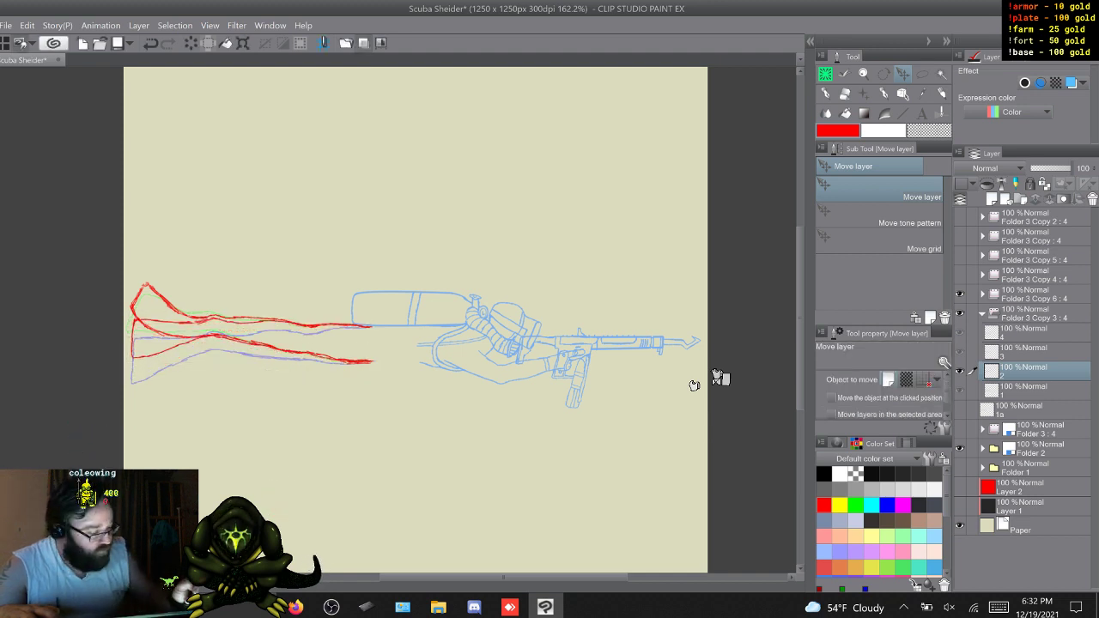
Rotate the leg on layer 3 of Folder 3 Copy 3 slightly upward around its hip end
{"action": "key", "text": "Right"}
{"action": "left_click", "coordinate": [28, 26]}
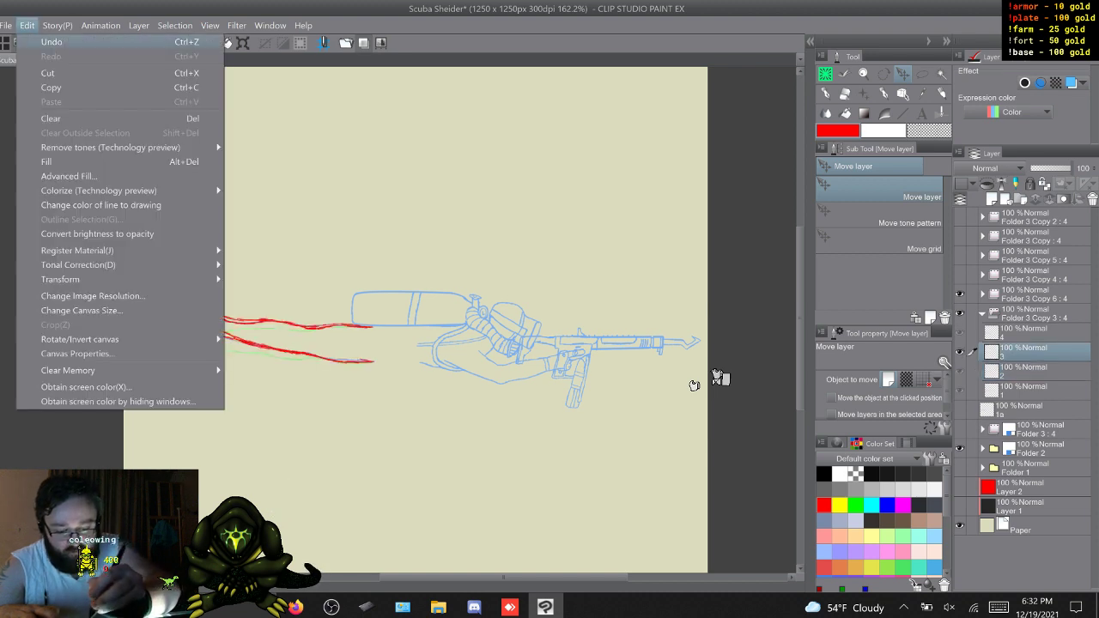
{"action": "mouse_move", "coordinate": [86, 279]}
{"action": "left_click", "coordinate": [305, 280]}
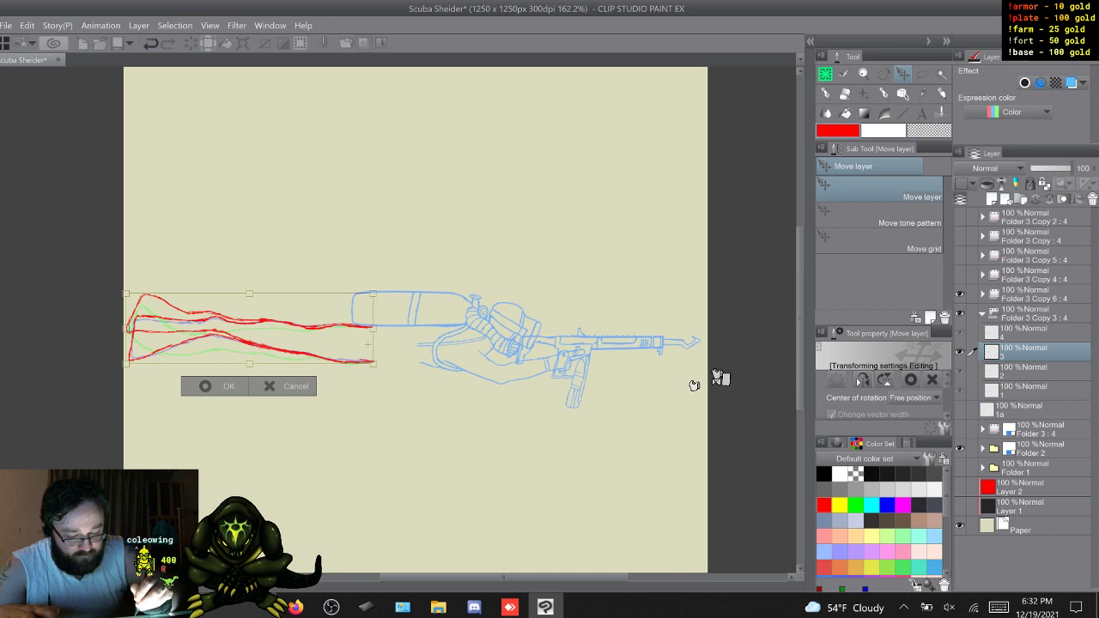
{"action": "left_click_drag", "start_coordinate": [111, 339], "coordinate": [112, 320]}
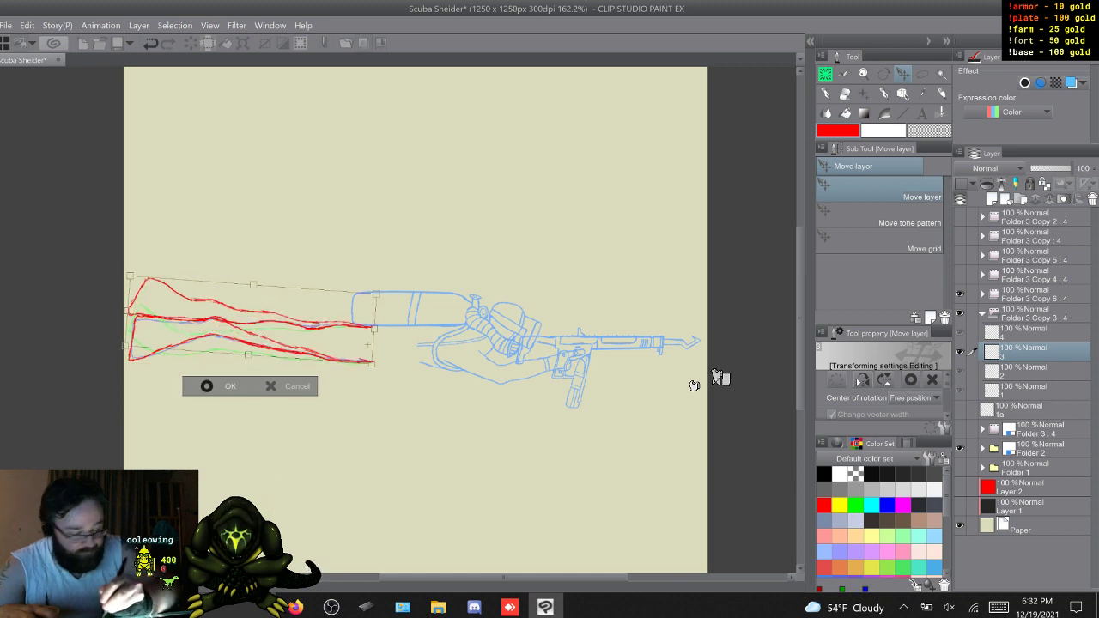
{"action": "left_click", "coordinate": [219, 387]}
Switch to layer 4 and cycle through the frames to check the adjusted leg positions in motion
{"action": "left_click", "coordinate": [1023, 333]}
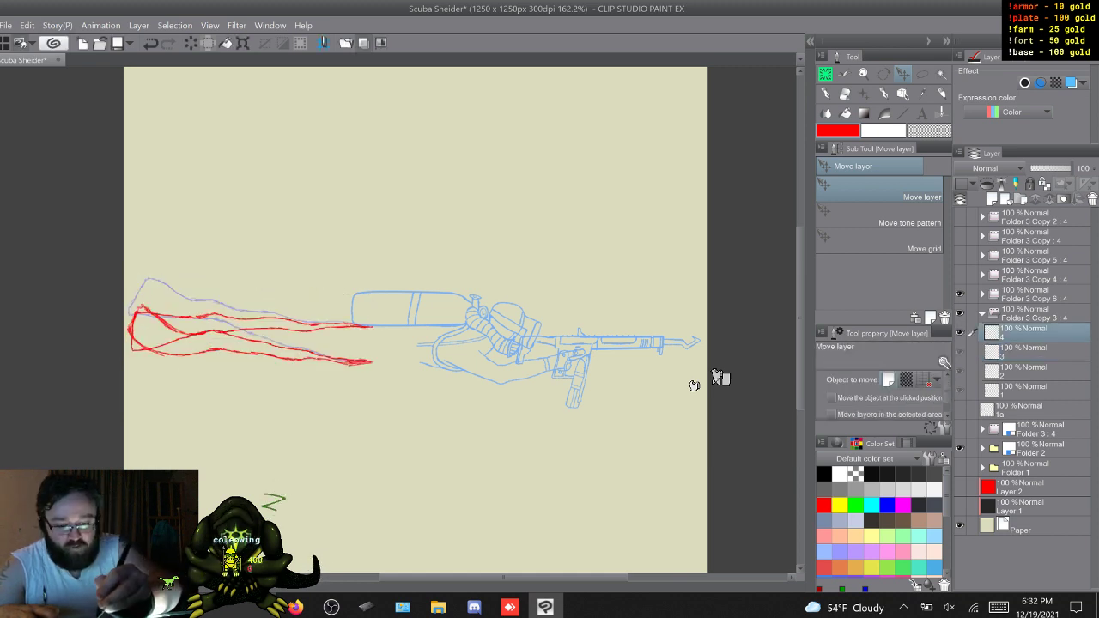
{"action": "key", "text": "w"}
{"action": "key", "text": "w"}
{"action": "key", "text": "w"}
{"action": "key", "text": "w"}
{"action": "key", "text": "w"}
{"action": "key", "text": "w"}
{"action": "key", "text": "w"}
{"action": "key", "text": "w"}
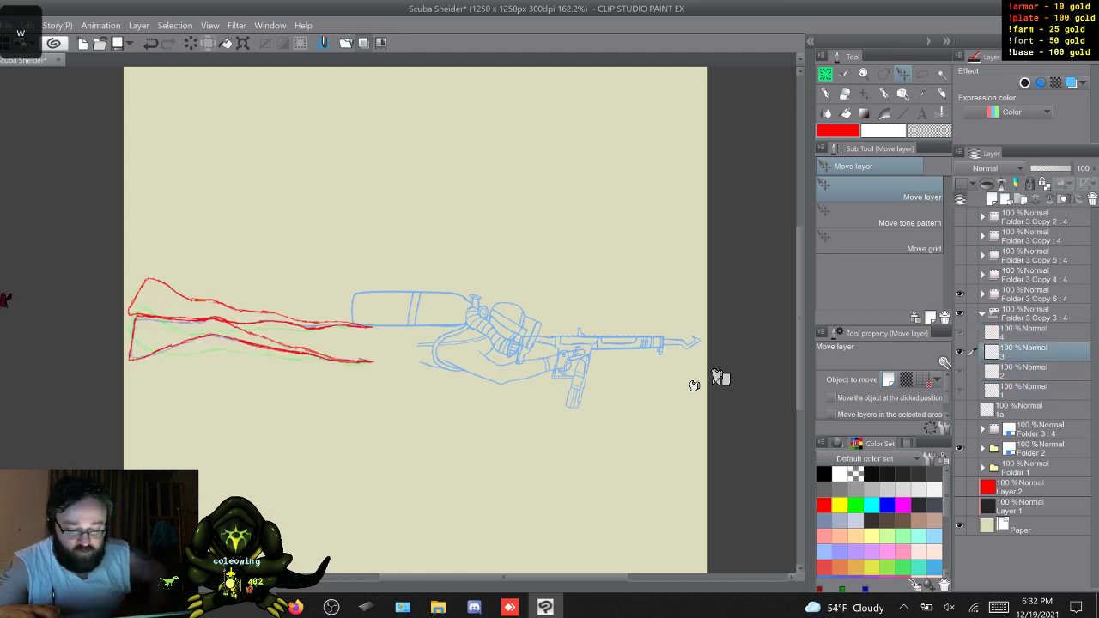
Cycle through the kick frames to examine how both legs move against the diver's body
{"action": "key", "text": "w"}
{"action": "key", "text": "w"}
{"action": "key", "text": "w"}
{"action": "key", "text": "w"}
{"action": "key", "text": "w"}
{"action": "key", "text": "w"}
{"action": "key", "text": "w"}
{"action": "key", "text": "w"}
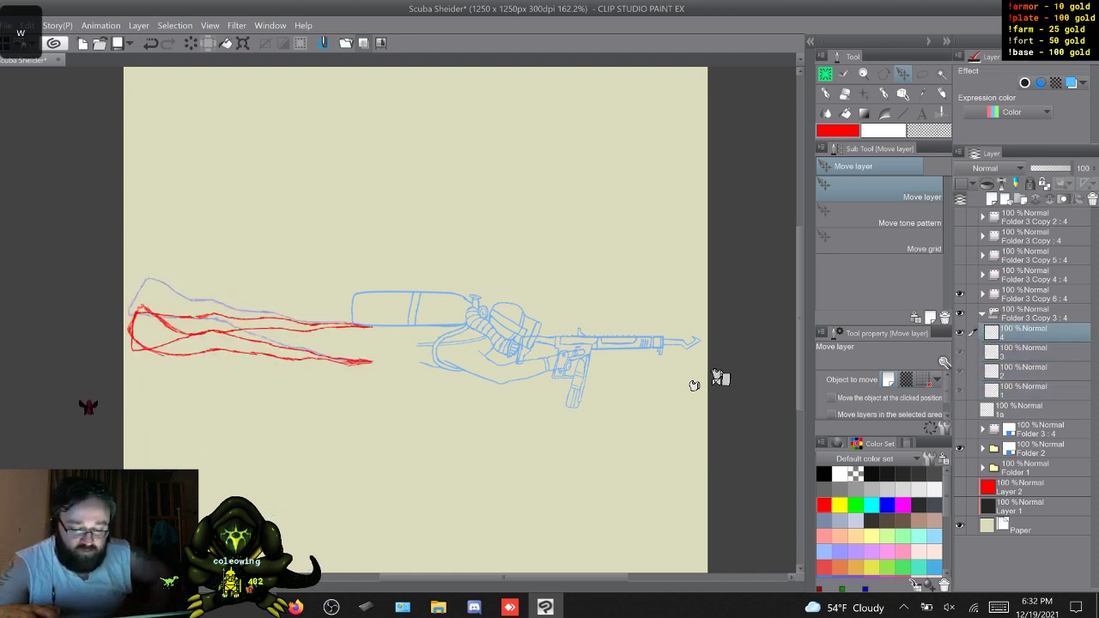
Collapse Folder 3 Copy 3, expand Folder 3 Copy 6 and rotate its layer 3 leg slightly downward around the hip end
{"action": "left_click", "coordinate": [982, 314]}
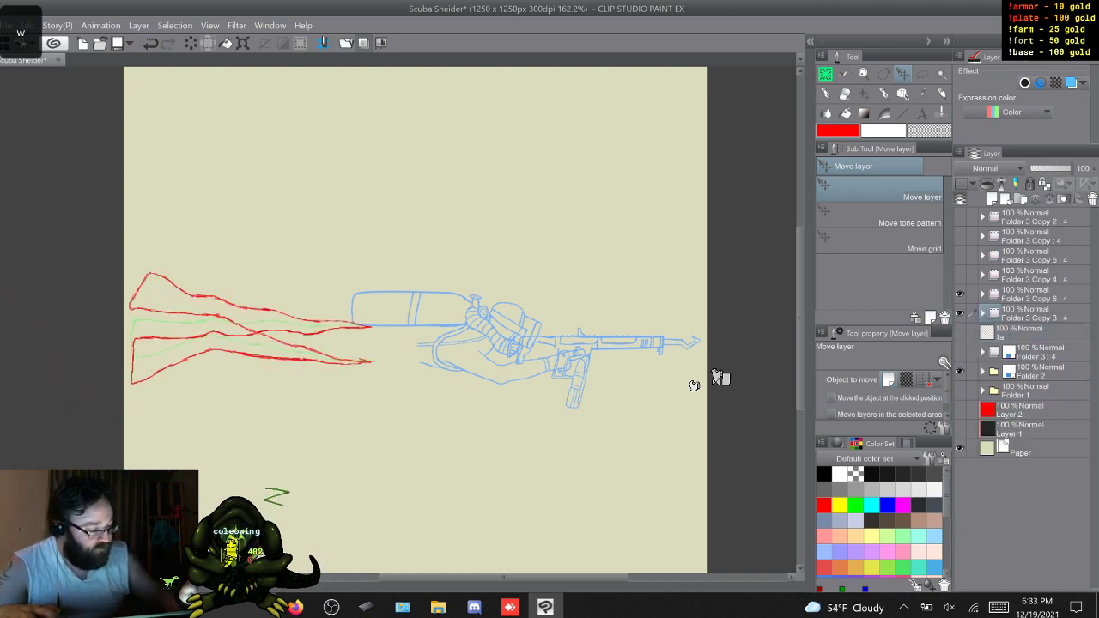
{"action": "left_click", "coordinate": [982, 294]}
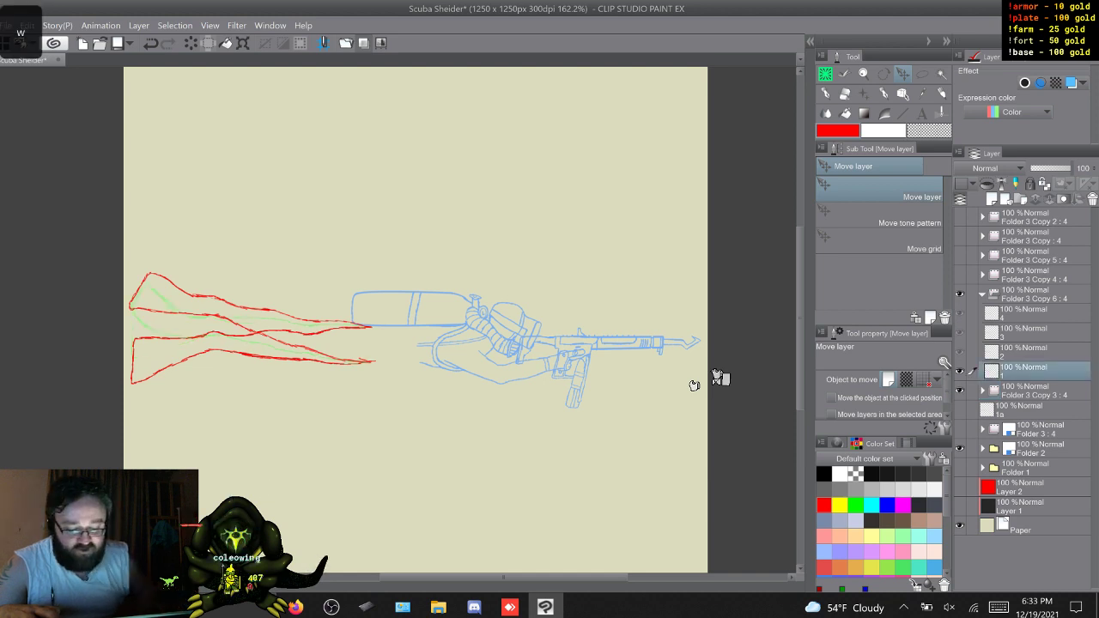
{"action": "key", "text": "s"}
{"action": "key", "text": "s"}
{"action": "key", "text": "w"}
{"action": "key", "text": "w"}
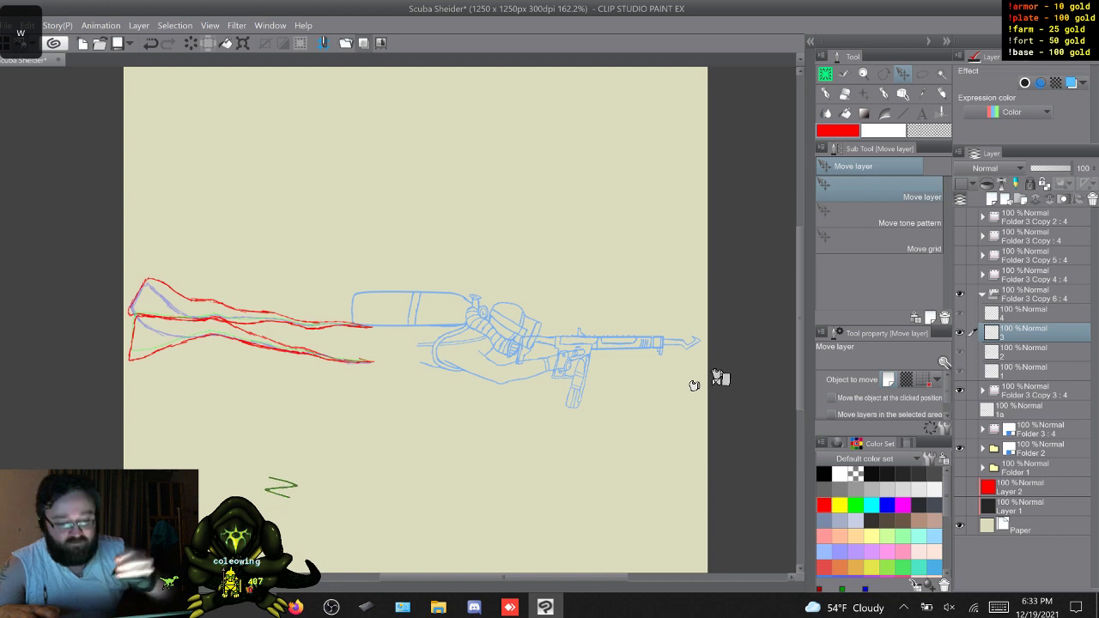
{"action": "left_click", "coordinate": [28, 26]}
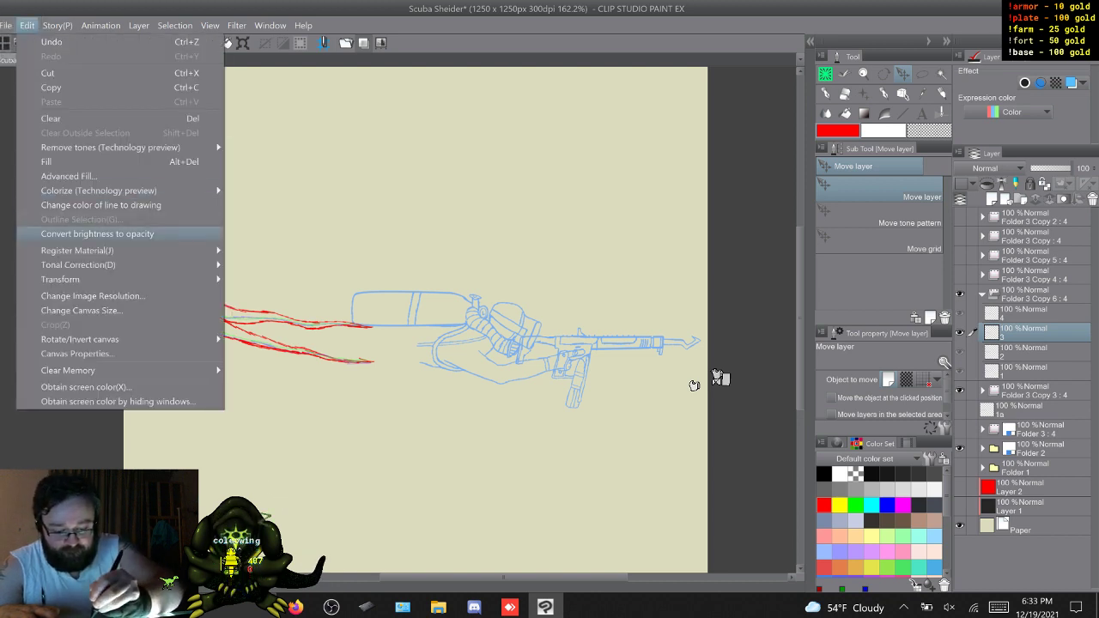
{"action": "mouse_move", "coordinate": [60, 279]}
{"action": "left_click", "coordinate": [283, 280]}
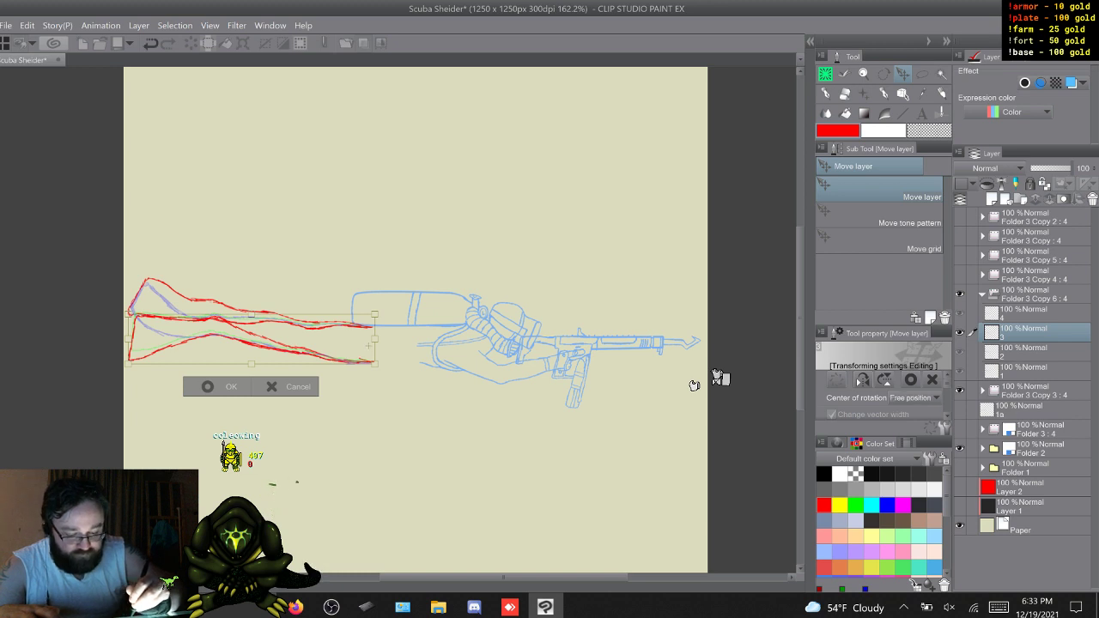
{"action": "left_click_drag", "start_coordinate": [122, 371], "coordinate": [124, 391]}
{"action": "left_click", "coordinate": [207, 407]}
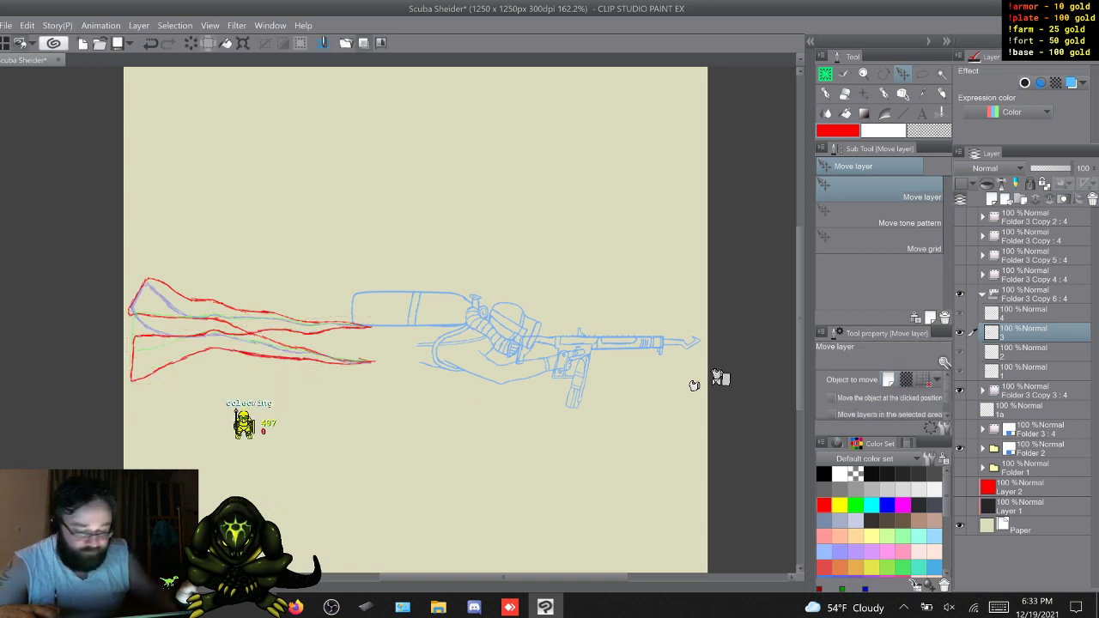
Rotate the leg on layer 4 of Folder 3 Copy 6 slightly upward around its hip end
{"action": "key", "text": "period"}
{"action": "key", "text": "d"}
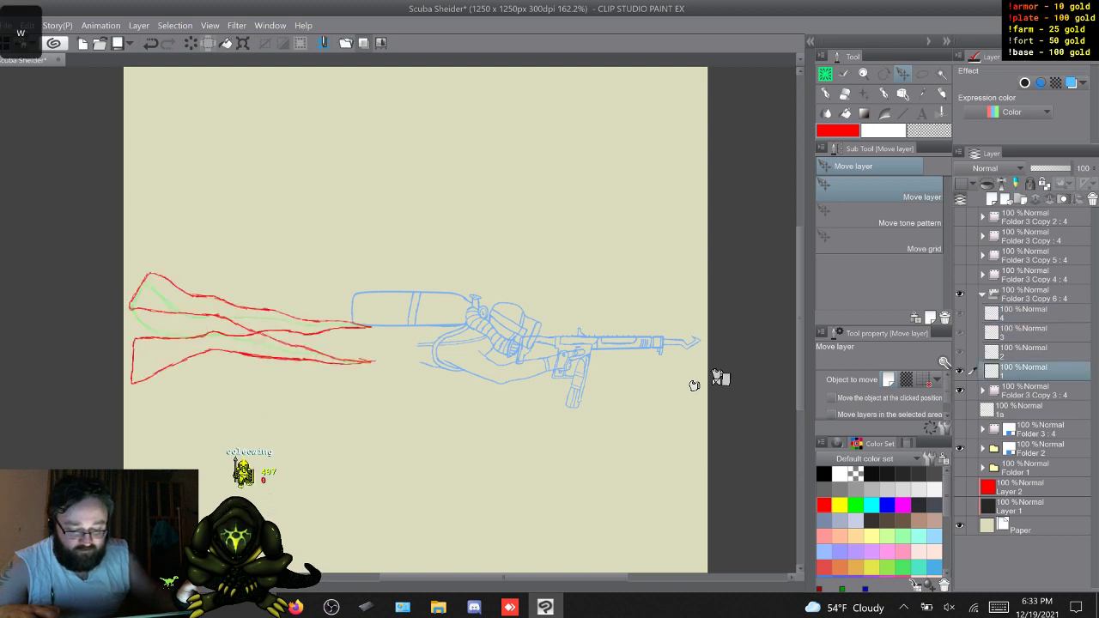
{"action": "key", "text": "s"}
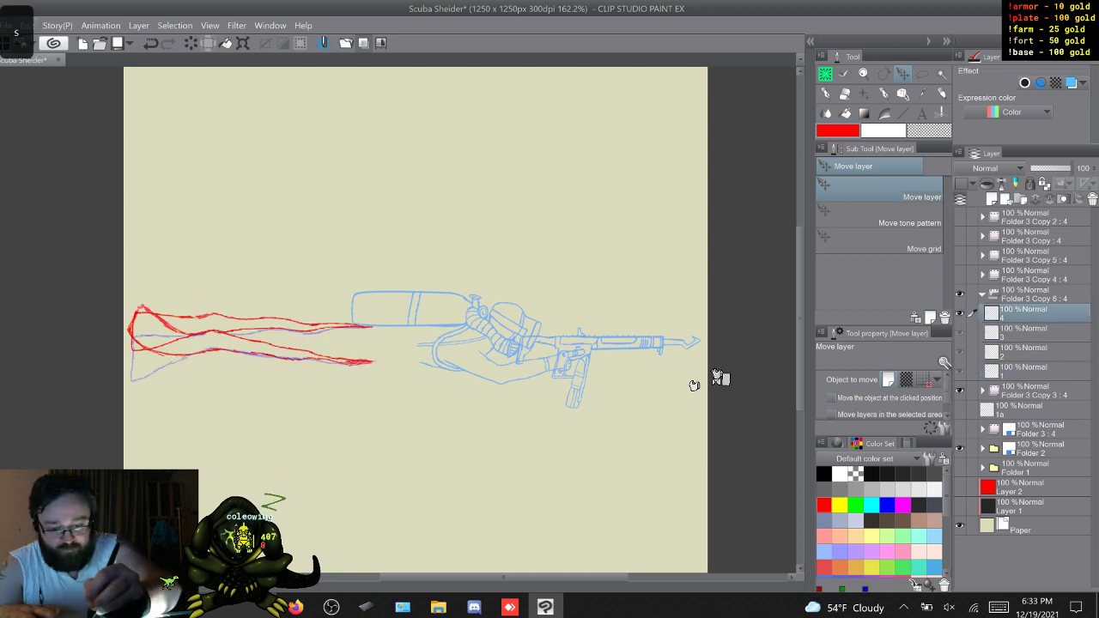
{"action": "left_click", "coordinate": [27, 26]}
{"action": "mouse_move", "coordinate": [60, 280]}
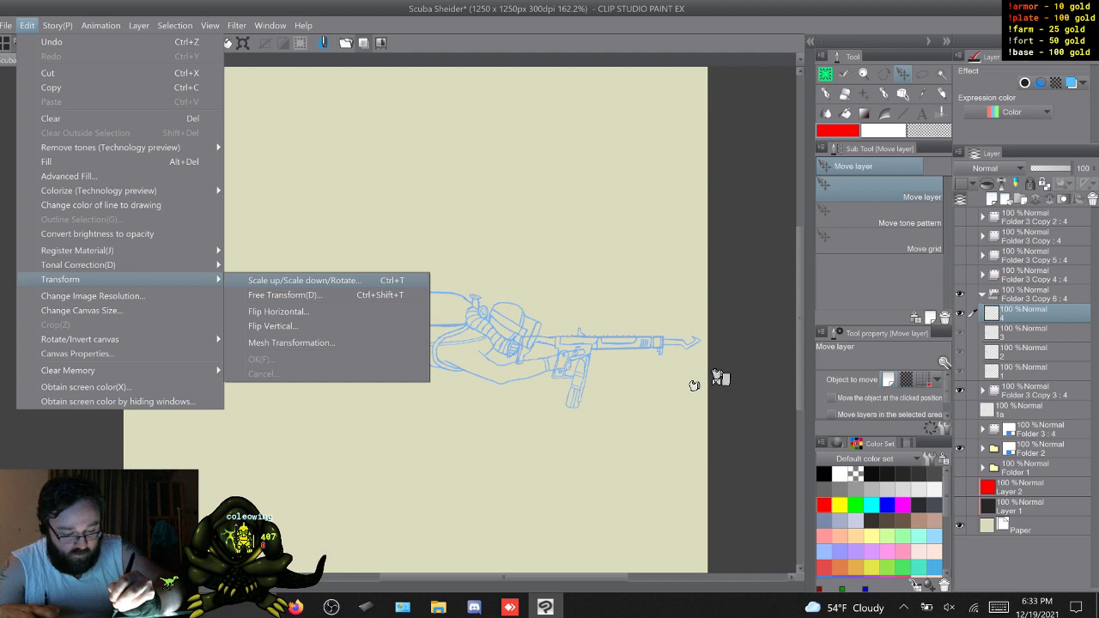
{"action": "left_click", "coordinate": [304, 280]}
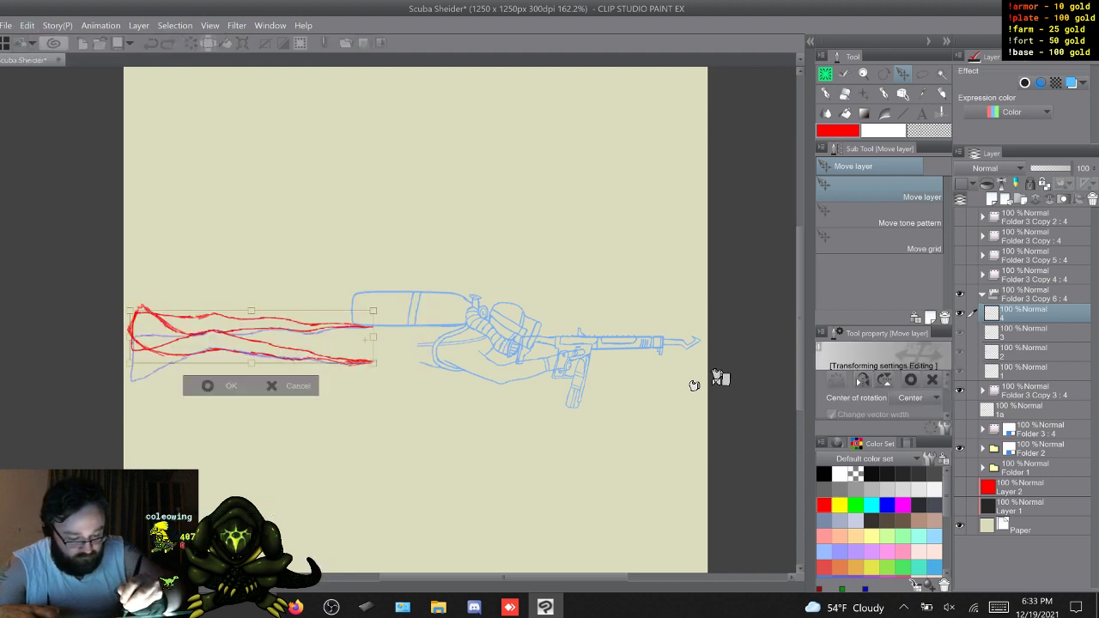
{"action": "left_click_drag", "start_coordinate": [365, 340], "coordinate": [369, 343]}
{"action": "left_click_drag", "start_coordinate": [113, 344], "coordinate": [116, 323]}
{"action": "key", "text": "Return"}
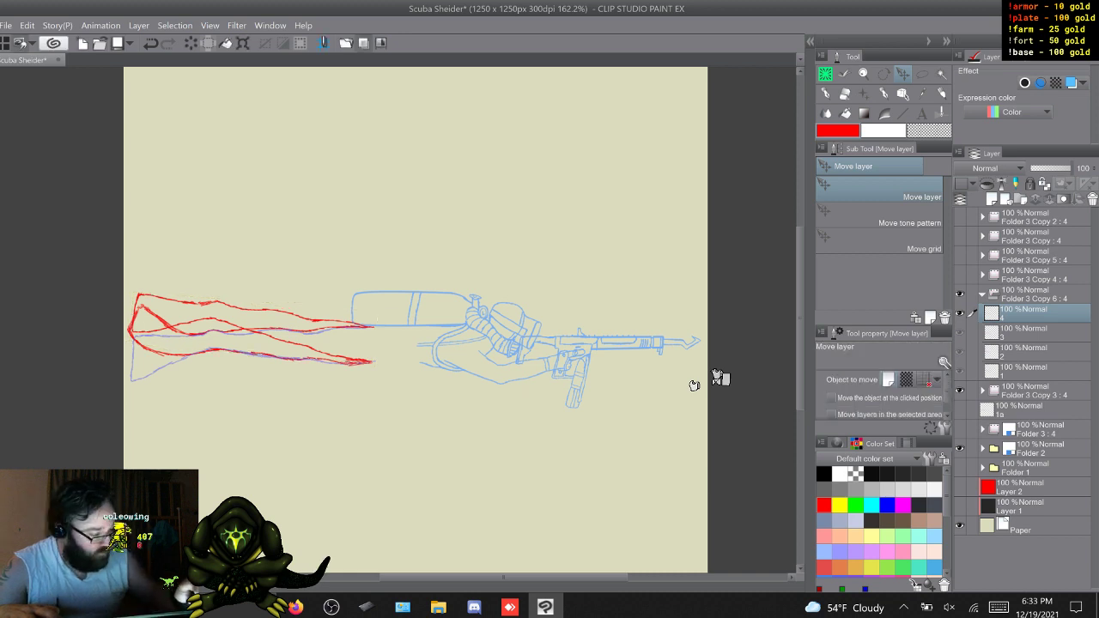
Rotate the leg on layer 1 of Folder 3 Copy 6 around its hip end so its fin sits higher
{"action": "key", "text": "s"}
{"action": "key", "text": "s"}
{"action": "key", "text": "a"}
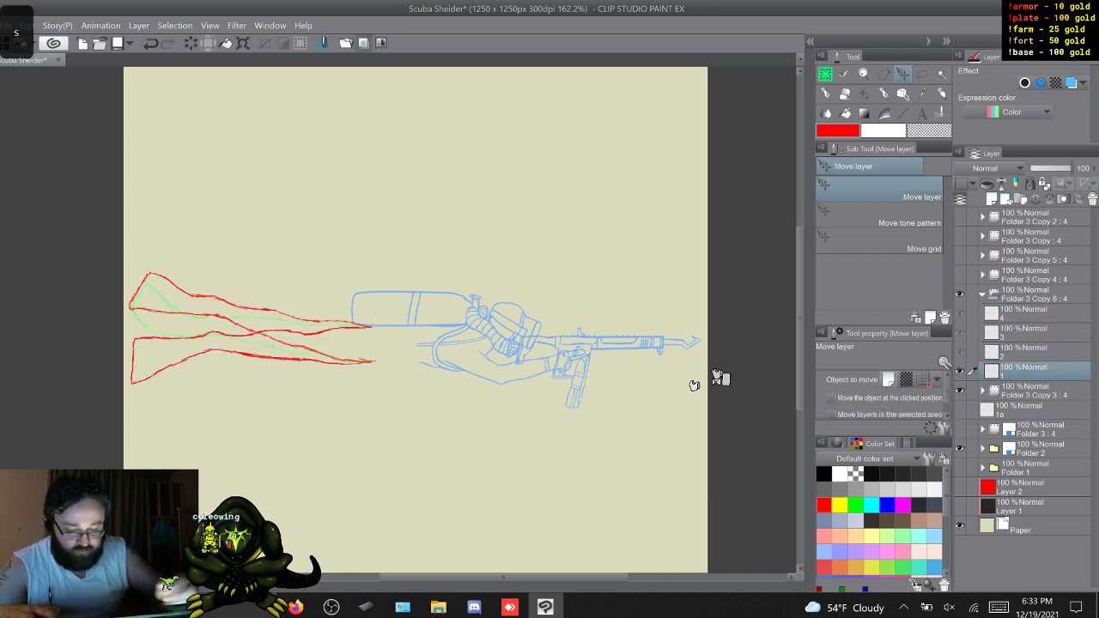
{"action": "left_click", "coordinate": [28, 26]}
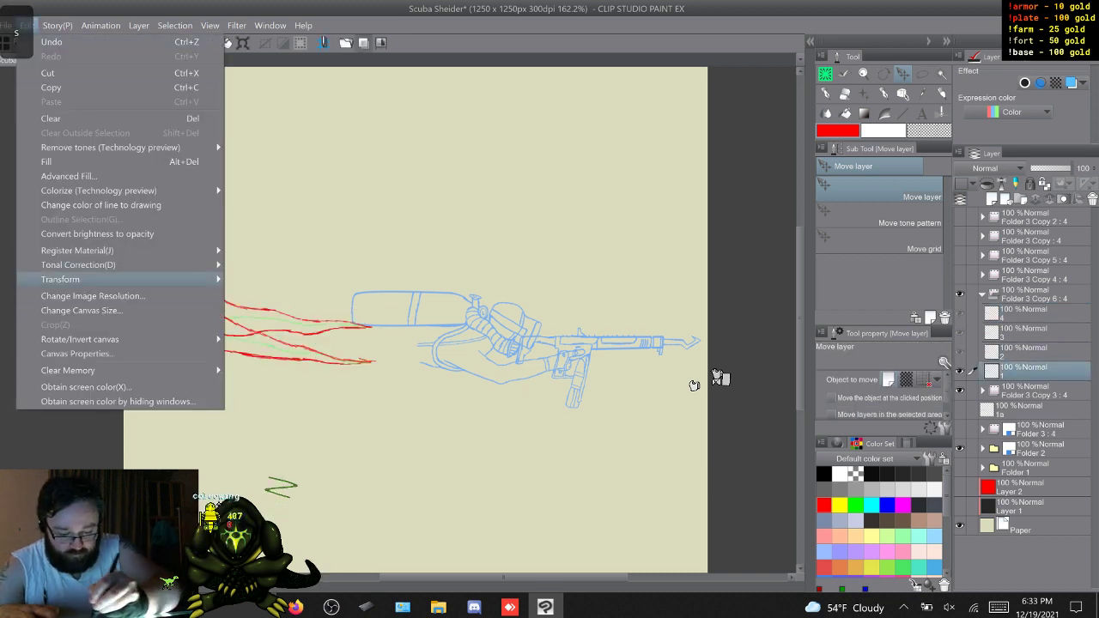
{"action": "mouse_move", "coordinate": [59, 279]}
{"action": "left_click", "coordinate": [335, 280]}
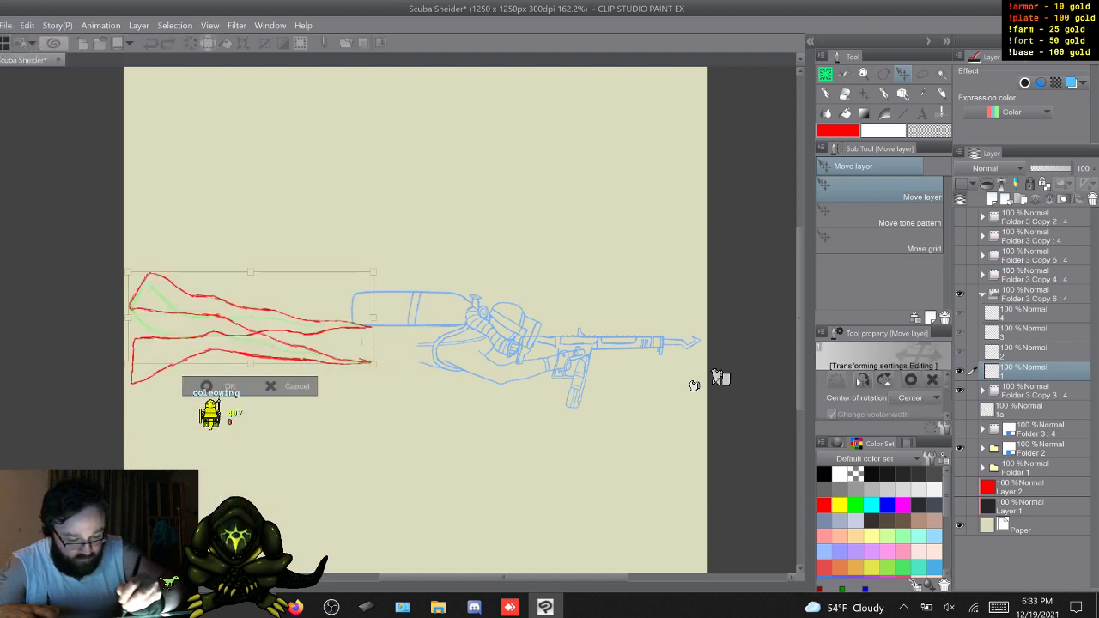
{"action": "left_click_drag", "start_coordinate": [118, 273], "coordinate": [123, 259]}
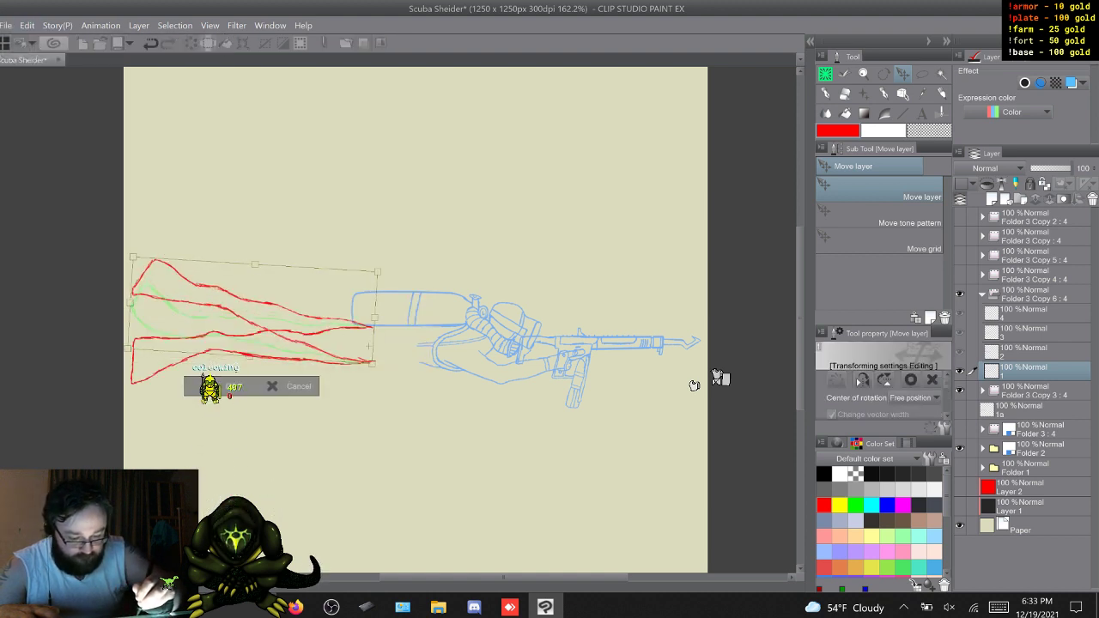
{"action": "left_click", "coordinate": [219, 386]}
{"action": "key", "text": "w"}
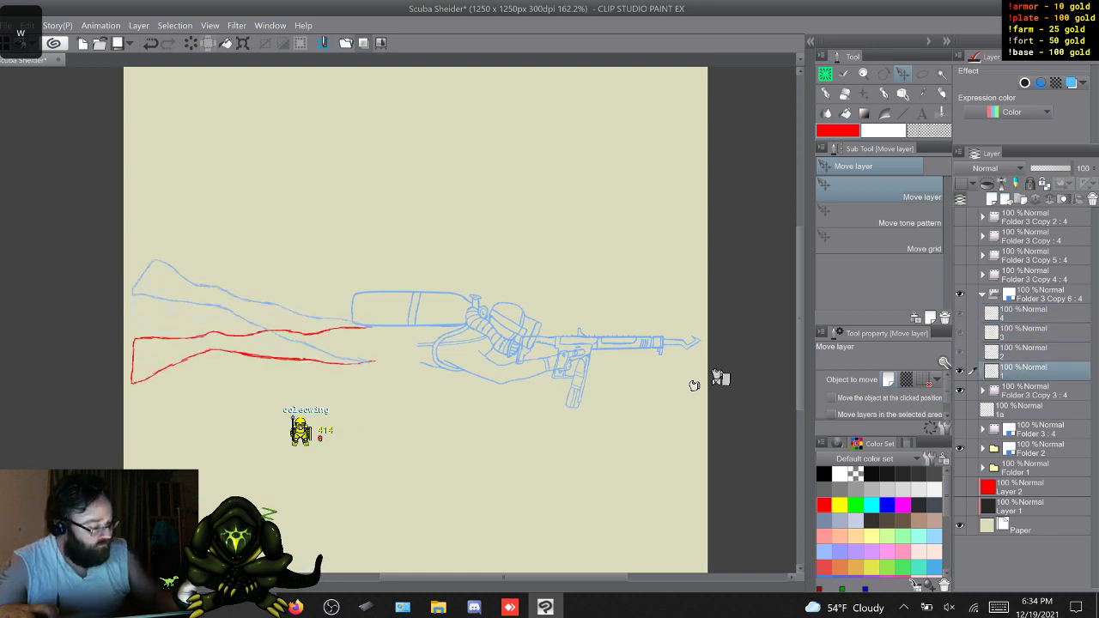
Rotate Folder 3 Copy 6 and Folder 3 Copy 3 together downward around the hip so both legs angle lower
{"action": "left_click", "coordinate": [982, 295]}
{"action": "left_click", "coordinate": [1042, 294]}
{"action": "left_click", "coordinate": [1043, 314], "text": "shift"}
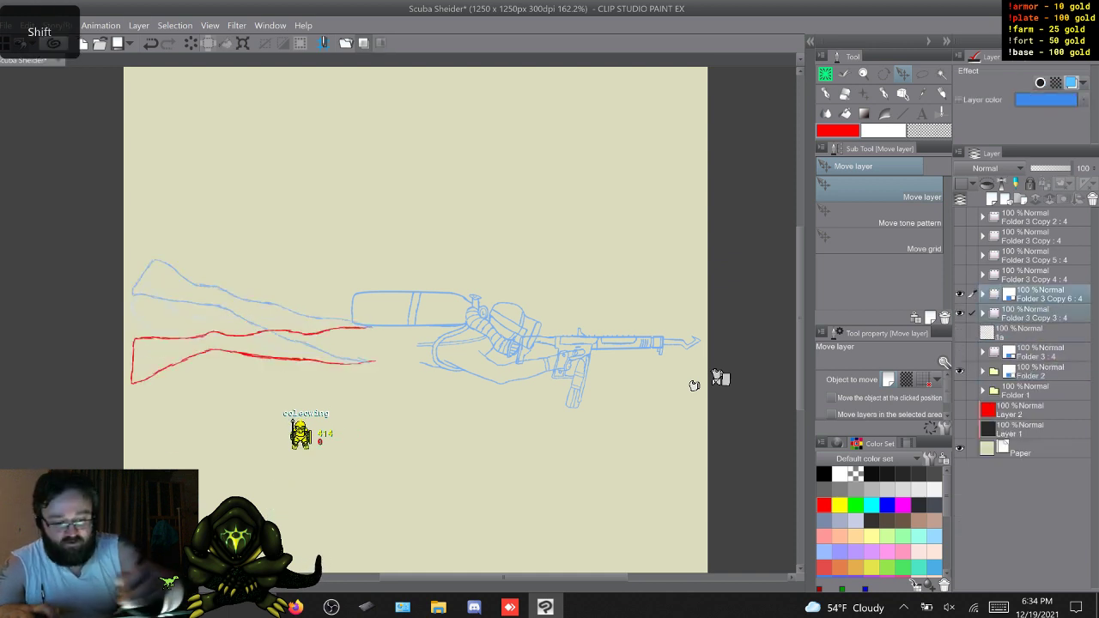
{"action": "left_click", "coordinate": [58, 25]}
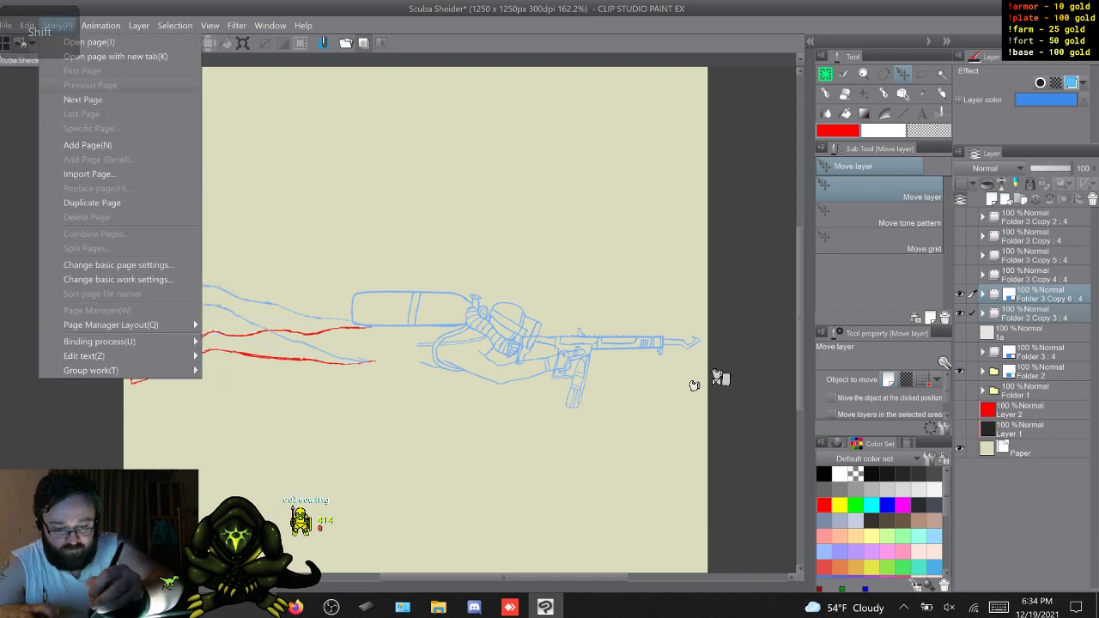
{"action": "mouse_move", "coordinate": [27, 26]}
{"action": "mouse_move", "coordinate": [60, 279]}
{"action": "left_click", "coordinate": [331, 279]}
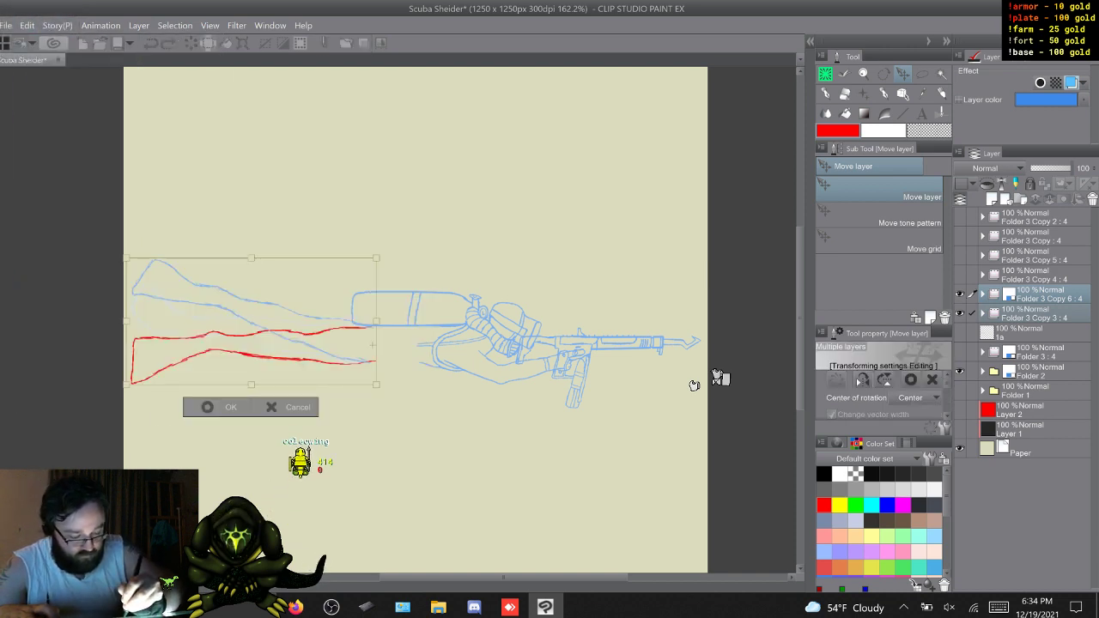
{"action": "left_click_drag", "start_coordinate": [250, 321], "coordinate": [373, 345]}
{"action": "left_click_drag", "start_coordinate": [112, 258], "coordinate": [101, 297]}
{"action": "key", "text": "Return"}
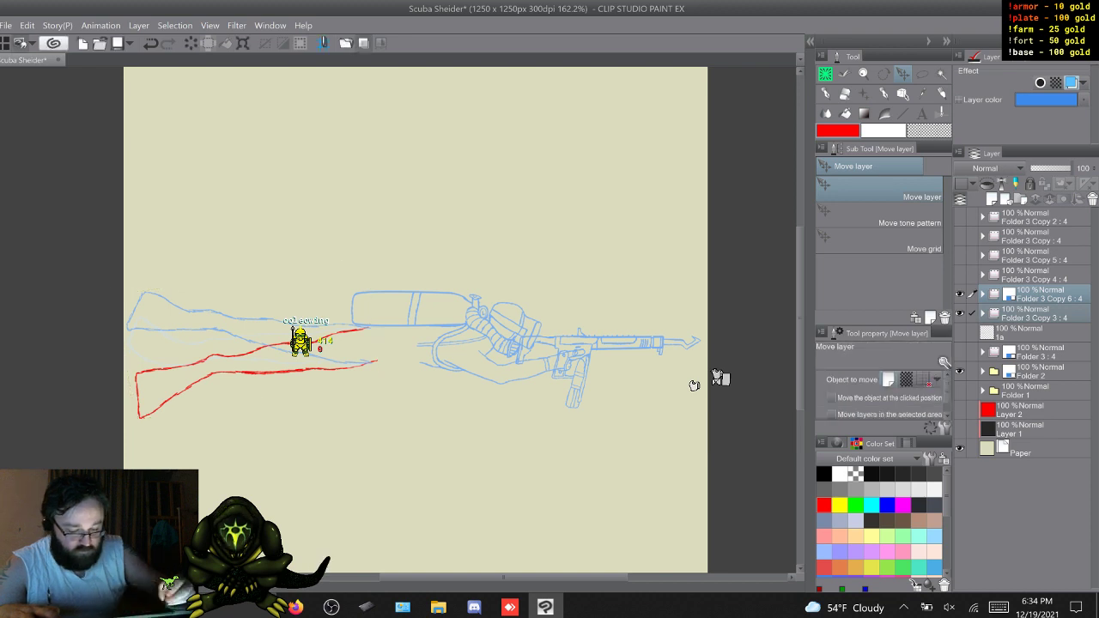
{"action": "key", "text": "w"}
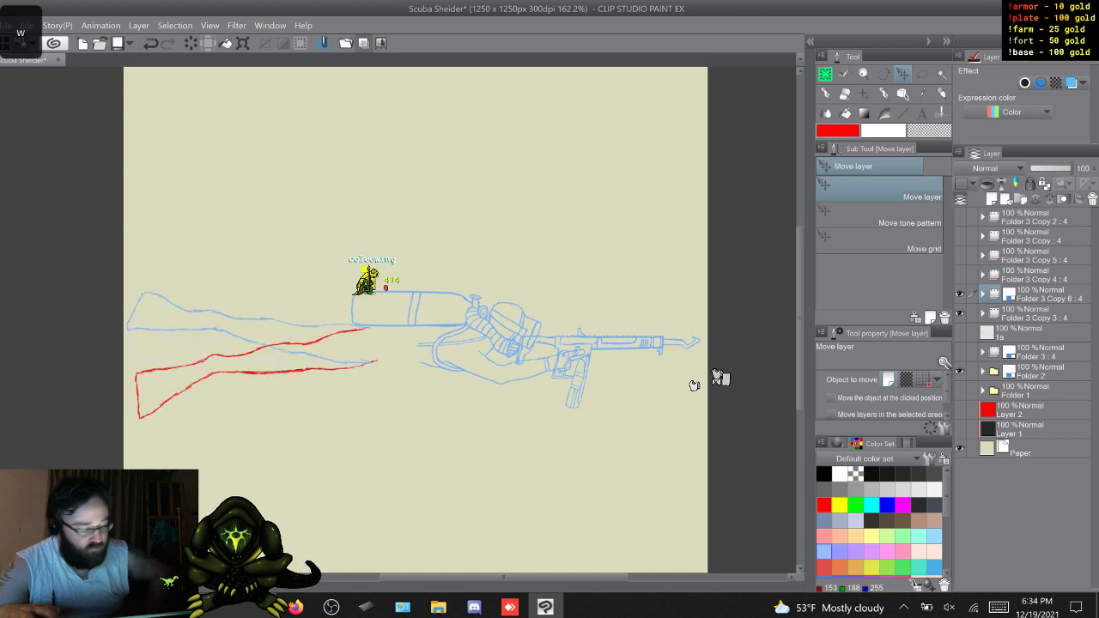
Expand Folder 3 Copy 3 and rotate its layer 1 leg slightly further downward around the hip end
{"action": "left_click", "coordinate": [982, 313]}
{"action": "left_click", "coordinate": [1026, 390]}
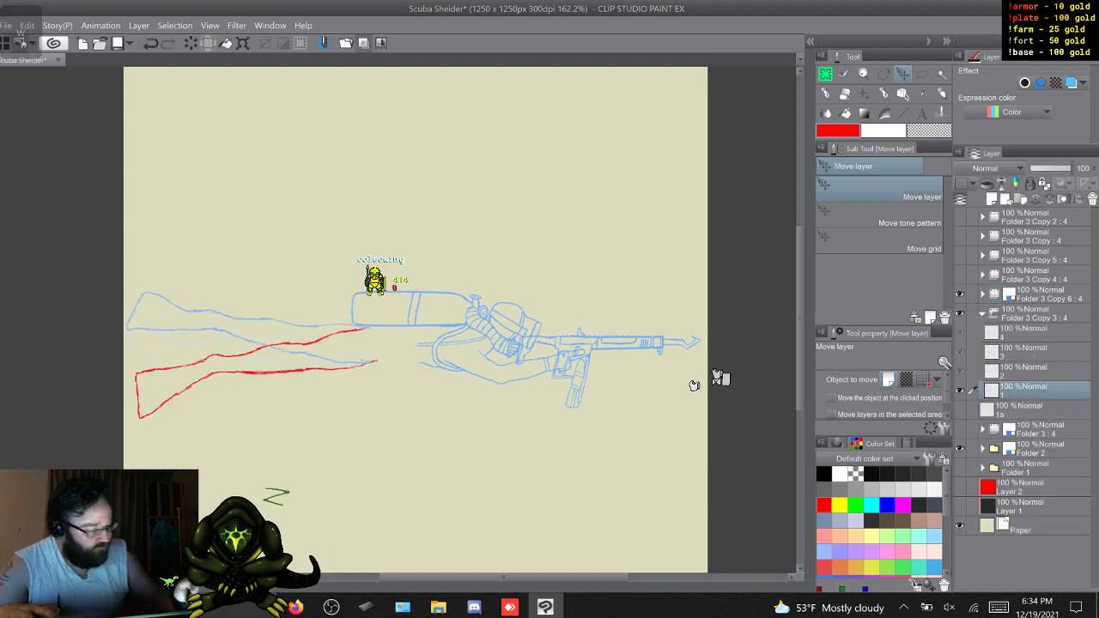
{"action": "left_click", "coordinate": [28, 26]}
{"action": "mouse_move", "coordinate": [61, 279]}
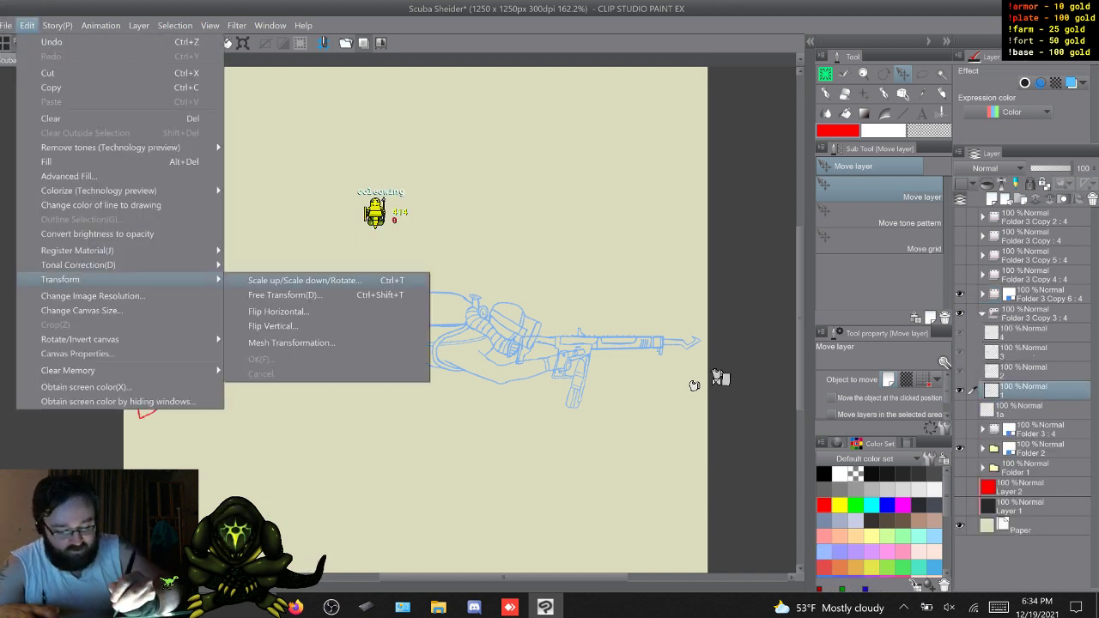
{"action": "left_click", "coordinate": [300, 280]}
{"action": "left_click_drag", "start_coordinate": [277, 365], "coordinate": [371, 345]}
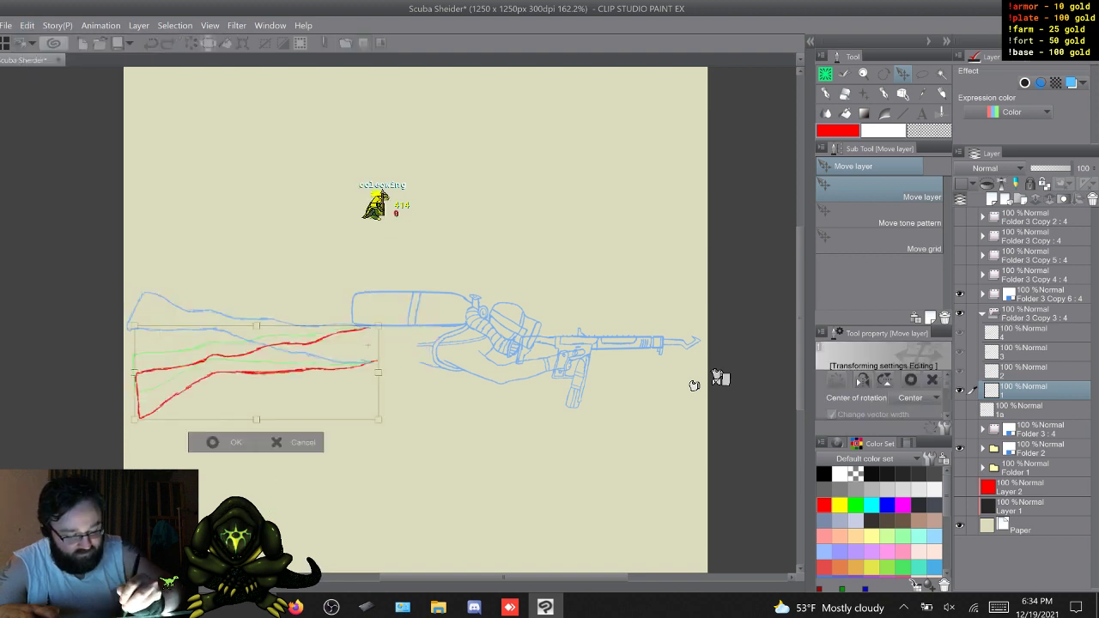
{"action": "left_click_drag", "start_coordinate": [123, 422], "coordinate": [127, 432]}
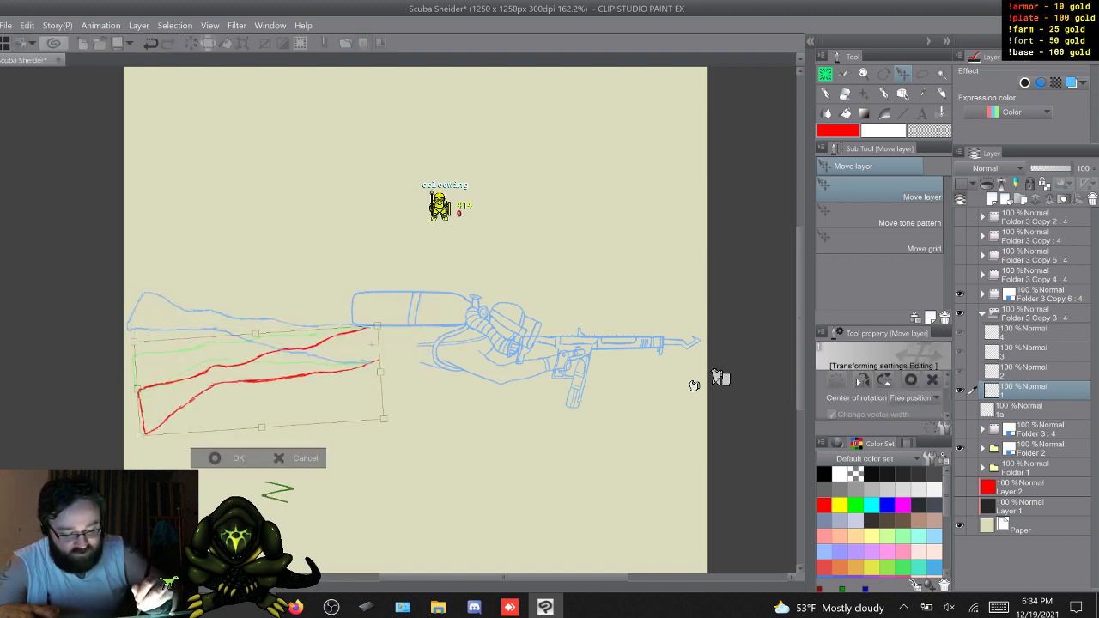
{"action": "key", "text": "Return"}
Cycle repeatedly through the four kick frames to check the motion of the lowered legs against the diver's body
{"action": "key", "text": "w"}
{"action": "key", "text": "w"}
{"action": "key", "text": "w"}
{"action": "key", "text": "w"}
{"action": "key", "text": "w"}
{"action": "key", "text": "w"}
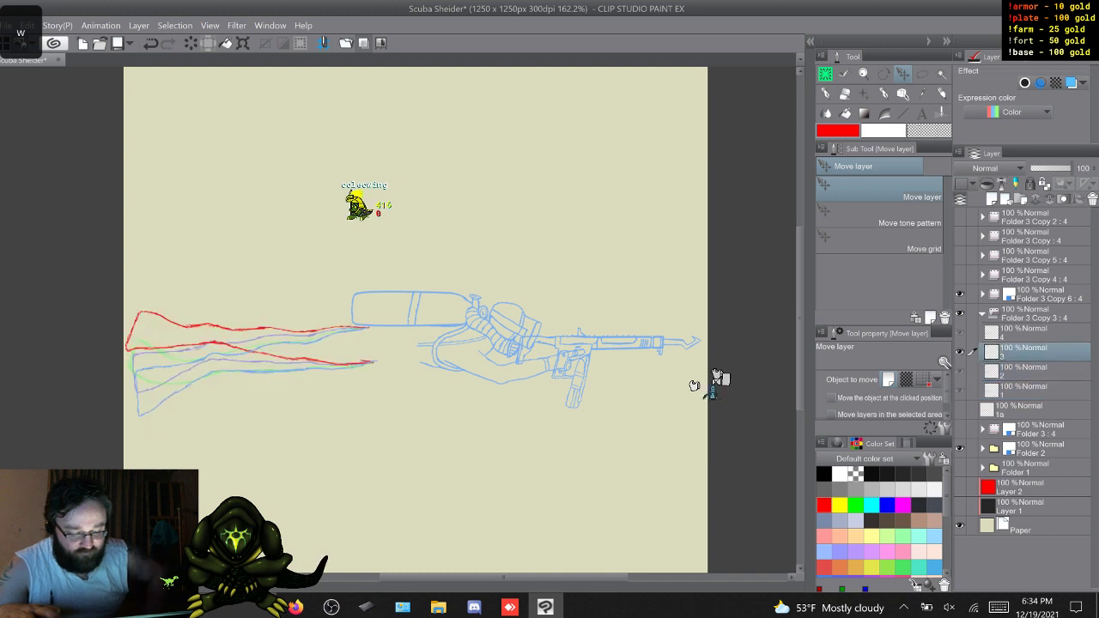
{"action": "key", "text": "w"}
{"action": "key", "text": "w"}
{"action": "key", "text": "w"}
{"action": "key", "text": "w"}
{"action": "key", "text": "w"}
{"action": "key", "text": "w"}
{"action": "key", "text": "w"}
{"action": "key", "text": "w"}
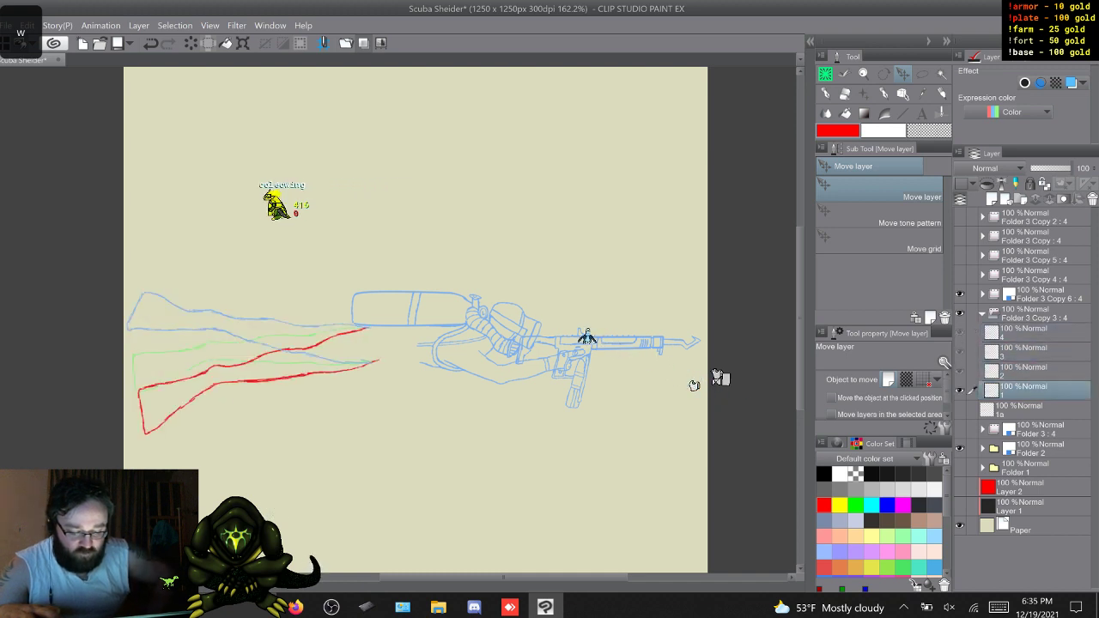
{"action": "key", "text": "w"}
{"action": "key", "text": "w"}
{"action": "key", "text": "w"}
{"action": "key", "text": "w"}
{"action": "key", "text": "w"}
{"action": "key", "text": "w"}
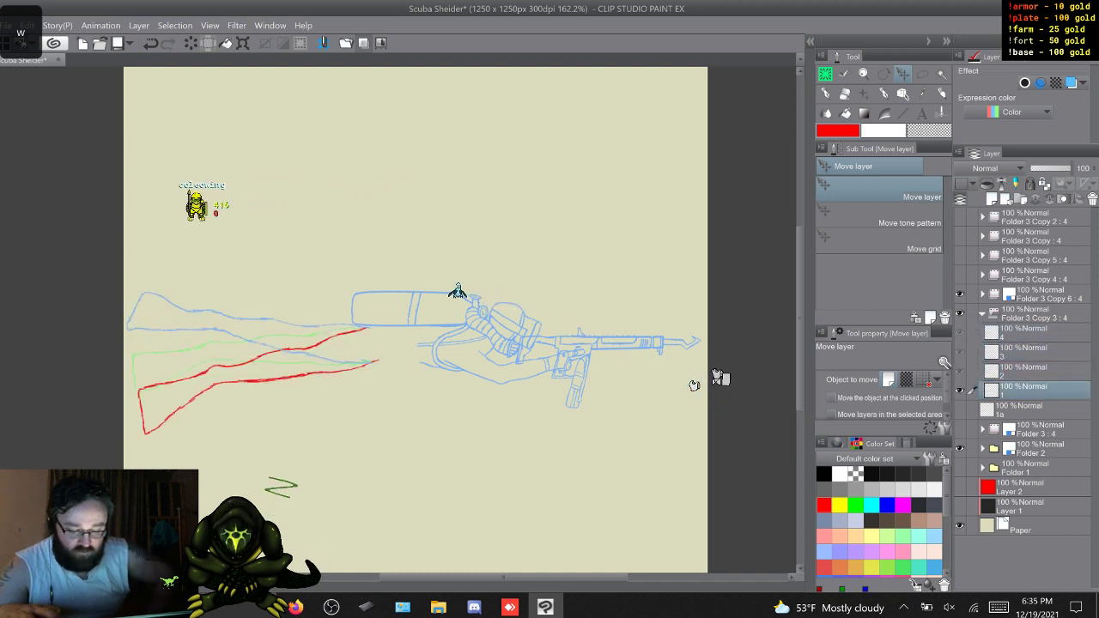
{"action": "key", "text": "w"}
{"action": "key", "text": "w"}
{"action": "key", "text": "w"}
{"action": "key", "text": "w"}
{"action": "key", "text": "w"}
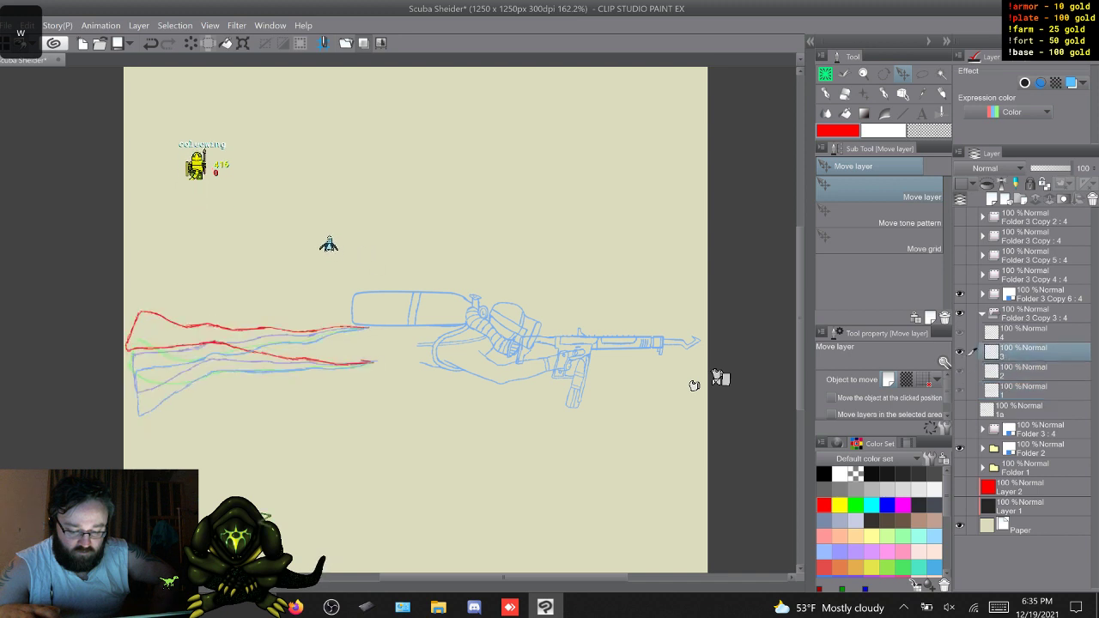
{"action": "key", "text": "w"}
{"action": "key", "text": "w"}
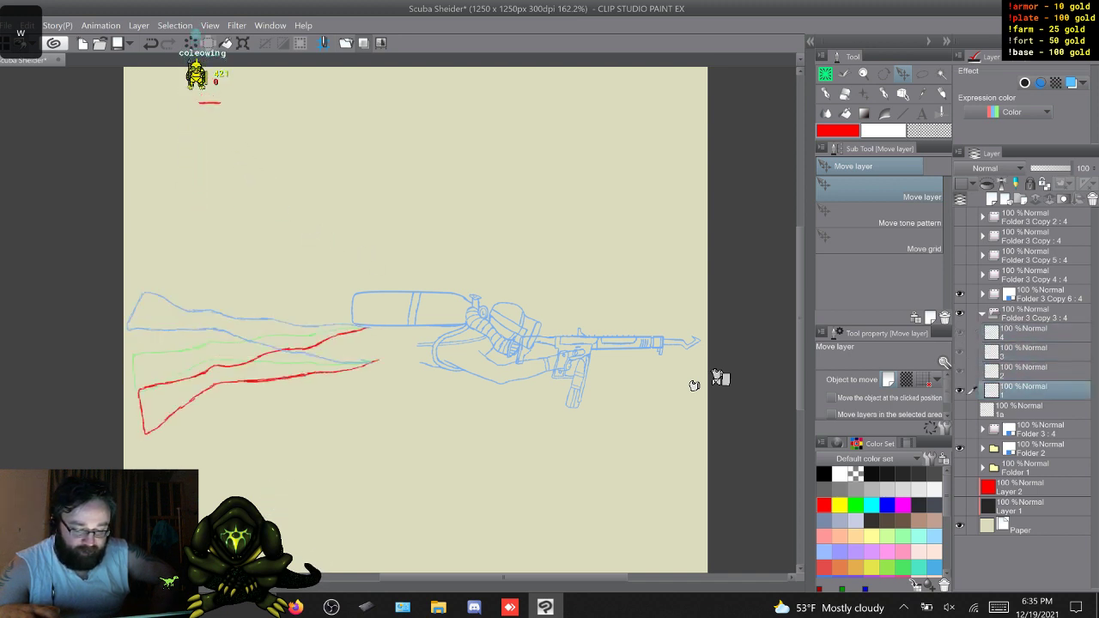
{"action": "key", "text": "w"}
{"action": "key", "text": "w"}
{"action": "key", "text": "w"}
{"action": "key", "text": "w"}
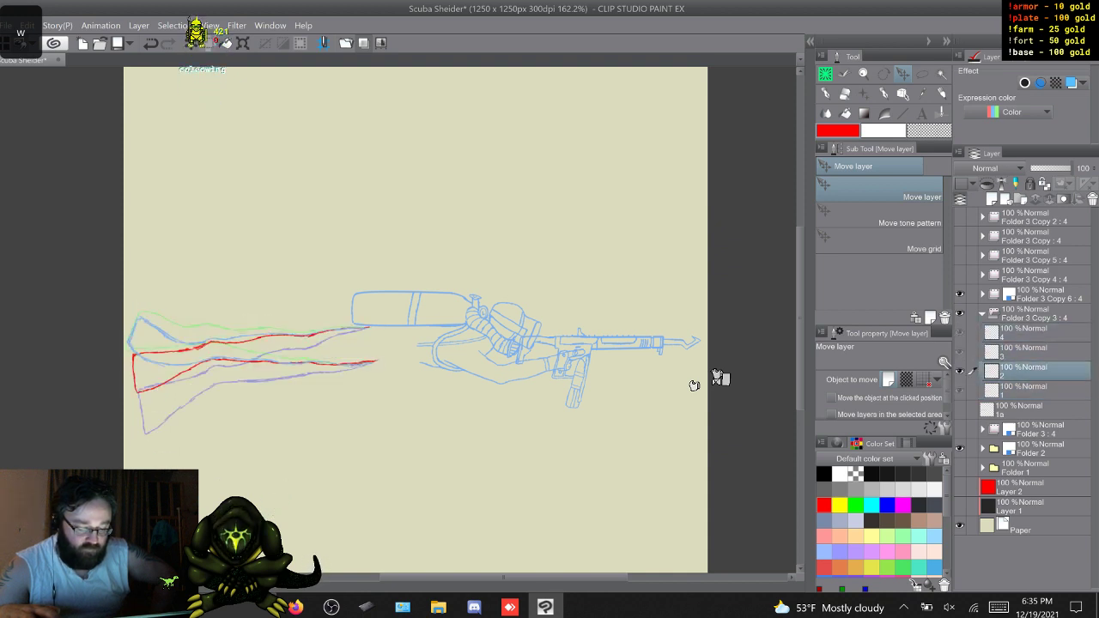
{"action": "key", "text": "w"}
{"action": "key", "text": "w"}
{"action": "key", "text": "w"}
{"action": "key", "text": "w"}
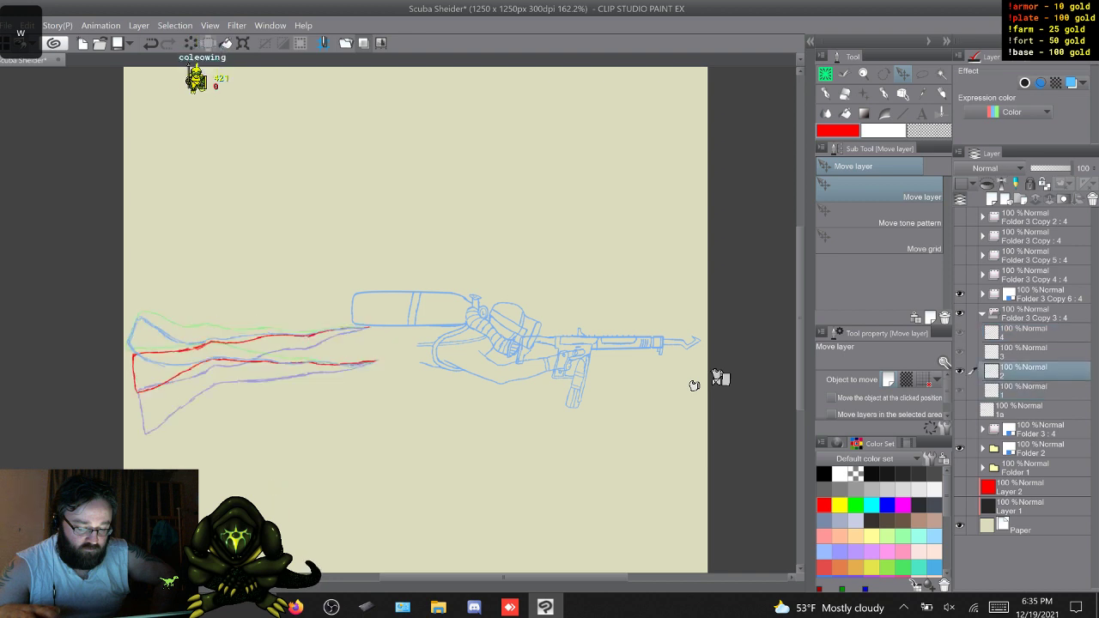
{"action": "key", "text": "w"}
{"action": "key", "text": "w"}
{"action": "key", "text": "w"}
{"action": "key", "text": "w"}
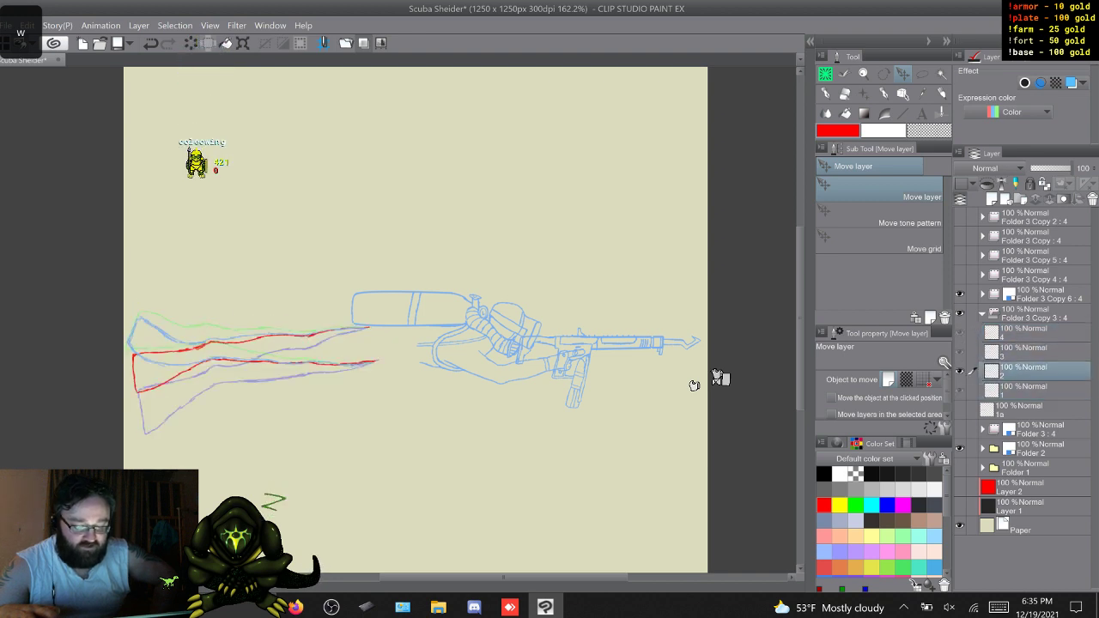
{"action": "key", "text": "w"}
{"action": "key", "text": "w"}
{"action": "key", "text": "w"}
{"action": "key", "text": "w"}
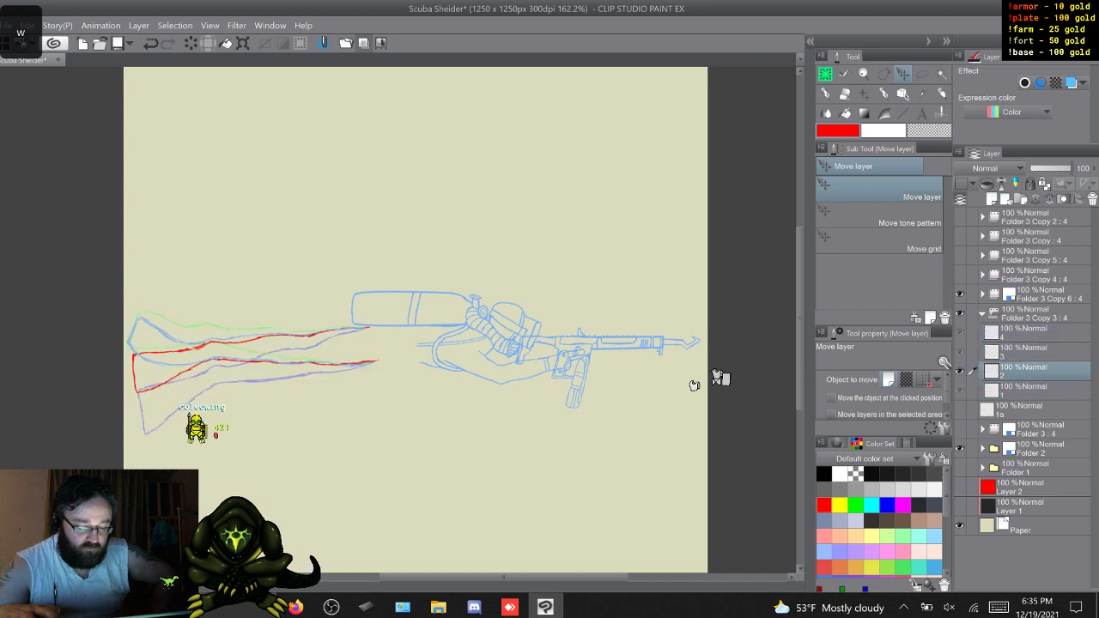
Step through the kick frames with onion skin shown to compare the red leg with its neighbouring positions on Folder 3 Copy 3
{"action": "key", "text": "w"}
{"action": "key", "text": "w"}
{"action": "key", "text": "w"}
{"action": "key", "text": "w"}
{"action": "key", "text": "w"}
{"action": "key", "text": "w"}
{"action": "key", "text": "w"}
{"action": "key", "text": "w"}
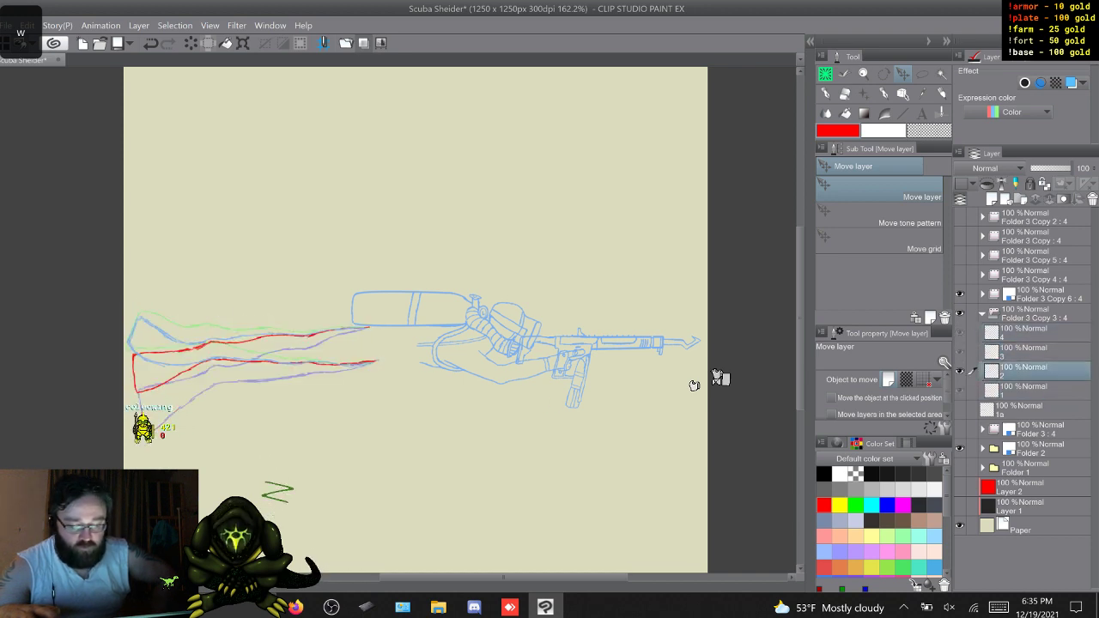
{"action": "key", "text": "w"}
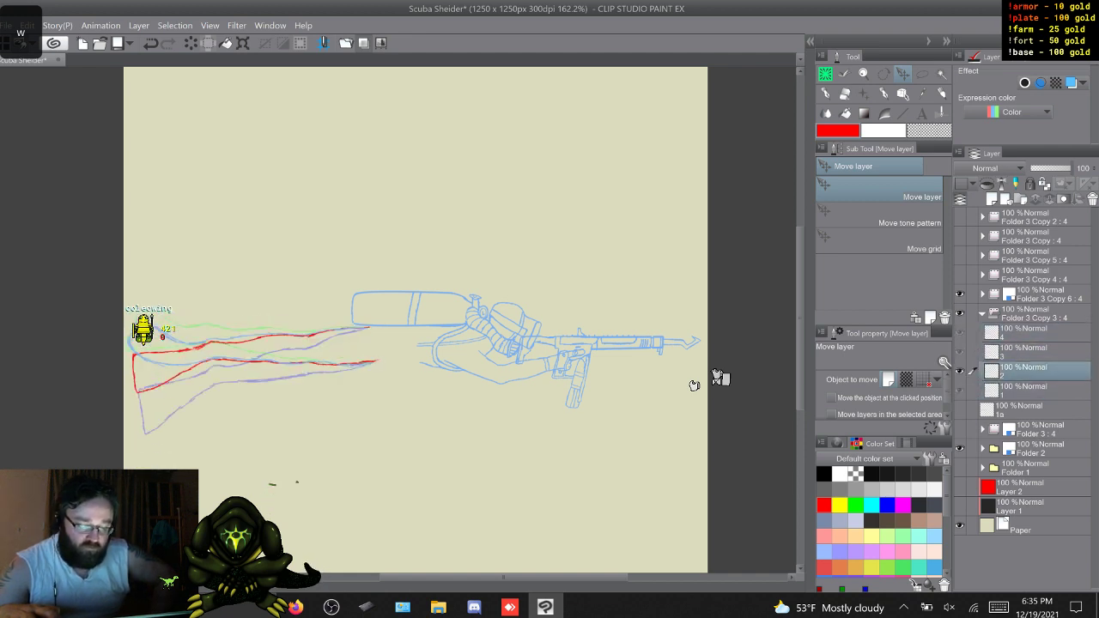
{"action": "key", "text": "w"}
{"action": "key", "text": "w"}
{"action": "key", "text": "w"}
{"action": "key", "text": "w"}
{"action": "key", "text": "w"}
{"action": "key", "text": "w"}
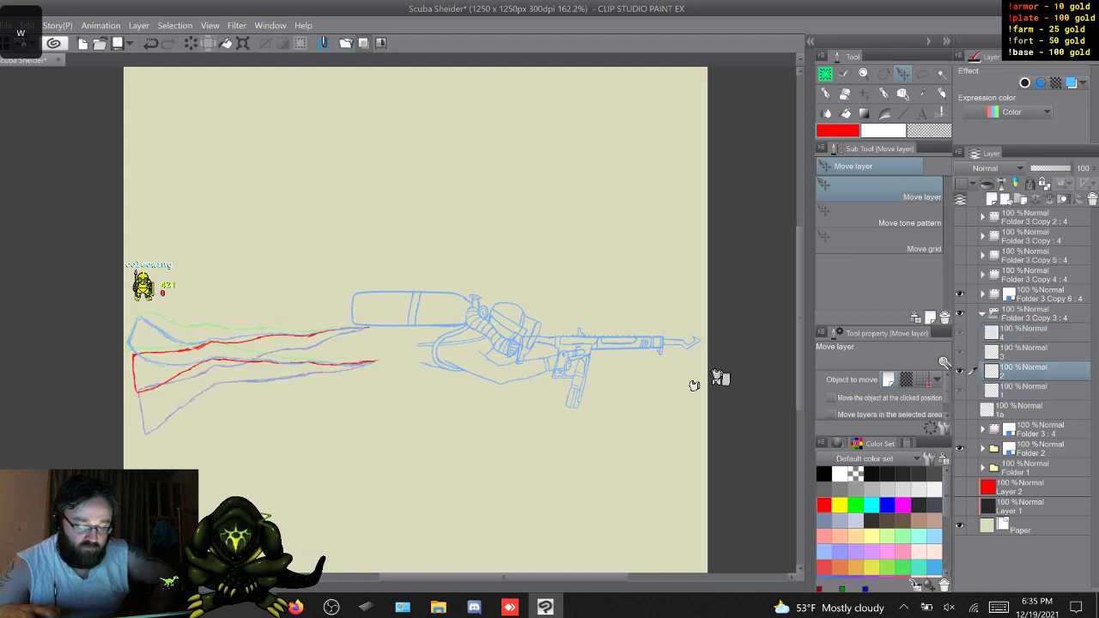
{"action": "key", "text": "w"}
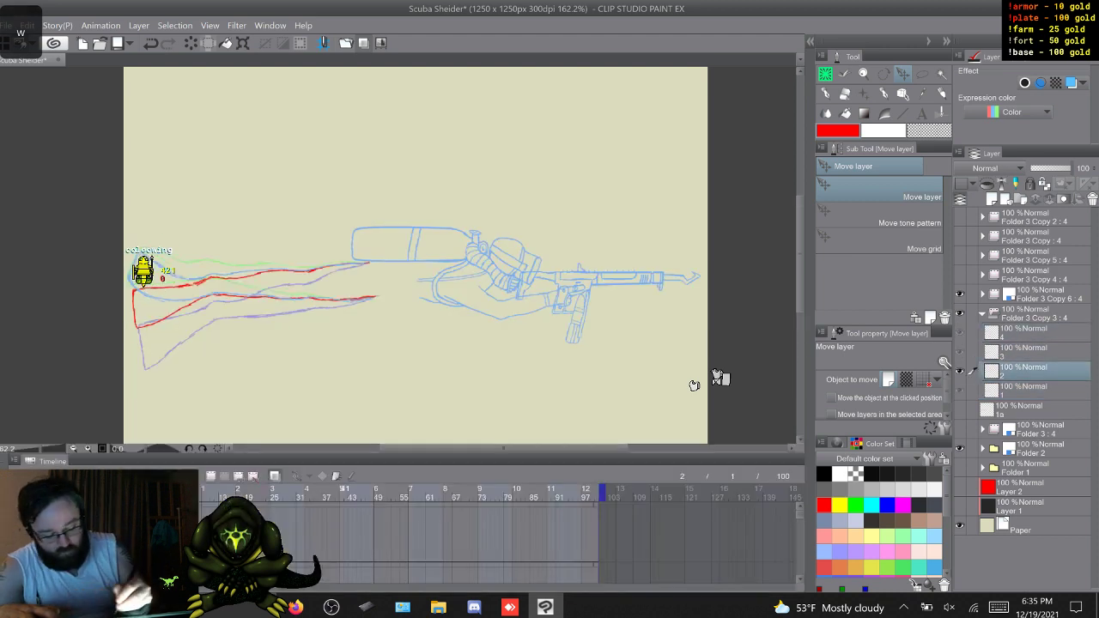
{"action": "key", "text": "w"}
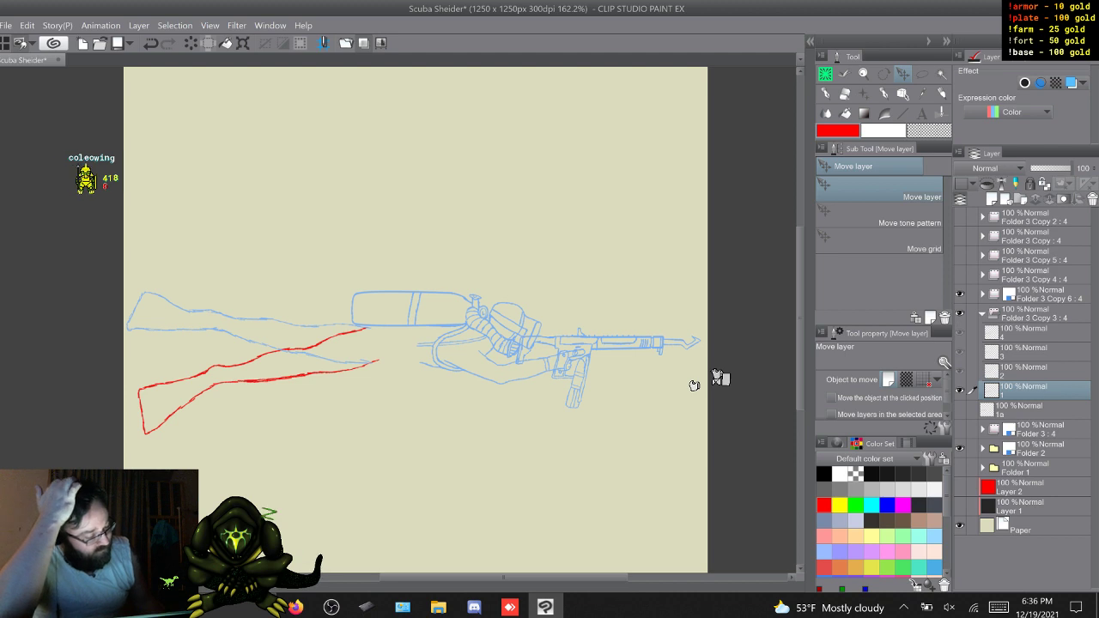
Collapse Folder 3 Copy 3 and turn off the blue layer color on Folder 3 Copy 6 so both legs are red
{"action": "left_click", "coordinate": [982, 314]}
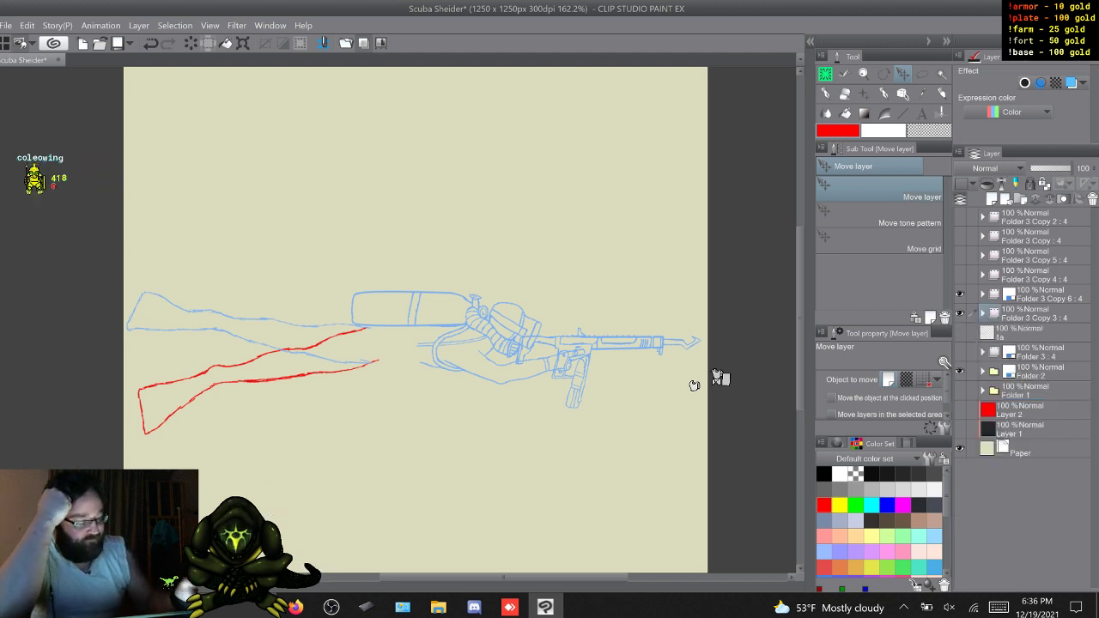
{"action": "left_click", "coordinate": [1049, 294]}
{"action": "left_click", "coordinate": [1071, 83]}
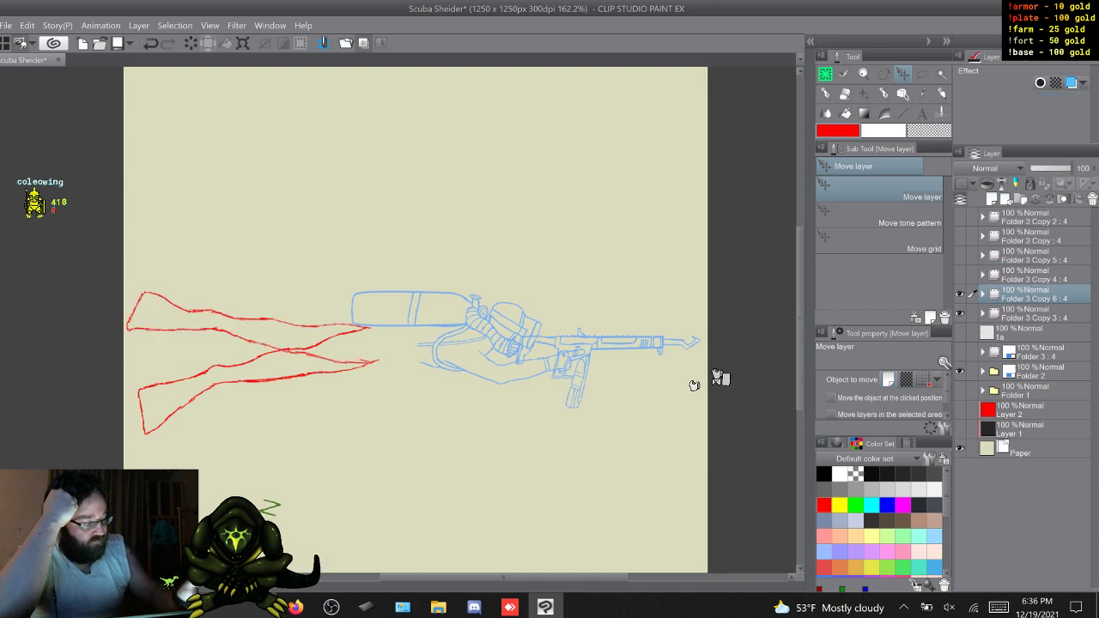
{"action": "left_click", "coordinate": [982, 294]}
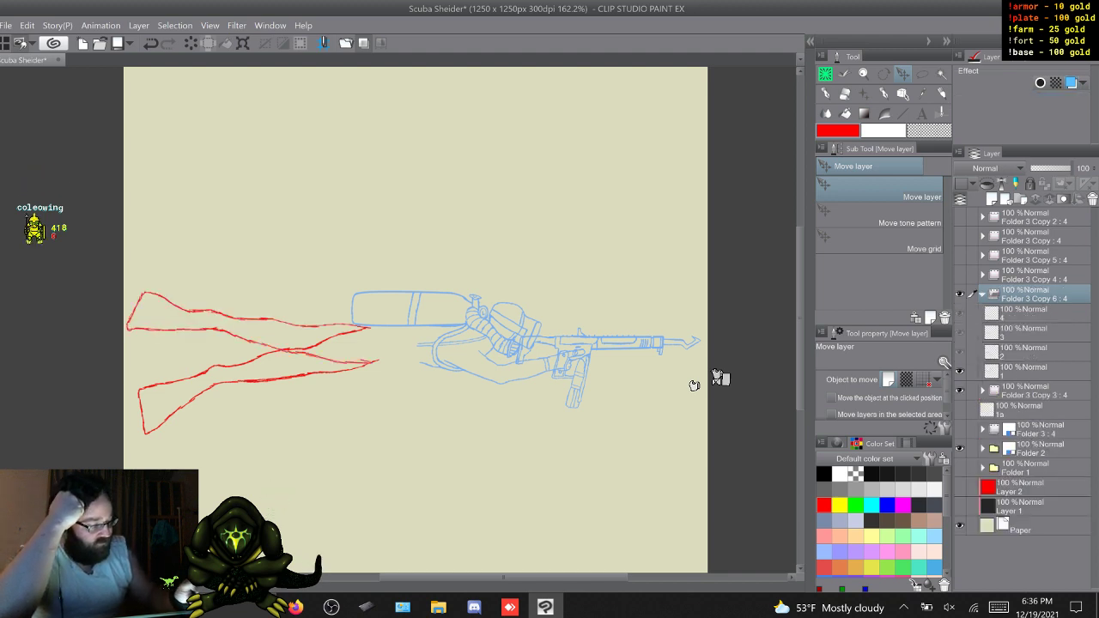
{"action": "left_click", "coordinate": [1034, 371]}
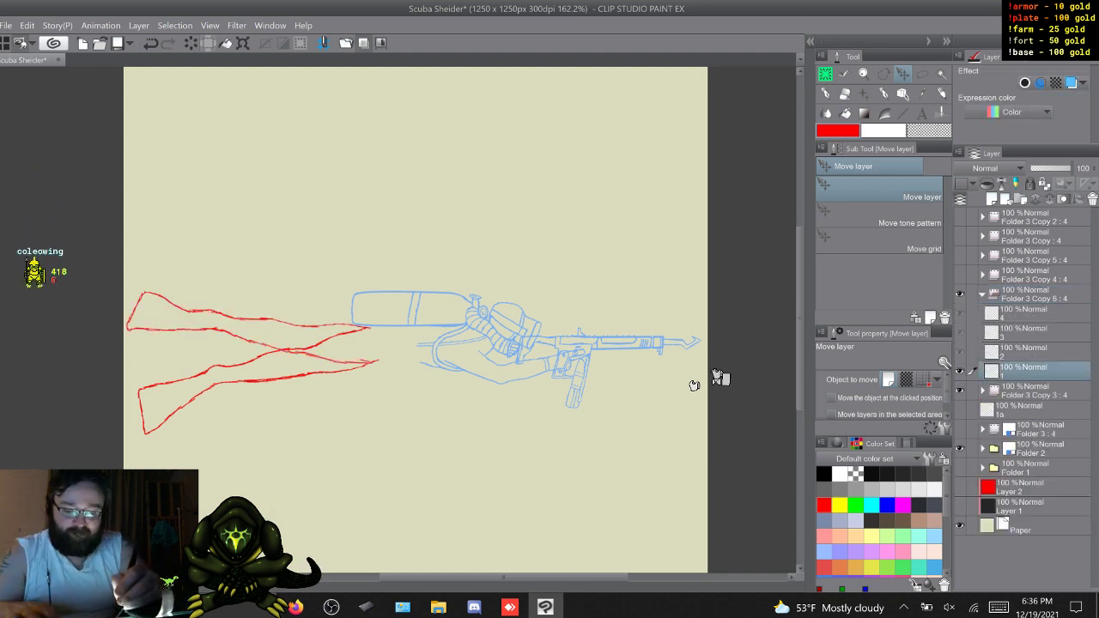
{"action": "left_click", "coordinate": [982, 295]}
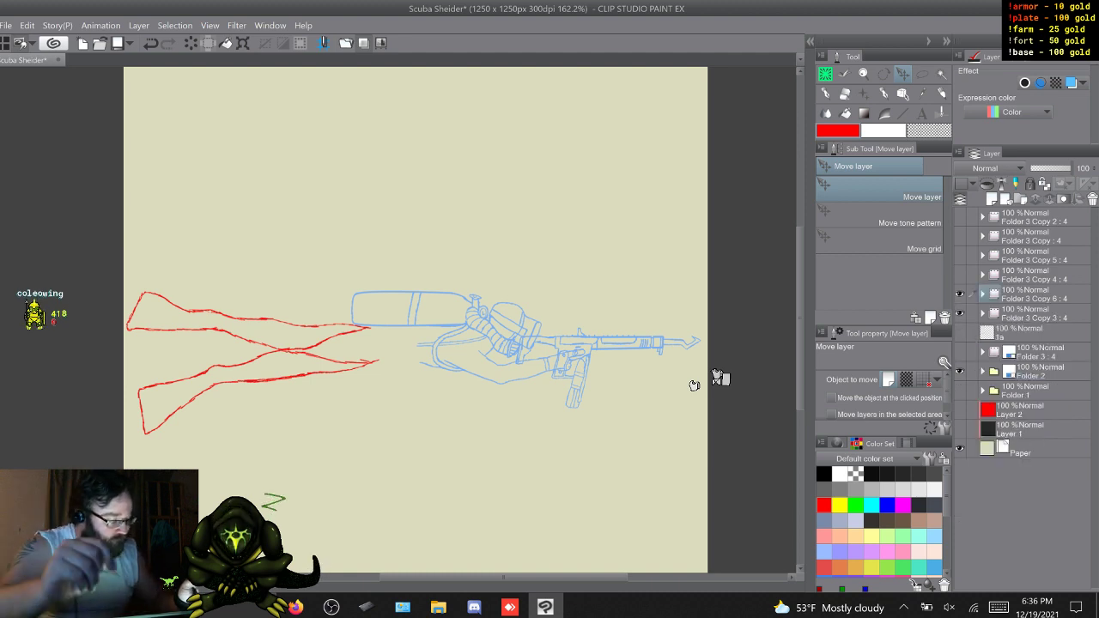
Check what Folder 3 contains by toggling its visibility, and delete the folder
{"action": "left_click", "coordinate": [1038, 352]}
{"action": "left_click", "coordinate": [959, 352]}
{"action": "left_click", "coordinate": [960, 352]}
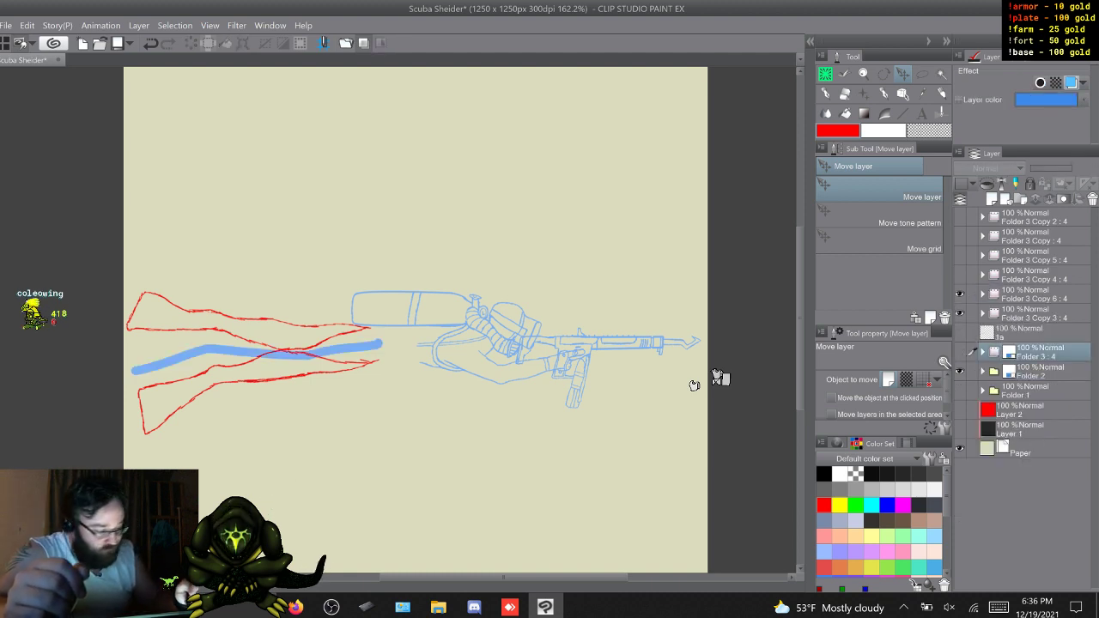
{"action": "right_click", "coordinate": [1038, 352]}
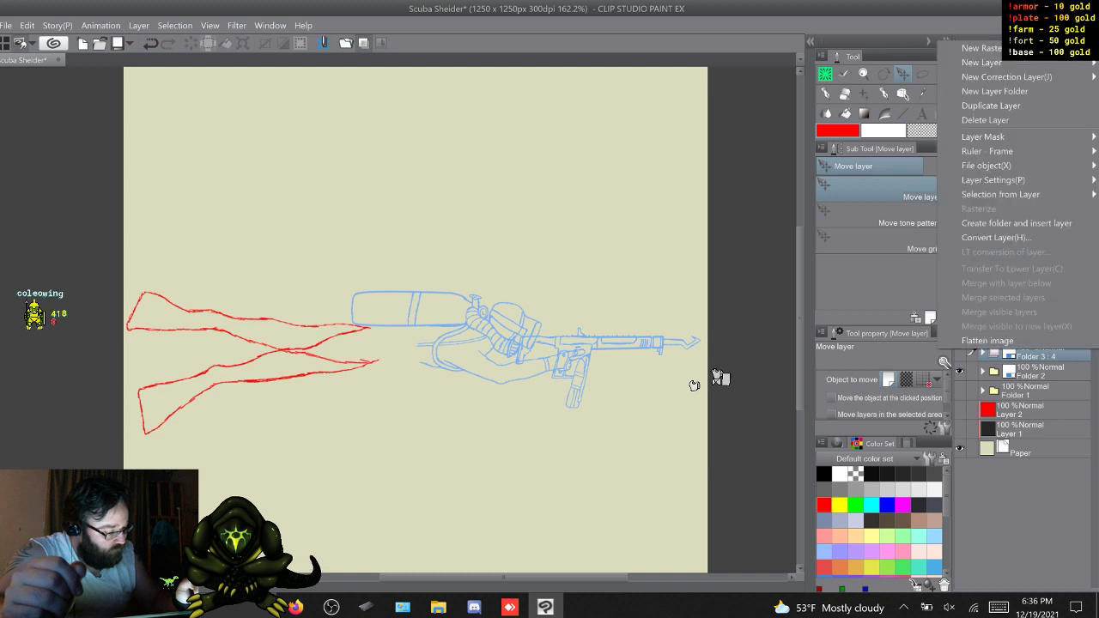
{"action": "left_click", "coordinate": [987, 119]}
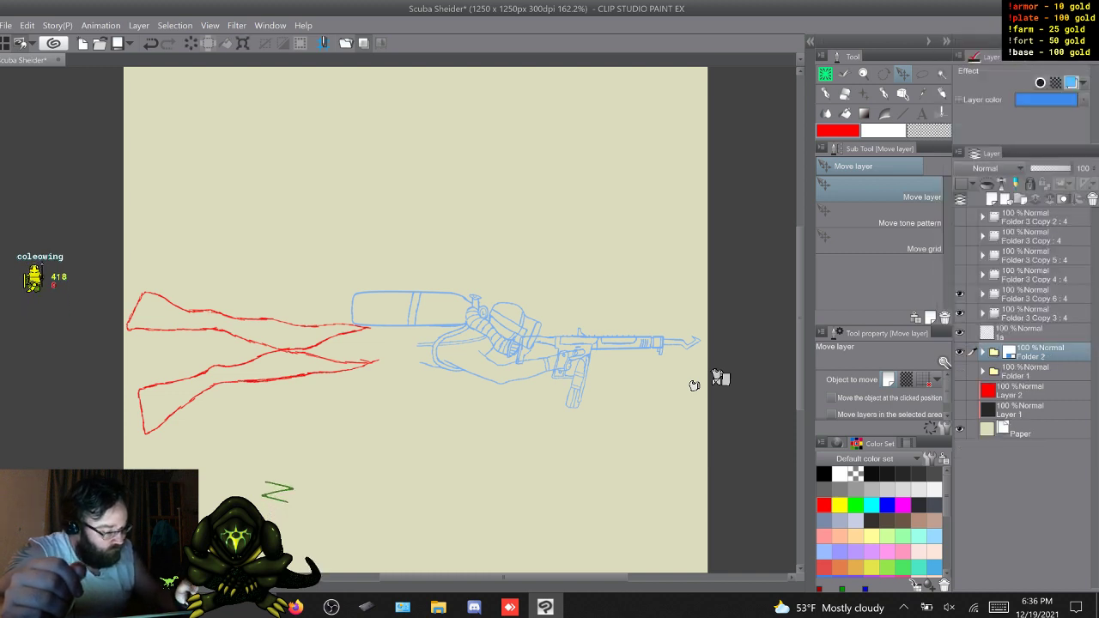
Show layer 1a to check its drawing, and delete the layer
{"action": "left_click", "coordinate": [960, 332]}
{"action": "left_click", "coordinate": [1030, 333]}
{"action": "right_click", "coordinate": [1030, 332]}
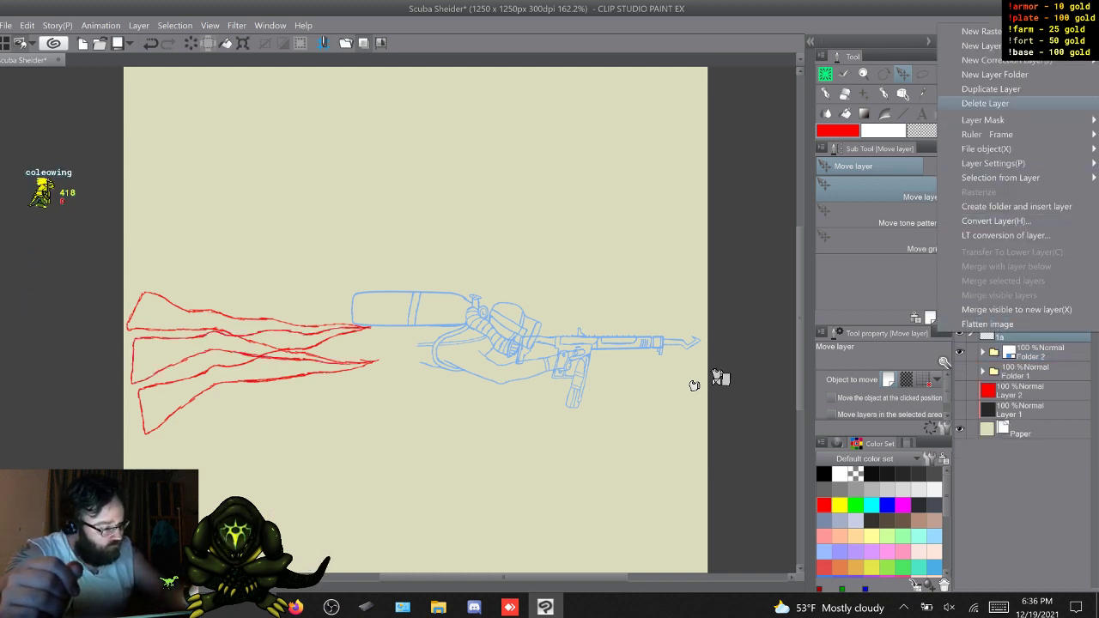
{"action": "left_click", "coordinate": [985, 103]}
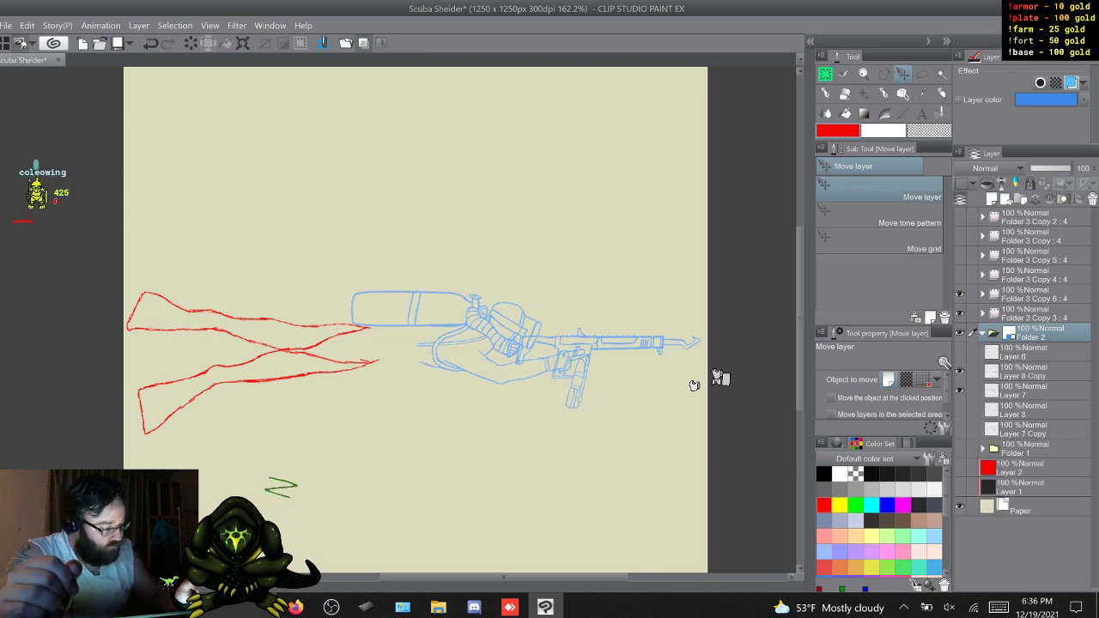
Run through the kick frames many times with both legs in red to judge how the two offset cycles move together
{"action": "left_click", "coordinate": [1034, 294]}
{"action": "key", "text": "w"}
{"action": "key", "text": "w"}
{"action": "key", "text": "w"}
{"action": "key", "text": "w"}
{"action": "key", "text": "w"}
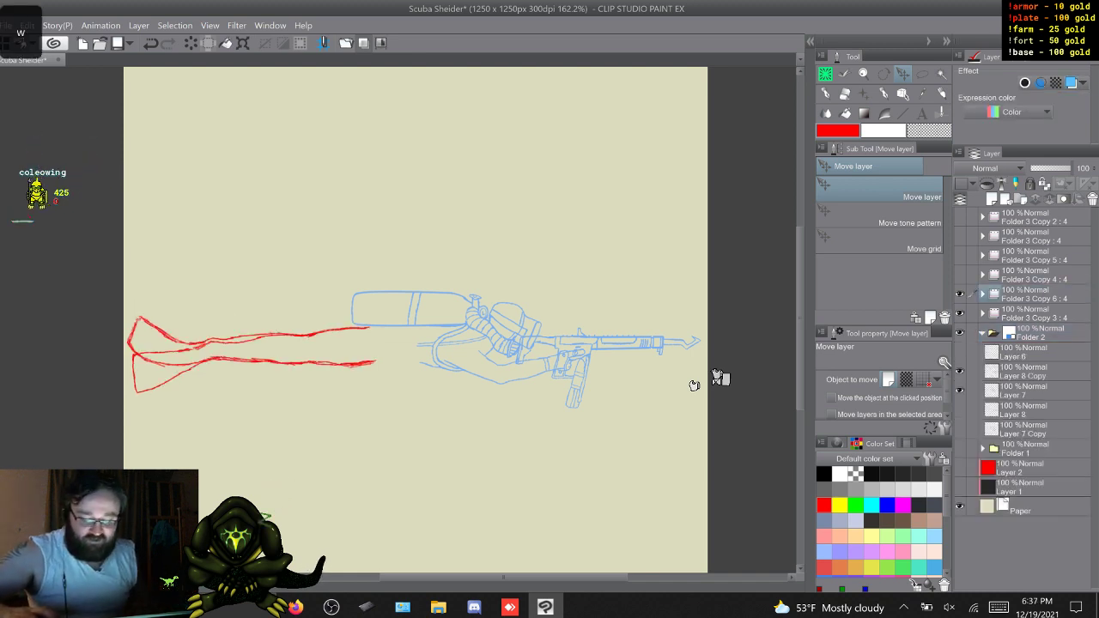
{"action": "key", "text": "w"}
{"action": "key", "text": "w"}
{"action": "key", "text": "w"}
{"action": "key", "text": "w"}
{"action": "key", "text": "w"}
{"action": "key", "text": "w"}
{"action": "key", "text": "w"}
{"action": "key", "text": "w"}
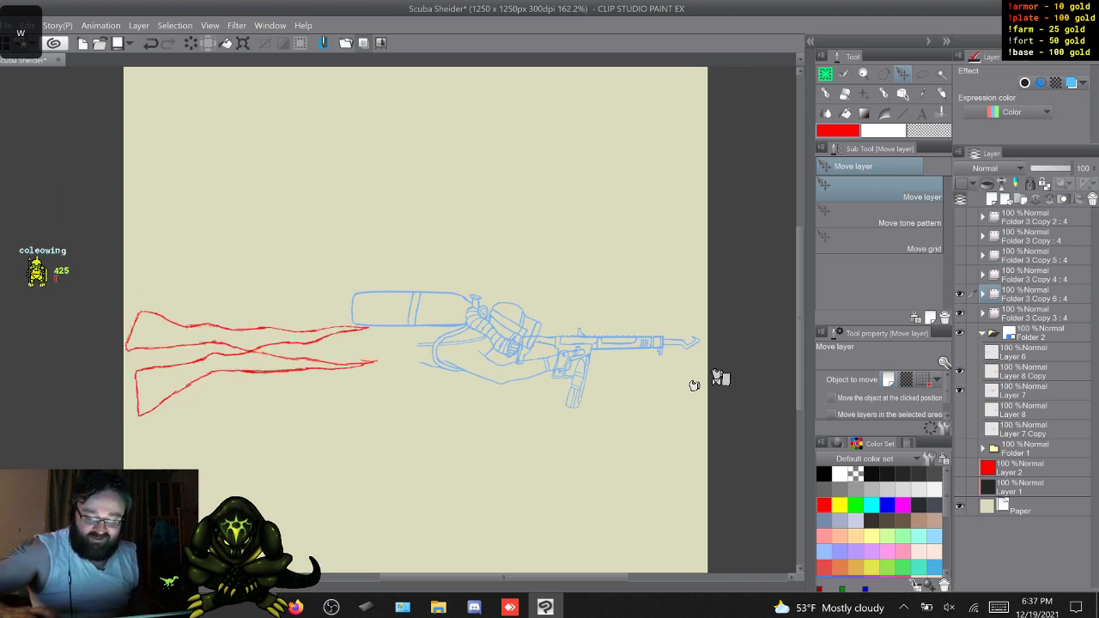
{"action": "key", "text": "w"}
{"action": "key", "text": "w"}
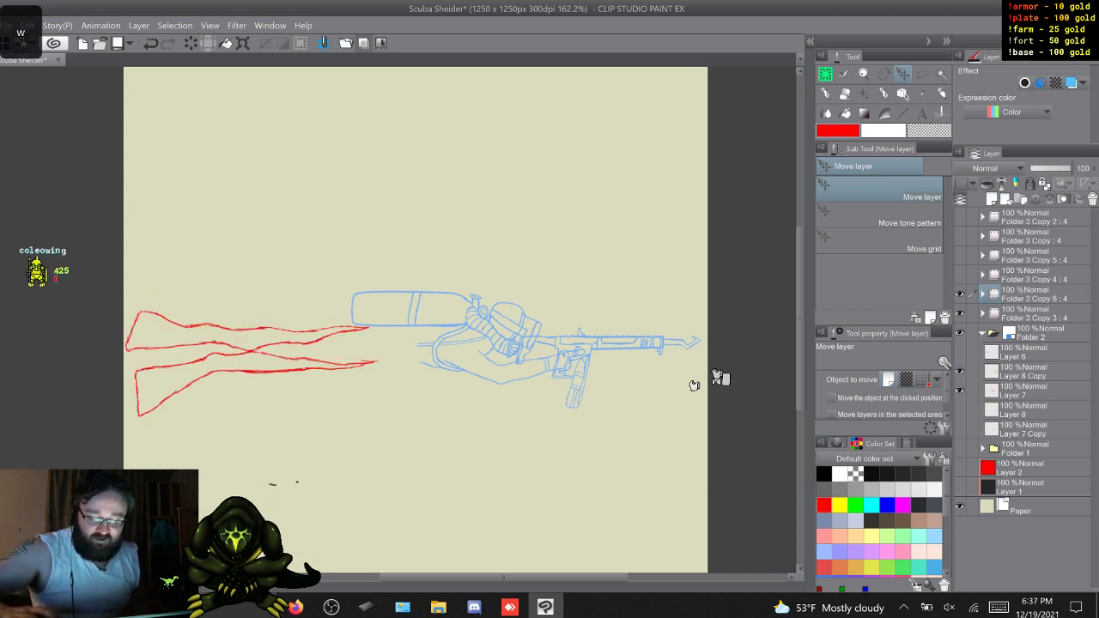
{"action": "key", "text": "w"}
{"action": "key", "text": "w"}
{"action": "key", "text": "w"}
{"action": "key", "text": "w"}
{"action": "key", "text": "w"}
{"action": "key", "text": "w"}
{"action": "key", "text": "w"}
{"action": "key", "text": "w"}
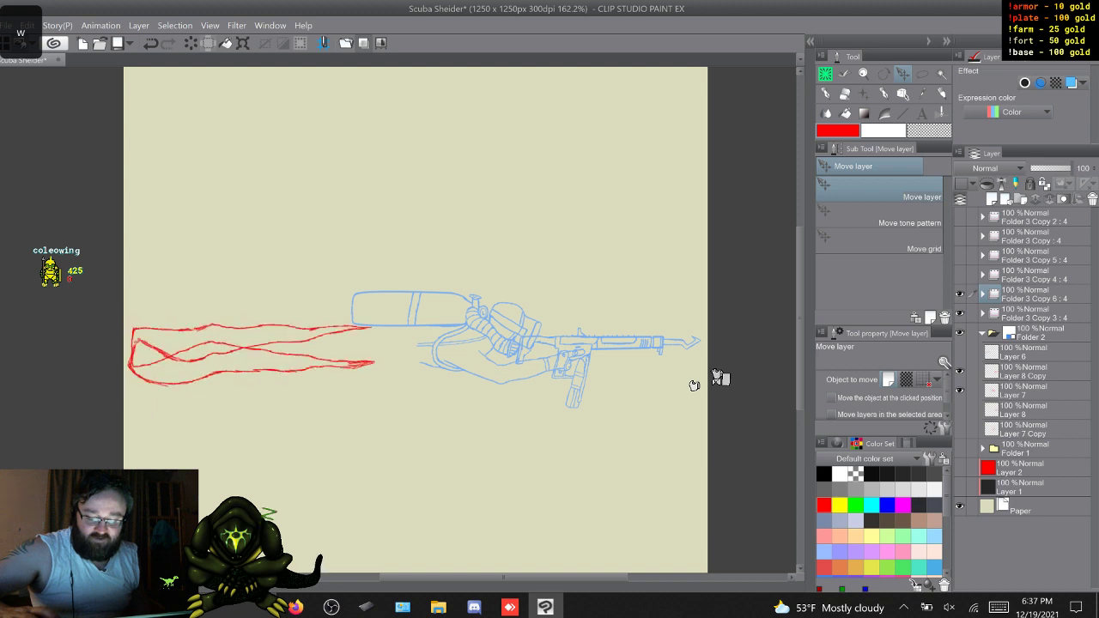
{"action": "key", "text": "w"}
{"action": "key", "text": "w"}
{"action": "key", "text": "w"}
{"action": "key", "text": "w"}
{"action": "key", "text": "w"}
{"action": "key", "text": "w"}
{"action": "key", "text": "w"}
{"action": "key", "text": "w"}
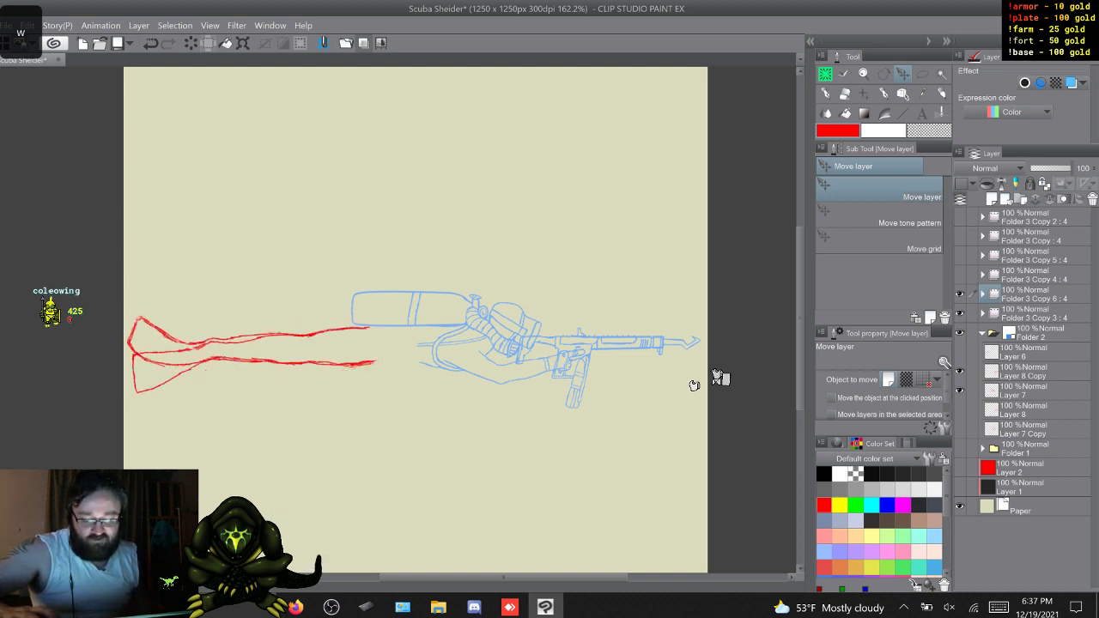
{"action": "key", "text": "w"}
{"action": "key", "text": "w"}
{"action": "key", "text": "w"}
{"action": "key", "text": "w"}
{"action": "key", "text": "w"}
{"action": "key", "text": "w"}
{"action": "key", "text": "w"}
{"action": "key", "text": "w"}
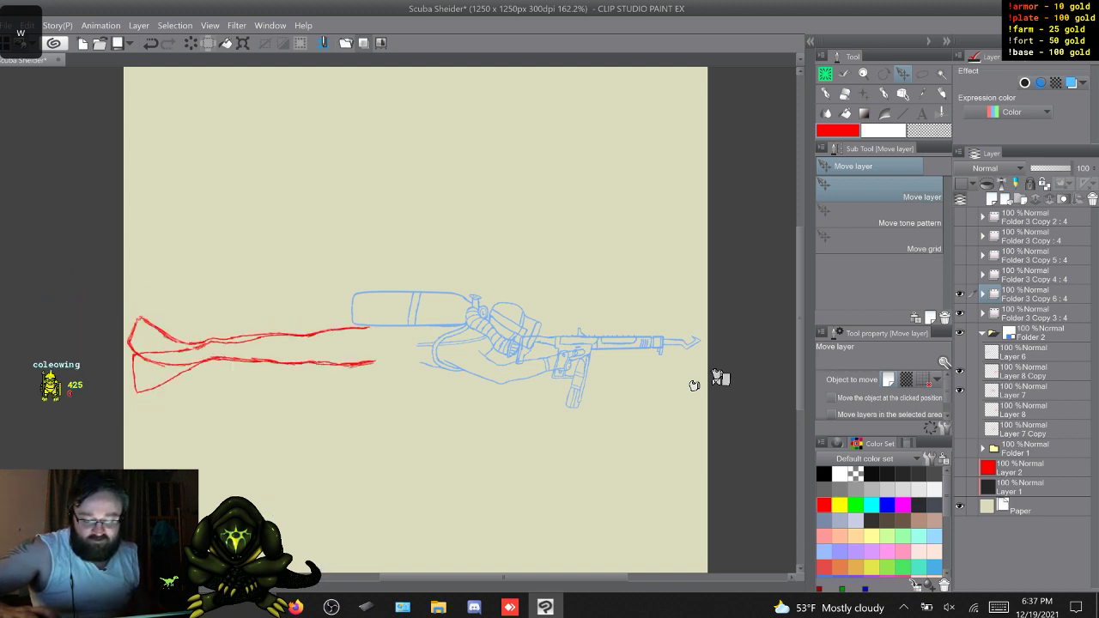
{"action": "key", "text": "w"}
{"action": "key", "text": "w"}
{"action": "key", "text": "w"}
{"action": "key", "text": "w"}
{"action": "key", "text": "w"}
{"action": "key", "text": "w"}
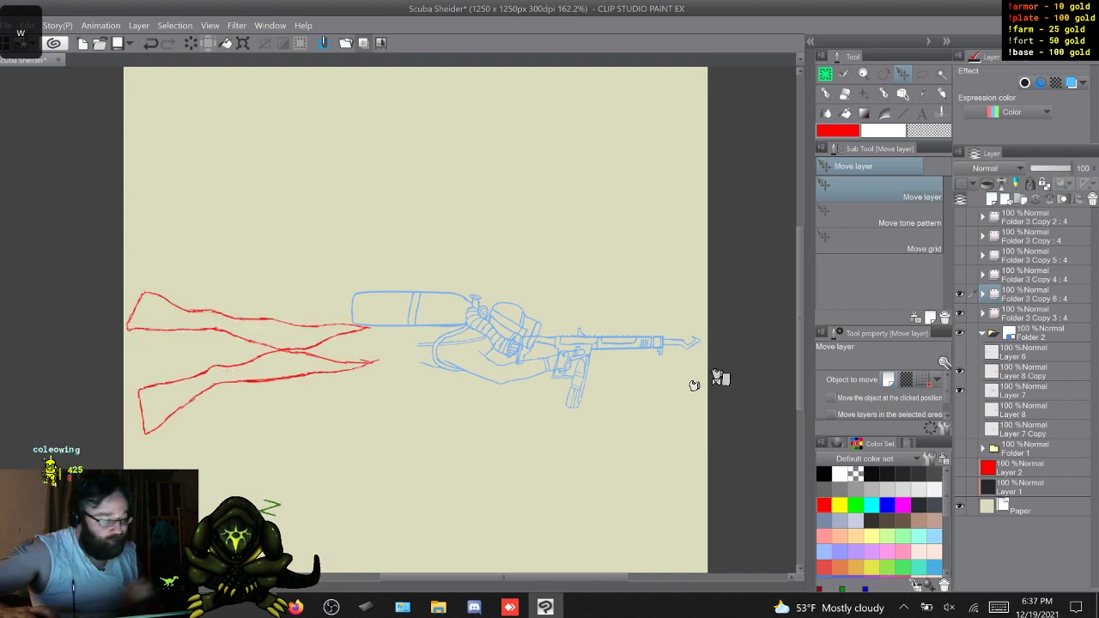
Turn the blue layer color back on for Folder 3 Copy 6 and cycle the frames to review the two-colored kick
{"action": "key", "text": "w"}
{"action": "key", "text": "w"}
{"action": "key", "text": "w"}
{"action": "key", "text": "w"}
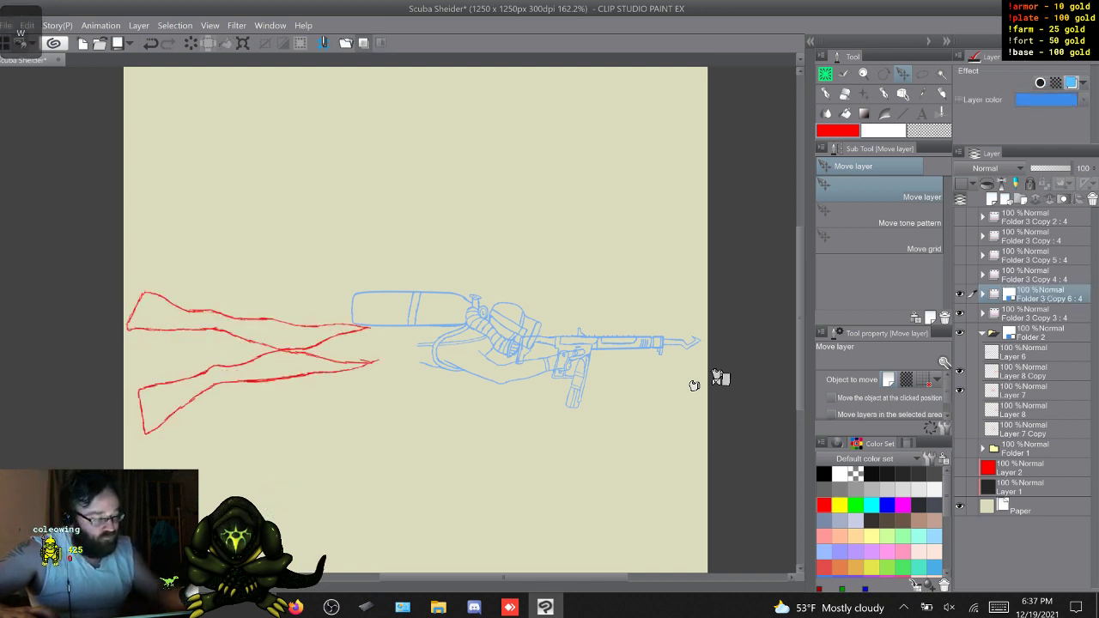
{"action": "key", "text": "w"}
{"action": "key", "text": "w"}
{"action": "key", "text": "w"}
{"action": "key", "text": "w"}
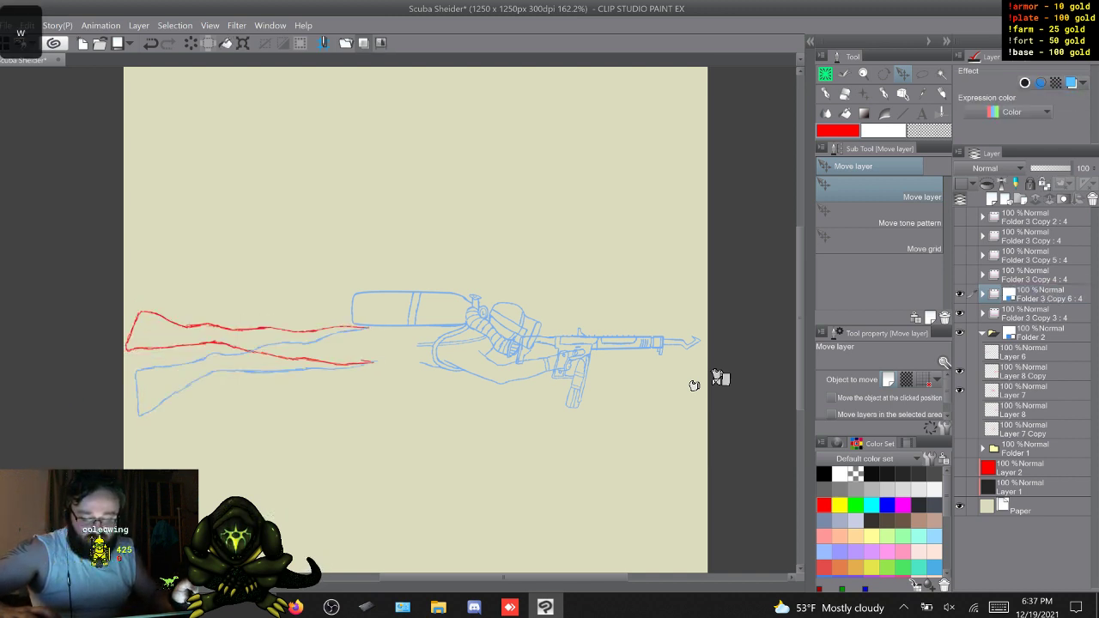
{"action": "key", "text": "w"}
{"action": "key", "text": "w"}
{"action": "key", "text": "w"}
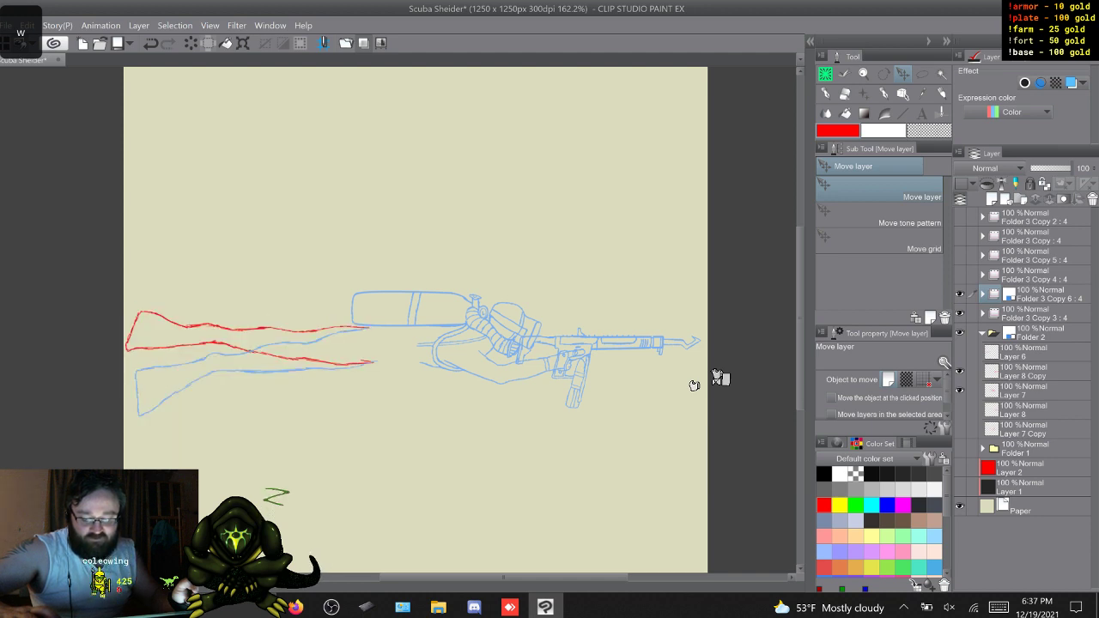
{"action": "key", "text": "w"}
{"action": "key", "text": "w"}
{"action": "key", "text": "w"}
{"action": "key", "text": "w"}
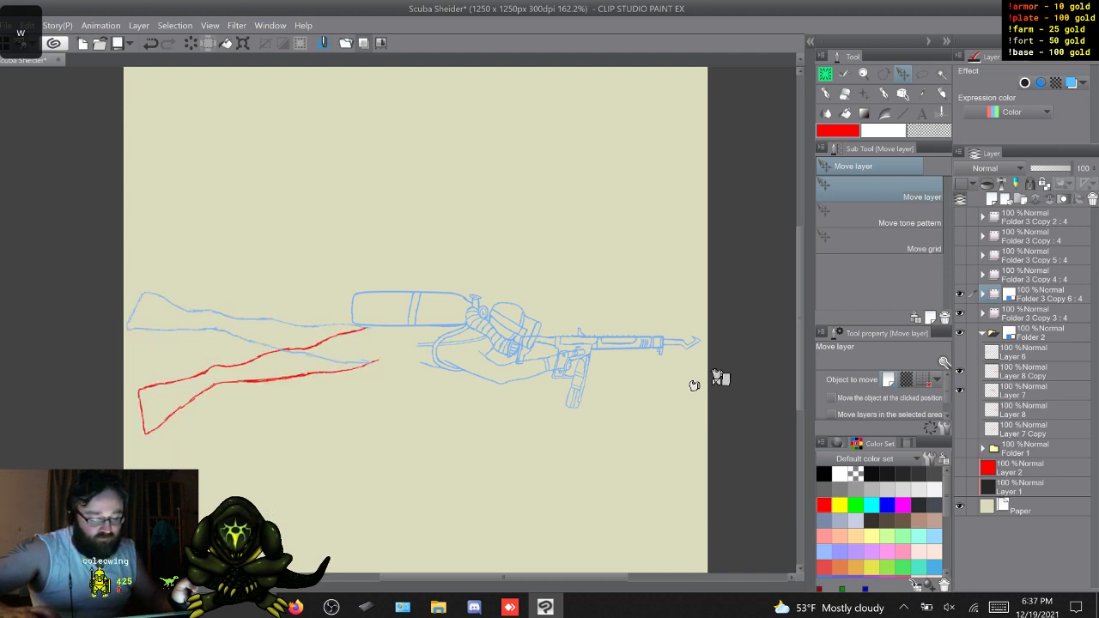
{"action": "key", "text": "w"}
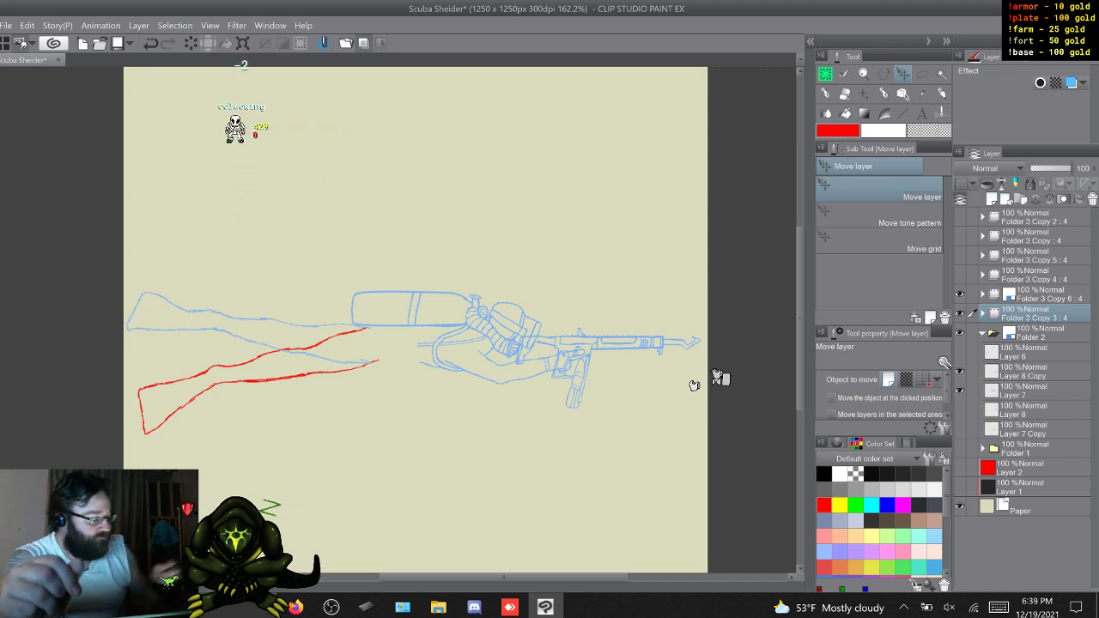
Show Folder 1 and gather every folder from Folder 3 Copy 2 down to Folder 1 into one new layer folder, collapsed
{"action": "left_click", "coordinate": [983, 332]}
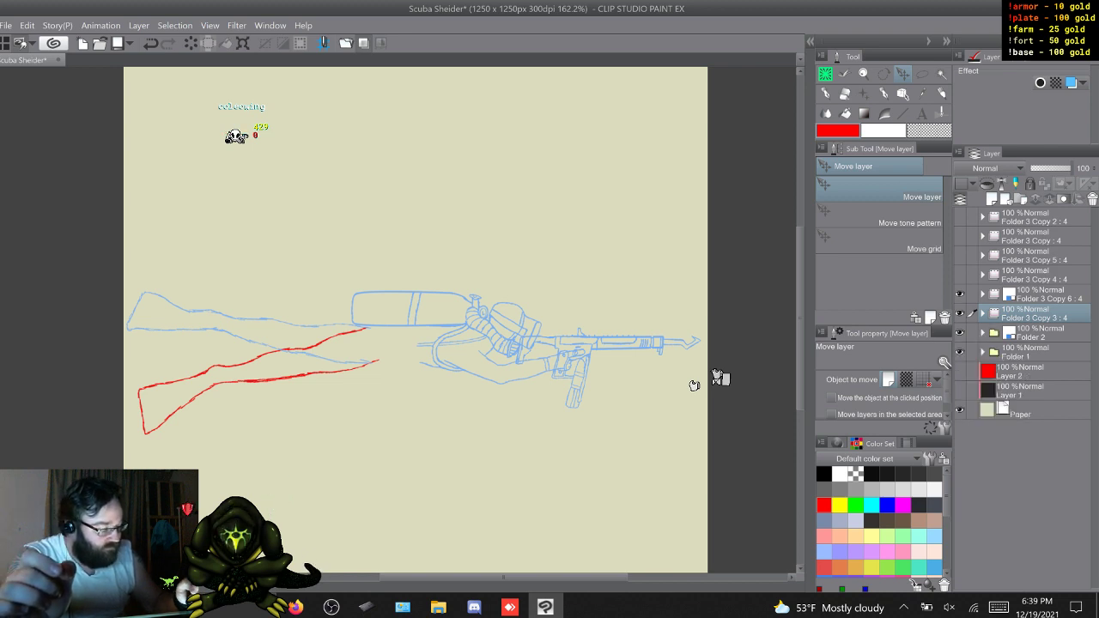
{"action": "key", "text": "ctrl+z"}
{"action": "left_click", "coordinate": [1034, 217]}
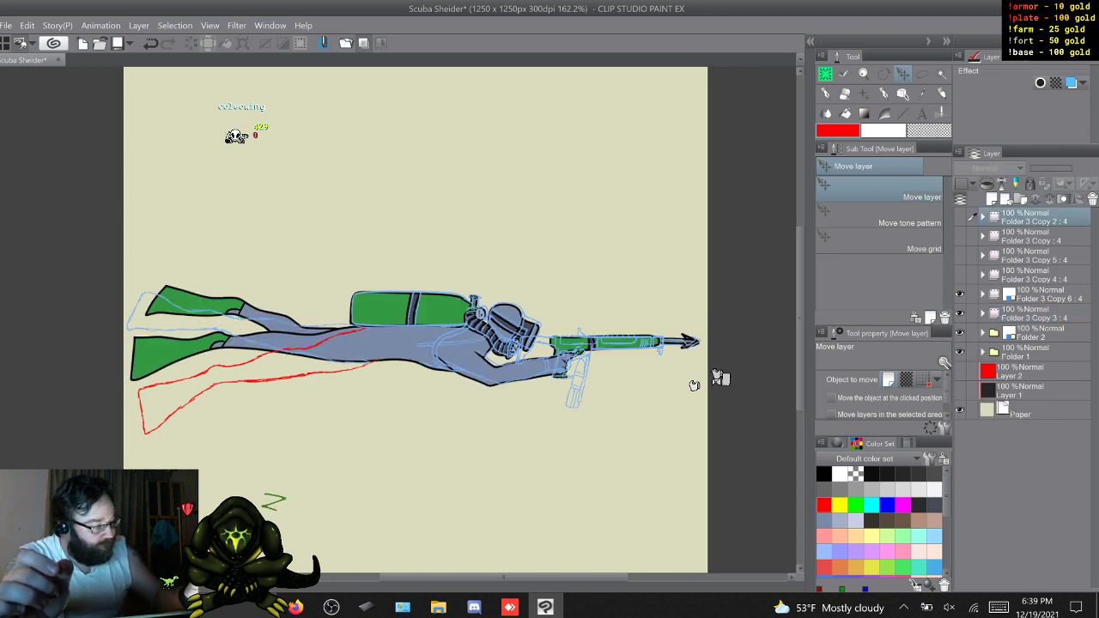
{"action": "key", "text": "ctrl+g"}
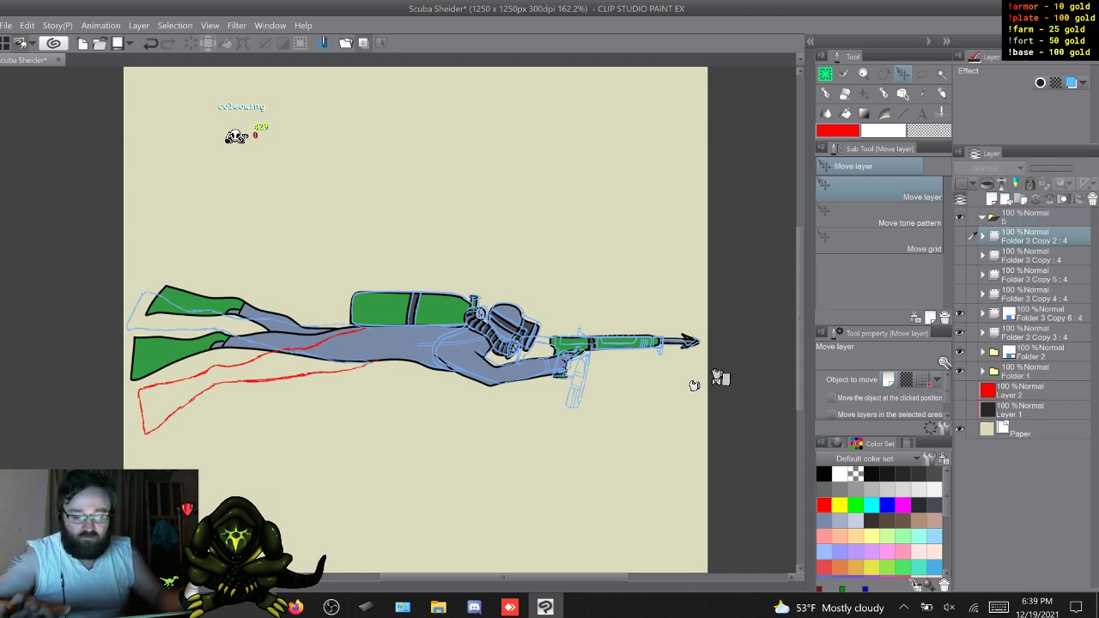
{"action": "left_click", "coordinate": [1034, 371], "text": "shift"}
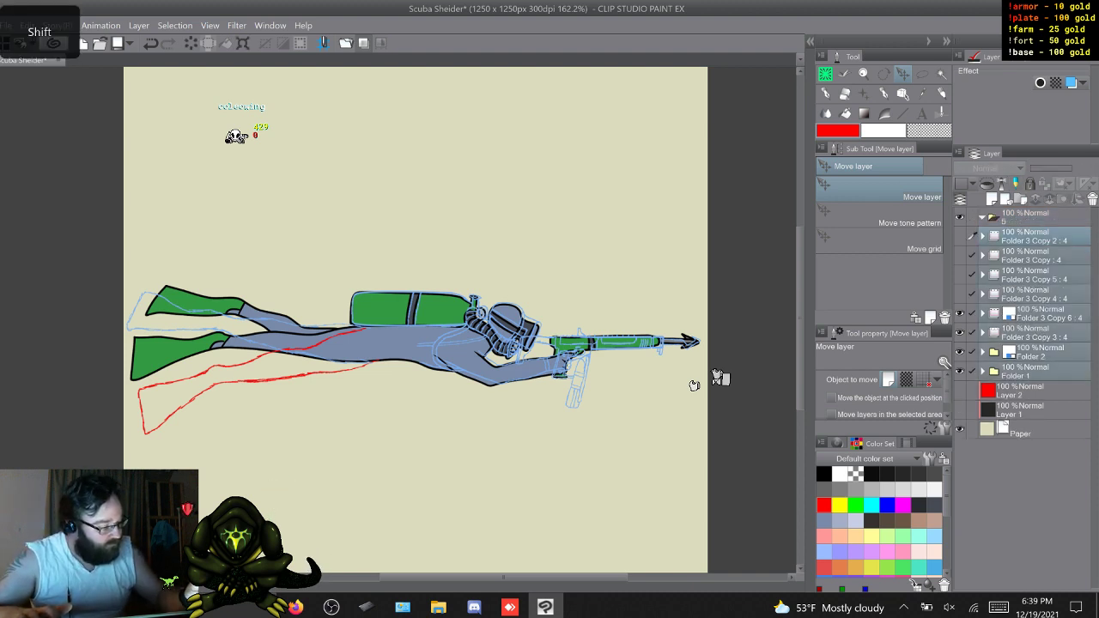
{"action": "left_click_drag", "start_coordinate": [1034, 371], "coordinate": [1034, 217]}
{"action": "left_click", "coordinate": [981, 217]}
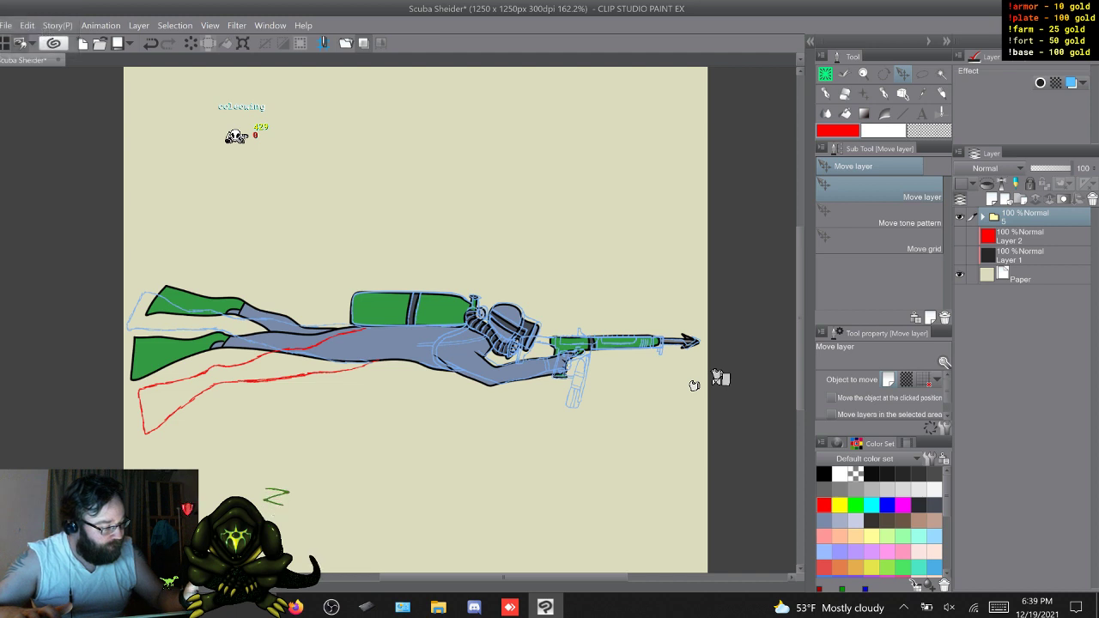
Check the grouped folder's contents, hide the collapsed group, and add a new blank raster layer above it
{"action": "left_click", "coordinate": [982, 217]}
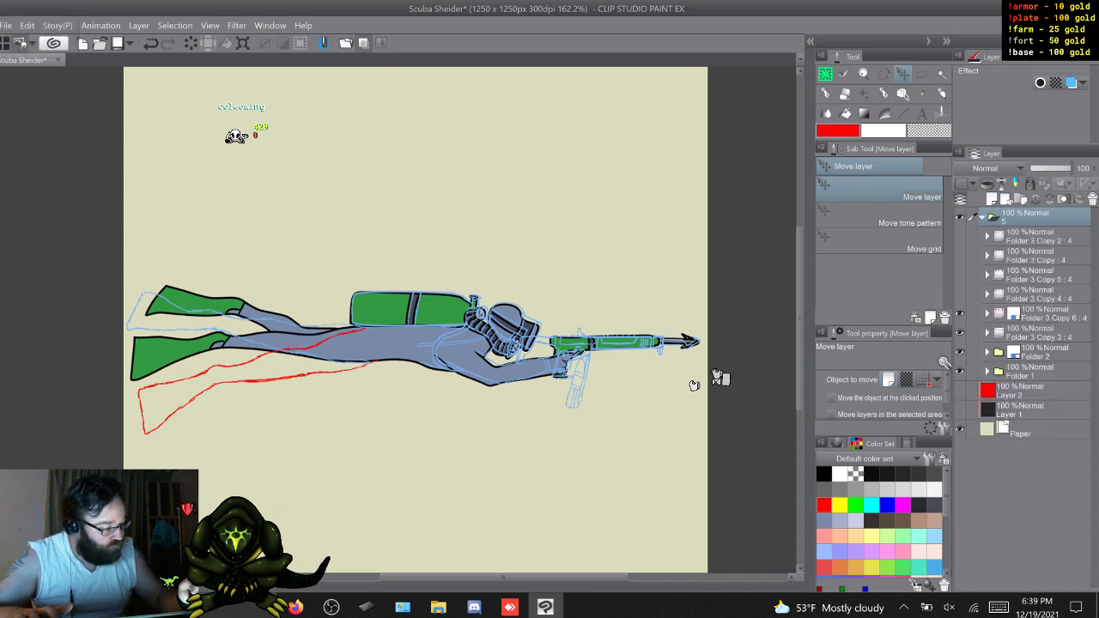
{"action": "left_click", "coordinate": [982, 217]}
{"action": "left_click", "coordinate": [960, 217]}
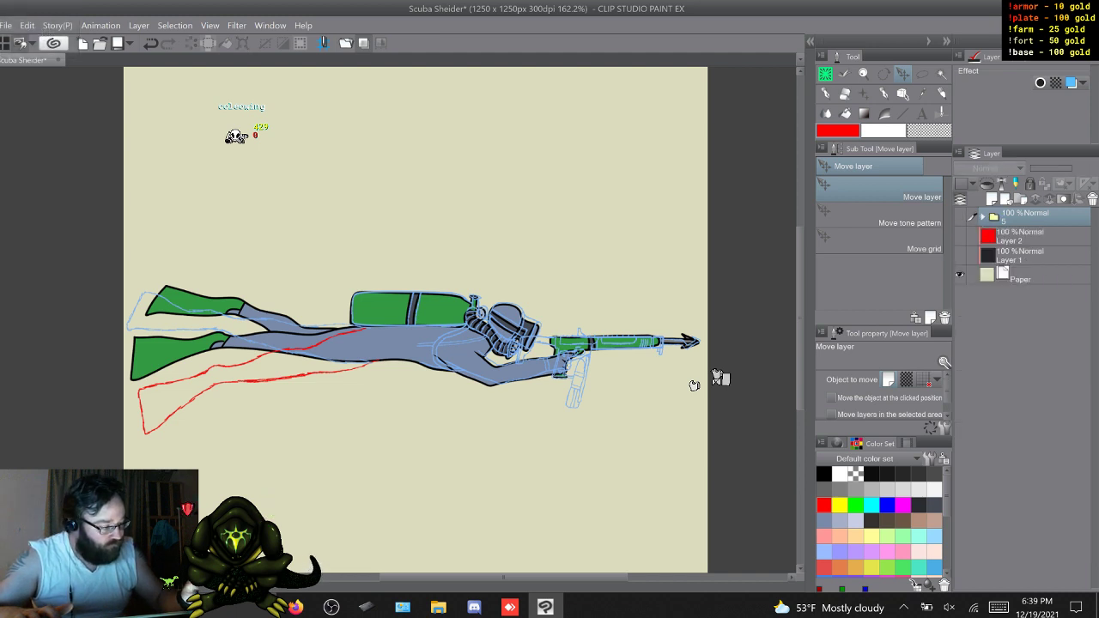
{"action": "key", "text": "ctrl+shift+n"}
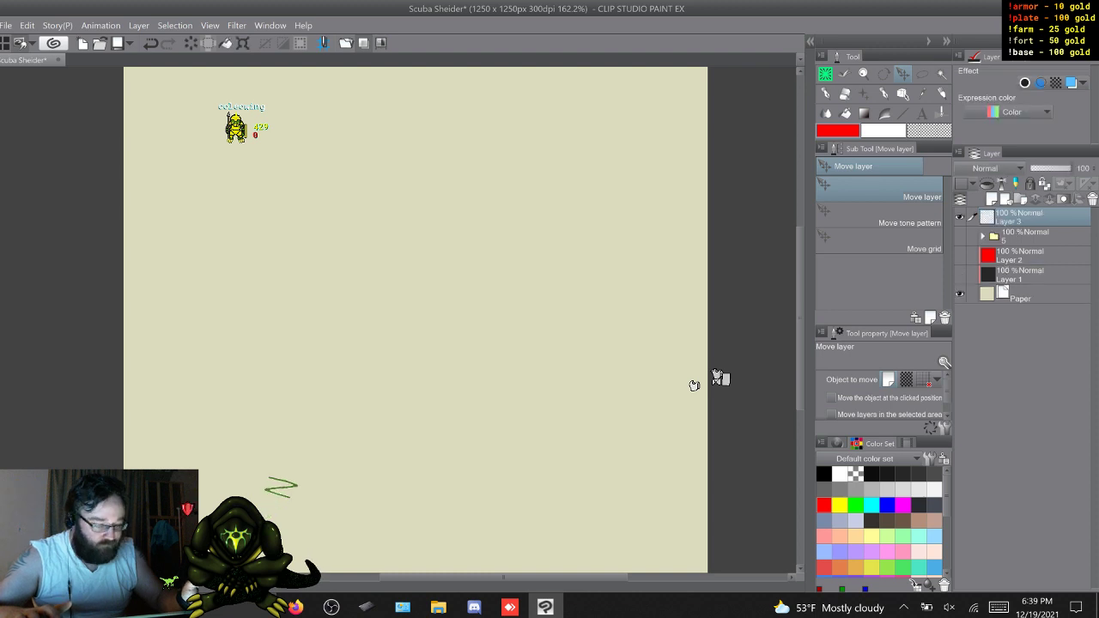
Switch from moving the layer to the Coleowing Sketch Pencil
{"action": "left_click", "coordinate": [825, 75]}
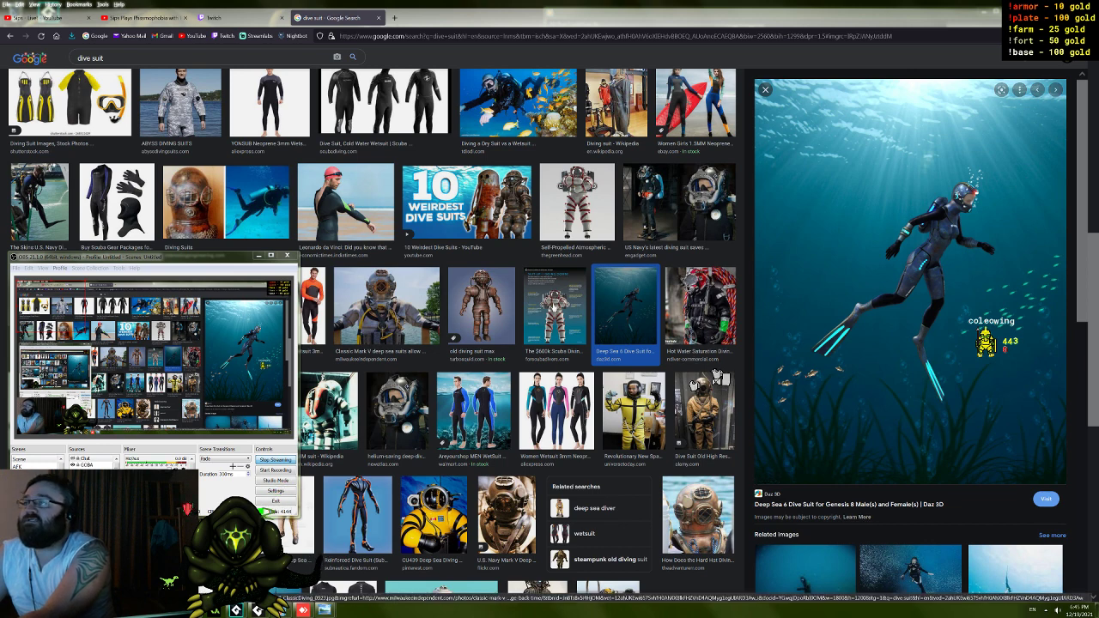
In the web browser, enlarge the self-propelled ExoSuit and the B.C. inventor's deep-sea suit among the dive suit image results for reference
{"action": "left_click", "coordinate": [571, 210]}
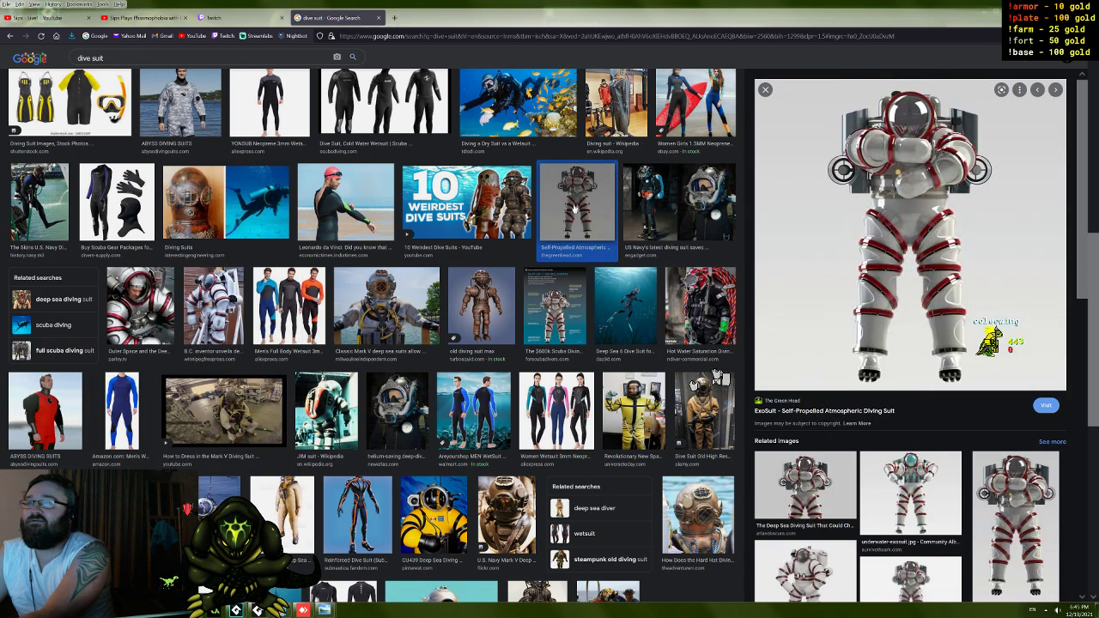
{"action": "left_click", "coordinate": [212, 306]}
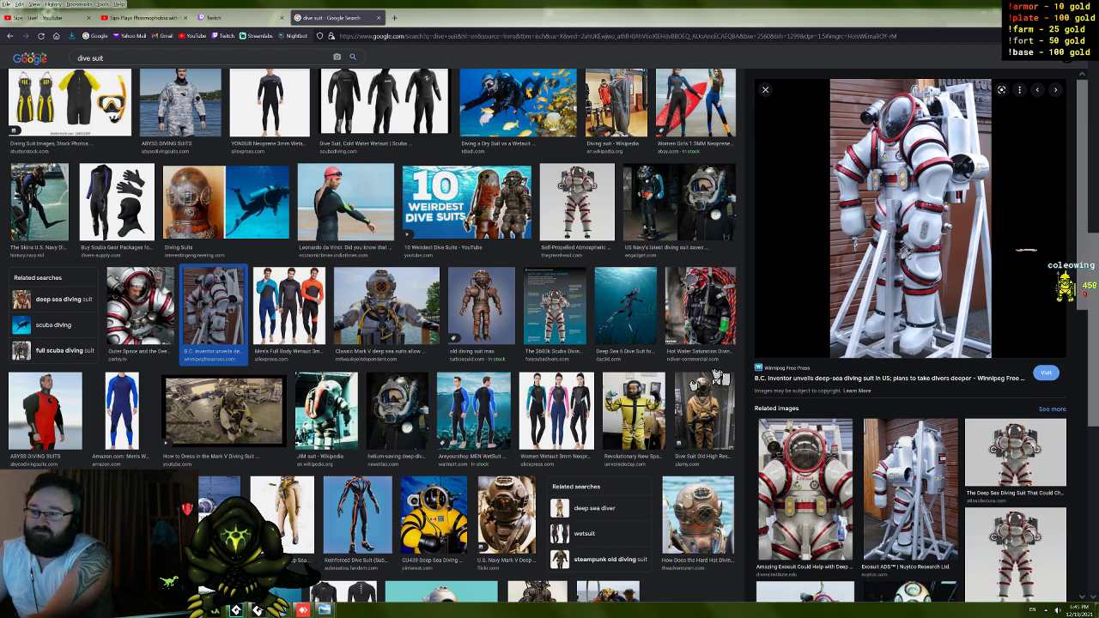
{"action": "key", "text": "alt+Tab"}
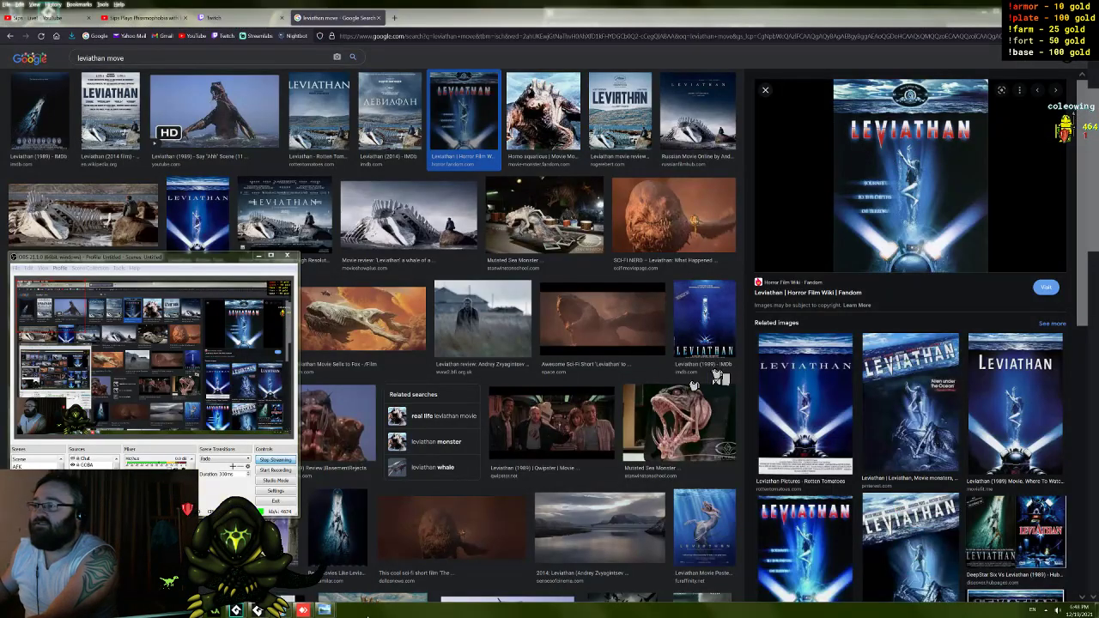
Look through the Leviathan movie image results, enlarging the mutated sea monster and creature suit pictures for reference
{"action": "left_click", "coordinate": [513, 4]}
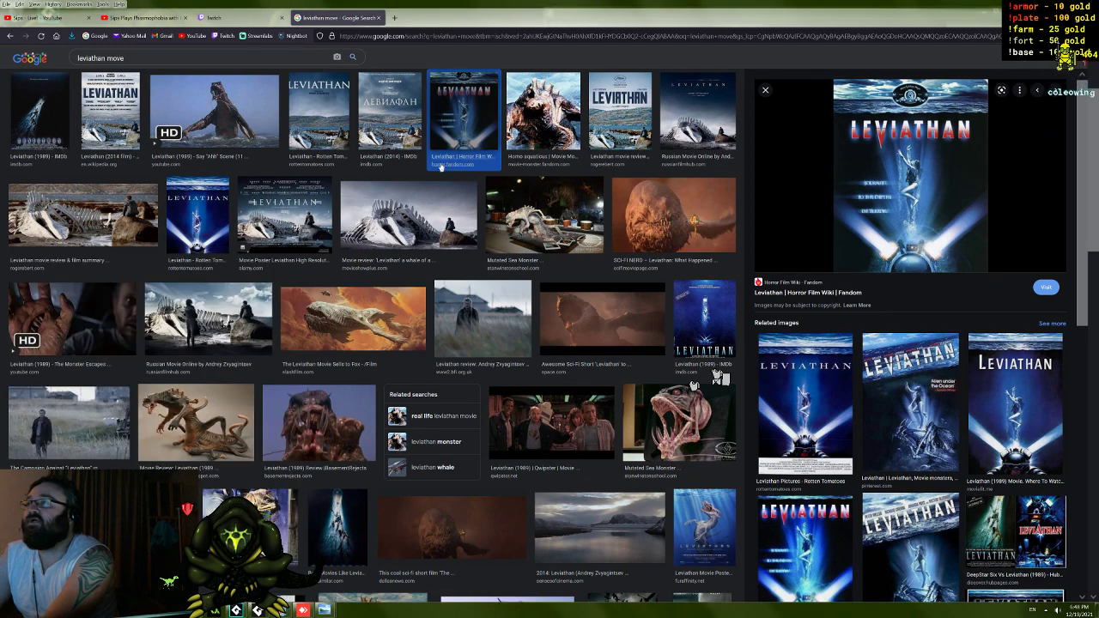
{"action": "left_click", "coordinate": [196, 420]}
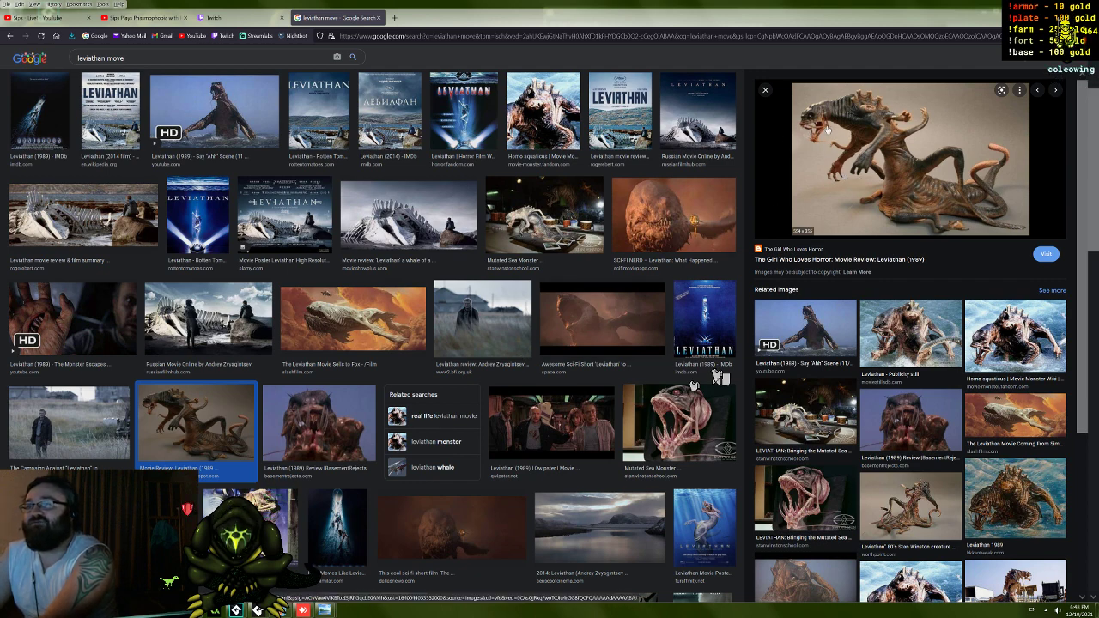
{"action": "left_click", "coordinate": [687, 434]}
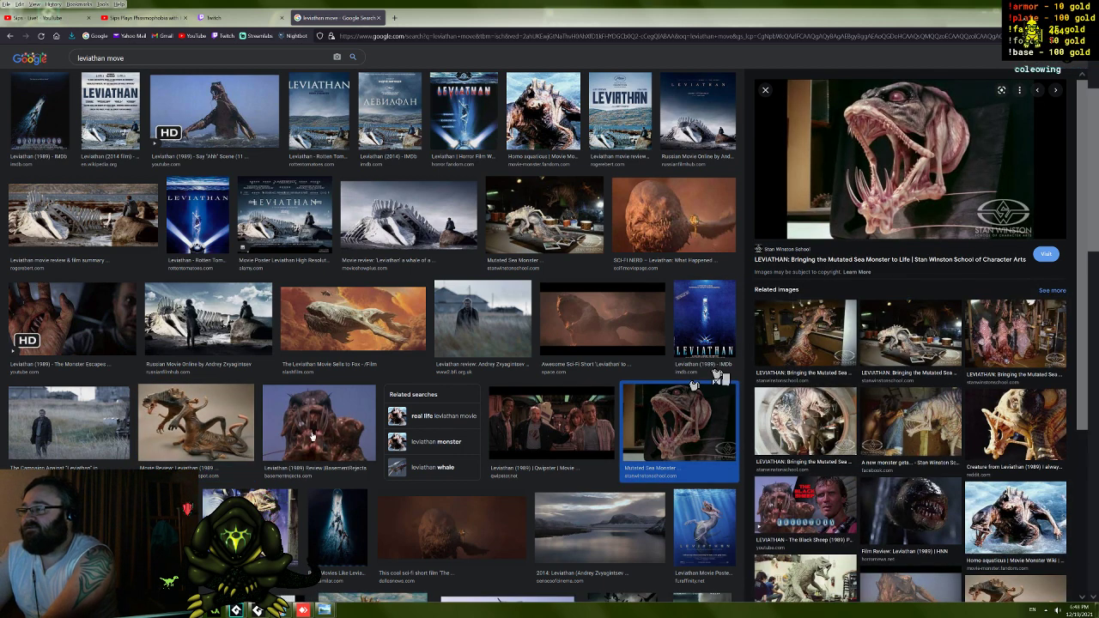
{"action": "left_click", "coordinate": [275, 518]}
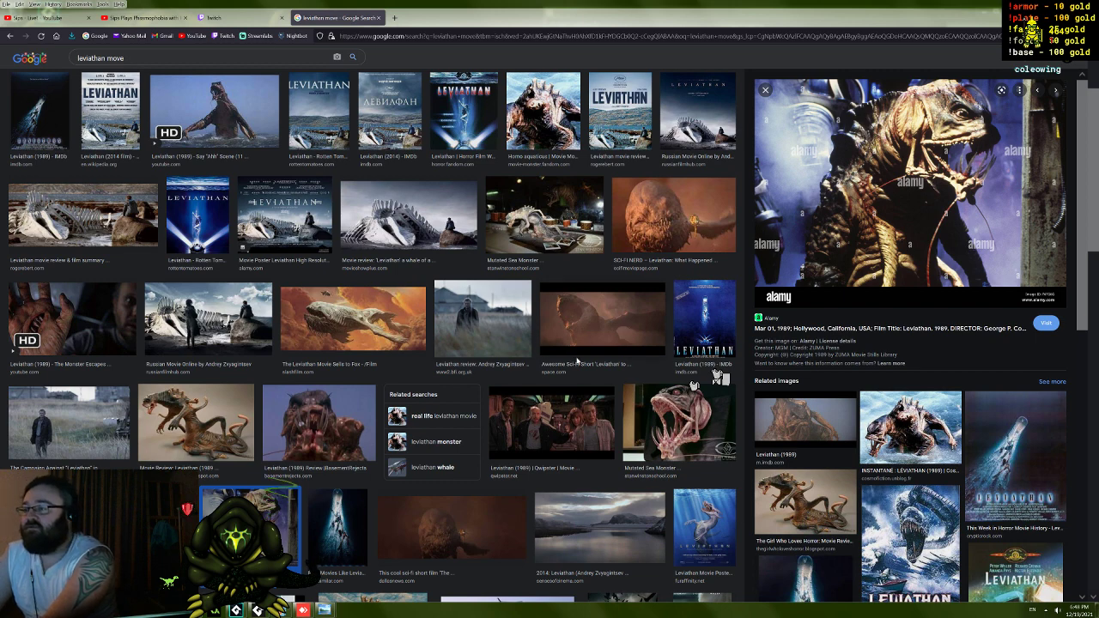
{"action": "scroll", "coordinate": [577, 361], "scroll_direction": "down", "scroll_amount": 2}
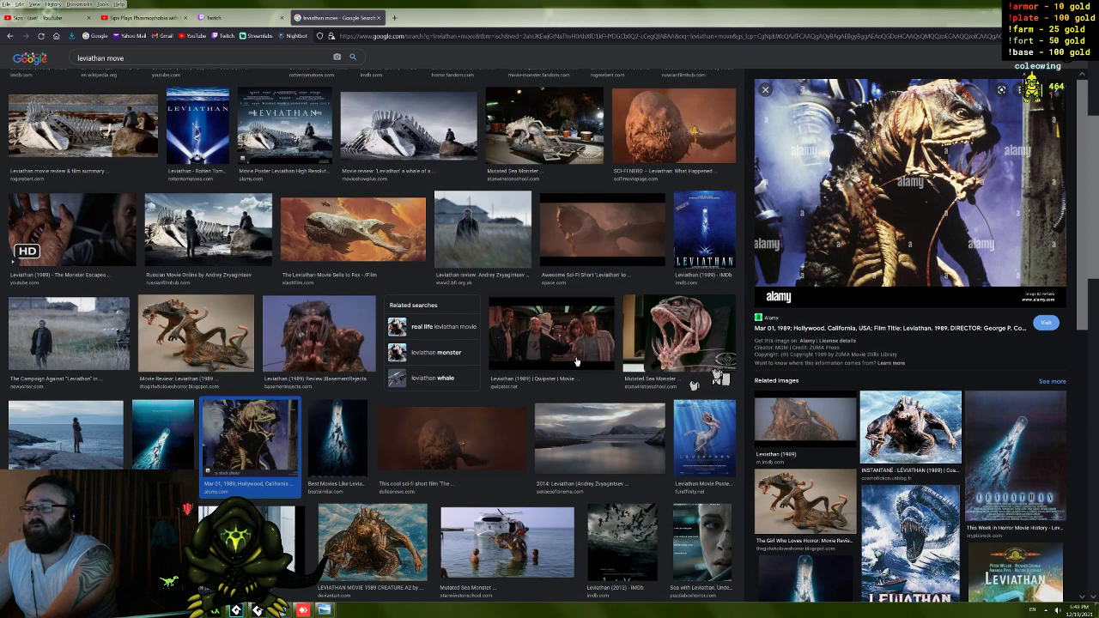
{"action": "scroll", "coordinate": [577, 362], "scroll_direction": "up", "scroll_amount": 2}
{"action": "left_click", "coordinate": [482, 230]}
{"action": "scroll", "coordinate": [486, 272], "scroll_direction": "down", "scroll_amount": 1}
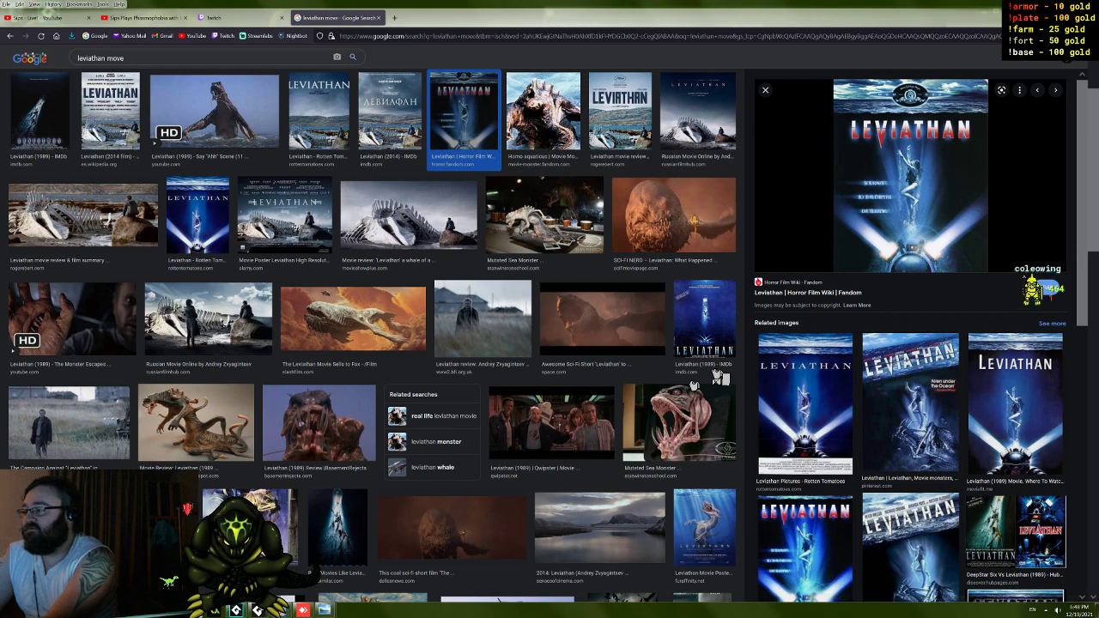
{"action": "key", "text": "alt+Tab"}
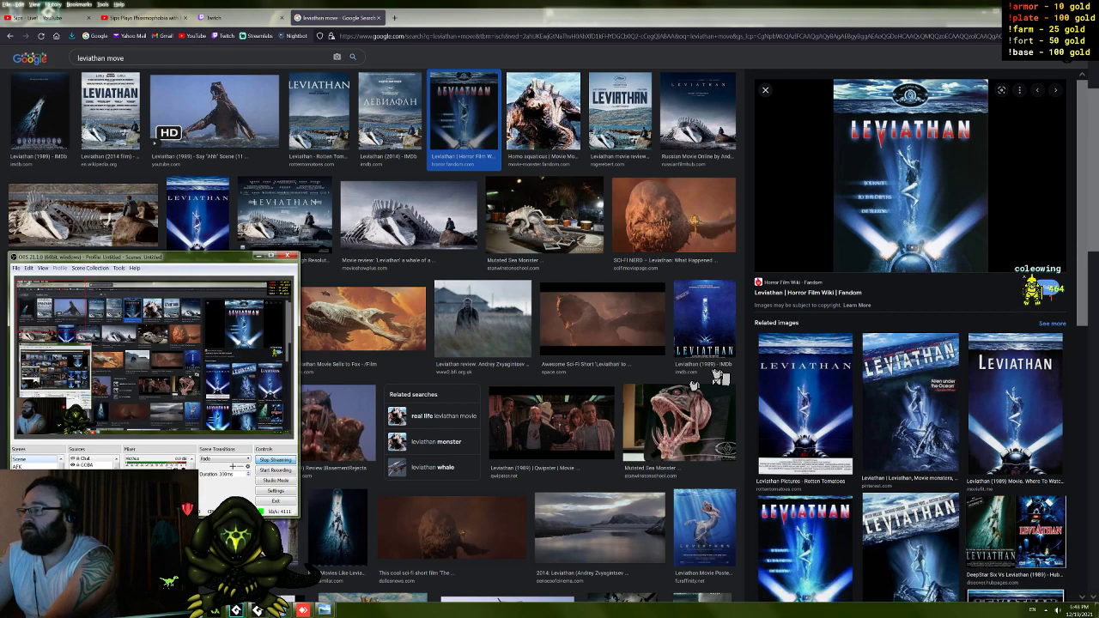
{"action": "key", "text": "alt+Tab"}
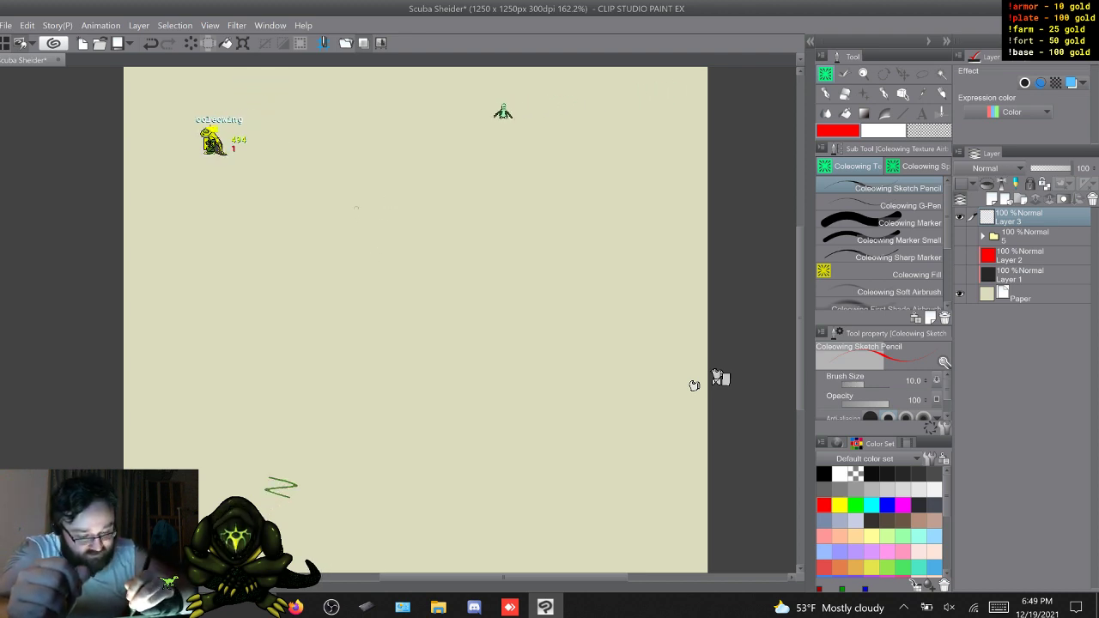
Sketch in red a long slanted rounded block with an inner edge line and a smaller tapered block overlapping its lower-left end
{"action": "mouse_move", "coordinate": [339, 206]}
{"action": "left_mouse_down"}
{"action": "mouse_move", "coordinate": [407, 233]}
{"action": "mouse_move", "coordinate": [443, 255]}
{"action": "mouse_move", "coordinate": [448, 273]}
{"action": "left_mouse_up"}
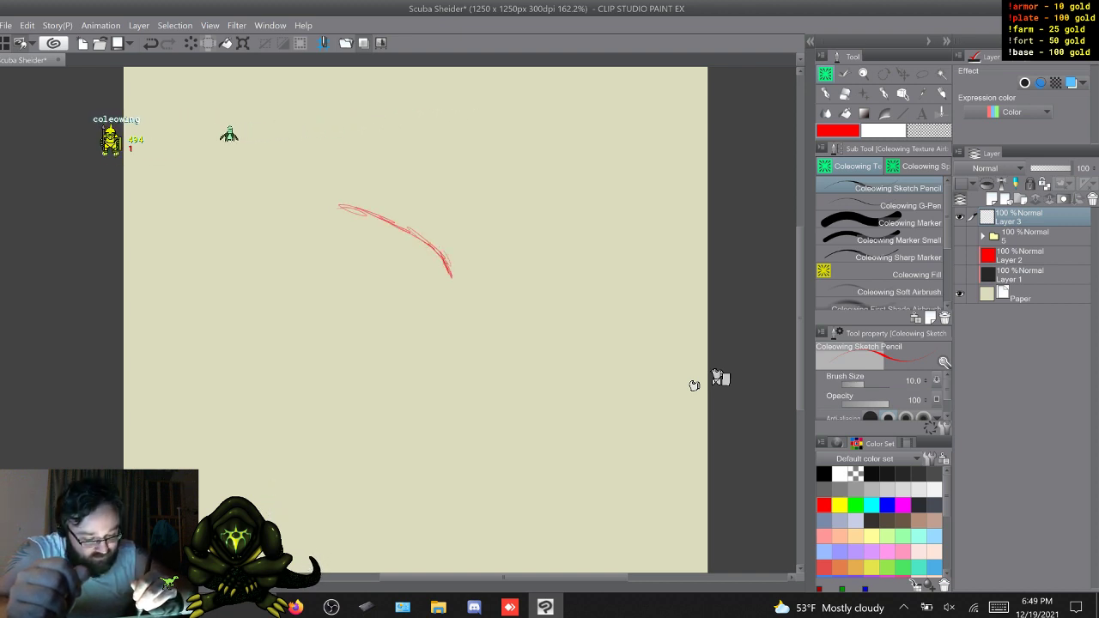
{"action": "mouse_move", "coordinate": [455, 290]}
{"action": "left_mouse_down"}
{"action": "mouse_move", "coordinate": [454, 304]}
{"action": "mouse_move", "coordinate": [432, 313]}
{"action": "mouse_move", "coordinate": [287, 267]}
{"action": "left_mouse_up"}
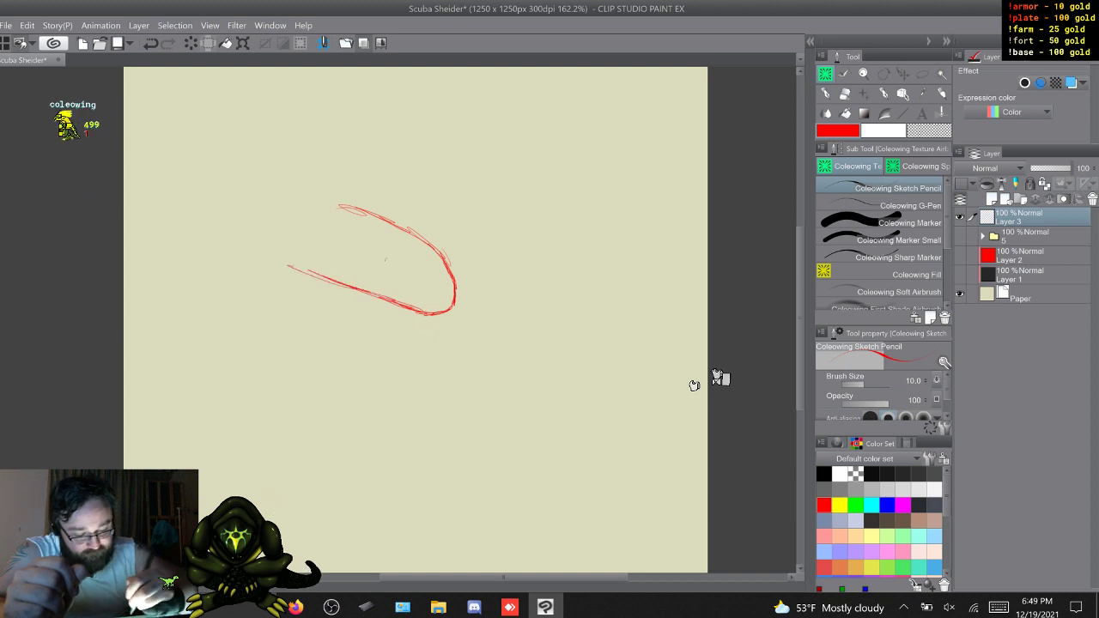
{"action": "mouse_move", "coordinate": [327, 195]}
{"action": "left_mouse_down"}
{"action": "mouse_move", "coordinate": [369, 213]}
{"action": "mouse_move", "coordinate": [310, 203]}
{"action": "mouse_move", "coordinate": [288, 238]}
{"action": "left_mouse_up"}
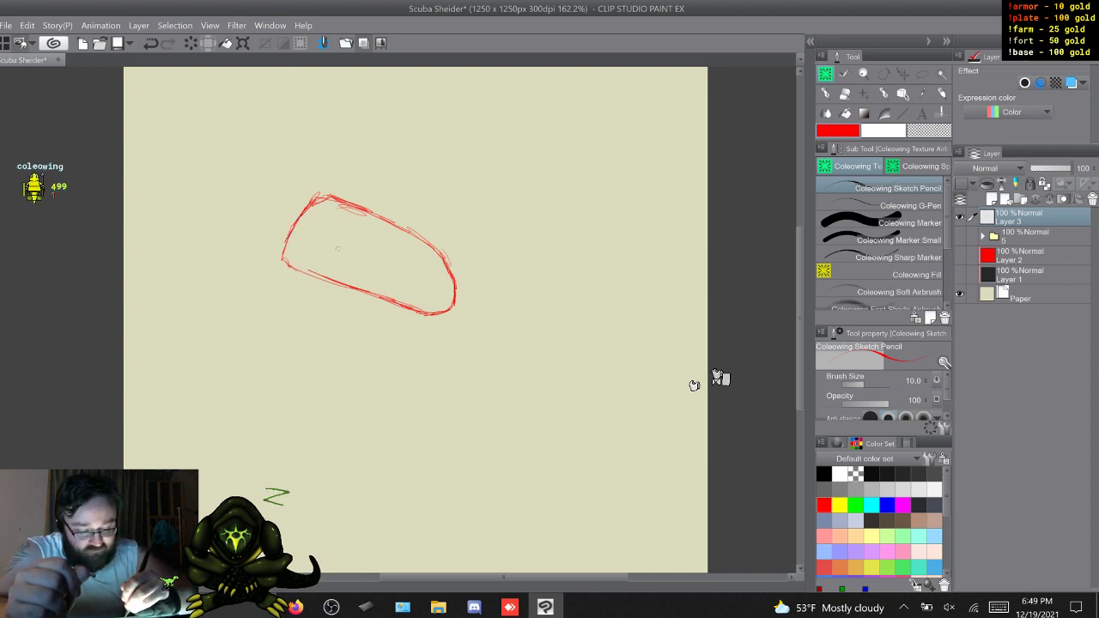
{"action": "mouse_move", "coordinate": [305, 219]}
{"action": "left_mouse_down"}
{"action": "mouse_move", "coordinate": [343, 250]}
{"action": "mouse_move", "coordinate": [374, 330]}
{"action": "left_mouse_up"}
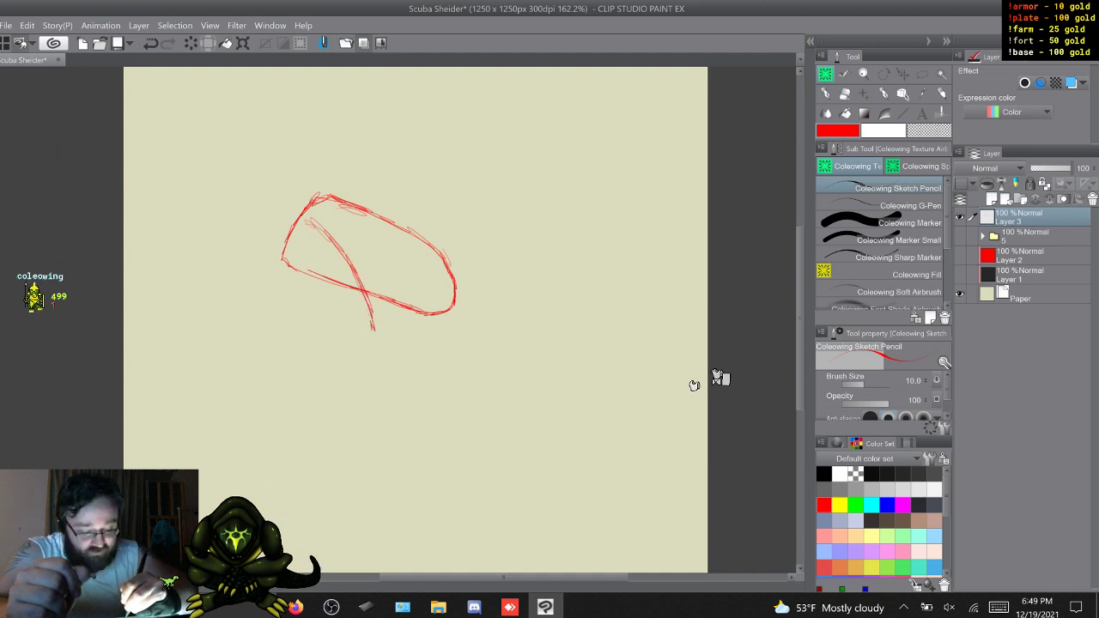
{"action": "left_click_drag", "start_coordinate": [373, 324], "coordinate": [326, 331]}
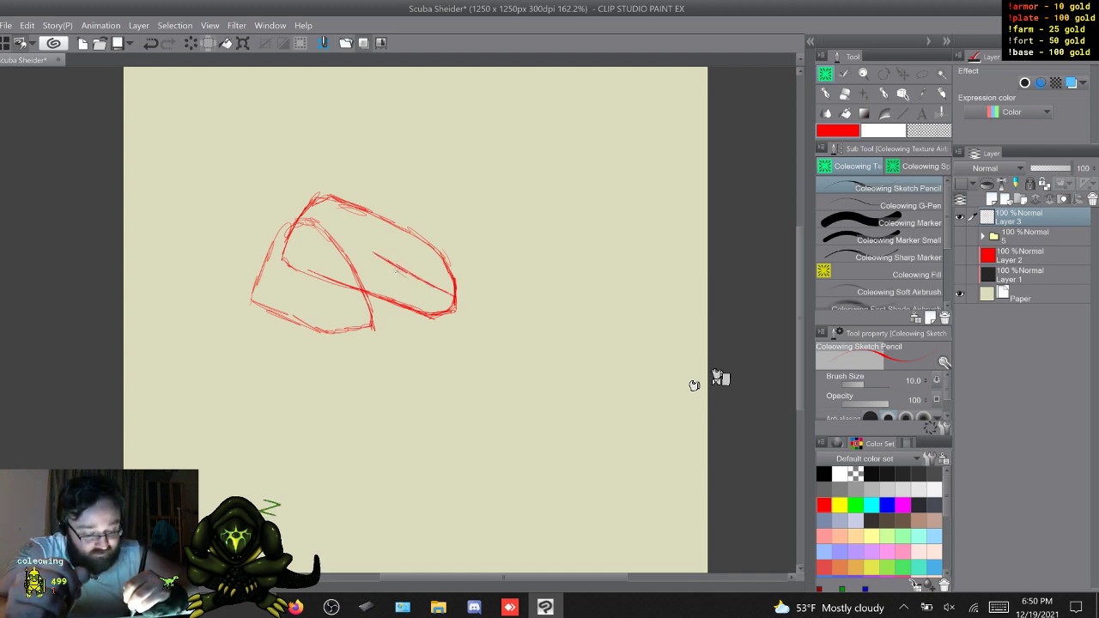
{"action": "mouse_move", "coordinate": [364, 259]}
{"action": "left_mouse_down"}
{"action": "mouse_move", "coordinate": [339, 241]}
{"action": "mouse_move", "coordinate": [328, 203]}
{"action": "left_mouse_up"}
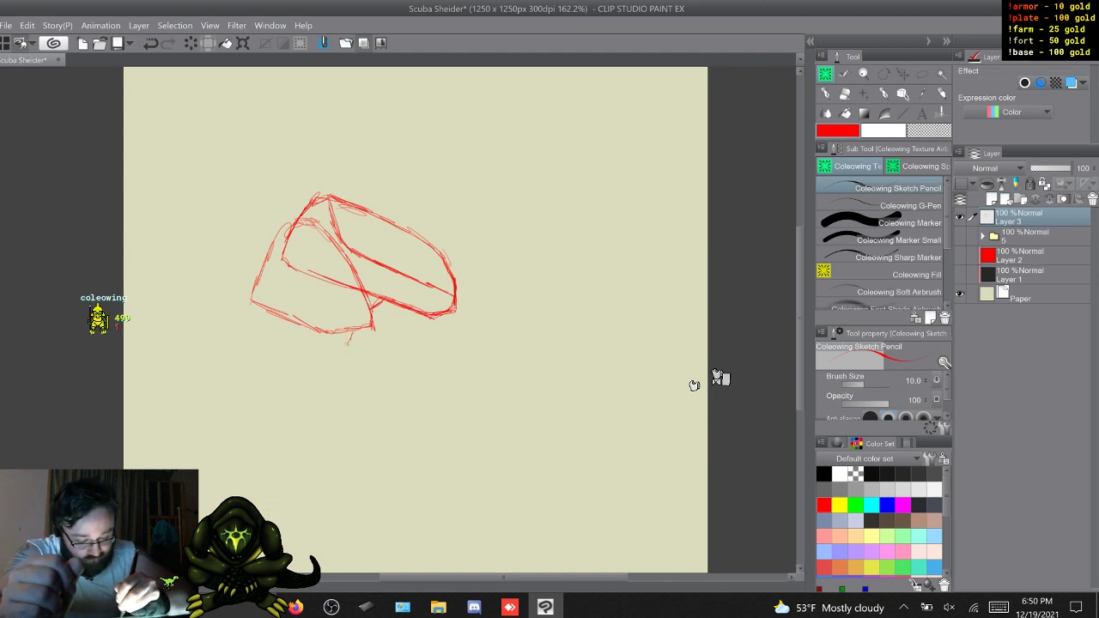
Add a small waist block under the tapered shape, clear the overlapping lines inside that shape, and divide both into front and side planes
{"action": "mouse_move", "coordinate": [348, 337]}
{"action": "left_mouse_down"}
{"action": "mouse_move", "coordinate": [303, 353]}
{"action": "mouse_move", "coordinate": [281, 347]}
{"action": "left_mouse_up"}
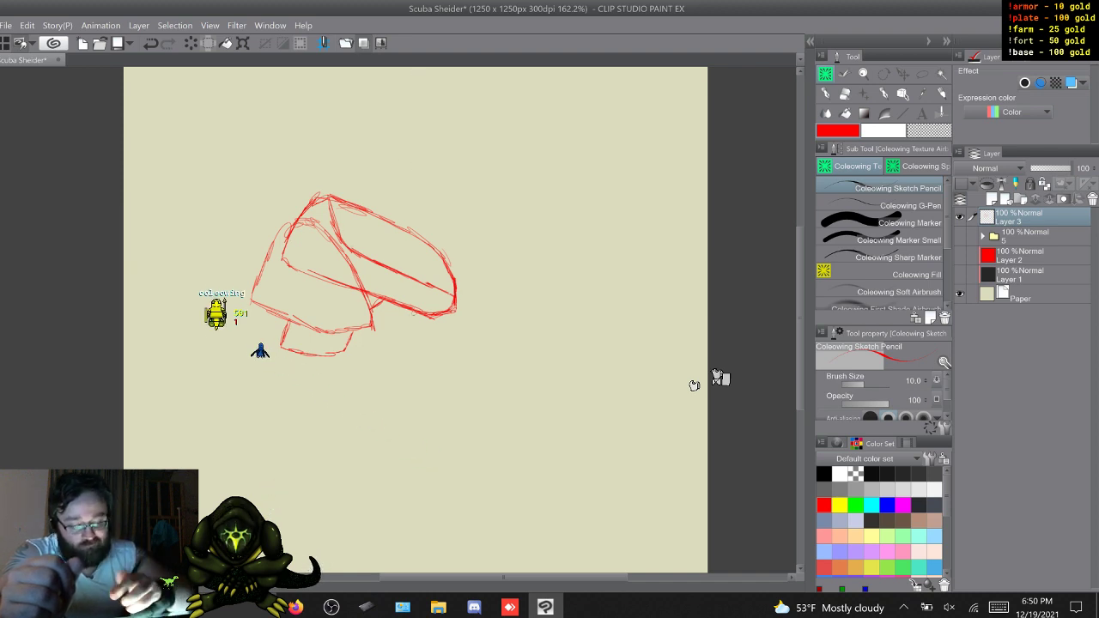
{"action": "mouse_move", "coordinate": [337, 284]}
{"action": "left_mouse_down"}
{"action": "mouse_move", "coordinate": [345, 288]}
{"action": "mouse_move", "coordinate": [285, 239]}
{"action": "left_mouse_up"}
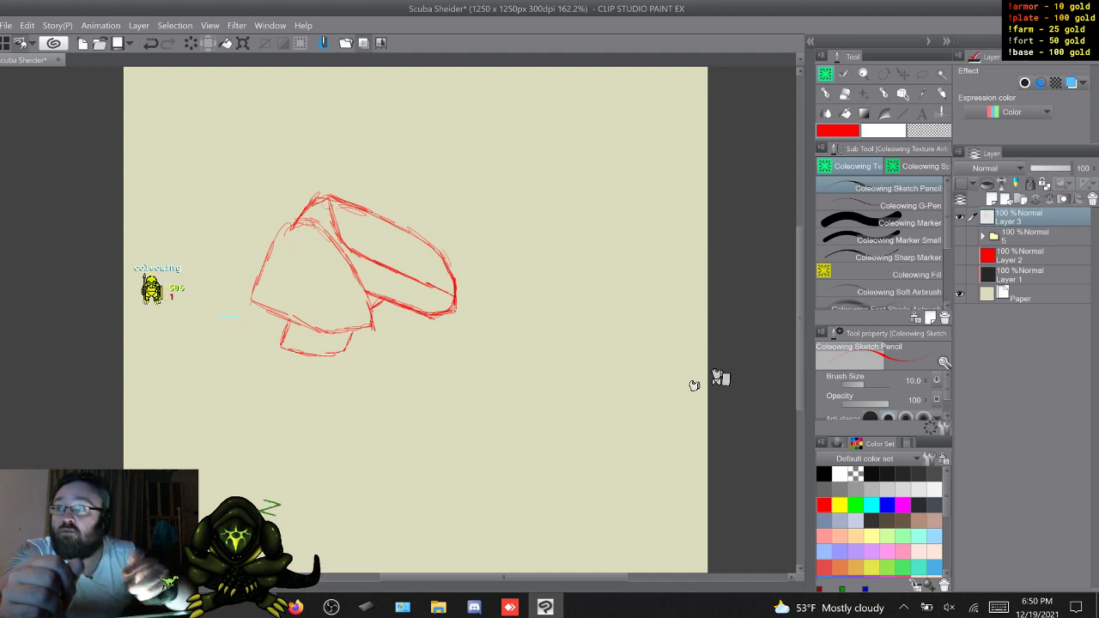
{"action": "mouse_move", "coordinate": [286, 243]}
{"action": "left_mouse_down"}
{"action": "mouse_move", "coordinate": [335, 317]}
{"action": "mouse_move", "coordinate": [369, 318]}
{"action": "mouse_move", "coordinate": [329, 332]}
{"action": "left_mouse_up"}
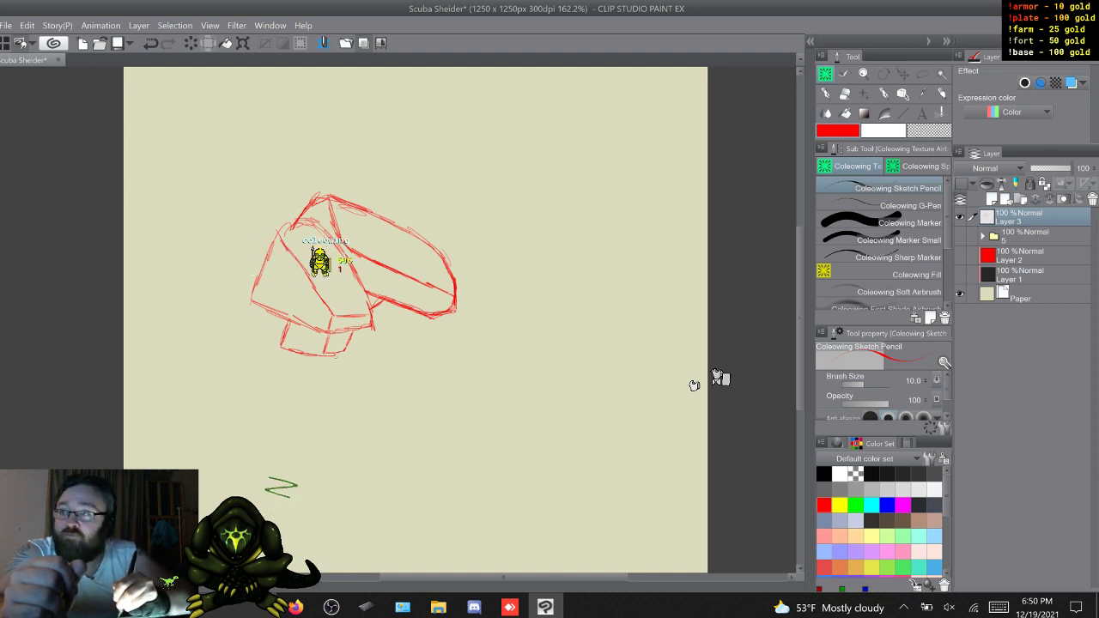
Sketch the hip lines and two angular thigh shapes below the waist, one pointing down and the other out to the right
{"action": "left_click_drag", "start_coordinate": [343, 353], "coordinate": [353, 396]}
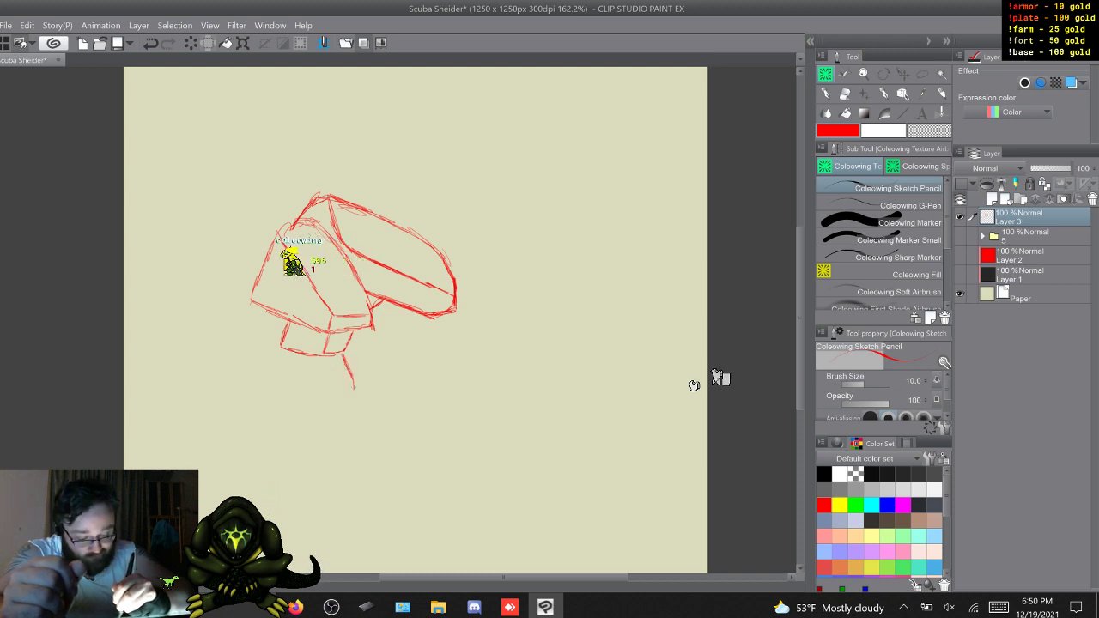
{"action": "left_click_drag", "start_coordinate": [322, 354], "coordinate": [332, 381]}
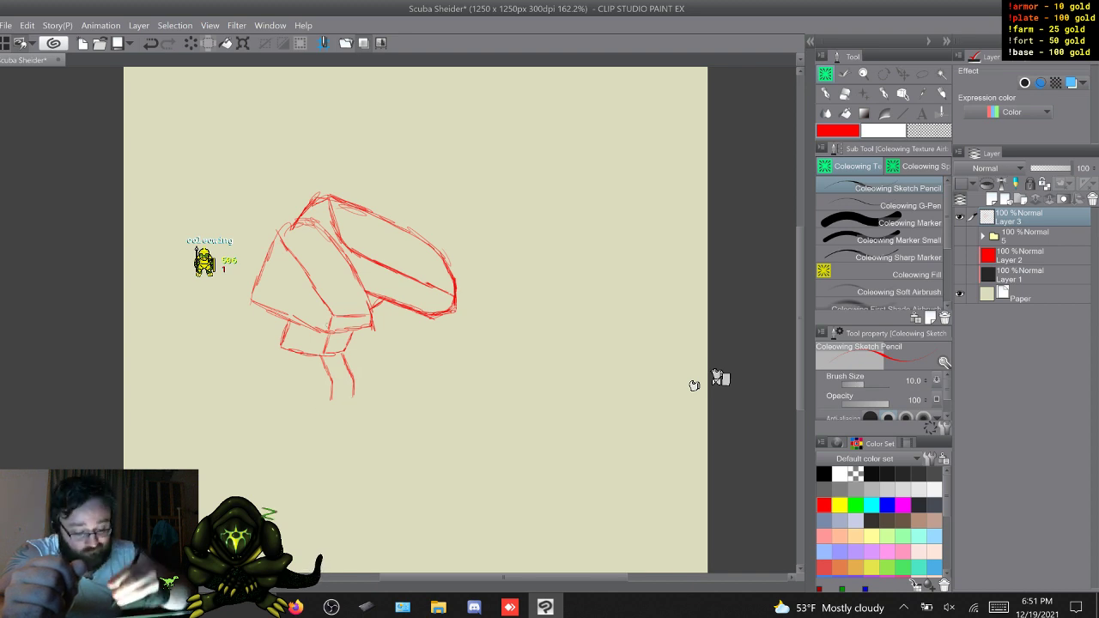
{"action": "mouse_move", "coordinate": [286, 375]}
{"action": "left_mouse_down"}
{"action": "mouse_move", "coordinate": [314, 380]}
{"action": "mouse_move", "coordinate": [324, 410]}
{"action": "mouse_move", "coordinate": [348, 430]}
{"action": "left_mouse_up"}
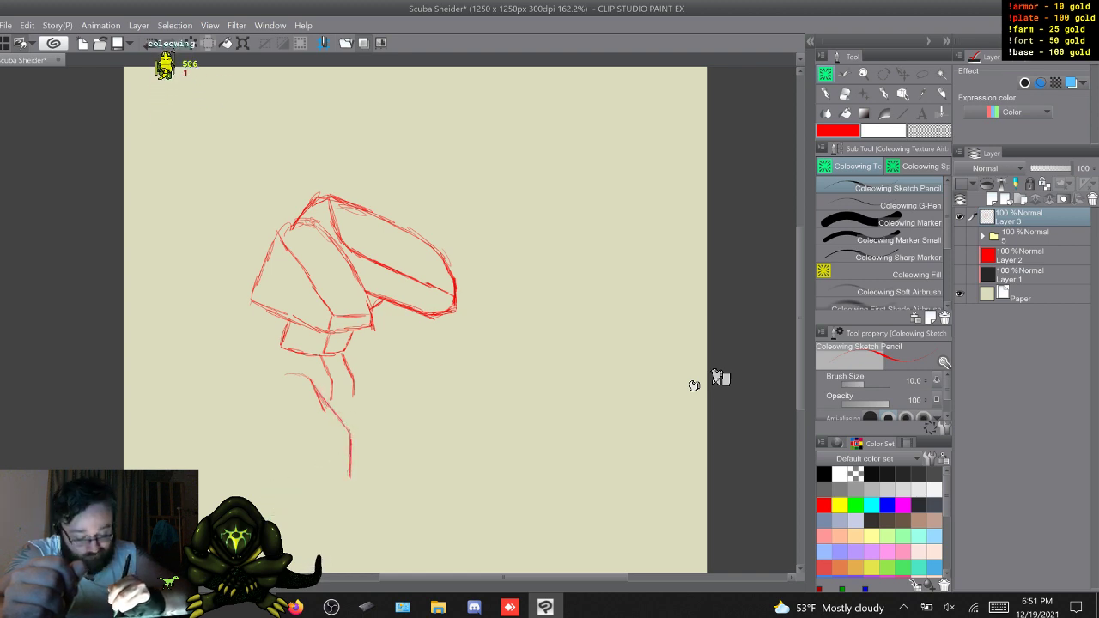
{"action": "mouse_move", "coordinate": [349, 474]}
{"action": "left_mouse_down"}
{"action": "mouse_move", "coordinate": [307, 471]}
{"action": "mouse_move", "coordinate": [261, 386]}
{"action": "left_mouse_up"}
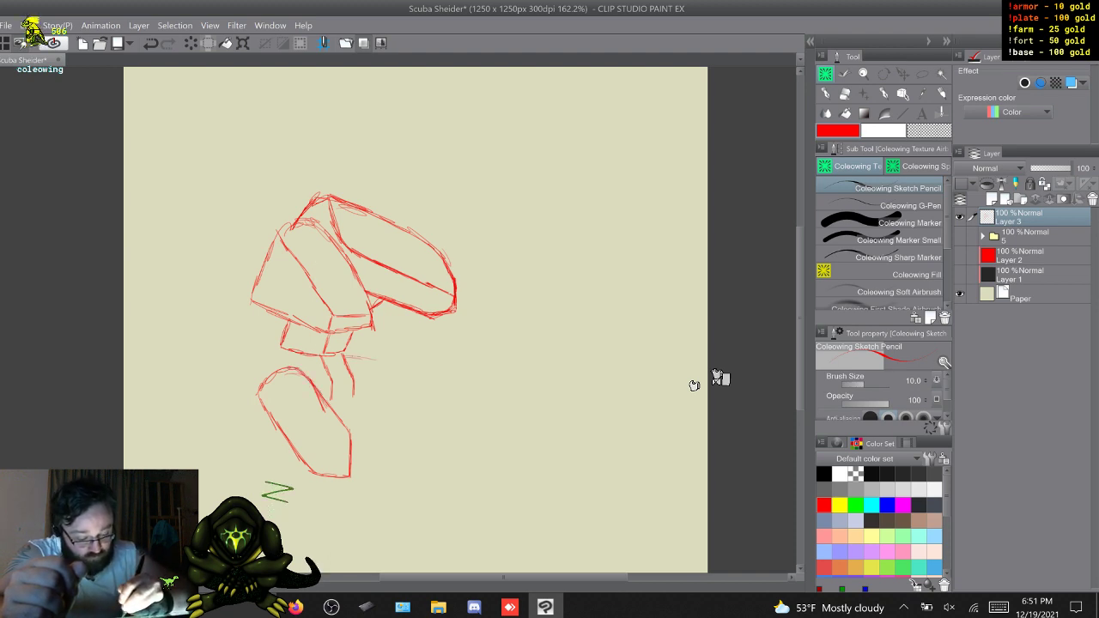
{"action": "mouse_move", "coordinate": [379, 354]}
{"action": "left_mouse_down"}
{"action": "mouse_move", "coordinate": [423, 359]}
{"action": "mouse_move", "coordinate": [439, 389]}
{"action": "mouse_move", "coordinate": [442, 409]}
{"action": "mouse_move", "coordinate": [404, 419]}
{"action": "left_mouse_up"}
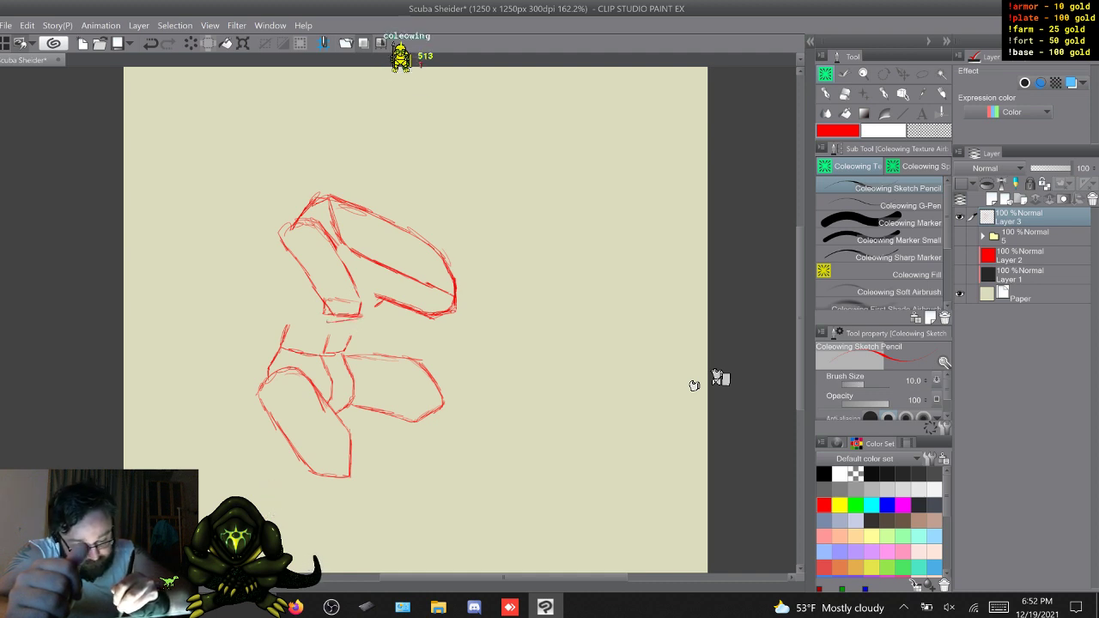
Redraw the tapered block's bottom and left side as one rounded curve and extend the large block's lower edge to meet it
{"action": "left_click_drag", "start_coordinate": [329, 323], "coordinate": [290, 306]}
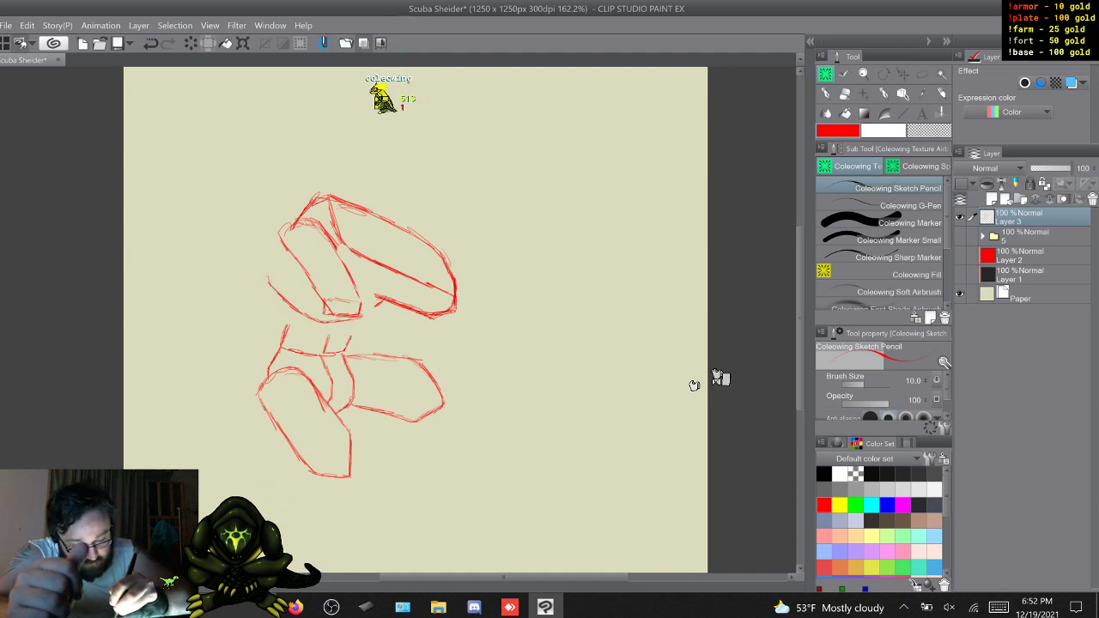
{"action": "left_click_drag", "start_coordinate": [277, 237], "coordinate": [267, 276]}
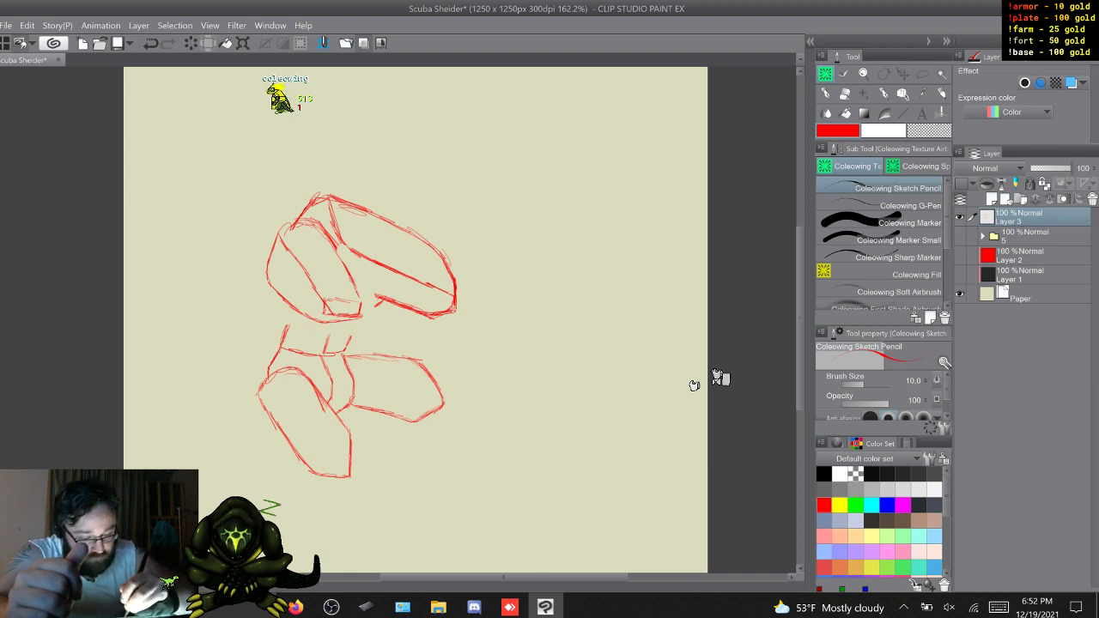
{"action": "left_click_drag", "start_coordinate": [359, 288], "coordinate": [386, 301]}
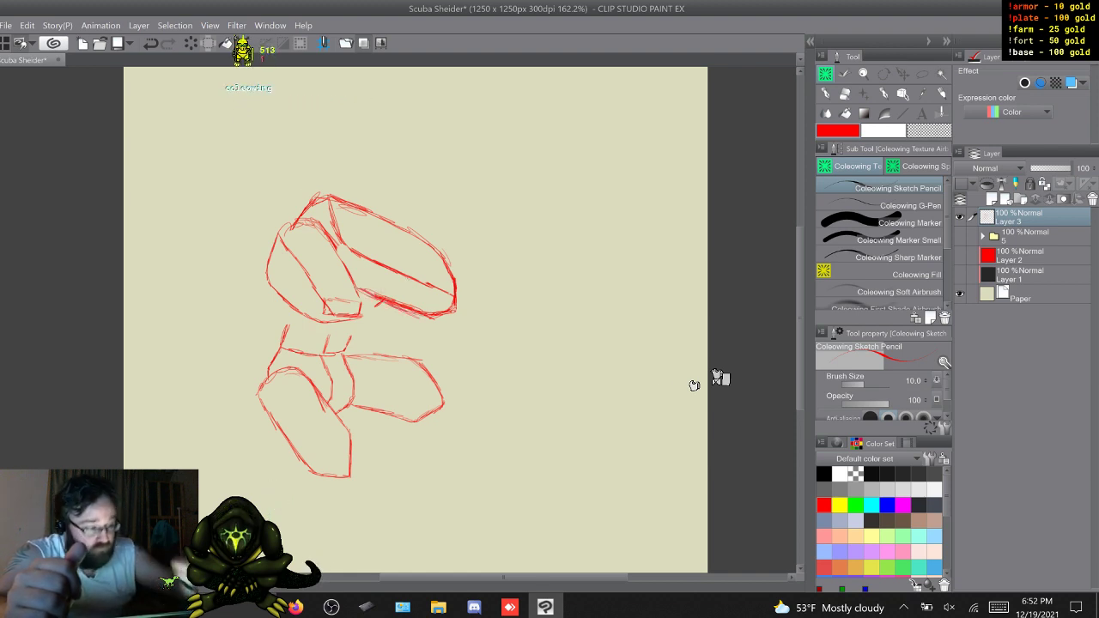
Lasso the large slanted block, scale it up to about 127%, shift it up and to the right, and rotate it slightly clockwise
{"action": "key", "text": "m"}
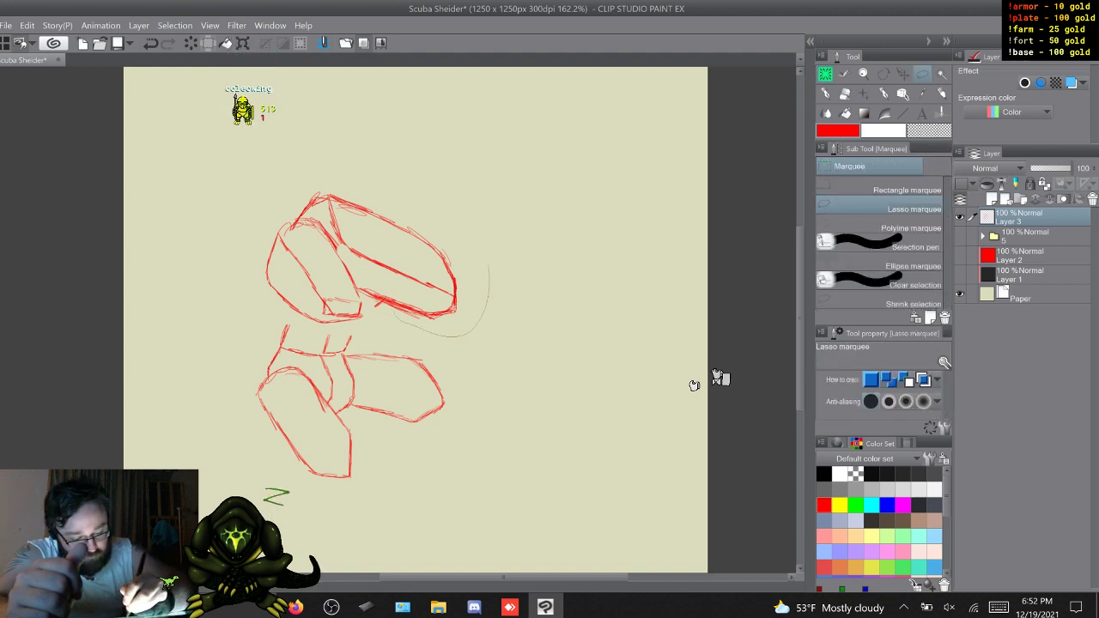
{"action": "mouse_move", "coordinate": [393, 311]}
{"action": "left_mouse_down"}
{"action": "mouse_move", "coordinate": [326, 230]}
{"action": "mouse_move", "coordinate": [317, 177]}
{"action": "mouse_move", "coordinate": [488, 262]}
{"action": "left_mouse_up"}
{"action": "key", "text": "ctrl+t"}
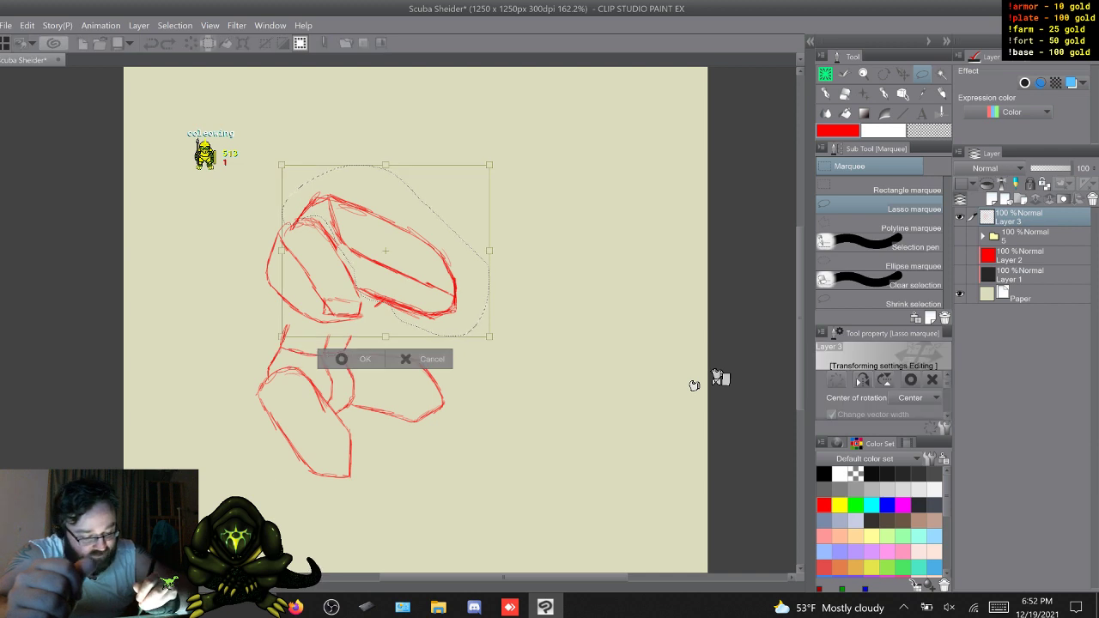
{"action": "left_click_drag", "start_coordinate": [490, 336], "coordinate": [553, 390]}
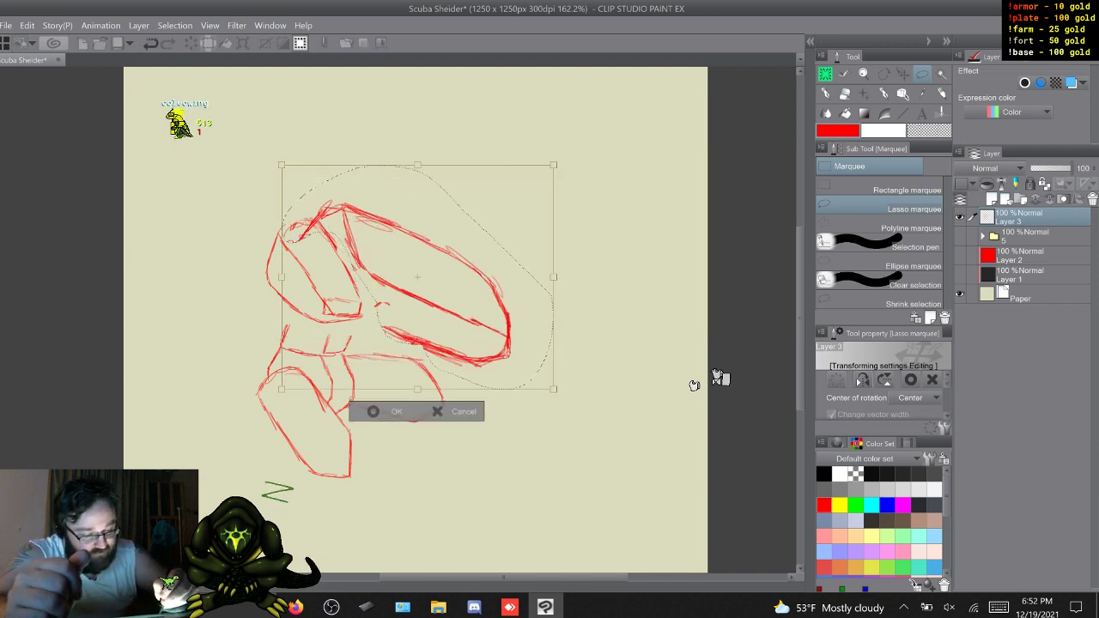
{"action": "left_click_drag", "start_coordinate": [554, 165], "coordinate": [545, 171]}
{"action": "left_click_drag", "start_coordinate": [413, 280], "coordinate": [413, 250]}
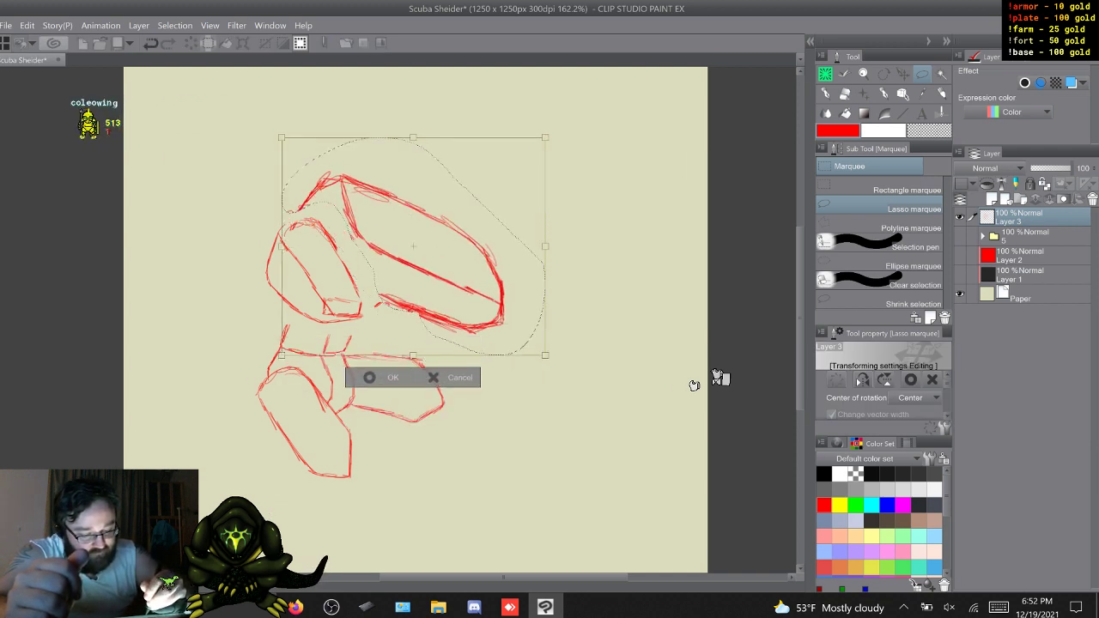
{"action": "key", "text": "Right"}
{"action": "left_click_drag", "start_coordinate": [566, 129], "coordinate": [580, 148]}
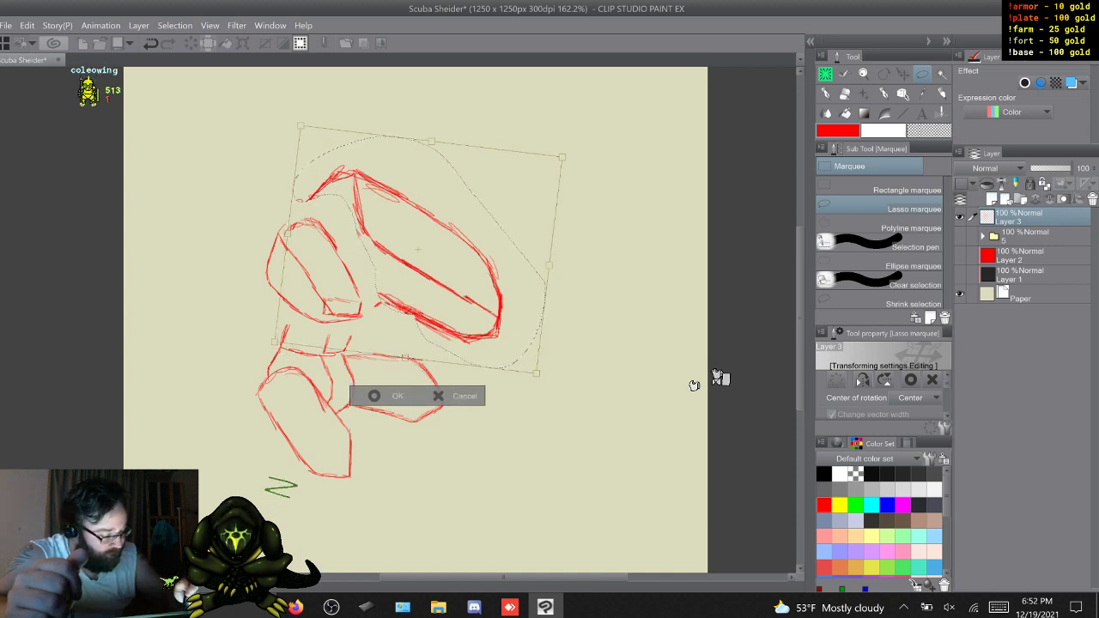
Squash the large block's height to about 110%, nudge it into place against the tapered block, apply the transform and deselect
{"action": "scroll", "coordinate": [884, 395], "scroll_direction": "up", "scroll_amount": 3}
{"action": "scroll", "coordinate": [884, 395], "scroll_direction": "down", "scroll_amount": 1}
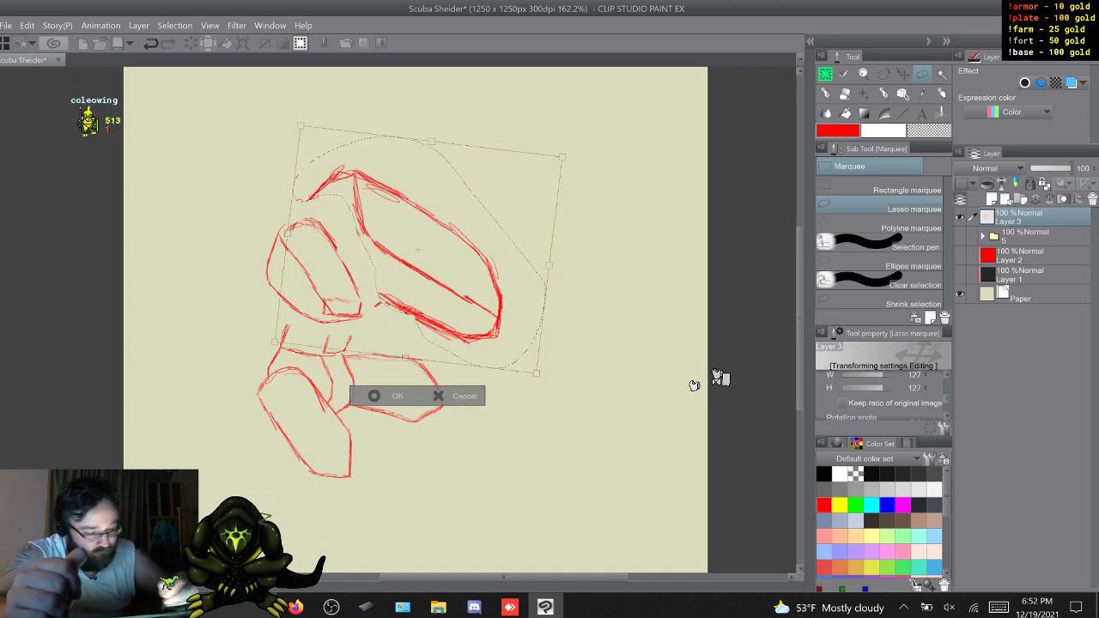
{"action": "left_click_drag", "start_coordinate": [431, 141], "coordinate": [428, 171]}
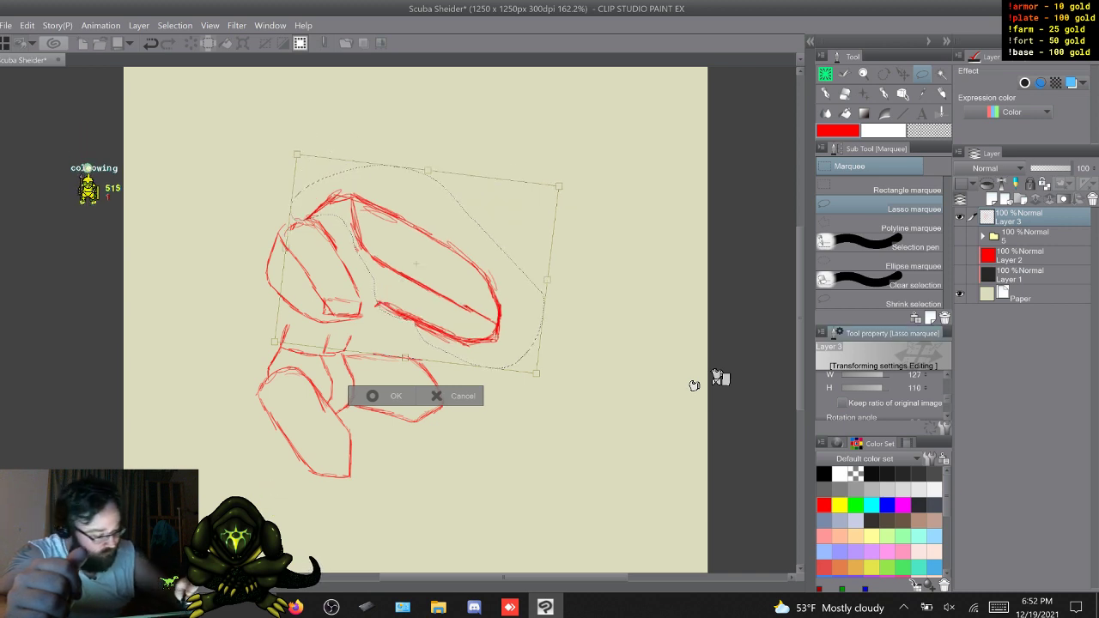
{"action": "mouse_move", "coordinate": [417, 264]}
{"action": "left_mouse_down"}
{"action": "mouse_move", "coordinate": [409, 256]}
{"action": "mouse_move", "coordinate": [419, 261]}
{"action": "left_mouse_up"}
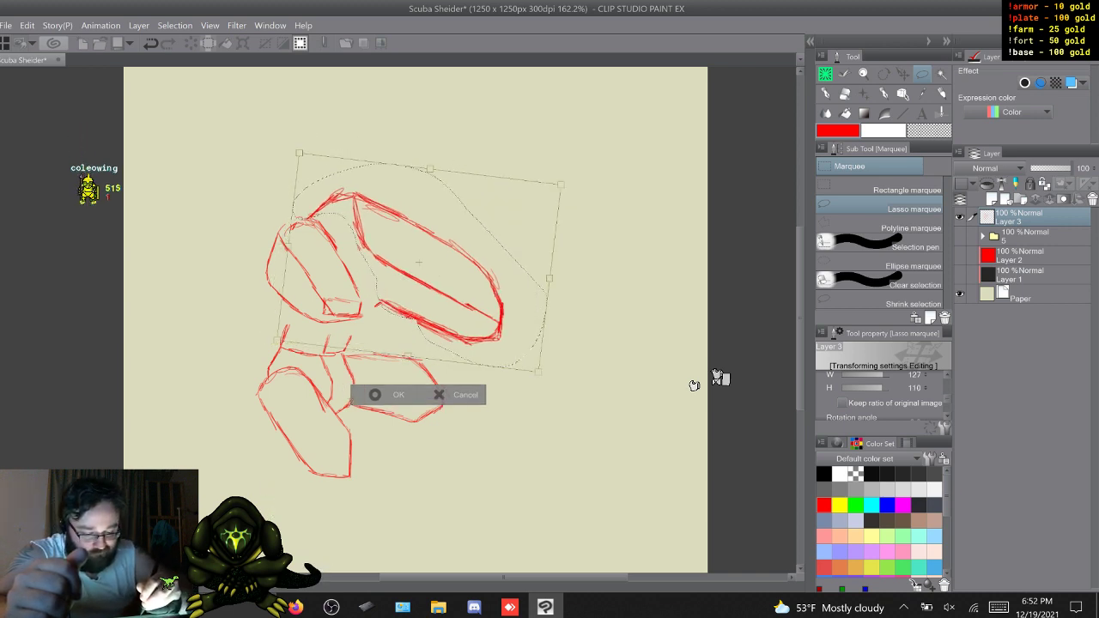
{"action": "key", "text": "Return"}
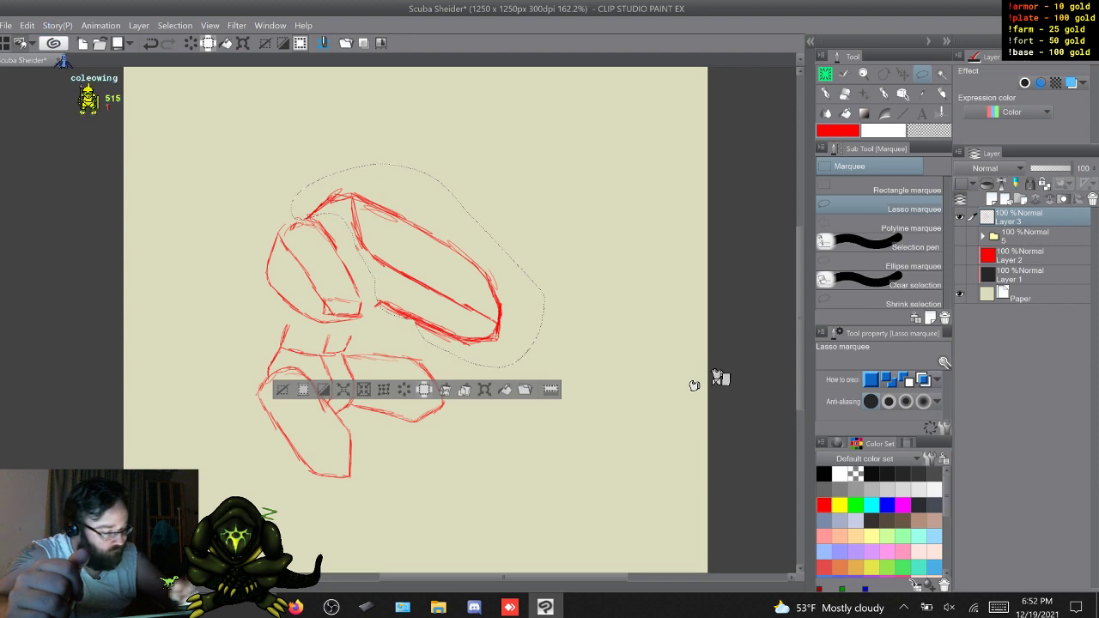
{"action": "key", "text": "ctrl+d"}
Sketch with the Sketch Pencil a tapered lower-leg block slanting down-left from the left thigh, with a side plane along its upper edge
{"action": "key", "text": "p"}
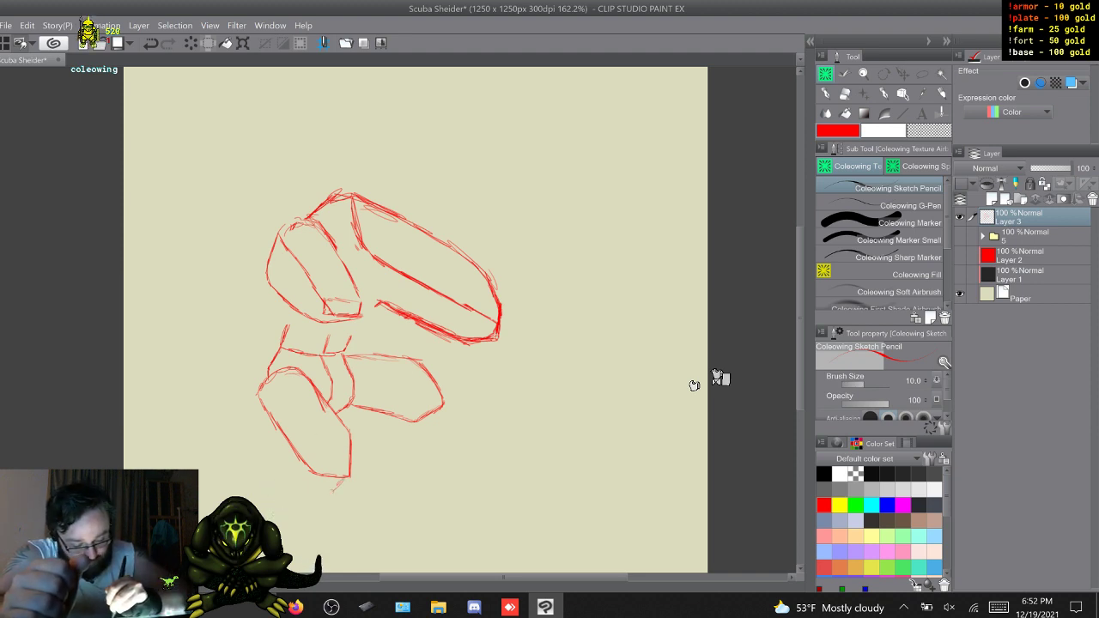
{"action": "mouse_move", "coordinate": [345, 479]}
{"action": "left_mouse_down"}
{"action": "mouse_move", "coordinate": [274, 521]}
{"action": "mouse_move", "coordinate": [264, 503]}
{"action": "mouse_move", "coordinate": [308, 469]}
{"action": "left_mouse_up"}
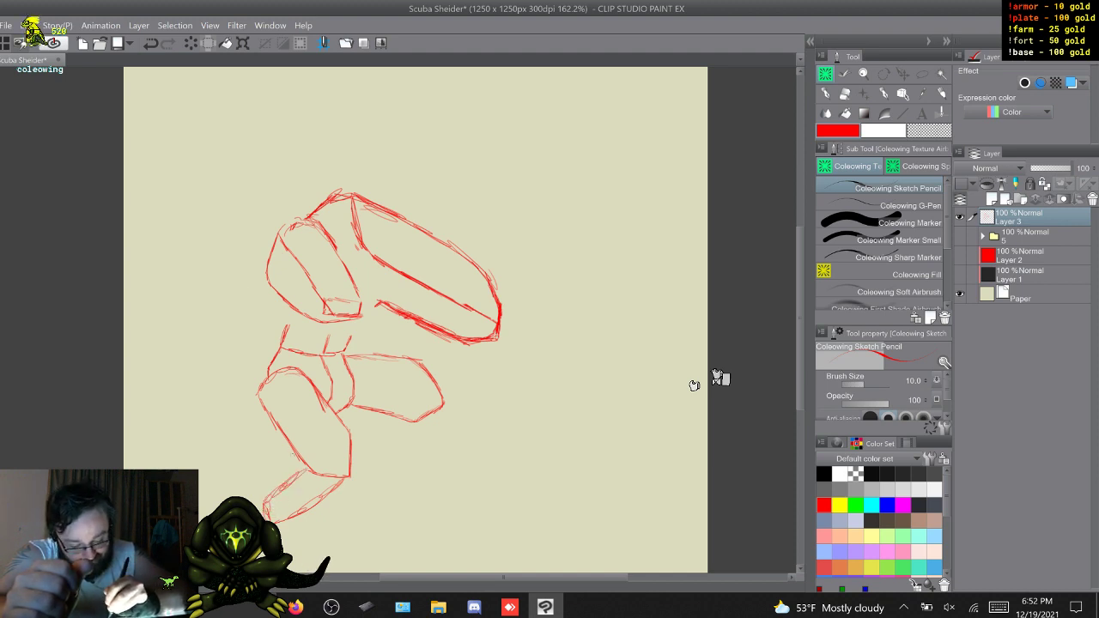
{"action": "left_click_drag", "start_coordinate": [295, 450], "coordinate": [264, 506]}
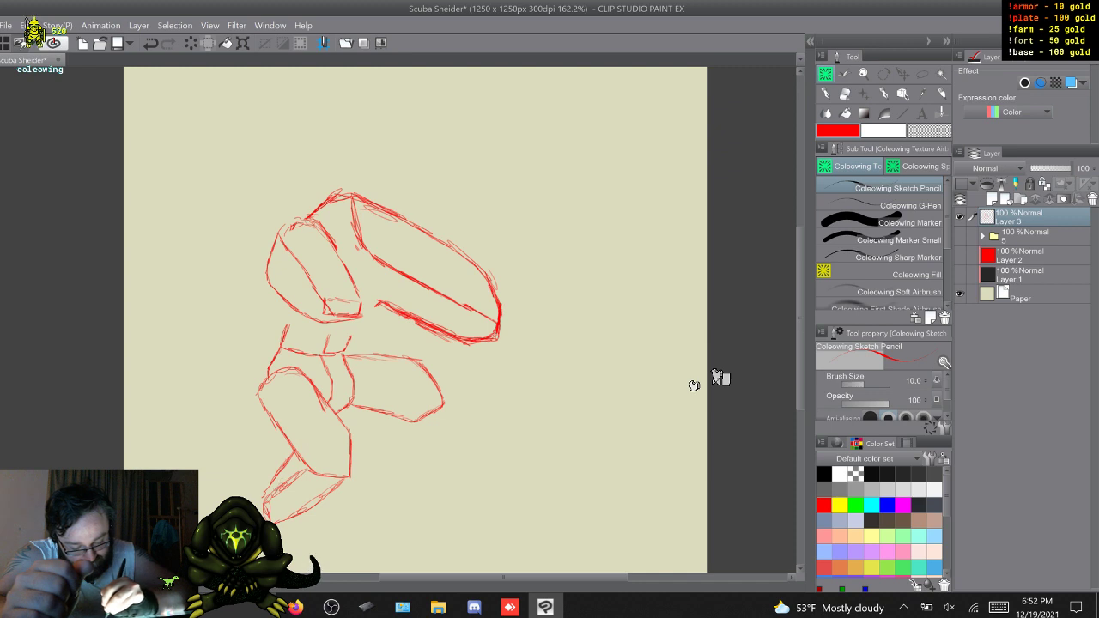
{"action": "left_click_drag", "start_coordinate": [300, 459], "coordinate": [279, 483]}
{"action": "left_click_drag", "start_coordinate": [272, 521], "coordinate": [258, 527]}
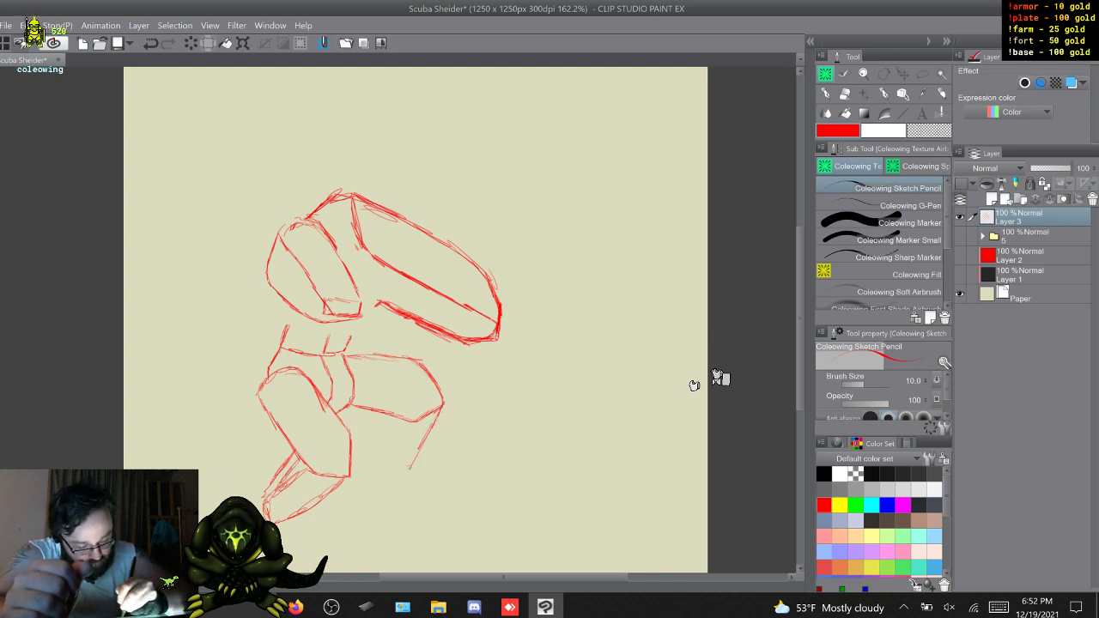
Sketch a narrow shin with a side plane below the right thigh and an angled block slanting down-right from its end
{"action": "left_click_drag", "start_coordinate": [434, 423], "coordinate": [394, 475]}
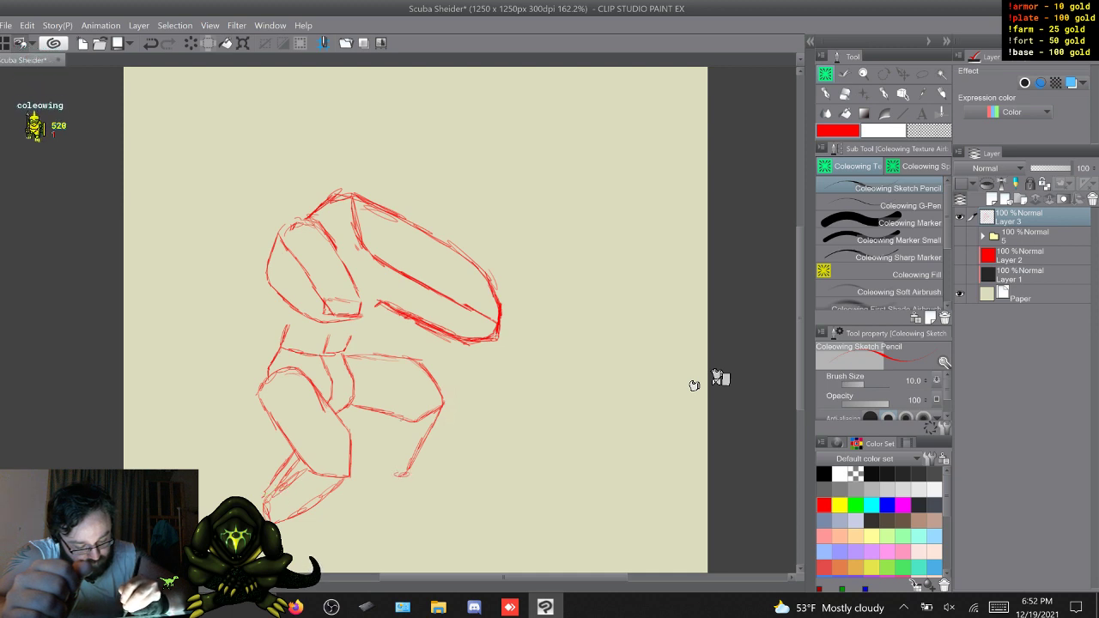
{"action": "mouse_move", "coordinate": [401, 418]}
{"action": "left_mouse_down"}
{"action": "mouse_move", "coordinate": [386, 472]}
{"action": "mouse_move", "coordinate": [387, 428]}
{"action": "left_mouse_up"}
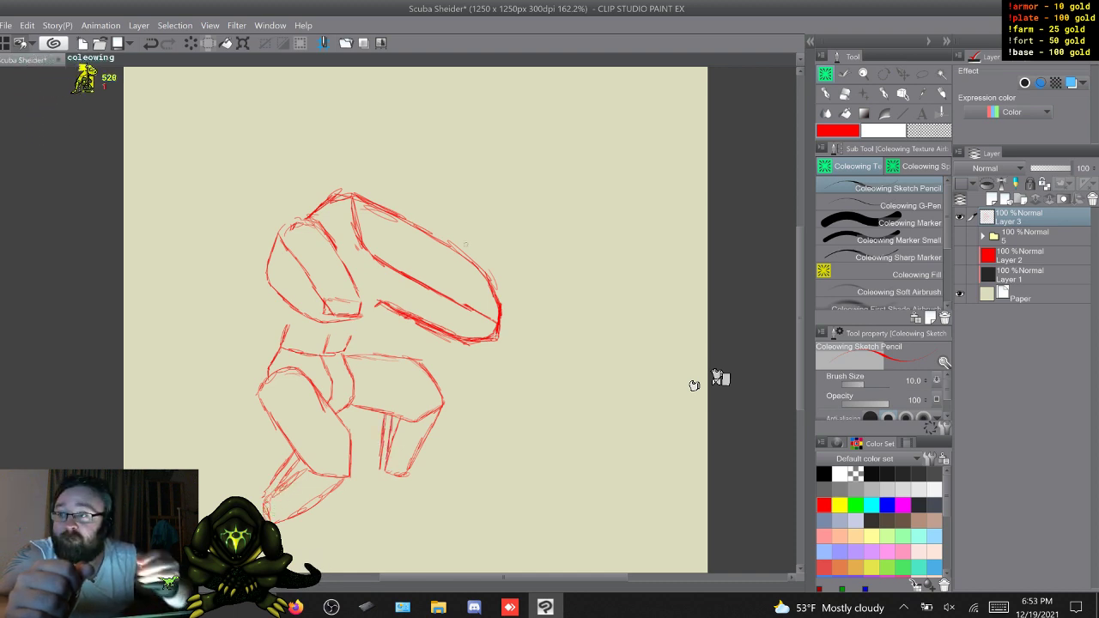
{"action": "mouse_move", "coordinate": [378, 471]}
{"action": "left_mouse_down"}
{"action": "mouse_move", "coordinate": [276, 512]}
{"action": "mouse_move", "coordinate": [296, 483]}
{"action": "mouse_move", "coordinate": [420, 536]}
{"action": "left_mouse_up"}
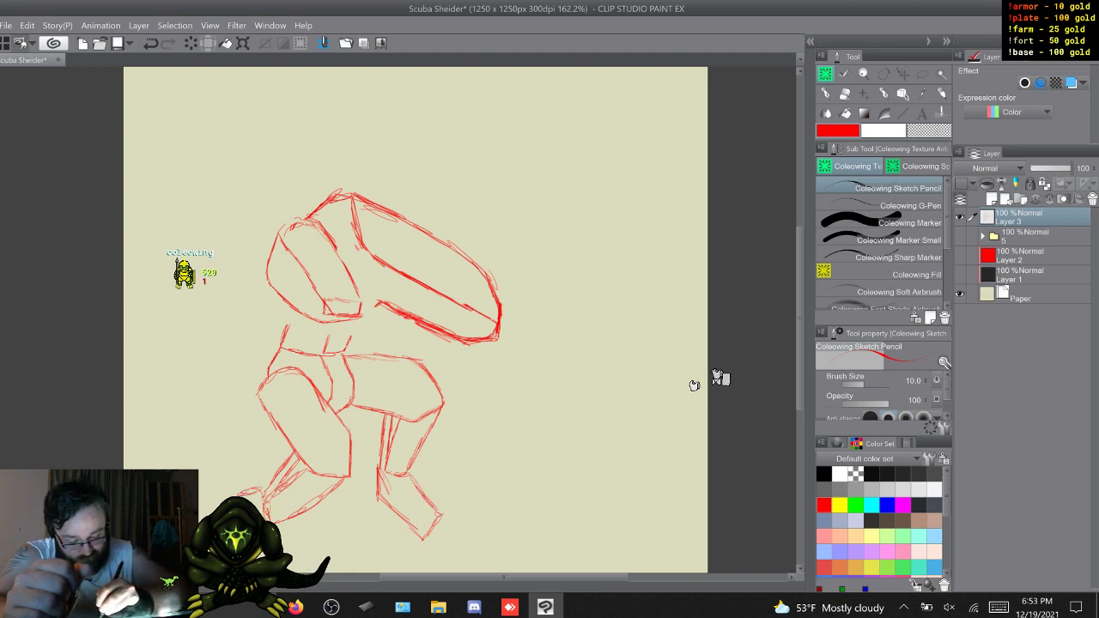
Add a long, nearly vertical end segment to each leg, extending both down toward the canvas's lower edge
{"action": "scroll", "coordinate": [694, 385], "scroll_direction": "down", "scroll_amount": 3}
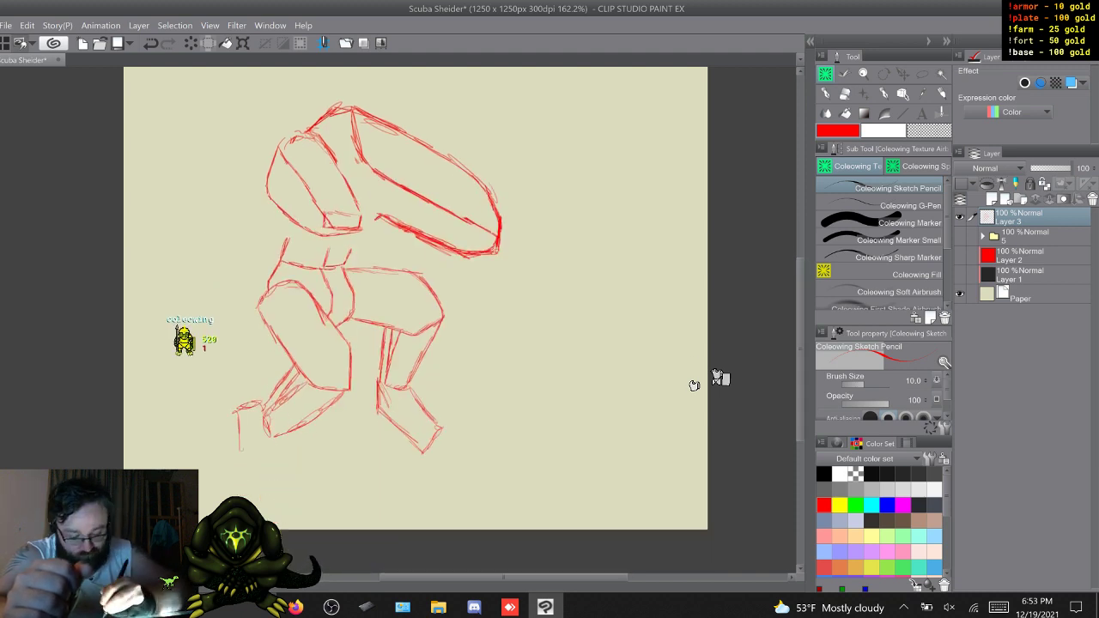
{"action": "mouse_move", "coordinate": [241, 449]}
{"action": "left_mouse_down"}
{"action": "mouse_move", "coordinate": [244, 497]}
{"action": "mouse_move", "coordinate": [269, 479]}
{"action": "left_mouse_up"}
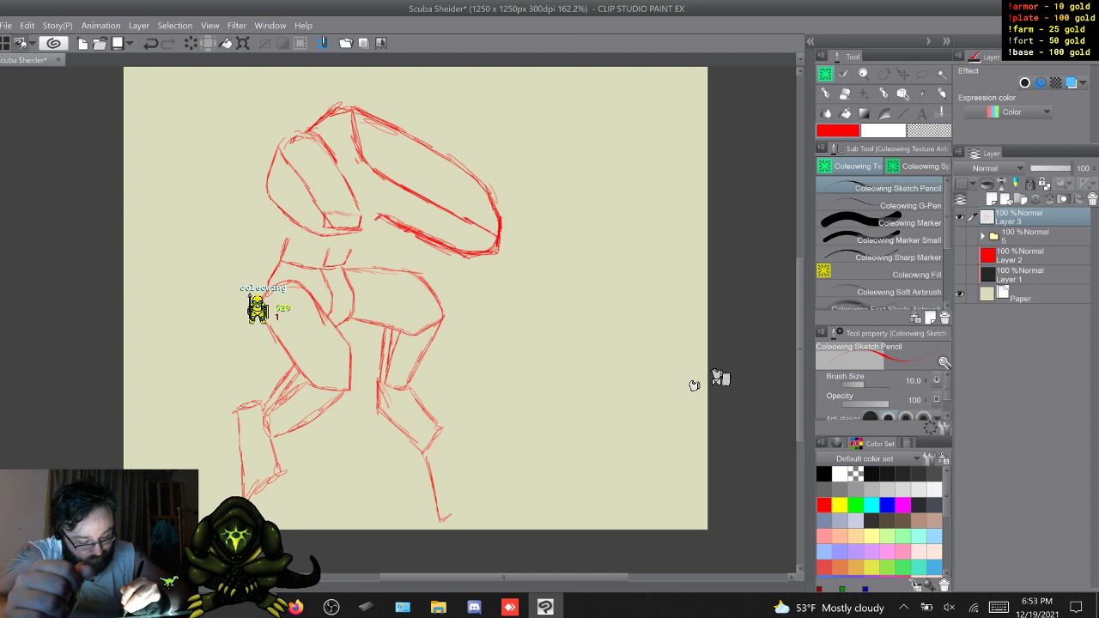
{"action": "left_click_drag", "start_coordinate": [458, 520], "coordinate": [450, 476]}
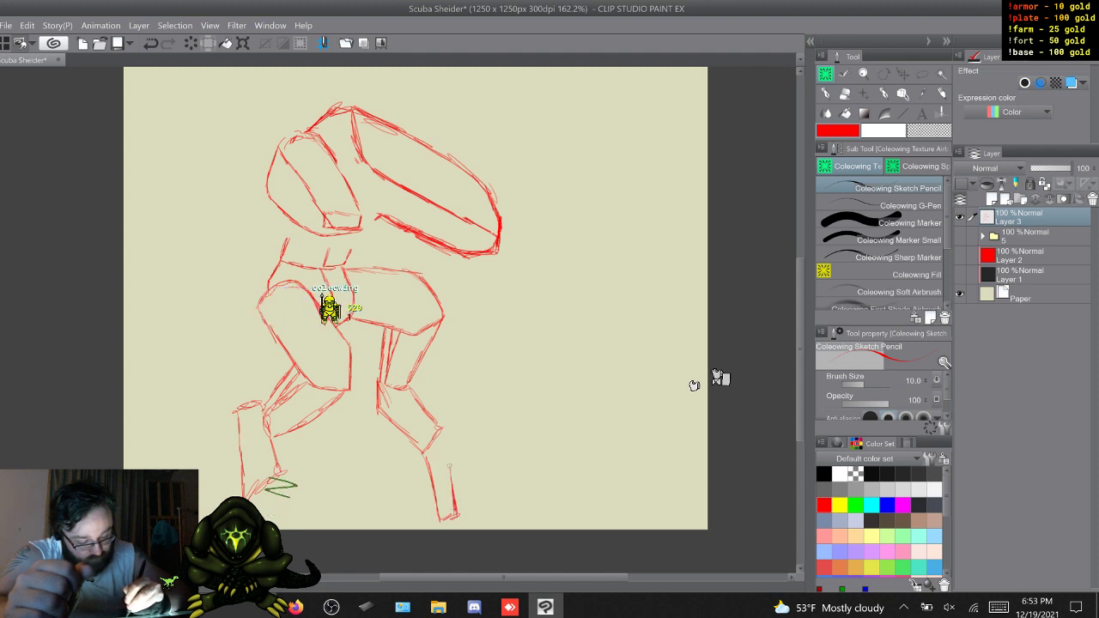
{"action": "mouse_move", "coordinate": [444, 435]}
{"action": "left_mouse_down"}
{"action": "mouse_move", "coordinate": [456, 518]}
{"action": "mouse_move", "coordinate": [442, 521]}
{"action": "left_mouse_up"}
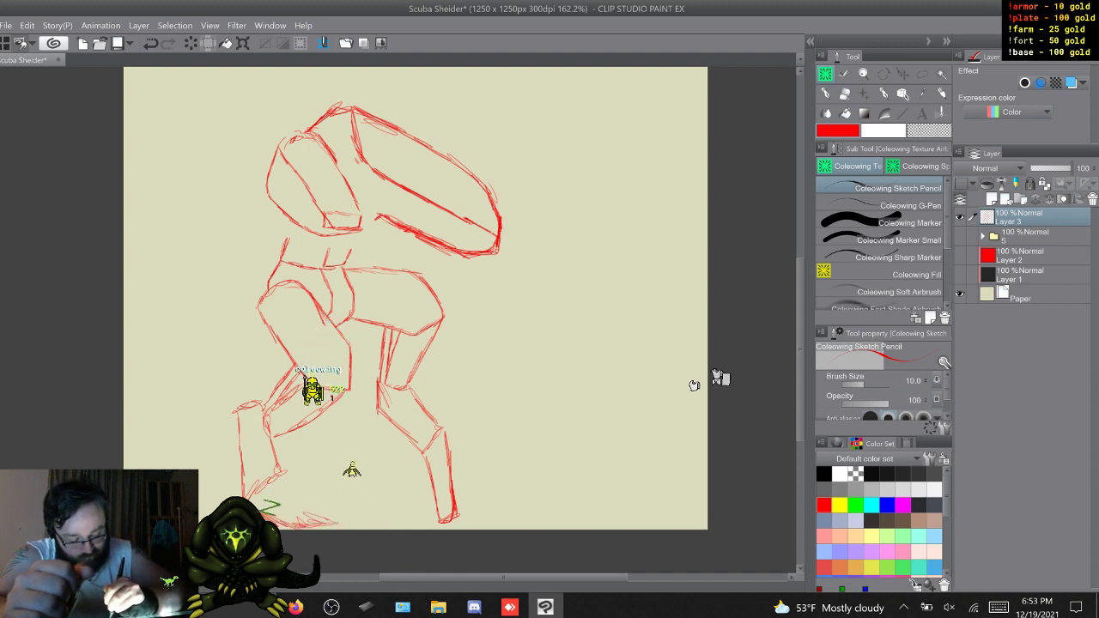
Try to sketch a wedge-shaped foot at the end of the left leg, and undo its strokes
{"action": "left_click_drag", "start_coordinate": [287, 499], "coordinate": [323, 515]}
{"action": "left_click_drag", "start_coordinate": [278, 477], "coordinate": [296, 498]}
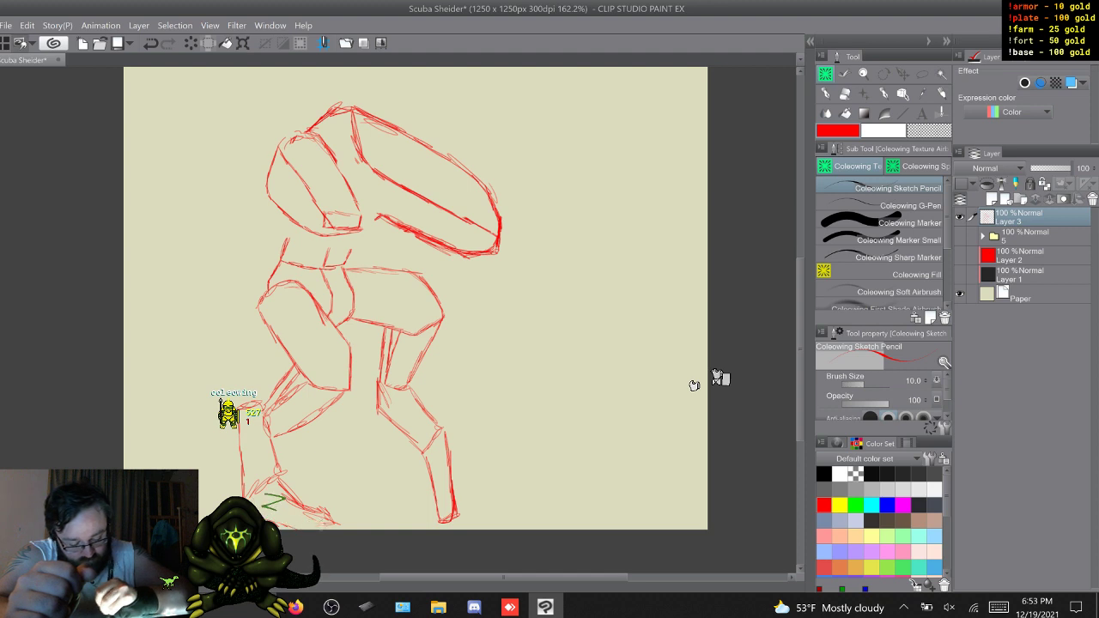
{"action": "key", "text": "ctrl+z"}
{"action": "key", "text": "ctrl+z"}
{"action": "key", "text": "ctrl+z"}
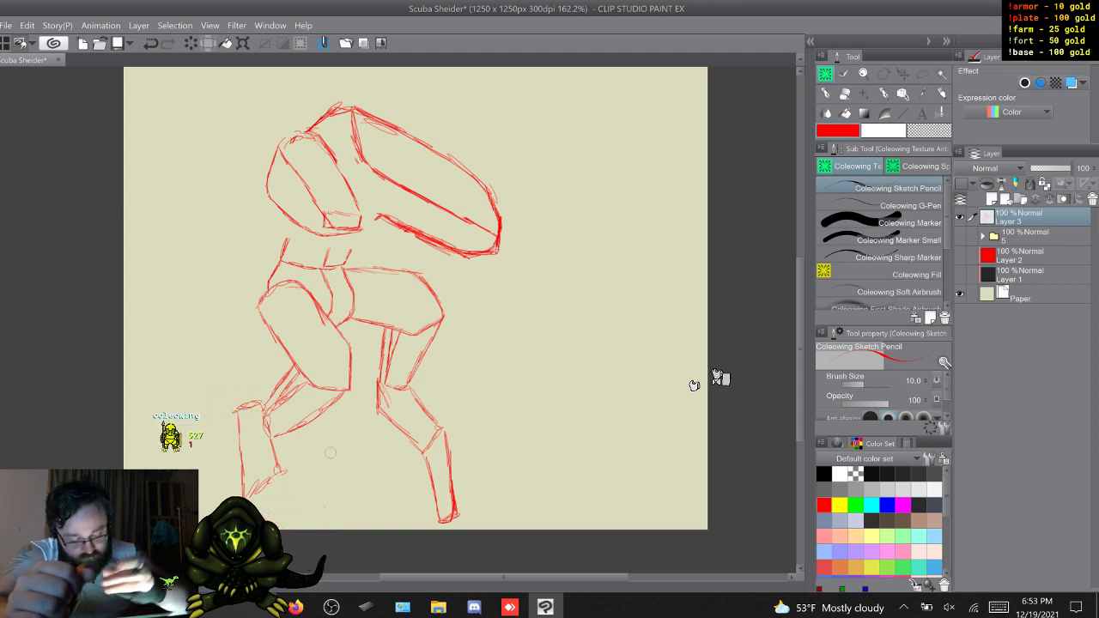
Sketch the left leg's wedge-shaped foot and a small upright box beside its lower leg
{"action": "left_click_drag", "start_coordinate": [245, 498], "coordinate": [343, 520]}
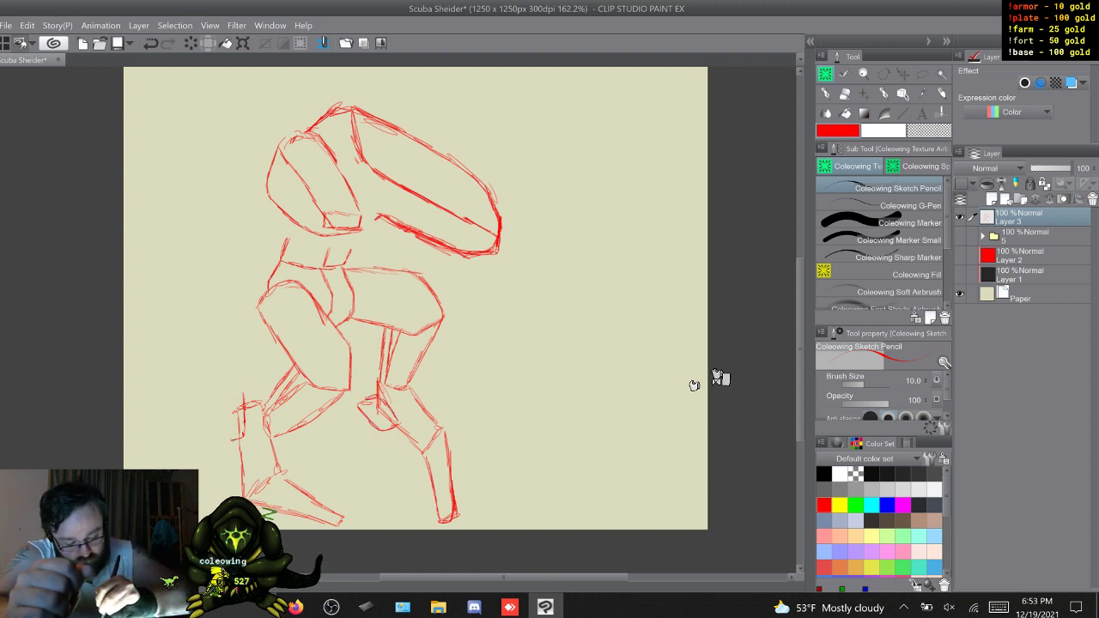
{"action": "mouse_move", "coordinate": [224, 395]}
{"action": "left_mouse_down"}
{"action": "mouse_move", "coordinate": [229, 440]}
{"action": "mouse_move", "coordinate": [245, 393]}
{"action": "left_mouse_up"}
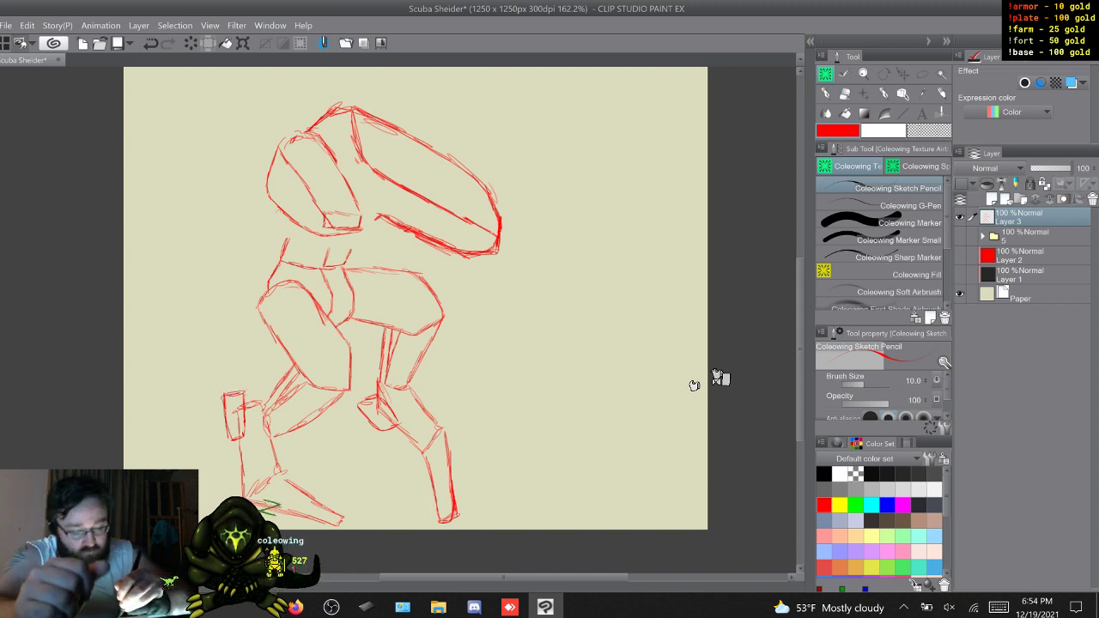
Sketch two angular fin-like pieces projecting down and back from below the figure's shoulder
{"action": "left_click_drag", "start_coordinate": [273, 217], "coordinate": [250, 251]}
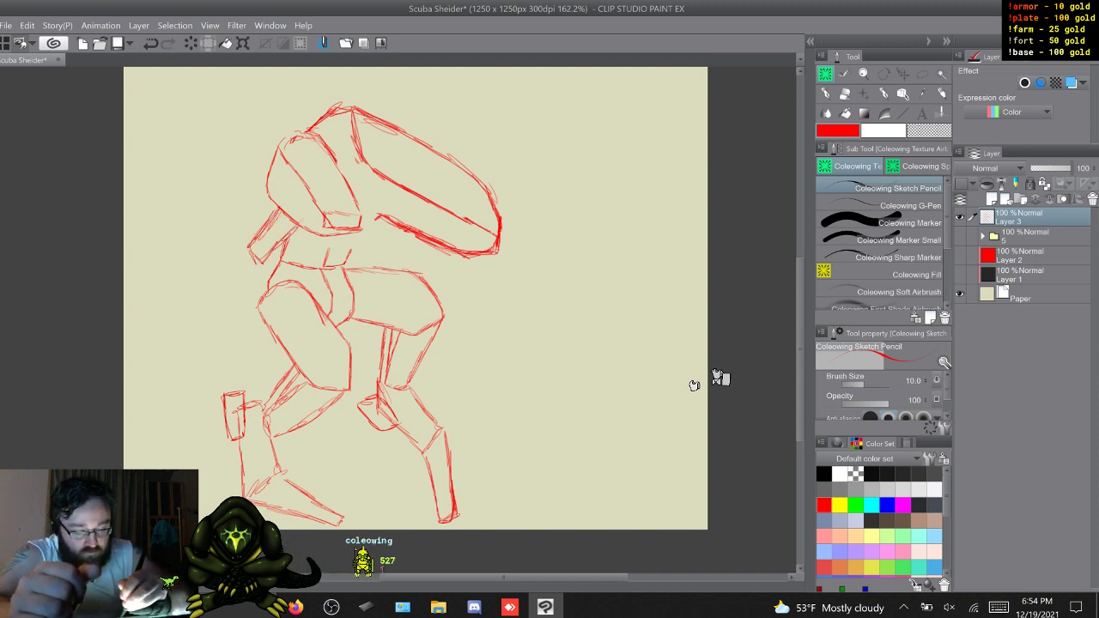
{"action": "mouse_move", "coordinate": [270, 198]}
{"action": "left_mouse_down"}
{"action": "mouse_move", "coordinate": [247, 226]}
{"action": "mouse_move", "coordinate": [256, 237]}
{"action": "left_mouse_up"}
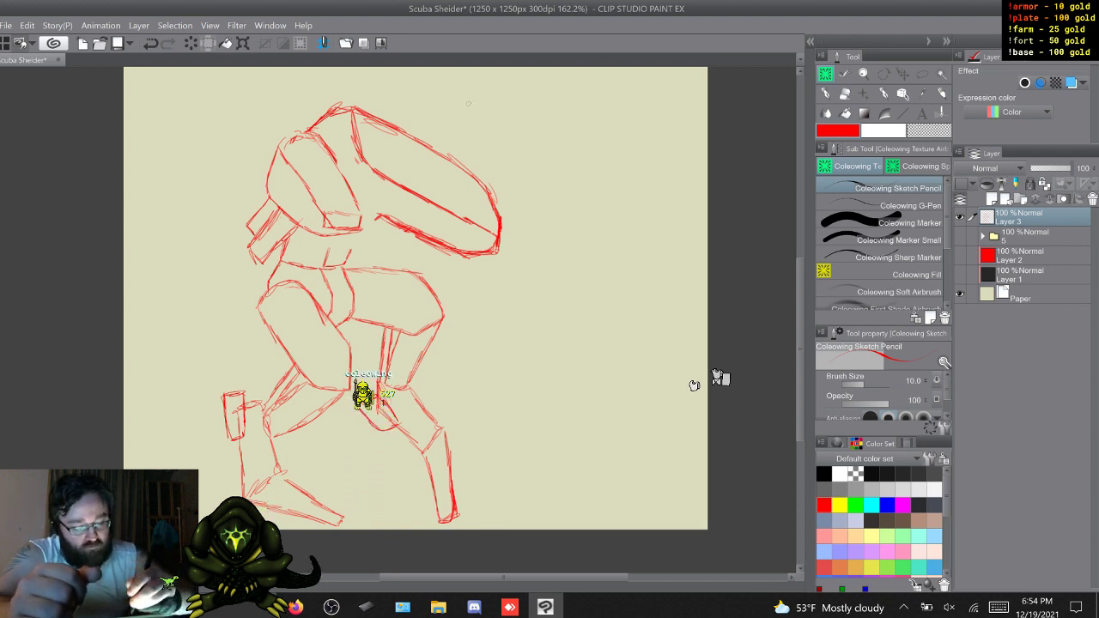
Remove the long snout-like shape extending from the figure's upper body, keeping the shoulder form
{"action": "mouse_move", "coordinate": [374, 214]}
{"action": "left_mouse_down"}
{"action": "mouse_move", "coordinate": [443, 252]}
{"action": "mouse_move", "coordinate": [434, 242]}
{"action": "mouse_move", "coordinate": [495, 250]}
{"action": "left_mouse_up"}
{"action": "left_click_drag", "start_coordinate": [449, 160], "coordinate": [499, 235]}
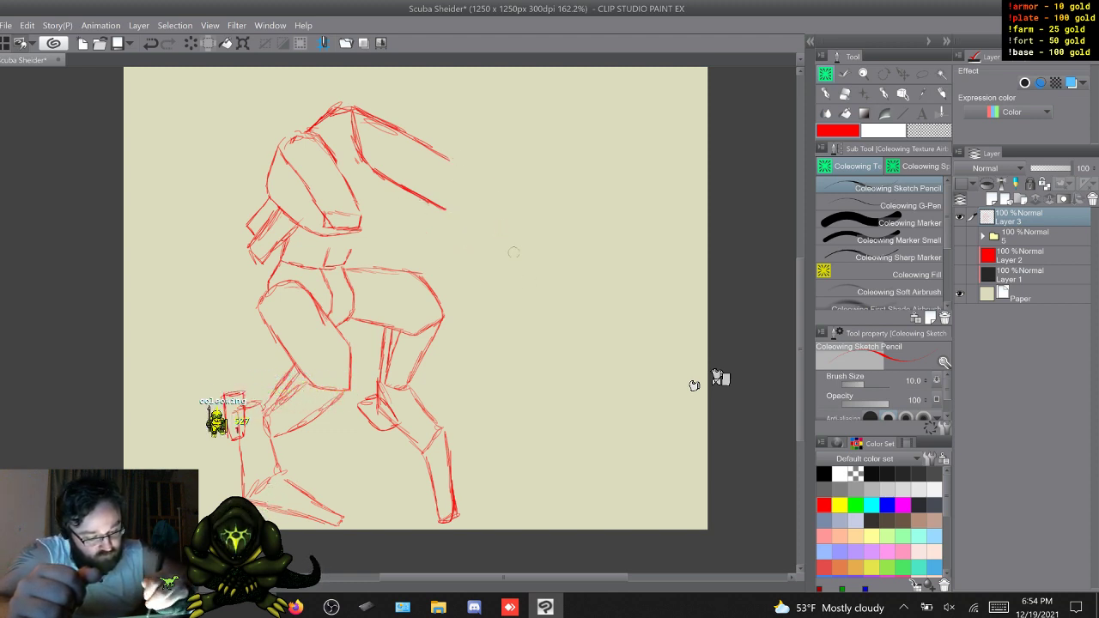
{"action": "key", "text": "ctrl+z"}
{"action": "key", "text": "ctrl+z"}
{"action": "key", "text": "ctrl+z"}
{"action": "key", "text": "ctrl+z"}
{"action": "key", "text": "ctrl+z"}
{"action": "key", "text": "ctrl+z"}
{"action": "key", "text": "ctrl+z"}
{"action": "key", "text": "ctrl+z"}
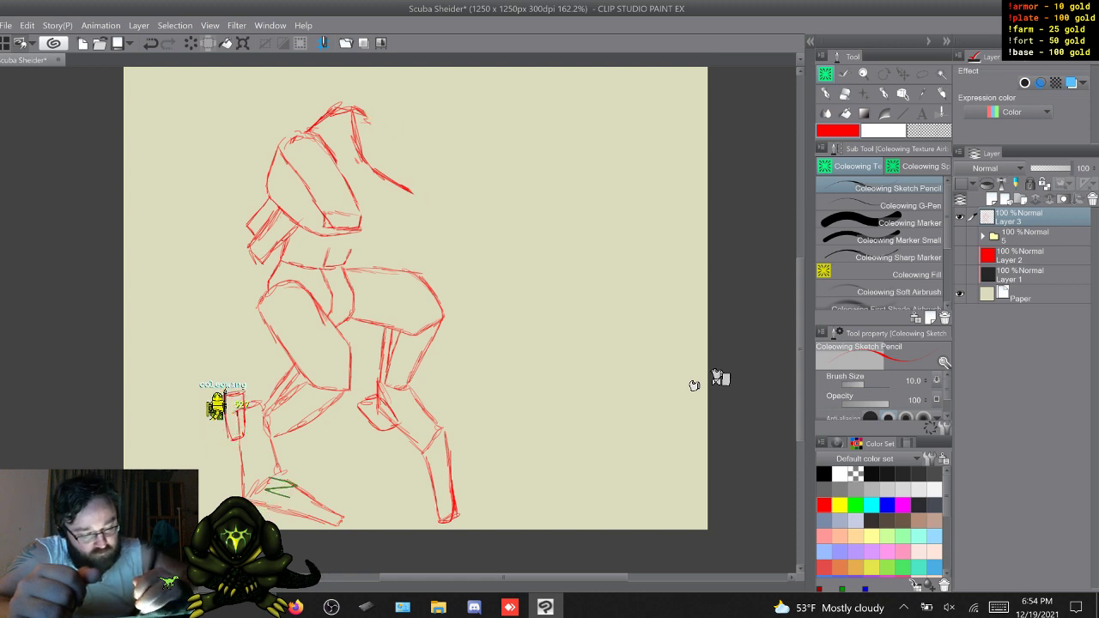
{"action": "key", "text": "ctrl+z"}
{"action": "key", "text": "ctrl+z"}
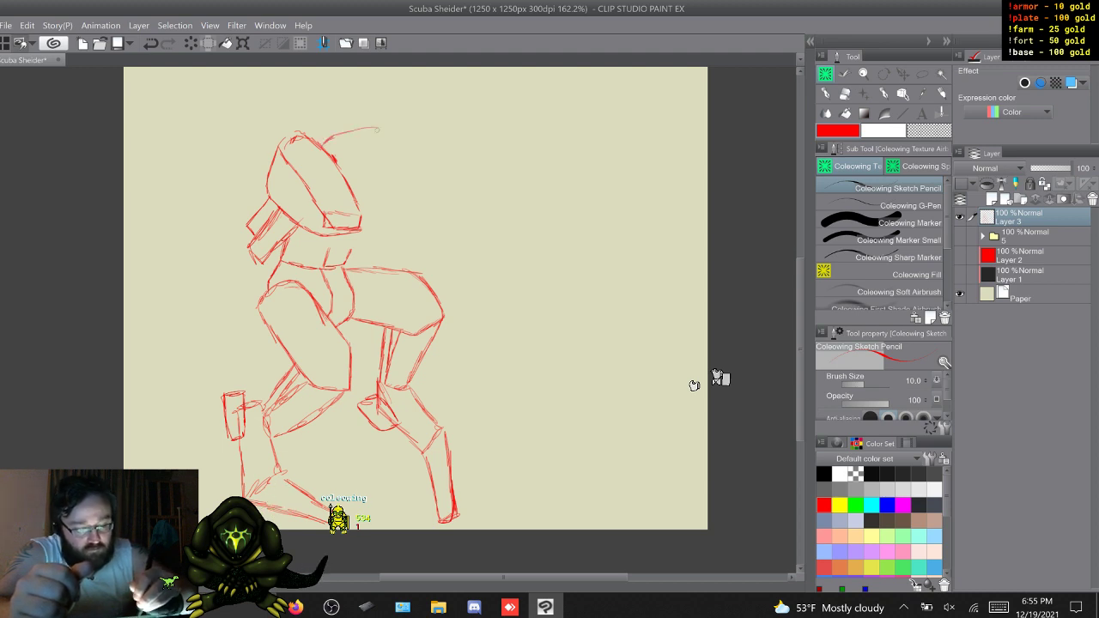
Sketch a large rounded helmet dome in front of the shoulder, with an oval porthole on its front edge
{"action": "mouse_move", "coordinate": [361, 130]}
{"action": "left_mouse_down"}
{"action": "mouse_move", "coordinate": [397, 125]}
{"action": "mouse_move", "coordinate": [450, 215]}
{"action": "mouse_move", "coordinate": [435, 240]}
{"action": "mouse_move", "coordinate": [392, 239]}
{"action": "left_mouse_up"}
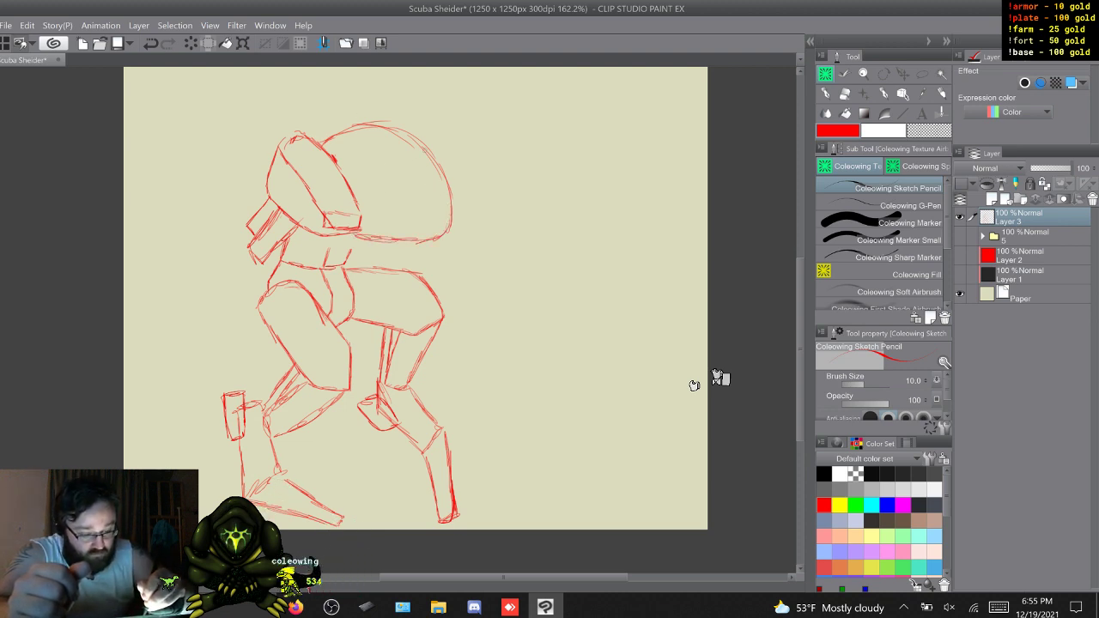
{"action": "mouse_move", "coordinate": [424, 146]}
{"action": "left_mouse_down"}
{"action": "mouse_move", "coordinate": [417, 196]}
{"action": "mouse_move", "coordinate": [441, 204]}
{"action": "left_mouse_up"}
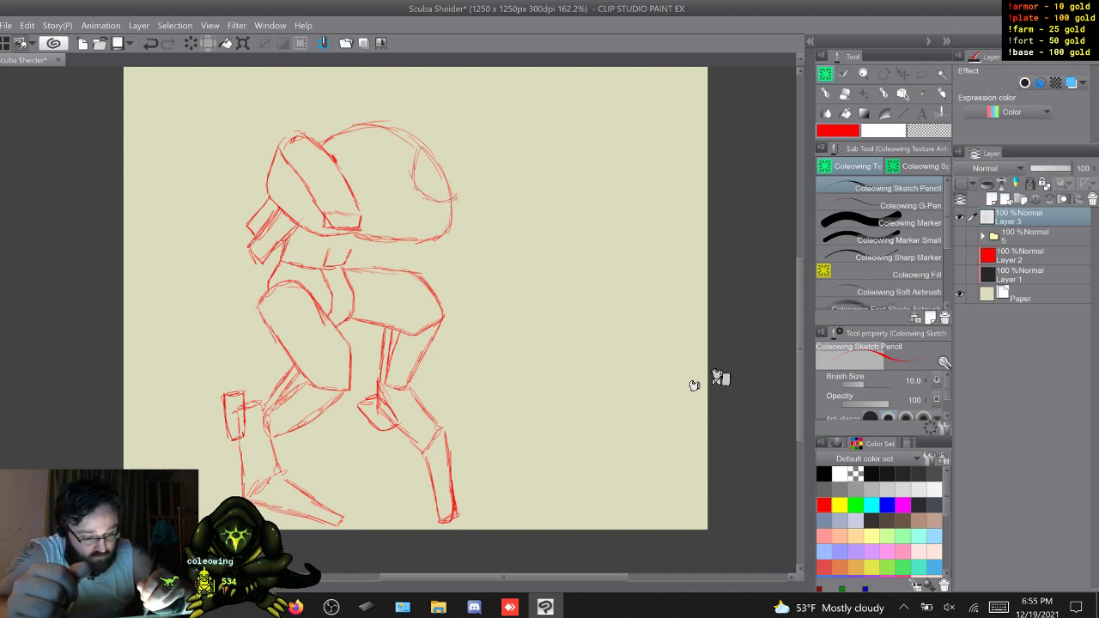
{"action": "mouse_move", "coordinate": [429, 146]}
{"action": "left_mouse_down"}
{"action": "mouse_move", "coordinate": [448, 170]}
{"action": "mouse_move", "coordinate": [430, 143]}
{"action": "left_mouse_up"}
{"action": "left_click_drag", "start_coordinate": [420, 144], "coordinate": [438, 151]}
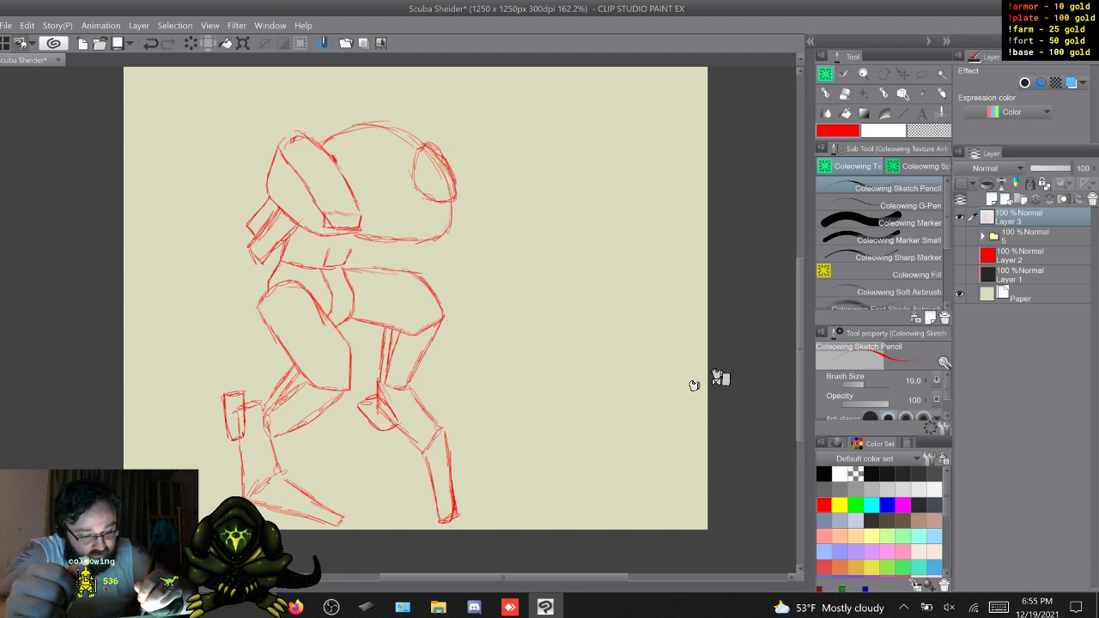
Add a flat oval porthole on top of the helmet and a round one on its side
{"action": "left_click_drag", "start_coordinate": [263, 486], "coordinate": [291, 500]}
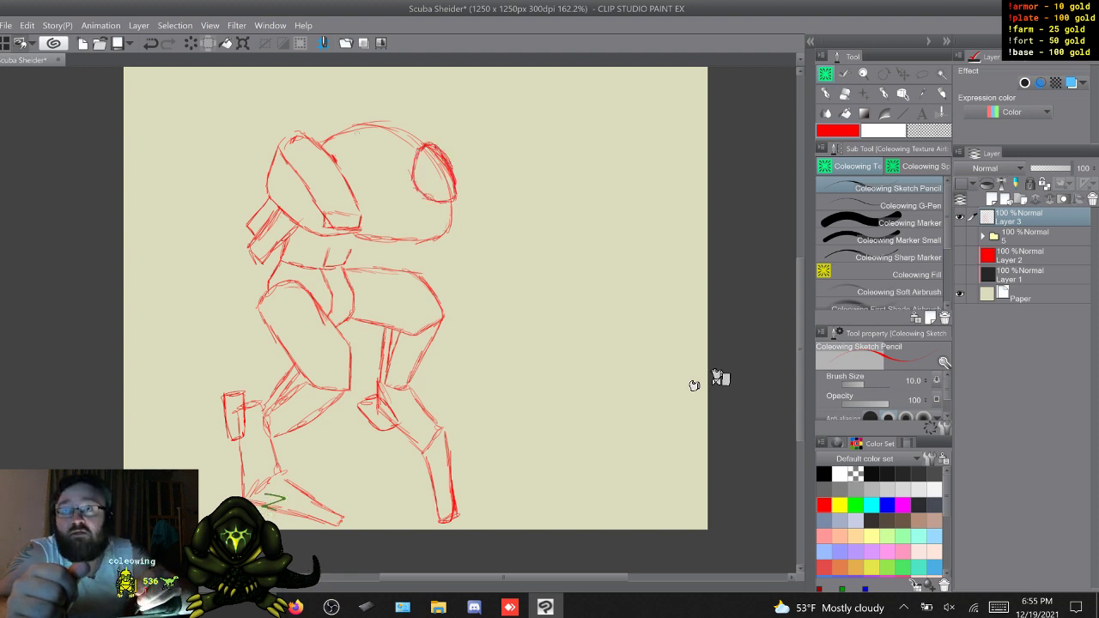
{"action": "left_click_drag", "start_coordinate": [270, 479], "coordinate": [293, 495]}
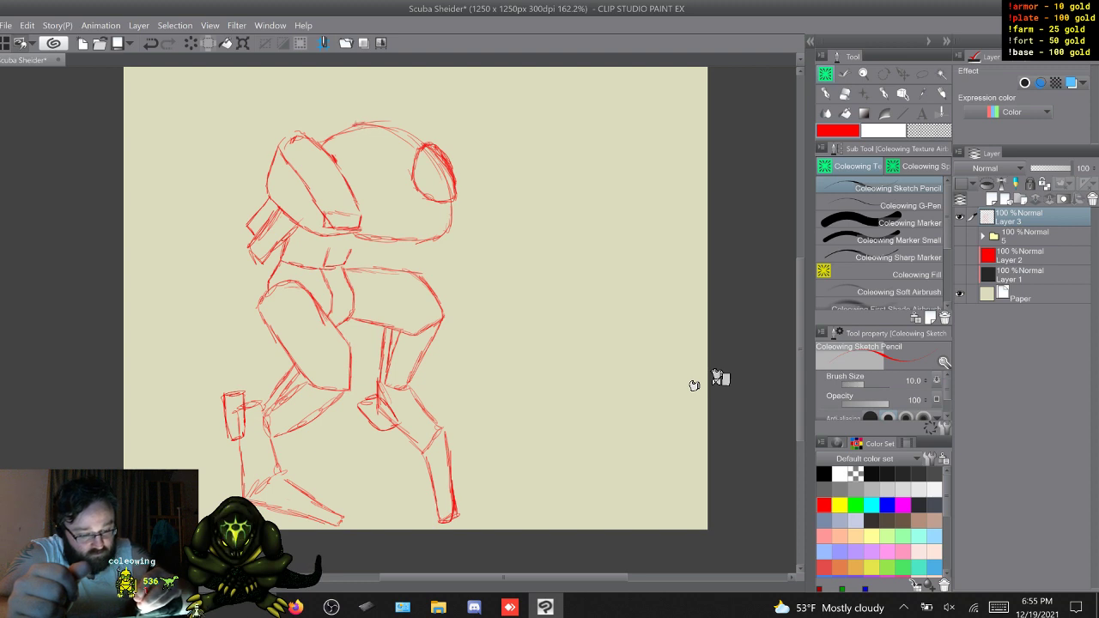
{"action": "left_click_drag", "start_coordinate": [392, 122], "coordinate": [409, 132]}
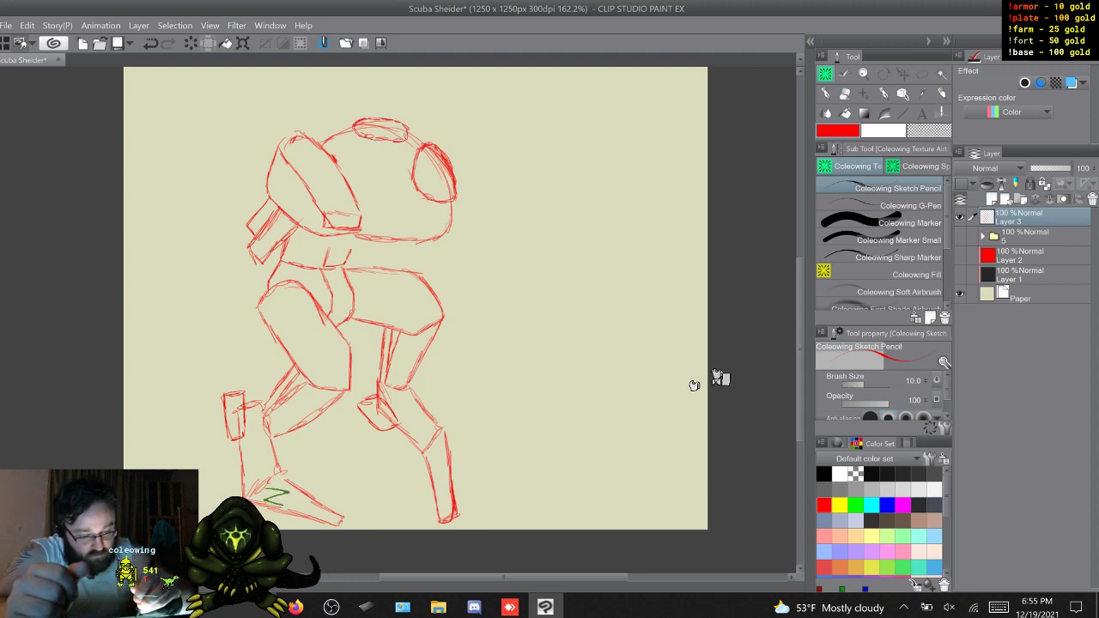
{"action": "mouse_move", "coordinate": [363, 133]}
{"action": "left_mouse_down"}
{"action": "mouse_move", "coordinate": [403, 140]}
{"action": "mouse_move", "coordinate": [384, 160]}
{"action": "mouse_move", "coordinate": [392, 186]}
{"action": "mouse_move", "coordinate": [362, 206]}
{"action": "mouse_move", "coordinate": [352, 182]}
{"action": "left_mouse_up"}
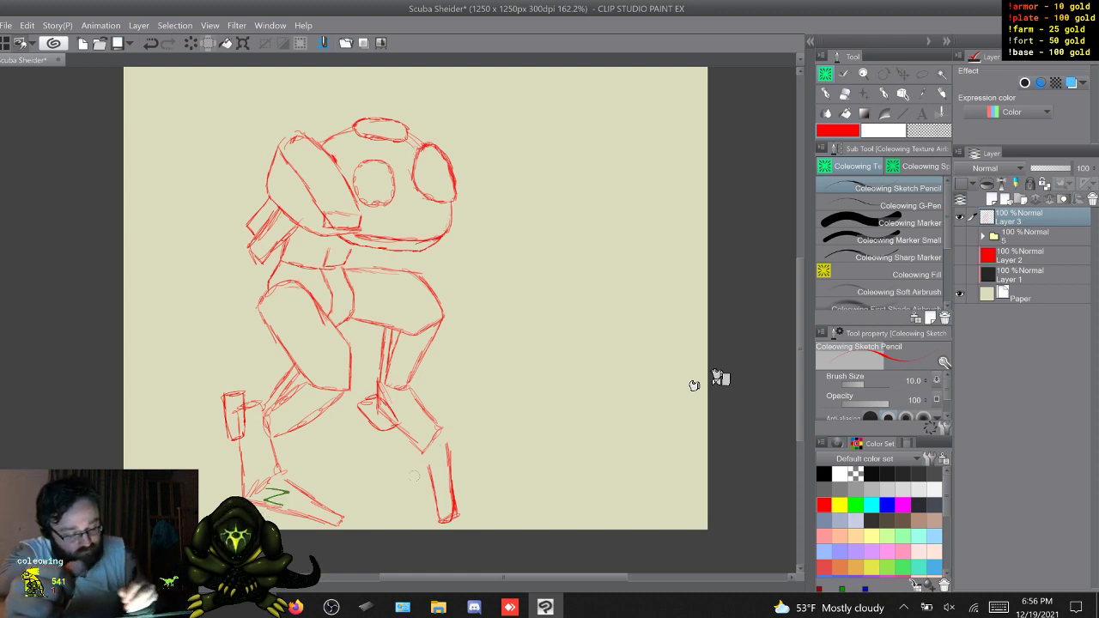
Erase the right leg's vertical lower segment and redraw it slanting diagonally outward with a closed end
{"action": "left_click_drag", "start_coordinate": [415, 475], "coordinate": [453, 448]}
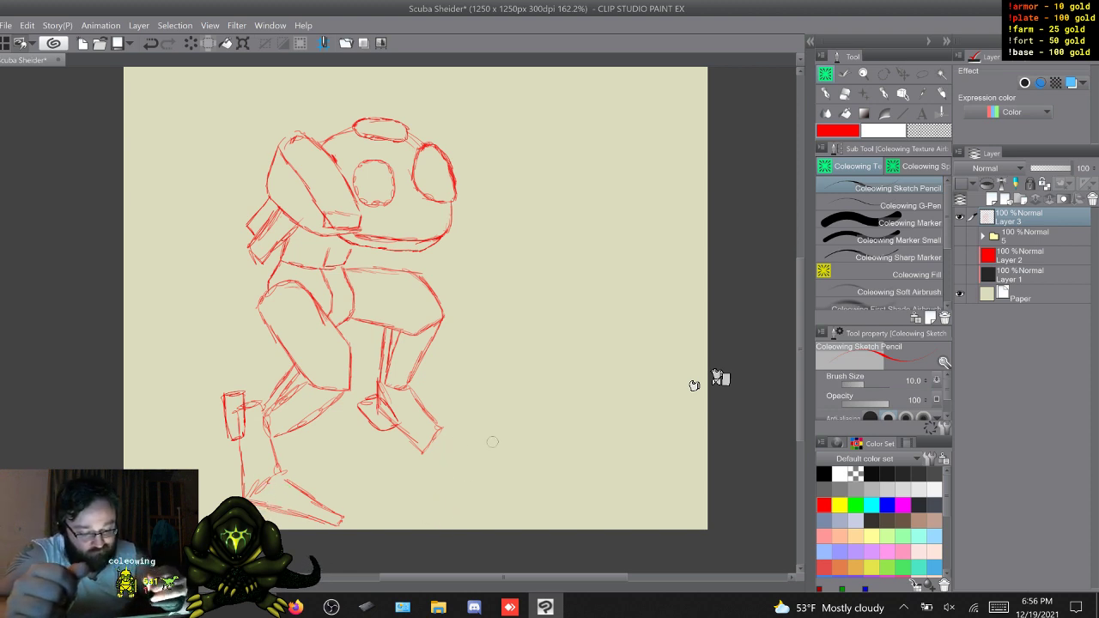
{"action": "left_click_drag", "start_coordinate": [424, 452], "coordinate": [490, 509]}
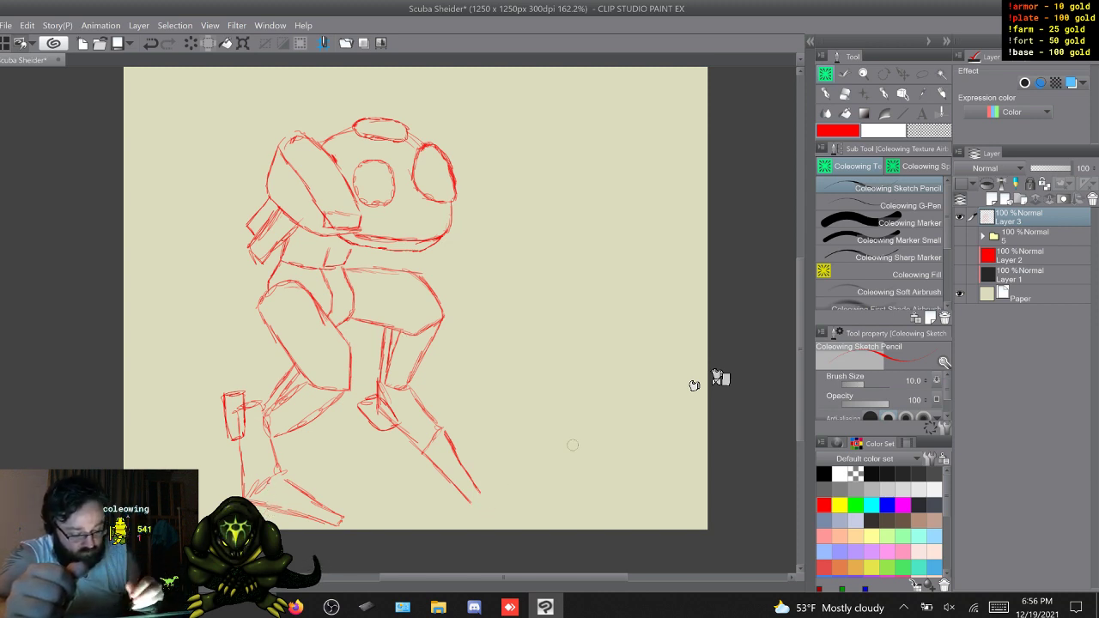
{"action": "left_click_drag", "start_coordinate": [471, 503], "coordinate": [479, 494]}
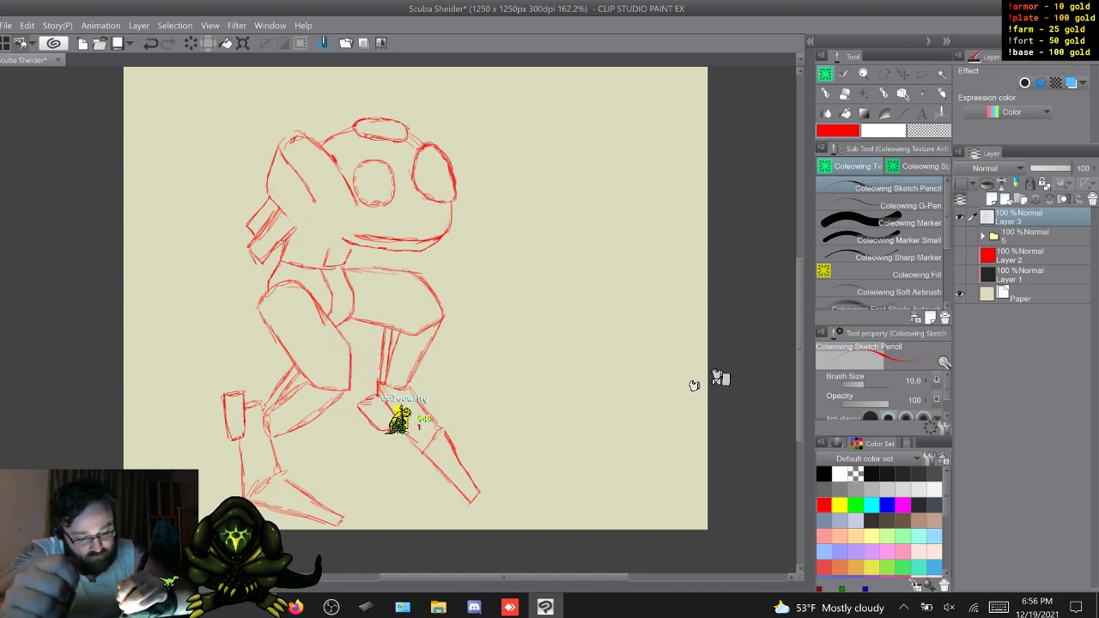
Remove the old shoulder shape behind the helmet, leaving the portholes and back fins
{"action": "key", "text": "ctrl+z"}
{"action": "key", "text": "ctrl+z"}
{"action": "key", "text": "ctrl+z"}
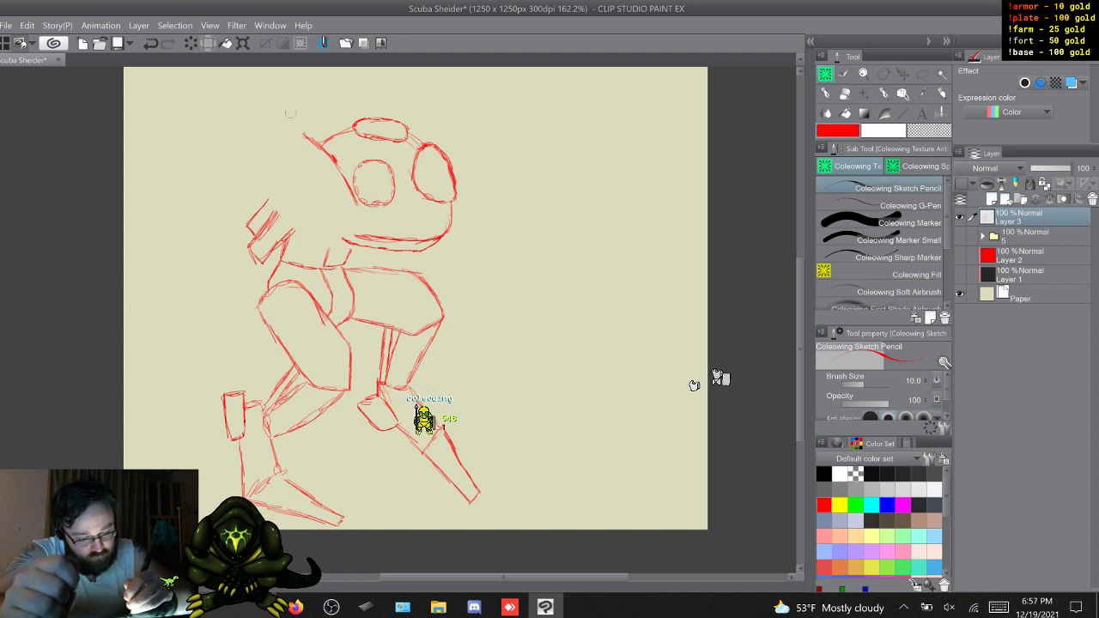
{"action": "key", "text": "ctrl+z"}
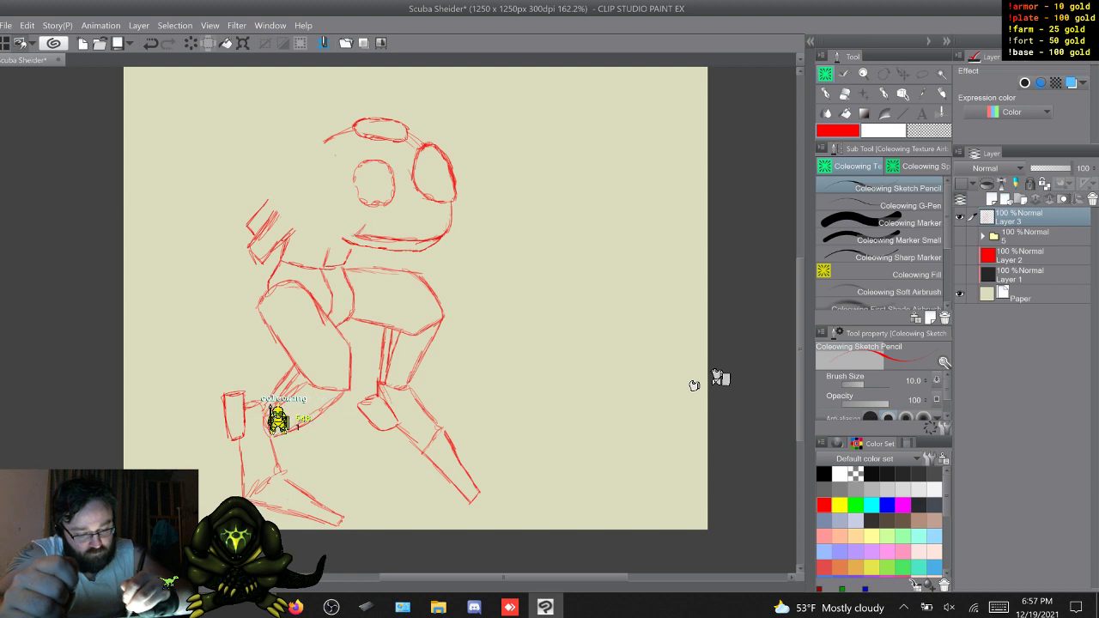
Sketch a long round-ended air tank running diagonally across the back behind the helmet
{"action": "mouse_move", "coordinate": [364, 227]}
{"action": "left_mouse_down"}
{"action": "mouse_move", "coordinate": [342, 242]}
{"action": "mouse_move", "coordinate": [288, 194]}
{"action": "mouse_move", "coordinate": [261, 143]}
{"action": "left_mouse_up"}
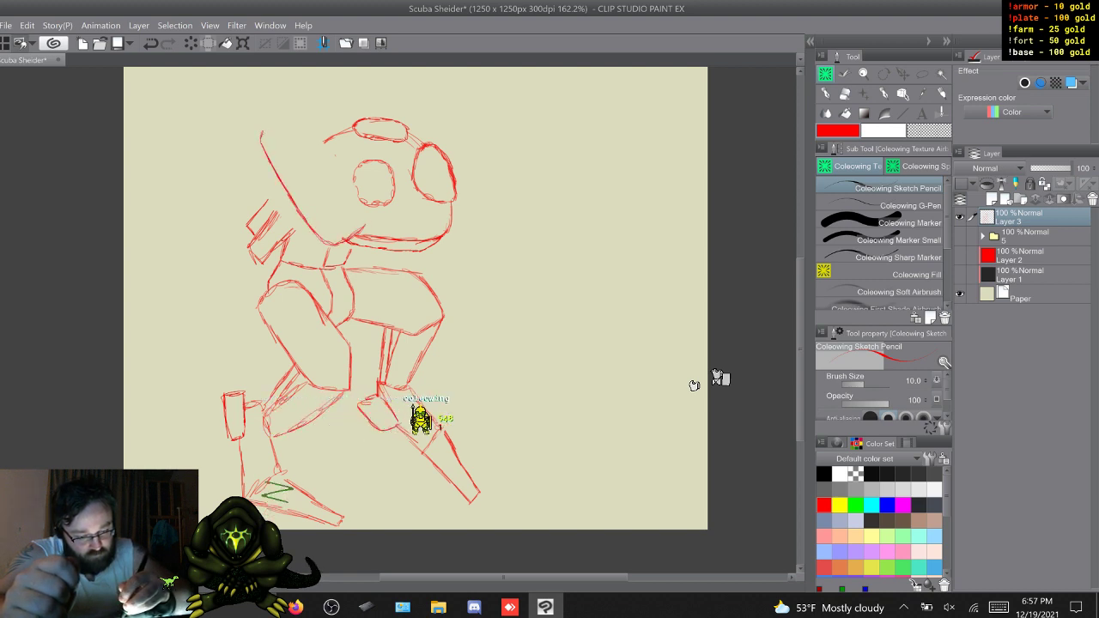
{"action": "left_click_drag", "start_coordinate": [287, 104], "coordinate": [323, 144]}
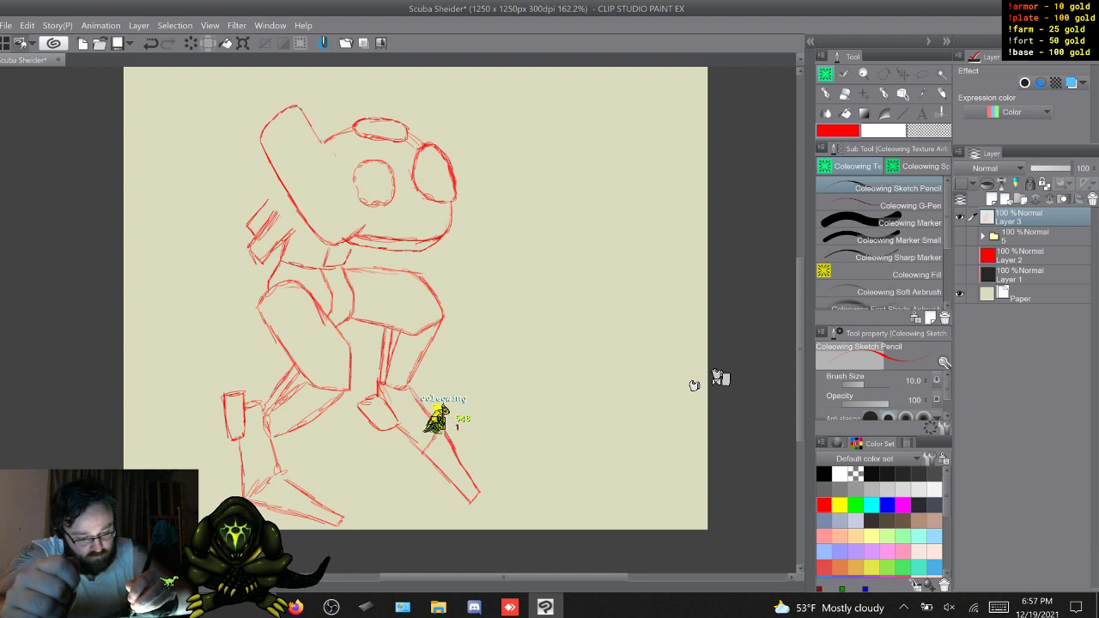
{"action": "left_click_drag", "start_coordinate": [356, 195], "coordinate": [366, 225]}
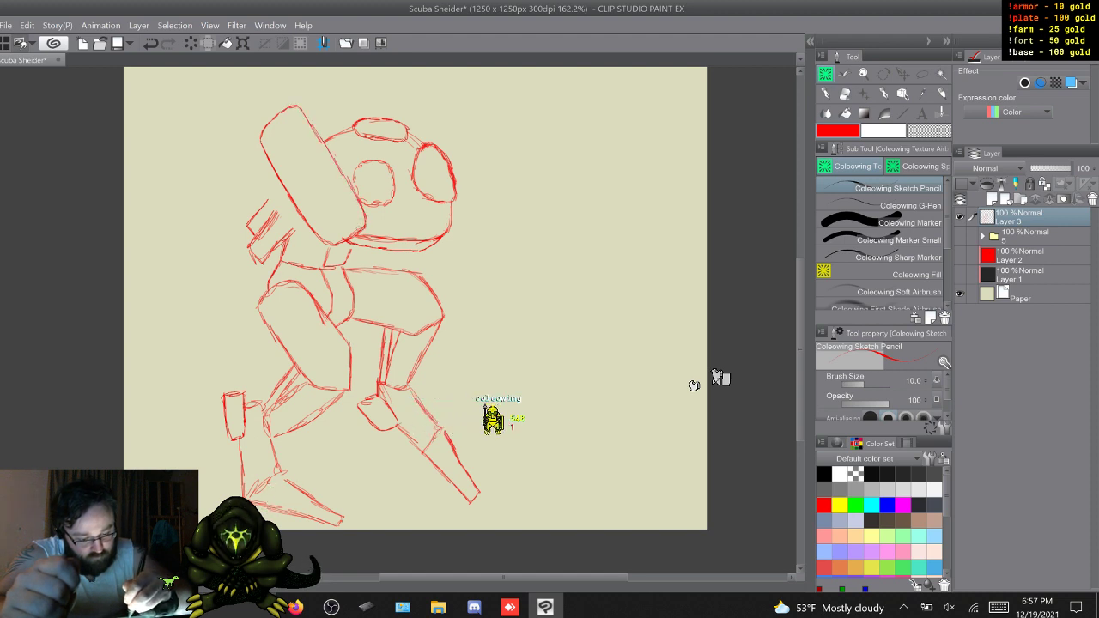
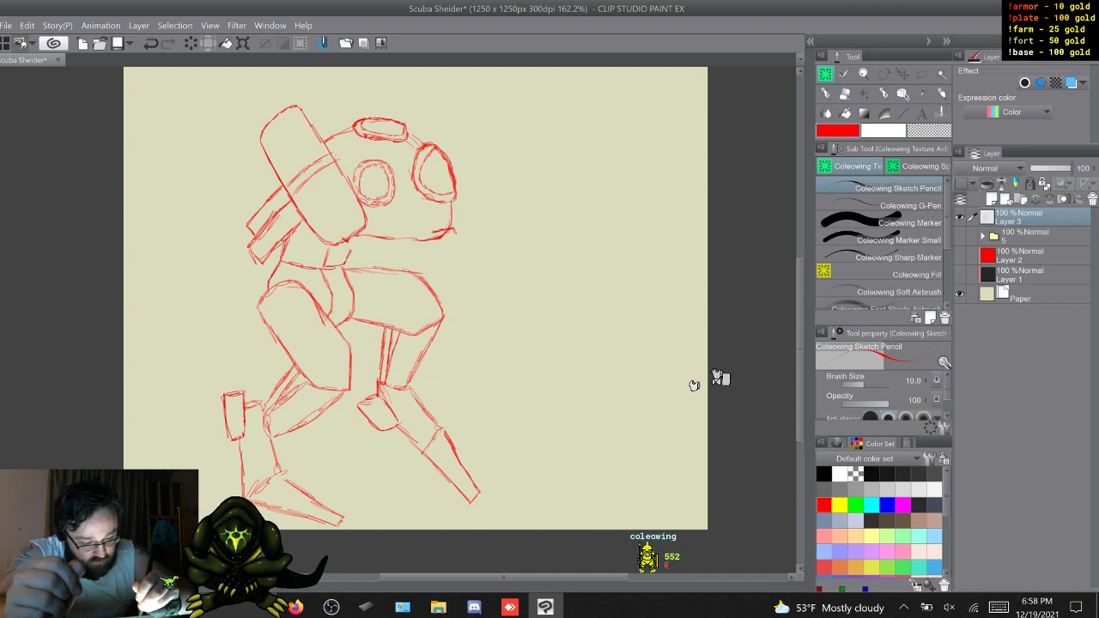
Redraw the helmet's lower edge and sketch a wide banded collar beneath it, reaching the tank's lower end
{"action": "left_click_drag", "start_coordinate": [416, 233], "coordinate": [368, 229]}
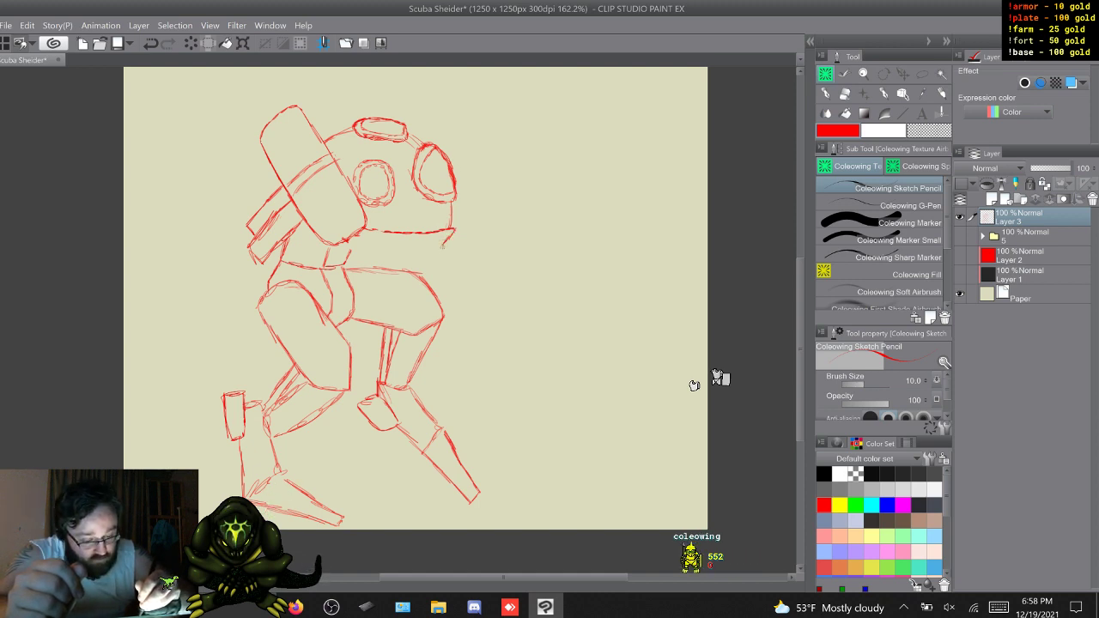
{"action": "left_click_drag", "start_coordinate": [444, 254], "coordinate": [446, 263]}
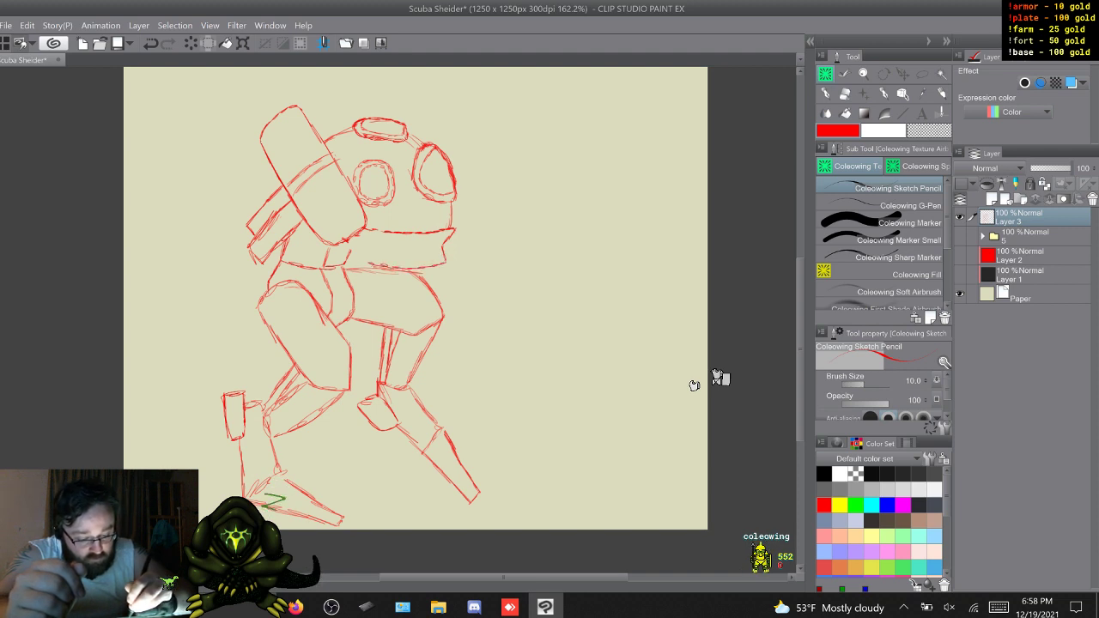
{"action": "left_click_drag", "start_coordinate": [369, 263], "coordinate": [334, 246]}
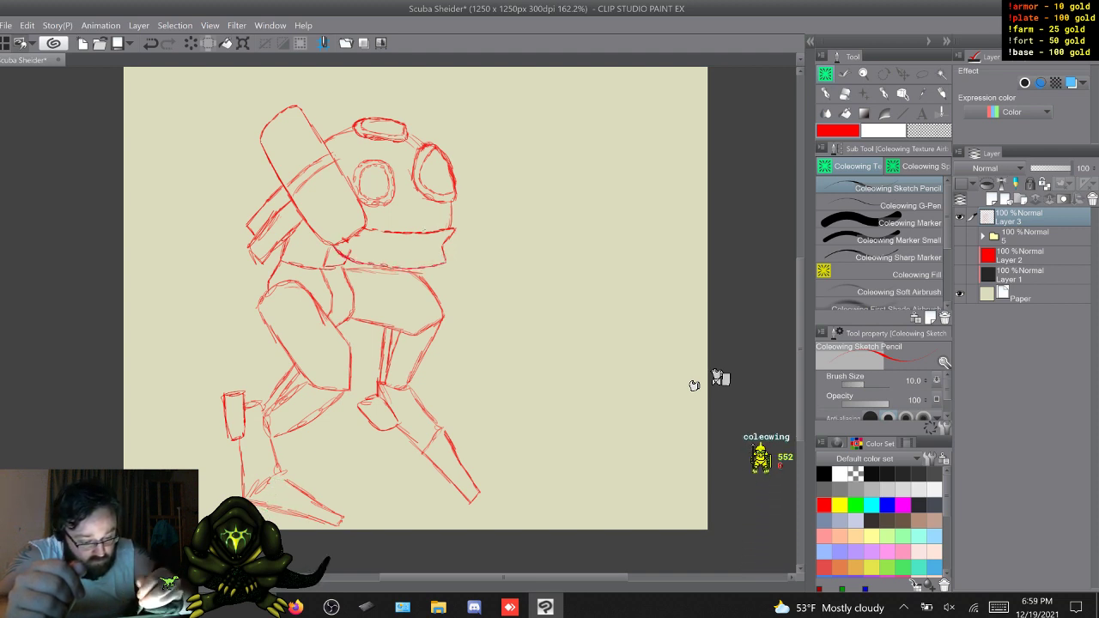
{"action": "left_click_drag", "start_coordinate": [443, 247], "coordinate": [410, 250]}
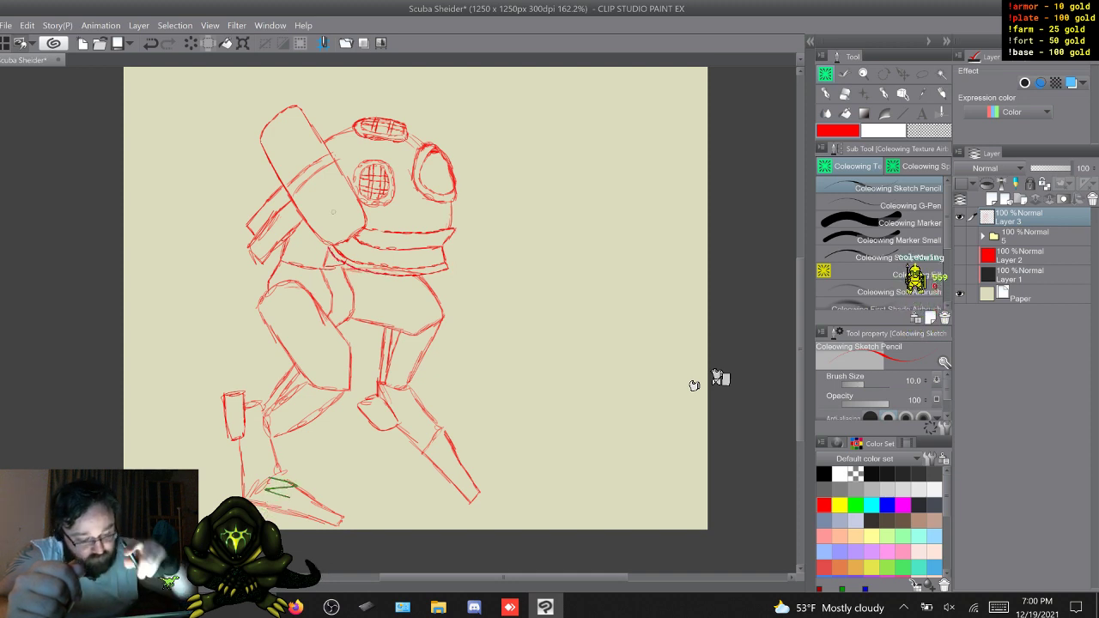
Sketch two round bolts on the helmet collar with the Coleowing Sketch Pencil
{"action": "left_click", "coordinate": [884, 240]}
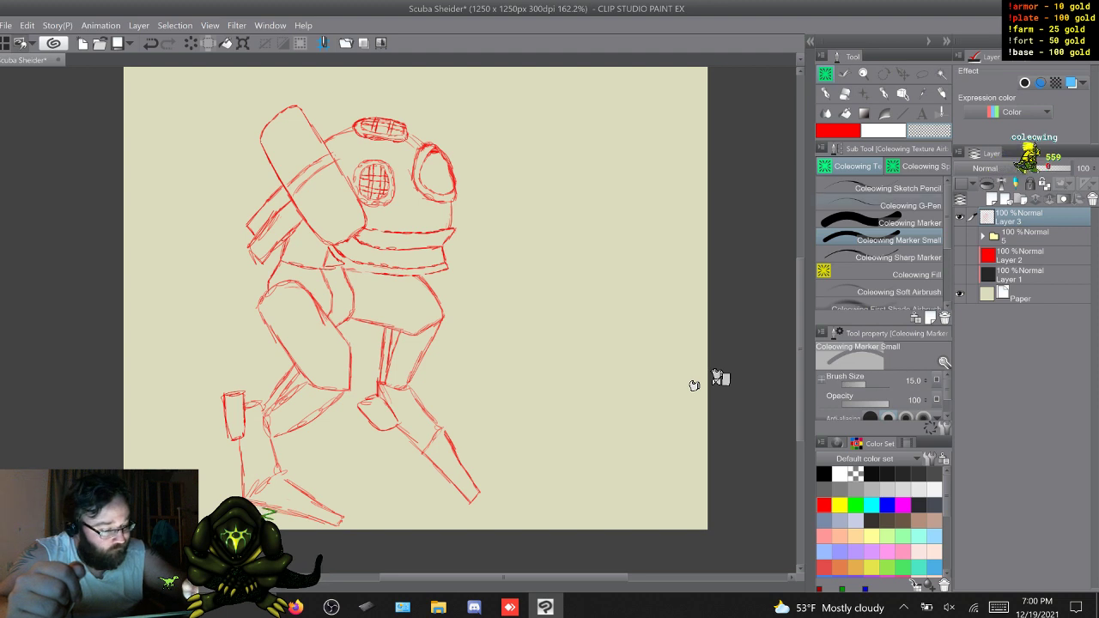
{"action": "left_click", "coordinate": [884, 188]}
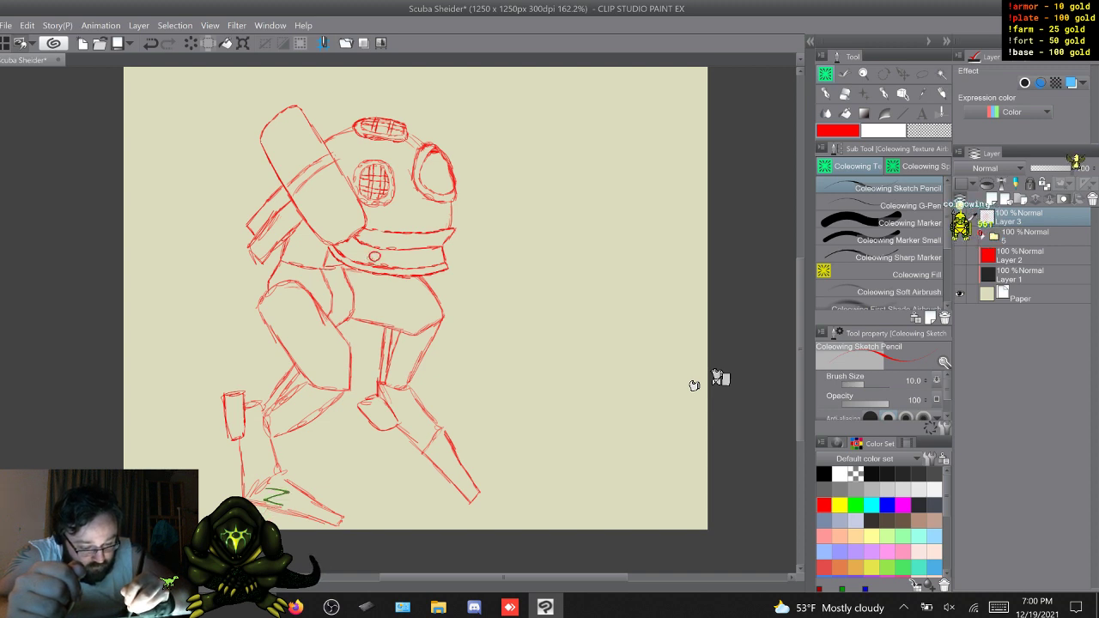
{"action": "left_click_drag", "start_coordinate": [428, 250], "coordinate": [429, 250]}
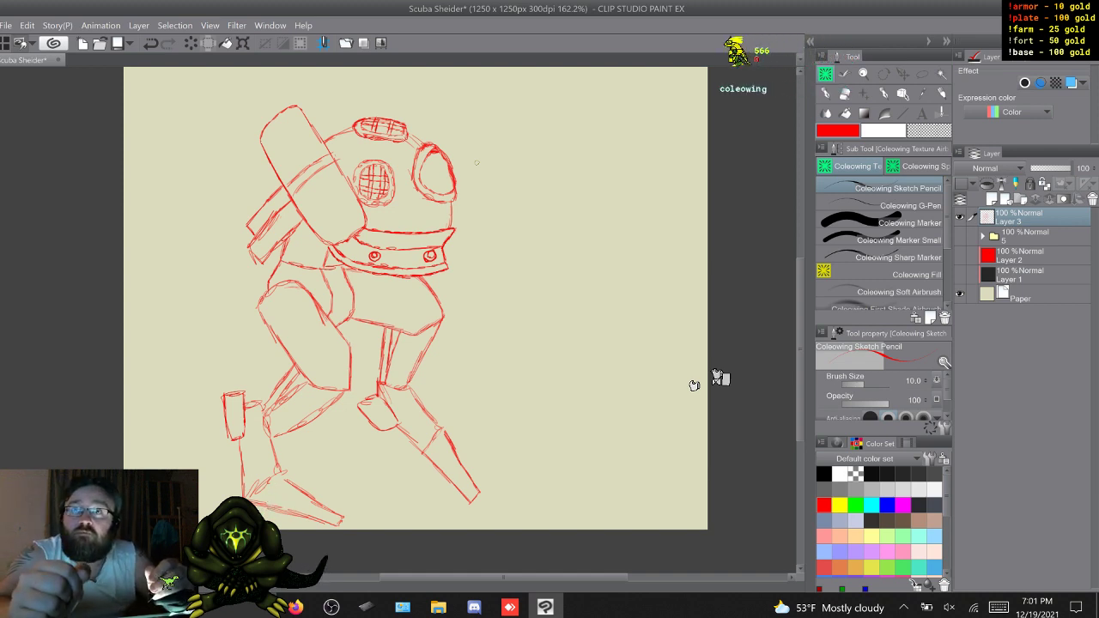
Sketch the top of a second, smaller air tank between the first tank and the helmet
{"action": "left_click_drag", "start_coordinate": [273, 479], "coordinate": [296, 496]}
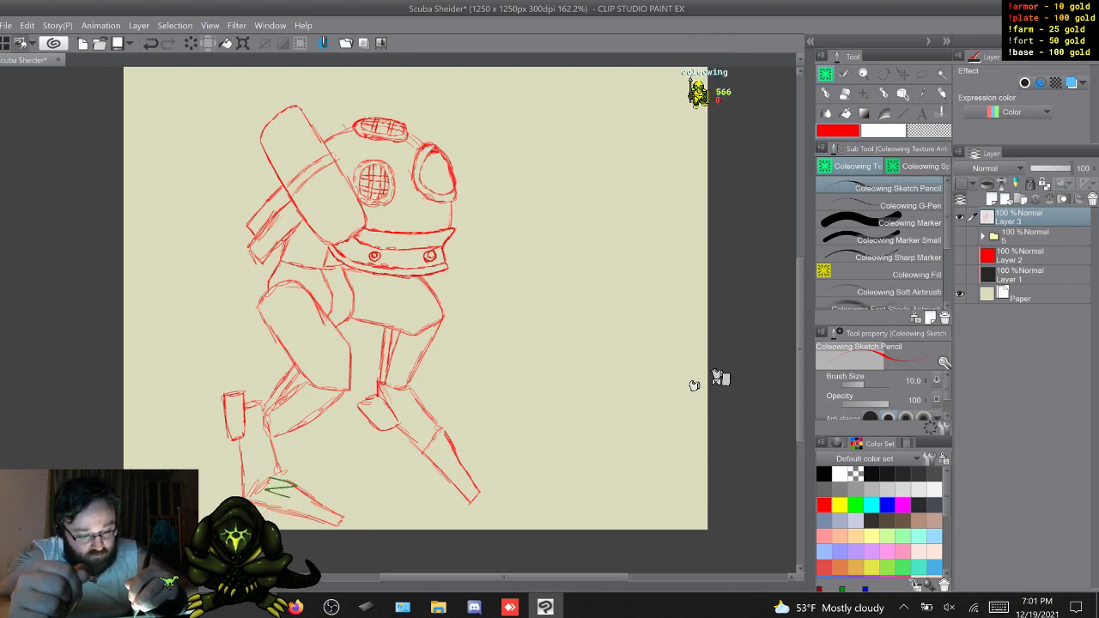
{"action": "left_click_drag", "start_coordinate": [331, 99], "coordinate": [346, 130]}
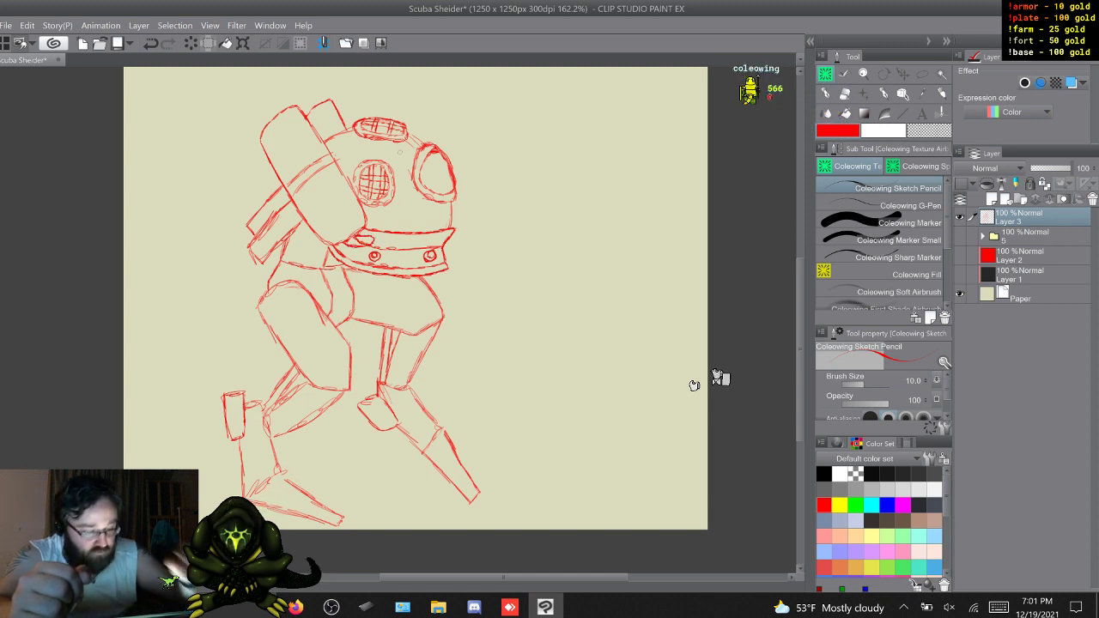
Return to the Coleowing Sketch Pencil and add a ribbed connector where the air tank meets the helmet collar
{"action": "left_click", "coordinate": [884, 240]}
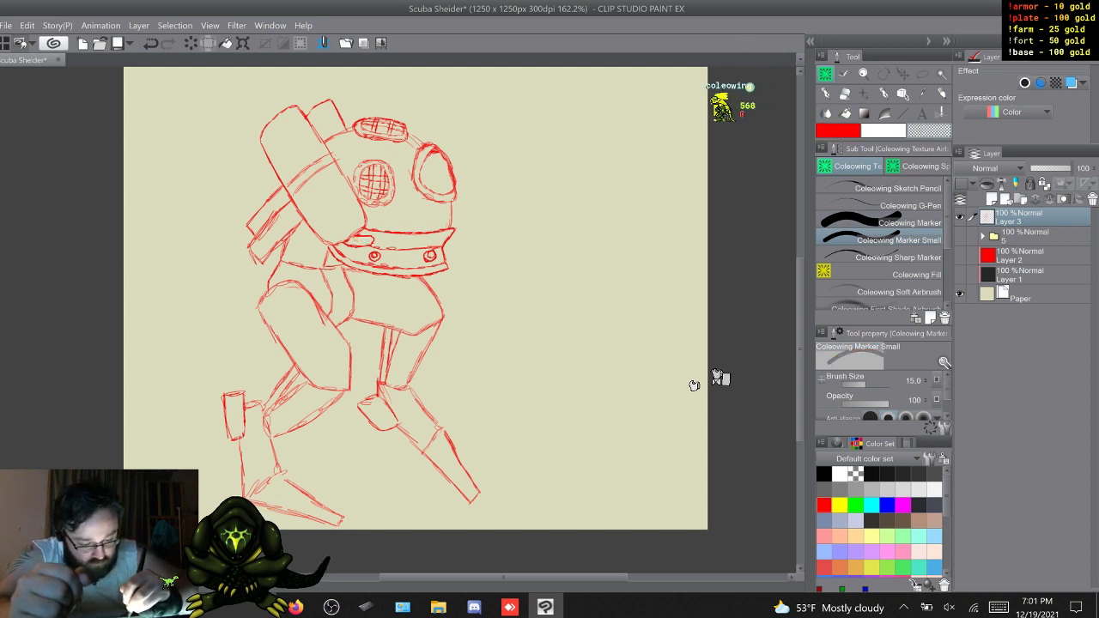
{"action": "left_click", "coordinate": [884, 206]}
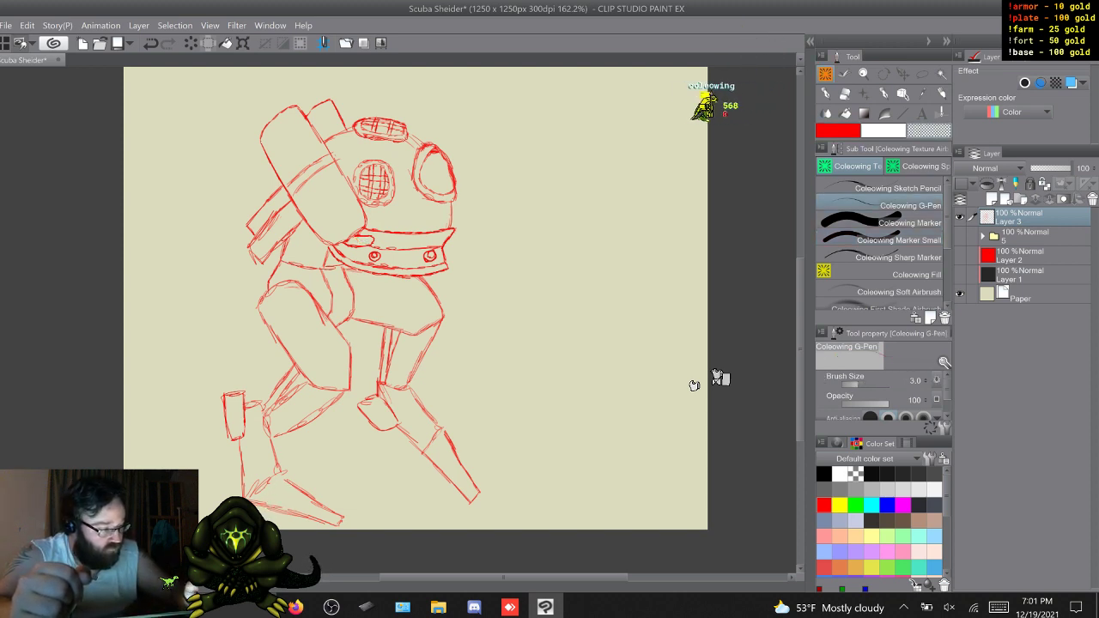
{"action": "left_click", "coordinate": [884, 188]}
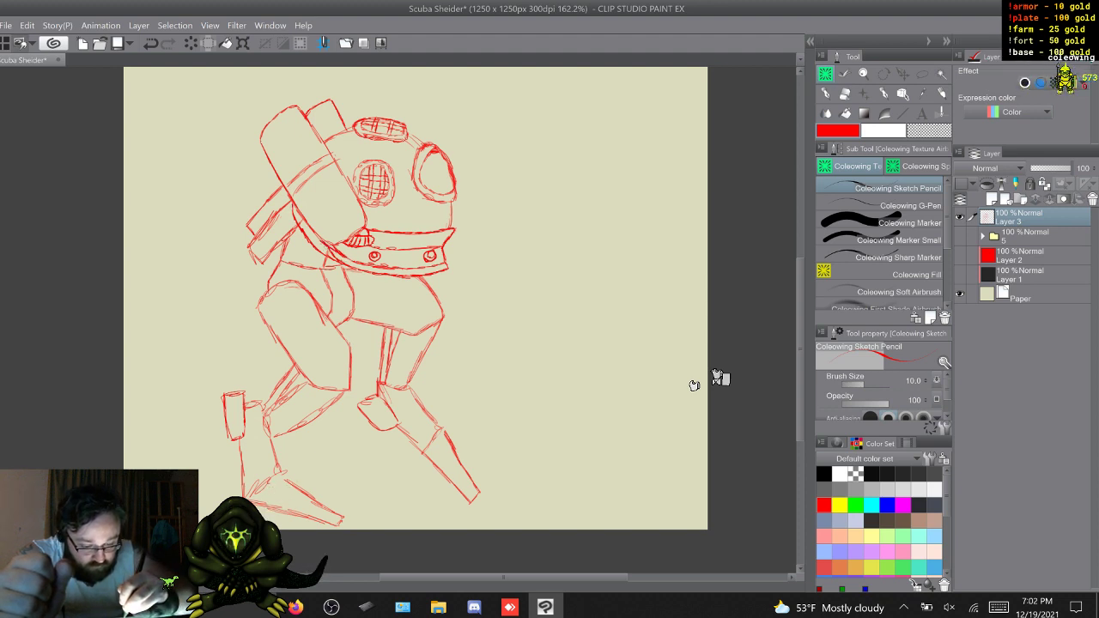
{"action": "left_click", "coordinate": [848, 239]}
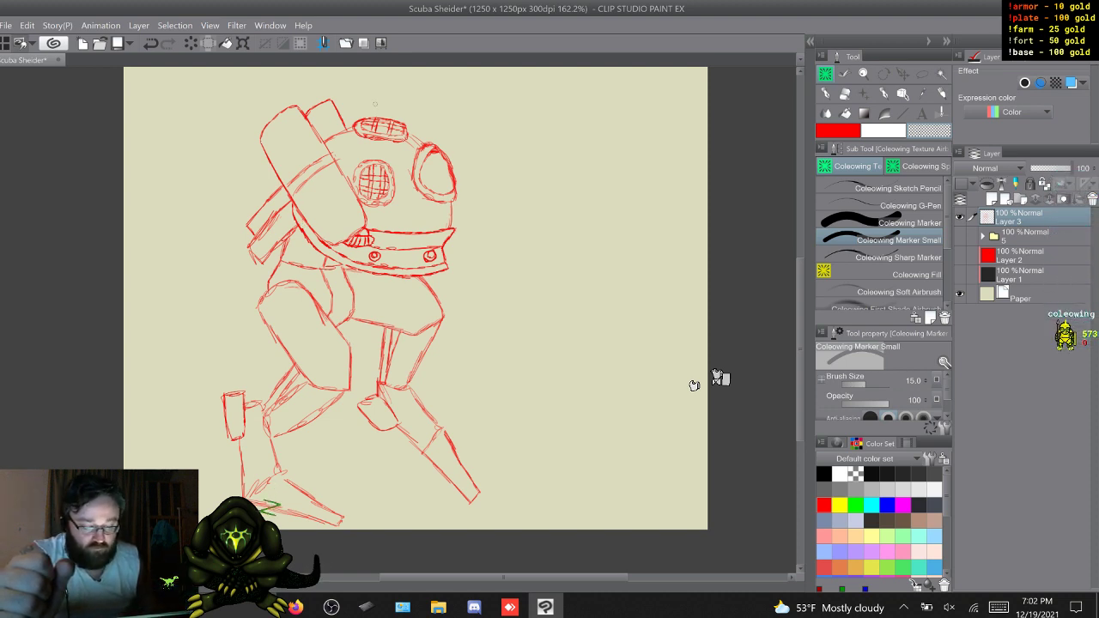
{"action": "left_click", "coordinate": [884, 188]}
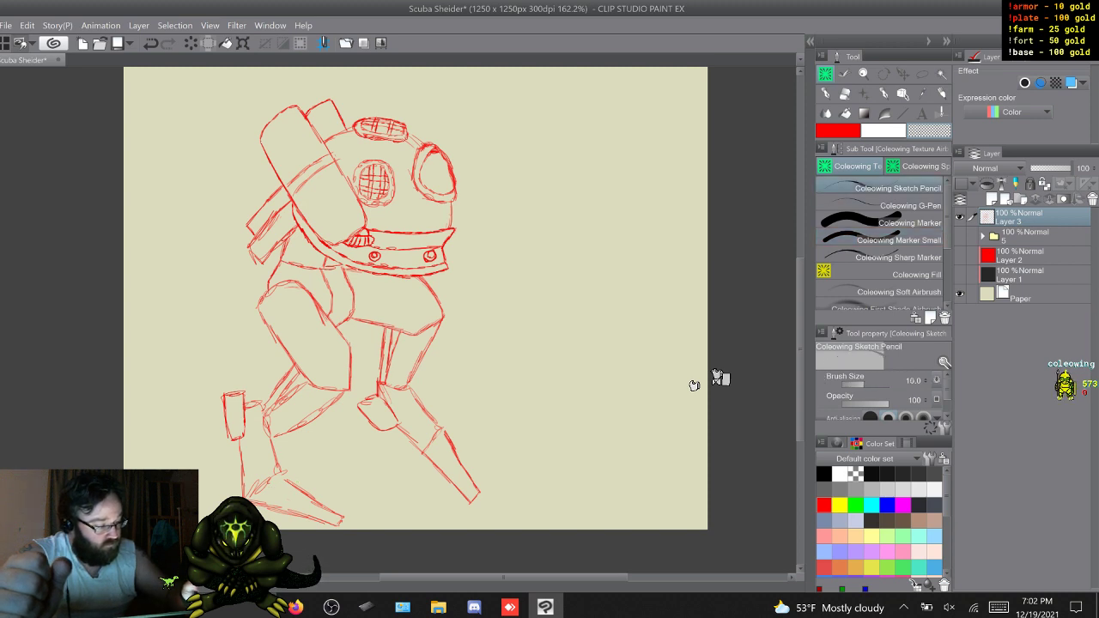
{"action": "left_click", "coordinate": [838, 130]}
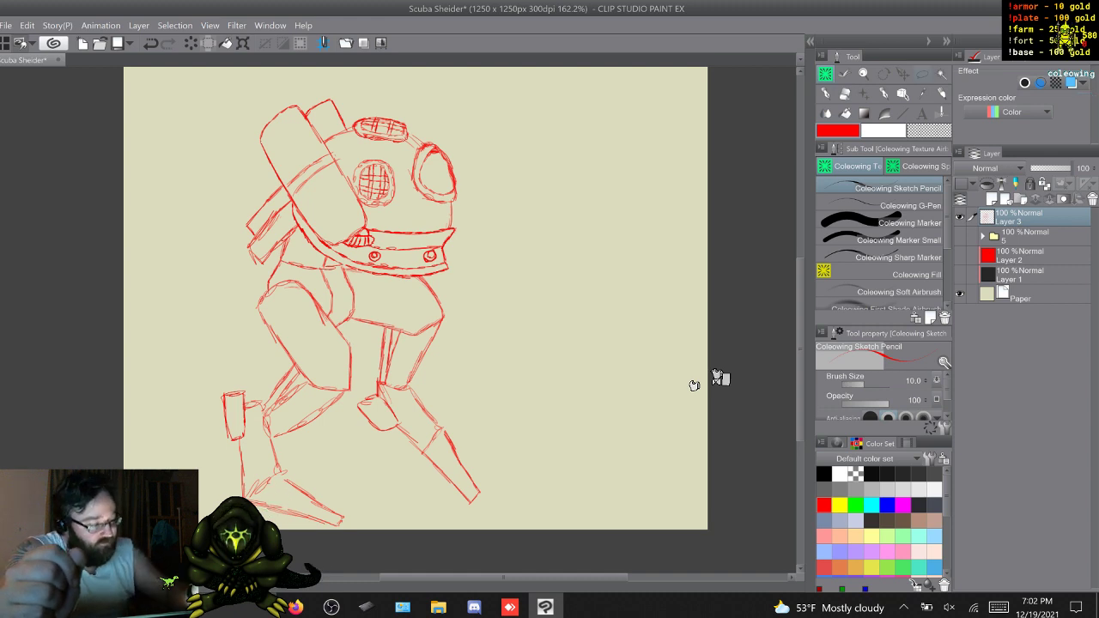
Lasso the hips and legs, scale them down slightly, reposition them beneath the helmet collar, and clear the selection
{"action": "key", "text": "m"}
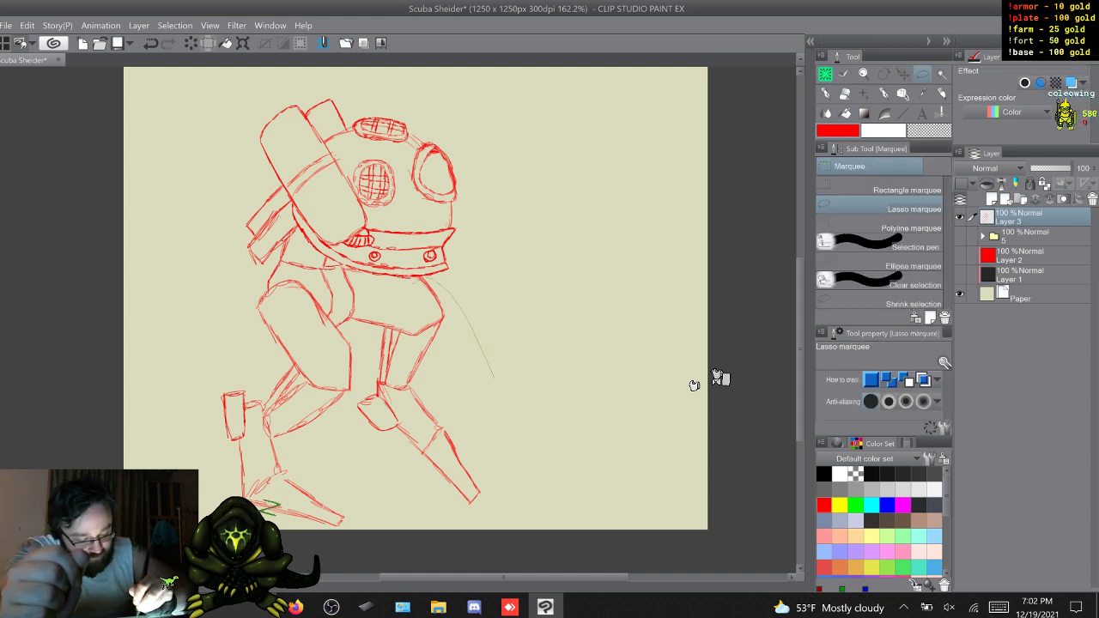
{"action": "mouse_move", "coordinate": [493, 377]}
{"action": "left_mouse_down"}
{"action": "mouse_move", "coordinate": [521, 485]}
{"action": "mouse_move", "coordinate": [447, 520]}
{"action": "mouse_move", "coordinate": [372, 512]}
{"action": "mouse_move", "coordinate": [335, 532]}
{"action": "left_mouse_up"}
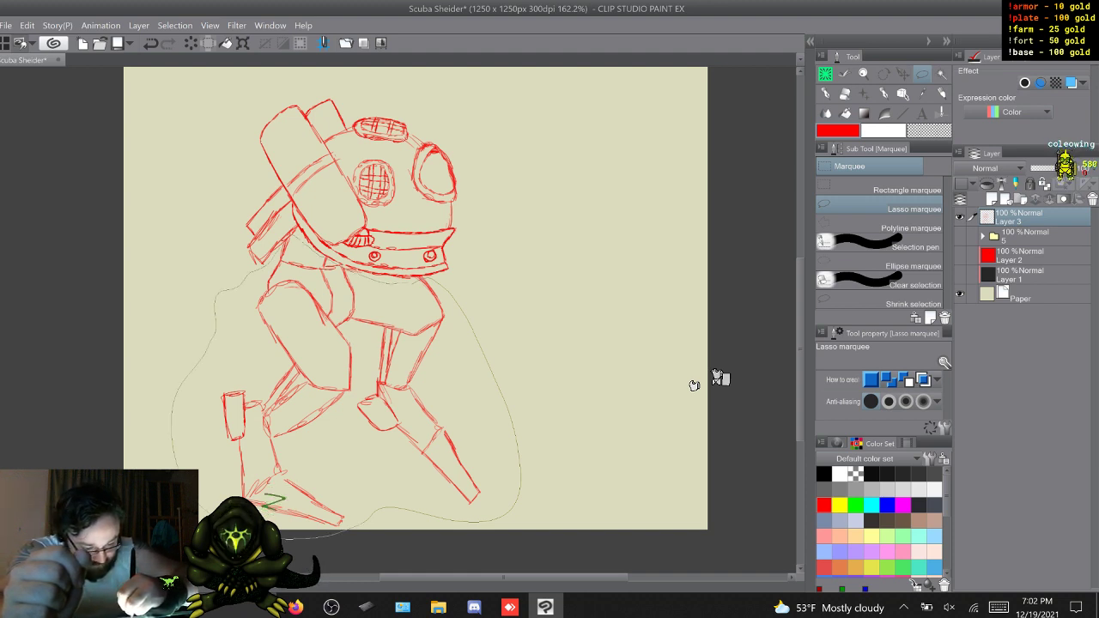
{"action": "left_click_drag", "start_coordinate": [269, 265], "coordinate": [293, 237]}
{"action": "key", "text": "ctrl+t"}
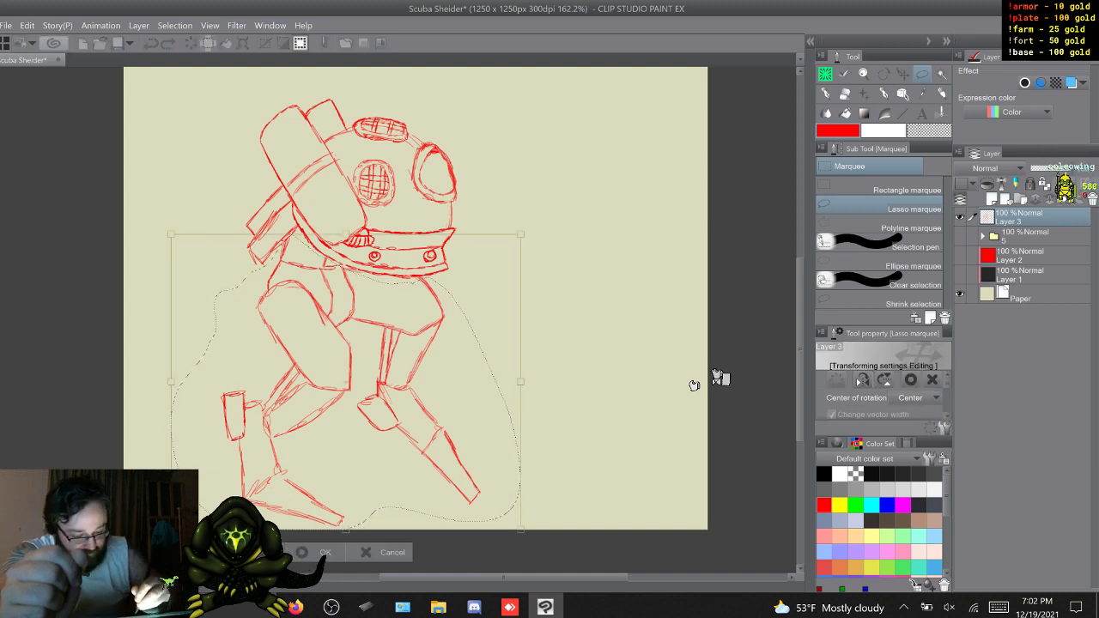
{"action": "left_click_drag", "start_coordinate": [520, 530], "coordinate": [456, 457]}
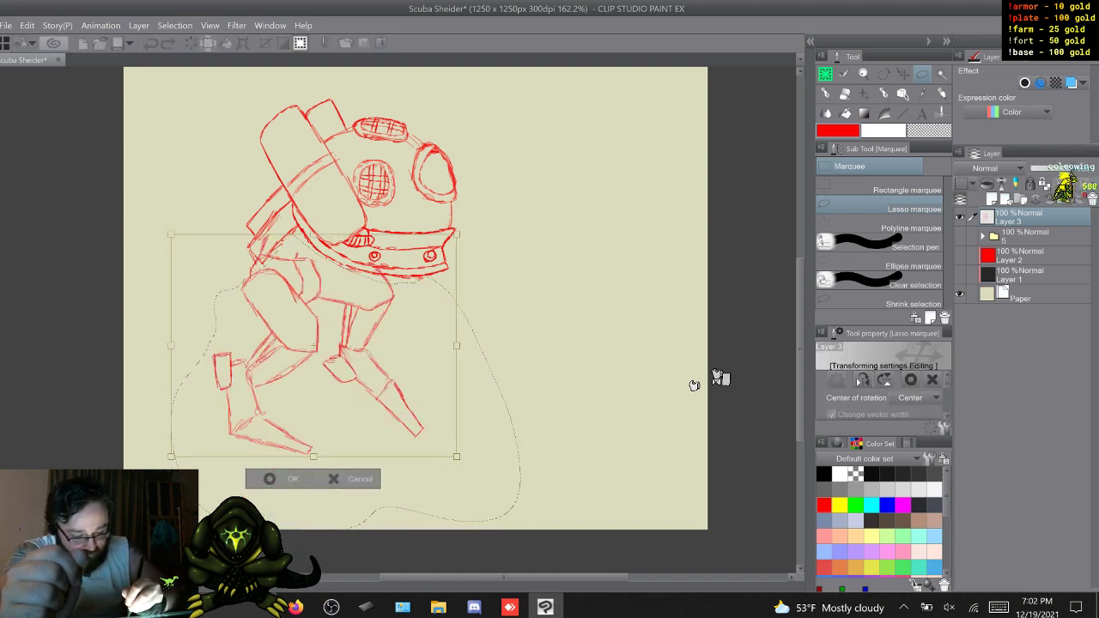
{"action": "mouse_move", "coordinate": [326, 361]}
{"action": "left_mouse_down"}
{"action": "mouse_move", "coordinate": [348, 397]}
{"action": "mouse_move", "coordinate": [352, 368]}
{"action": "left_mouse_up"}
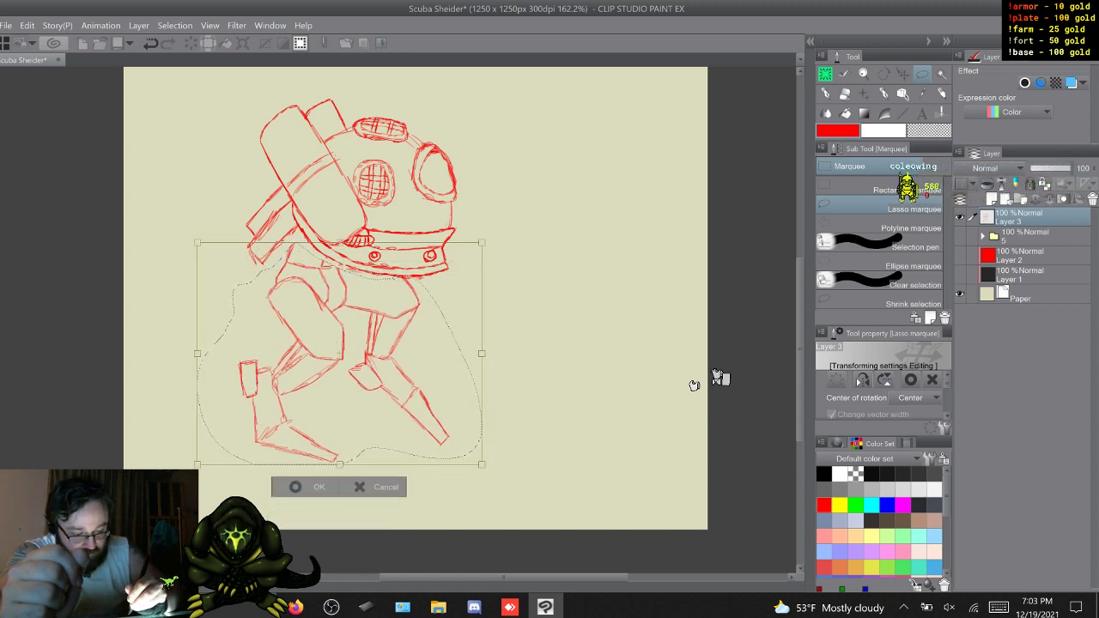
{"action": "key", "text": "Return"}
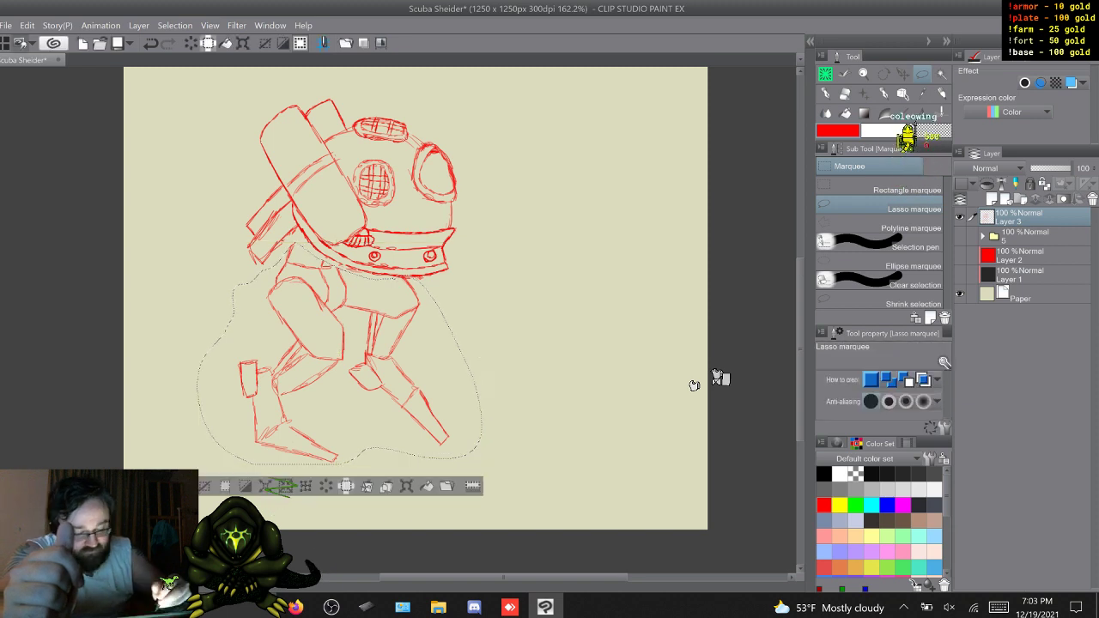
{"action": "key", "text": "ctrl+d"}
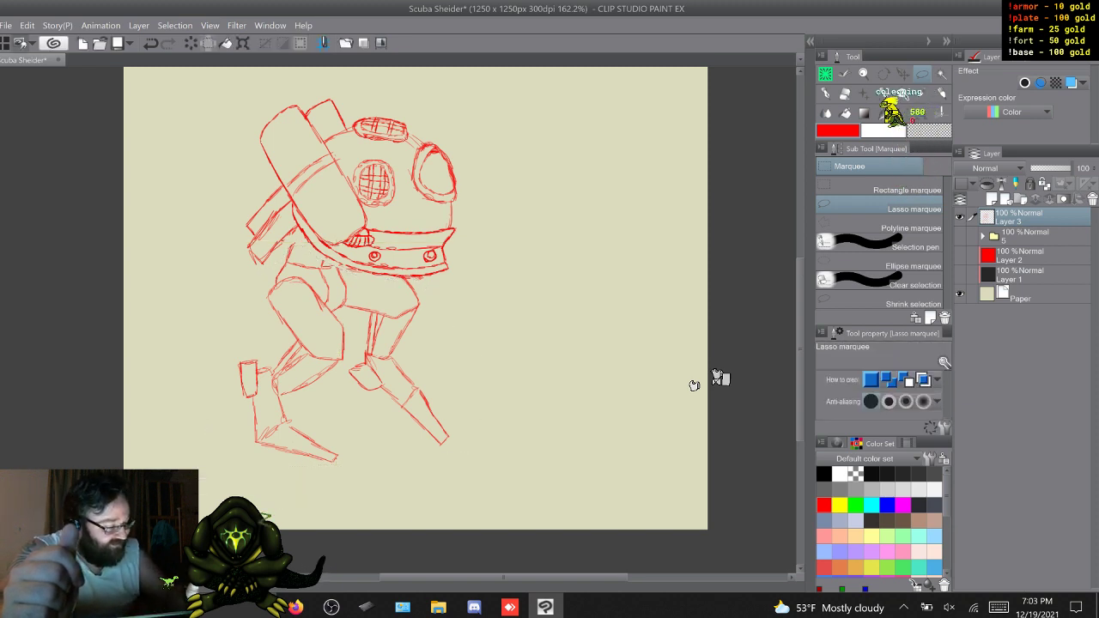
Move the whole figure sketch slightly down and to the right on the canvas
{"action": "key", "text": "k"}
{"action": "left_click_drag", "start_coordinate": [361, 283], "coordinate": [372, 314]}
With the Coleowing Sketch Pencil, sketch a long horizontal box-shaped segment projecting forward beneath the helmet collar
{"action": "key", "text": "p"}
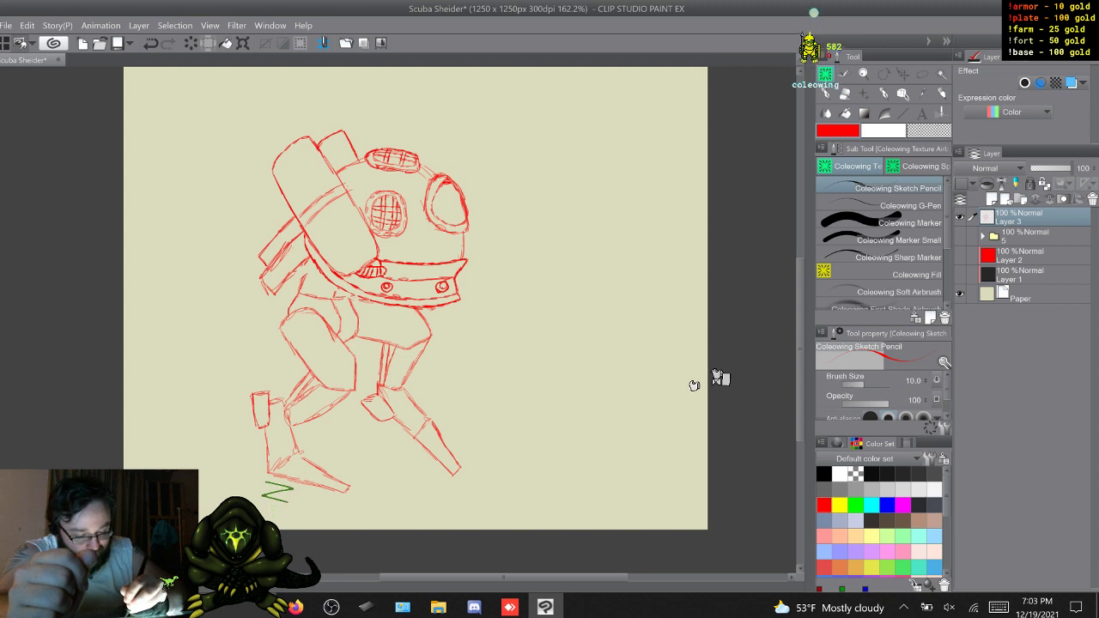
{"action": "left_click_drag", "start_coordinate": [362, 298], "coordinate": [363, 328]}
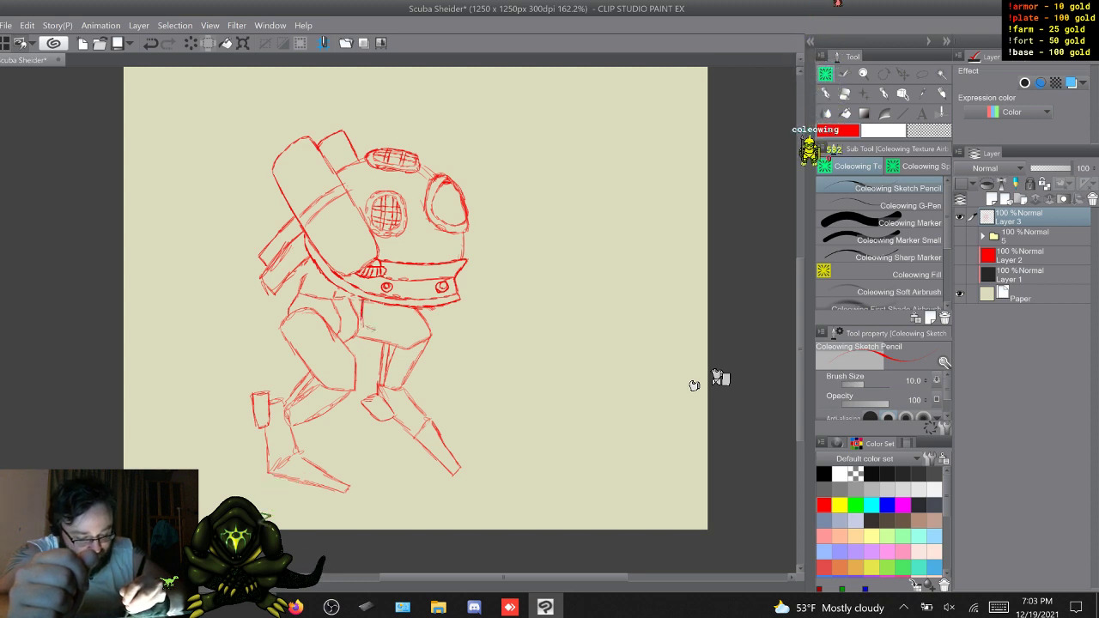
{"action": "left_click_drag", "start_coordinate": [483, 329], "coordinate": [508, 328]}
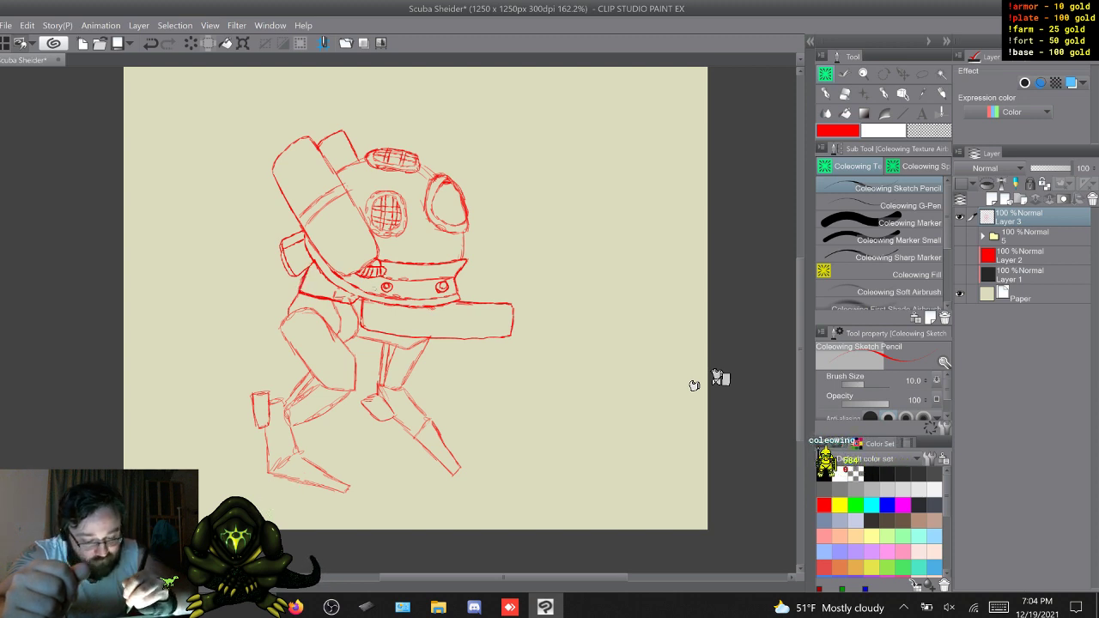
Alternate between the transparent Coleowing Marker Small and the Sketch Pencil to add a ribbed strap and buckle at the waist
{"action": "left_click", "coordinate": [897, 241]}
{"action": "left_click", "coordinate": [928, 131]}
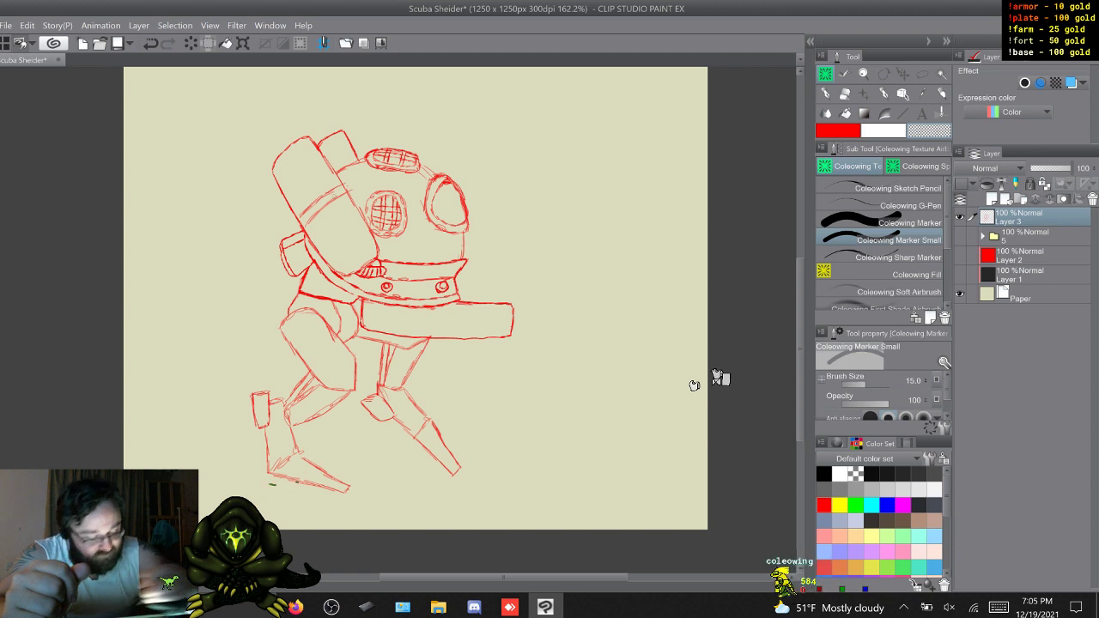
{"action": "left_click", "coordinate": [884, 188]}
{"action": "left_click", "coordinate": [838, 131]}
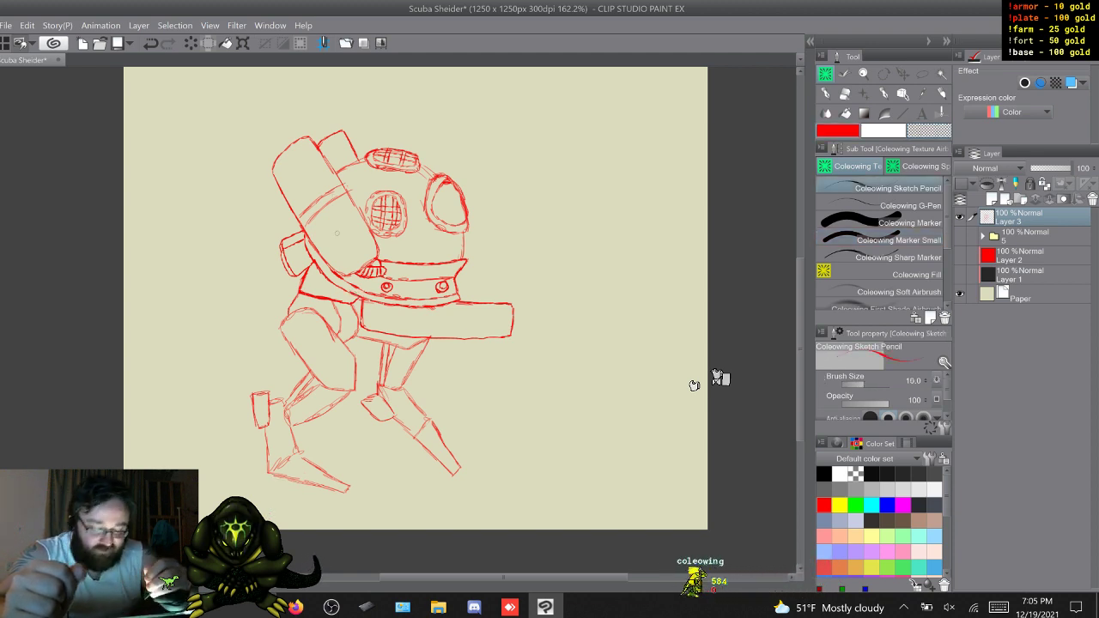
{"action": "left_click", "coordinate": [884, 258]}
{"action": "left_click", "coordinate": [884, 241]}
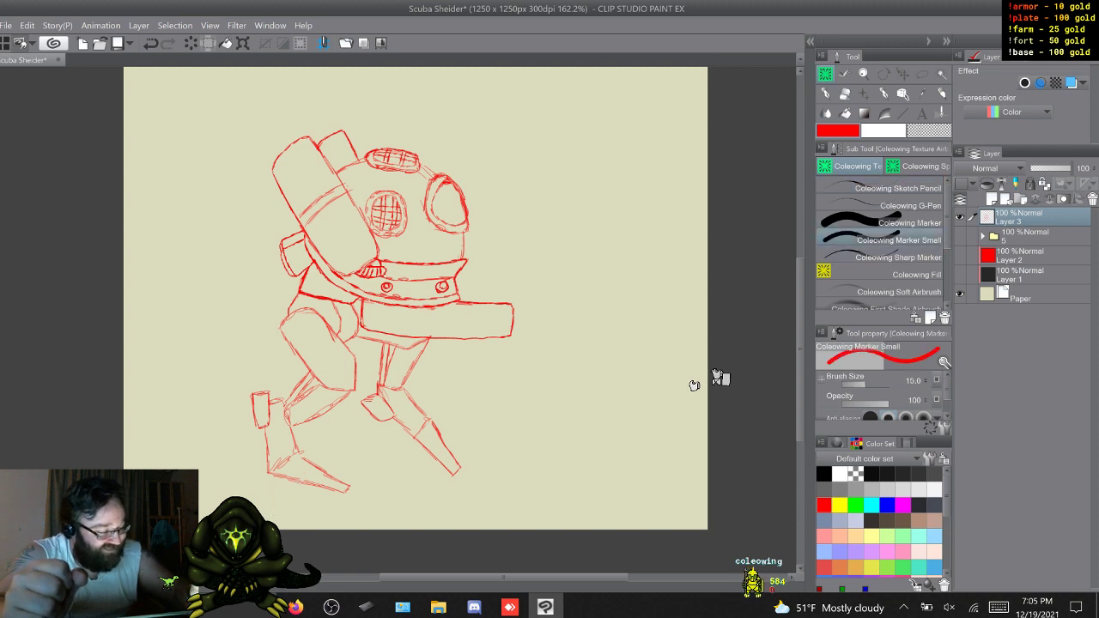
{"action": "left_click", "coordinate": [929, 131]}
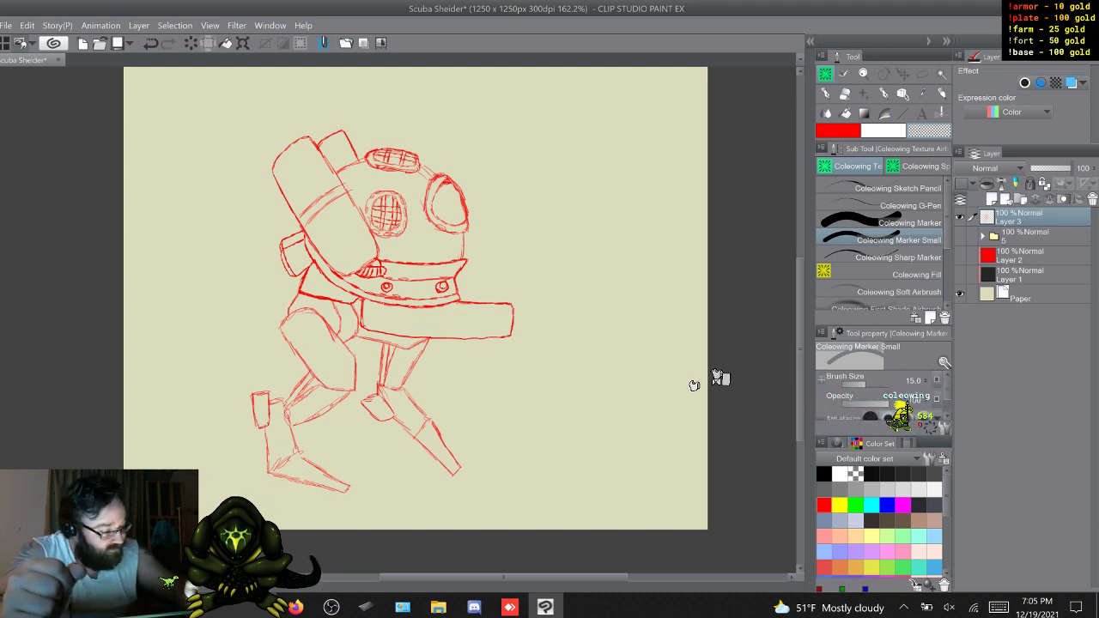
{"action": "left_click", "coordinate": [884, 188]}
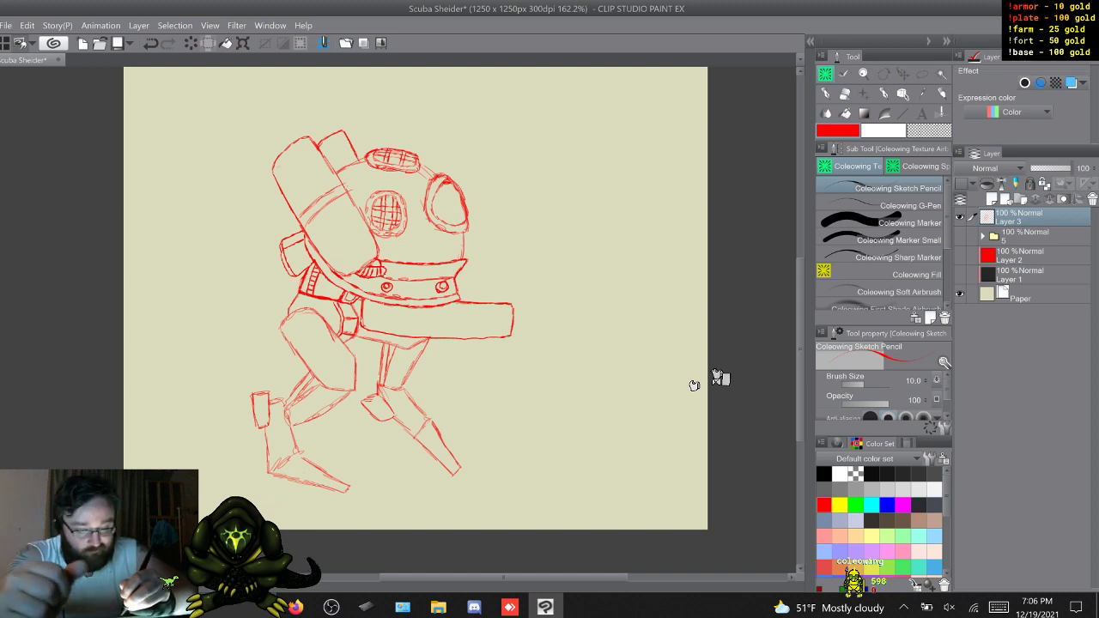
Clean up around the hip with the transparent Coleowing Marker Small, add belt and hip-joint details, and redraw the rear thigh's outline in pencil
{"action": "key", "text": "b"}
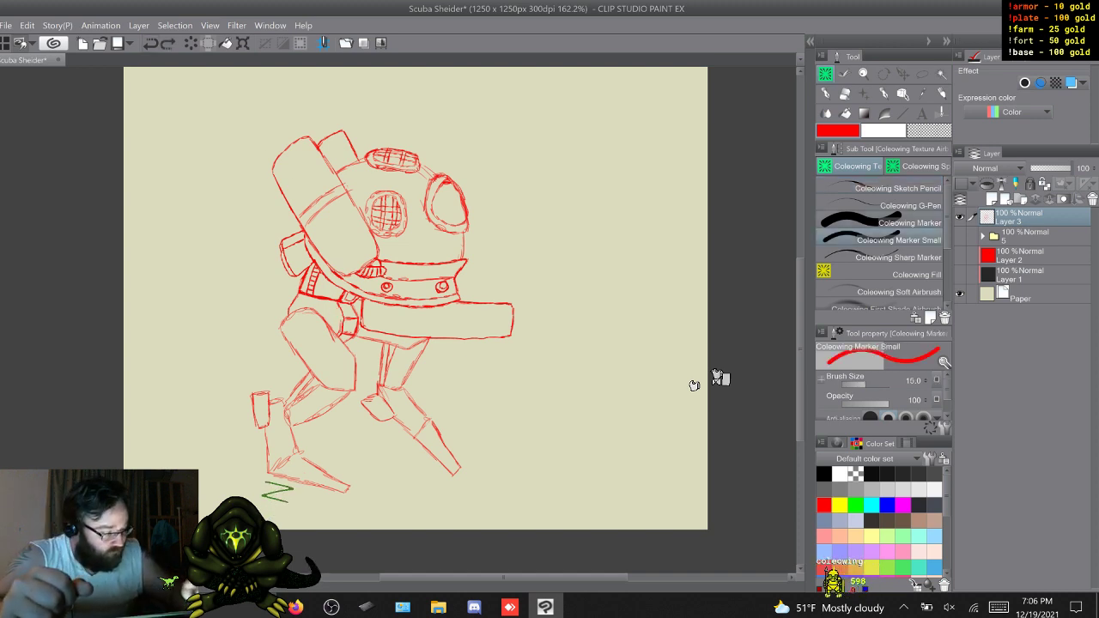
{"action": "key", "text": "c"}
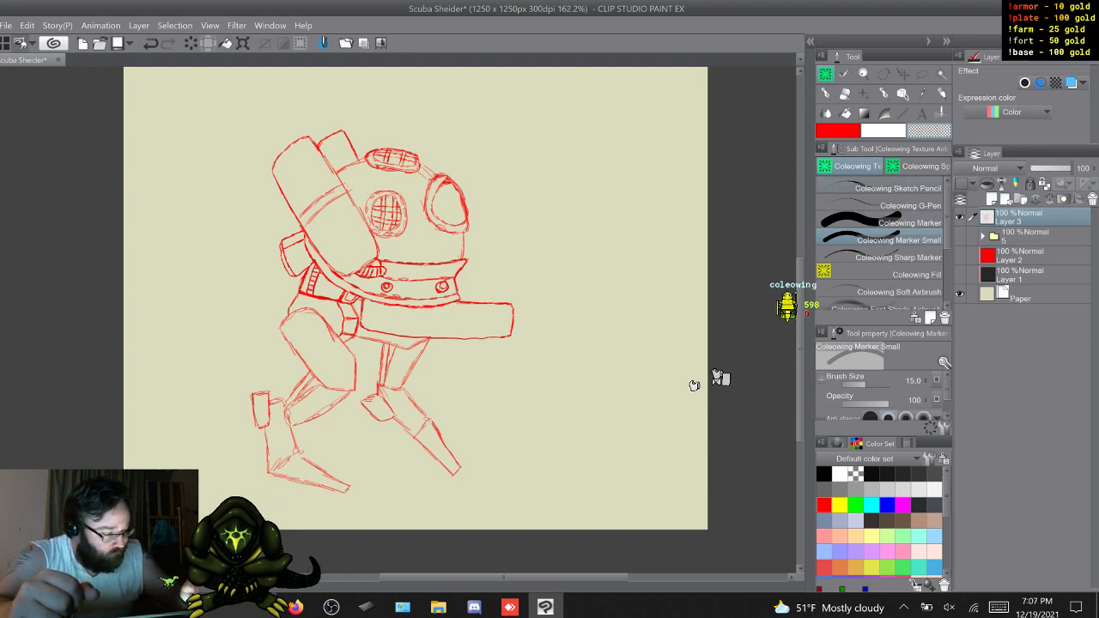
{"action": "left_click", "coordinate": [893, 188]}
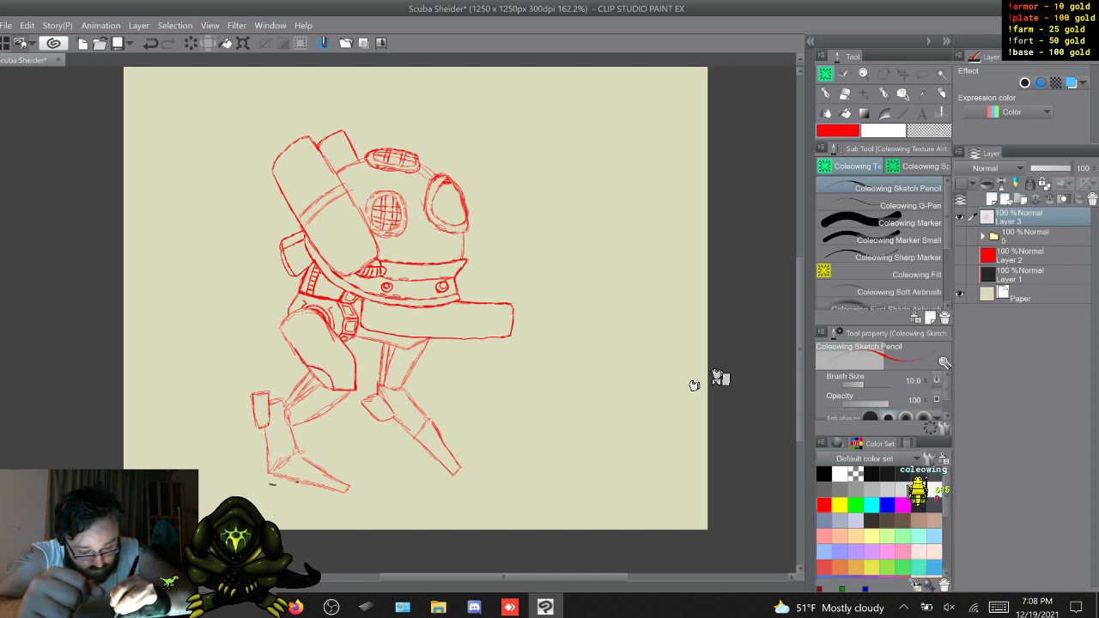
{"action": "mouse_move", "coordinate": [286, 338]}
{"action": "left_mouse_down"}
{"action": "mouse_move", "coordinate": [301, 358]}
{"action": "mouse_move", "coordinate": [286, 342]}
{"action": "left_mouse_up"}
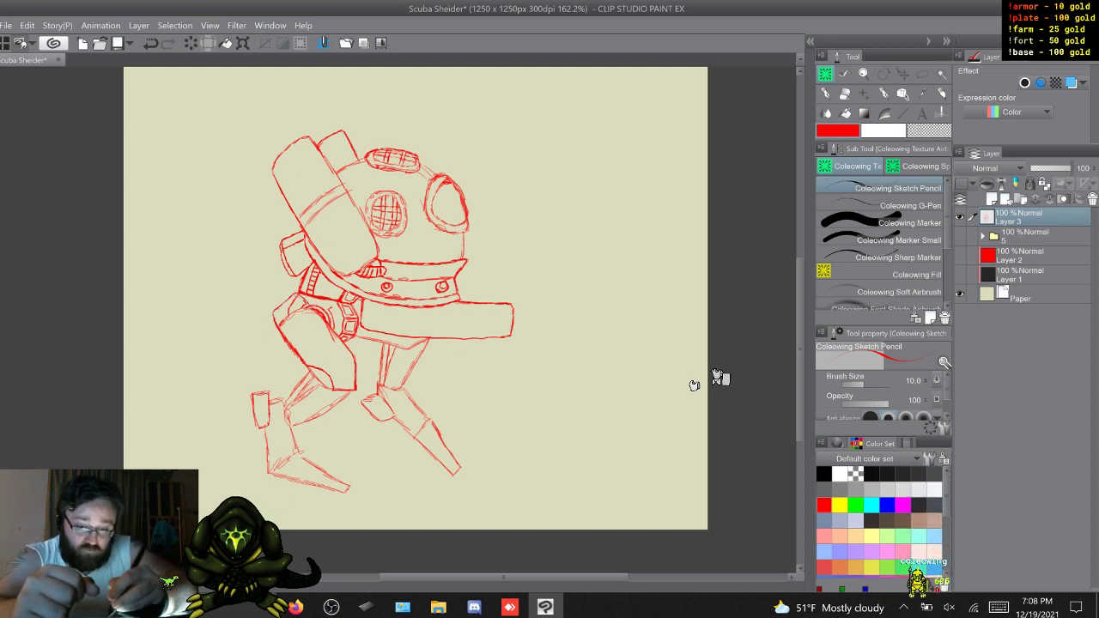
{"action": "key", "text": "ctrl+z"}
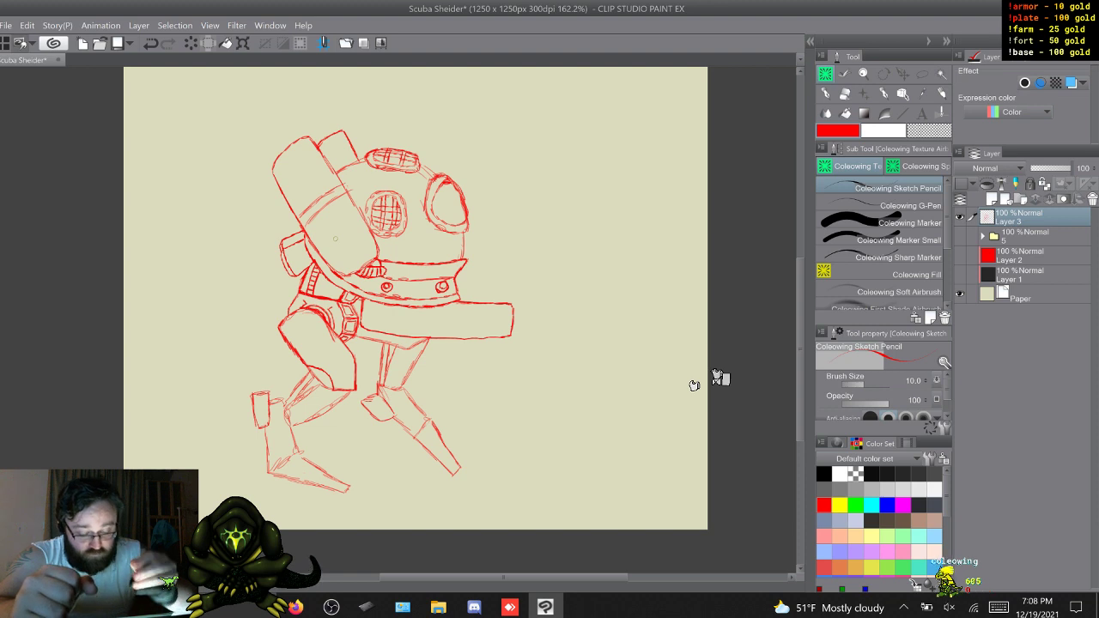
Erase old leg lines with the transparent Coleowing Marker Small and pencil a stepped lower hip edge beneath the horizontal segment
{"action": "left_click", "coordinate": [898, 240]}
{"action": "left_click", "coordinate": [929, 131]}
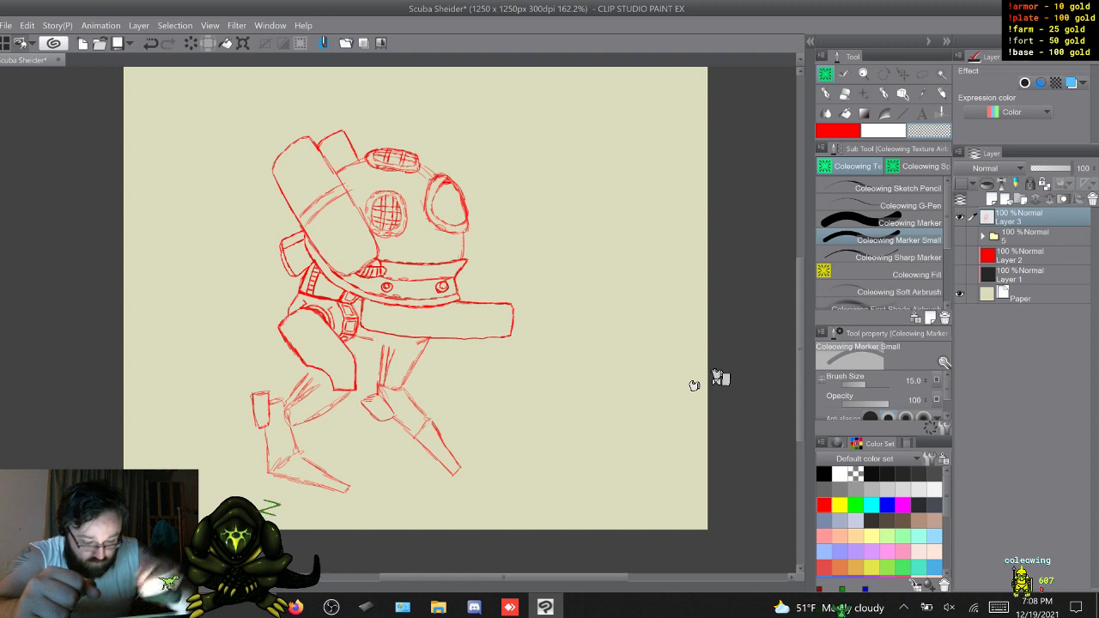
{"action": "left_click", "coordinate": [884, 188]}
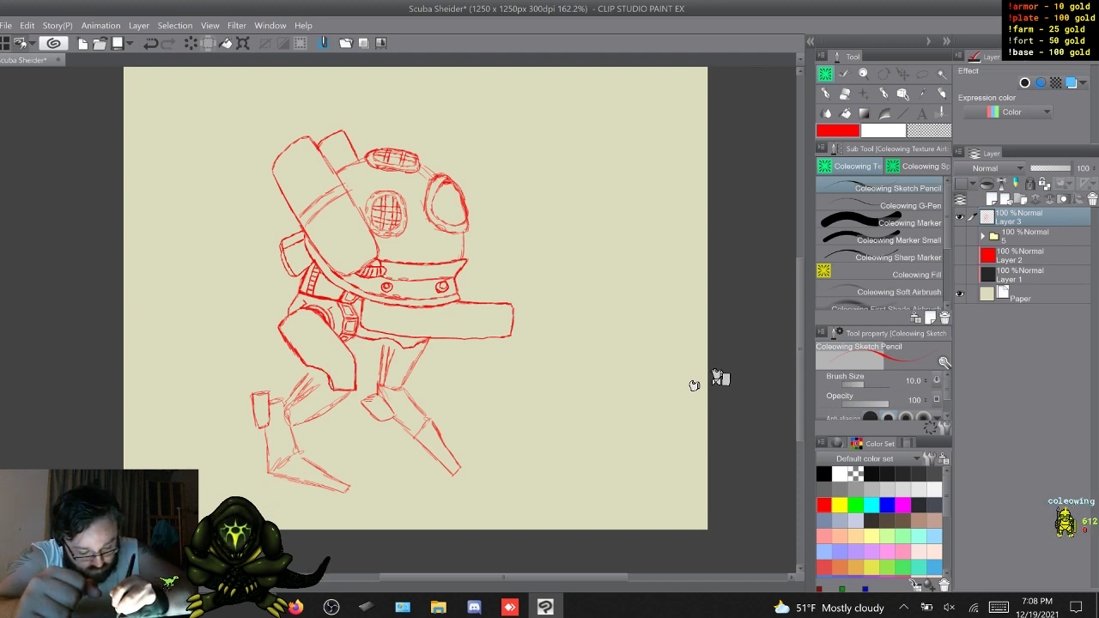
Erase the rear leg's old lines below the thigh and sketch a round knee joint at the thigh's lower end
{"action": "key", "text": "b"}
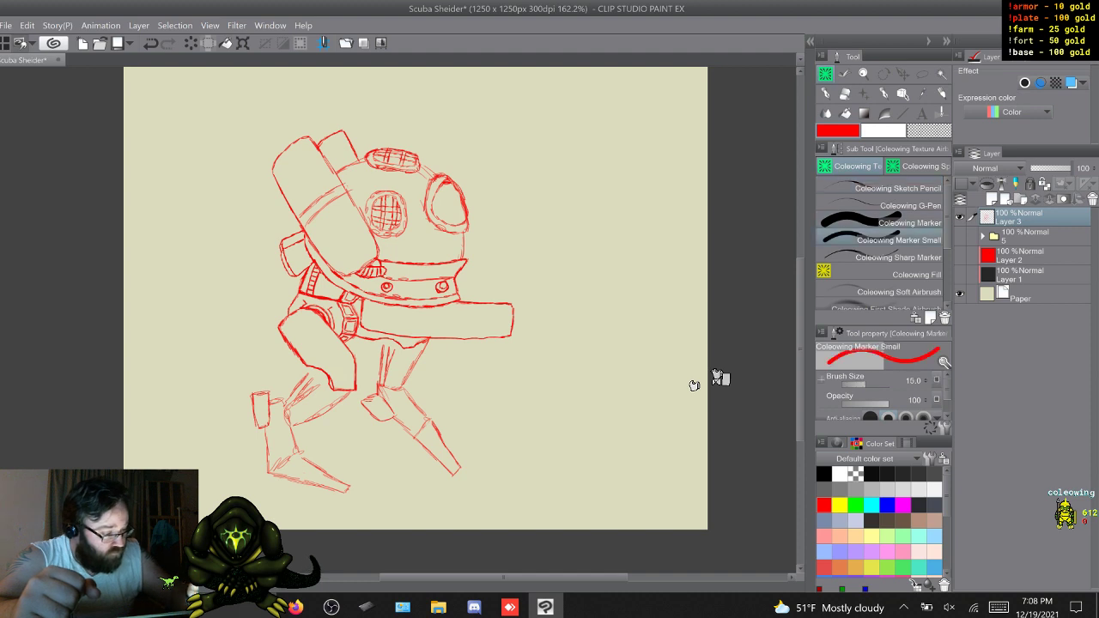
{"action": "key", "text": "c"}
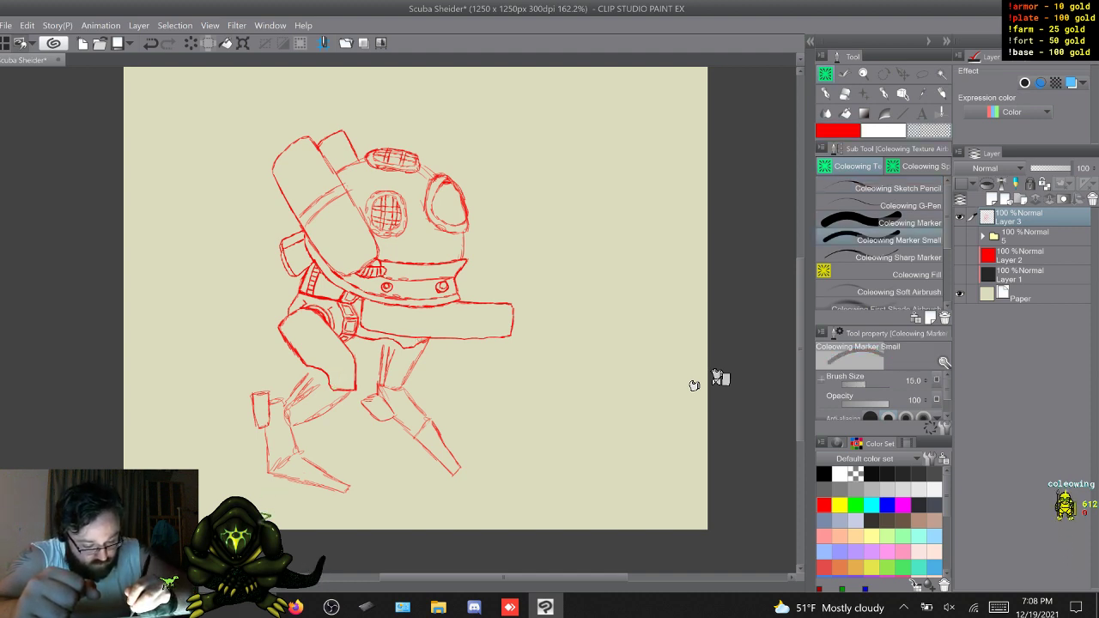
{"action": "key", "text": "p"}
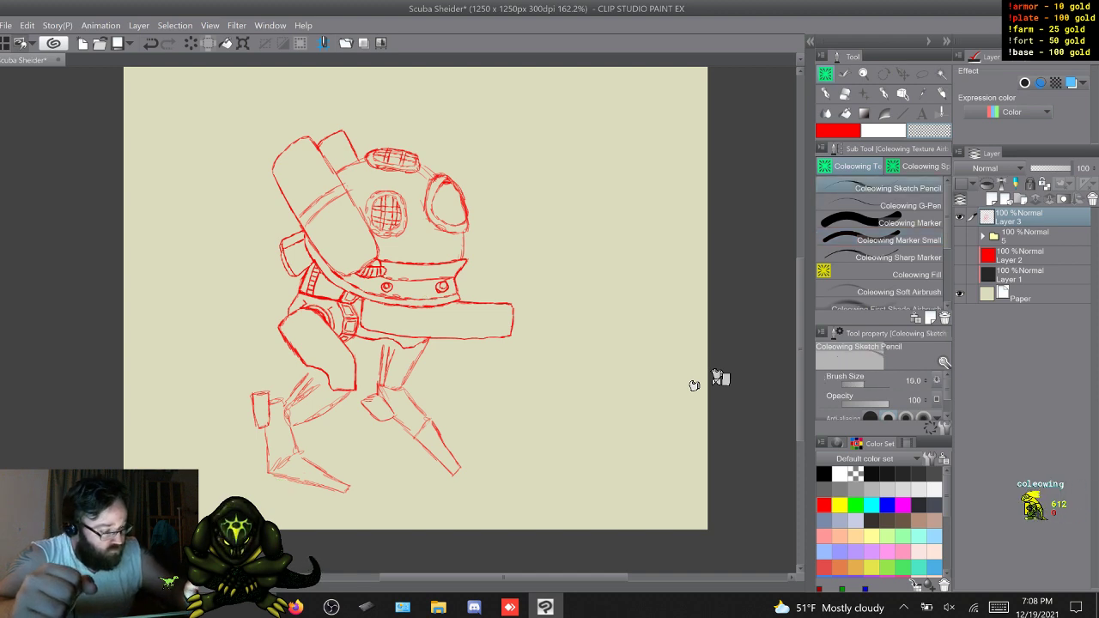
{"action": "key", "text": "c"}
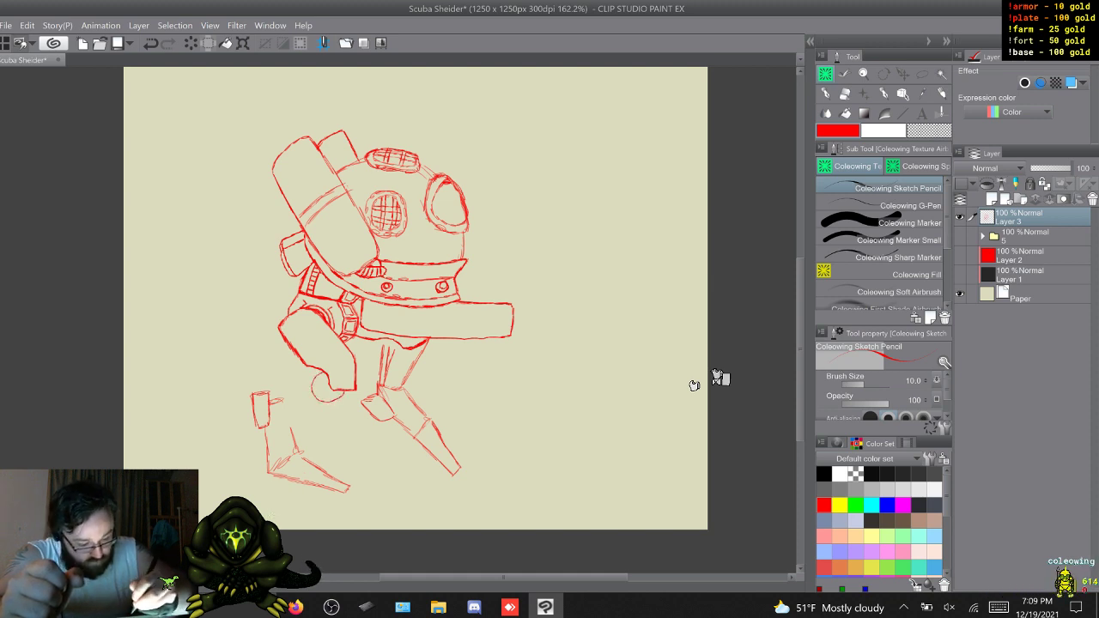
Replace the front leg's old upper lines with a small rounded joint beneath the hip, undoing the larger first version
{"action": "mouse_move", "coordinate": [398, 375]}
{"action": "left_mouse_down"}
{"action": "mouse_move", "coordinate": [393, 385]}
{"action": "mouse_move", "coordinate": [385, 363]}
{"action": "mouse_move", "coordinate": [383, 381]}
{"action": "mouse_move", "coordinate": [388, 353]}
{"action": "mouse_move", "coordinate": [403, 369]}
{"action": "left_mouse_up"}
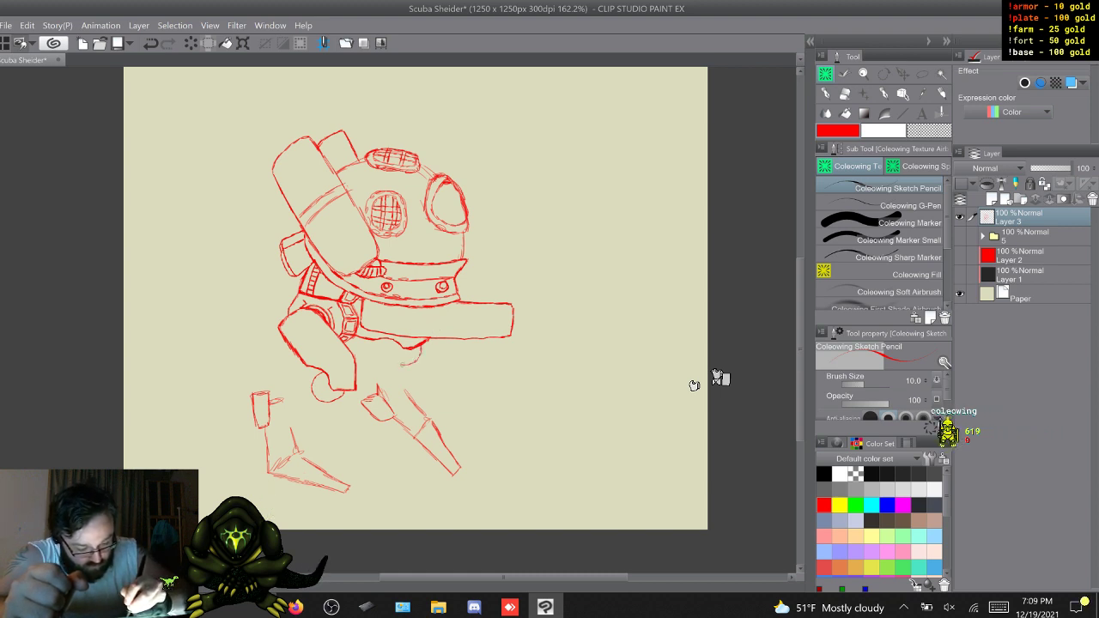
{"action": "left_click_drag", "start_coordinate": [401, 365], "coordinate": [390, 346]}
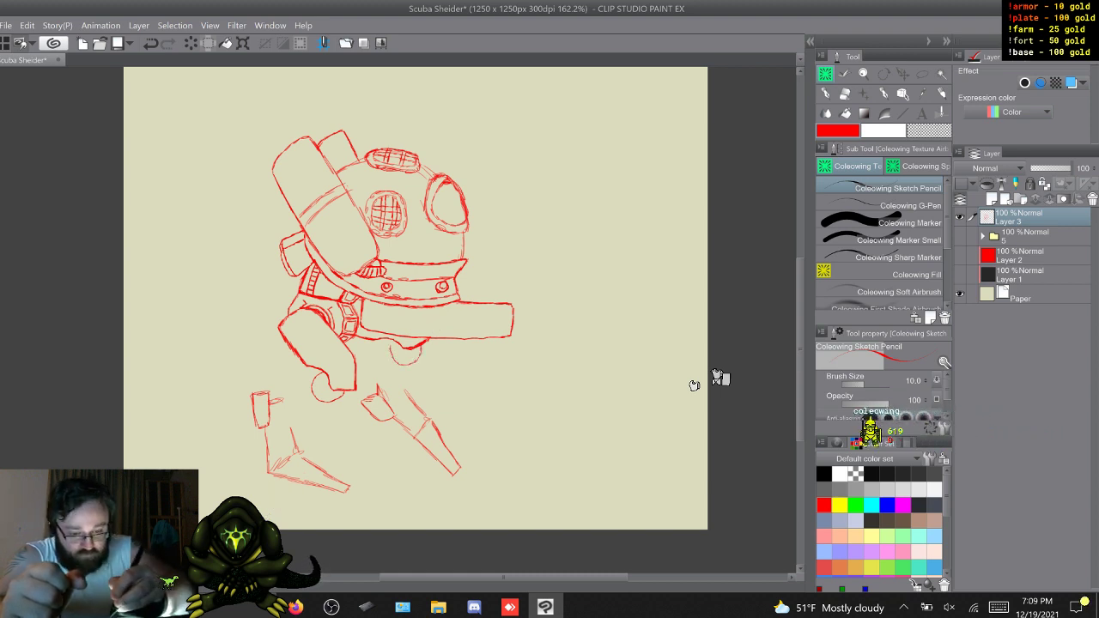
{"action": "key", "text": "ctrl+z"}
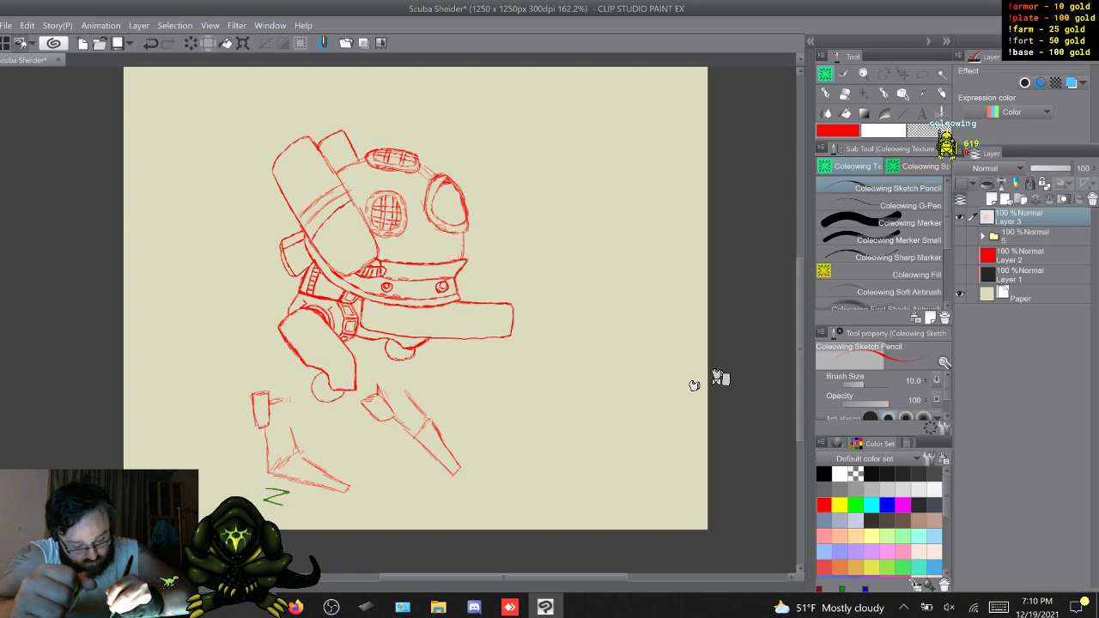
Sketch a circular joint and connecting bar on the rear lower leg, and an oval joint with a centre mark atop the front shin
{"action": "left_click_drag", "start_coordinate": [280, 400], "coordinate": [290, 426]}
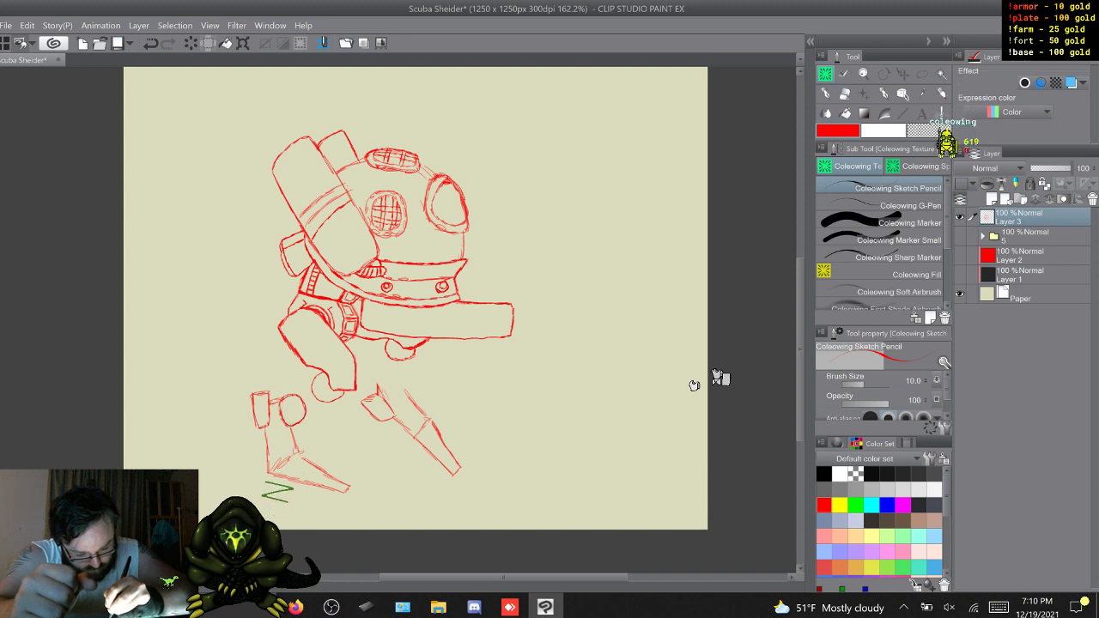
{"action": "mouse_move", "coordinate": [405, 389]}
{"action": "left_mouse_down"}
{"action": "mouse_move", "coordinate": [377, 384]}
{"action": "mouse_move", "coordinate": [406, 382]}
{"action": "left_mouse_up"}
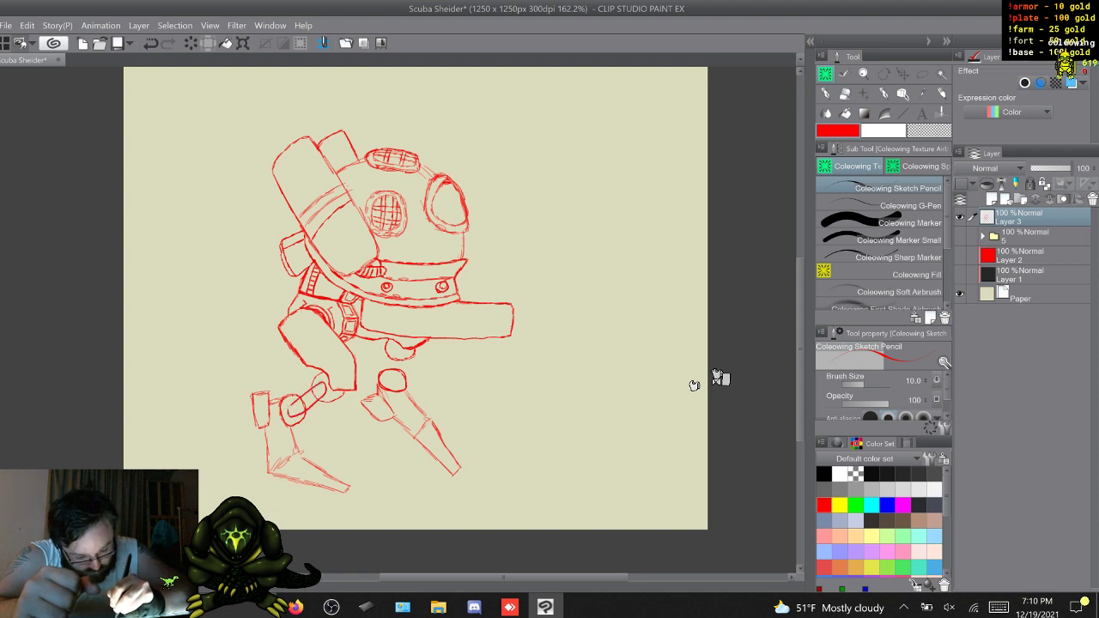
{"action": "left_click_drag", "start_coordinate": [292, 403], "coordinate": [296, 418]}
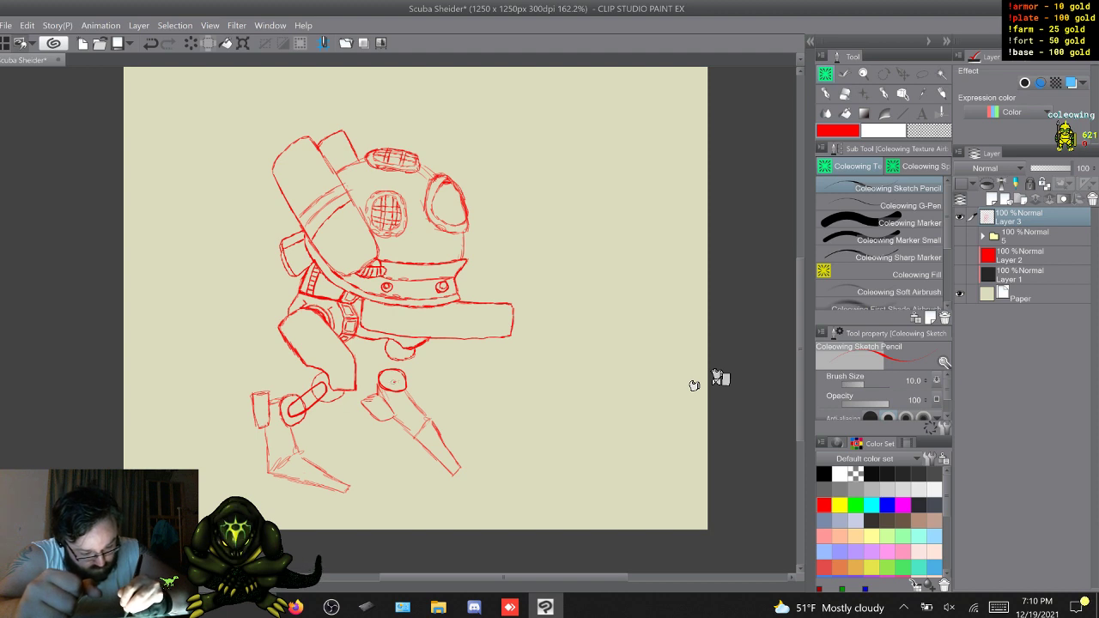
Join the front leg's two joints with a short bar, erase the overlapping lines, and detail both leg linkages with inner circles and outer plates
{"action": "mouse_move", "coordinate": [395, 382]}
{"action": "left_mouse_down"}
{"action": "mouse_move", "coordinate": [386, 371]}
{"action": "mouse_move", "coordinate": [401, 352]}
{"action": "mouse_move", "coordinate": [399, 376]}
{"action": "left_mouse_up"}
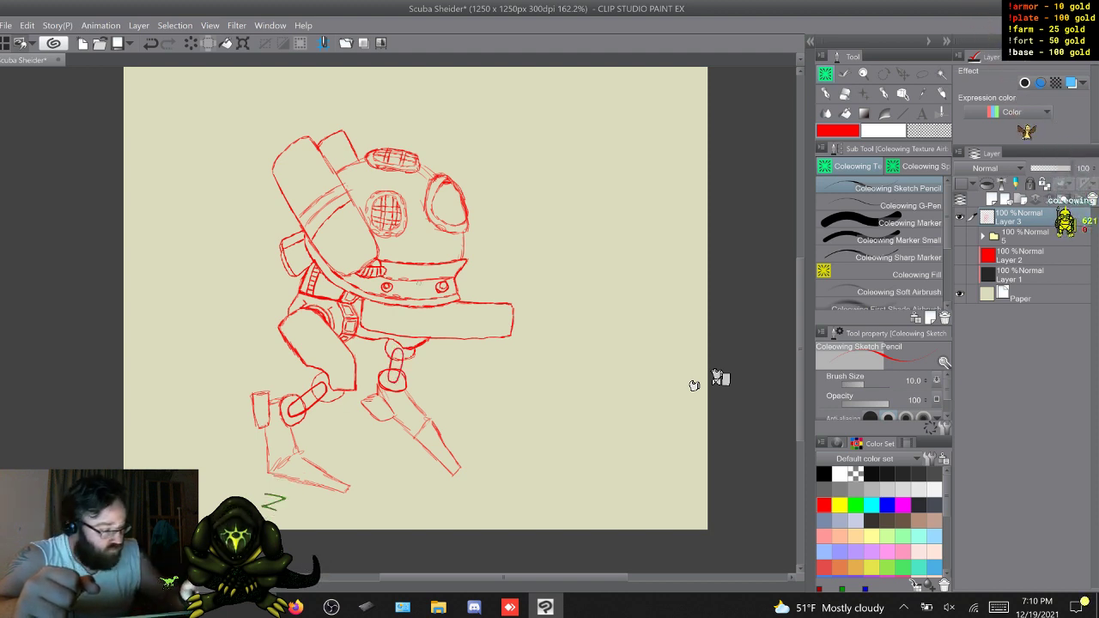
{"action": "left_click", "coordinate": [896, 240]}
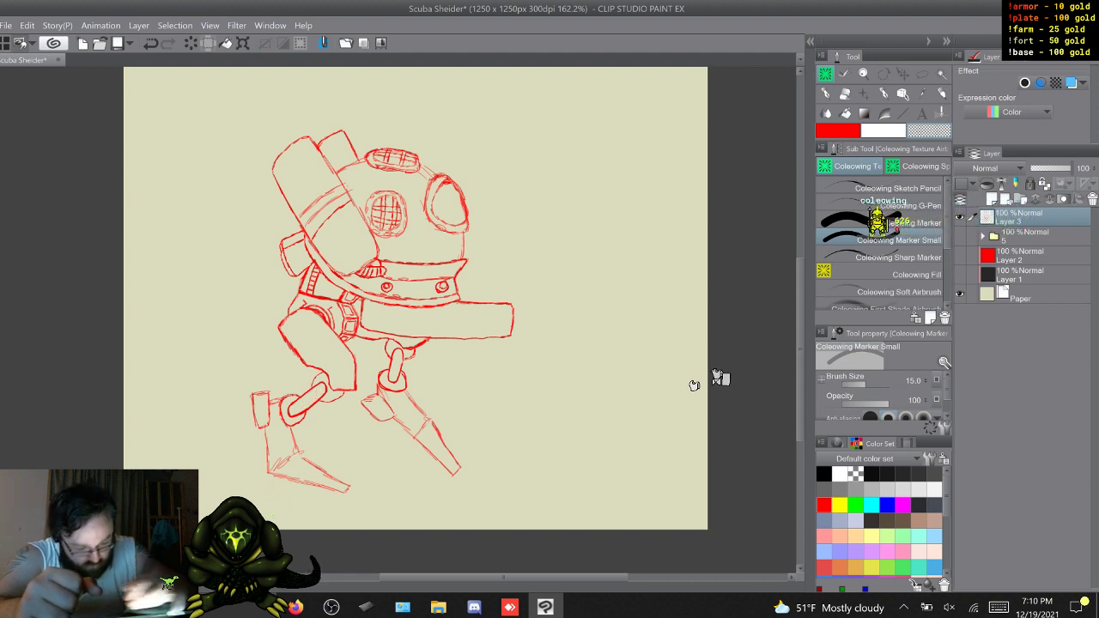
{"action": "key", "text": "p"}
{"action": "key", "text": "c"}
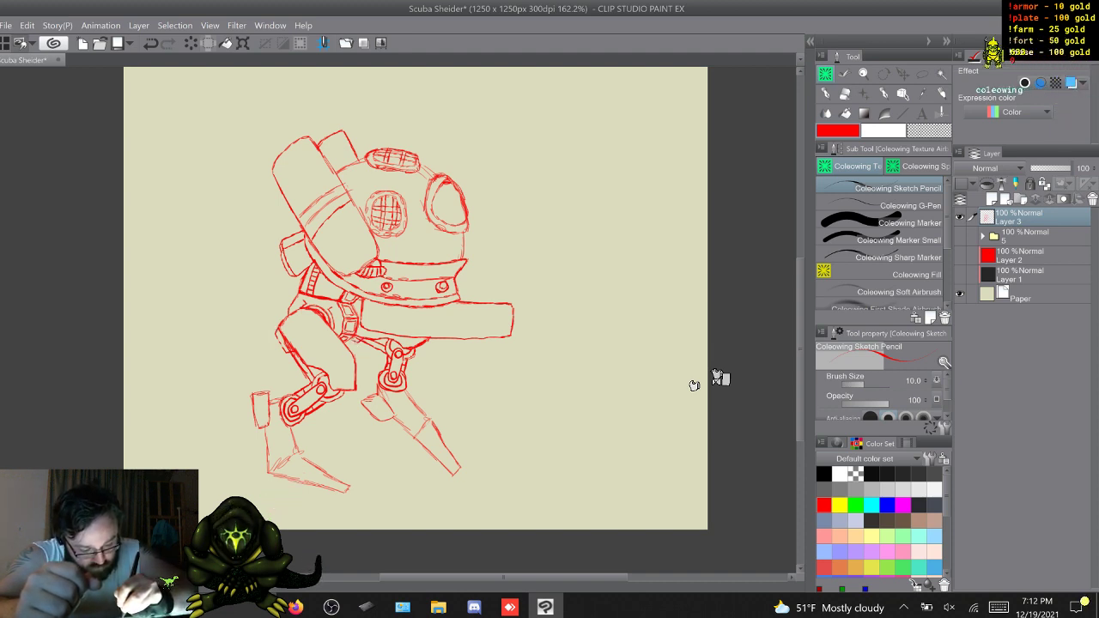
Erase the horizontal segment beneath the belt and redraw the rear shin and foot with a blocky heel using Coleowing Sketch Pencil
{"action": "left_click", "coordinate": [893, 240]}
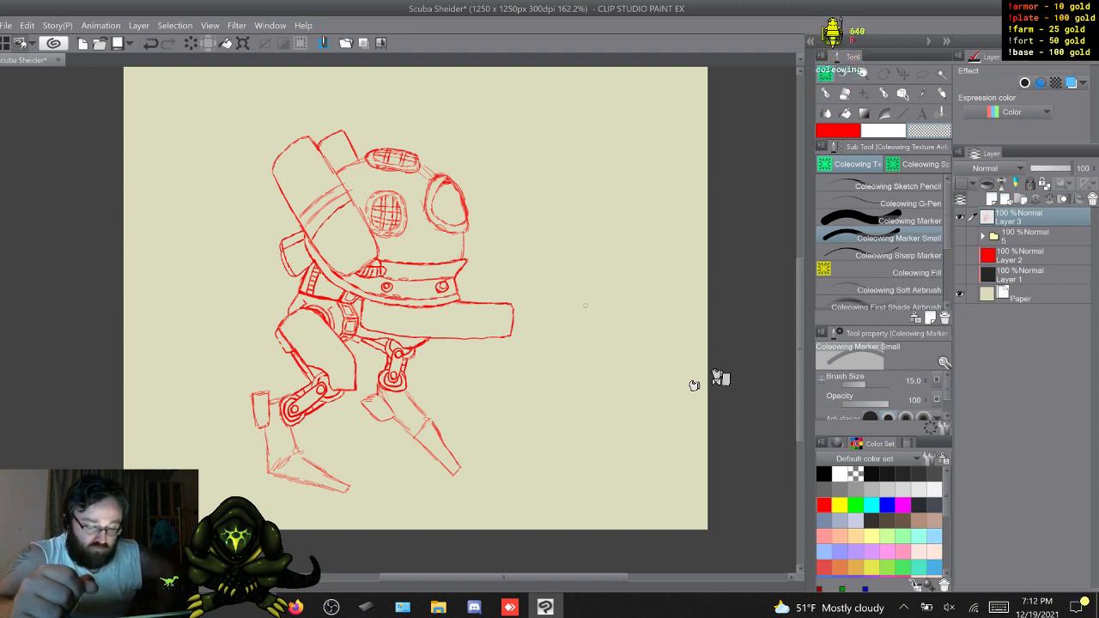
{"action": "left_click", "coordinate": [897, 186]}
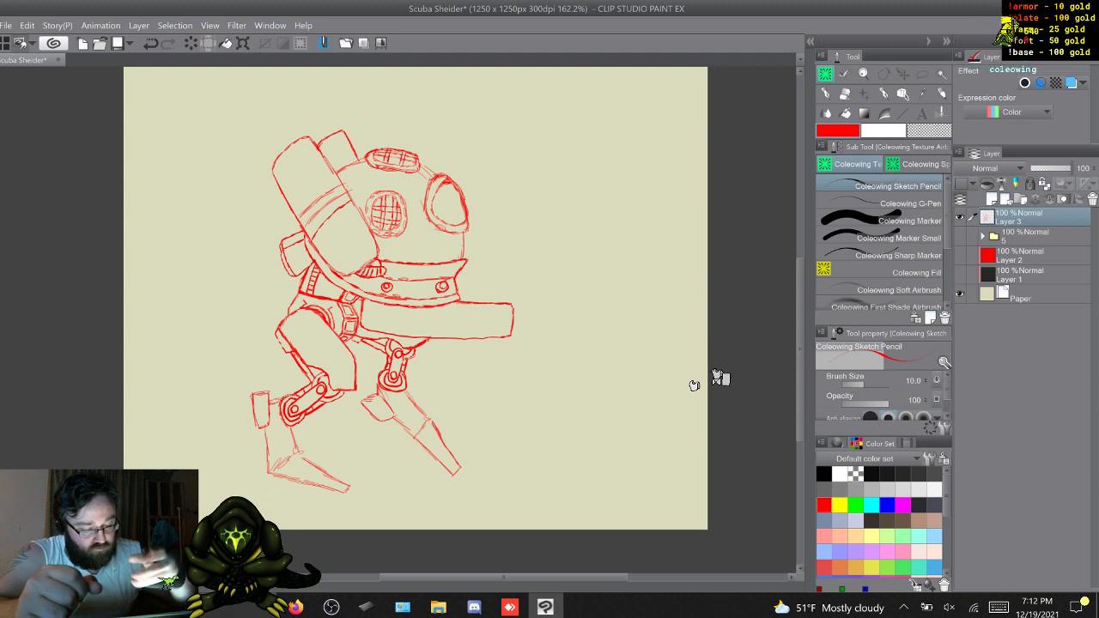
{"action": "mouse_move", "coordinate": [470, 302]}
{"action": "left_mouse_down"}
{"action": "mouse_move", "coordinate": [508, 301]}
{"action": "mouse_move", "coordinate": [515, 316]}
{"action": "mouse_move", "coordinate": [491, 336]}
{"action": "mouse_move", "coordinate": [436, 338]}
{"action": "left_mouse_up"}
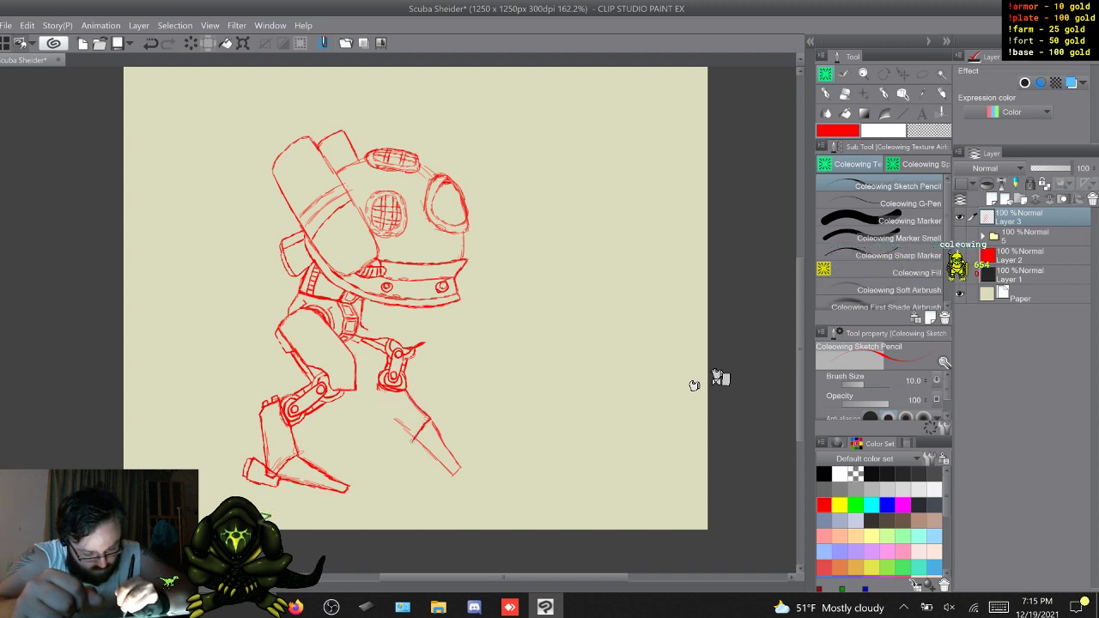
Redraw the front shin with a blocky heel, erase stray lines around both feet with the transparent Coleowing Marker Small, and save the drawing
{"action": "left_click_drag", "start_coordinate": [404, 438], "coordinate": [397, 422]}
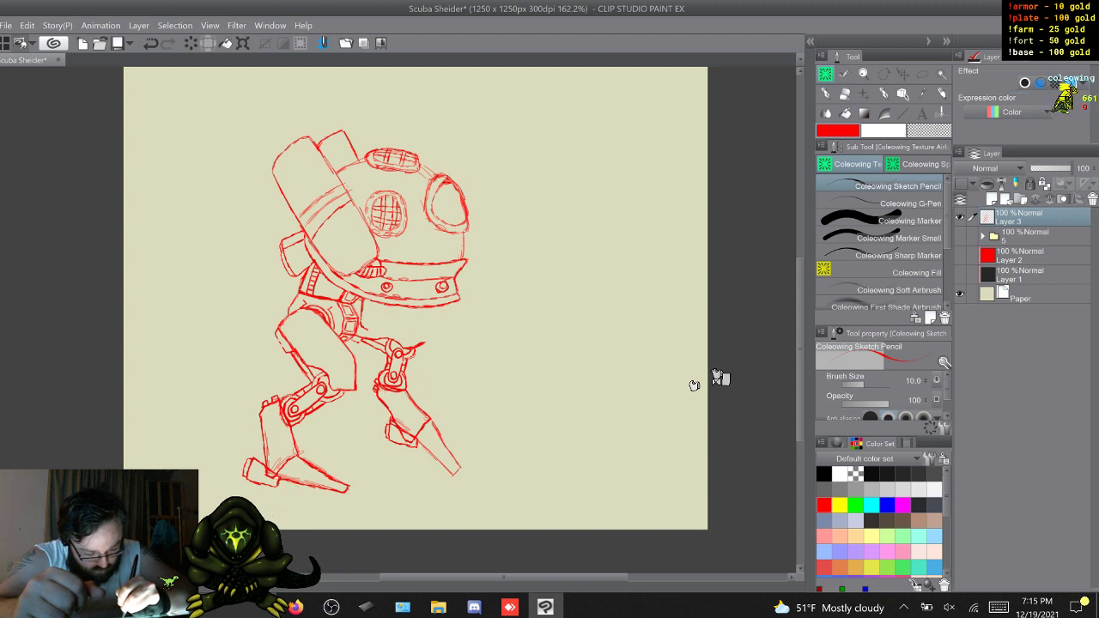
{"action": "key", "text": "b"}
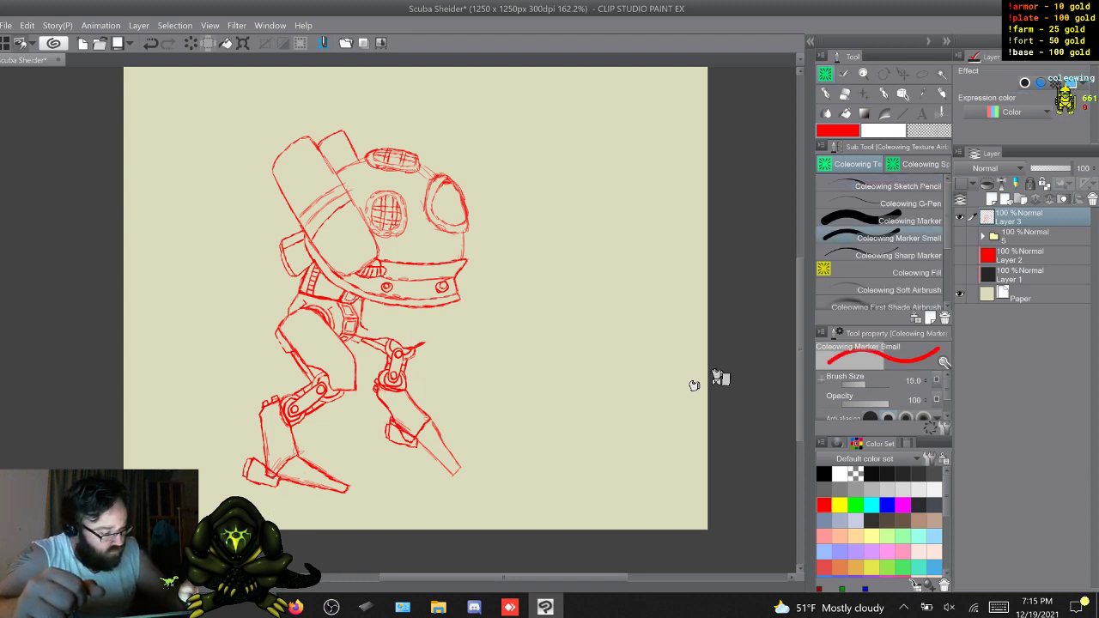
{"action": "key", "text": "c"}
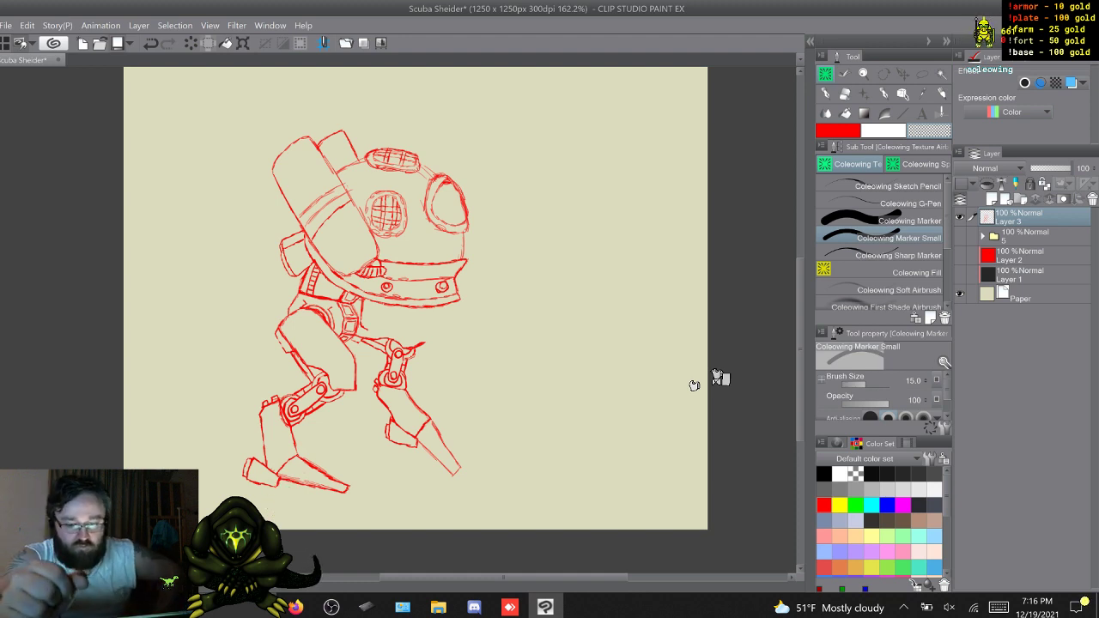
{"action": "key", "text": "ctrl+s"}
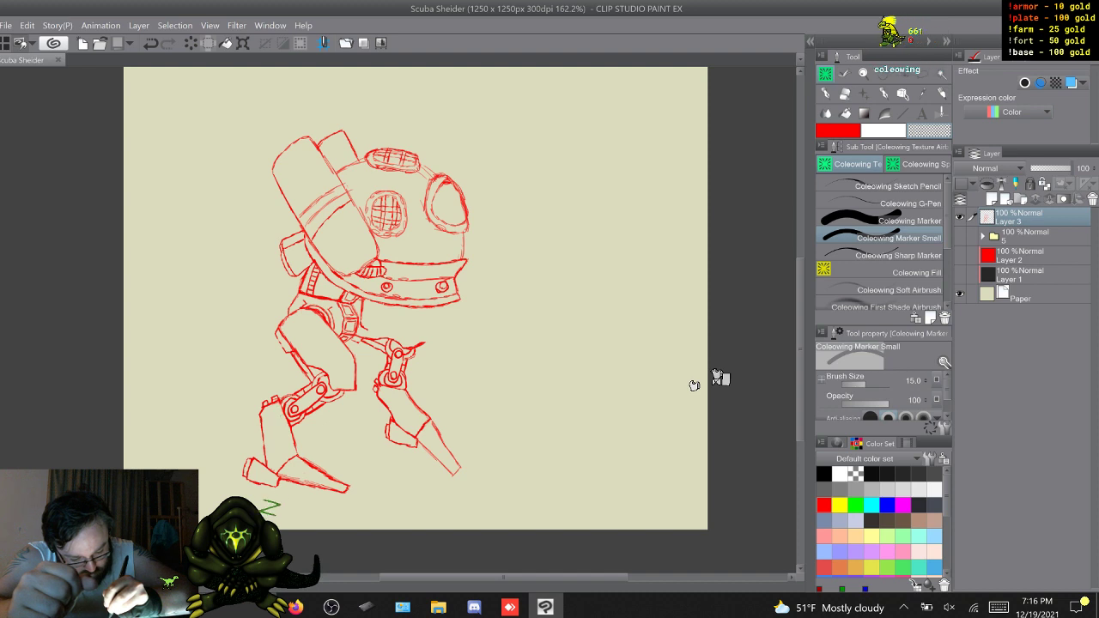
{"action": "key", "text": "ctrl+z"}
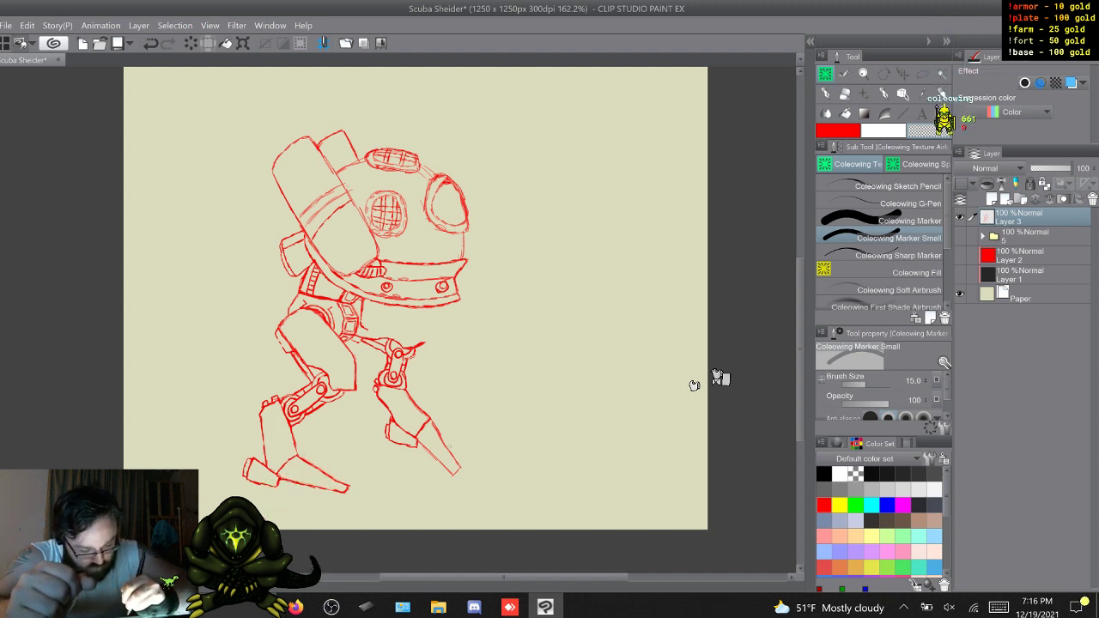
Firm up the outlines of the feet and the air tank with its strap, and erase the stray lines between tank and helmet
{"action": "left_click", "coordinate": [884, 186]}
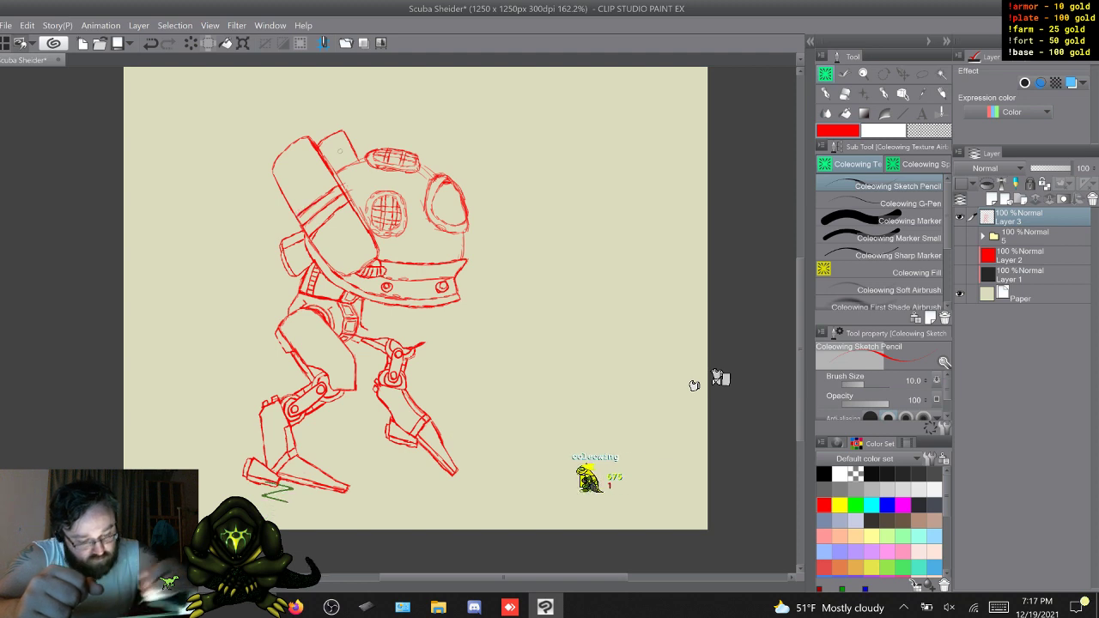
{"action": "left_click", "coordinate": [899, 238]}
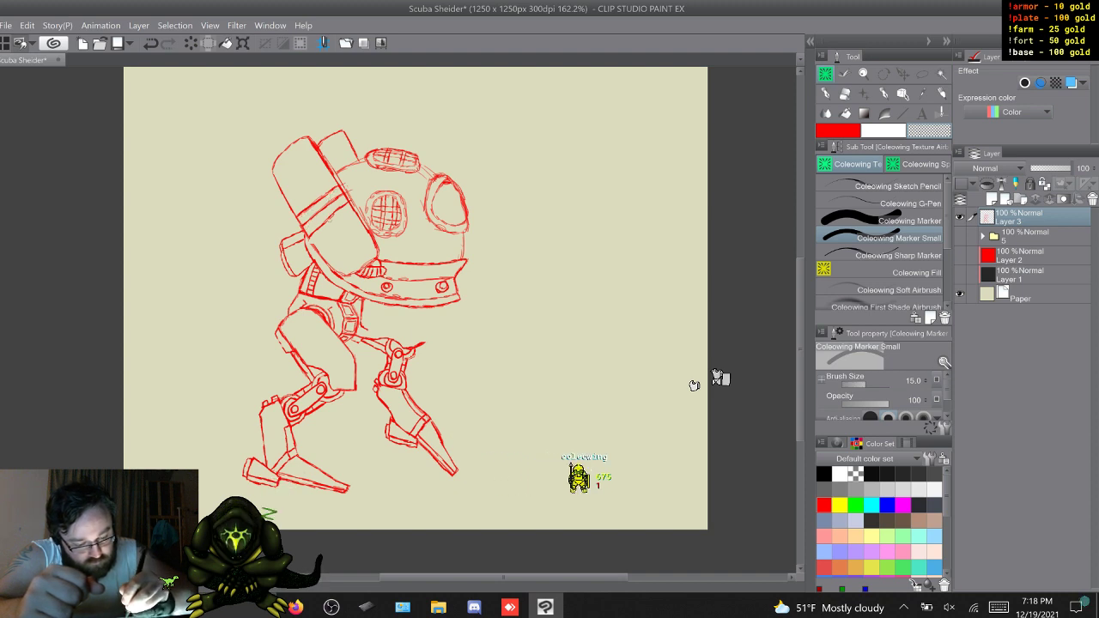
{"action": "left_click", "coordinate": [896, 186]}
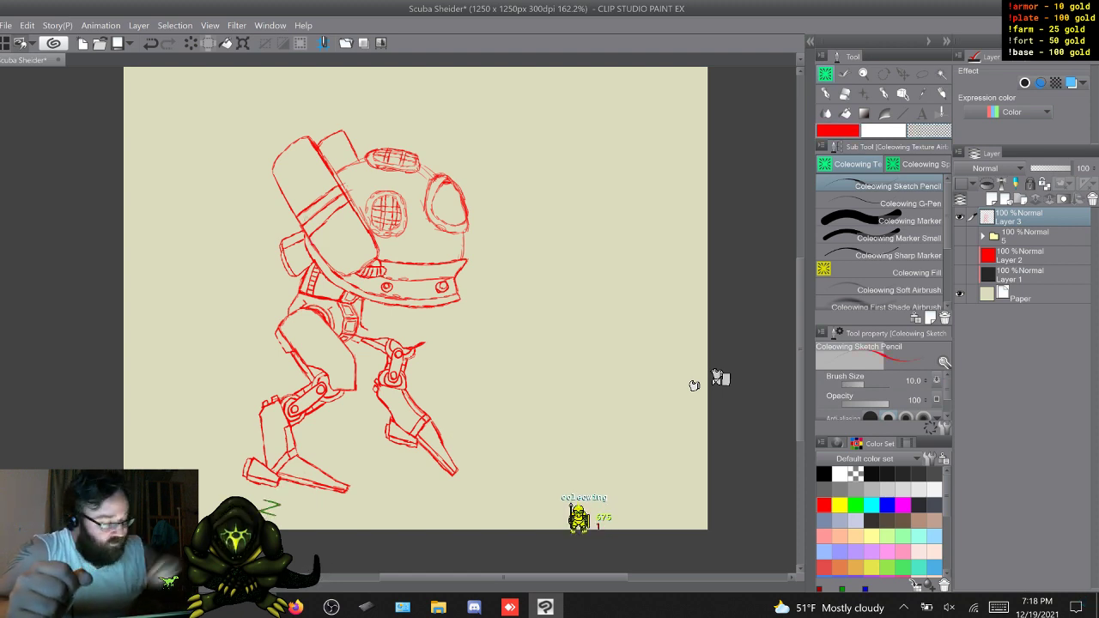
{"action": "left_click", "coordinate": [896, 238]}
{"action": "key", "text": "c"}
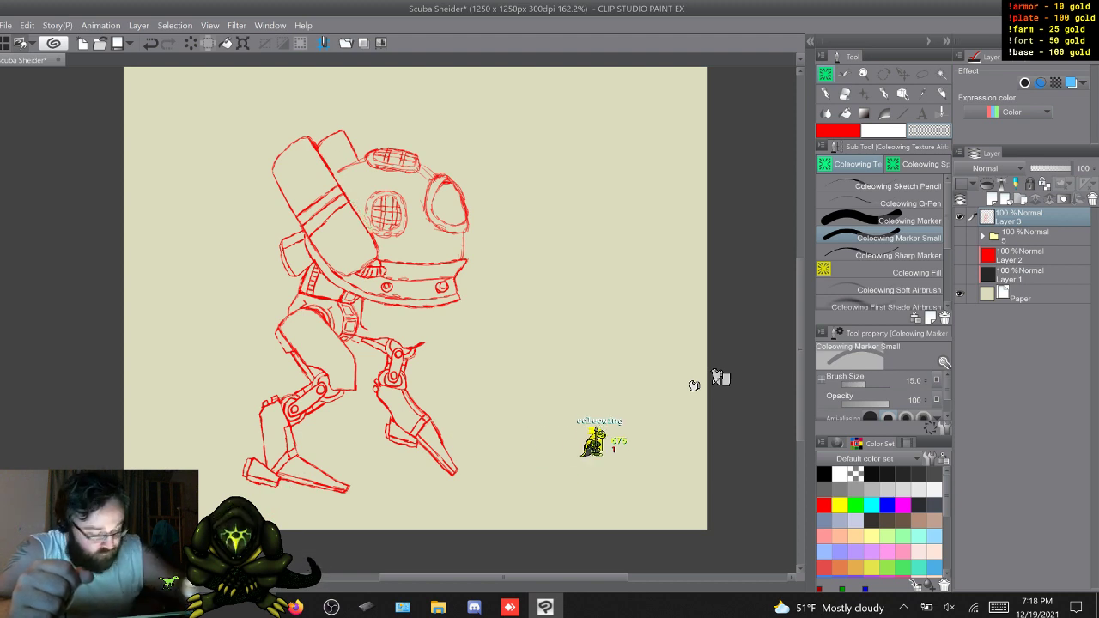
Select the helmet's front window with Lasso marquee and stretch it downward toward the collar
{"action": "key", "text": "m"}
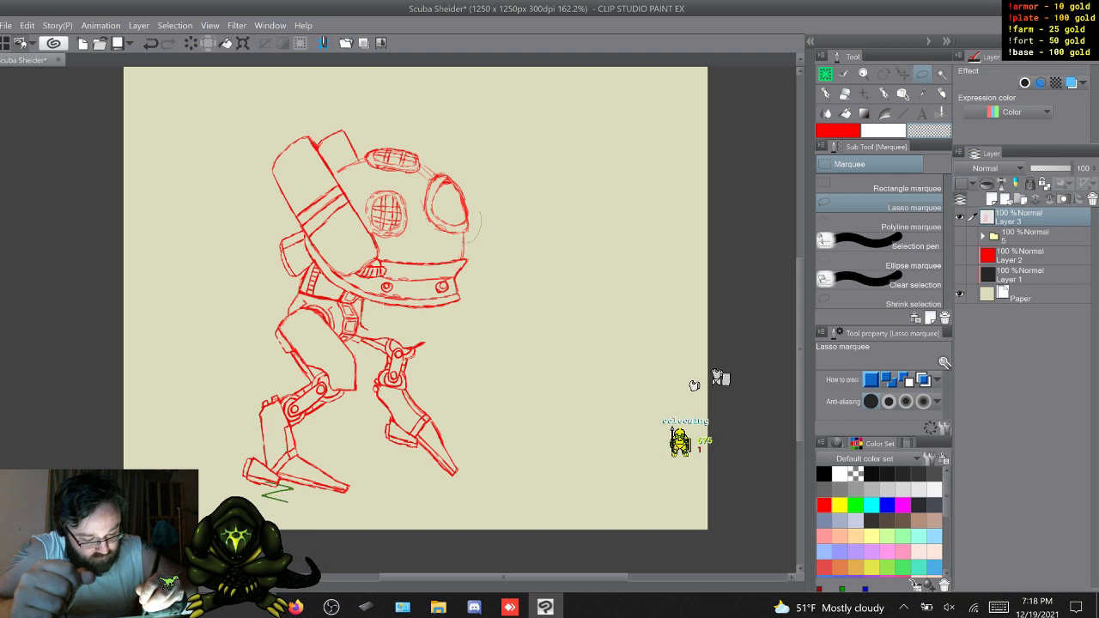
{"action": "key", "text": "ctrl+z"}
{"action": "mouse_move", "coordinate": [480, 212]}
{"action": "left_mouse_down"}
{"action": "mouse_move", "coordinate": [466, 243]}
{"action": "mouse_move", "coordinate": [475, 232]}
{"action": "mouse_move", "coordinate": [448, 239]}
{"action": "mouse_move", "coordinate": [423, 219]}
{"action": "mouse_move", "coordinate": [425, 179]}
{"action": "mouse_move", "coordinate": [455, 169]}
{"action": "left_mouse_up"}
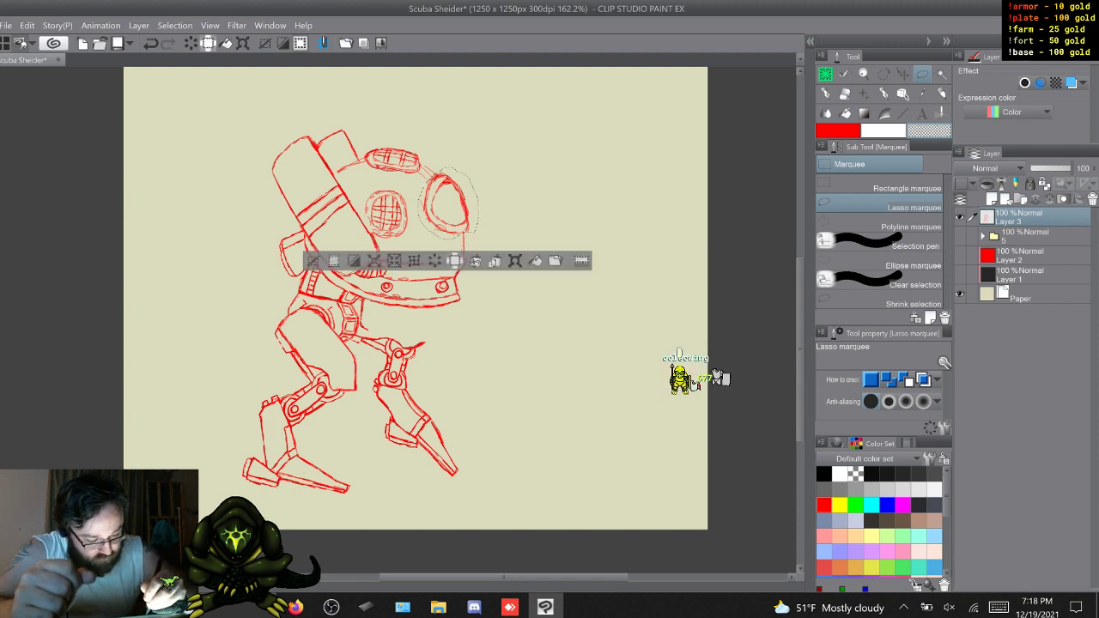
{"action": "key", "text": "ctrl+t"}
{"action": "left_click_drag", "start_coordinate": [478, 239], "coordinate": [479, 255]}
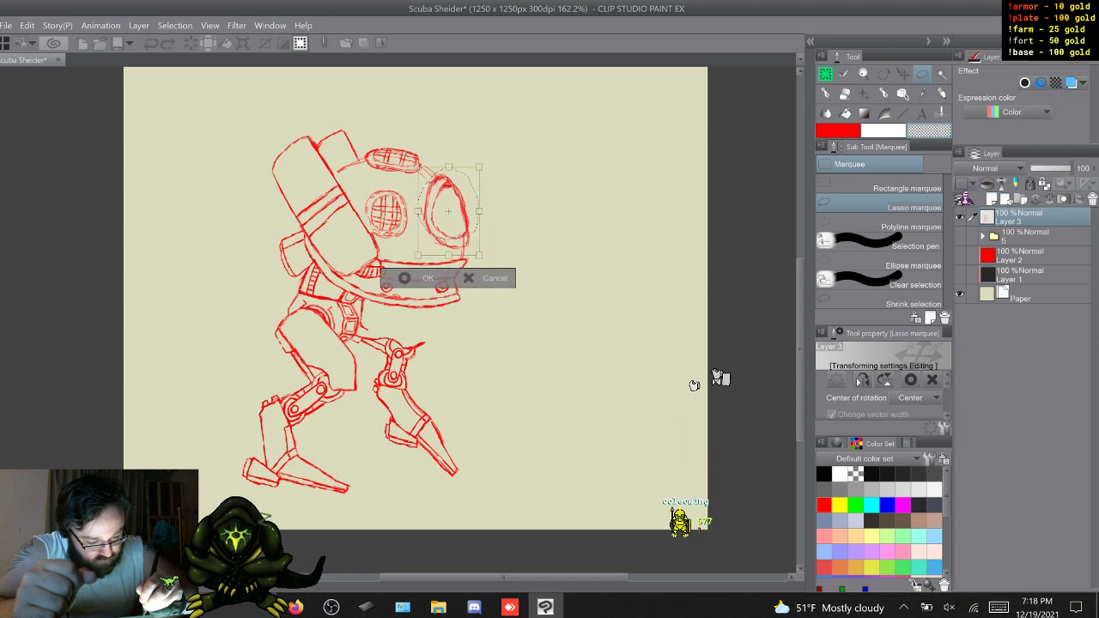
{"action": "key", "text": "Return"}
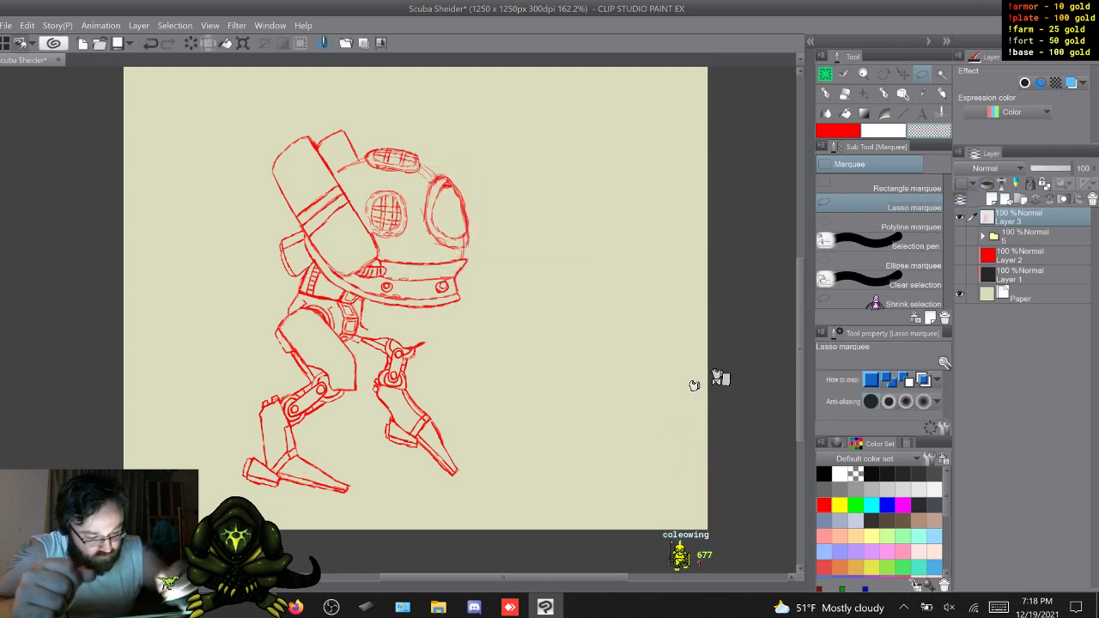
{"action": "key", "text": "p"}
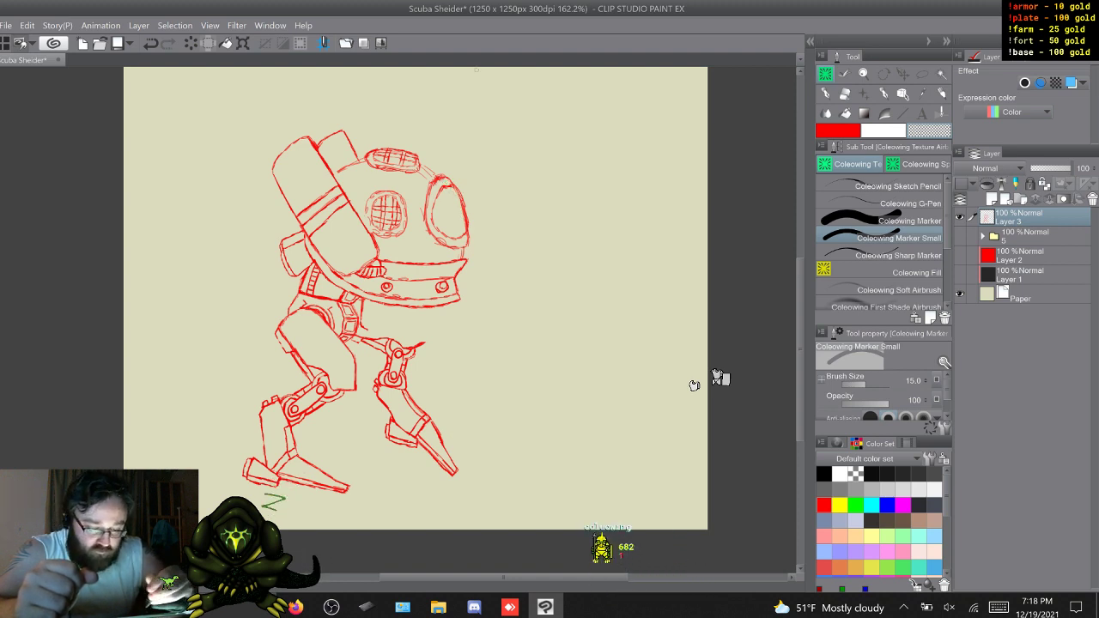
{"action": "key", "text": "ctrl+z"}
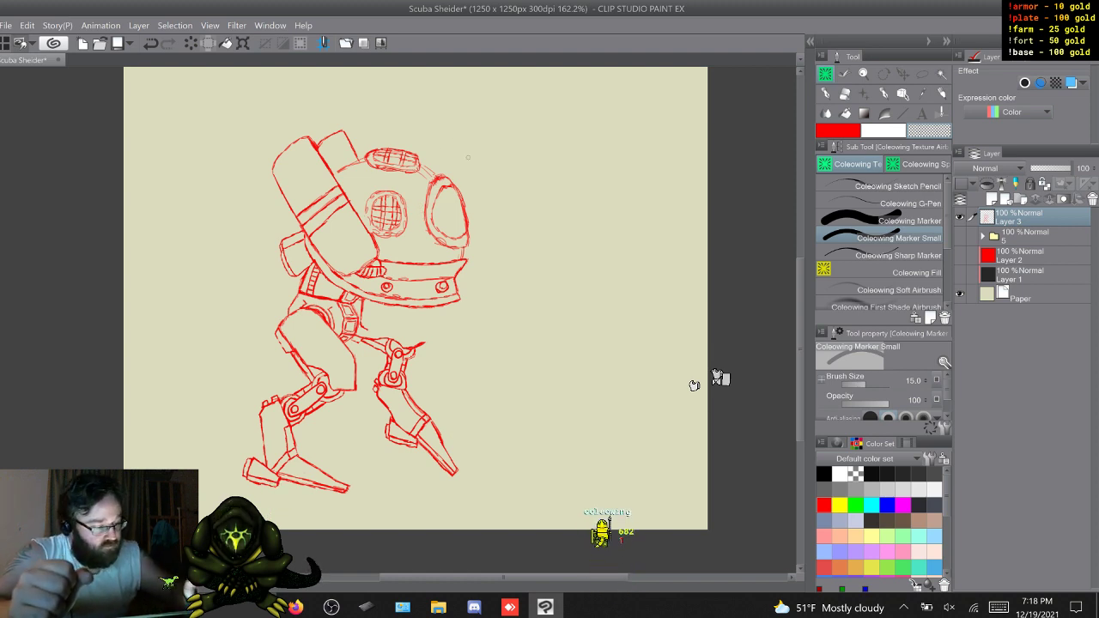
Sketch two stepped barrels with narrower tips projecting forward beneath the belt, and a round joint at the near barrel's base
{"action": "left_click", "coordinate": [891, 186]}
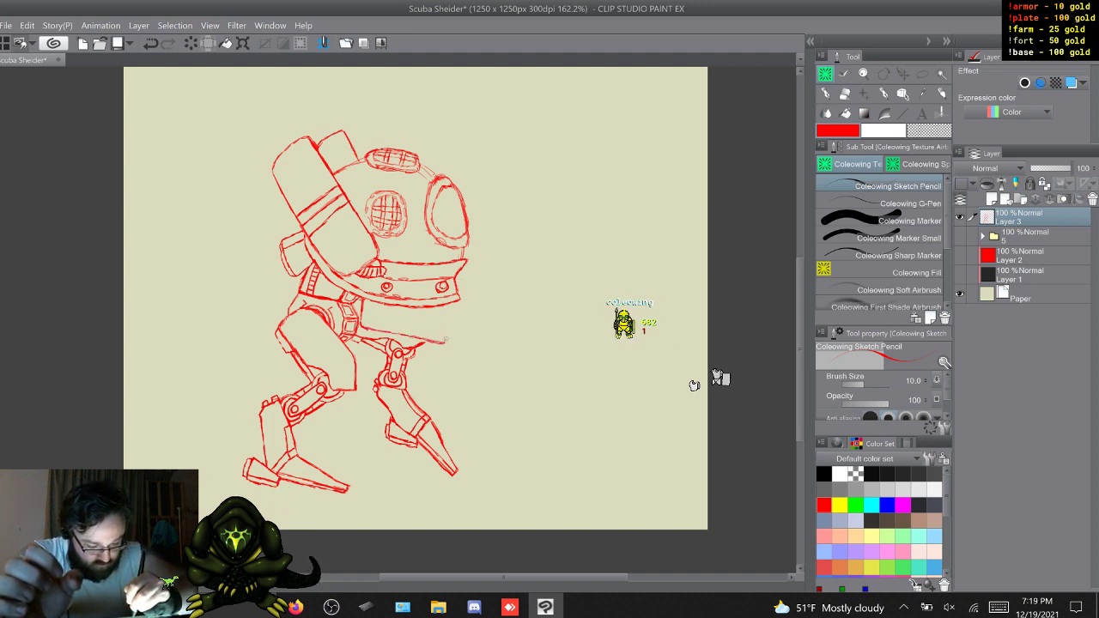
{"action": "mouse_move", "coordinate": [446, 341]}
{"action": "left_mouse_down"}
{"action": "mouse_move", "coordinate": [451, 314]}
{"action": "mouse_move", "coordinate": [422, 310]}
{"action": "mouse_move", "coordinate": [472, 282]}
{"action": "mouse_move", "coordinate": [485, 281]}
{"action": "mouse_move", "coordinate": [486, 300]}
{"action": "left_mouse_up"}
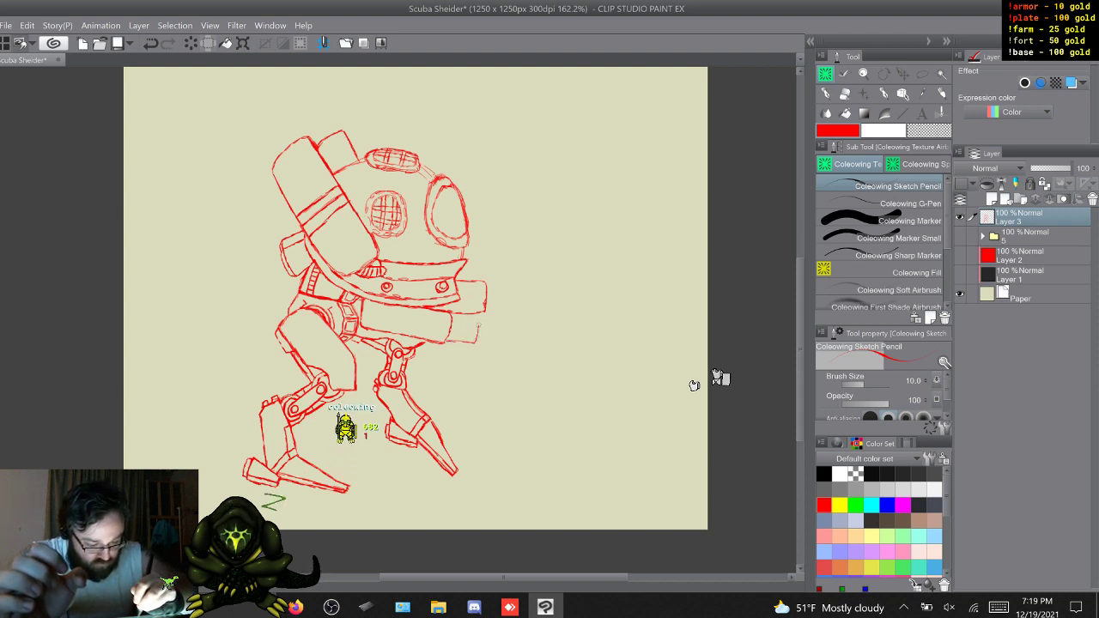
{"action": "left_click_drag", "start_coordinate": [477, 323], "coordinate": [455, 321]}
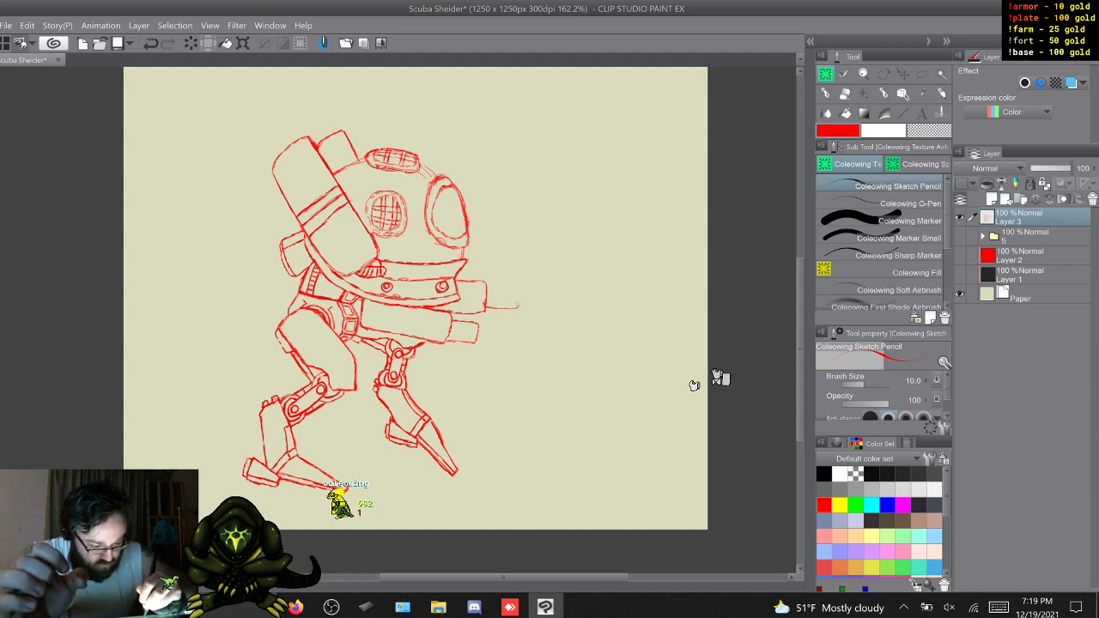
{"action": "key", "text": "ctrl+z"}
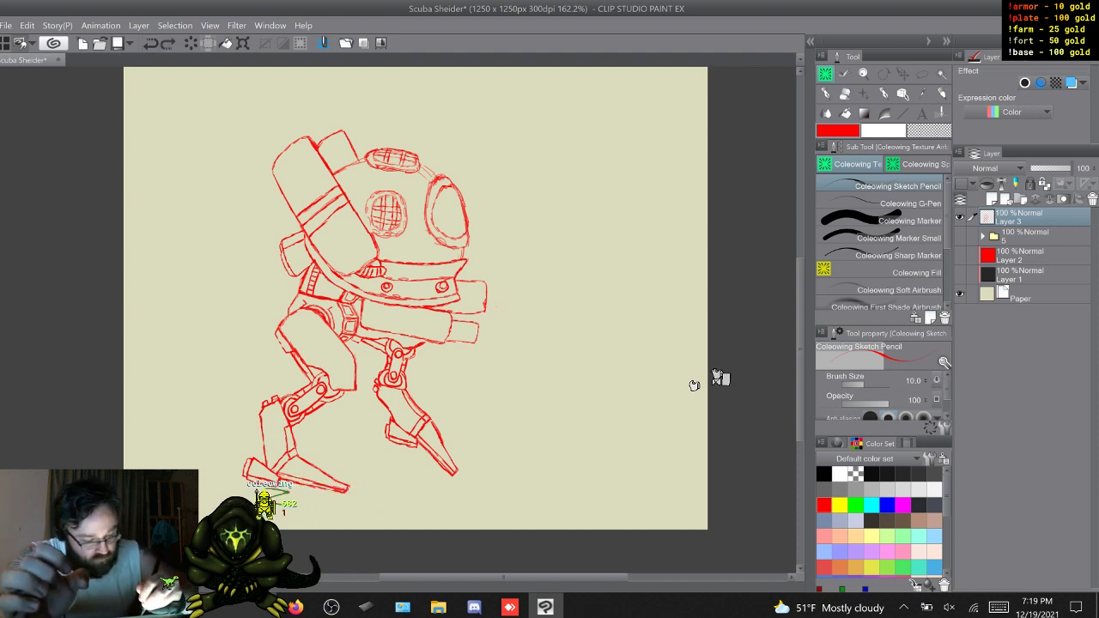
{"action": "mouse_move", "coordinate": [497, 289]}
{"action": "left_mouse_down"}
{"action": "mouse_move", "coordinate": [515, 289]}
{"action": "mouse_move", "coordinate": [518, 306]}
{"action": "mouse_move", "coordinate": [487, 309]}
{"action": "left_mouse_up"}
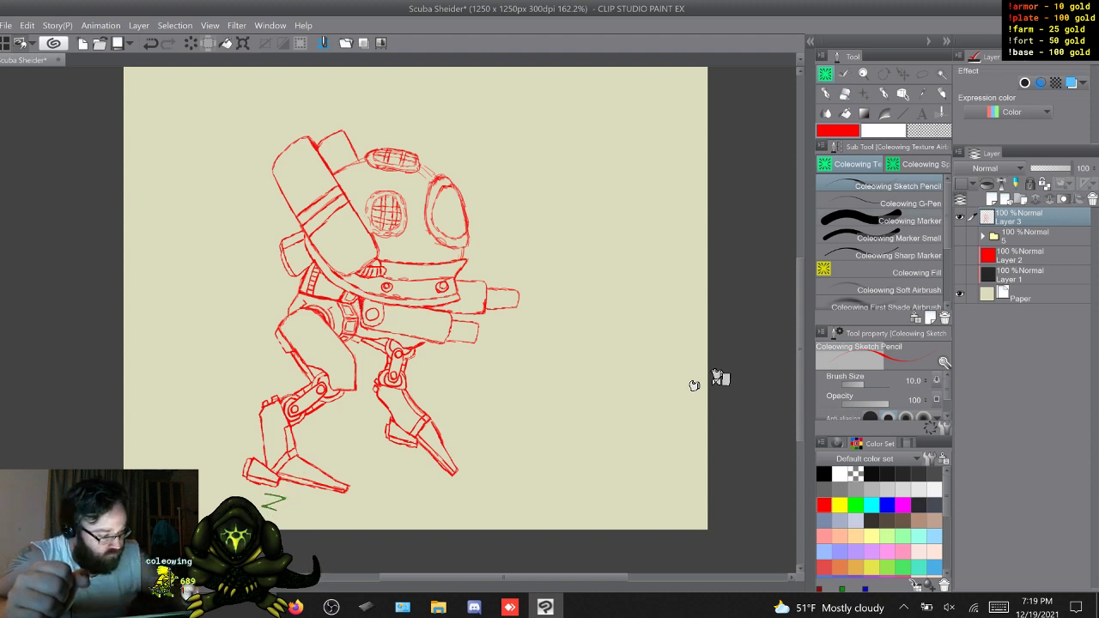
Erase the far barrel's upper outline, and pencil short slits on both barrel tips and a bracket around the near barrel's joint
{"action": "key", "text": "b"}
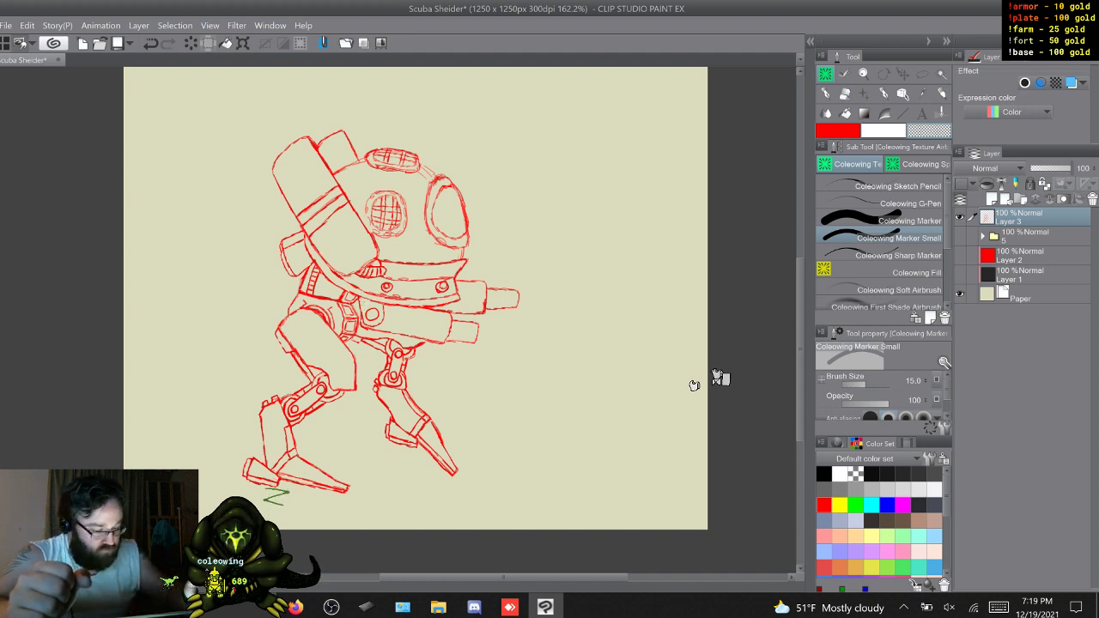
{"action": "key", "text": "p"}
{"action": "key", "text": "c"}
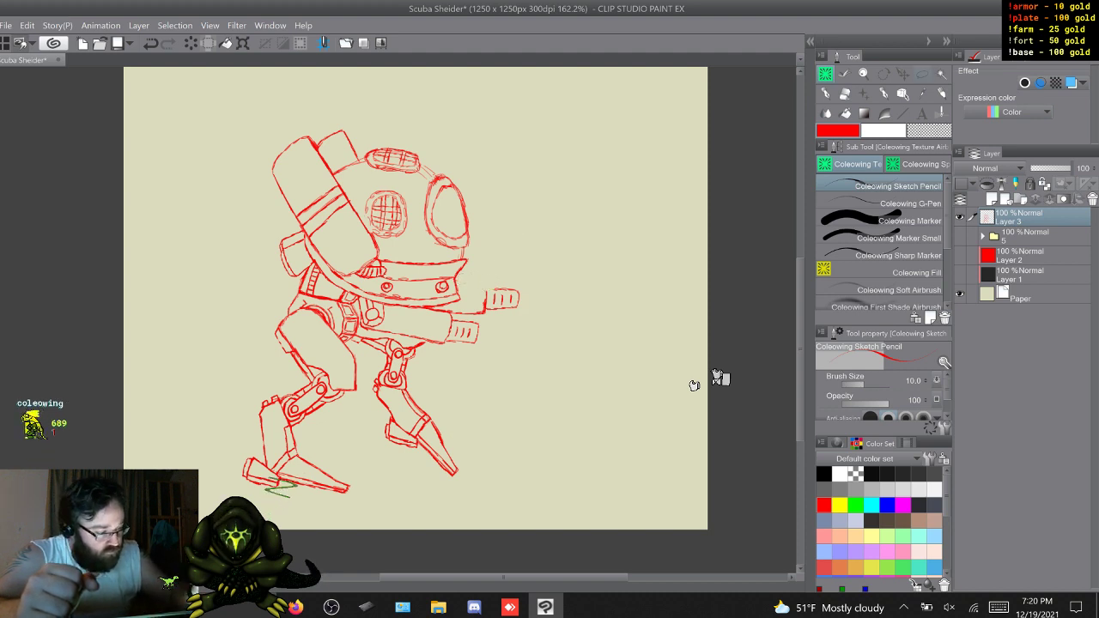
Lasso the far barrel's slotted tip, scale it down slightly, and redraw the barrel's body to meet it
{"action": "key", "text": "m"}
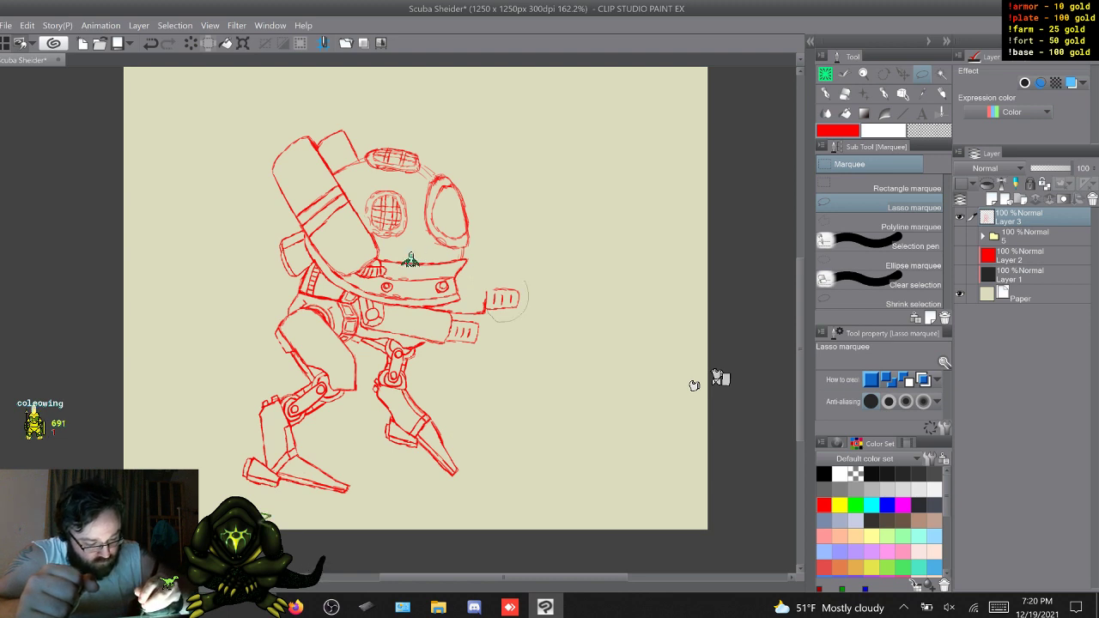
{"action": "key", "text": "ctrl+t"}
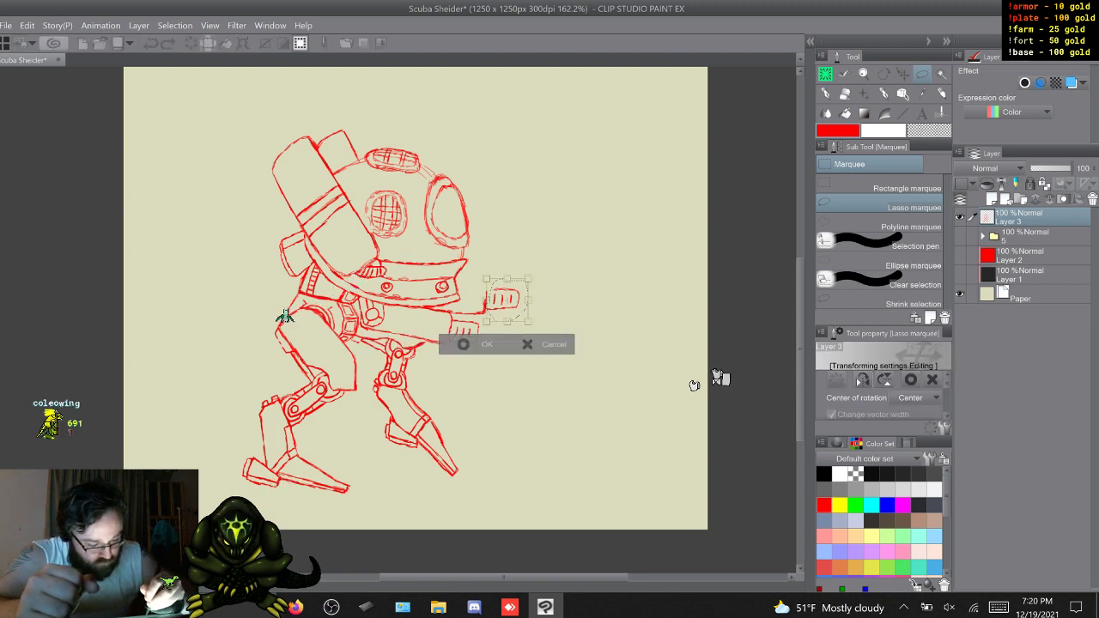
{"action": "left_click_drag", "start_coordinate": [528, 278], "coordinate": [519, 286]}
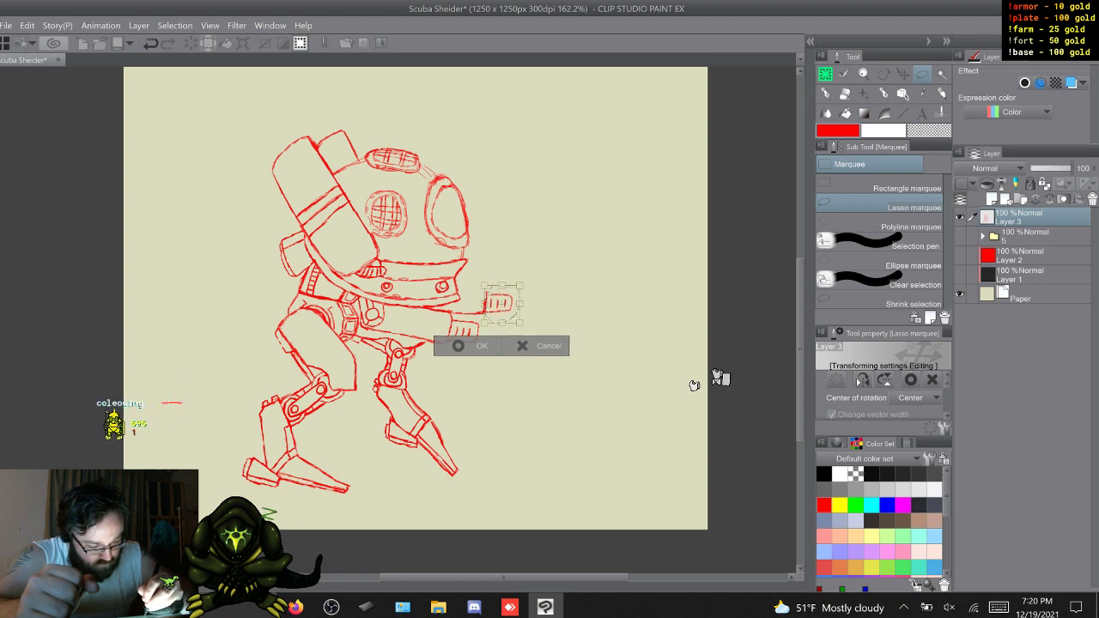
{"action": "left_click", "coordinate": [463, 345]}
{"action": "key", "text": "ctrl+d"}
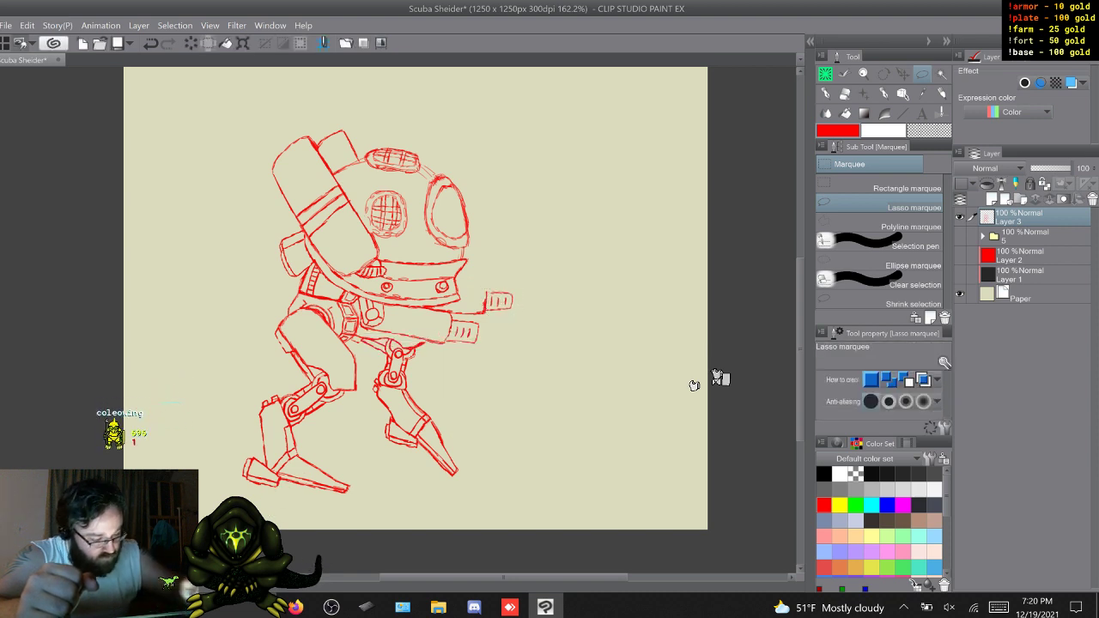
{"action": "key", "text": "p"}
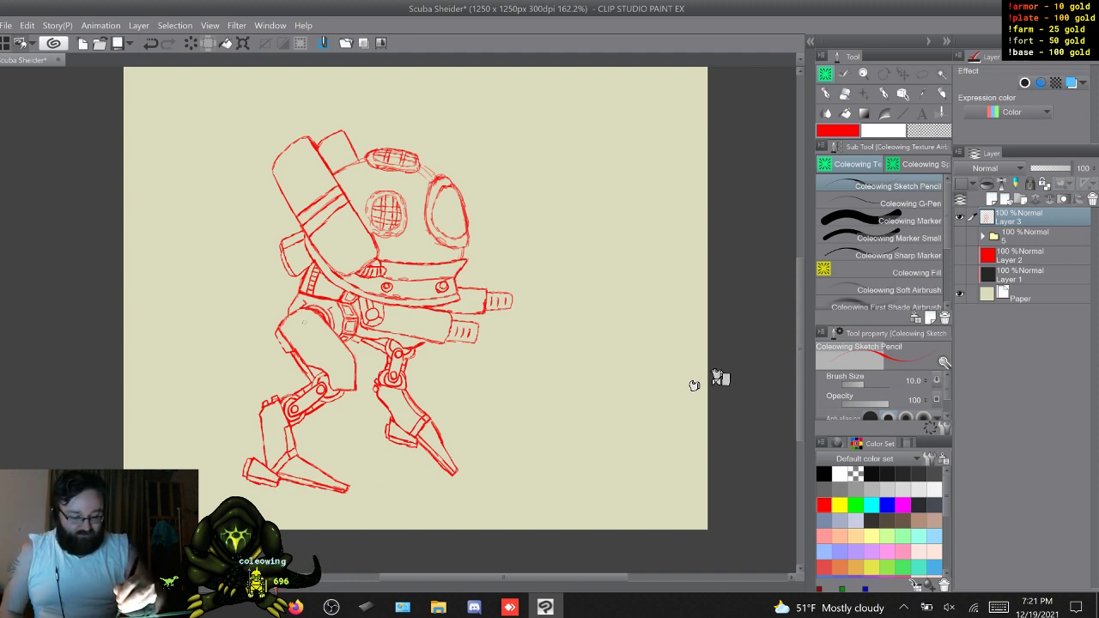
{"action": "mouse_move", "coordinate": [302, 320]}
{"action": "left_mouse_down"}
{"action": "mouse_move", "coordinate": [320, 357]}
{"action": "mouse_move", "coordinate": [272, 406]}
{"action": "mouse_move", "coordinate": [205, 431]}
{"action": "mouse_move", "coordinate": [203, 496]}
{"action": "left_mouse_up"}
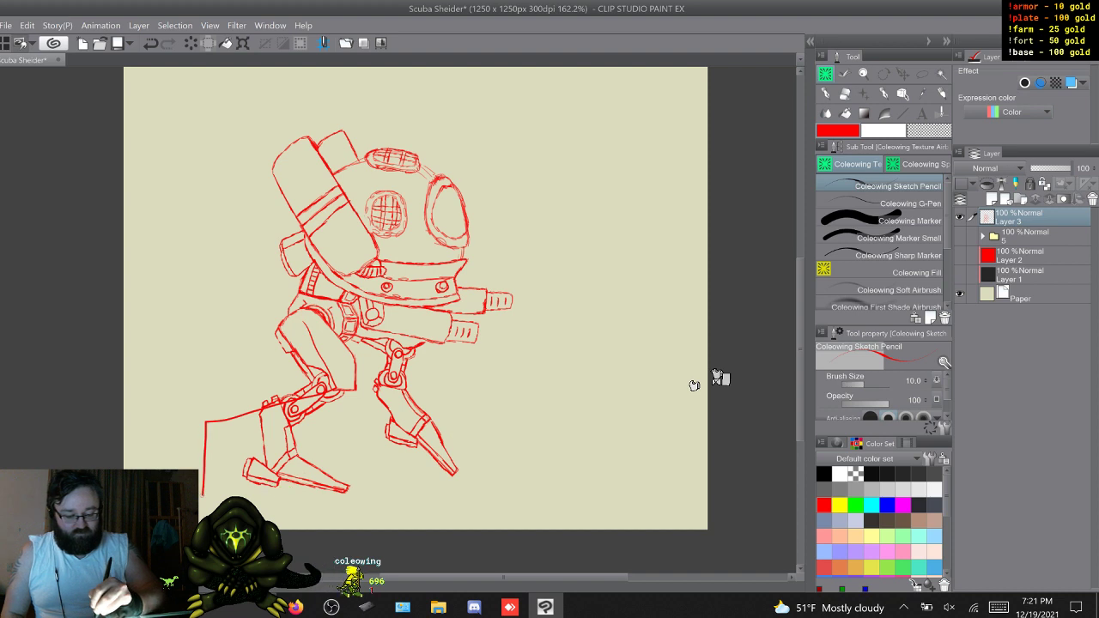
{"action": "mouse_move", "coordinate": [352, 323]}
{"action": "left_mouse_down"}
{"action": "mouse_move", "coordinate": [355, 383]}
{"action": "mouse_move", "coordinate": [294, 421]}
{"action": "left_mouse_up"}
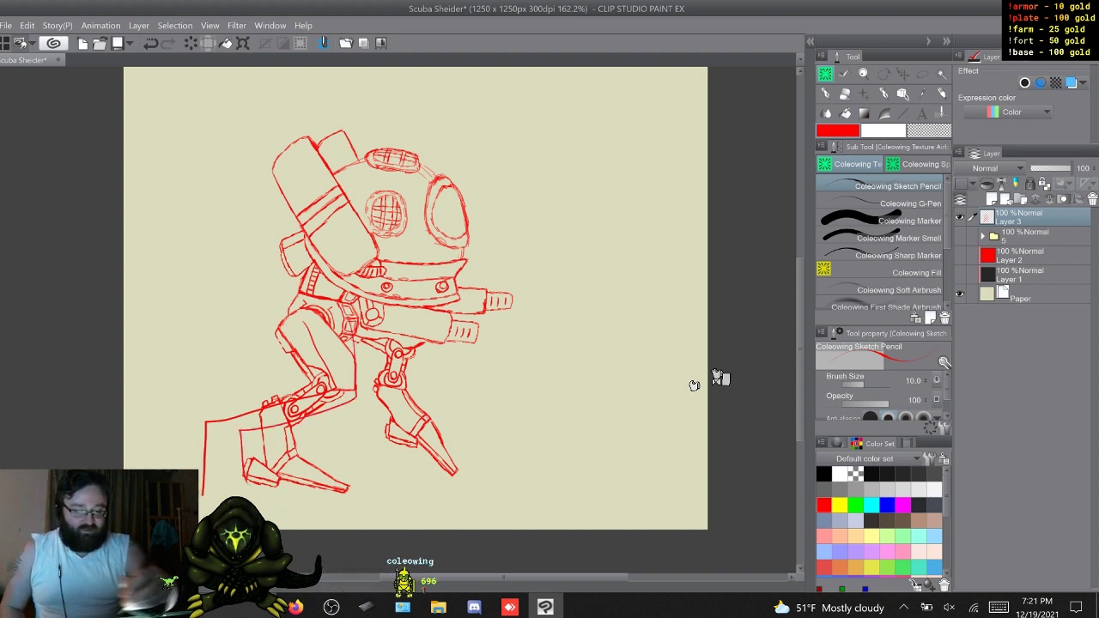
{"action": "key", "text": "ctrl+z"}
{"action": "key", "text": "ctrl+z"}
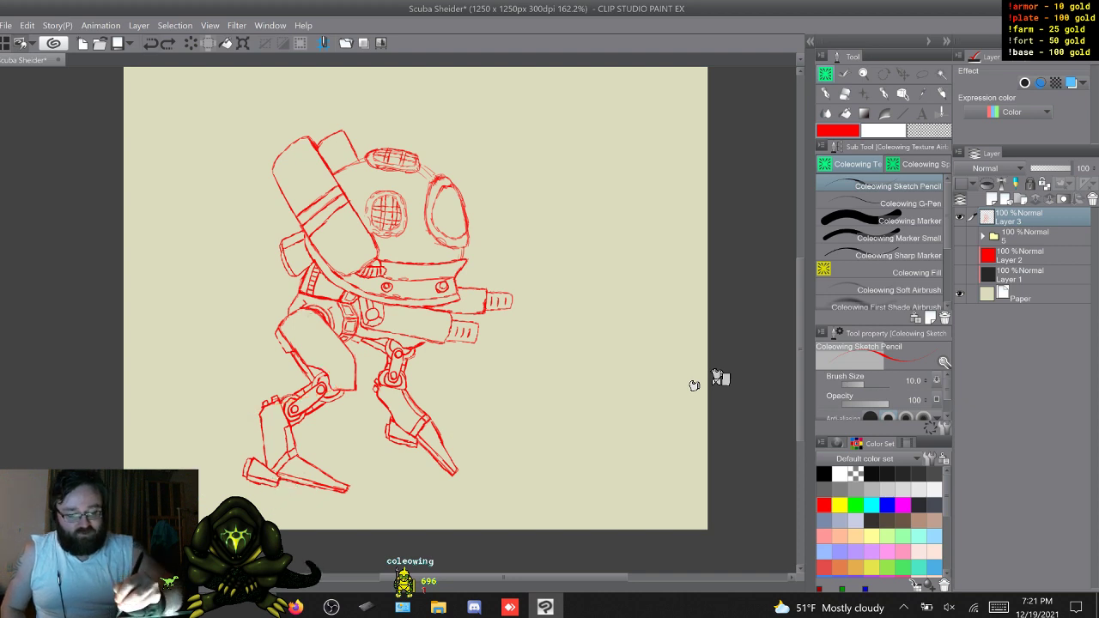
{"action": "mouse_move", "coordinate": [384, 368]}
{"action": "left_mouse_down"}
{"action": "mouse_move", "coordinate": [482, 417]}
{"action": "mouse_move", "coordinate": [536, 508]}
{"action": "left_mouse_up"}
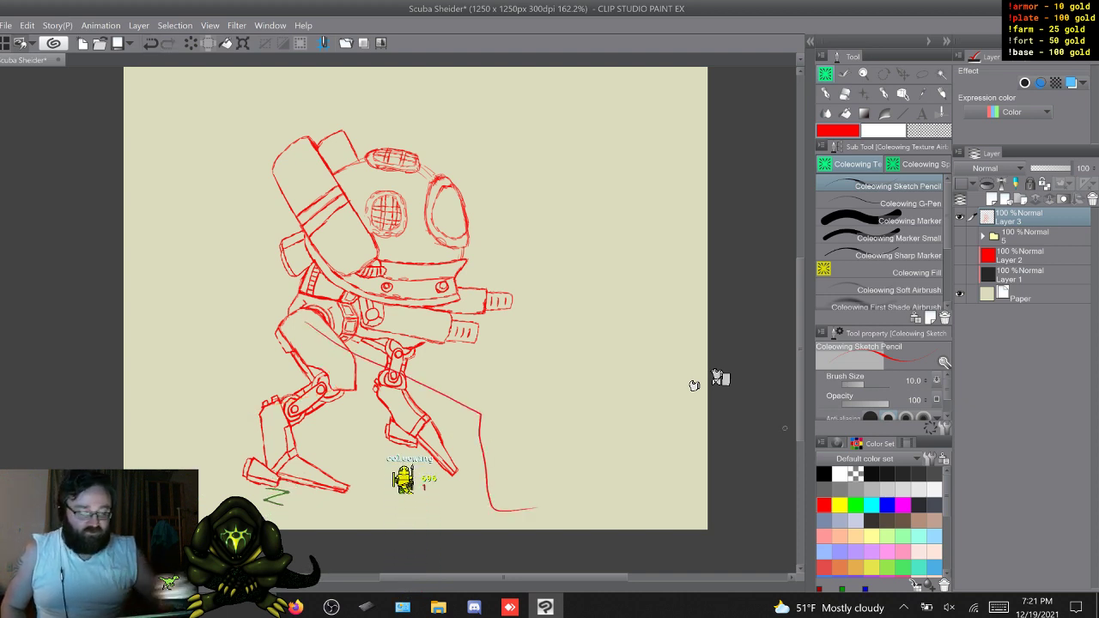
{"action": "key", "text": "ctrl+z"}
{"action": "key", "text": "ctrl+z"}
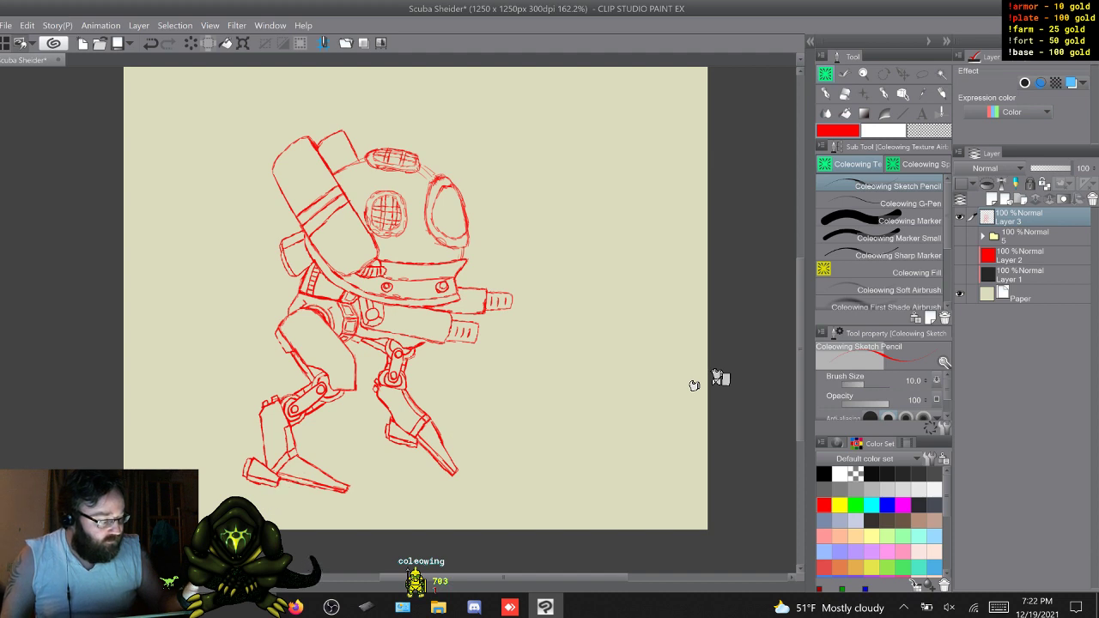
Add a new empty layer above the Layer 3 sketch and toggle the sketch's visibility off and back on
{"action": "left_click", "coordinate": [992, 199]}
{"action": "left_click", "coordinate": [959, 236]}
{"action": "left_click", "coordinate": [1034, 236]}
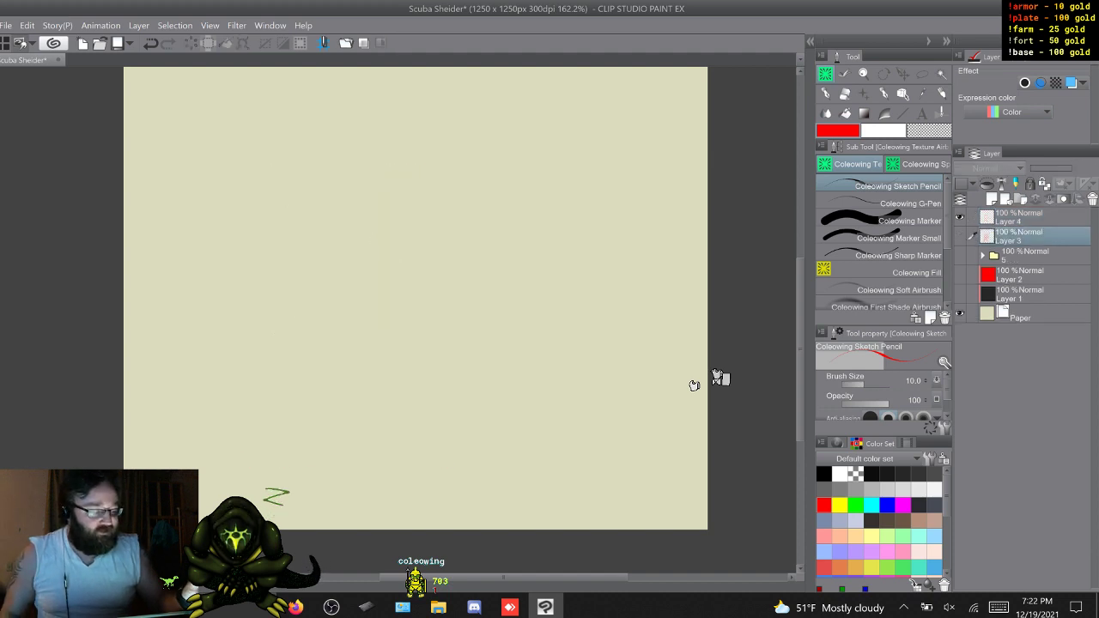
{"action": "left_click", "coordinate": [1034, 217]}
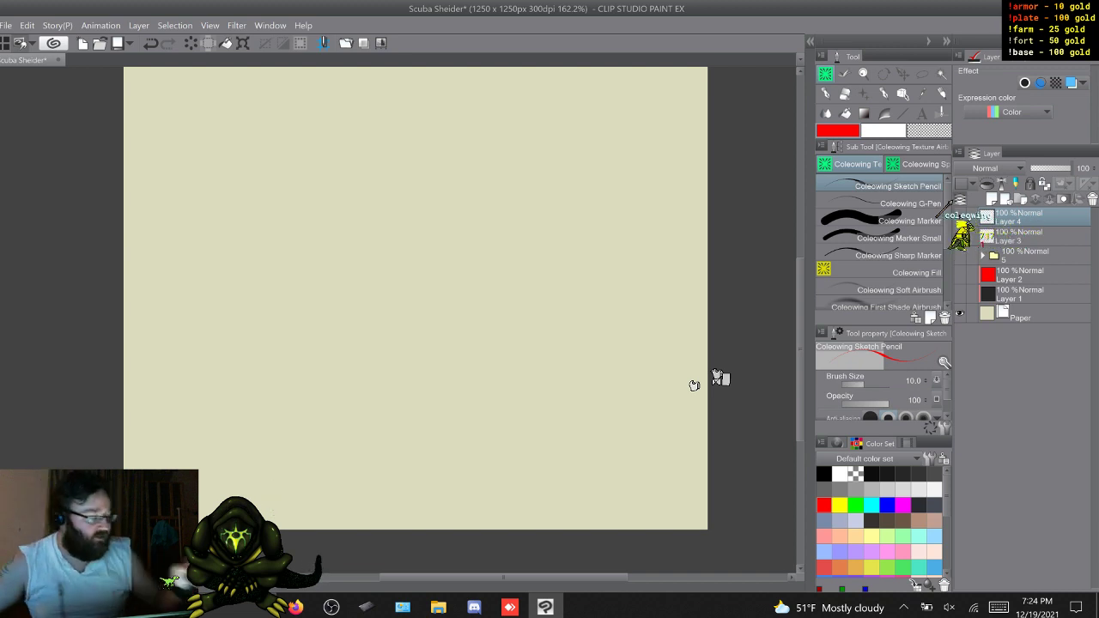
{"action": "left_click_drag", "start_coordinate": [960, 217], "coordinate": [960, 236]}
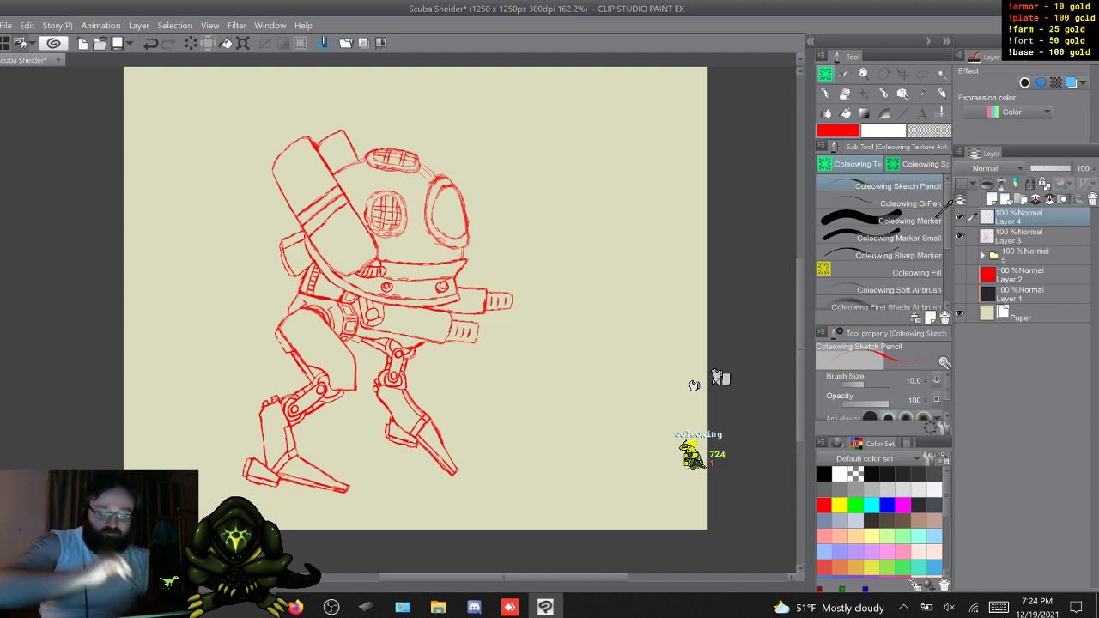
Duplicate the Layer 3 sketch and leave only the copy active and visible above the paper
{"action": "key", "text": "alt+bracketleft"}
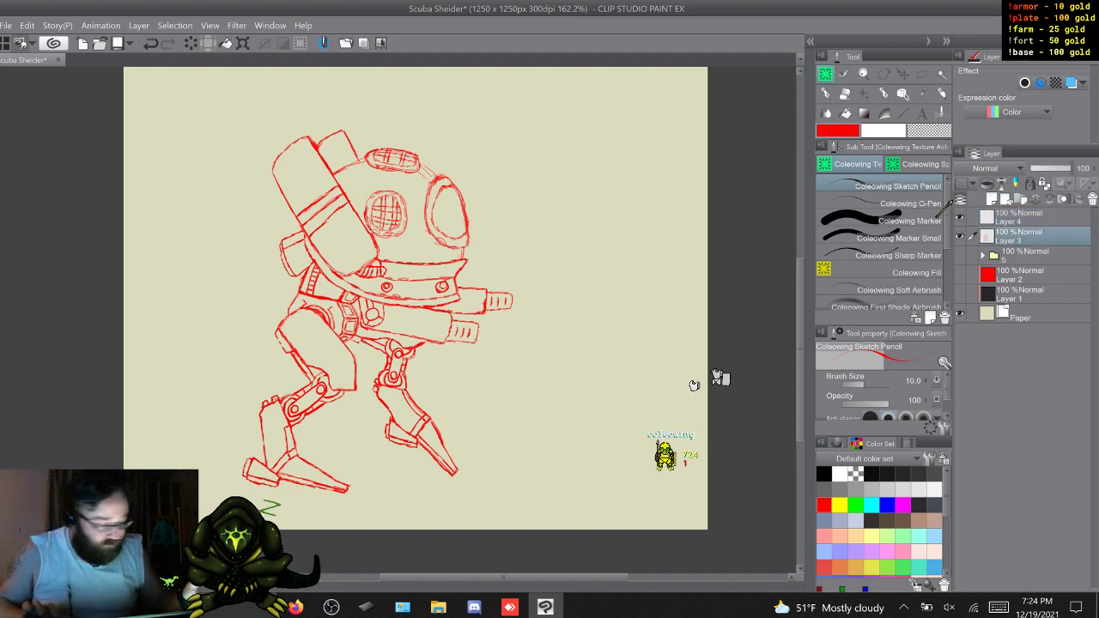
{"action": "key", "text": "F9"}
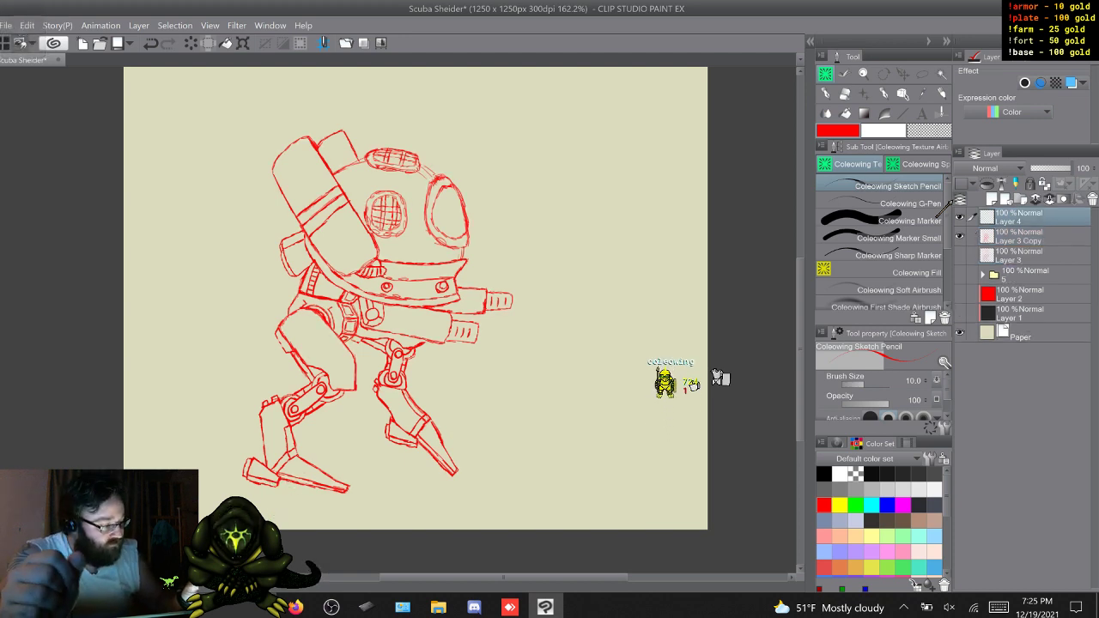
{"action": "left_click", "coordinate": [958, 217]}
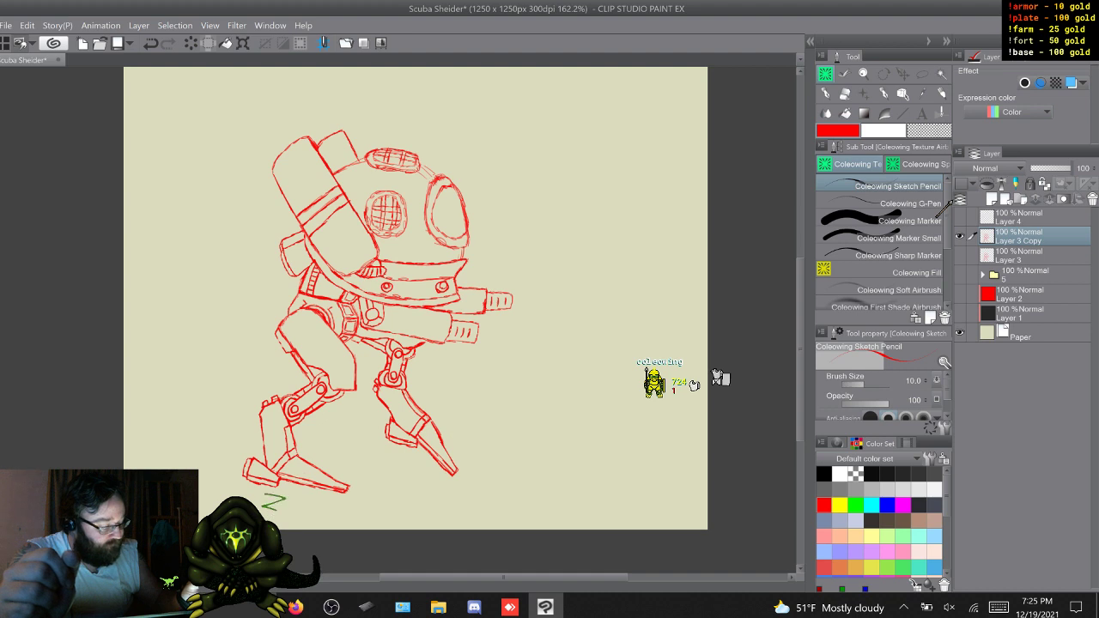
Lasso the legs, hips and barrels below the helmet collar on the copied layer, delete them and deselect
{"action": "key", "text": "m"}
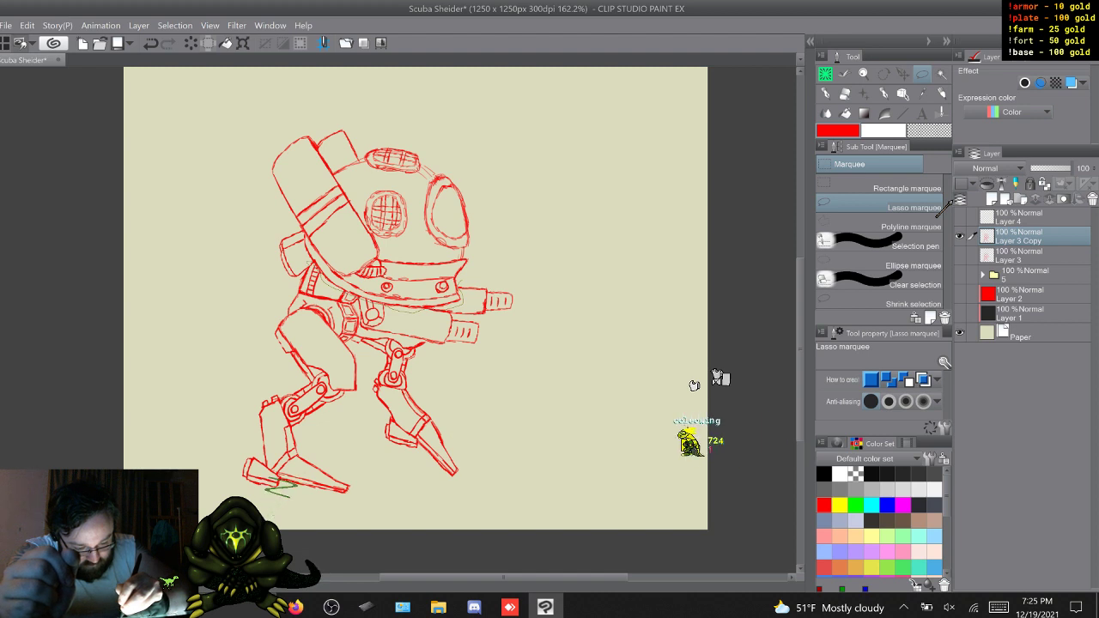
{"action": "mouse_move", "coordinate": [262, 324]}
{"action": "left_mouse_down"}
{"action": "mouse_move", "coordinate": [219, 420]}
{"action": "mouse_move", "coordinate": [225, 494]}
{"action": "left_mouse_up"}
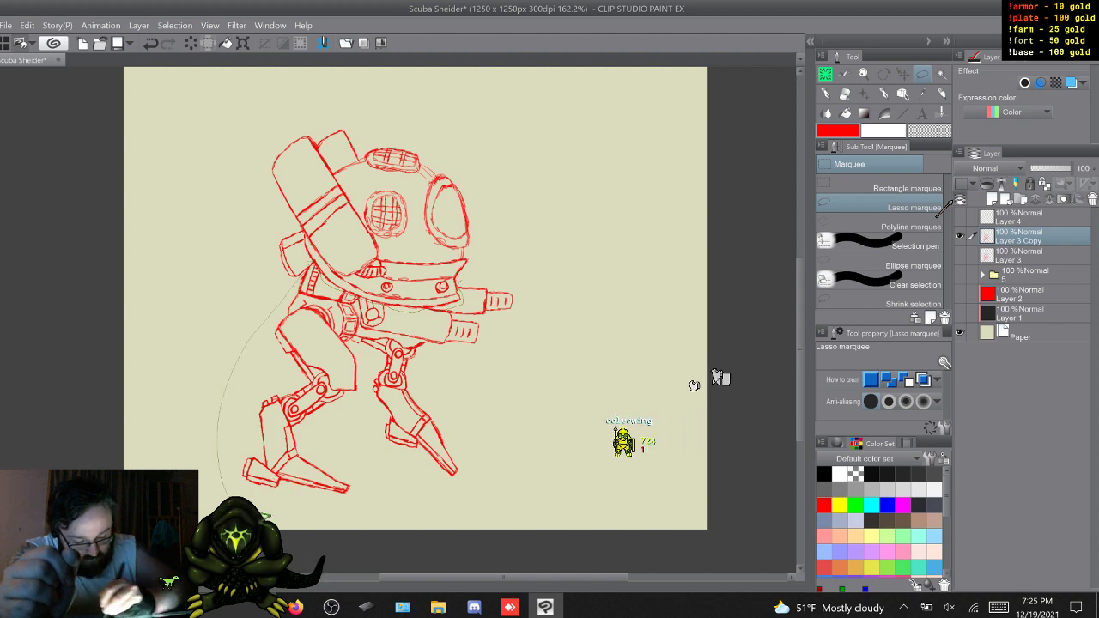
{"action": "left_click_drag", "start_coordinate": [549, 310], "coordinate": [515, 271]}
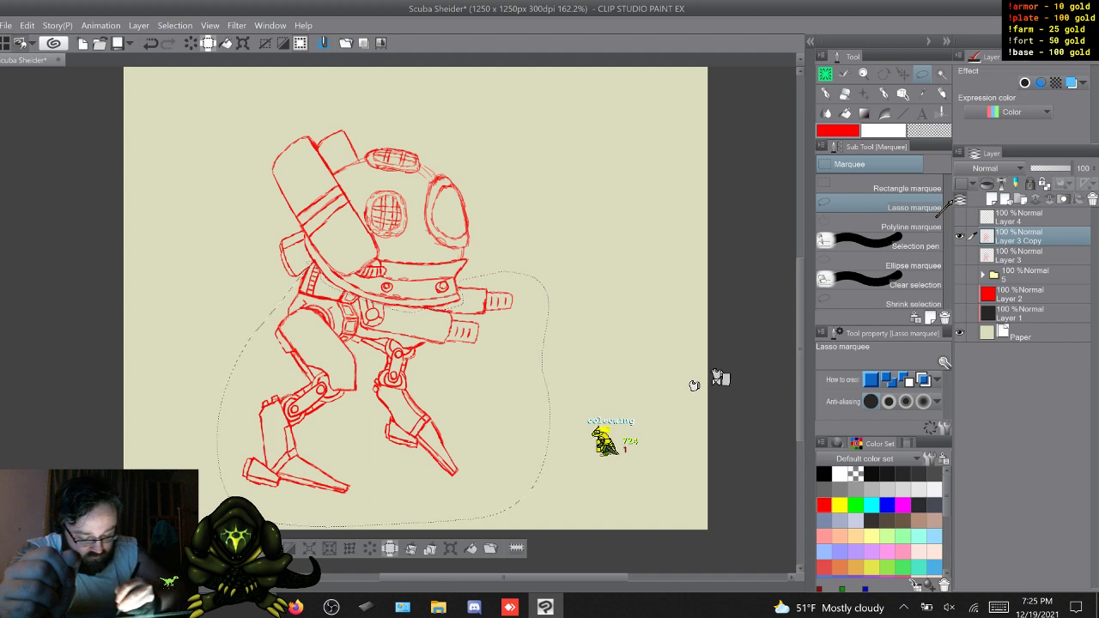
{"action": "key", "text": "Delete"}
{"action": "key", "text": "ctrl+d"}
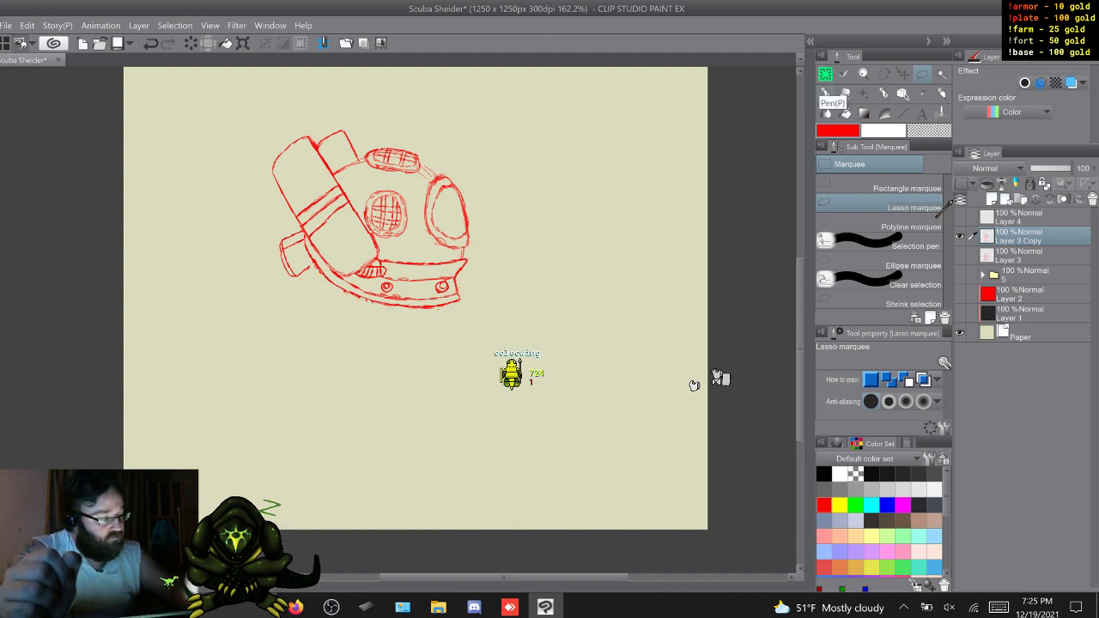
Move the remaining helmet and air tanks to the upper right corner of the canvas
{"action": "key", "text": "k"}
{"action": "mouse_move", "coordinate": [369, 223]}
{"action": "left_mouse_down"}
{"action": "mouse_move", "coordinate": [534, 268]}
{"action": "mouse_move", "coordinate": [495, 265]}
{"action": "left_mouse_up"}
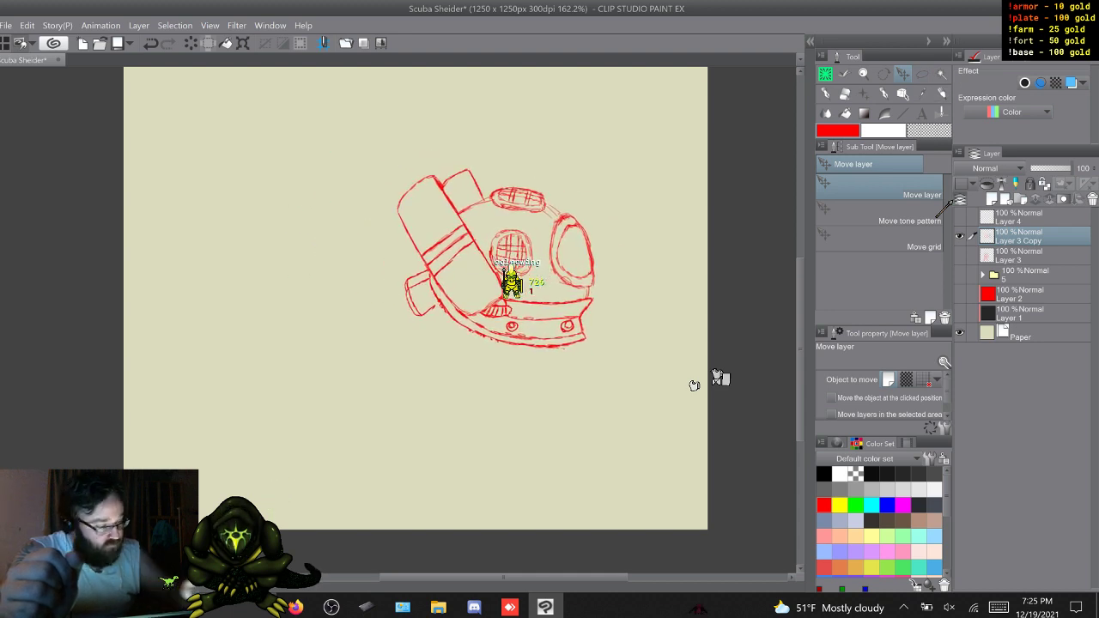
{"action": "key", "text": "b"}
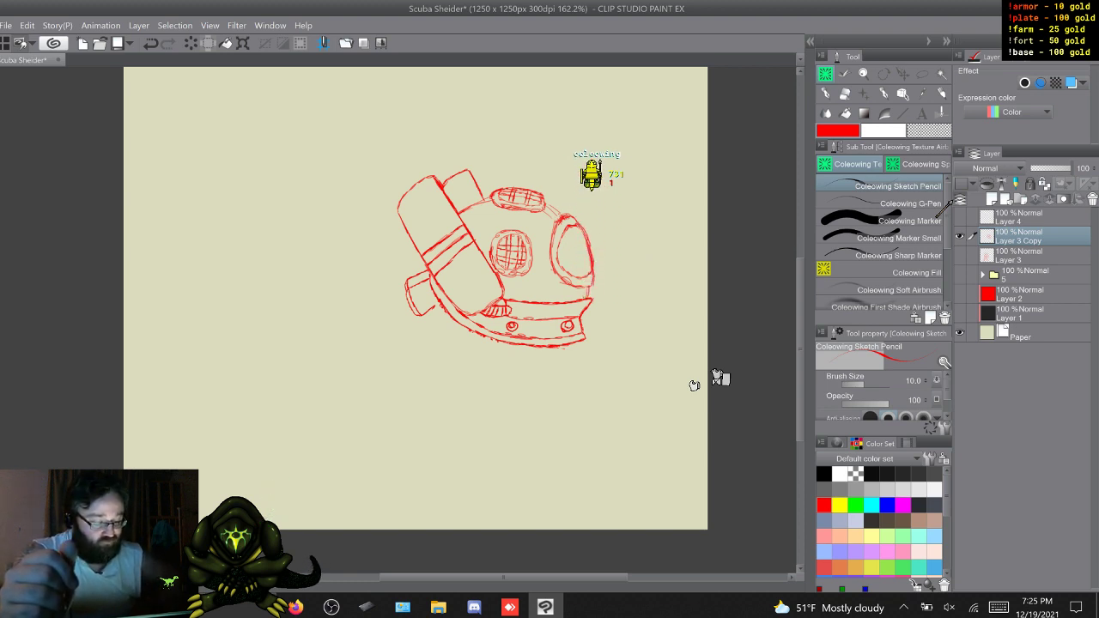
{"action": "key", "text": "k"}
{"action": "left_click_drag", "start_coordinate": [498, 258], "coordinate": [592, 178]}
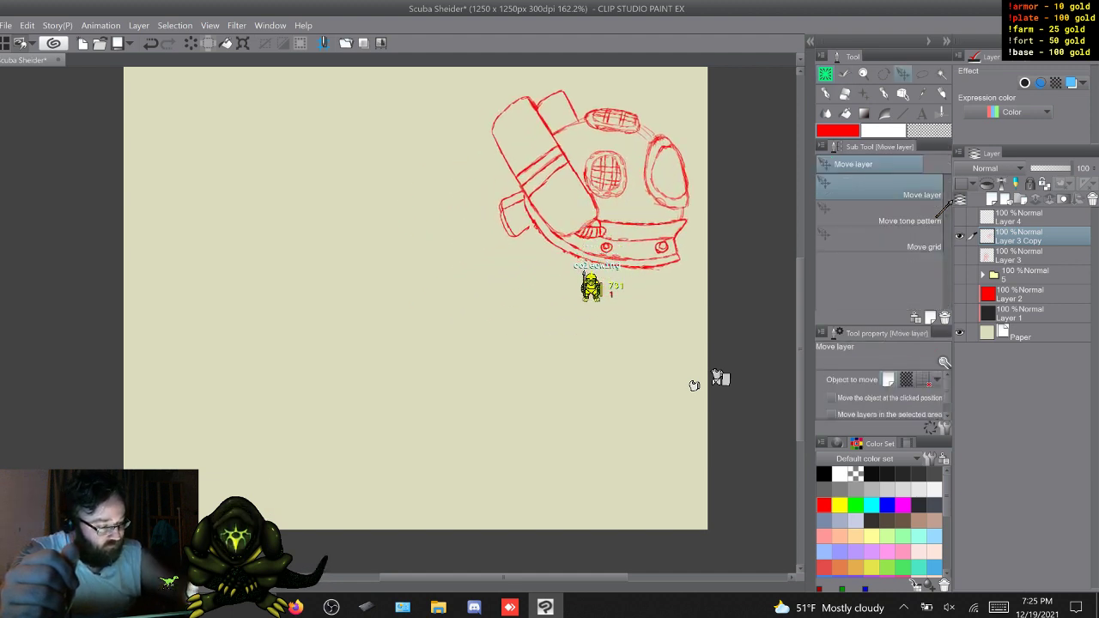
Pencil a line slanting down and back from the collar's front into a long horizontal underside line, undoing the excess strokes at its rear
{"action": "key", "text": "p"}
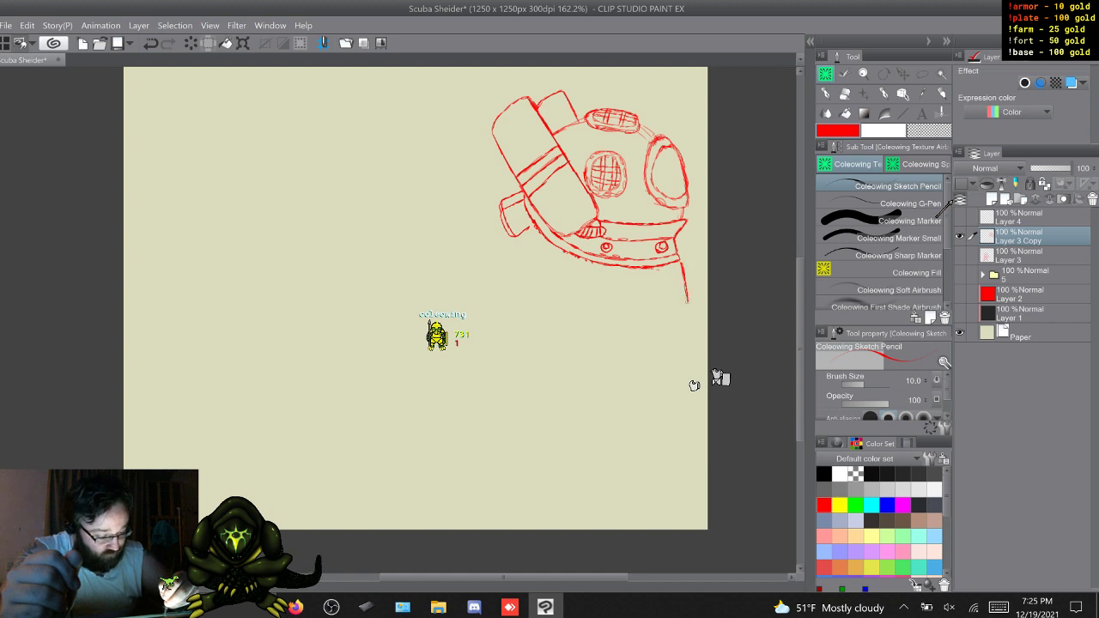
{"action": "left_click_drag", "start_coordinate": [686, 300], "coordinate": [668, 329]}
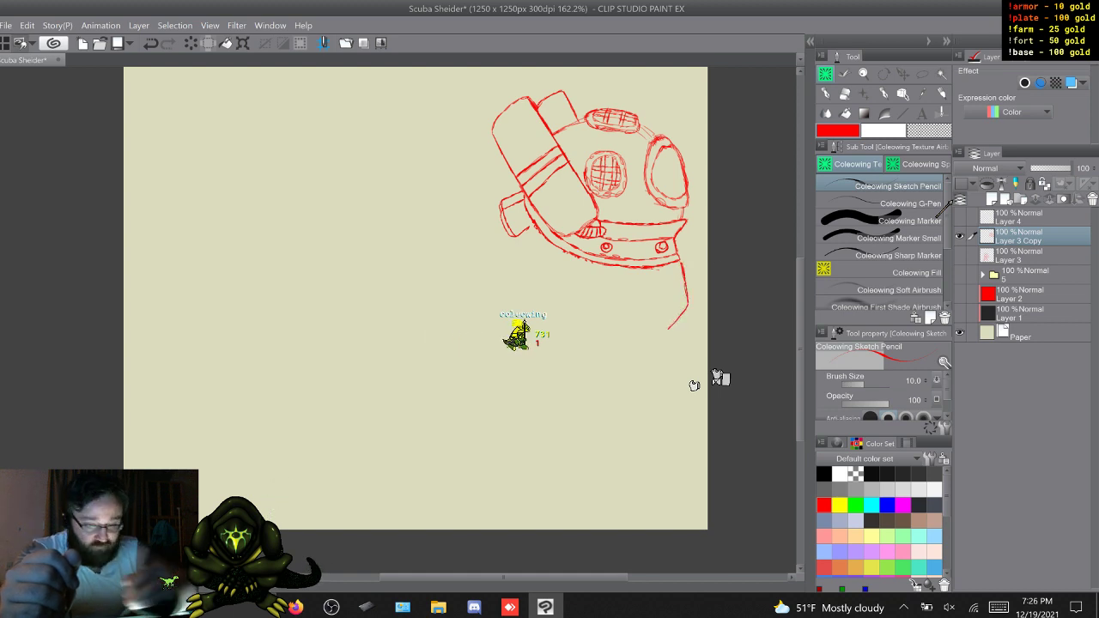
{"action": "key", "text": "ctrl+z"}
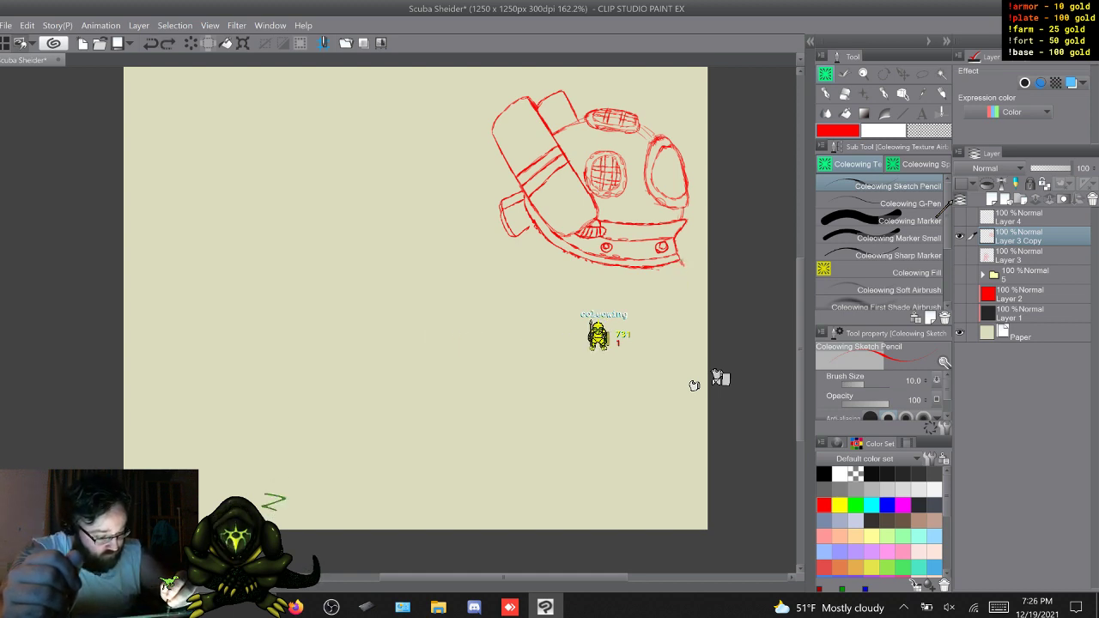
{"action": "left_click_drag", "start_coordinate": [661, 303], "coordinate": [603, 368]}
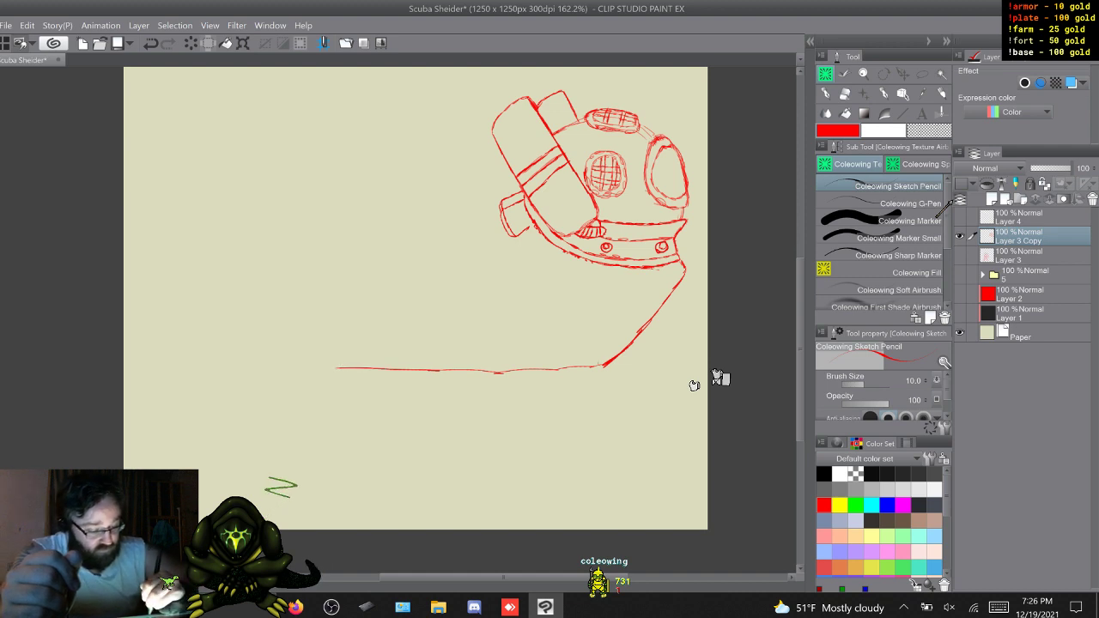
{"action": "mouse_move", "coordinate": [586, 367]}
{"action": "left_mouse_down"}
{"action": "mouse_move", "coordinate": [523, 378]}
{"action": "mouse_move", "coordinate": [337, 368]}
{"action": "left_mouse_up"}
{"action": "left_click_drag", "start_coordinate": [472, 368], "coordinate": [319, 361]}
{"action": "left_click_drag", "start_coordinate": [369, 366], "coordinate": [230, 357]}
{"action": "mouse_move", "coordinate": [299, 366]}
{"action": "left_mouse_down"}
{"action": "mouse_move", "coordinate": [204, 357]}
{"action": "mouse_move", "coordinate": [226, 364]}
{"action": "left_mouse_up"}
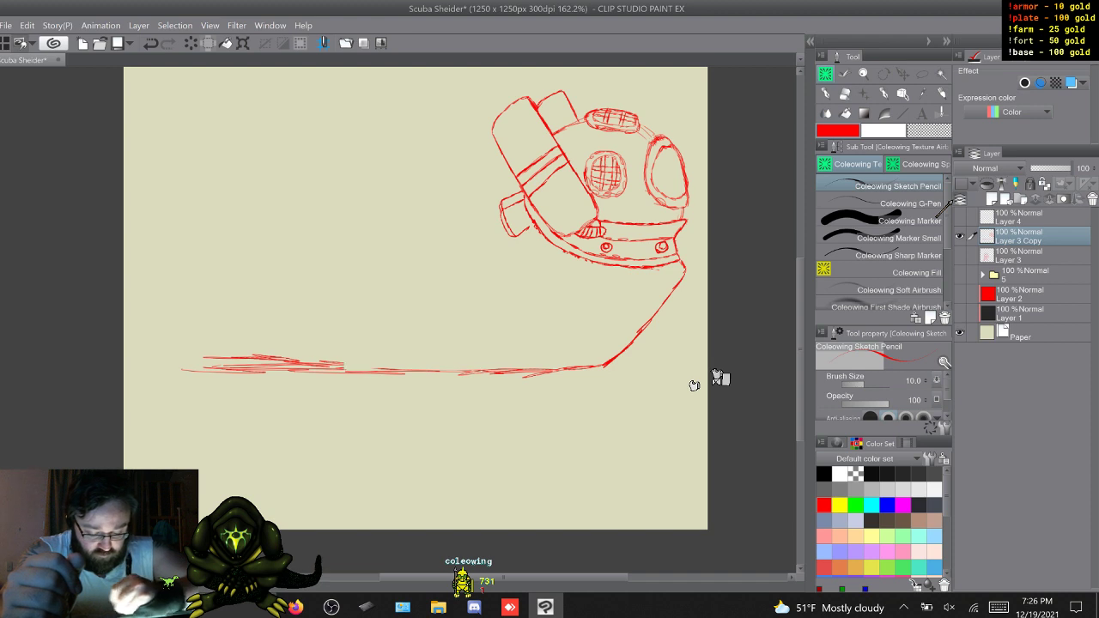
{"action": "key", "text": "ctrl+z"}
{"action": "key", "text": "ctrl+z"}
{"action": "key", "text": "ctrl+z"}
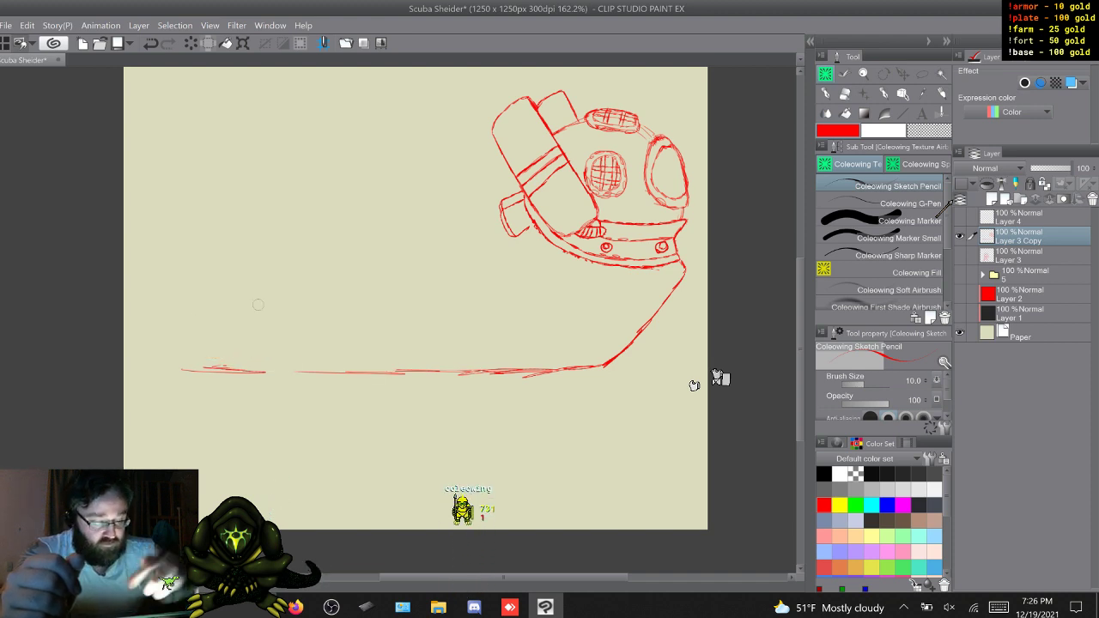
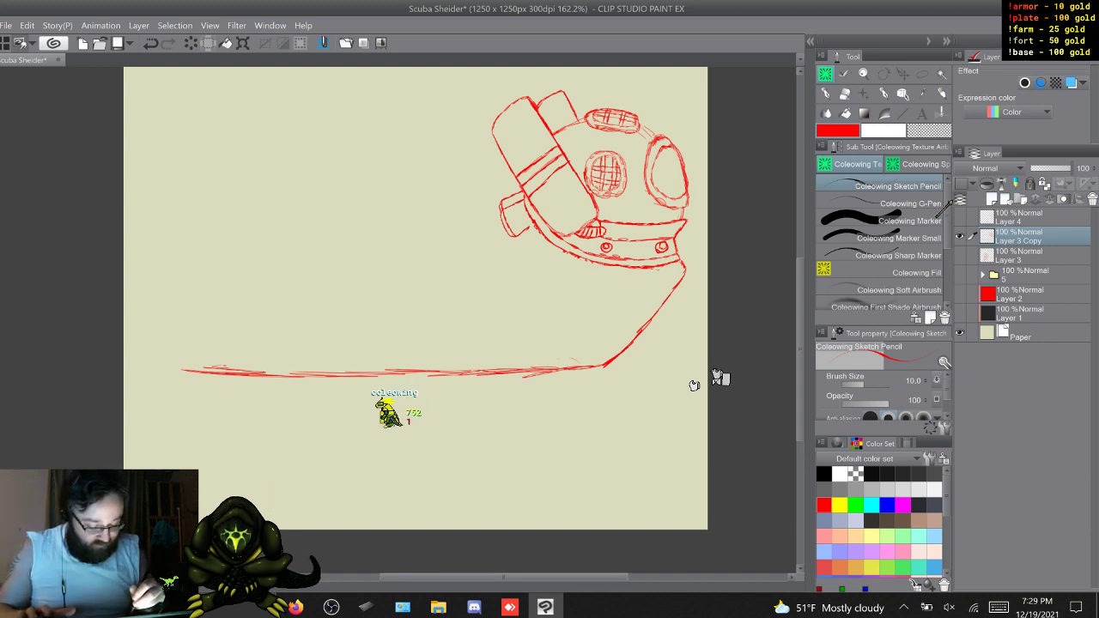
Widen the canvas to 2000 px, keeping the height at 1250 px and the centre reference point
{"action": "scroll", "coordinate": [694, 385], "scroll_direction": "left", "scroll_amount": 3}
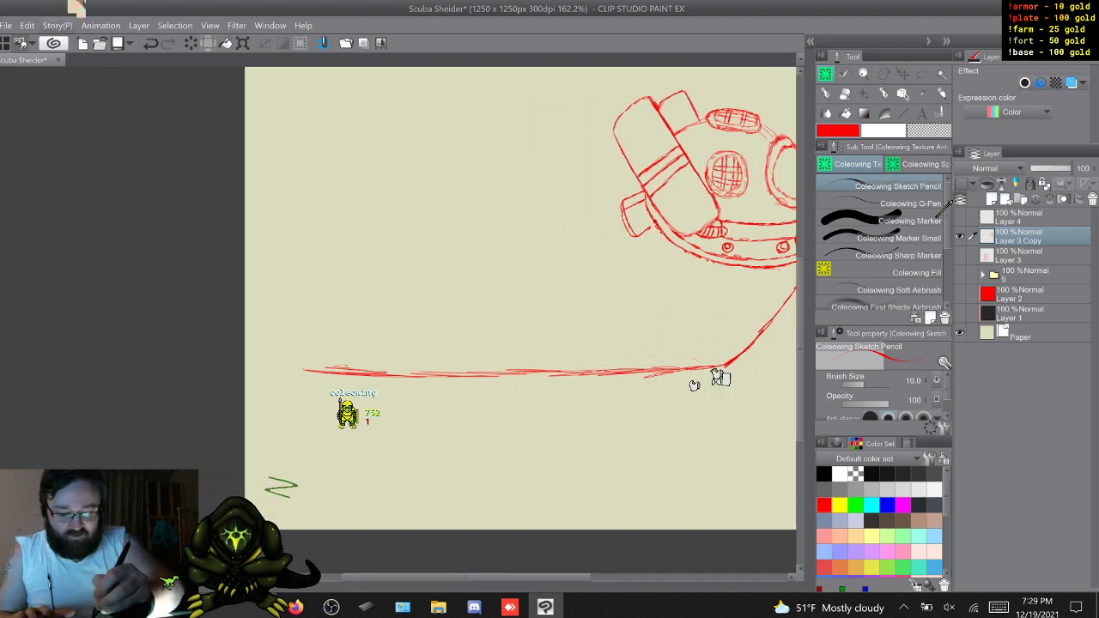
{"action": "left_click", "coordinate": [27, 25]}
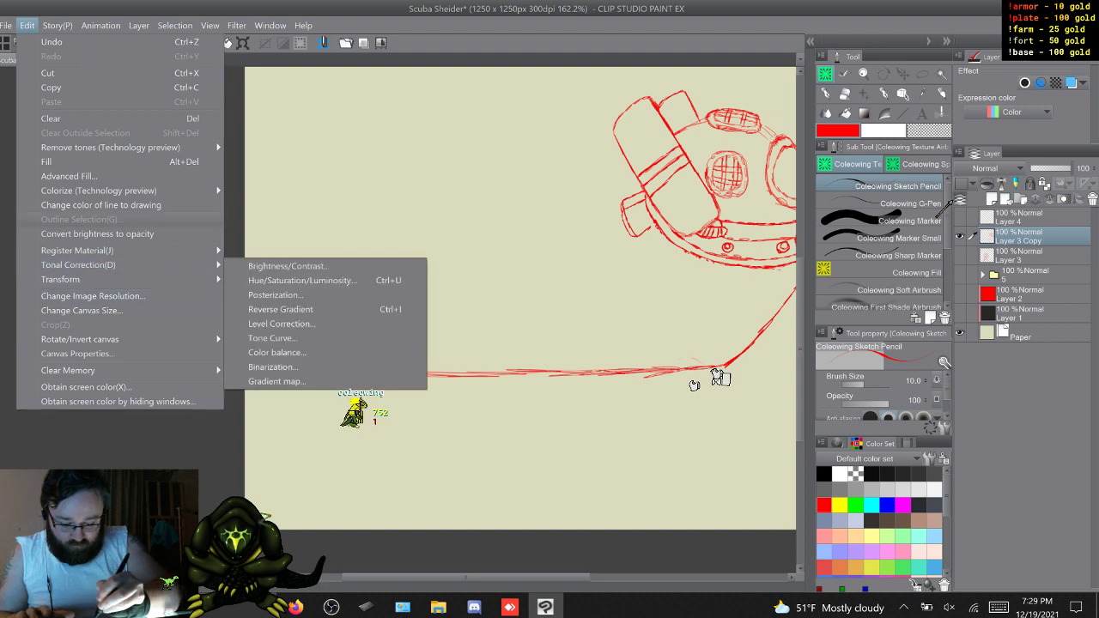
{"action": "key", "text": "Return"}
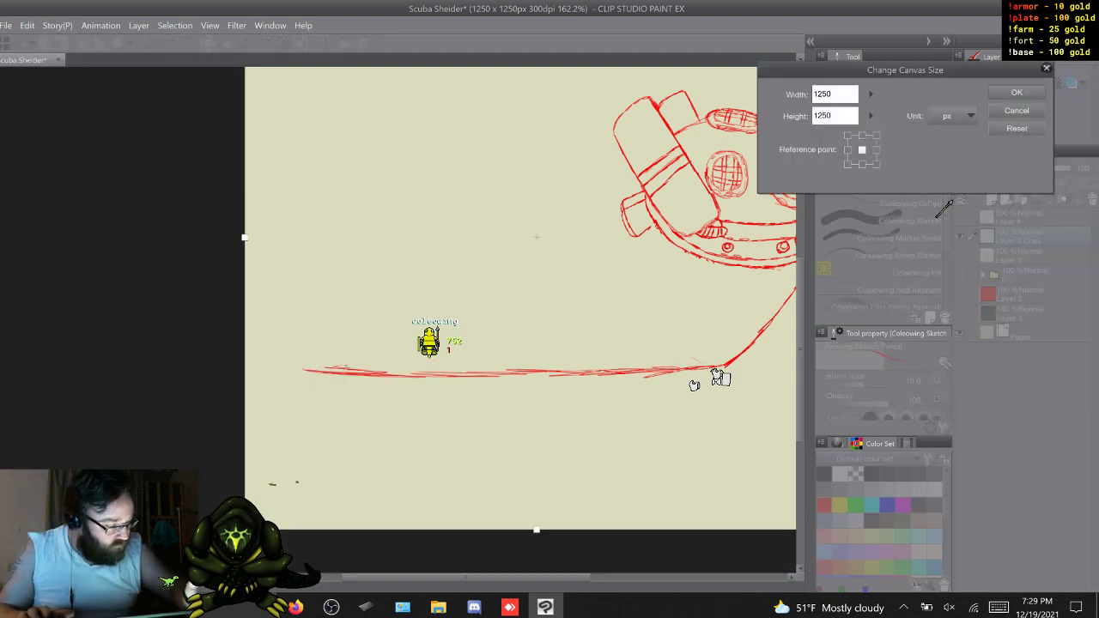
{"action": "left_click_drag", "start_coordinate": [832, 95], "coordinate": [812, 94]}
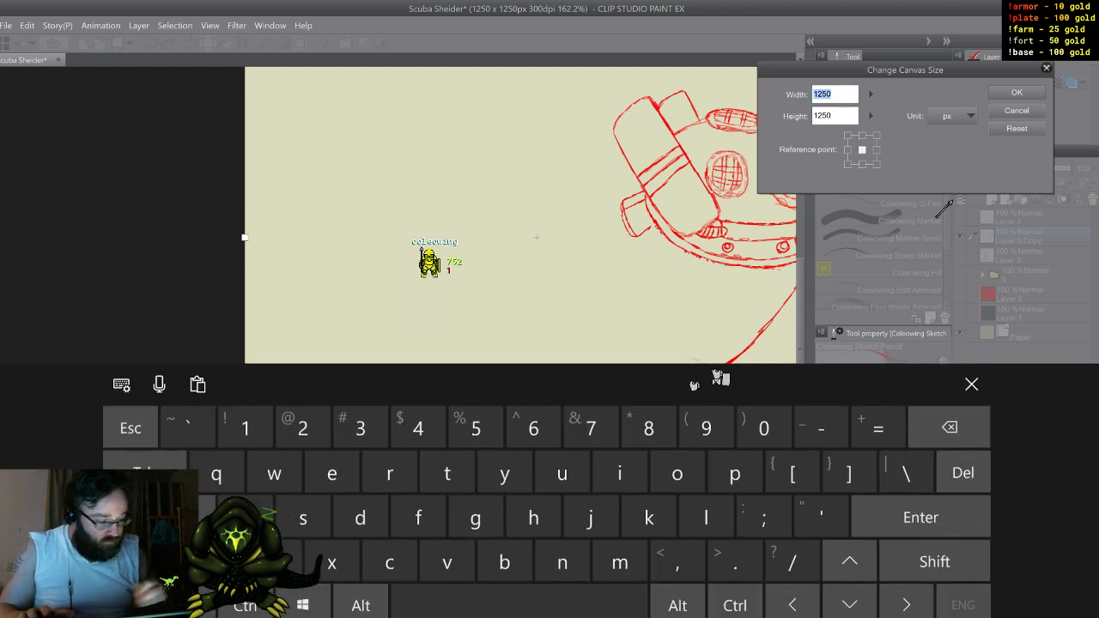
{"action": "left_click", "coordinate": [300, 422]}
{"action": "left_click", "coordinate": [763, 422]}
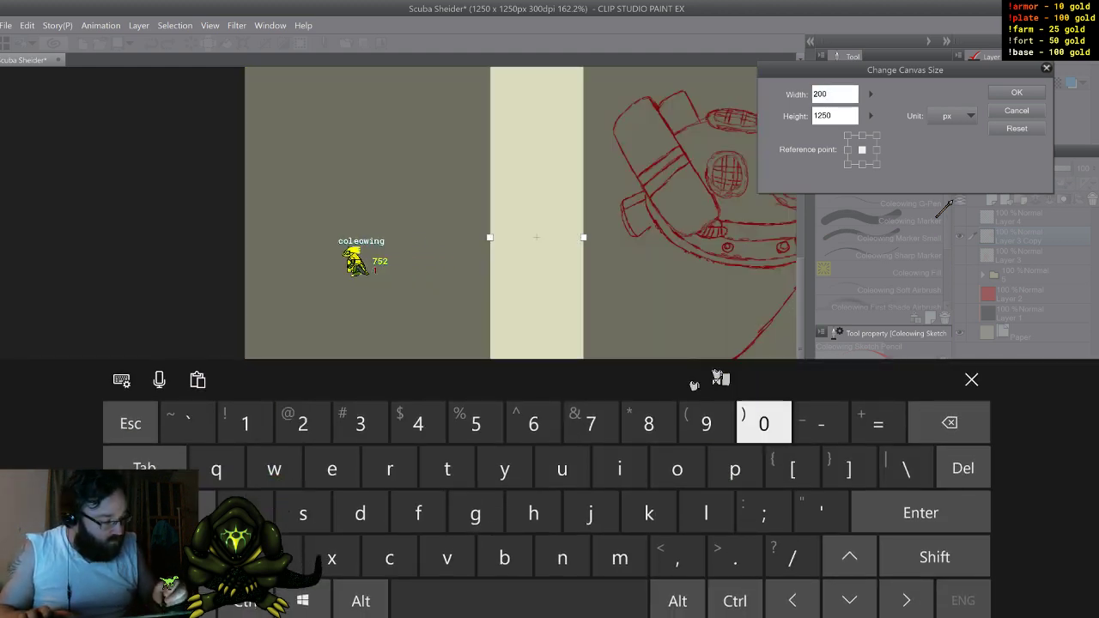
{"action": "left_click", "coordinate": [763, 422]}
{"action": "left_click", "coordinate": [763, 422]}
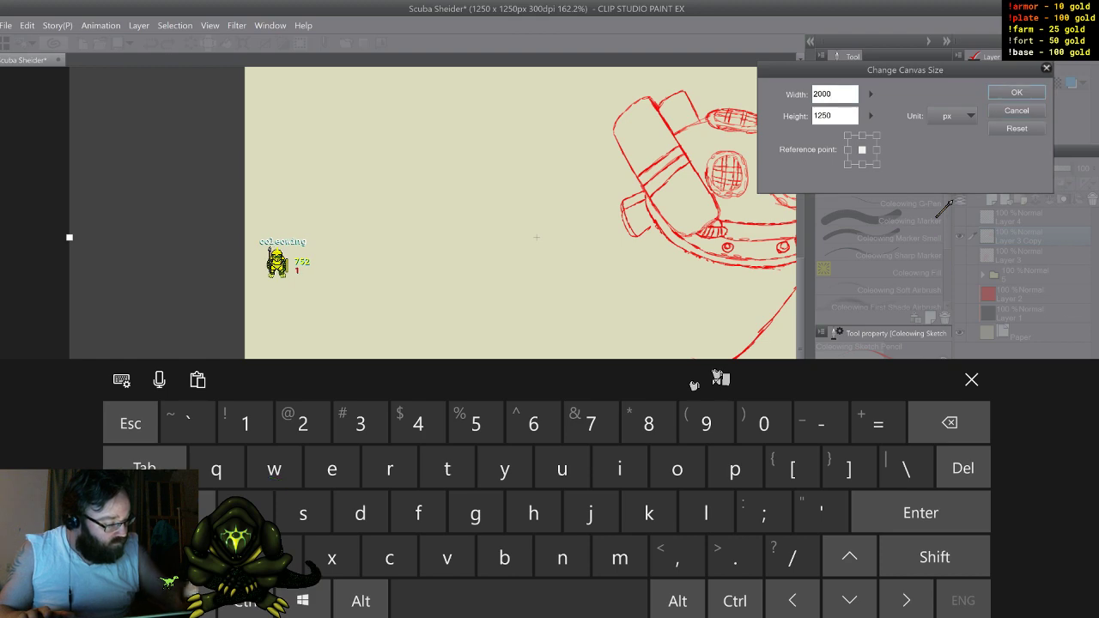
{"action": "left_click", "coordinate": [1016, 91]}
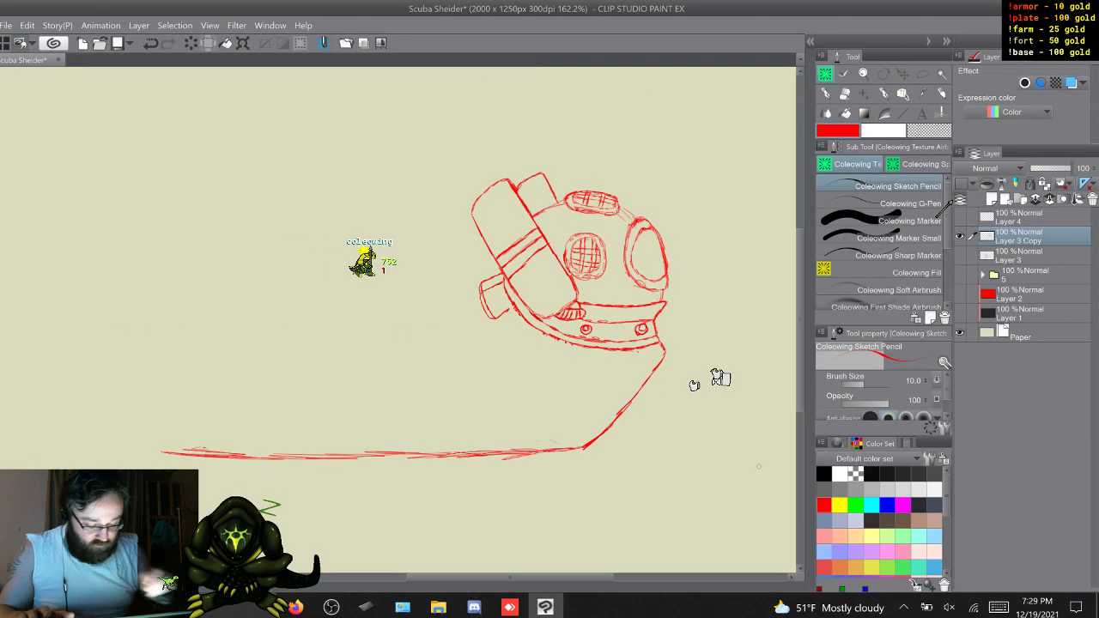
Move the helmet, tanks and body line together farther toward the front edge of the widened canvas
{"action": "scroll", "coordinate": [398, 320], "scroll_direction": "left", "scroll_amount": 3}
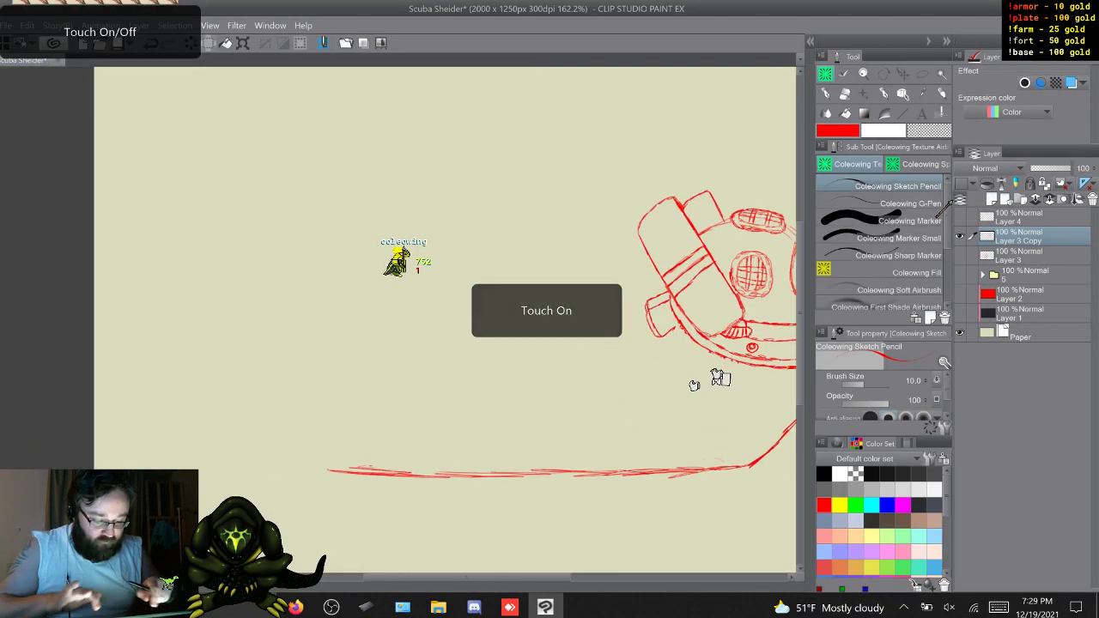
{"action": "scroll", "coordinate": [399, 319], "scroll_direction": "down", "scroll_amount": 4}
{"action": "scroll", "coordinate": [398, 320], "scroll_direction": "right", "scroll_amount": 2}
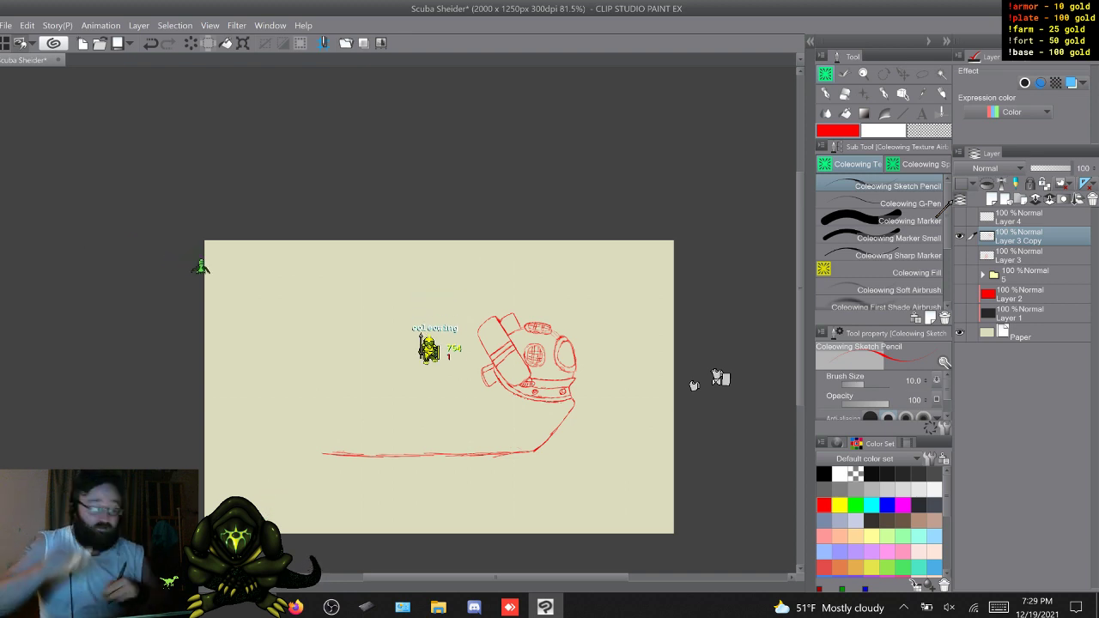
{"action": "key", "text": "k"}
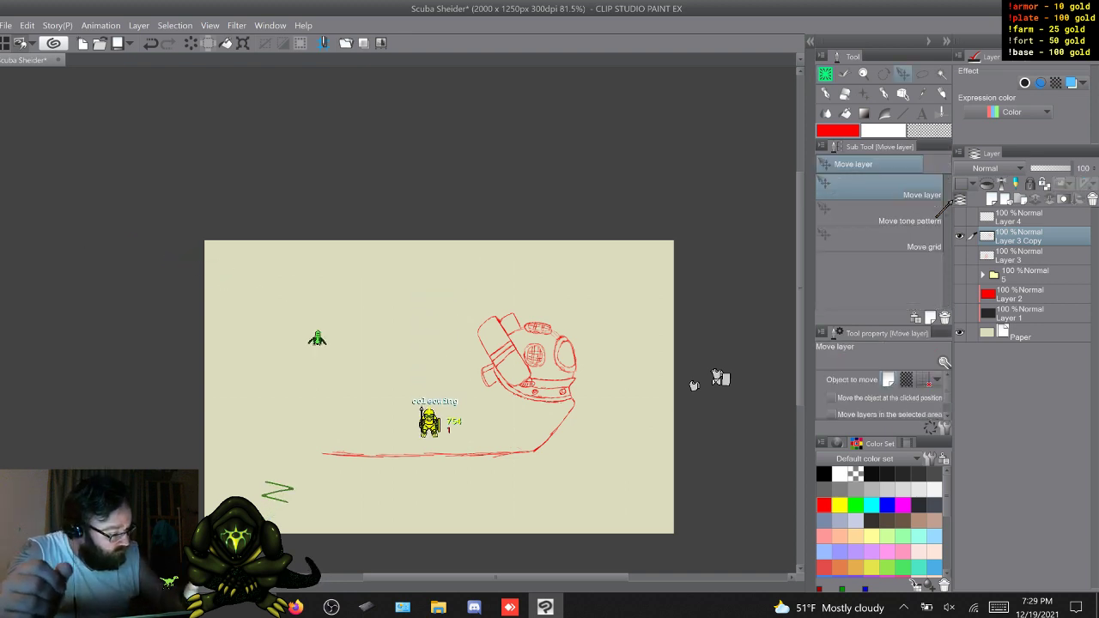
{"action": "mouse_move", "coordinate": [532, 386]}
{"action": "left_mouse_down"}
{"action": "mouse_move", "coordinate": [625, 386]}
{"action": "mouse_move", "coordinate": [590, 386]}
{"action": "left_mouse_up"}
{"action": "key", "text": "p"}
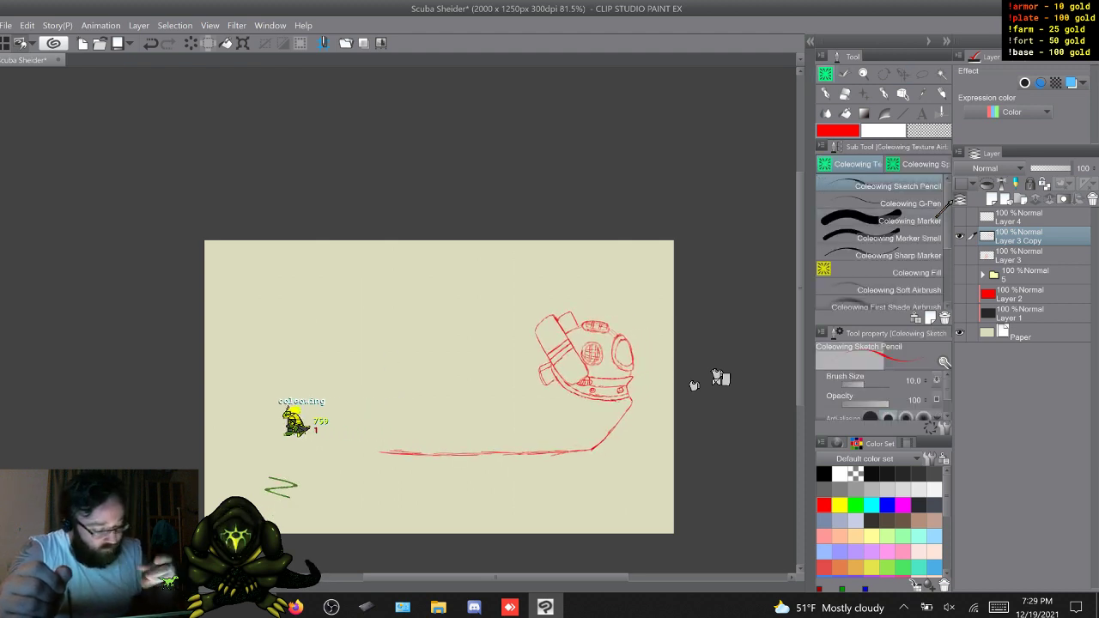
Undo the slanted front line and the long horizontal underside line, leaving only the helmet and tanks
{"action": "key", "text": "ctrl+z"}
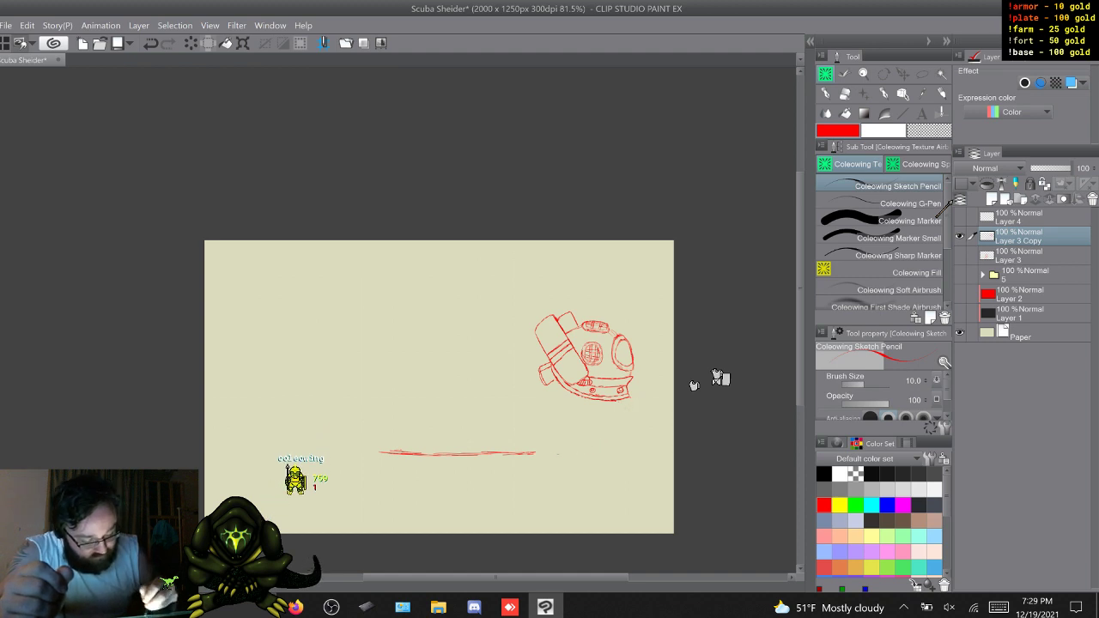
{"action": "key", "text": "ctrl+z"}
{"action": "key", "text": "ctrl+z"}
{"action": "key", "text": "ctrl+z"}
{"action": "key", "text": "ctrl+z"}
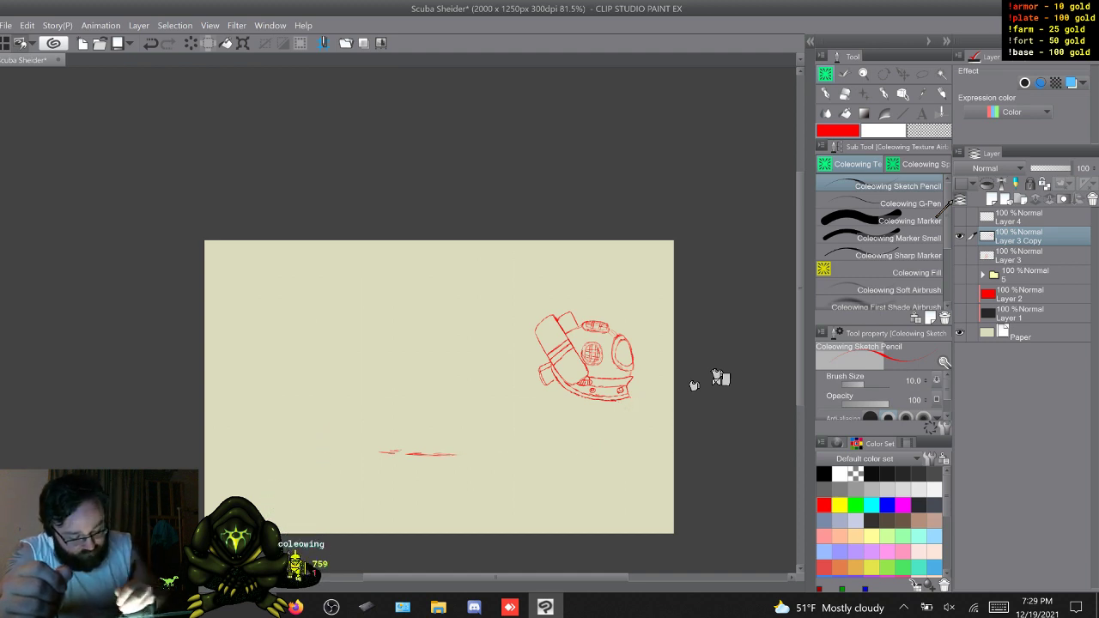
{"action": "key", "text": "ctrl+z"}
{"action": "key", "text": "ctrl+z"}
{"action": "key", "text": "ctrl+z"}
{"action": "key", "text": "ctrl+z"}
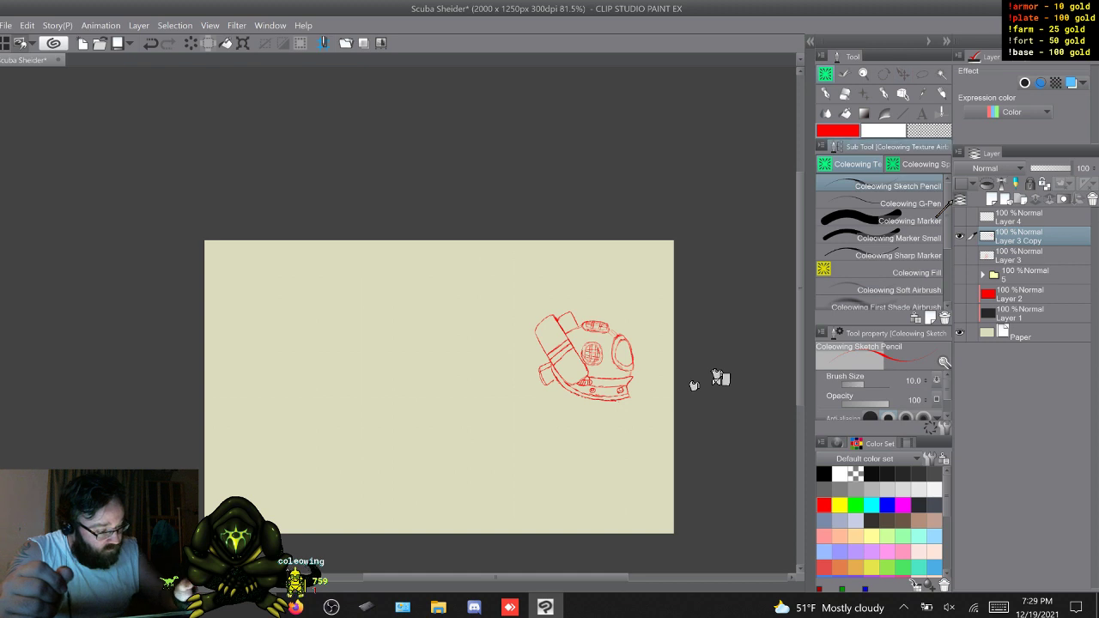
Move the helmet and air tanks up and back toward the upper middle of the canvas
{"action": "key", "text": "k"}
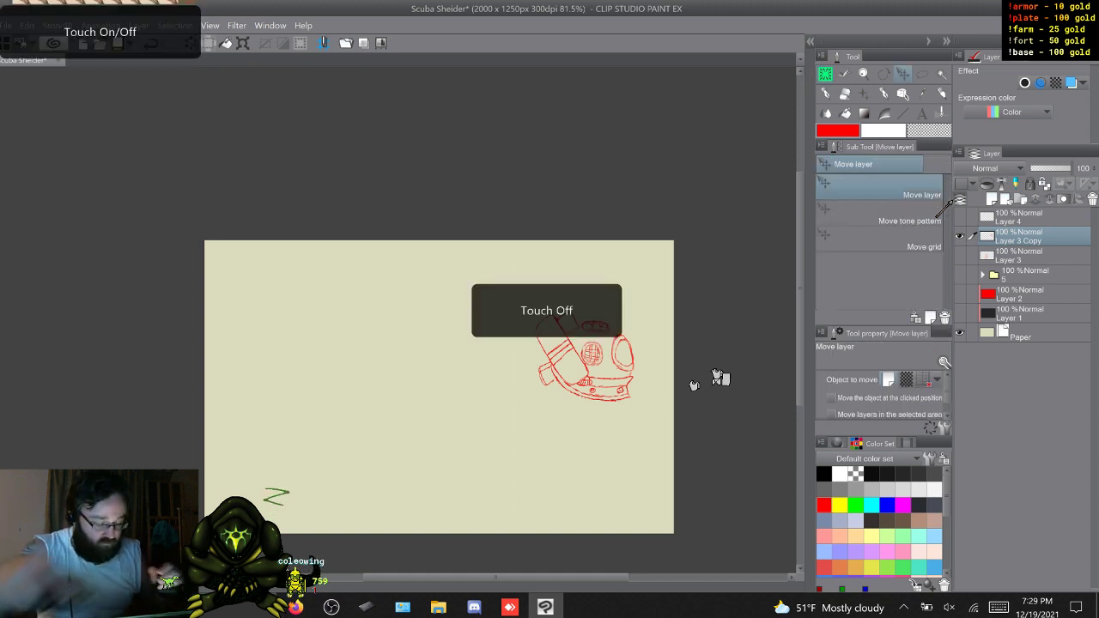
{"action": "left_click_drag", "start_coordinate": [593, 354], "coordinate": [537, 326]}
{"action": "key", "text": "p"}
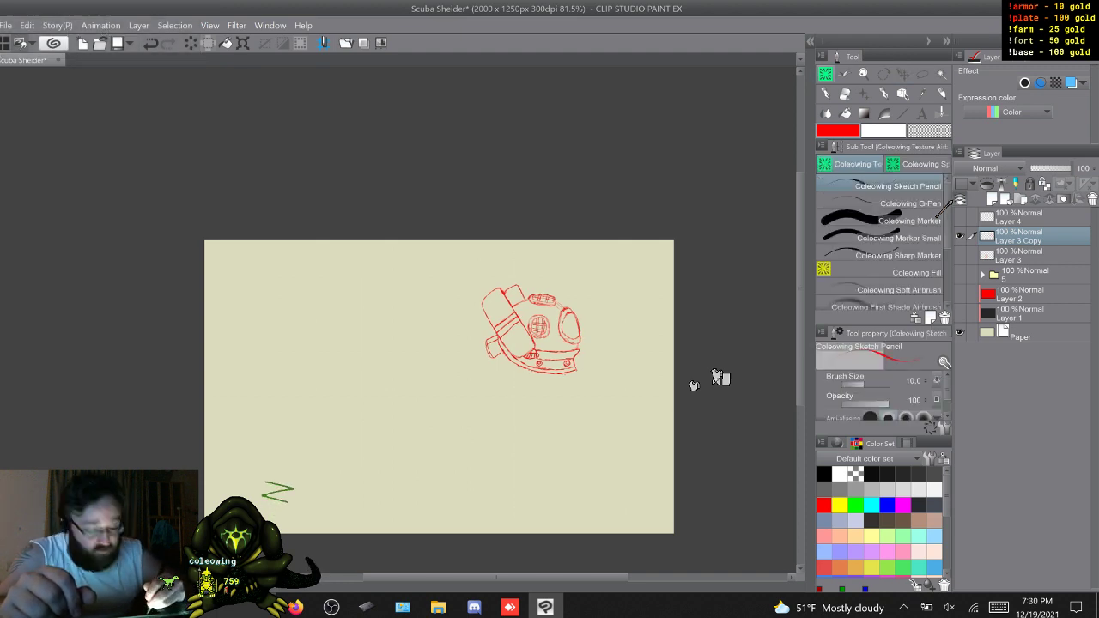
Pencil a long hull outline sloping from the collar to a pointed nose, with a curved underside, flat stern and top line meeting the tanks
{"action": "left_click_drag", "start_coordinate": [615, 391], "coordinate": [632, 406]}
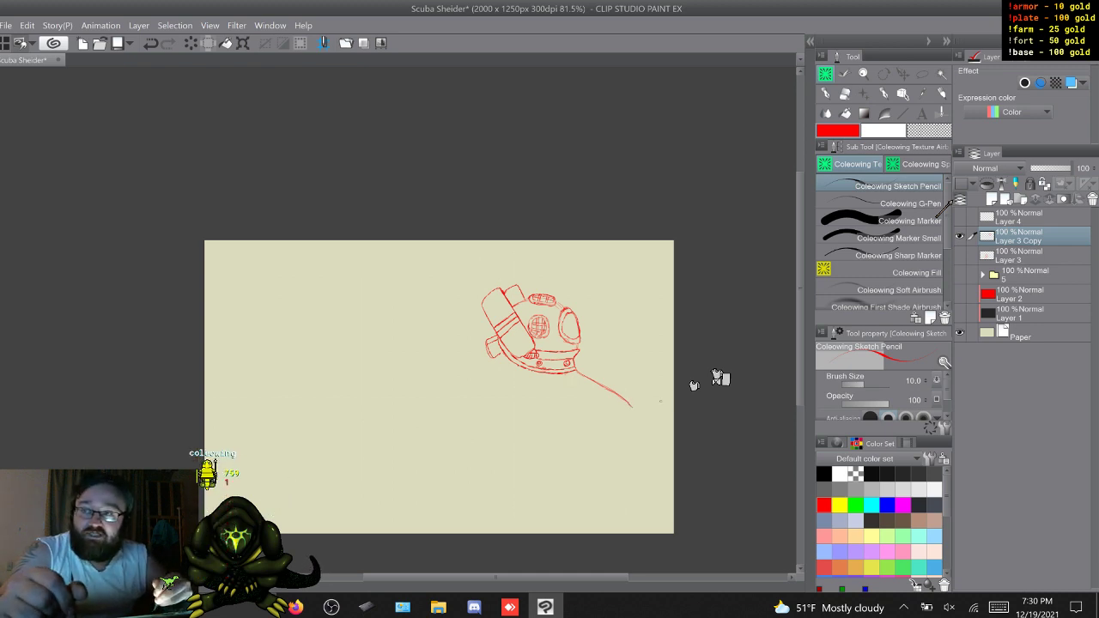
{"action": "left_click_drag", "start_coordinate": [631, 407], "coordinate": [637, 422]}
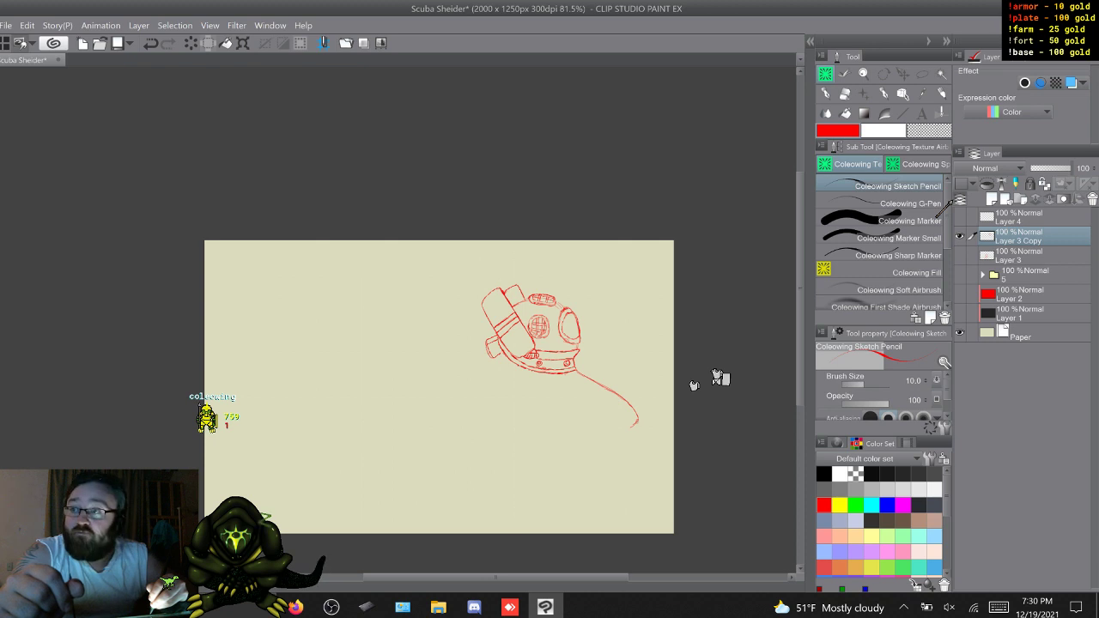
{"action": "left_click_drag", "start_coordinate": [636, 425], "coordinate": [447, 450]}
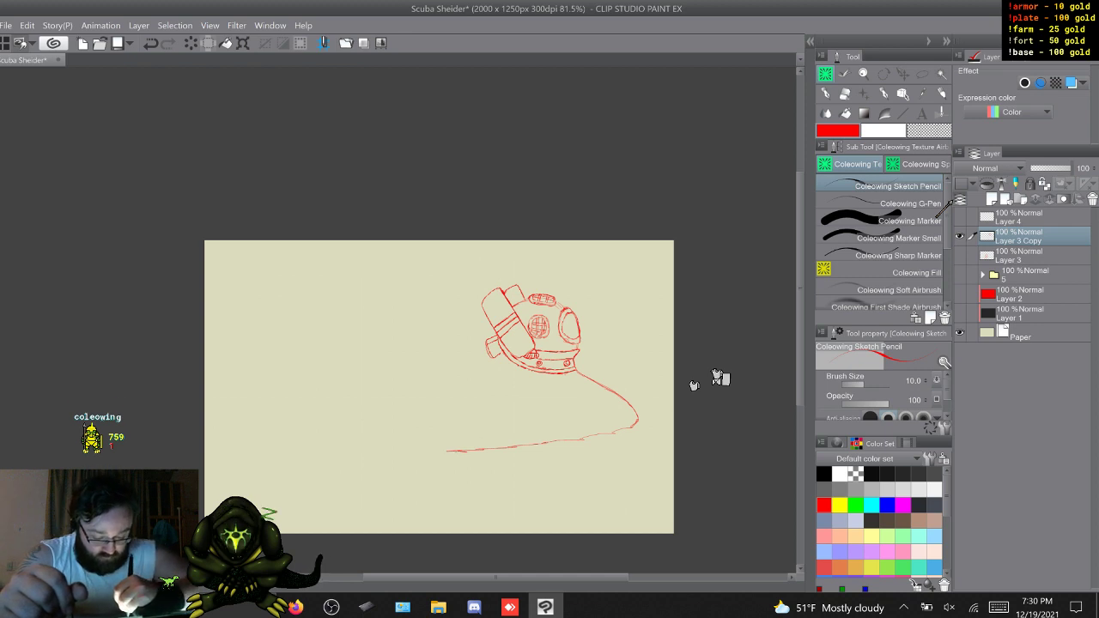
{"action": "left_click_drag", "start_coordinate": [447, 450], "coordinate": [334, 442]}
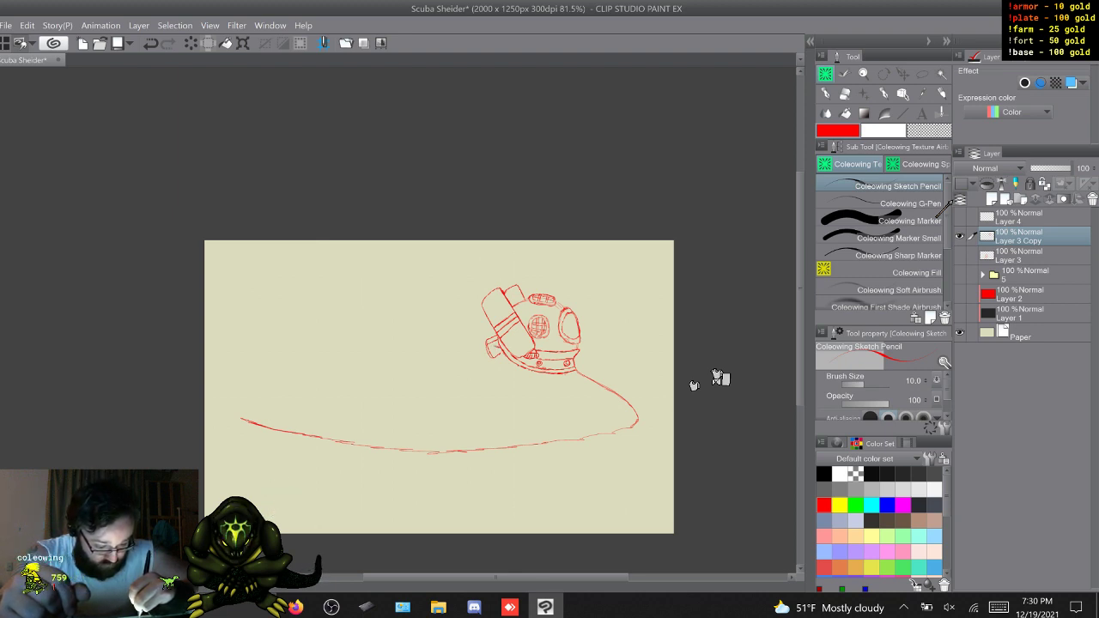
{"action": "left_click_drag", "start_coordinate": [492, 346], "coordinate": [465, 345]}
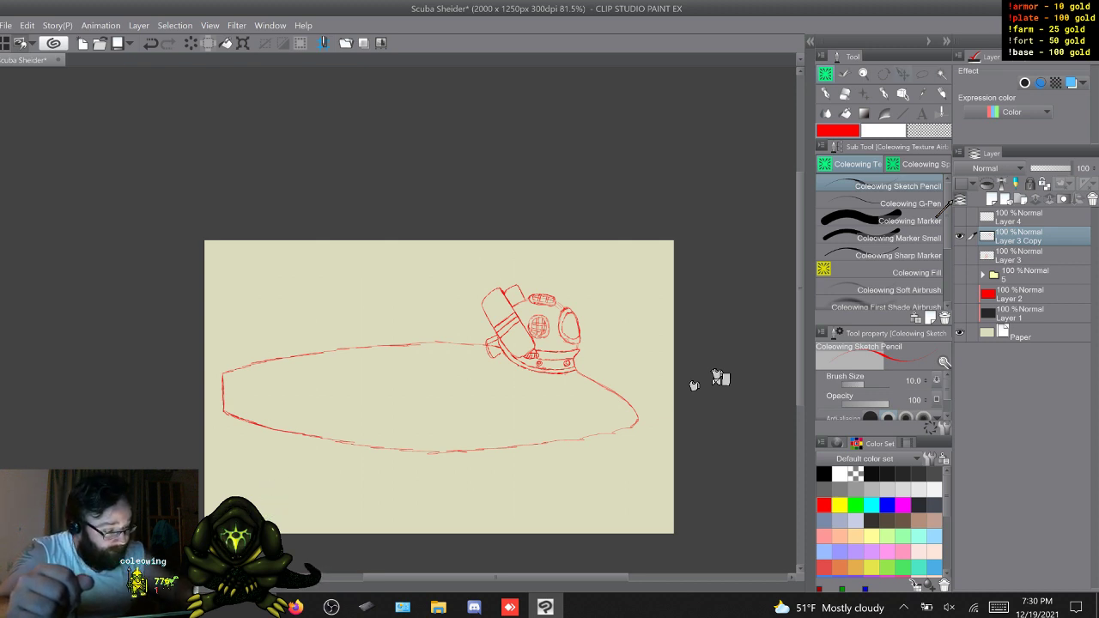
Lasso the helmet and tanks, lower them slightly so the collar sinks into the hull's top, and deselect
{"action": "key", "text": "m"}
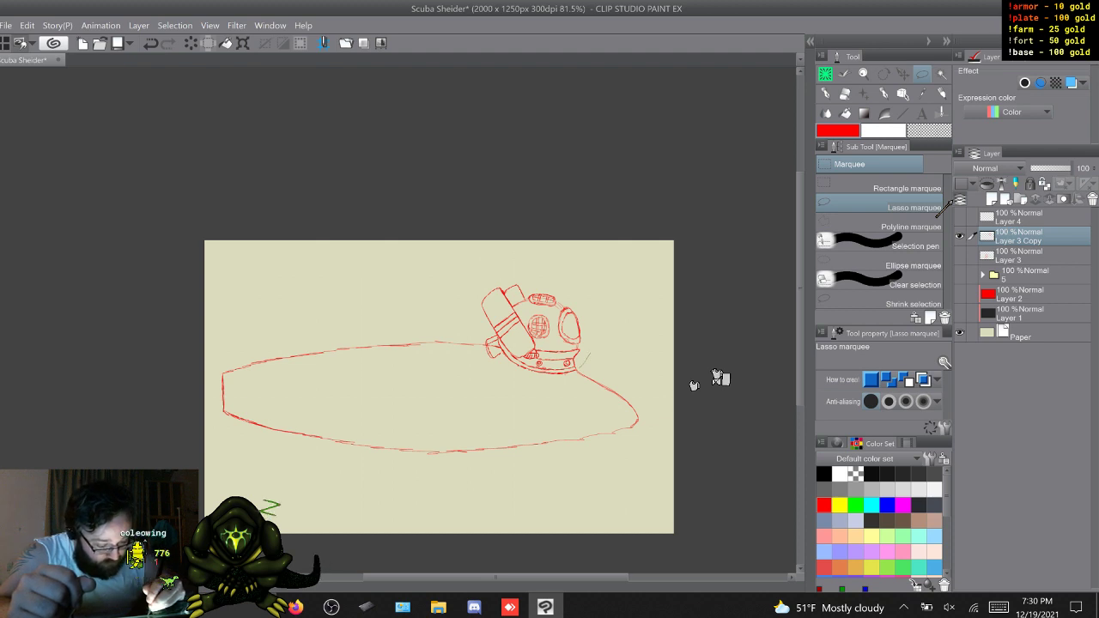
{"action": "left_click_drag", "start_coordinate": [476, 358], "coordinate": [463, 292]}
{"action": "left_click_drag", "start_coordinate": [569, 279], "coordinate": [597, 330]}
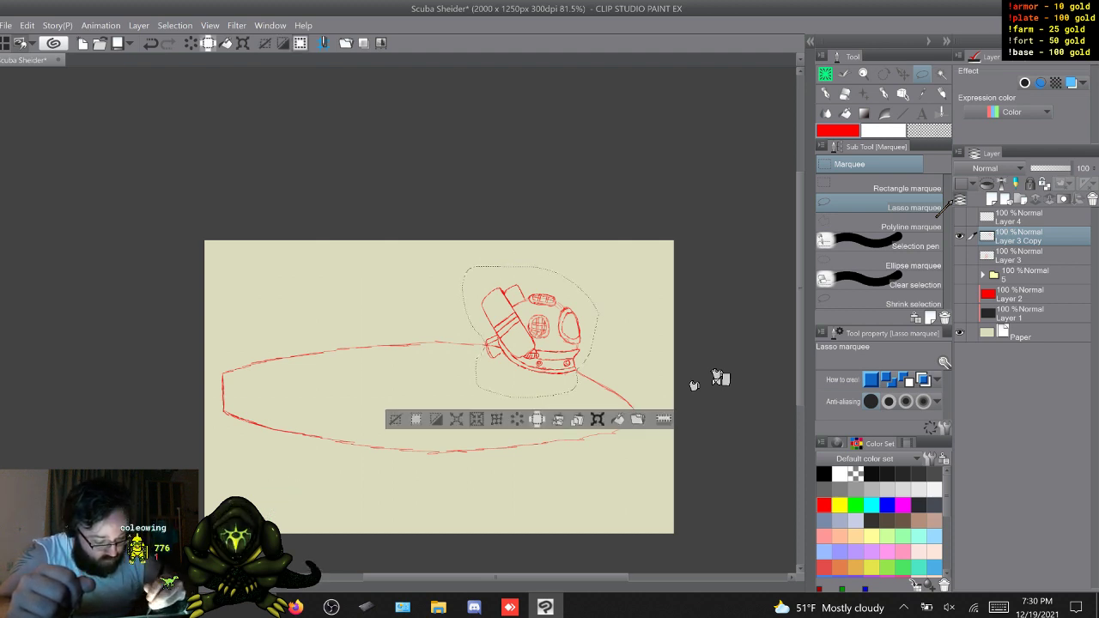
{"action": "key", "text": "ctrl+t"}
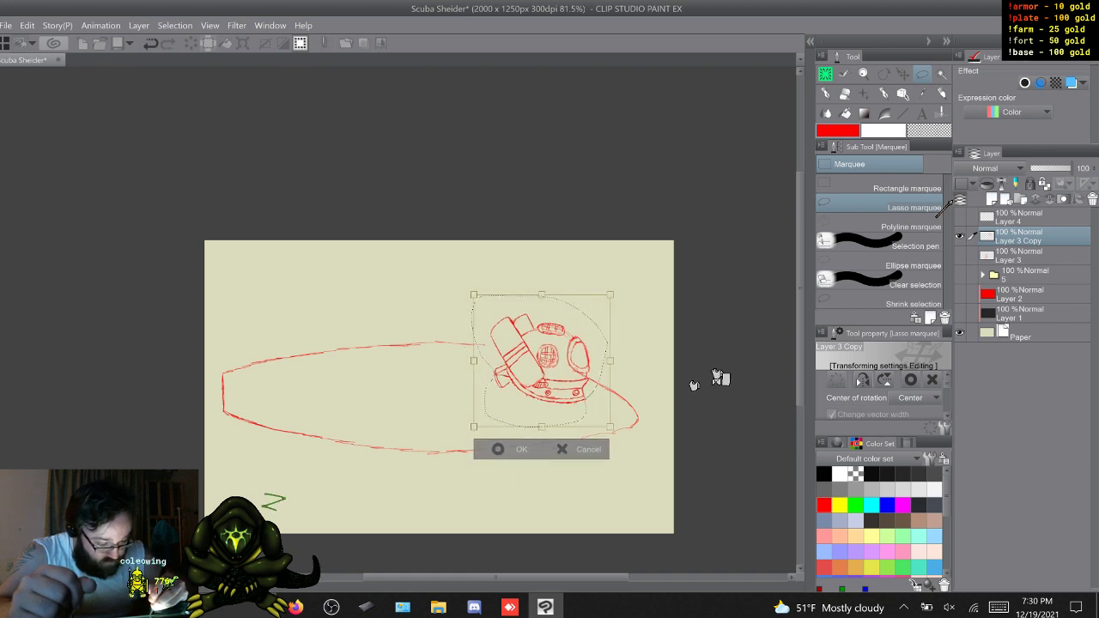
{"action": "left_click_drag", "start_coordinate": [542, 361], "coordinate": [527, 354]}
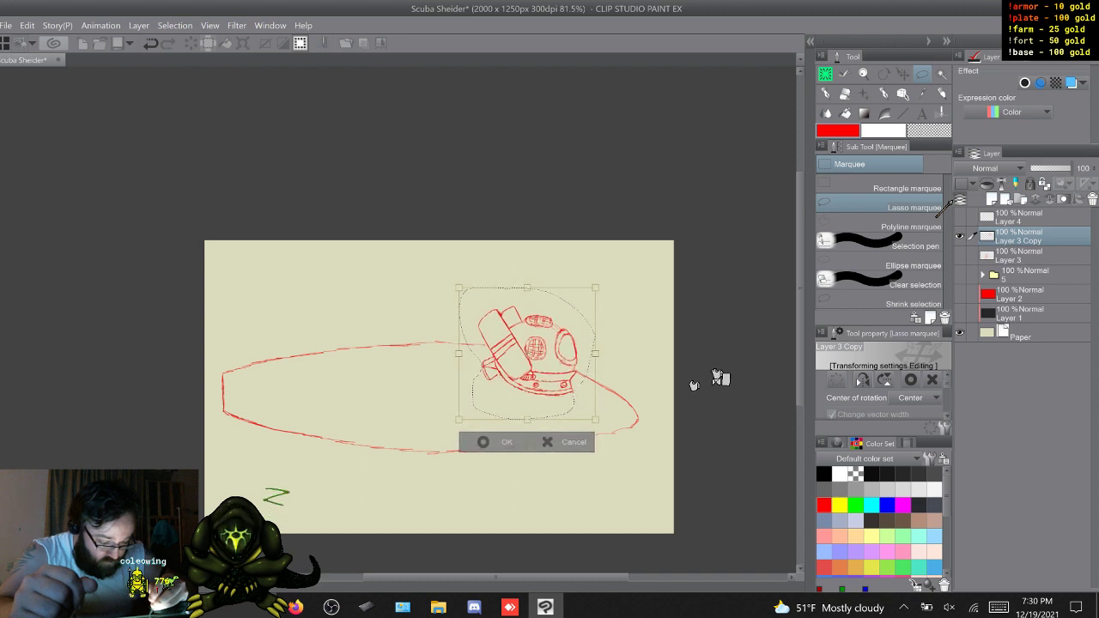
{"action": "key", "text": "Return"}
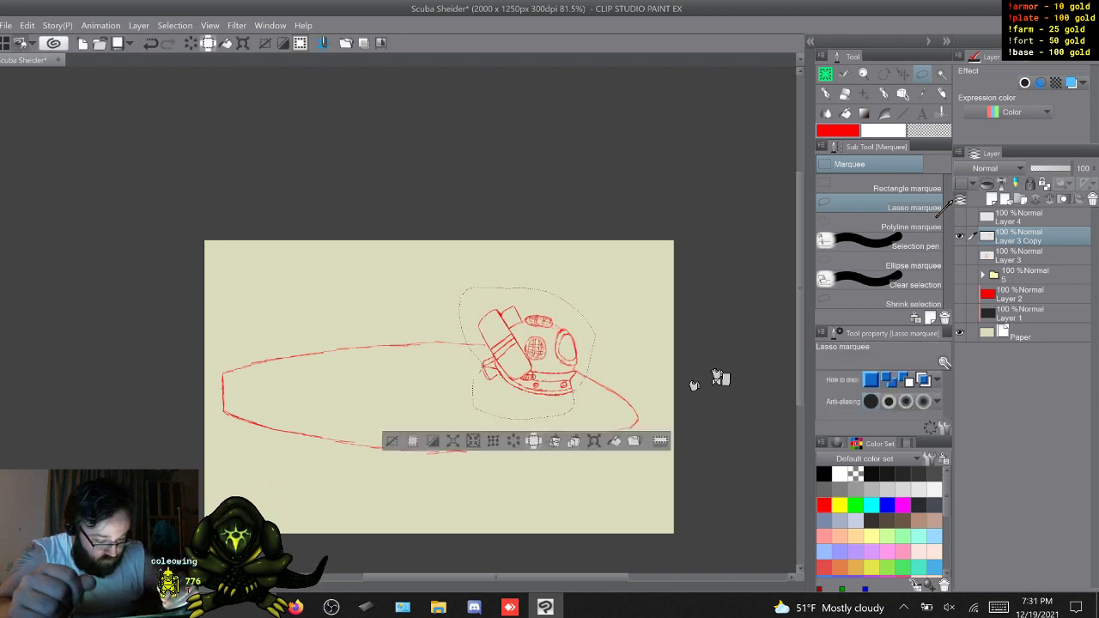
{"action": "key", "text": "ctrl+d"}
Clear the collar lines below the hull's top edge and pencil a hooked curve on the lower hull in place of the straight diagonal
{"action": "key", "text": "p"}
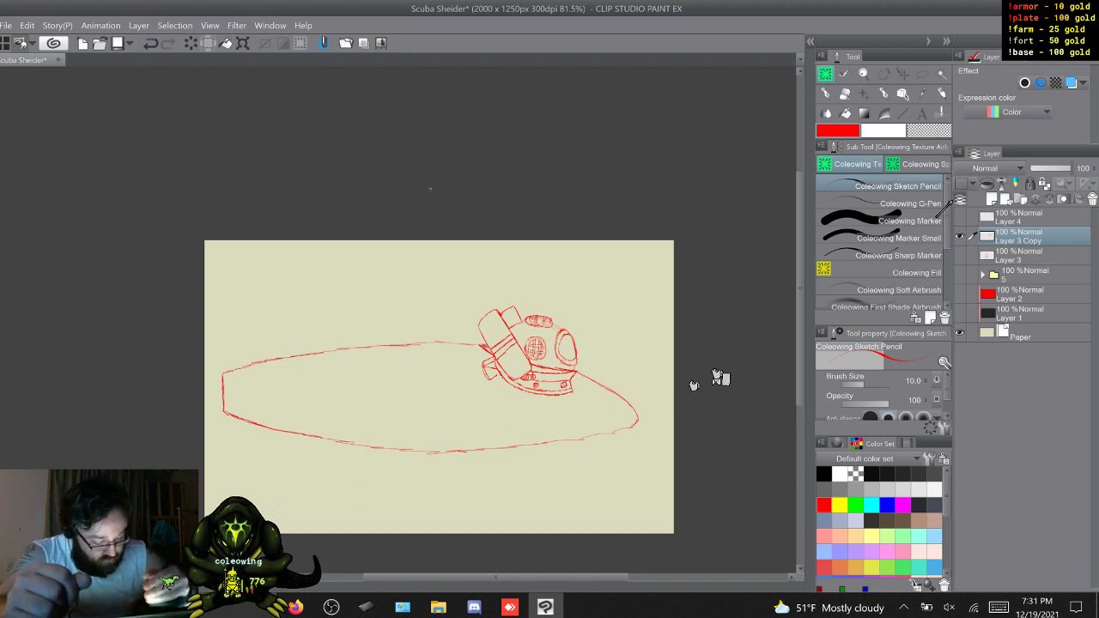
{"action": "mouse_move", "coordinate": [575, 391]}
{"action": "left_mouse_down"}
{"action": "mouse_move", "coordinate": [570, 379]}
{"action": "mouse_move", "coordinate": [567, 388]}
{"action": "left_mouse_up"}
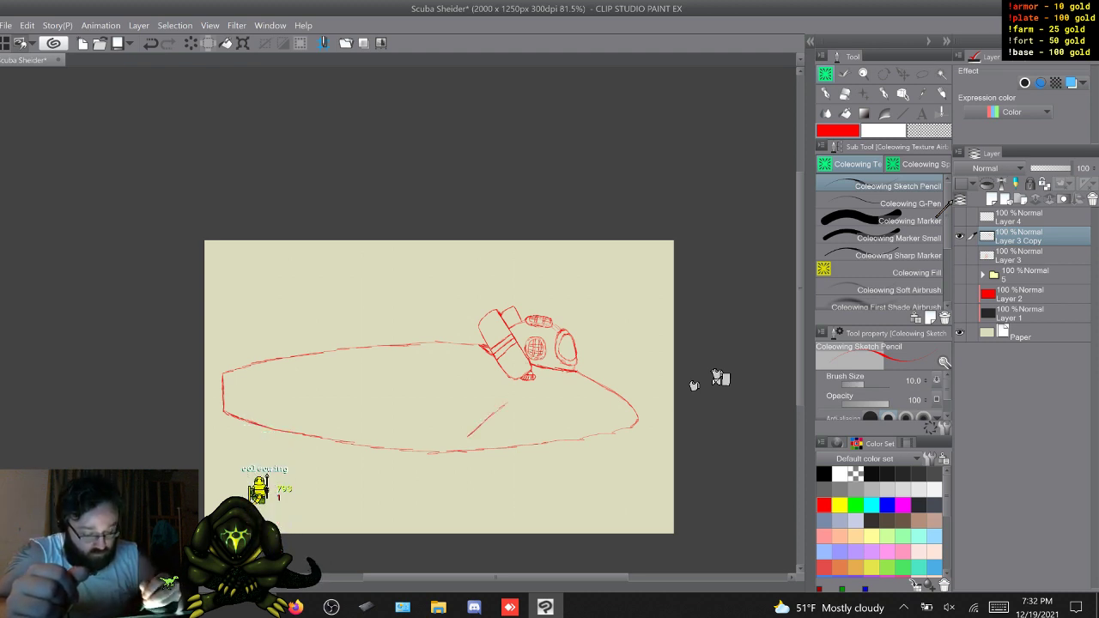
{"action": "key", "text": "ctrl+z"}
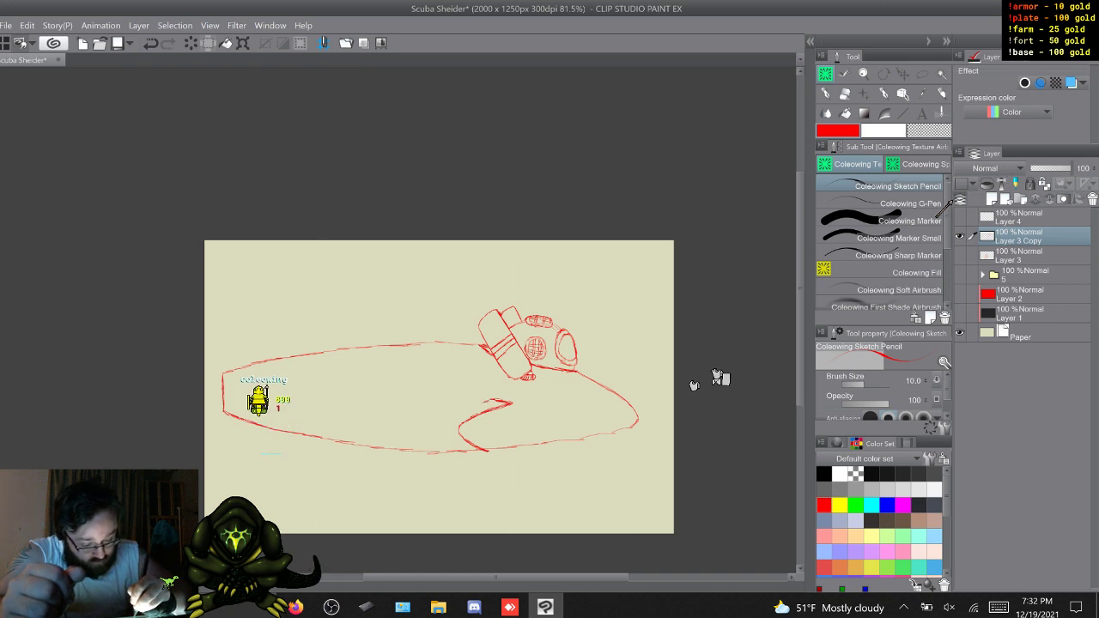
Pencil a lower side panel sweeping back to the underside, with nested curved ribs, a jaw line to the nose, two slots and two round ports
{"action": "left_click_drag", "start_coordinate": [493, 400], "coordinate": [361, 436]}
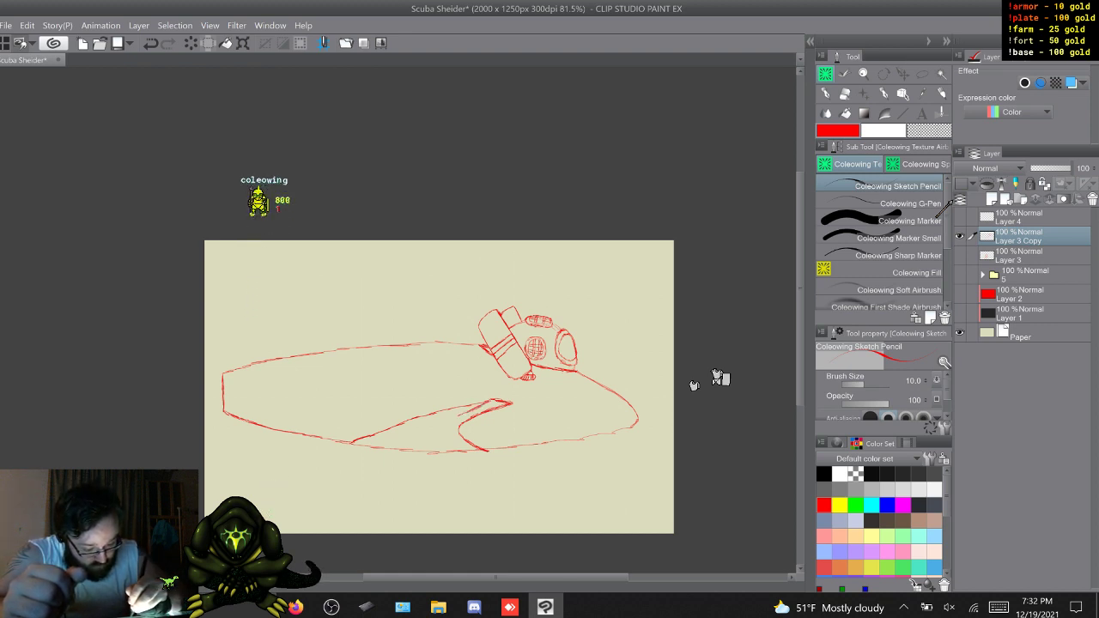
{"action": "mouse_move", "coordinate": [466, 414]}
{"action": "left_mouse_down"}
{"action": "mouse_move", "coordinate": [454, 420]}
{"action": "mouse_move", "coordinate": [468, 452]}
{"action": "left_mouse_up"}
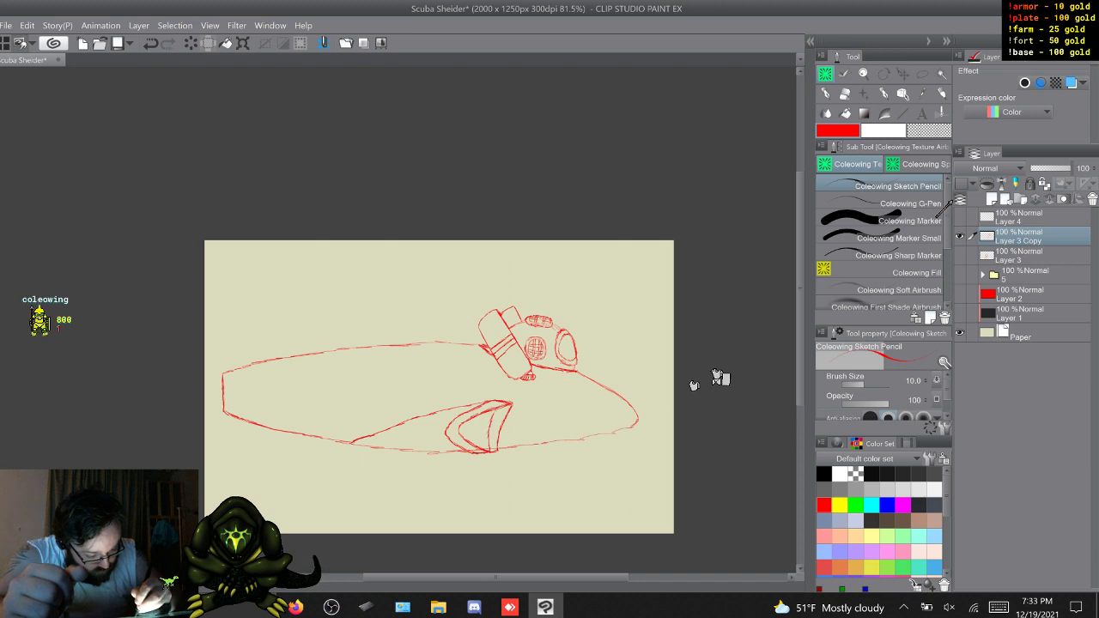
{"action": "left_click_drag", "start_coordinate": [477, 421], "coordinate": [475, 436]}
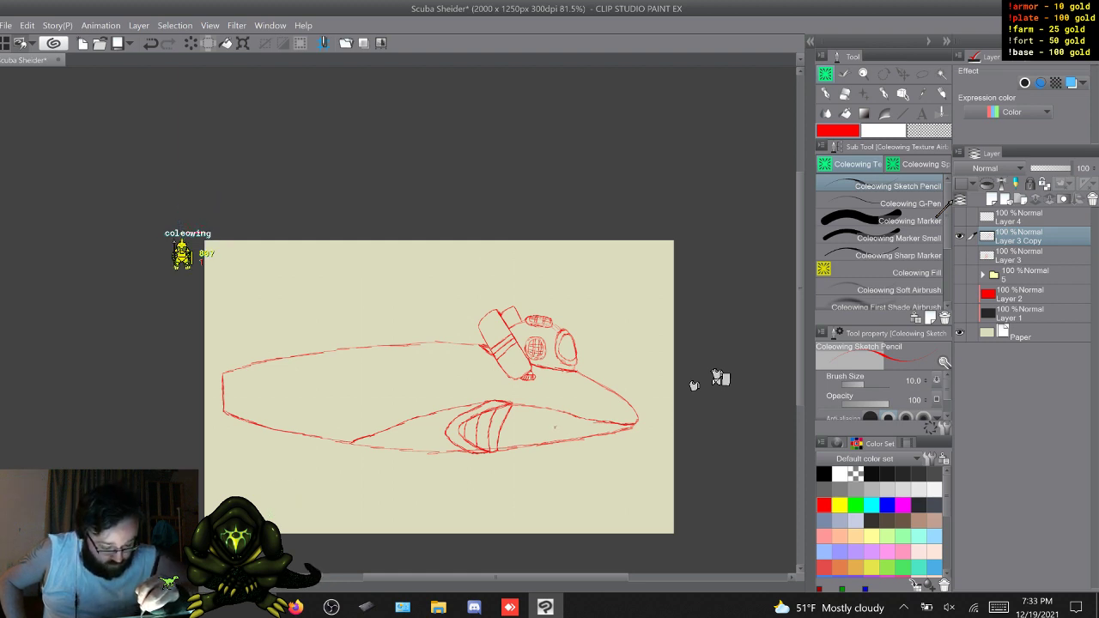
{"action": "left_click_drag", "start_coordinate": [557, 426], "coordinate": [567, 433]}
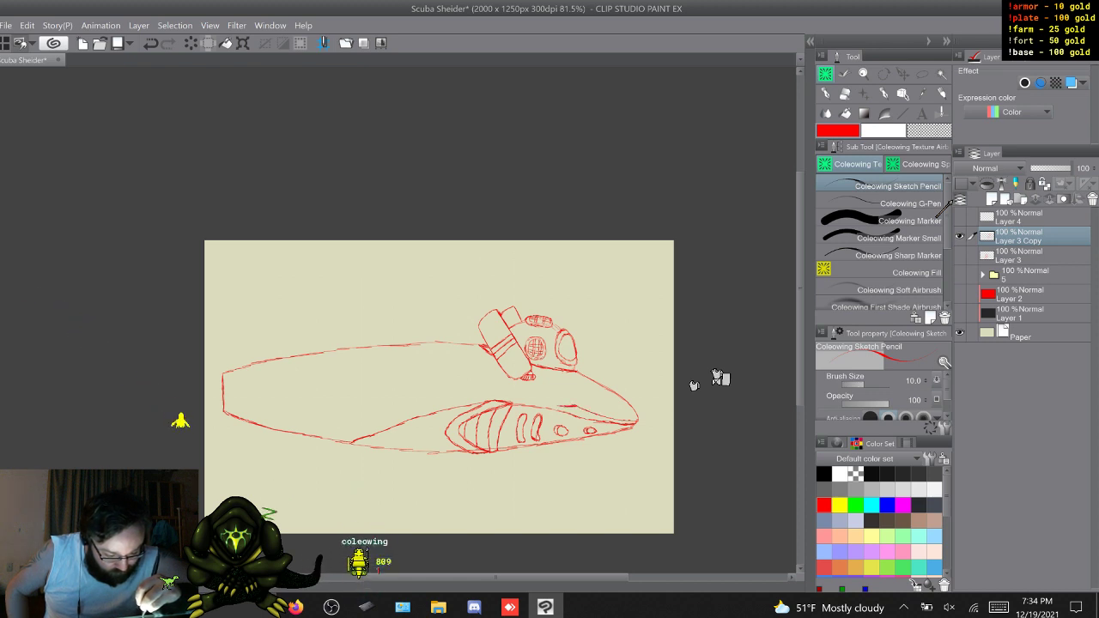
Pencil a plated nose section running forward from beneath the tanks and a pair of round gridded lamps on the hull's side
{"action": "left_click_drag", "start_coordinate": [545, 393], "coordinate": [562, 405]}
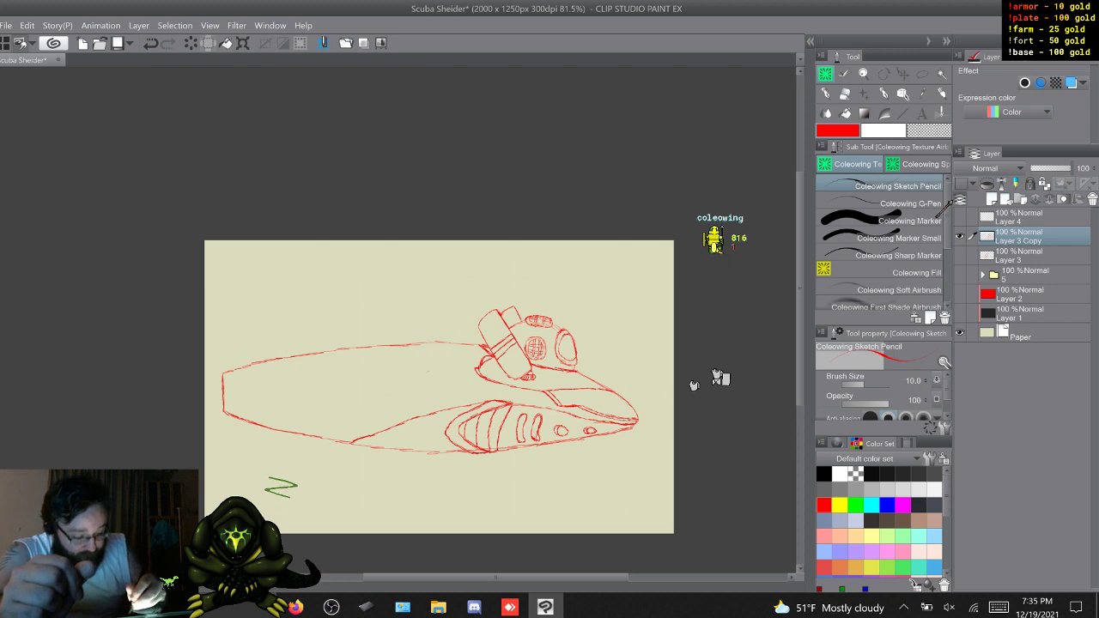
{"action": "mouse_move", "coordinate": [427, 376]}
{"action": "left_mouse_down"}
{"action": "mouse_move", "coordinate": [418, 399]}
{"action": "mouse_move", "coordinate": [428, 405]}
{"action": "mouse_move", "coordinate": [441, 385]}
{"action": "left_mouse_up"}
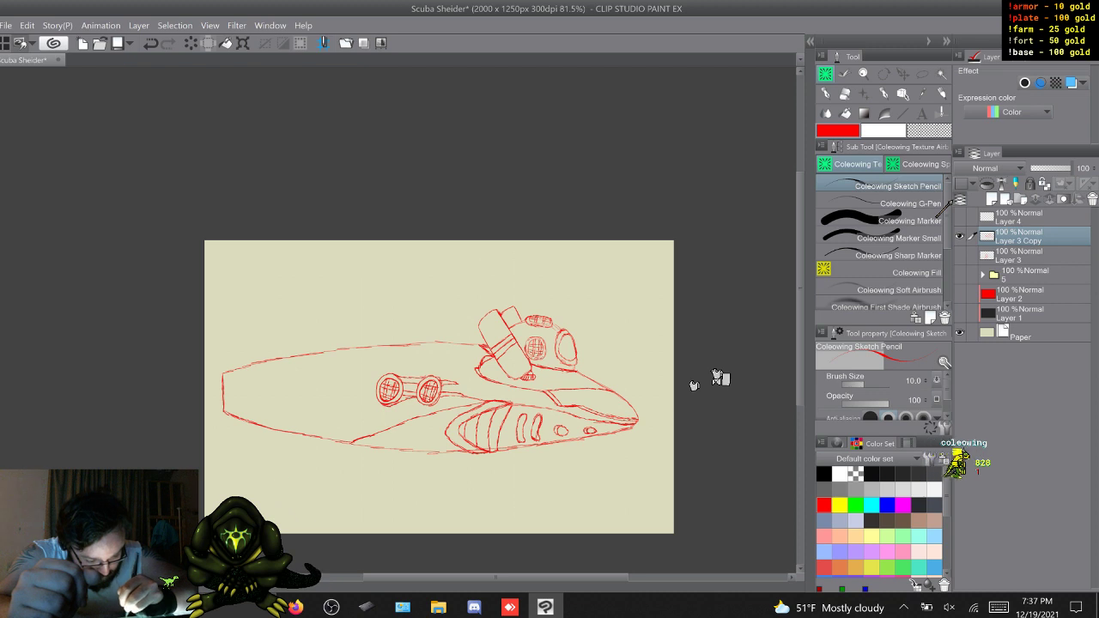
Reshape the lower side panel with a rounded rear end, erasing its leftover inner line with the transparent Coleowing Marker Small
{"action": "left_click", "coordinate": [897, 238]}
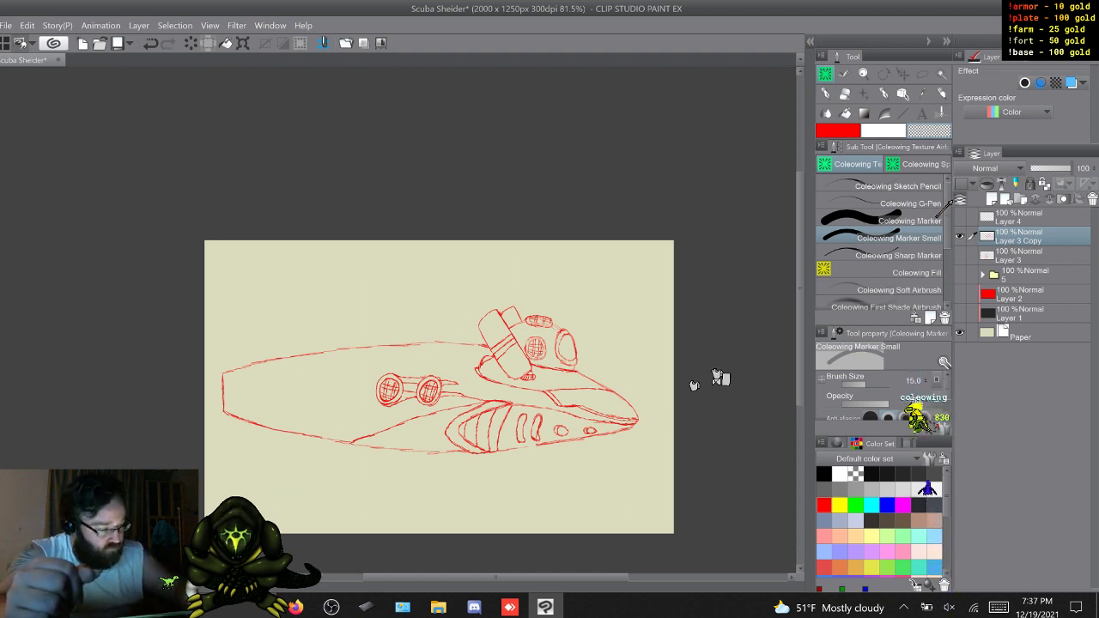
{"action": "key", "text": "p"}
{"action": "key", "text": "c"}
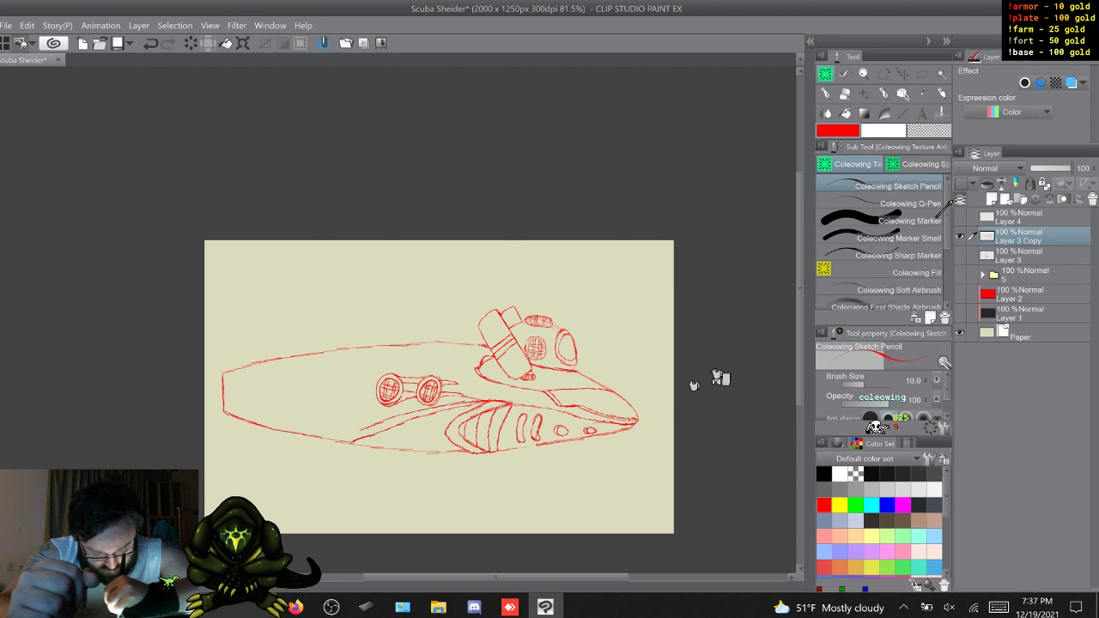
{"action": "left_click_drag", "start_coordinate": [355, 435], "coordinate": [462, 418]}
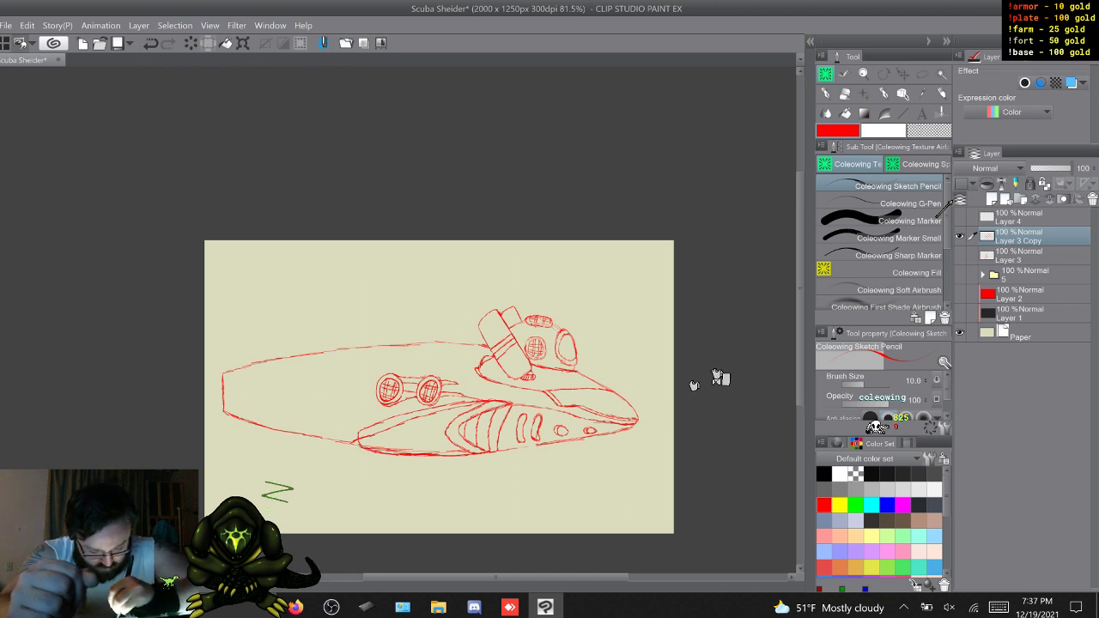
{"action": "left_click", "coordinate": [910, 238]}
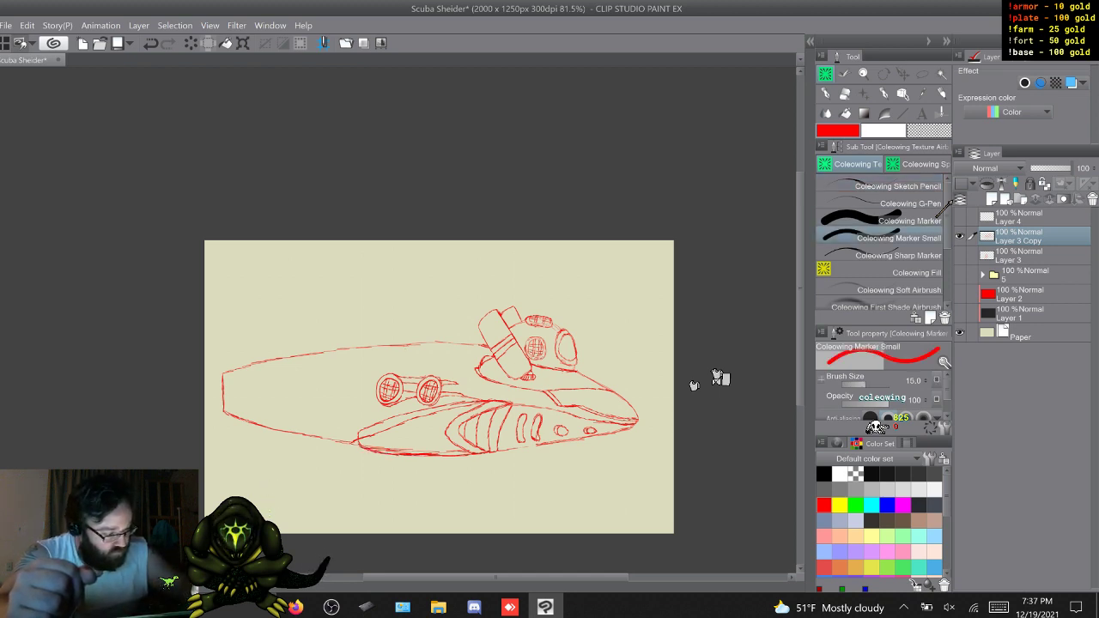
{"action": "key", "text": "c"}
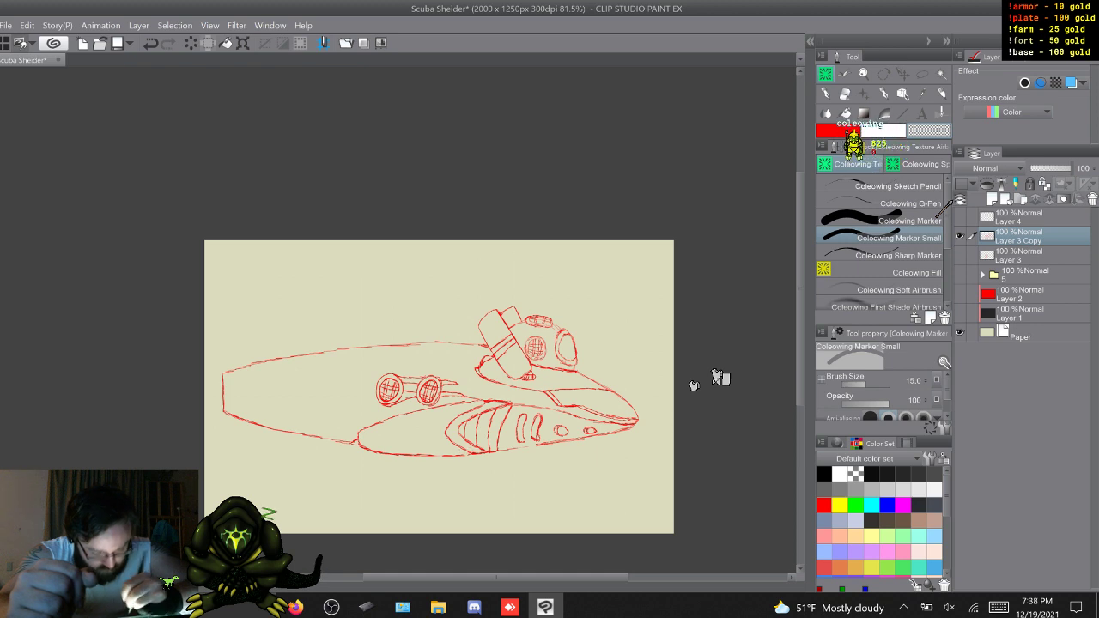
Pencil panel lines behind the tanks with a raised block and tapered tower on the hull's top, erasing the overlapping lines beneath the tower
{"action": "left_click", "coordinate": [897, 187]}
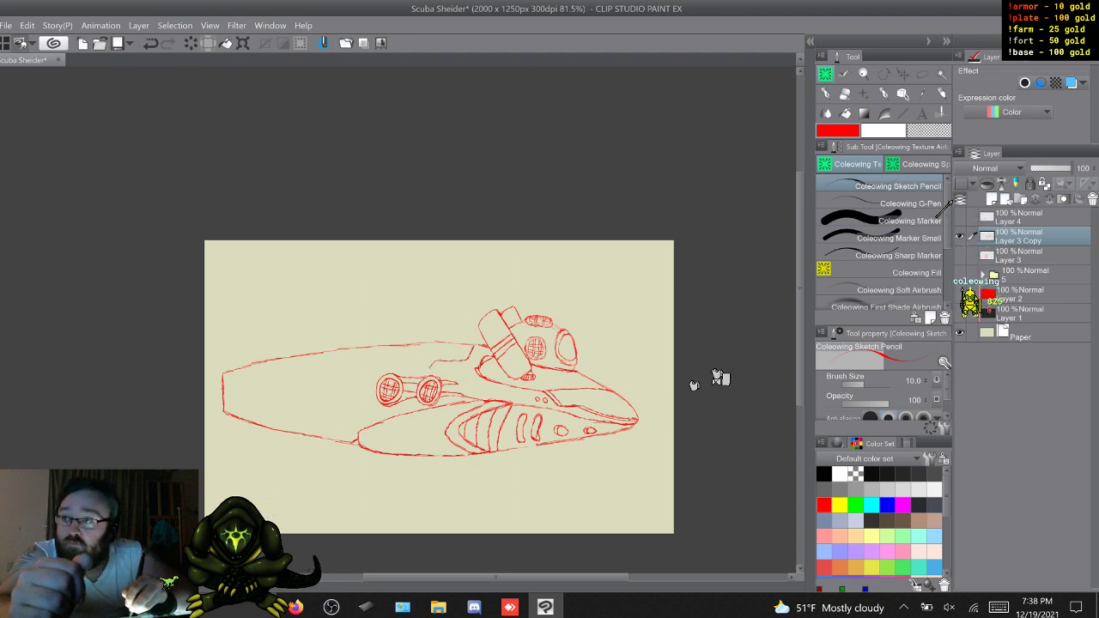
{"action": "left_click_drag", "start_coordinate": [418, 370], "coordinate": [393, 369]}
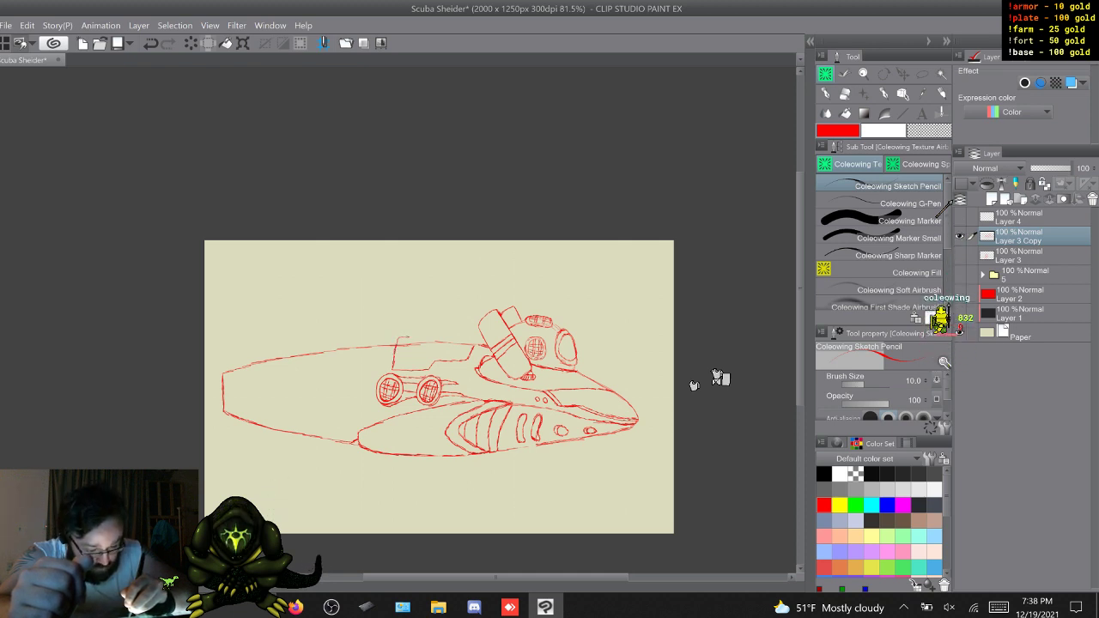
{"action": "left_click_drag", "start_coordinate": [397, 338], "coordinate": [410, 336]}
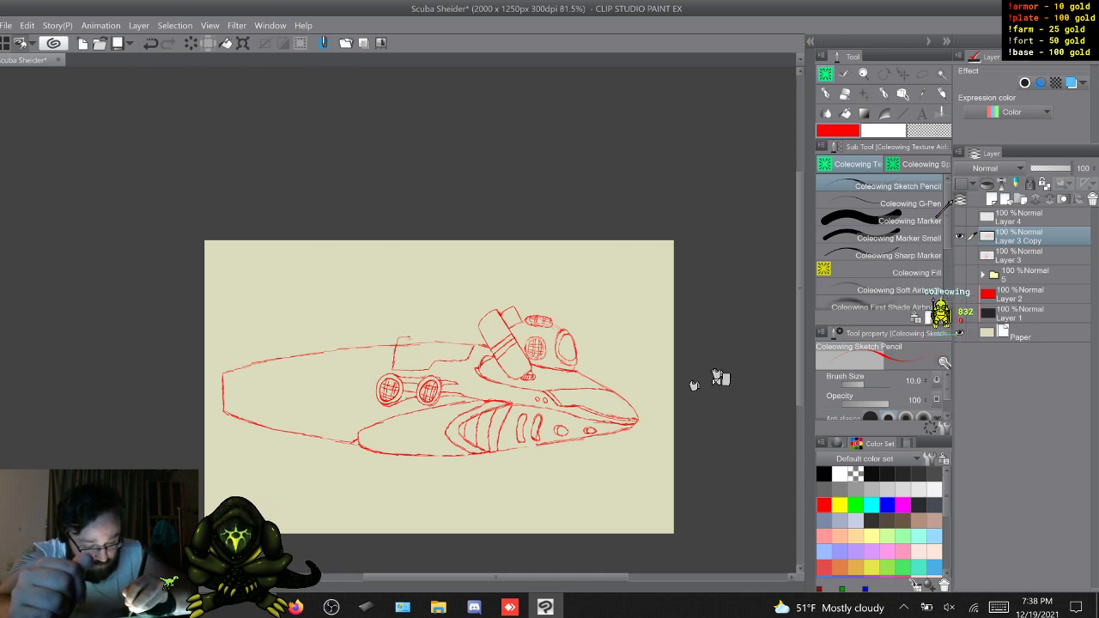
{"action": "mouse_move", "coordinate": [417, 313]}
{"action": "left_mouse_down"}
{"action": "mouse_move", "coordinate": [409, 340]}
{"action": "mouse_move", "coordinate": [425, 312]}
{"action": "mouse_move", "coordinate": [430, 328]}
{"action": "left_mouse_up"}
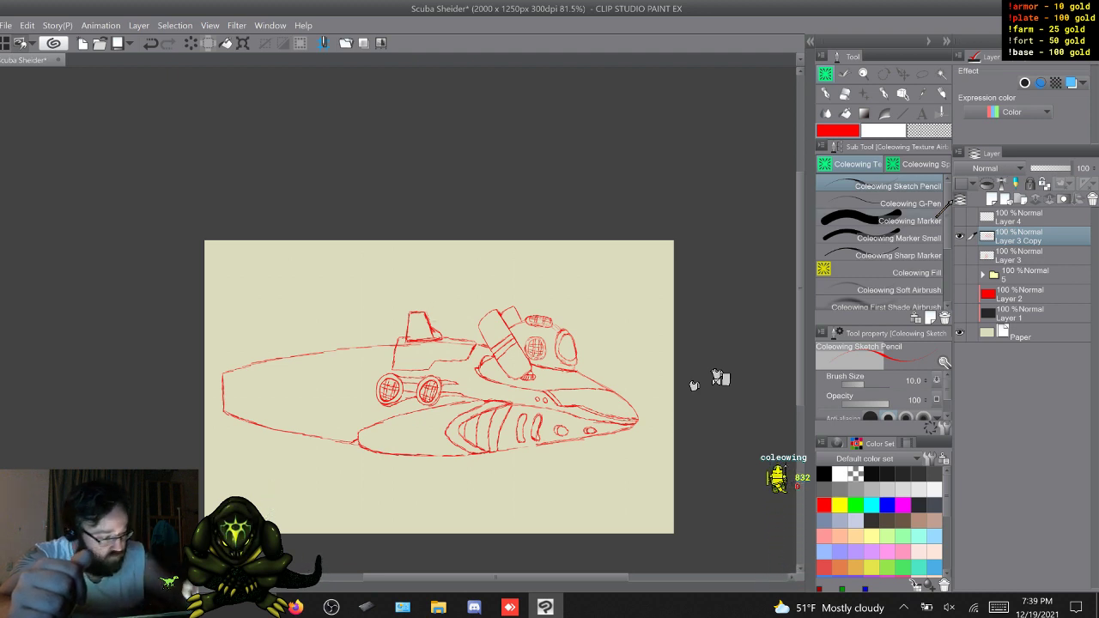
{"action": "left_click", "coordinate": [901, 237]}
{"action": "left_click", "coordinate": [929, 130]}
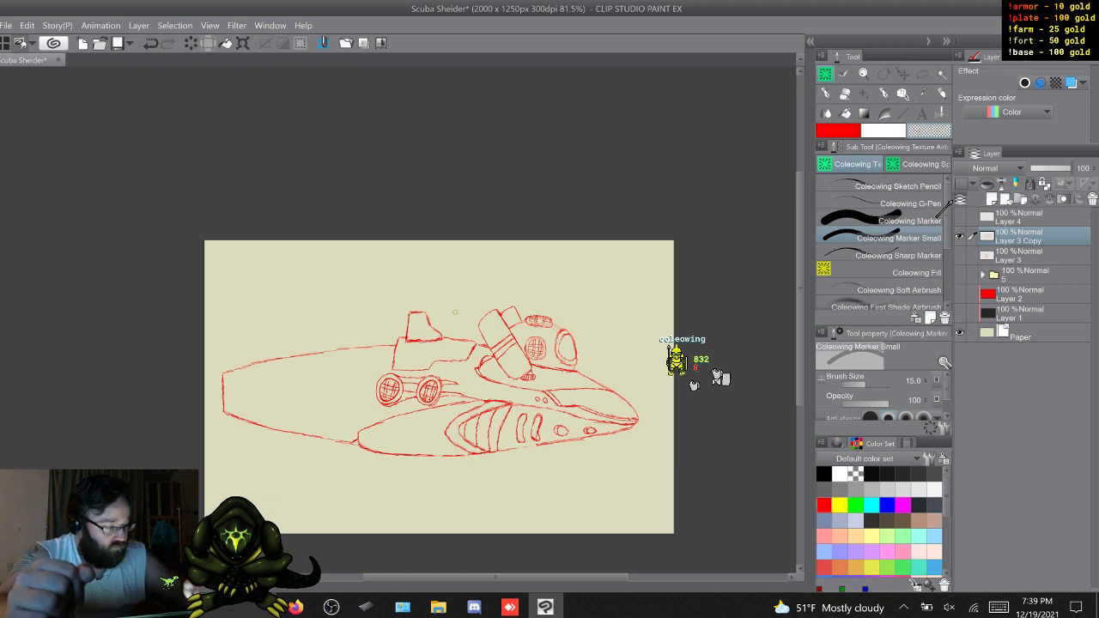
Pencil a tapered limb casing on the hull's lower rear, ending in a long finned foot that reaches the canvas edge
{"action": "left_click", "coordinate": [897, 186]}
{"action": "left_click", "coordinate": [838, 131]}
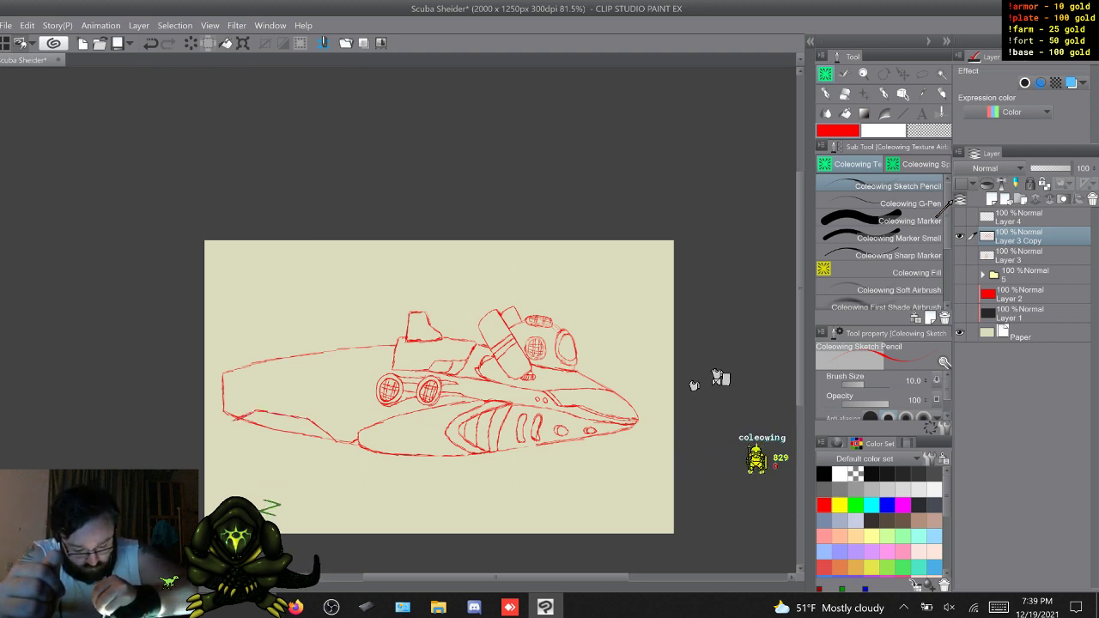
{"action": "left_click_drag", "start_coordinate": [235, 418], "coordinate": [268, 435]}
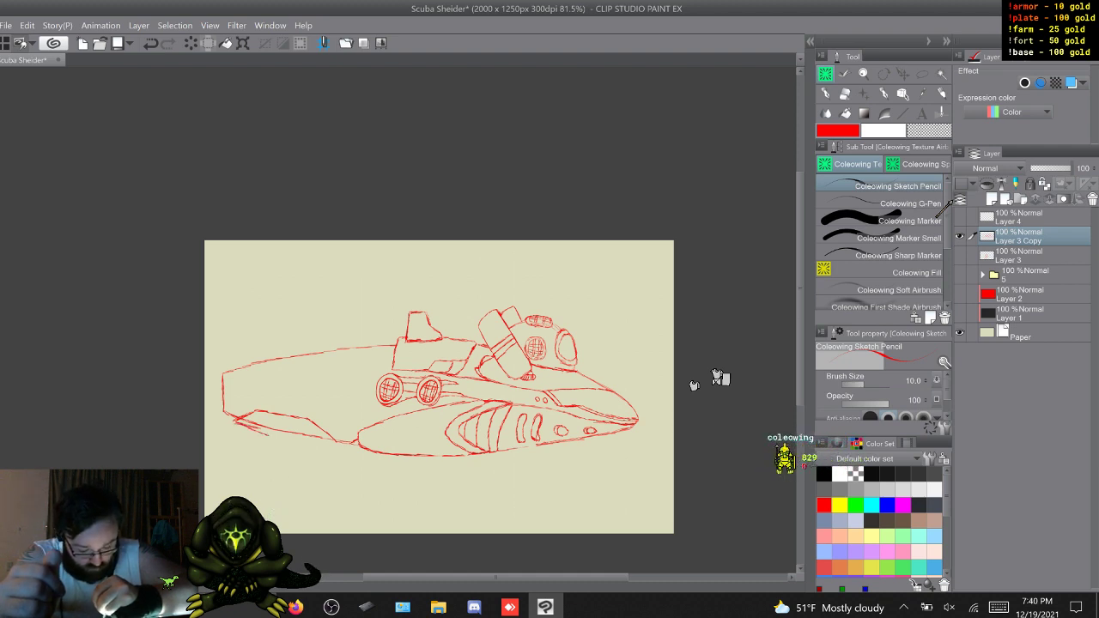
{"action": "mouse_move", "coordinate": [245, 424]}
{"action": "left_mouse_down"}
{"action": "mouse_move", "coordinate": [292, 449]}
{"action": "mouse_move", "coordinate": [336, 440]}
{"action": "left_mouse_up"}
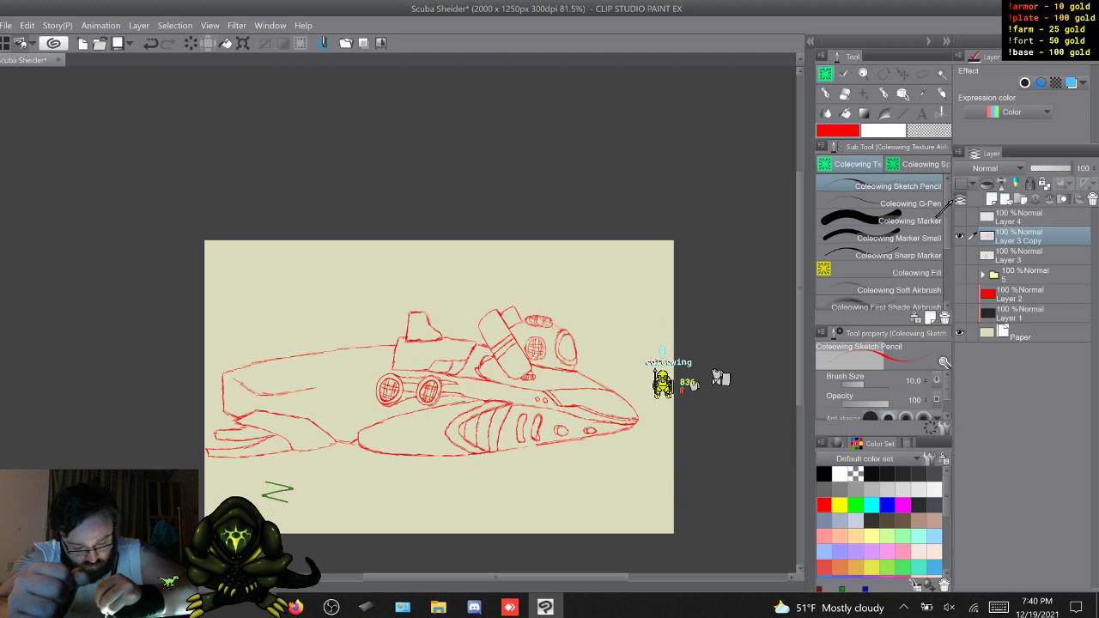
Pencil a wide cuff with a narrower end section on the upper rear hull and erase the hull lines crossing it
{"action": "left_click_drag", "start_coordinate": [223, 373], "coordinate": [207, 365]}
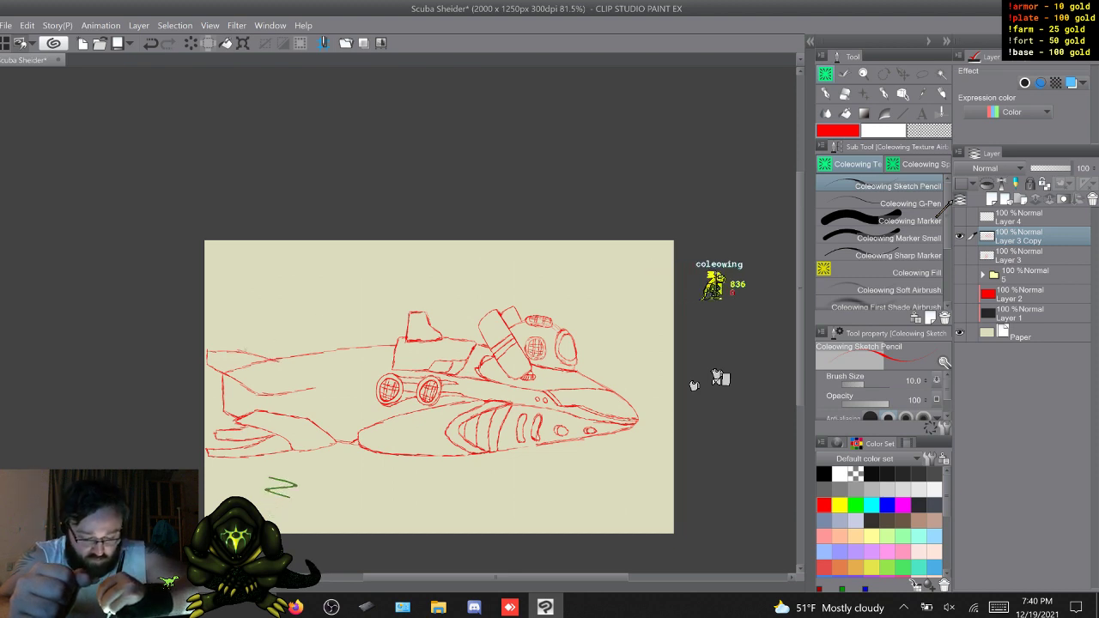
{"action": "left_click_drag", "start_coordinate": [274, 359], "coordinate": [311, 369]}
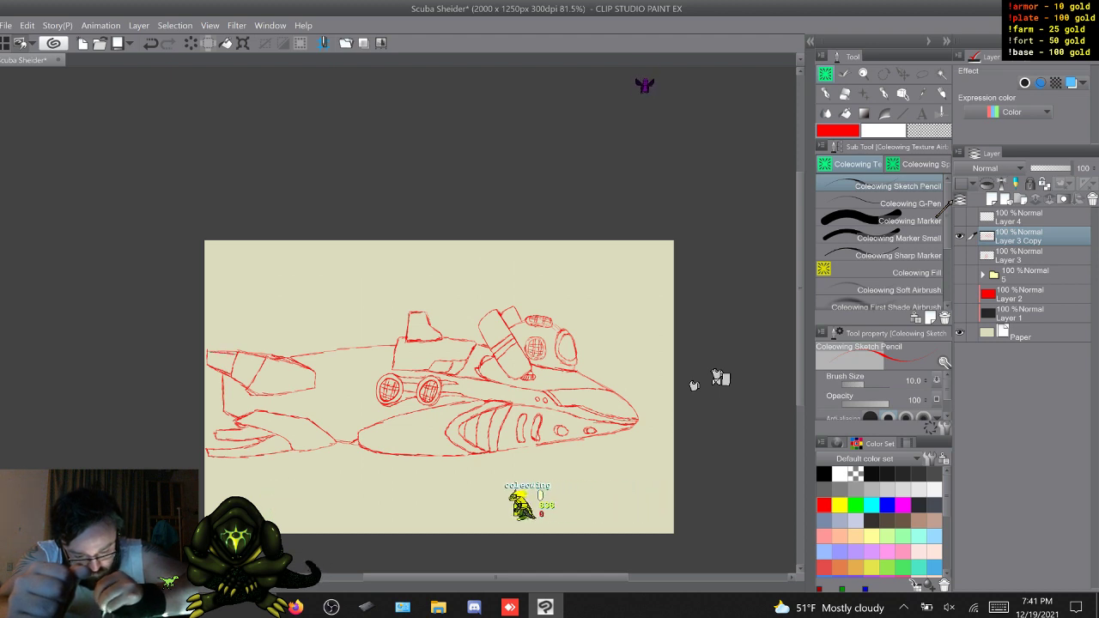
{"action": "left_click", "coordinate": [909, 238]}
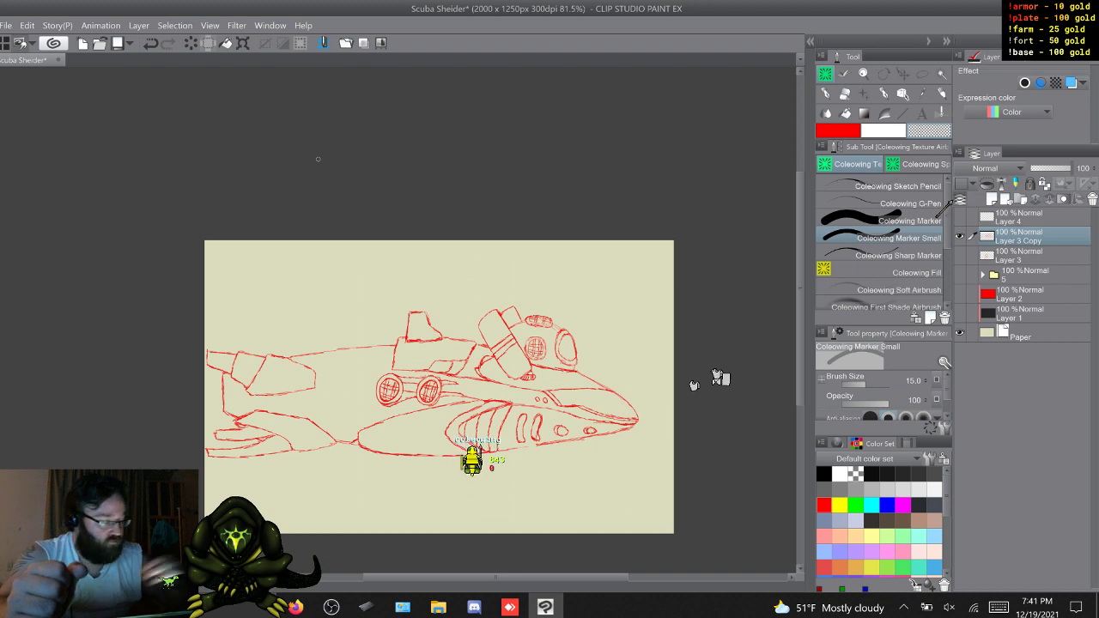
Pencil a segmented arm from the cuff to the raised block, clean its overlaps, and add stern strut and lower limb panel lines
{"action": "left_click", "coordinate": [908, 186]}
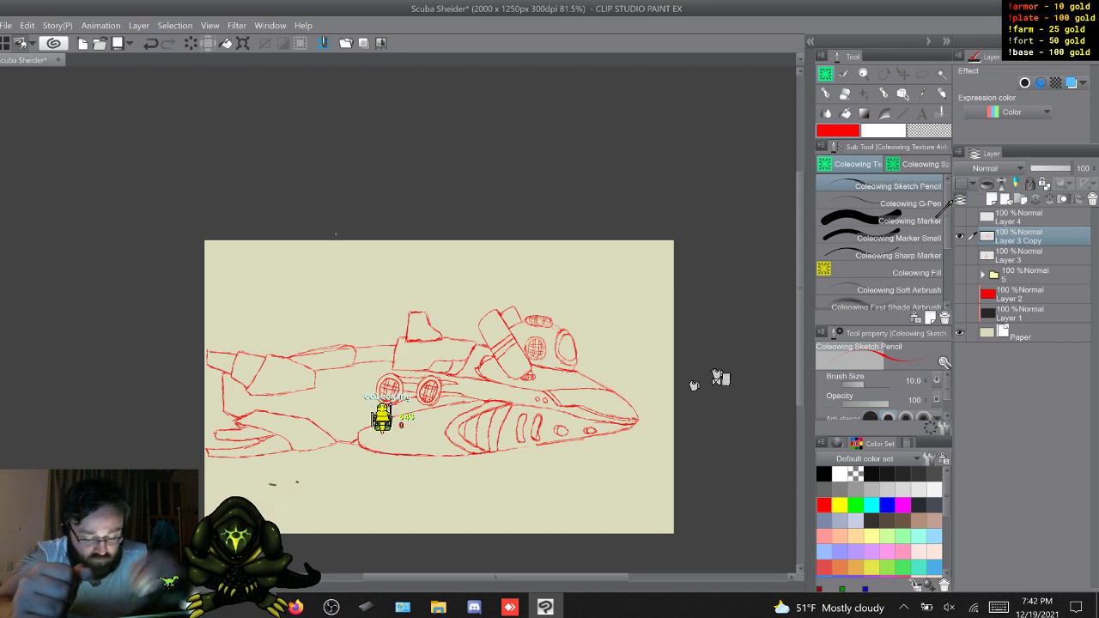
{"action": "left_click", "coordinate": [897, 237]}
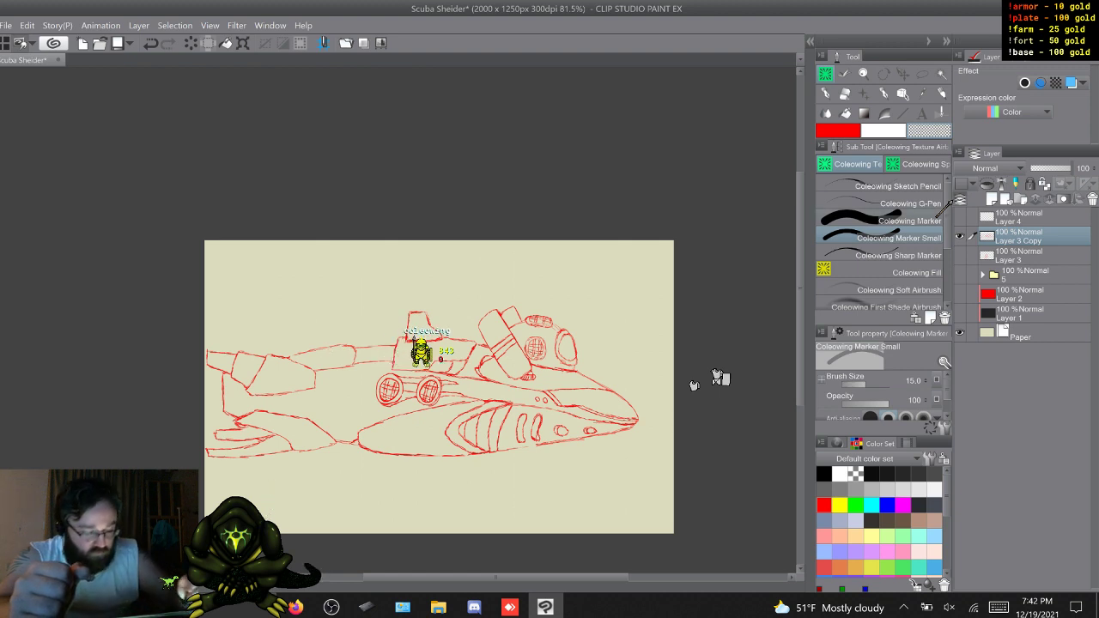
{"action": "left_click", "coordinate": [897, 186]}
{"action": "left_click", "coordinate": [838, 130]}
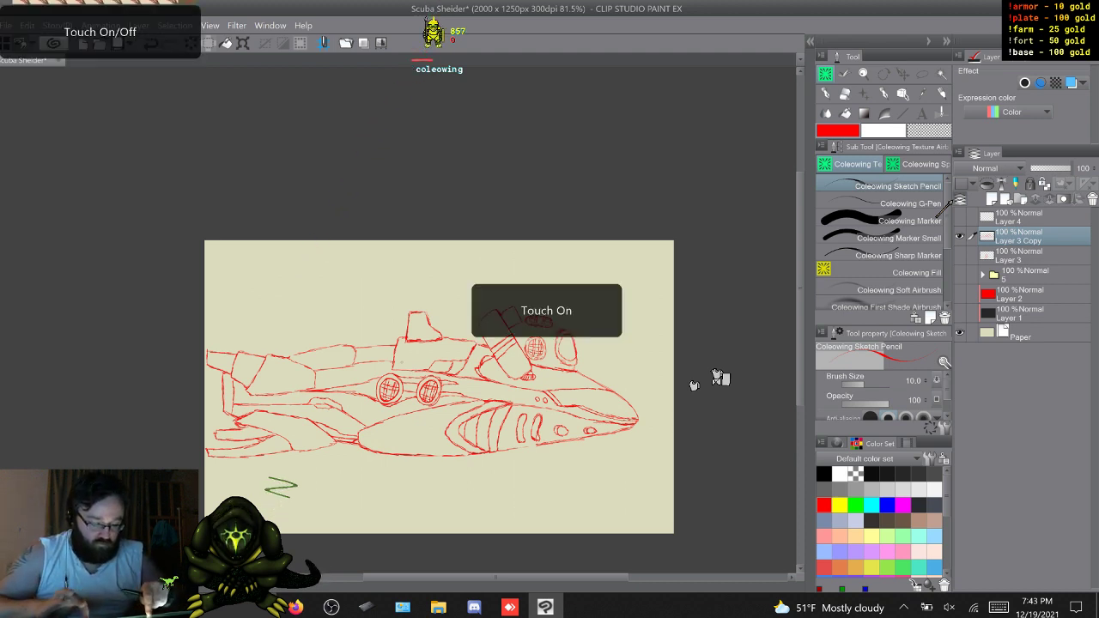
Move the whole creature sketch toward the canvas's right edge to make room behind its tail
{"action": "scroll", "coordinate": [440, 386], "scroll_direction": "up", "scroll_amount": 3}
{"action": "scroll", "coordinate": [716, 379], "scroll_direction": "up", "scroll_amount": 1}
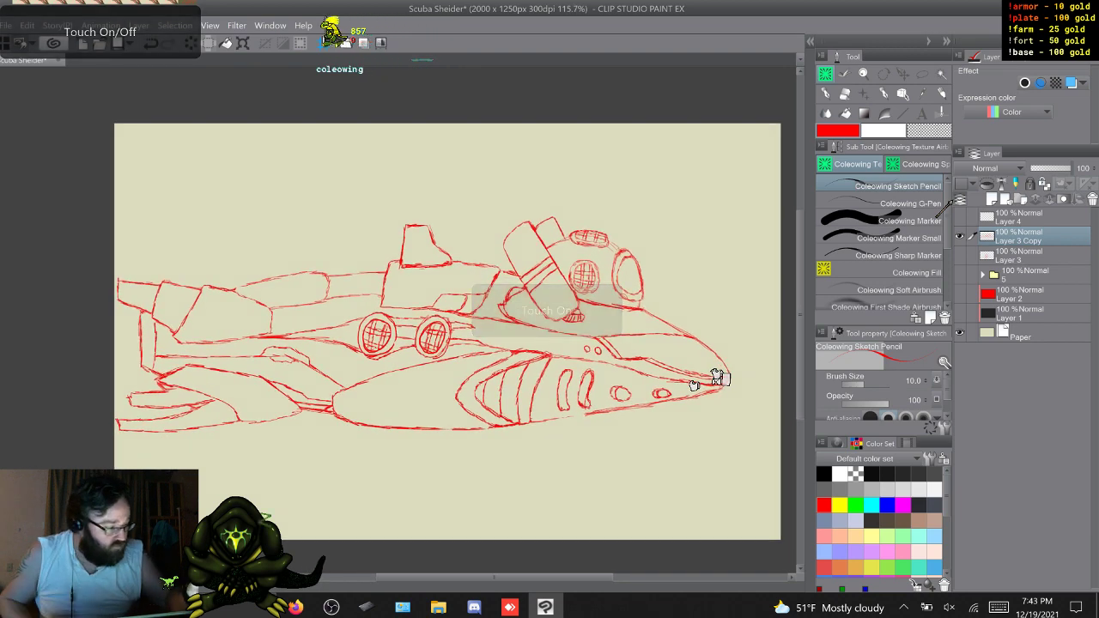
{"action": "key", "text": "k"}
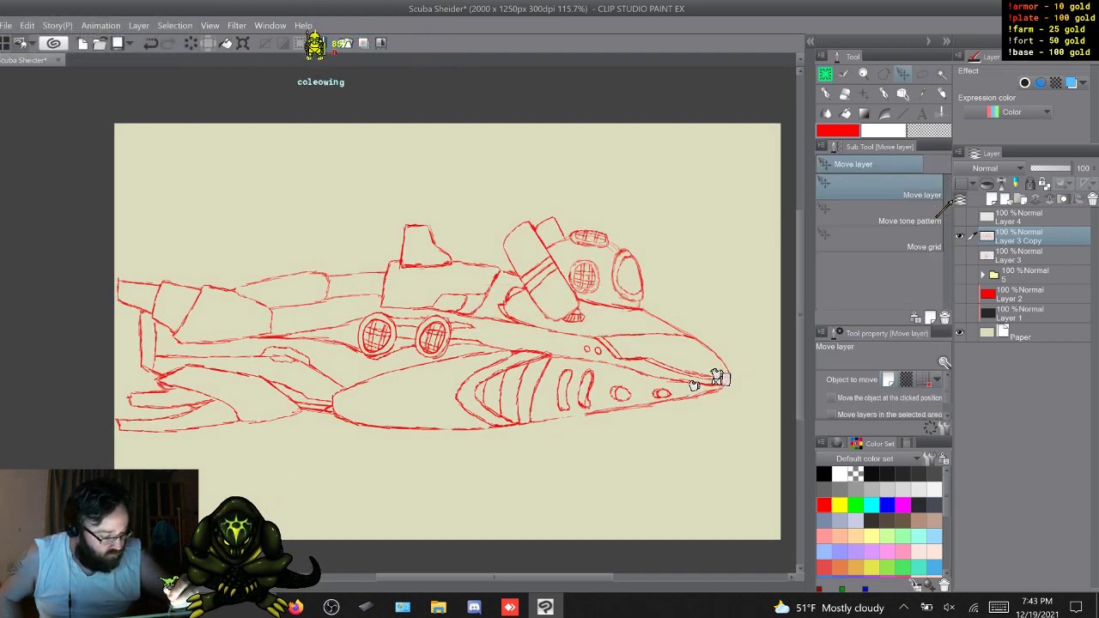
{"action": "left_click_drag", "start_coordinate": [720, 377], "coordinate": [762, 370]}
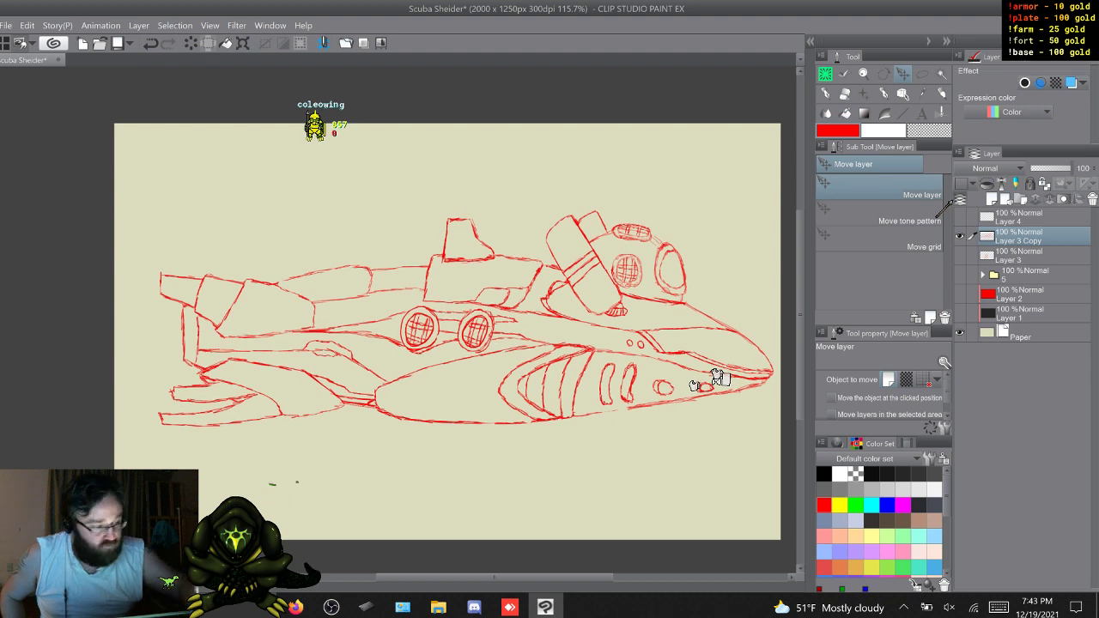
Pencil a narrow nozzle on the arm's end, clawed toes on the rear foot, and a swept-back fin over the tower
{"action": "key", "text": "p"}
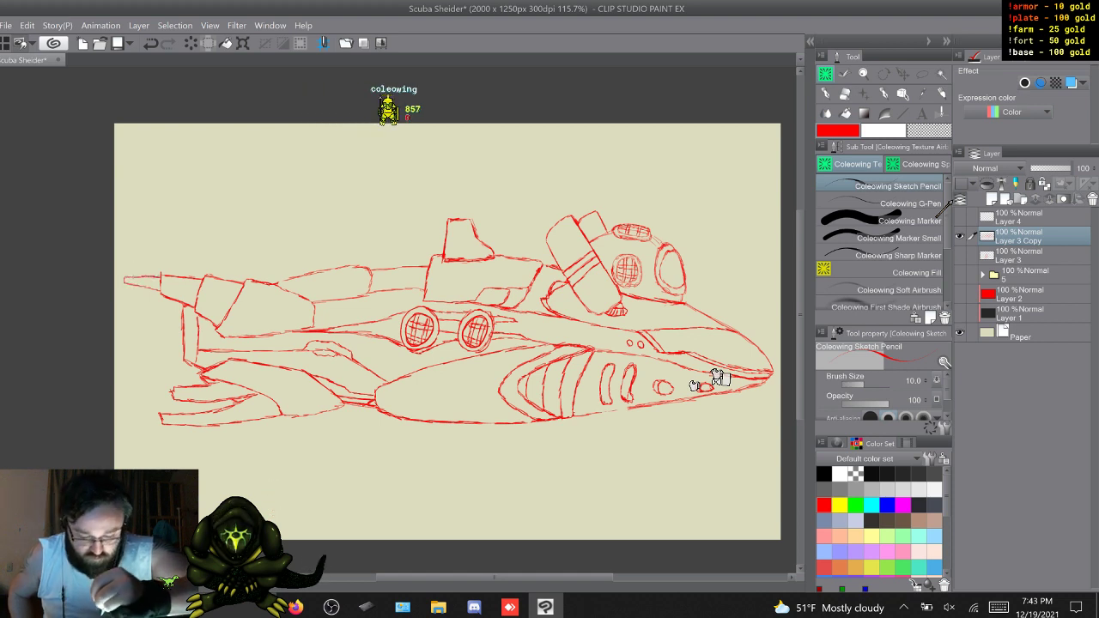
{"action": "left_click_drag", "start_coordinate": [159, 391], "coordinate": [173, 394]}
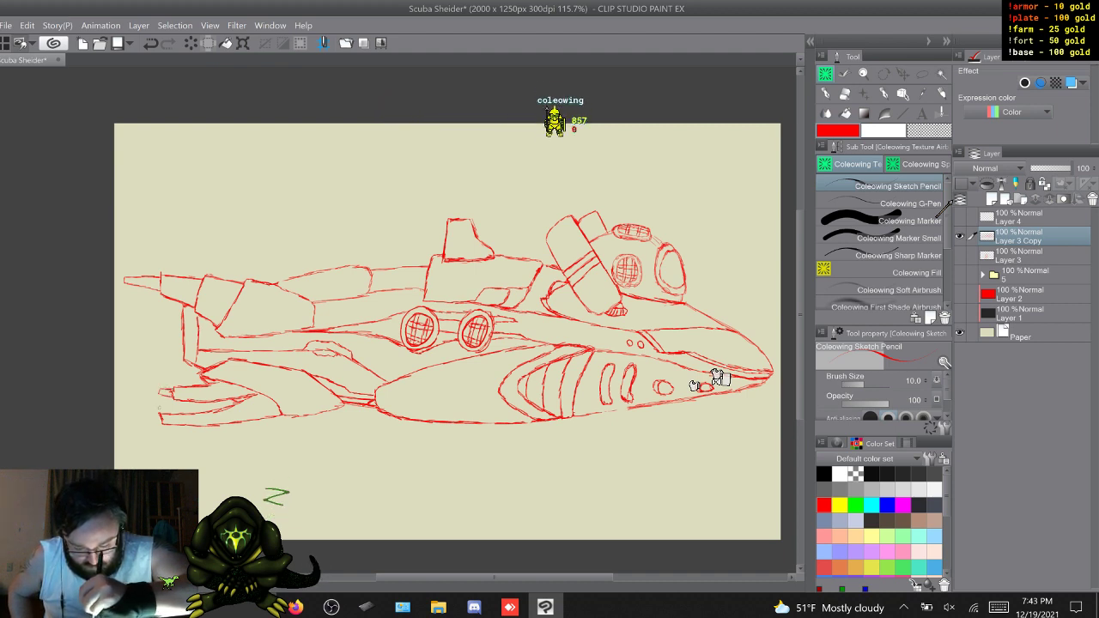
{"action": "left_click_drag", "start_coordinate": [145, 419], "coordinate": [162, 420]}
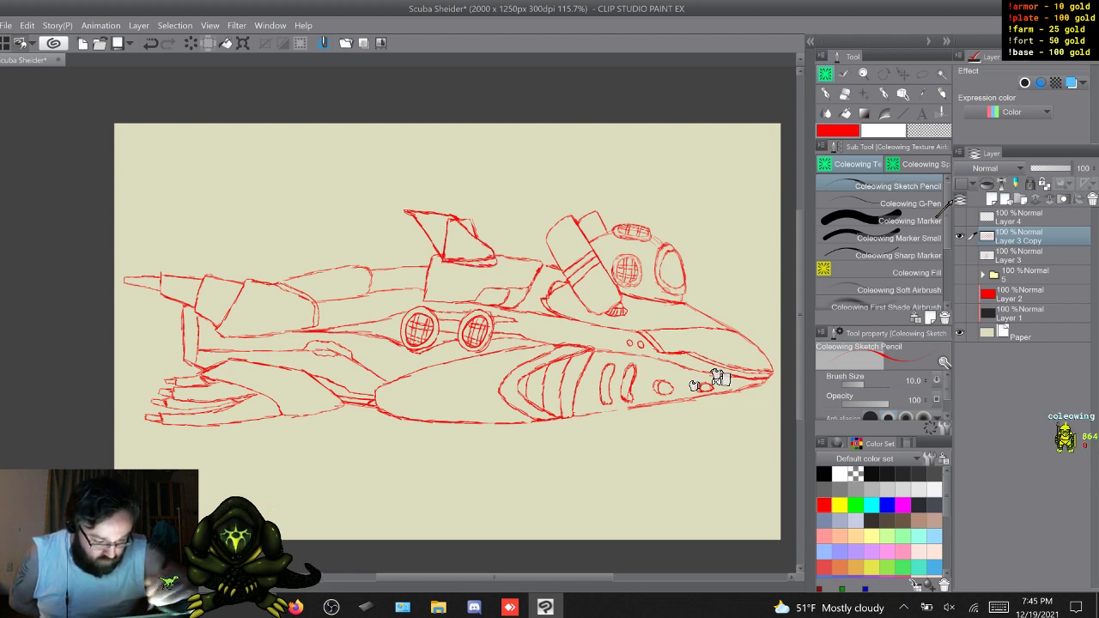
Erase the old tower outline inside the swept-back fin and pencil a smaller second fin in front of it
{"action": "left_click", "coordinate": [898, 238]}
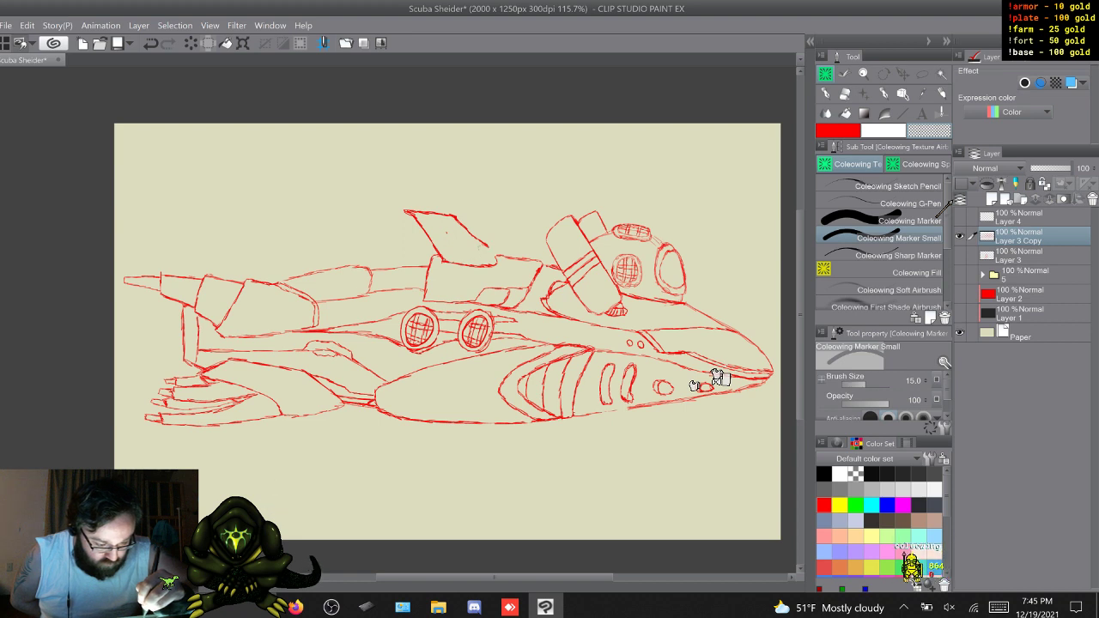
{"action": "left_click", "coordinate": [896, 186]}
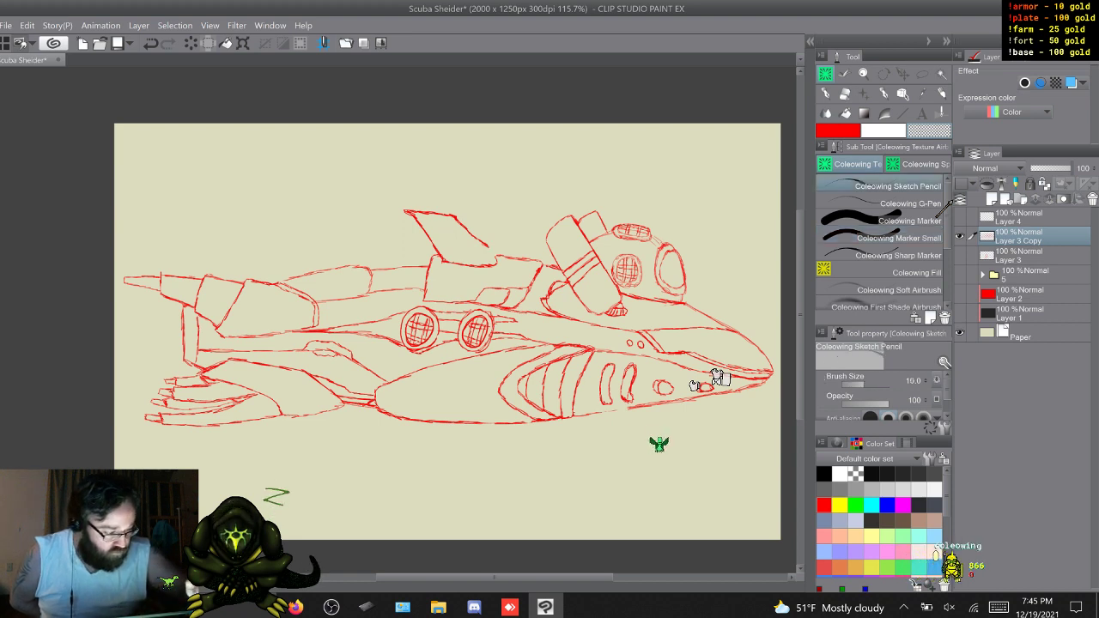
{"action": "left_click", "coordinate": [838, 130]}
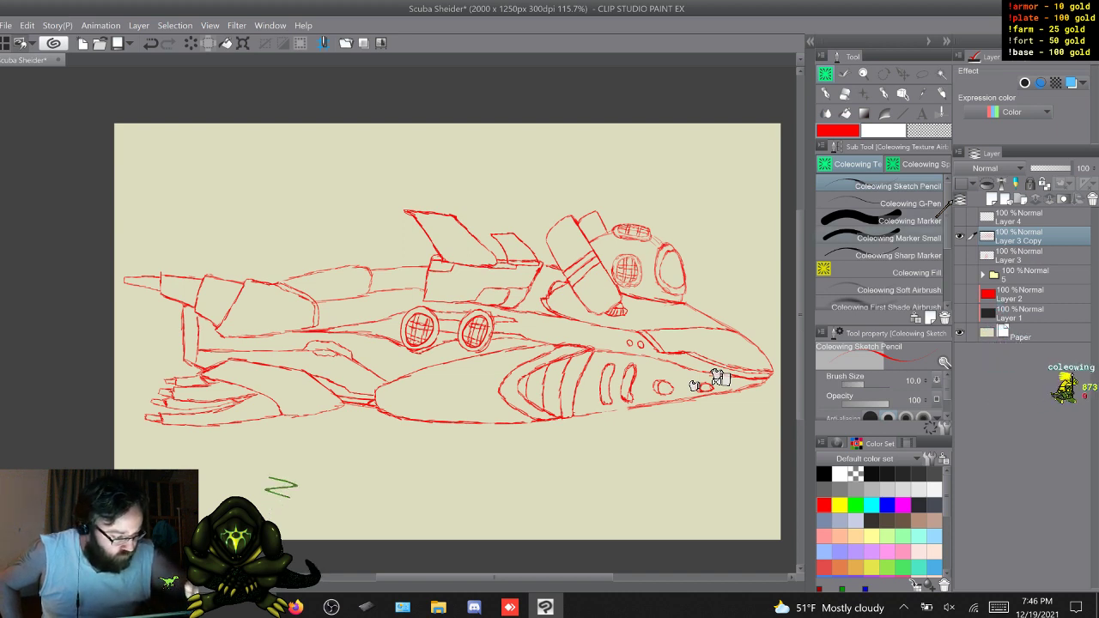
Replace the small gridded fitting below the tanks with a curved ribbed hose running to the helmet's base, cleaning up overlapping lines
{"action": "left_click", "coordinate": [897, 239]}
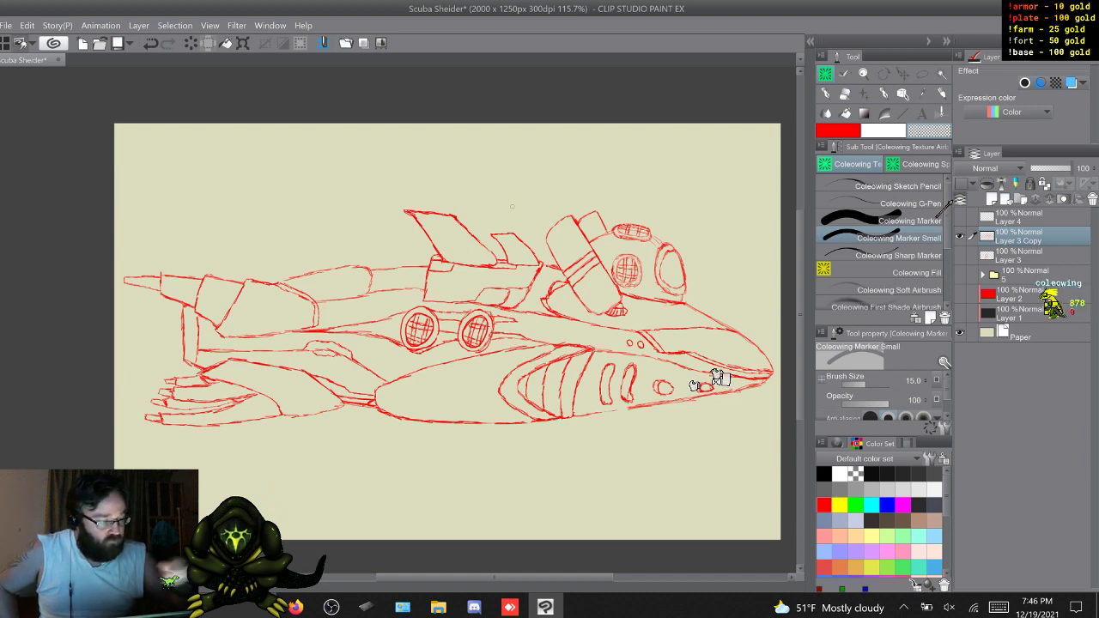
{"action": "left_click", "coordinate": [892, 186]}
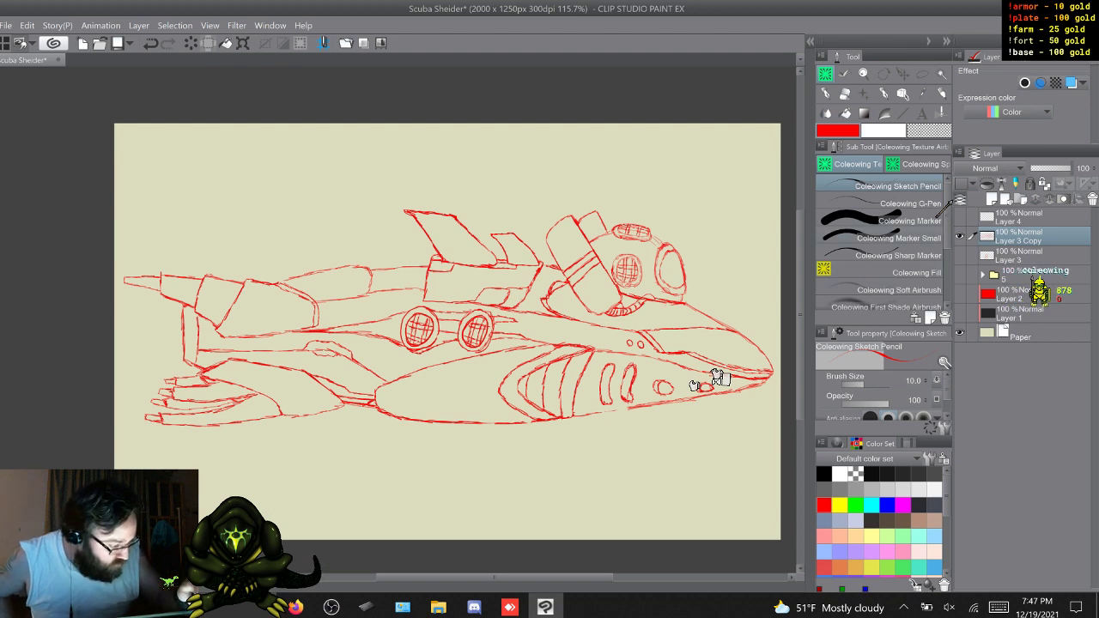
{"action": "left_click", "coordinate": [898, 238]}
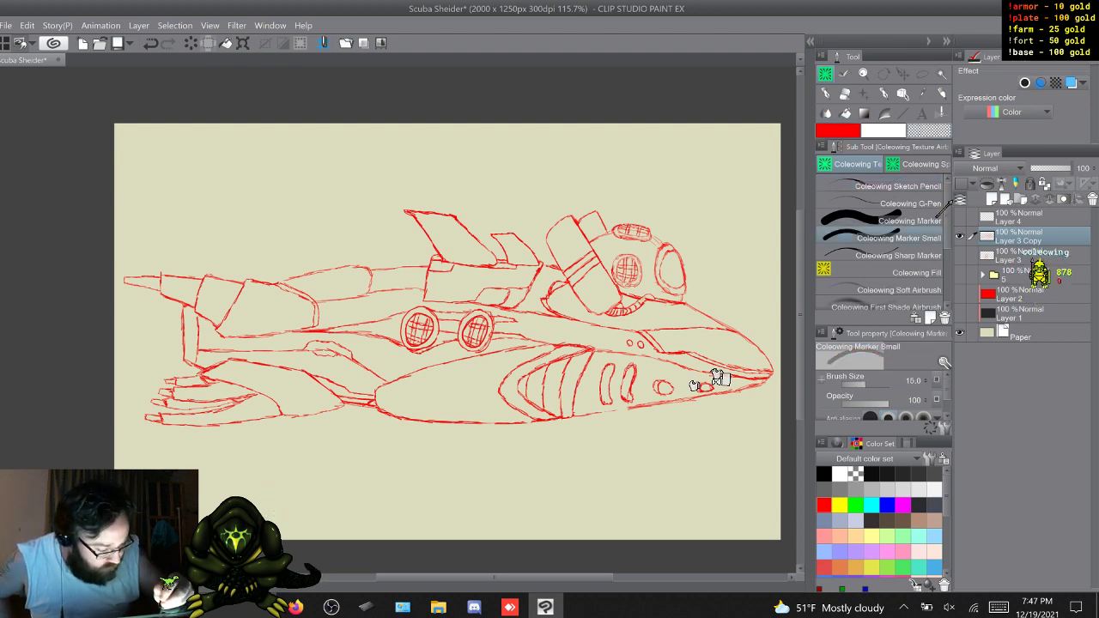
{"action": "left_click", "coordinate": [897, 186]}
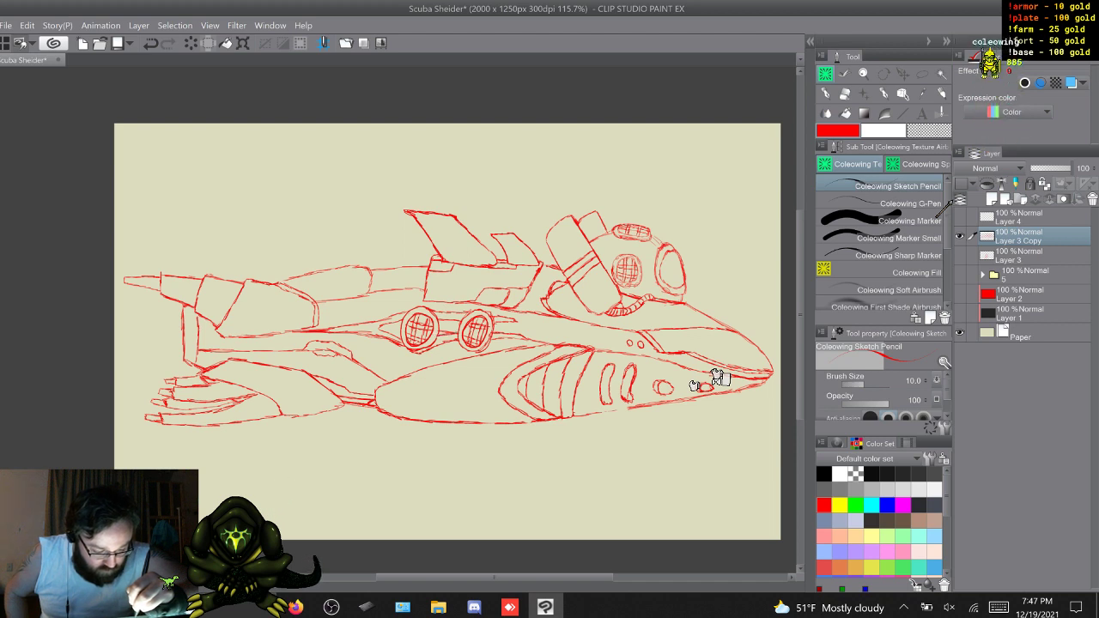
{"action": "left_click", "coordinate": [899, 238]}
{"action": "left_click", "coordinate": [928, 130]}
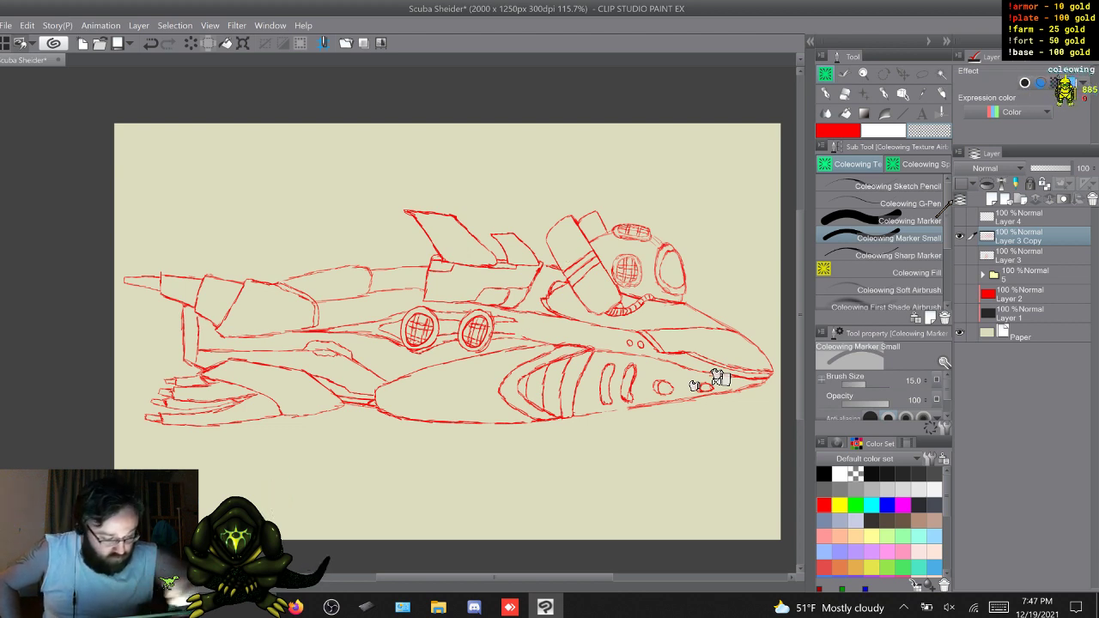
Pencil curved bands across the arm's cuff and the rear foot's casing, cleaning stray lines with the transparent Coleowing Marker Small
{"action": "left_click", "coordinate": [897, 186]}
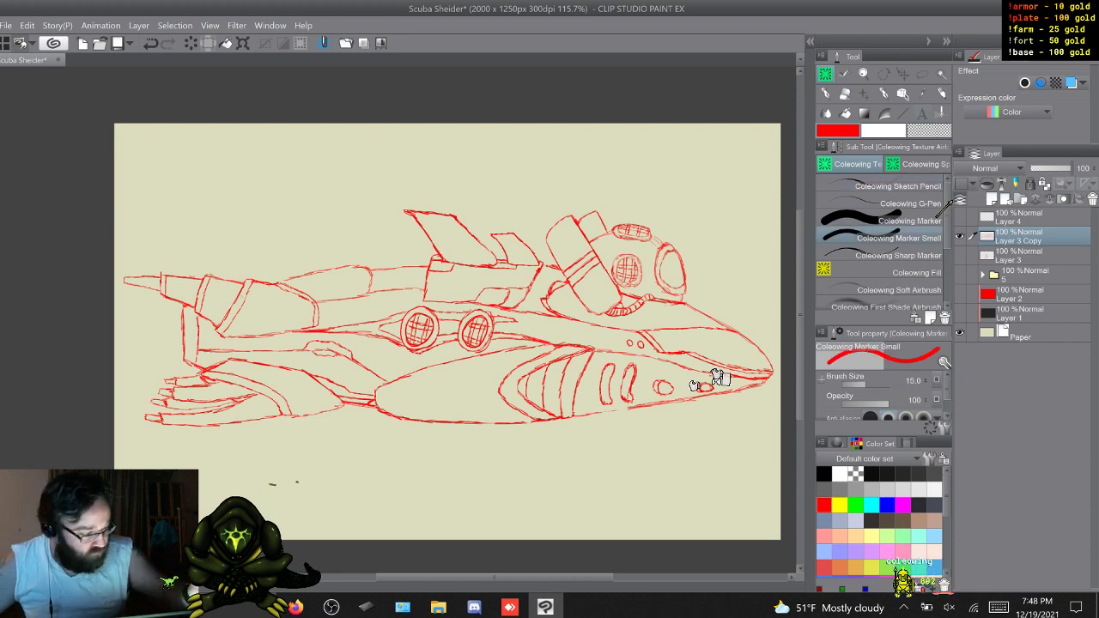
{"action": "key", "text": "t"}
{"action": "key", "text": "b"}
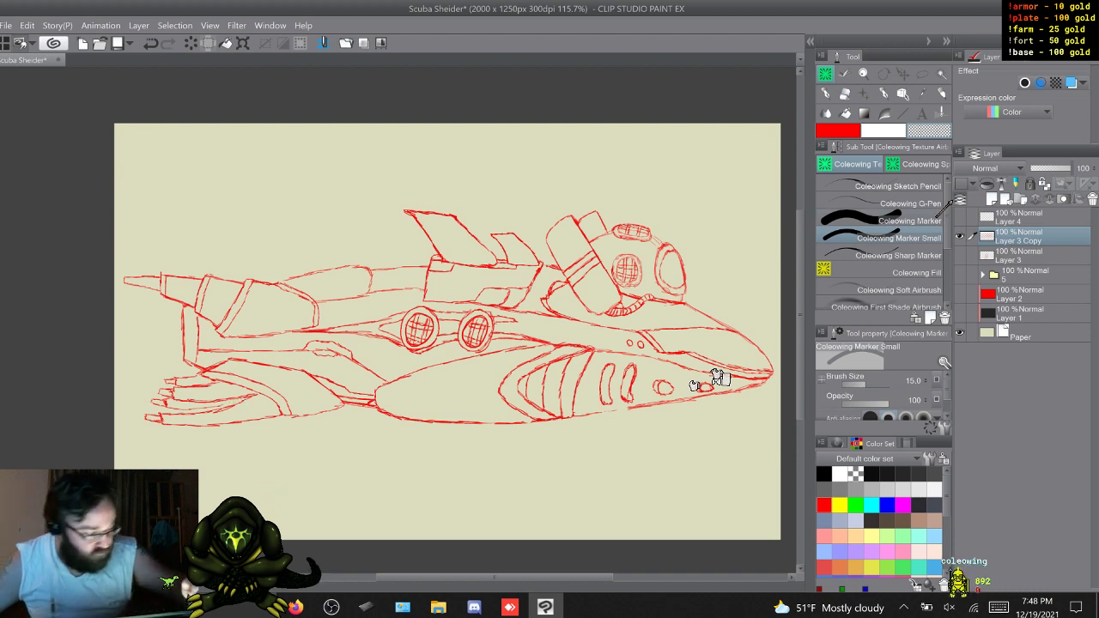
Pencil ribbed cables along the arm's underside from the cuff to the raised block, and thicken the lower side panel's bottom edge
{"action": "left_click", "coordinate": [896, 186]}
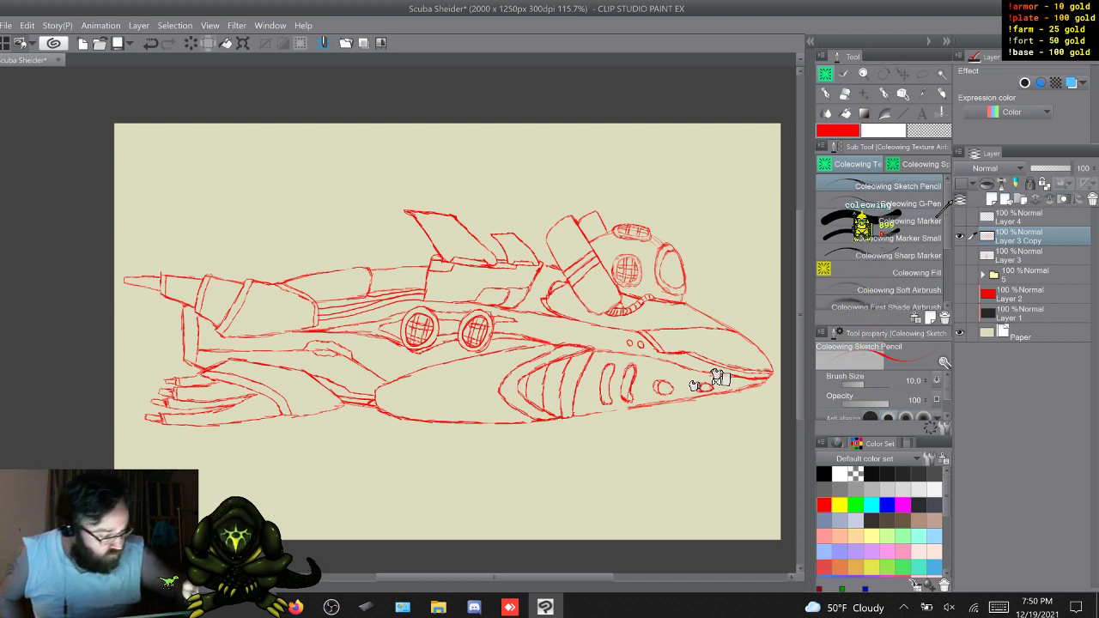
{"action": "key", "text": "period"}
{"action": "key", "text": "period"}
{"action": "key", "text": "period"}
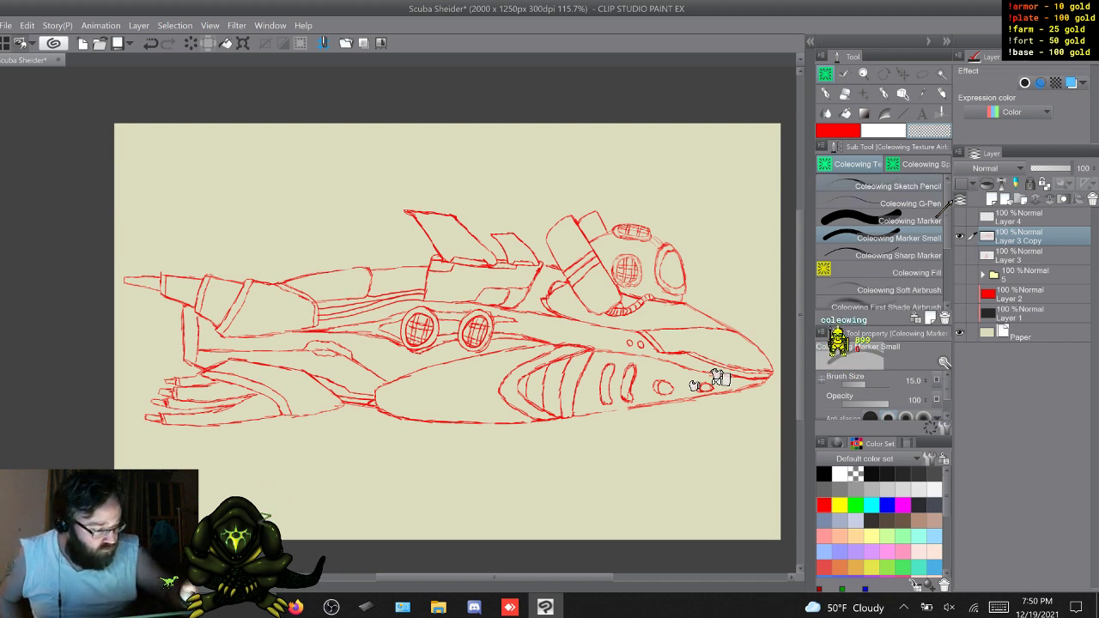
{"action": "left_click", "coordinate": [898, 185]}
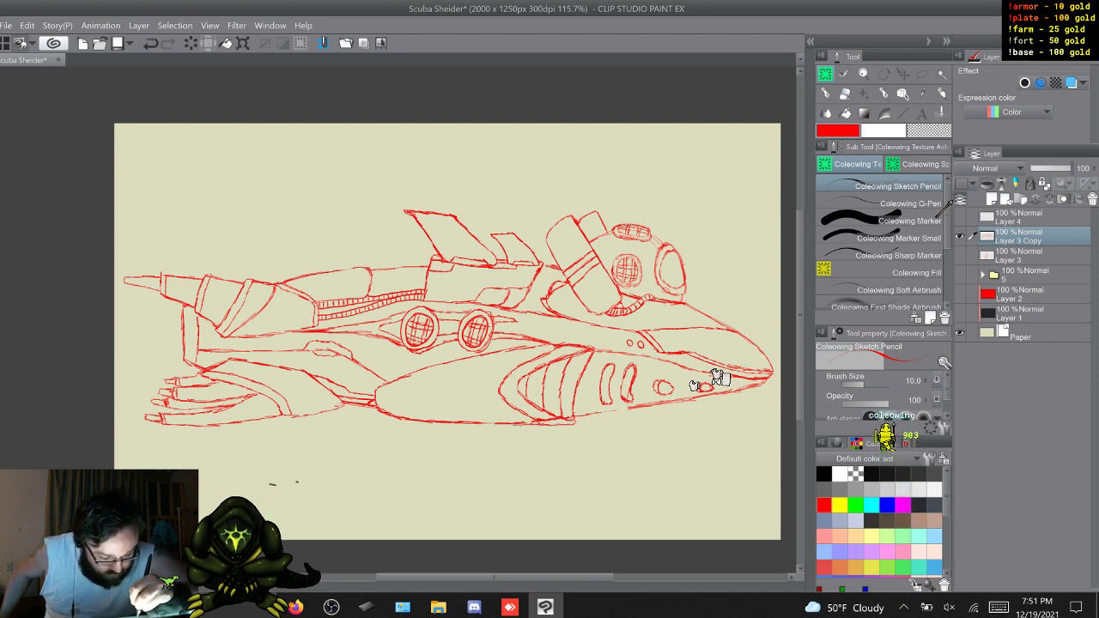
Reorder the brushes so Coleowing Marker Small sits directly below Coleowing Sketch Pencil, and open its sub tool options
{"action": "right_click", "coordinate": [922, 238]}
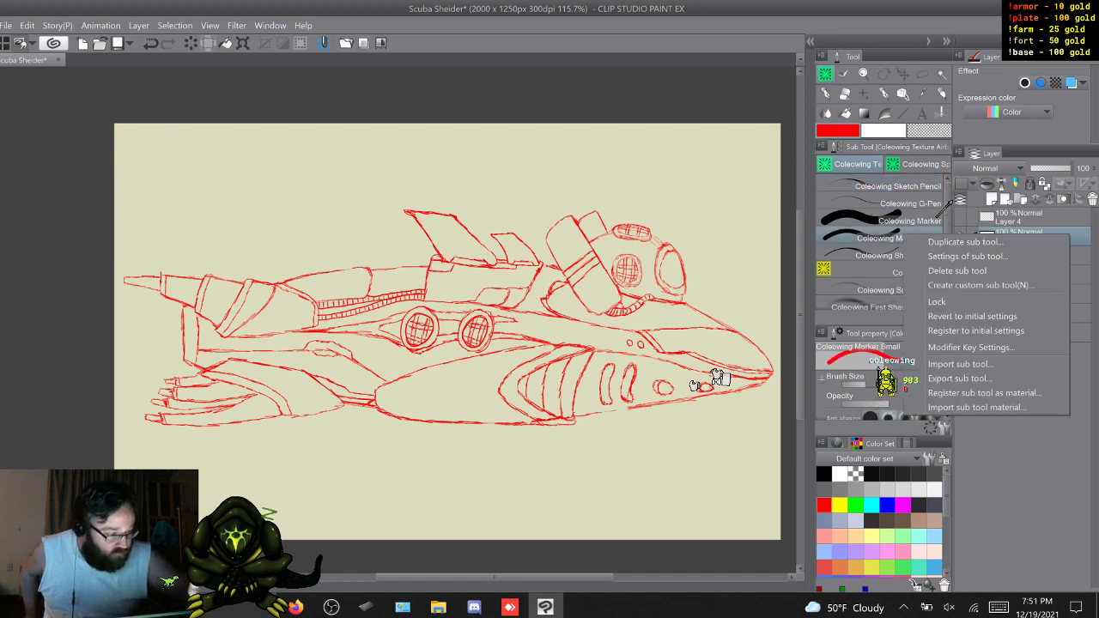
{"action": "left_click_drag", "start_coordinate": [888, 238], "coordinate": [889, 200]}
{"action": "right_click", "coordinate": [948, 201]}
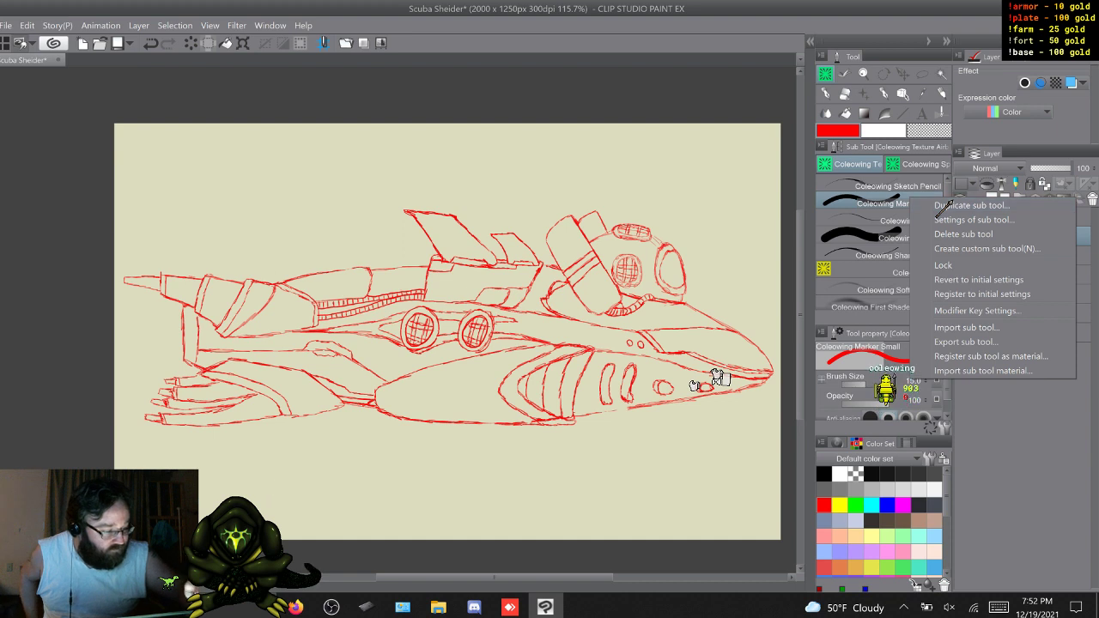
Dismiss the sub tool options and move Coleowing Marker Small directly below Coleowing Marker in the brush list
{"action": "left_click", "coordinate": [888, 203]}
{"action": "left_click_drag", "start_coordinate": [888, 204], "coordinate": [888, 238]}
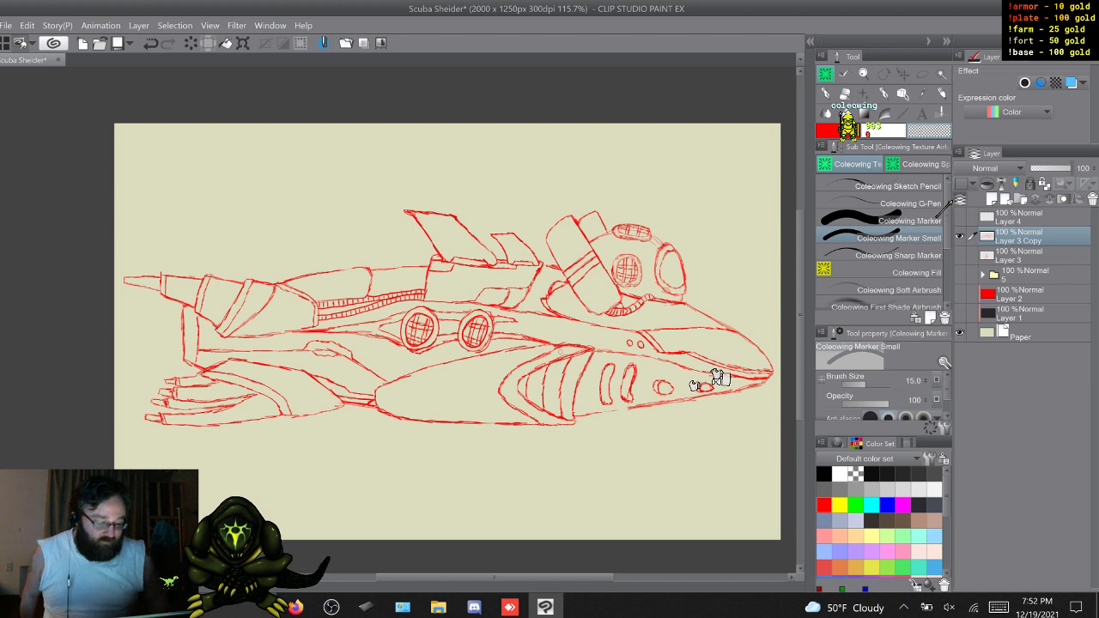
Pencil a red recessed panel on the hull's underside, cleaning its lines with the transparent Coleowing Marker Small
{"action": "left_click", "coordinate": [893, 186]}
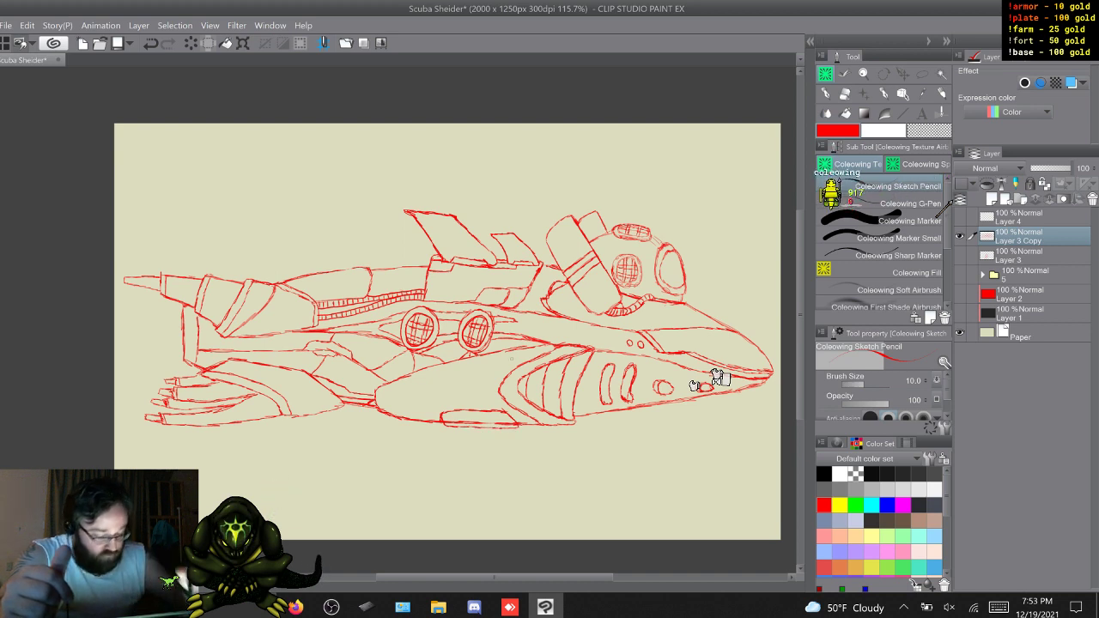
{"action": "left_click", "coordinate": [898, 238]}
{"action": "left_click", "coordinate": [929, 131]}
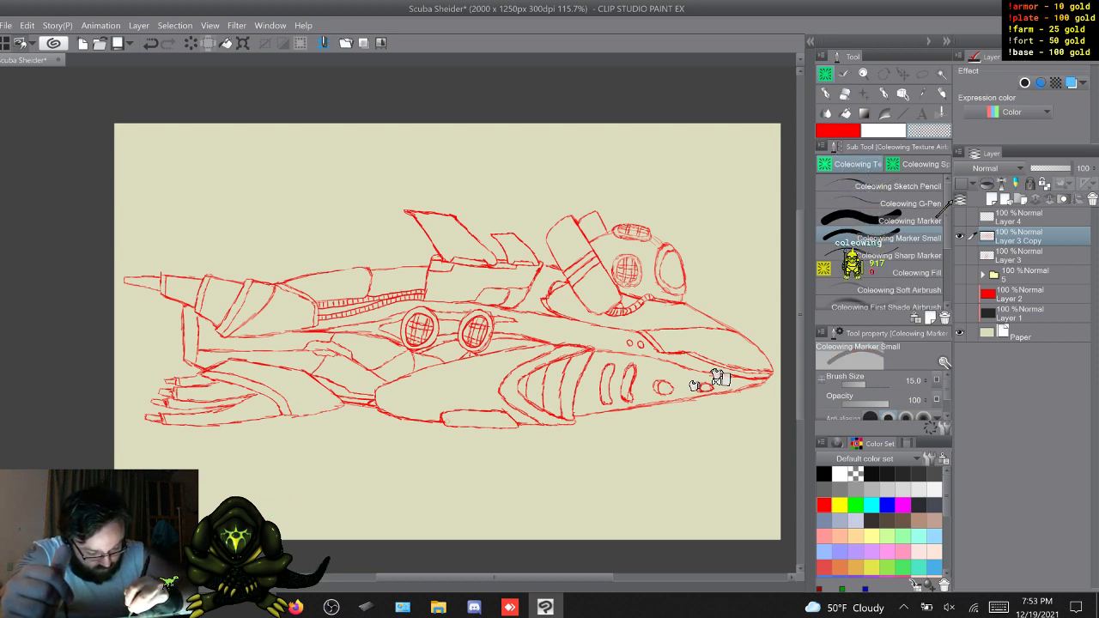
{"action": "left_click", "coordinate": [896, 186]}
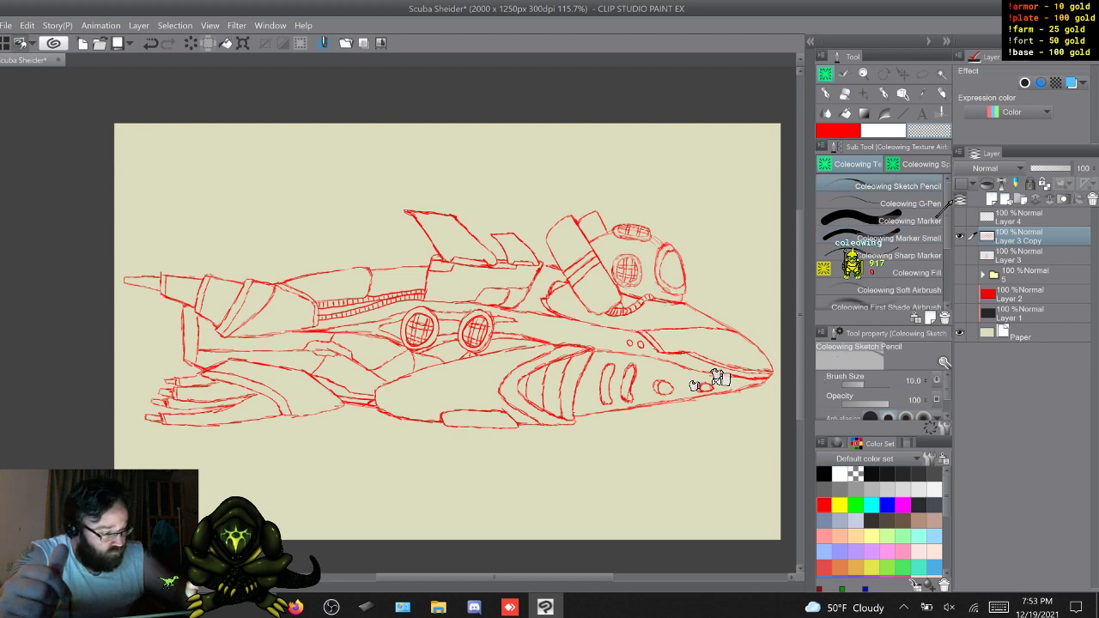
{"action": "left_click", "coordinate": [838, 131]}
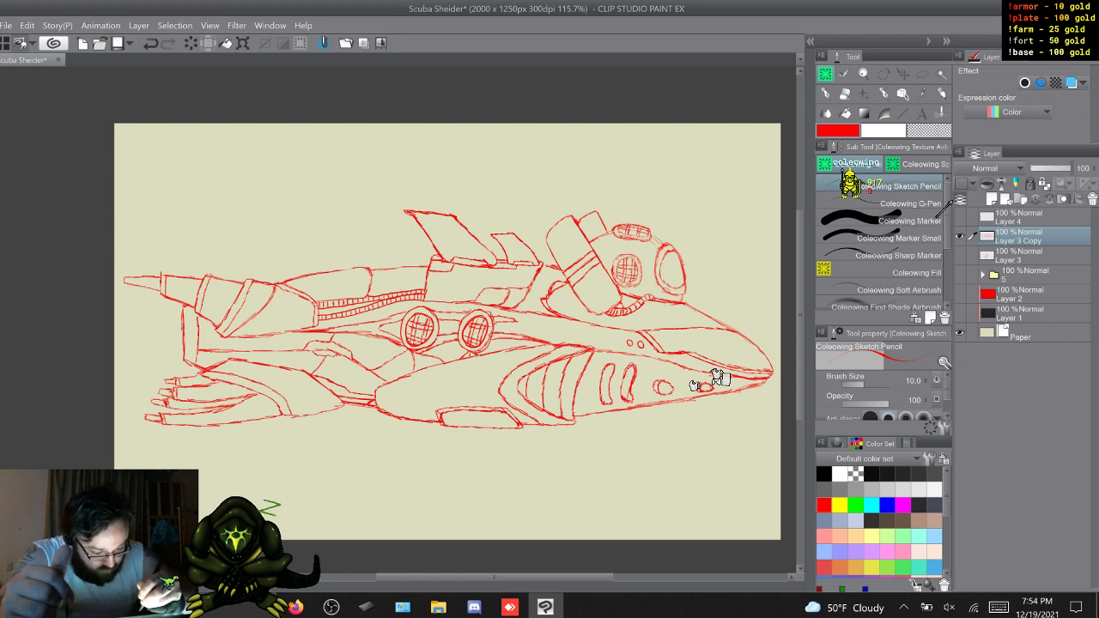
{"action": "left_click", "coordinate": [901, 238]}
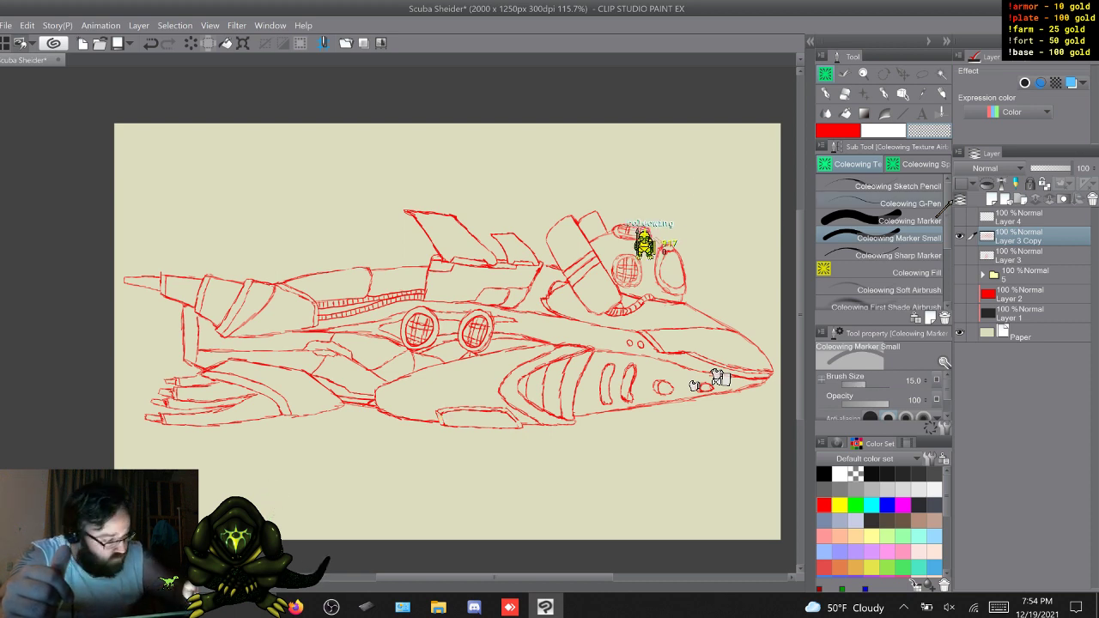
Pencil ribs and two small round ports around the underside panel, and cap both tail fins with flat horizontal blades
{"action": "key", "text": "g"}
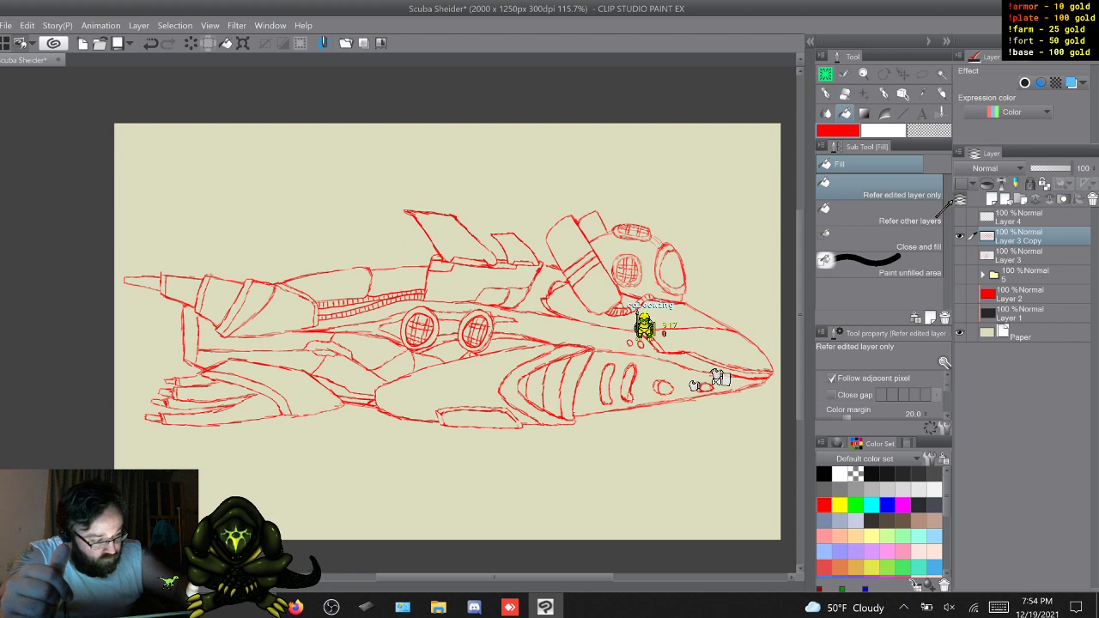
{"action": "key", "text": "p"}
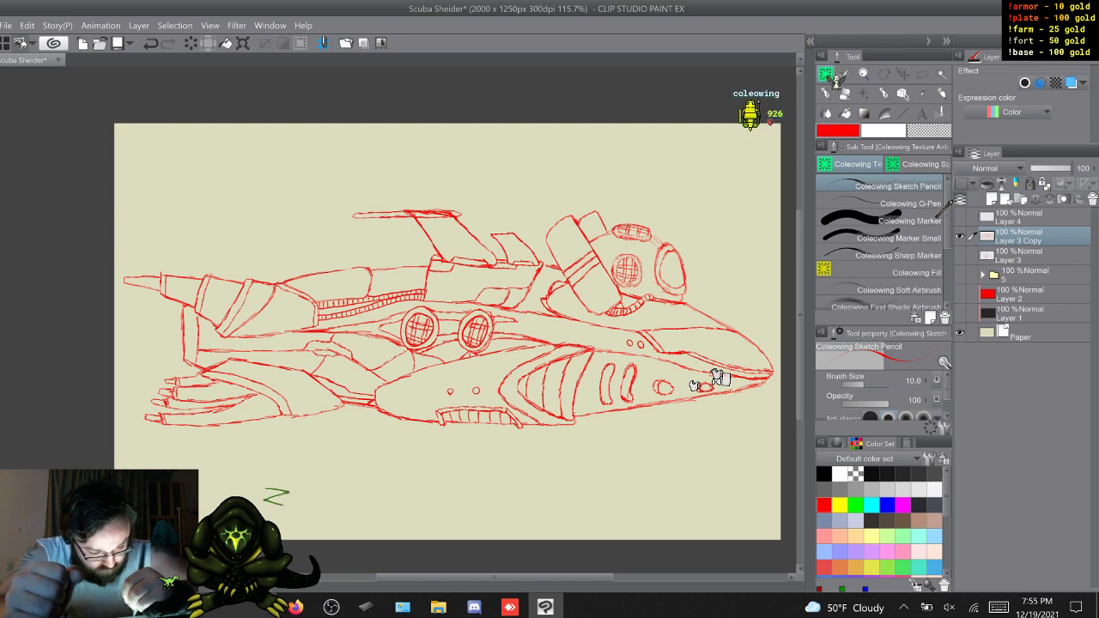
{"action": "left_click", "coordinate": [898, 255]}
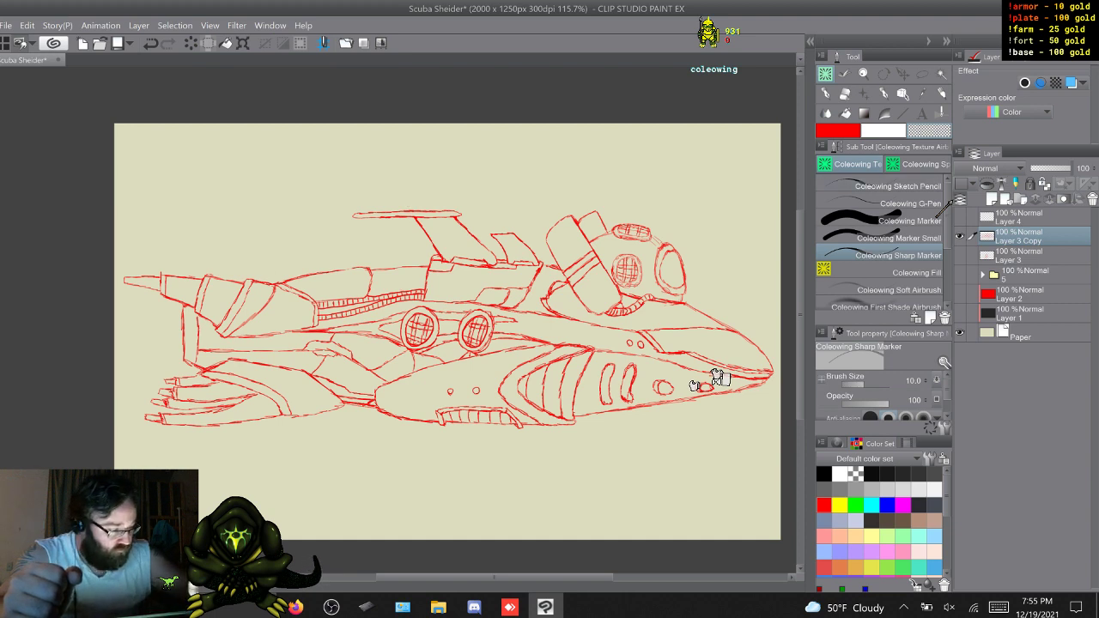
{"action": "left_click", "coordinate": [897, 187]}
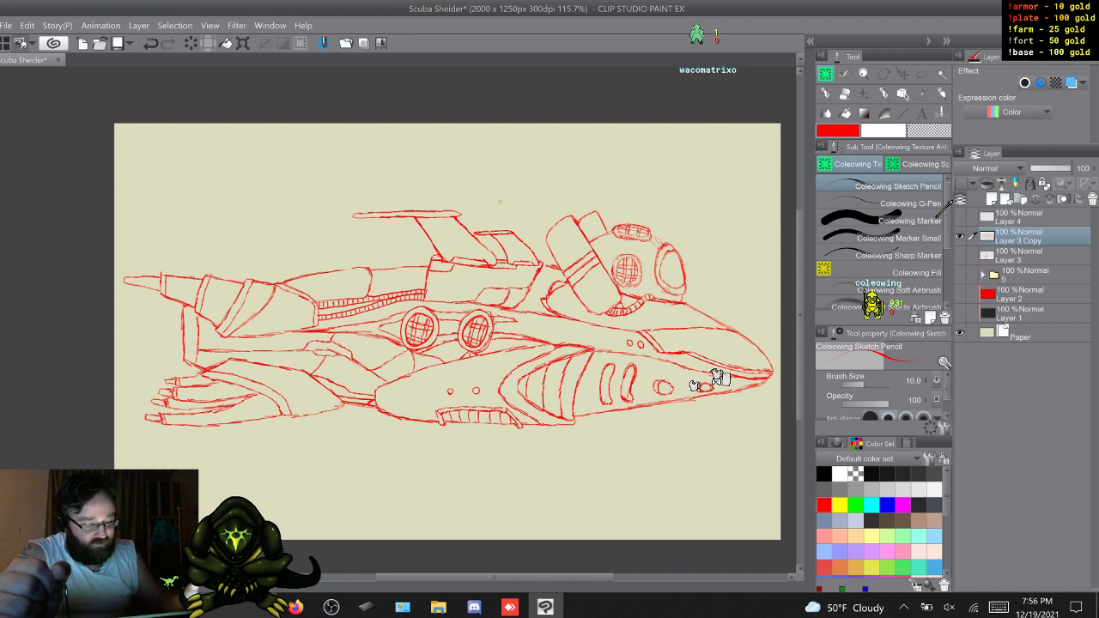
Show the walking mech on Layer 3 and move it so its helmet lines up with the submarine creature's helmet
{"action": "left_click", "coordinate": [960, 236]}
{"action": "left_click", "coordinate": [960, 255]}
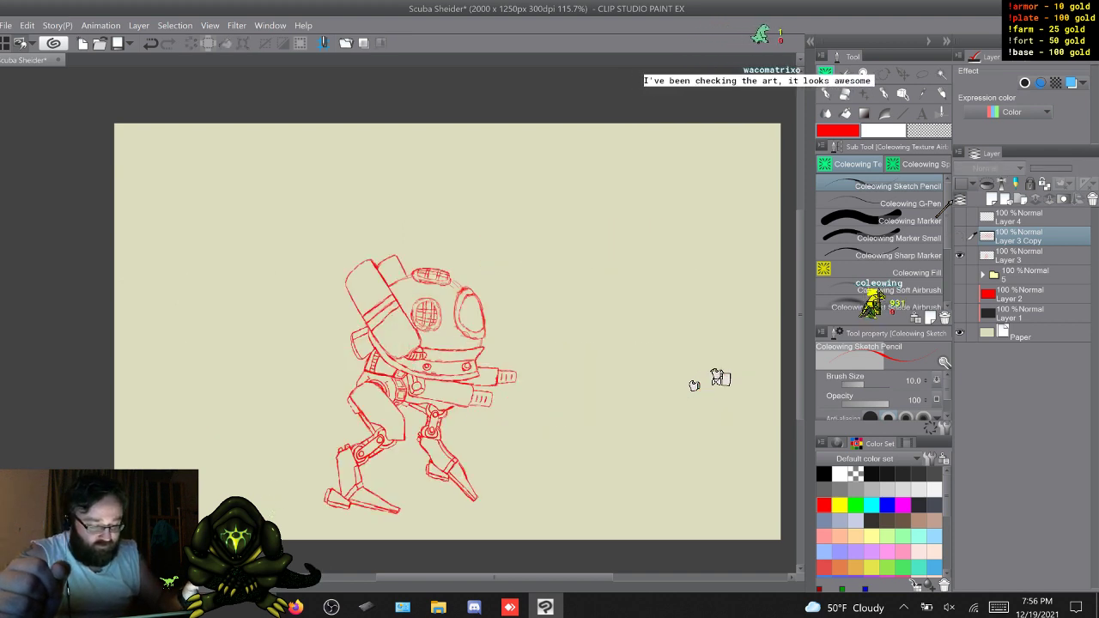
{"action": "left_click", "coordinate": [1022, 256]}
{"action": "key", "text": "k"}
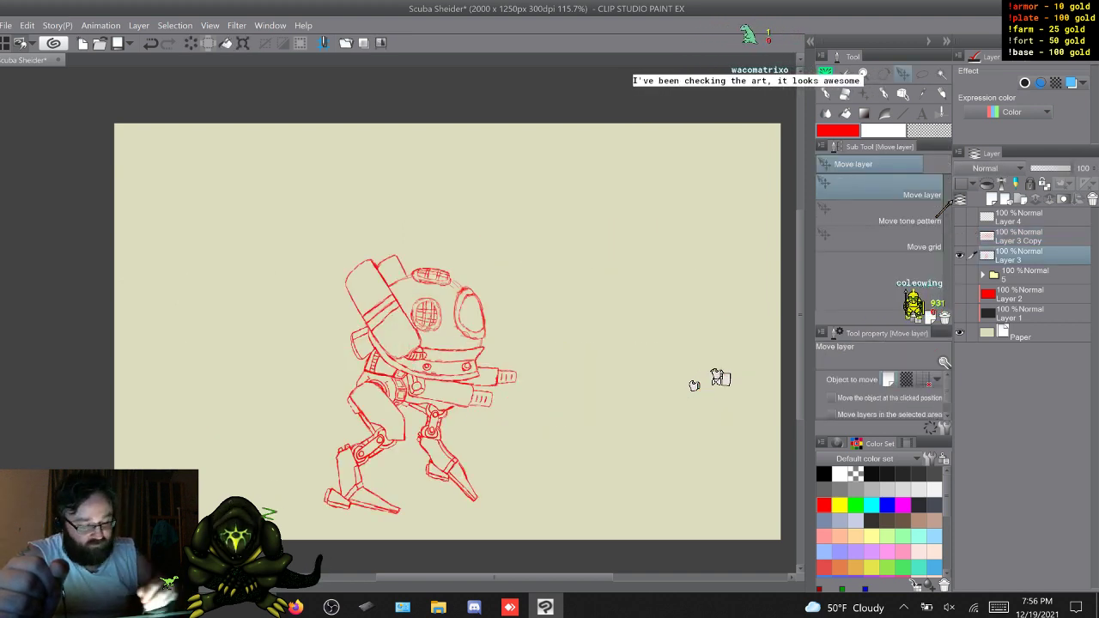
{"action": "mouse_move", "coordinate": [421, 377]}
{"action": "left_mouse_down"}
{"action": "mouse_move", "coordinate": [605, 322]}
{"action": "mouse_move", "coordinate": [617, 338]}
{"action": "left_mouse_up"}
{"action": "left_click", "coordinate": [959, 236]}
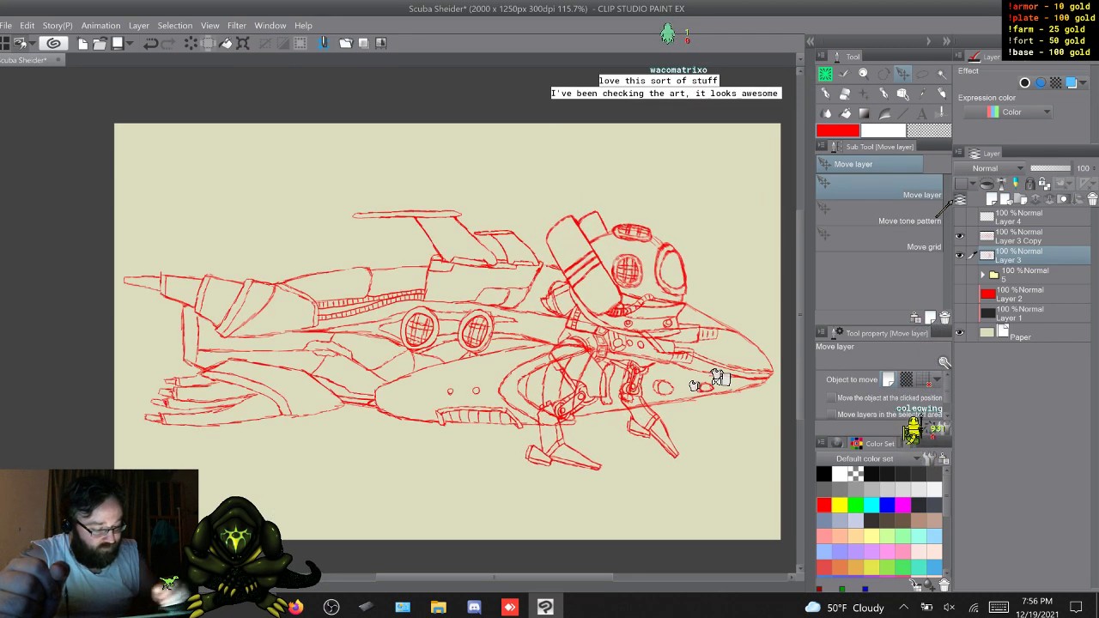
{"action": "left_click", "coordinate": [959, 255]}
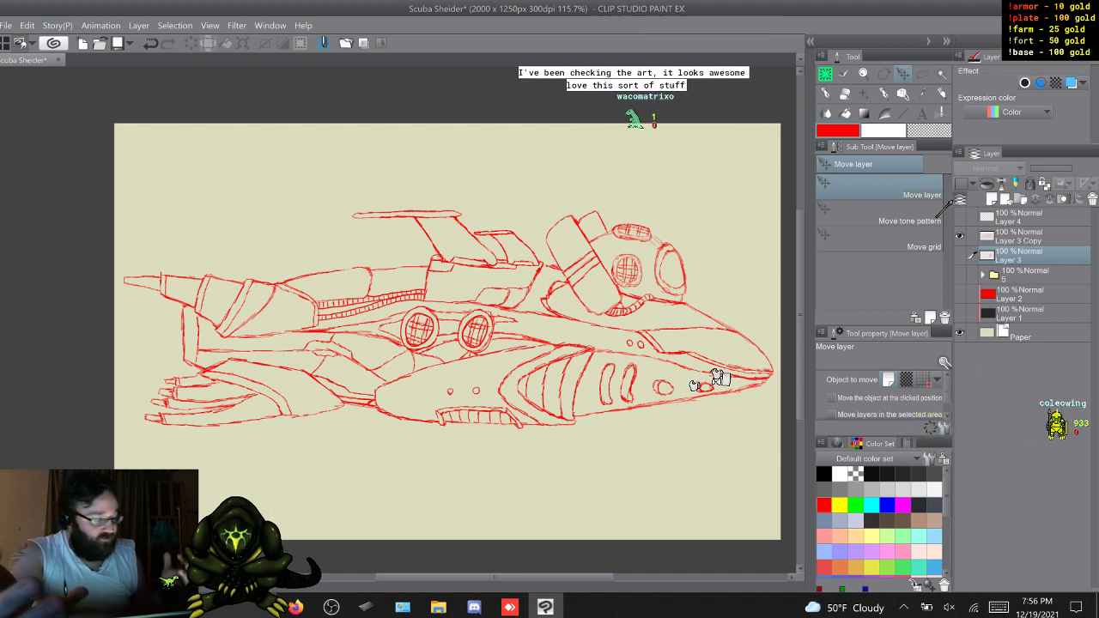
{"action": "left_click", "coordinate": [960, 236]}
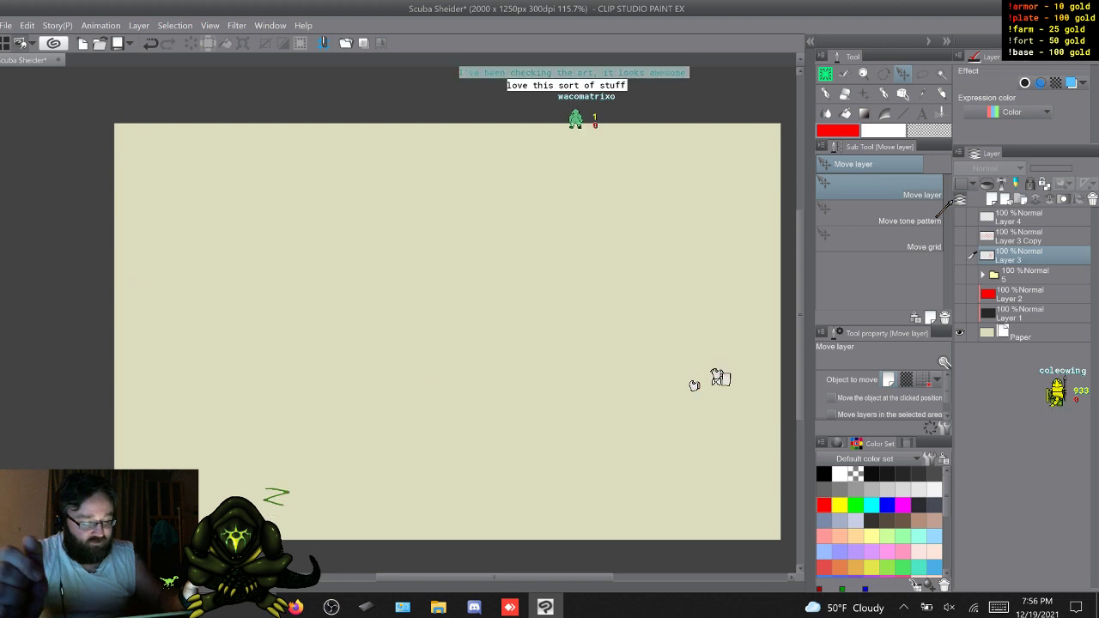
{"action": "left_click", "coordinate": [959, 255]}
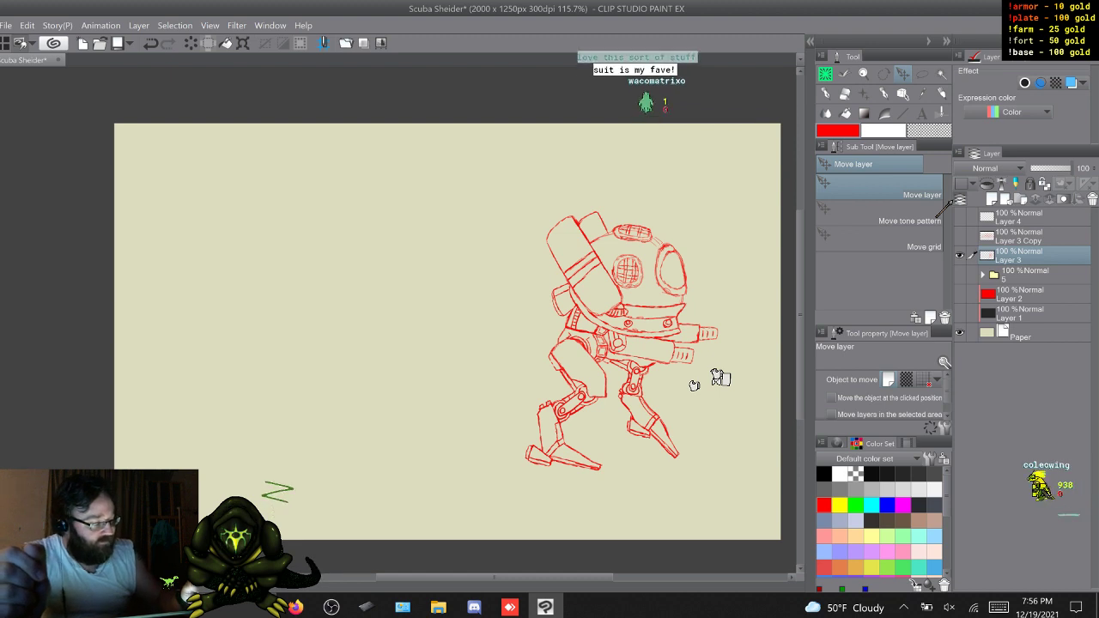
Hide the mech and look through the subfolders of folder 5 to find the diver sketch in Folder 2
{"action": "left_click", "coordinate": [960, 255]}
{"action": "left_click", "coordinate": [959, 274]}
{"action": "left_click", "coordinate": [983, 274]}
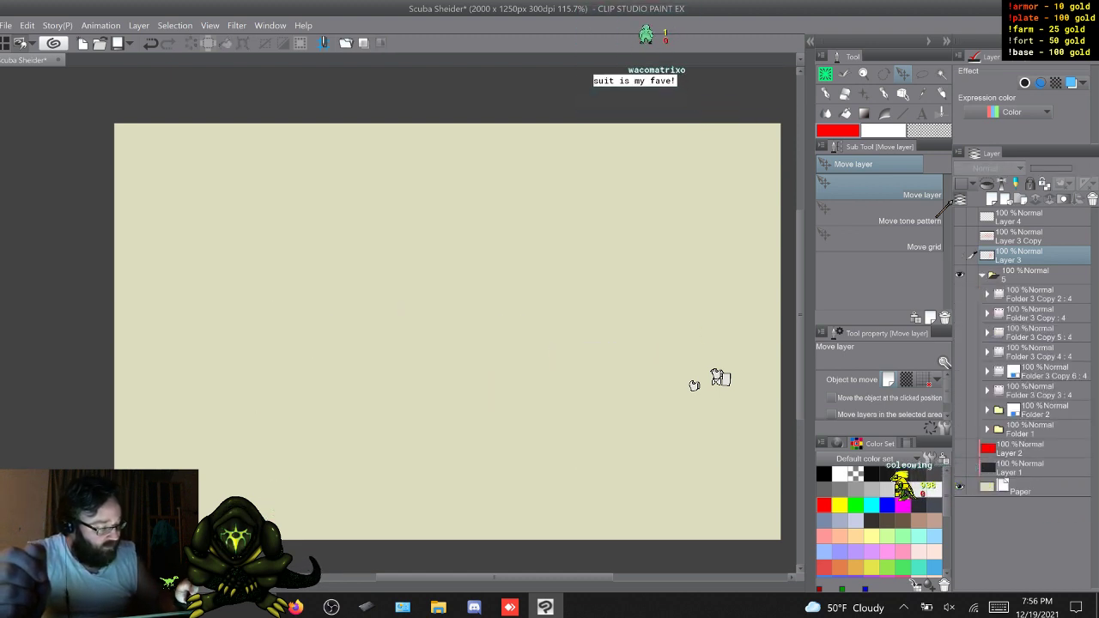
{"action": "left_click", "coordinate": [960, 428]}
{"action": "left_click", "coordinate": [960, 428]}
{"action": "left_click", "coordinate": [960, 409]}
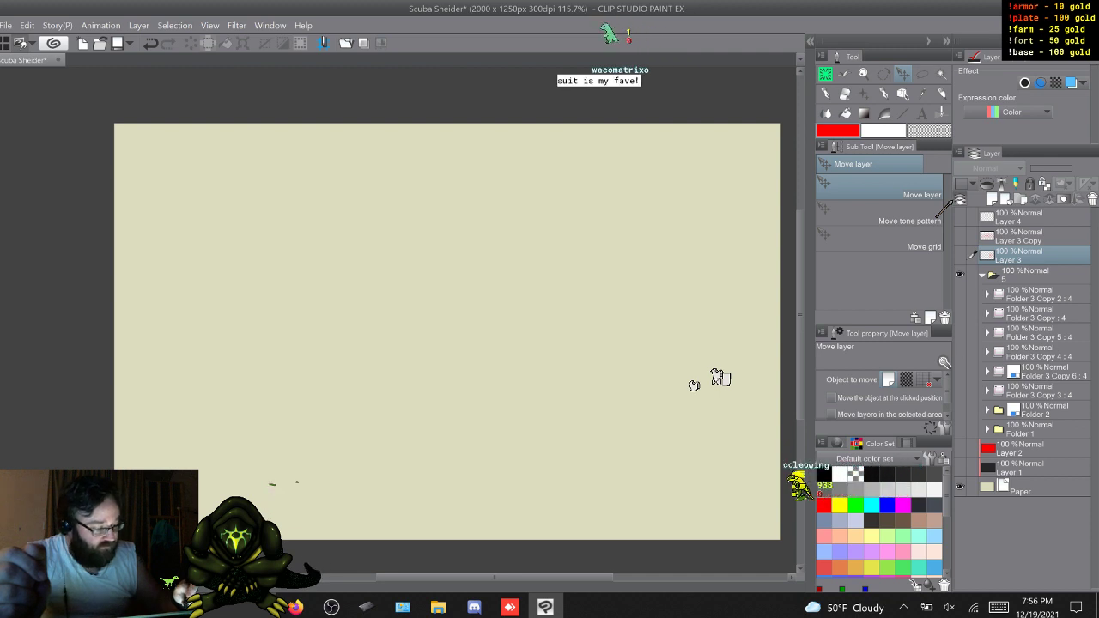
{"action": "left_click", "coordinate": [960, 409]}
{"action": "left_click", "coordinate": [960, 390]}
{"action": "left_click", "coordinate": [959, 390]}
{"action": "left_click", "coordinate": [960, 409]}
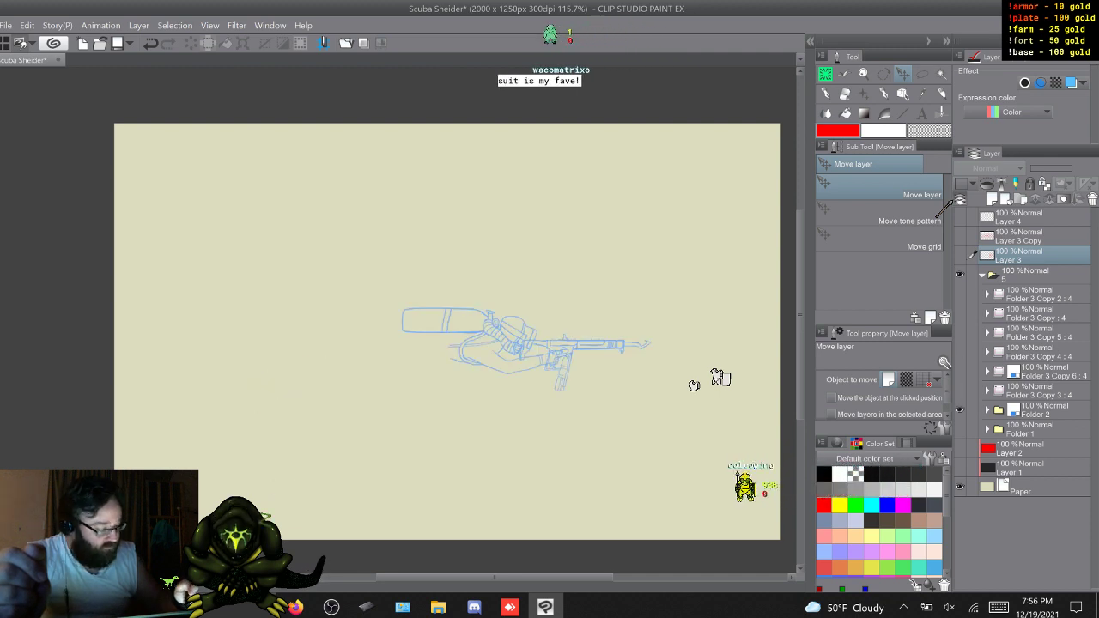
Expand Folder 2 and turn off its blue layer color so the diver sketch displays in its original color
{"action": "left_click", "coordinate": [987, 410]}
{"action": "left_click", "coordinate": [1043, 412]}
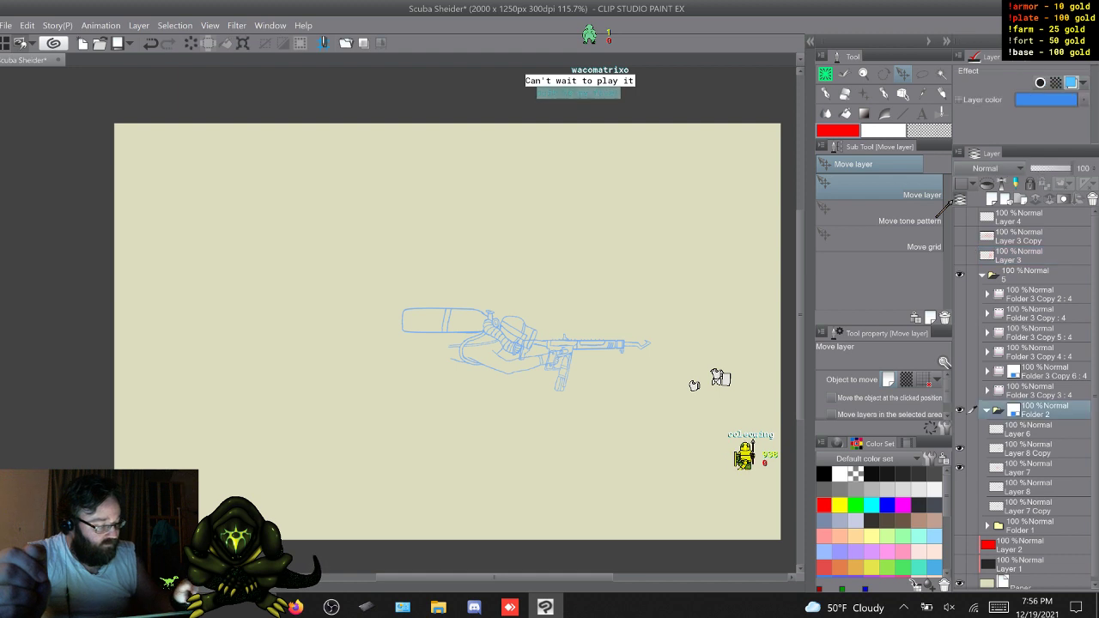
{"action": "left_click", "coordinate": [1070, 83]}
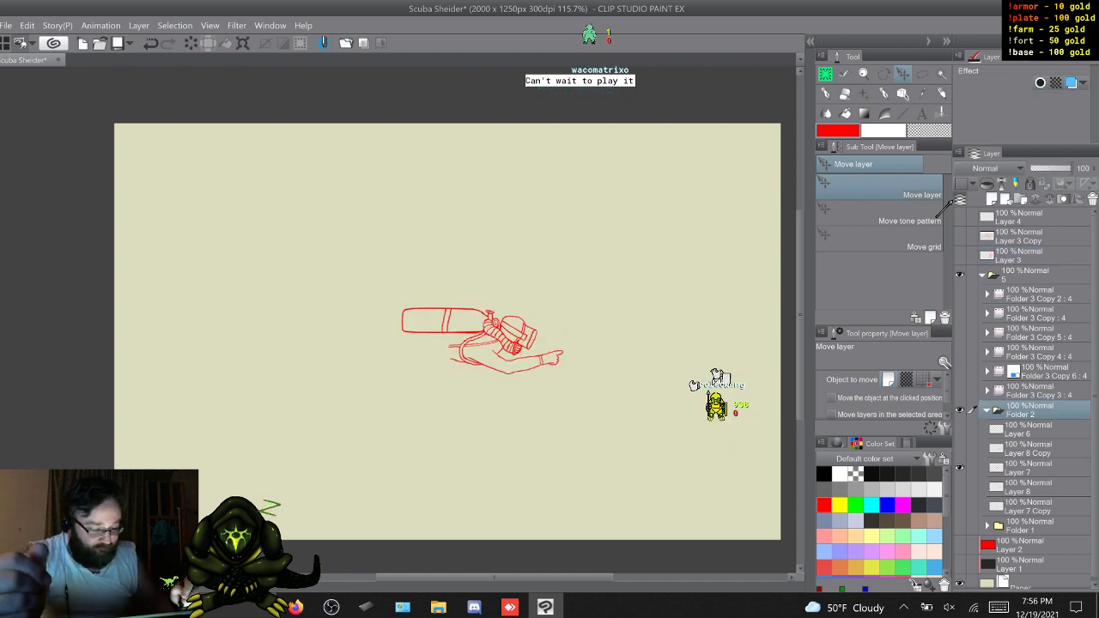
{"action": "key", "text": "ctrl+y"}
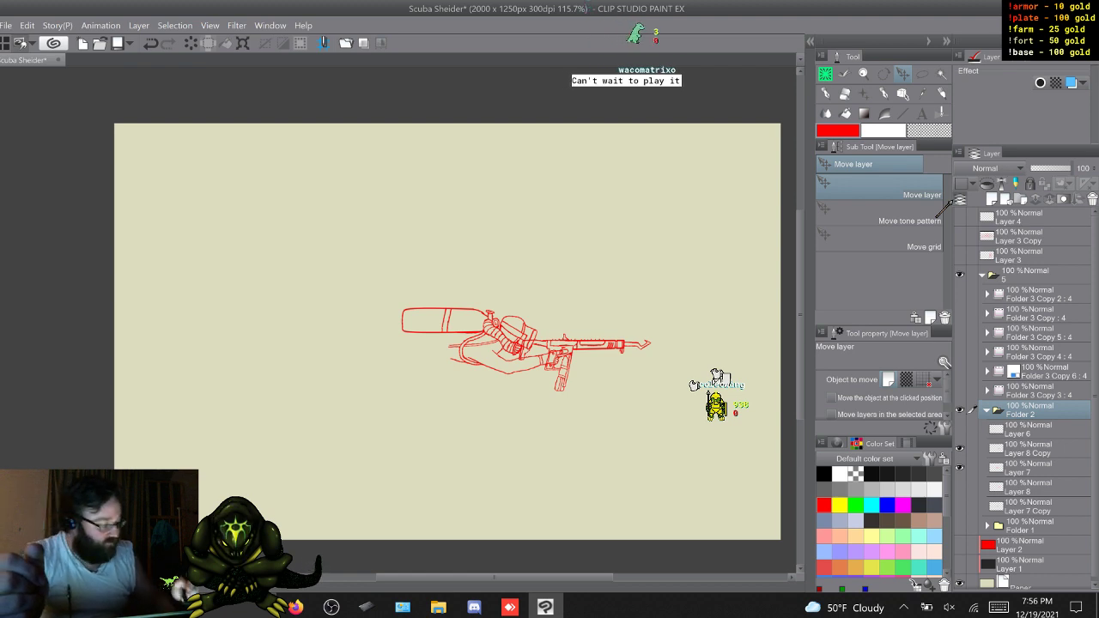
Examine the diver and harpoon gun sketch layers in Folder 2, leaving Layer 8 and Layer 7 Copy visible
{"action": "left_click_drag", "start_coordinate": [959, 448], "coordinate": [960, 467]}
{"action": "left_click", "coordinate": [959, 429]}
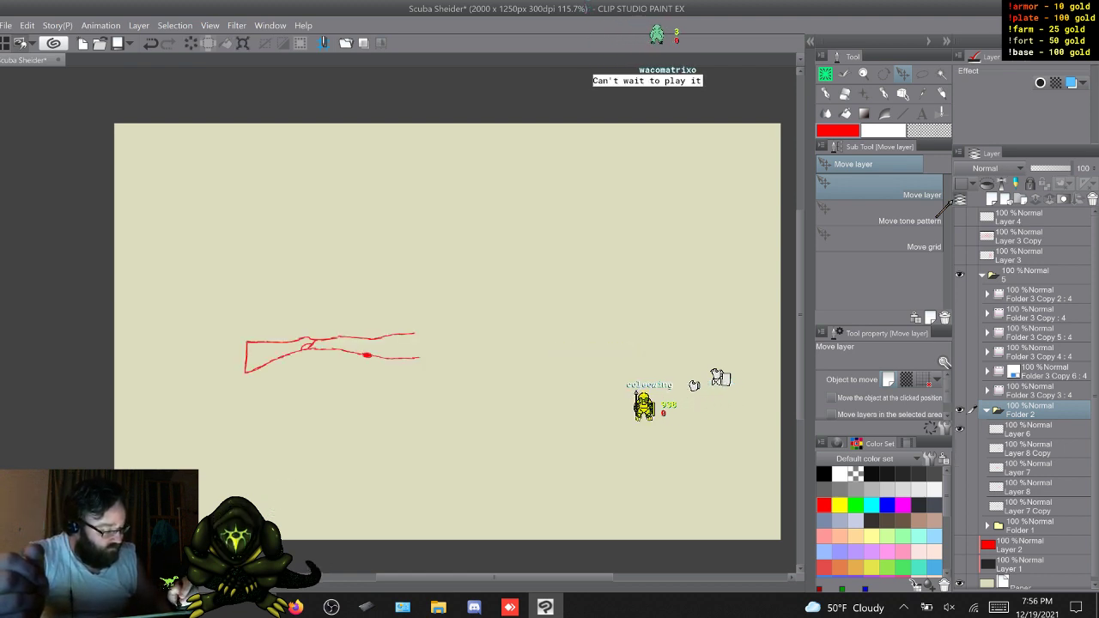
{"action": "left_click", "coordinate": [959, 486]}
{"action": "left_click", "coordinate": [959, 429]}
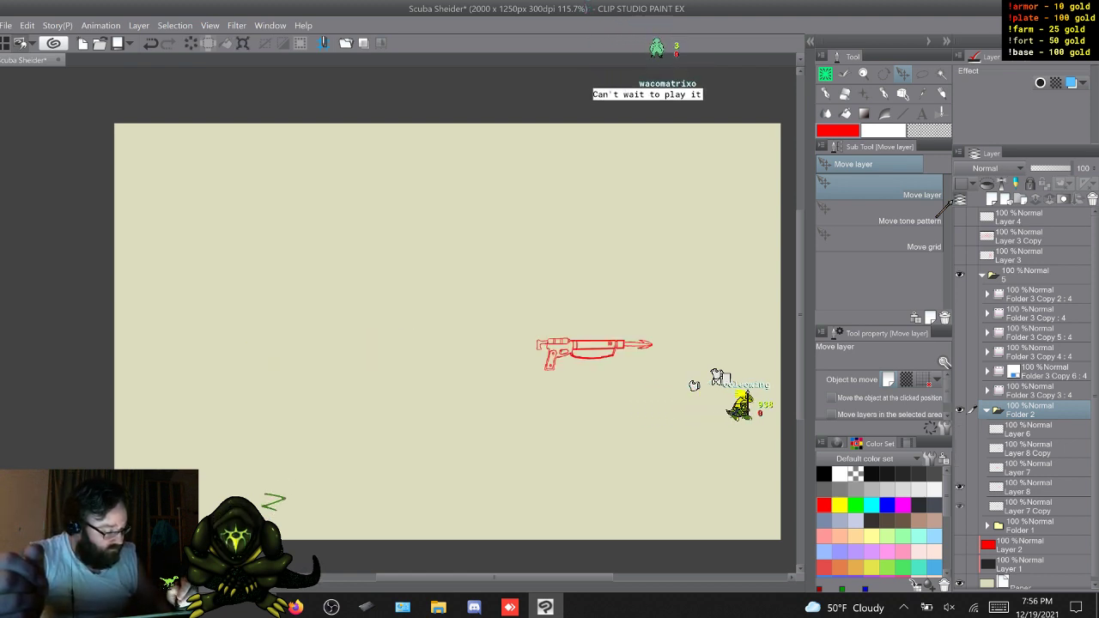
{"action": "left_click", "coordinate": [960, 506]}
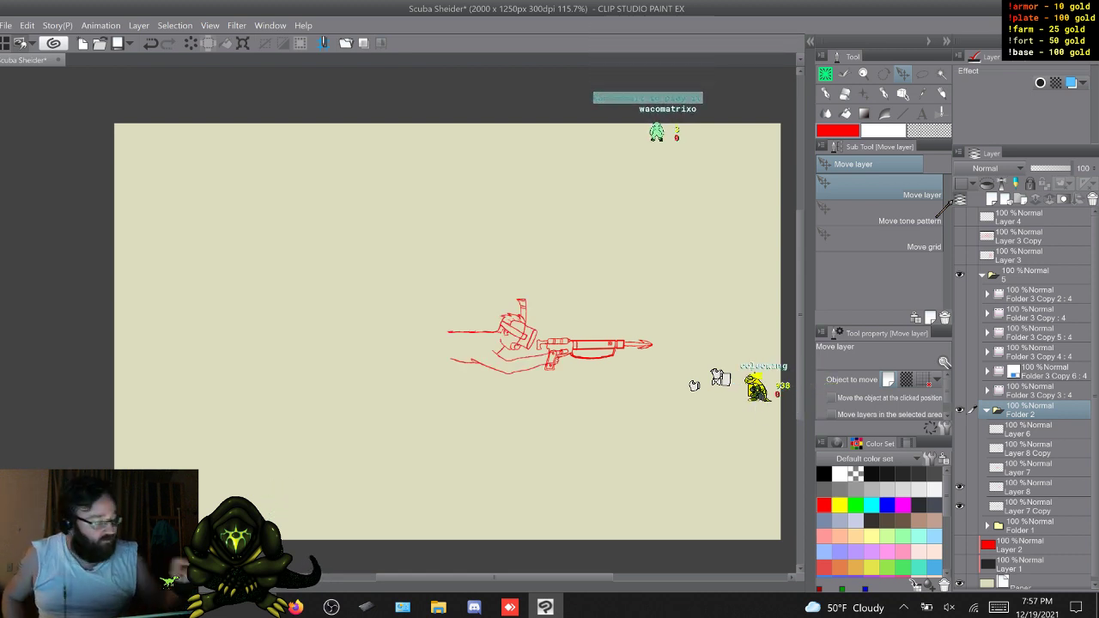
{"action": "left_click", "coordinate": [986, 410]}
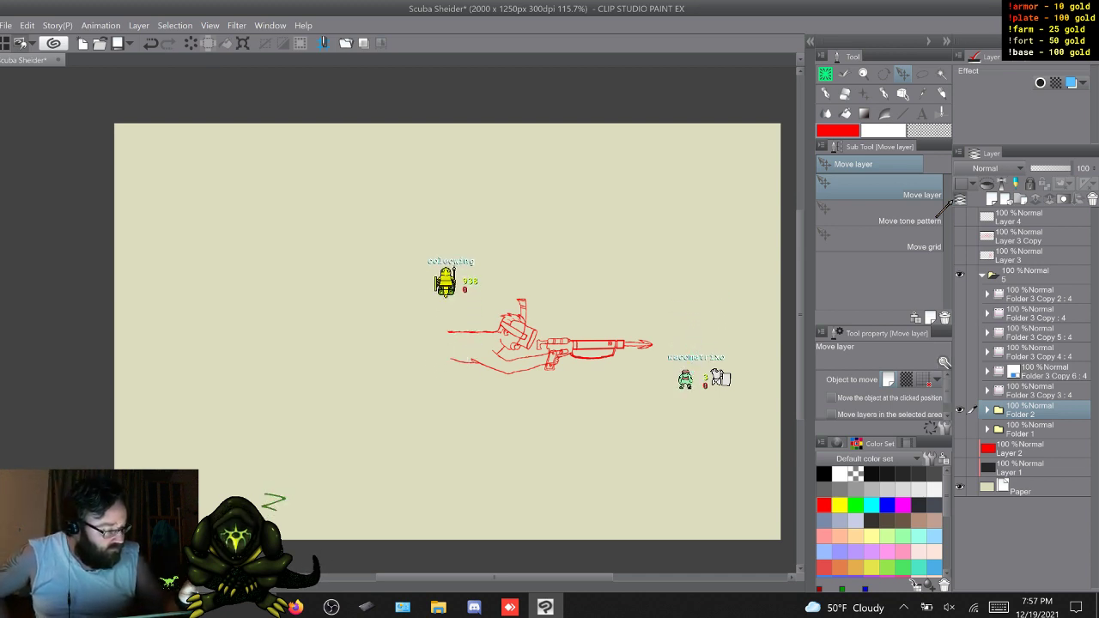
Hide folder 5 and compare the Layer 3 mech with the submarine creature on Layer 3 Copy
{"action": "left_click", "coordinate": [982, 274]}
{"action": "left_click", "coordinate": [959, 275]}
{"action": "left_click", "coordinate": [960, 255]}
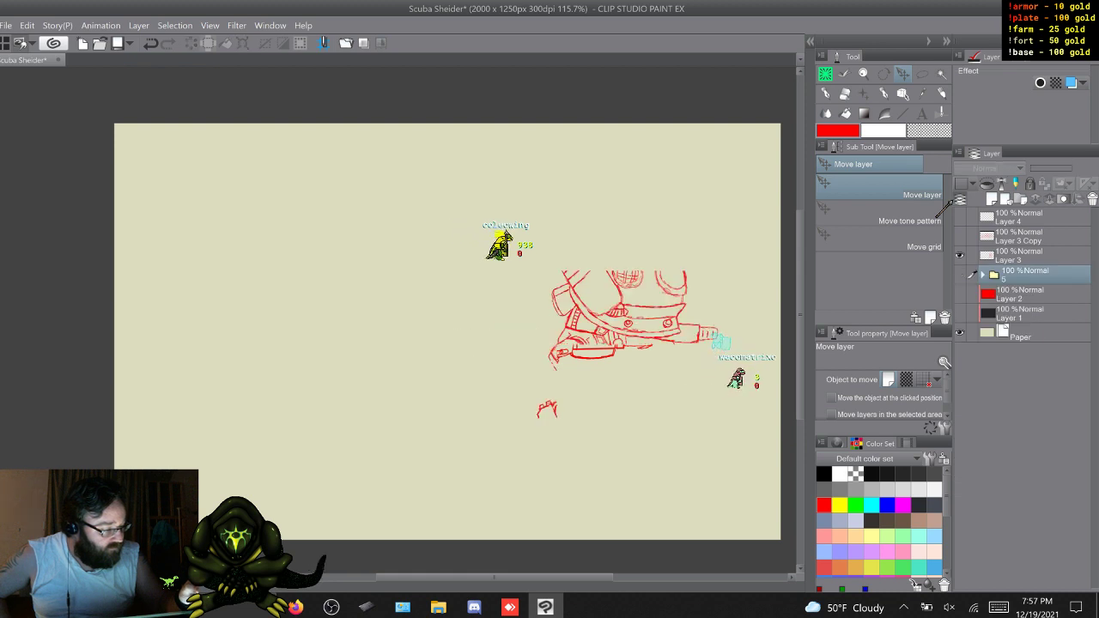
{"action": "left_click", "coordinate": [959, 255]}
{"action": "left_click", "coordinate": [959, 236]}
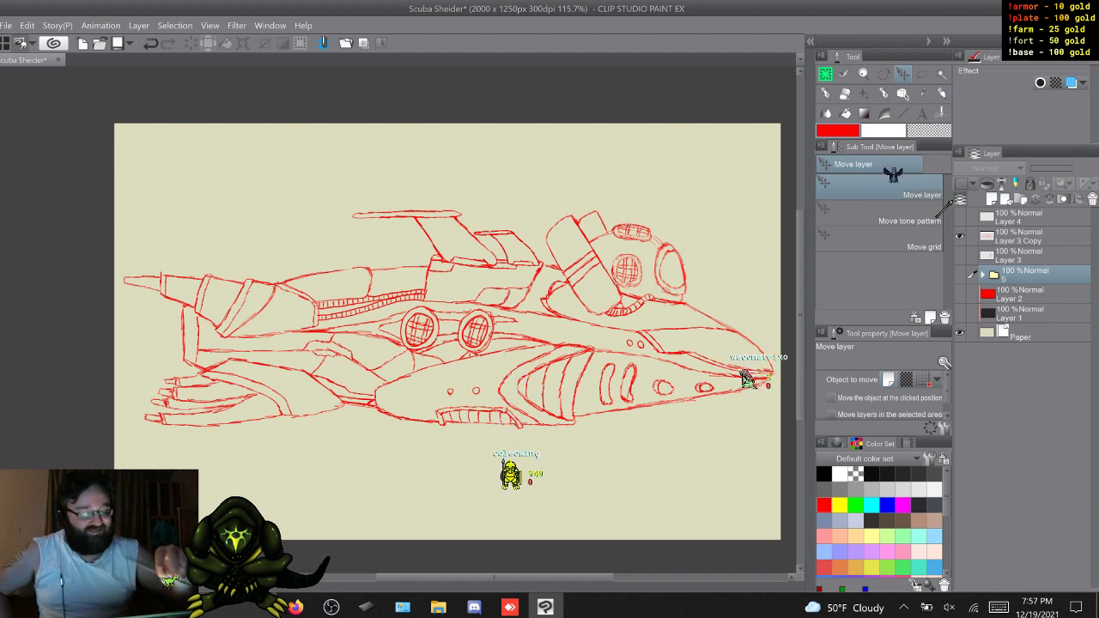
{"action": "left_click", "coordinate": [960, 236]}
{"action": "left_click", "coordinate": [959, 255]}
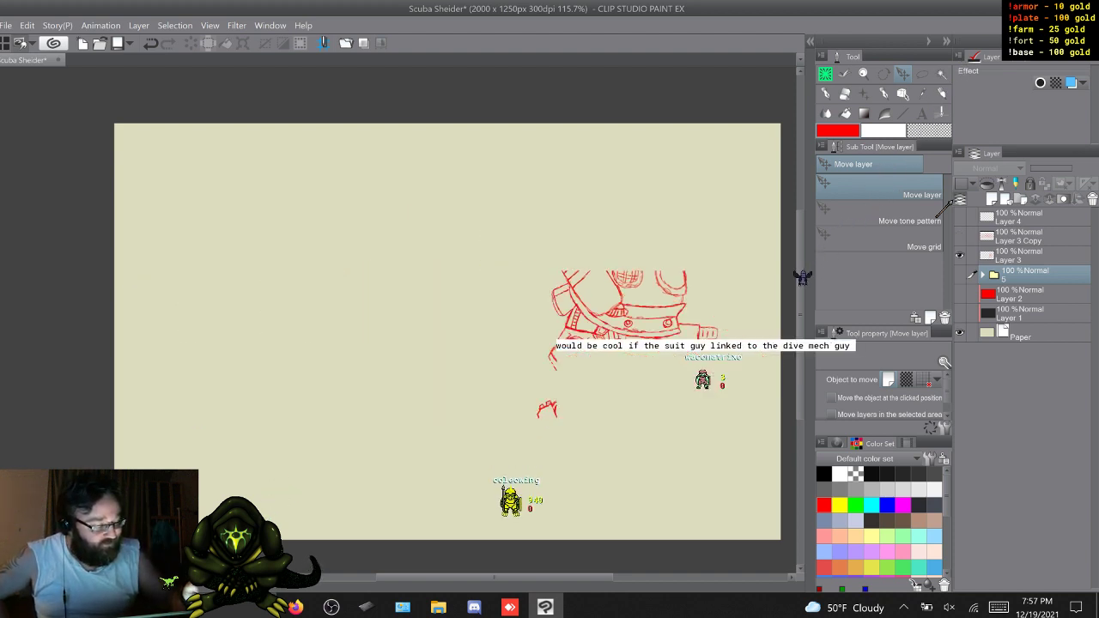
{"action": "left_click", "coordinate": [960, 255]}
{"action": "left_click", "coordinate": [960, 236]}
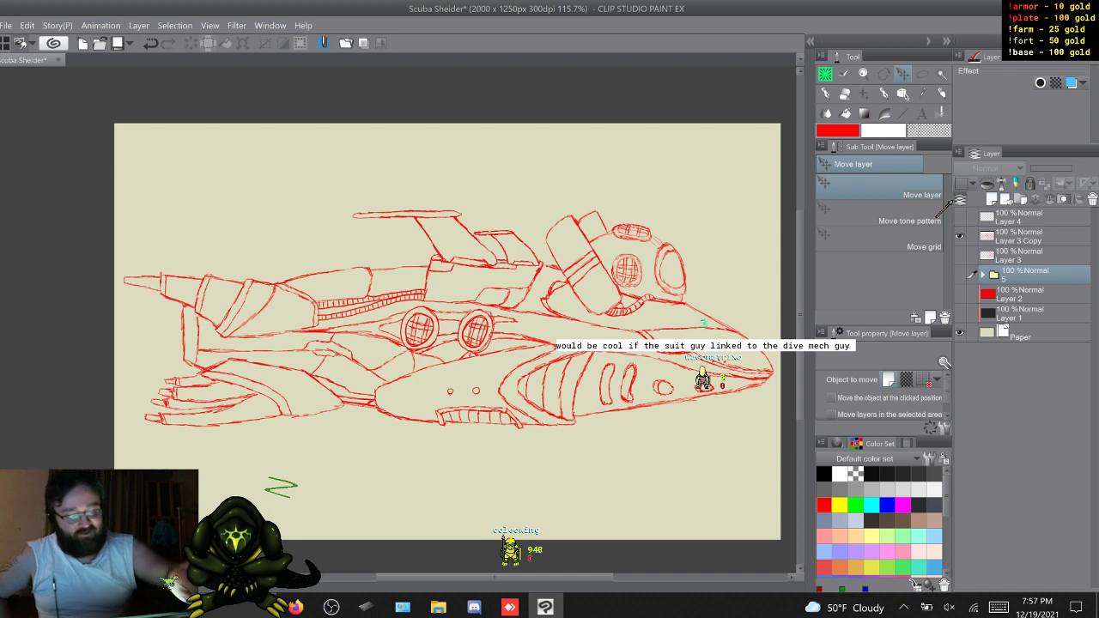
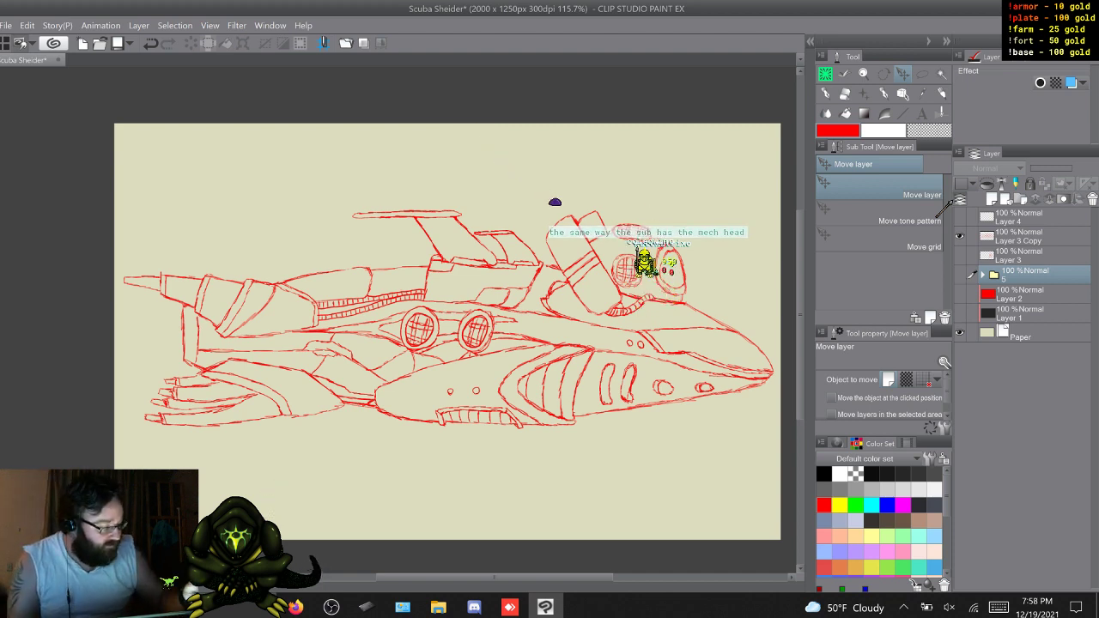
Overlay the Layer 3 mech on the submarine creature to check their match, and hide both sketches
{"action": "left_click", "coordinate": [960, 236]}
{"action": "left_click", "coordinate": [960, 255]}
{"action": "left_click", "coordinate": [960, 236]}
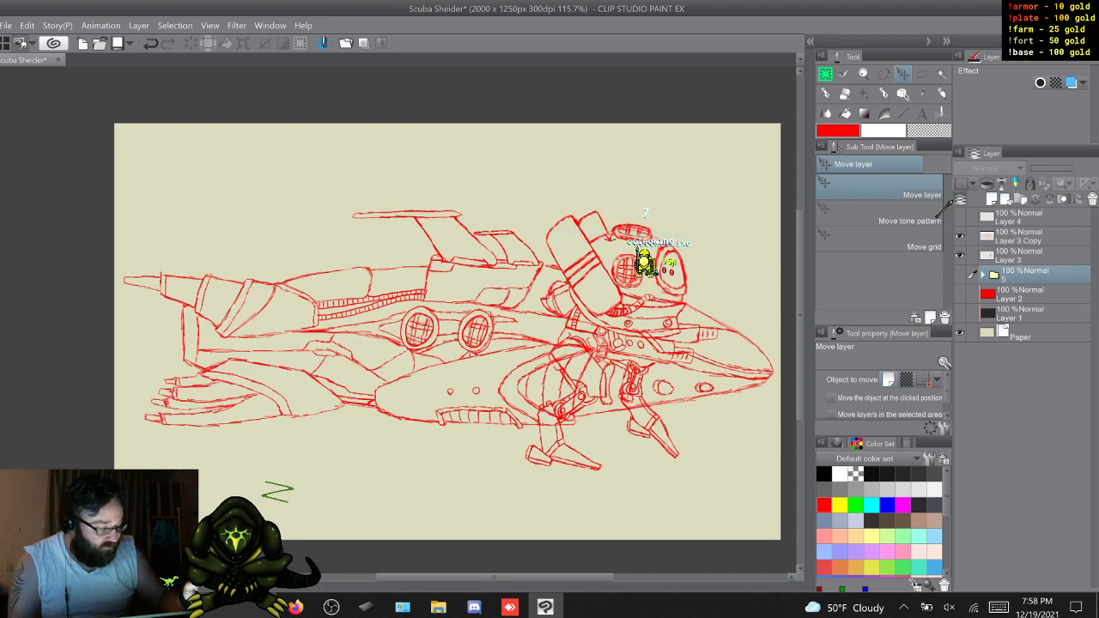
{"action": "left_click", "coordinate": [959, 236]}
{"action": "left_click", "coordinate": [959, 255]}
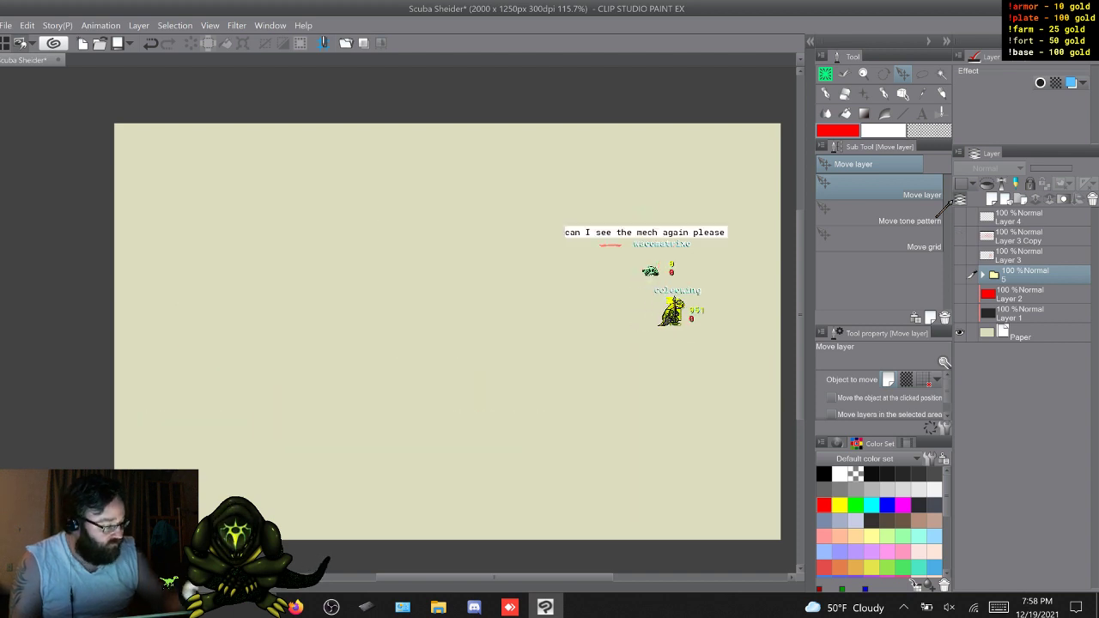
Show the colored diver from Folder 1 inside folder 5, with the Folder 2 sketch hidden
{"action": "left_click", "coordinate": [982, 275]}
{"action": "left_click", "coordinate": [960, 274]}
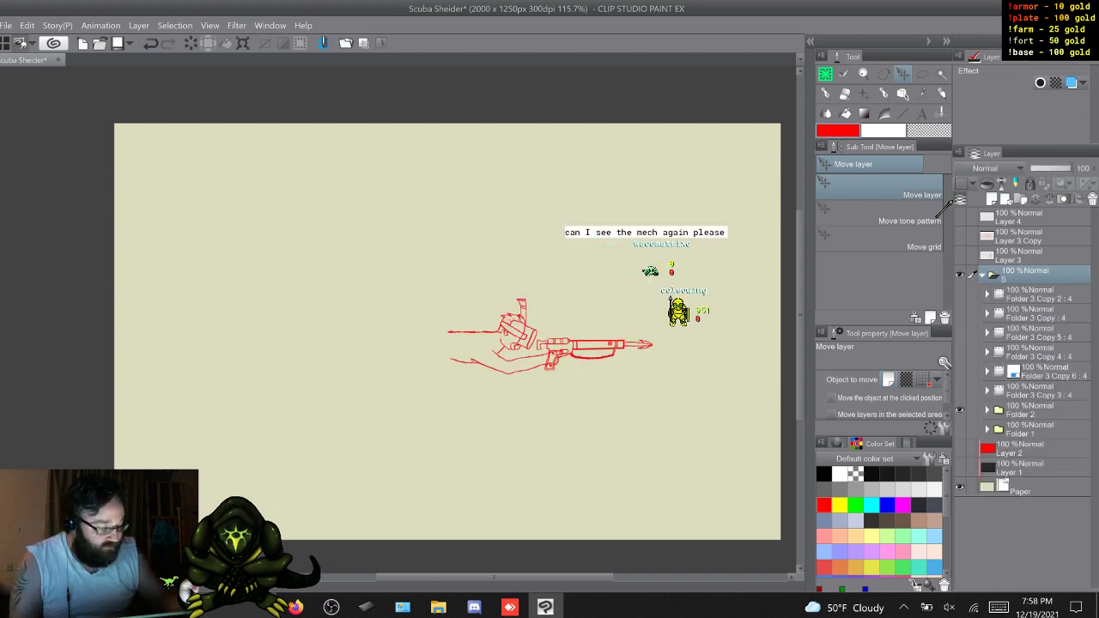
{"action": "left_click", "coordinate": [960, 410]}
{"action": "left_click", "coordinate": [960, 429]}
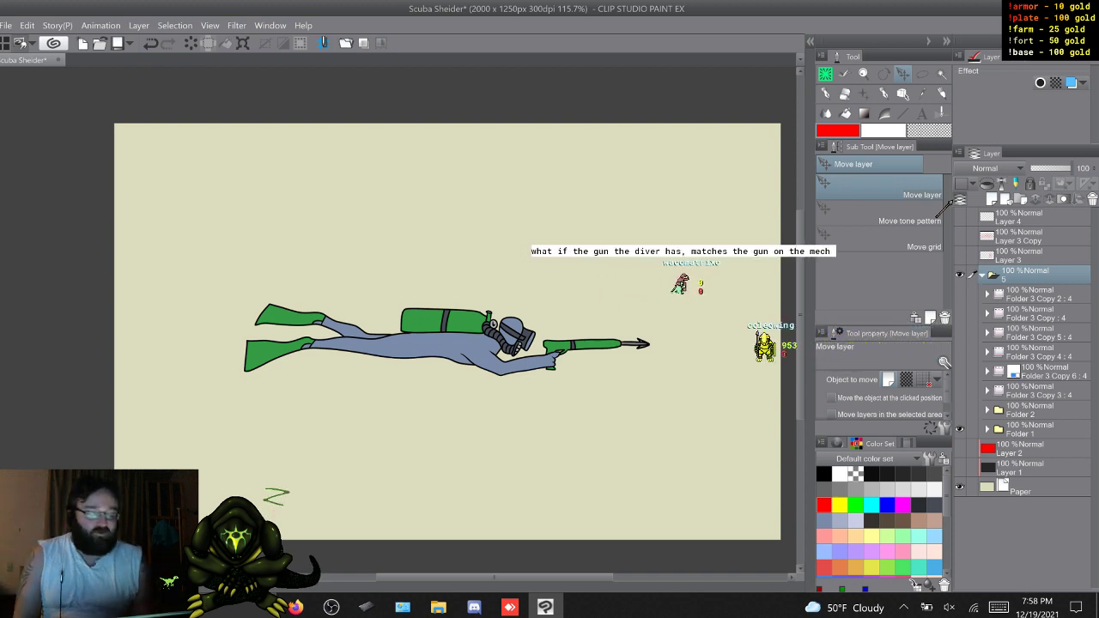
Show Folder 2 in place of the colored diver, and replace folder 5 on the canvas with the Layer 3 mech
{"action": "left_click", "coordinate": [960, 410]}
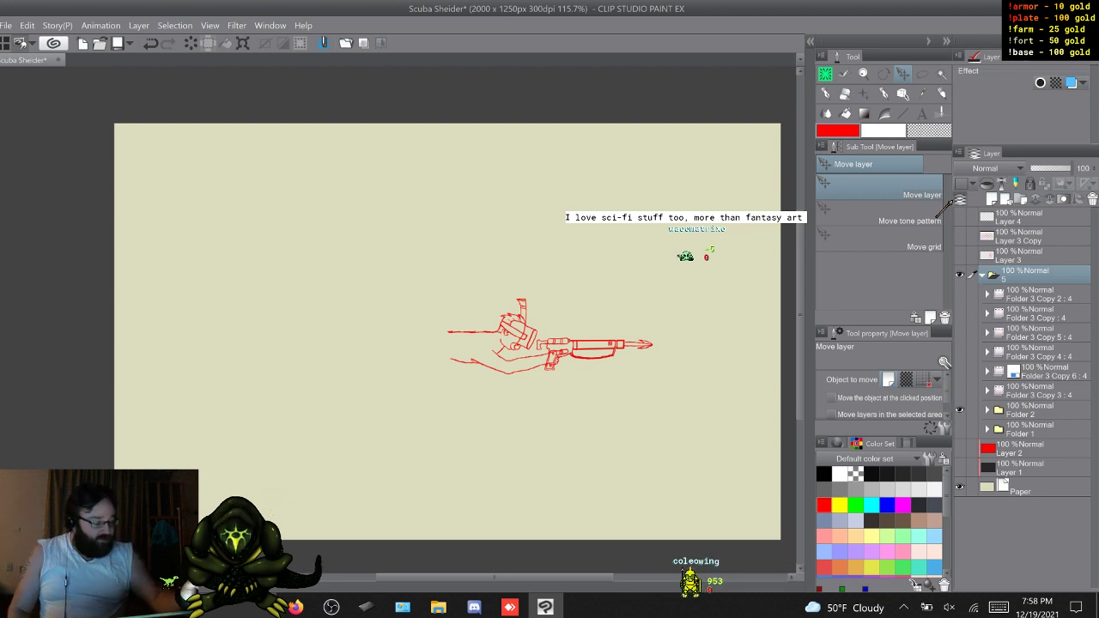
{"action": "left_click", "coordinate": [981, 275]}
{"action": "left_click", "coordinate": [959, 255]}
{"action": "left_click", "coordinate": [960, 275]}
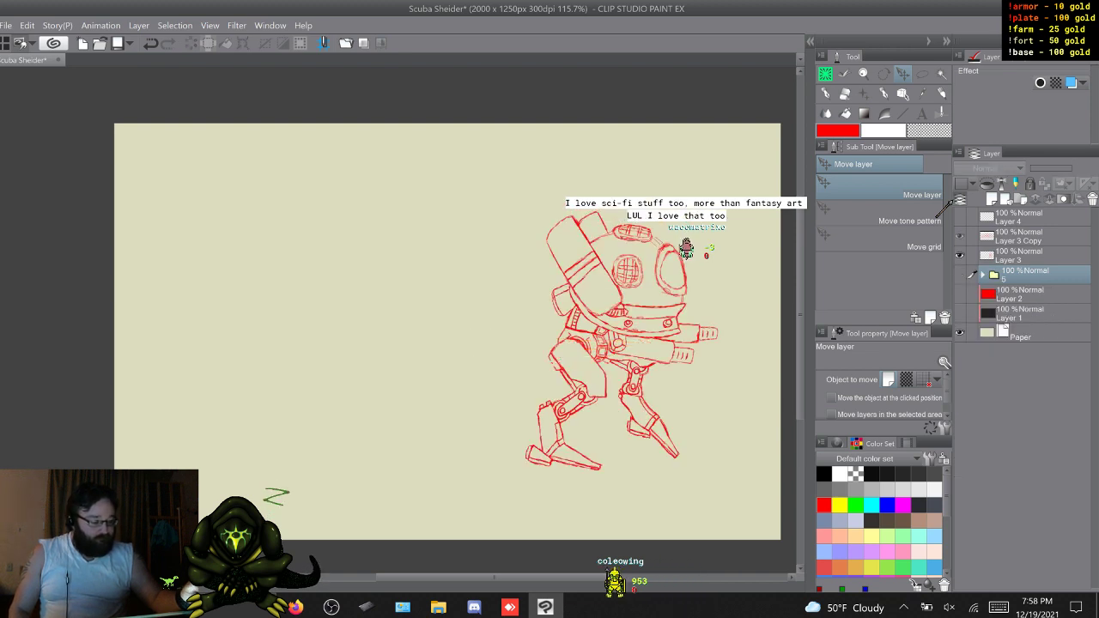
Briefly overlay Layer 3 Copy on the Layer 3 mech, and examine the mech up close on its own
{"action": "left_click", "coordinate": [960, 236]}
{"action": "left_click", "coordinate": [959, 236]}
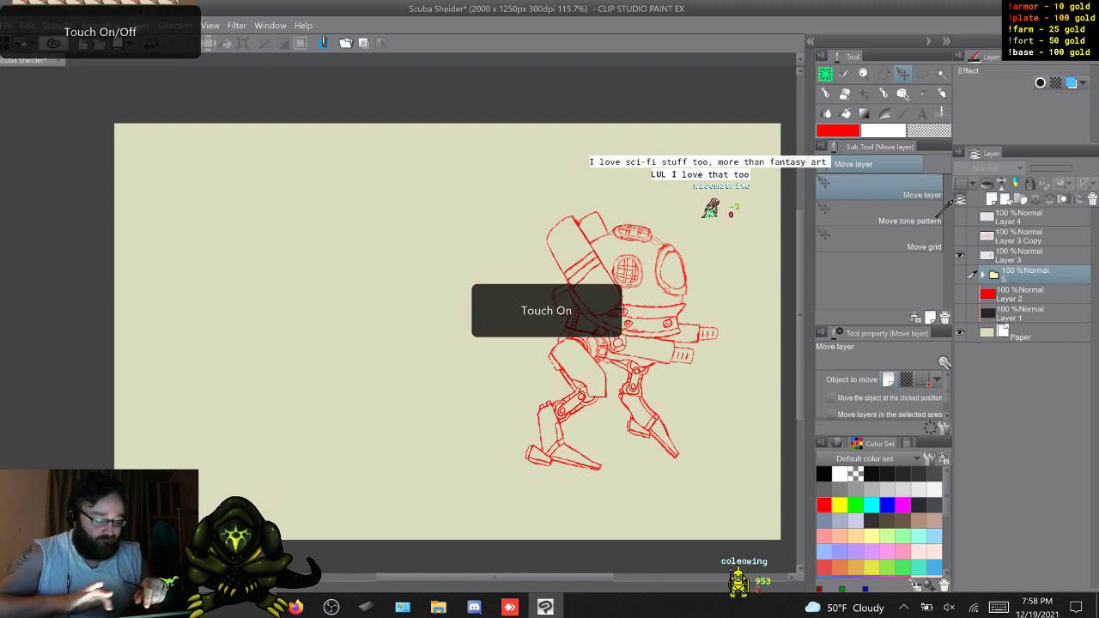
{"action": "scroll", "coordinate": [455, 317], "scroll_direction": "up", "scroll_amount": 2}
{"action": "scroll", "coordinate": [601, 300], "scroll_direction": "up", "scroll_amount": 1}
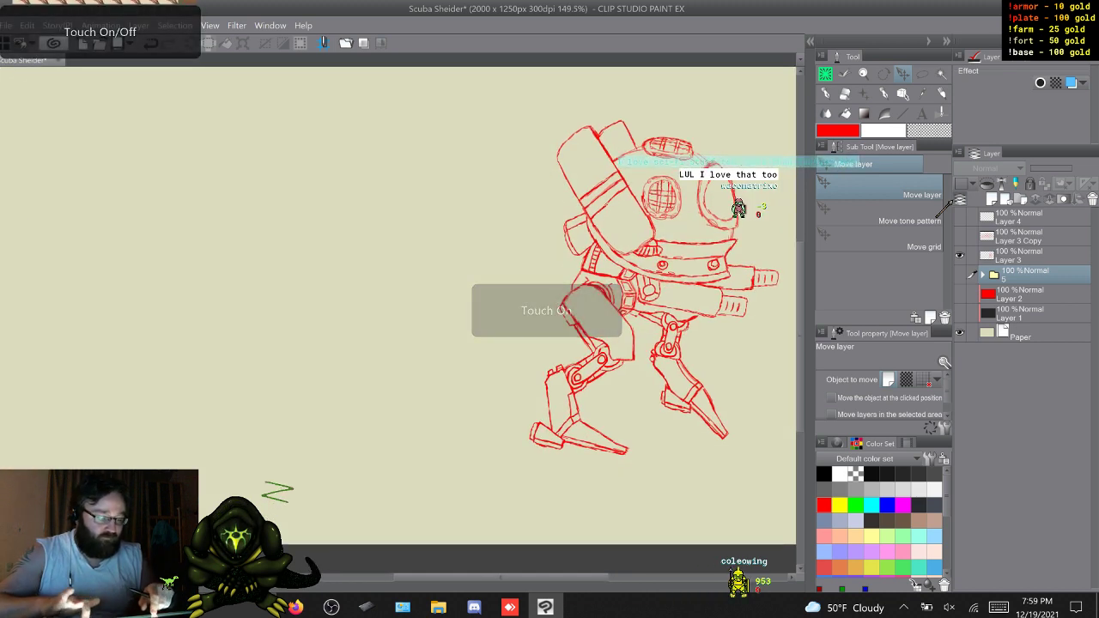
{"action": "scroll", "coordinate": [600, 300], "scroll_direction": "right", "scroll_amount": 1}
{"action": "scroll", "coordinate": [601, 300], "scroll_direction": "left", "scroll_amount": 1}
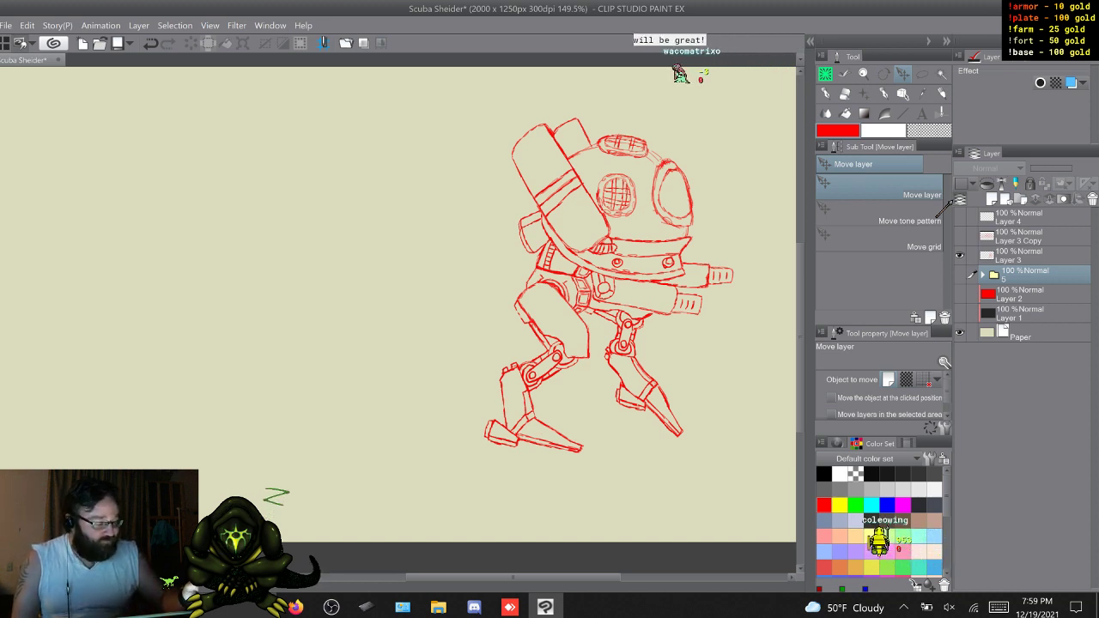
Show Layer 3 Copy in place of Layer 3 and examine the submarine creature up close and as a whole
{"action": "left_click", "coordinate": [959, 255]}
{"action": "left_click", "coordinate": [959, 236]}
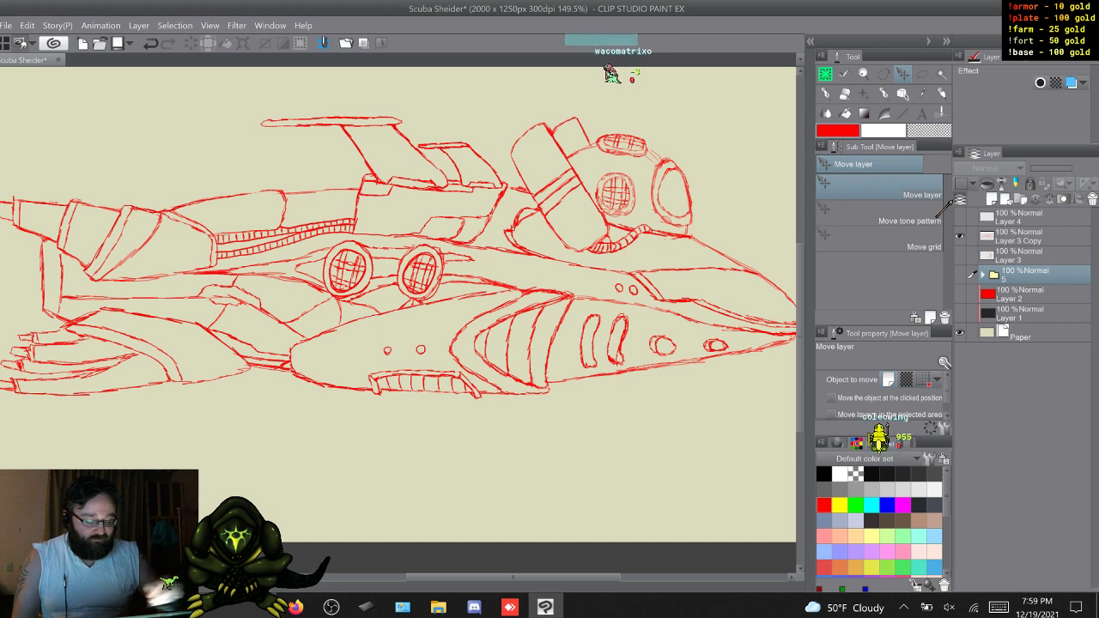
{"action": "scroll", "coordinate": [398, 320], "scroll_direction": "up", "scroll_amount": 1}
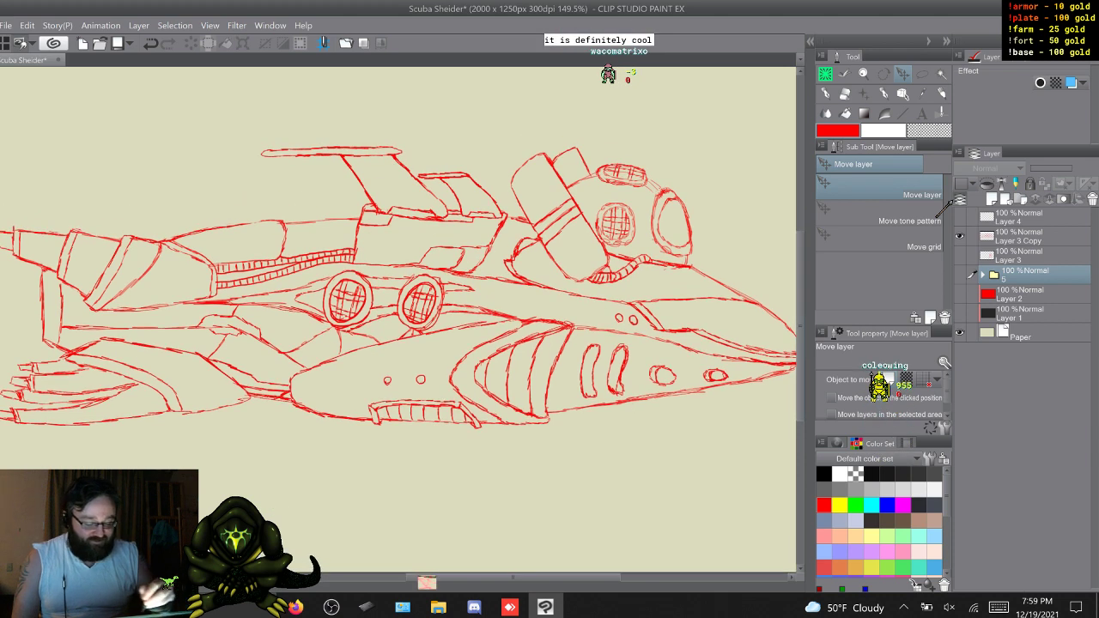
{"action": "key", "text": "XF86TouchpadToggle"}
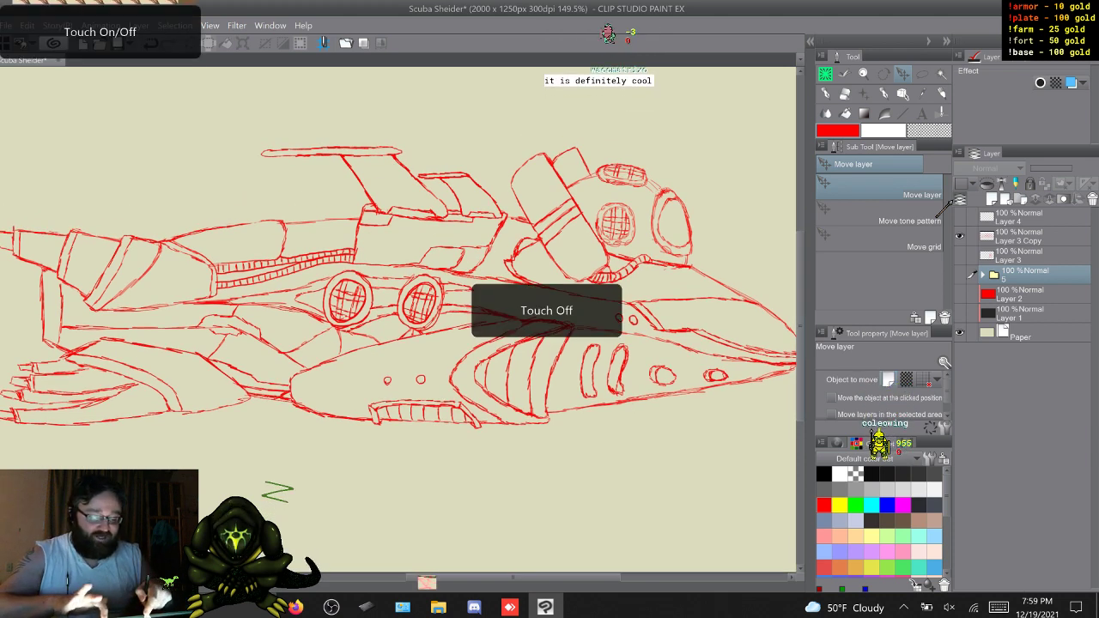
{"action": "key", "text": "XF86TouchpadToggle"}
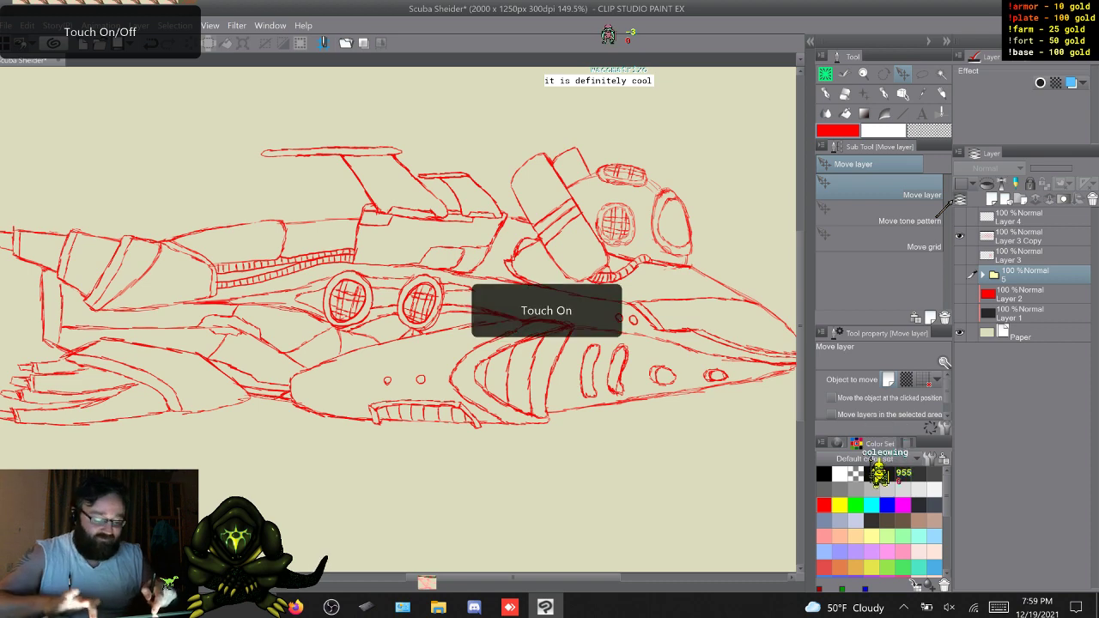
{"action": "scroll", "coordinate": [398, 319], "scroll_direction": "down", "scroll_amount": 3}
{"action": "scroll", "coordinate": [399, 319], "scroll_direction": "up", "scroll_amount": 1}
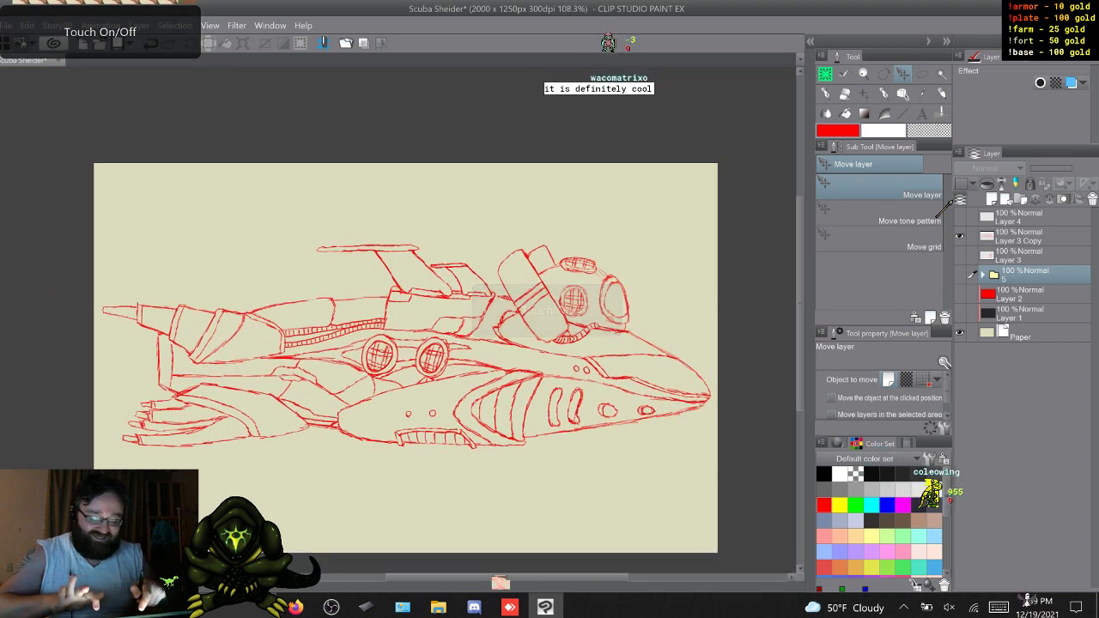
{"action": "scroll", "coordinate": [405, 357], "scroll_direction": "down", "scroll_amount": 1}
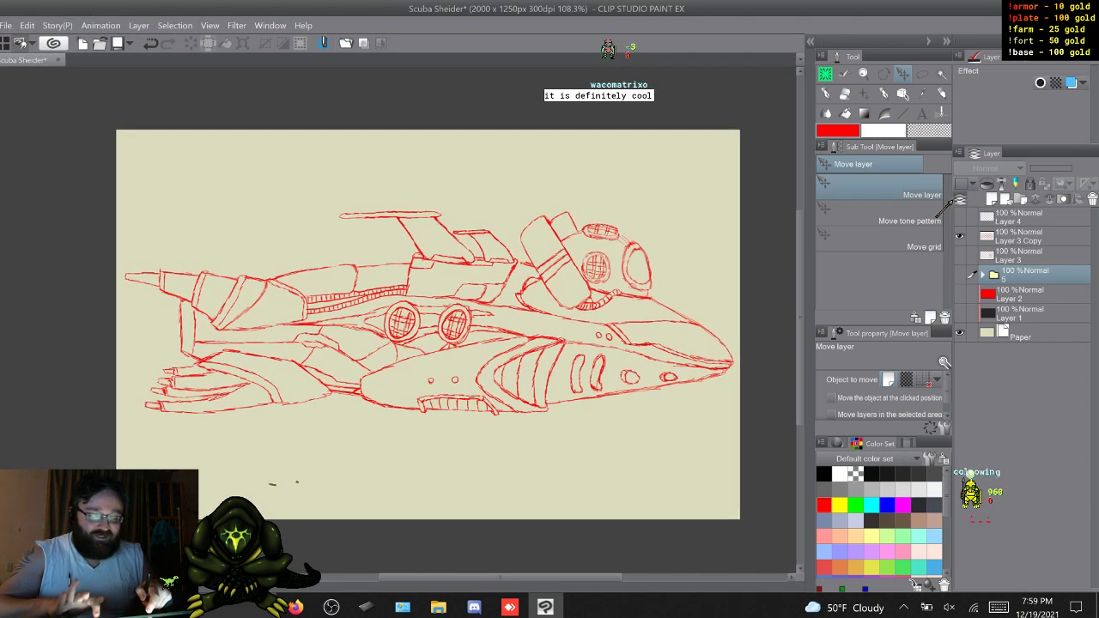
{"action": "scroll", "coordinate": [451, 343], "scroll_direction": "up", "scroll_amount": 1}
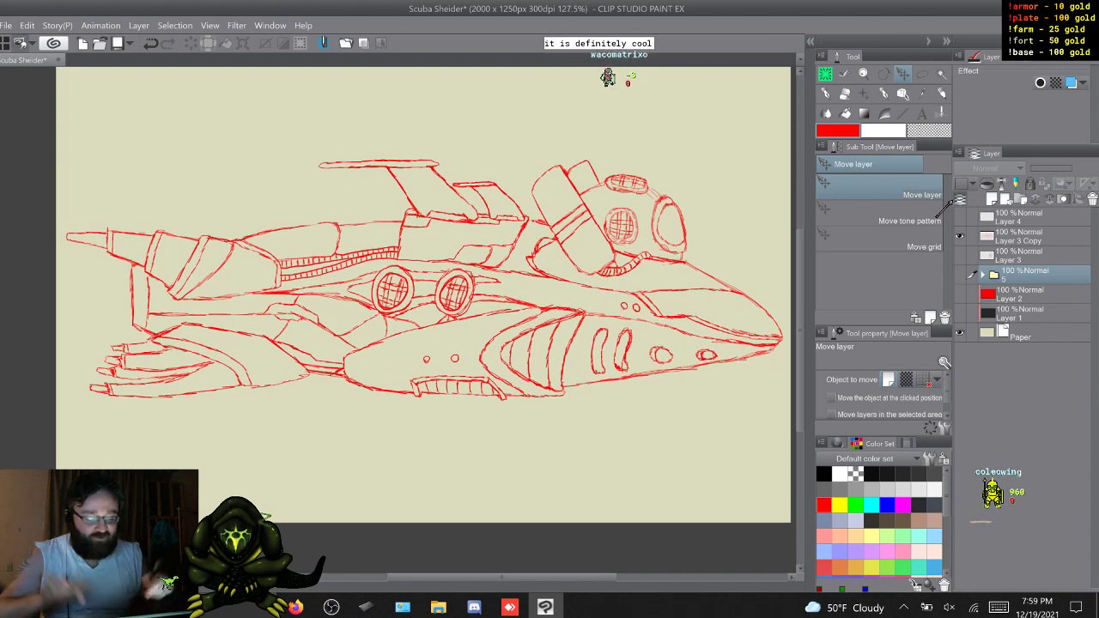
{"action": "scroll", "coordinate": [421, 318], "scroll_direction": "up", "scroll_amount": 1}
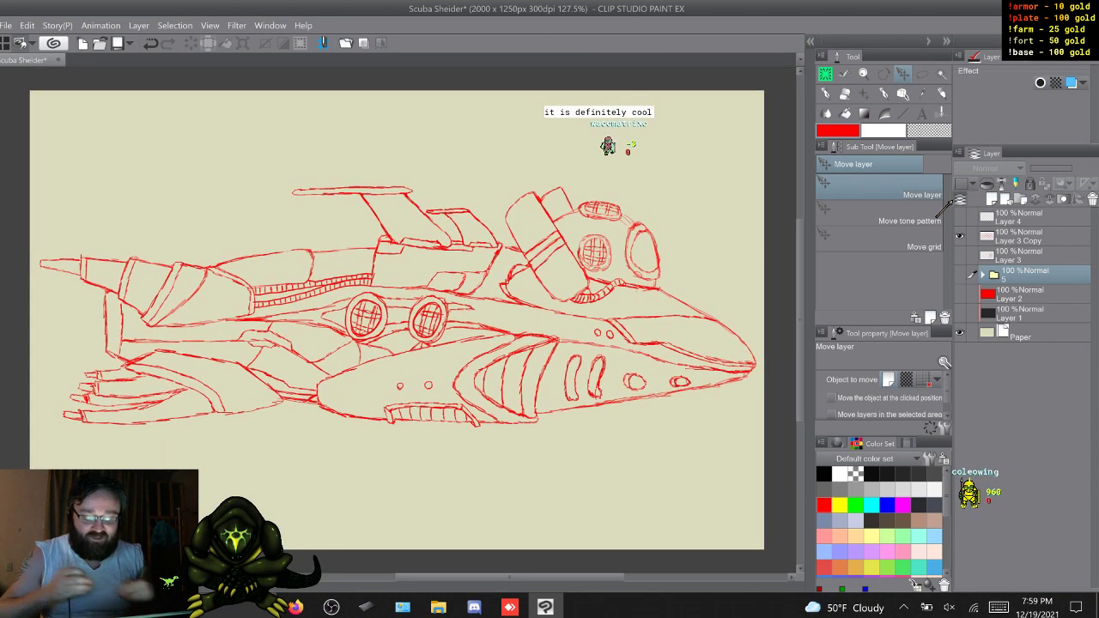
{"action": "key", "text": "XF86TouchpadToggle"}
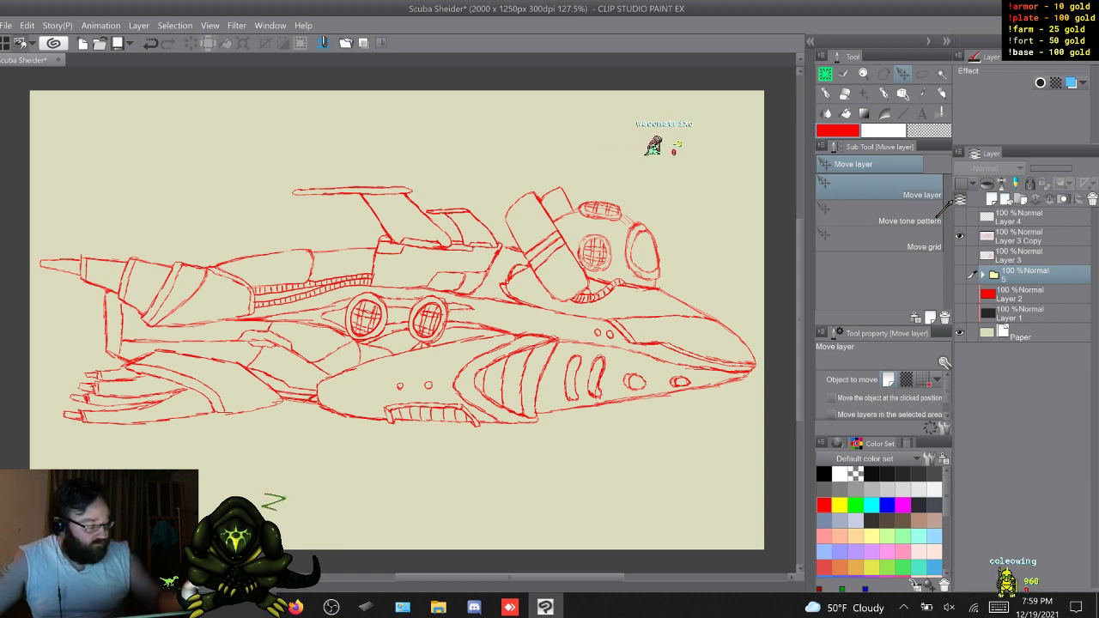
Review the Layer 3 mech again in place of the submarine creature, and switch to the Folder 2 sketch in folder 5
{"action": "left_click", "coordinate": [960, 236]}
{"action": "left_click", "coordinate": [960, 255]}
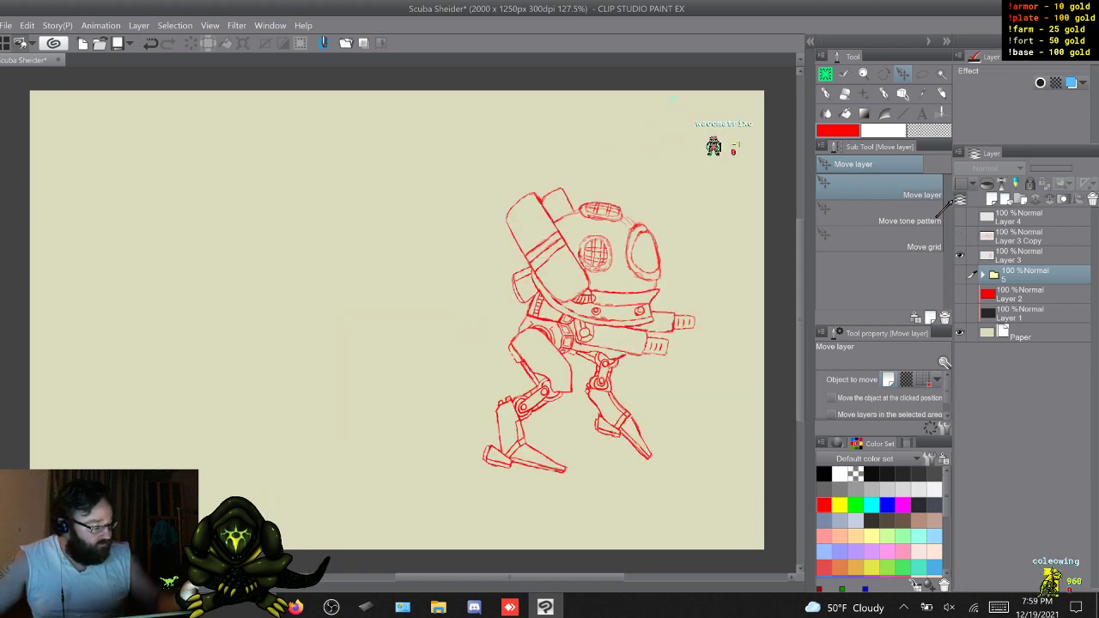
{"action": "left_click", "coordinate": [983, 274]}
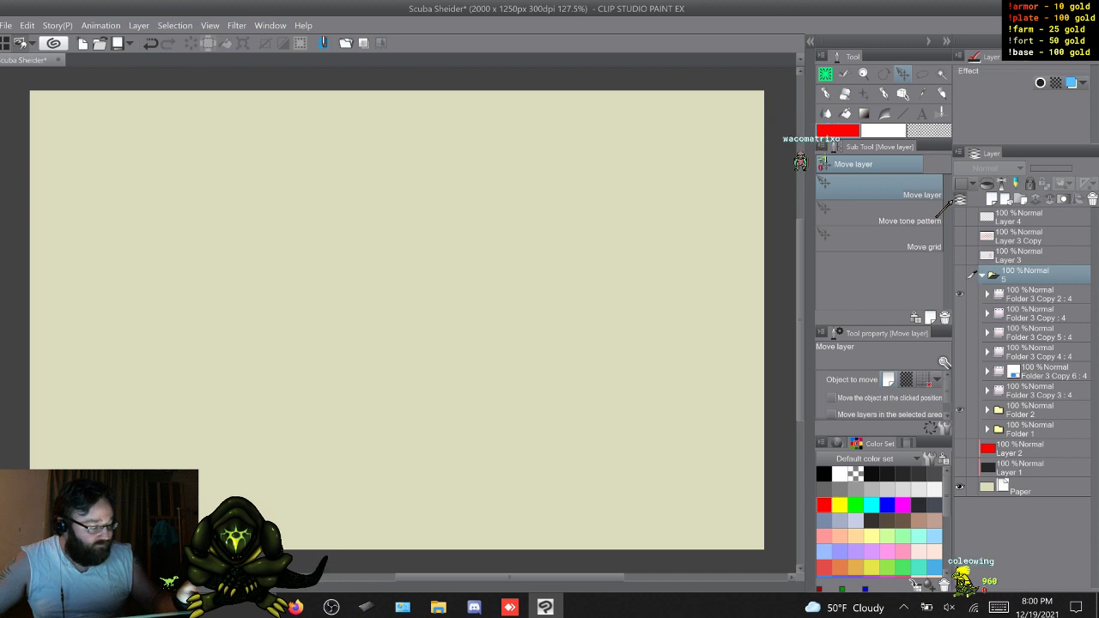
{"action": "left_click", "coordinate": [960, 275]}
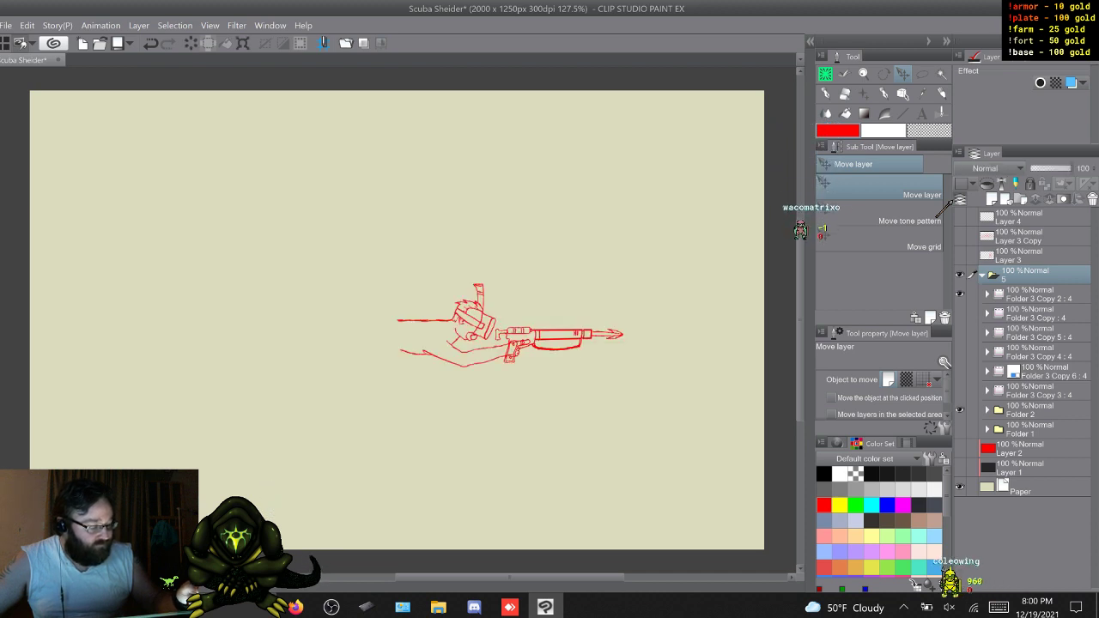
{"action": "key", "text": "ctrl+t"}
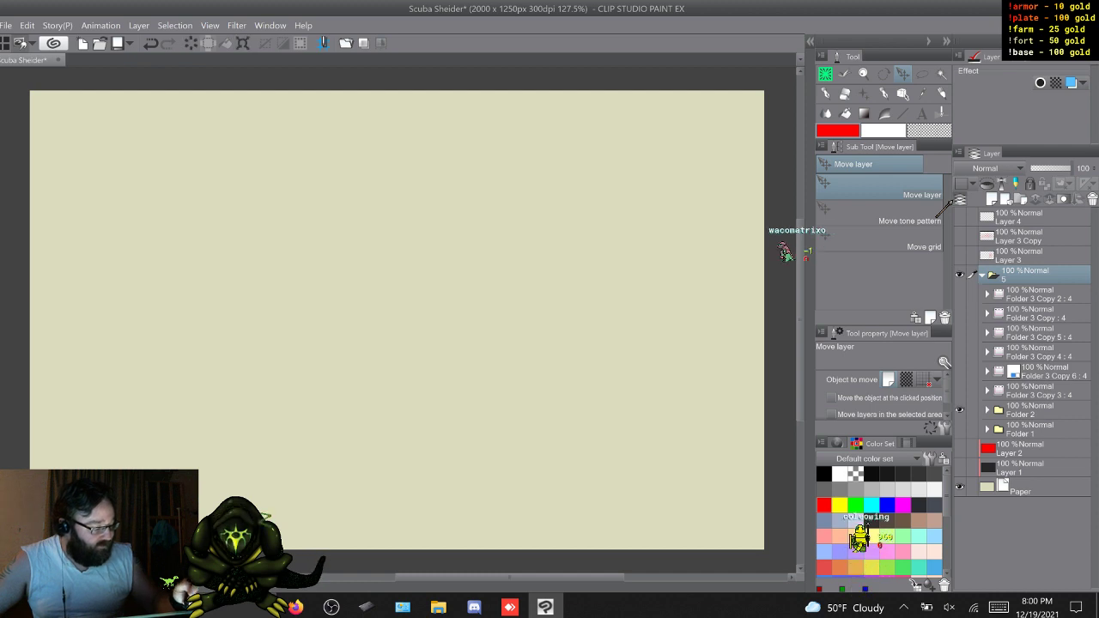
{"action": "left_click", "coordinate": [960, 410]}
Hide Layer 7 Copy in Folder 2 and examine the Layer 8 harpoon gun up close
{"action": "left_click", "coordinate": [987, 410]}
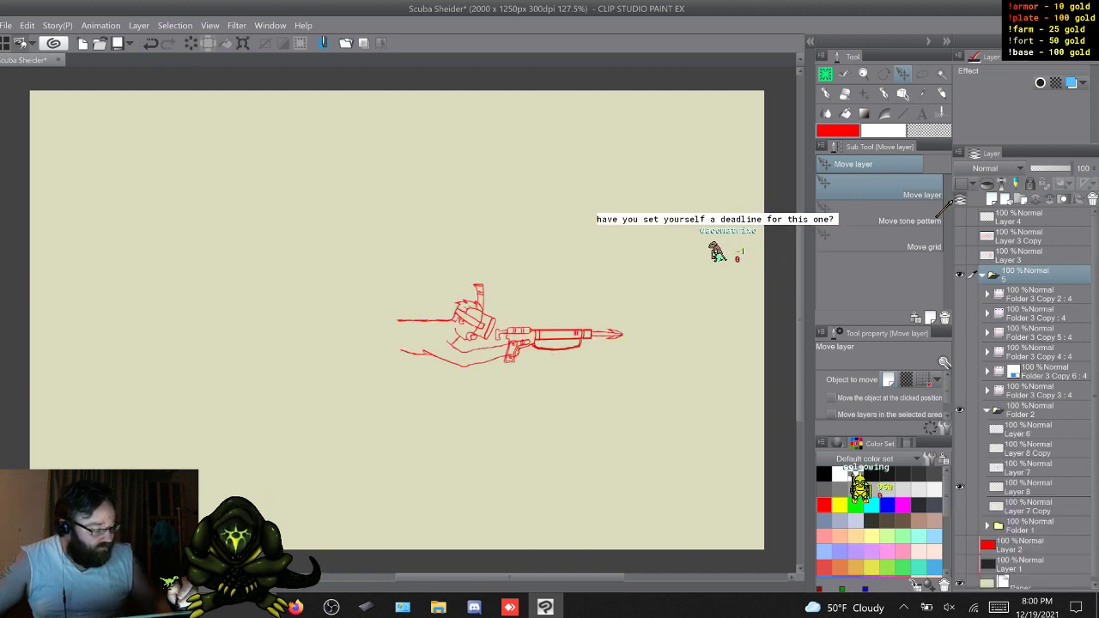
{"action": "left_click", "coordinate": [960, 506]}
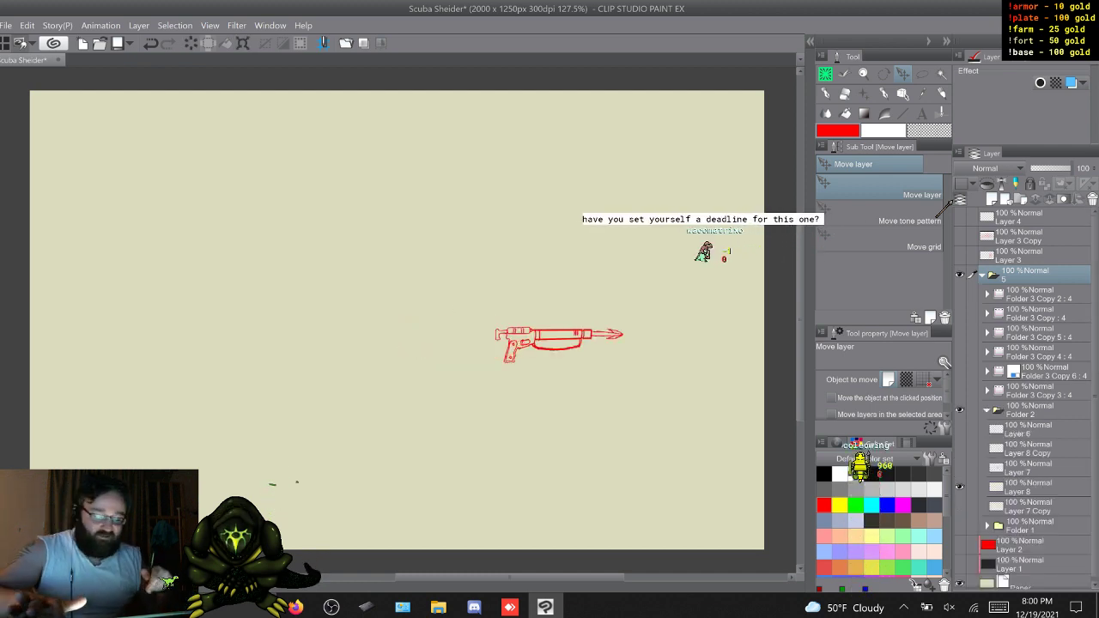
{"action": "scroll", "coordinate": [519, 465], "scroll_direction": "up", "scroll_amount": 5}
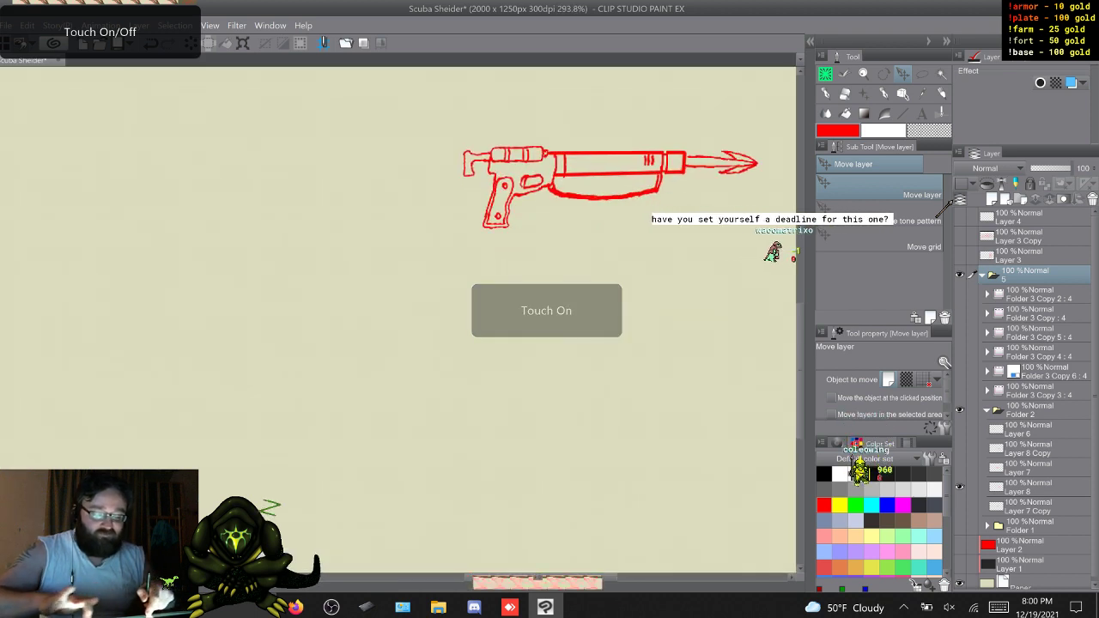
{"action": "left_click_drag", "start_coordinate": [609, 187], "coordinate": [463, 228]}
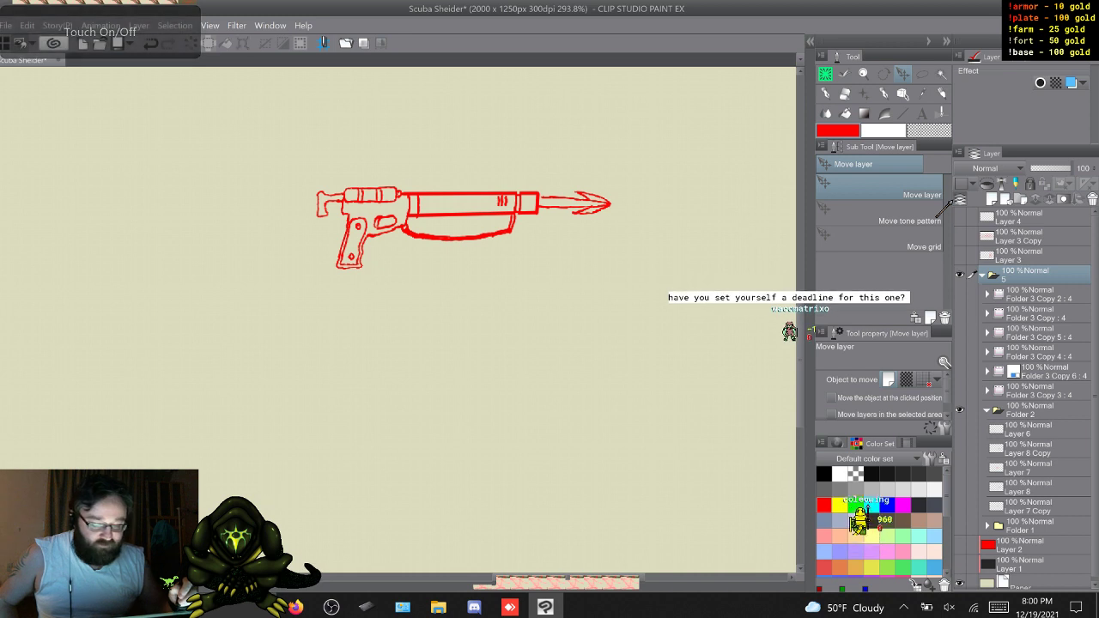
View the Layer 7 Copy diver without its gun, and examine the alternative harpoon rifle on Layer 8 Copy alone
{"action": "left_click", "coordinate": [959, 487]}
{"action": "left_click", "coordinate": [959, 506]}
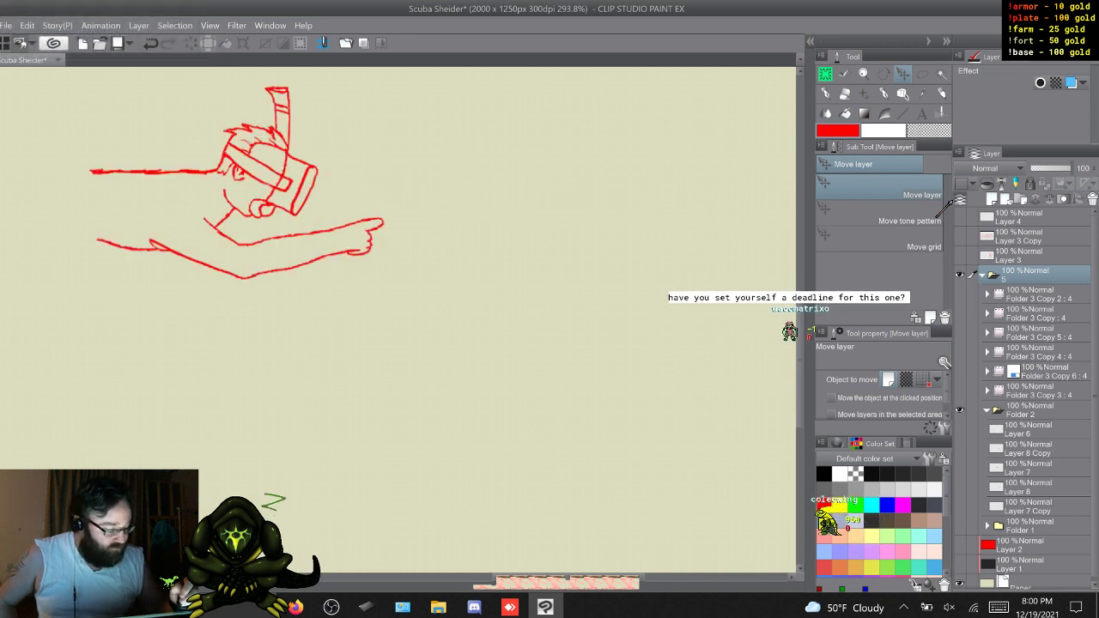
{"action": "left_click", "coordinate": [959, 487]}
{"action": "left_click", "coordinate": [959, 506]}
{"action": "left_click", "coordinate": [960, 448]}
{"action": "left_click", "coordinate": [960, 486]}
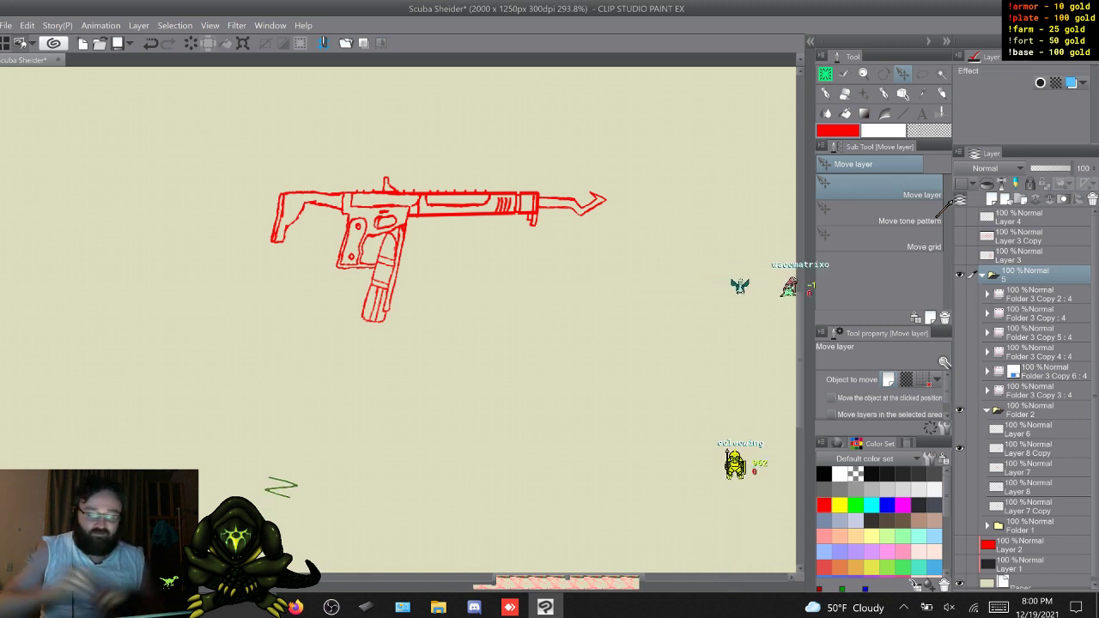
{"action": "key", "text": "XF86TouchpadToggle"}
{"action": "scroll", "coordinate": [397, 319], "scroll_direction": "down", "scroll_amount": 5}
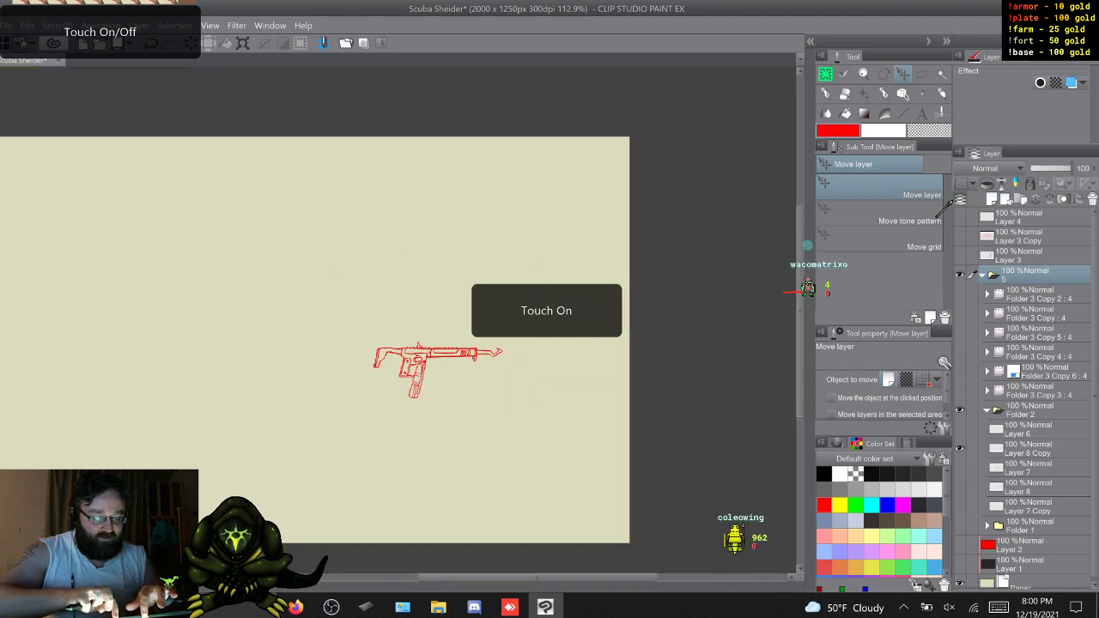
{"action": "scroll", "coordinate": [397, 343], "scroll_direction": "left", "scroll_amount": 1}
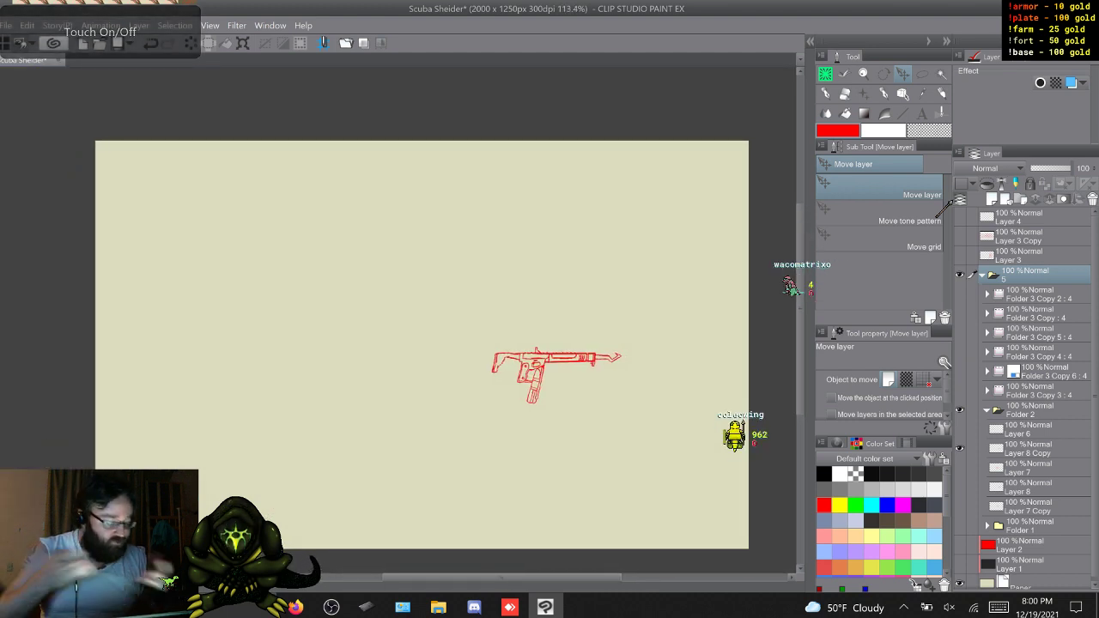
Show Folder 1 in place of Folder 2 and move the small Layer 5 Copy diver below the large diver
{"action": "key", "text": "Right"}
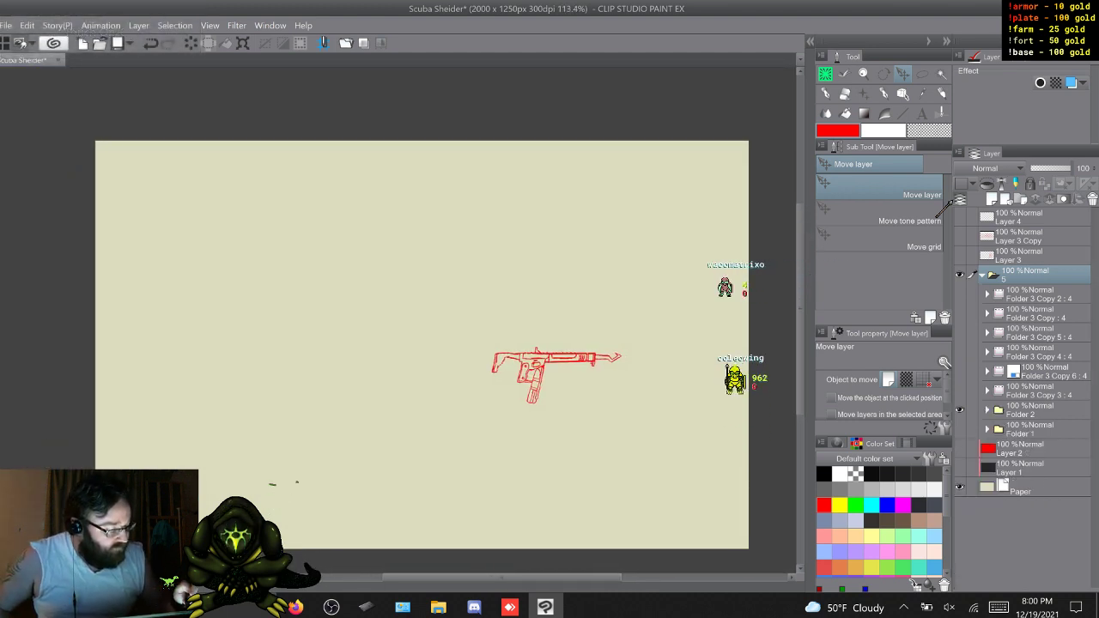
{"action": "key", "text": "Right"}
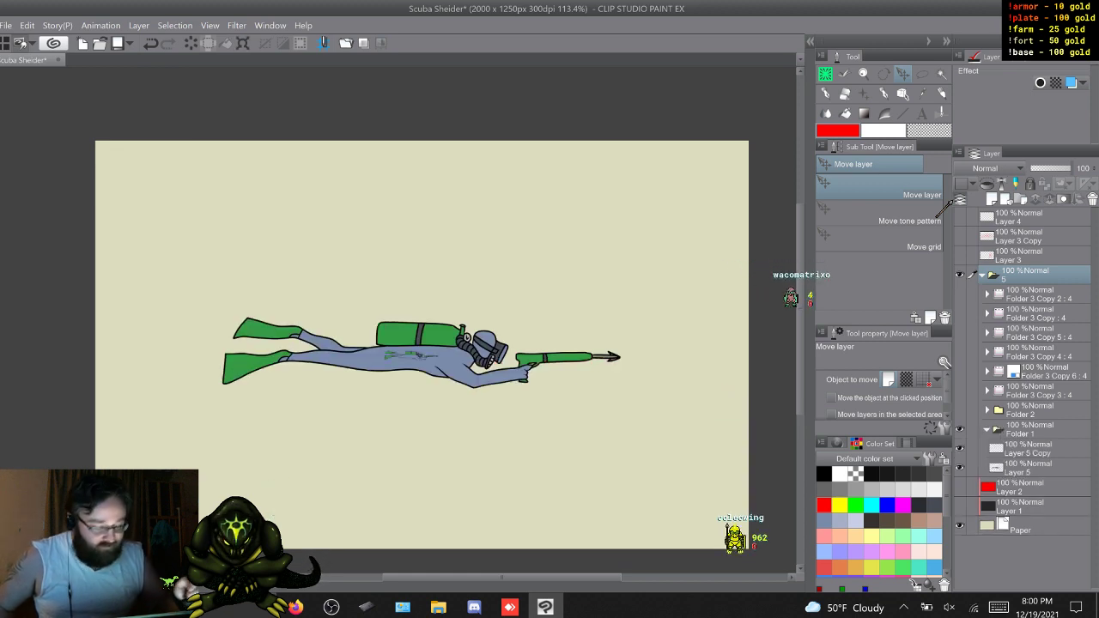
{"action": "left_click", "coordinate": [1028, 448]}
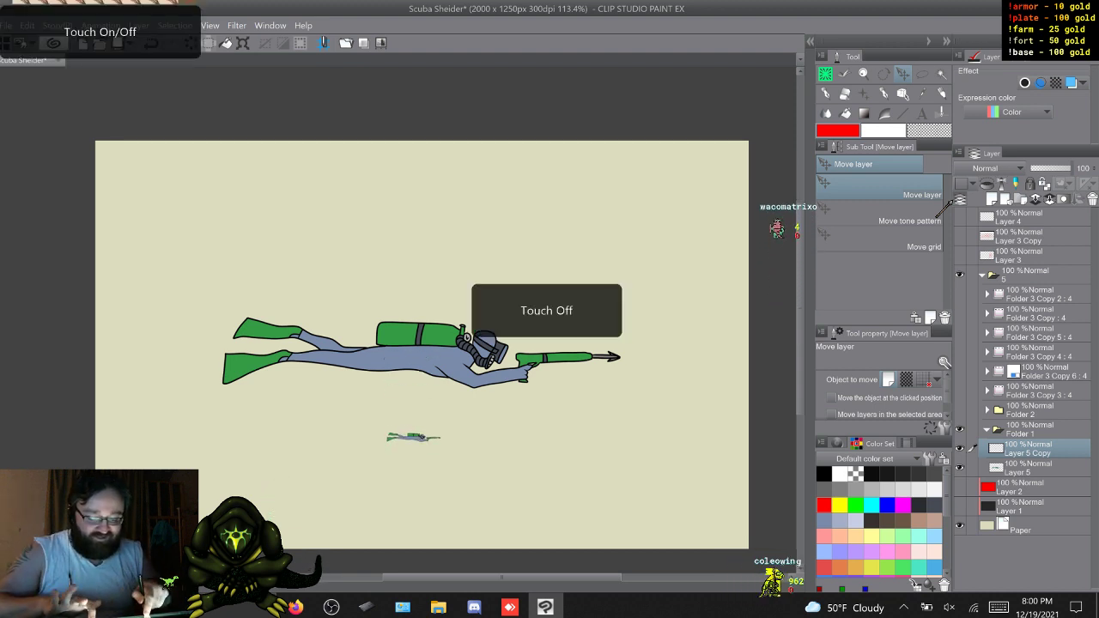
Examine the small Layer 5 Copy diver up close and compare its size with the large diver
{"action": "scroll", "coordinate": [416, 429], "scroll_direction": "up", "scroll_amount": 4}
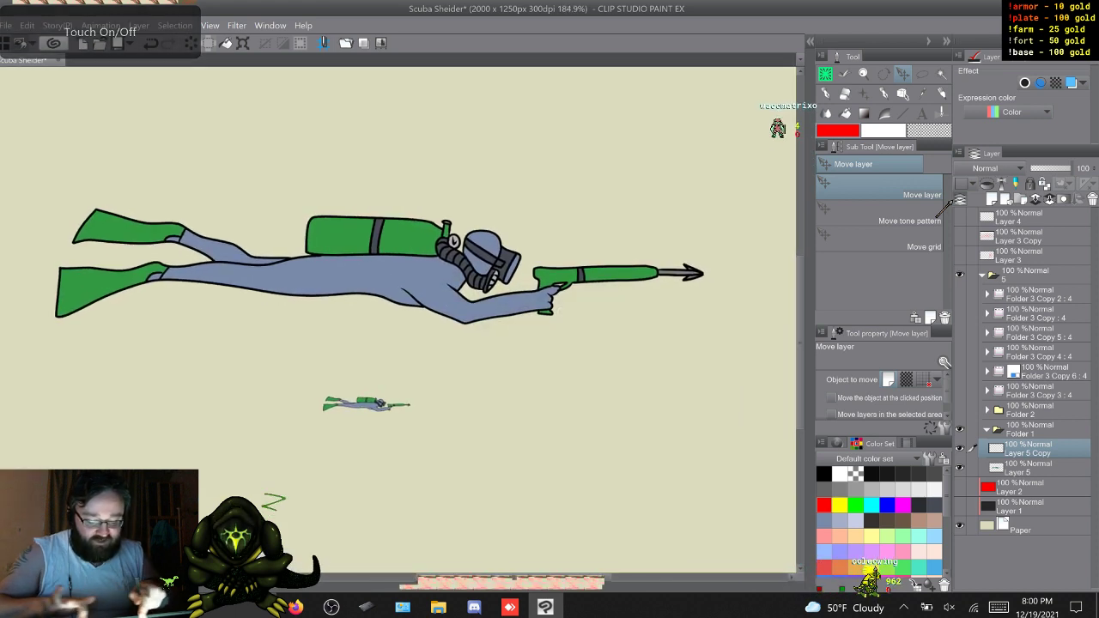
{"action": "scroll", "coordinate": [408, 429], "scroll_direction": "up", "scroll_amount": 6}
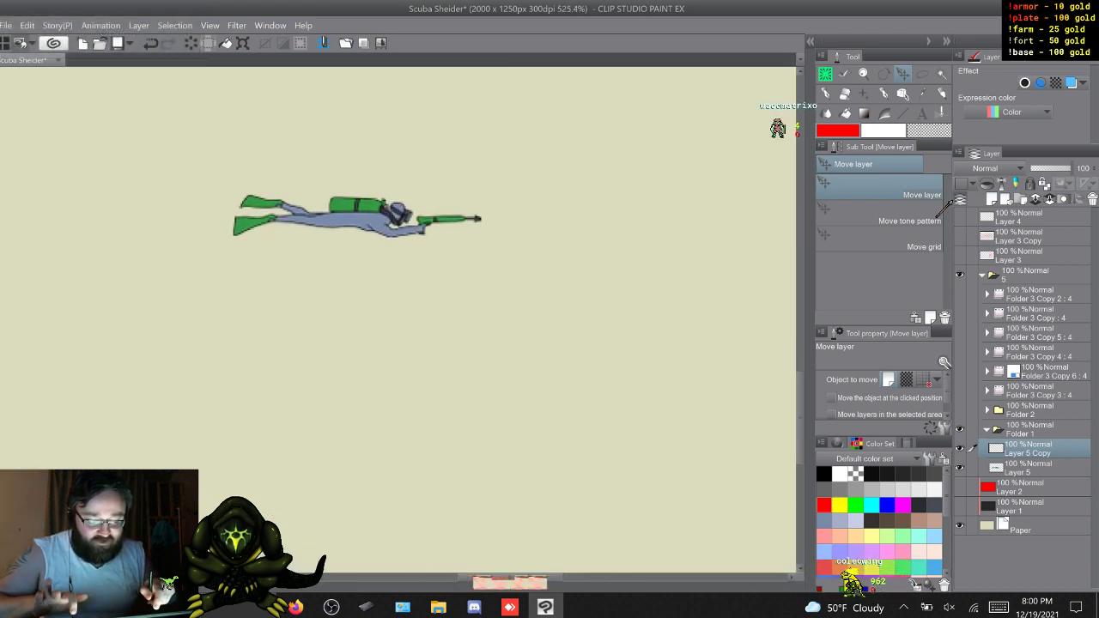
{"action": "scroll", "coordinate": [369, 275], "scroll_direction": "down", "scroll_amount": 3}
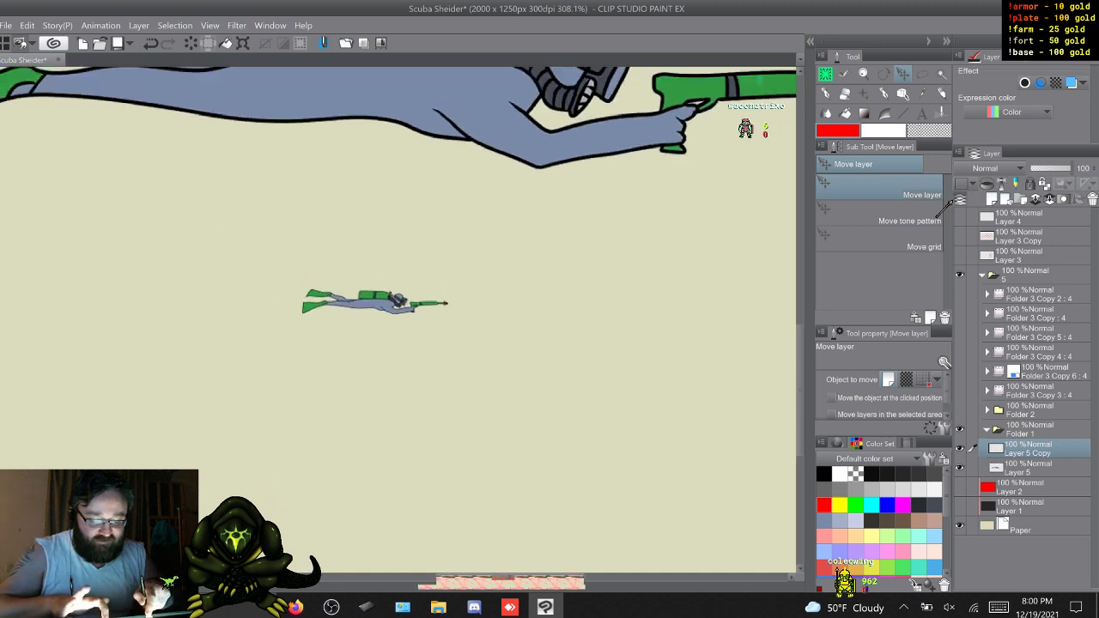
{"action": "scroll", "coordinate": [369, 275], "scroll_direction": "up", "scroll_amount": 4}
{"action": "scroll", "coordinate": [369, 275], "scroll_direction": "up", "scroll_amount": 2}
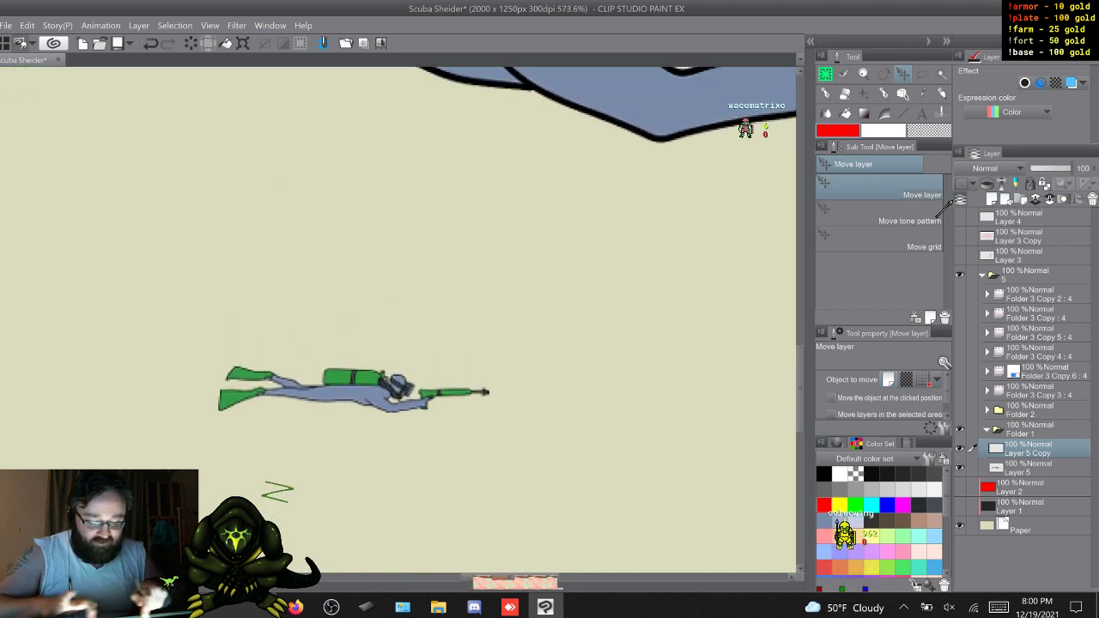
{"action": "scroll", "coordinate": [405, 452], "scroll_direction": "up", "scroll_amount": 4}
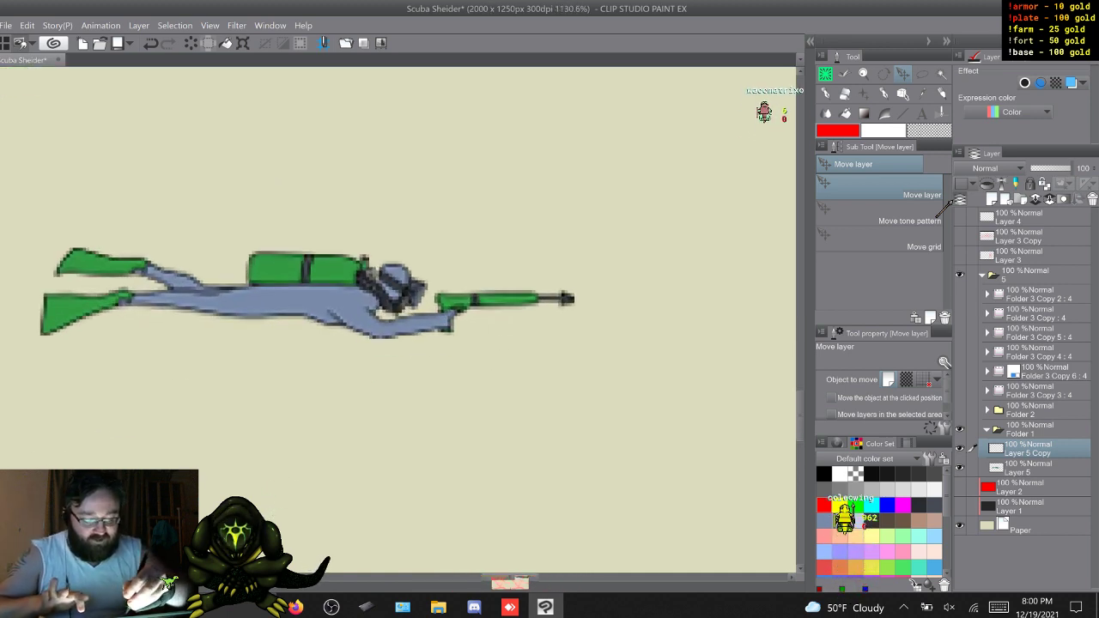
{"action": "scroll", "coordinate": [386, 361], "scroll_direction": "down", "scroll_amount": 5}
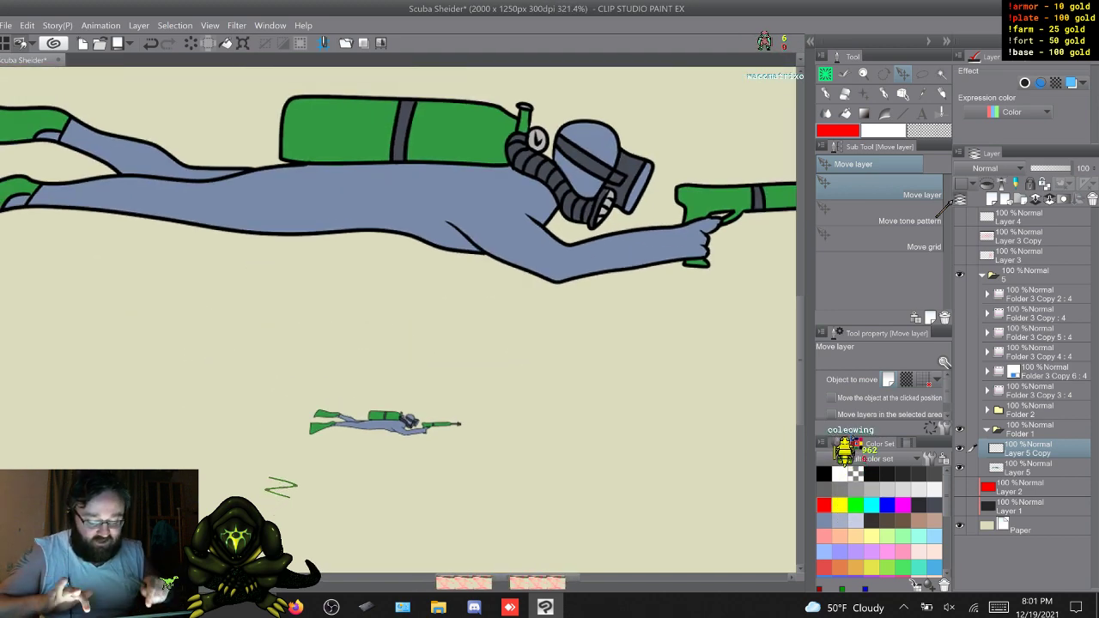
Compare the small Layer 5 Copy diver with the large diver within the full canvas to judge their relative scale
{"action": "scroll", "coordinate": [386, 360], "scroll_direction": "down", "scroll_amount": 2}
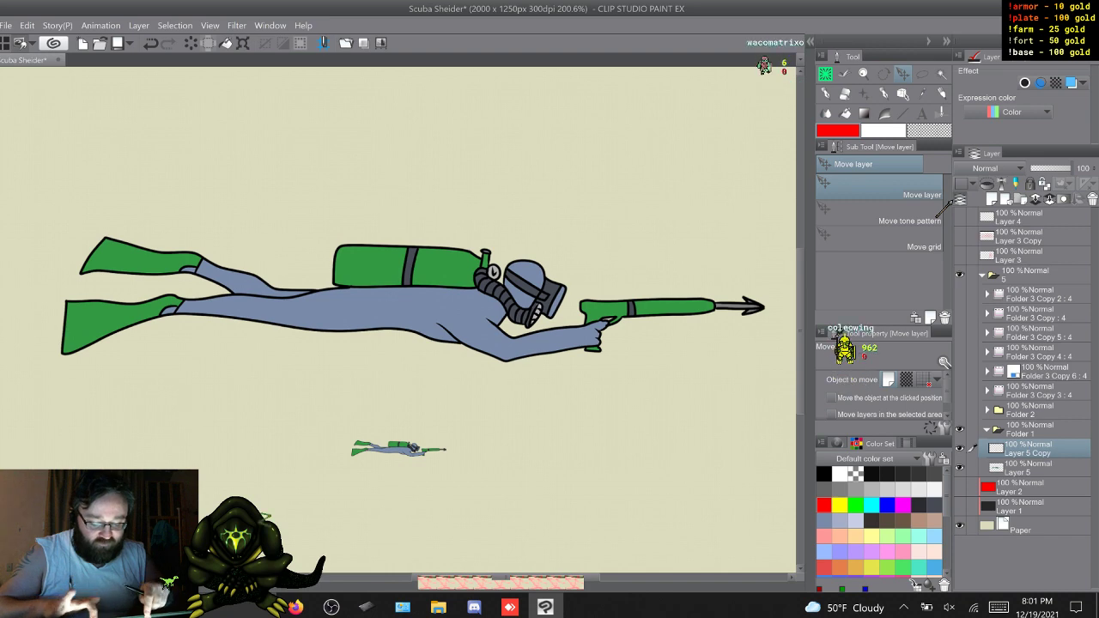
{"action": "left_click_drag", "start_coordinate": [386, 361], "coordinate": [423, 386]}
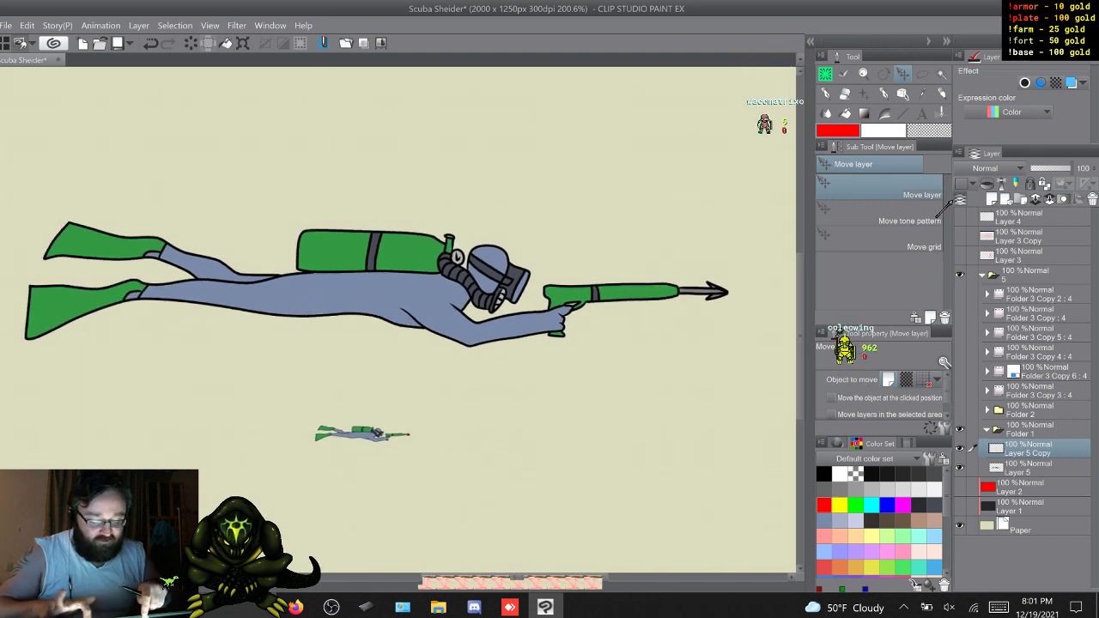
{"action": "scroll", "coordinate": [411, 532], "scroll_direction": "up", "scroll_amount": 1}
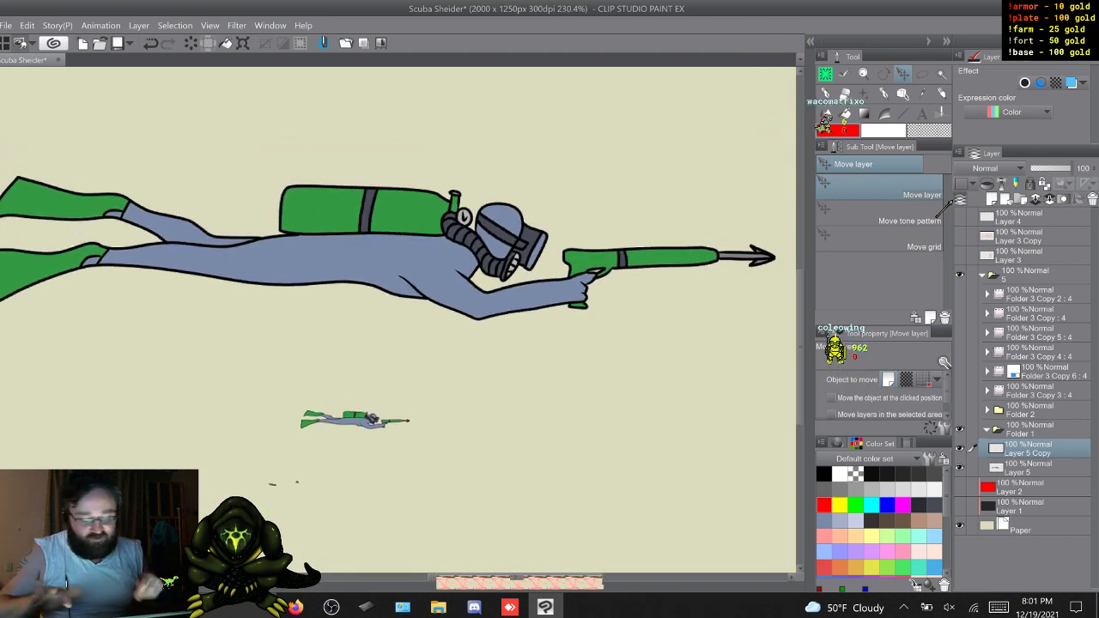
{"action": "scroll", "coordinate": [429, 489], "scroll_direction": "down", "scroll_amount": 1}
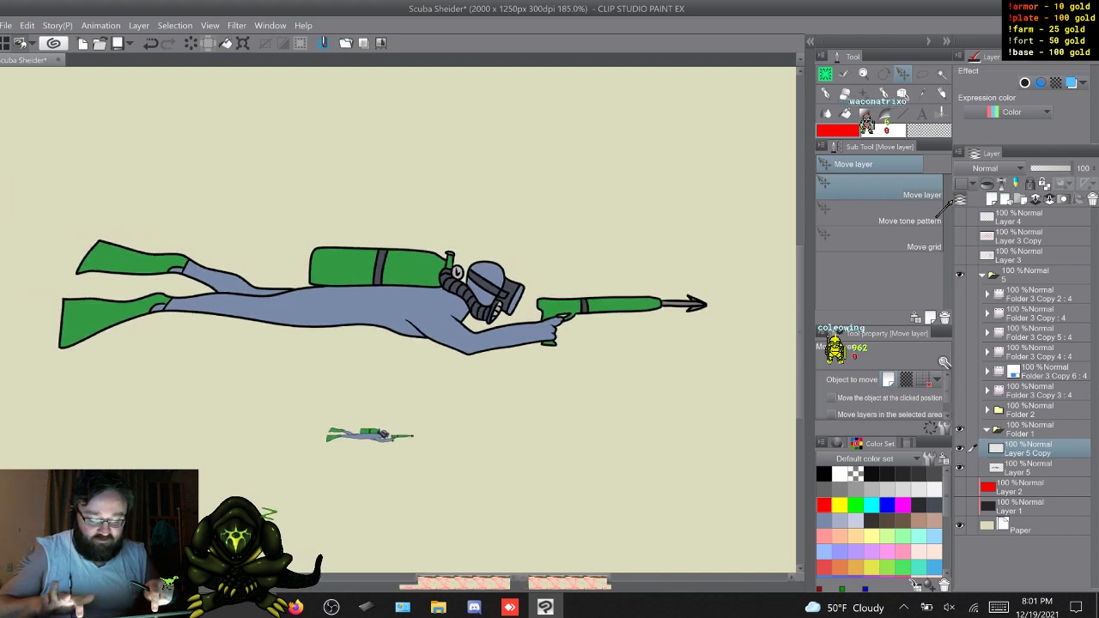
{"action": "scroll", "coordinate": [417, 503], "scroll_direction": "down", "scroll_amount": 2}
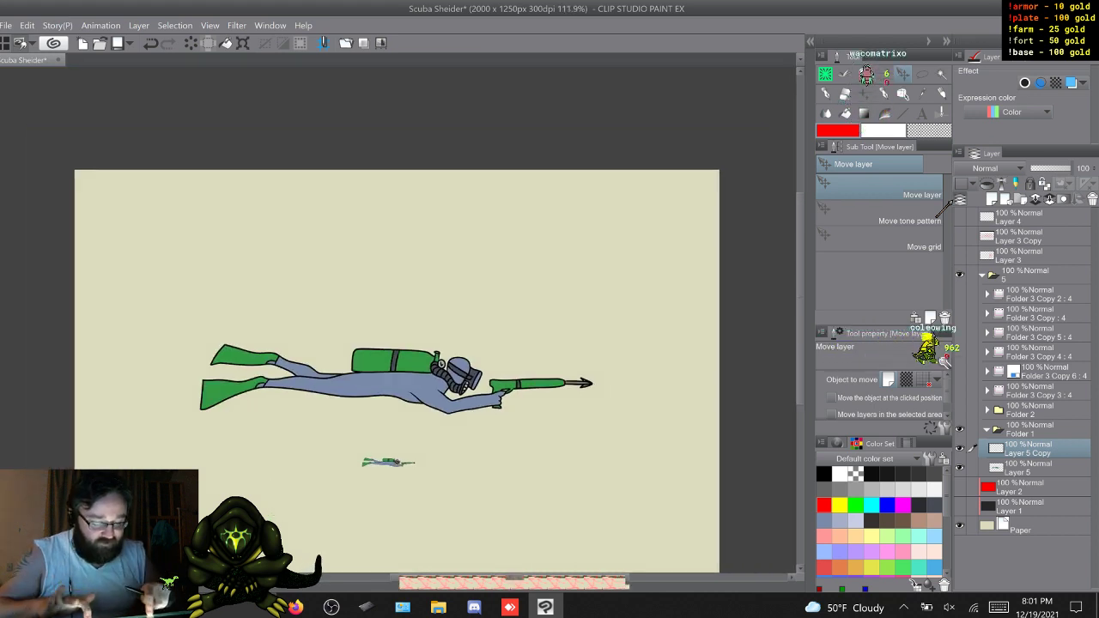
{"action": "key", "text": "ctrl+z"}
{"action": "mouse_move", "coordinate": [417, 503]}
{"action": "left_mouse_down"}
{"action": "mouse_move", "coordinate": [403, 417]}
{"action": "mouse_move", "coordinate": [414, 464]}
{"action": "mouse_move", "coordinate": [417, 449]}
{"action": "mouse_move", "coordinate": [399, 473]}
{"action": "left_mouse_up"}
{"action": "scroll", "coordinate": [399, 475], "scroll_direction": "up", "scroll_amount": 1}
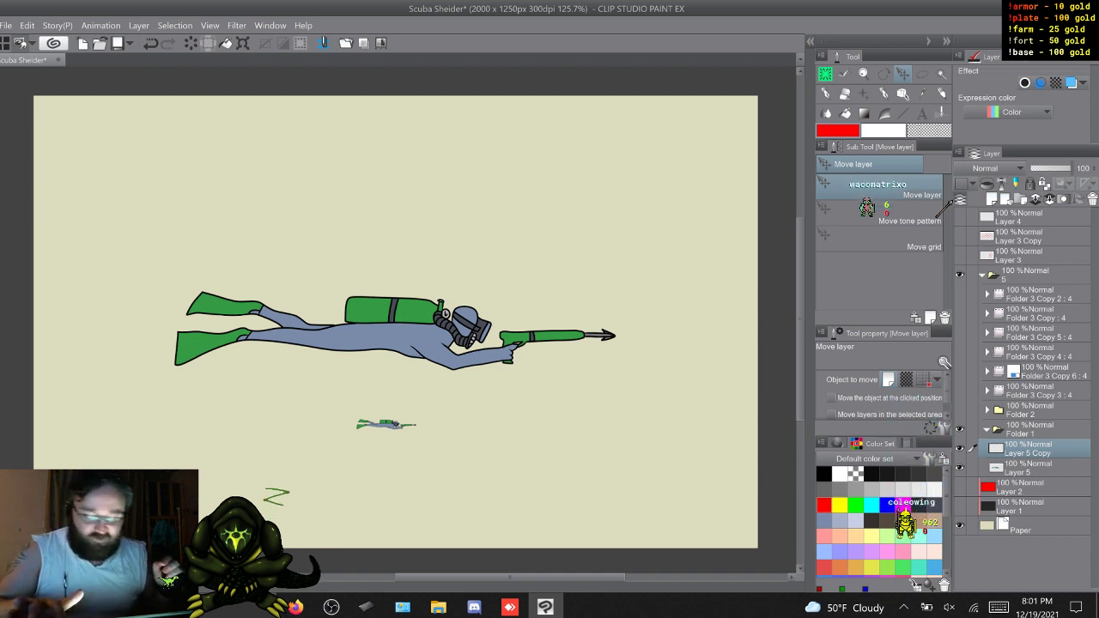
Make Folder 1 the active layer folder and save the Scuba Sheider drawing
{"action": "left_click", "coordinate": [1021, 429]}
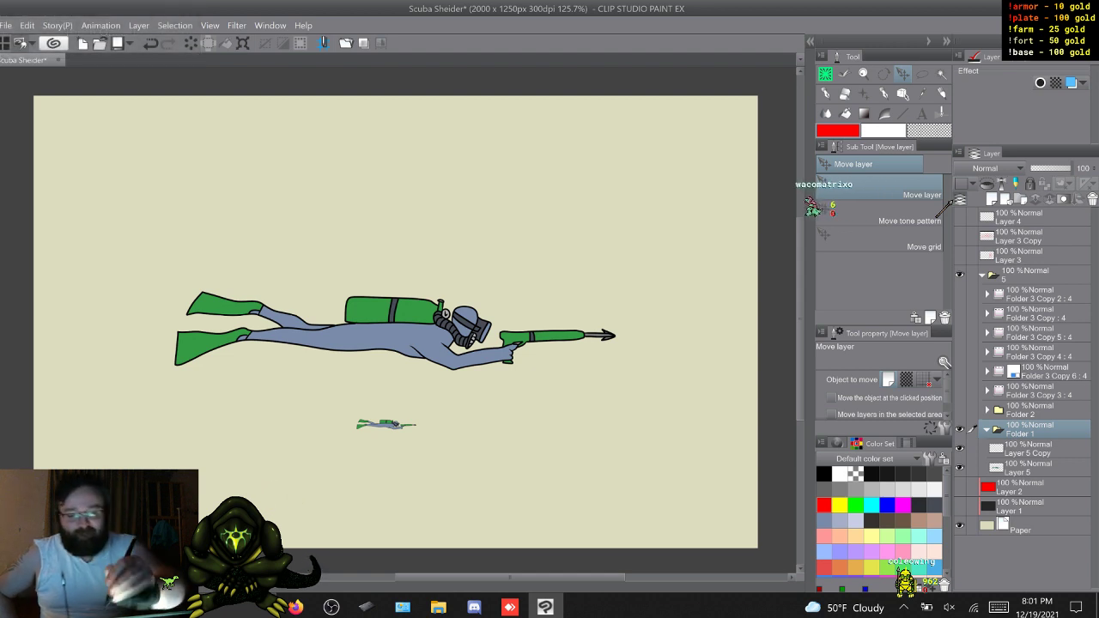
{"action": "key", "text": "ctrl+s"}
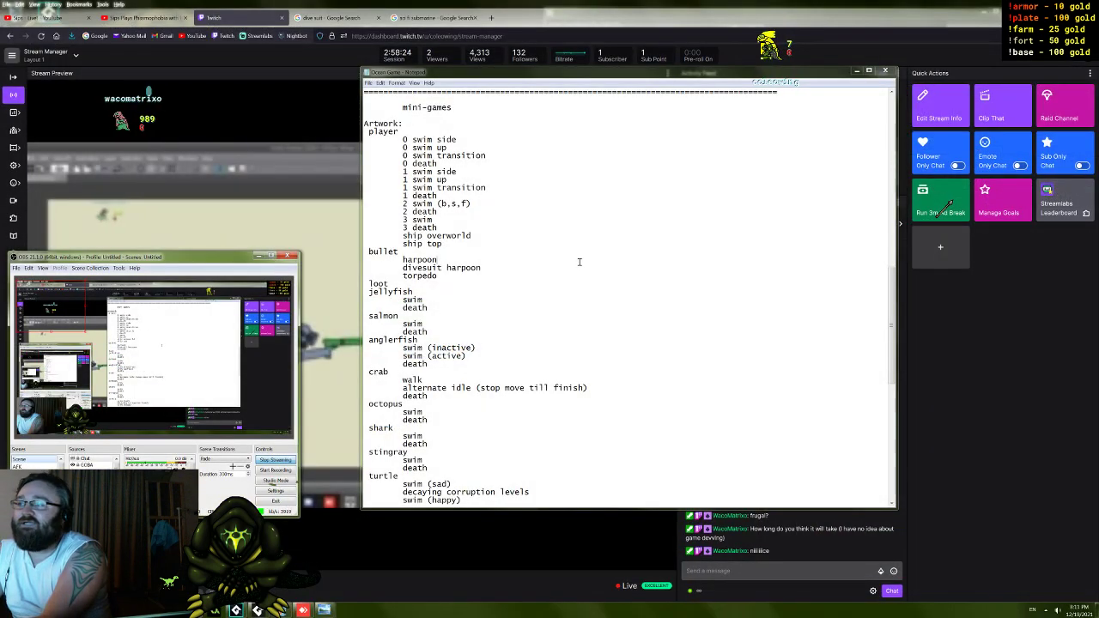
Switch to the Ocean Game notes in Notepad and review how the player artwork is numbered from 0 to 3
{"action": "left_click_drag", "start_coordinate": [433, 139], "coordinate": [446, 245]}
{"action": "left_click", "coordinate": [415, 135]}
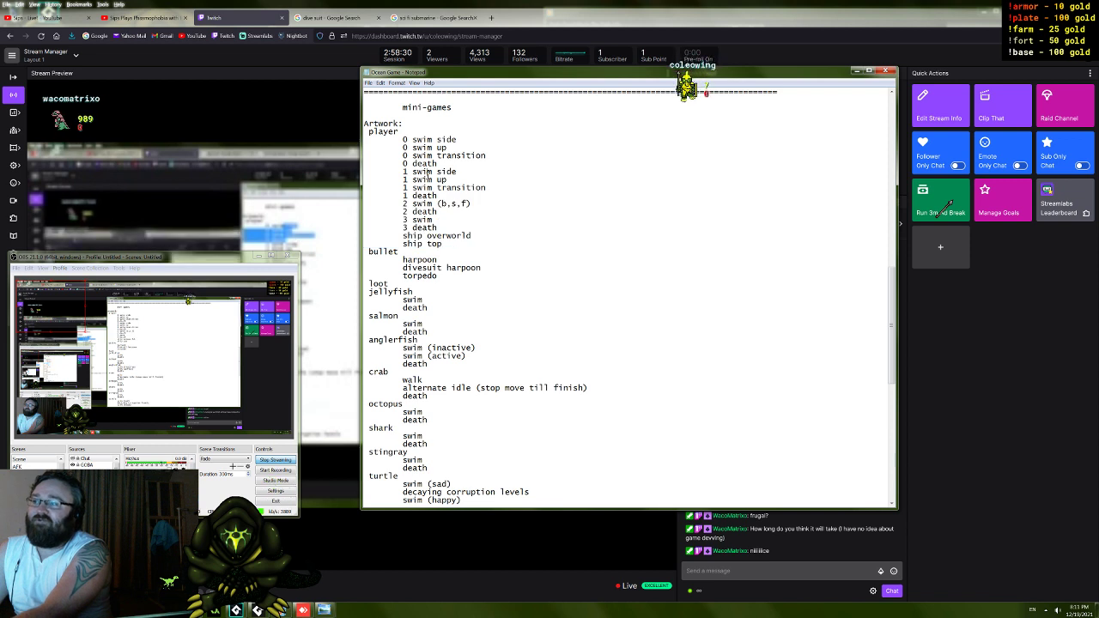
{"action": "left_click_drag", "start_coordinate": [422, 139], "coordinate": [440, 155]}
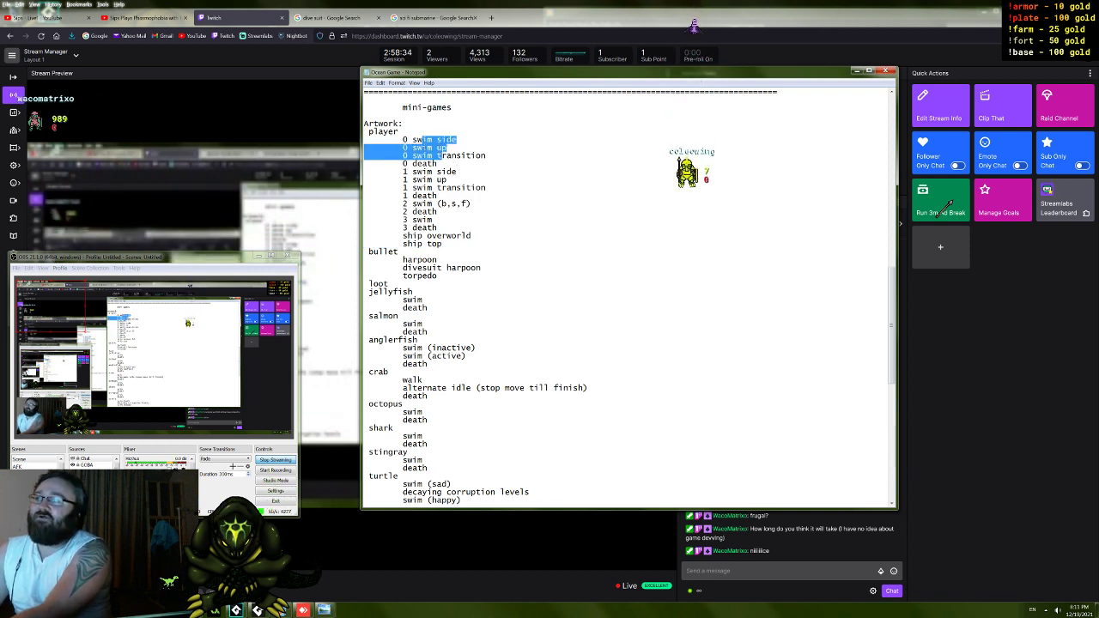
{"action": "left_click", "coordinate": [404, 143]}
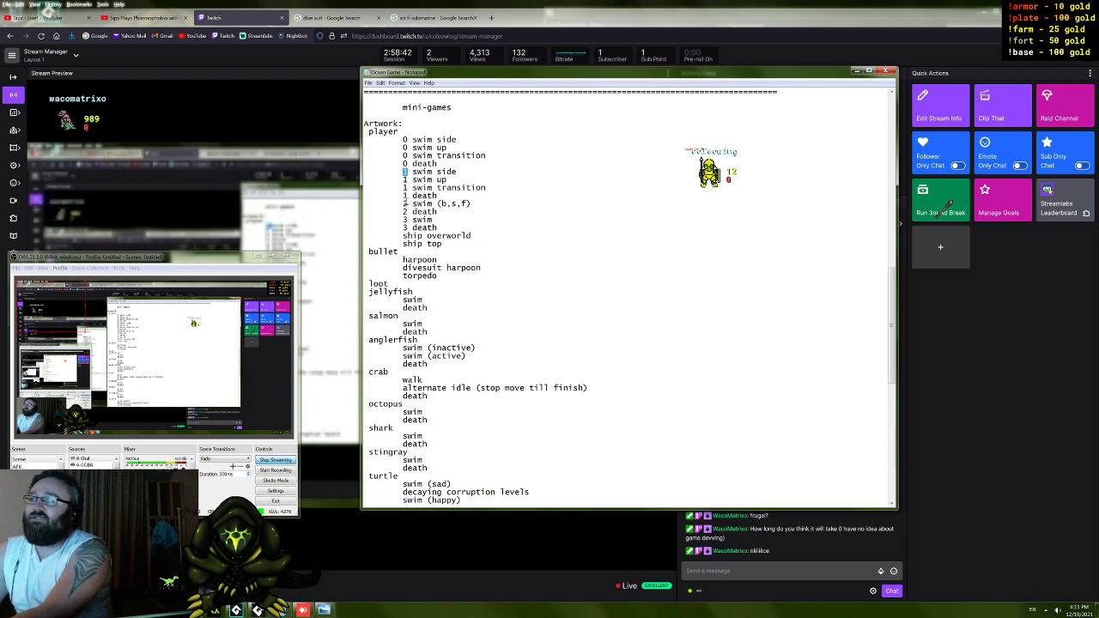
{"action": "left_click_drag", "start_coordinate": [408, 204], "coordinate": [404, 221]}
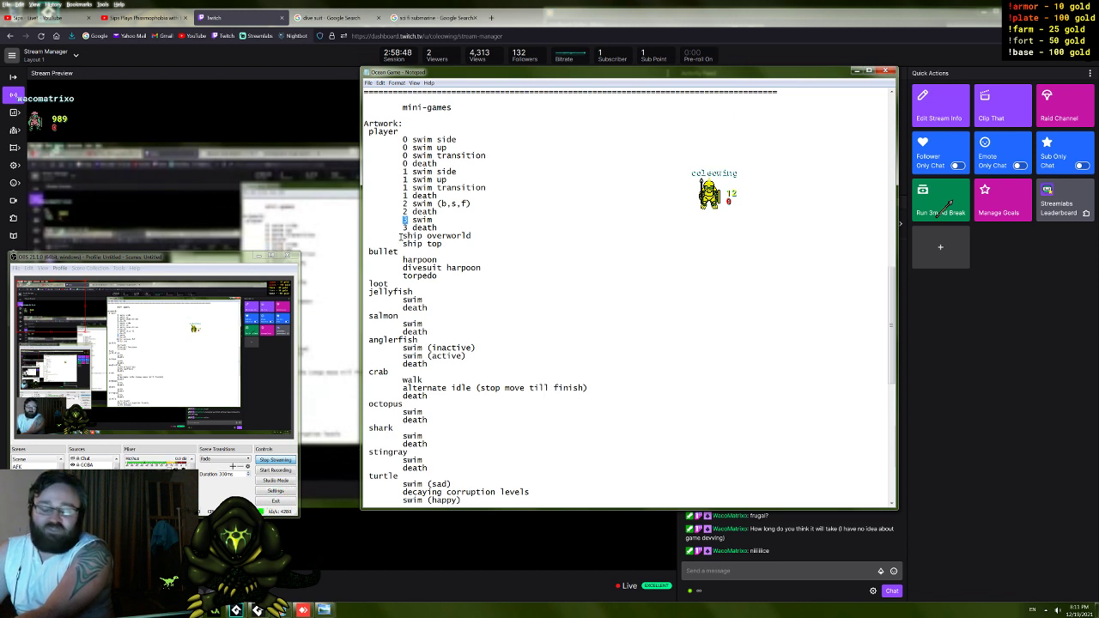
Review the swim side, swim up, transition and death animations listed for player versions 0, 1 and 2
{"action": "left_click_drag", "start_coordinate": [422, 148], "coordinate": [450, 155]}
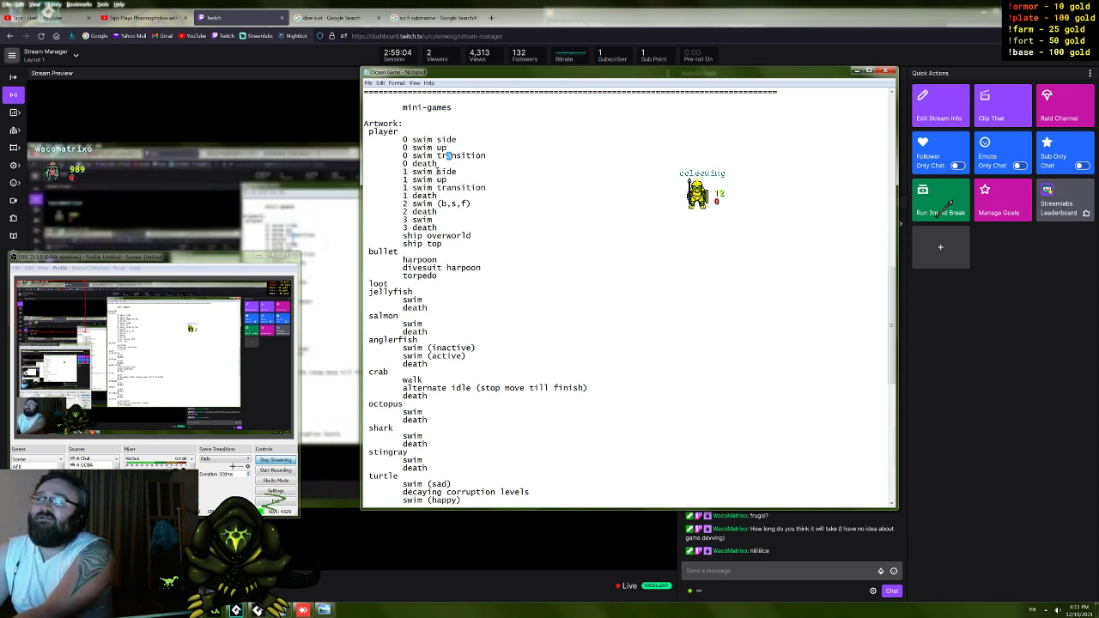
{"action": "left_click_drag", "start_coordinate": [423, 164], "coordinate": [418, 164]}
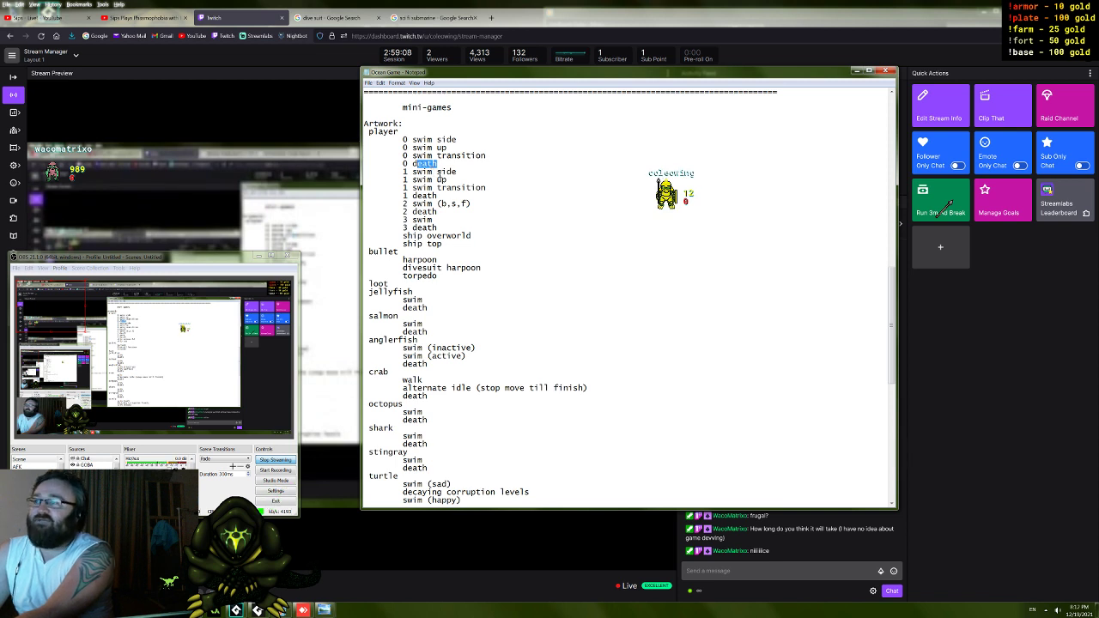
{"action": "left_click", "coordinate": [446, 203]}
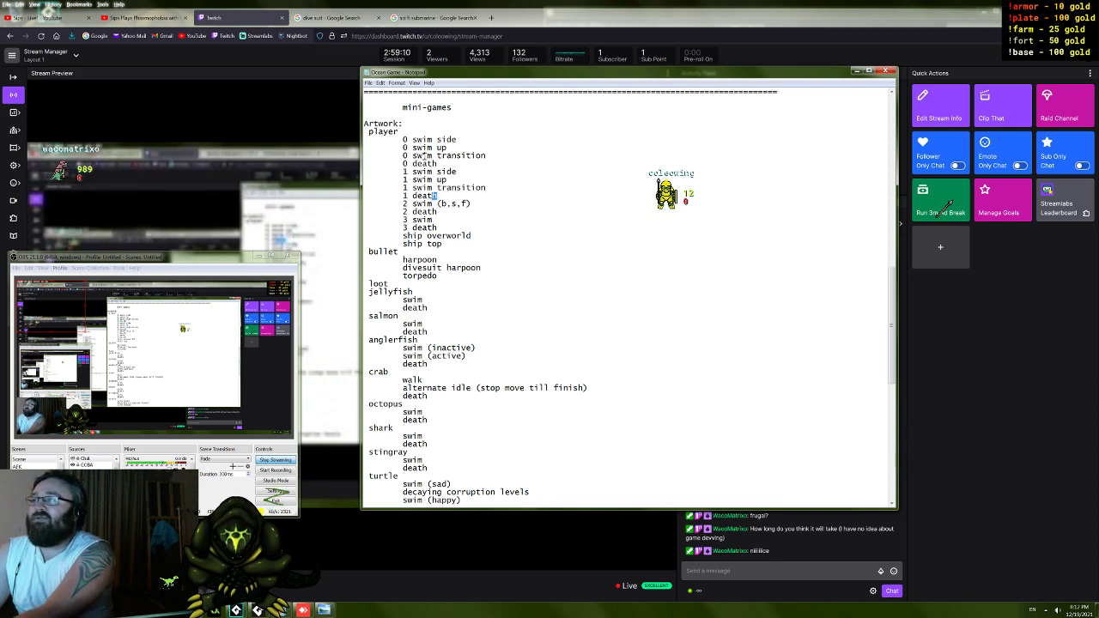
{"action": "left_click_drag", "start_coordinate": [437, 173], "coordinate": [442, 196]}
{"action": "left_click_drag", "start_coordinate": [442, 149], "coordinate": [431, 172]}
{"action": "left_click", "coordinate": [431, 174]}
{"action": "left_click", "coordinate": [437, 196]}
{"action": "left_click_drag", "start_coordinate": [423, 204], "coordinate": [436, 216]}
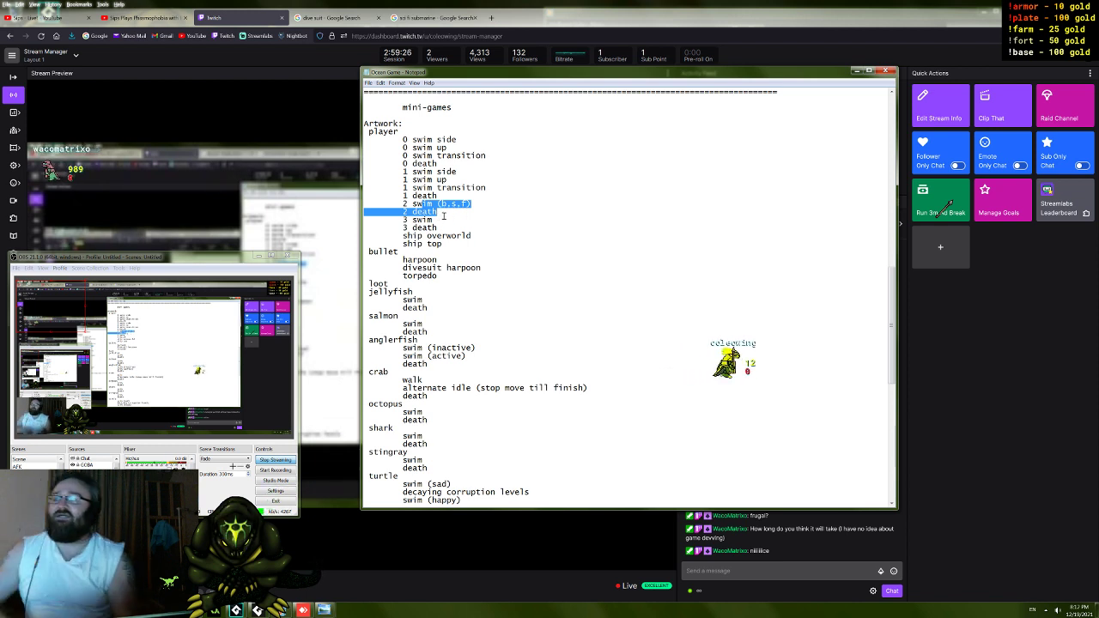
Review the artwork entries from player version 3 and the ship views through bullets and loot to jellyfish and salmon
{"action": "left_click", "coordinate": [433, 220]}
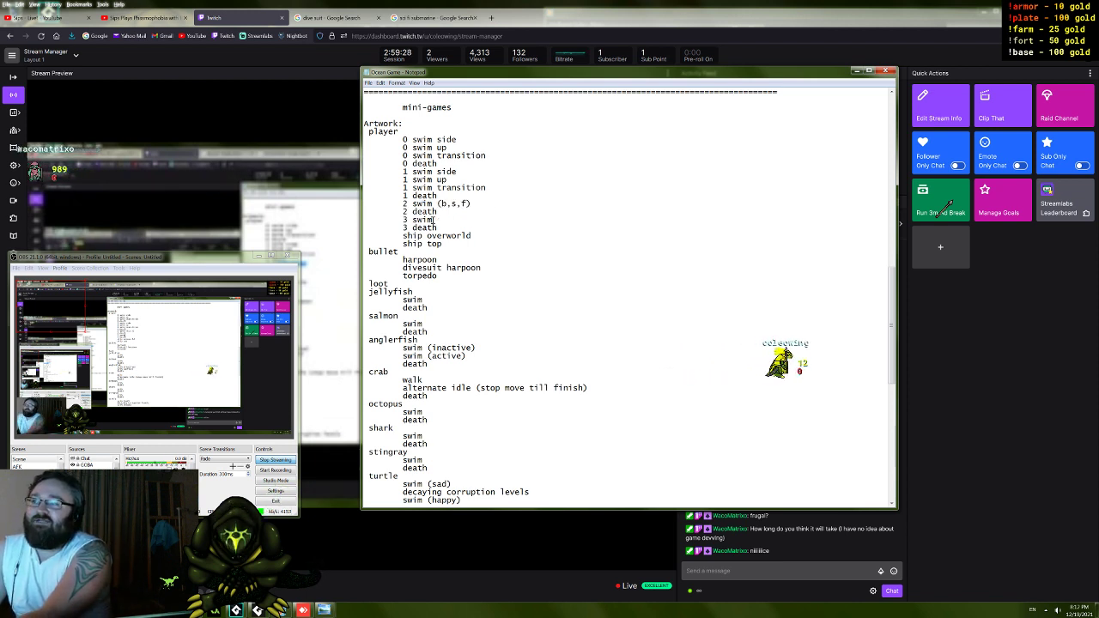
{"action": "left_click_drag", "start_coordinate": [435, 219], "coordinate": [440, 227]}
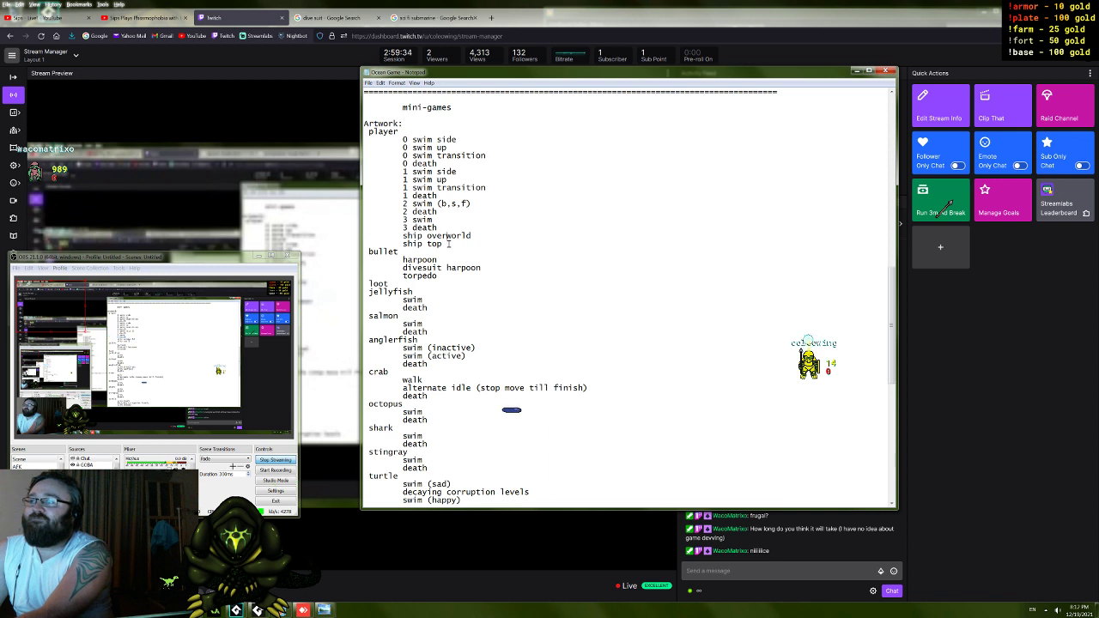
{"action": "left_click_drag", "start_coordinate": [417, 235], "coordinate": [443, 243]}
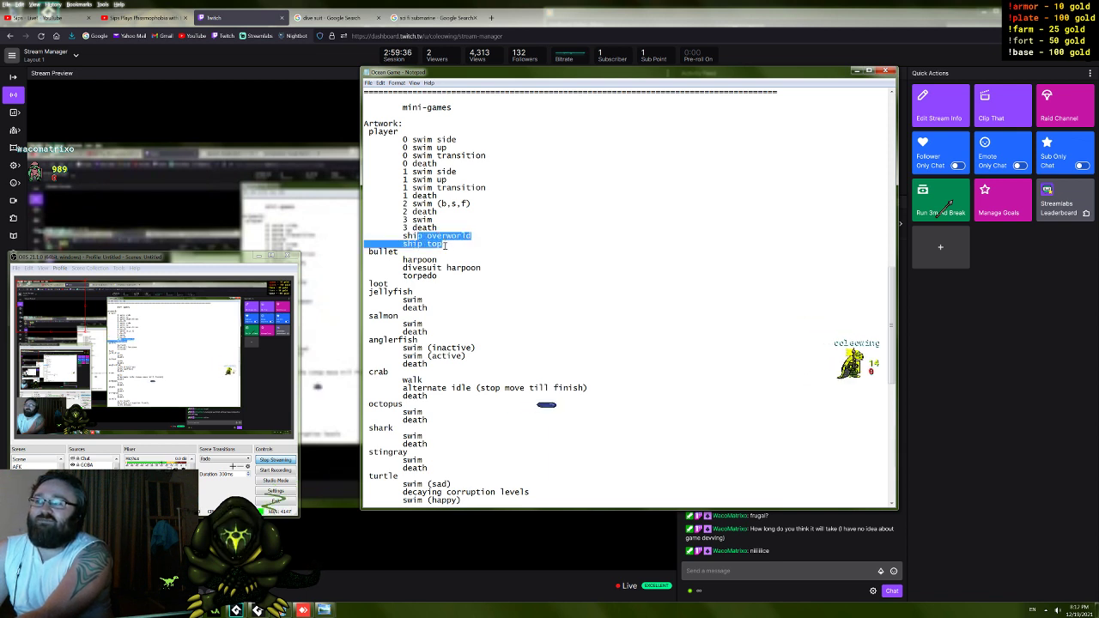
{"action": "left_click", "coordinate": [444, 247]}
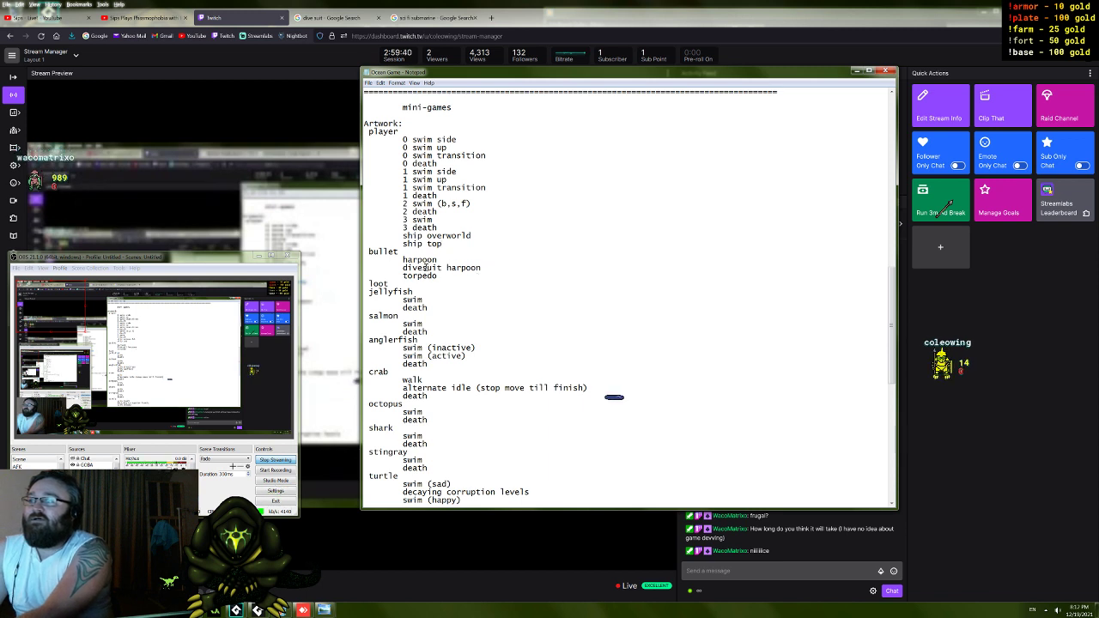
{"action": "left_click", "coordinate": [402, 288]}
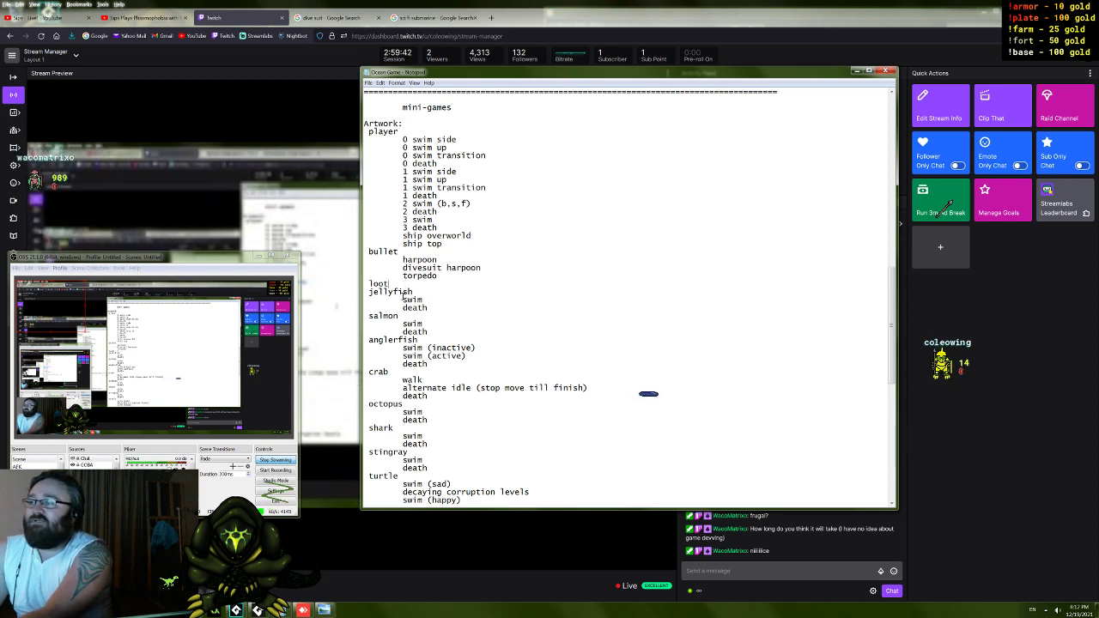
{"action": "left_click_drag", "start_coordinate": [404, 301], "coordinate": [411, 316]}
{"action": "left_click", "coordinate": [414, 323]}
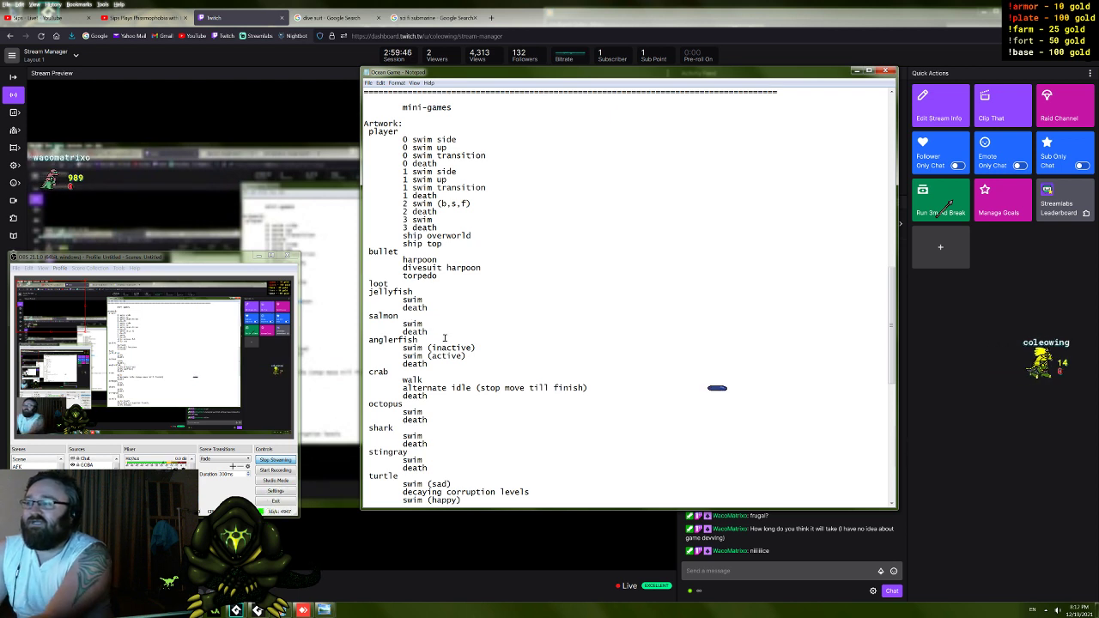
Review the remaining sea creature entries from anglerfish to eel, along with the clutter items
{"action": "scroll", "coordinate": [433, 339], "scroll_direction": "down", "scroll_amount": 2}
{"action": "scroll", "coordinate": [443, 351], "scroll_direction": "down", "scroll_amount": 2}
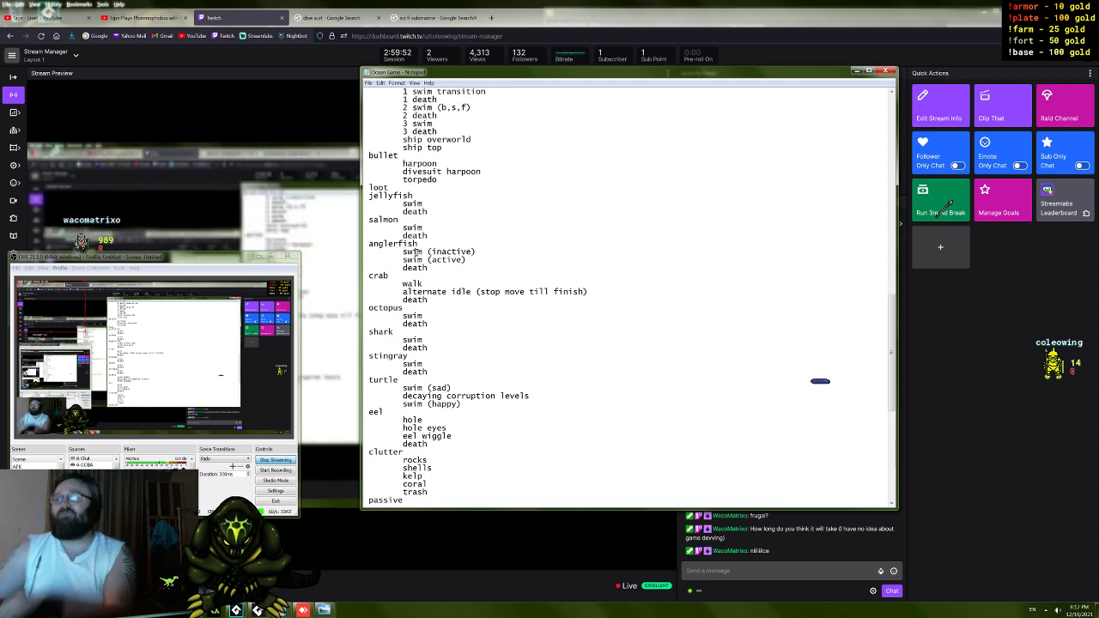
{"action": "left_click_drag", "start_coordinate": [436, 257], "coordinate": [439, 348]}
{"action": "scroll", "coordinate": [445, 307], "scroll_direction": "down", "scroll_amount": 6}
{"action": "scroll", "coordinate": [448, 349], "scroll_direction": "down", "scroll_amount": 4}
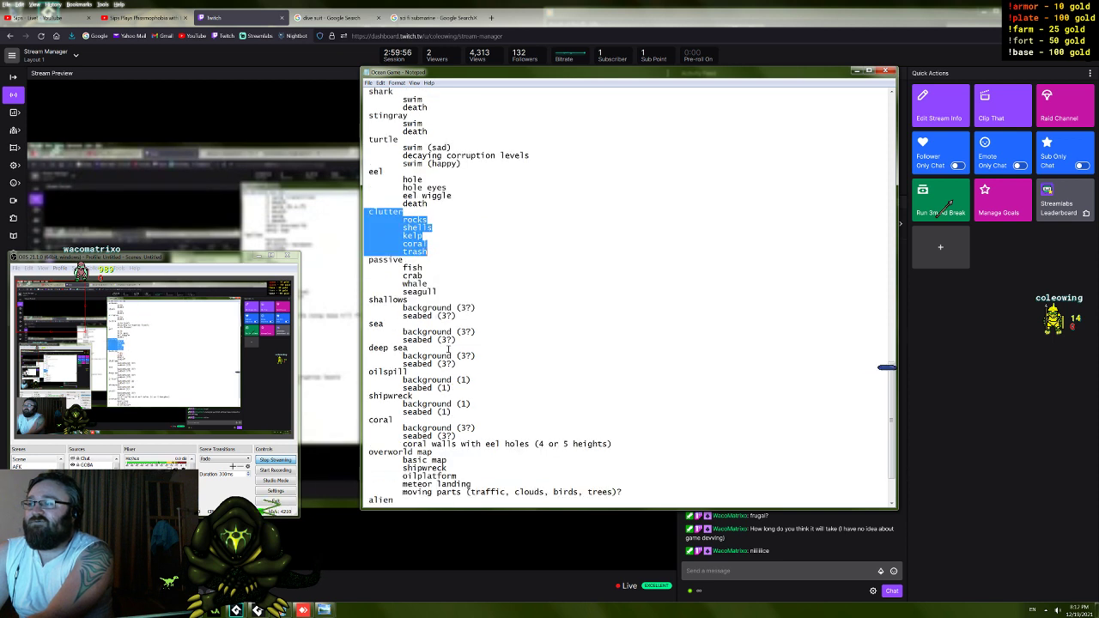
{"action": "left_click", "coordinate": [429, 275]}
{"action": "scroll", "coordinate": [434, 296], "scroll_direction": "up", "scroll_amount": 7}
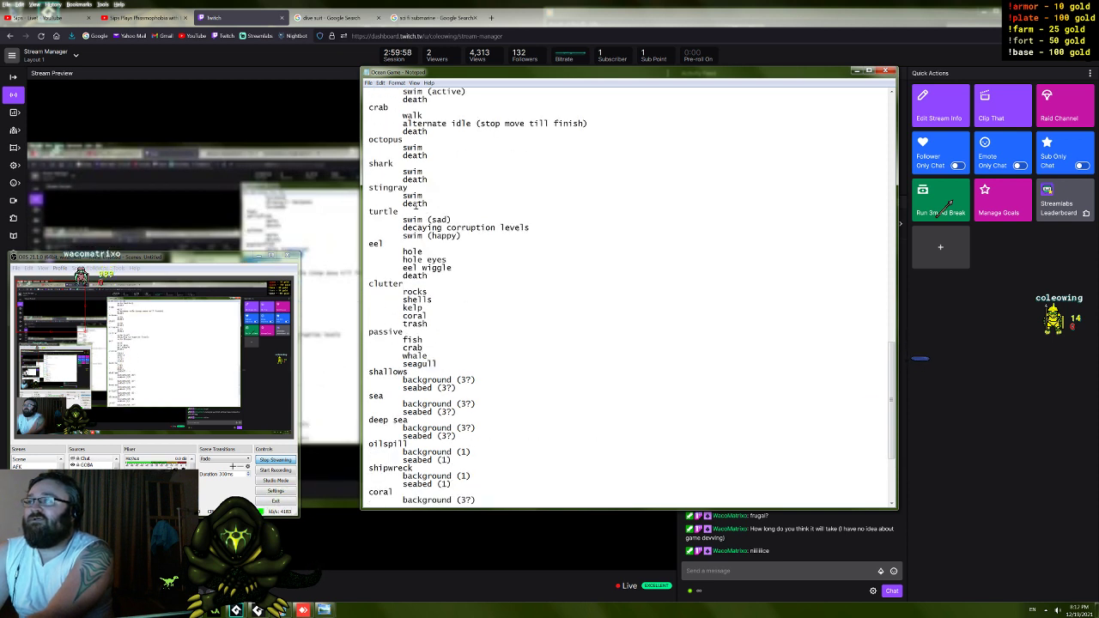
{"action": "left_click_drag", "start_coordinate": [447, 355], "coordinate": [449, 156]}
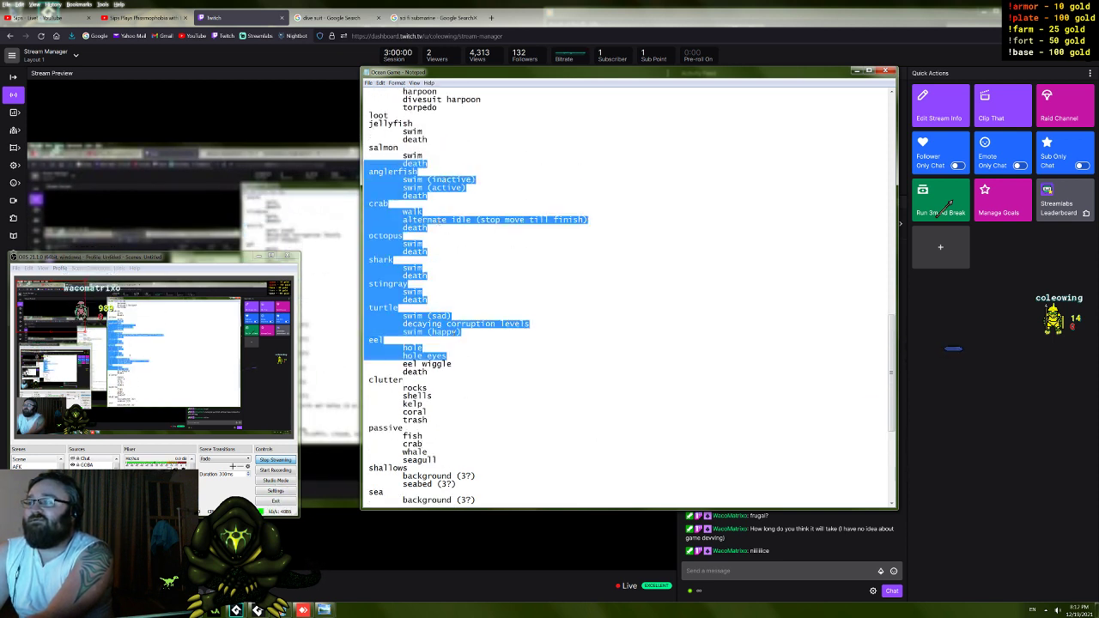
{"action": "left_click", "coordinate": [454, 332]}
Review the passive animals and the background and seabed entries for the shallows, sea and deep sea areas
{"action": "scroll", "coordinate": [435, 374], "scroll_direction": "down", "scroll_amount": 5}
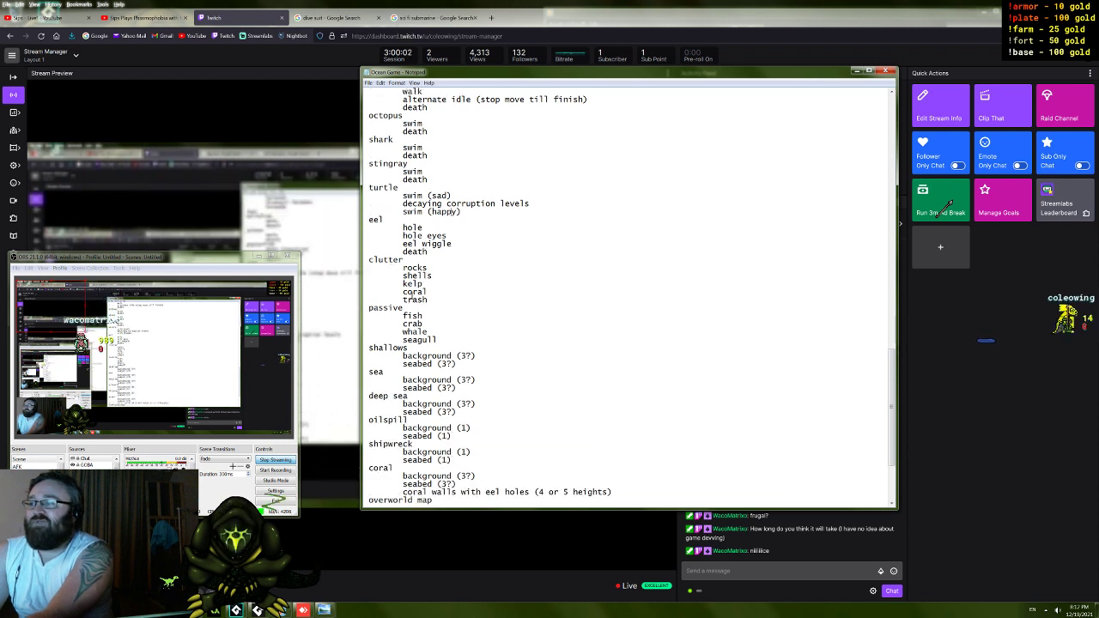
{"action": "left_click", "coordinate": [429, 331]}
{"action": "scroll", "coordinate": [430, 332], "scroll_direction": "down", "scroll_amount": 3}
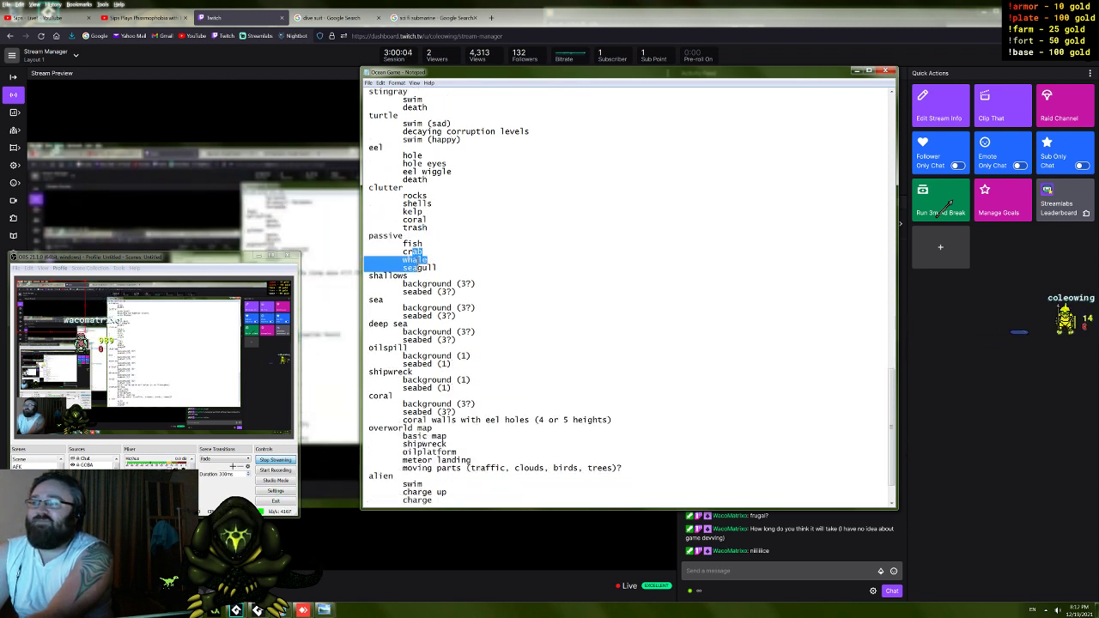
{"action": "left_click", "coordinate": [439, 269]}
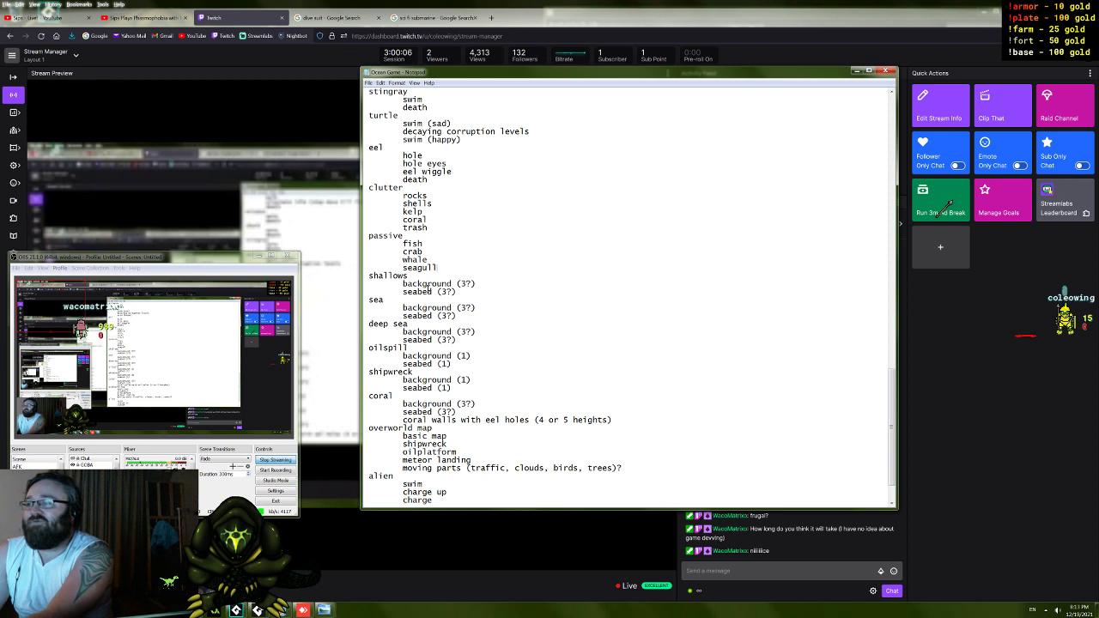
{"action": "left_click_drag", "start_coordinate": [418, 285], "coordinate": [439, 348]}
{"action": "left_click", "coordinate": [436, 341]}
{"action": "left_click", "coordinate": [439, 349]}
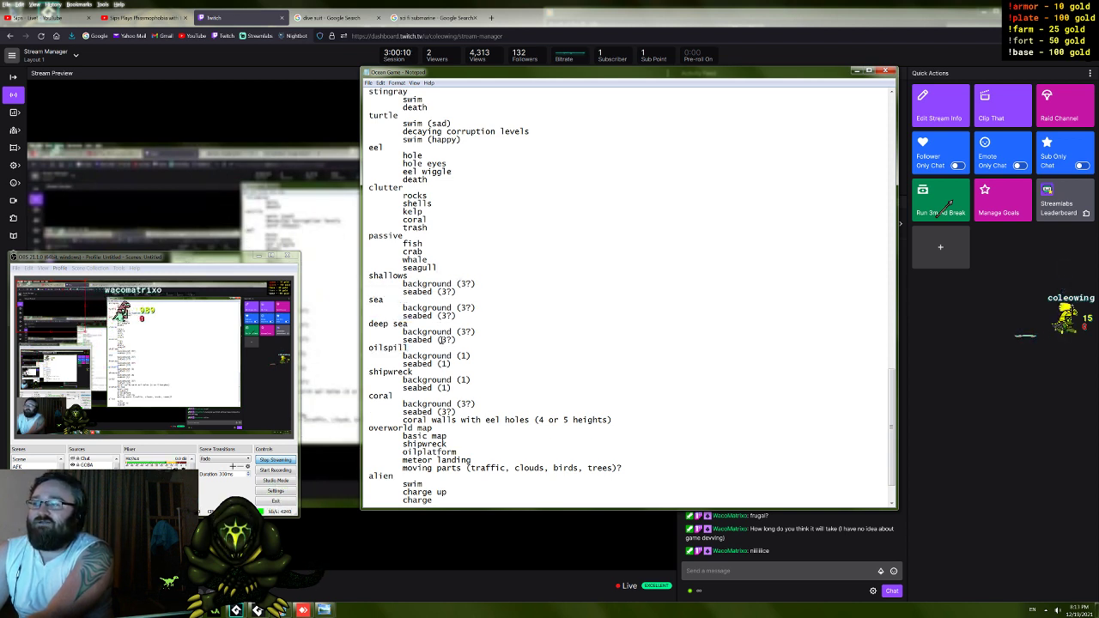
Review the overworld map and alien artwork entries near the end of the list and return to the creature entries
{"action": "scroll", "coordinate": [441, 343], "scroll_direction": "down", "scroll_amount": 1}
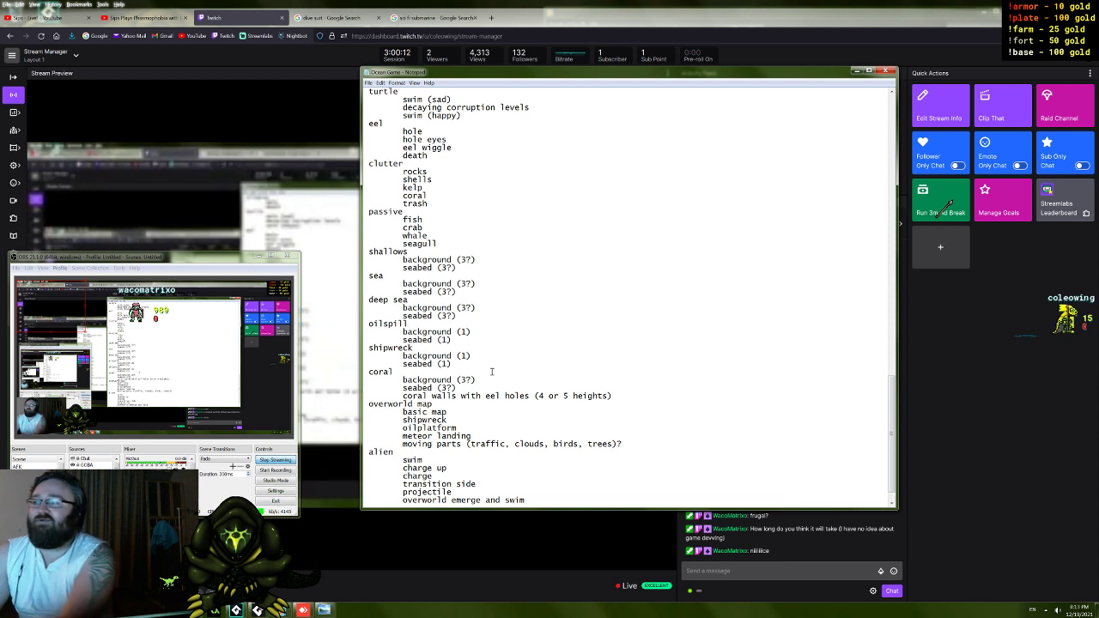
{"action": "scroll", "coordinate": [506, 249], "scroll_direction": "down", "scroll_amount": 1}
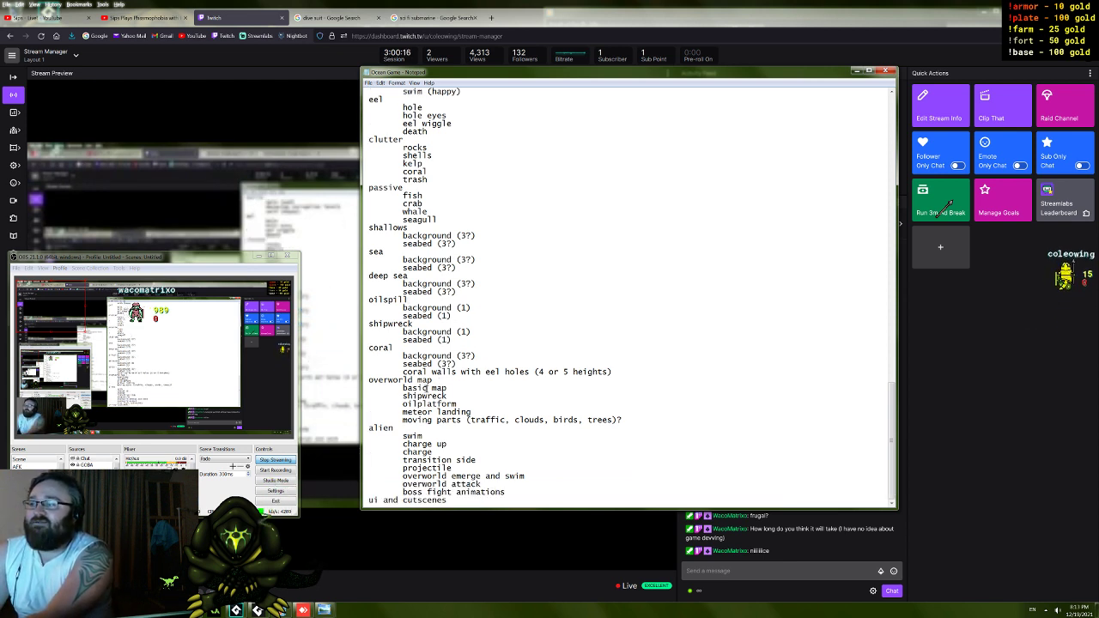
{"action": "left_click_drag", "start_coordinate": [427, 388], "coordinate": [433, 412]}
{"action": "left_click", "coordinate": [437, 430]}
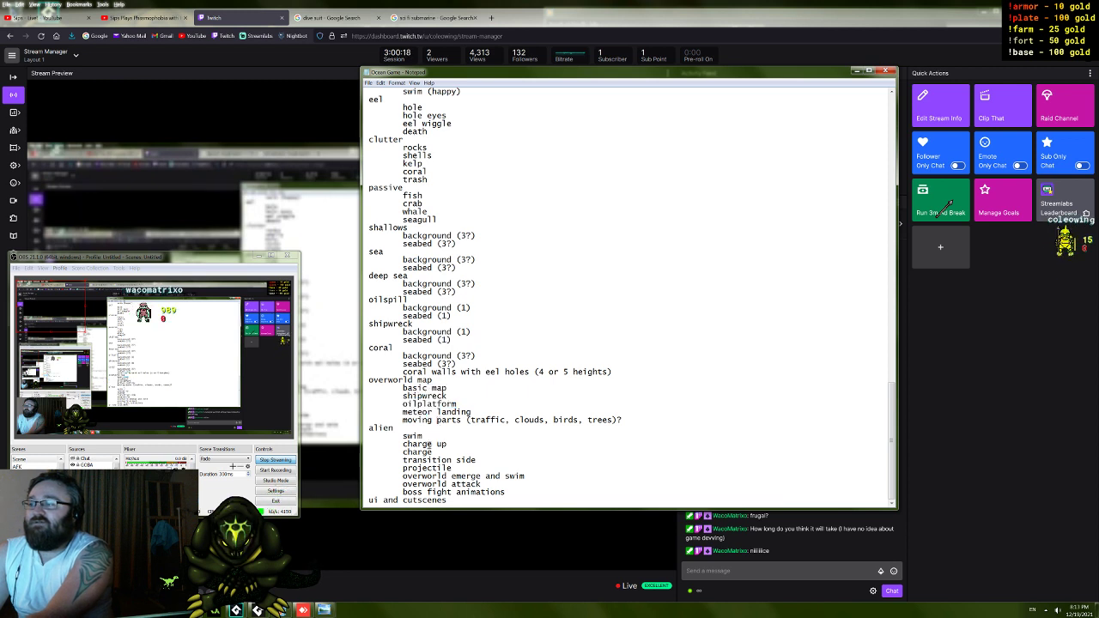
{"action": "left_click_drag", "start_coordinate": [387, 429], "coordinate": [417, 492]}
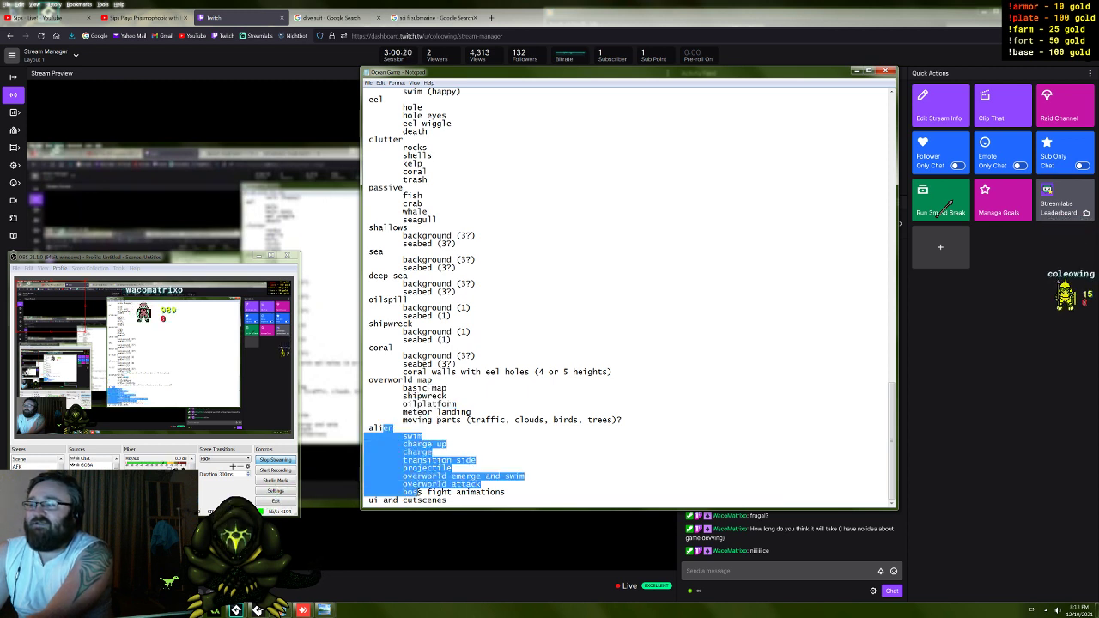
{"action": "left_click", "coordinate": [428, 492]}
{"action": "scroll", "coordinate": [462, 455], "scroll_direction": "up", "scroll_amount": 7}
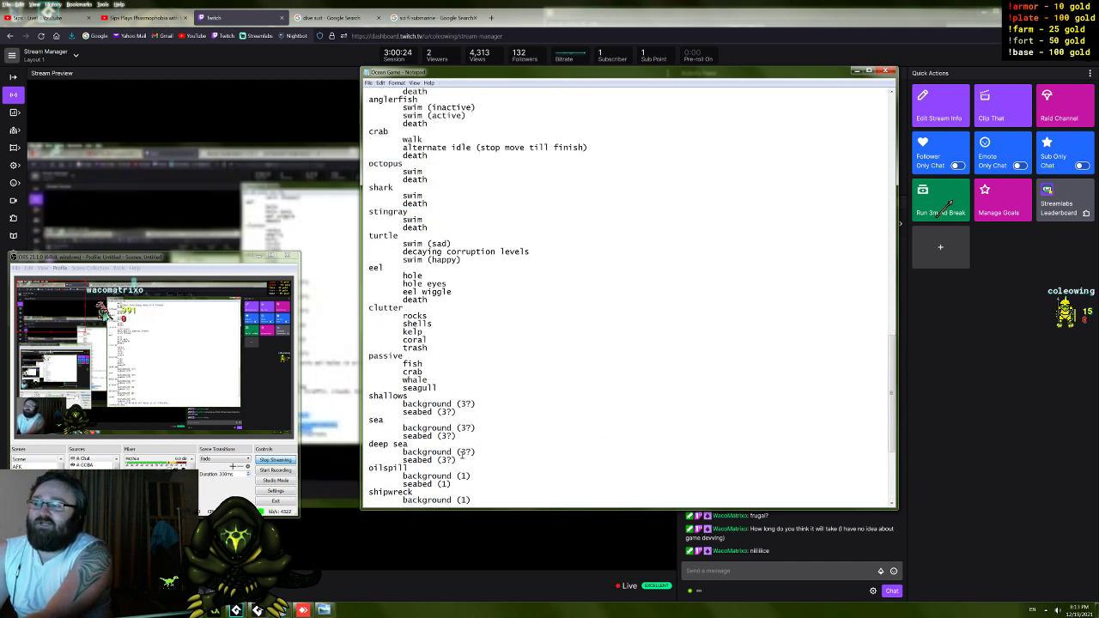
Review the game title ideas and the cutscene list at the start of the ocean game notes
{"action": "scroll", "coordinate": [462, 455], "scroll_direction": "up", "scroll_amount": 20}
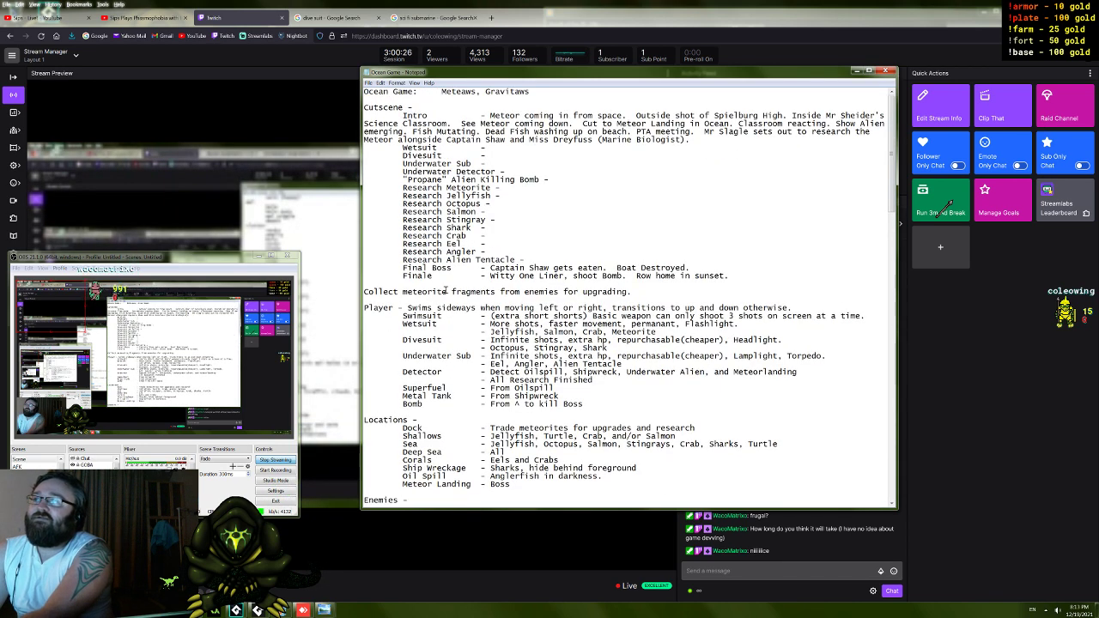
{"action": "left_click_drag", "start_coordinate": [532, 92], "coordinate": [486, 92]}
{"action": "left_click", "coordinate": [546, 93]}
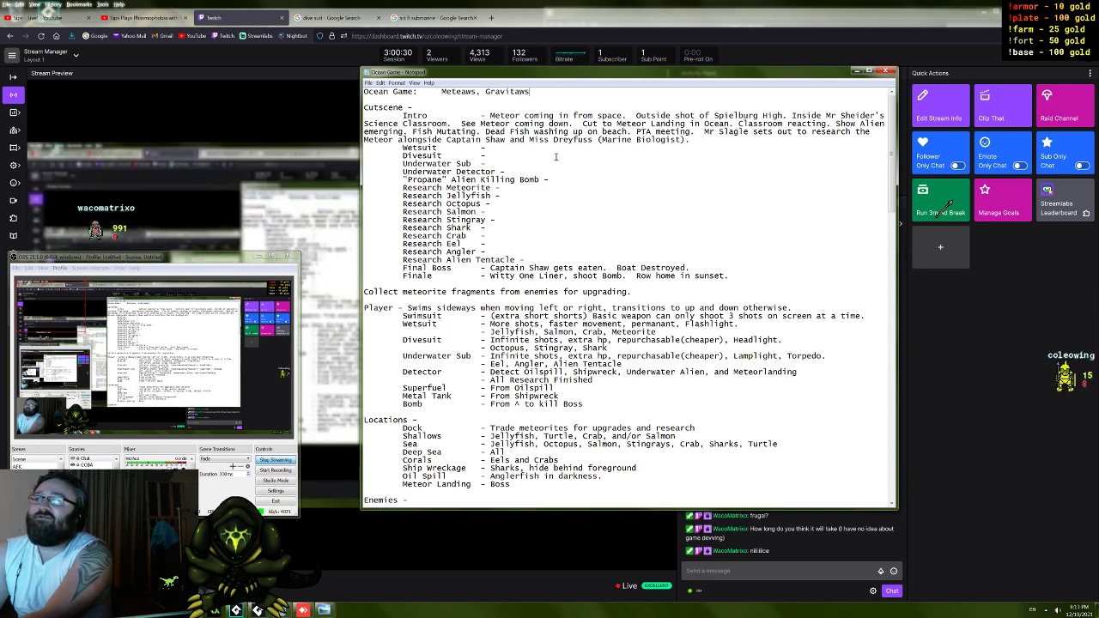
{"action": "scroll", "coordinate": [564, 186], "scroll_direction": "down", "scroll_amount": 2}
{"action": "scroll", "coordinate": [549, 172], "scroll_direction": "up", "scroll_amount": 2}
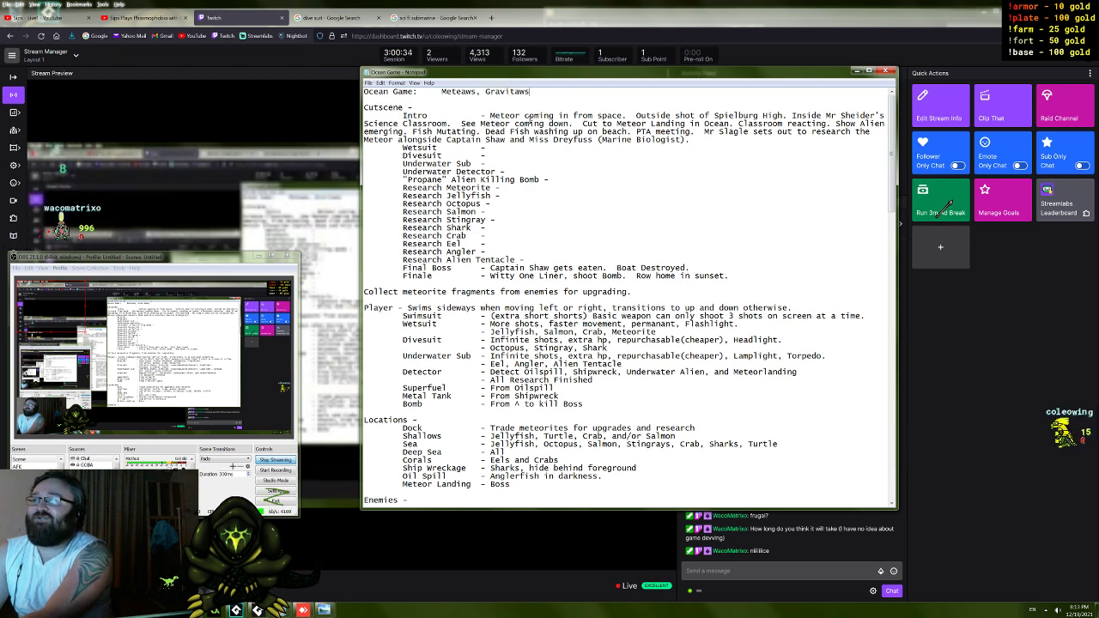
Review the artwork list from the creatures through the area backgrounds and highlight the alien heading near its end
{"action": "scroll", "coordinate": [554, 299], "scroll_direction": "down", "scroll_amount": 20}
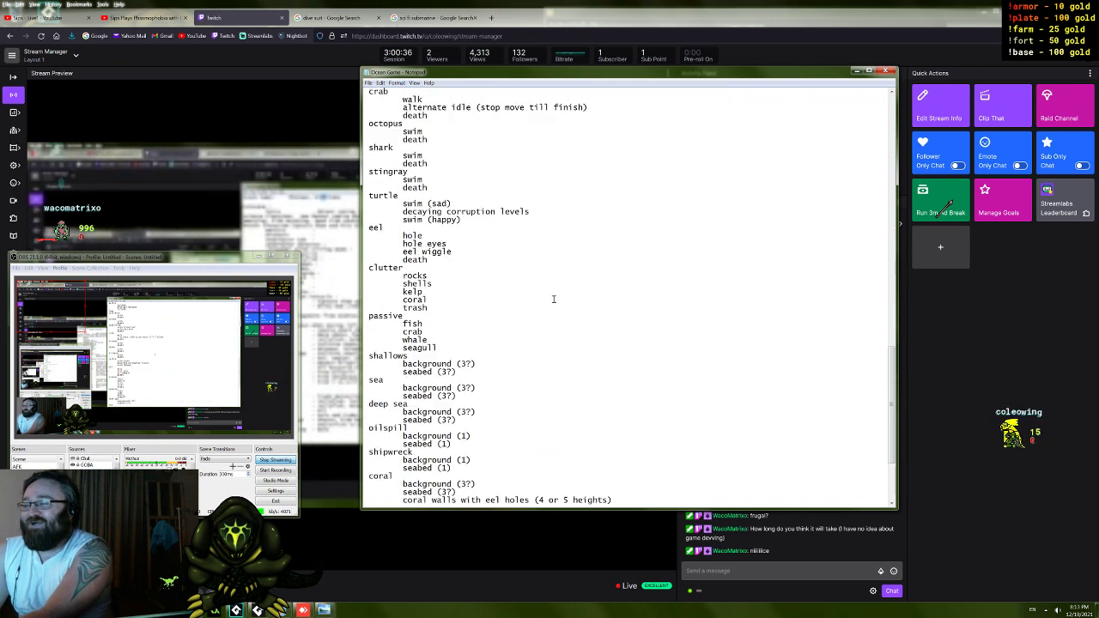
{"action": "scroll", "coordinate": [552, 295], "scroll_direction": "down", "scroll_amount": 5}
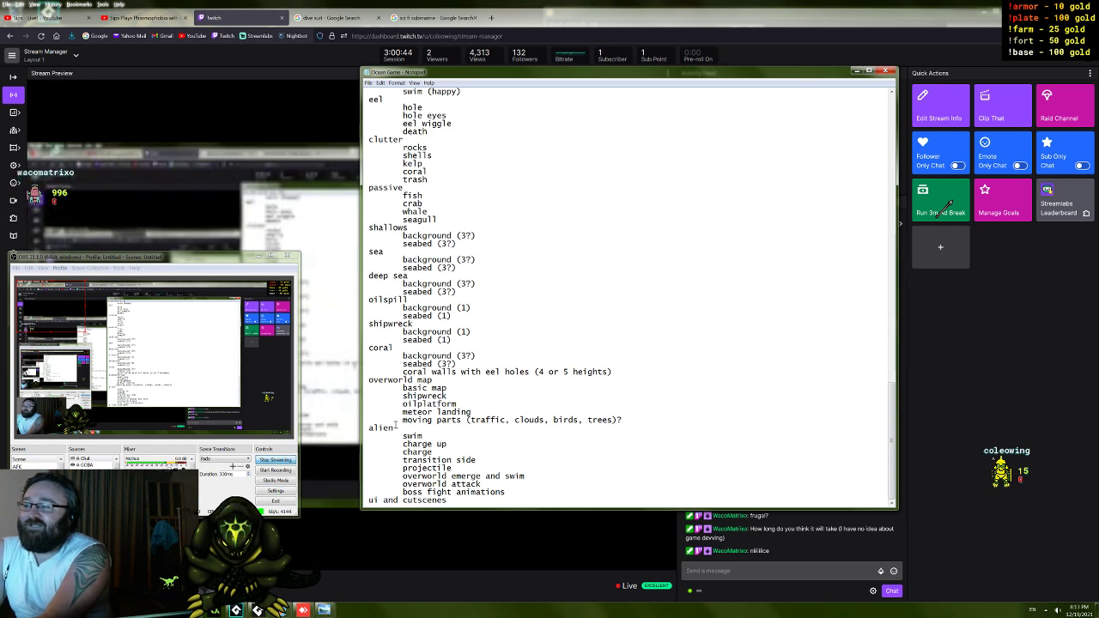
{"action": "left_click_drag", "start_coordinate": [386, 428], "coordinate": [369, 431]}
Return to the start of the notes and highlight the cutscene entries from the intro to the finale for review
{"action": "scroll", "coordinate": [436, 412], "scroll_direction": "up", "scroll_amount": 20}
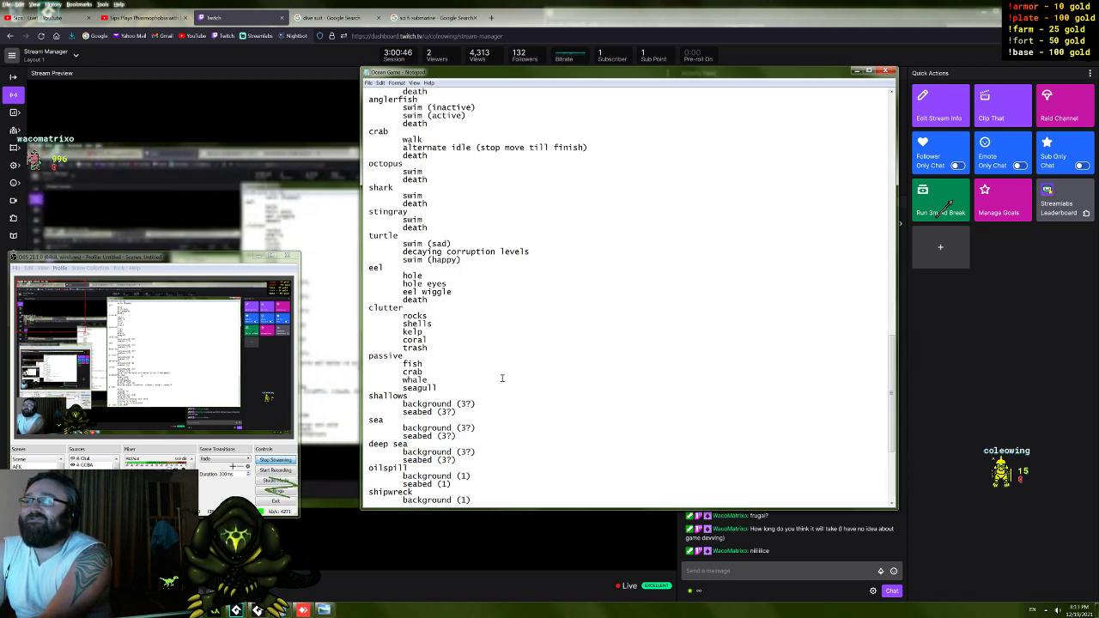
{"action": "scroll", "coordinate": [496, 378], "scroll_direction": "up", "scroll_amount": 8}
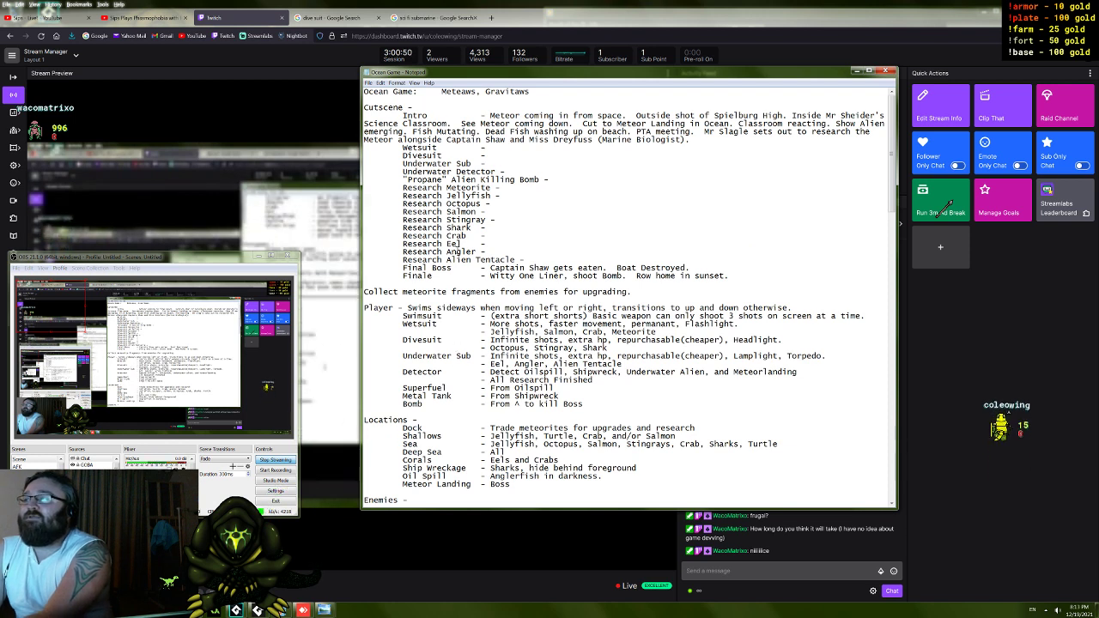
{"action": "left_click_drag", "start_coordinate": [492, 274], "coordinate": [451, 120]}
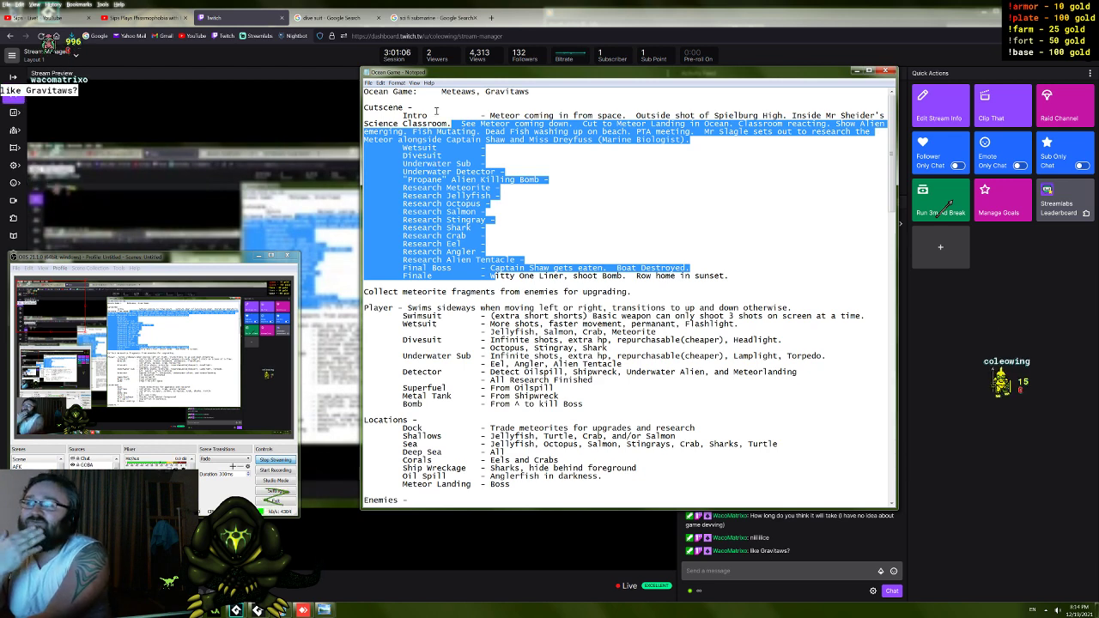
{"action": "left_click", "coordinate": [492, 279]}
Review the player, location and enemy notes, and highlight the Minigames section with the plane bomber, Frogger and Excite Bike ideas
{"action": "scroll", "coordinate": [494, 301], "scroll_direction": "down", "scroll_amount": 3}
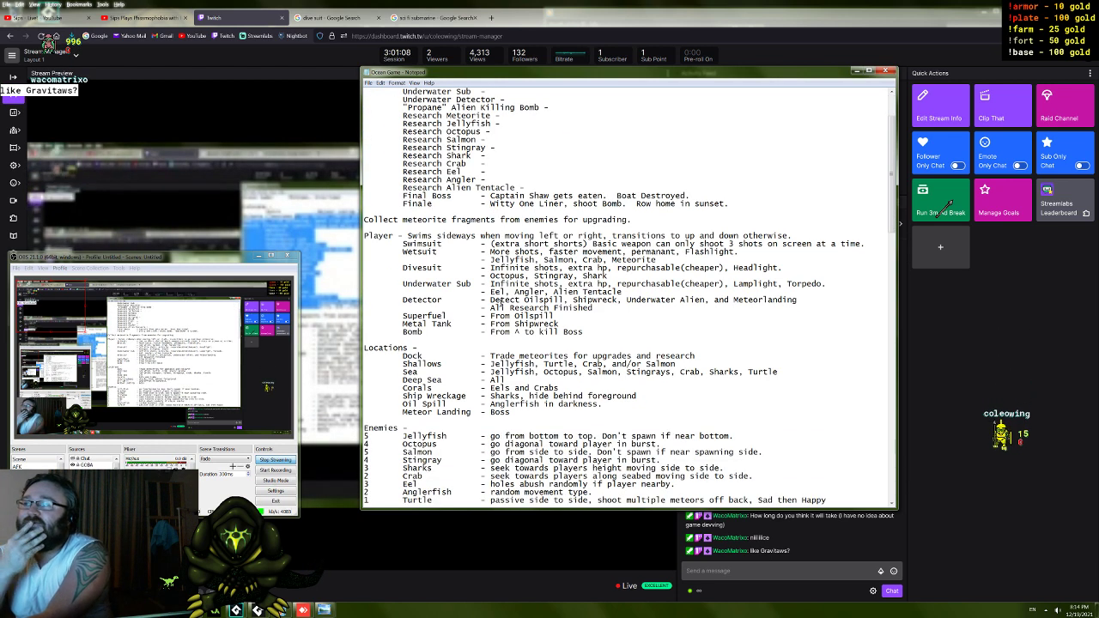
{"action": "scroll", "coordinate": [494, 302], "scroll_direction": "down", "scroll_amount": 7}
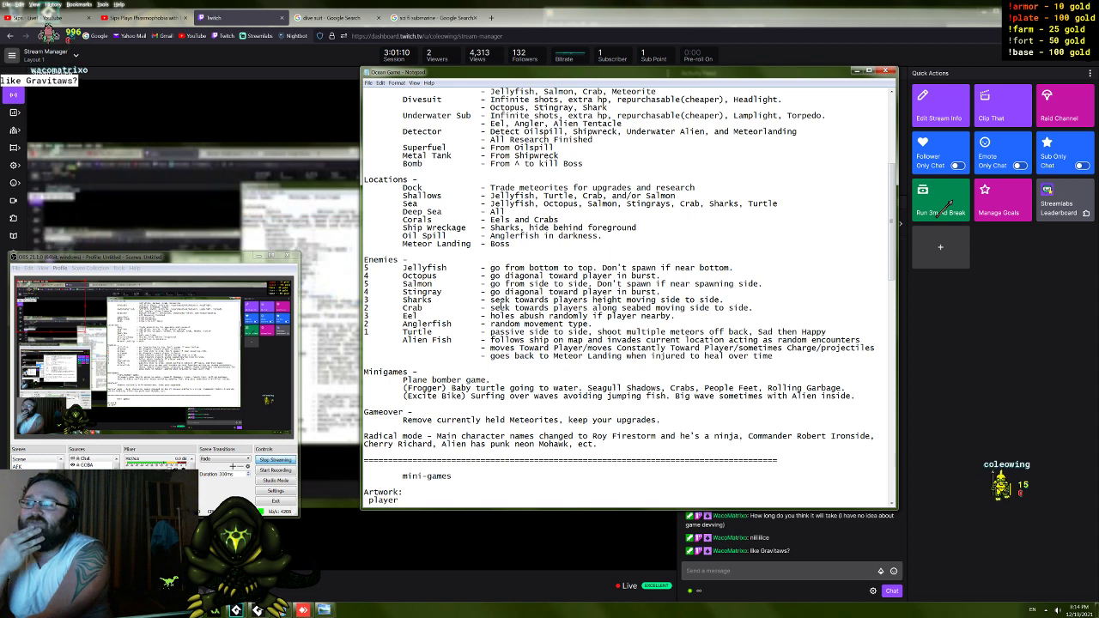
{"action": "scroll", "coordinate": [500, 301], "scroll_direction": "down", "scroll_amount": 3}
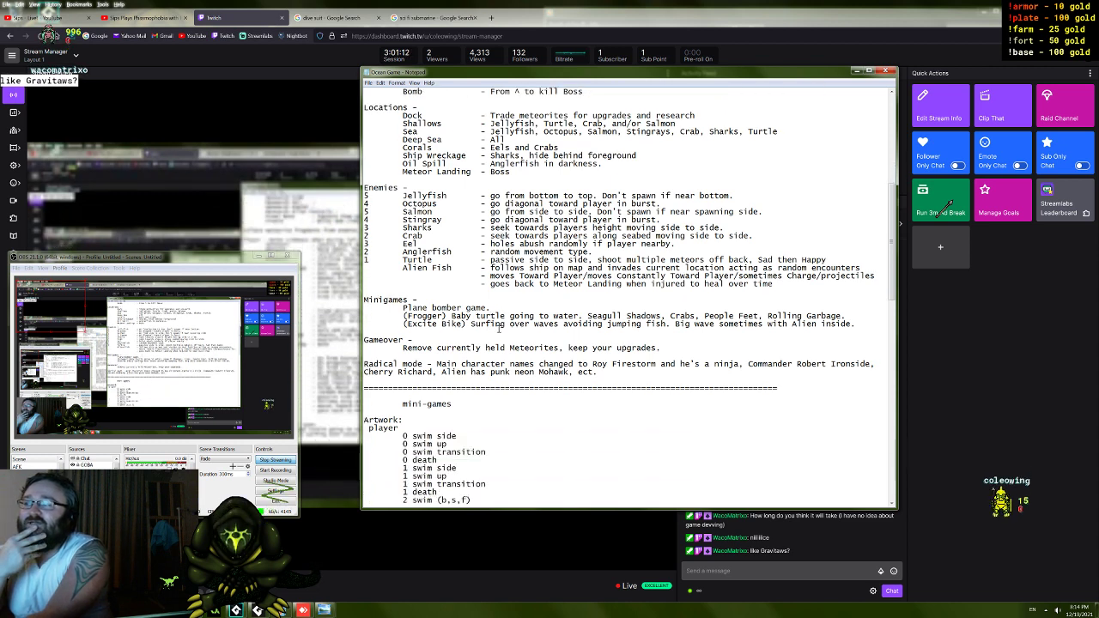
{"action": "left_click_drag", "start_coordinate": [495, 323], "coordinate": [443, 292]}
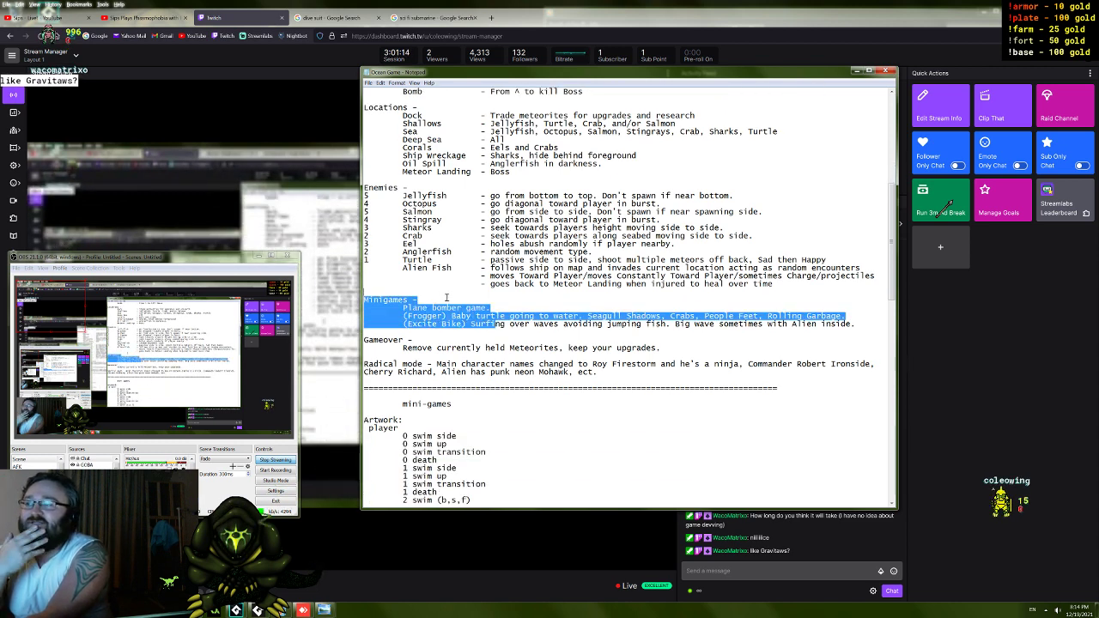
{"action": "left_click", "coordinate": [453, 311]}
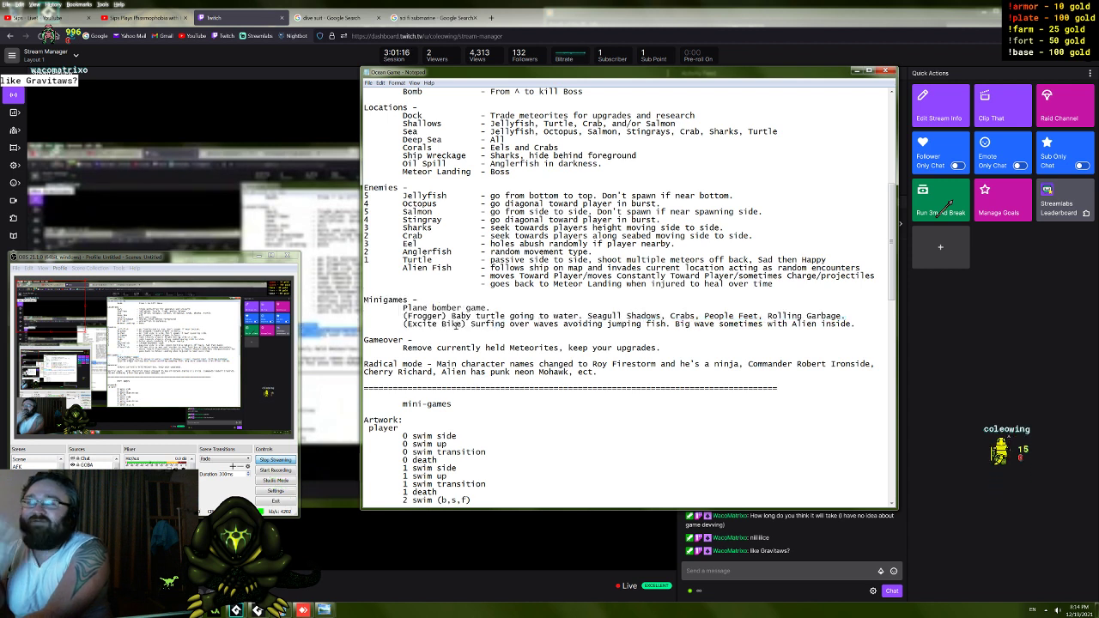
{"action": "left_click_drag", "start_coordinate": [471, 324], "coordinate": [363, 299]}
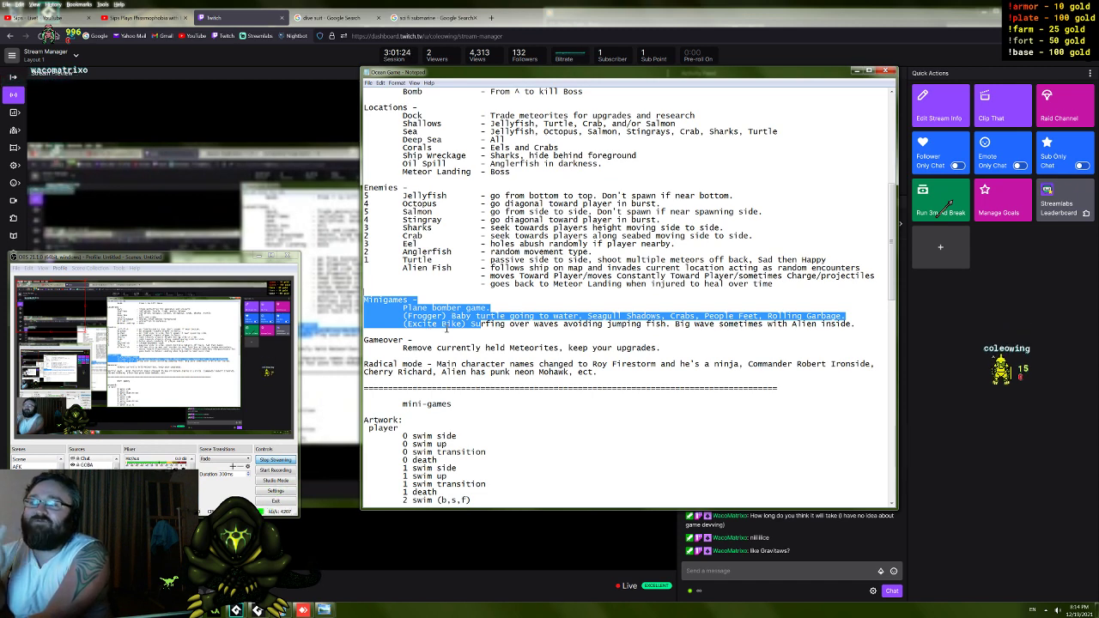
Review the rest of the artwork list from the sea creatures down to the ui and cutscenes entry
{"action": "scroll", "coordinate": [447, 330], "scroll_direction": "down", "scroll_amount": 20}
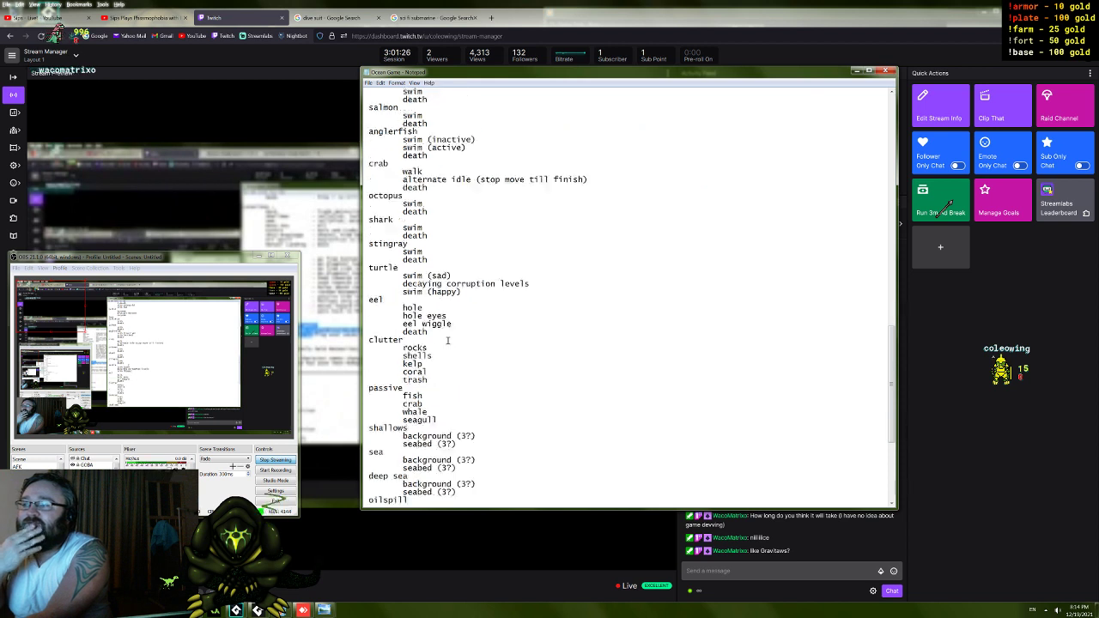
{"action": "scroll", "coordinate": [447, 340], "scroll_direction": "down", "scroll_amount": 8}
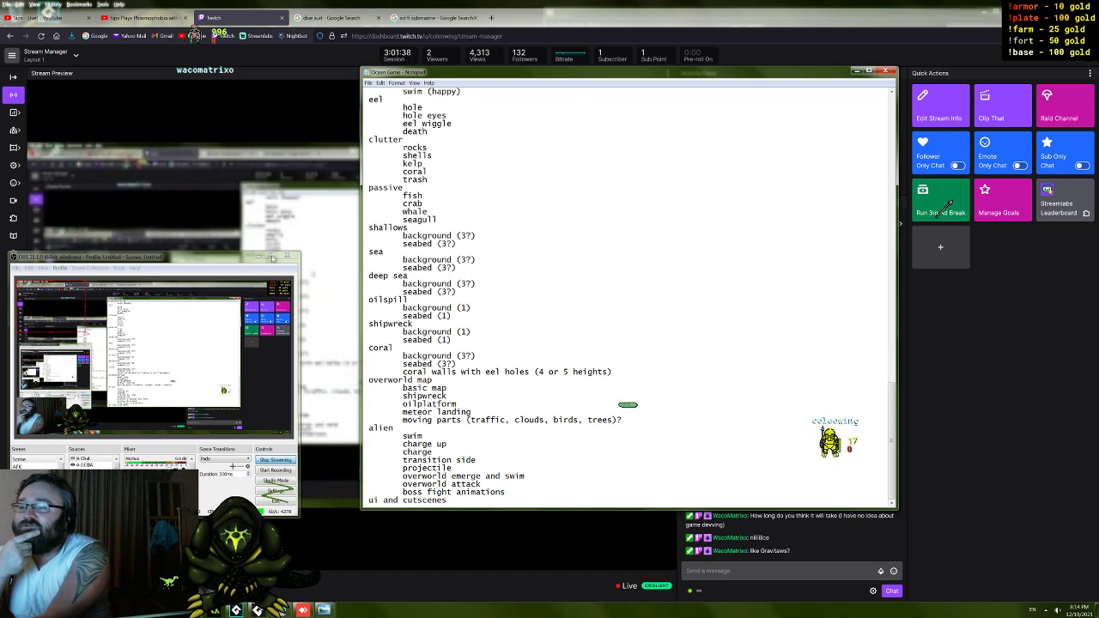
{"action": "left_click", "coordinate": [763, 550]}
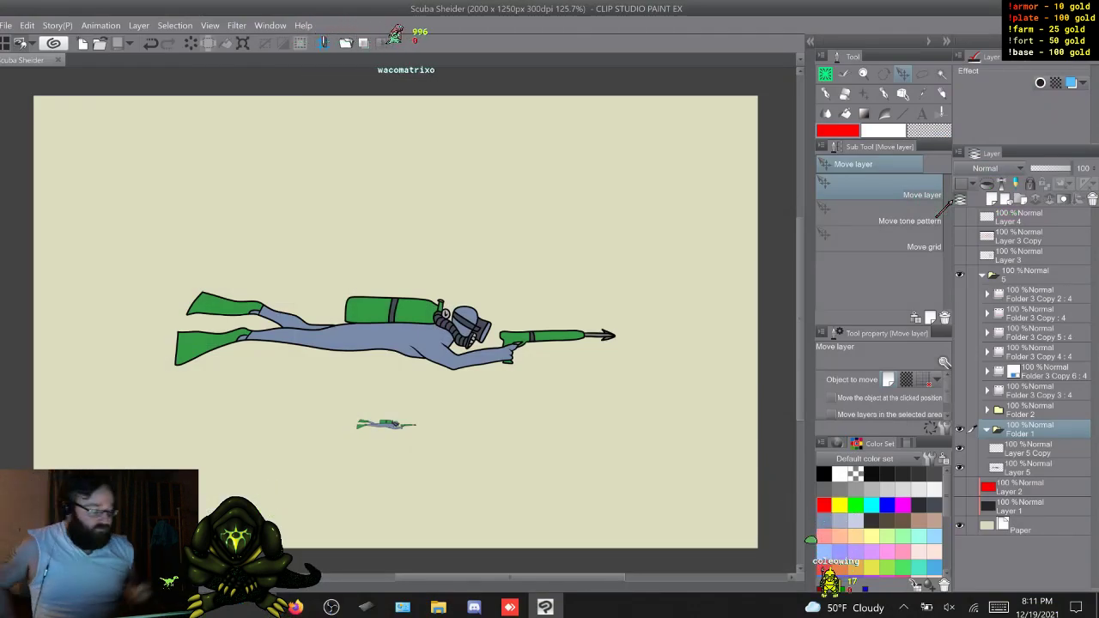
Switch to the Scuba Sheider drawing in Clip Studio Paint, check the Folder 3 Copy 2 layer group and collapse folder 5
{"action": "left_click", "coordinate": [1034, 293]}
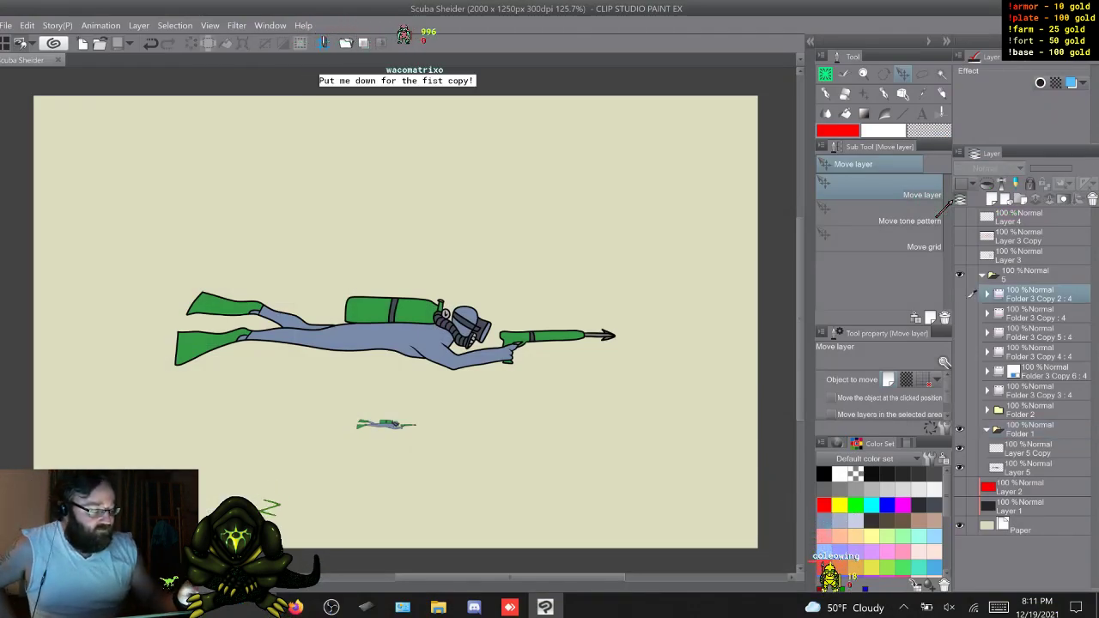
{"action": "left_click", "coordinate": [960, 294]}
{"action": "left_click", "coordinate": [960, 293]}
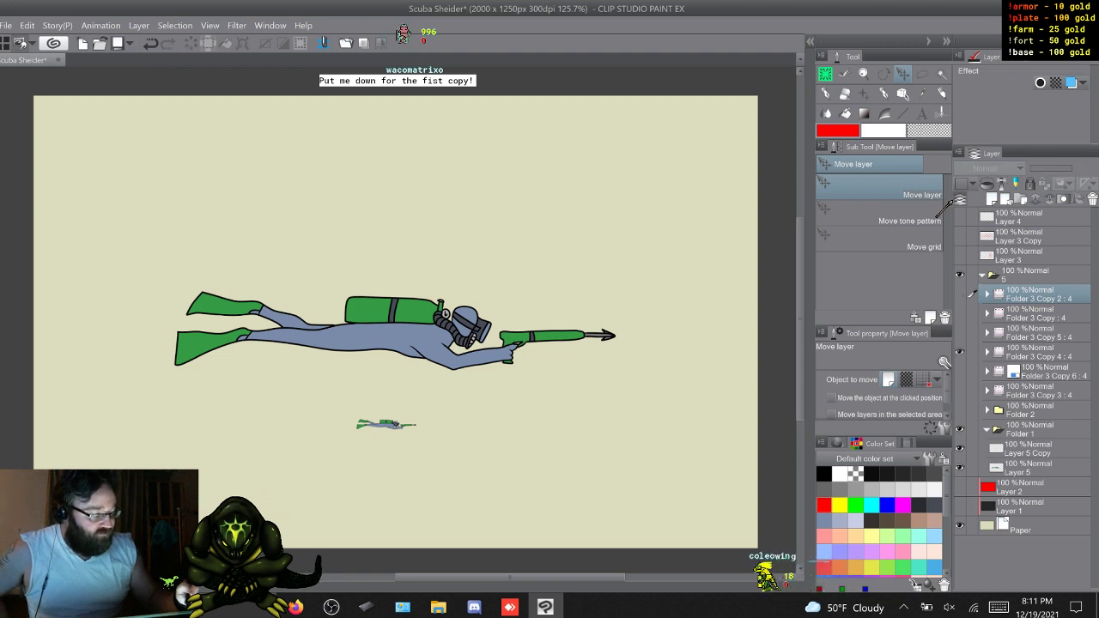
{"action": "left_click", "coordinate": [982, 276]}
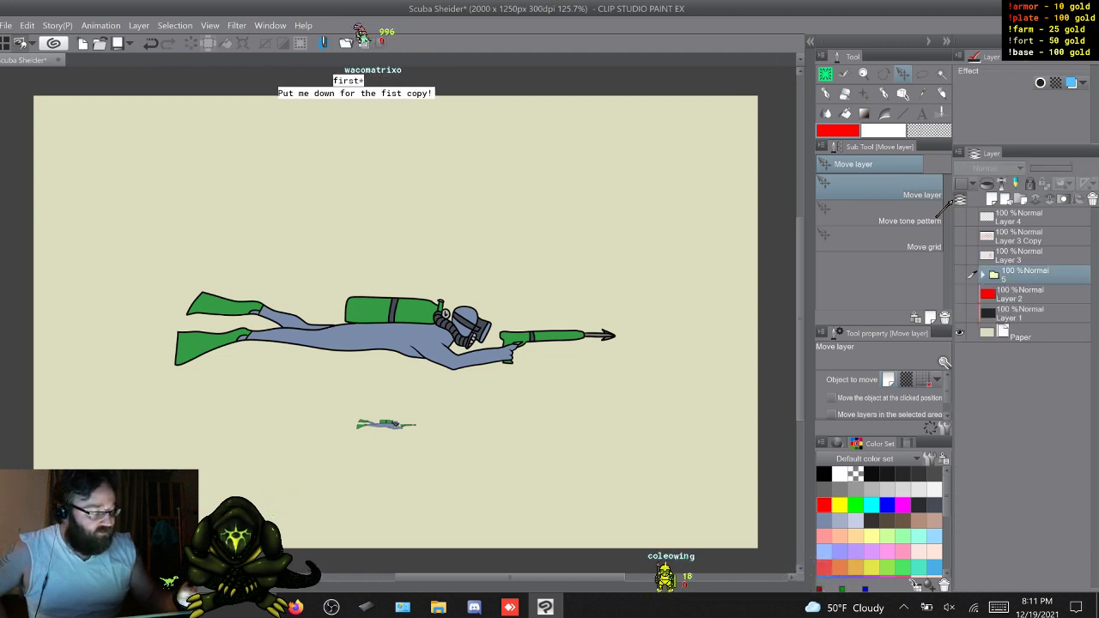
Hide folder 5 to view the diving mech sketch on Layer 3 and the submarine sketch on Layer 3 Copy, and restore the scuba diver
{"action": "left_click", "coordinate": [959, 274]}
{"action": "left_click", "coordinate": [960, 255]}
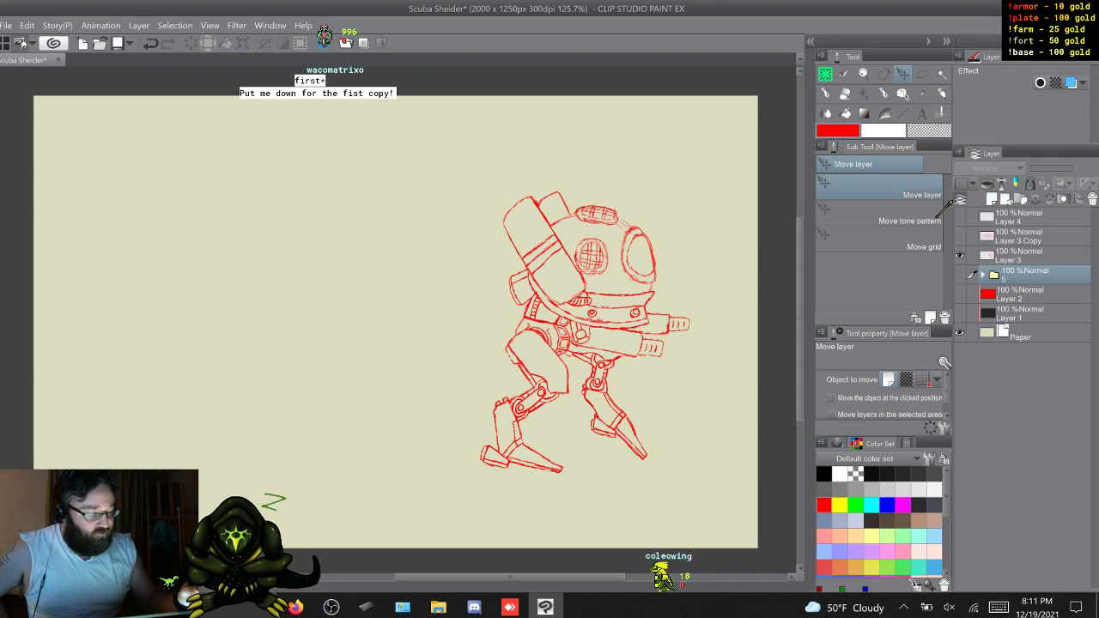
{"action": "left_click", "coordinate": [959, 236]}
{"action": "left_click", "coordinate": [960, 236]}
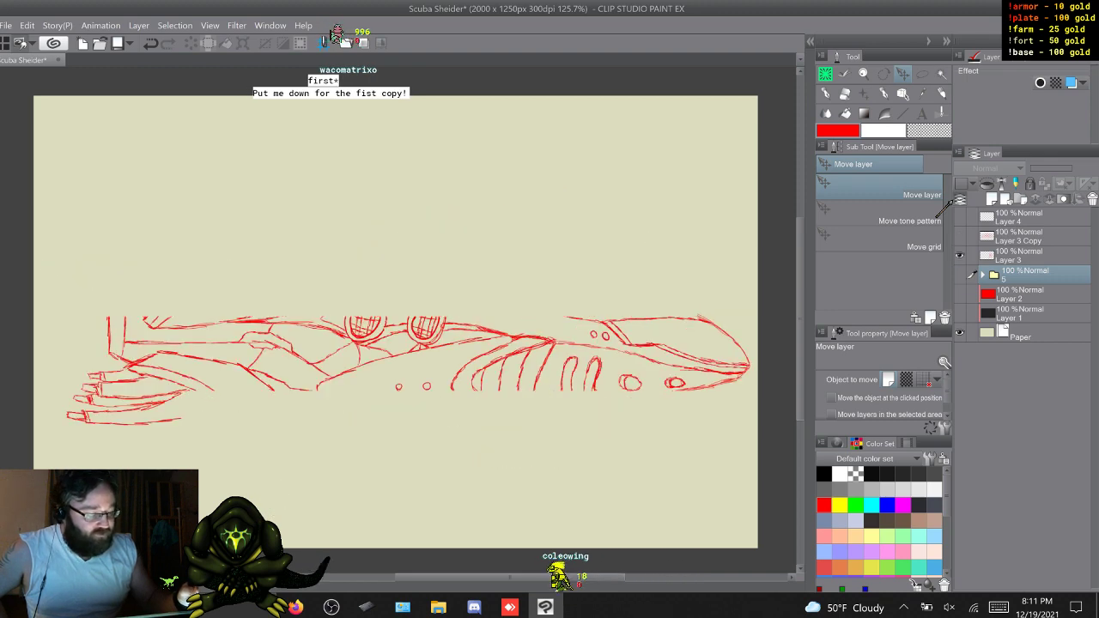
{"action": "left_click", "coordinate": [959, 236]}
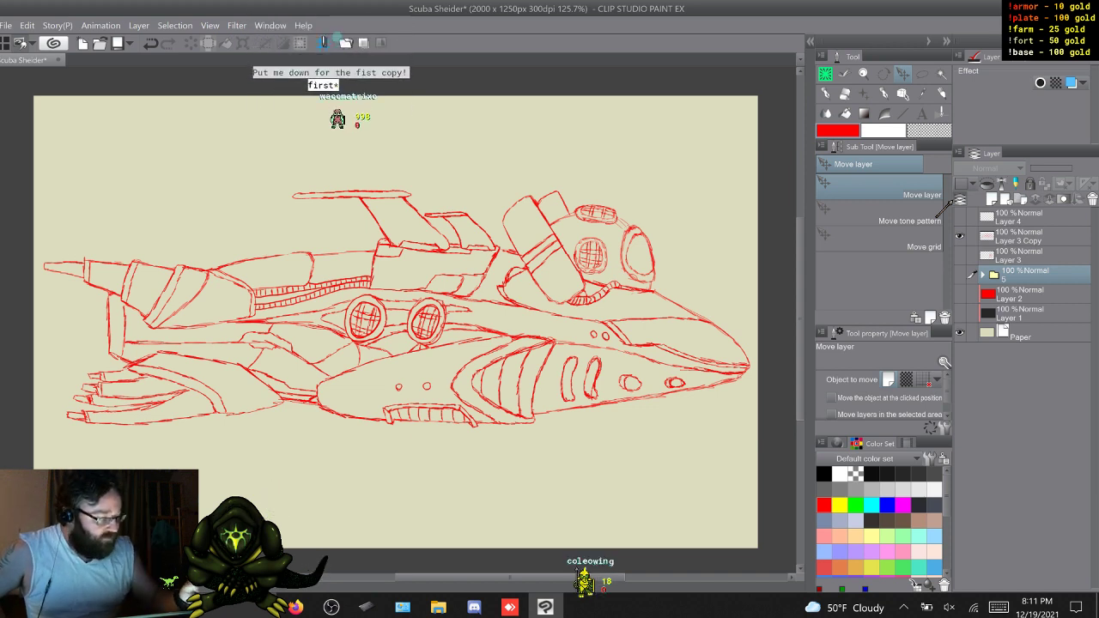
{"action": "left_click", "coordinate": [959, 236]}
{"action": "left_click", "coordinate": [960, 275]}
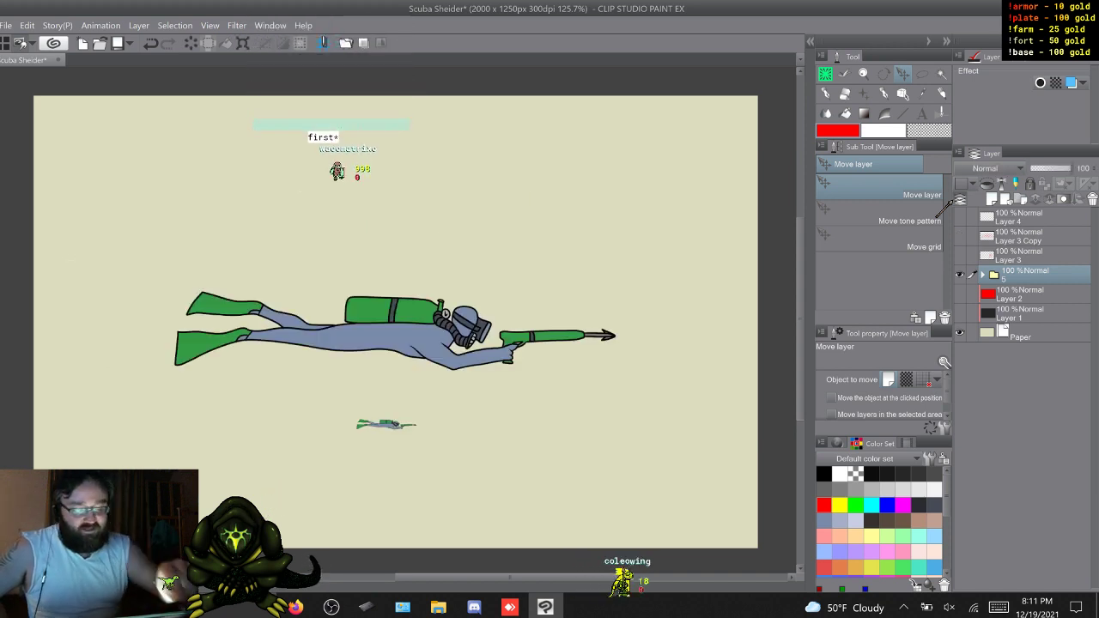